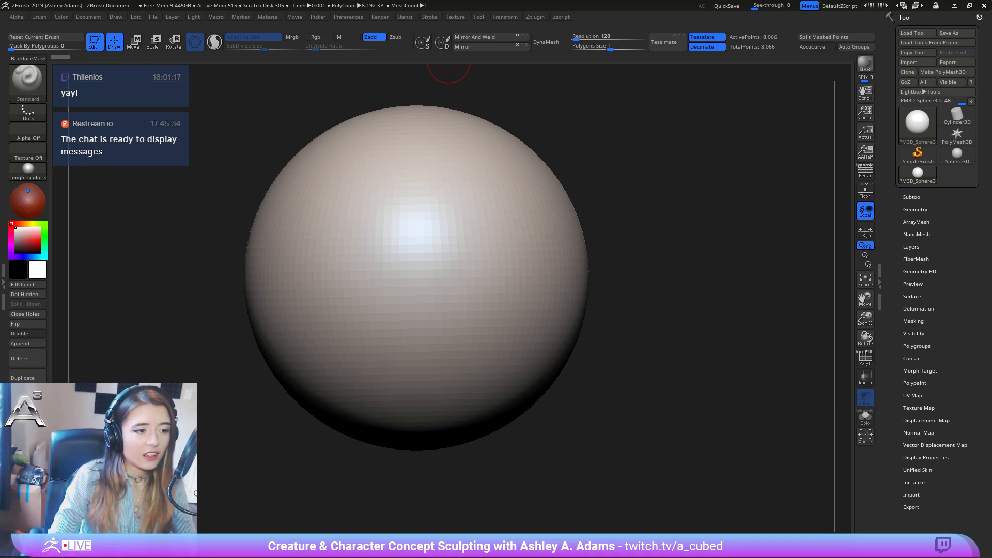
Select the SnakeHook brush and set its Draw Size to 422.
key("space")
left_click_drag(414, 256, 443, 256)
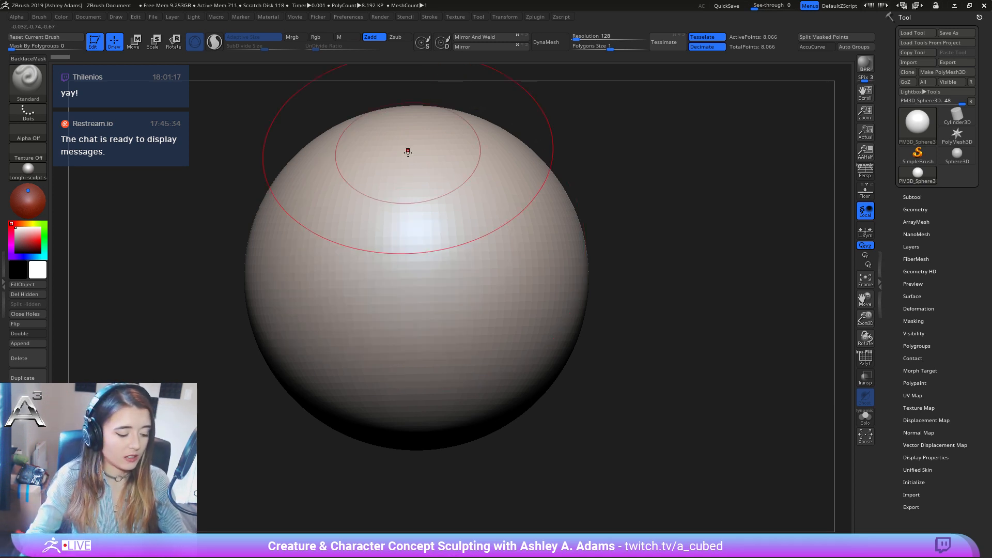
key("b")
key("s")
key("h")
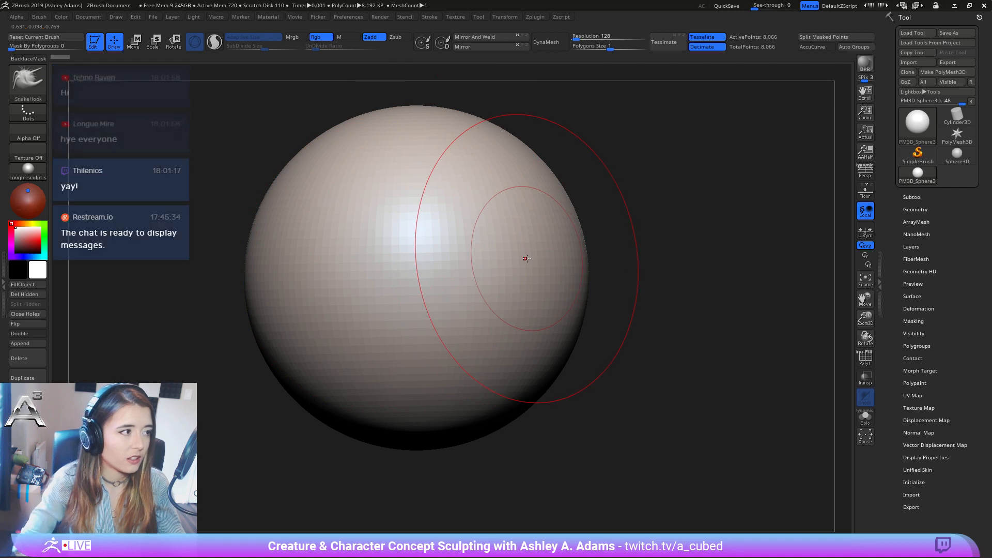
mouse_move(429, 263)
right_mouse_down("alt")
mouse_move(501, 248)
mouse_move(542, 276)
right_mouse_up("alt")
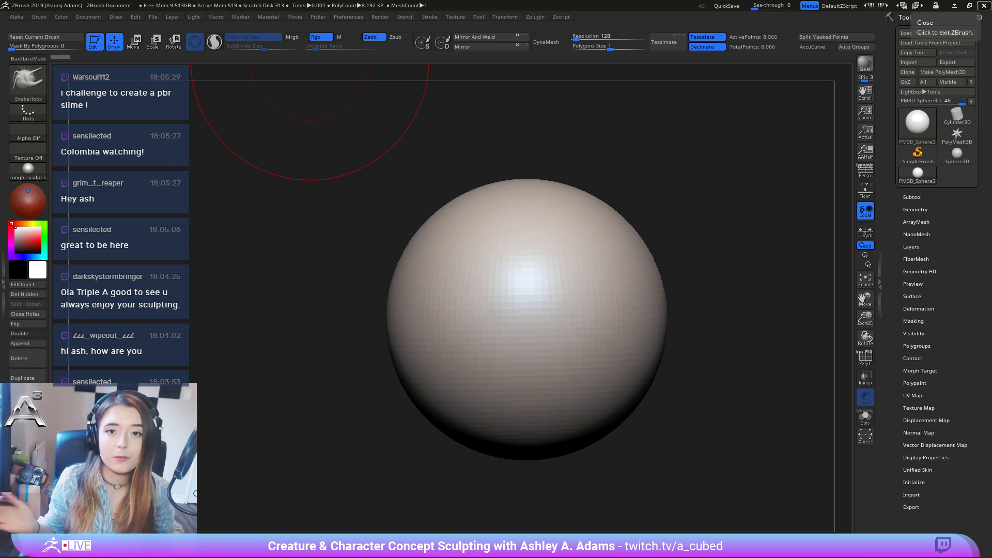
right_click_drag(477, 323, 485, 316, "alt")
key("space")
left_click(558, 262)
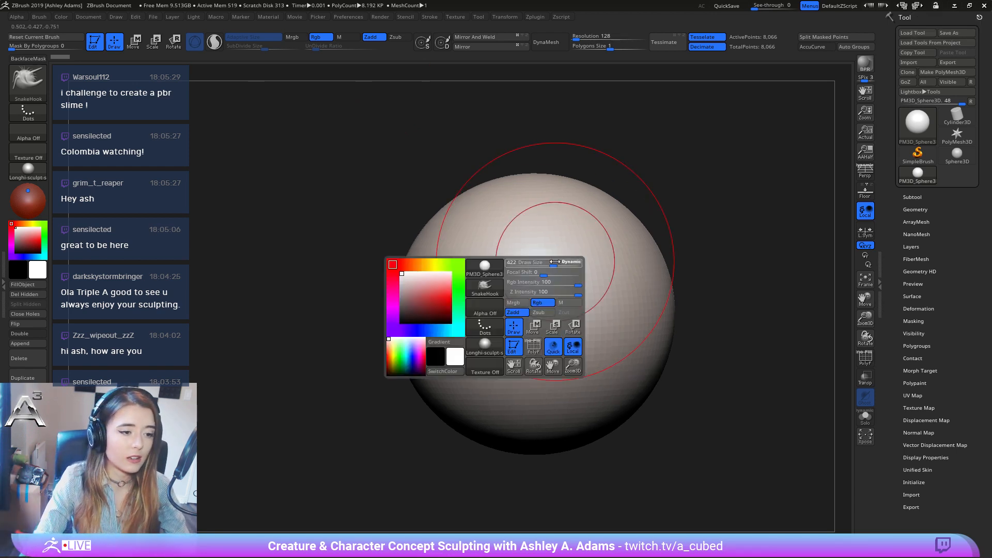
Scale the sphere down uniformly with the transform gizmo and return to draw mode.
mouse_move(588, 320)
right_mouse_down("ctrl")
mouse_move(581, 338)
mouse_move(524, 340)
mouse_move(593, 348)
right_mouse_up("ctrl")
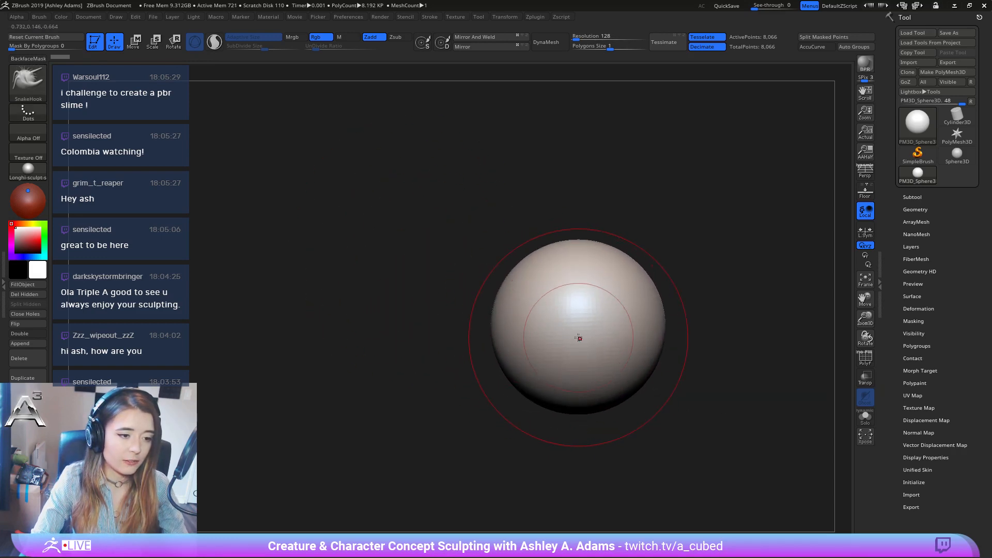
right_click_drag(498, 346, 571, 343, "alt")
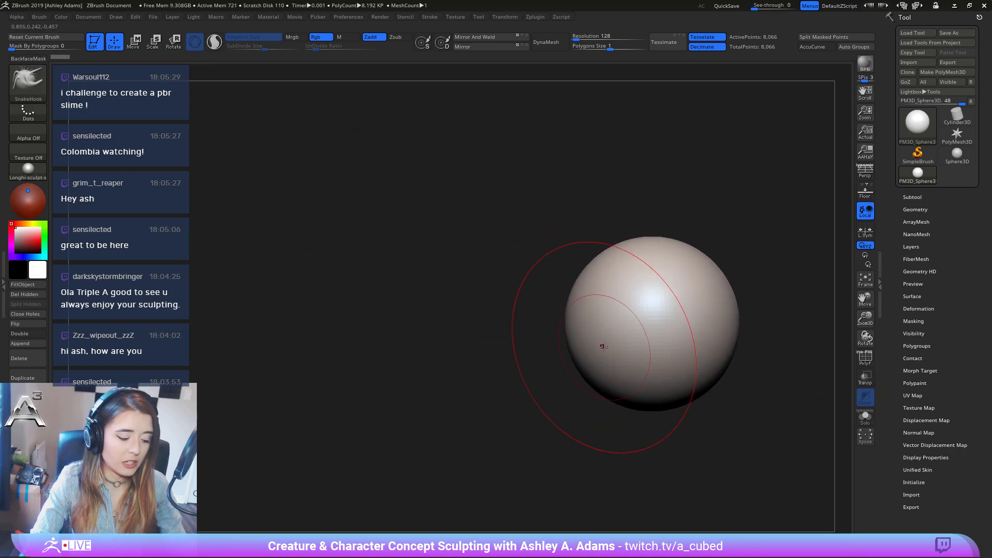
right_click_drag(638, 342, 551, 330, "alt")
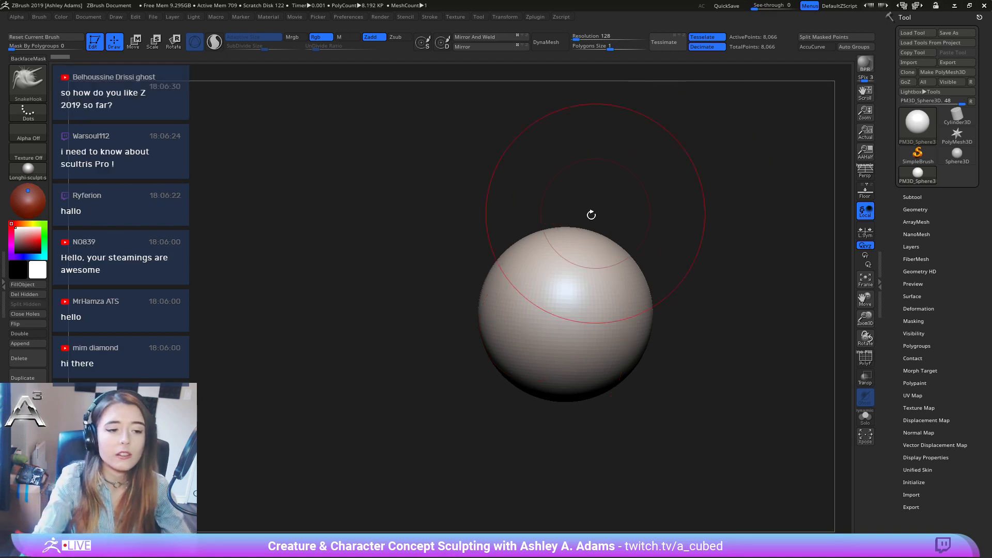
key("space")
left_click_drag(538, 309, 556, 308)
mouse_move(556, 310)
right_mouse_down("ctrl")
mouse_move(537, 314)
mouse_move(447, 277)
mouse_move(432, 260)
right_mouse_up("ctrl")
key("w")
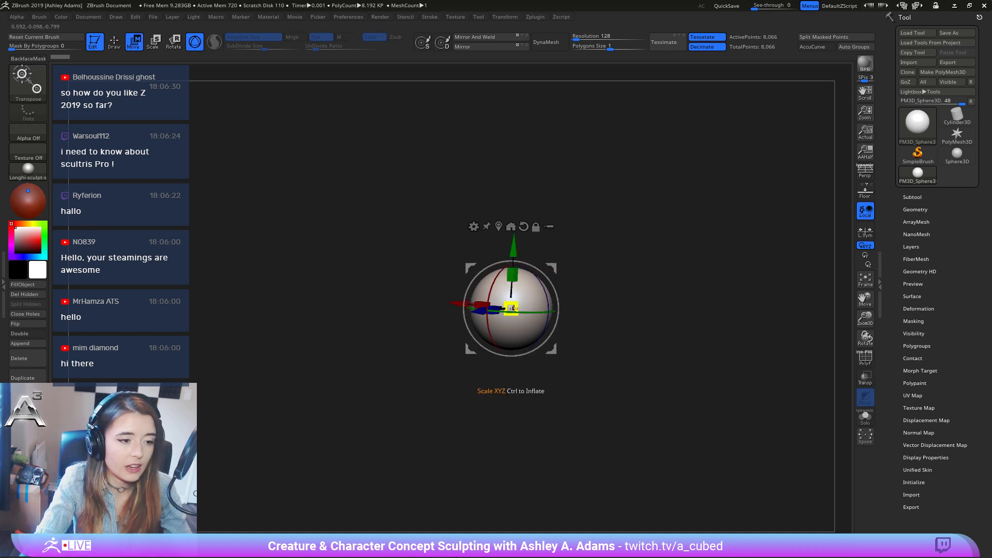
left_click_drag(512, 309, 509, 296)
key("q")
right_click_drag(509, 296, 533, 428, "ctrl")
right_click_drag(518, 269, 514, 319, "ctrl")
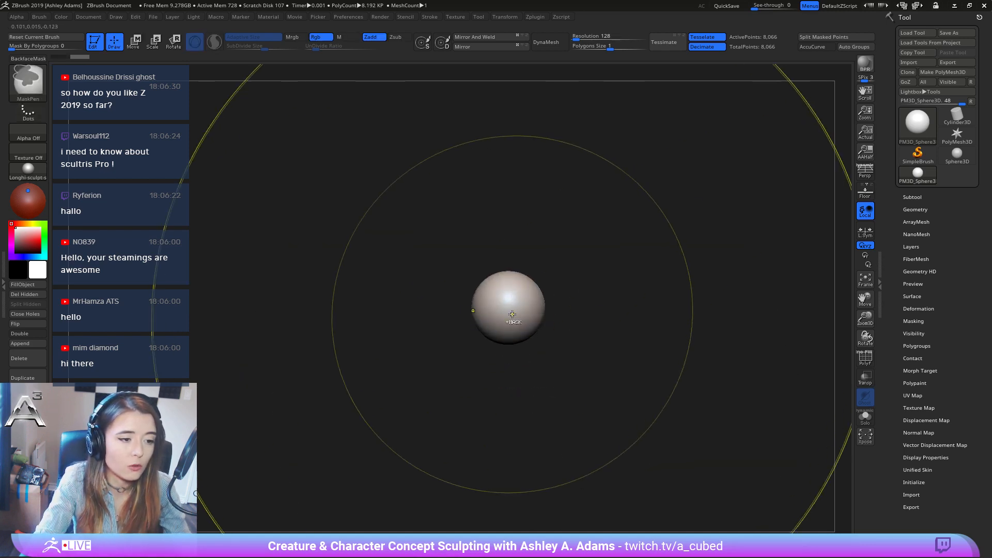
Pull the sphere into a wide, downward-tapering head with small eye hollows using SnakeHook at adjusted brush sizes.
key("space")
left_click_drag(511, 313, 497, 302)
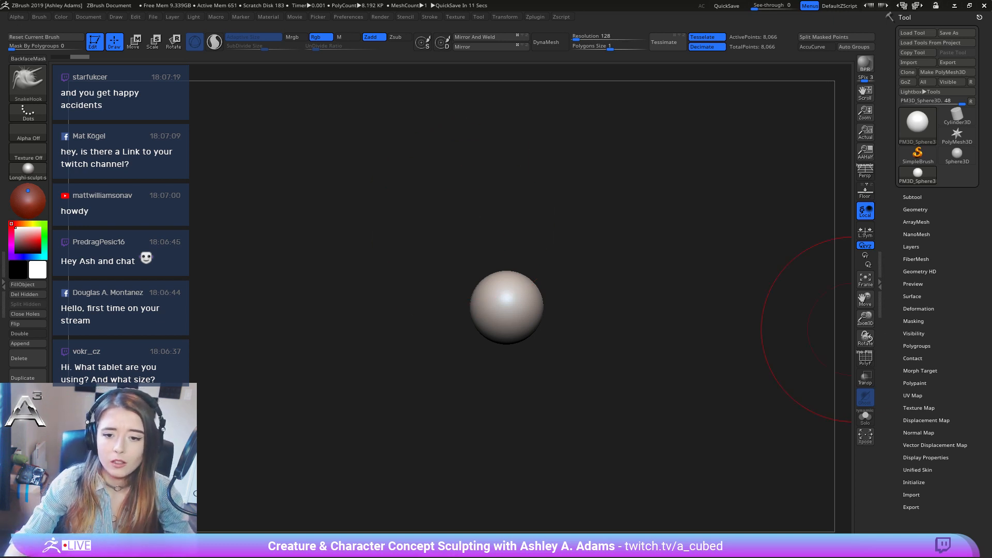
mouse_move(474, 307)
right_mouse_down("alt")
mouse_move(491, 304)
mouse_move(530, 334)
mouse_move(532, 290)
right_mouse_up("alt")
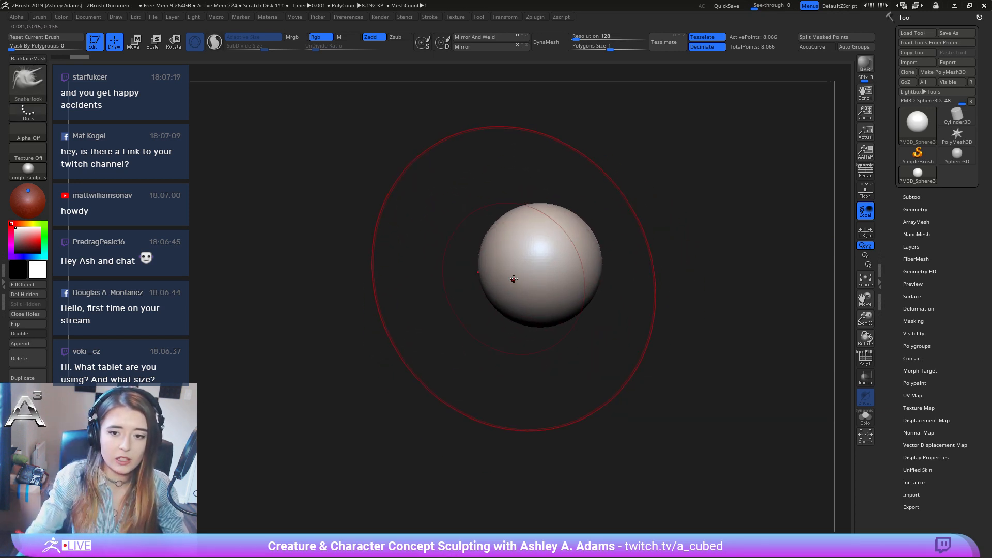
mouse_move(520, 289)
right_mouse_down()
mouse_move(628, 249)
mouse_move(525, 272)
mouse_move(545, 339)
right_mouse_up()
mouse_move(577, 283)
right_mouse_down()
mouse_move(532, 287)
mouse_move(527, 218)
right_mouse_up()
mouse_move(442, 212)
right_mouse_down()
mouse_move(496, 310)
mouse_move(450, 171)
mouse_move(528, 116)
mouse_move(436, 239)
mouse_move(455, 269)
mouse_move(505, 258)
mouse_move(518, 282)
mouse_move(510, 245)
mouse_move(495, 274)
mouse_move(532, 270)
mouse_move(530, 279)
right_mouse_up()
key("space")
key("space")
key("space")
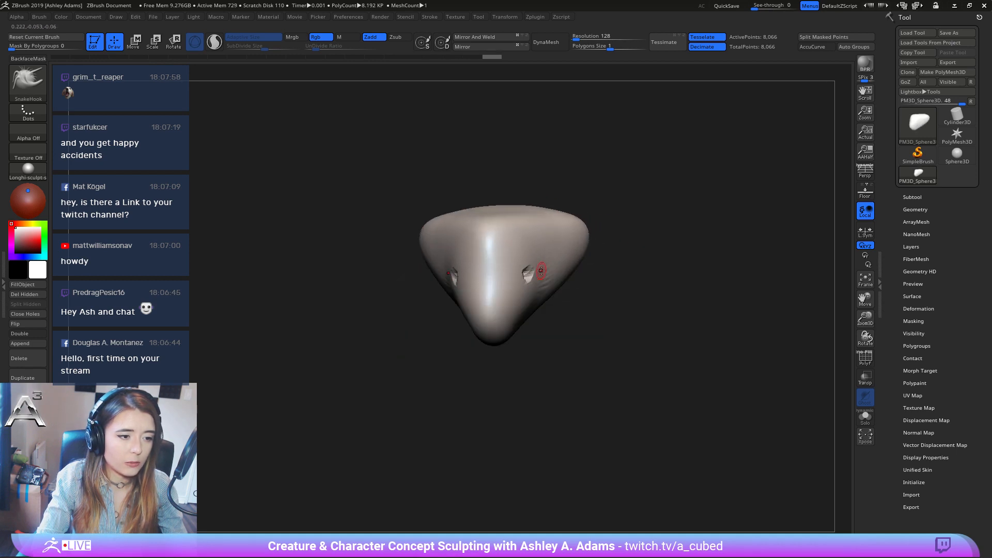
Pull pointed spikes out of both sides of the head and smooth the surrounding surface.
left_click_drag(541, 270, 554, 242)
left_click_drag(583, 239, 604, 229)
key("space")
right_click_drag(592, 293, 517, 248)
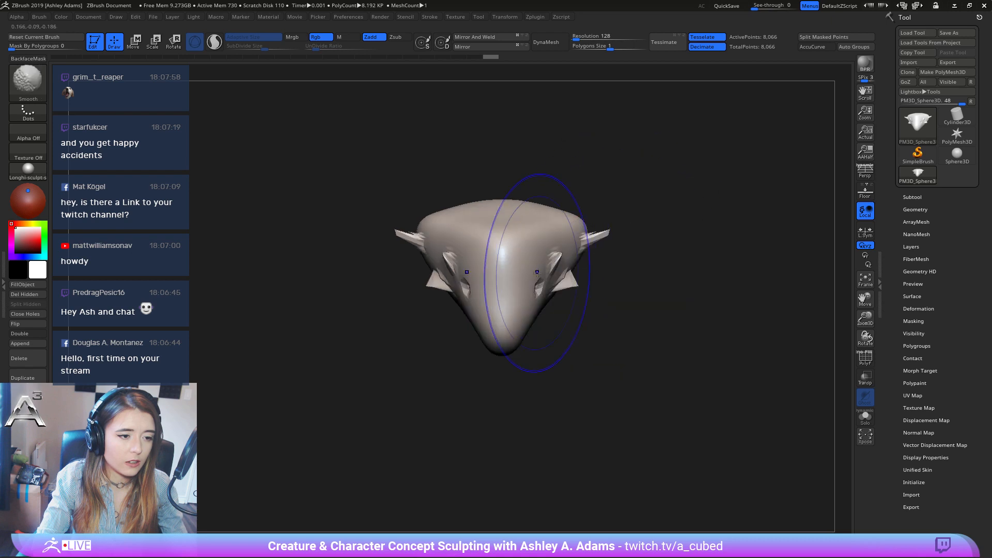
left_click_drag(517, 248, 598, 230, "shift")
mouse_move(597, 230)
right_mouse_down()
mouse_move(551, 293)
mouse_move(522, 233)
mouse_move(537, 258)
mouse_move(522, 243)
mouse_move(606, 214)
mouse_move(505, 210)
right_mouse_up()
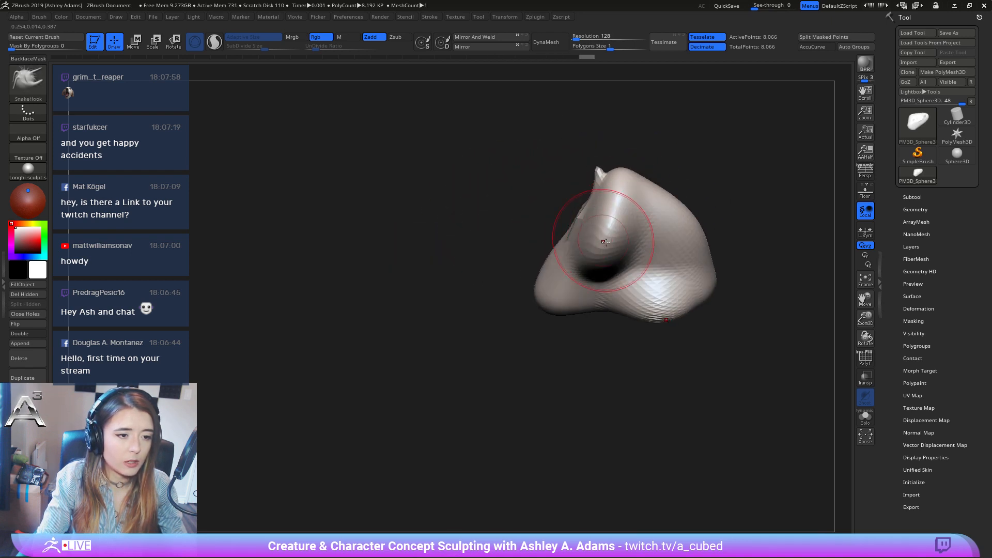
Mask the head apart from a neck area on its underside and reselect the SnakeHook brush.
key("space")
right_click_drag(638, 273, 565, 232)
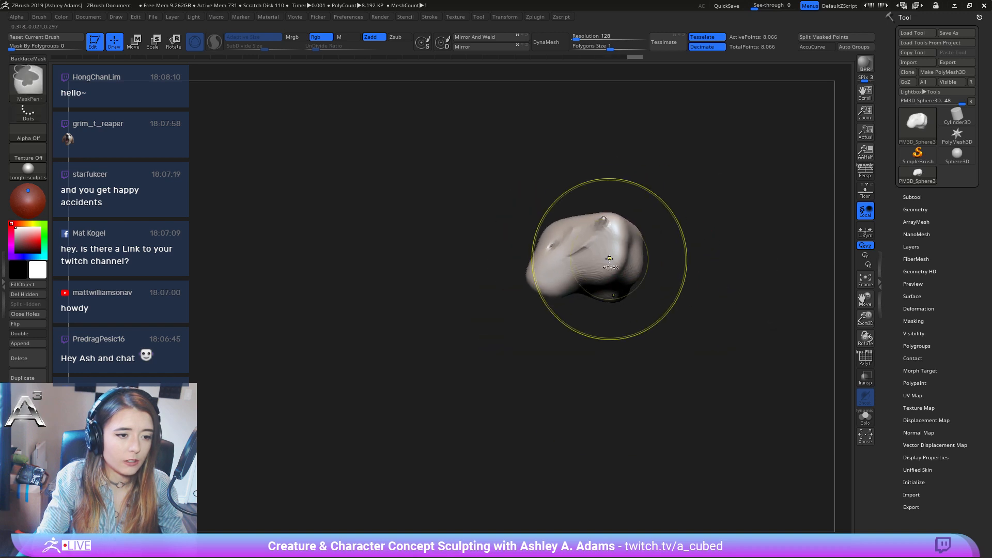
key("space")
key("b")
key("s")
key("h")
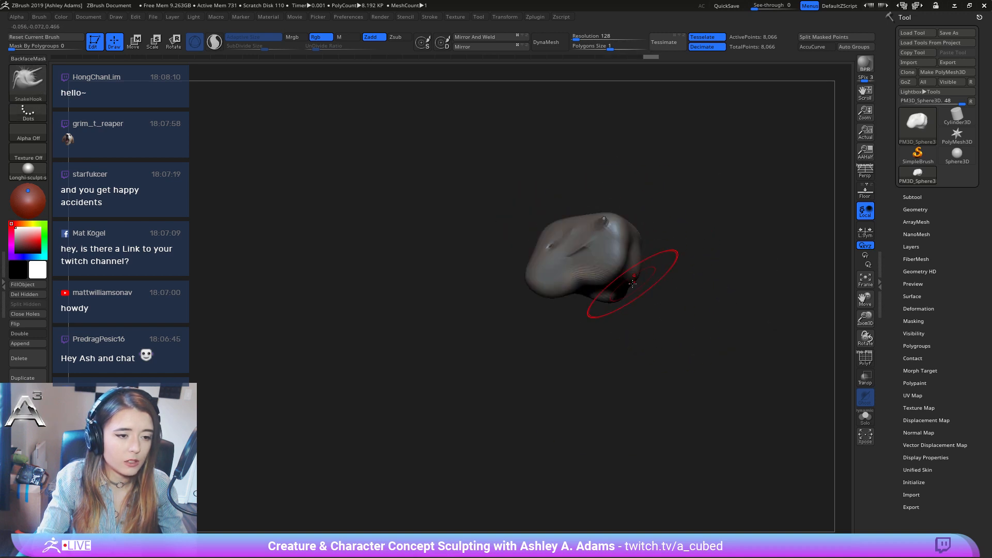
Pull a thick neck out of the head's underside and switch to the ClayBuildup brush.
mouse_move(619, 306)
right_mouse_down()
mouse_move(630, 333)
mouse_move(649, 308)
mouse_move(521, 303)
mouse_move(655, 351)
mouse_move(610, 331)
mouse_move(613, 290)
mouse_move(583, 239)
right_mouse_up()
key("space")
key("b")
key("c")
key("b")
key("space")
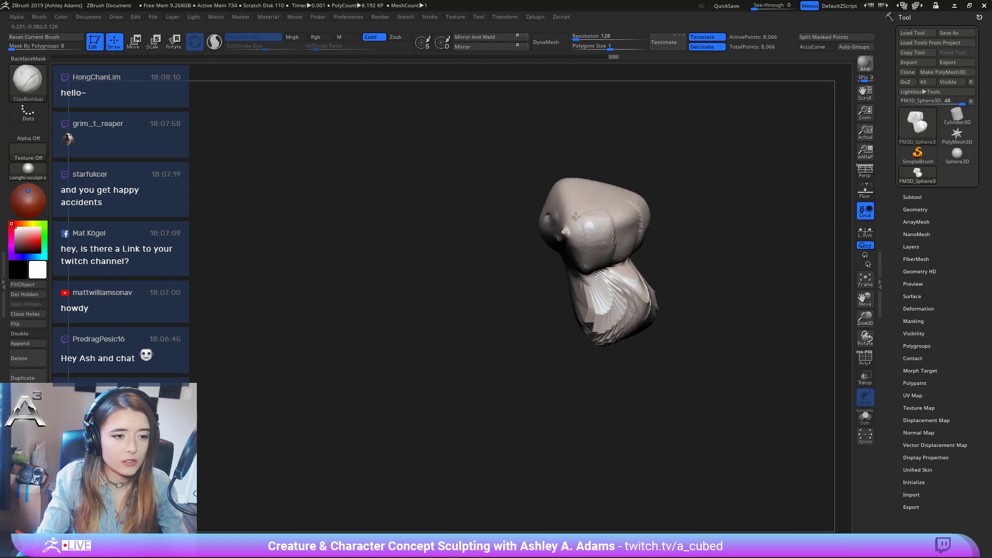
Build up the sides of the face with ClayBuildup at adjusted sizes and reselect the SnakeHook brush.
mouse_move(657, 197)
right_mouse_down()
mouse_move(634, 225)
mouse_move(613, 201)
mouse_move(626, 208)
mouse_move(625, 186)
mouse_move(600, 222)
mouse_move(687, 217)
mouse_move(565, 223)
right_mouse_up()
key("space")
key("space")
key("b")
key("s")
key("h")
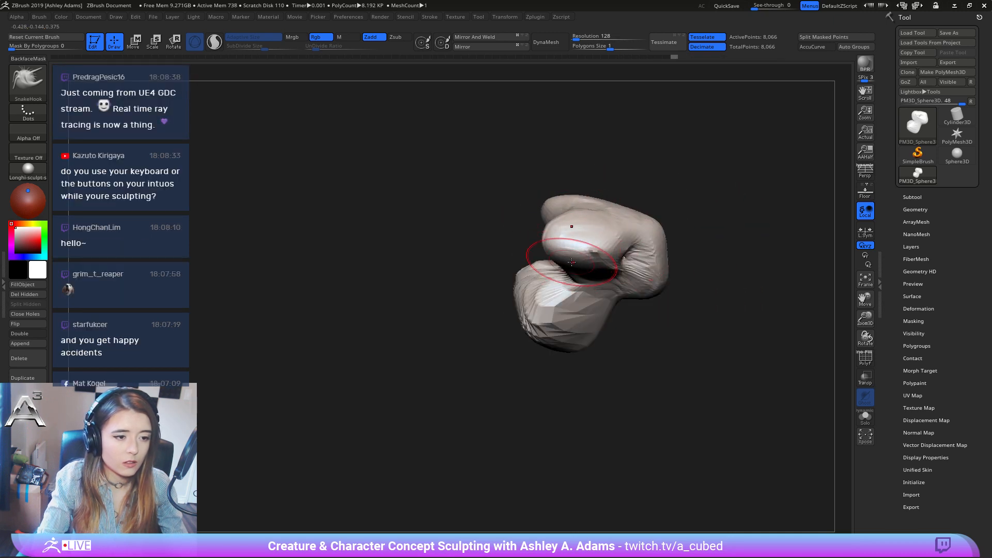
Pull the top of the head upward with the SnakeHook brush to reshape the crown.
mouse_move(571, 262)
right_mouse_down()
mouse_move(538, 178)
mouse_move(559, 217)
mouse_move(676, 158)
mouse_move(641, 217)
mouse_move(554, 150)
mouse_move(535, 173)
right_mouse_up()
left_click_drag(545, 168, 569, 159)
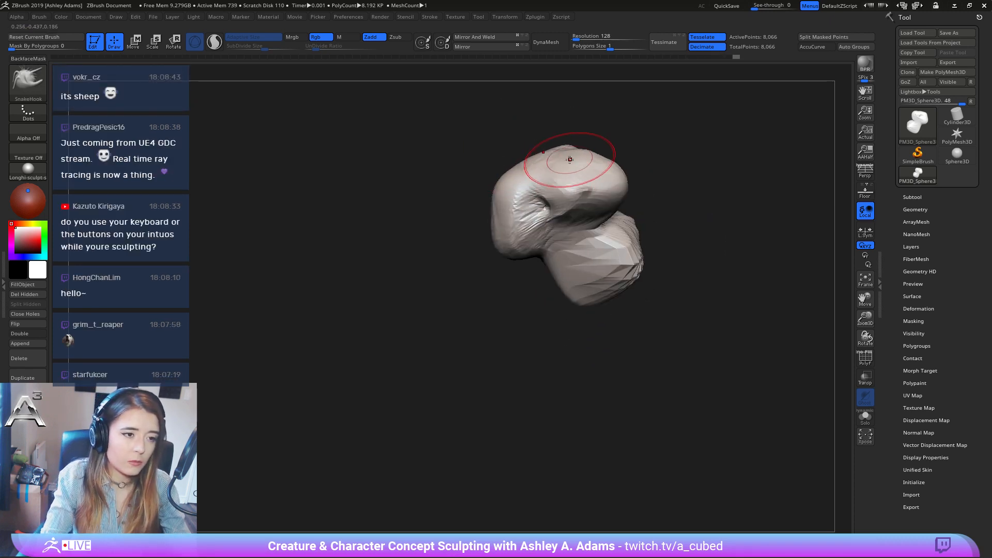
mouse_move(569, 159)
right_mouse_down()
mouse_move(540, 207)
mouse_move(574, 234)
right_mouse_up()
Build up the brow and top of the head with the ClayBuildup brush, using a Draw Size of about 169.
key("b")
key("c")
key("b")
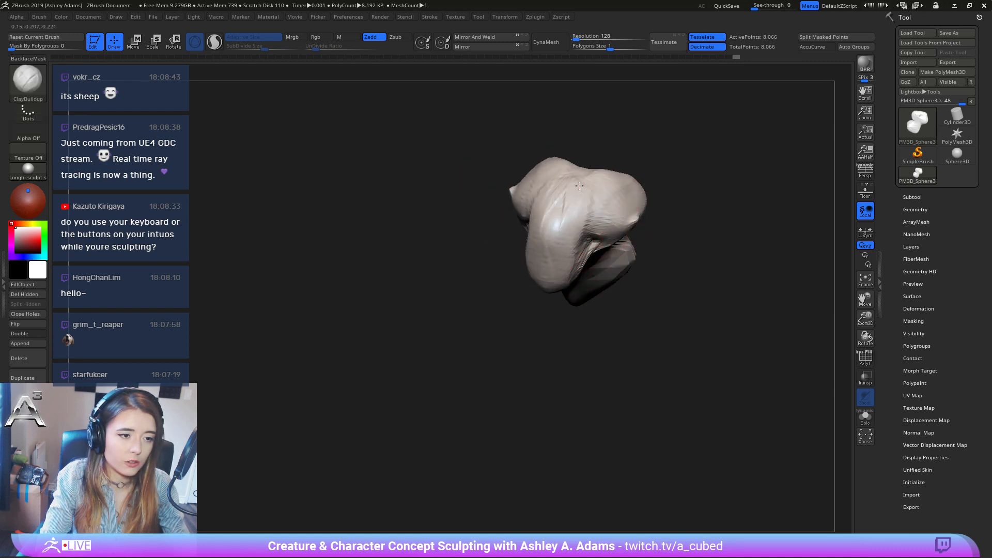
left_click_drag(632, 194, 622, 197)
mouse_move(622, 196)
right_mouse_down()
mouse_move(594, 188)
mouse_move(538, 217)
right_mouse_up()
right_click(500, 261)
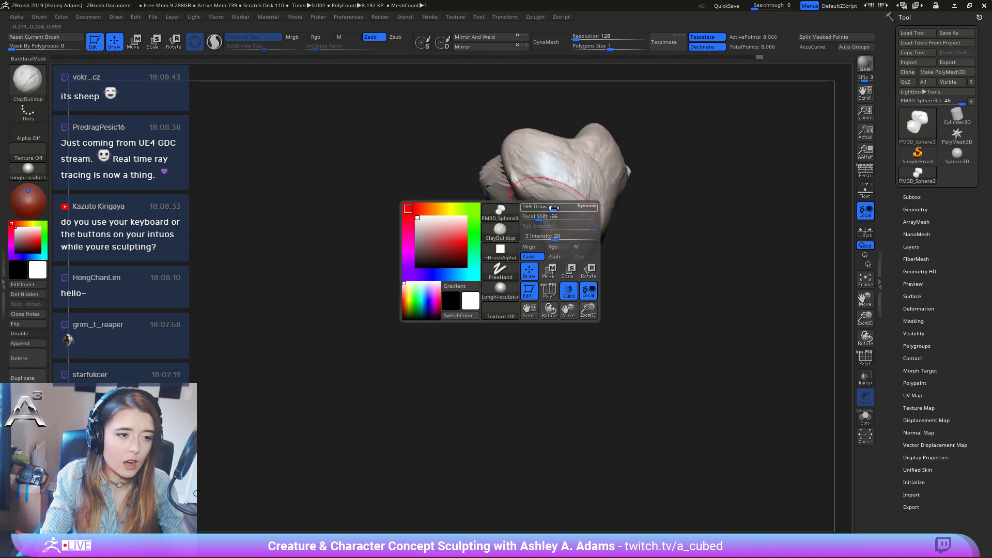
right_click_drag(500, 262, 586, 244)
Mask the whole head except for the two horn bases on top.
key("ctrl")
key("ctrl")
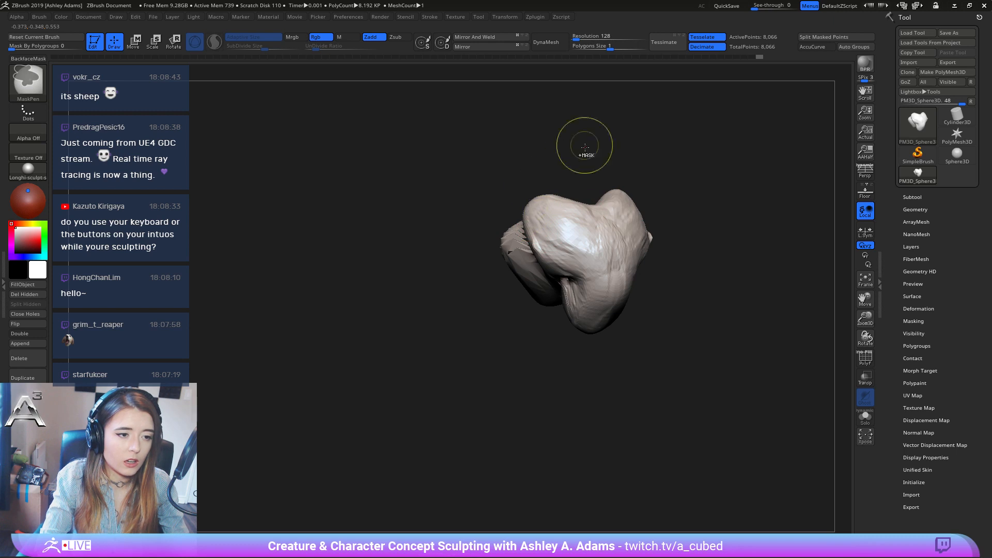
left_click(529, 208, "ctrl")
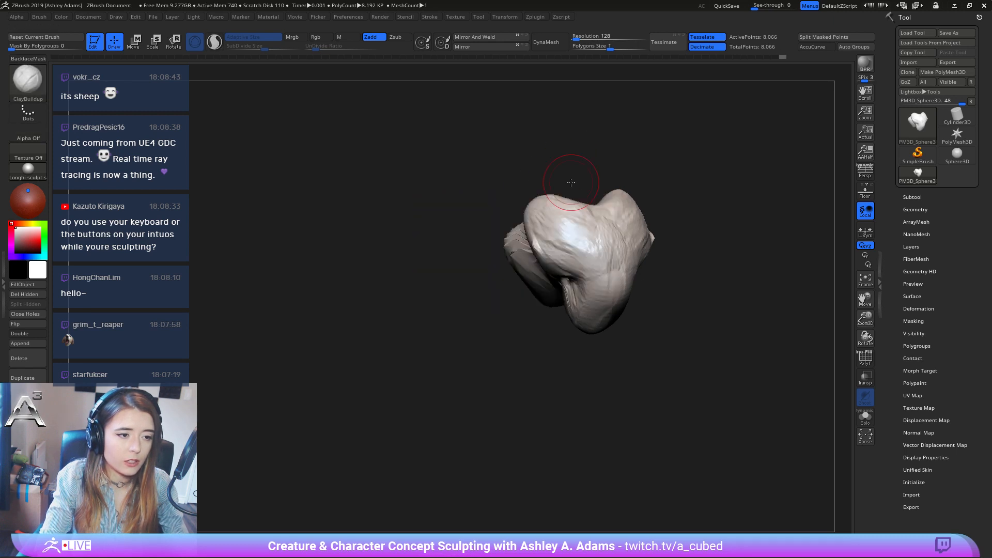
key("ctrl")
key("ctrl")
right_click(500, 261)
right_click_drag(466, 161, 473, 162)
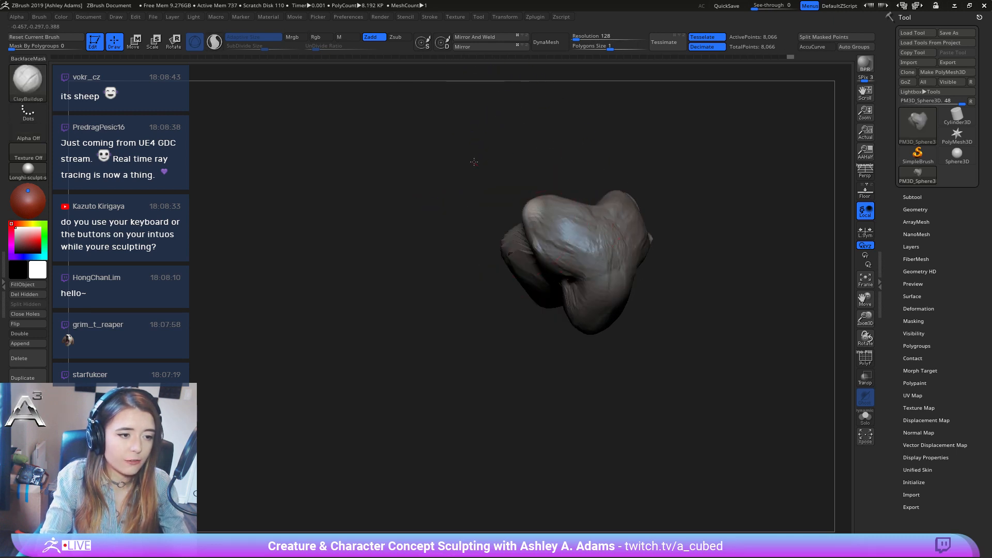
Pull two curved, pointed horns out of the unmasked spots with SnakeHook and clear the mask.
left_click_drag(460, 128, 503, 173, "alt")
key("b")
key("s")
key("h")
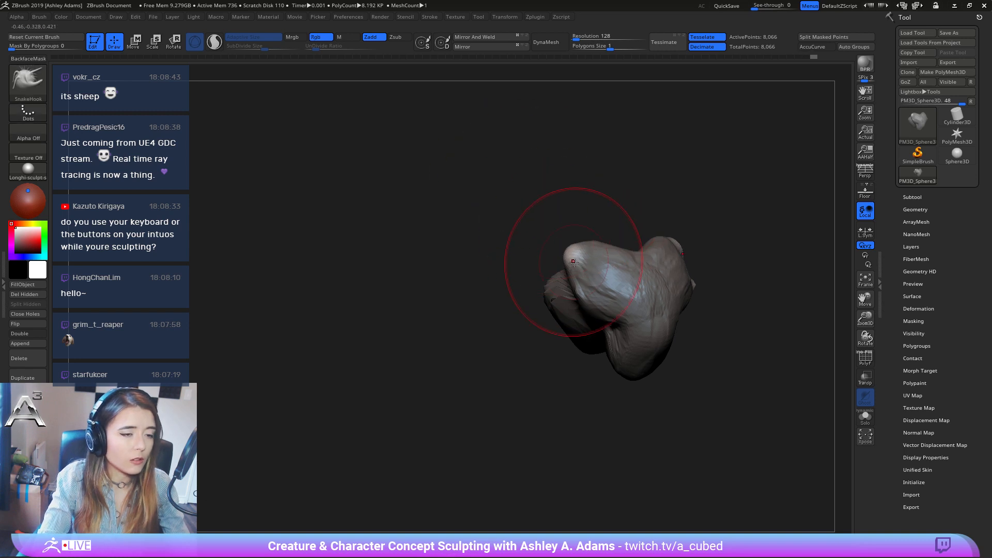
left_click_drag(575, 263, 587, 182)
mouse_move(686, 194)
left_mouse_down()
mouse_move(636, 162)
mouse_move(674, 206)
mouse_move(662, 256)
mouse_move(646, 252)
left_mouse_up()
right_click(646, 252)
mouse_move(646, 252)
right_mouse_down("alt")
mouse_move(552, 233)
mouse_move(586, 230)
right_mouse_up("alt")
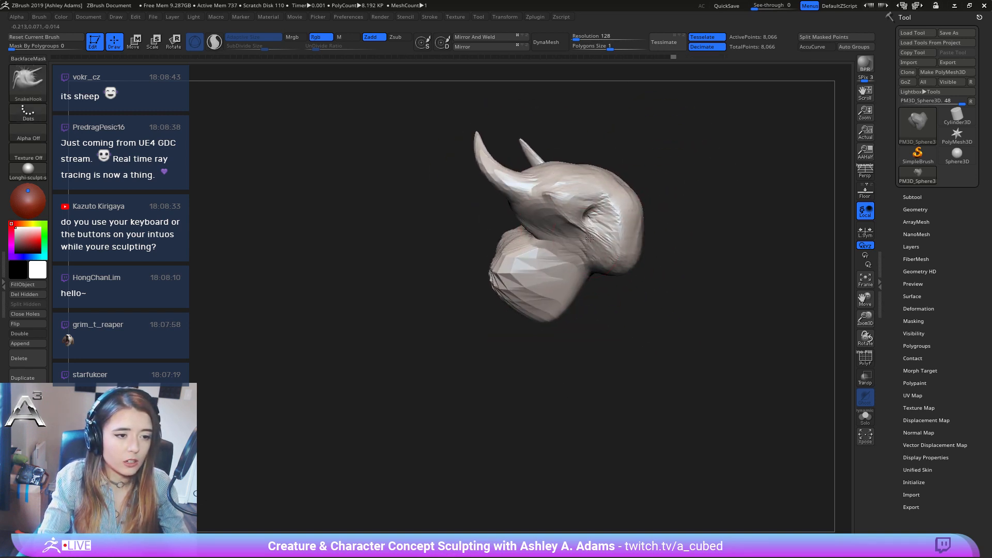
Switch to the Move brush with Z Intensity 100 and Draw Size 169.
right_click(586, 230)
left_click_drag(586, 231, 571, 231)
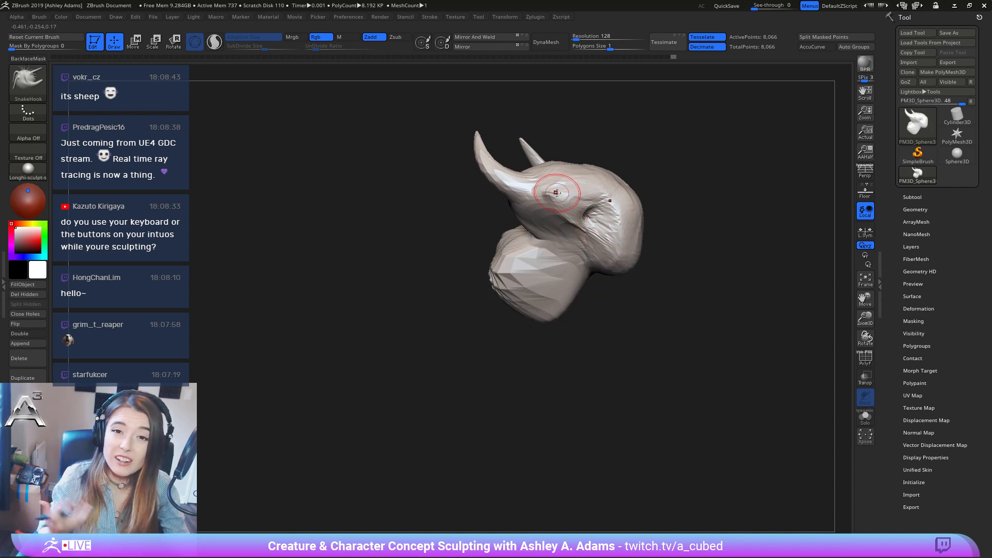
right_click_drag(556, 193, 525, 237)
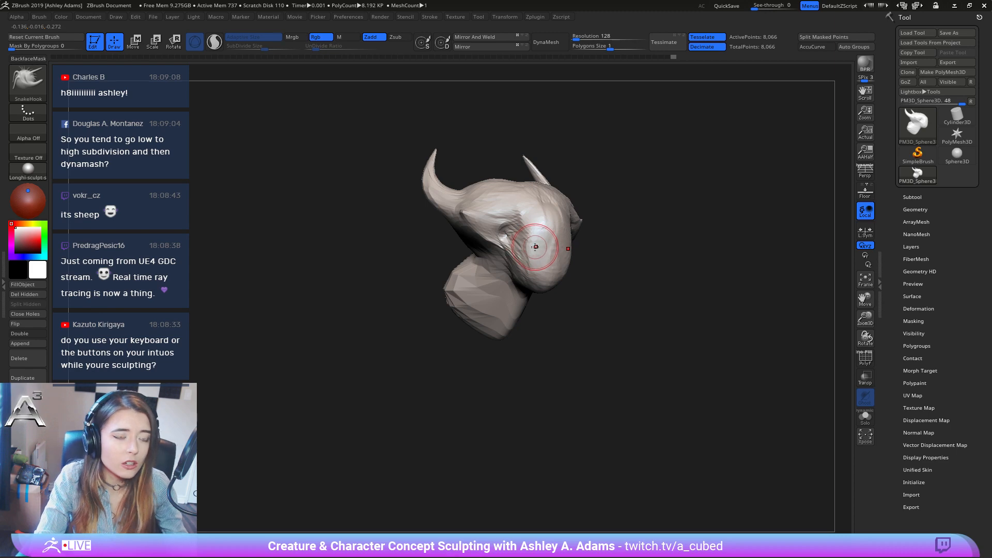
key("b")
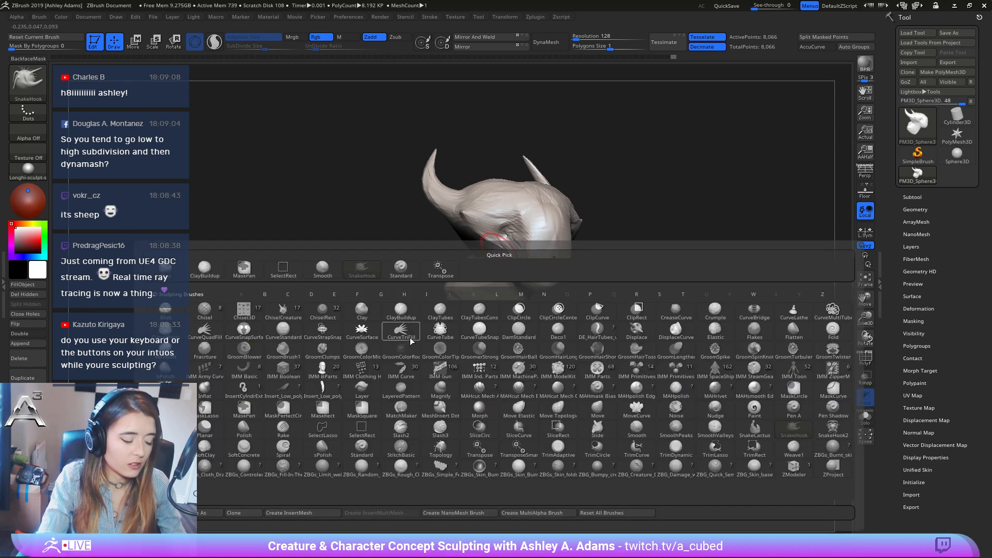
key("m")
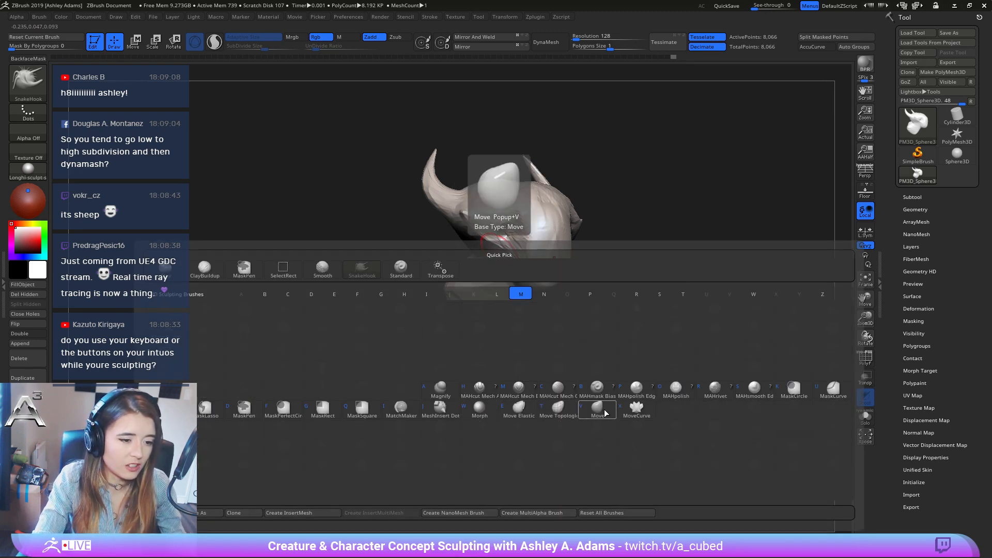
key("v")
key("space")
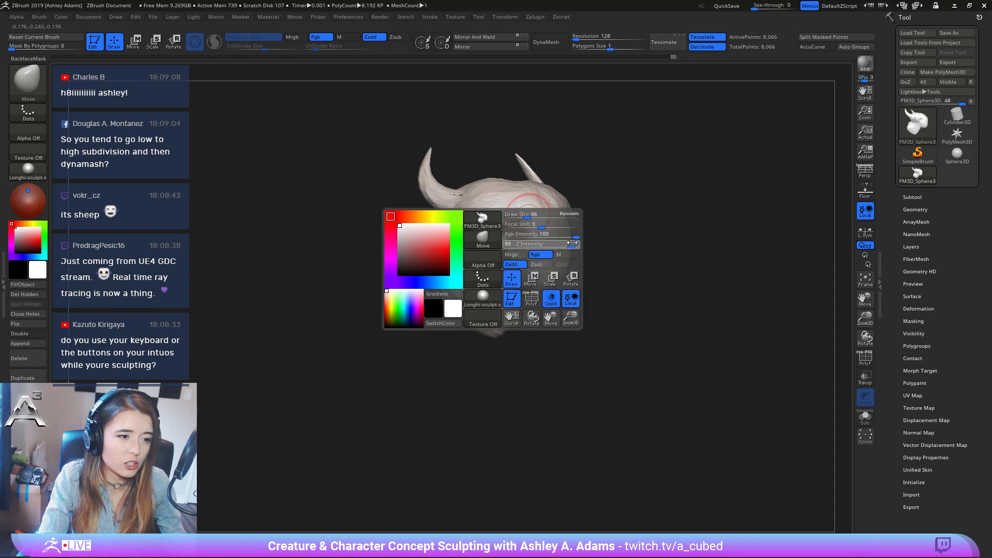
left_click_drag(572, 243, 577, 243)
right_click_drag(528, 217, 540, 217)
key("space")
left_click_drag(539, 217, 550, 217)
Try stretching the snout forward and reshaping the face with the Move brush, and undo these changes.
right_click_drag(489, 236, 554, 235)
mouse_move(554, 234)
left_mouse_down()
mouse_move(604, 233)
mouse_move(646, 147)
mouse_move(584, 310)
mouse_move(611, 267)
mouse_move(638, 181)
mouse_move(627, 239)
left_mouse_up()
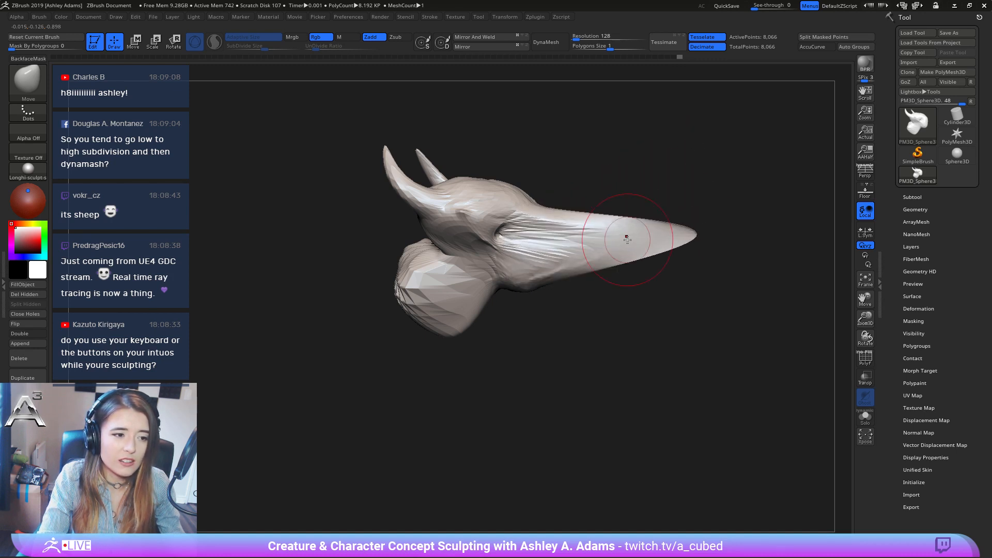
key("ctrl+z")
left_click_drag(525, 233, 554, 250)
left_click_drag(620, 243, 523, 219)
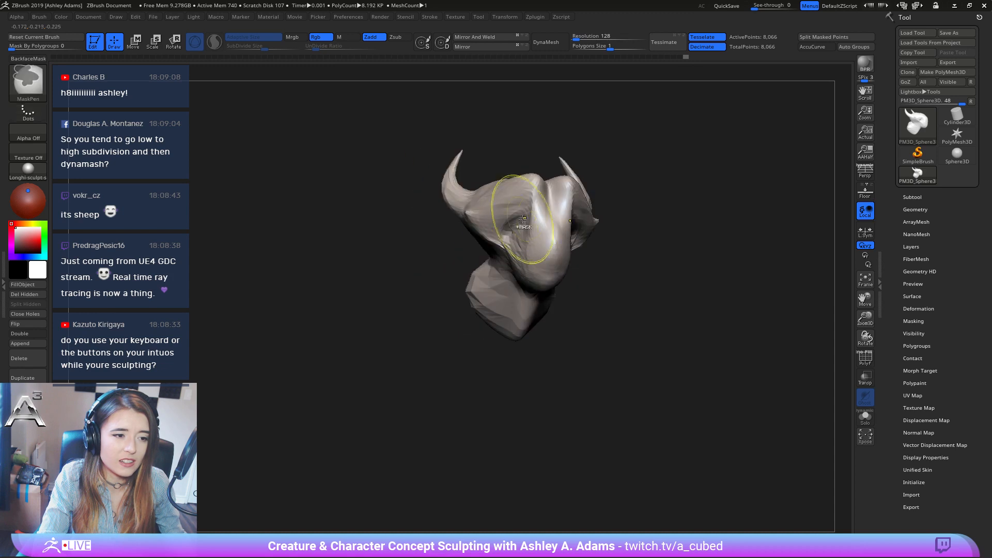
key("ctrl+z")
key("ctrl+z")
Try pulling the snout forward with the Move brush and undo the stroke.
mouse_move(666, 191)
left_mouse_down()
mouse_move(580, 221)
mouse_move(556, 217)
left_mouse_up()
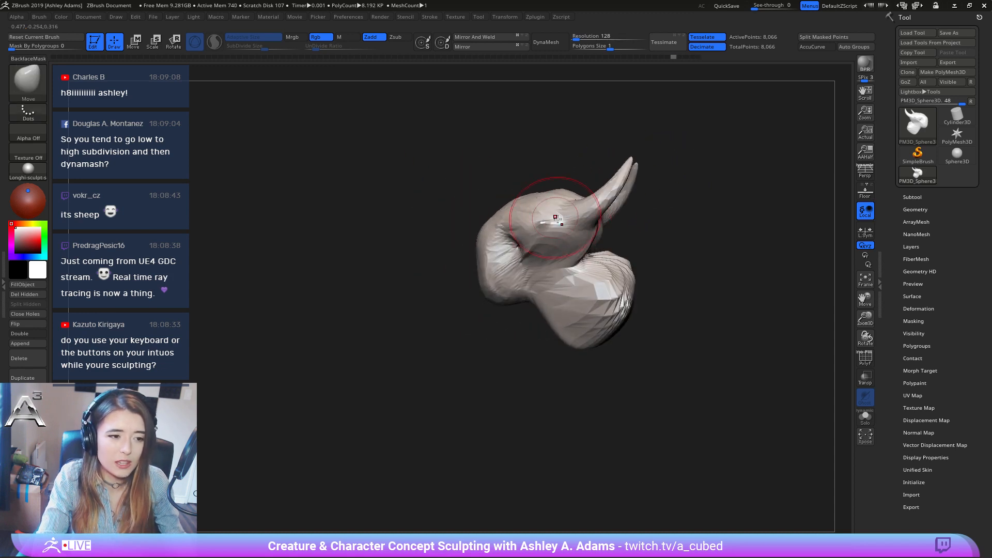
right_click(617, 184)
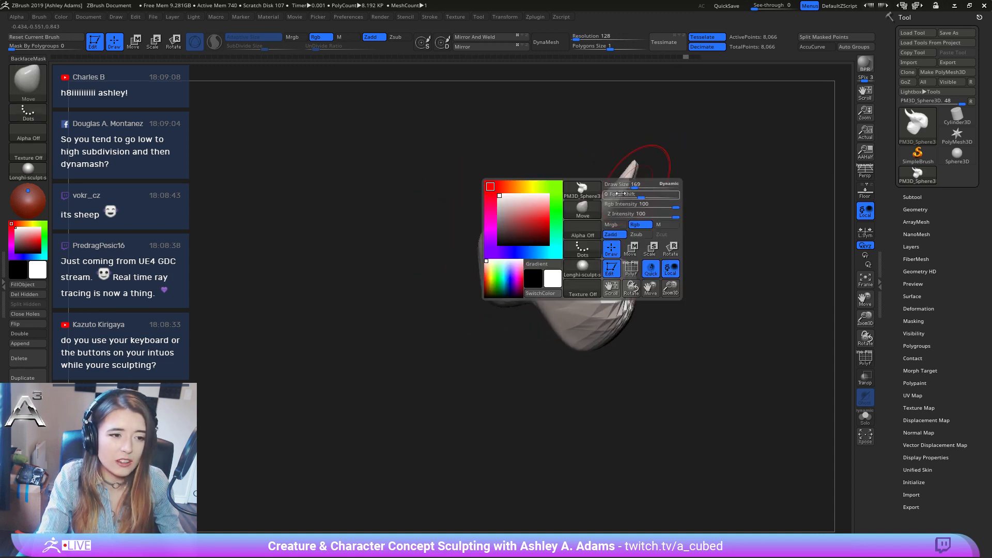
right_click_drag(594, 205, 617, 207)
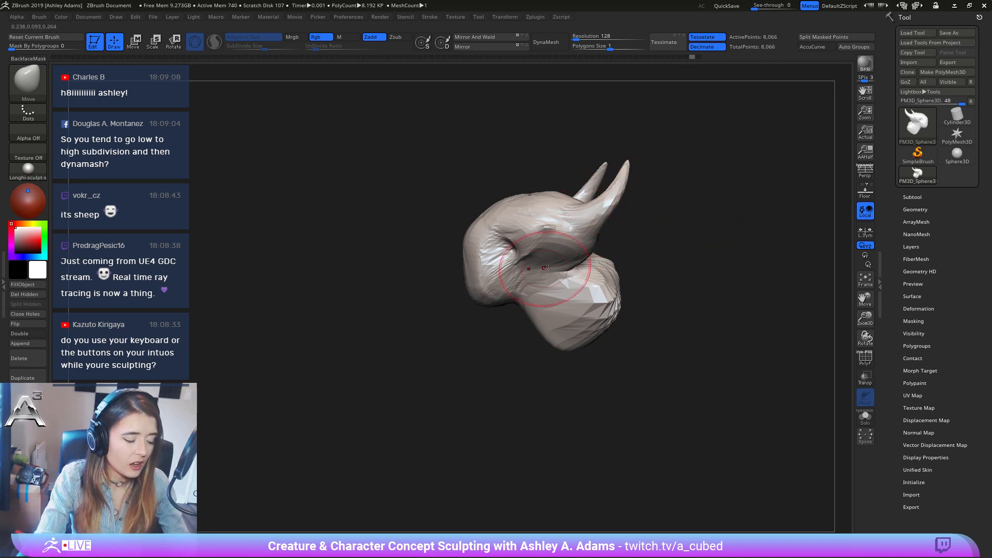
mouse_move(483, 261)
left_mouse_down()
mouse_move(383, 266)
mouse_move(390, 234)
mouse_move(395, 285)
mouse_move(398, 269)
left_mouse_up()
key("ctrl+z")
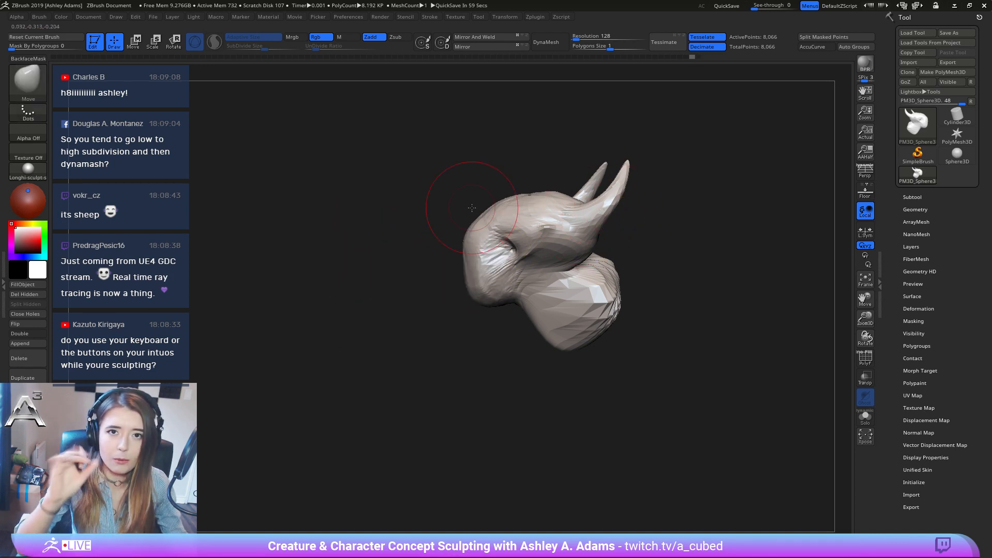
Try drawing the snout out into an upward-curving trunk with the SnakeHook brush, undoing each attempt.
key("b")
key("s")
key("h")
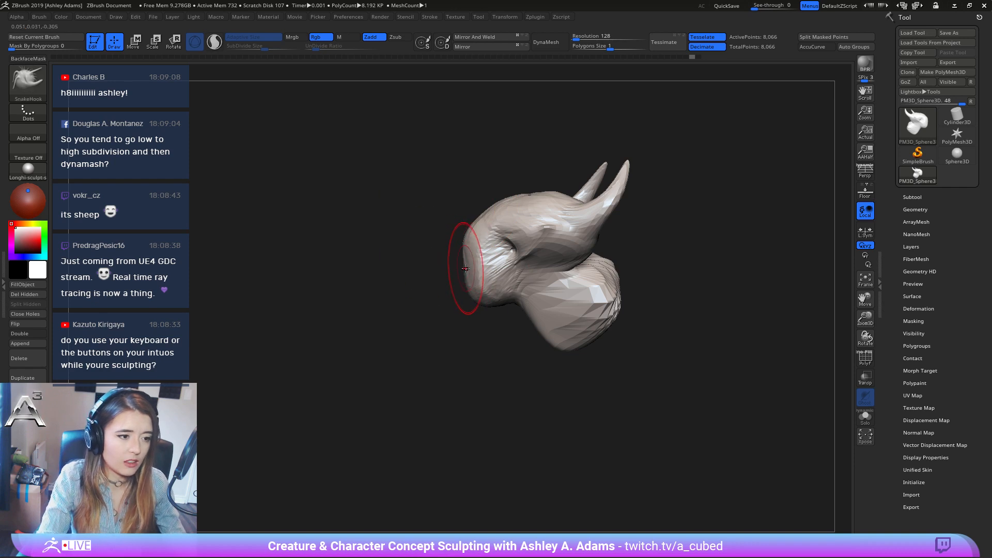
mouse_move(472, 247)
left_mouse_down()
mouse_move(435, 274)
mouse_move(380, 227)
mouse_move(361, 191)
mouse_move(408, 137)
mouse_move(415, 155)
left_mouse_up()
key("ctrl")
key("ctrl+z")
mouse_move(459, 284)
left_mouse_down()
mouse_move(368, 261)
mouse_move(351, 208)
mouse_move(416, 121)
left_mouse_up()
key("ctrl+z")
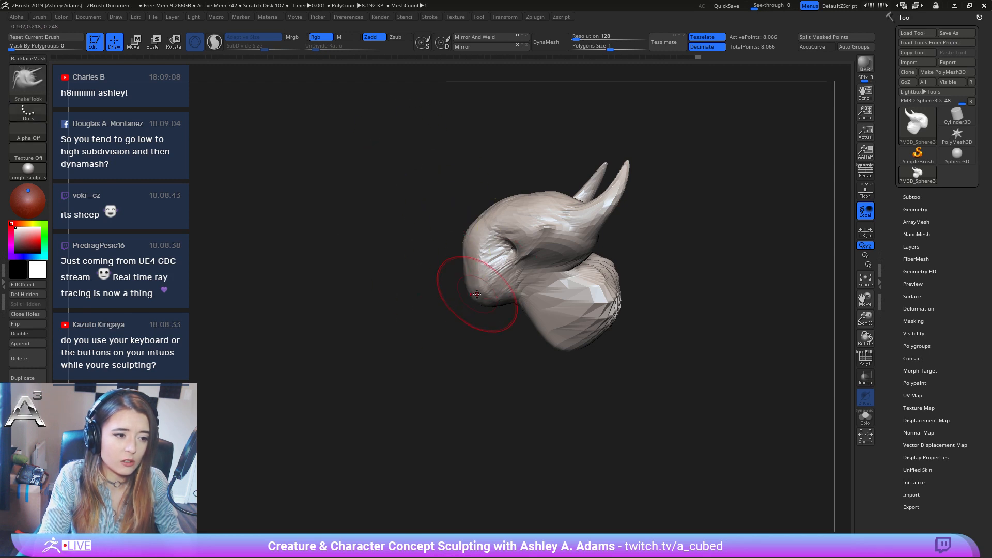
left_click_drag(473, 292, 361, 222)
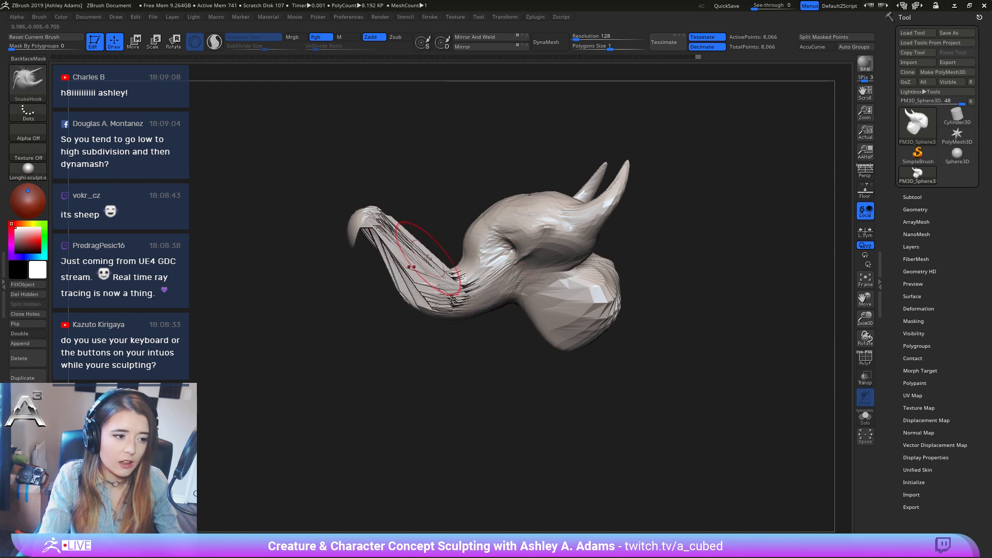
key("ctrl+z")
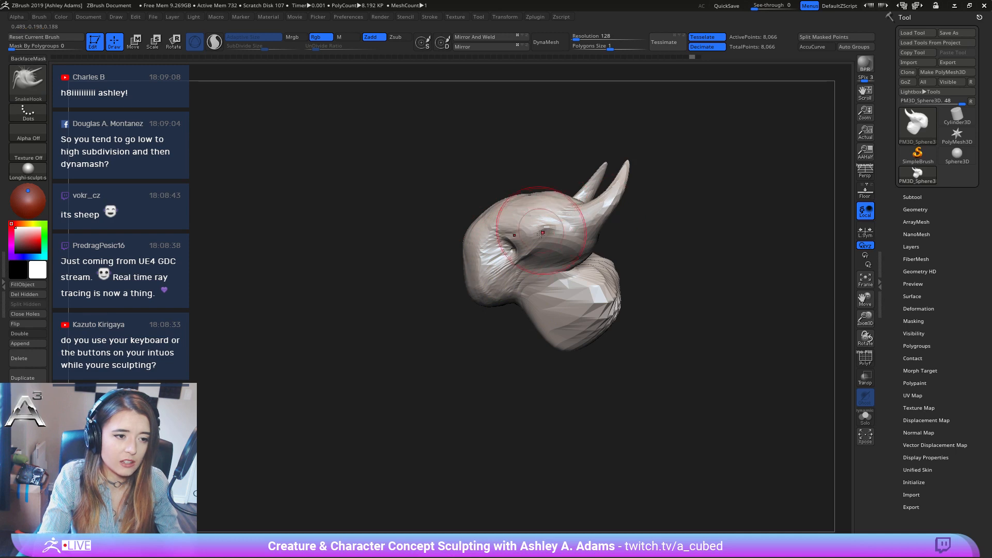
mouse_move(538, 225)
right_mouse_down()
mouse_move(621, 226)
mouse_move(511, 170)
mouse_move(495, 123)
right_mouse_up()
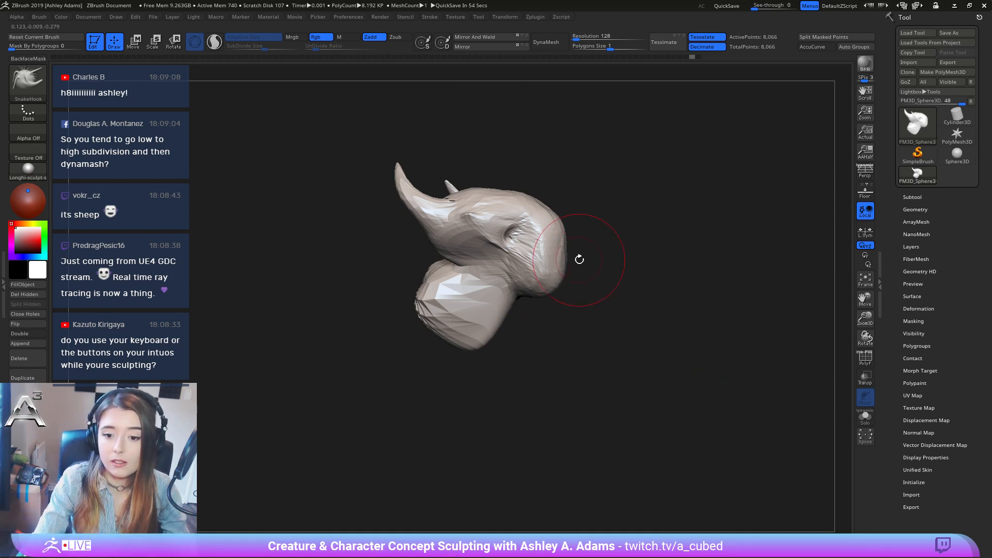
mouse_move(578, 259)
right_mouse_down()
mouse_move(513, 288)
mouse_move(514, 245)
right_mouse_up()
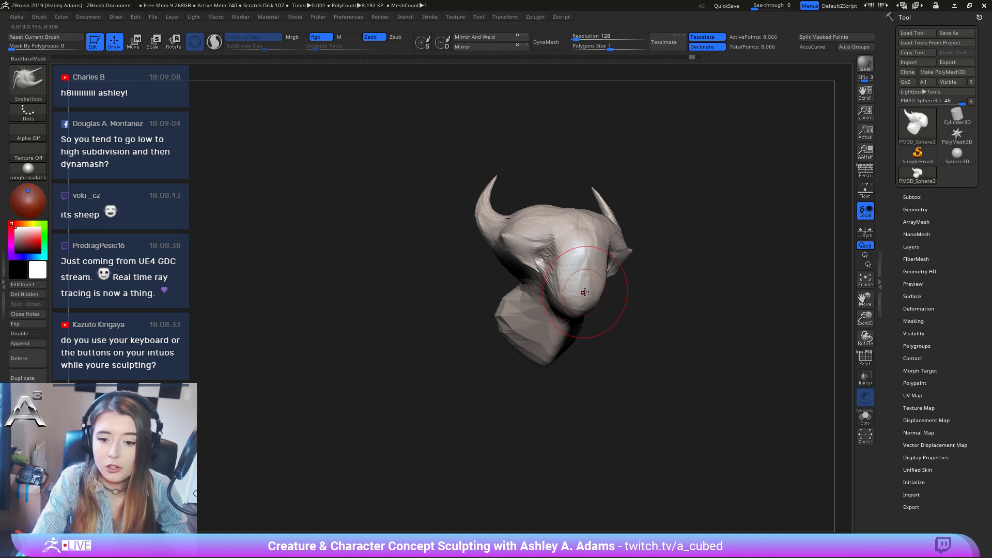
mouse_move(584, 205)
right_mouse_down()
mouse_move(615, 218)
mouse_move(528, 228)
right_mouse_up()
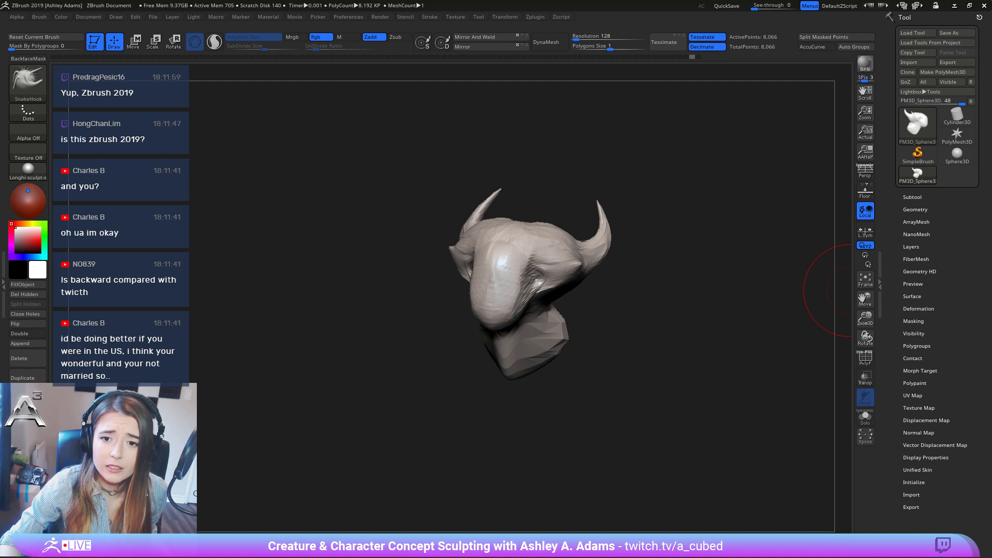
mouse_move(849, 290)
left_mouse_down()
mouse_move(653, 266)
mouse_move(642, 199)
mouse_move(532, 221)
mouse_move(658, 305)
mouse_move(563, 265)
mouse_move(563, 246)
mouse_move(583, 232)
mouse_move(627, 222)
left_mouse_up()
key("space")
key("space")
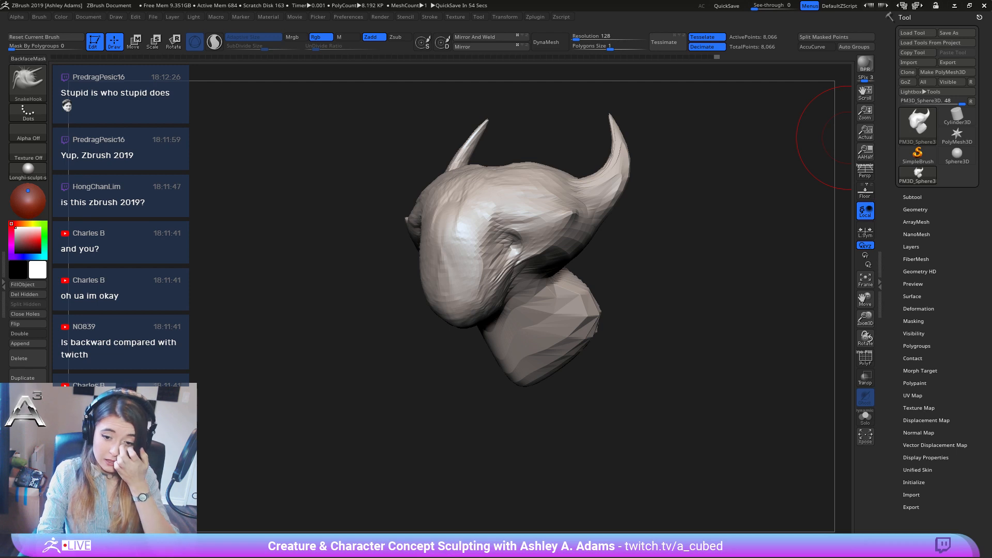
Try reshaping the head and pulling out the back of the neck with a smaller SnakeHook brush.
mouse_move(310, 290)
right_mouse_down()
mouse_move(439, 308)
mouse_move(532, 255)
mouse_move(573, 263)
right_mouse_up()
key("space")
left_click_drag(598, 267, 605, 268)
mouse_move(606, 267)
right_mouse_down()
mouse_move(504, 266)
mouse_move(527, 197)
right_mouse_up()
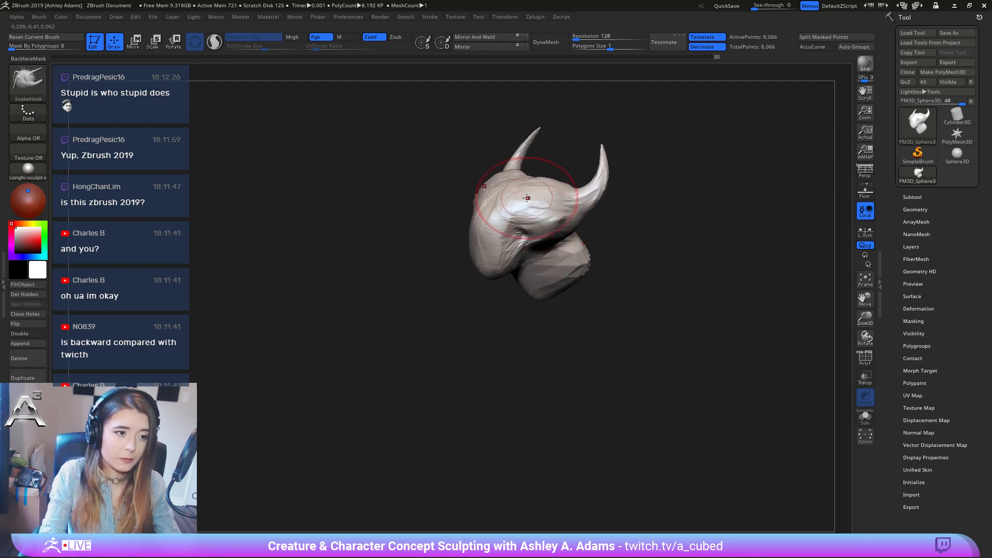
left_click_drag(562, 191, 567, 189)
mouse_move(527, 207)
right_mouse_down()
mouse_move(613, 228)
mouse_move(636, 222)
mouse_move(584, 239)
right_mouse_up()
key("space")
mouse_move(587, 239)
left_mouse_down()
mouse_move(577, 239)
mouse_move(589, 211)
left_mouse_up()
mouse_move(589, 211)
right_mouse_down()
mouse_move(510, 210)
mouse_move(543, 206)
mouse_move(505, 220)
right_mouse_up()
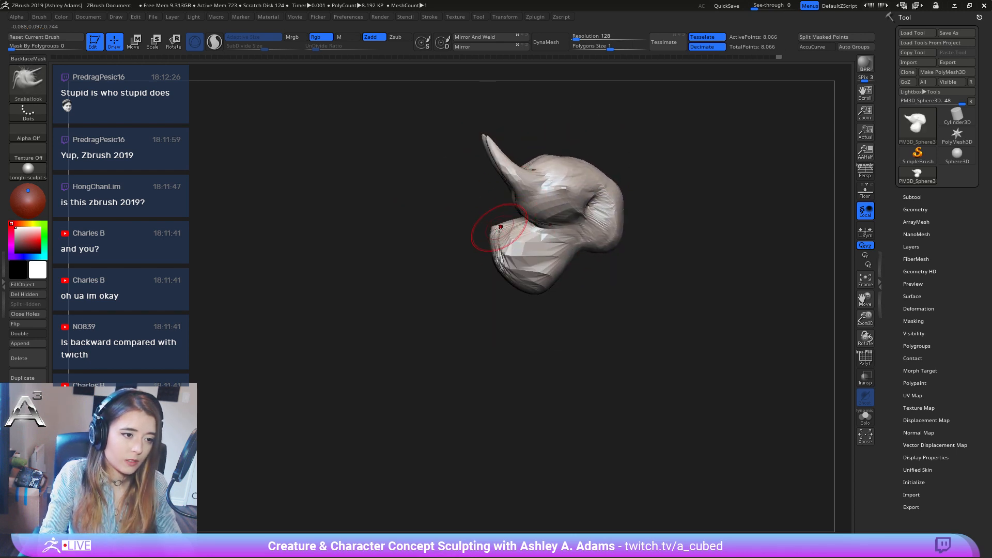
mouse_move(490, 228)
right_mouse_down()
mouse_move(542, 215)
mouse_move(494, 230)
right_mouse_up()
Undo the last neck changes and build up the back of the neck below the skull with ClayBuildup.
key("b")
key("c")
key("b")
key("ctrl+z")
key("ctrl+z")
key("ctrl+z")
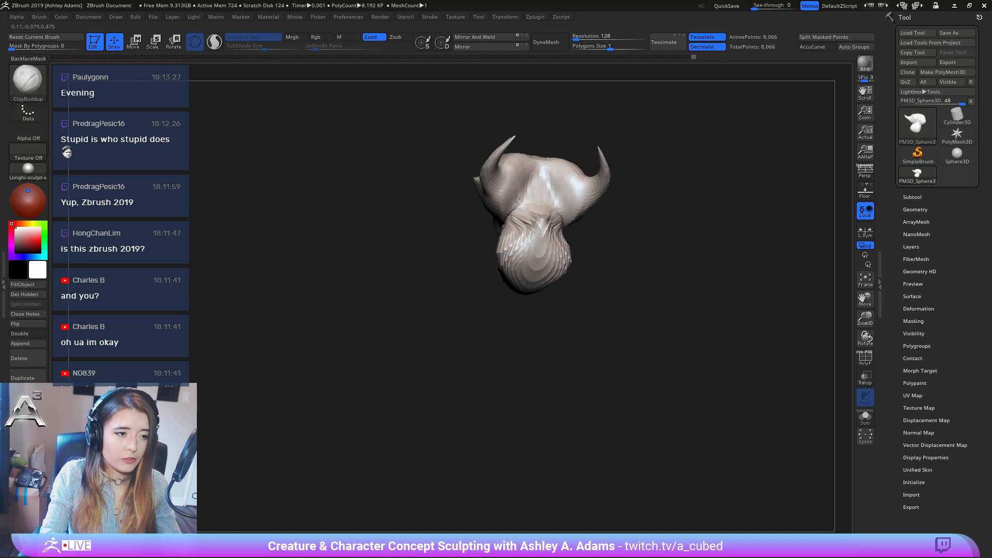
mouse_move(517, 199)
left_mouse_down()
mouse_move(531, 182)
mouse_move(533, 197)
mouse_move(540, 178)
mouse_move(542, 192)
left_mouse_up()
right_click_drag(532, 181, 557, 218)
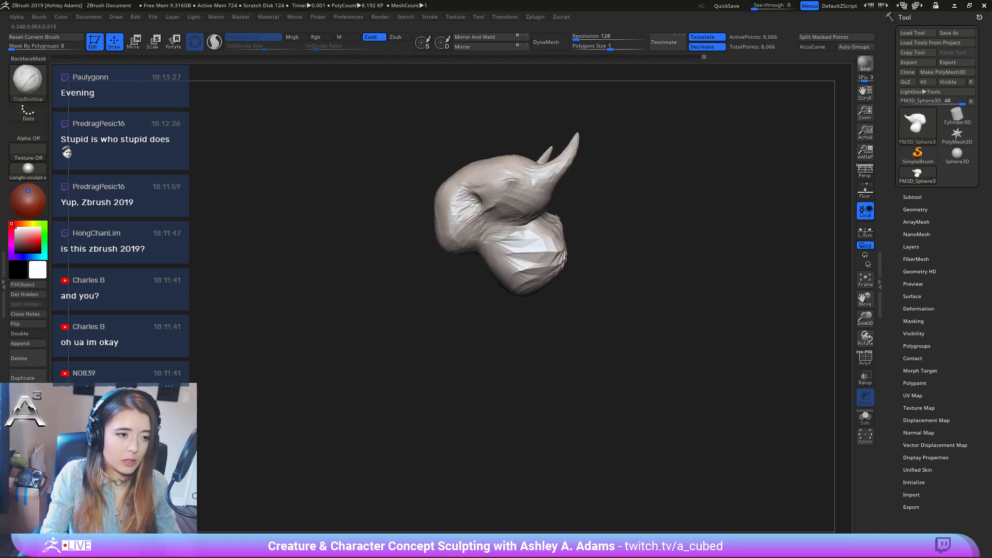
Pull the rear end of the neck upward with the SnakeHook brush.
key("b")
key("s")
key("h")
mouse_move(535, 254)
right_mouse_down()
mouse_move(538, 243)
mouse_move(535, 263)
mouse_move(579, 238)
right_mouse_up()
Append a Sphere3D as a new subtool for the creature's body.
left_click(922, 199)
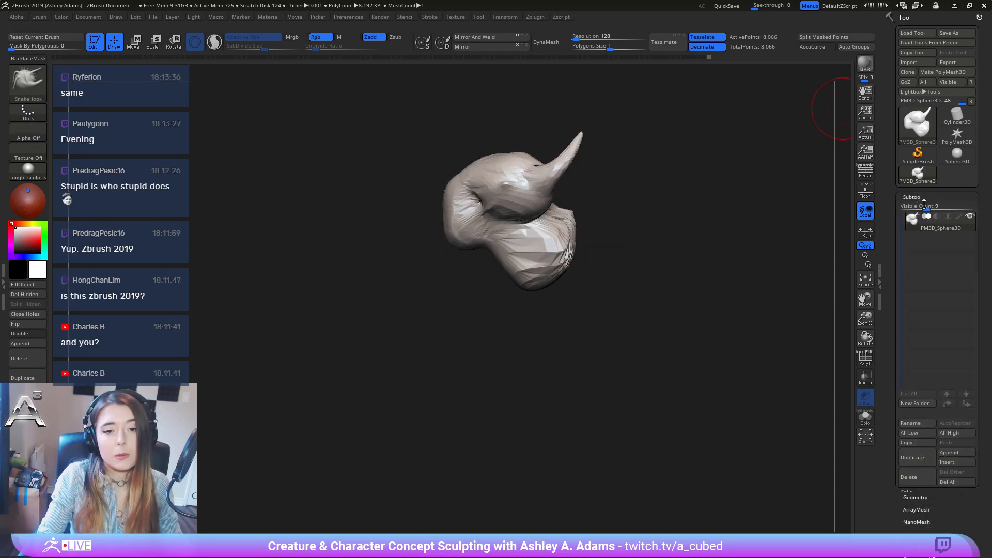
left_click(948, 453)
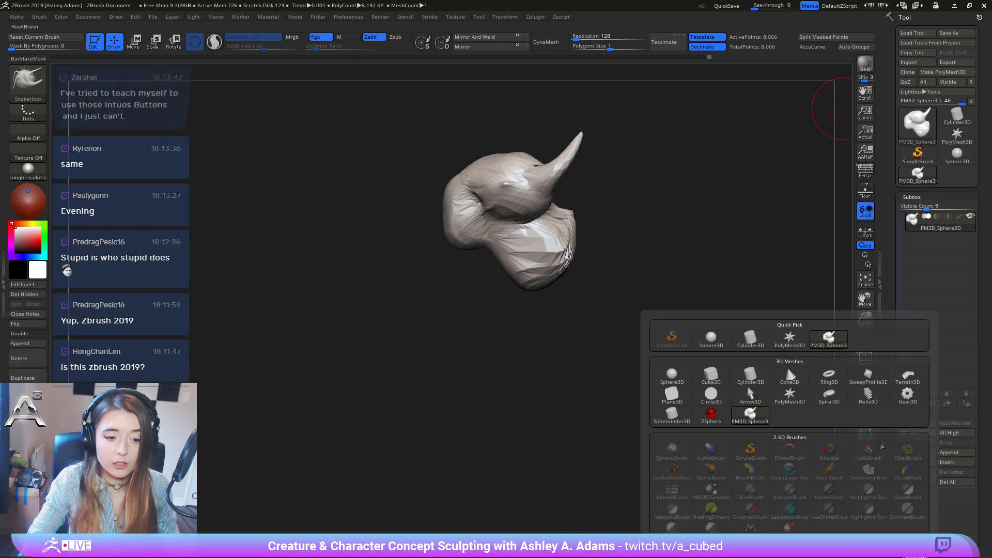
left_click(672, 375)
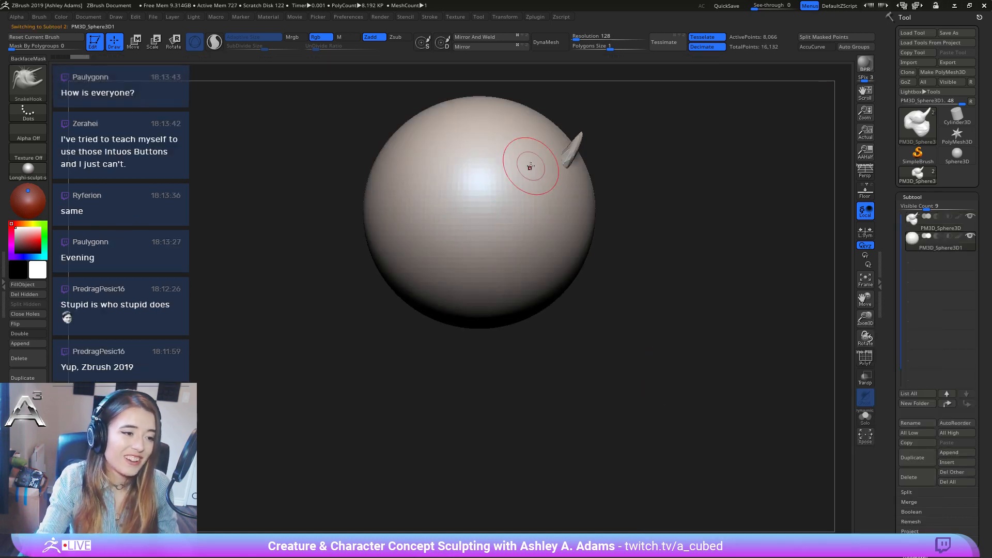
Scale the new sphere down and position it behind and below the neck as the body.
key("w")
mouse_move(478, 211)
left_mouse_down()
mouse_move(600, 286)
mouse_move(608, 311)
mouse_move(614, 281)
mouse_move(644, 262)
mouse_move(632, 239)
left_mouse_up()
key("q")
key("w")
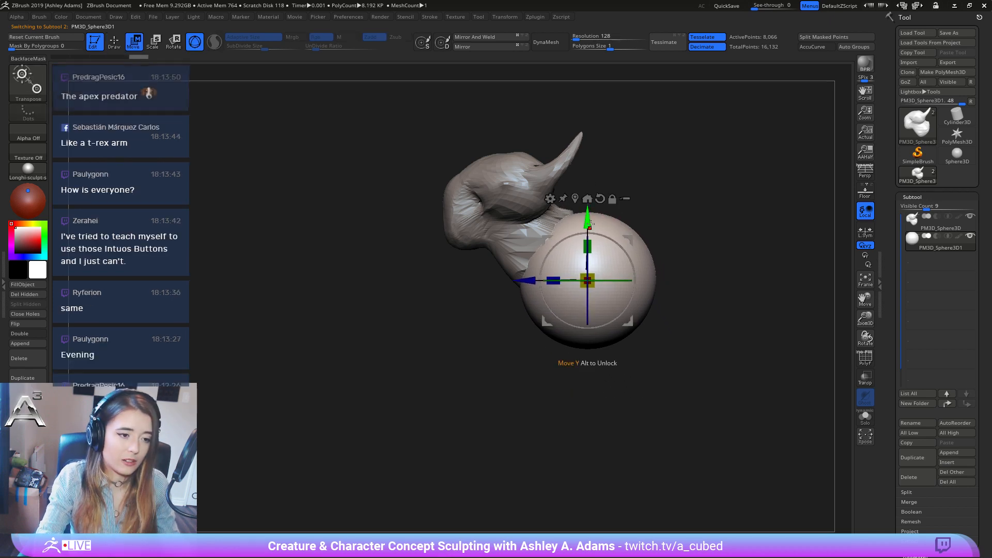
right_click_drag(589, 224, 581, 302)
key("q")
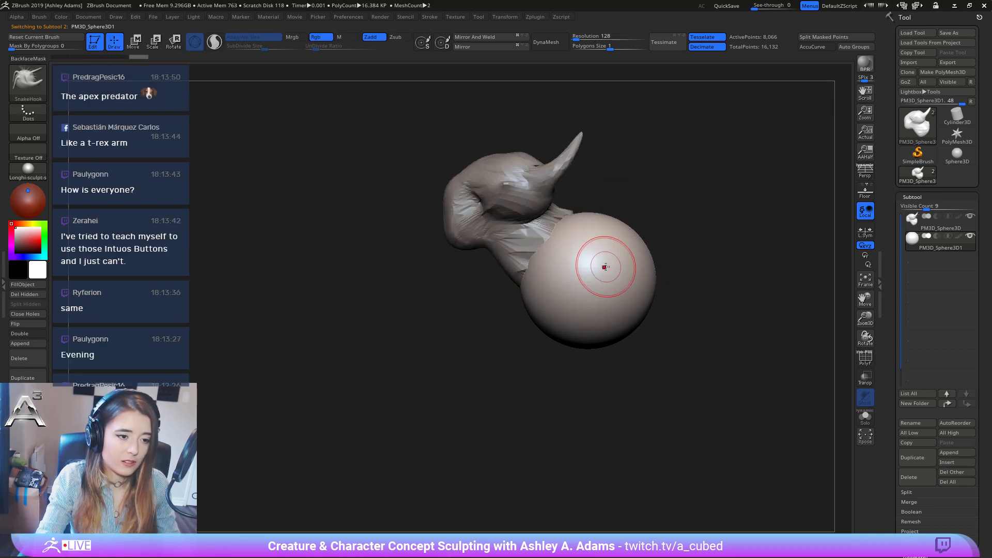
Stretch the sphere into a large egg-shaped body with an enlarged SnakeHook brush.
key("space")
mouse_move(598, 277)
left_mouse_down()
mouse_move(623, 277)
mouse_move(627, 237)
left_mouse_up()
mouse_move(621, 291)
left_mouse_down()
mouse_move(634, 330)
mouse_move(652, 326)
left_mouse_up()
left_click_drag(629, 234, 648, 244)
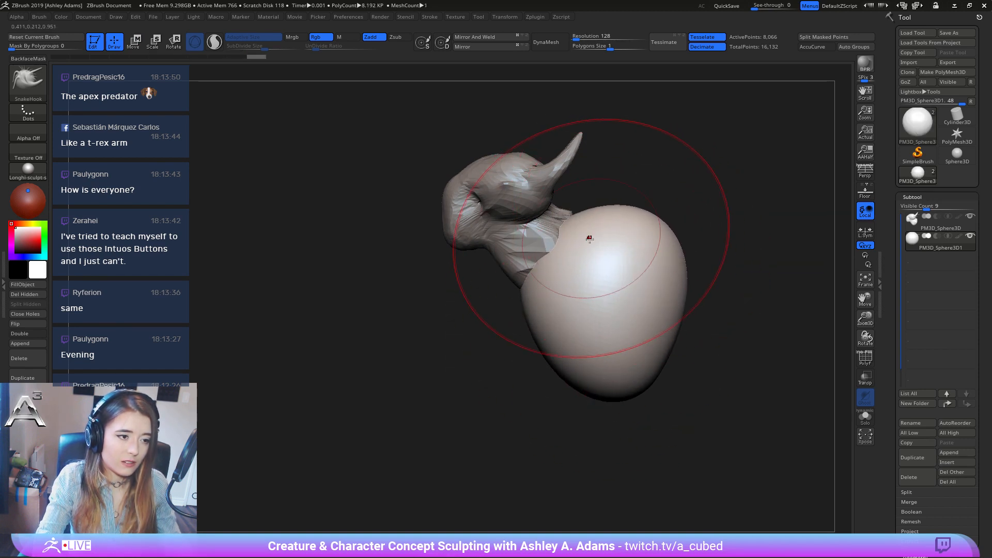
mouse_move(590, 243)
right_mouse_down()
mouse_move(580, 332)
mouse_move(635, 275)
mouse_move(606, 292)
mouse_move(553, 291)
right_mouse_up()
left_click_drag(499, 290, 473, 300)
right_click_drag(403, 302, 450, 301)
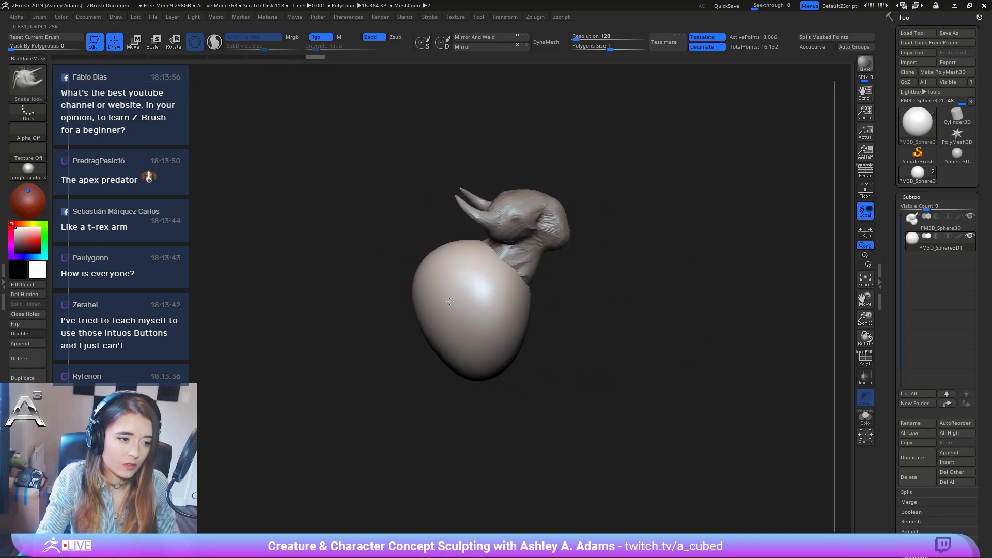
left_click_drag(450, 301, 445, 303)
mouse_move(448, 303)
right_mouse_down()
mouse_move(496, 274)
mouse_move(553, 217)
mouse_move(587, 133)
right_mouse_up()
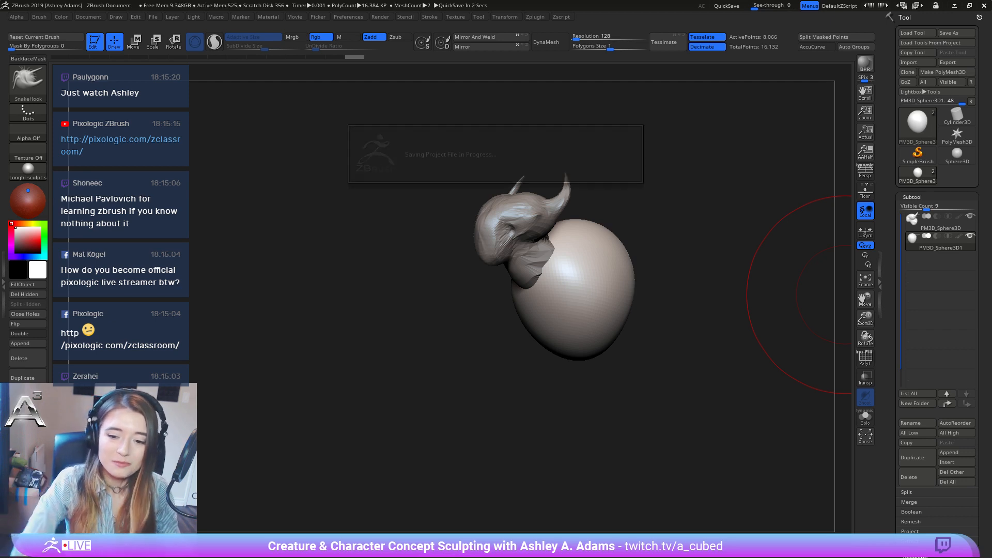
Build up the front of the body near the neck with ClayBuildup and carve its side down to the lower tip.
right_click_drag(533, 261, 567, 295)
right_click(575, 293)
key("b")
key("c")
key("b")
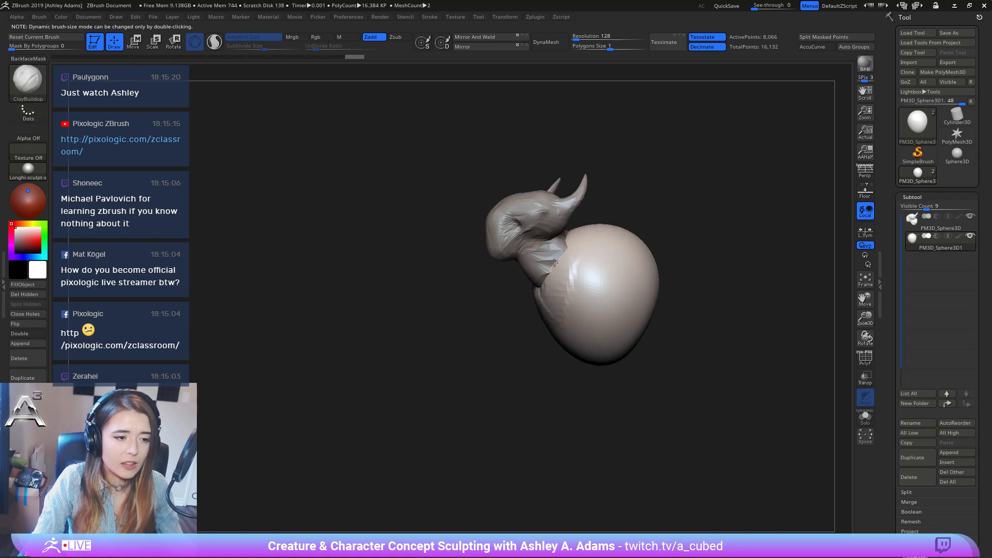
mouse_move(573, 271)
left_mouse_down()
mouse_move(577, 328)
mouse_move(593, 321)
mouse_move(587, 279)
mouse_move(621, 311)
mouse_move(609, 331)
mouse_move(602, 266)
mouse_move(618, 263)
left_mouse_up()
mouse_move(652, 261)
right_mouse_down()
mouse_move(607, 256)
mouse_move(602, 287)
right_mouse_up()
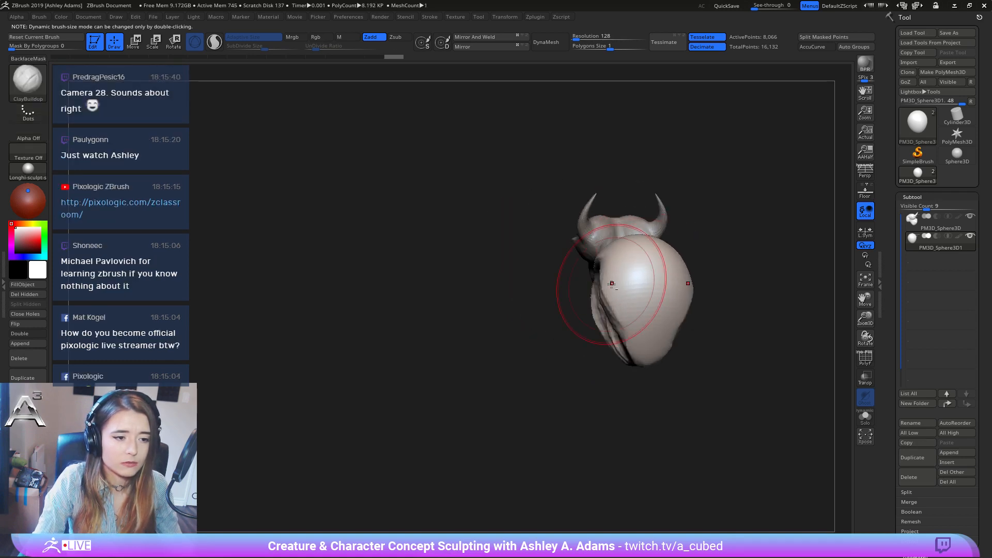
mouse_move(603, 300)
left_mouse_down("alt")
mouse_move(609, 282)
mouse_move(641, 360)
left_mouse_up("alt")
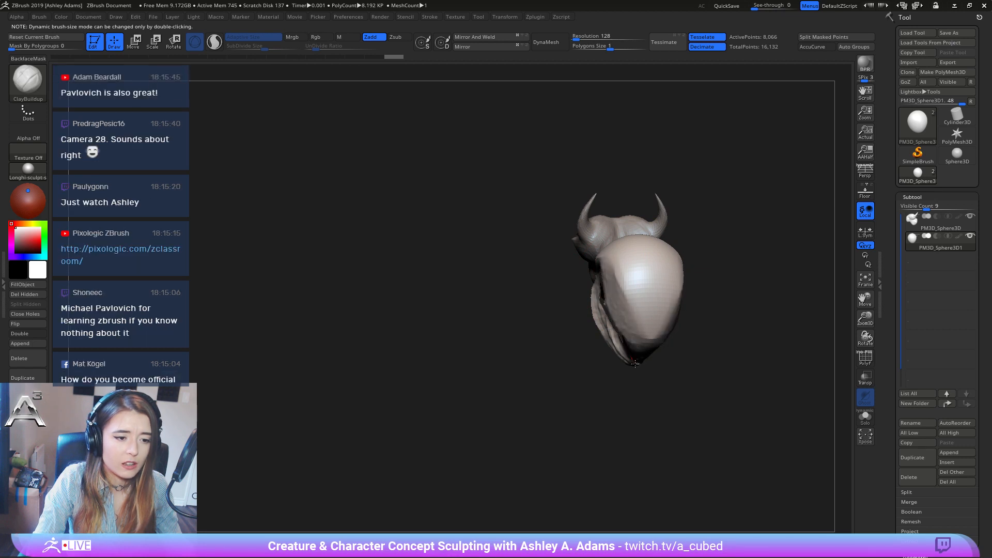
Shape the body's back and pull the chest out around the base of the neck with SnakeHook.
mouse_move(638, 290)
right_mouse_down()
mouse_move(667, 261)
mouse_move(613, 257)
right_mouse_up()
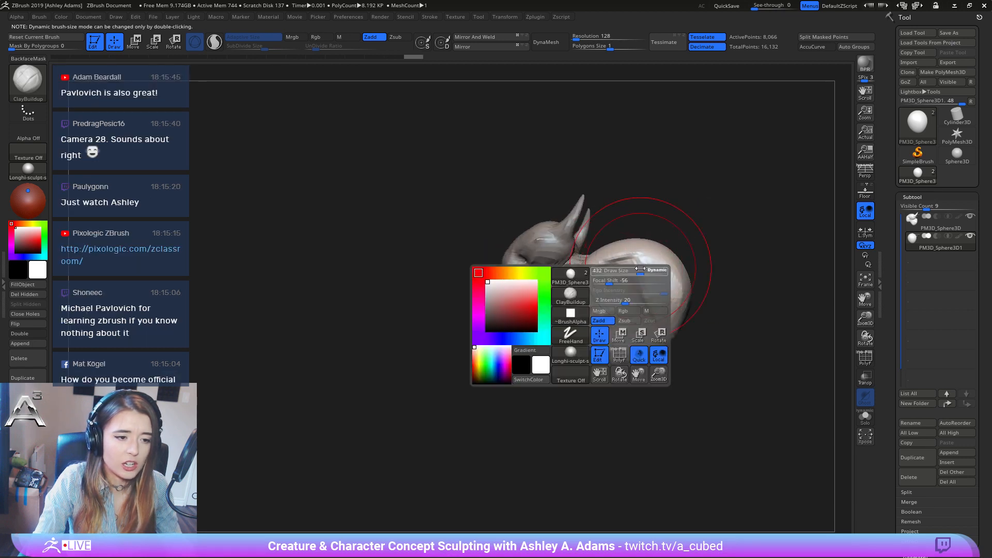
key("b")
key("s")
key("h")
mouse_move(643, 305)
left_mouse_down()
mouse_move(672, 333)
mouse_move(697, 282)
left_mouse_up()
right_click(600, 331)
mouse_move(653, 287)
right_mouse_down()
mouse_move(642, 274)
mouse_move(658, 289)
right_mouse_up()
right_click_drag(600, 302, 652, 302)
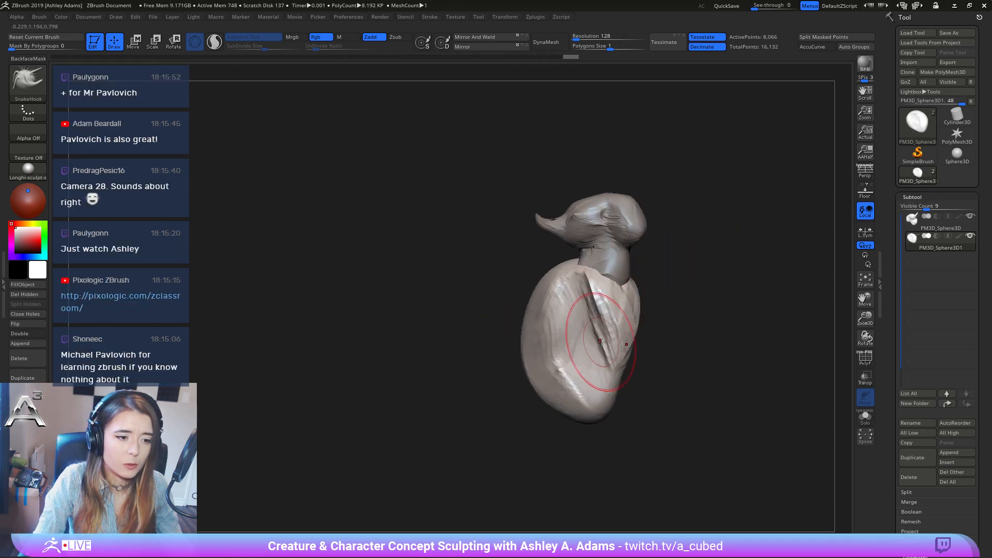
mouse_move(606, 334)
right_mouse_down()
mouse_move(574, 356)
mouse_move(587, 311)
mouse_move(577, 309)
right_mouse_up()
right_click(525, 370)
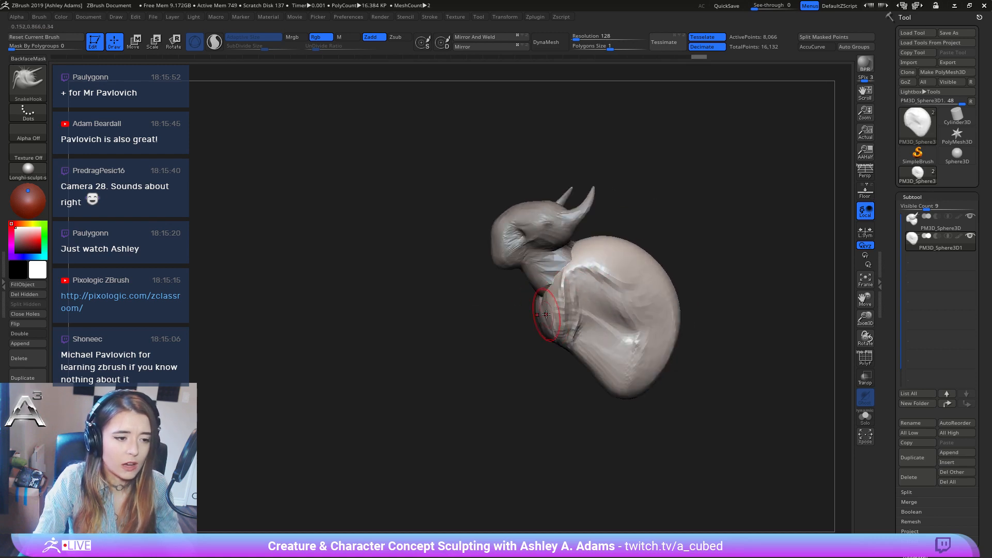
Pull the lower end of the body downward into a longer taper with SnakeHook.
mouse_move(540, 305)
right_mouse_down()
mouse_move(579, 295)
mouse_move(561, 374)
right_mouse_up()
right_click(563, 362)
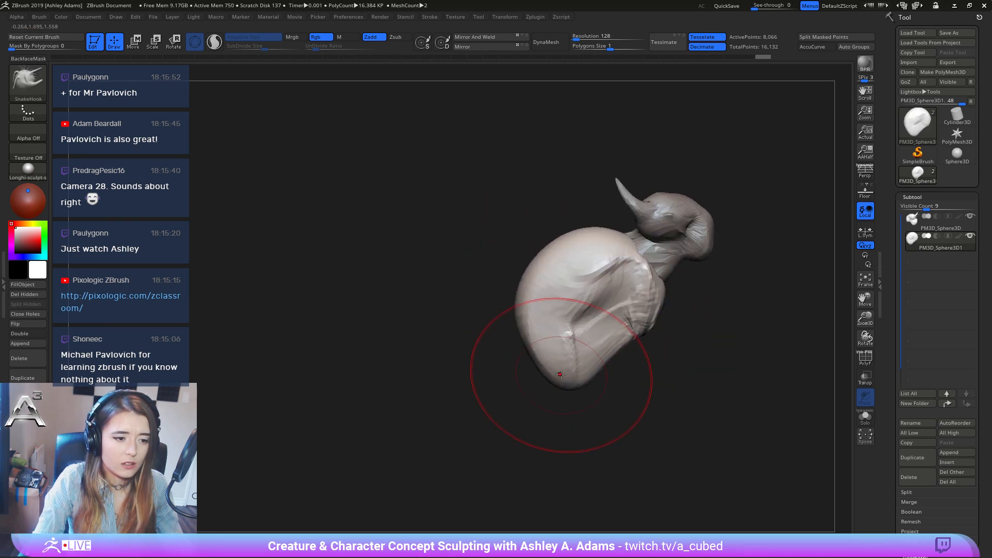
mouse_move(561, 375)
left_mouse_down()
mouse_move(576, 391)
mouse_move(580, 427)
left_mouse_up()
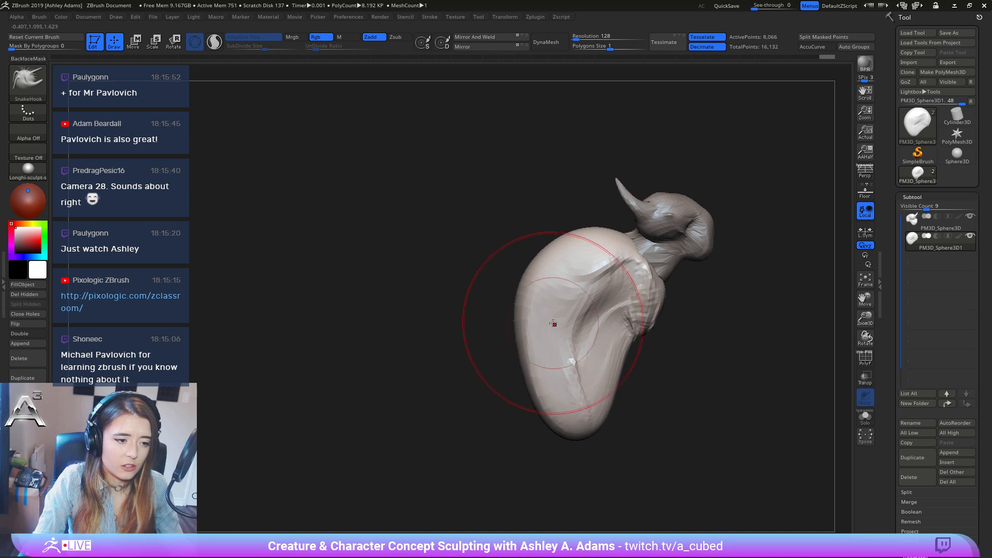
Add muscle mass to the back and flank of the body with ClayBuildup strokes.
right_click(575, 322)
key("b")
key("c")
key("b")
mouse_move(589, 325)
left_mouse_down()
mouse_move(536, 308)
mouse_move(609, 279)
mouse_move(594, 259)
mouse_move(553, 305)
mouse_move(556, 341)
mouse_move(620, 341)
mouse_move(618, 387)
mouse_move(636, 351)
mouse_move(612, 370)
mouse_move(608, 404)
mouse_move(592, 388)
mouse_move(597, 415)
mouse_move(573, 427)
mouse_move(586, 393)
left_mouse_up()
right_click_drag(586, 393, 667, 393)
mouse_move(542, 393)
left_mouse_down()
mouse_move(533, 359)
mouse_move(540, 417)
mouse_move(547, 375)
mouse_move(532, 305)
mouse_move(547, 232)
mouse_move(527, 303)
mouse_move(540, 387)
mouse_move(551, 375)
left_mouse_up()
mouse_move(465, 351)
right_mouse_down()
mouse_move(563, 331)
mouse_move(532, 353)
mouse_move(574, 300)
right_mouse_up()
Fill out and lengthen the torso from several angles with SnakeHook at Draw Size 236.
key("b")
key("s")
key("h")
key("space")
left_click_drag(565, 295, 555, 295)
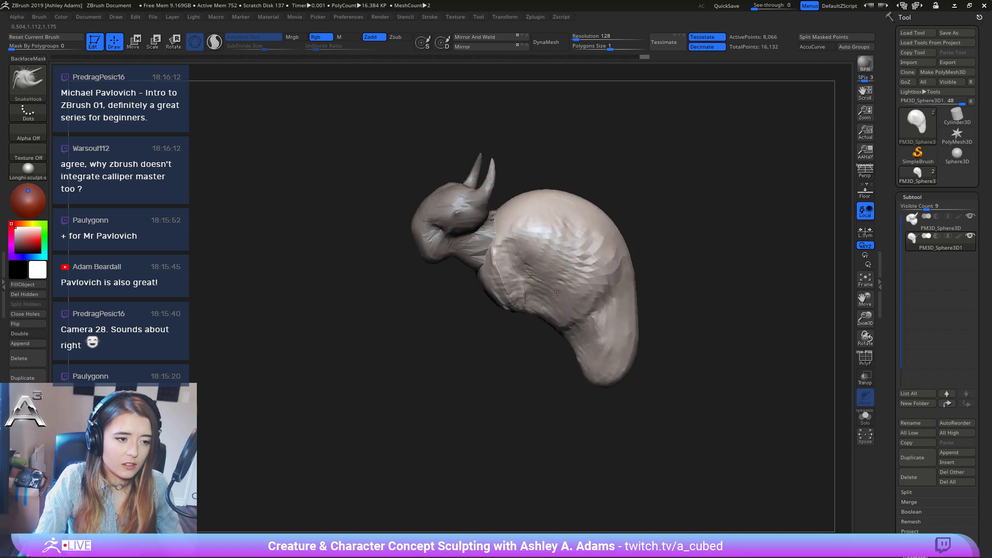
mouse_move(555, 294)
right_mouse_down()
mouse_move(547, 292)
mouse_move(599, 281)
mouse_move(657, 289)
right_mouse_up()
key("space")
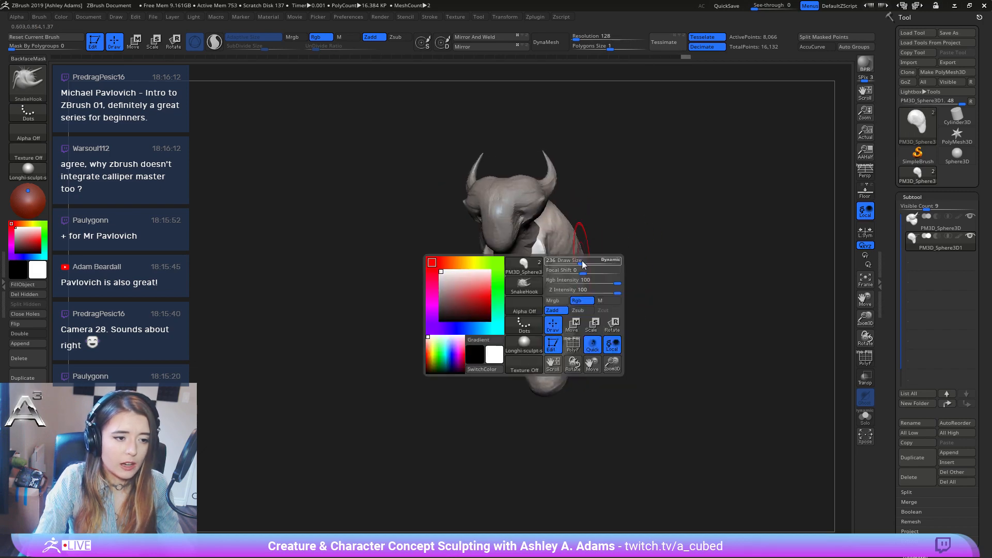
mouse_move(571, 244)
right_mouse_down()
mouse_move(549, 254)
mouse_move(552, 273)
right_mouse_up()
Build up the front of the body's shoulder with ClayBuildup strokes.
key("b")
key("c")
key("b")
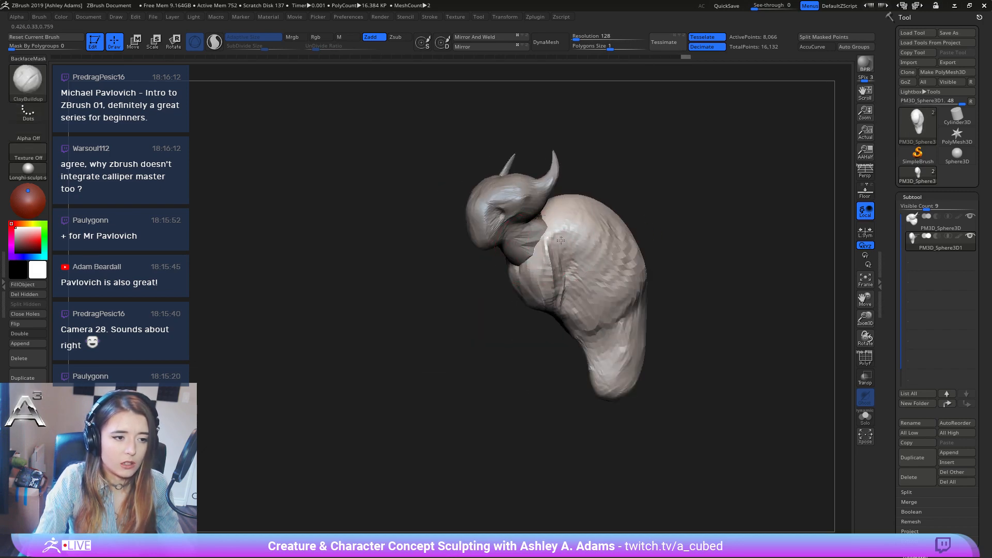
mouse_move(560, 241)
left_mouse_down()
mouse_move(565, 257)
mouse_move(544, 262)
mouse_move(552, 274)
mouse_move(559, 257)
left_mouse_up()
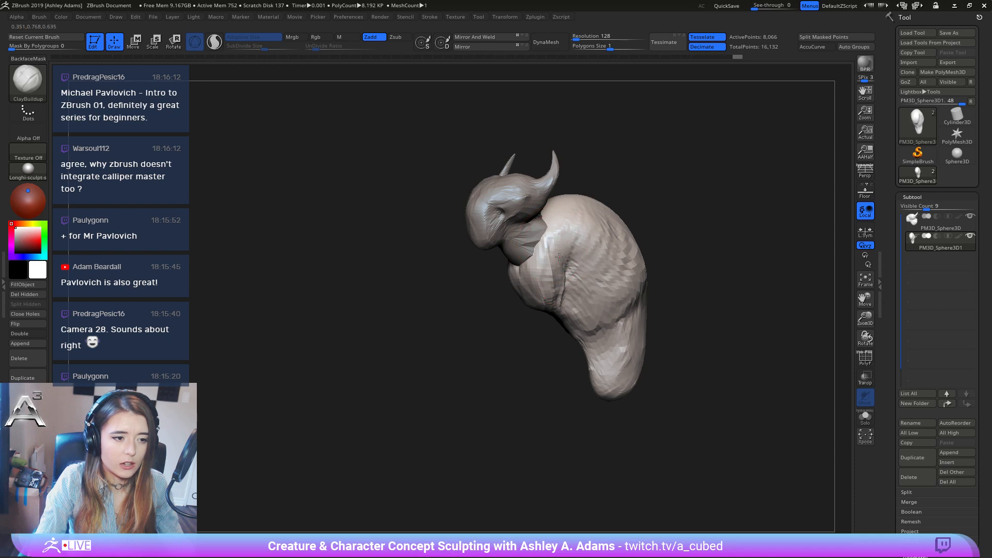
mouse_move(563, 269)
right_mouse_down()
mouse_move(577, 297)
mouse_move(575, 266)
right_mouse_up()
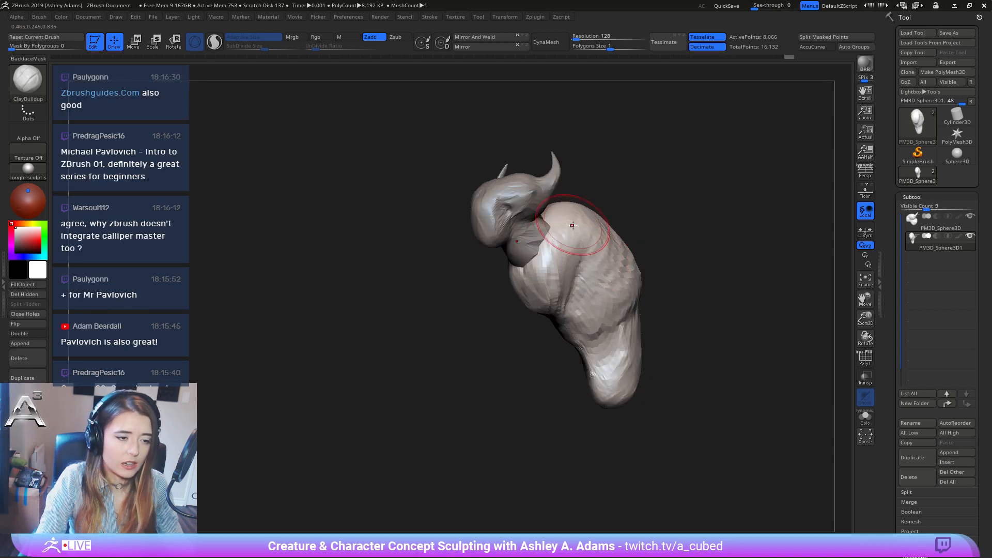
Resize the ClayBuildup brush and shape the upper shoulder and the body's edge around the neck, adding and carving clay.
right_click_drag(573, 225, 667, 261)
key("space")
left_click(564, 259)
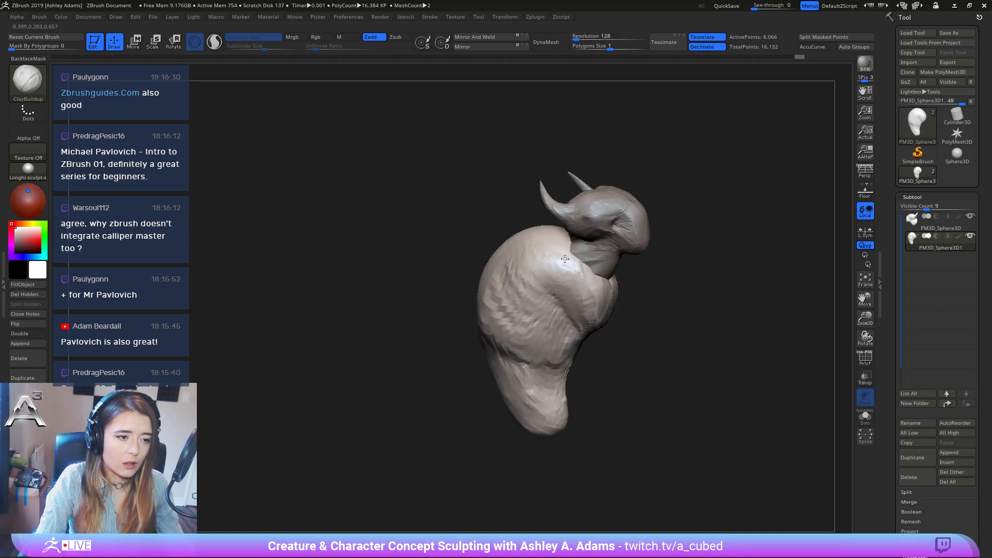
right_click_drag(565, 259, 593, 255)
key("space")
key("space")
left_click_drag(572, 239, 562, 239)
right_click_drag(562, 238, 563, 247)
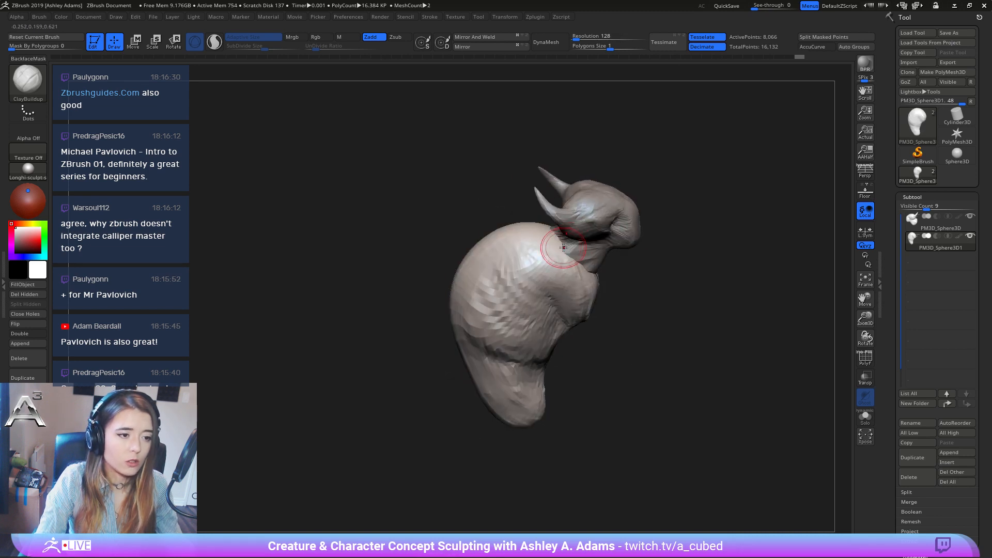
left_click_drag(563, 248, 560, 254, "alt")
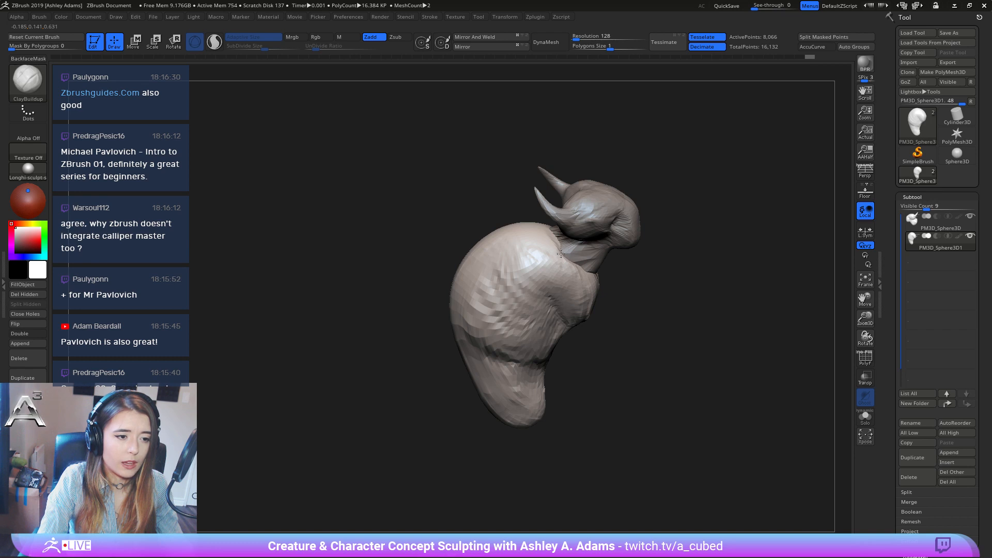
right_click_drag(562, 261, 560, 269)
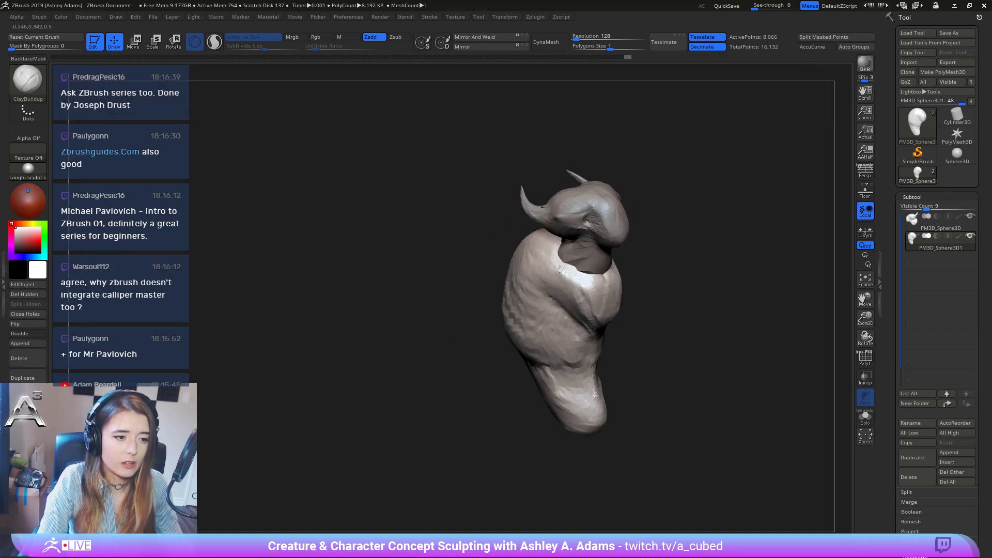
Make the body the active subtool and carve and build the chest rim below the neck with ClayBuildup.
left_click(600, 285, "alt")
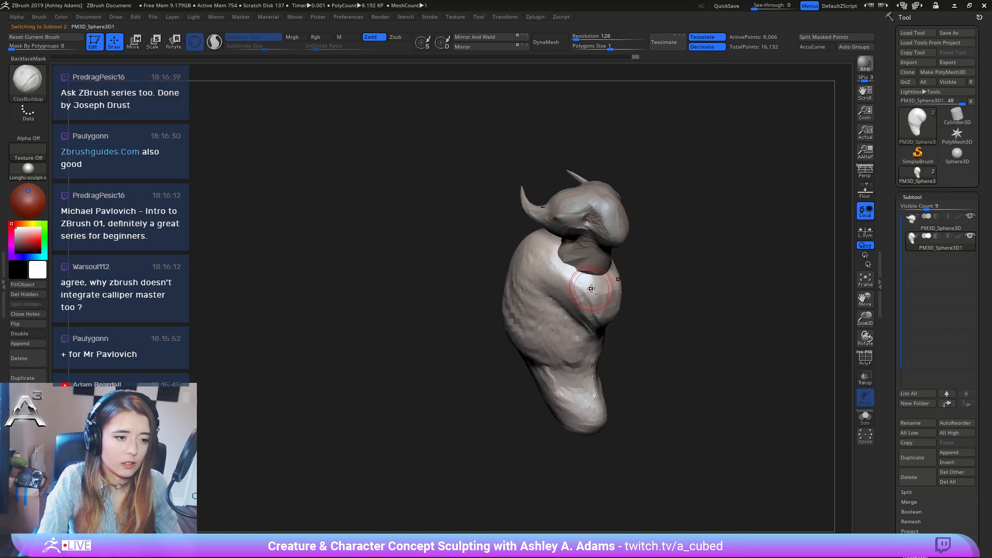
mouse_move(592, 289)
left_mouse_down("alt")
mouse_move(574, 282)
mouse_move(581, 289)
mouse_move(597, 279)
mouse_move(559, 264)
left_mouse_up("alt")
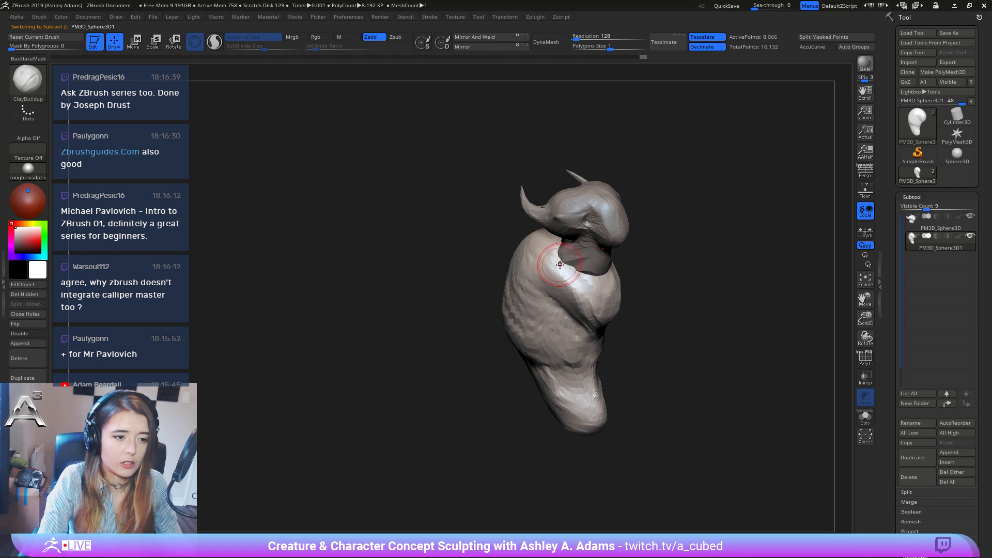
right_click_drag(560, 264, 604, 268)
mouse_move(605, 268)
left_mouse_down()
mouse_move(574, 286)
mouse_move(611, 257)
left_mouse_up()
mouse_move(611, 257)
right_mouse_down()
mouse_move(581, 281)
mouse_move(609, 222)
mouse_move(571, 85)
right_mouse_up()
Refine the contour of the body's back and shoulders from several angles with SnakeHook.
key("space")
key("b")
key("s")
key("h")
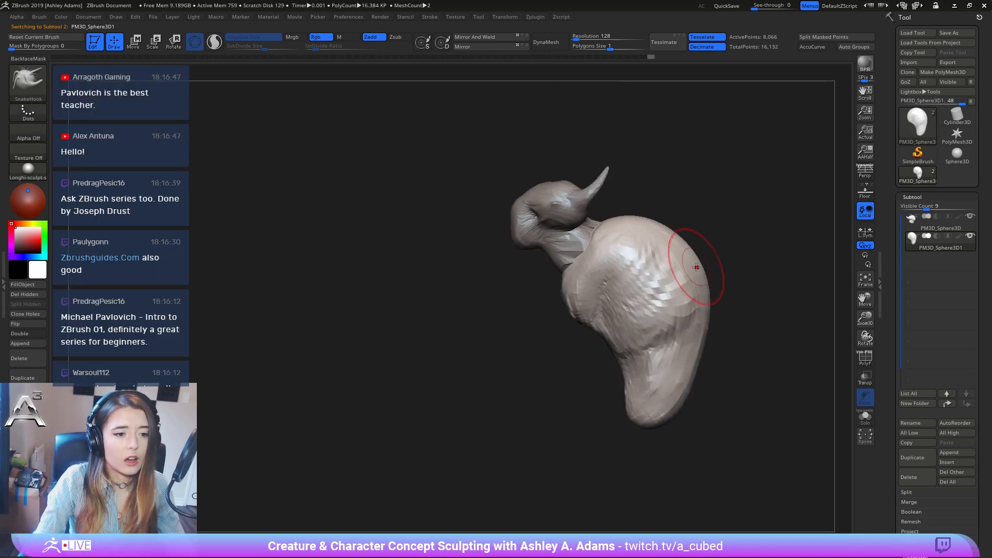
mouse_move(696, 267)
right_mouse_down()
mouse_move(697, 257)
mouse_move(605, 257)
right_mouse_up()
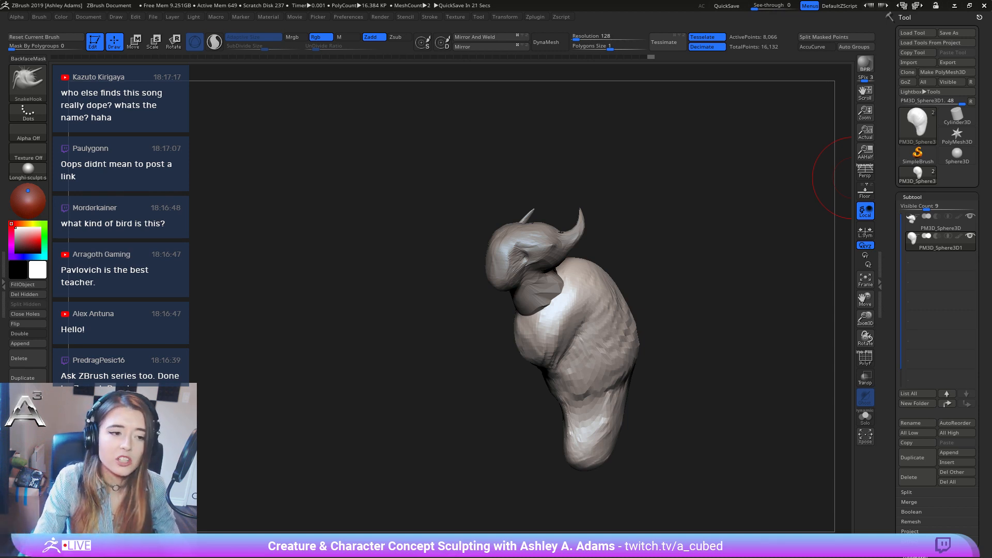
right_click_drag(568, 345, 574, 287, "alt")
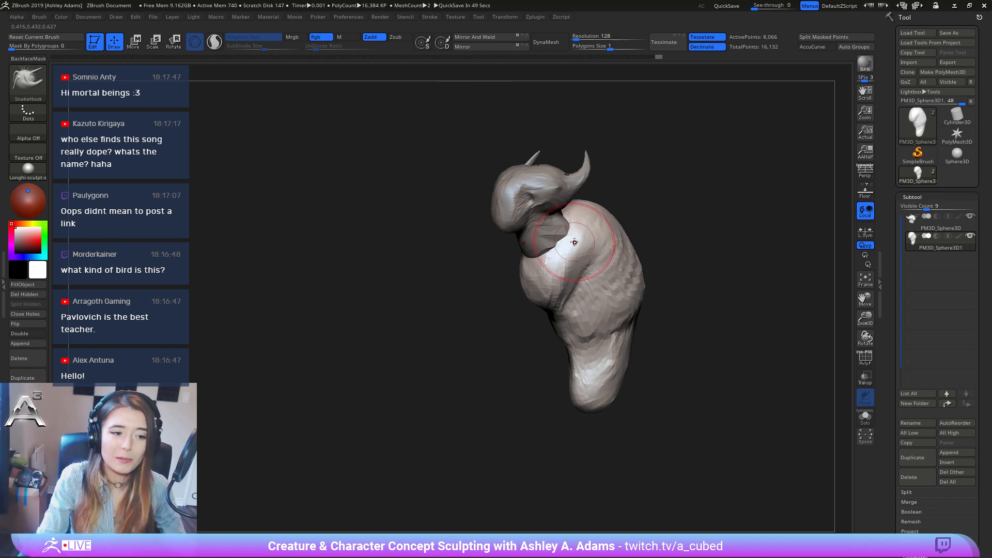
mouse_move(574, 241)
right_mouse_down()
mouse_move(633, 243)
mouse_move(538, 252)
mouse_move(547, 257)
mouse_move(498, 268)
right_mouse_up()
right_click(493, 268)
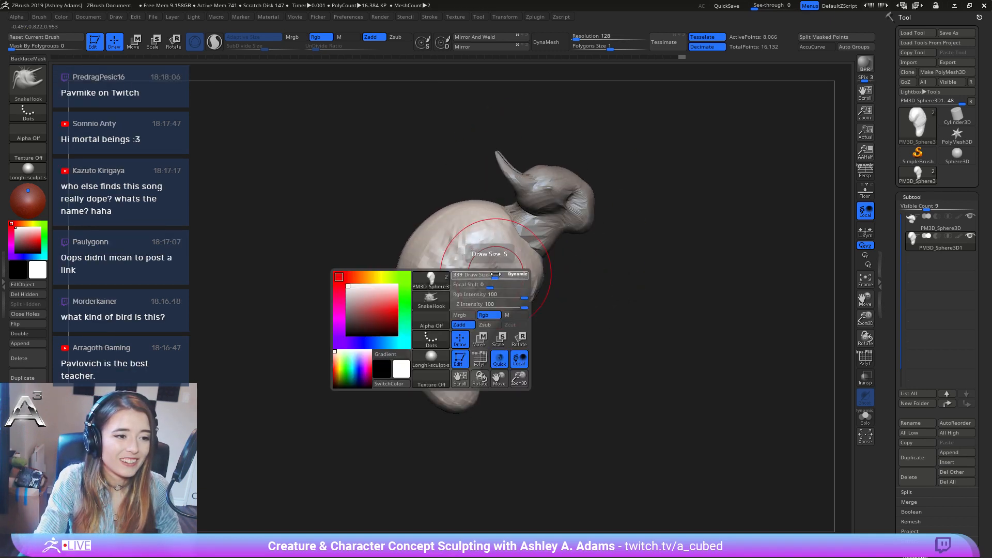
Select the head subtool and adjust the head and horn silhouette with SnakeHook.
mouse_move(579, 228)
right_mouse_down()
mouse_move(530, 220)
mouse_move(570, 188)
mouse_move(548, 233)
mouse_move(536, 217)
right_mouse_up()
left_click(540, 202, "alt")
right_click(467, 274)
right_click(534, 214)
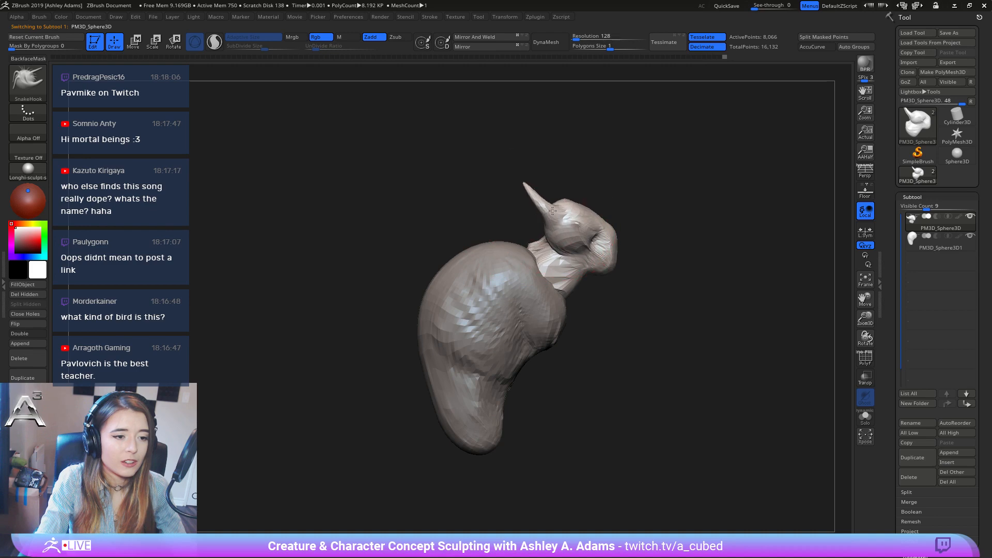
right_click(552, 211)
mouse_move(611, 233)
right_mouse_down()
mouse_move(549, 228)
mouse_move(643, 213)
right_mouse_up()
right_click(614, 223)
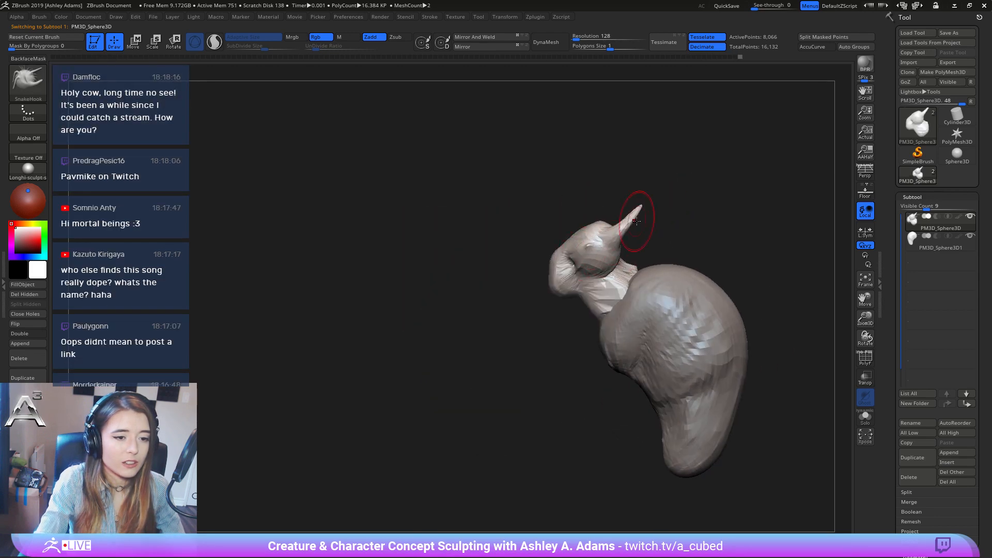
Append a Sphere3D subtool for the eye and scale it down with the Move gizmo.
left_click(955, 453)
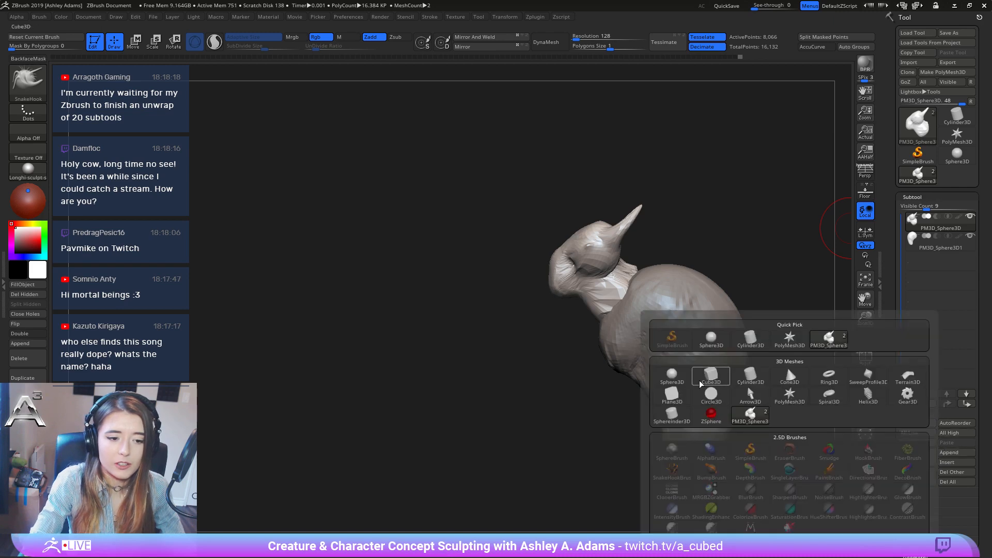
left_click(672, 374)
key("w")
right_click_drag(562, 254, 527, 271)
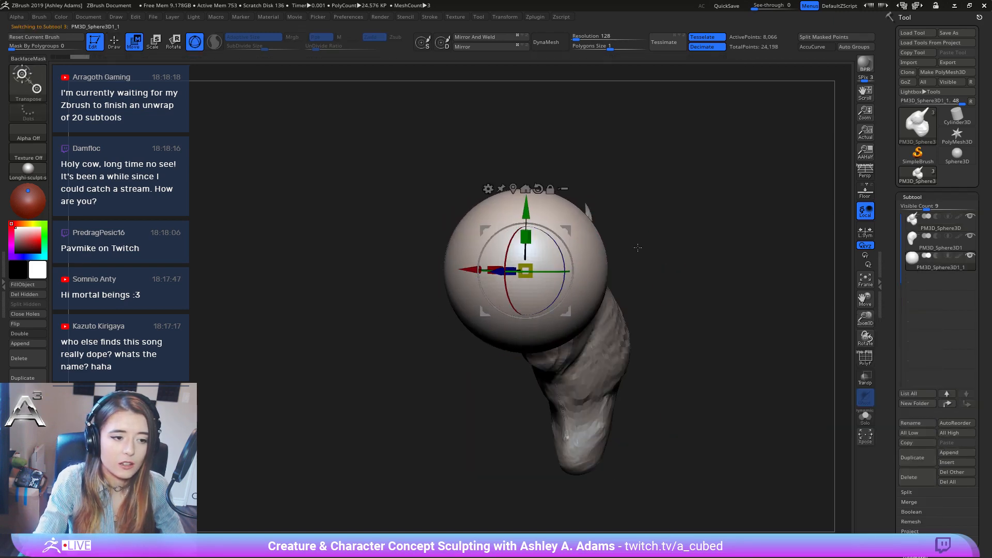
left_click_drag(527, 270, 483, 268)
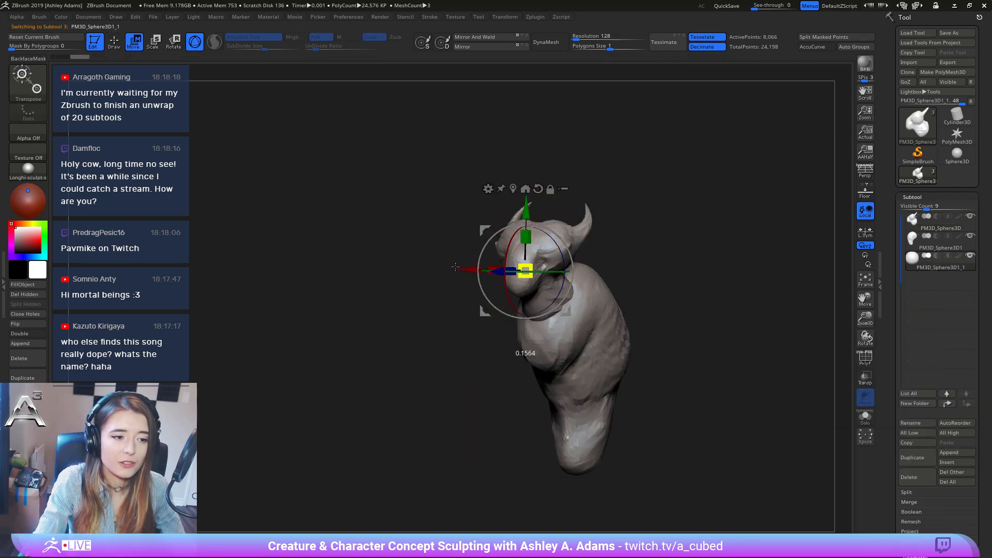
Fit the small sphere into the creature's eye socket and duplicate it to the other side with Mirror And Weld.
right_click_drag(606, 222, 485, 253)
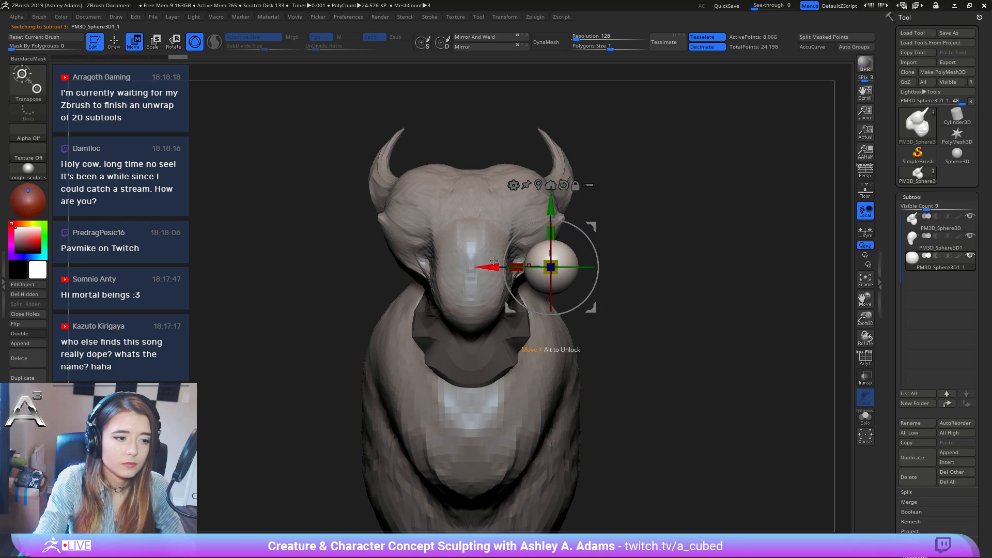
right_click_drag(493, 261, 507, 195)
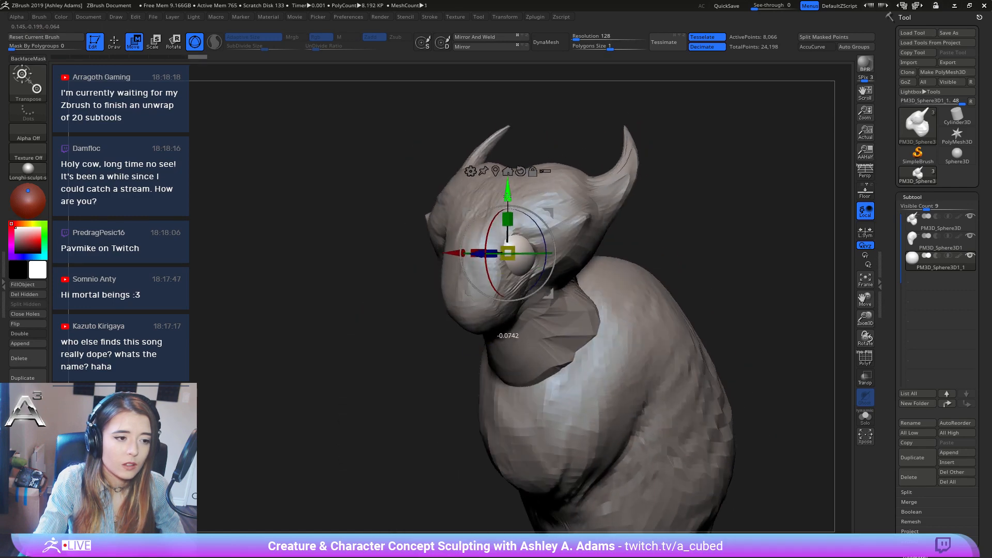
left_click_drag(508, 195, 508, 200)
right_click_drag(507, 256, 432, 247)
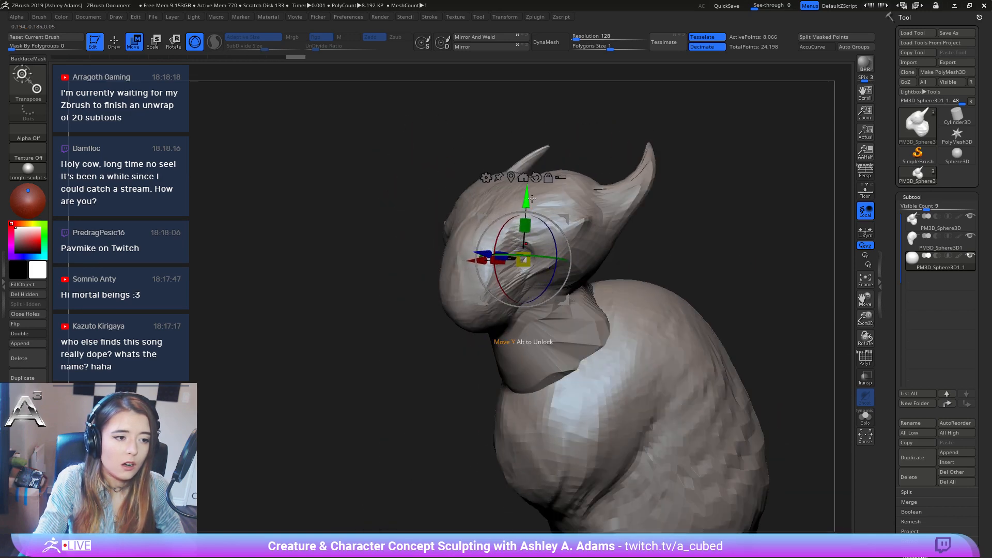
right_click_drag(496, 255, 511, 197)
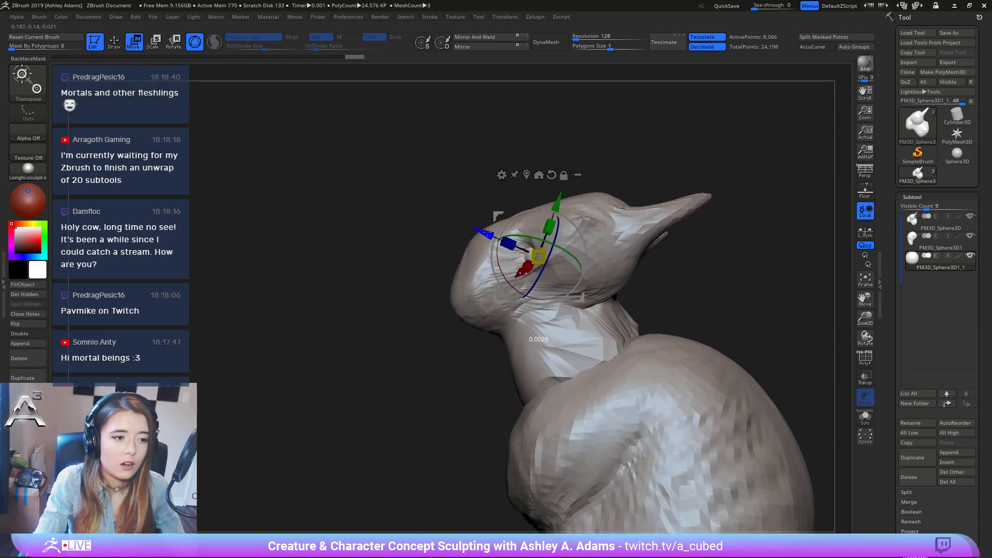
key("q")
right_click_drag(485, 229, 537, 104)
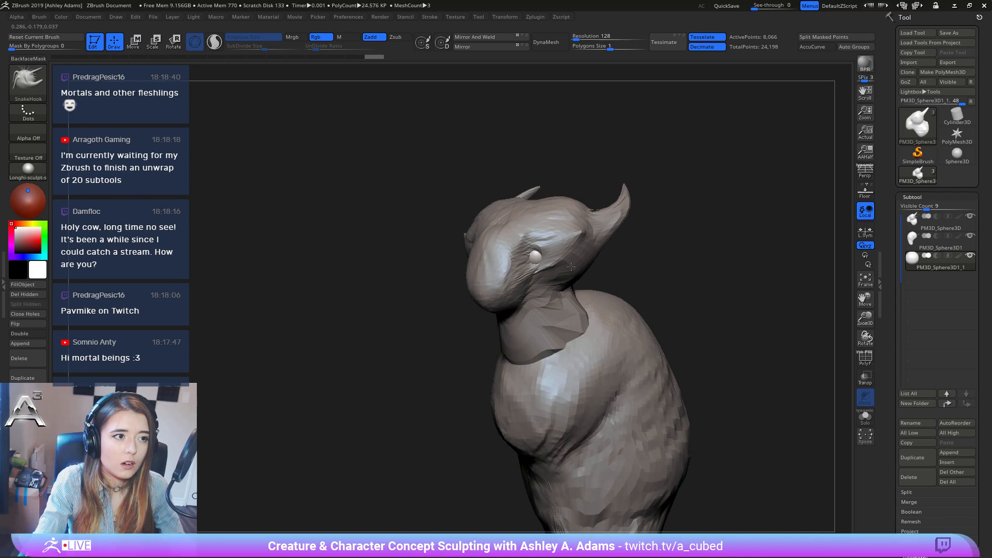
left_click(474, 37)
Select the head subtool and carve creases around the eye with DamStandard.
mouse_move(506, 174)
right_mouse_down()
mouse_move(512, 222)
mouse_move(548, 242)
mouse_move(545, 261)
mouse_move(558, 261)
right_mouse_up()
left_click(538, 222, "alt")
key("b")
key("d")
key("s")
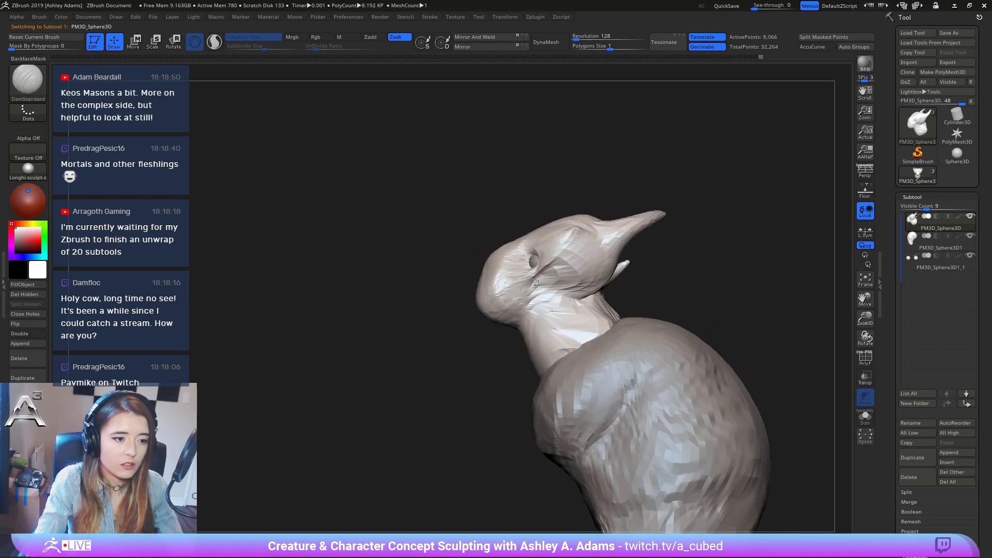
right_click_drag(527, 307, 504, 266)
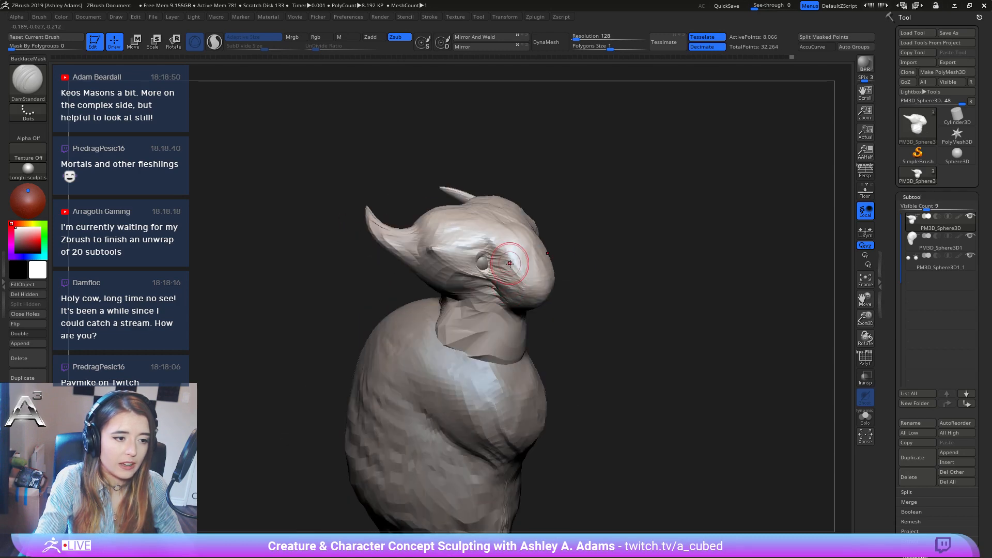
Build up the front of the snout with ClayBuildup.
key("b")
key("c")
key("b")
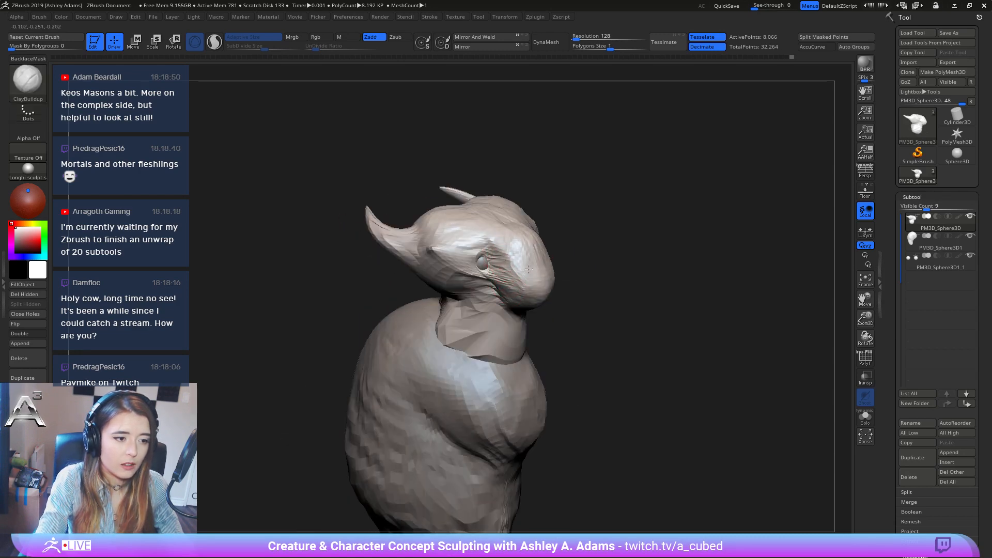
mouse_move(530, 251)
right_mouse_down()
mouse_move(535, 266)
mouse_move(511, 261)
right_mouse_up()
Carve detail into the tip of the snout and around the eyes with DamStandard.
key("b")
key("d")
key("s")
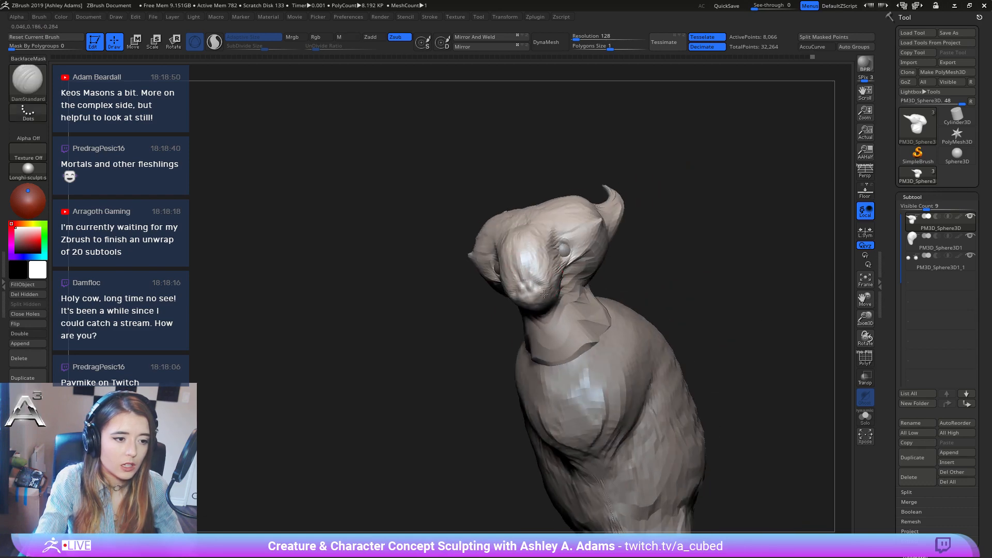
mouse_move(544, 293)
right_mouse_down()
mouse_move(518, 289)
mouse_move(597, 283)
mouse_move(485, 263)
mouse_move(486, 275)
mouse_move(485, 264)
right_mouse_up()
right_click(476, 265)
Add clay to the face around the eyes with ClayBuildup, and adjust the head's shape with SnakeHook.
key("b")
key("c")
key("b")
key("b")
key("s")
key("h")
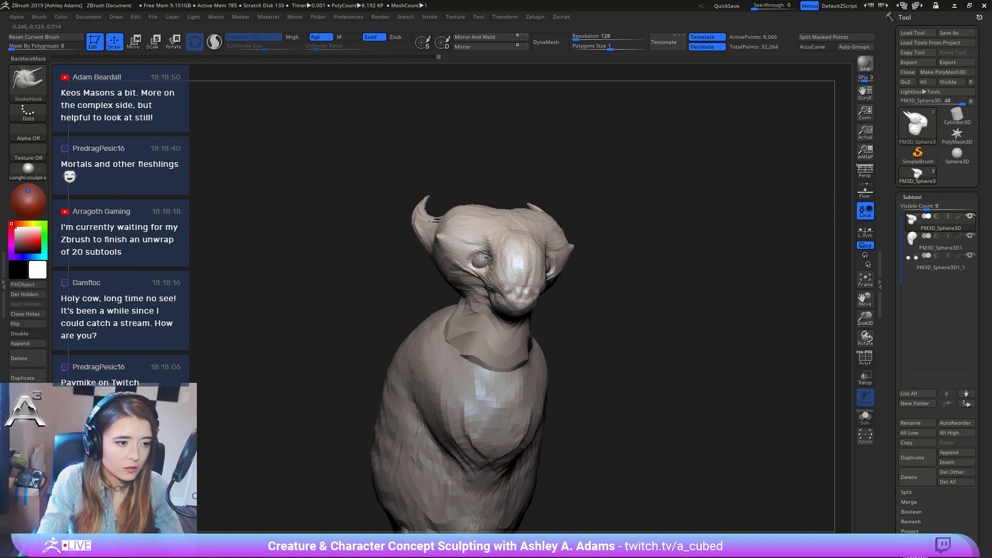
Build up the brow above the eye with ClayBuildup.
mouse_move(481, 249)
right_mouse_down()
mouse_move(540, 249)
mouse_move(523, 244)
right_mouse_up()
key("b")
key("c")
key("b")
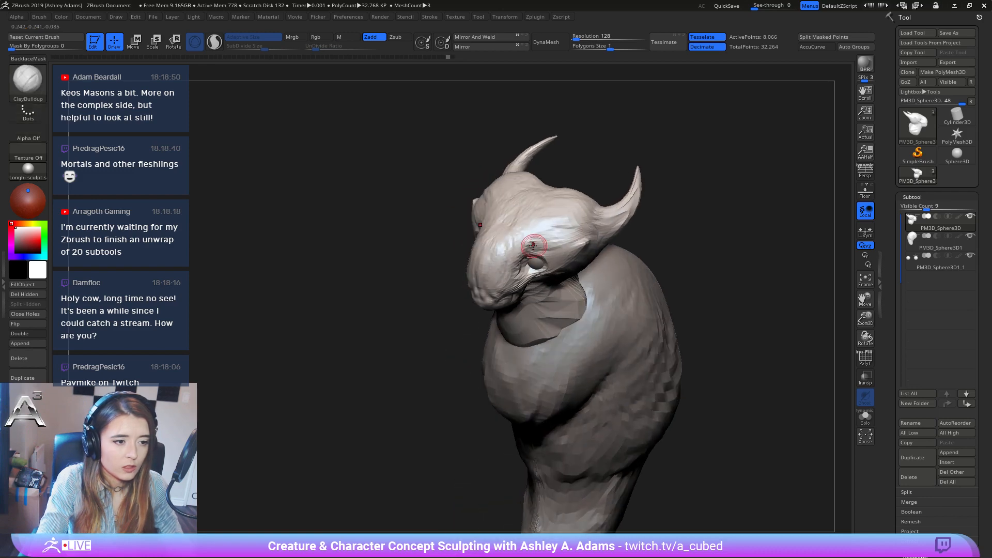
Carve creases across the side of the head between the brow and the horn base with DamStandard.
key("b")
key("d")
key("s")
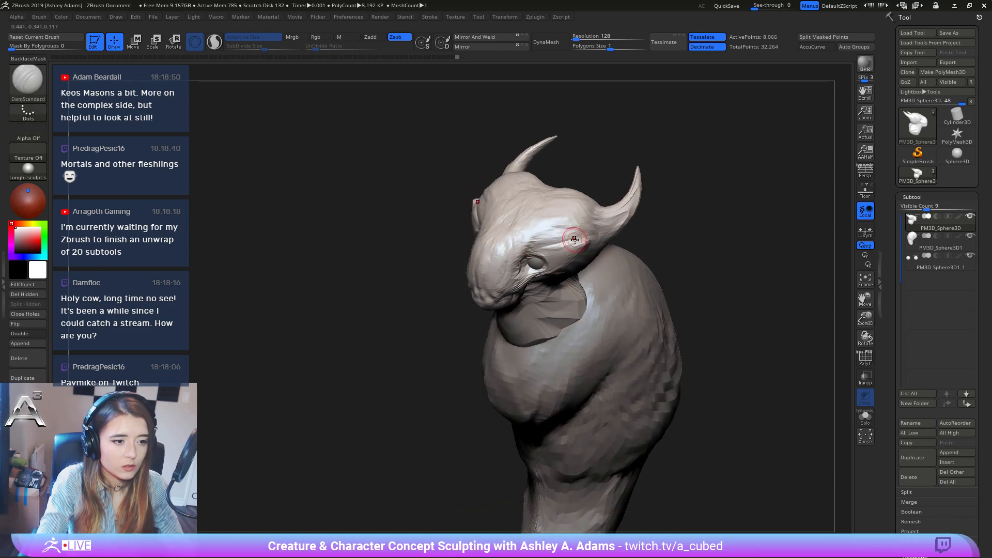
right_click_drag(577, 235, 563, 233)
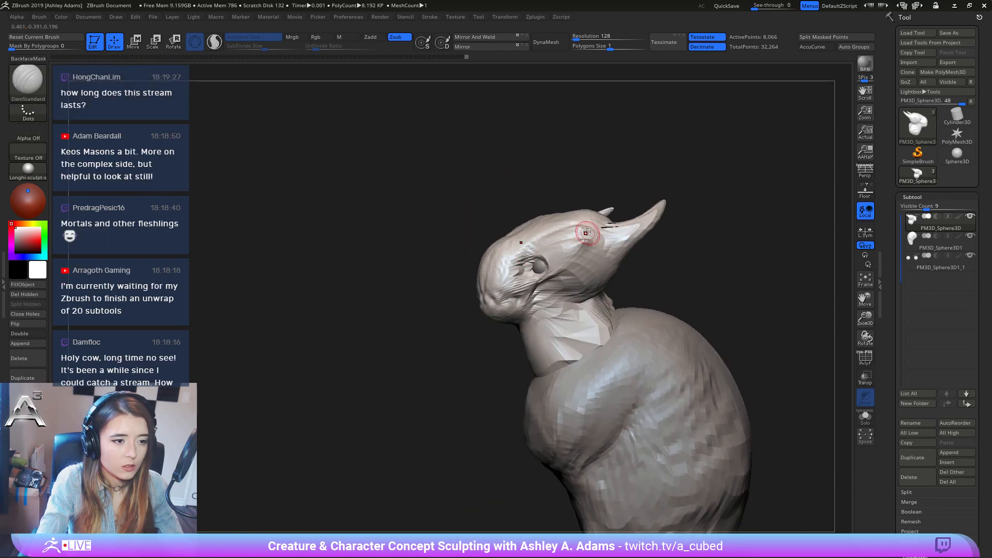
mouse_move(582, 273)
left_mouse_down()
mouse_move(546, 289)
mouse_move(602, 243)
left_mouse_up()
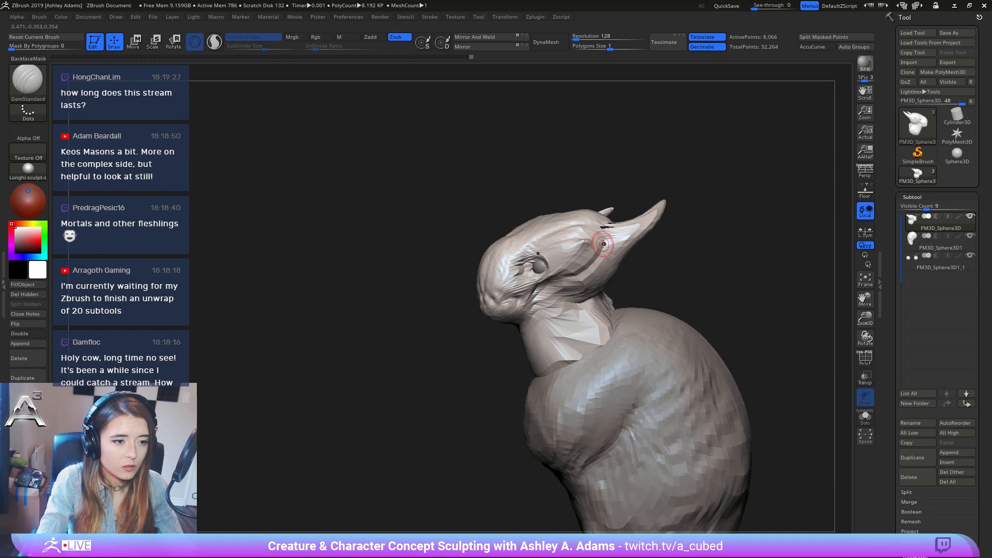
Cut DamStandard lines around the back of the head, the horn bases and the jaw.
mouse_move(549, 237)
right_mouse_down()
mouse_move(582, 279)
mouse_move(545, 259)
mouse_move(454, 271)
right_mouse_up()
left_click_drag(454, 271, 545, 316)
mouse_move(544, 294)
right_mouse_down("ctrl")
mouse_move(532, 261)
mouse_move(491, 261)
mouse_move(517, 261)
mouse_move(503, 324)
mouse_move(440, 320)
right_mouse_up("ctrl")
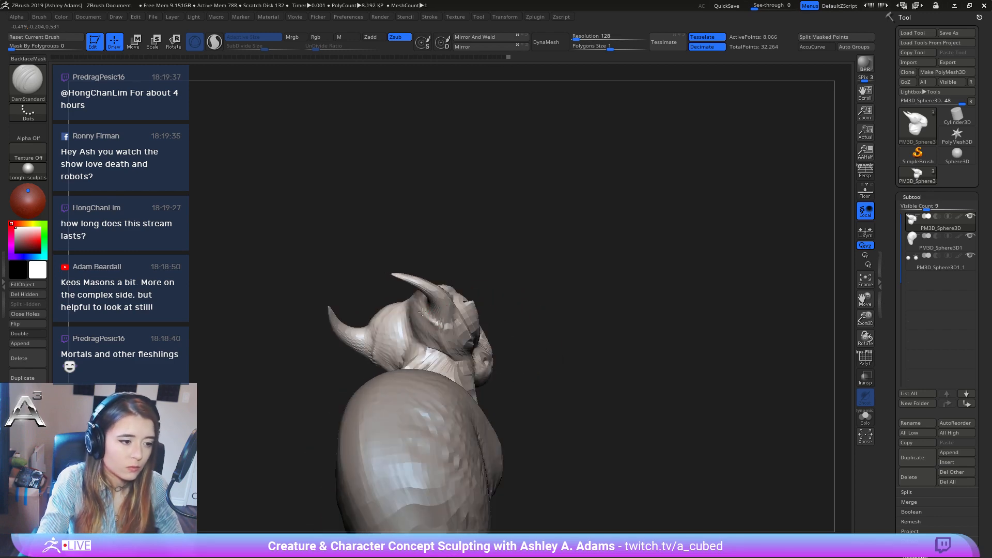
mouse_move(427, 319)
left_mouse_down()
mouse_move(451, 356)
mouse_move(452, 330)
left_mouse_up()
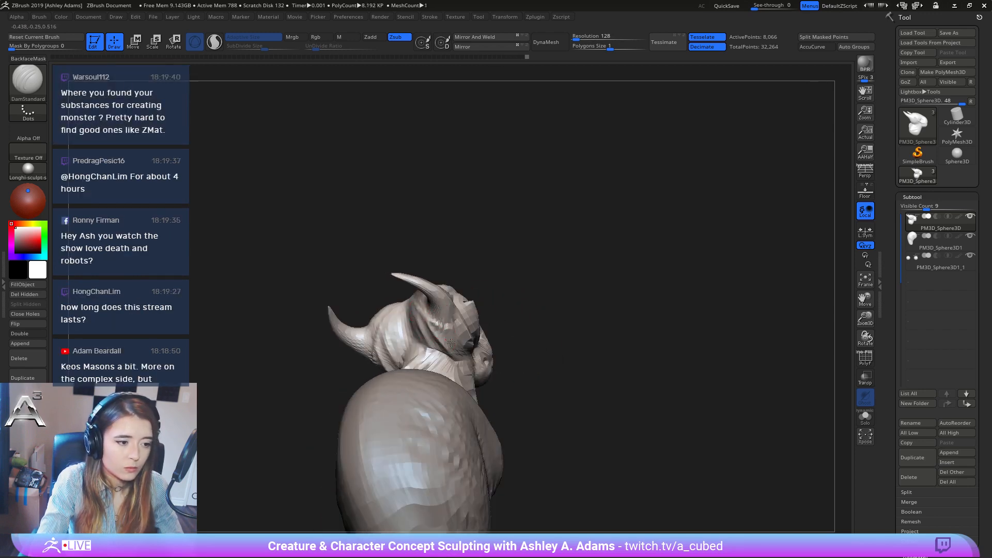
mouse_move(445, 328)
right_mouse_down("ctrl")
mouse_move(390, 310)
mouse_move(475, 361)
right_mouse_up("ctrl")
mouse_move(475, 361)
left_mouse_down()
mouse_move(450, 352)
mouse_move(489, 354)
mouse_move(506, 368)
left_mouse_up()
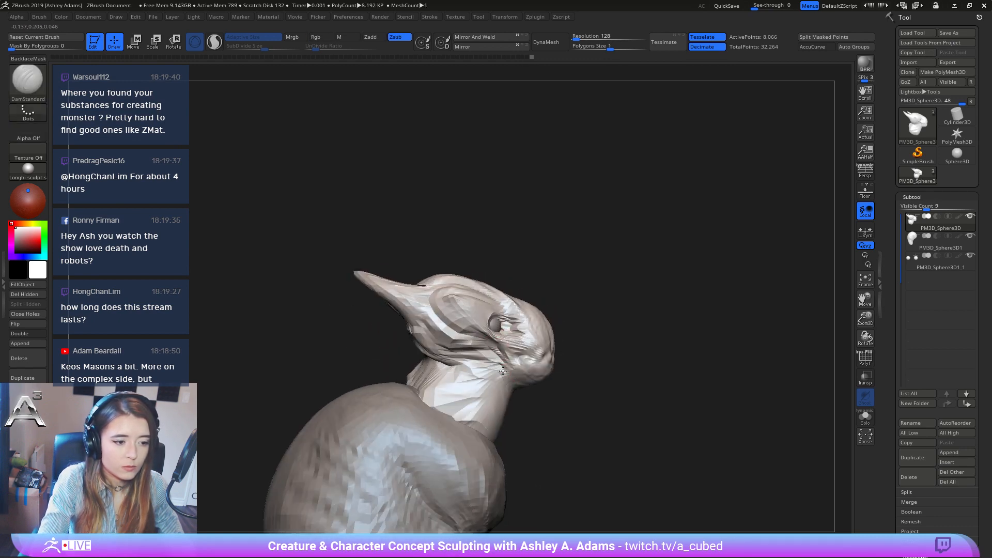
Build up the jaw corner below the eye with ClayBuildup and crease its edge with DamStandard.
right_click_drag(505, 368, 521, 370)
key("b")
key("c")
key("b")
left_click_drag(503, 371, 506, 378)
mouse_move(527, 375)
right_mouse_down()
mouse_move(538, 379)
mouse_move(524, 381)
mouse_move(493, 355)
right_mouse_up()
key("b")
key("d")
key("s")
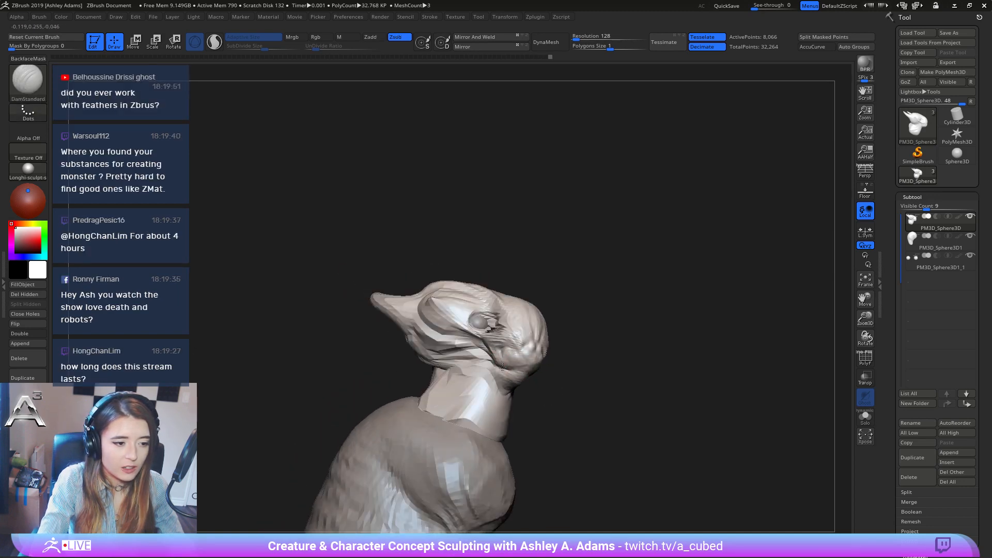
mouse_move(510, 371)
left_mouse_down()
mouse_move(523, 381)
mouse_move(506, 378)
left_mouse_up()
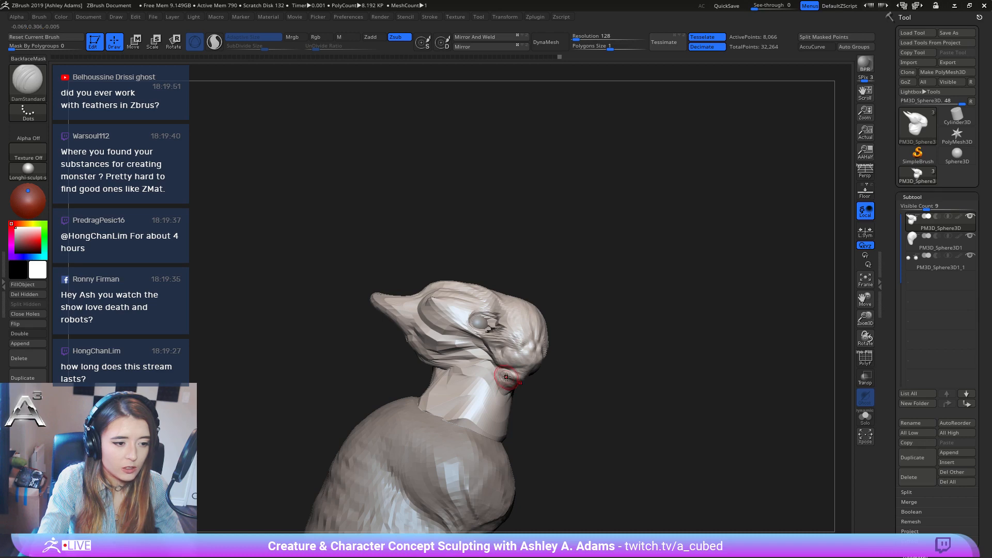
Add clay along the underside of the jaw where it meets the neck, and sharpen the jawline with DamStandard.
right_click_drag(494, 381, 545, 369)
key("b")
key("c")
key("b")
left_click_drag(545, 369, 575, 365)
key("b")
key("d")
key("s")
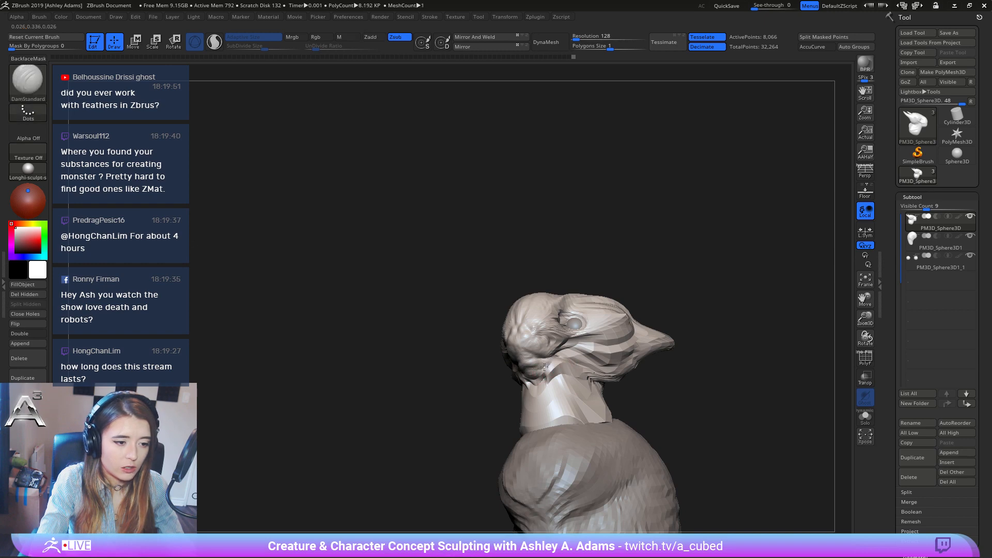
right_click_drag(577, 367, 501, 354)
mouse_move(501, 354)
left_mouse_down()
mouse_move(519, 348)
mouse_move(535, 364)
left_mouse_up()
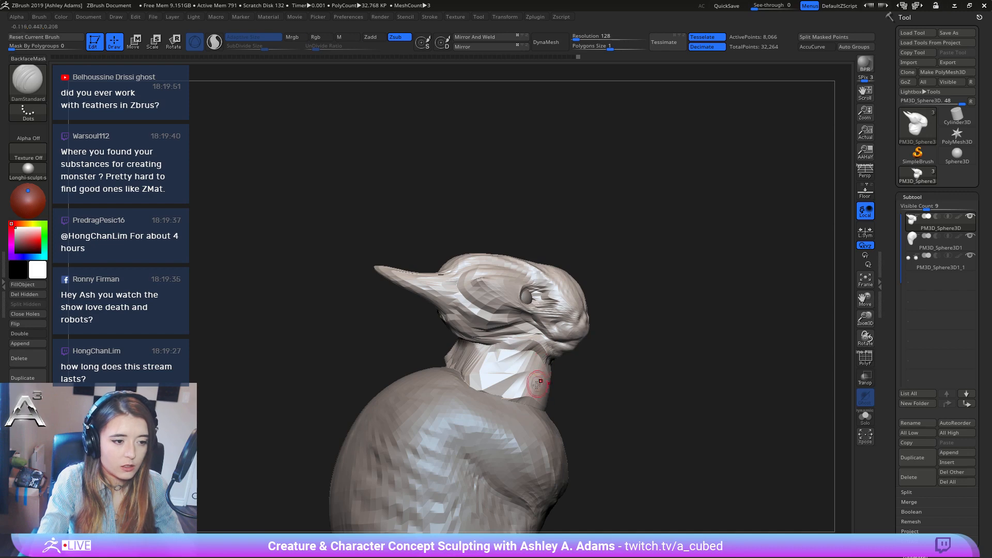
Refine the front of the snout and the mouth area with small ClayBuildup and DamStandard strokes.
mouse_move(538, 383)
right_mouse_down()
mouse_move(463, 324)
mouse_move(523, 339)
mouse_move(585, 317)
mouse_move(443, 119)
mouse_move(571, 223)
mouse_move(528, 280)
mouse_move(509, 268)
right_mouse_up()
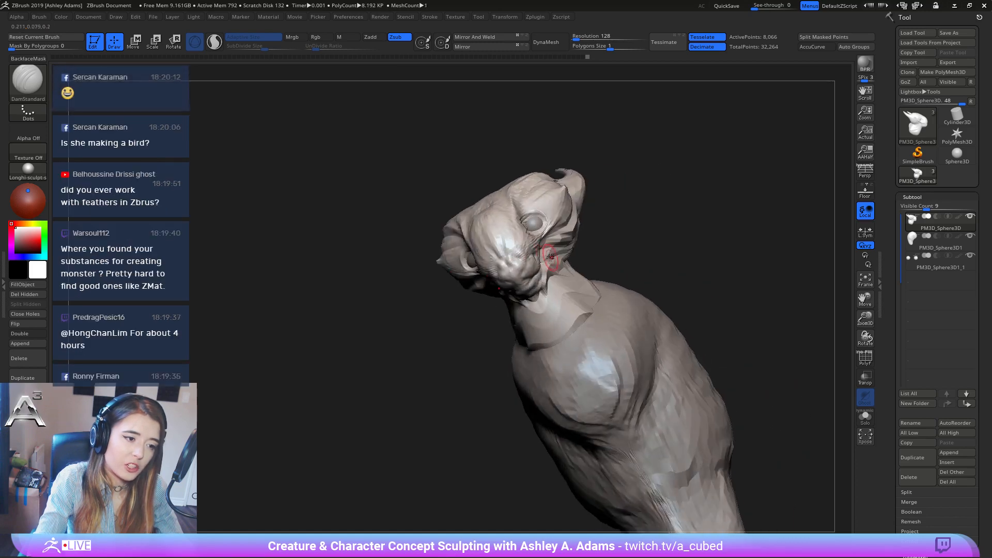
left_click_drag(522, 253, 523, 257)
right_click(523, 250)
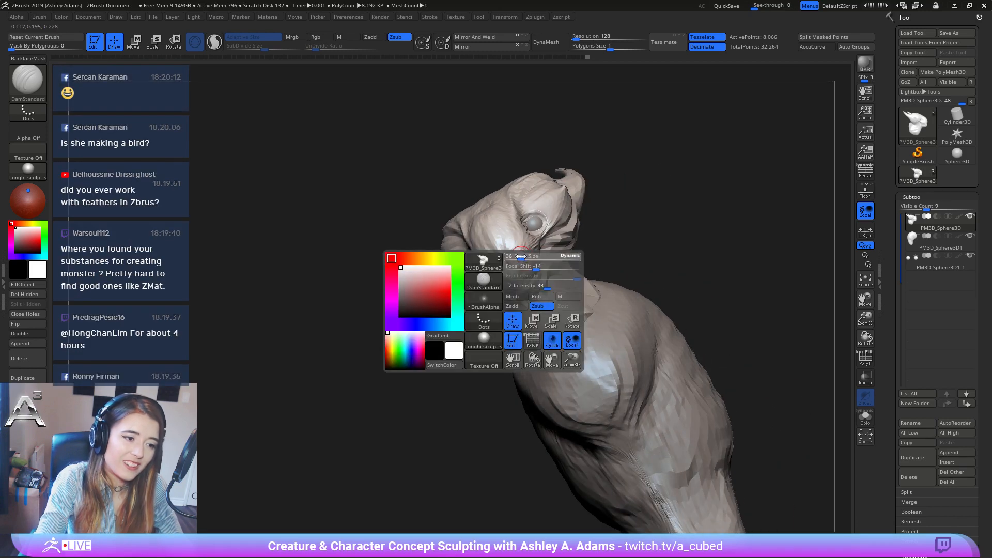
key("b")
key("c")
key("b")
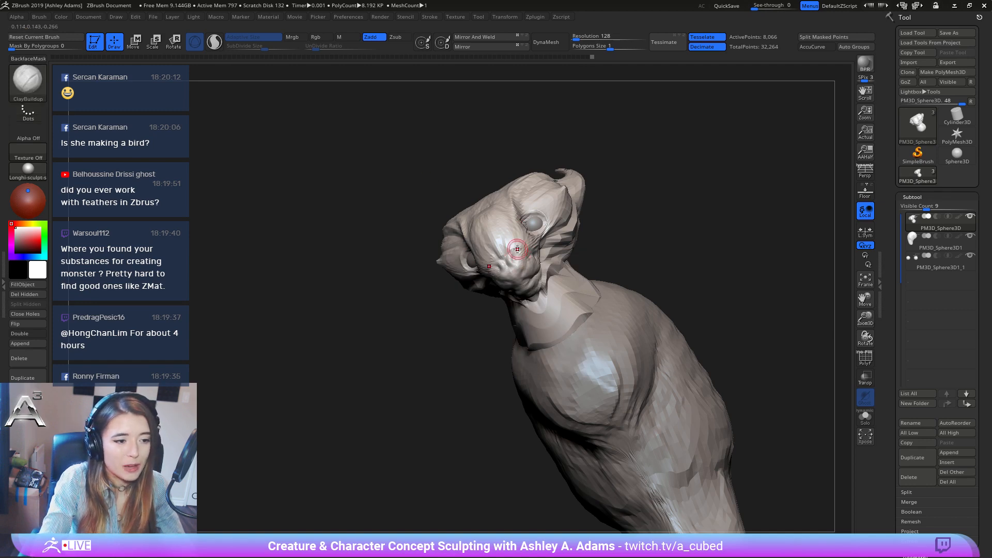
key("b")
key("d")
key("s")
right_click_drag(518, 249, 523, 257)
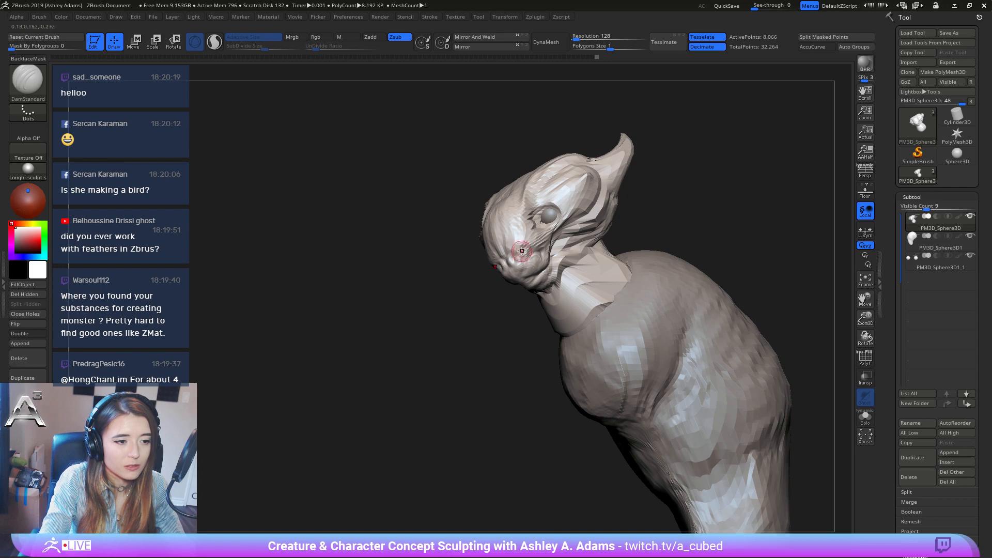
Adjust the head with SnakeHook, mask the rounded bulge behind the eye and invert the mask.
mouse_move(521, 251)
right_mouse_down()
mouse_move(571, 239)
mouse_move(520, 239)
mouse_move(538, 229)
mouse_move(545, 245)
mouse_move(525, 268)
mouse_move(517, 257)
mouse_move(548, 275)
mouse_move(553, 241)
mouse_move(575, 272)
right_mouse_up()
right_click(536, 263)
mouse_move(576, 273)
right_mouse_down()
mouse_move(567, 286)
mouse_move(602, 271)
mouse_move(573, 263)
right_mouse_up()
key("b")
key("s")
key("h")
mouse_move(543, 256)
left_mouse_down("ctrl")
mouse_move(524, 263)
mouse_move(539, 271)
left_mouse_up("ctrl")
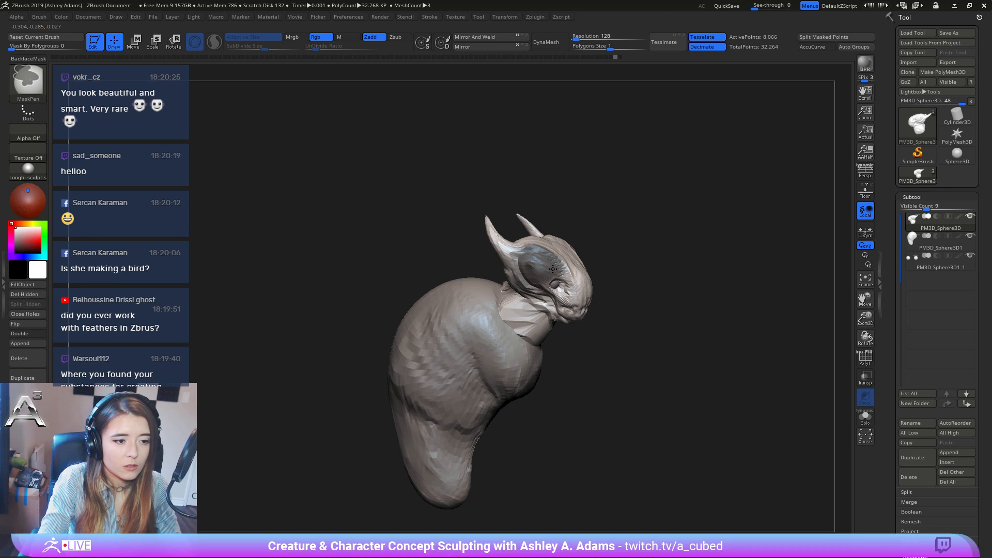
right_click_drag(553, 269, 533, 269)
key("ctrl+i")
Swell the unmasked bulge behind the eye with the Inflat brush.
right_click(566, 321)
mouse_move(589, 212)
right_mouse_down()
mouse_move(592, 231)
mouse_move(573, 261)
mouse_move(536, 259)
mouse_move(658, 281)
mouse_move(637, 255)
mouse_move(505, 262)
right_mouse_up()
key("b")
key("i")
key("n")
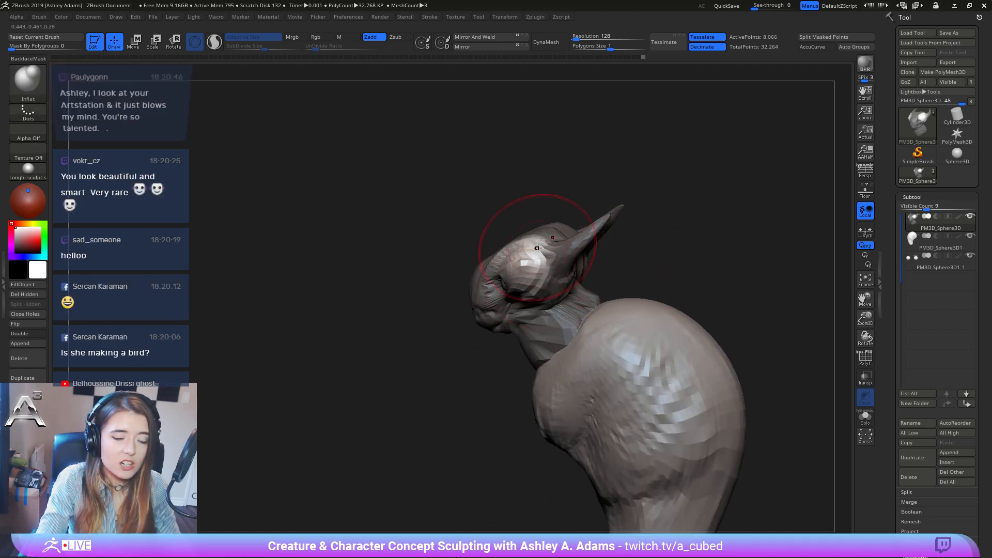
right_click_drag(520, 227, 495, 171)
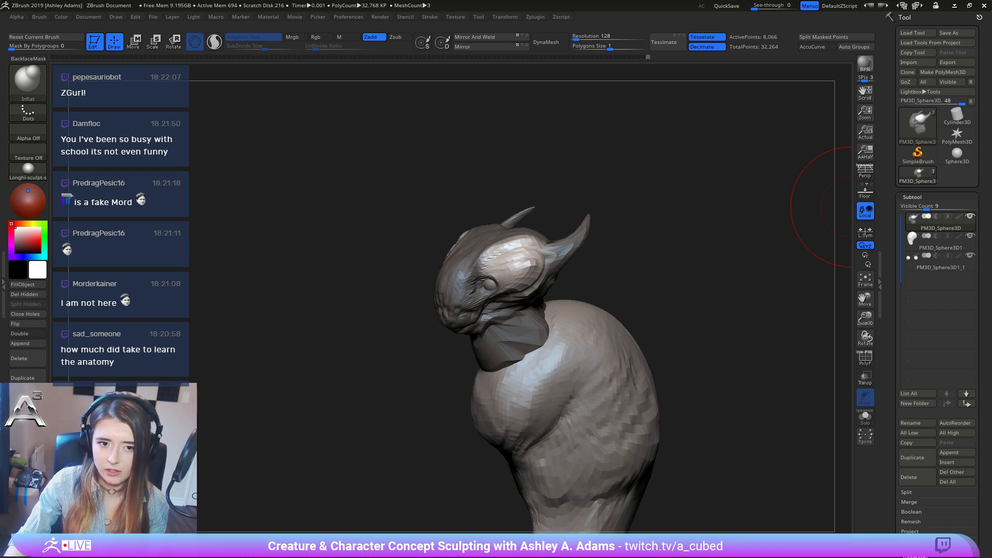
scroll(884, 490, "down", 1)
scroll(884, 490, "down", 5)
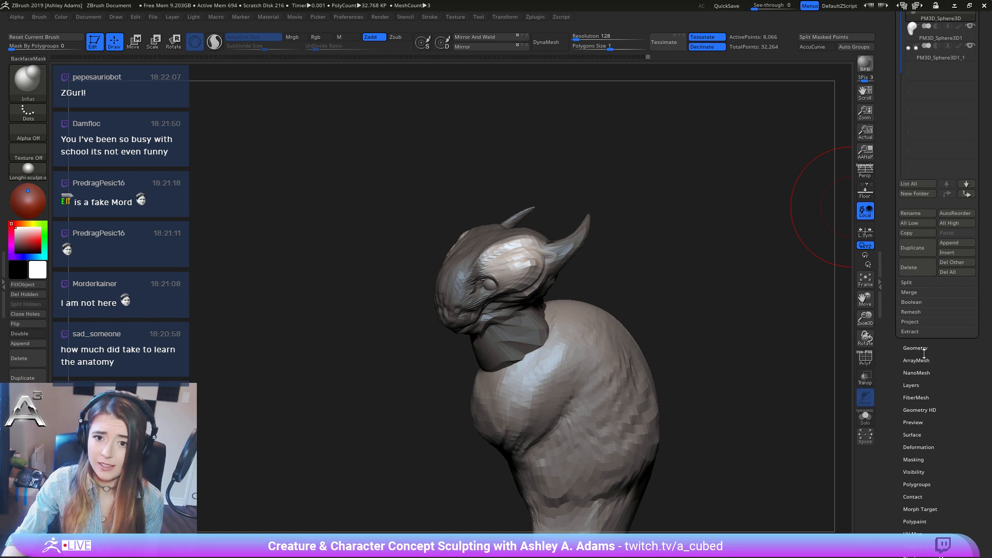
scroll(925, 356, "up", 4)
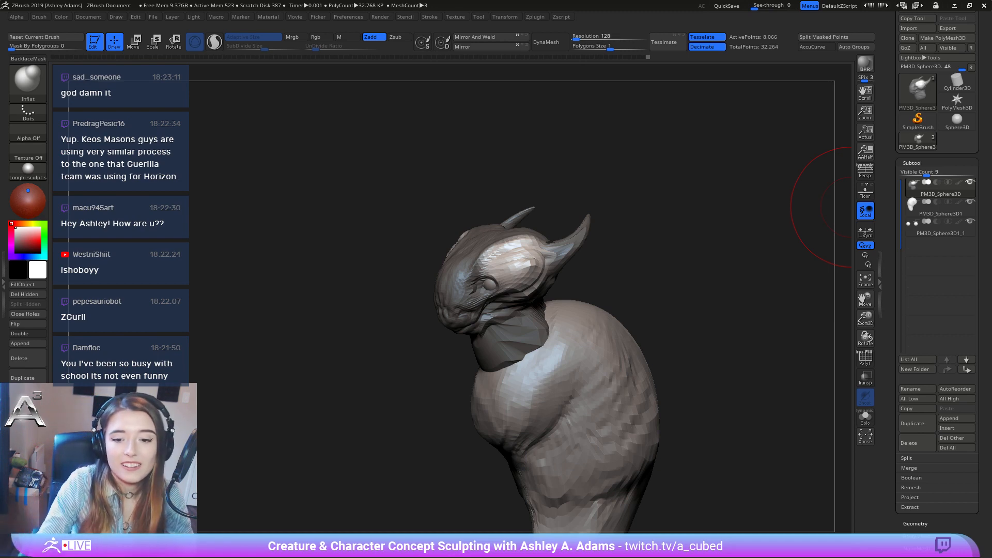
Reshape the forehead between the horns with SnakeHook under an inverted mask, and clear the mask.
right_click_drag(424, 248, 509, 261)
right_click_drag(518, 298, 444, 244)
right_click_drag(571, 245, 593, 232, "ctrl")
right_click(488, 268)
left_click(664, 221, "ctrl")
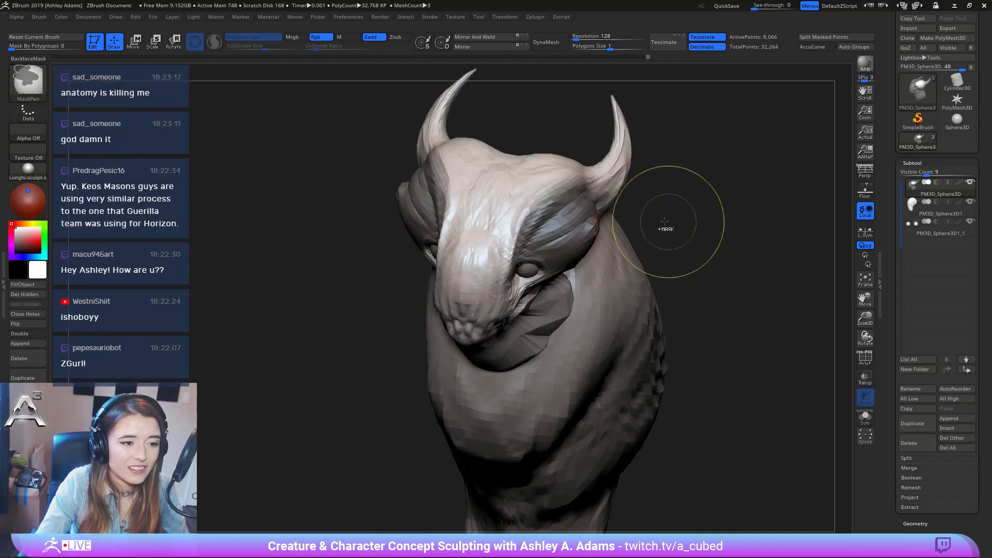
right_click(488, 243)
mouse_move(489, 243)
right_mouse_down()
mouse_move(556, 233)
mouse_move(568, 219)
right_mouse_up()
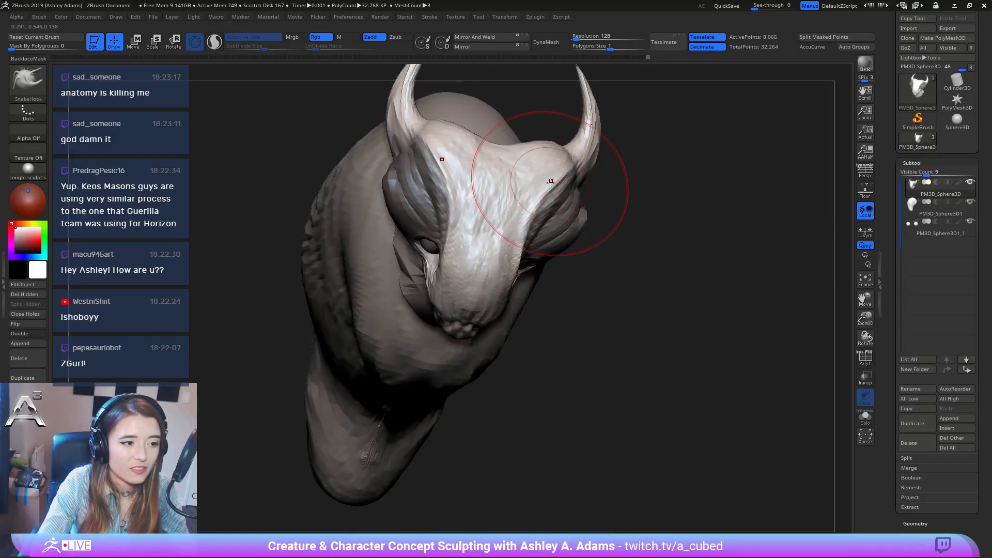
mouse_move(551, 182)
right_mouse_down()
mouse_move(563, 196)
mouse_move(548, 207)
mouse_move(532, 200)
mouse_move(548, 224)
right_mouse_up()
left_click_drag(609, 269, 626, 257, "ctrl")
right_click(481, 280)
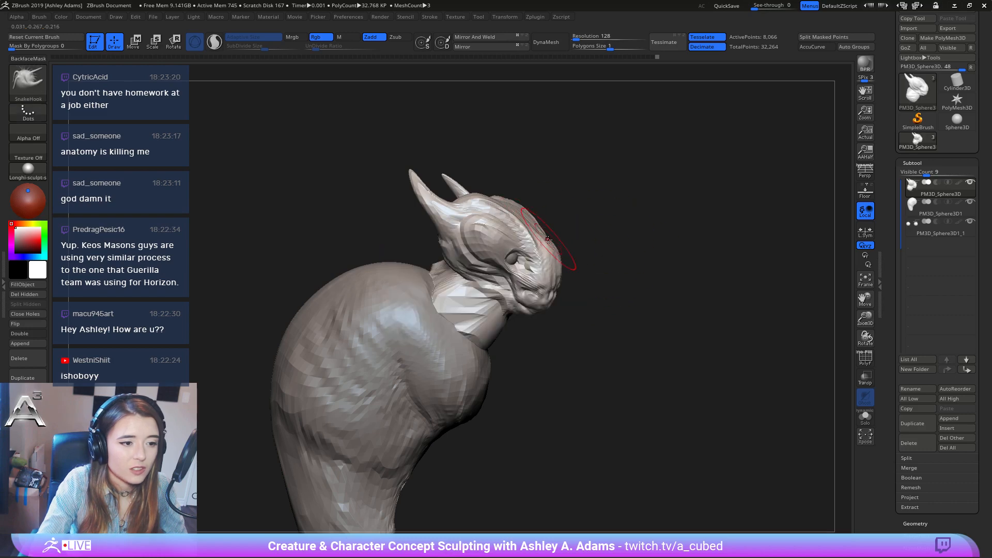
Mask the front ridge of the snout between the eyes and invert the mask.
right_click(545, 237)
right_click_drag(584, 239, 554, 250)
mouse_move(553, 250)
left_mouse_down("ctrl")
mouse_move(542, 242)
mouse_move(559, 268)
left_mouse_up("ctrl")
left_click(600, 274, "ctrl")
right_click(532, 300)
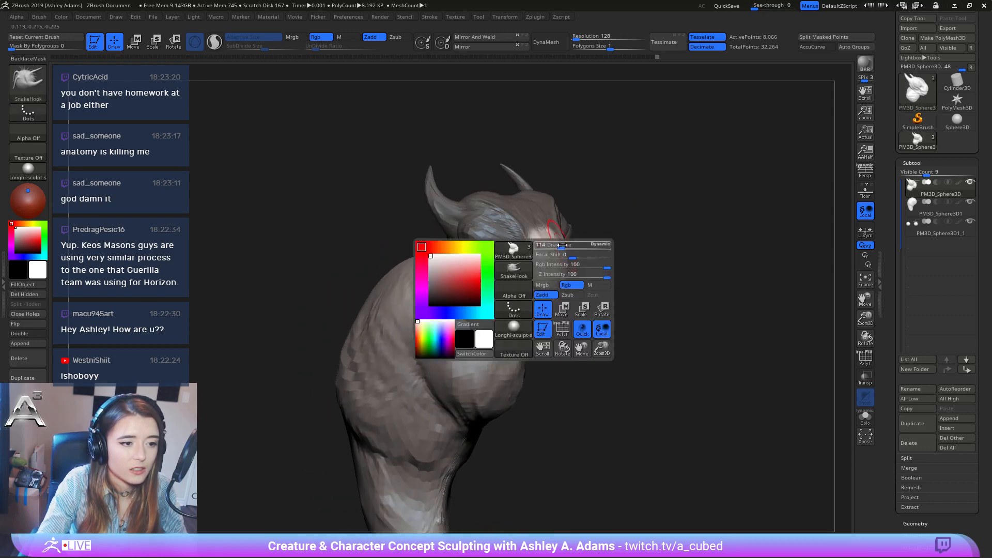
right_click_drag(579, 258, 615, 248)
Swell the unmasked snout ridge with the Inflat brush.
key("b")
key("i")
key("n")
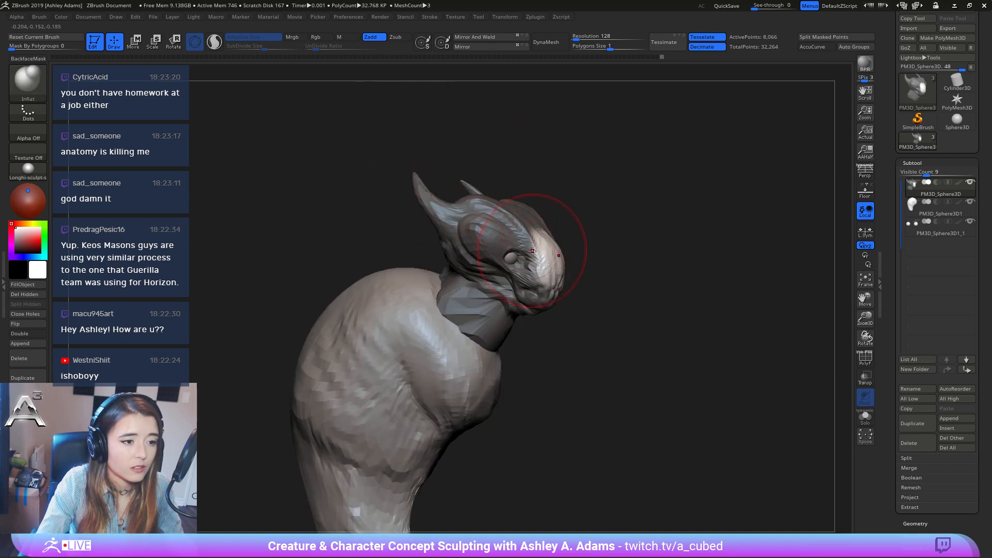
mouse_move(543, 241)
left_mouse_down()
mouse_move(538, 230)
mouse_move(547, 261)
left_mouse_up()
right_click_drag(585, 237, 504, 239)
Clear the mask and reshape the head, snout and chin with SnakeHook.
mouse_move(627, 217)
right_mouse_down()
mouse_move(604, 235)
mouse_move(636, 211)
mouse_move(646, 220)
right_mouse_up()
key("space")
key("b")
key("s")
key("h")
mouse_move(656, 251)
left_mouse_down()
mouse_move(679, 252)
mouse_move(671, 221)
left_mouse_up()
key("space")
left_click_drag(633, 264, 609, 262)
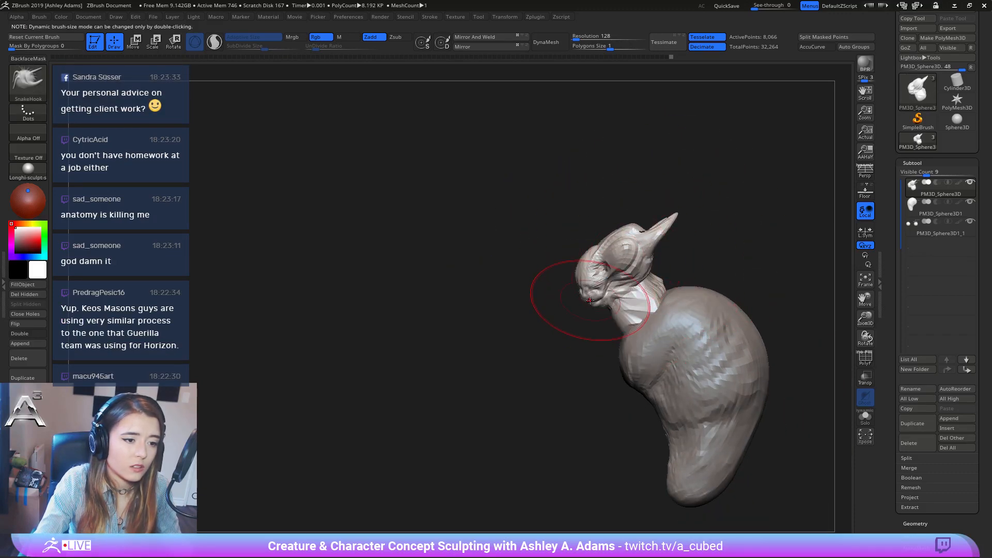
left_click_drag(580, 297, 596, 298)
mouse_move(595, 298)
right_mouse_down()
mouse_move(673, 264)
mouse_move(628, 240)
mouse_move(601, 291)
mouse_move(537, 305)
right_mouse_up()
key("space")
Select the eye spheres and scale them up to about 1.2 times their size with the Move gizmo.
left_click(627, 271, "alt")
right_click_drag(629, 208, 664, 231)
key("w")
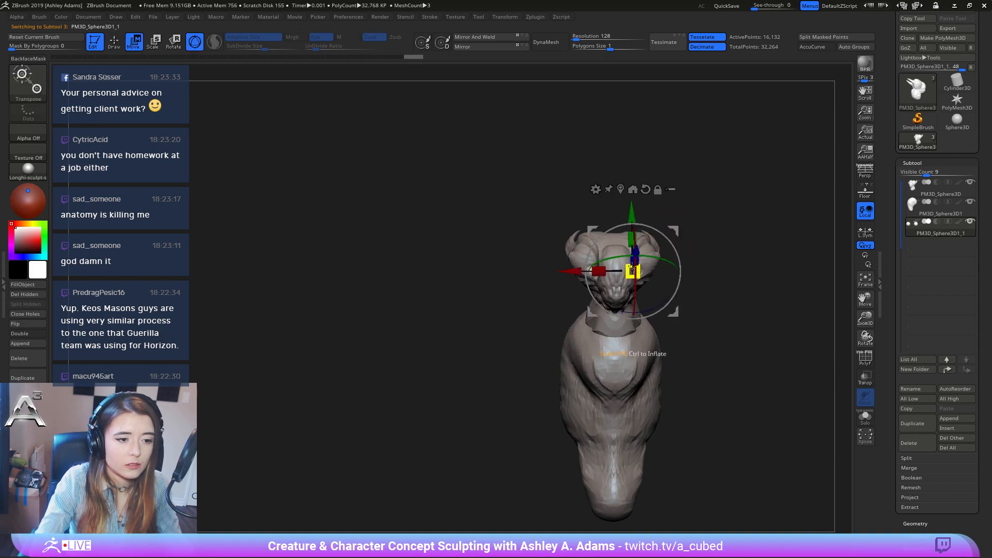
left_click_drag(574, 270, 573, 270)
right_click_drag(594, 271, 602, 295, "ctrl")
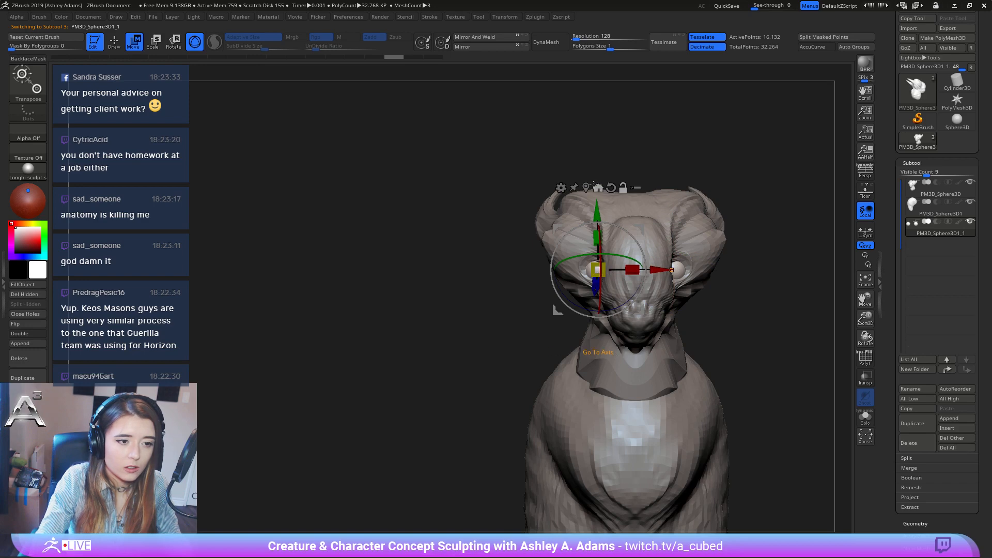
left_click(586, 188)
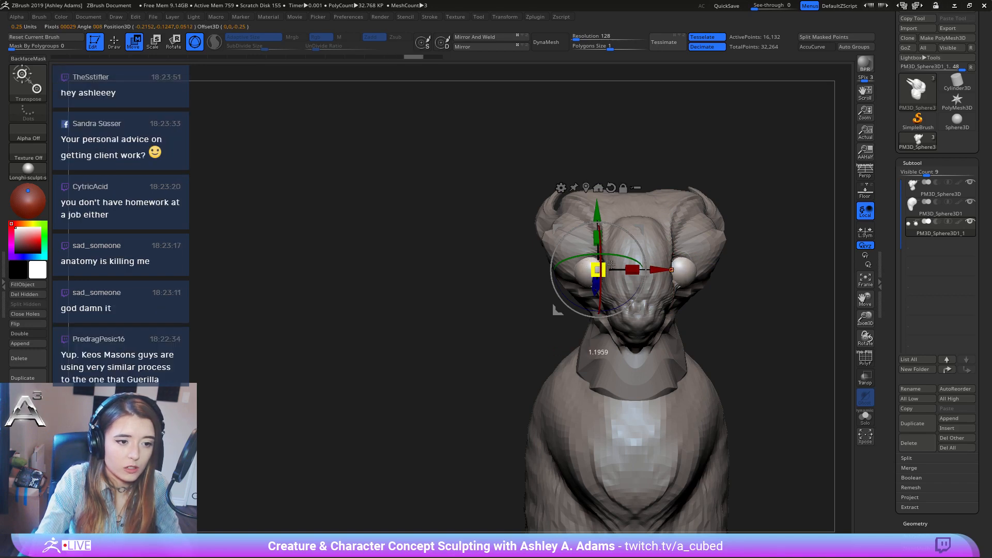
Reset the gizmo's mesh orientation and reposition the eyes within their sockets.
left_click_drag(655, 269, 660, 266)
right_click_drag(660, 266, 790, 269)
left_click_drag(629, 210, 629, 209)
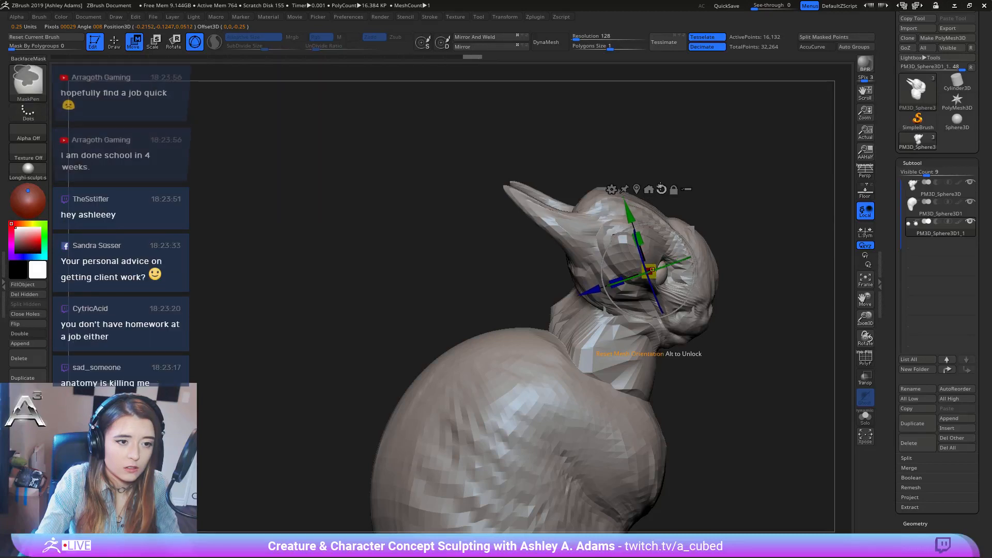
left_click(661, 190)
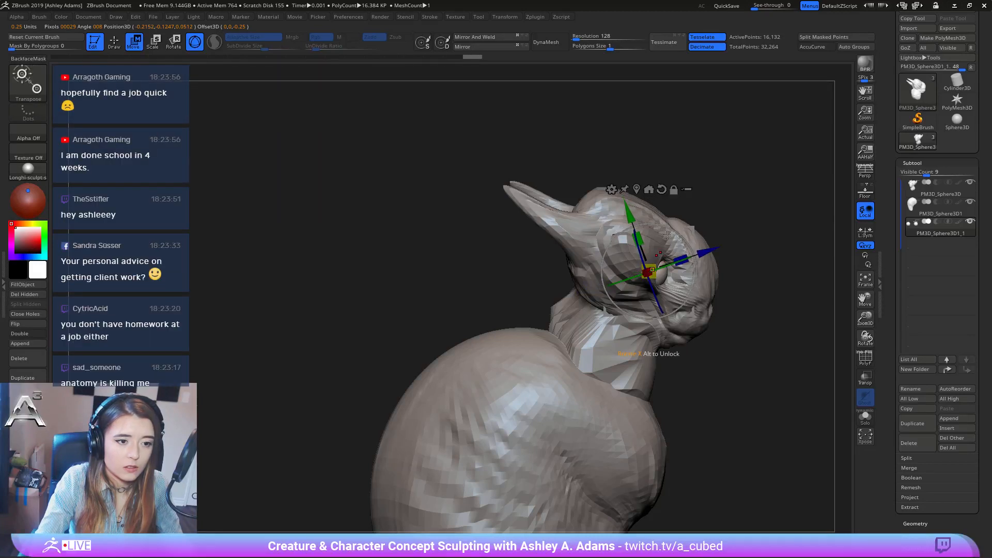
left_click(661, 189)
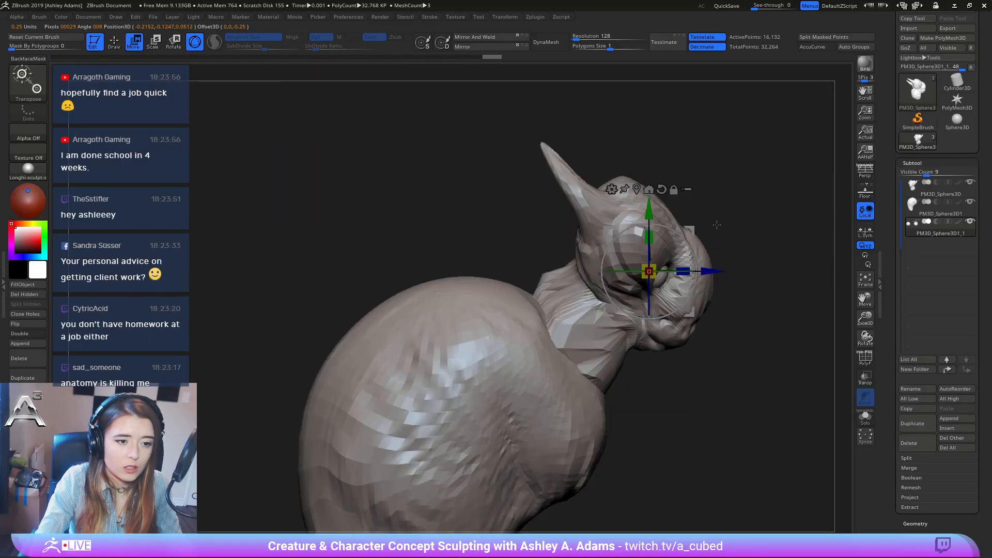
left_click_drag(651, 211, 651, 209)
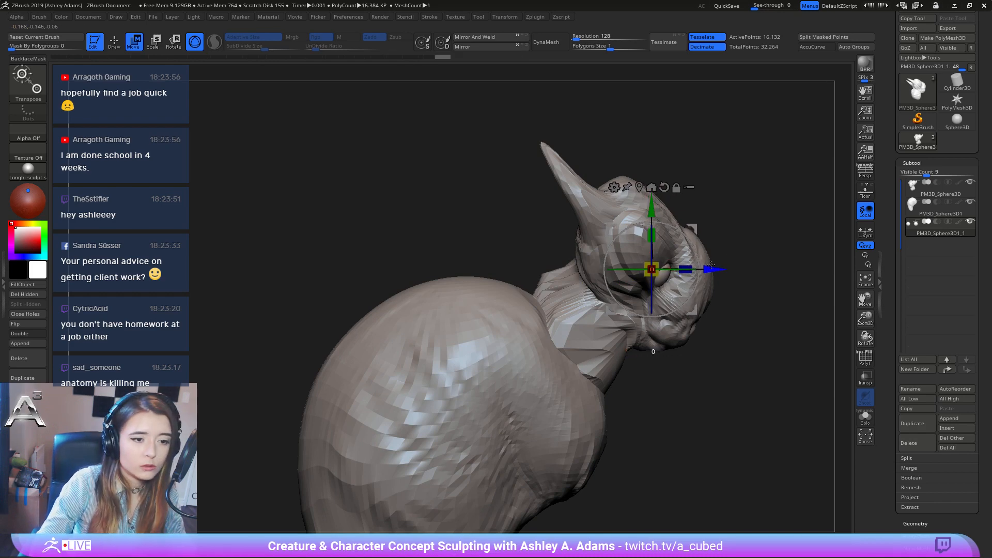
Select the head and pull the socket and cheek around the eye into shape with SnakeHook.
key("q")
left_click(650, 299, "alt")
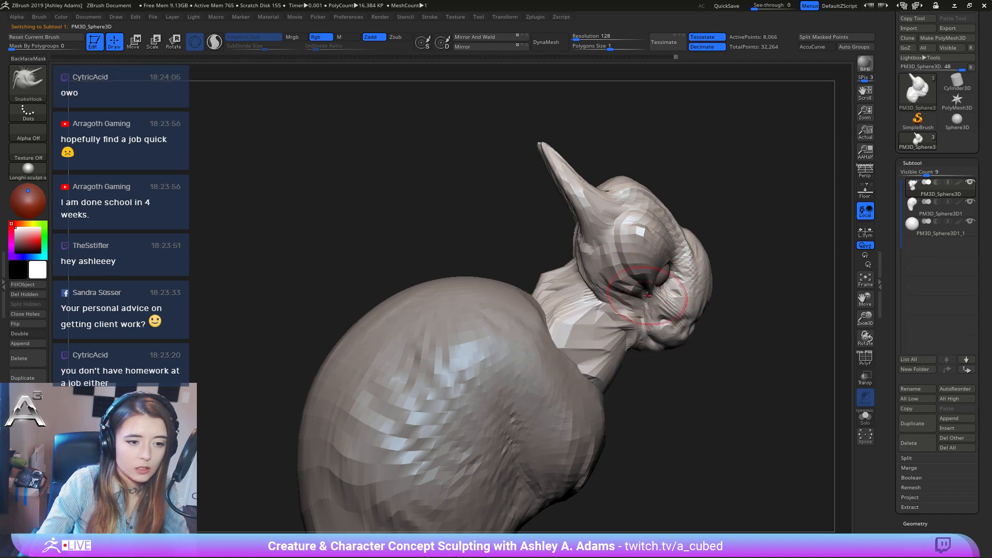
right_click_drag(652, 273, 660, 275)
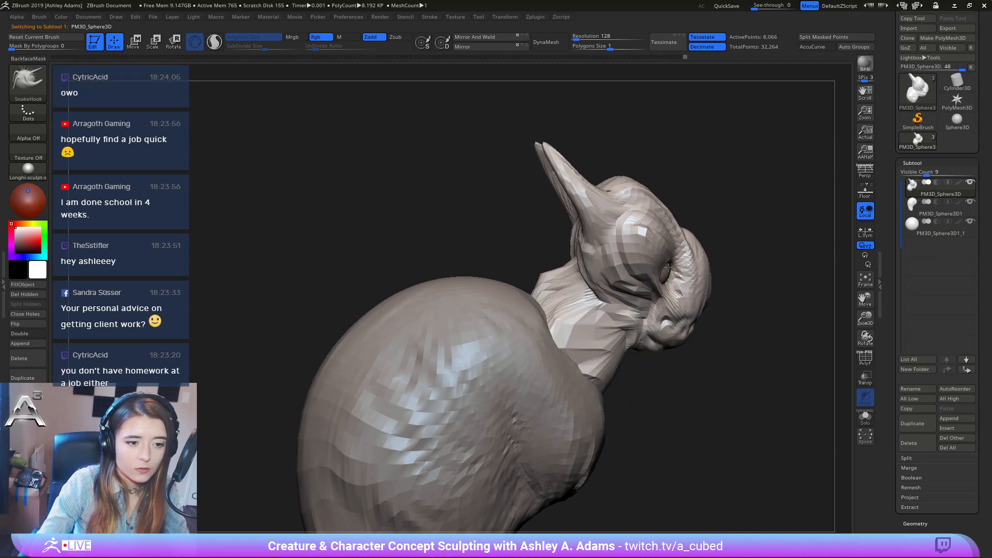
mouse_move(665, 268)
right_mouse_down()
mouse_move(620, 264)
mouse_move(620, 222)
mouse_move(647, 210)
mouse_move(589, 228)
mouse_move(637, 213)
mouse_move(653, 273)
mouse_move(714, 306)
mouse_move(744, 244)
right_mouse_up()
right_click(653, 272)
Select the body and reshape its back and chest silhouette with a large SnakeHook brush.
left_click(691, 263, "alt")
right_click(663, 254)
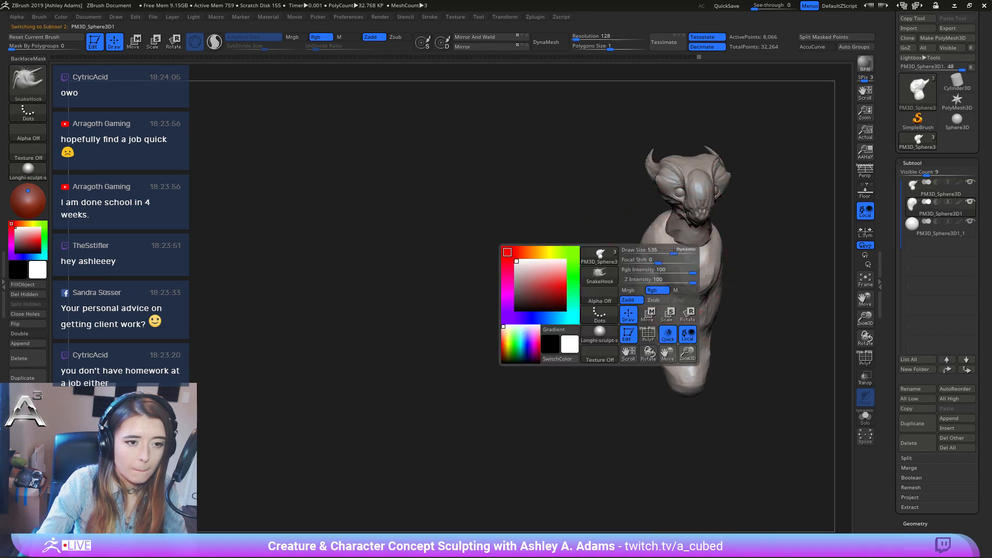
right_click_drag(610, 237, 653, 223)
right_click(652, 224)
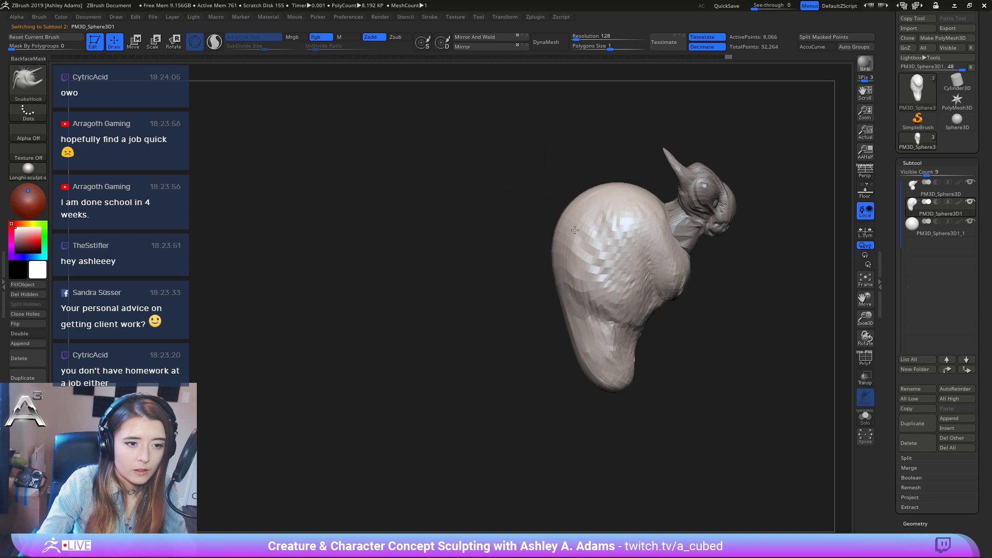
mouse_move(586, 244)
right_mouse_down()
mouse_move(598, 252)
mouse_move(580, 279)
right_mouse_up()
right_click(580, 303)
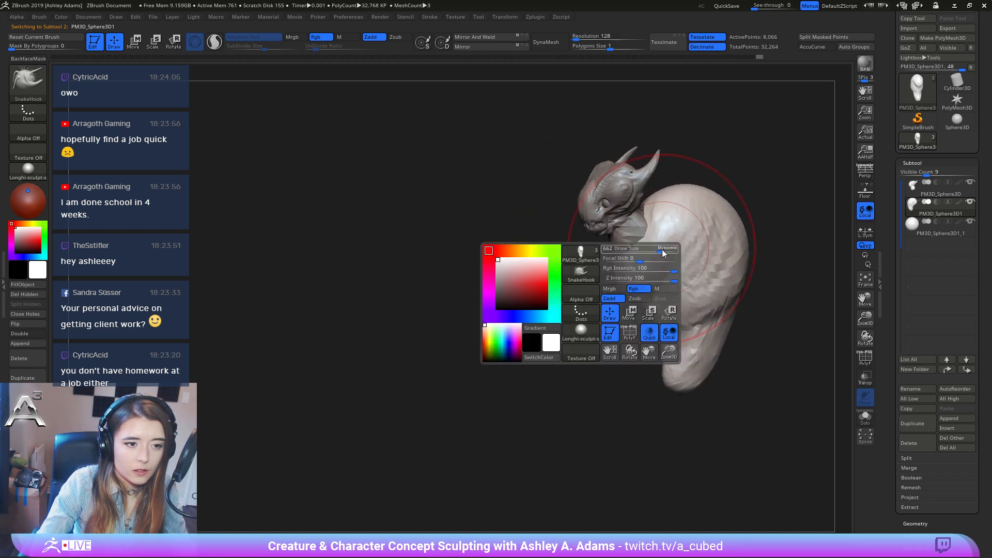
left_click(662, 252)
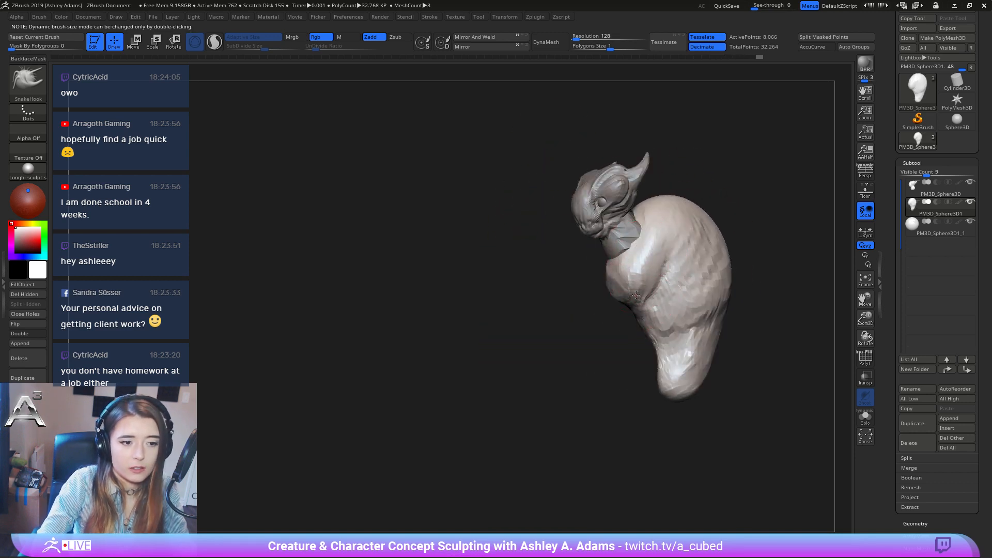
Slim the body's upper back and adjust its overall curve with SnakeHook at a draw size of about 737.
mouse_move(627, 289)
right_mouse_down()
mouse_move(695, 299)
mouse_move(667, 268)
right_mouse_up()
right_click(558, 324)
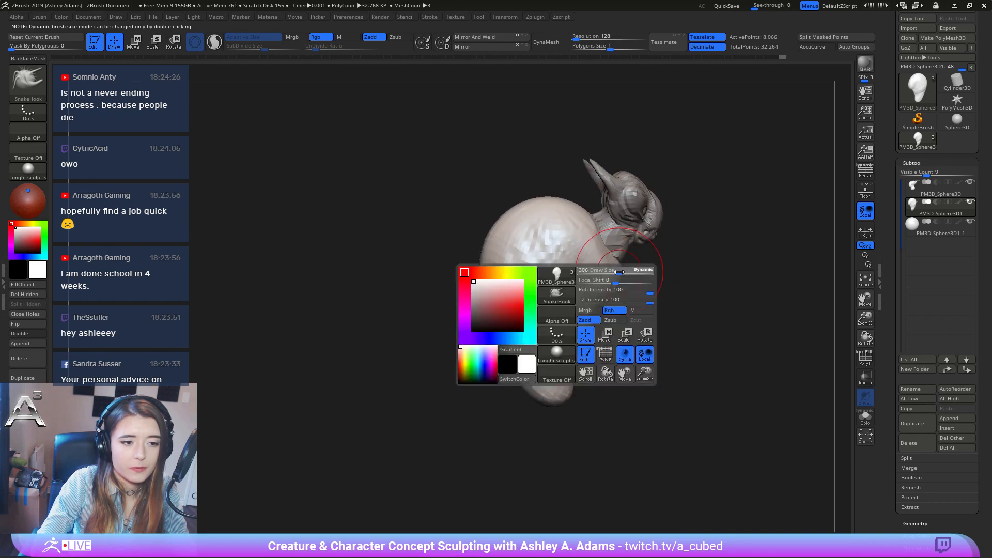
left_click_drag(614, 271, 628, 270)
right_click(532, 218)
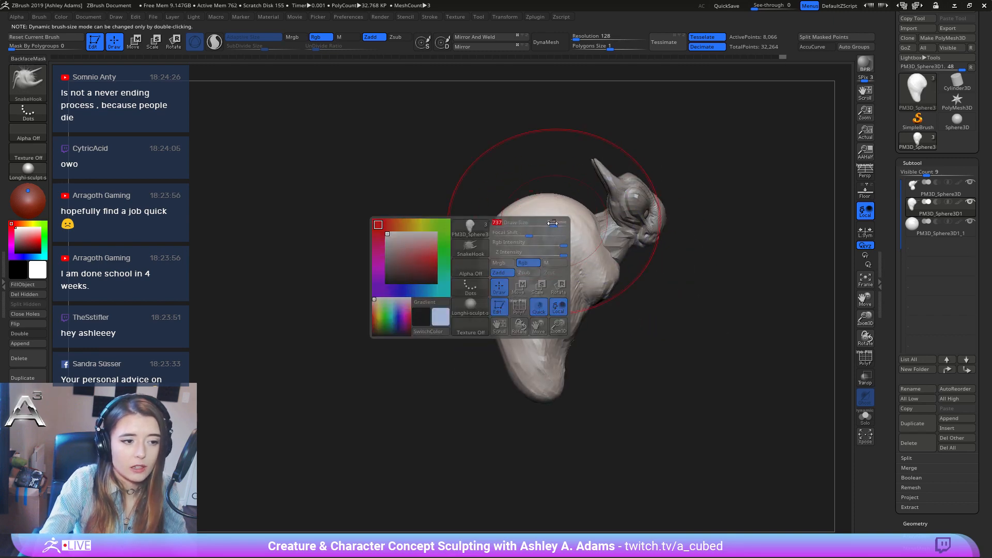
mouse_move(531, 217)
right_mouse_down()
mouse_move(492, 259)
mouse_move(572, 227)
right_mouse_up()
key("ctrl")
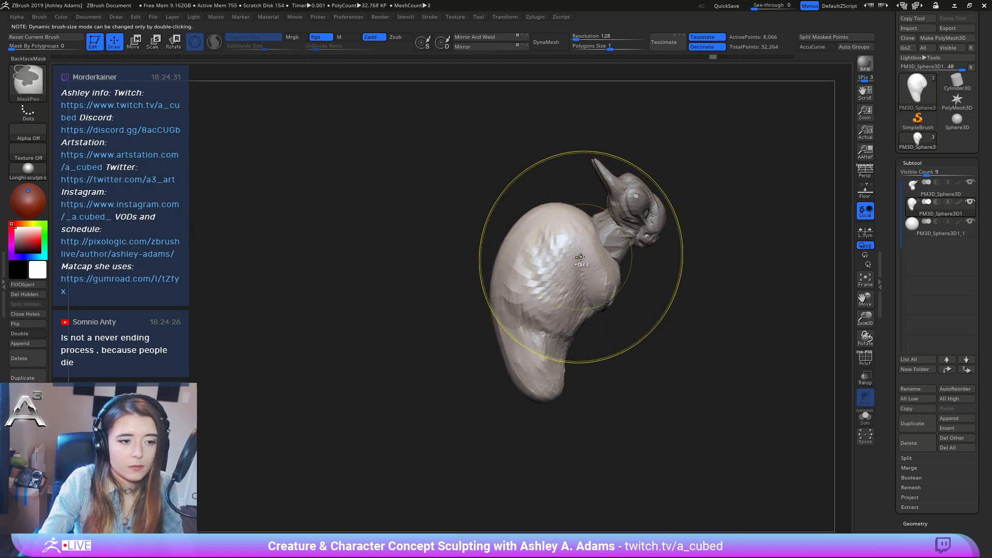
Undo the last body change and slim the torso into a curved silhouette with SnakeHook at draw size 737, smoothing the surface.
key("ctrl+z")
right_click(561, 298)
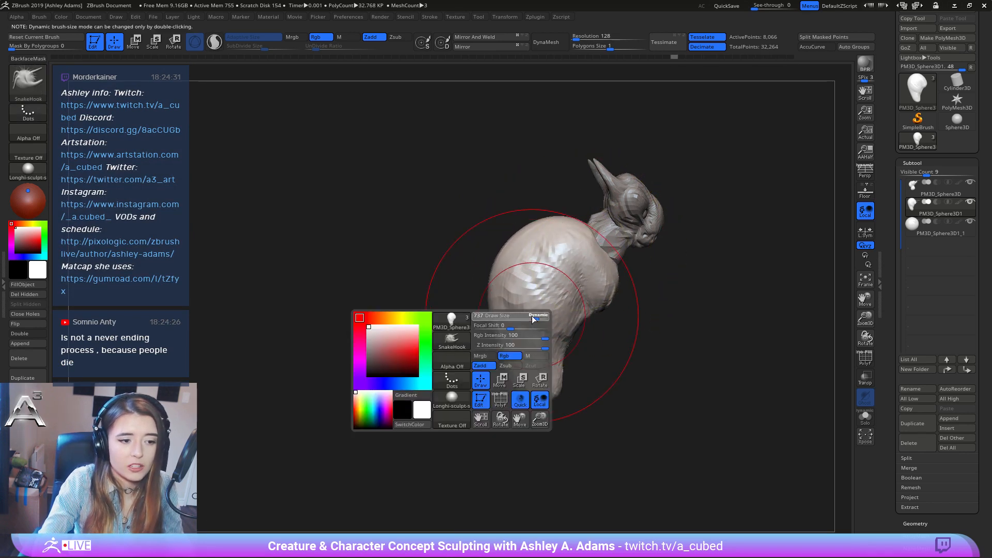
mouse_move(531, 315)
right_mouse_down()
mouse_move(586, 300)
mouse_move(572, 238)
mouse_move(595, 253)
right_mouse_up()
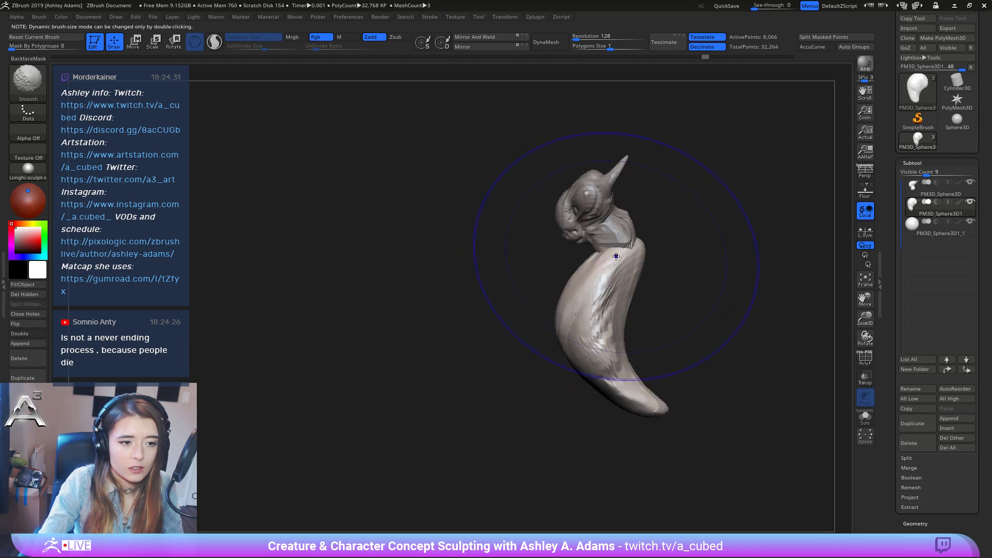
right_click(597, 256)
right_click(583, 311)
left_click_drag(583, 311, 604, 311)
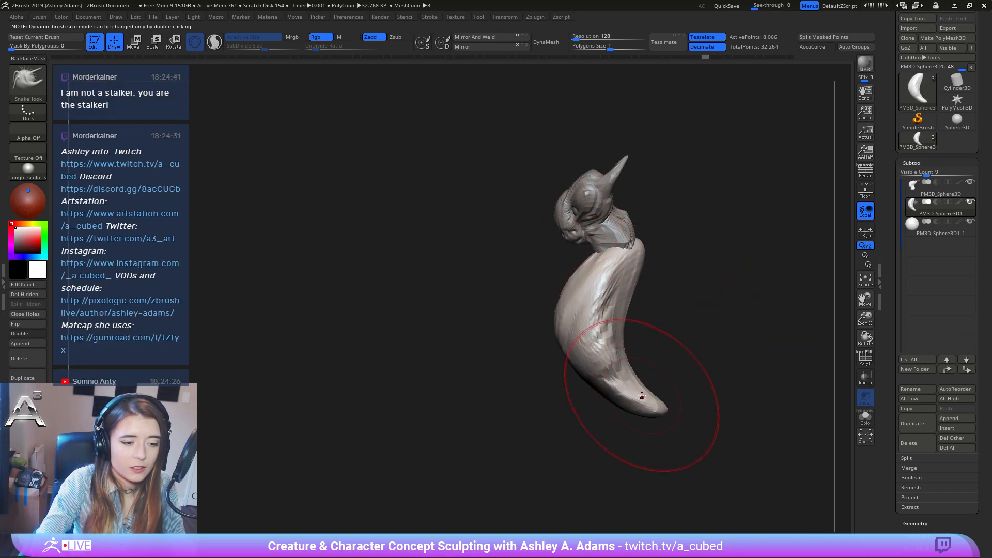
Narrow the body's waist and pull its lower end into a longer pelvis shape with SnakeHook.
mouse_move(588, 359)
right_mouse_down()
mouse_move(576, 318)
mouse_move(546, 356)
right_mouse_up()
right_click(576, 318)
left_click_drag(546, 356, 540, 252)
right_click_drag(541, 252, 609, 299)
right_click(615, 301)
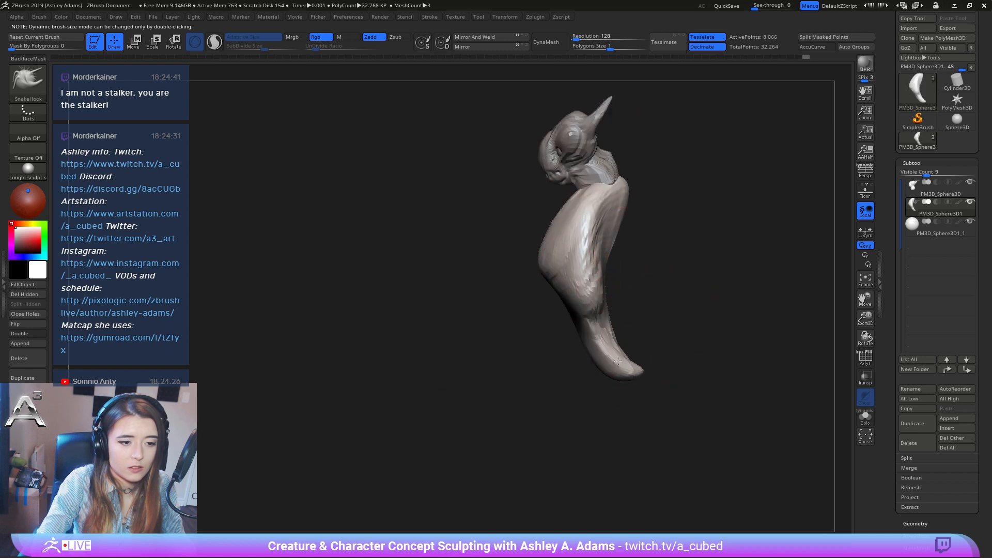
right_click(618, 336)
left_click_drag(614, 380, 584, 341)
Add volume to the body's lower end and abdomen with the Inflat brush at a draw size of about 243.
key("space")
key("b")
key("i")
key("n")
right_click_drag(587, 339, 599, 329)
key("space")
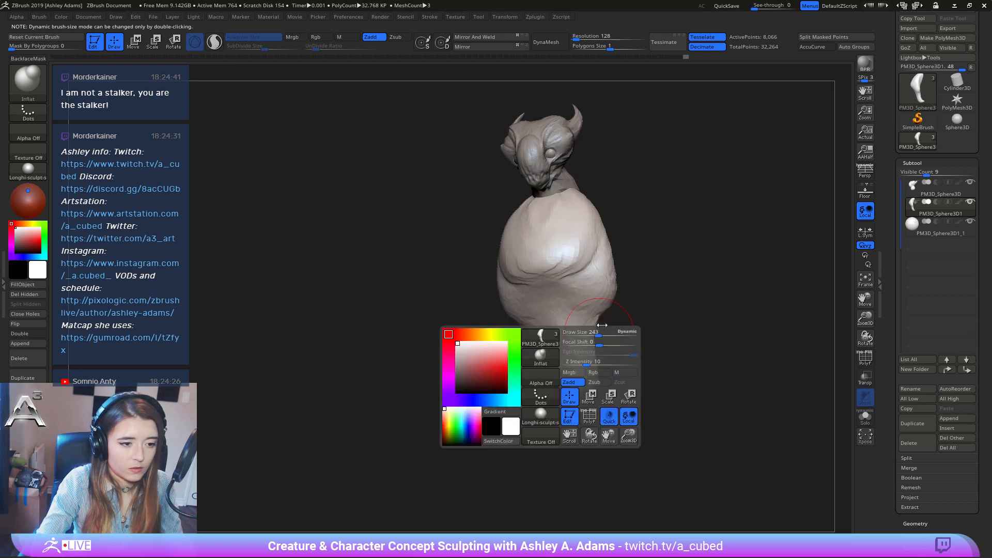
mouse_move(580, 383)
left_mouse_down()
mouse_move(569, 340)
mouse_move(579, 380)
left_mouse_up()
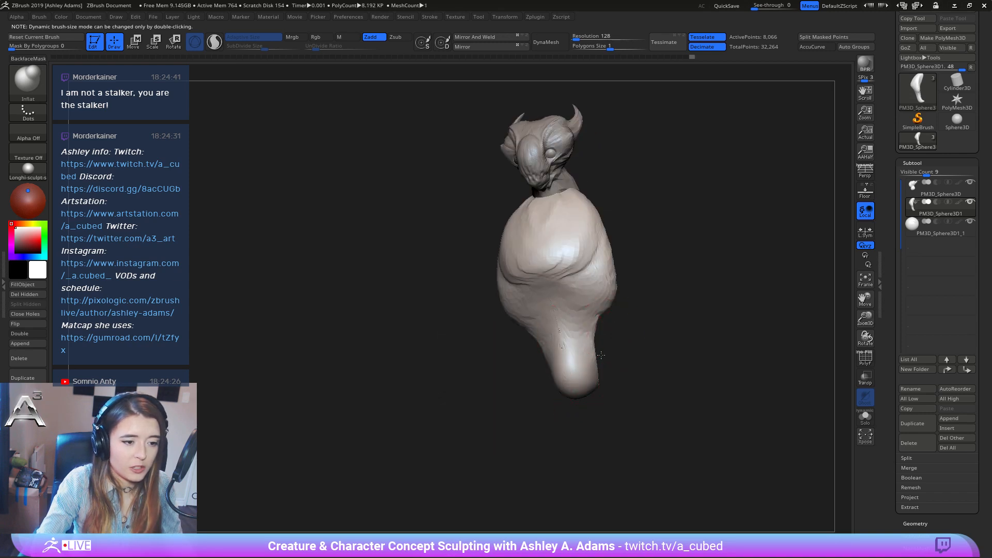
key("space")
mouse_move(579, 380)
right_mouse_down()
mouse_move(620, 352)
mouse_move(608, 332)
mouse_move(579, 336)
right_mouse_up()
left_click_drag(599, 364, 589, 323)
right_click_drag(455, 352, 515, 359)
key("space")
mouse_move(576, 305)
left_mouse_down()
mouse_move(558, 305)
mouse_move(597, 302)
mouse_move(615, 321)
mouse_move(642, 258)
left_mouse_up()
Carve the creases beneath and along the middle of the chest with the DamStandard brush.
key("b")
key("c")
key("b")
right_click_drag(642, 257, 634, 269)
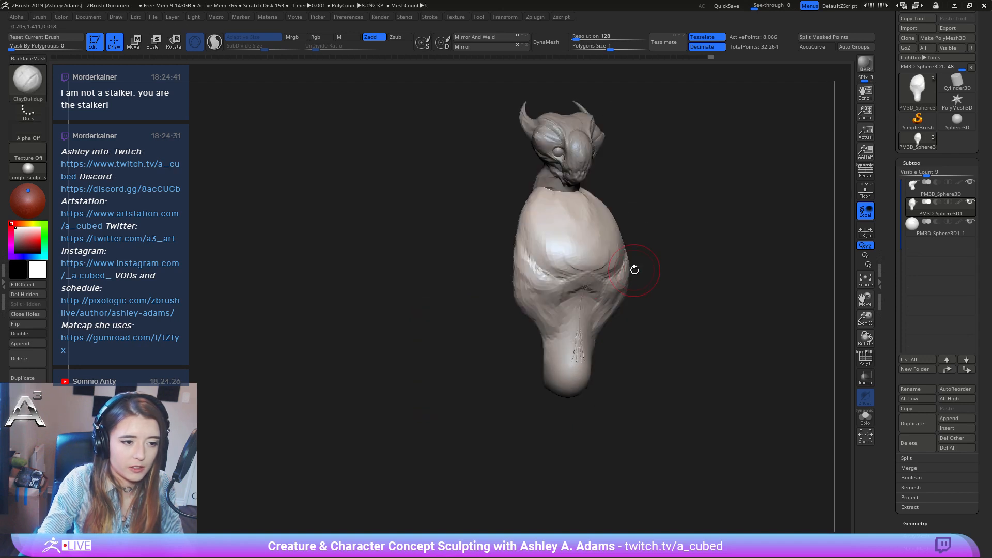
key("b")
key("d")
key("s")
right_click_drag(563, 155, 533, 188)
mouse_move(519, 236)
left_mouse_down()
mouse_move(533, 273)
mouse_move(523, 271)
mouse_move(531, 205)
mouse_move(520, 252)
left_mouse_up()
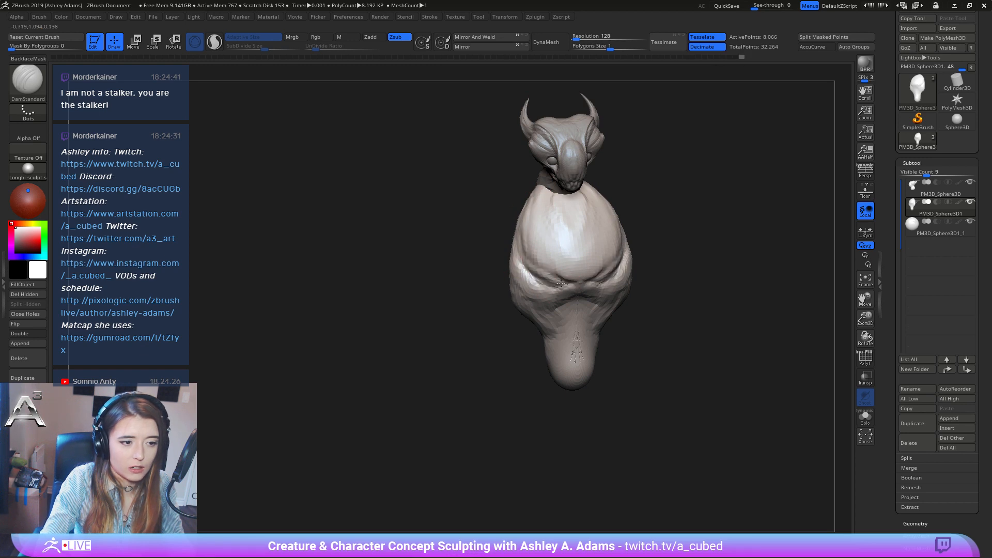
left_click_drag(561, 283, 566, 284)
mouse_move(571, 244)
left_mouse_down()
mouse_move(571, 203)
mouse_move(550, 190)
mouse_move(554, 199)
left_mouse_up()
Select the head and pull the front and side of its neck base into the body with SnakeHook.
right_click_drag(554, 199, 598, 182)
left_click(592, 177, "alt")
key("space")
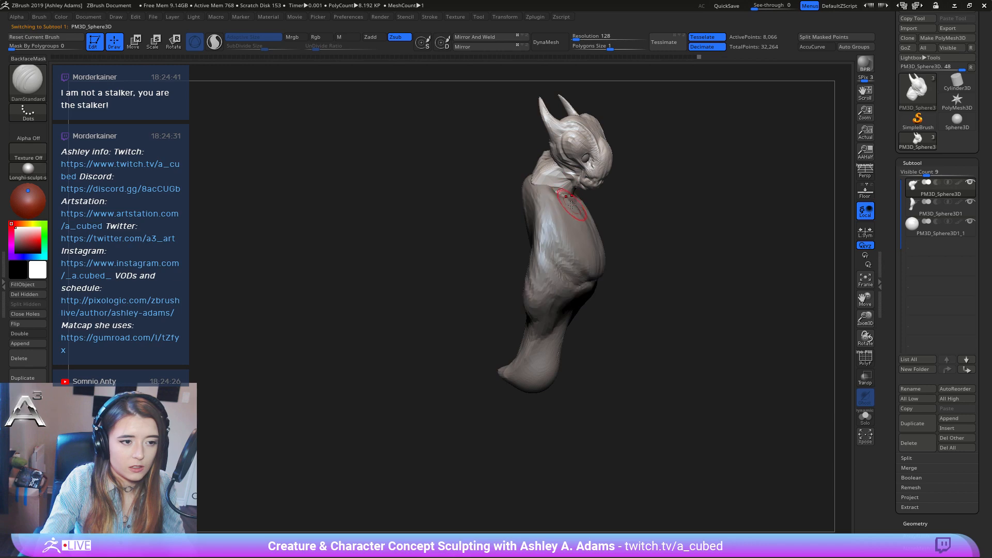
key("b")
key("s")
key("h")
left_click_drag(574, 199, 566, 209)
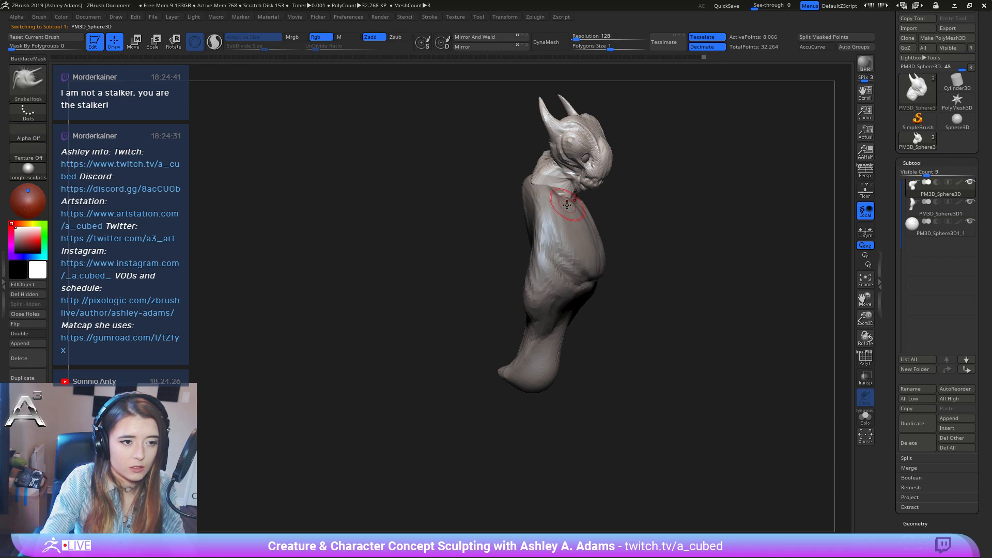
right_click_drag(566, 209, 587, 250)
key("space")
left_click_drag(590, 243, 582, 246)
Extend the back of the neck over the shoulders with SnakeHook at a draw size of about 208.
right_click_drag(582, 246, 616, 235)
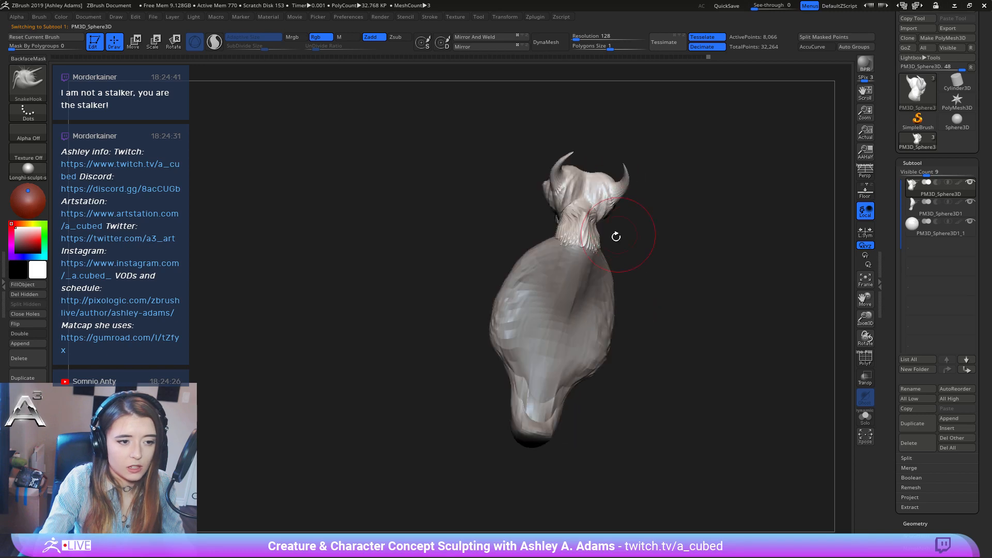
left_click_drag(589, 235, 577, 248)
right_click_drag(563, 251, 587, 261)
key("space")
left_click_drag(586, 259, 581, 235)
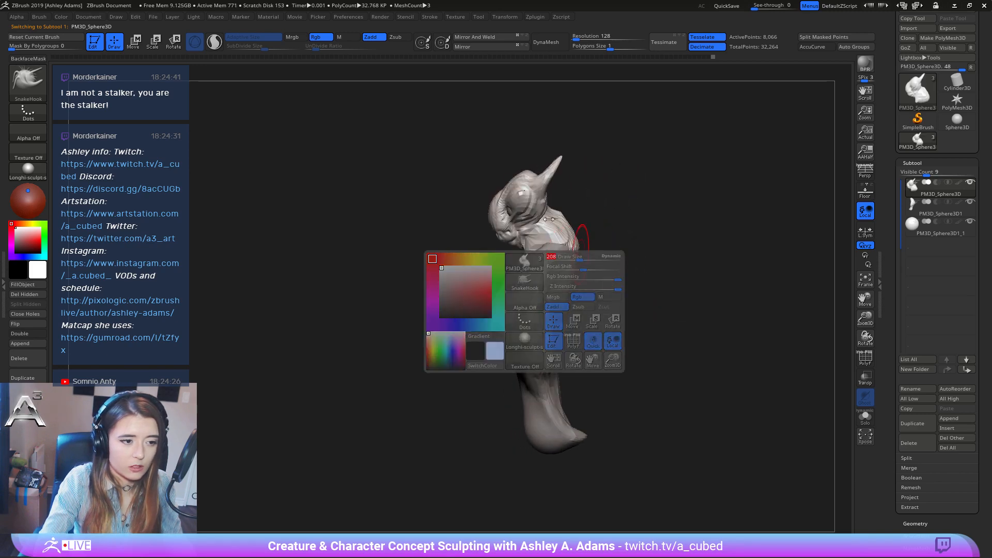
right_click_drag(537, 274, 601, 242, "alt")
key("space")
left_click_drag(630, 252, 621, 241)
Select the body, try a ClayBuildup stroke on its upper side, undo it and clear the mask.
key("b")
key("c")
key("b")
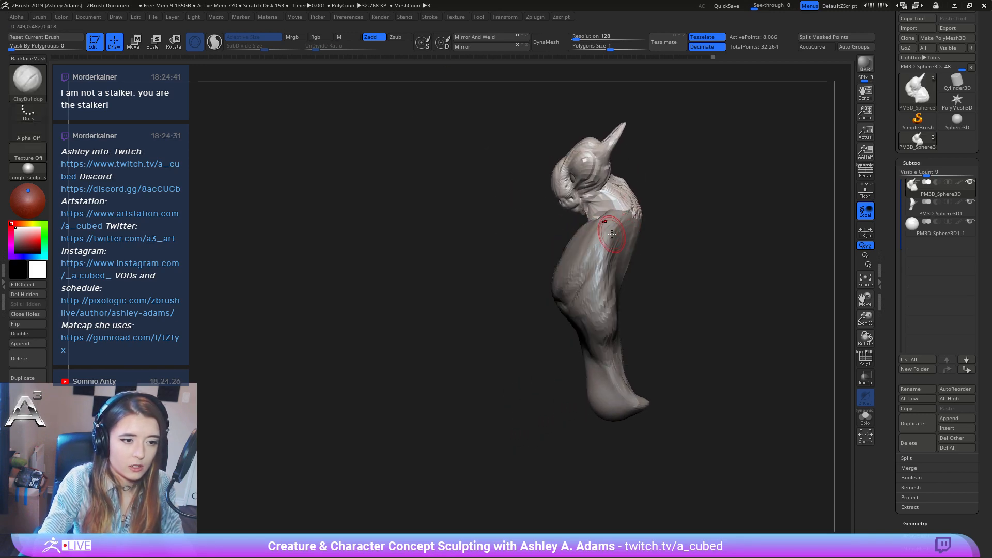
left_click(612, 235, "alt")
right_click_drag(612, 234, 603, 239)
key("space")
left_click_drag(590, 246, 601, 247)
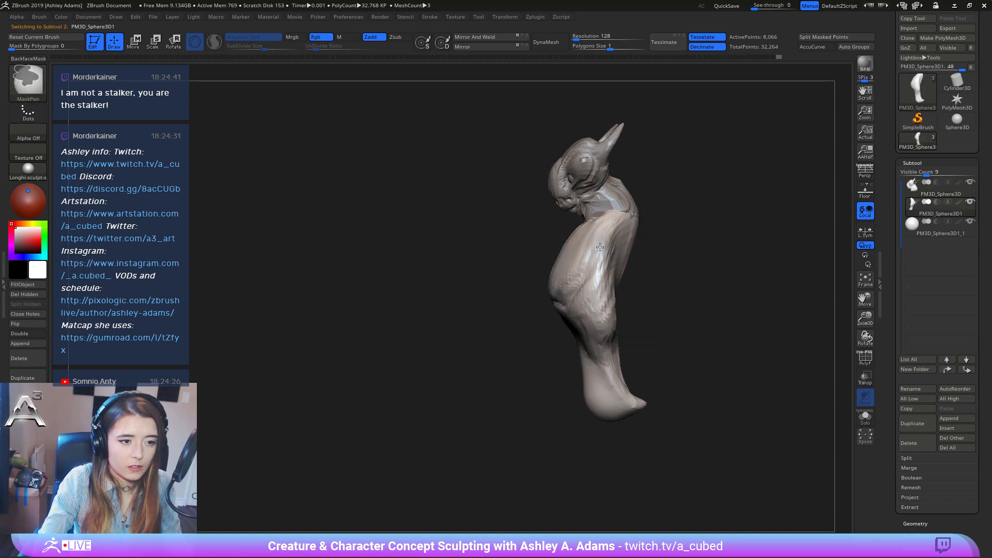
key("ctrl+z")
left_click_drag(670, 263, 700, 287, "ctrl")
Build up the side and flank of the body with ClayBuildup strokes.
key("space")
left_click_drag(588, 295, 605, 294)
mouse_move(604, 295)
right_mouse_down()
mouse_move(615, 289)
mouse_move(609, 260)
right_mouse_up()
key("space")
mouse_move(624, 296)
left_mouse_down()
mouse_move(613, 297)
mouse_move(627, 246)
left_mouse_up()
mouse_move(627, 246)
right_mouse_down()
mouse_move(672, 310)
mouse_move(714, 306)
mouse_move(626, 335)
mouse_move(698, 288)
mouse_move(573, 253)
mouse_move(523, 262)
mouse_move(631, 250)
right_mouse_up()
Reshape the body's flank and the shoulder area beside the neck with SnakeHook.
key("b")
key("d")
key("s")
key("space")
key("b")
key("s")
key("h")
key("space")
left_click_drag(639, 290, 624, 290)
mouse_move(624, 269)
right_mouse_down()
mouse_move(713, 251)
mouse_move(663, 227)
right_mouse_up()
key("space")
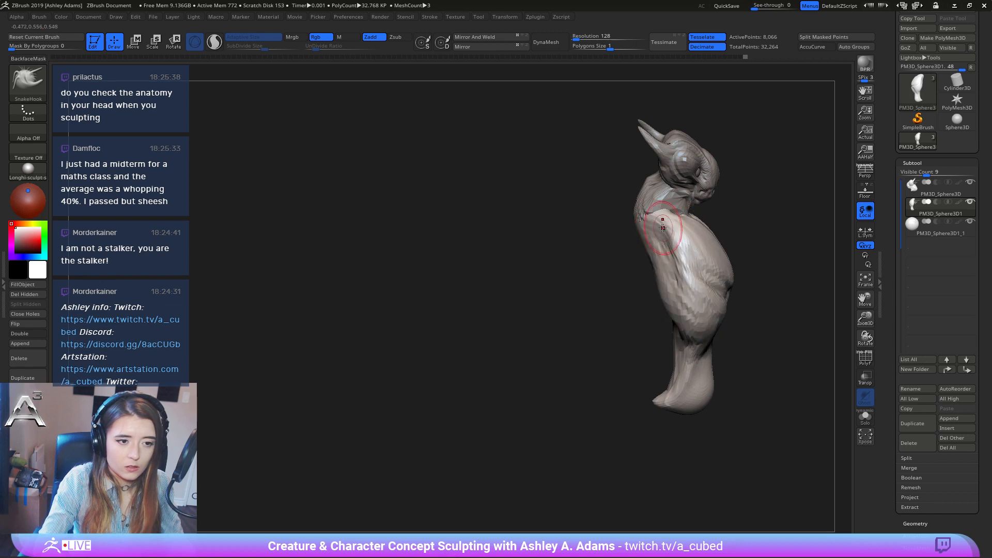
left_click_drag(663, 228, 685, 256)
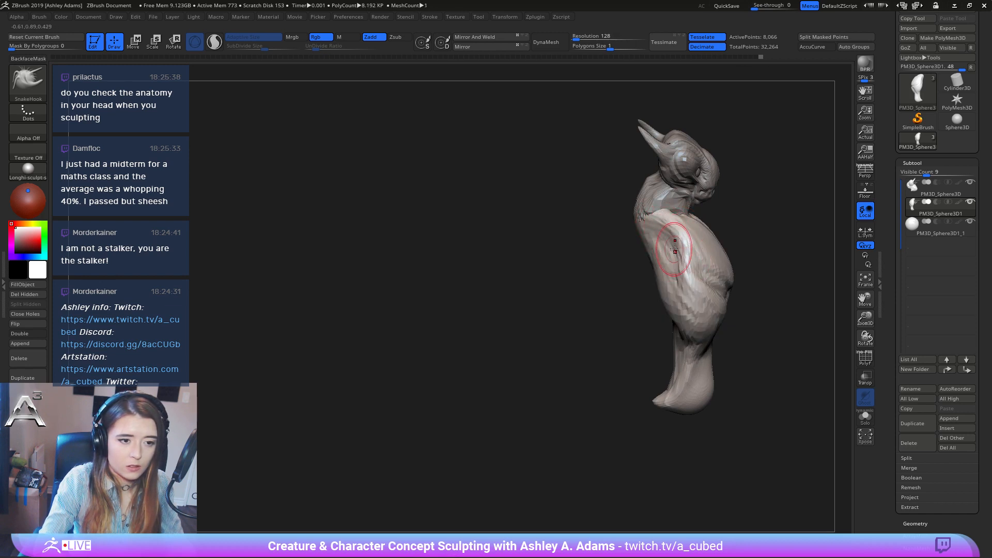
Refine the shoulder contour and the outer chest with SnakeHook from the front.
mouse_move(674, 250)
right_mouse_down()
mouse_move(643, 232)
mouse_move(649, 222)
right_mouse_up()
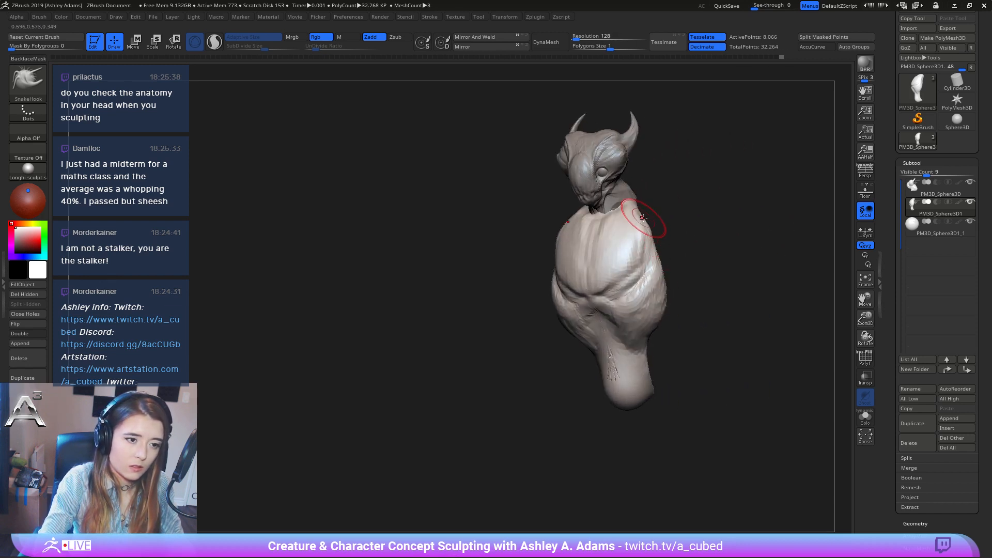
mouse_move(643, 218)
left_mouse_down()
mouse_move(634, 209)
mouse_move(647, 233)
left_mouse_up()
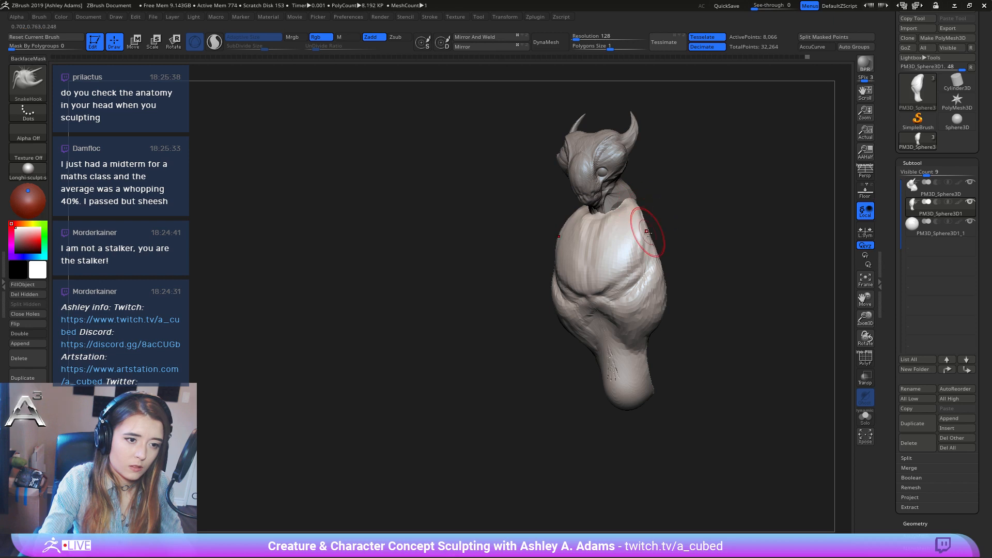
right_click_drag(647, 233, 601, 284)
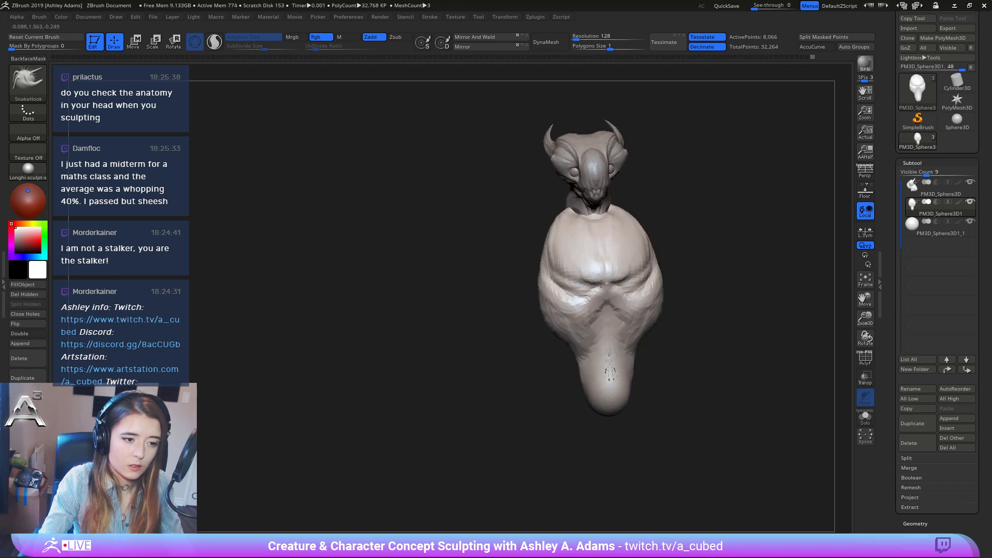
left_click_drag(601, 284, 557, 256)
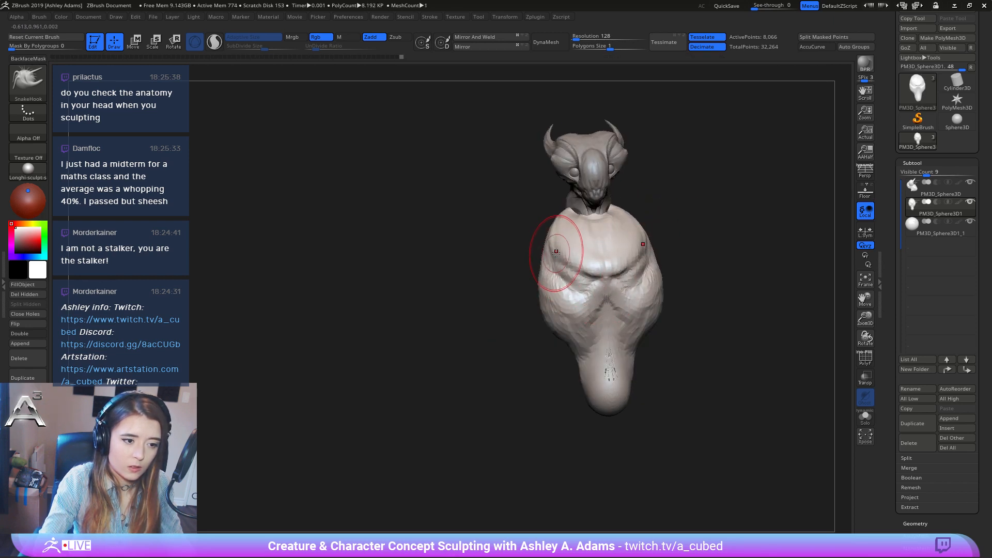
Examine the creature's overall proportions from the front, three-quarter and side views.
mouse_move(594, 340)
right_mouse_down("ctrl")
mouse_move(550, 326)
mouse_move(557, 276)
right_mouse_up("ctrl")
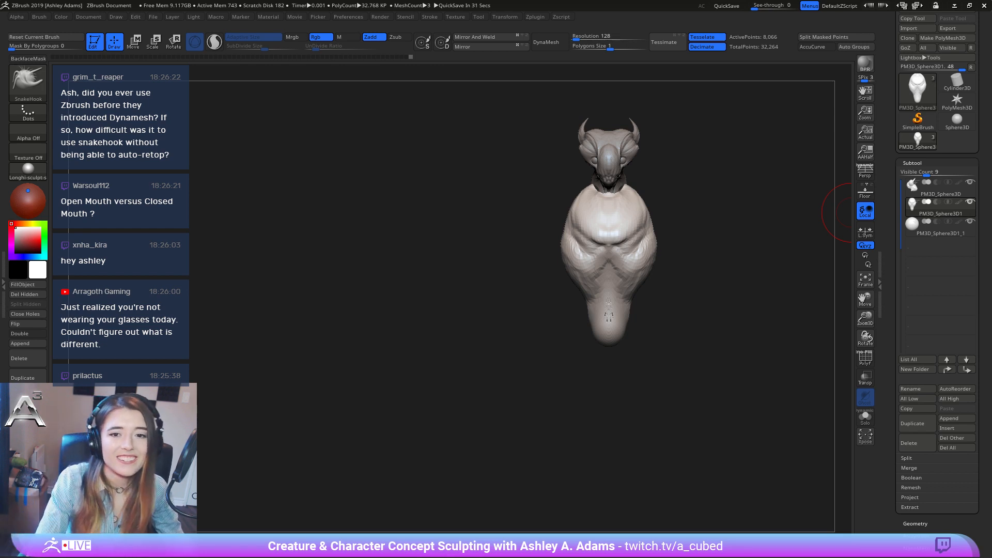
mouse_move(806, 217)
left_mouse_down()
mouse_move(625, 243)
mouse_move(628, 287)
mouse_move(604, 284)
mouse_move(603, 272)
left_mouse_up()
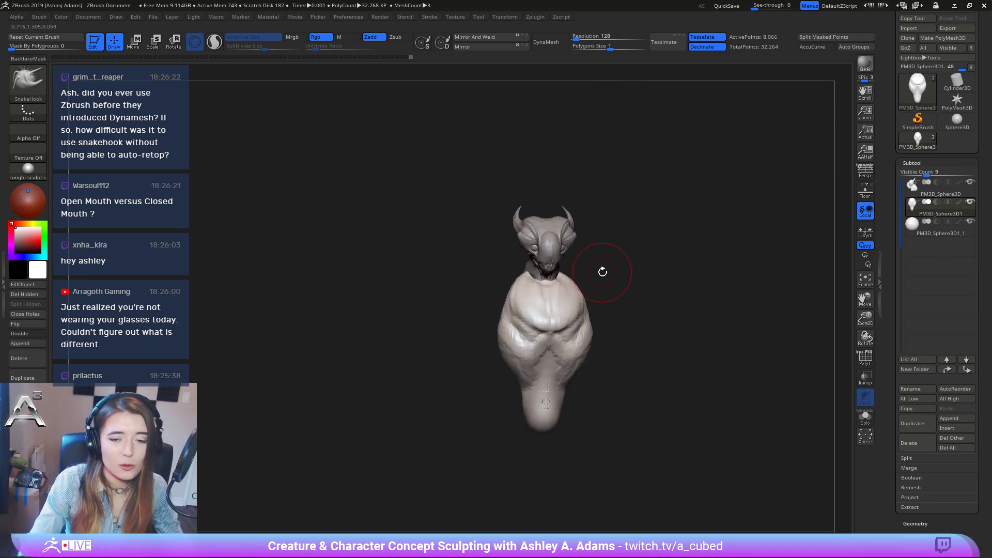
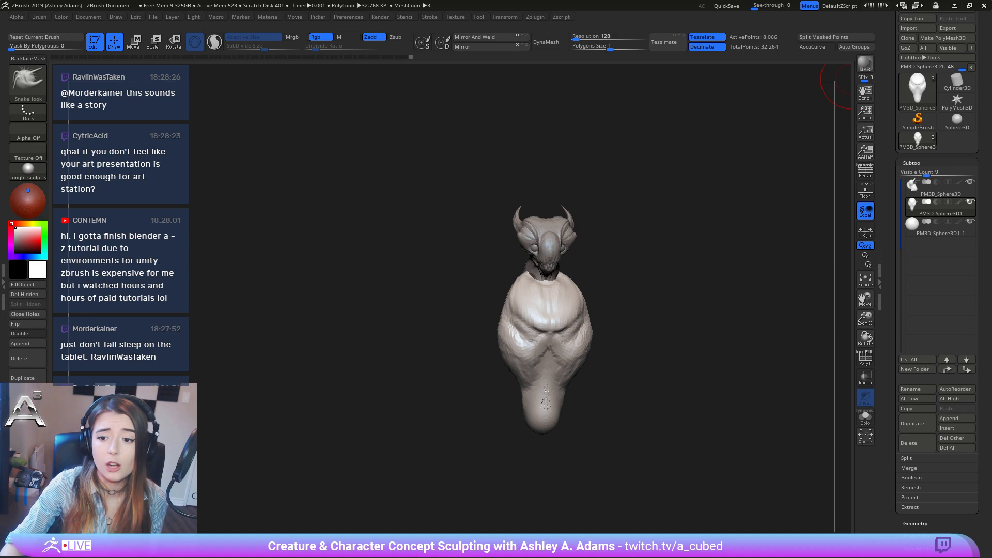
left_click_drag(849, 79, 597, 264)
right_click_drag(596, 264, 620, 278, "ctrl")
left_click_drag(706, 298, 669, 294, "alt")
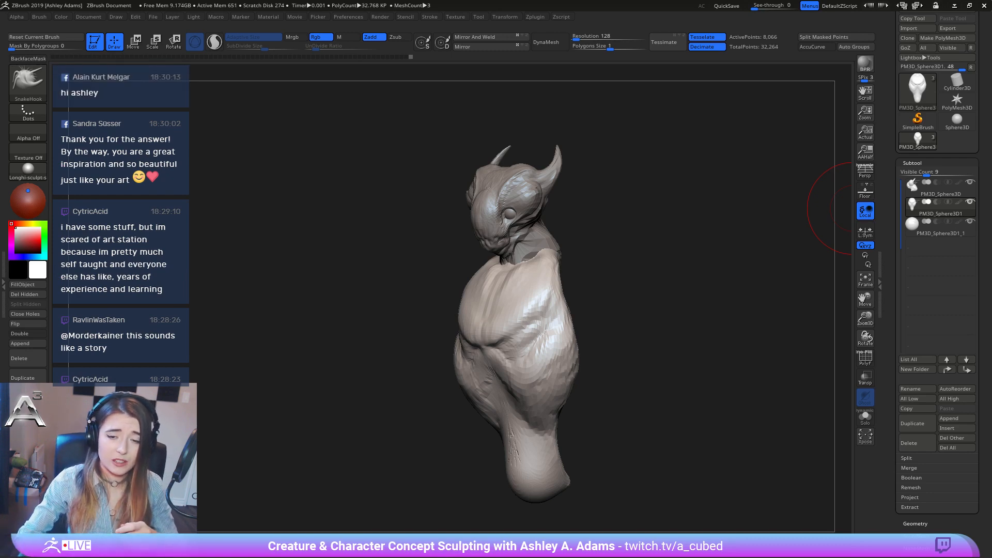
right_click_drag(853, 208, 600, 281)
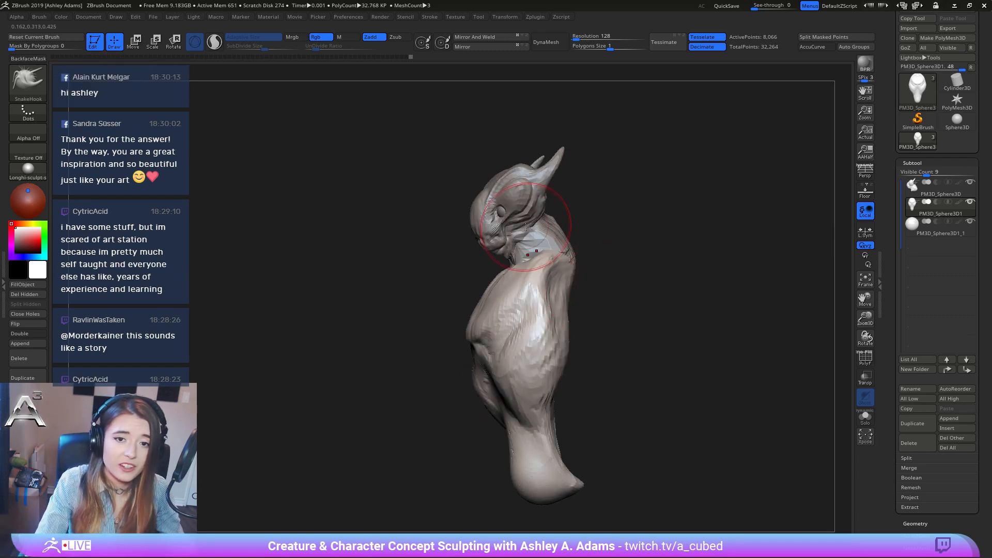
right_click_drag(535, 221, 594, 243)
right_click_drag(594, 243, 560, 331, "ctrl")
right_click_drag(596, 361, 642, 256, "ctrl")
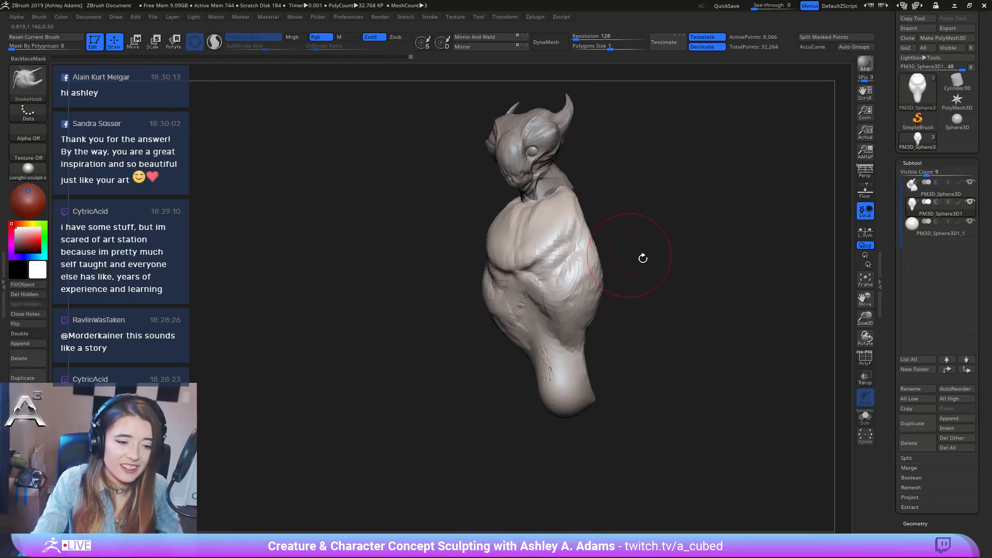
Append a ZSphere as a new subtool and select it.
left_click(950, 417)
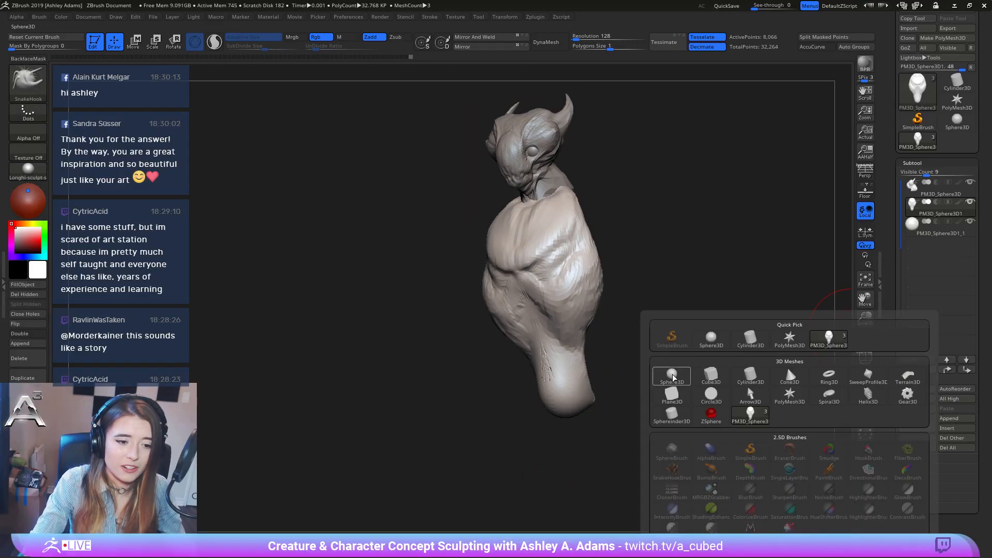
left_click(711, 413)
left_click(543, 159, "alt")
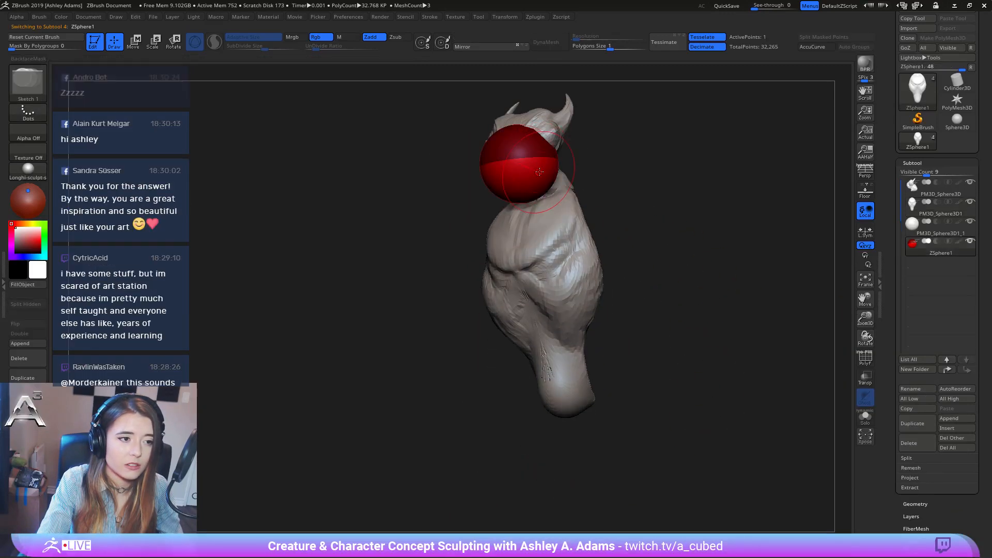
Scale the ZSphere down and position it beside the shoulder as the starting point of an arm.
right_click_drag(548, 160, 608, 165, "shift")
key("w")
left_click_drag(535, 158, 617, 201)
right_click_drag(617, 201, 543, 208, "shift")
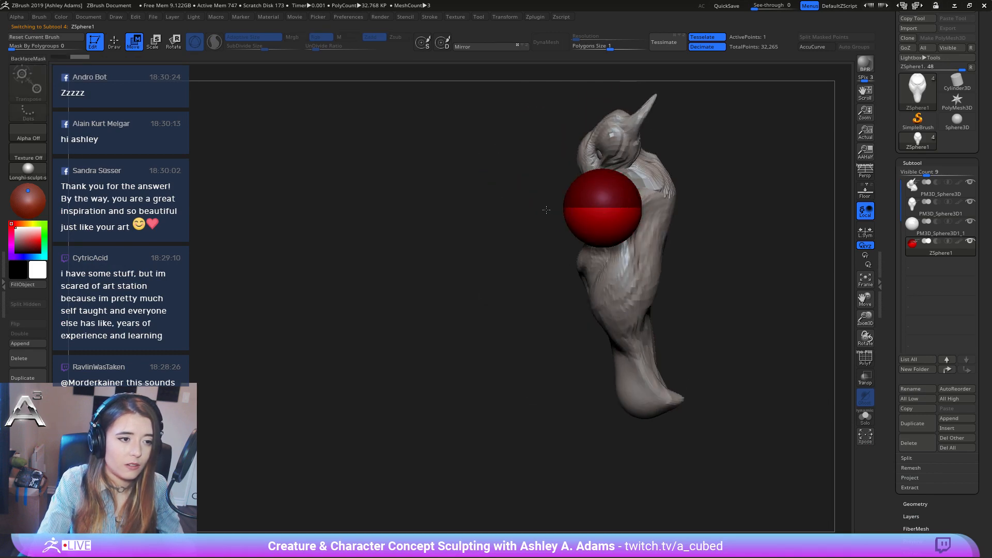
mouse_move(616, 206)
left_mouse_down()
mouse_move(652, 217)
mouse_move(662, 209)
mouse_move(610, 166)
mouse_move(455, 99)
mouse_move(527, 78)
left_mouse_up()
key("e")
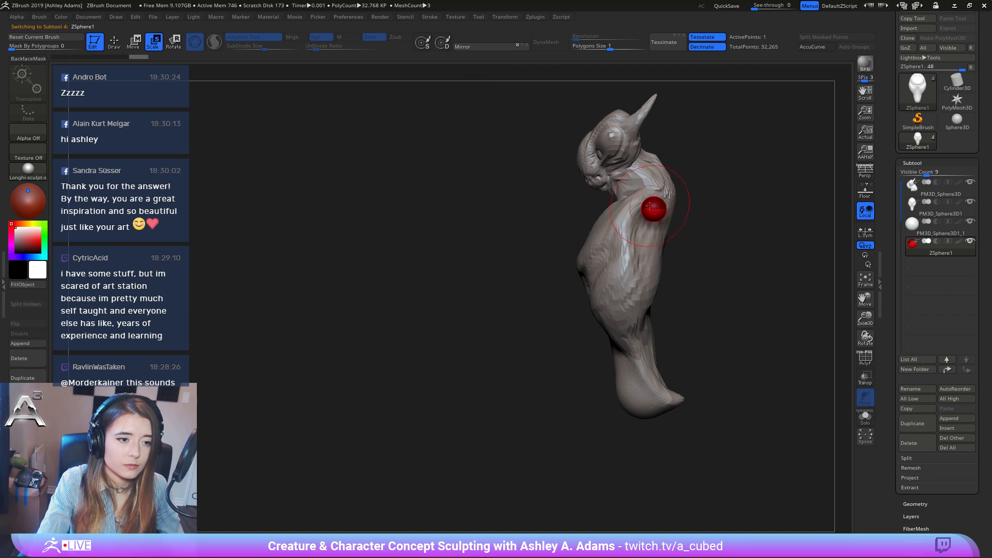
left_click_drag(666, 218, 670, 222)
right_click_drag(669, 222, 693, 206, "shift")
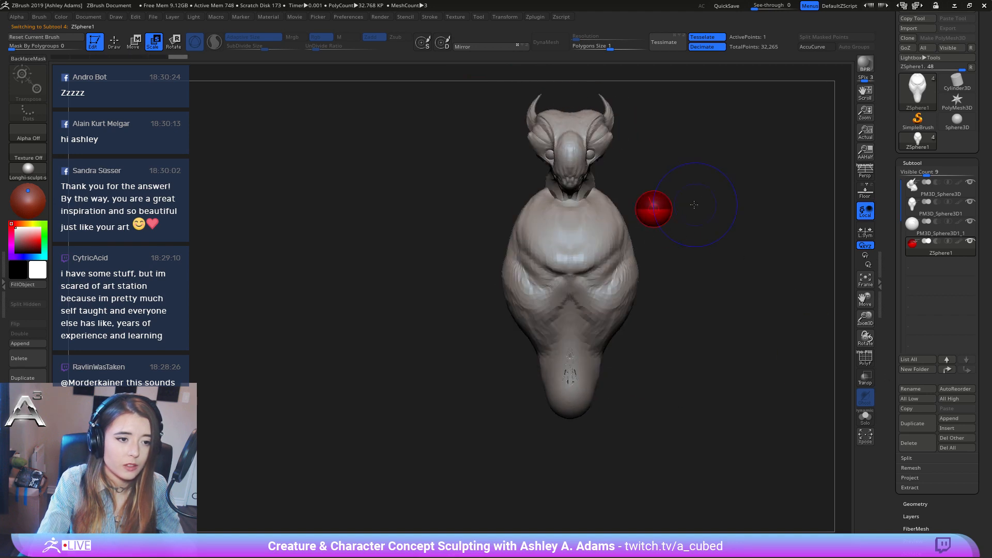
key("w")
mouse_move(662, 209)
left_mouse_down()
mouse_move(620, 210)
mouse_move(669, 199)
mouse_move(681, 208)
left_mouse_up()
Draw a child ZSphere from the shoulder sphere and extend it downward to form an arm chain.
key("q")
mouse_move(712, 249)
right_mouse_down()
mouse_move(643, 242)
mouse_move(633, 282)
right_mouse_up()
key("space")
mouse_move(607, 265)
left_mouse_down()
mouse_move(604, 339)
mouse_move(618, 387)
left_mouse_up()
Move the arm chain's end ZSpheres so the arm angles outward from the shoulder.
key("w")
right_click_drag(704, 283, 638, 290, "shift")
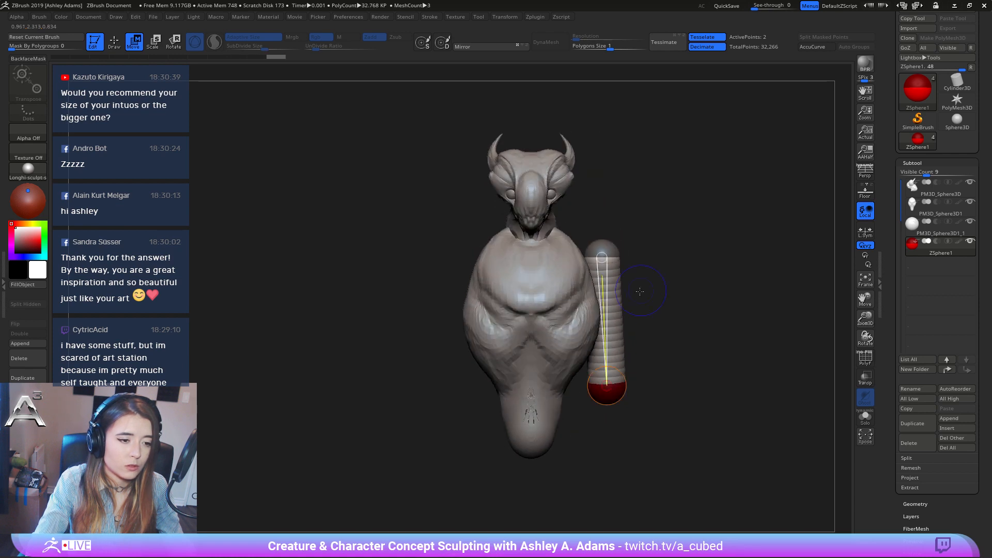
left_click_drag(608, 386, 636, 374)
left_click_drag(601, 250, 599, 260)
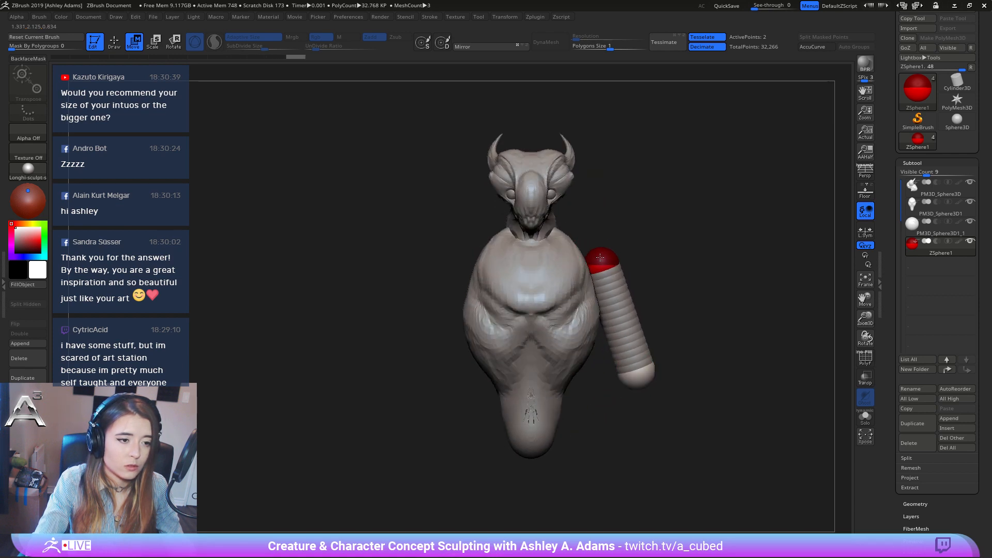
left_click_drag(633, 369, 634, 377)
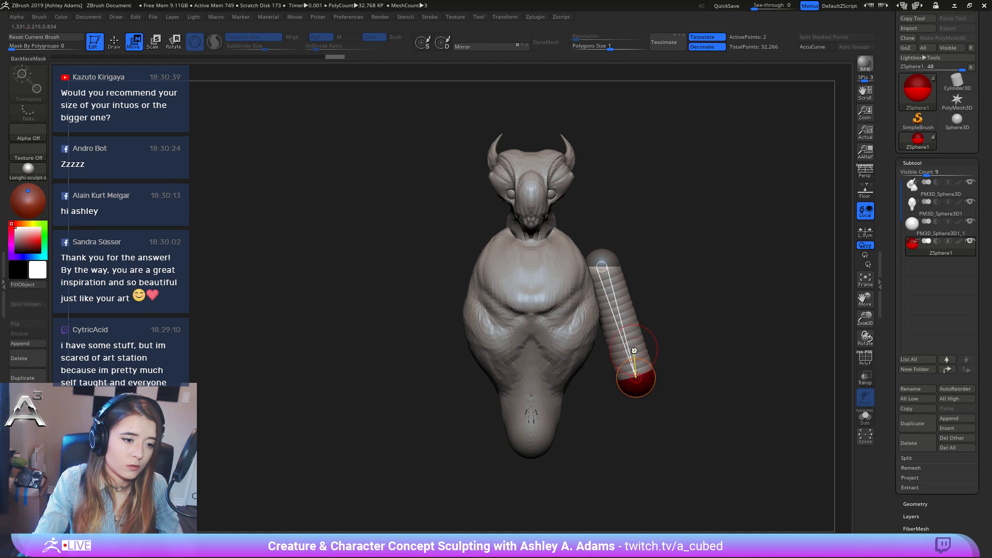
Insert a ZSphere near the lower end of the arm chain and scale it down to narrow the arm there.
key("q")
left_click(628, 350)
key("w")
key("e")
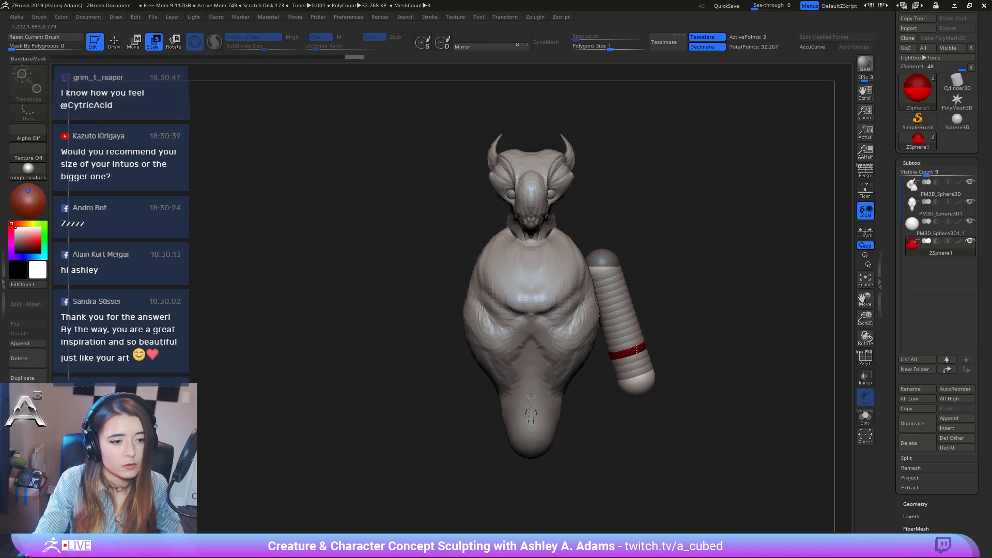
left_click_drag(629, 349, 633, 355)
key("w")
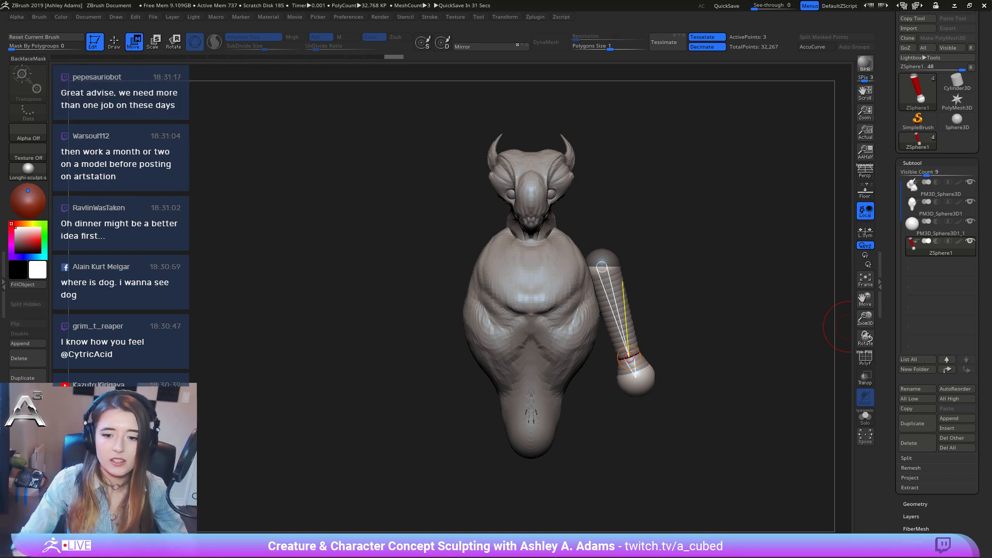
left_click_drag(848, 327, 504, 261)
left_click_drag(571, 258, 651, 243)
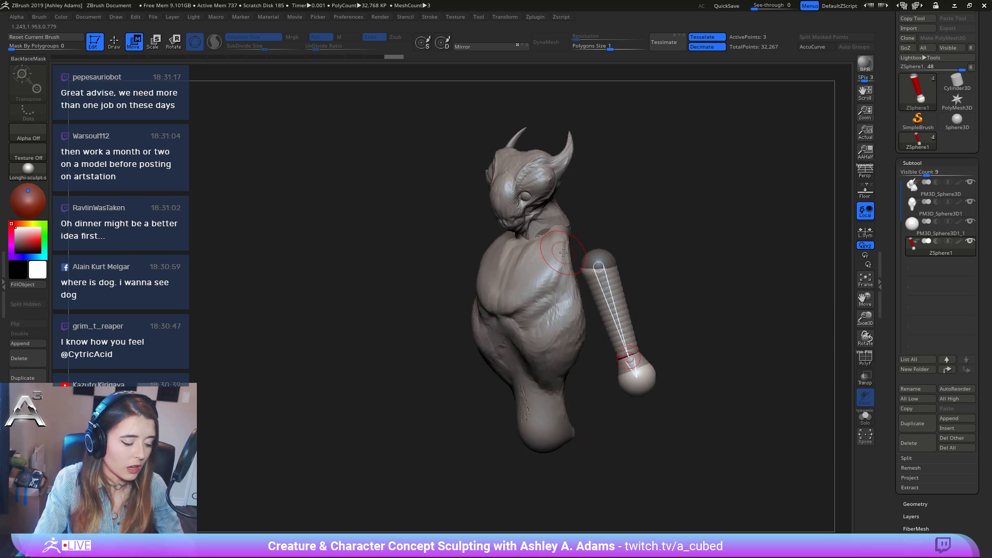
Make the torso the active subtool and enlarge the SnakeHook brush for drawing on it.
left_click(940, 227)
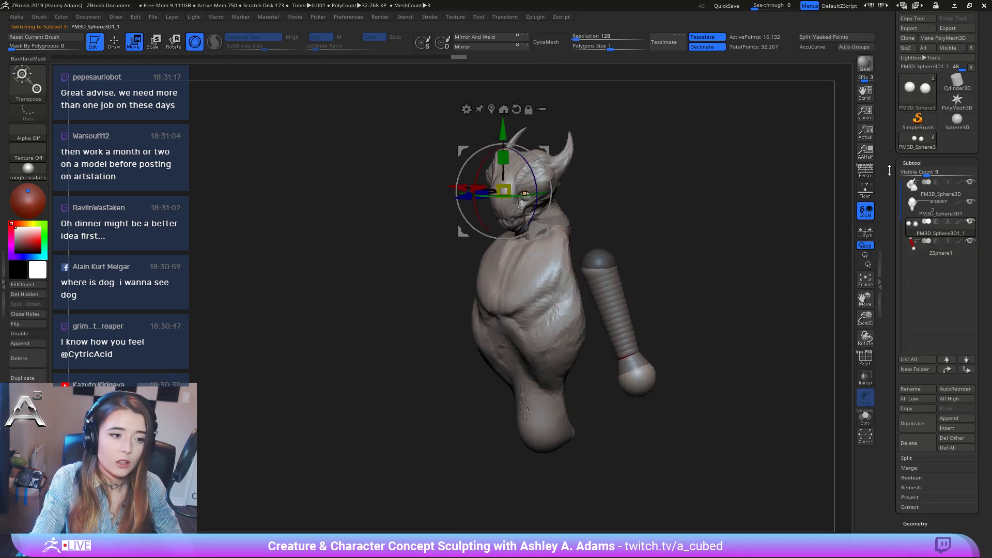
left_click(915, 212)
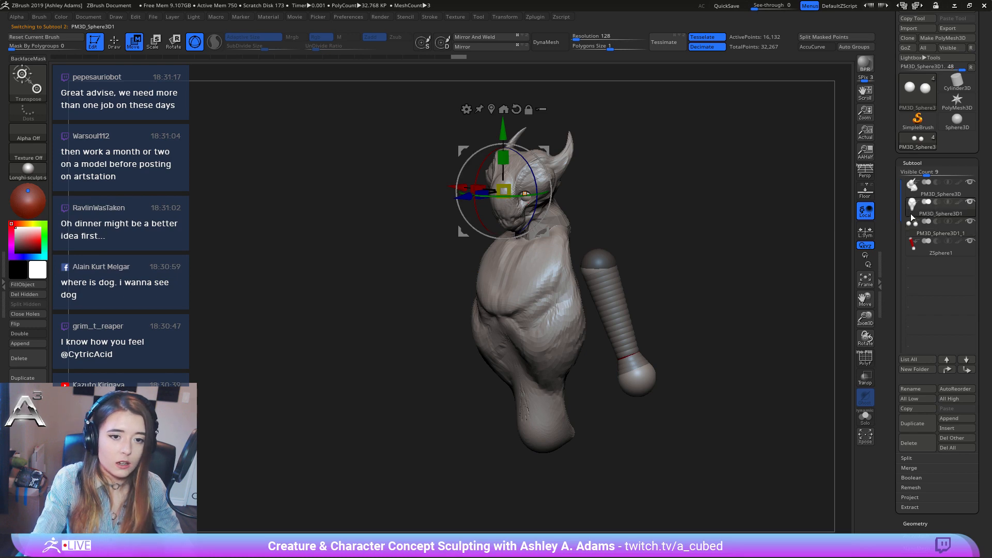
key("q")
right_click_drag(535, 283, 528, 280)
key("space")
mouse_move(529, 276)
left_mouse_down()
mouse_move(559, 275)
mouse_move(516, 259)
mouse_move(553, 290)
left_mouse_up()
key("space")
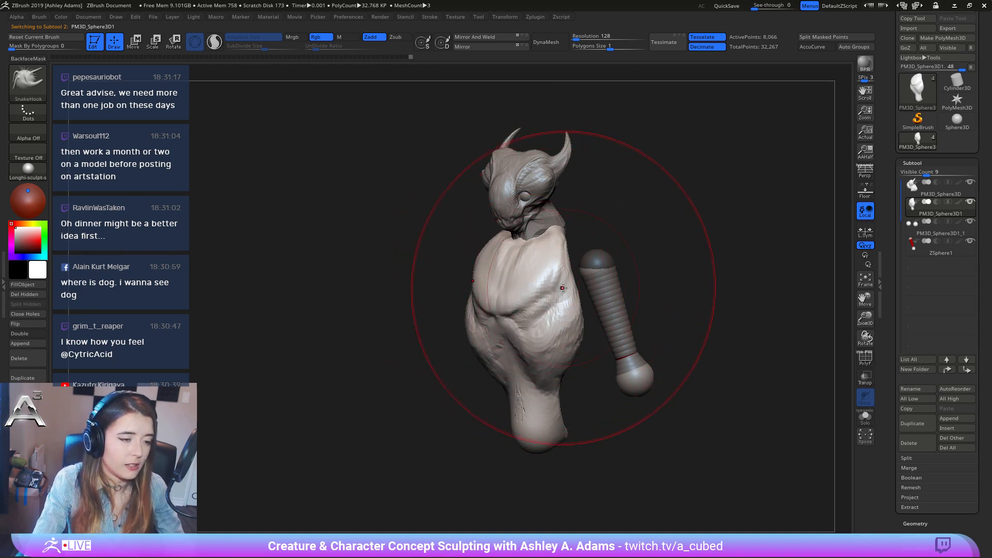
Turn off Dynamic brush sizing and set the SnakeHook draw size to 1000.
key("space")
left_click_drag(532, 284, 533, 286)
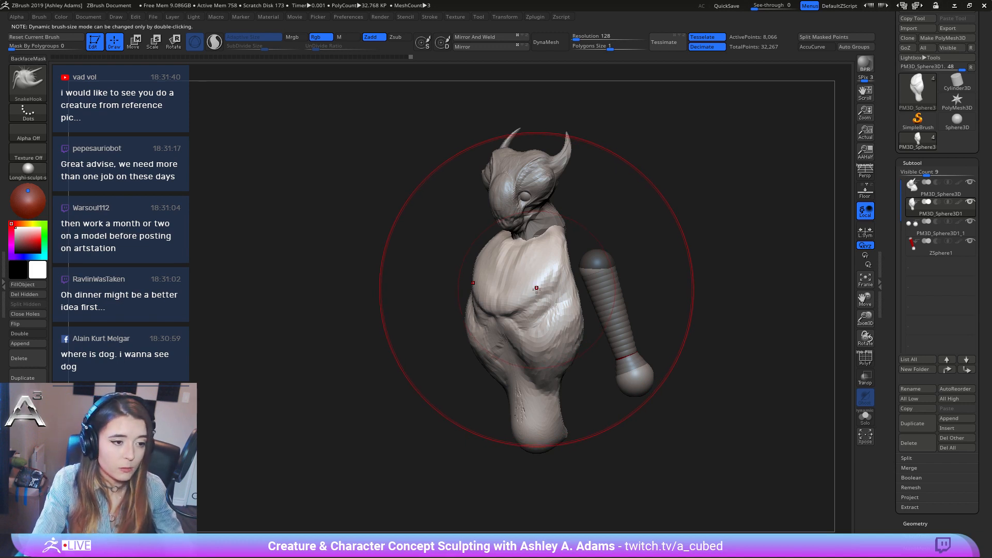
key("space")
key("space")
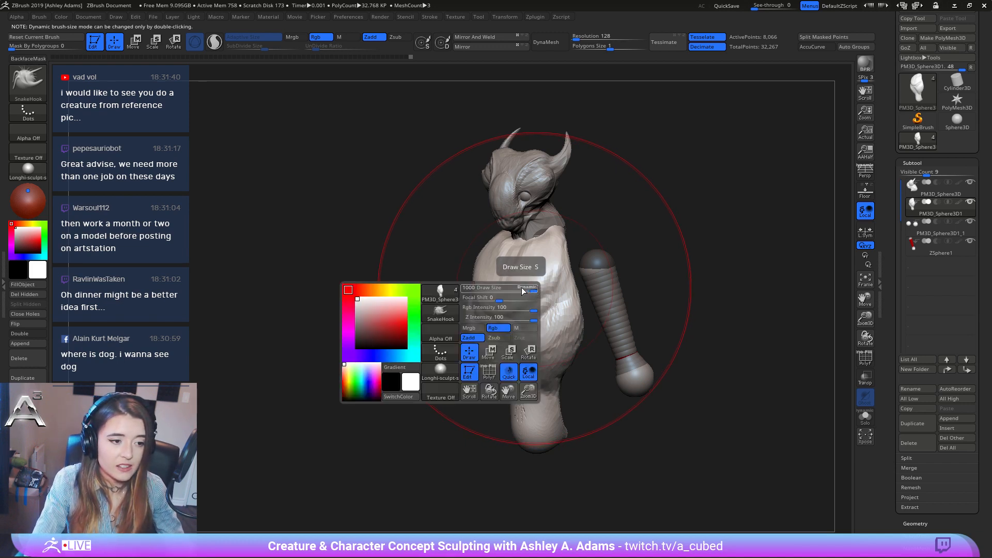
double_click(522, 290)
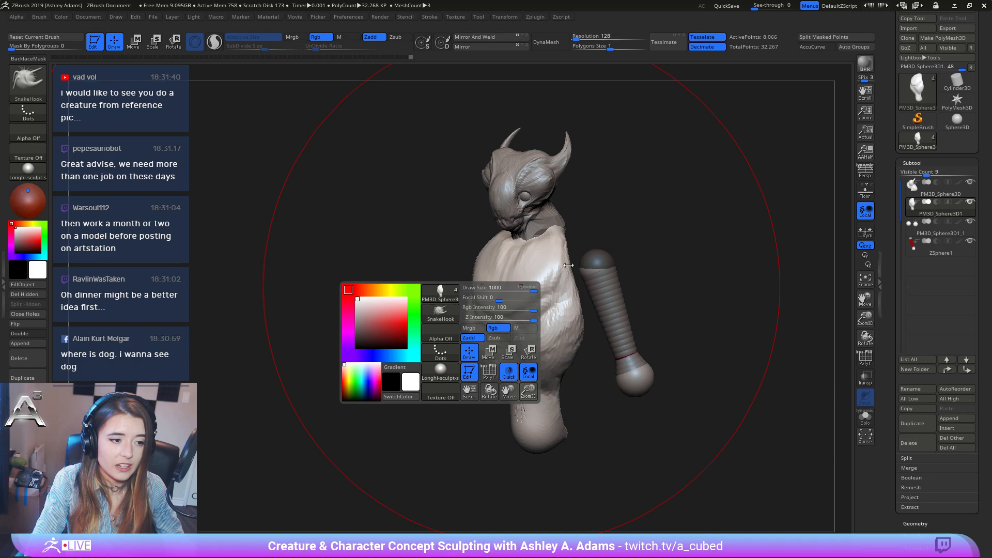
key("space")
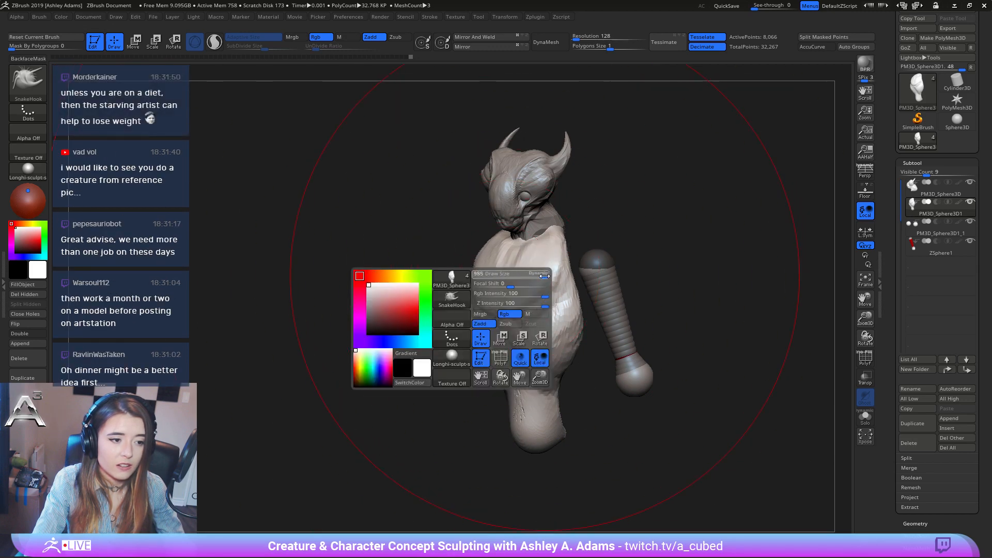
left_click_drag(526, 278, 547, 278)
key("space")
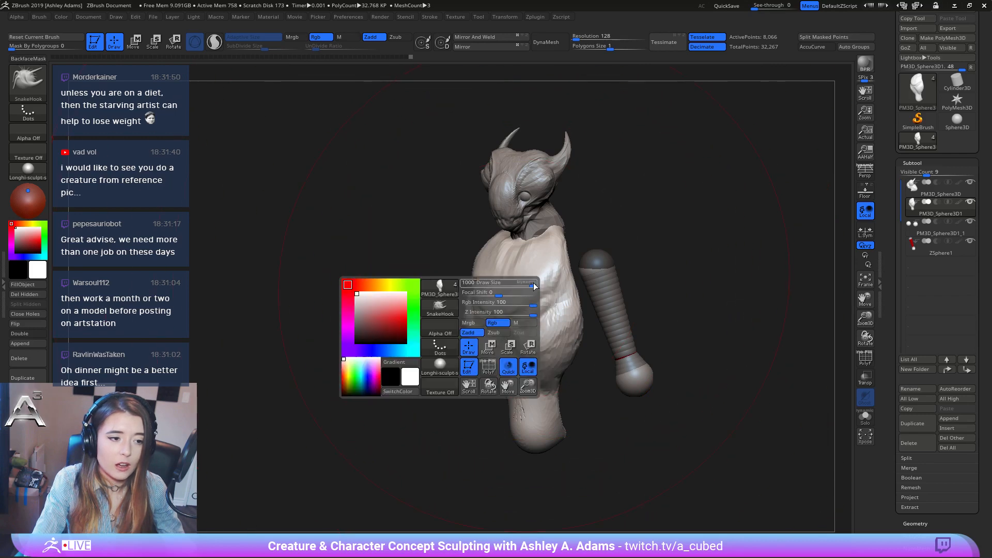
key("space")
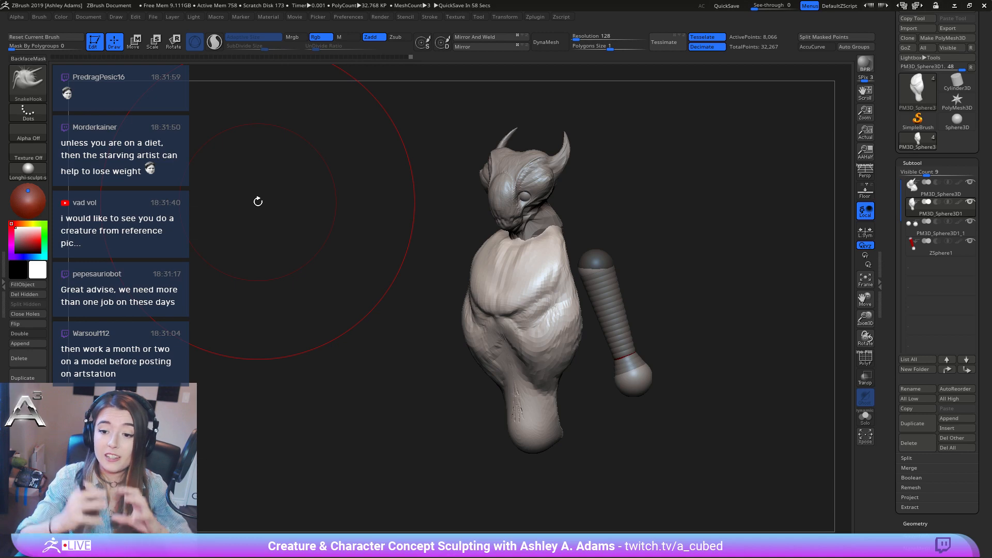
Turn Dynamic brush sizing back on and reduce the SnakeHook draw size.
key("space")
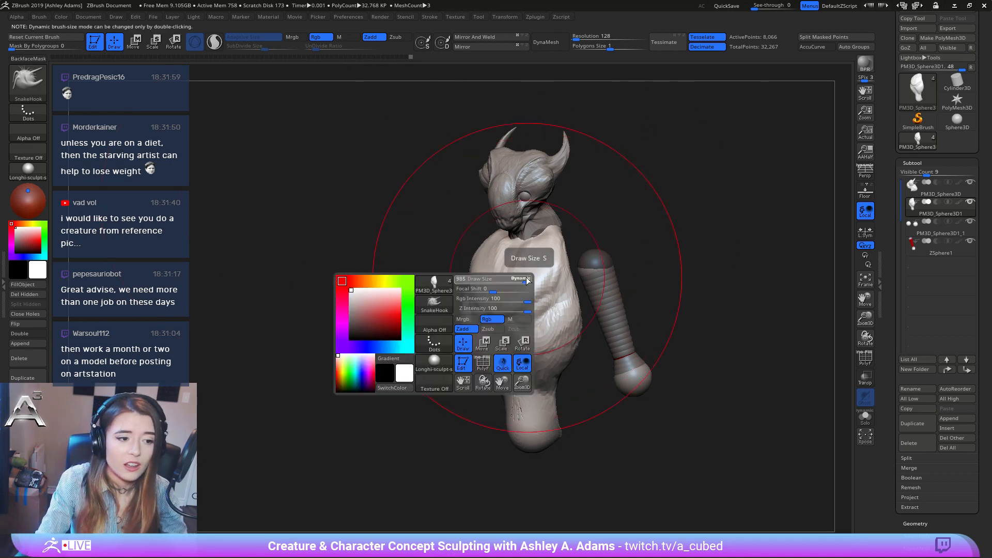
left_click_drag(532, 288, 520, 289)
right_click_drag(574, 285, 536, 284)
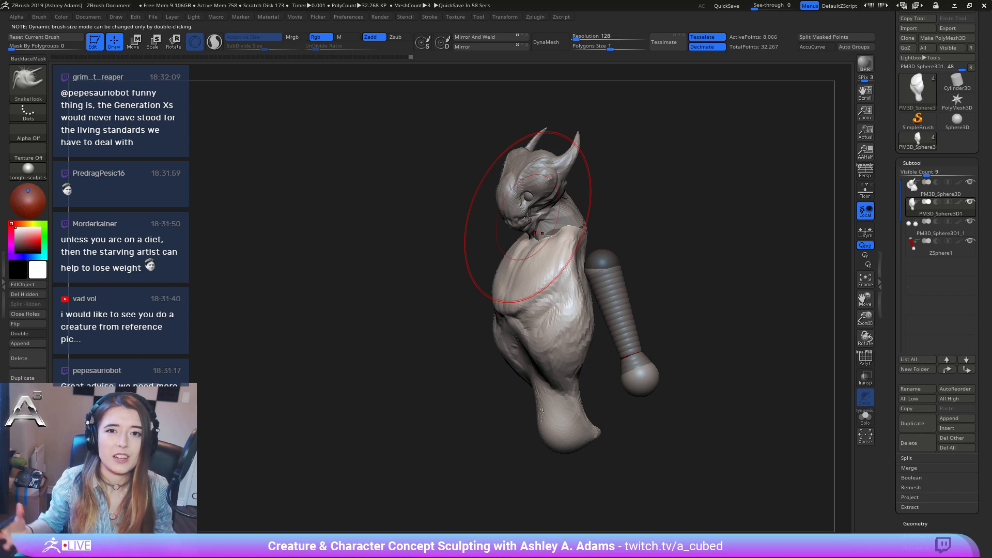
mouse_move(527, 217)
right_mouse_down()
mouse_move(517, 242)
mouse_move(546, 213)
right_mouse_up()
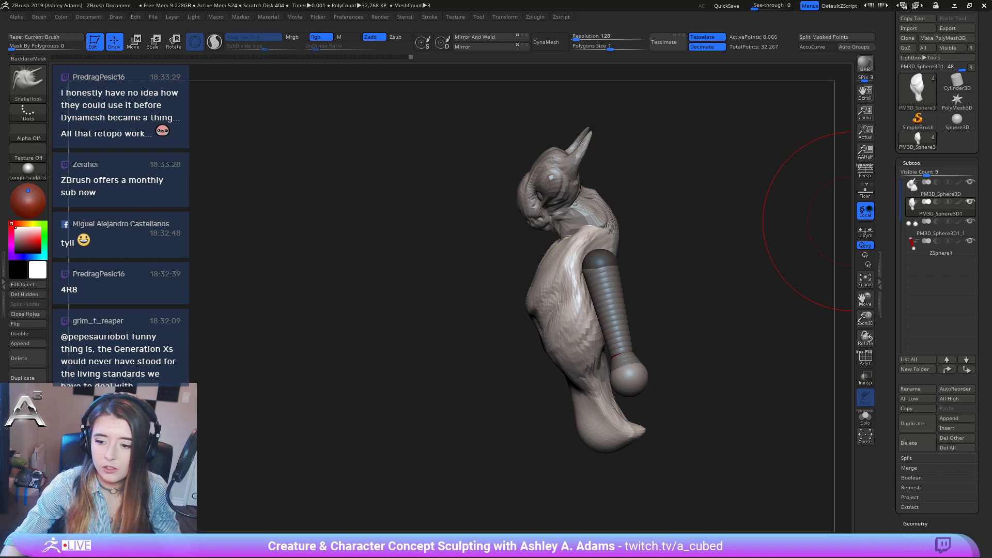
Switch to Windows Photo Viewer to view the ZBrush 2019 promotional image and close it.
key("alt+Tab")
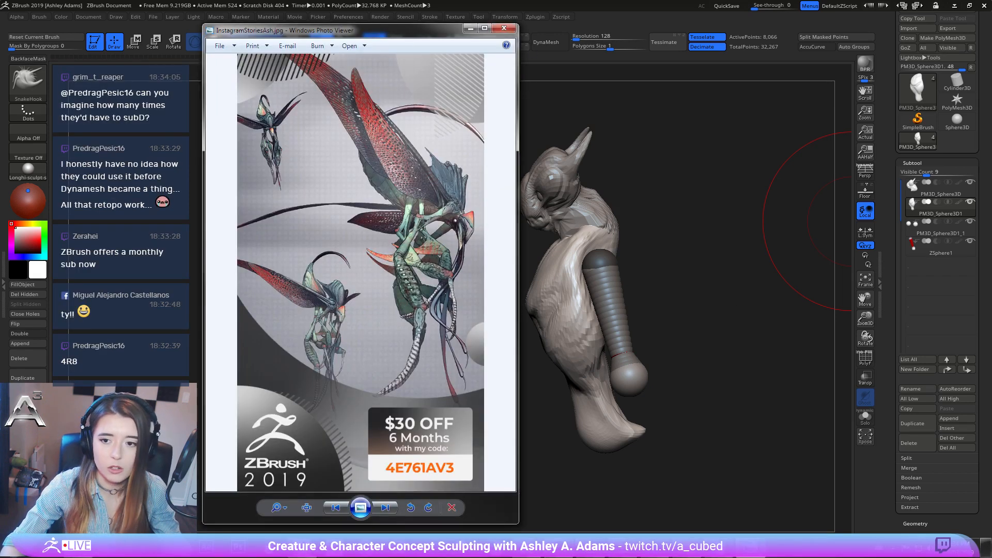
left_click(504, 28)
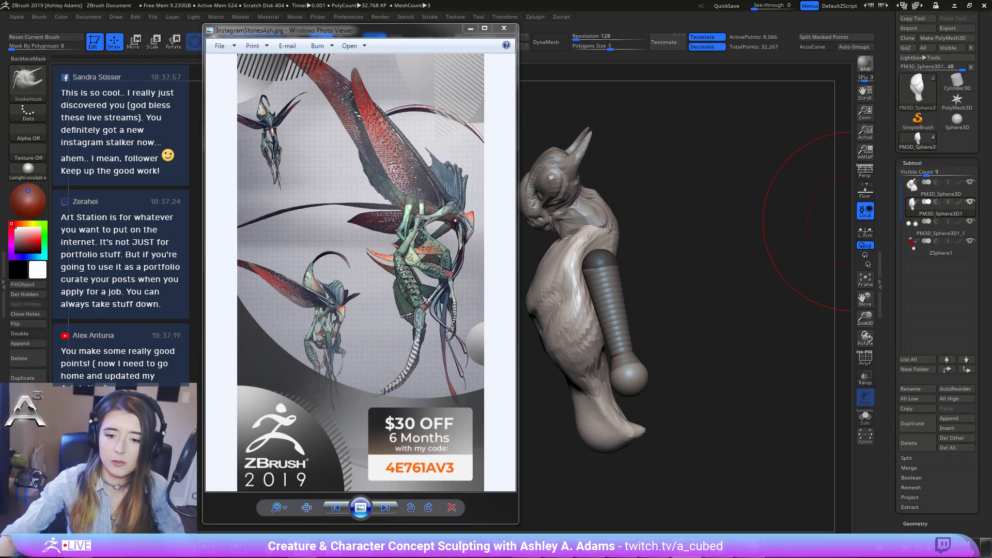
left_click(504, 28)
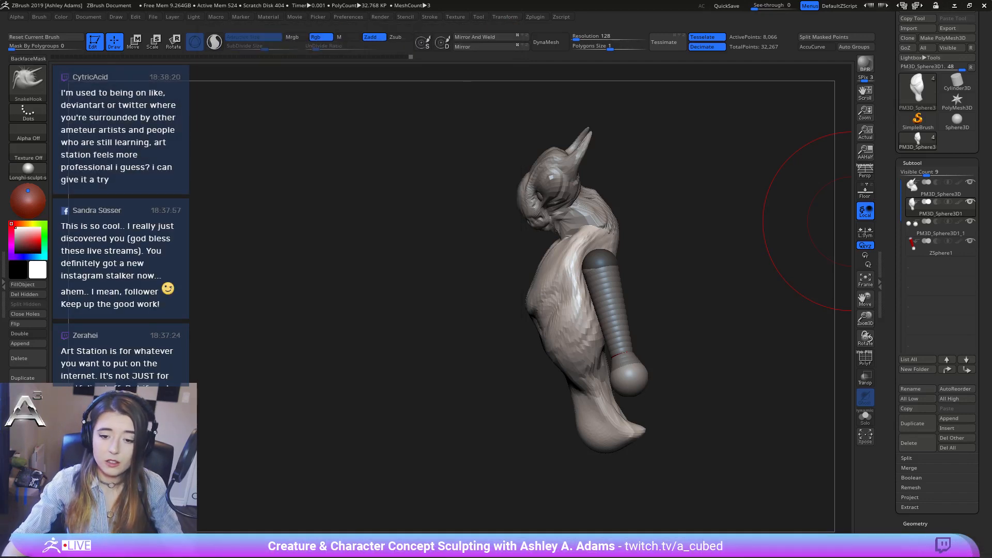
Reselect the ZSphere arm subtool and undo the removal of a ZSphere from its chain.
mouse_move(853, 221)
left_mouse_down()
mouse_move(631, 221)
mouse_move(623, 96)
left_mouse_up()
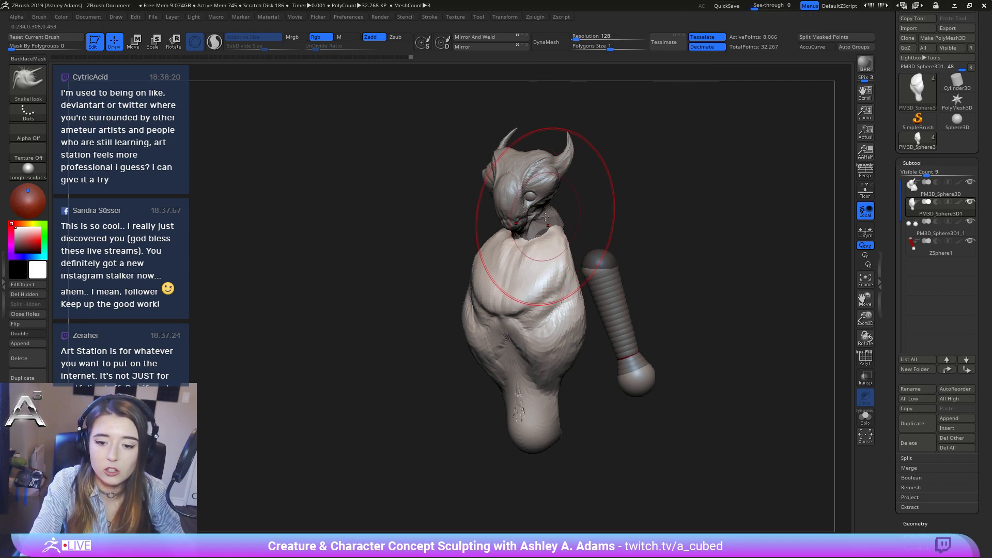
left_click(609, 264, "alt")
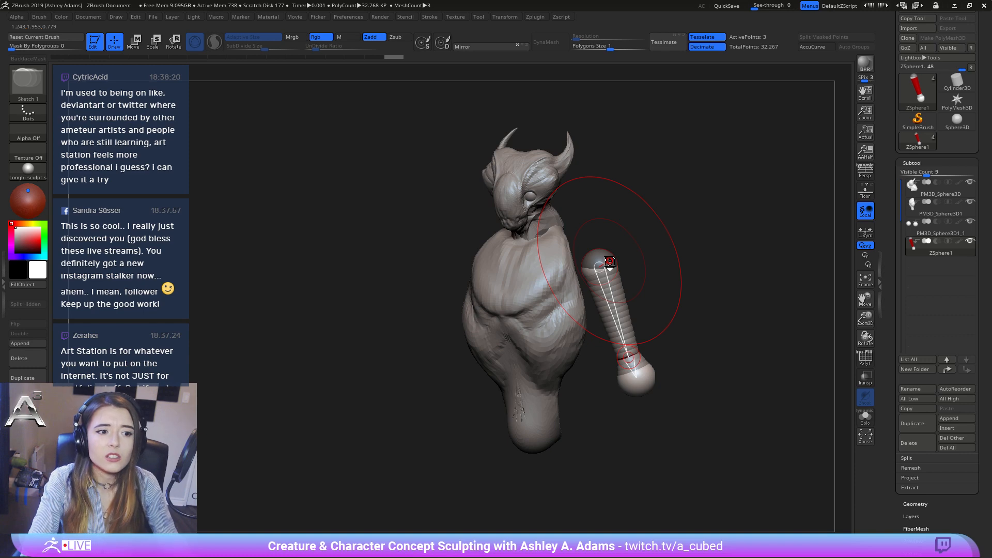
left_click_drag(594, 226, 530, 207)
left_click(574, 340, "alt")
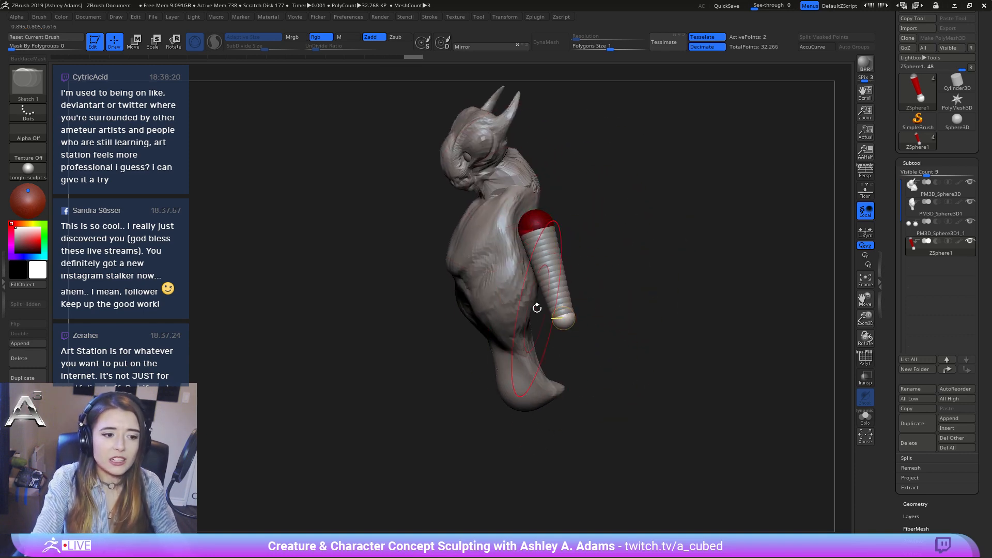
key("ctrl+z")
Add a ZSphere at the arm's lower end and move it down and forward to form a bent forearm.
mouse_move(600, 340)
left_mouse_down("alt")
mouse_move(607, 290)
mouse_move(576, 292)
mouse_move(578, 313)
left_mouse_up("alt")
key("space")
key("space")
right_click_drag(577, 313, 596, 310, "shift")
key("w")
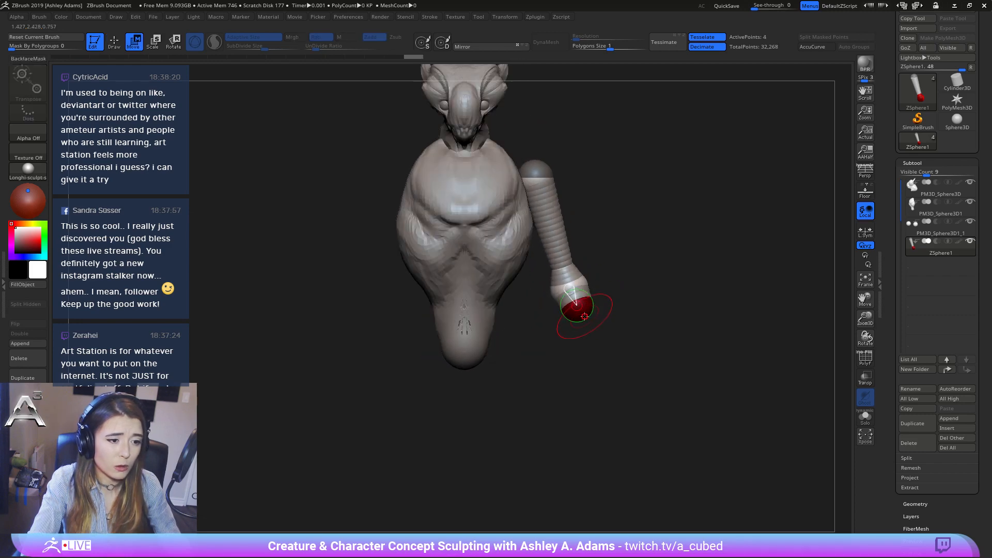
left_click_drag(584, 316, 558, 363)
right_click_drag(589, 305, 545, 318)
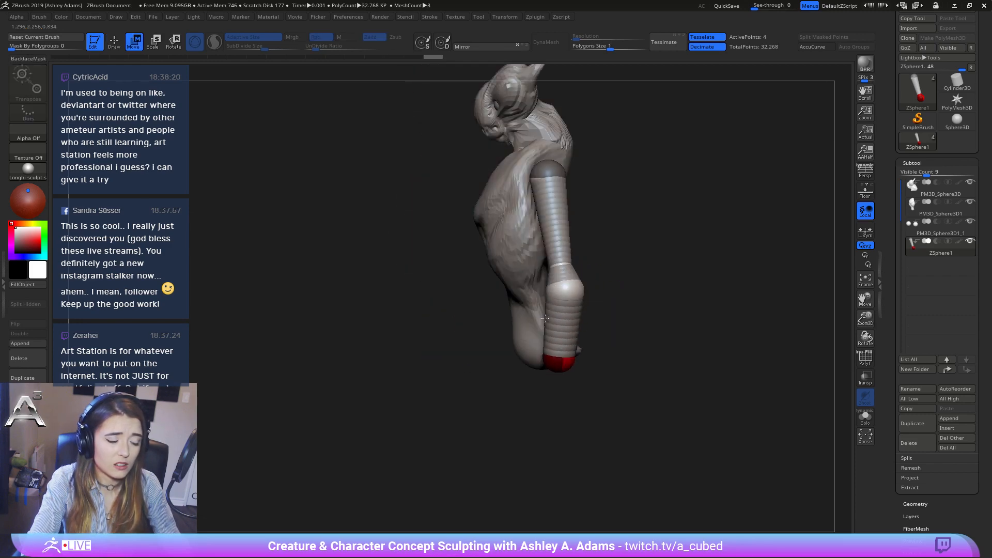
mouse_move(552, 360)
left_mouse_down()
mouse_move(509, 397)
mouse_move(506, 433)
left_mouse_up()
right_click_drag(522, 413, 616, 294)
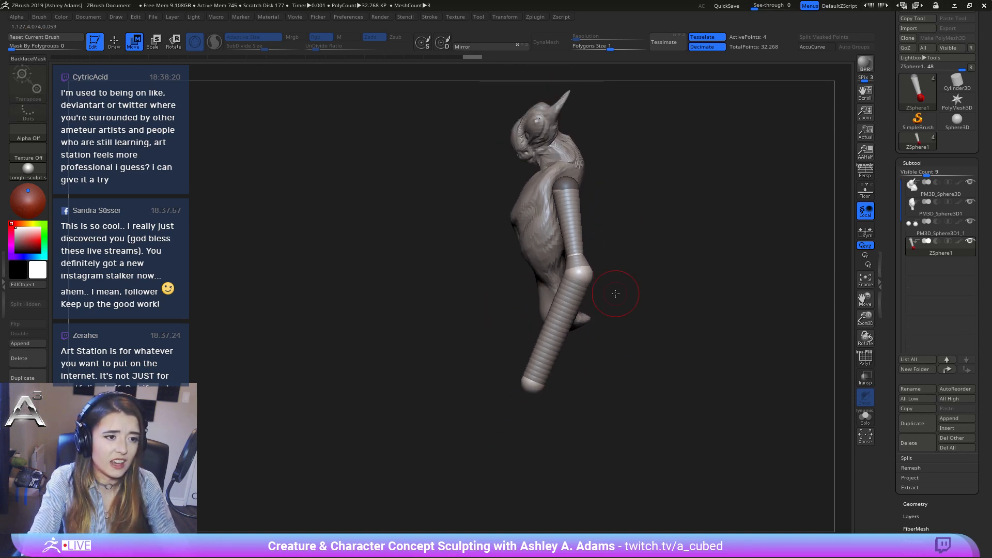
Draw a ZSphere from the shoulder sphere and move it inward to the base of the neck.
right_click_drag(511, 193, 625, 328)
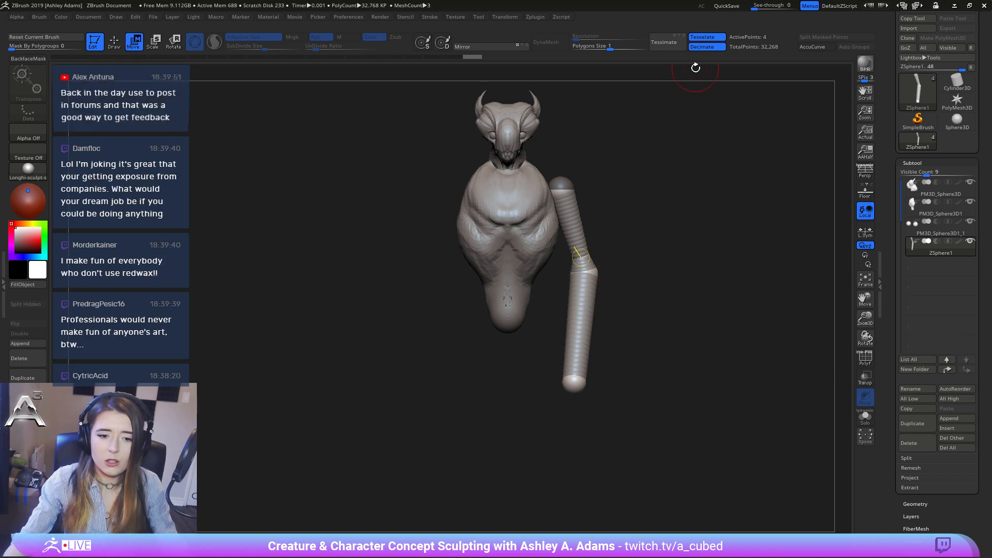
left_click_drag(727, 188, 652, 351)
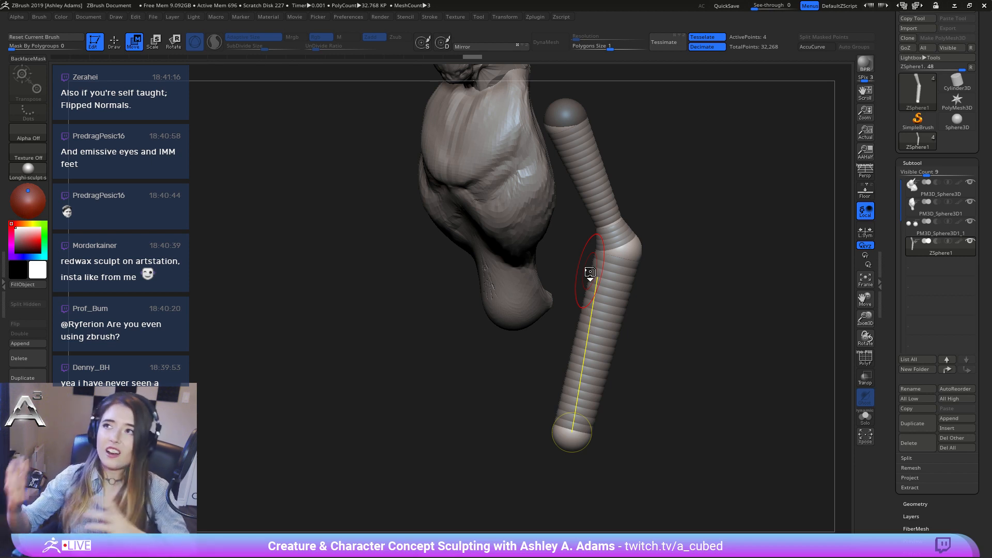
right_click_drag(590, 272, 601, 226)
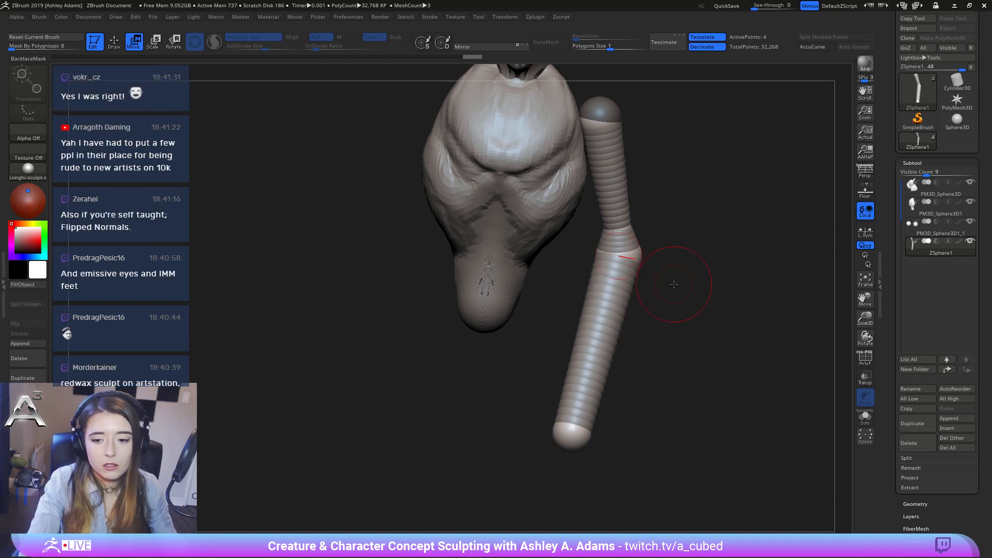
mouse_move(653, 230)
right_mouse_down()
mouse_move(610, 269)
mouse_move(664, 310)
mouse_move(648, 285)
mouse_move(687, 244)
mouse_move(483, 188)
mouse_move(611, 242)
mouse_move(598, 243)
mouse_move(591, 261)
mouse_move(579, 252)
mouse_move(610, 238)
mouse_move(579, 225)
mouse_move(584, 242)
mouse_move(658, 212)
mouse_move(618, 271)
mouse_move(652, 248)
mouse_move(610, 233)
right_mouse_up()
key("q")
left_click(578, 252)
key("w")
key("space")
Insert a ZSphere in the link between neck and shoulder and adjust the shoulder spheres to fit against the torso.
key("q")
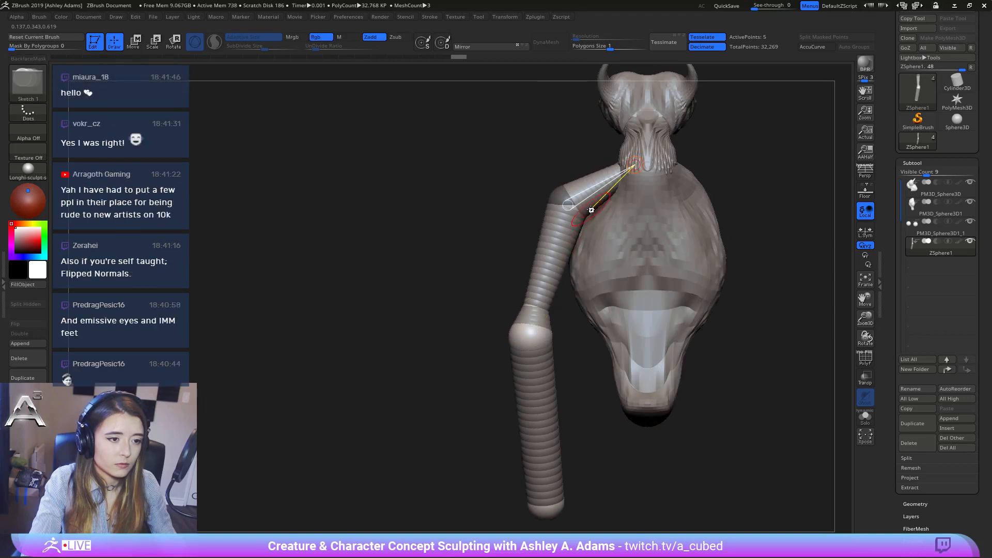
key("w")
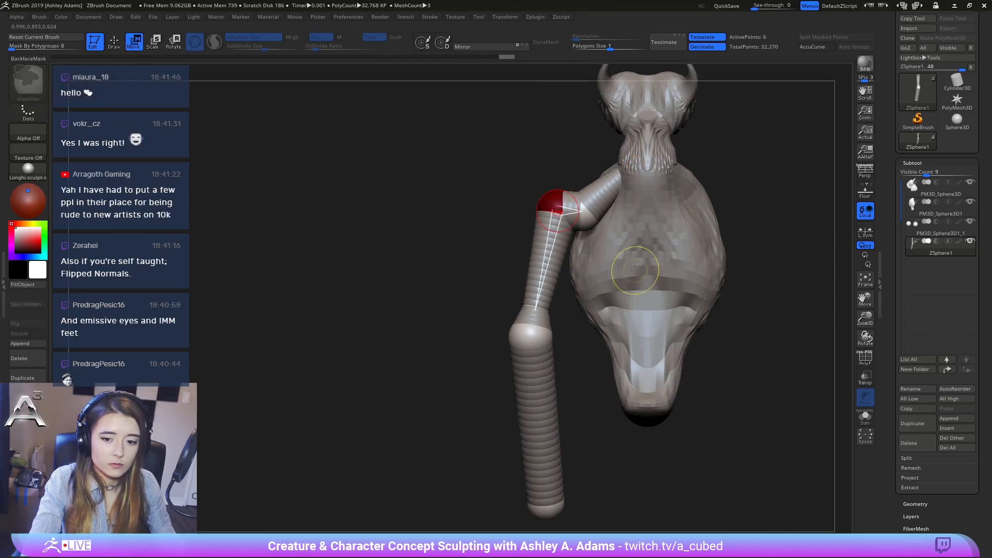
key("e")
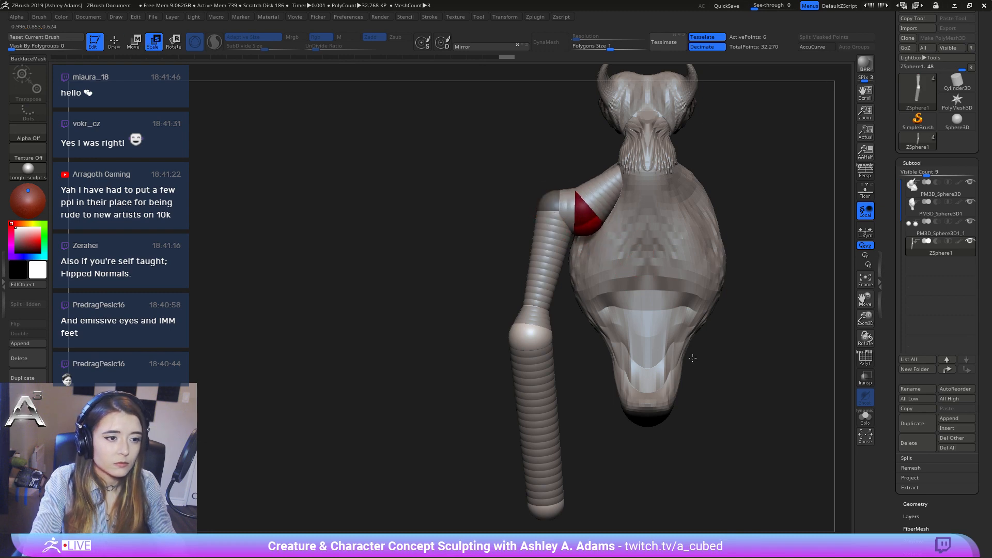
right_click_drag(698, 329, 716, 243)
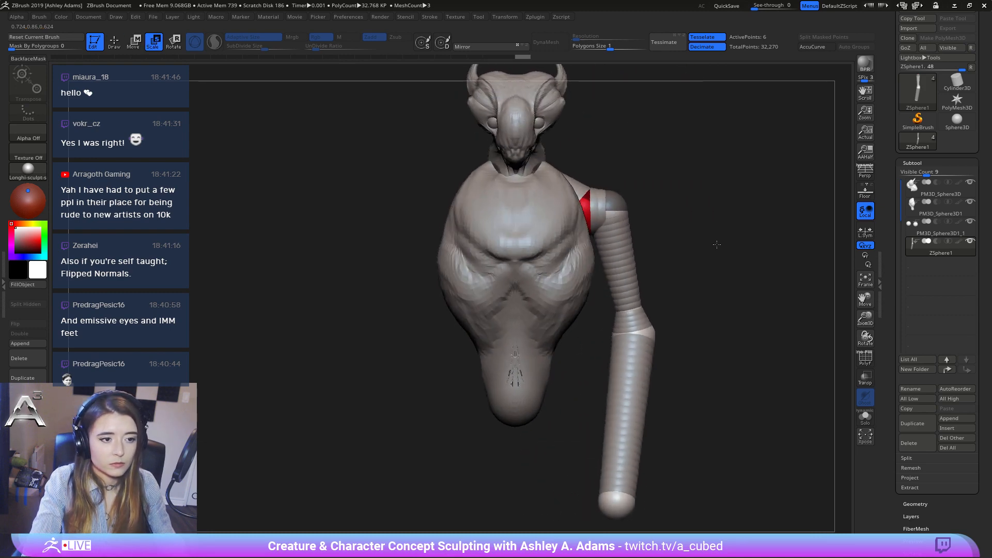
key("w")
left_click_drag(620, 221, 584, 199)
right_click_drag(584, 199, 618, 166, "ctrl")
Insert a ZSphere near the end of the forearm and reposition it to form the wrist.
right_click_drag(745, 217, 575, 232)
mouse_move(575, 232)
left_mouse_down()
mouse_move(564, 212)
mouse_move(575, 239)
left_mouse_up()
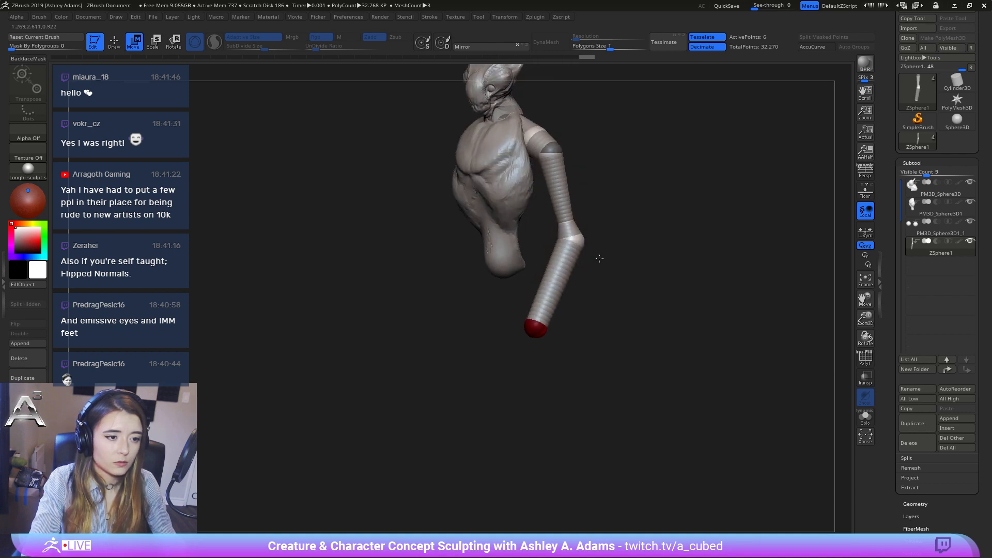
key("q")
left_click(534, 313)
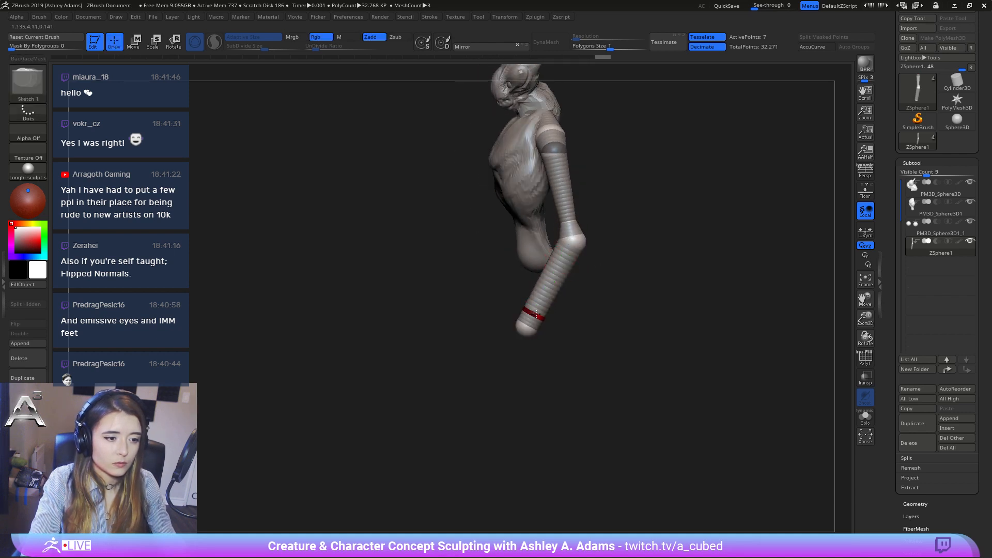
key("w")
mouse_move(533, 313)
left_mouse_down()
mouse_move(507, 291)
mouse_move(531, 315)
mouse_move(526, 335)
mouse_move(584, 310)
mouse_move(600, 289)
mouse_move(595, 274)
mouse_move(621, 268)
left_mouse_up()
key("e")
key("w")
key("space")
key("q")
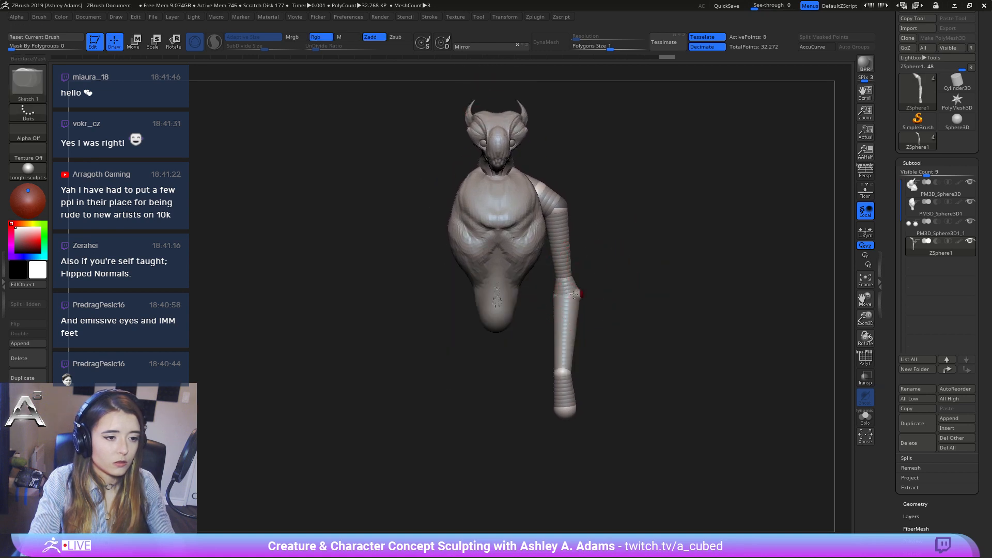
left_click_drag(580, 294, 570, 295)
key("ctrl+z")
key("w")
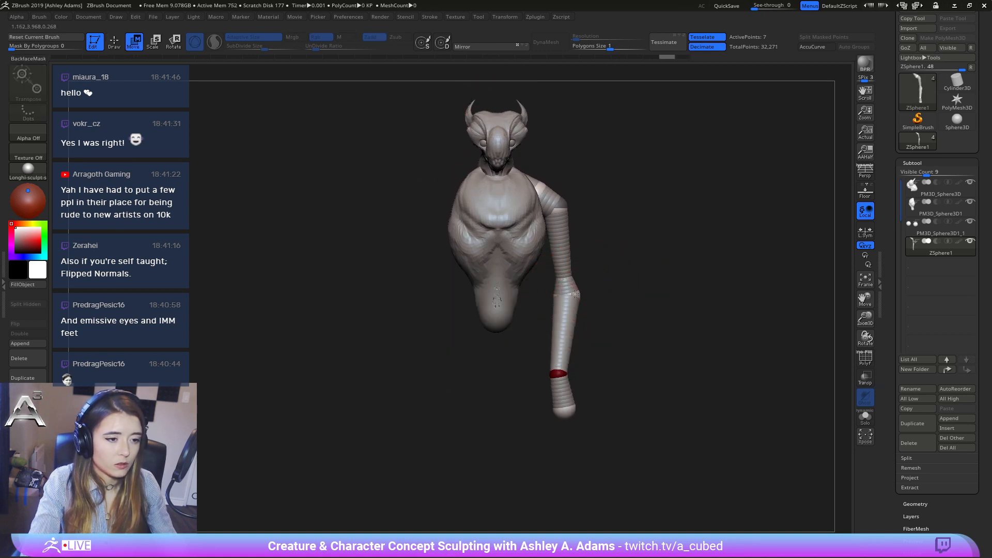
Move the elbow ZSphere slightly inward and review the arm from the side and back.
mouse_move(574, 295)
left_mouse_down()
mouse_move(552, 296)
mouse_move(560, 296)
left_mouse_up()
left_click_drag(620, 290, 572, 258)
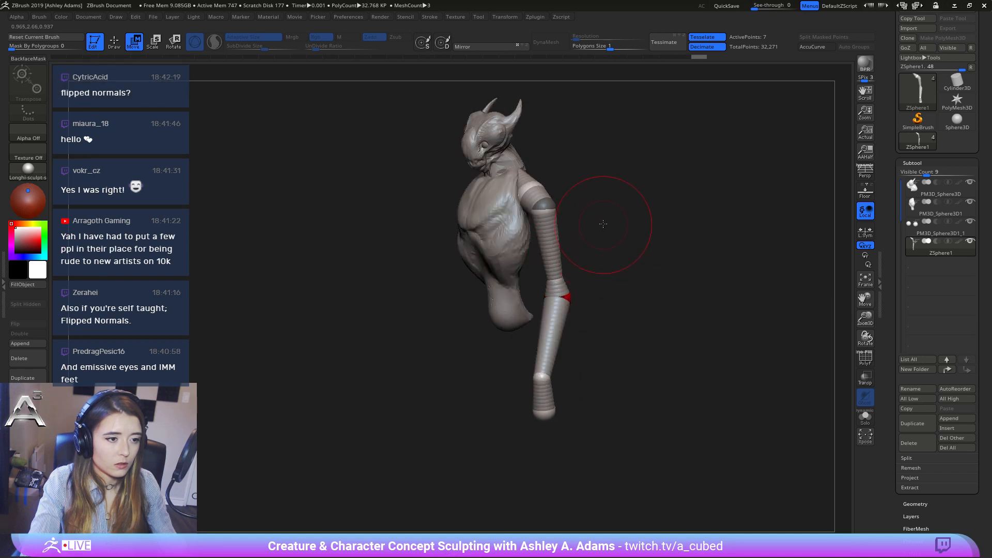
mouse_move(602, 197)
left_mouse_down("alt")
mouse_move(602, 257)
mouse_move(556, 263)
left_mouse_up("alt")
Set the adaptive skin's Density to 1 and DynaMesh Resolution to 0, and make an adaptive skin from the ZSphere arm.
key("space")
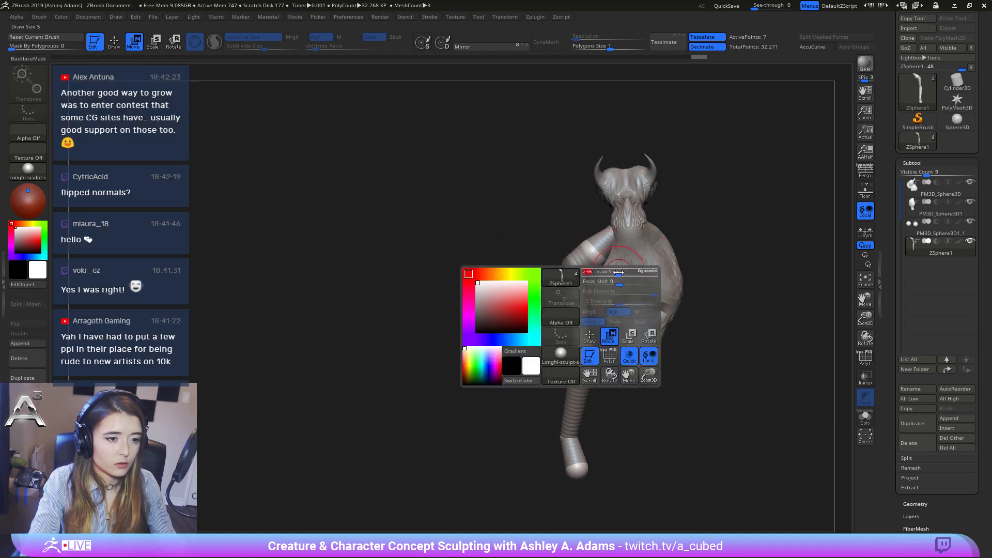
key("q")
left_click_drag(904, 514, 894, 397)
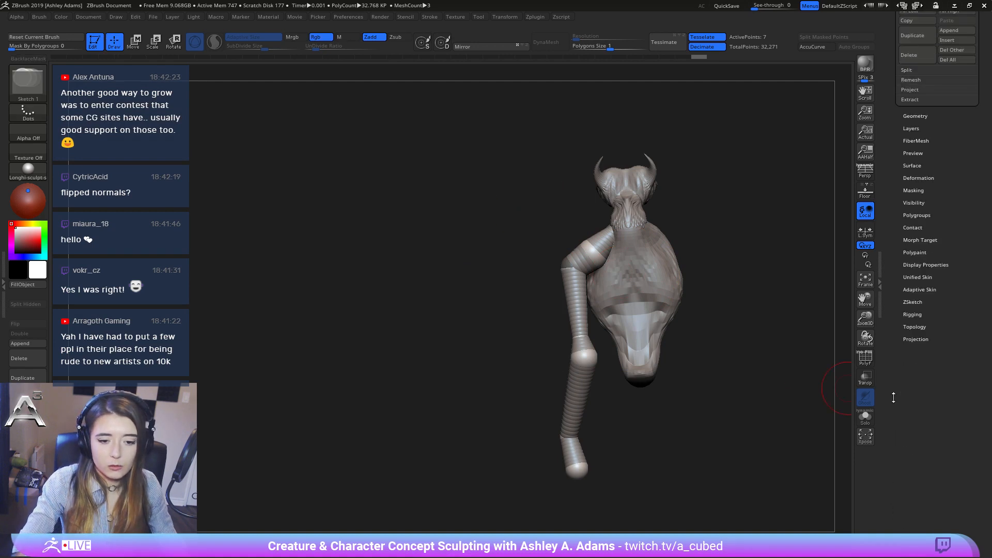
left_click(919, 289)
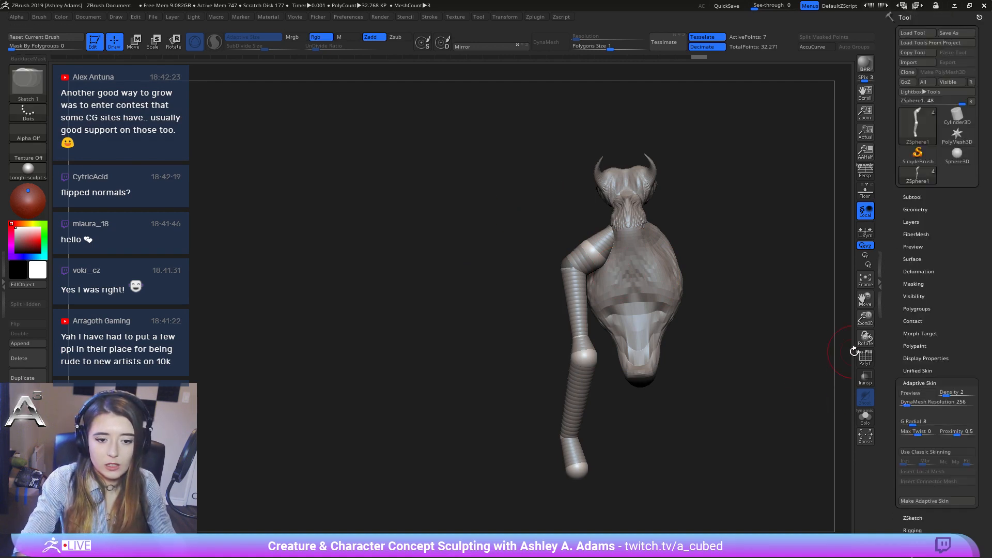
left_click_drag(955, 392, 895, 401)
left_click(915, 500)
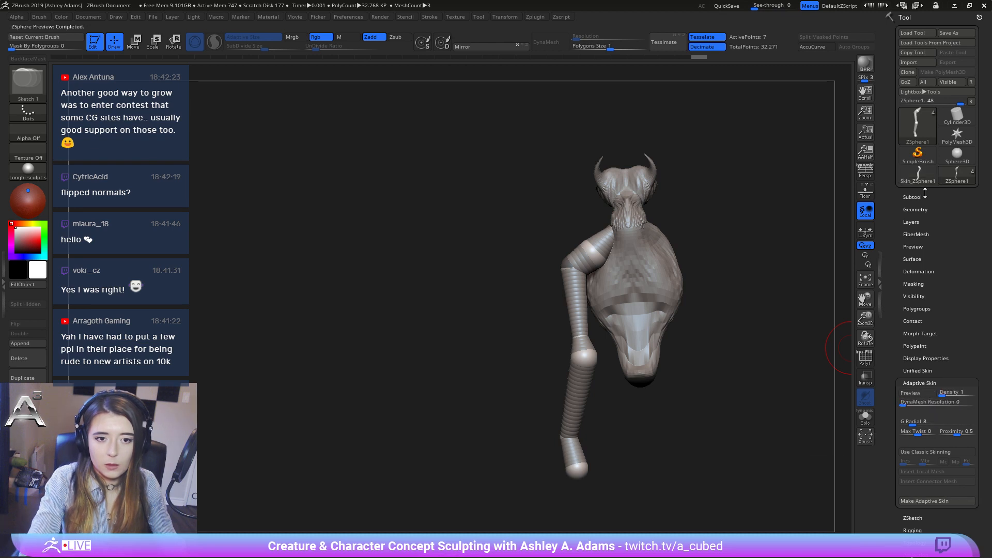
Append Skin_ZSphere1 as a subtool in place of the hidden ZSphere arm, and mirror and weld it into a pair of arms.
left_click(912, 197)
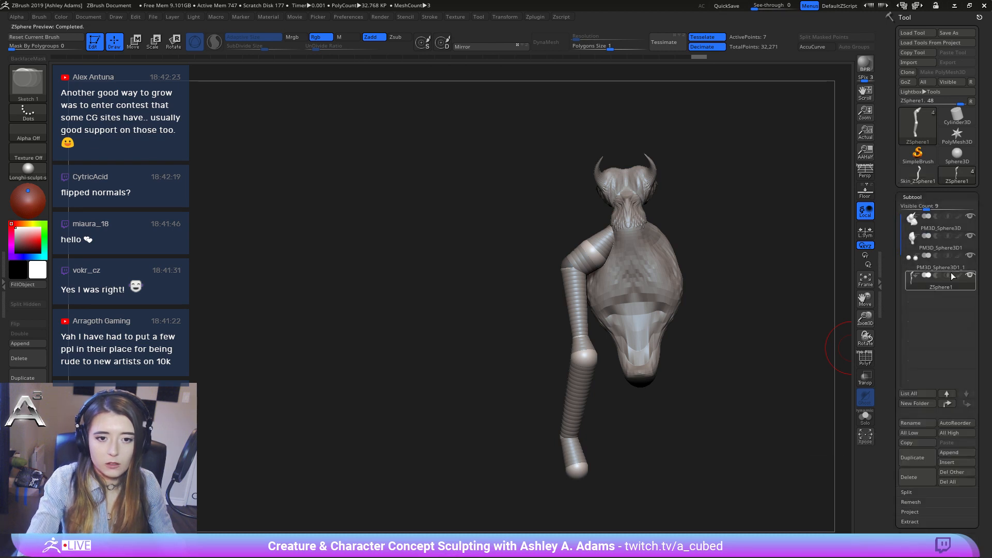
left_click(949, 453)
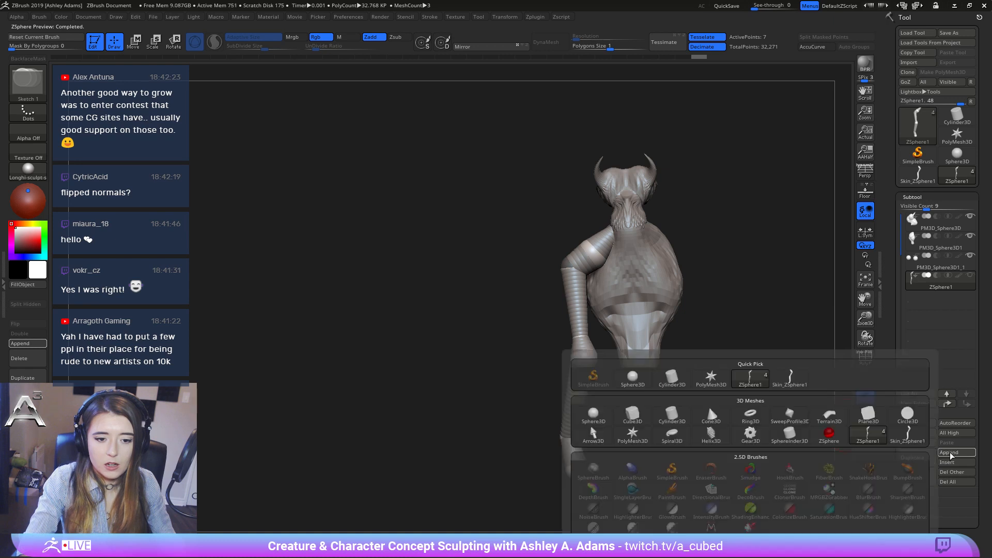
left_click(790, 378)
left_click(930, 300)
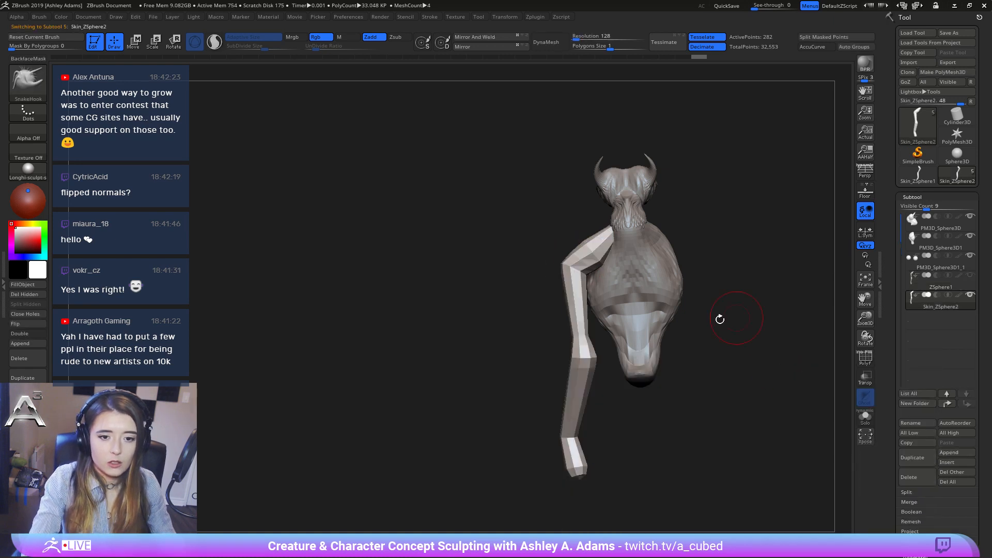
mouse_move(718, 317)
left_mouse_down()
mouse_move(488, 124)
mouse_move(636, 289)
left_mouse_up()
left_click(475, 38)
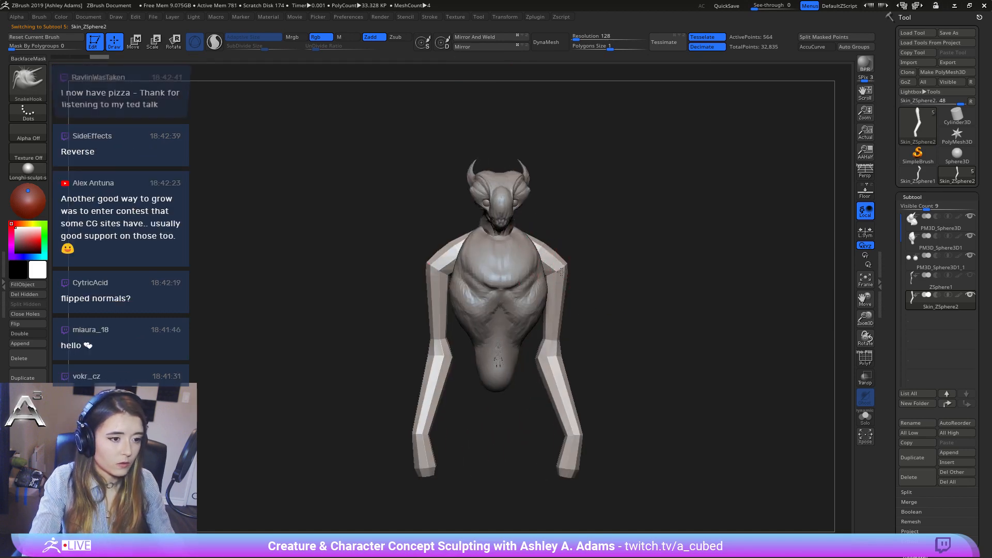
Reshape the shoulder corners of the arm mesh with the SnakeHook brush, working from front, side and three-quarter views.
key("s")
mouse_move(561, 270)
left_mouse_down()
mouse_move(573, 270)
mouse_move(483, 282)
left_mouse_up()
mouse_move(600, 275)
left_mouse_down()
mouse_move(629, 263)
mouse_move(620, 233)
mouse_move(604, 229)
mouse_move(607, 254)
left_mouse_up()
key("space")
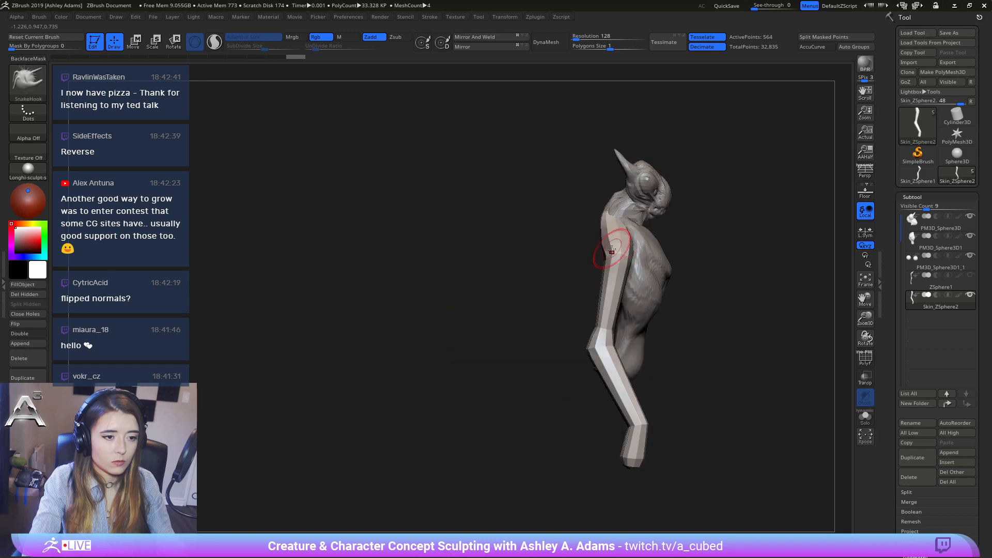
left_click_drag(633, 265, 624, 250)
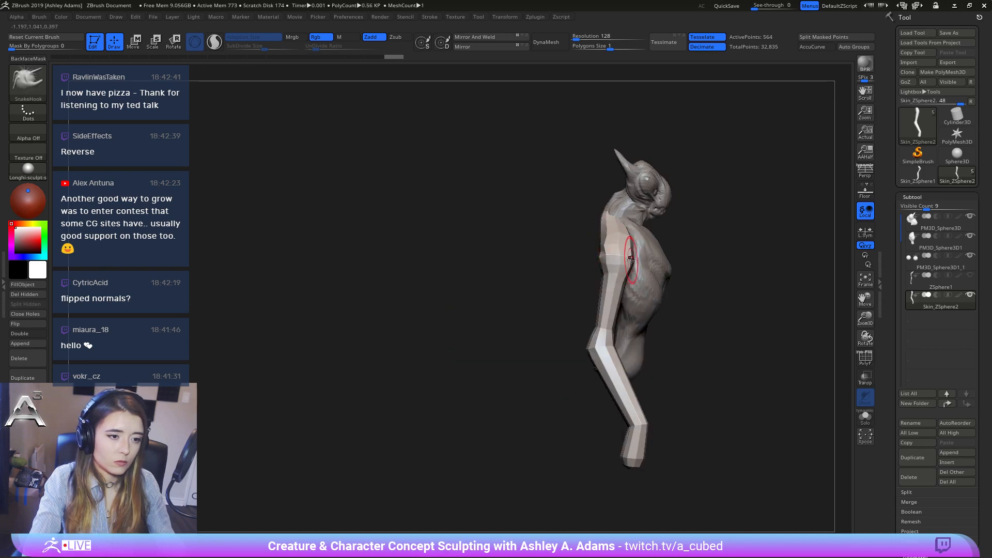
right_click_drag(624, 249, 598, 235)
left_click_drag(598, 236, 590, 248)
mouse_move(589, 248)
right_mouse_down()
mouse_move(572, 195)
mouse_move(559, 232)
right_mouse_up()
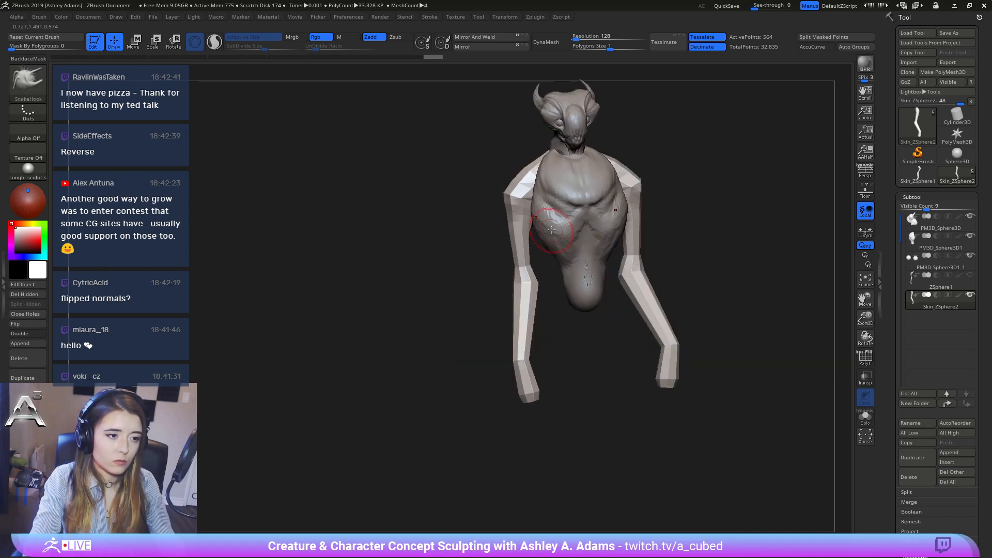
left_click_drag(504, 195, 507, 204)
right_click_drag(510, 198, 546, 193)
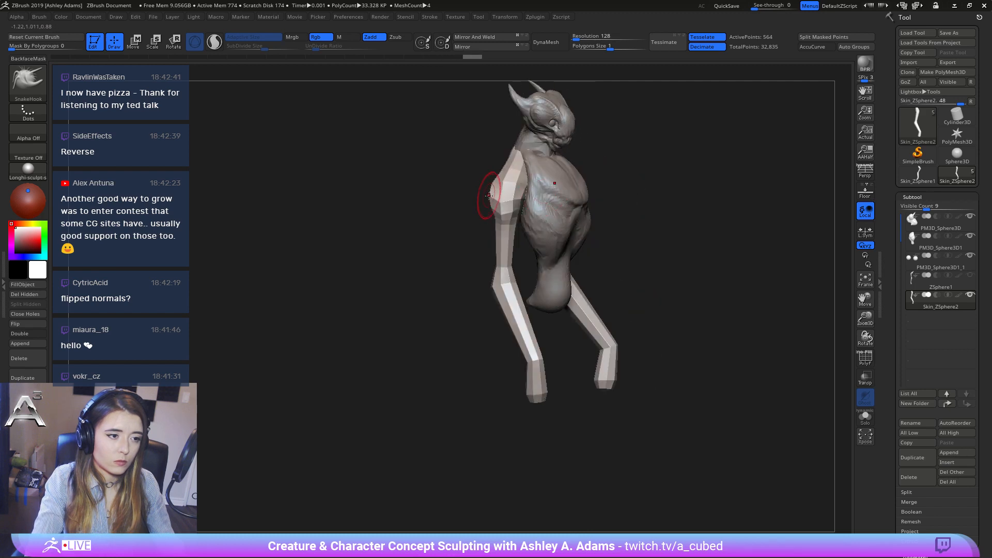
left_click_drag(490, 198, 488, 204)
mouse_move(488, 204)
right_mouse_down()
mouse_move(536, 222)
mouse_move(478, 238)
mouse_move(625, 272)
mouse_move(643, 288)
mouse_move(645, 319)
mouse_move(623, 301)
right_mouse_up()
Pull the top edge of both shoulders inward and up toward the neck with SnakeHook.
key("space")
key("space")
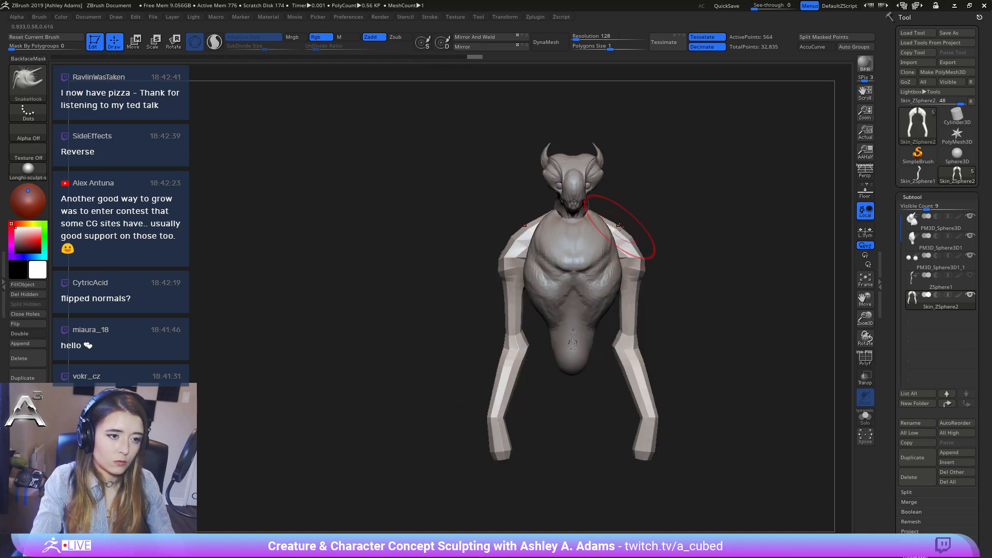
left_click_drag(618, 228, 597, 209)
right_click_drag(597, 209, 660, 216)
Make the torso active and pull the upper sides of the chest outward toward the arms with SnakeHook.
key("space")
left_click(657, 222, "alt")
key("space")
key("space")
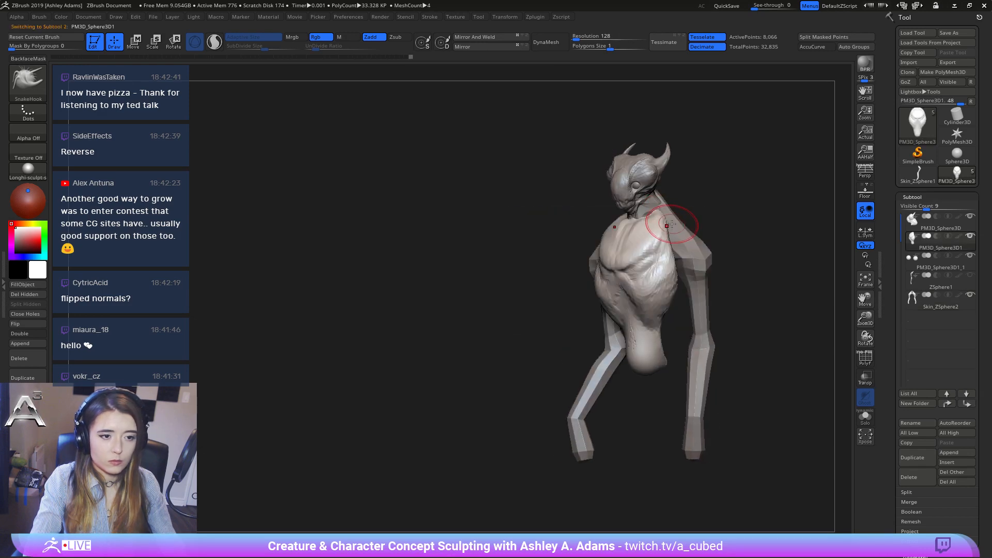
left_click_drag(672, 222, 685, 228)
right_click_drag(693, 227, 668, 227)
left_click_drag(670, 226, 674, 224)
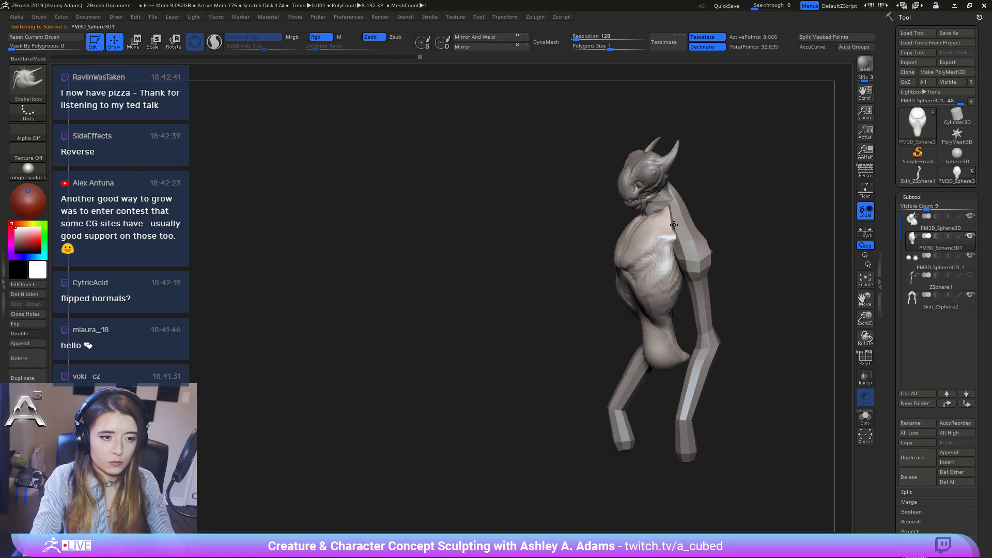
key("space")
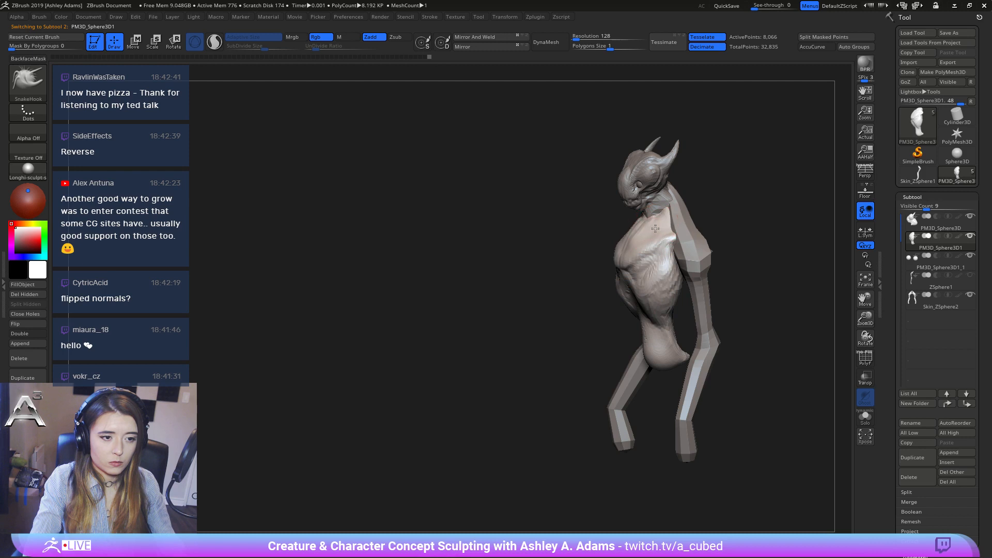
right_click_drag(653, 231, 698, 233)
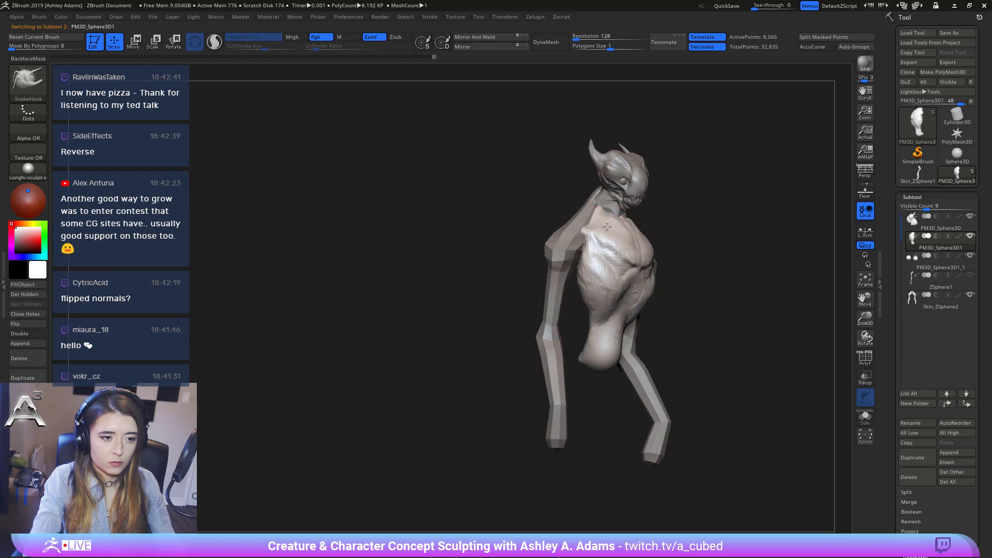
key("space")
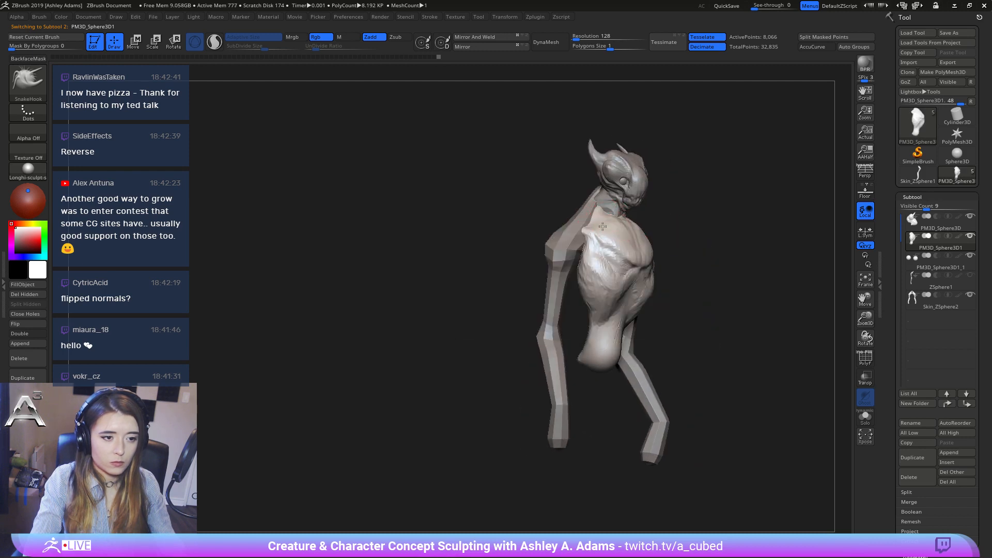
mouse_move(576, 231)
right_mouse_down()
mouse_move(625, 222)
mouse_move(621, 253)
mouse_move(609, 247)
mouse_move(693, 239)
mouse_move(521, 250)
right_mouse_up()
key("space")
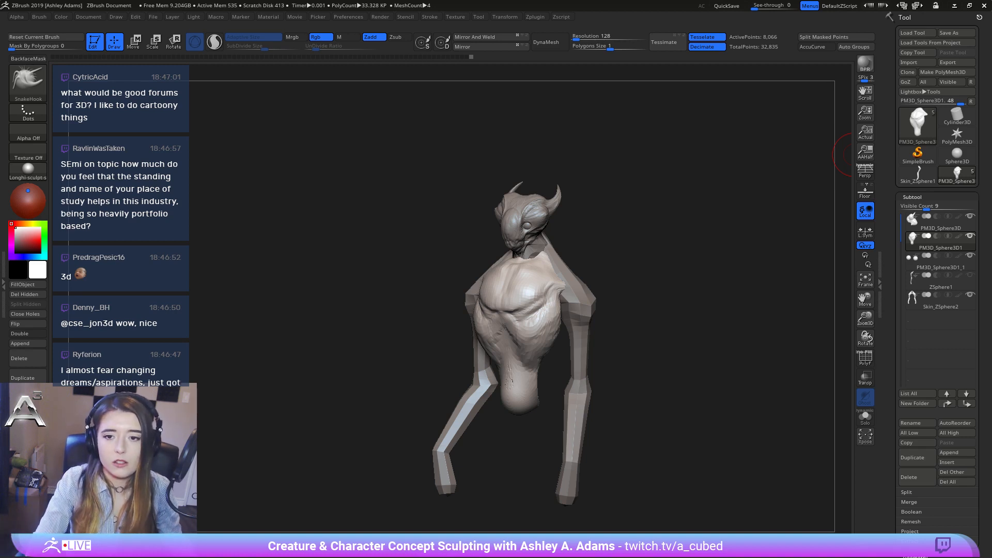
Stretch the chest's outer corners further toward the shoulders and adjust the collar area with SnakeHook.
right_click_drag(656, 250, 593, 291)
right_click_drag(543, 259, 547, 161)
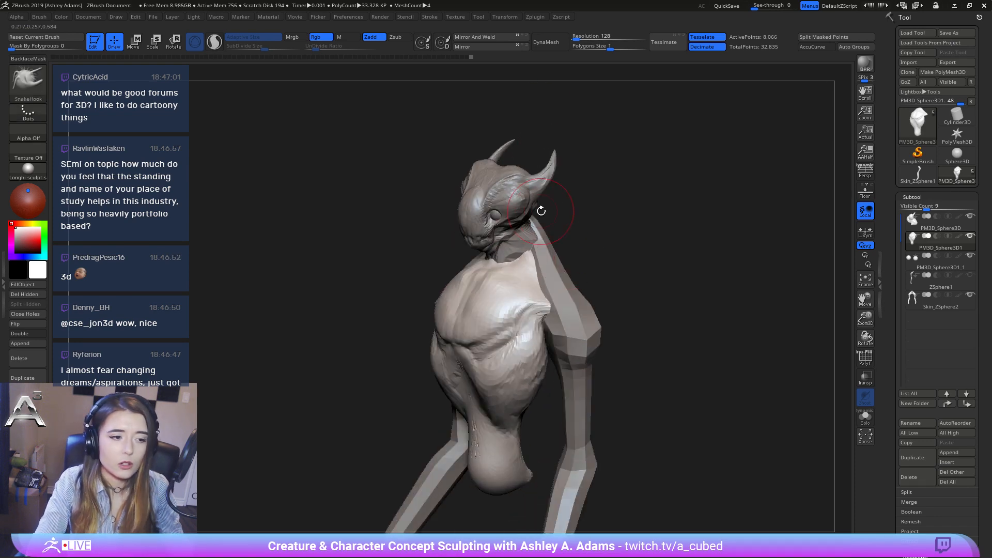
key("space")
left_click_drag(518, 291, 521, 299)
right_click_drag(538, 287, 560, 304)
mouse_move(556, 309)
left_mouse_down()
mouse_move(567, 311)
mouse_move(548, 312)
mouse_move(561, 326)
left_mouse_up()
mouse_move(549, 284)
right_mouse_down()
mouse_move(504, 266)
mouse_move(516, 267)
right_mouse_up()
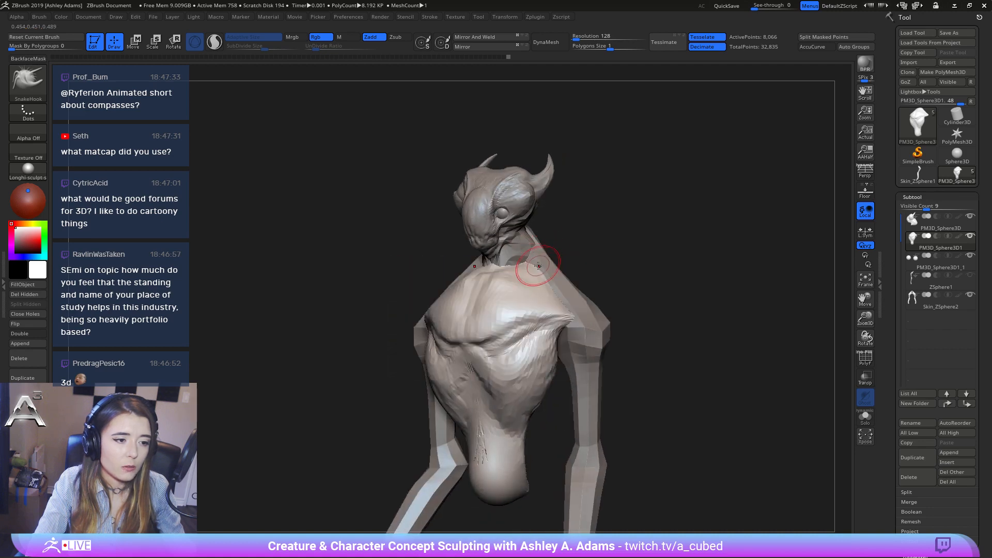
Switch to the ClayBuildup brush and build up the pectoral forms and the lower edge of the chest.
key("b")
key("c")
key("b")
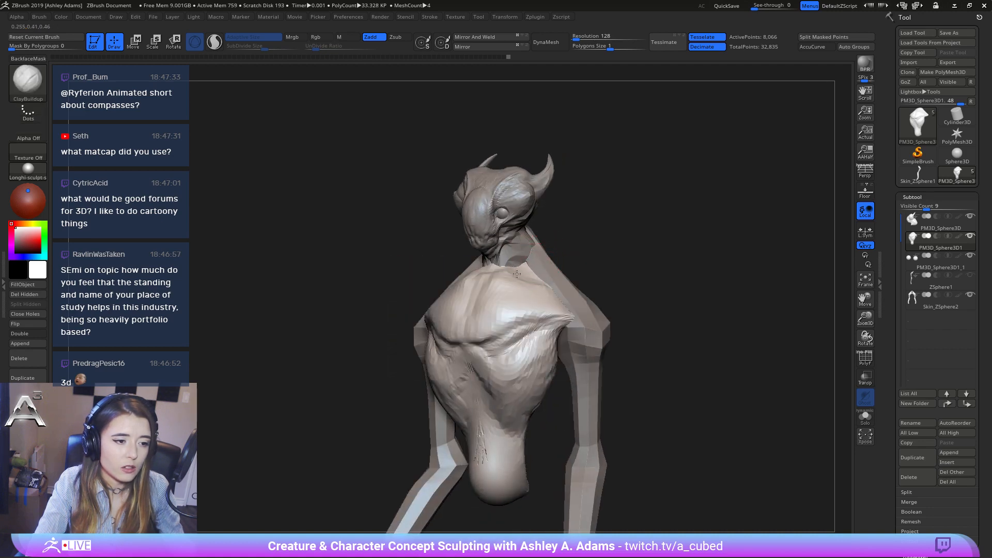
mouse_move(534, 274)
right_mouse_down()
mouse_move(512, 298)
mouse_move(558, 316)
right_mouse_up()
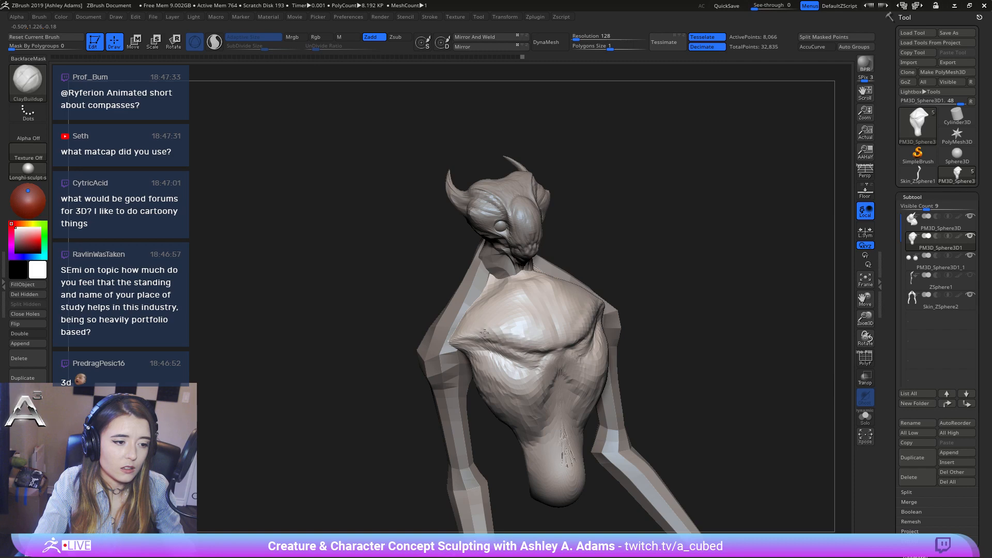
mouse_move(494, 331)
left_mouse_down()
mouse_move(522, 318)
mouse_move(548, 328)
mouse_move(519, 320)
mouse_move(516, 338)
left_mouse_up()
right_click_drag(516, 338, 569, 341)
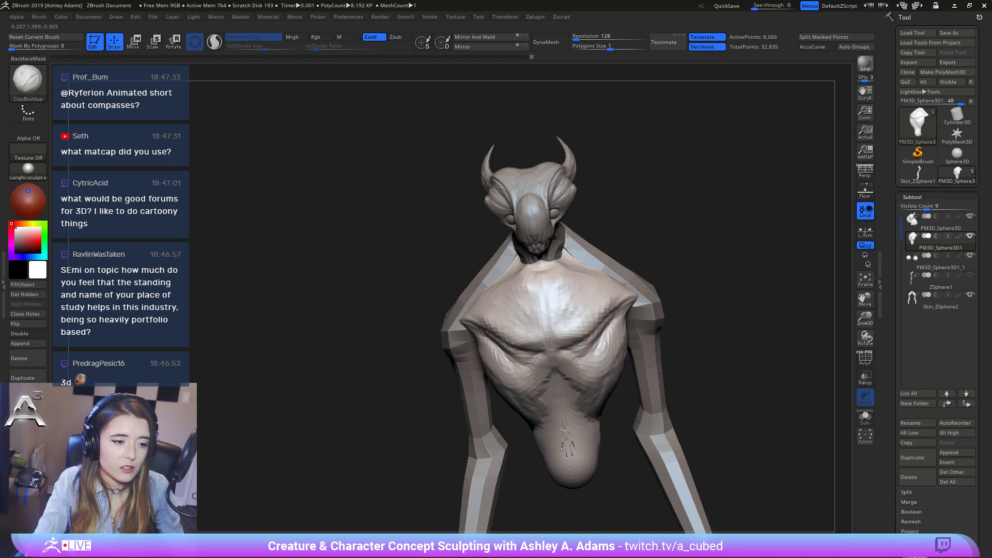
mouse_move(553, 339)
left_mouse_down()
mouse_move(591, 334)
mouse_move(602, 318)
mouse_move(568, 330)
left_mouse_up()
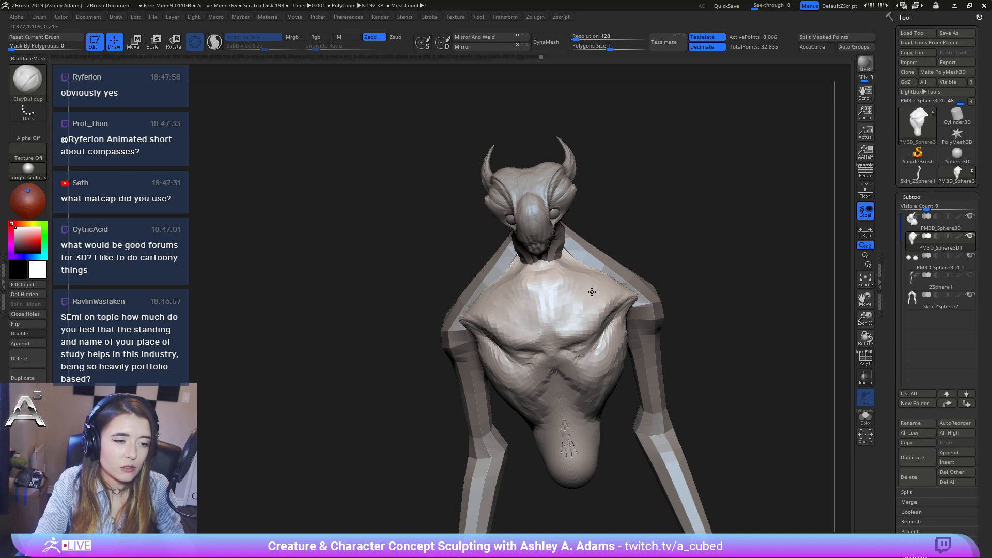
right_click_drag(566, 318, 531, 318)
Smooth the outer corners of the chest and add clay across the upper chest toward the shoulders.
left_click_drag(466, 323, 483, 321, "shift")
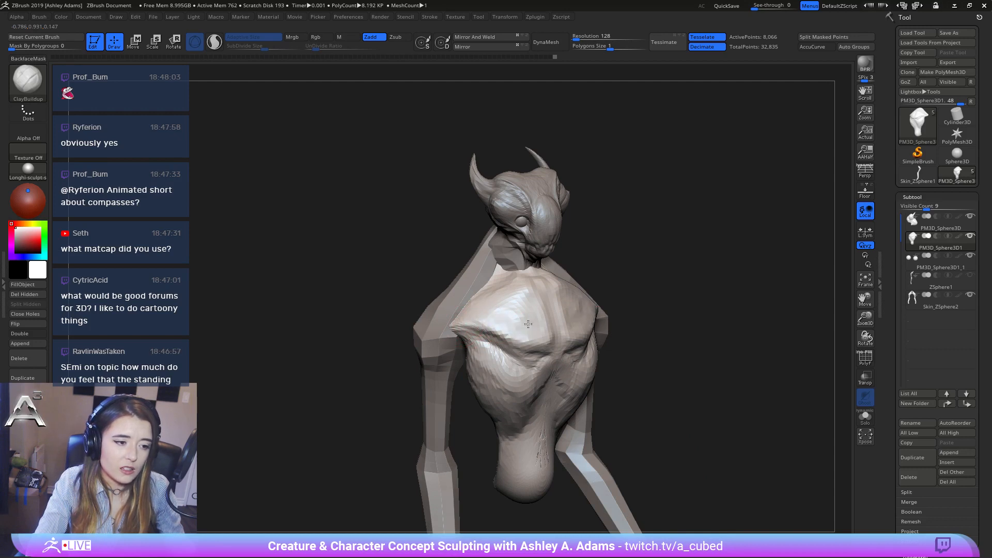
right_click_drag(532, 310, 525, 286)
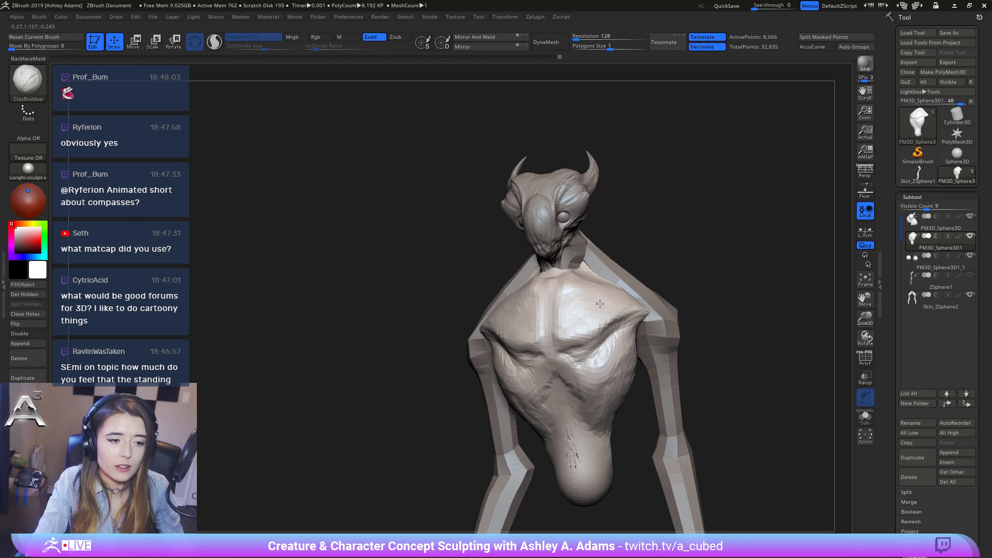
mouse_move(572, 297)
right_mouse_down()
mouse_move(618, 296)
mouse_move(571, 290)
right_mouse_up()
mouse_move(578, 296)
left_mouse_down()
mouse_move(569, 293)
mouse_move(620, 315)
mouse_move(596, 321)
mouse_move(622, 321)
mouse_move(572, 325)
mouse_move(615, 321)
mouse_move(621, 313)
mouse_move(604, 297)
left_mouse_up()
mouse_move(620, 284)
right_mouse_down()
mouse_move(580, 248)
mouse_move(598, 261)
mouse_move(555, 258)
right_mouse_up()
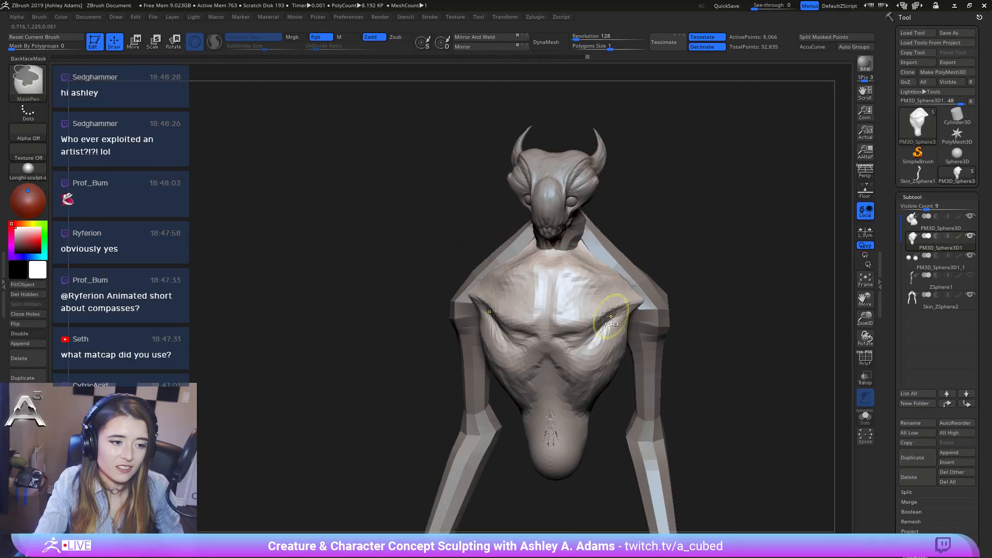
Turn on backface masking and refine the torso surface below the chest with ClayBuildup strokes.
mouse_move(599, 258)
right_mouse_down()
mouse_move(628, 281)
mouse_move(584, 292)
mouse_move(593, 264)
right_mouse_up()
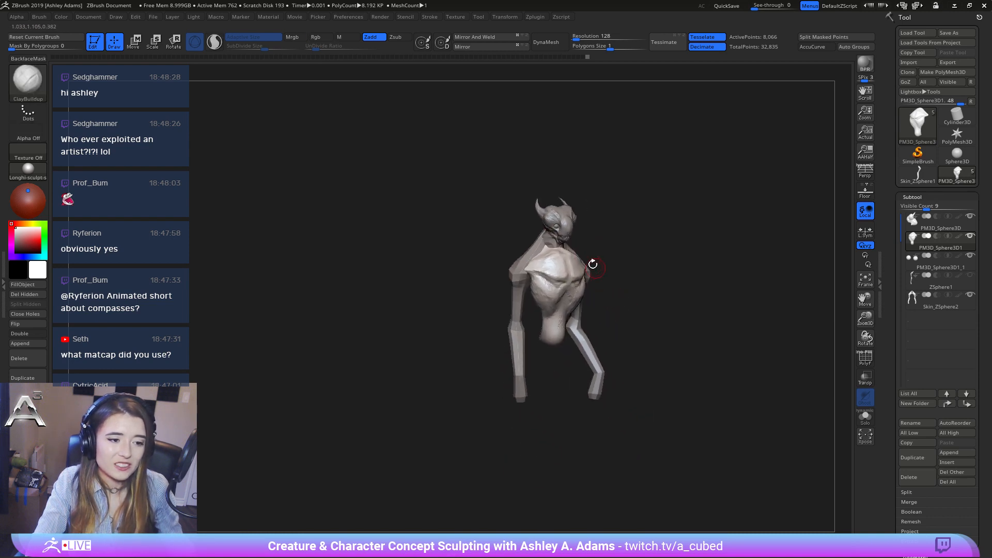
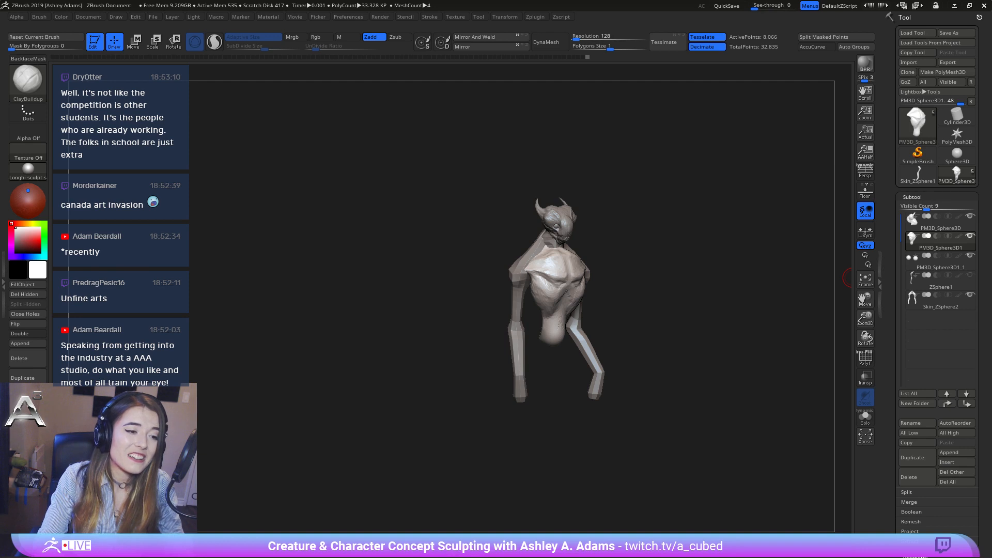
right_click_drag(545, 281, 517, 289)
right_click_drag(517, 290, 584, 326, "ctrl")
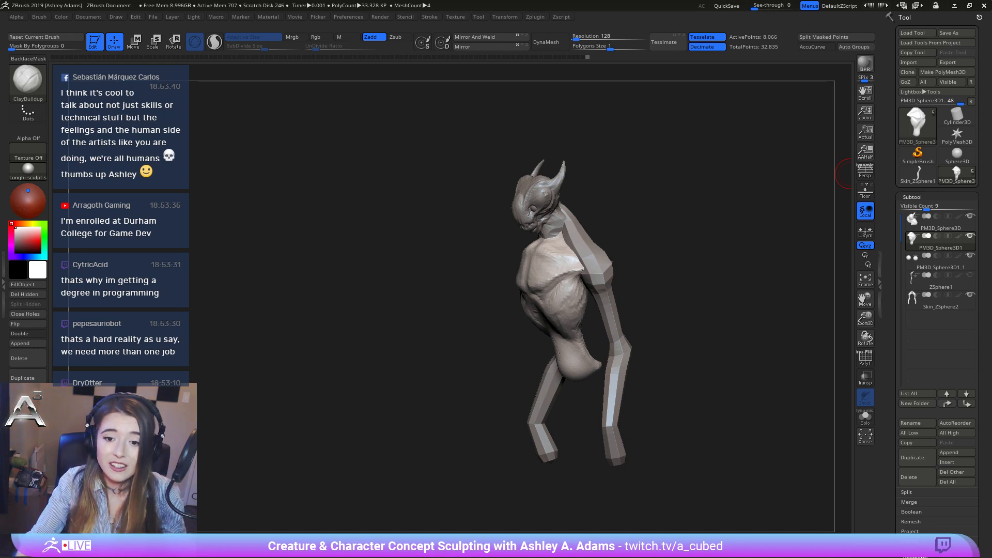
right_click_drag(666, 217, 658, 269)
right_click_drag(513, 342, 522, 284)
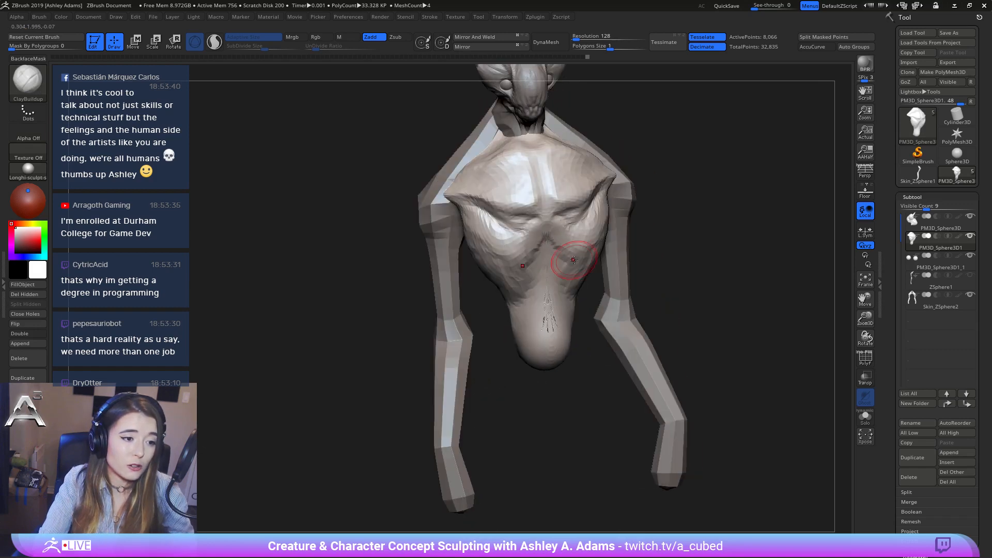
key("space")
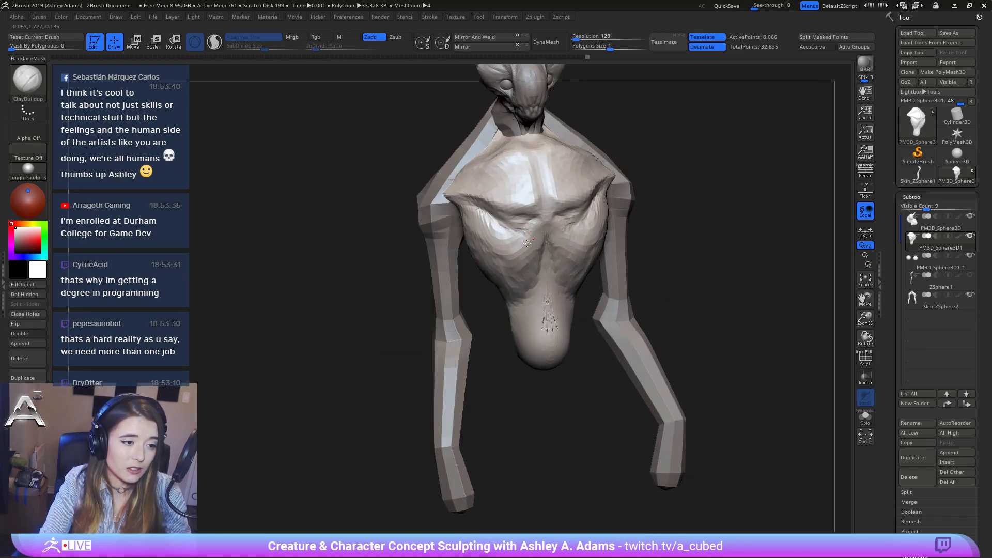
right_click_drag(527, 284, 592, 293)
left_click(27, 59)
right_click_drag(435, 315, 497, 321)
mouse_move(497, 321)
left_mouse_down()
mouse_move(512, 345)
mouse_move(491, 305)
mouse_move(481, 189)
mouse_move(454, 138)
mouse_move(486, 267)
mouse_move(475, 222)
left_mouse_up()
left_click_drag(486, 263, 461, 179)
Select the arm mesh and build up the forearms with ClayBuildup.
mouse_move(478, 233)
right_mouse_down()
mouse_move(458, 226)
mouse_move(494, 235)
mouse_move(500, 313)
mouse_move(507, 305)
right_mouse_up()
left_click(500, 313, "alt")
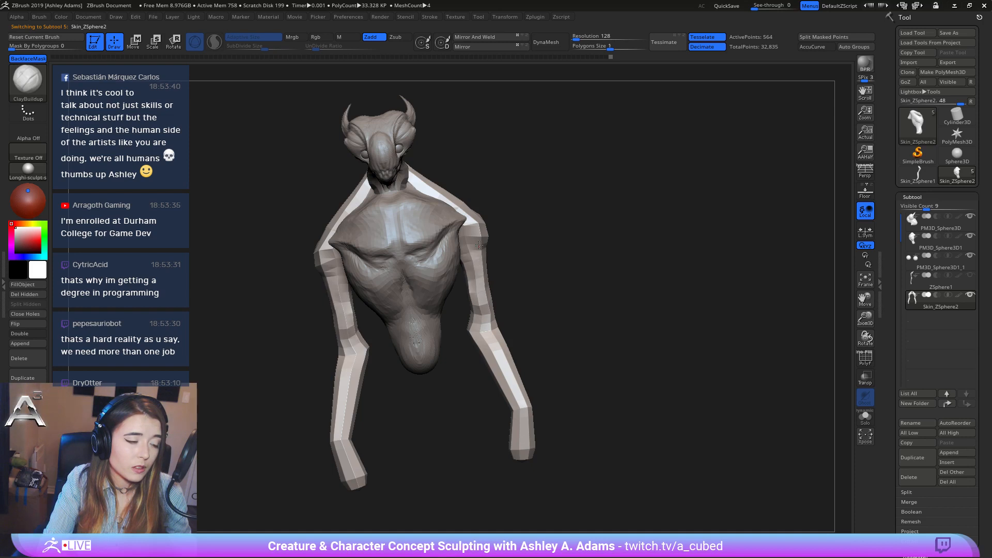
right_click_drag(476, 255, 468, 333)
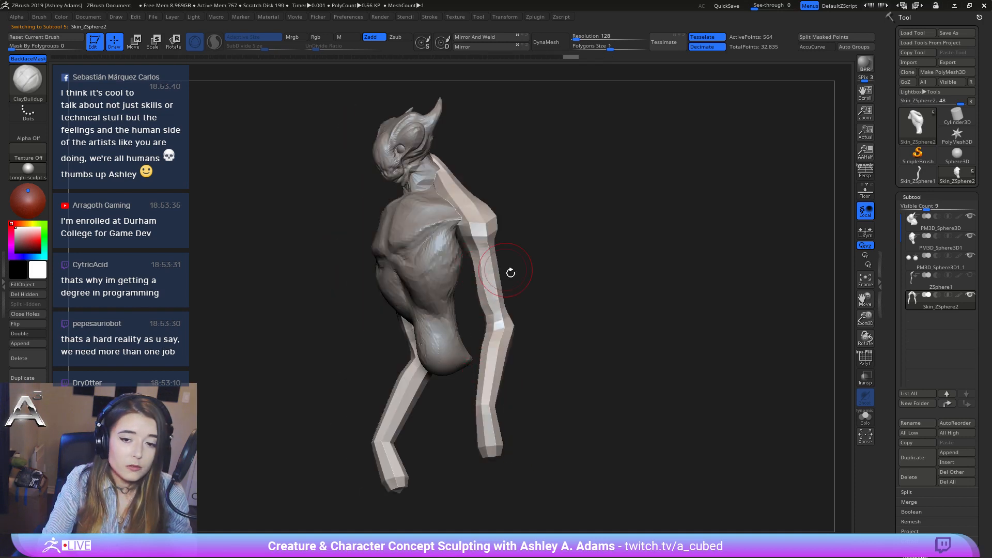
right_click_drag(509, 272, 534, 308, "alt")
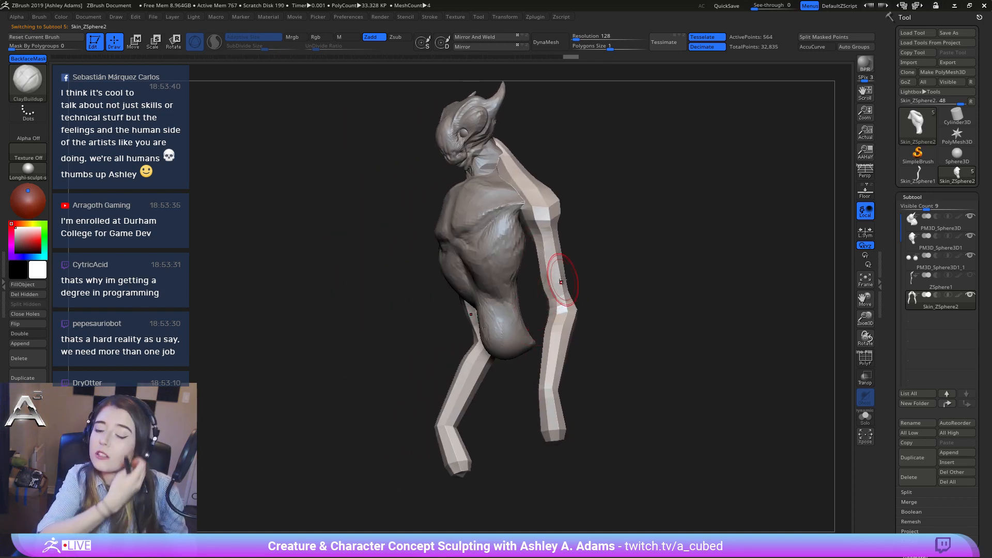
mouse_move(584, 234)
right_mouse_down()
mouse_move(610, 271)
mouse_move(560, 322)
mouse_move(549, 313)
mouse_move(555, 331)
mouse_move(537, 316)
mouse_move(556, 336)
mouse_move(533, 344)
right_mouse_up()
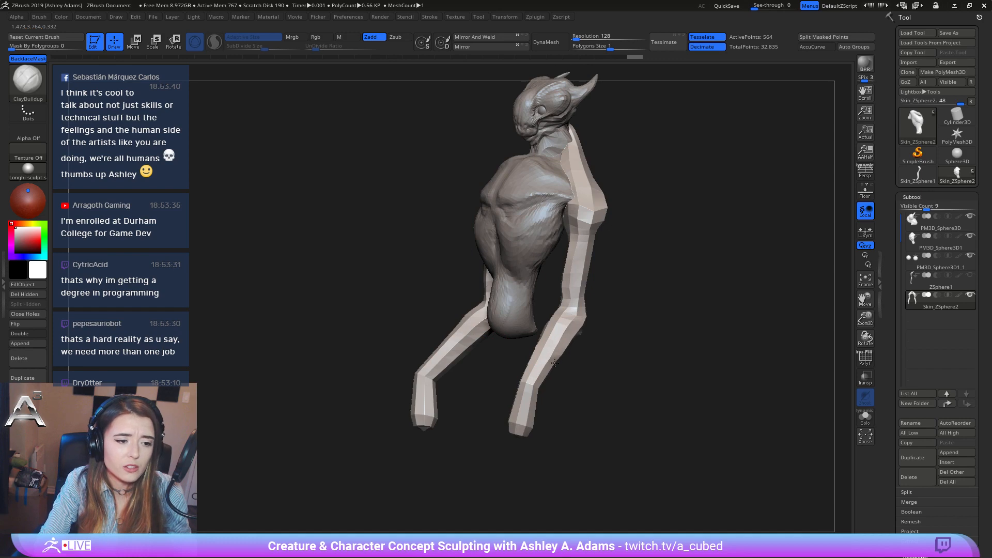
mouse_move(555, 357)
left_mouse_down()
mouse_move(568, 351)
mouse_move(531, 377)
left_mouse_up()
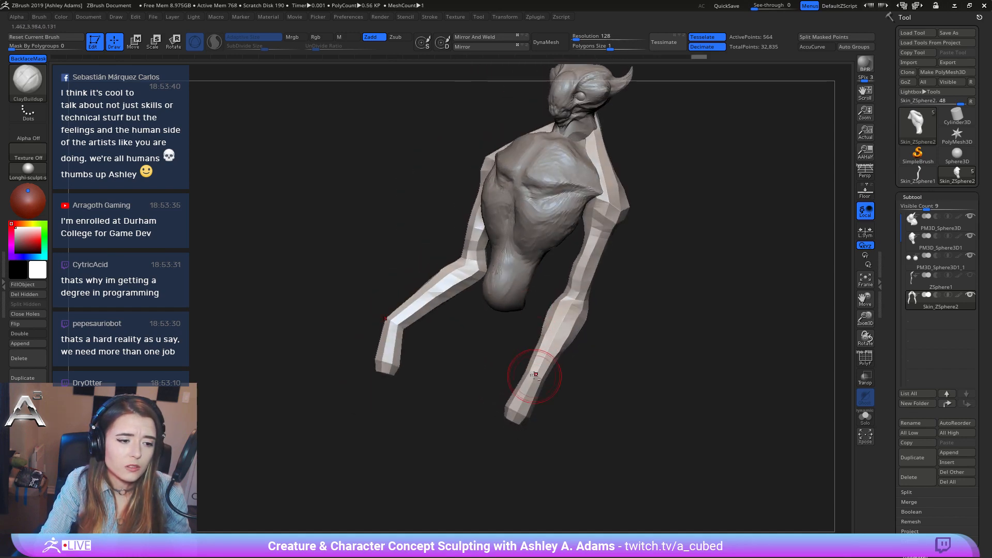
mouse_move(583, 332)
left_mouse_down()
mouse_move(574, 326)
mouse_move(609, 334)
mouse_move(592, 293)
mouse_move(615, 308)
mouse_move(629, 264)
left_mouse_up()
Switch to the SnakeHook brush, adjust its draw size and reshape the forearms from the back view.
key("b")
key("s")
key("h")
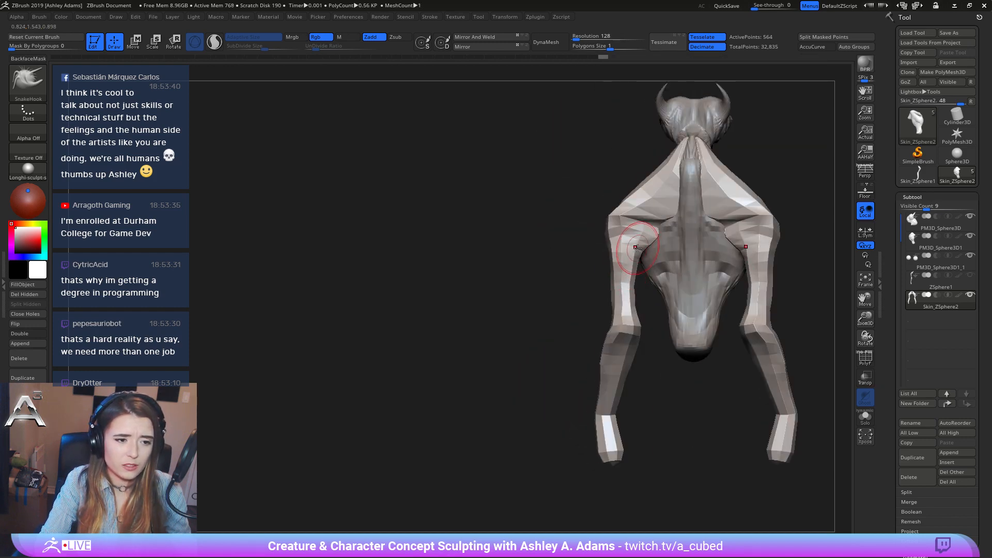
left_click_drag(615, 310, 586, 300, "alt")
right_click(586, 300)
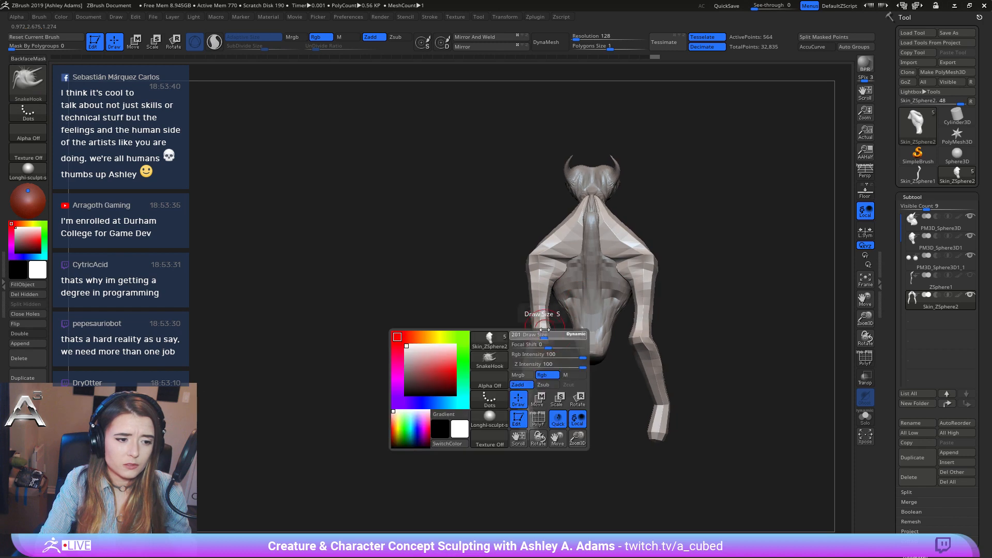
mouse_move(518, 406)
left_mouse_down()
mouse_move(520, 420)
mouse_move(532, 393)
left_mouse_up()
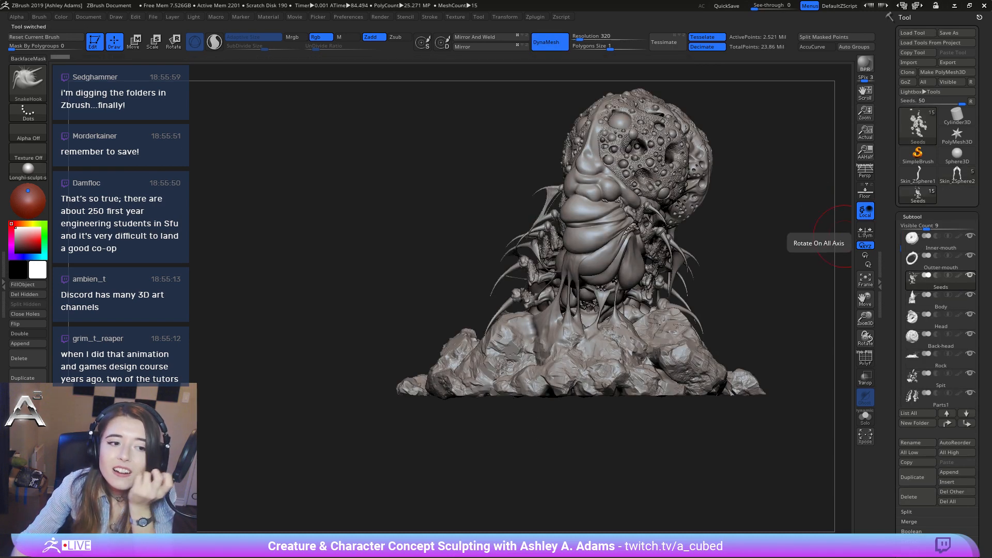
Examine the rock-based worm creature's head, mouth, spines and seed-filled body openings from several angles and distances.
mouse_move(749, 250)
left_mouse_down()
mouse_move(771, 233)
mouse_move(694, 315)
mouse_move(659, 317)
mouse_move(637, 301)
mouse_move(647, 295)
left_mouse_up()
mouse_move(691, 266)
left_mouse_down()
mouse_move(709, 272)
mouse_move(649, 268)
left_mouse_up()
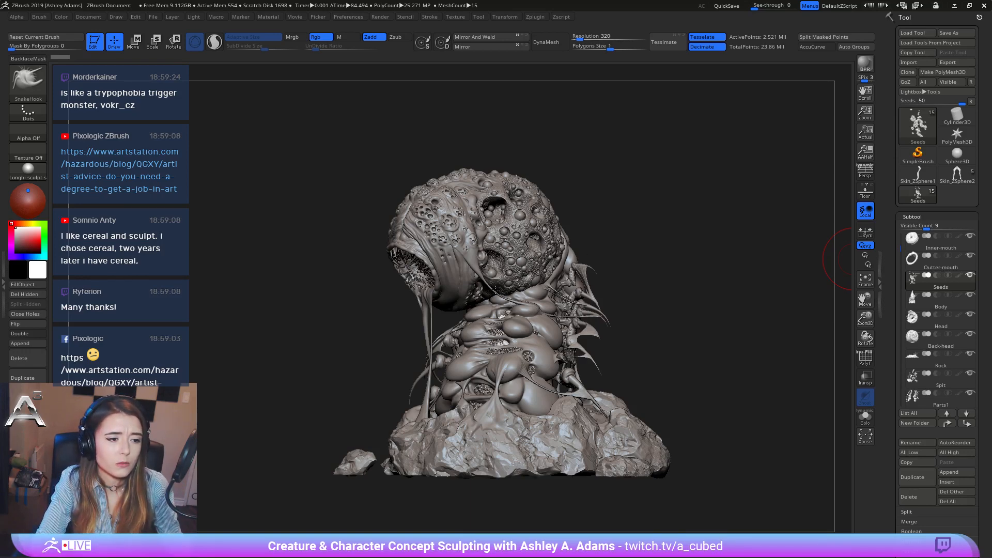
right_click_drag(496, 290, 498, 358)
right_click_drag(485, 284, 511, 305, "ctrl")
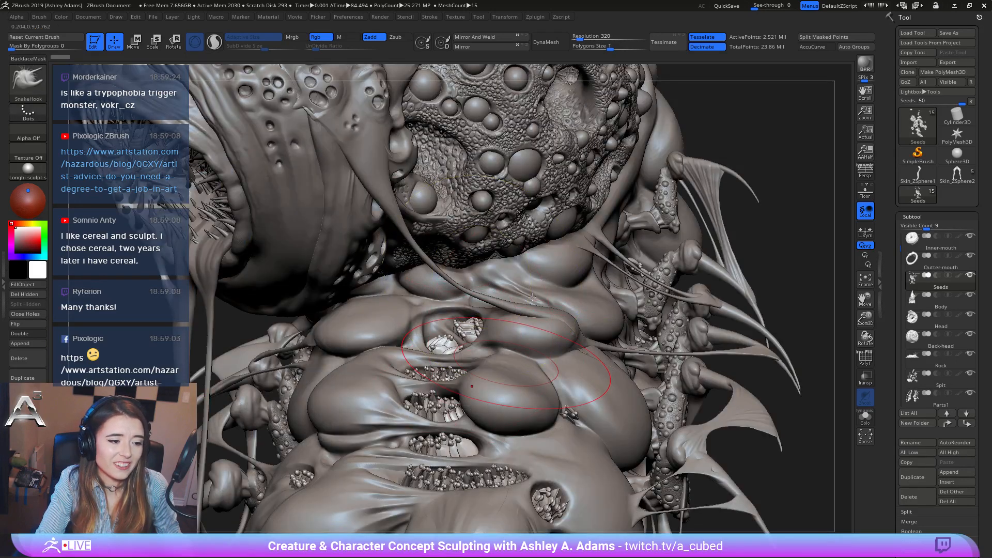
mouse_move(527, 339)
right_mouse_down("alt")
mouse_move(542, 331)
mouse_move(565, 239)
mouse_move(559, 310)
mouse_move(617, 349)
mouse_move(625, 343)
right_mouse_up("alt")
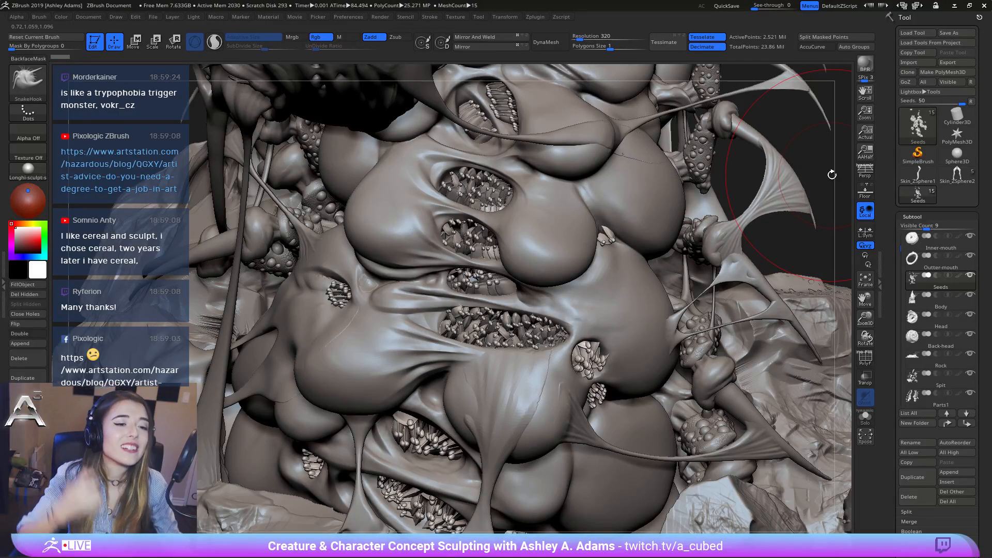
right_click_drag(498, 236, 512, 248)
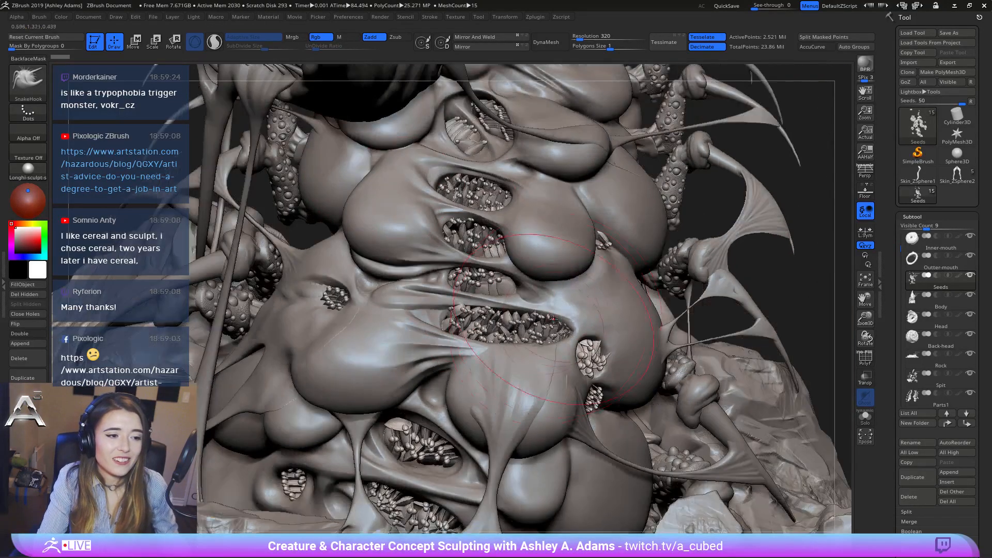
right_click_drag(561, 334, 591, 228, "ctrl")
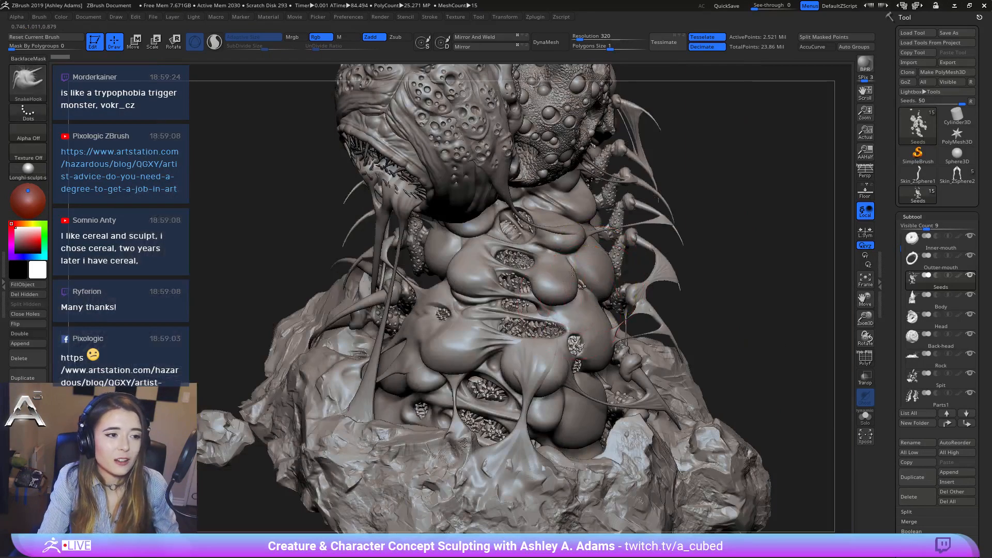
right_click_drag(573, 317, 490, 114)
Delete all subtools of the worm creature, then load the winged insect creature's tool and show all its subtools.
left_click(950, 504)
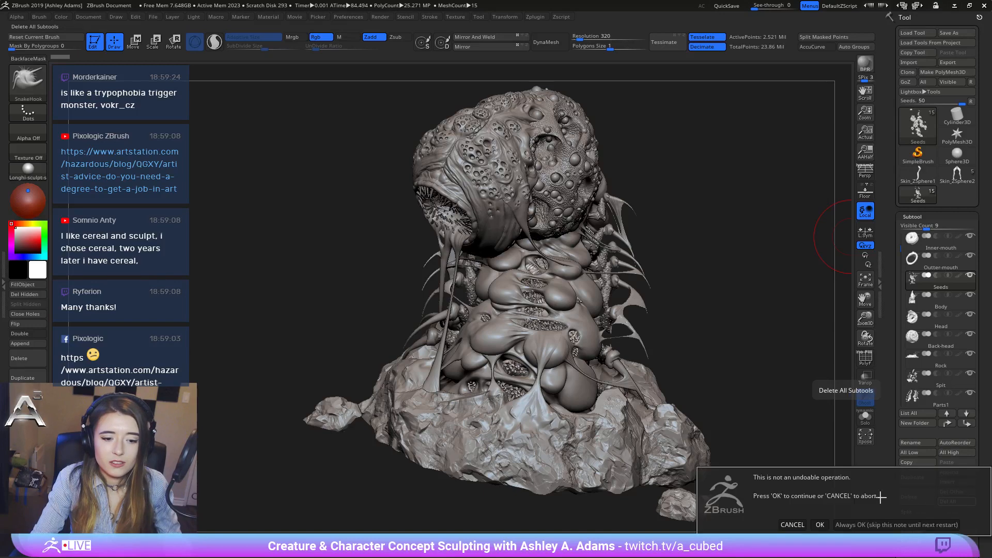
left_click(821, 528)
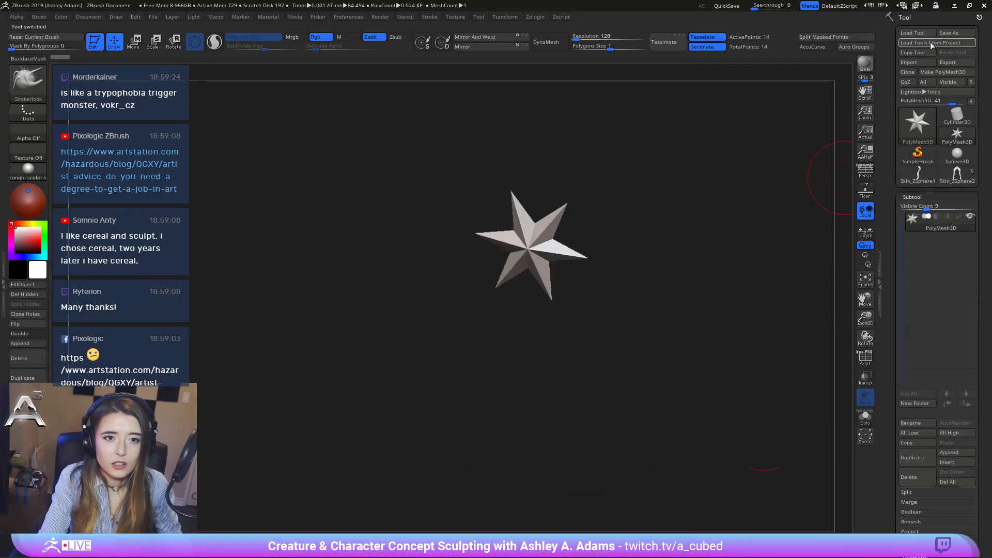
left_click(911, 34)
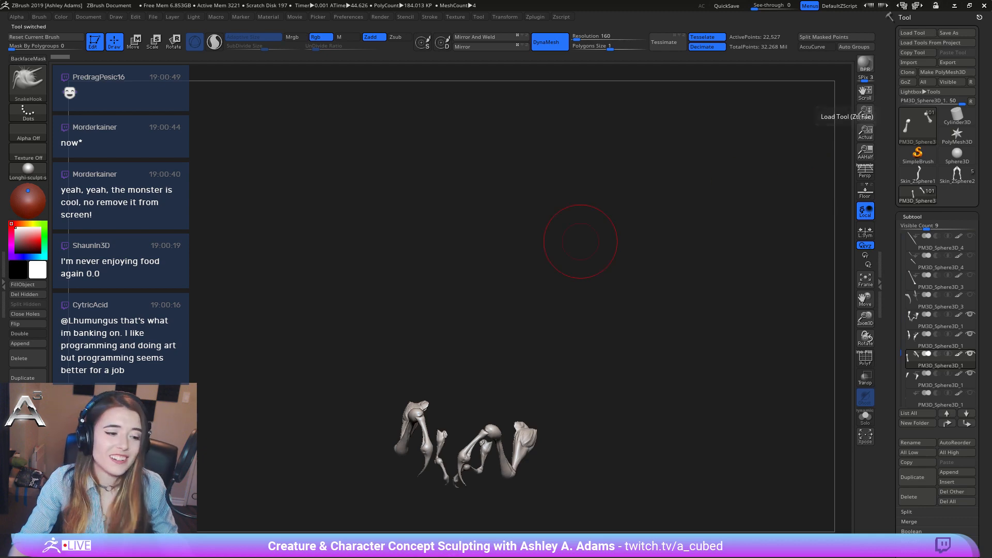
left_click(972, 357, "shift")
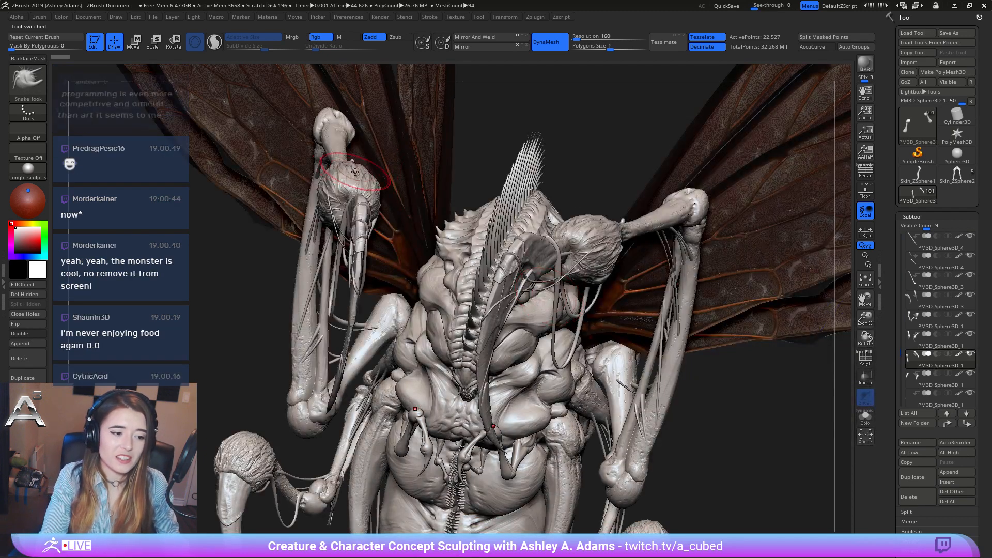
Examine the winged insect creature's wings, claws, torso and legs from the front, side and close up.
right_click_drag(525, 223, 569, 212)
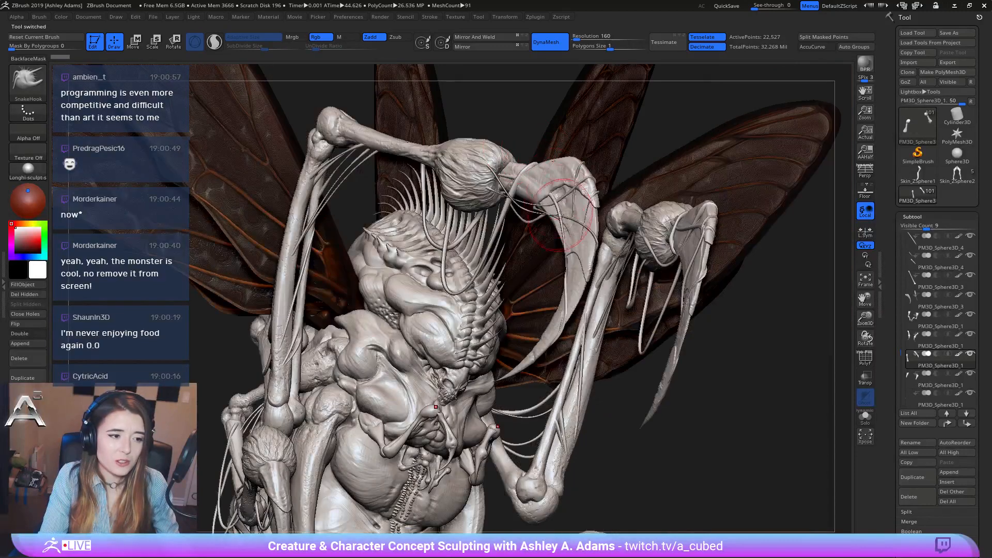
right_click_drag(564, 290, 545, 327, "ctrl")
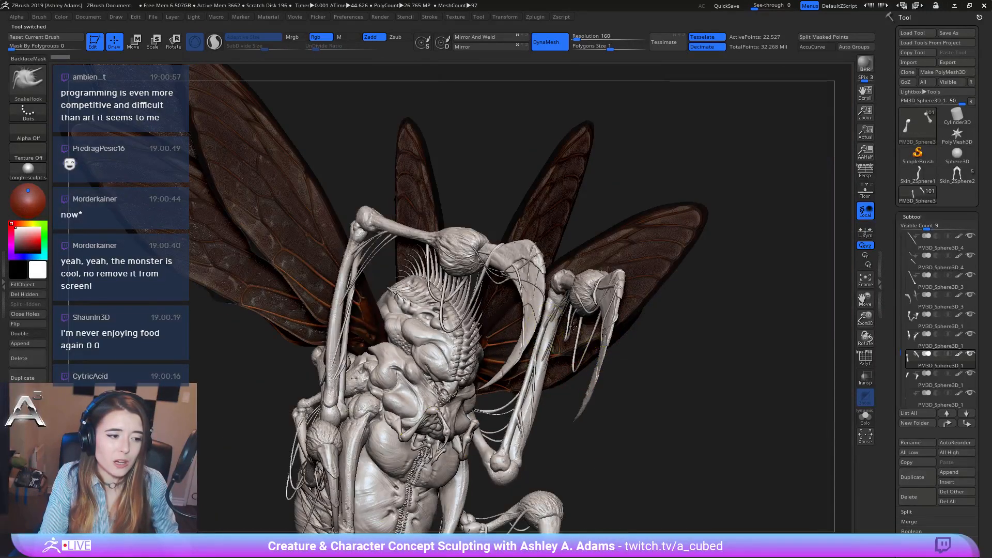
right_click_drag(601, 248, 633, 359)
mouse_move(586, 333)
right_mouse_down("alt")
mouse_move(644, 314)
mouse_move(582, 330)
right_mouse_up("alt")
right_click_drag(519, 313, 520, 303, "ctrl")
mouse_move(579, 279)
right_mouse_down()
mouse_move(474, 265)
mouse_move(599, 329)
right_mouse_up()
mouse_move(488, 406)
right_mouse_down()
mouse_move(491, 314)
mouse_move(564, 307)
mouse_move(503, 267)
mouse_move(534, 256)
right_mouse_up()
right_click_drag(596, 244, 596, 200)
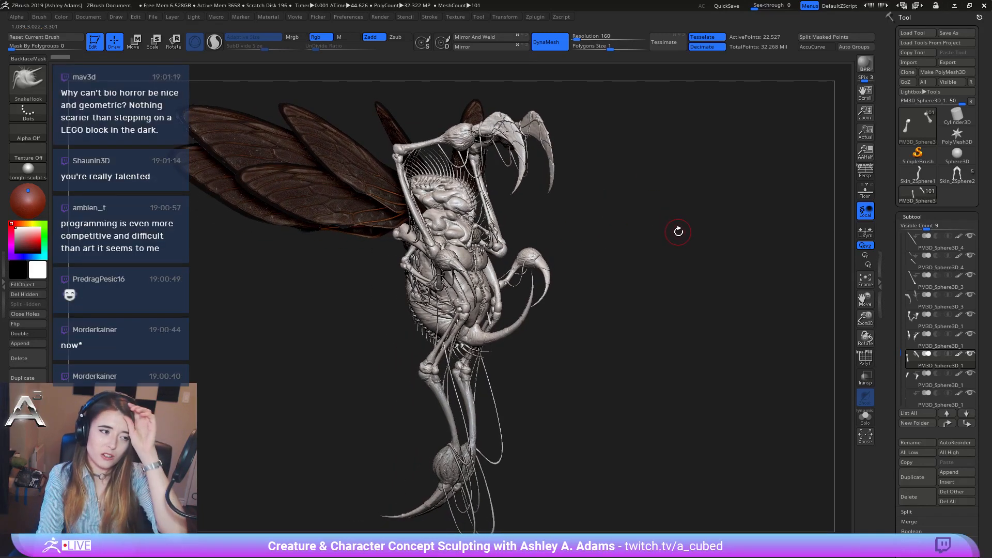
right_click_drag(609, 278, 636, 222)
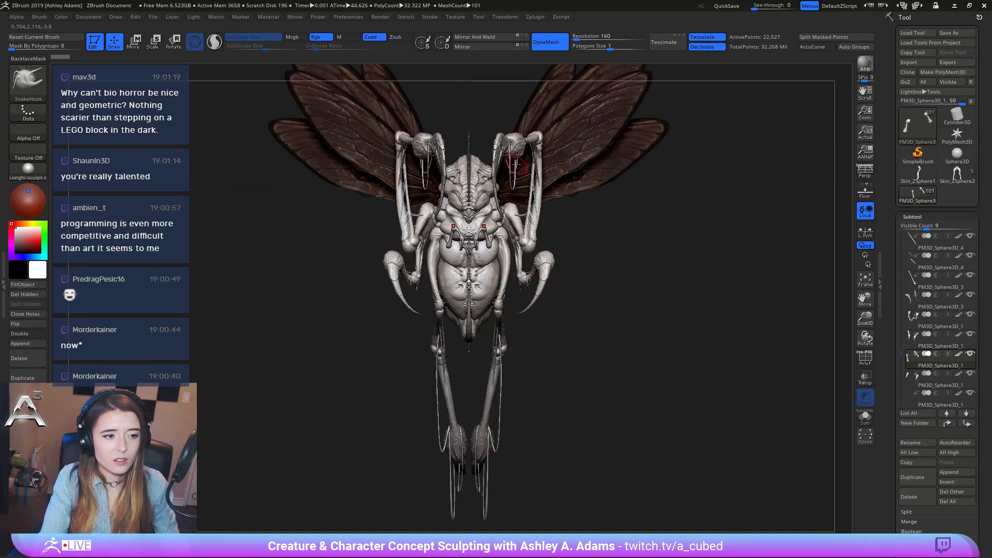
right_click_drag(541, 204, 560, 266)
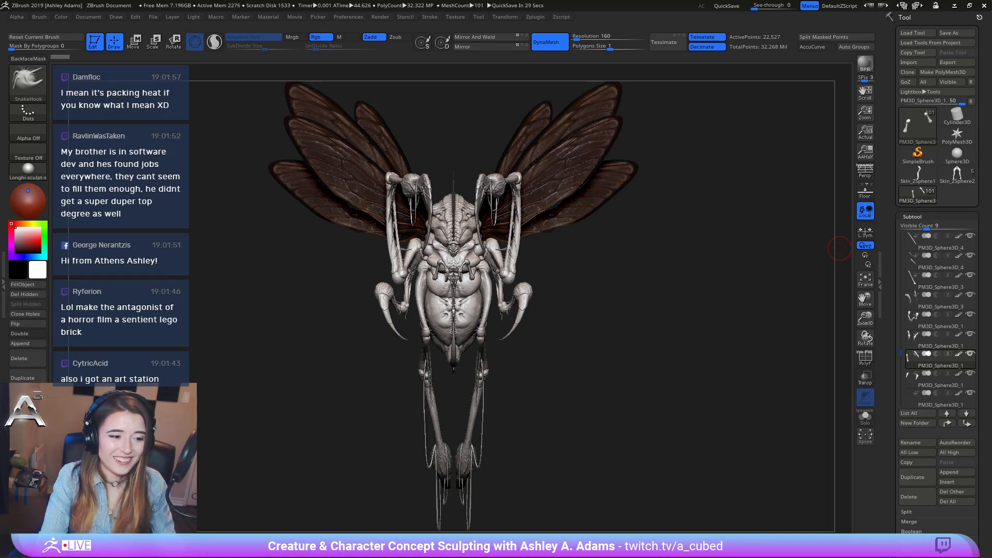
left_click_drag(790, 197, 658, 189)
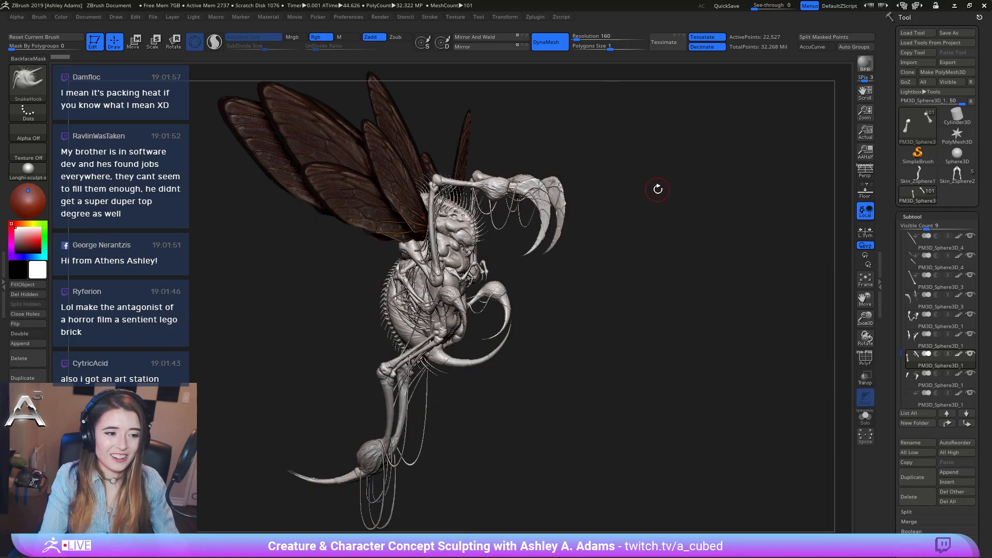
Delete all subtools of the winged insect creature and switch back to the horned creature's Skin_ZSphere2 tool.
left_click(957, 501)
left_click(819, 525)
left_click(957, 175)
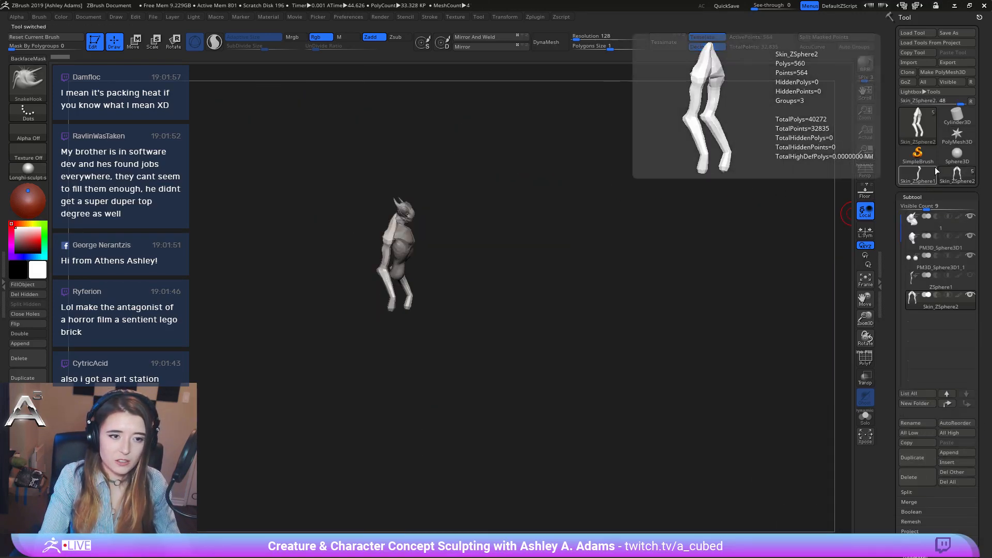
mouse_move(527, 289)
left_mouse_down()
mouse_move(405, 248)
mouse_move(506, 278)
mouse_move(532, 302)
mouse_move(638, 277)
mouse_move(599, 317)
left_mouse_up()
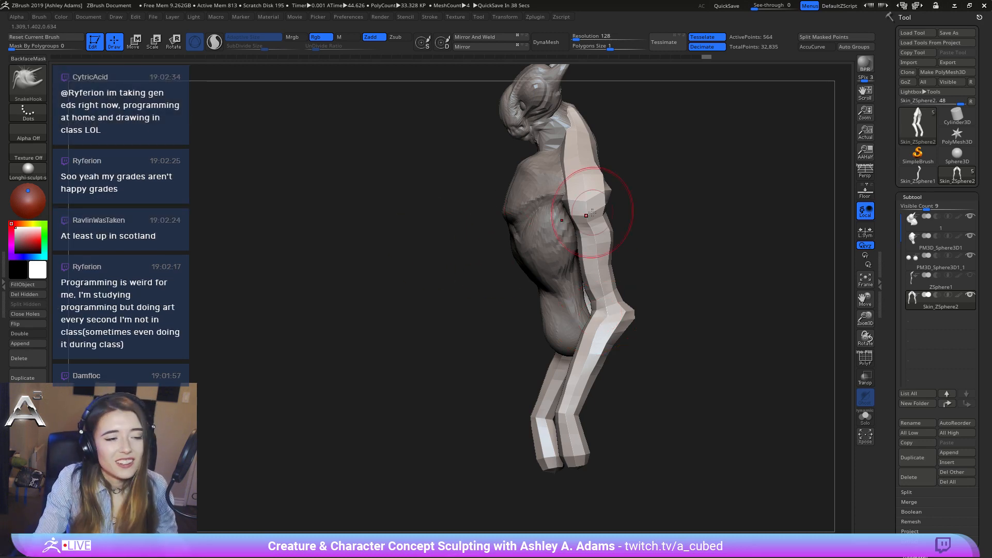
mouse_move(593, 215)
right_mouse_down()
mouse_move(589, 273)
mouse_move(625, 280)
mouse_move(602, 267)
right_mouse_up()
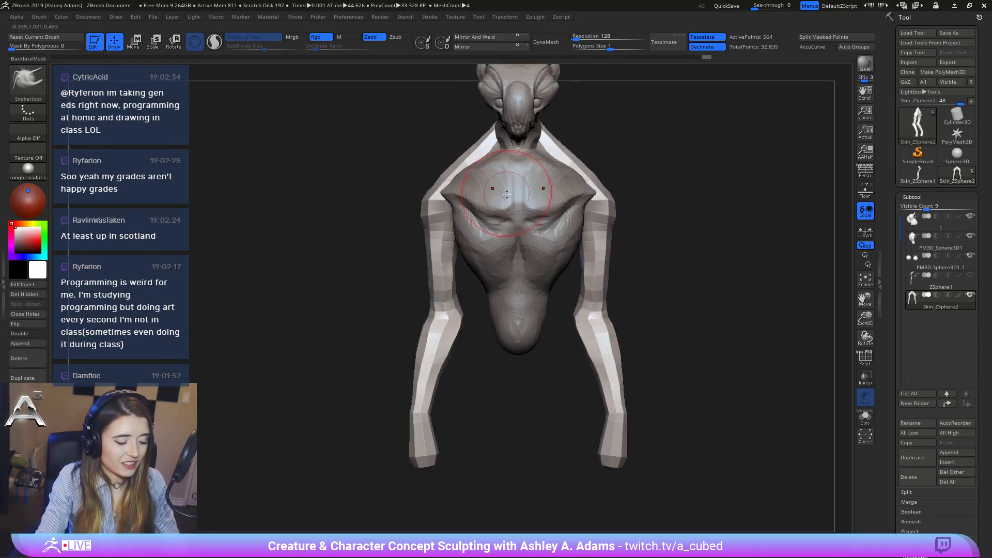
key("b")
key("i")
key("n")
mouse_move(446, 268)
right_mouse_down()
mouse_move(421, 261)
mouse_move(466, 276)
right_mouse_up()
key("b")
key("s")
key("h")
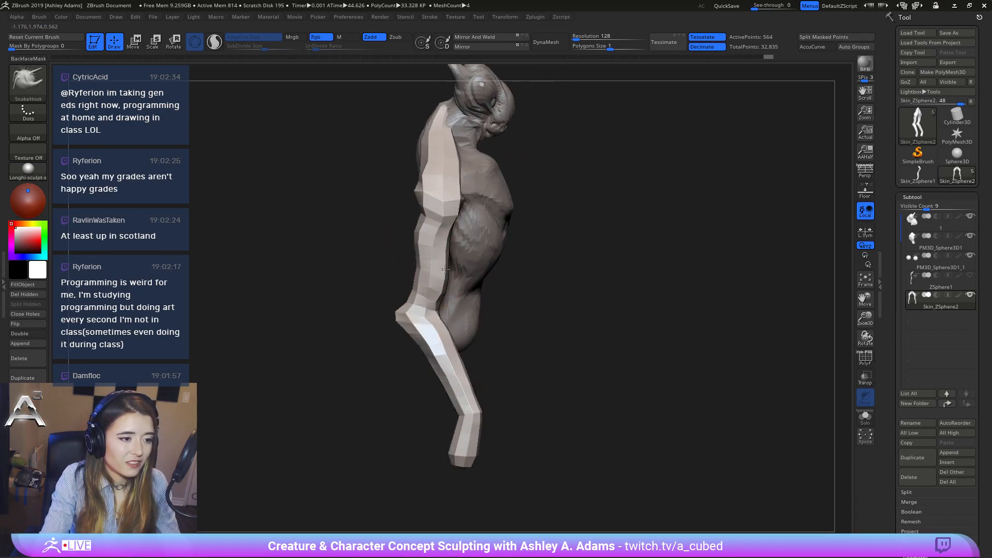
Adjust the SnakeHook brush size and pull the ends of the arms into long, tapered tips.
mouse_move(444, 247)
right_mouse_down()
mouse_move(443, 233)
mouse_move(450, 315)
mouse_move(476, 388)
right_mouse_up()
right_click(443, 233)
key("space")
left_click_drag(528, 346, 503, 346)
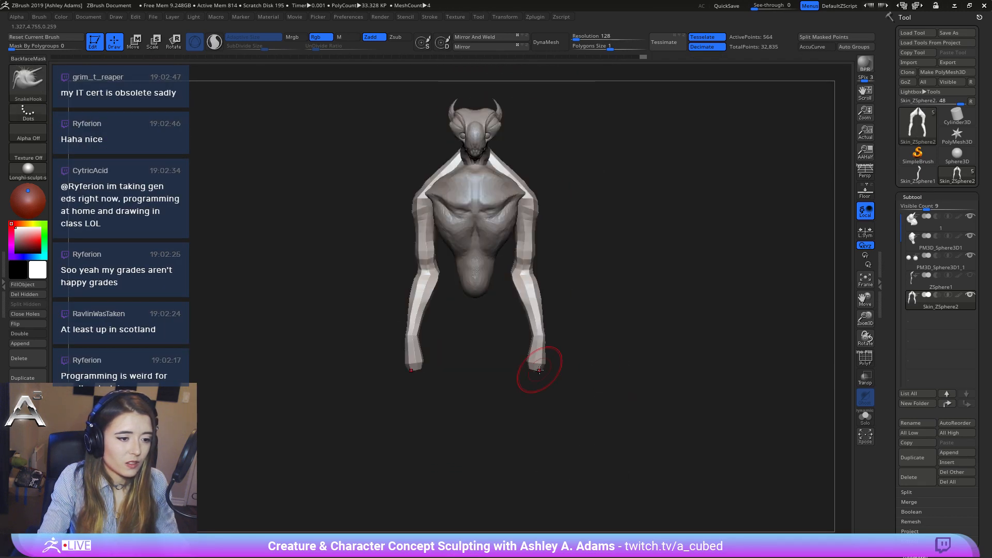
mouse_move(532, 398)
right_mouse_down()
mouse_move(452, 367)
mouse_move(525, 355)
right_mouse_up()
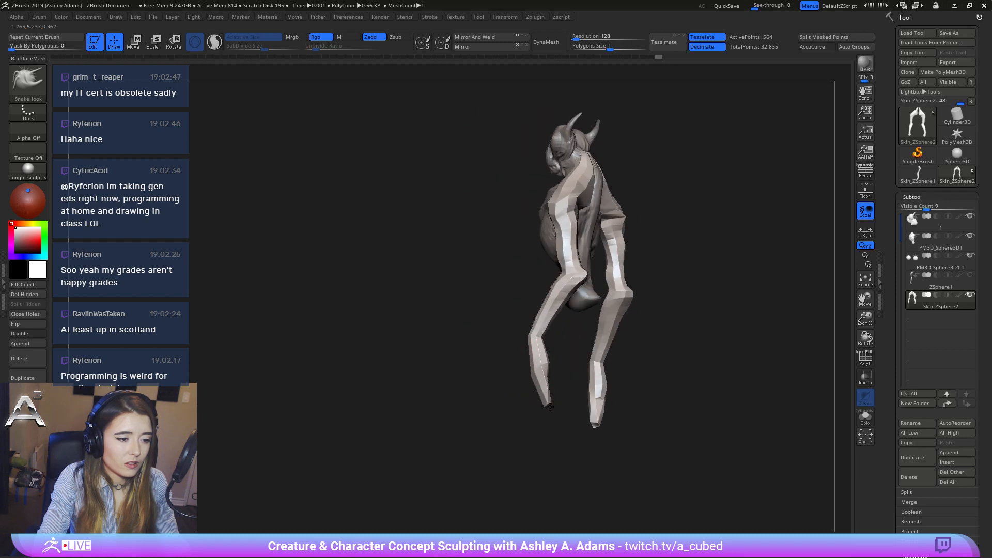
mouse_move(550, 407)
left_mouse_down()
mouse_move(543, 381)
mouse_move(546, 393)
left_mouse_up()
right_click_drag(553, 398, 595, 406)
key("space")
left_click_drag(551, 375, 540, 390)
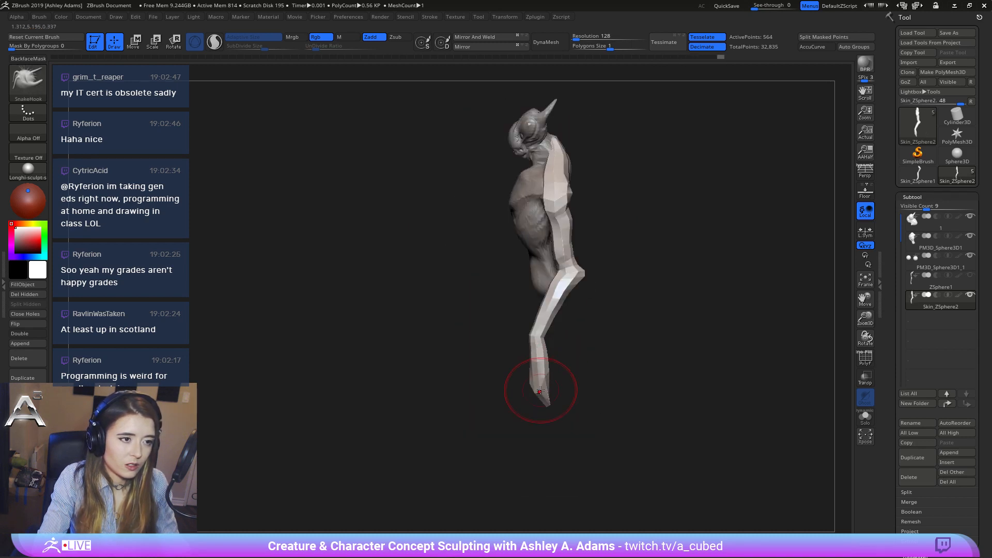
Refine the outlines of the elbows and wrists from the front view with SnakeHook.
mouse_move(556, 385)
right_mouse_down()
mouse_move(589, 362)
mouse_move(551, 328)
right_mouse_up()
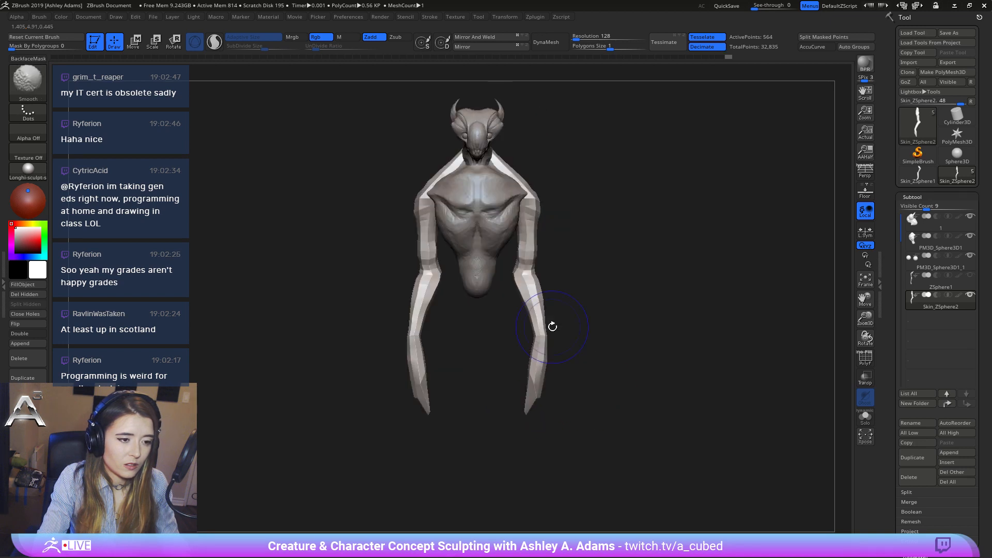
left_click_drag(542, 337, 545, 338)
right_click_drag(545, 338, 522, 427, "alt")
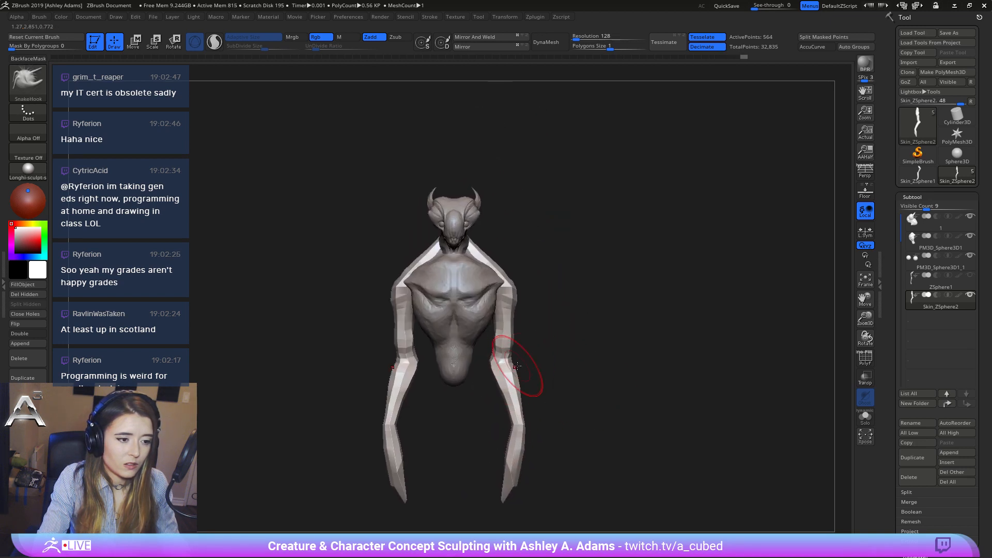
key("space")
mouse_move(508, 360)
left_mouse_down()
mouse_move(517, 360)
mouse_move(498, 371)
left_mouse_up()
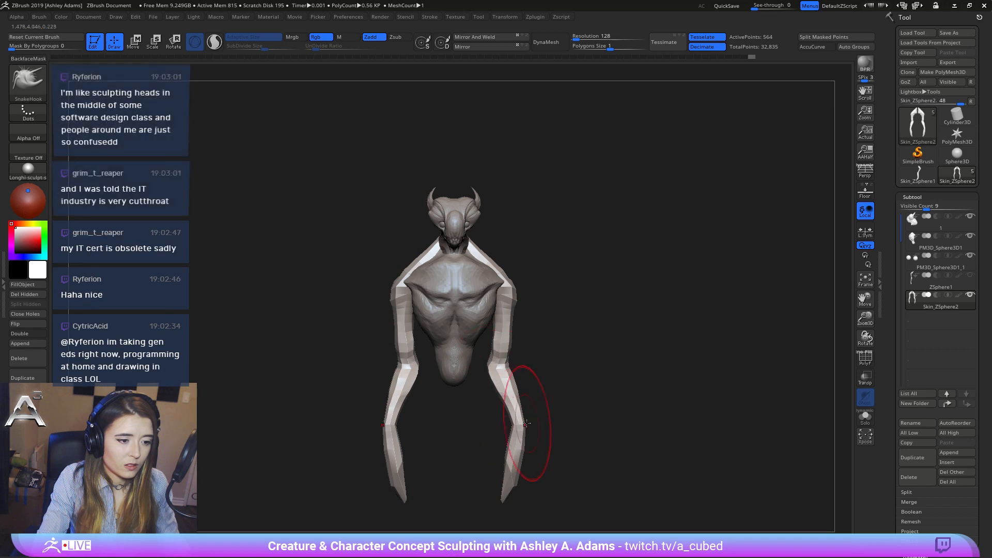
left_click_drag(521, 423, 516, 429)
Resize the brush and pull the elbows further back into sharper points in the side view.
mouse_move(518, 430)
right_mouse_down()
mouse_move(471, 430)
mouse_move(487, 336)
mouse_move(501, 321)
right_mouse_up()
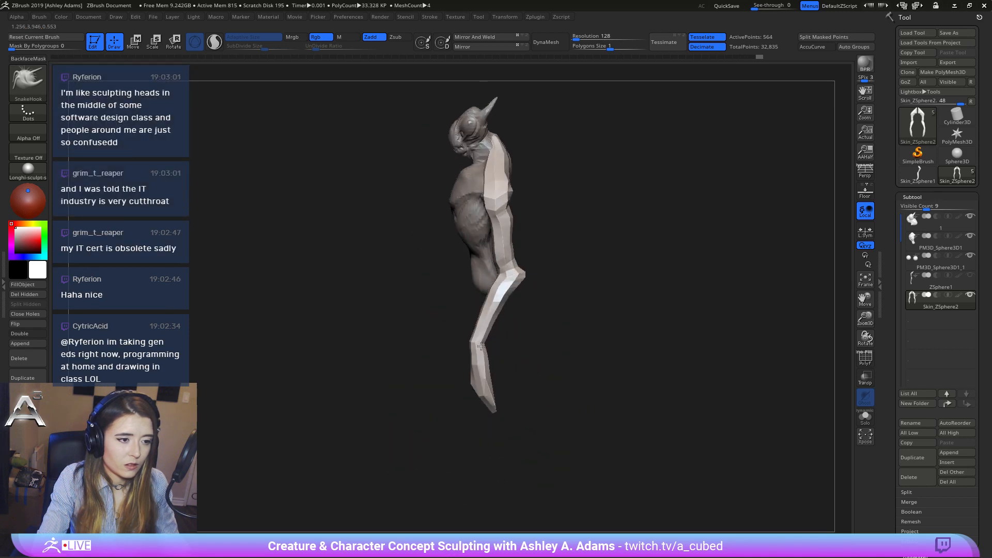
key("space")
left_click_drag(514, 305, 527, 291)
right_click_drag(494, 226, 522, 261, "alt")
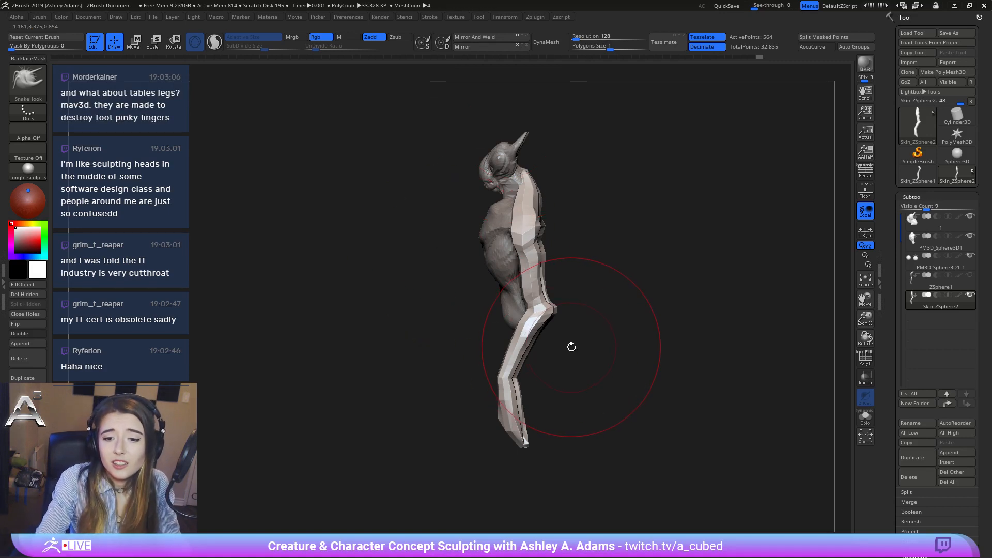
Choose MaskLasso as the masking brush and mask the upper arms down to the elbows in the side view.
key("ctrl")
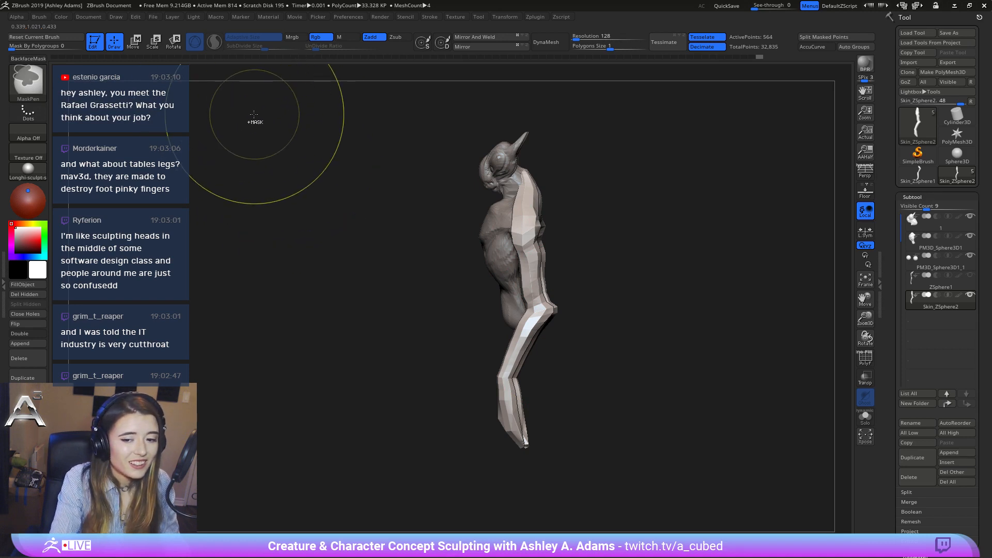
left_click(28, 80, "ctrl")
left_click(191, 140, "ctrl")
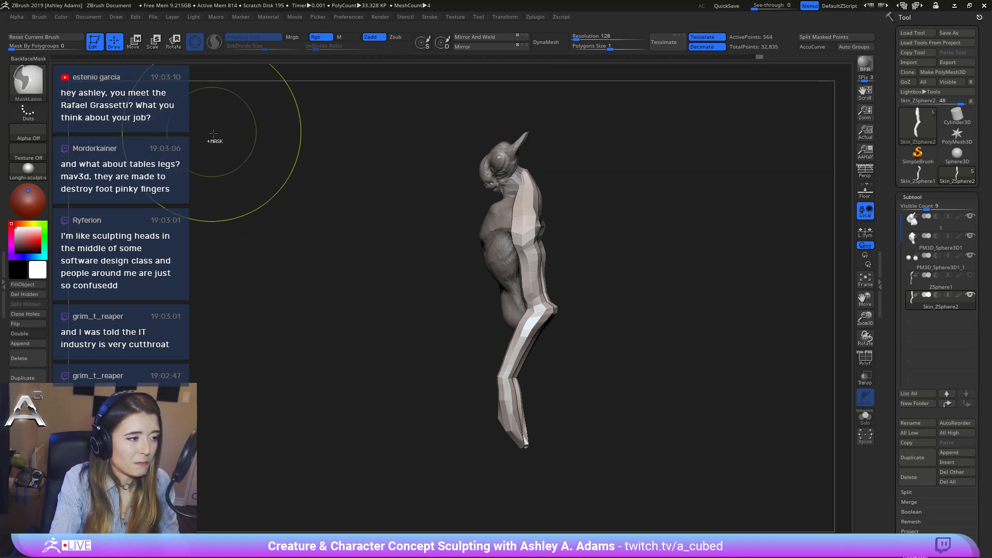
mouse_move(437, 468)
left_mouse_down("ctrl")
mouse_move(579, 336)
mouse_move(553, 306)
mouse_move(455, 244)
mouse_move(457, 253)
left_mouse_up("ctrl")
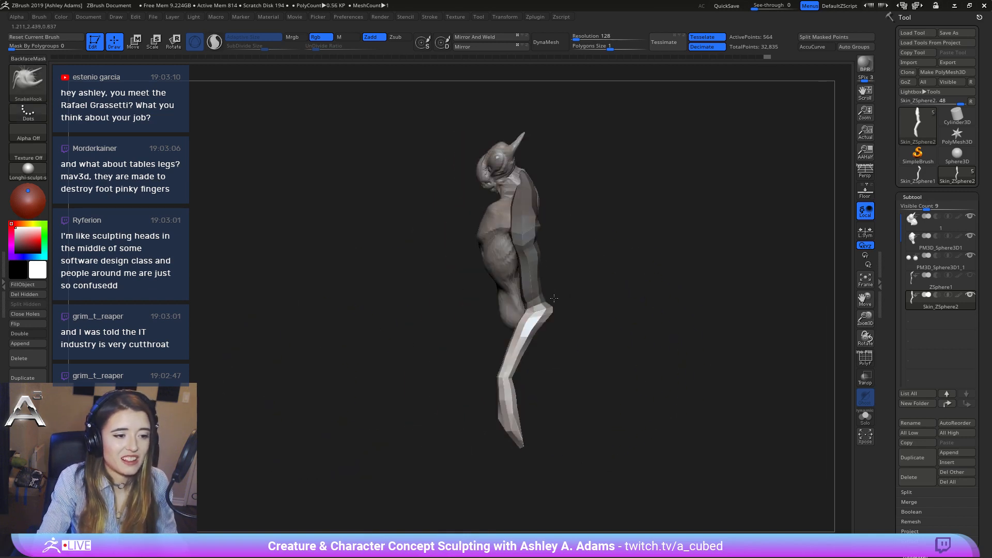
Place the Move gizmo at the elbow, shift the unmasked forearms sideways in the front view, and clear the mask.
key("w")
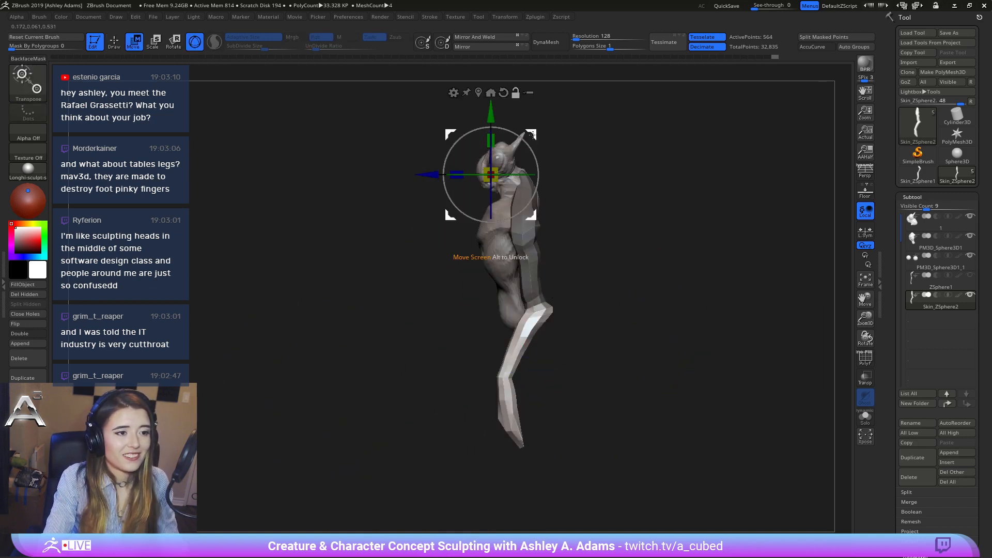
left_click_drag(534, 139, 635, 192, "alt")
left_click_drag(434, 313, 389, 313)
left_click_drag(465, 313, 443, 304)
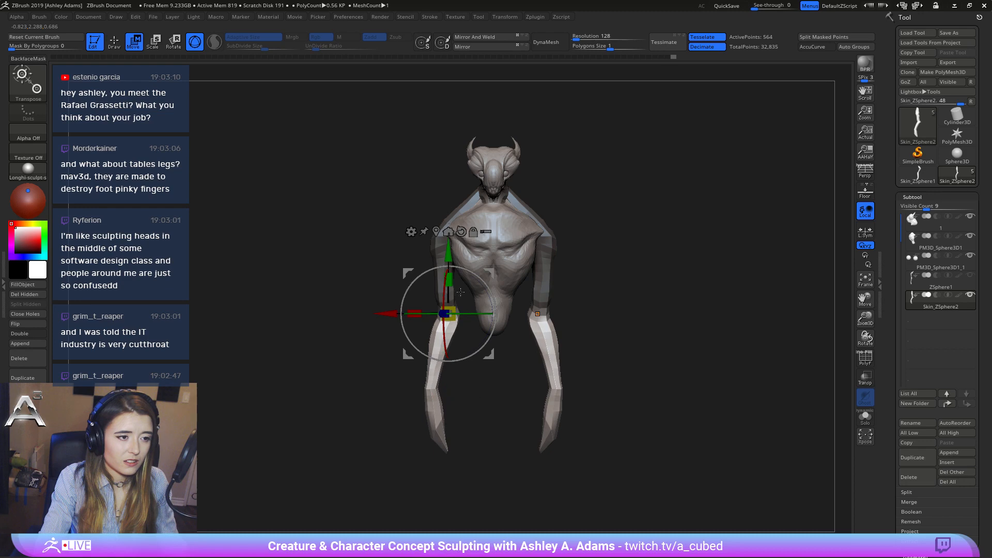
key("q")
left_click_drag(604, 336, 651, 281, "ctrl")
Select the head subtool and lasso-mask it so that only the two horns stay unmasked.
mouse_move(524, 131)
right_mouse_down("alt")
mouse_move(514, 253)
mouse_move(550, 199)
mouse_move(475, 419)
right_mouse_up("alt")
right_click(508, 264)
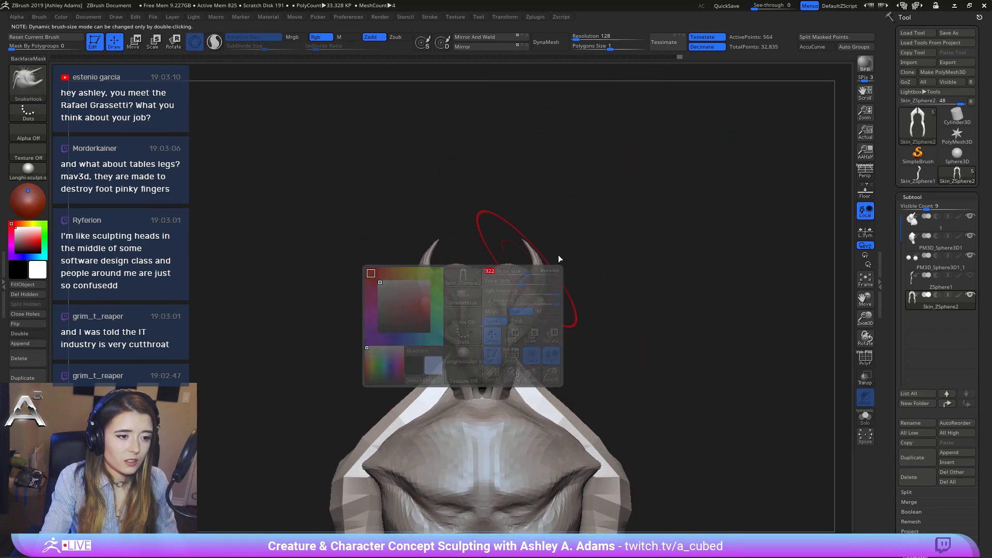
mouse_move(559, 256)
right_mouse_down()
mouse_move(509, 271)
mouse_move(490, 261)
mouse_move(582, 253)
right_mouse_up()
left_click(502, 279, "alt")
mouse_move(537, 215)
left_mouse_down("ctrl")
mouse_move(504, 271)
mouse_move(543, 305)
mouse_move(549, 290)
left_mouse_up("ctrl")
mouse_move(581, 243)
right_mouse_down()
mouse_move(479, 248)
mouse_move(499, 220)
right_mouse_up()
left_click(531, 209, "ctrl")
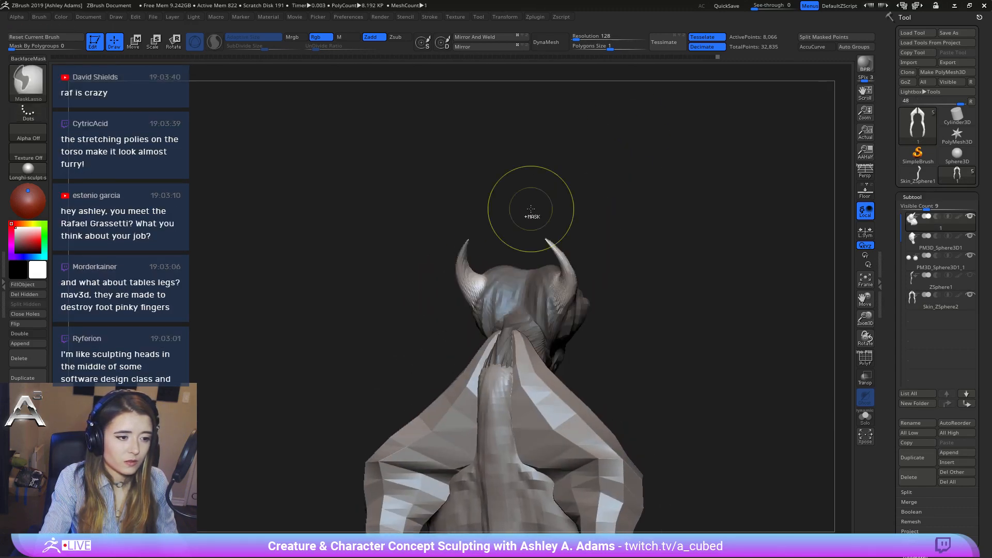
Align the Move gizmo with the horns and stretch them longer along their own direction.
right_click_drag(620, 220, 542, 224)
right_click_drag(636, 243, 569, 263, "shift")
key("w")
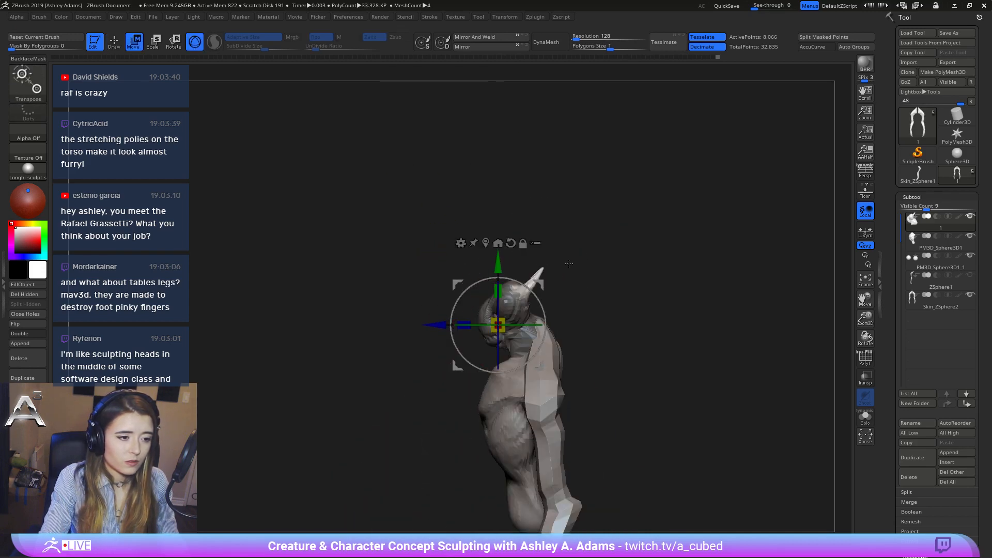
left_click_drag(540, 284, 583, 278, "alt")
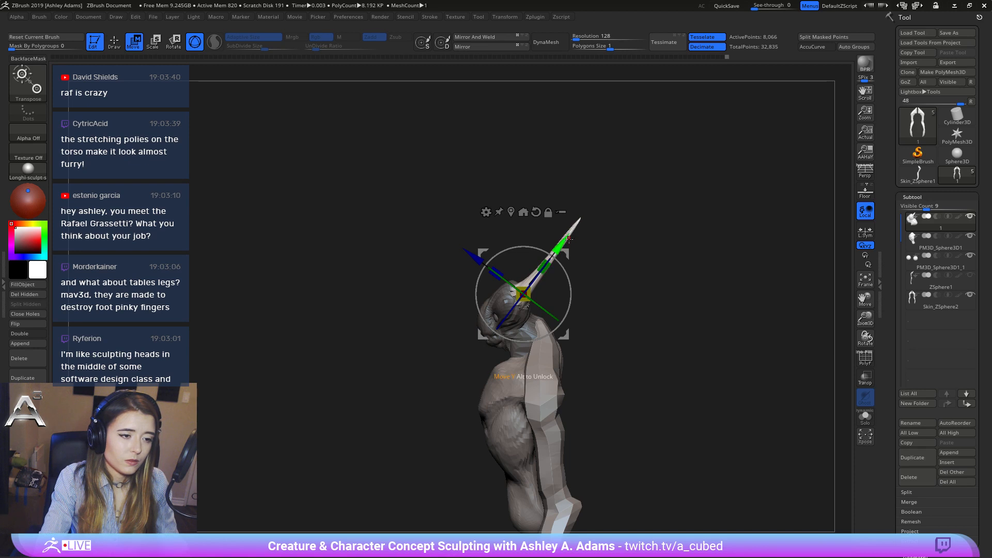
left_click_drag(564, 240, 568, 234)
right_click_drag(594, 243, 613, 276, "ctrl")
left_click_drag(614, 277, 669, 284, "shift")
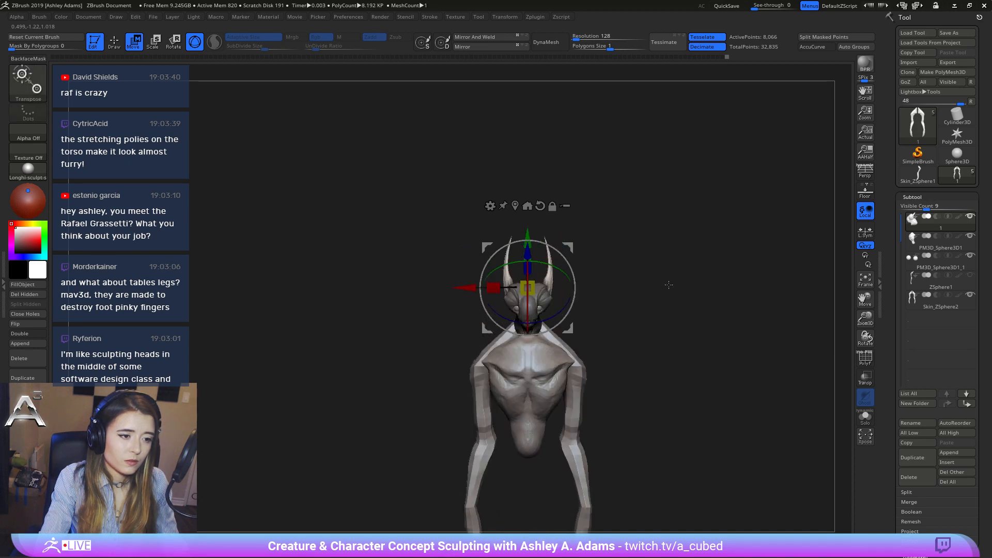
Clear the head mask, adjust the SnakeHook size, and bend the horns outward into wide, sweeping curves.
key("q")
key("space")
mouse_move(559, 265)
left_mouse_down()
mouse_move(593, 264)
mouse_move(579, 264)
left_mouse_up()
mouse_move(611, 349)
right_mouse_down("ctrl")
mouse_move(612, 313)
mouse_move(574, 274)
right_mouse_up("ctrl")
left_click_drag(594, 277, 603, 288, "ctrl")
key("space")
left_click(542, 249)
right_click_drag(546, 258, 545, 333, "ctrl")
right_click_drag(486, 274, 532, 270)
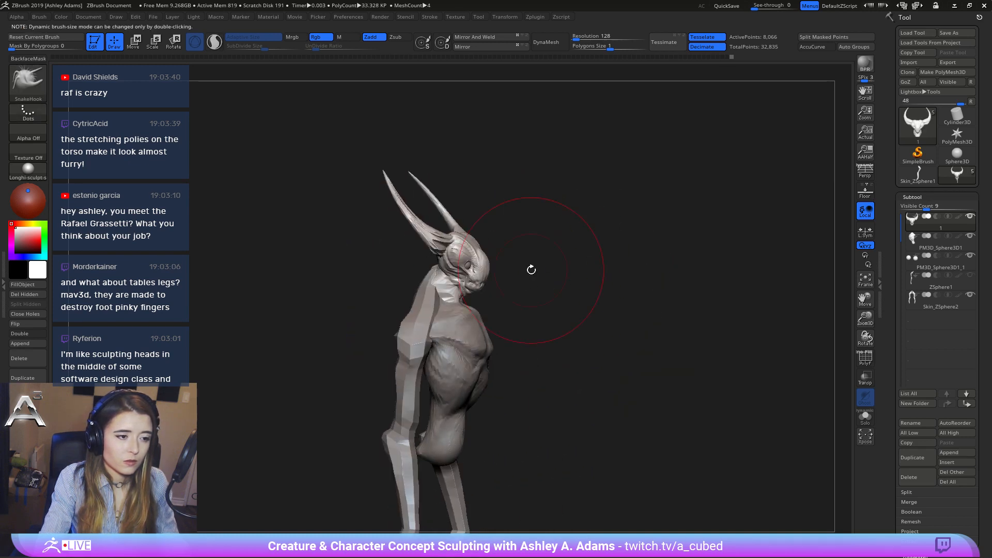
right_click_drag(514, 331, 519, 252, "alt")
key("space")
left_click_drag(517, 257, 503, 257)
mouse_move(525, 351)
right_mouse_down("alt")
mouse_move(541, 274)
mouse_move(470, 286)
right_mouse_up("alt")
Select the torso subtool and pull the pelvis into a downward point with flared hips using SnakeHook.
key("space")
left_click(466, 294, "alt")
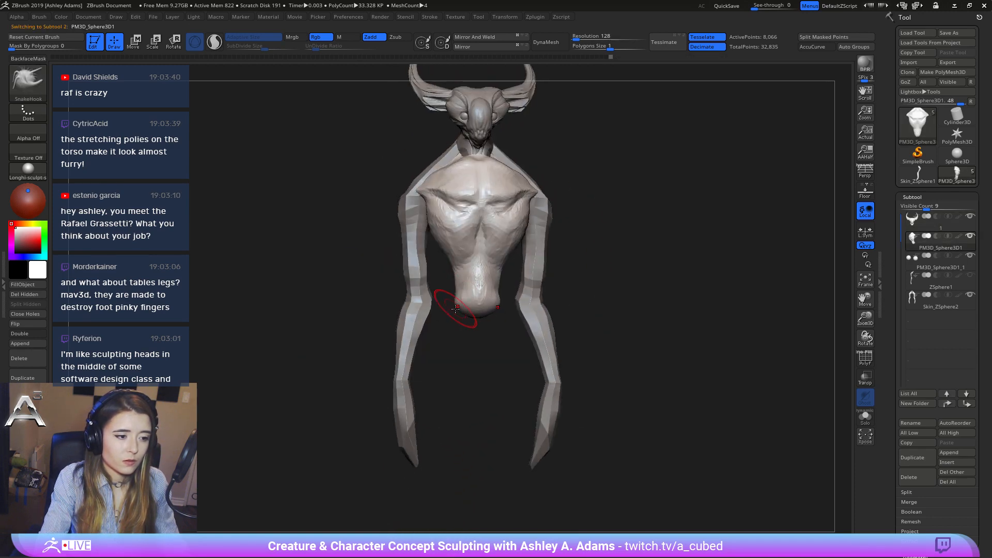
right_click_drag(479, 330, 454, 328)
key("space")
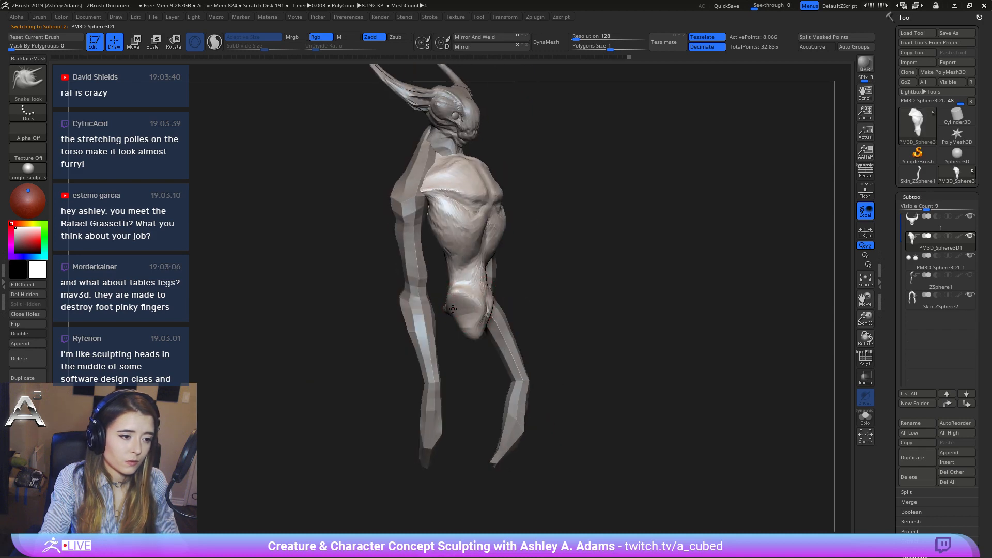
mouse_move(449, 324)
right_mouse_down()
mouse_move(460, 309)
mouse_move(445, 326)
mouse_move(457, 327)
right_mouse_up()
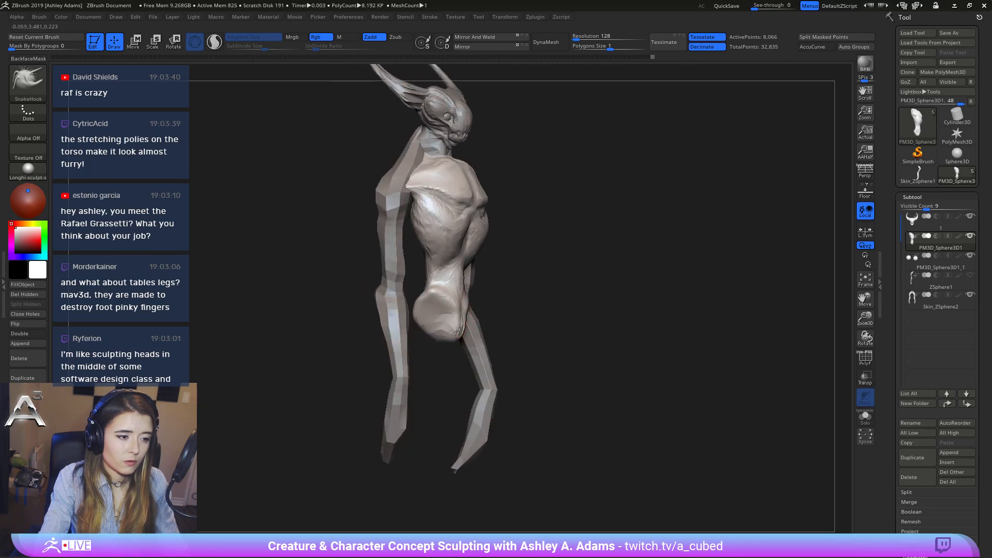
key("shift")
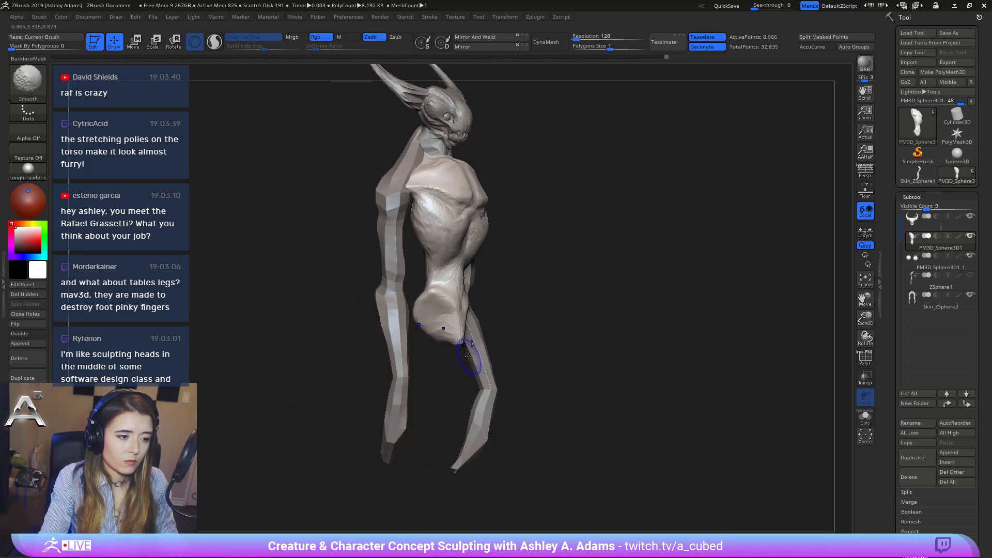
right_click_drag(469, 357, 480, 314)
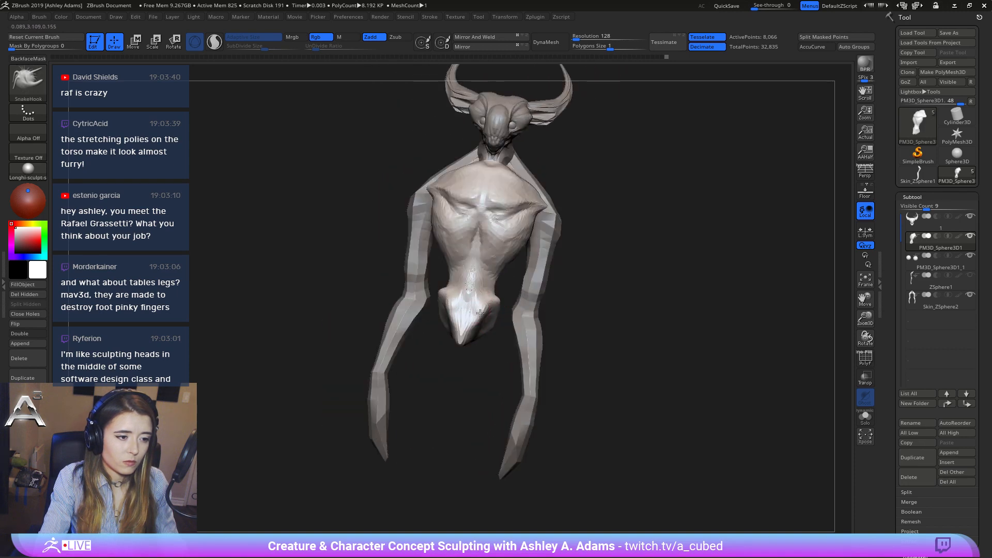
mouse_move(475, 305)
left_mouse_down()
mouse_move(496, 296)
mouse_move(486, 313)
left_mouse_up()
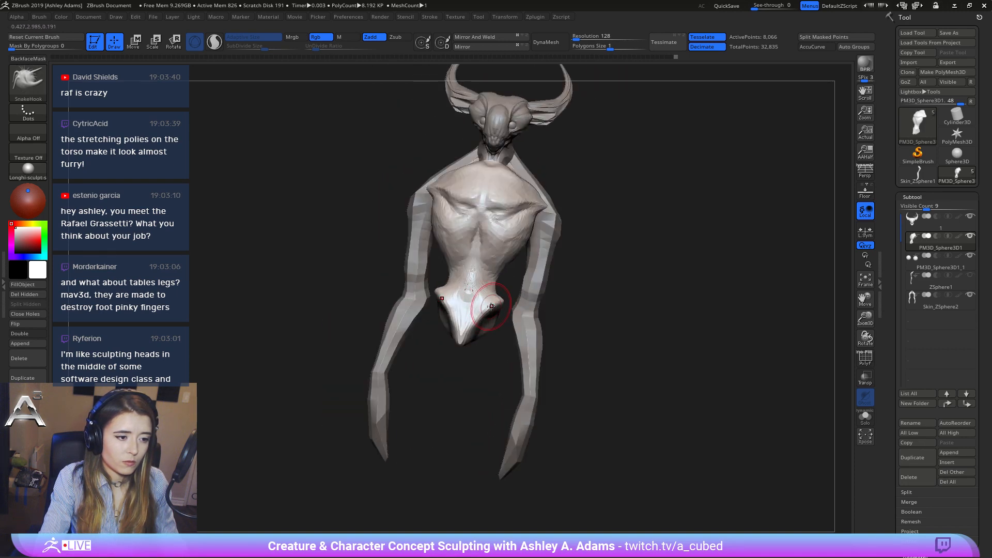
Try ClayBuildup on the pelvis, return to SnakeHook, and reshape the lower torso from the side with a resized brush.
mouse_move(491, 306)
right_mouse_down()
mouse_move(519, 311)
mouse_move(466, 289)
mouse_move(465, 272)
mouse_move(447, 275)
right_mouse_up()
key("space")
key("b")
key("c")
key("b")
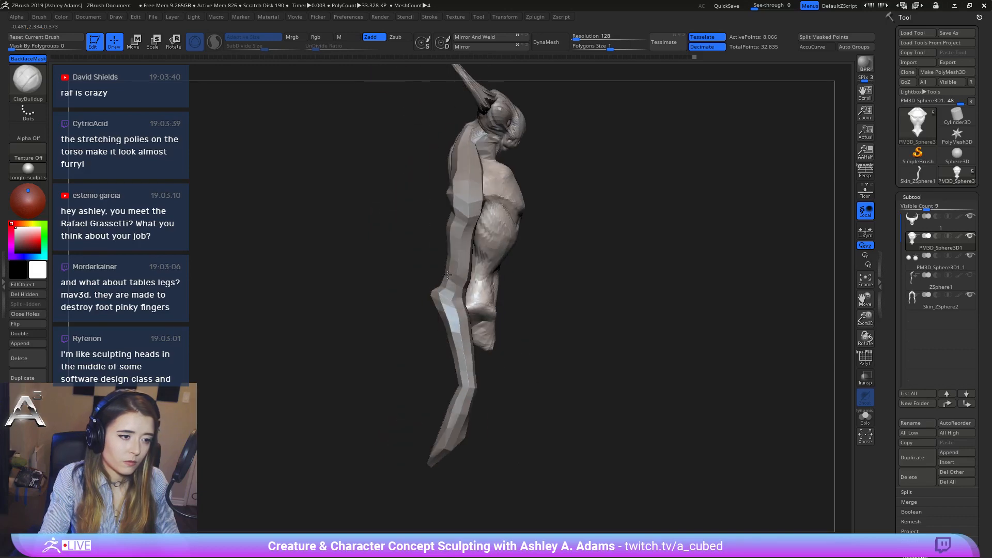
key("space")
key("b")
key("s")
key("h")
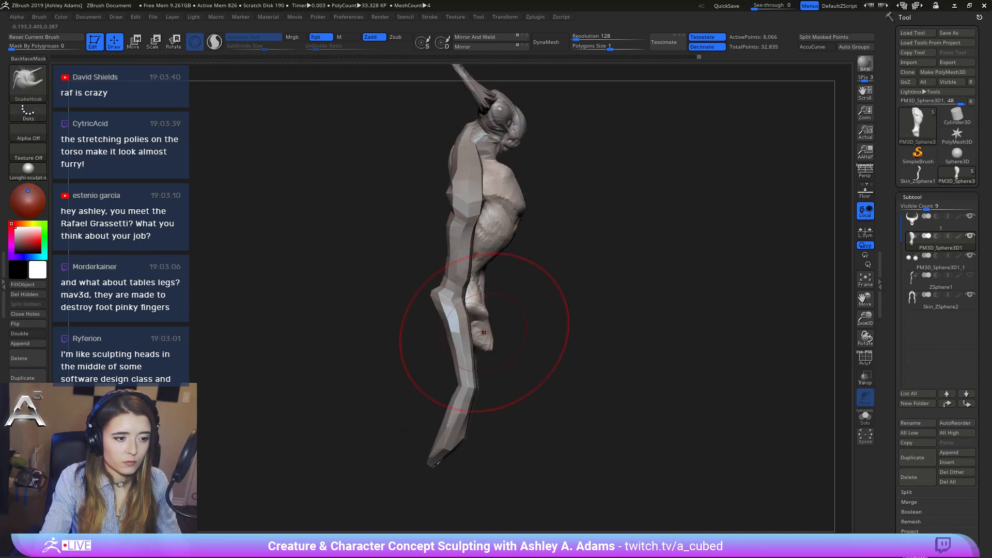
key("space")
left_click(476, 254)
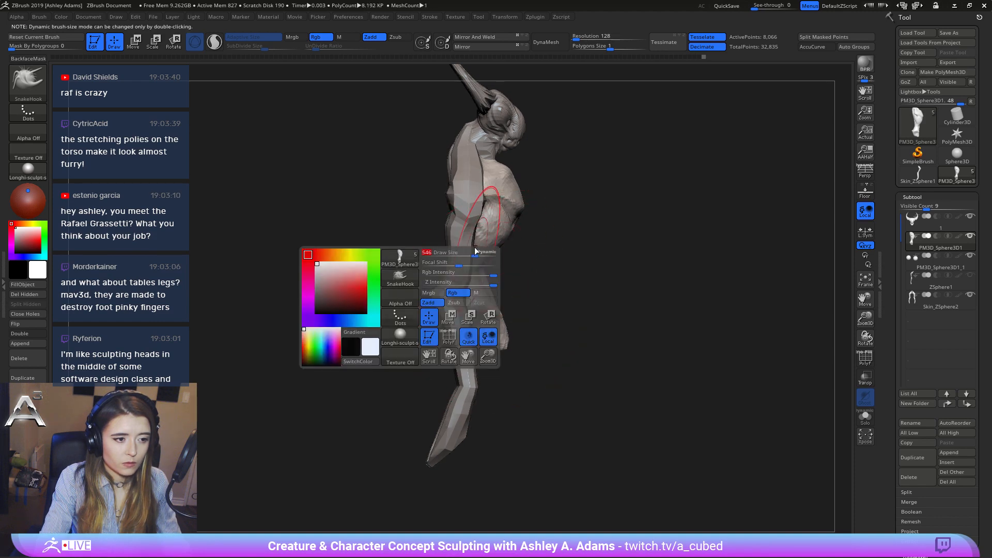
left_click_drag(372, 259, 467, 262)
key("space")
left_click_drag(467, 262, 447, 262)
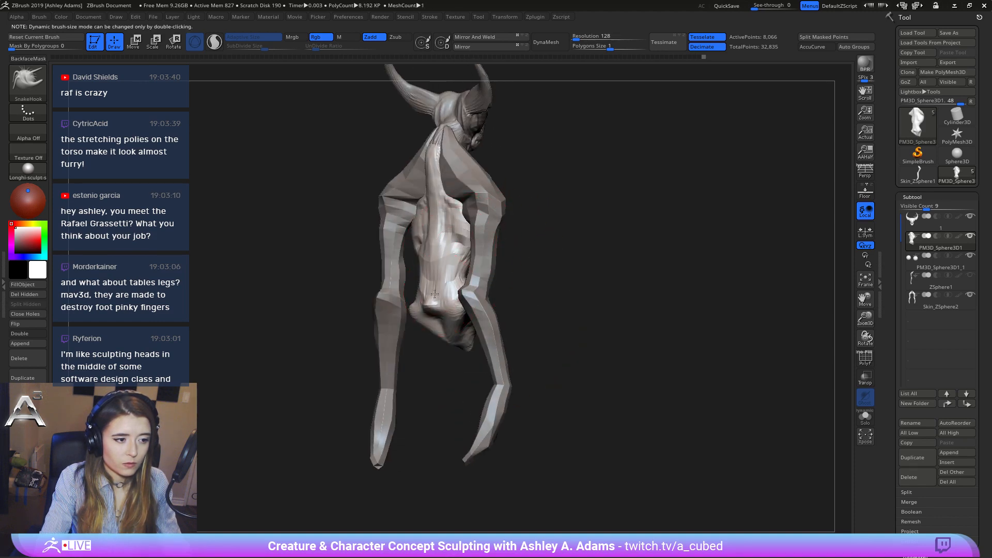
Resize SnakeHook and pull the spine out between the shoulders in the back view.
mouse_move(432, 286)
right_mouse_down()
mouse_move(527, 246)
mouse_move(507, 256)
mouse_move(444, 222)
right_mouse_up()
key("space")
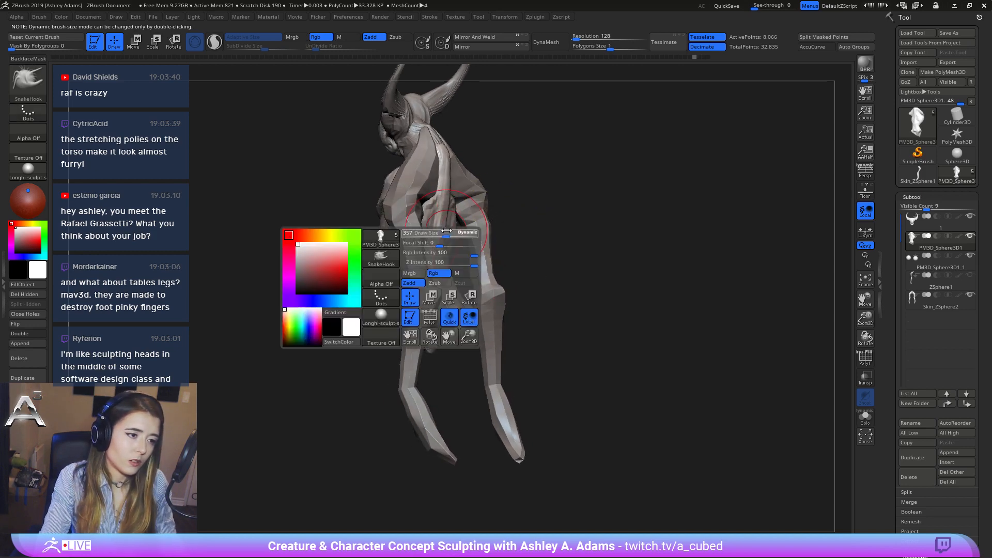
key("space")
left_click_drag(443, 218, 444, 180)
key("space")
right_click_drag(443, 180, 530, 215)
key("space")
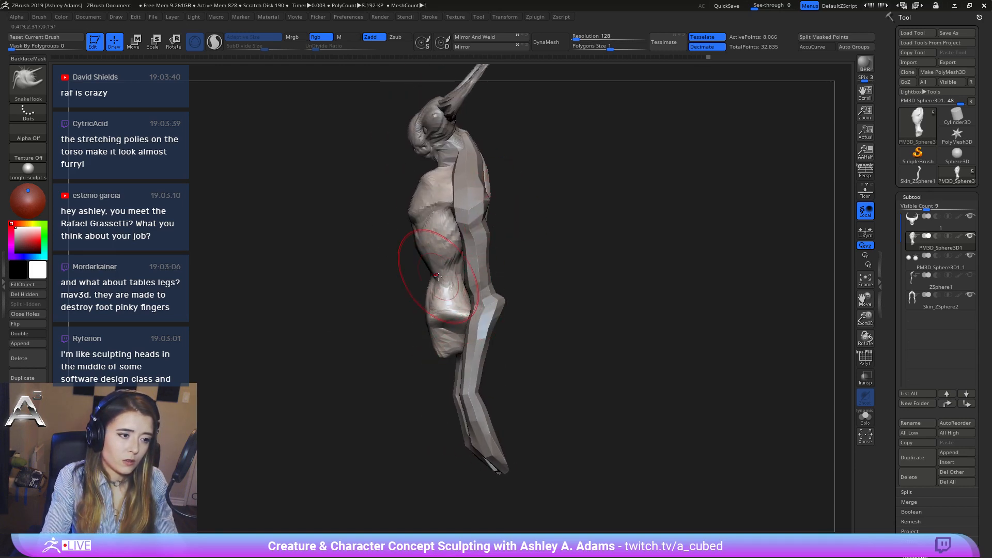
Fill out the pelvis and hips and adjust the belly outline with SnakeHook from several angles.
mouse_move(437, 276)
right_mouse_down()
mouse_move(420, 276)
mouse_move(477, 325)
right_mouse_up()
key("space")
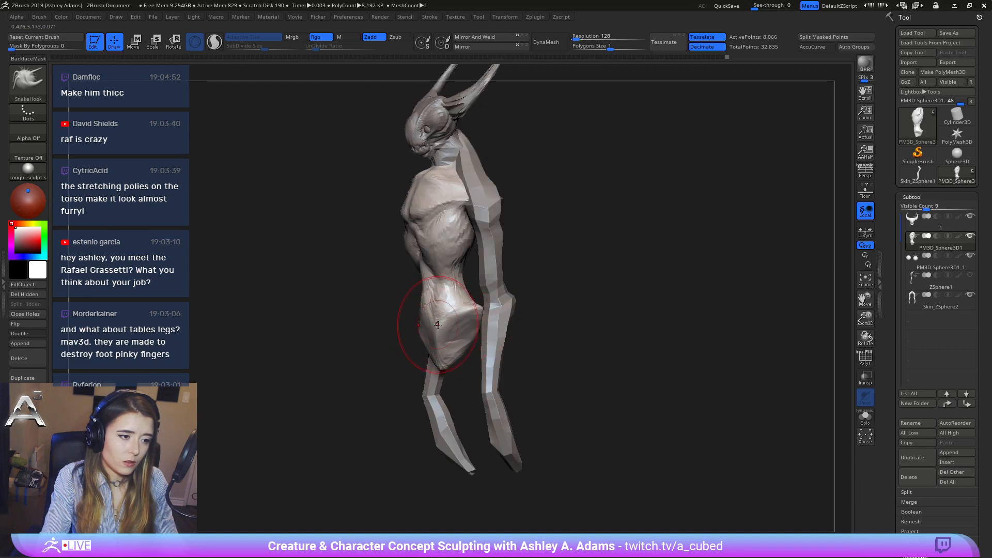
right_click_drag(445, 331, 491, 331)
key("space")
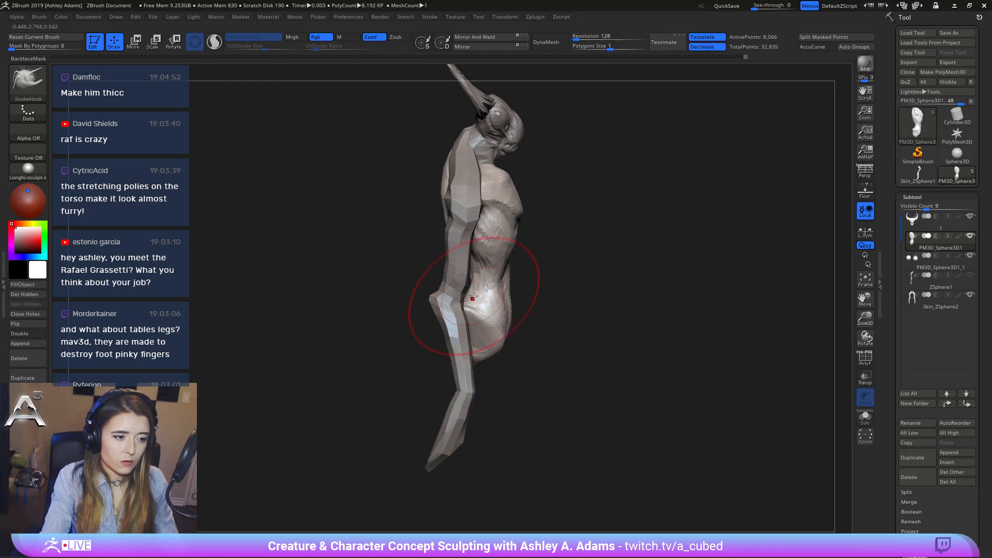
key("space")
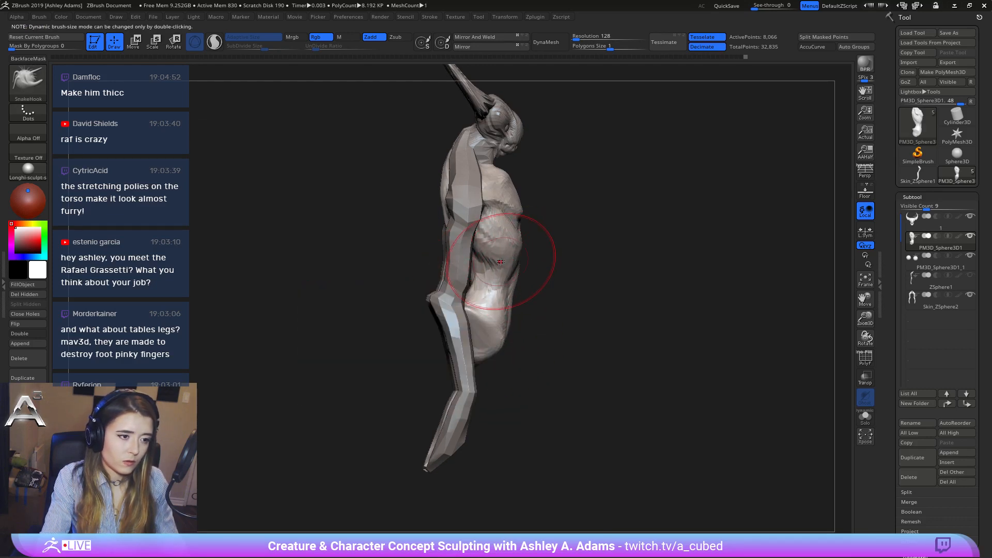
left_click_drag(501, 262, 489, 268)
mouse_move(549, 226)
left_mouse_down()
mouse_move(501, 284)
mouse_move(492, 316)
mouse_move(480, 316)
mouse_move(566, 324)
mouse_move(582, 312)
left_mouse_up()
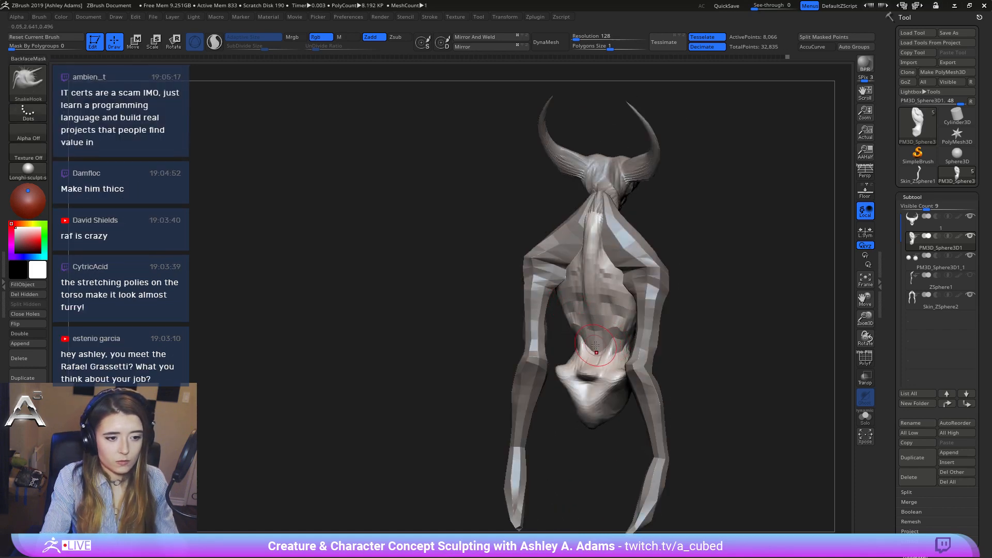
Pull the lower back toward the pelvis with SnakeHook and thicken the waist with ClayBuildup.
mouse_move(596, 345)
left_mouse_down()
mouse_move(581, 357)
mouse_move(598, 359)
left_mouse_up()
key("b")
key("c")
key("b")
mouse_move(598, 342)
right_mouse_down("shift")
mouse_move(576, 339)
mouse_move(589, 325)
mouse_move(576, 299)
right_mouse_up("shift")
key("b")
key("c")
key("b")
key("b")
key("s")
key("h")
key("space")
Build up the abdomen below the ribcage with ClayBuildup and smooth the strokes.
key("b")
key("c")
key("b")
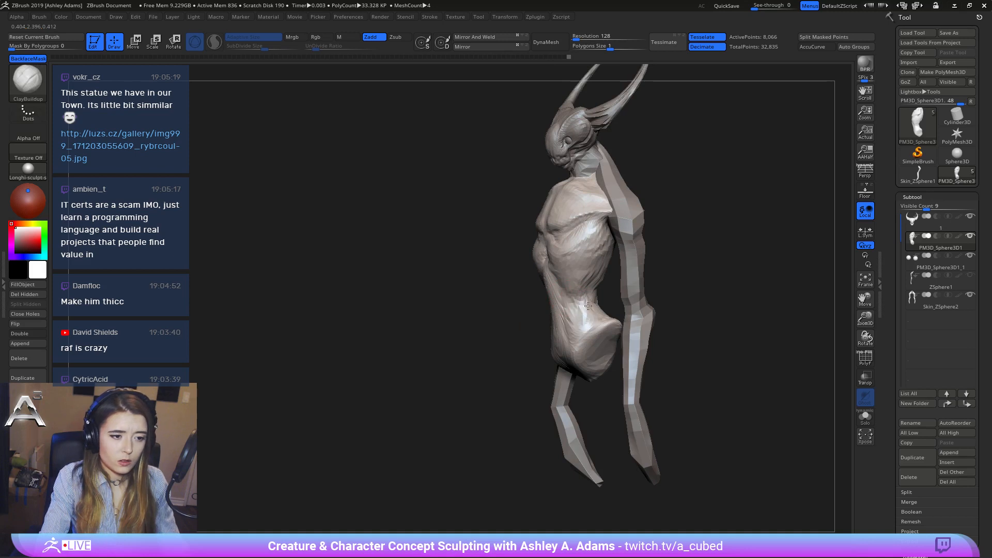
right_click_drag(593, 298, 595, 342)
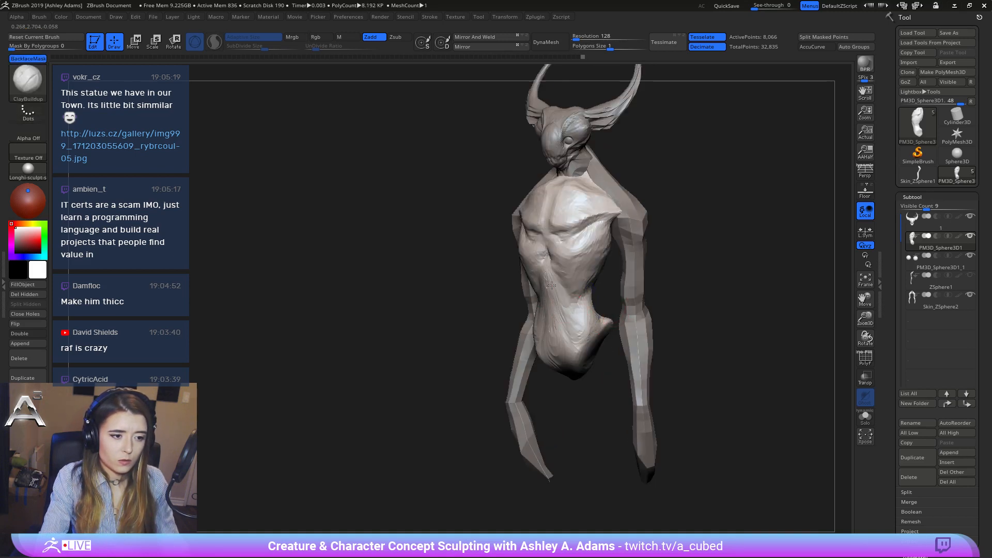
right_click_drag(552, 285, 567, 298)
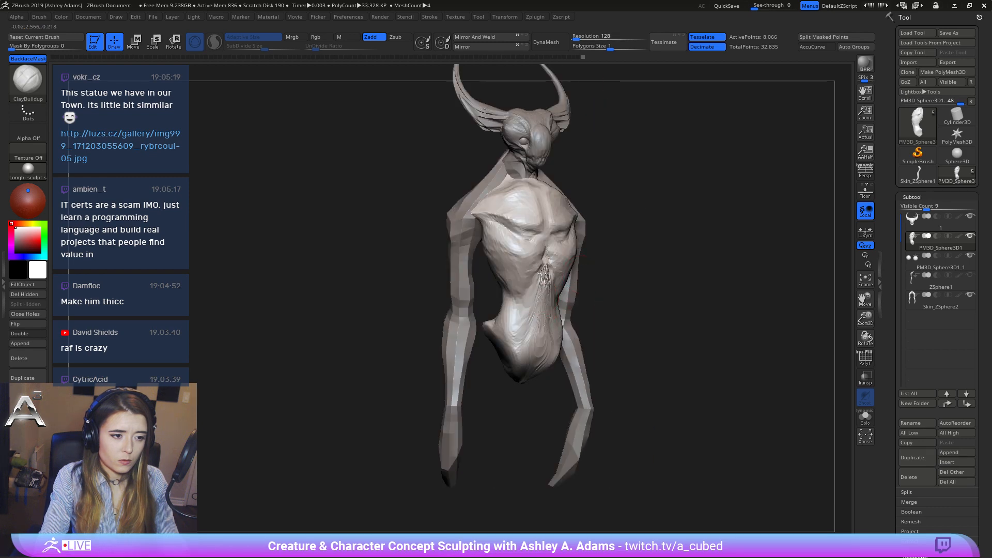
key("shift")
mouse_move(547, 333)
right_mouse_down("shift")
mouse_move(565, 283)
mouse_move(560, 342)
mouse_move(504, 410)
right_mouse_up("shift")
Round out the pelvis with SnakeHook and smoothing, and widen its lower sides in the front view.
key("space")
key("b")
key("s")
key("h")
mouse_move(515, 359)
right_mouse_down()
mouse_move(522, 331)
mouse_move(496, 372)
right_mouse_up()
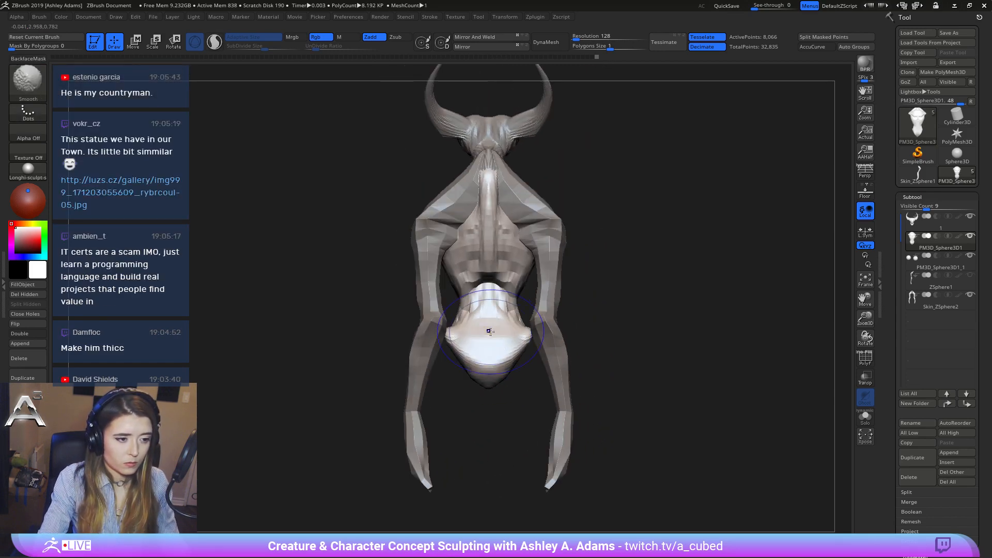
key("space")
right_click_drag(500, 355, 570, 328, "shift")
mouse_move(522, 372)
left_mouse_down()
mouse_move(505, 416)
mouse_move(534, 372)
left_mouse_up()
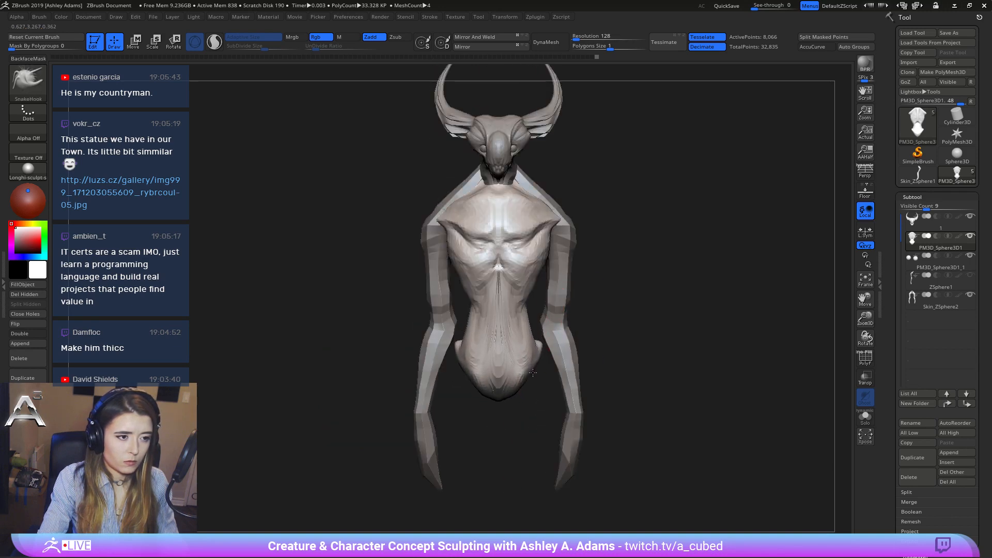
Select the Skin_ZSphere2 arms subtool and convert it to a DynaMesh at resolution 128.
right_click_drag(534, 372, 555, 323, "ctrl")
left_click(554, 323, "alt")
key("space")
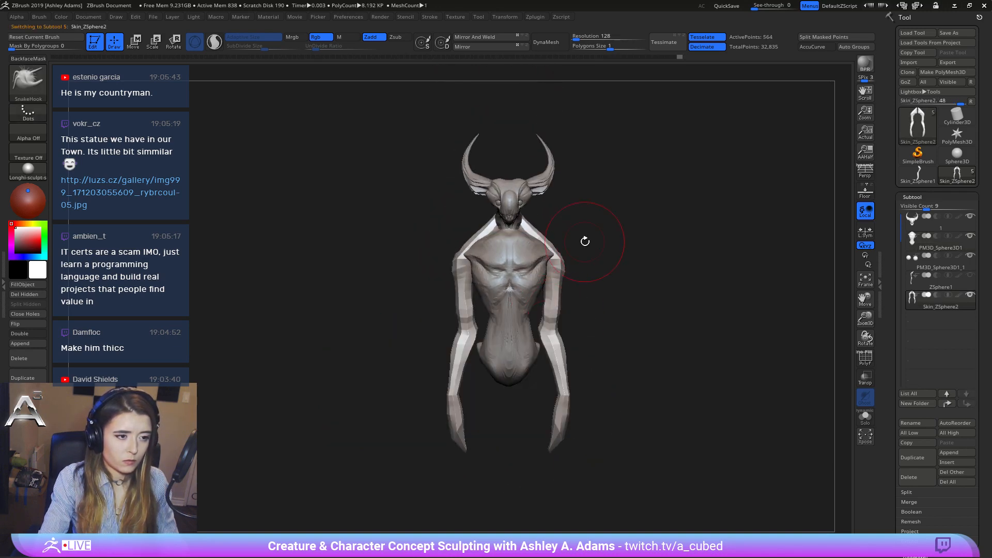
right_click_drag(584, 239, 565, 145)
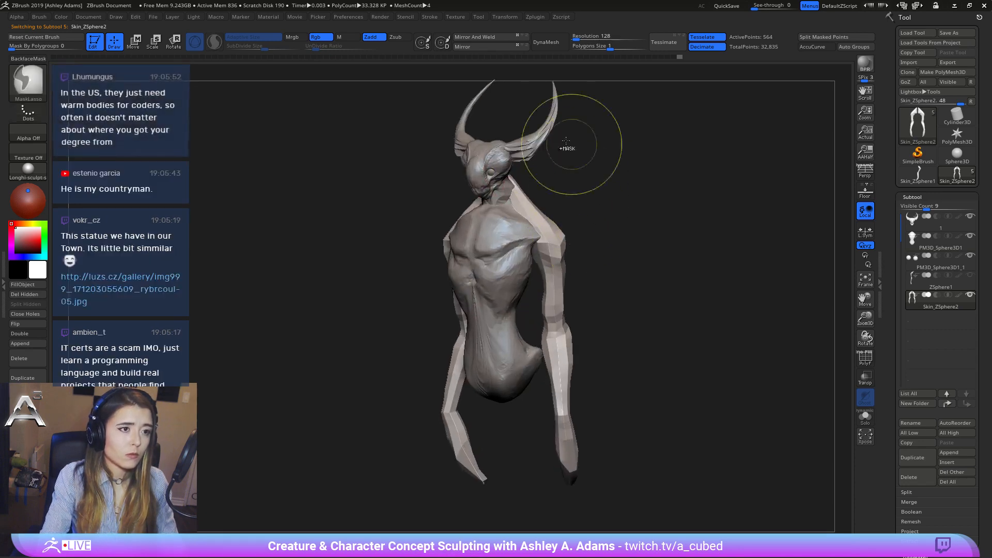
left_click(554, 41)
mouse_move(580, 227)
right_mouse_down()
mouse_move(533, 320)
mouse_move(578, 212)
right_mouse_up()
Switch to the ClayBuildup brush, resize it and lay muscle strokes across the upper back of the arms subtool.
key("space")
left_click_drag(577, 212, 574, 211)
key("b")
key("c")
key("b")
right_click_drag(672, 217, 595, 196)
mouse_move(594, 186)
left_mouse_down("shift")
mouse_move(580, 222)
mouse_move(584, 305)
left_mouse_up("shift")
right_click_drag(584, 305, 563, 260)
right_click(493, 312)
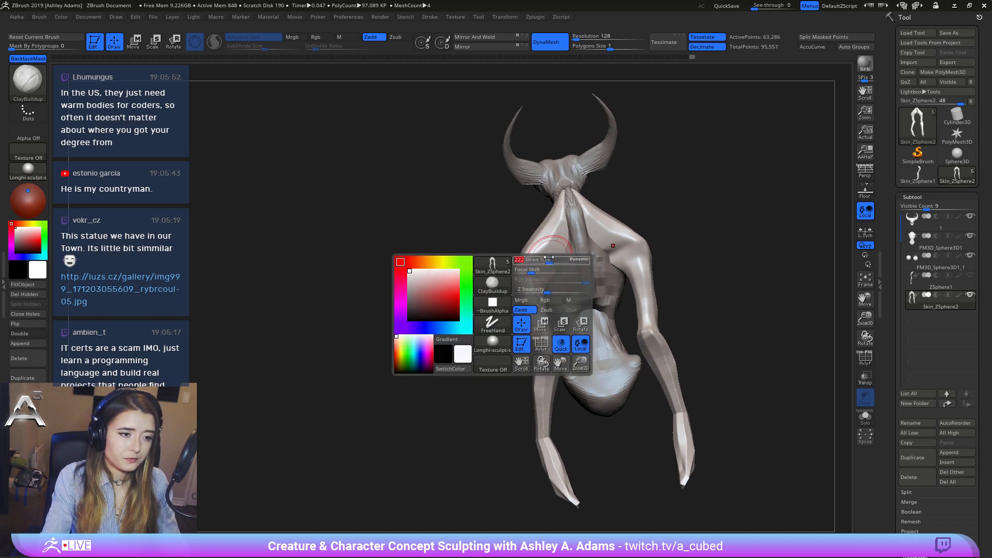
mouse_move(528, 269)
left_mouse_down()
mouse_move(551, 250)
mouse_move(565, 214)
mouse_move(584, 240)
left_mouse_up()
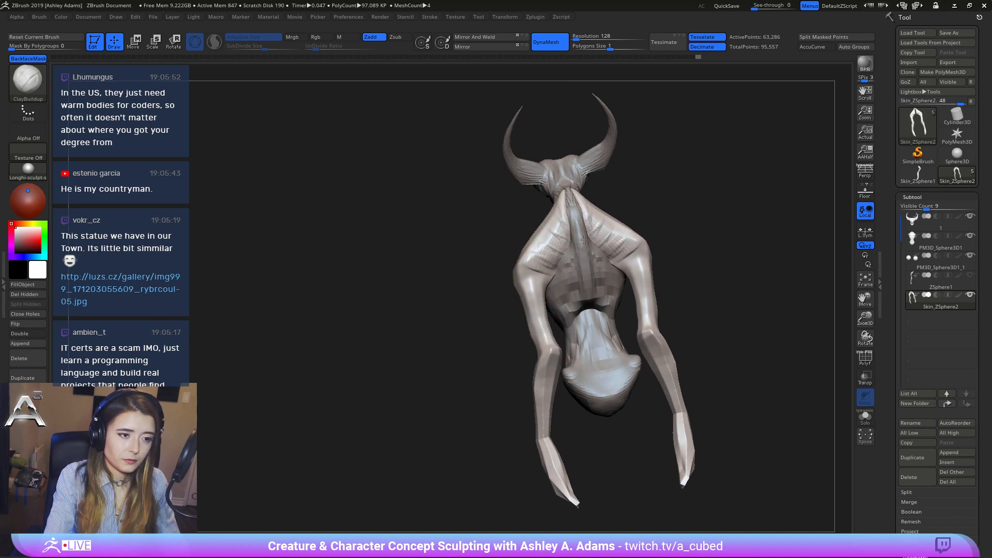
Build up the shoulder blades and the slope between neck and shoulder on the arms with ClayBuildup.
left_click_drag(552, 270, 564, 213)
mouse_move(538, 251)
left_mouse_down()
mouse_move(554, 206)
mouse_move(521, 270)
mouse_move(528, 249)
left_mouse_up()
mouse_move(528, 249)
right_mouse_down()
mouse_move(574, 242)
mouse_move(544, 221)
right_mouse_up()
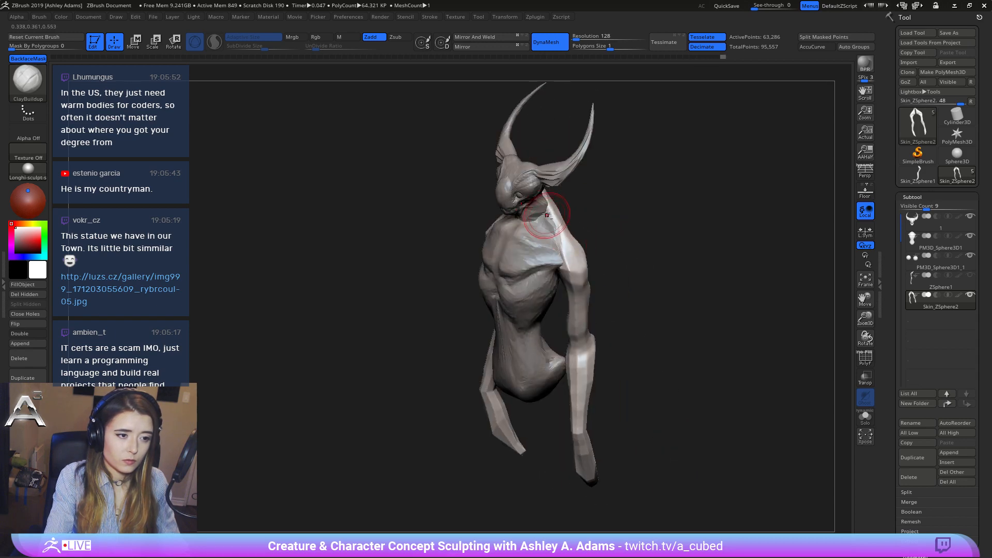
left_click_drag(547, 214, 566, 253)
right_click_drag(517, 214, 537, 217)
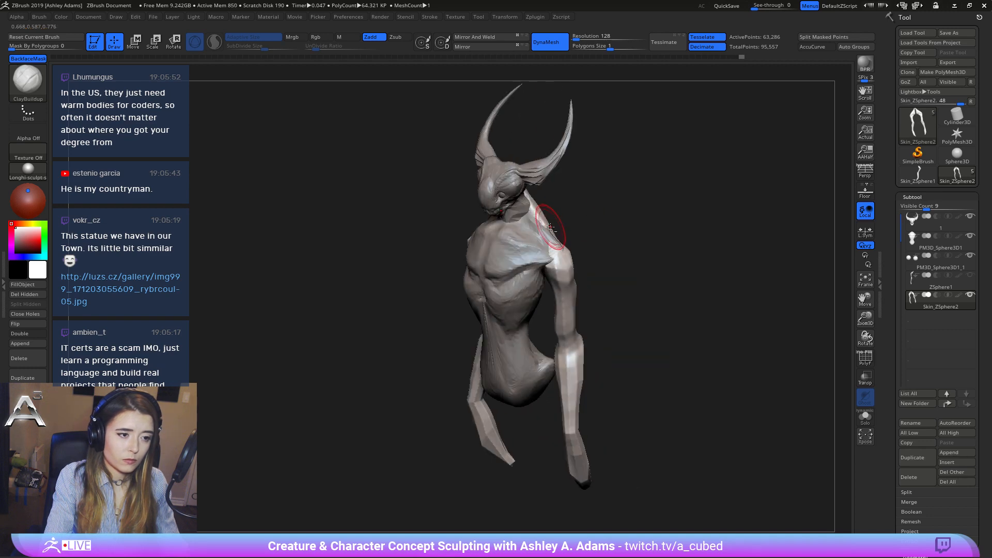
Compare the torso and arms subtools, and model the rear shoulders and shoulder blades of the arms with ClayBuildup.
left_click(537, 219, "alt")
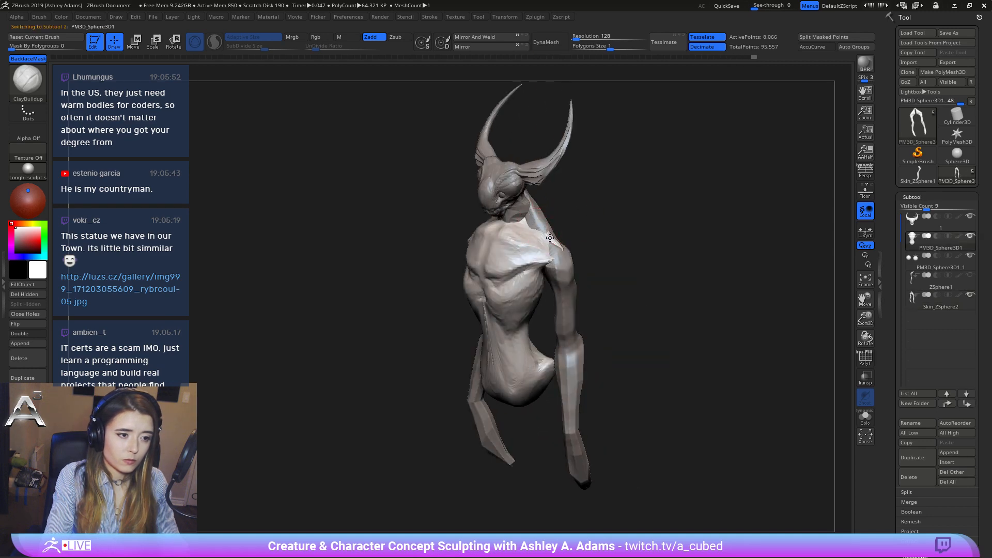
right_click_drag(566, 209, 515, 178, "shift")
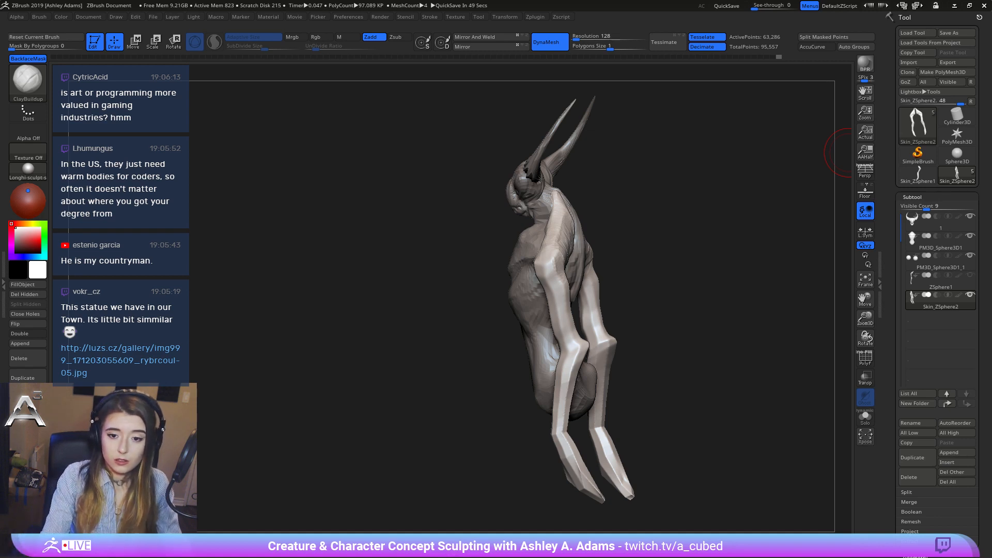
left_click_drag(667, 289, 485, 301)
left_click_drag(672, 248, 539, 276)
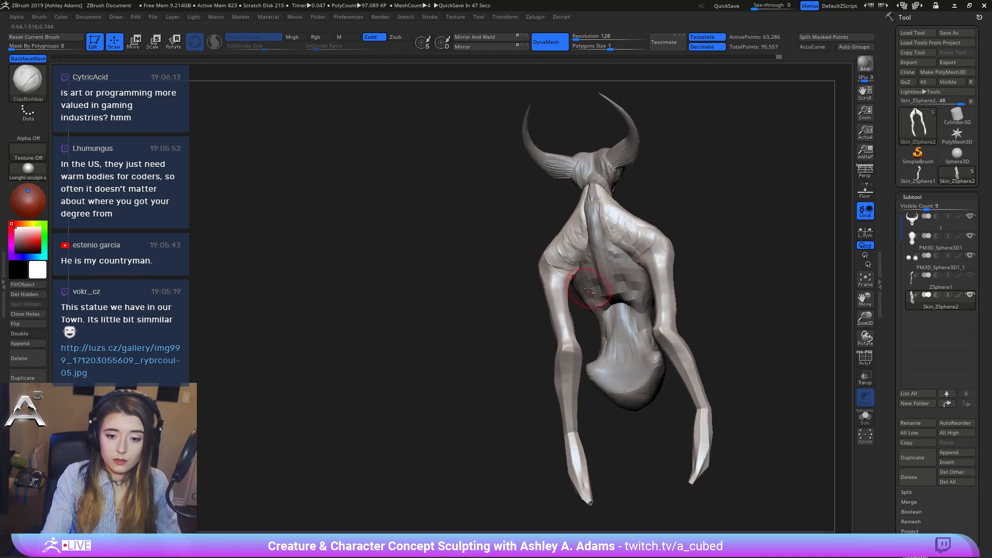
right_click_drag(589, 288, 501, 299, "alt")
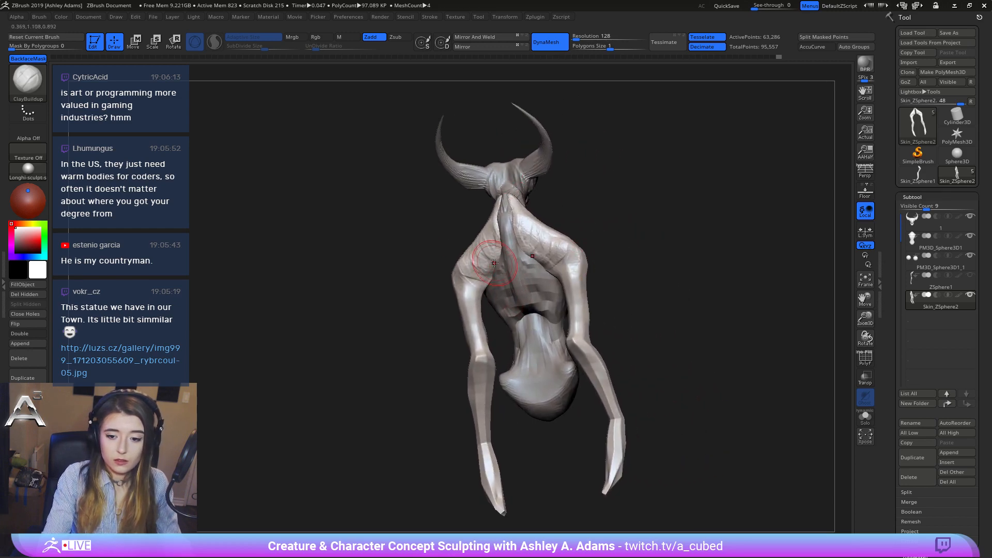
left_click_drag(373, 276, 574, 283)
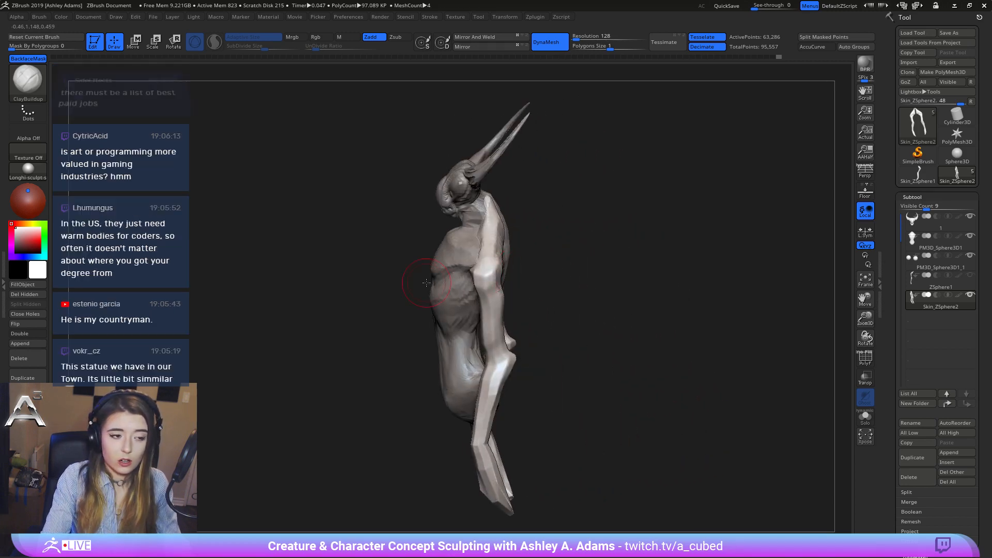
right_click(476, 248)
mouse_move(646, 243)
left_mouse_down()
mouse_move(483, 230)
mouse_move(495, 242)
mouse_move(519, 219)
mouse_move(532, 221)
left_mouse_up()
right_click(517, 212)
left_click_drag(444, 217, 534, 209)
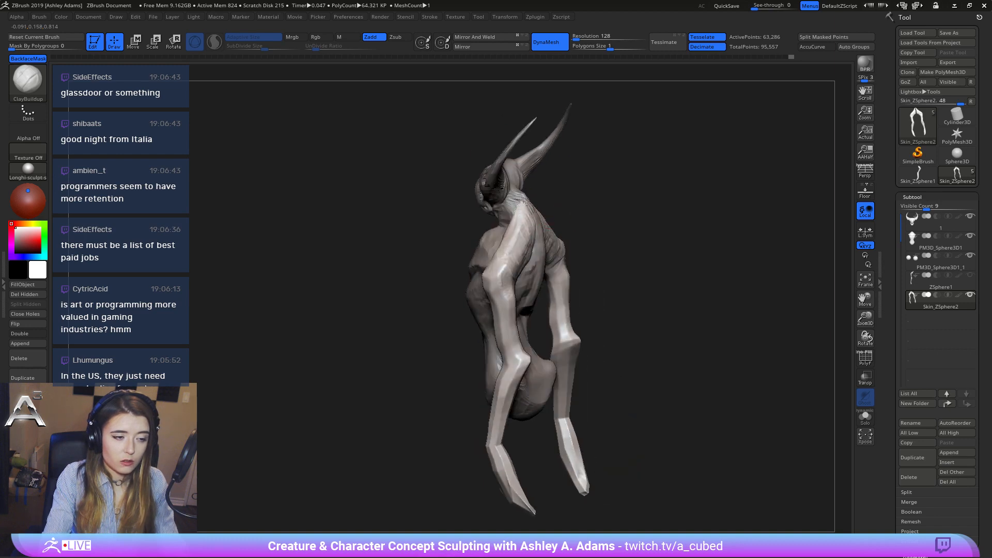
left_click_drag(529, 276, 449, 271)
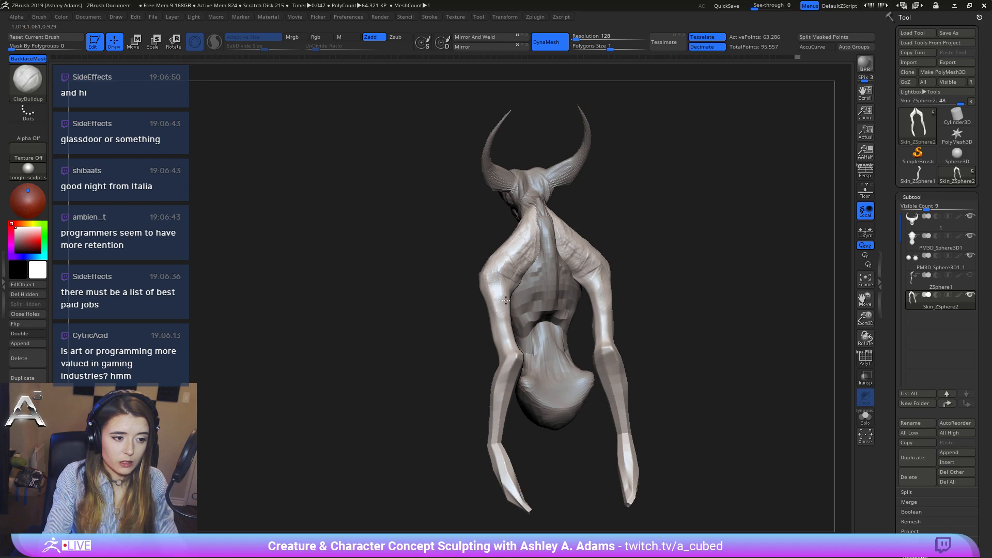
Select the PM3D_Sphere3D1 torso subtool and pull its upper back outward between the shoulder blades with SnakeHook.
right_click_drag(514, 295, 529, 287)
left_click(517, 289, "alt")
key("b")
key("s")
key("h")
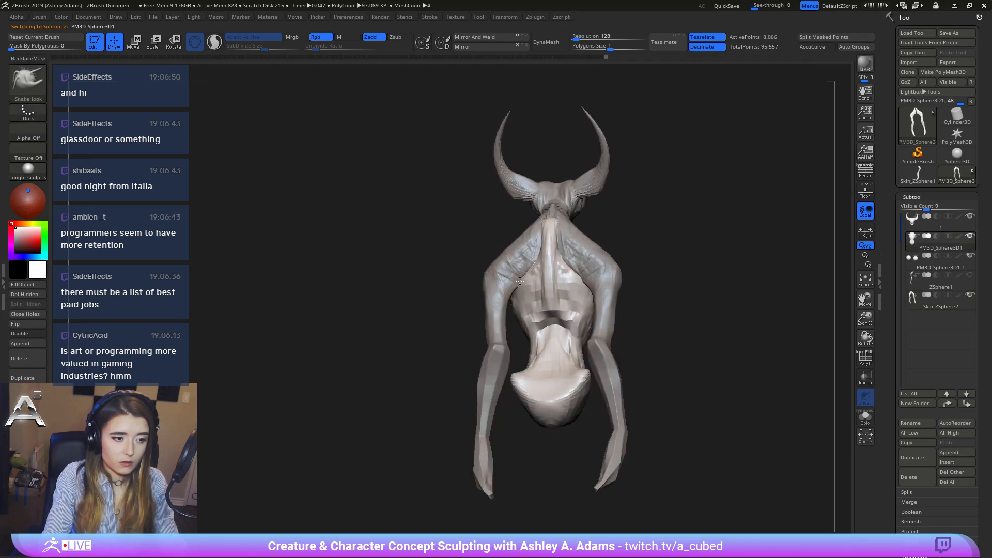
left_click_drag(520, 281, 527, 273)
right_click_drag(532, 244, 527, 241)
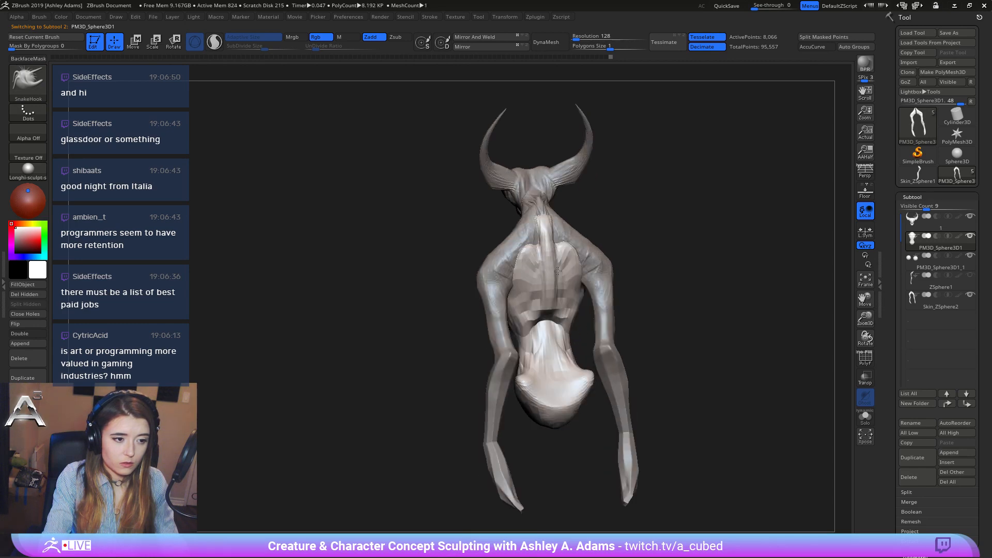
Select the arms subtool, adjust the shoulder shape with SnakeHook and step back through the last strokes.
mouse_move(515, 277)
right_mouse_down()
mouse_move(565, 281)
mouse_move(492, 261)
mouse_move(633, 242)
mouse_move(560, 240)
right_mouse_up()
key("b")
key("c")
key("b")
left_click(570, 239, "alt")
key("b")
key("s")
key("h")
key("ctrl+z")
key("ctrl+z")
key("ctrl+z")
right_click(500, 319)
mouse_move(501, 319)
right_mouse_down()
mouse_move(549, 277)
mouse_move(546, 249)
mouse_move(571, 264)
right_mouse_up()
key("ctrl+shift+z")
Build up the deltoids and round the blocky upper arms with ClayBuildup from the back and front.
key("b")
key("c")
key("b")
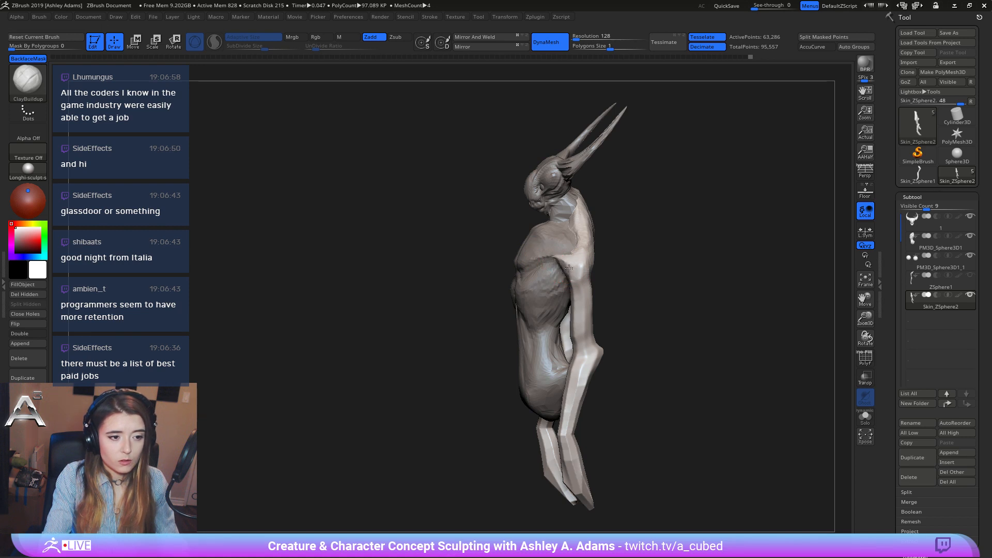
right_click_drag(583, 271, 579, 261)
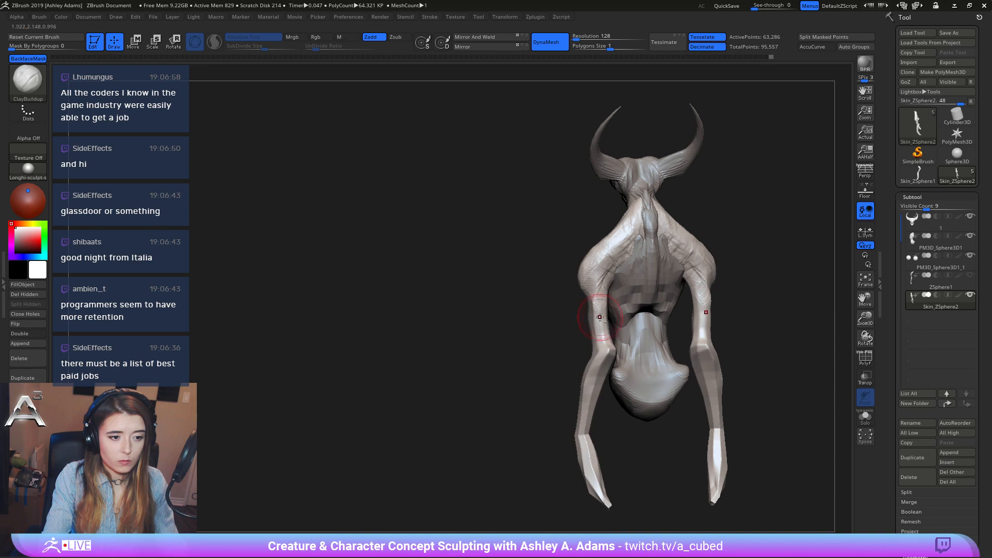
right_click_drag(590, 317, 583, 305)
left_click_drag(583, 304, 592, 344)
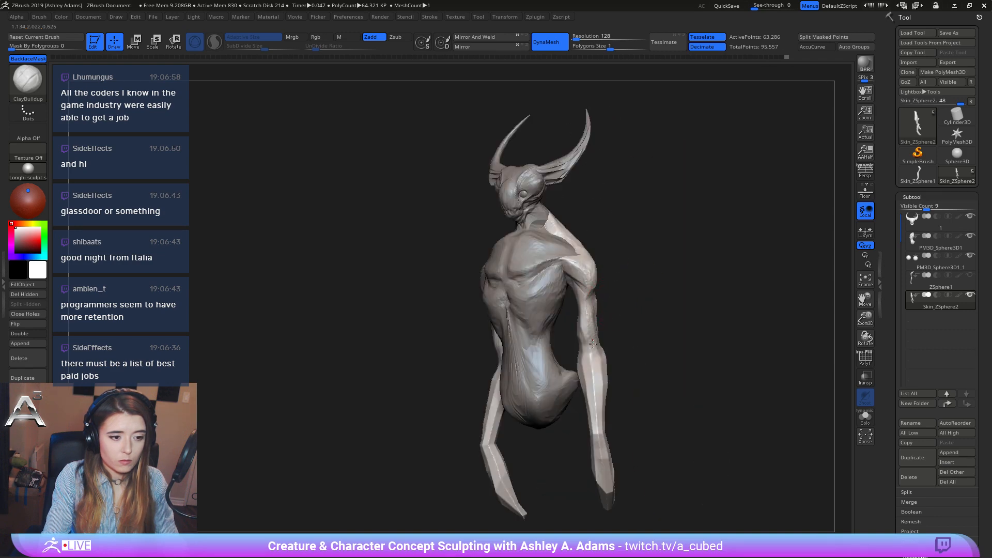
right_click_drag(603, 348, 595, 333)
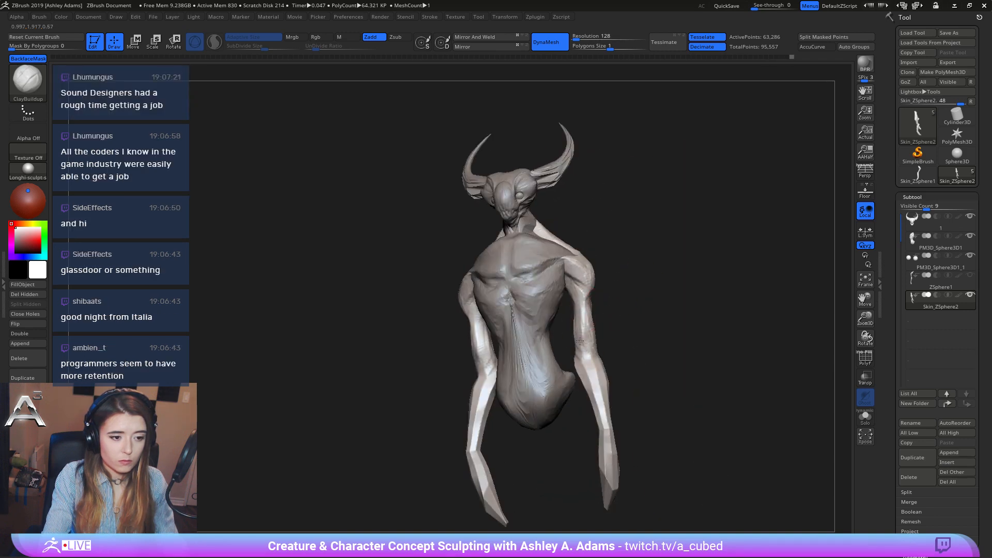
Thicken the upper arms toward the elbows and extend the ClayBuildup strokes down the forearms.
right_click_drag(577, 285, 580, 299)
mouse_move(584, 297)
left_mouse_down()
mouse_move(573, 281)
mouse_move(587, 320)
left_mouse_up()
mouse_move(587, 321)
right_mouse_down()
mouse_move(550, 318)
mouse_move(551, 310)
right_mouse_up()
left_click_drag(585, 297, 585, 325)
right_click_drag(592, 287, 581, 287)
mouse_move(594, 300)
left_mouse_down()
mouse_move(606, 321)
mouse_move(592, 365)
mouse_move(583, 356)
mouse_move(604, 378)
mouse_move(594, 420)
left_mouse_up()
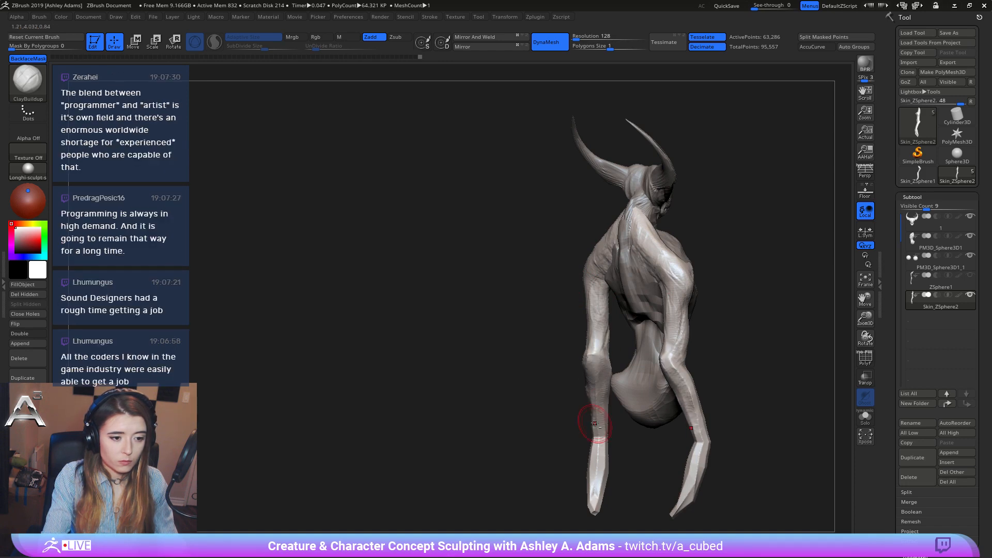
Turn off BackfaceMask for the ClayBuildup brush and enlarge the brush for working on the arms.
mouse_move(593, 420)
right_mouse_down("shift")
mouse_move(594, 352)
mouse_move(607, 335)
mouse_move(588, 313)
mouse_move(598, 330)
mouse_move(598, 305)
mouse_move(616, 297)
mouse_move(589, 290)
mouse_move(649, 273)
mouse_move(636, 111)
right_mouse_up("shift")
right_click(588, 290)
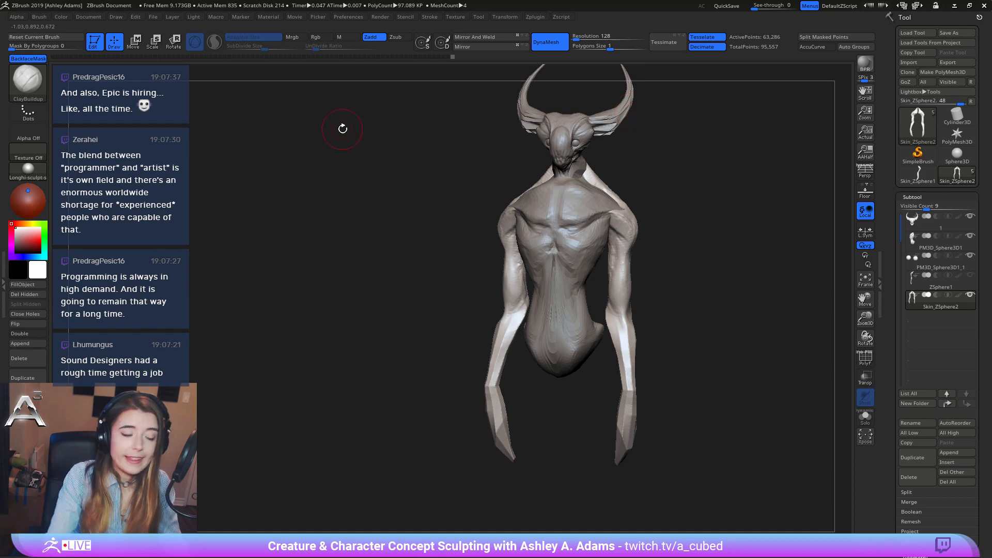
left_click(41, 17)
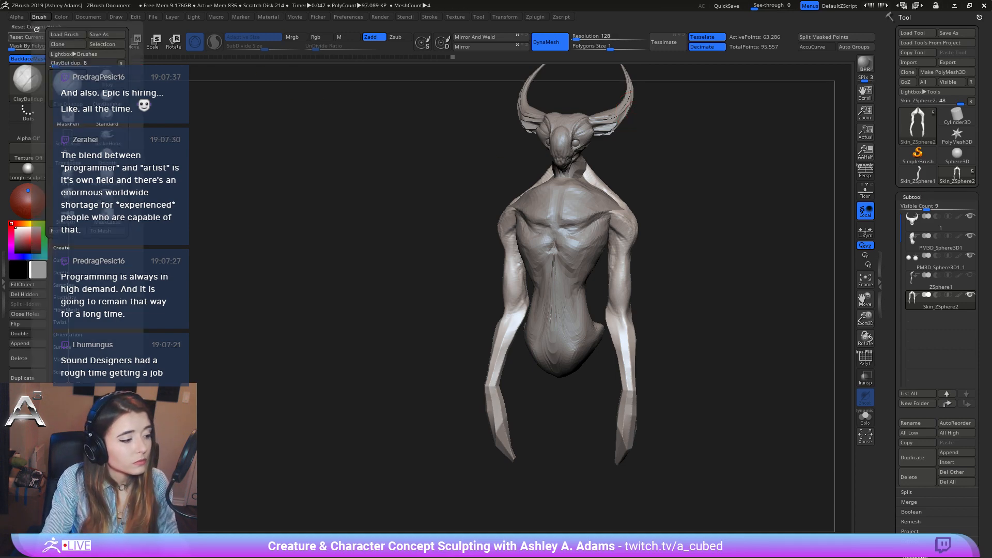
right_click_drag(620, 336, 615, 303, "alt")
right_click(505, 284)
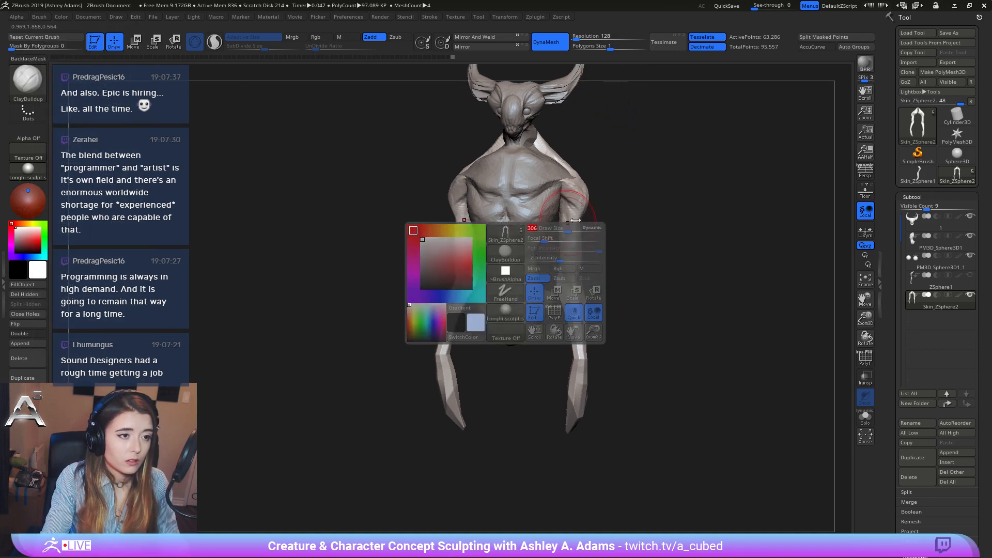
mouse_move(635, 197)
right_mouse_down()
mouse_move(565, 182)
mouse_move(598, 239)
right_mouse_up()
Select the head subtool and reshape the snout profile with SnakeHook in the side view.
left_click(558, 266, "alt")
mouse_move(558, 266)
right_mouse_down()
mouse_move(491, 274)
mouse_move(488, 340)
right_mouse_up()
right_click(488, 339)
left_click_drag(552, 285, 539, 285)
right_click(501, 352)
key("b")
key("s")
key("h")
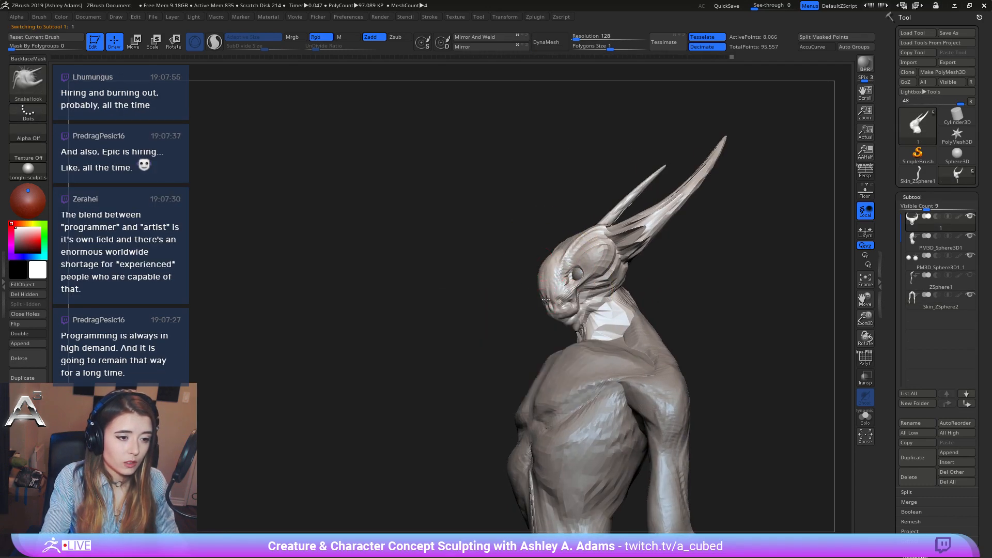
mouse_move(553, 292)
right_mouse_down()
mouse_move(615, 292)
mouse_move(578, 282)
right_mouse_up()
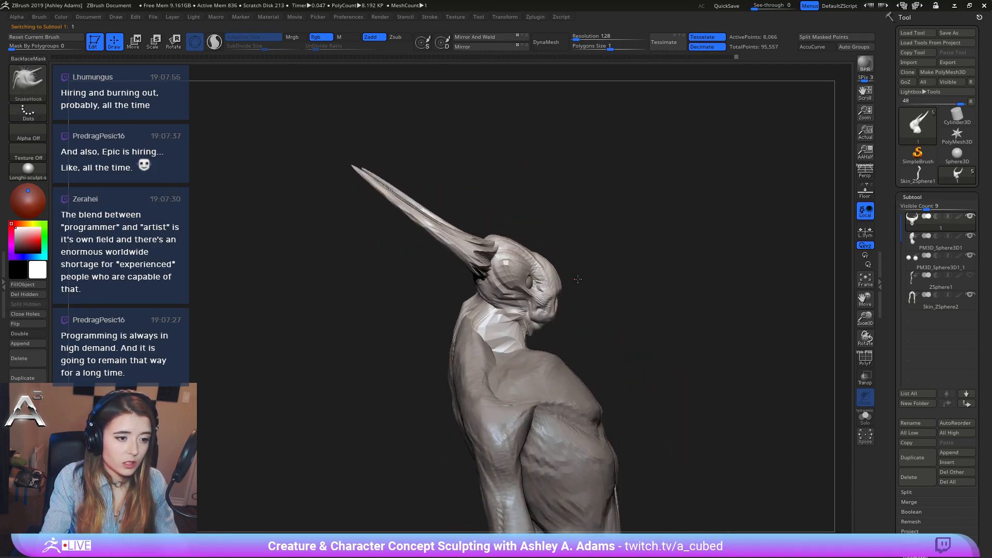
right_click(521, 352)
left_click_drag(551, 305, 560, 304)
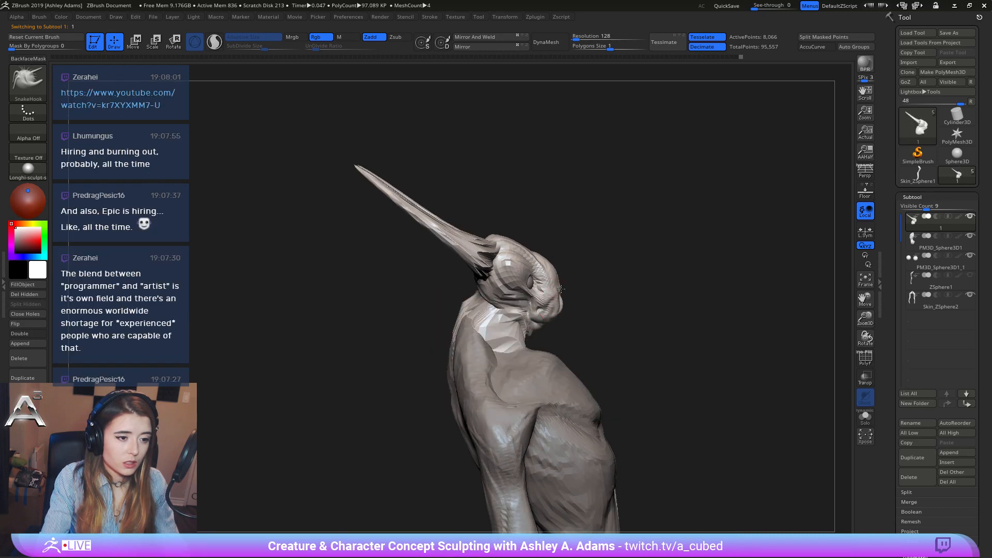
Pull the snout into a rounded beak shape and smooth its surface in the three-quarter view.
mouse_move(560, 286)
right_mouse_down()
mouse_move(590, 310)
mouse_move(576, 315)
mouse_move(561, 275)
mouse_move(583, 282)
mouse_move(570, 264)
mouse_move(641, 268)
right_mouse_up()
right_click(532, 359)
right_click(573, 281)
right_click(574, 279)
right_click(574, 281)
right_click_drag(569, 266, 552, 283)
right_click(572, 274)
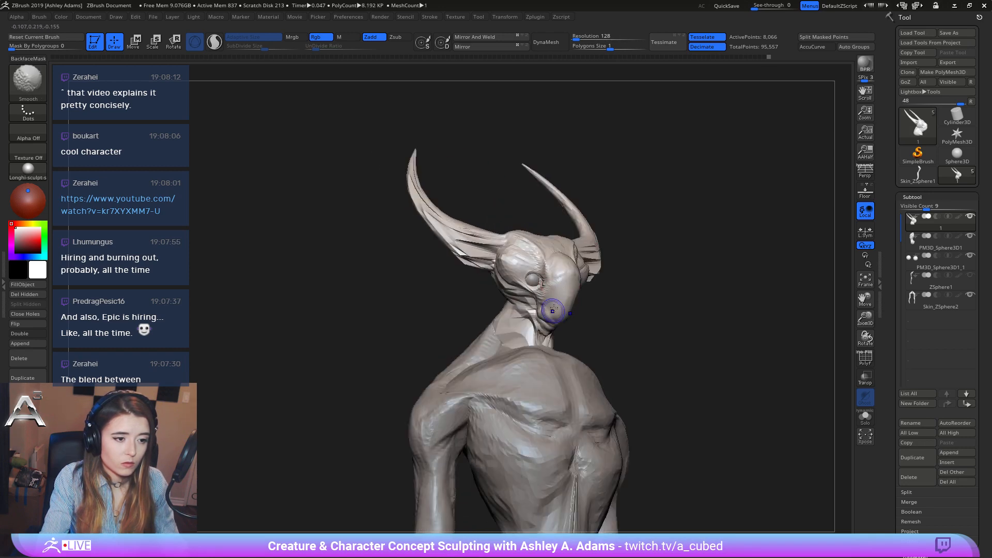
mouse_move(553, 309)
right_mouse_down()
mouse_move(566, 257)
mouse_move(618, 268)
right_mouse_up()
right_click(576, 242)
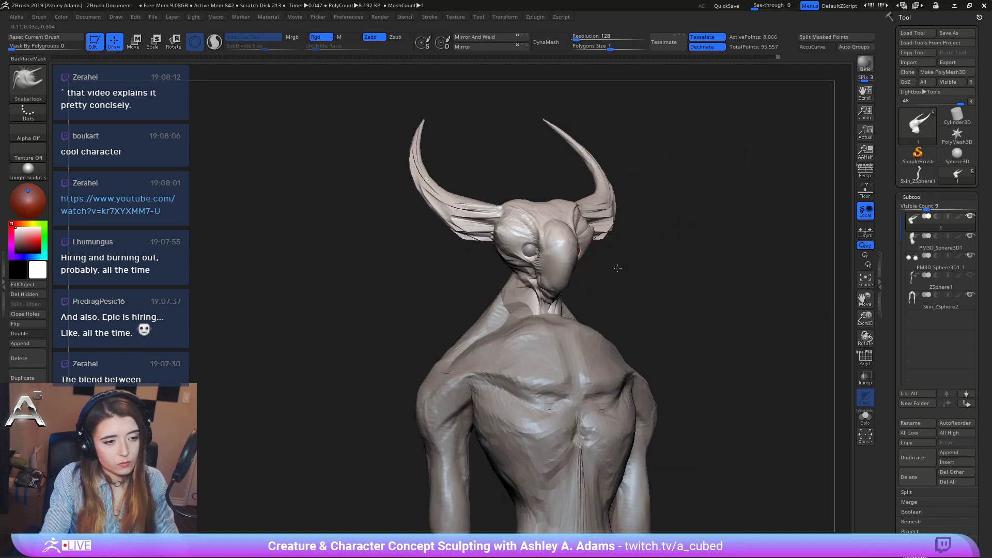
Refine the beak tip, jaw and forehead profile of the head with SnakeHook.
right_click(517, 279)
mouse_move(517, 279)
right_mouse_down()
mouse_move(530, 254)
mouse_move(532, 289)
right_mouse_up()
key("b")
key("d")
key("s")
key("b")
key("s")
key("h")
right_click(532, 289)
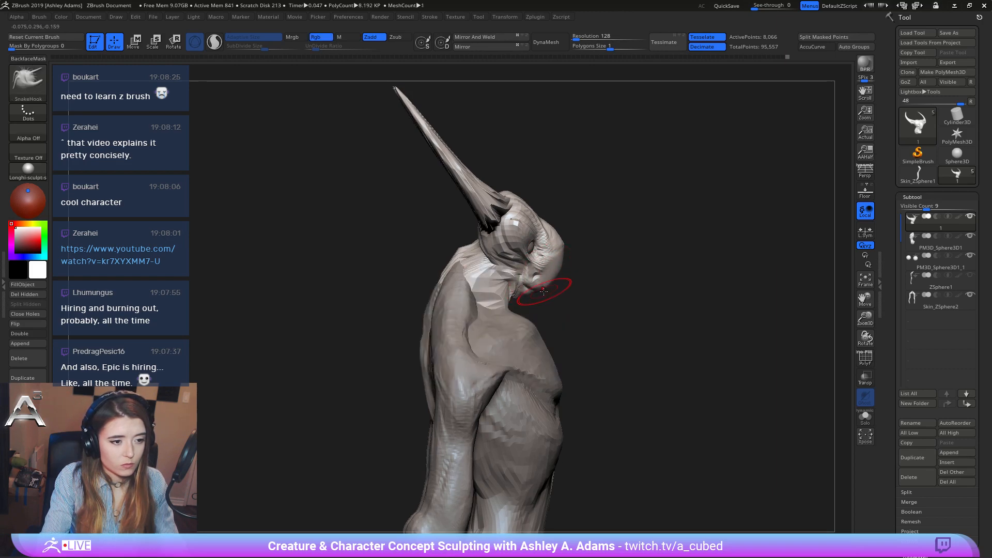
right_click(549, 260)
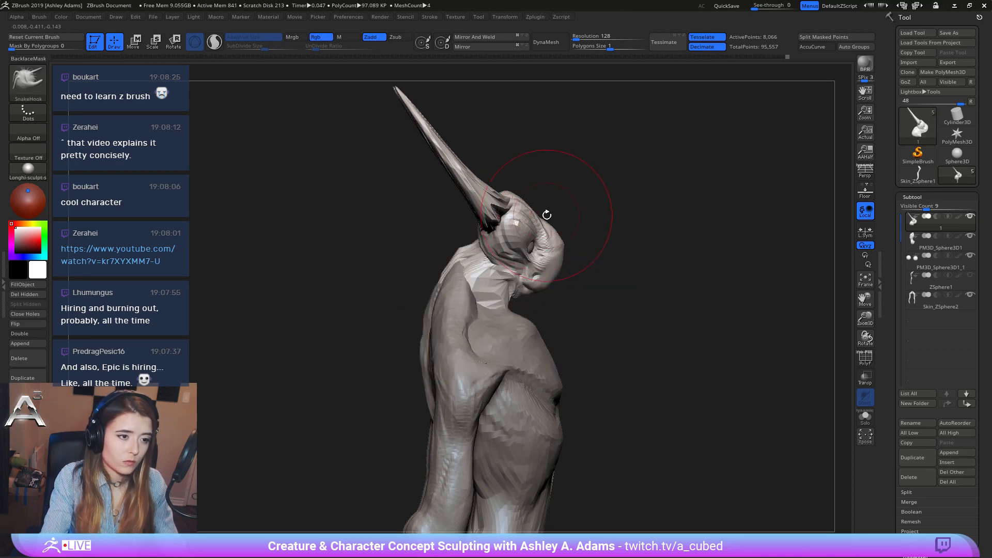
left_click_drag(541, 213, 536, 206)
mouse_move(536, 206)
right_mouse_down()
mouse_move(542, 212)
mouse_move(481, 227)
right_mouse_up()
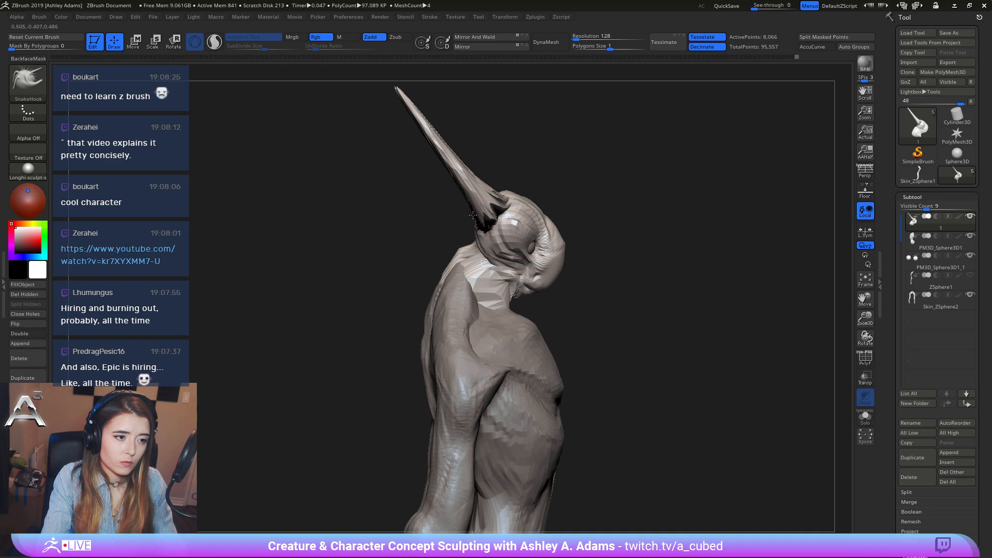
mouse_move(521, 214)
right_mouse_down()
mouse_move(594, 205)
mouse_move(542, 227)
mouse_move(535, 257)
mouse_move(550, 258)
right_mouse_up()
Switch to DamStandard and carve the creases beside the beak and around the mouth.
key("space")
key("space")
key("b")
key("c")
key("b")
key("b")
key("d")
key("s")
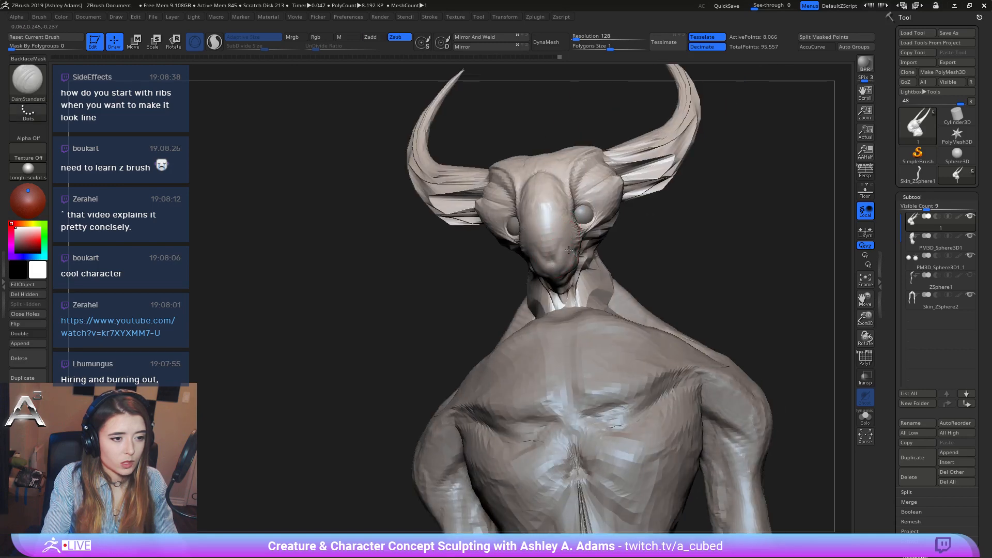
right_click_drag(569, 250, 577, 258)
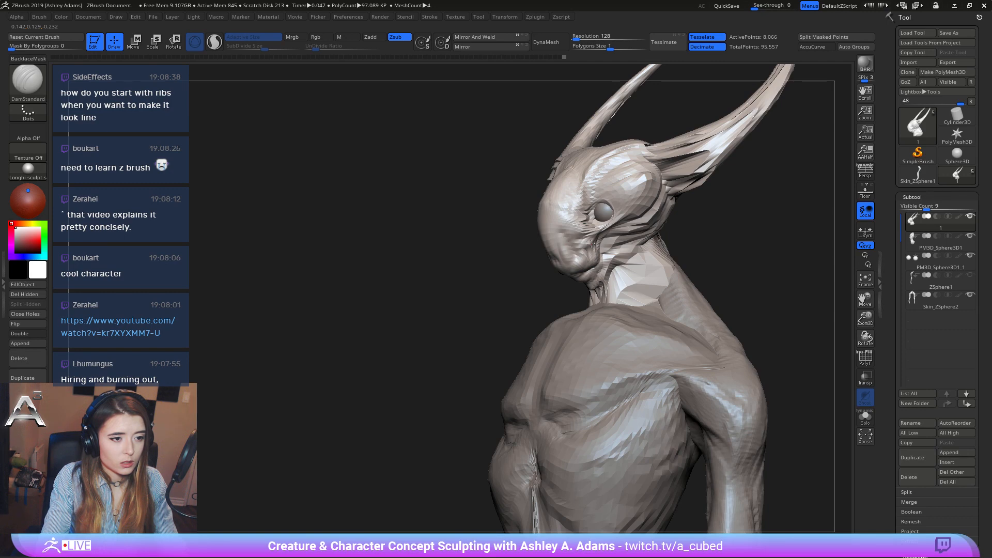
mouse_move(591, 243)
right_mouse_down()
mouse_move(599, 227)
mouse_move(610, 232)
right_mouse_up()
key("ctrl")
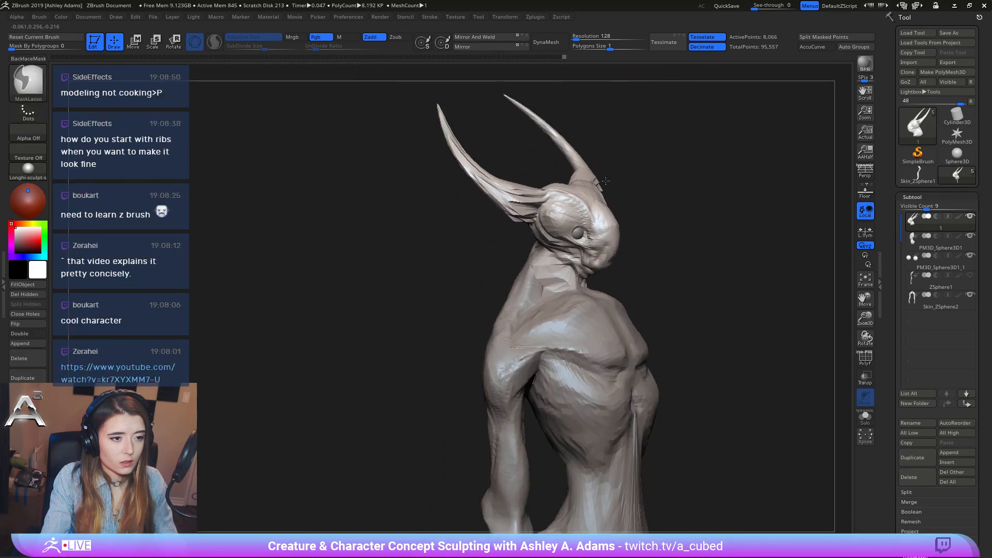
Switch to SnakeHook and adjust the head's profile around the brow in the side view.
mouse_move(606, 181)
right_mouse_down()
mouse_move(595, 207)
mouse_move(578, 205)
right_mouse_up()
key("space")
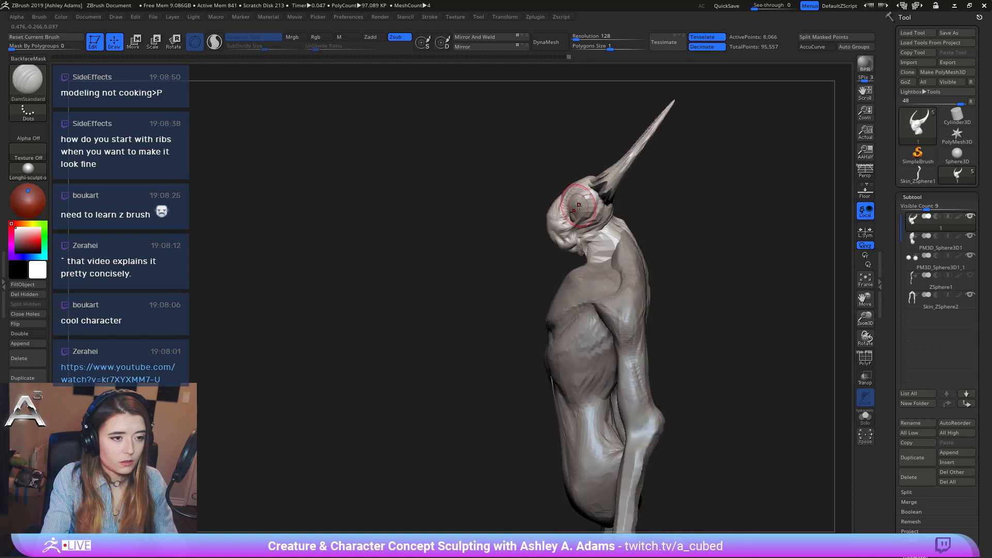
key("b")
key("s")
key("h")
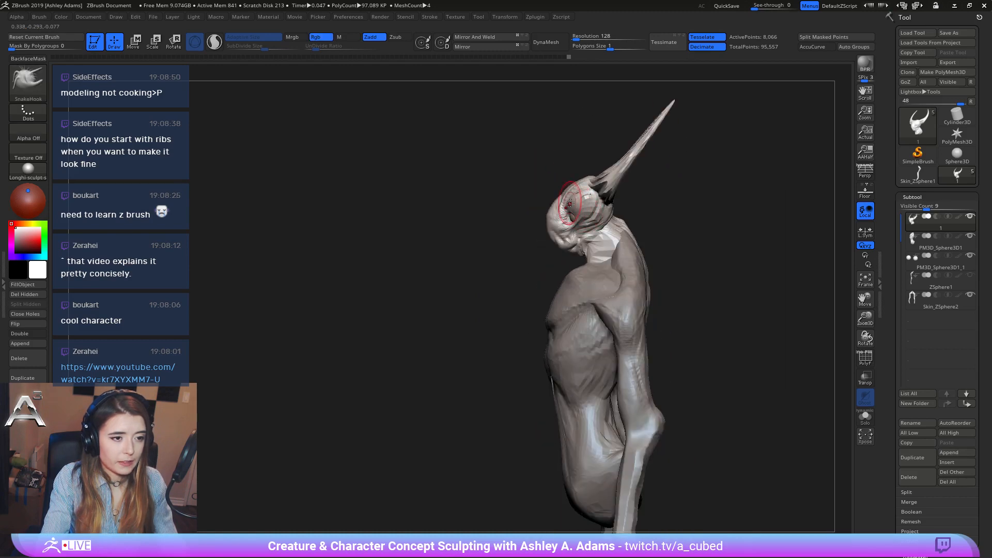
mouse_move(580, 210)
right_mouse_down()
mouse_move(637, 213)
mouse_move(563, 204)
mouse_move(536, 227)
mouse_move(522, 209)
right_mouse_up()
key("space")
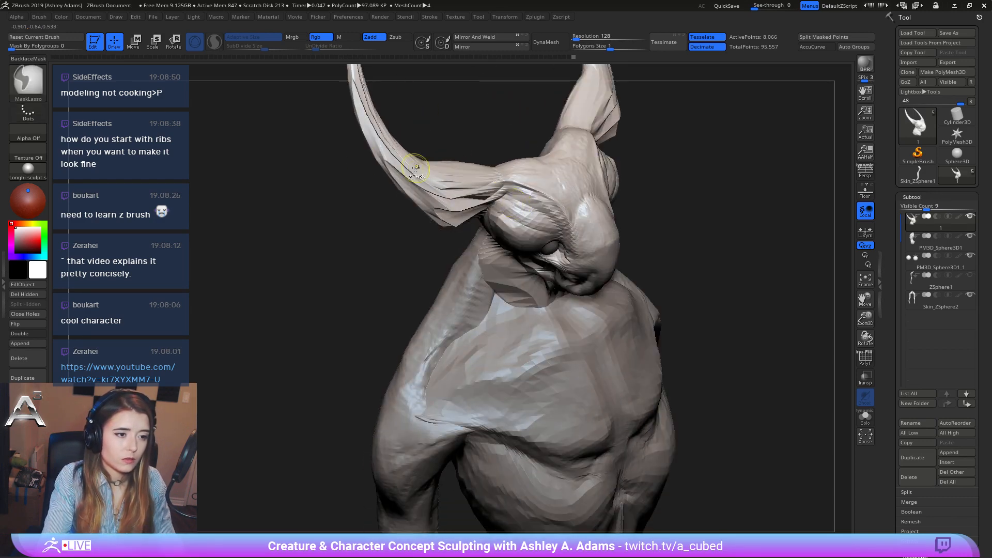
Mask a patch above the eye with MaskPen to isolate the base of a second pair of horns.
key("b")
key("m")
key("p")
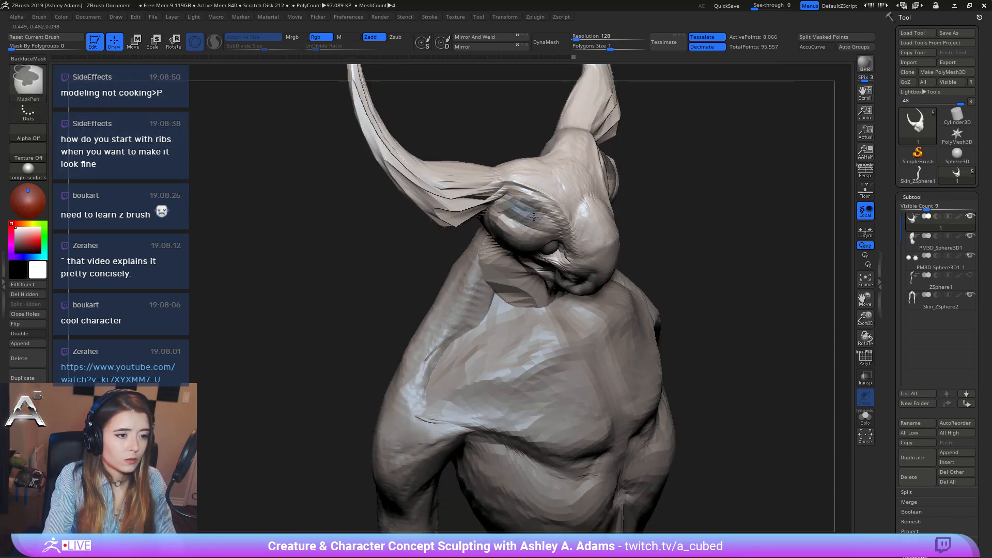
Pull a second pair of horns up and back from the brow patch with SnakeHook.
key("b")
key("s")
key("h")
mouse_move(716, 252)
right_mouse_down()
mouse_move(547, 253)
mouse_move(496, 146)
mouse_move(523, 173)
mouse_move(483, 202)
right_mouse_up()
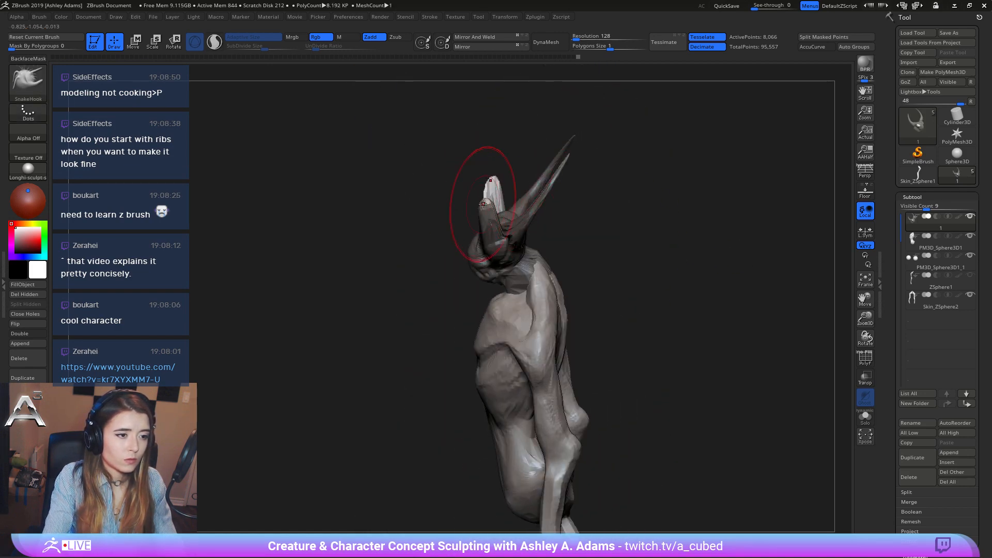
right_click_drag(539, 171, 543, 155)
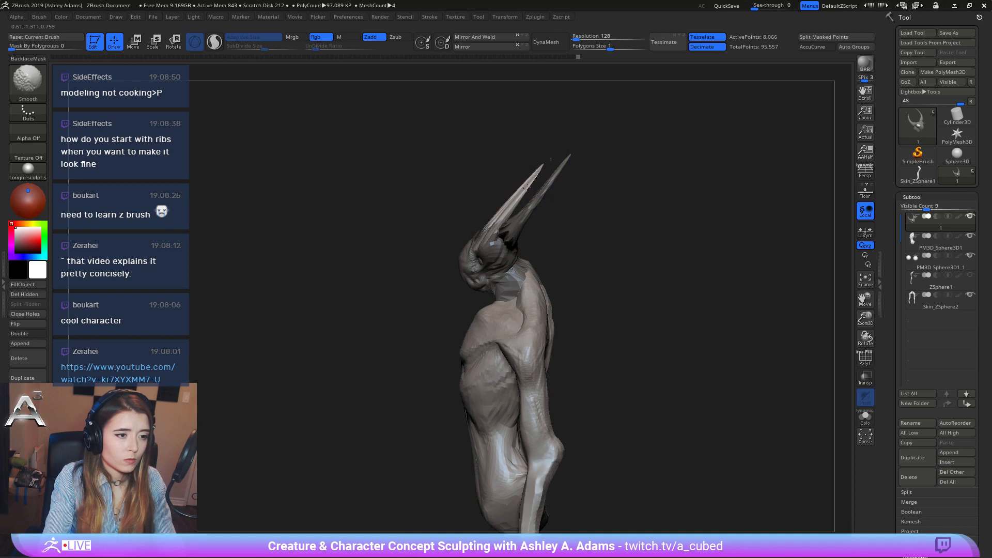
mouse_move(526, 187)
right_mouse_down("shift")
mouse_move(455, 195)
mouse_move(465, 177)
mouse_move(511, 191)
mouse_move(522, 129)
mouse_move(524, 213)
right_mouse_up("shift")
key("space")
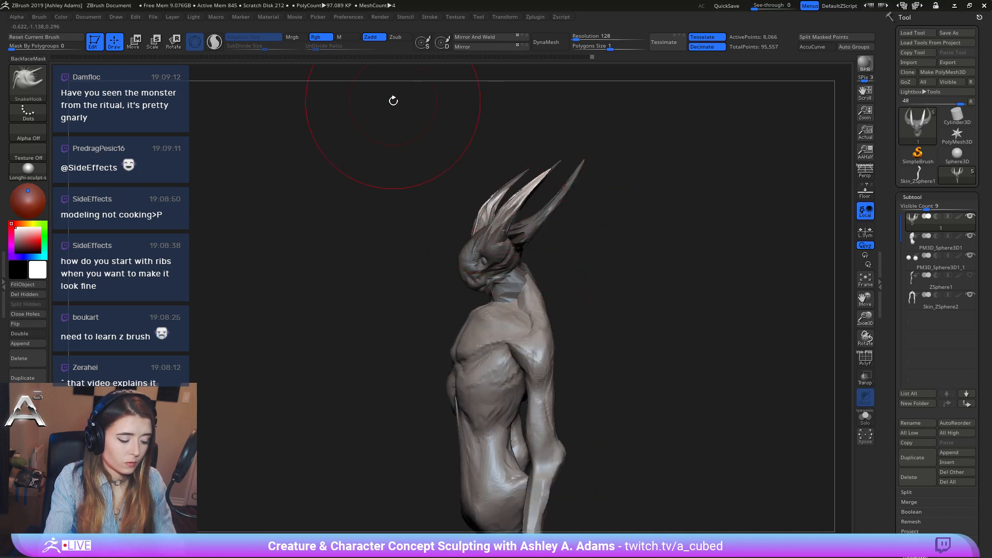
Thicken the second pair of horns with the Inflat brush and smooth their surface.
key("b")
key("i")
key("n")
mouse_move(476, 188)
right_mouse_down()
mouse_move(586, 110)
mouse_move(509, 192)
mouse_move(542, 191)
right_mouse_up()
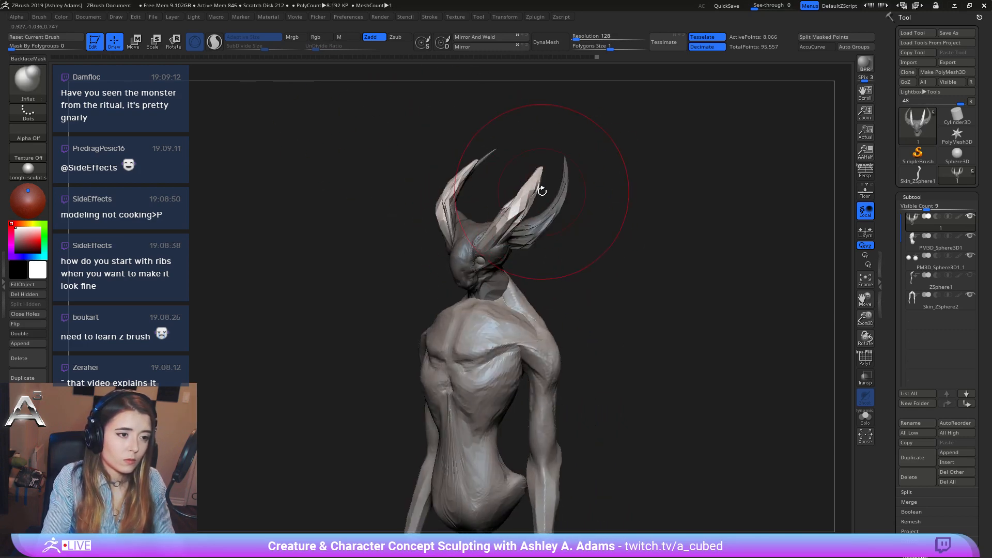
right_click_drag(494, 220, 538, 206, "shift")
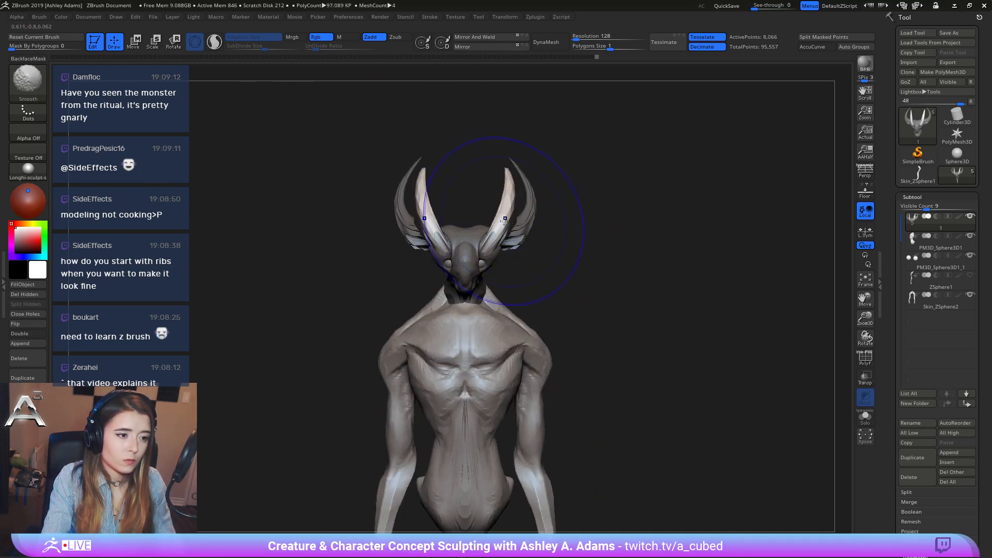
Switch to SnakeHook and curve the tips of the inner horns inward in the front view.
key("space")
mouse_move(445, 172)
right_mouse_down()
mouse_move(428, 180)
mouse_move(416, 173)
mouse_move(457, 132)
right_mouse_up()
key("b")
key("s")
key("h")
key("space")
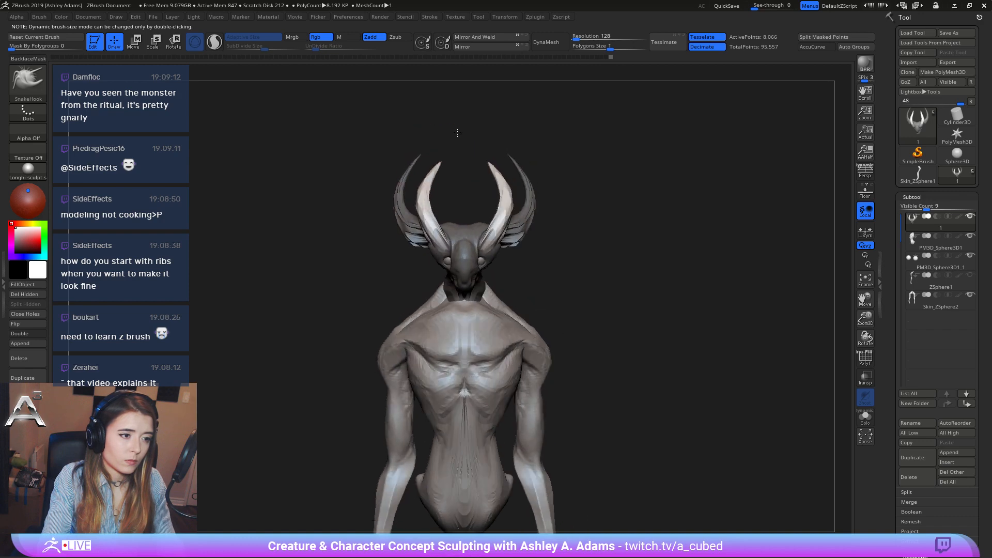
Reshape the inner horns into shorter, straighter spikes with SnakeHook and clear the mask on the head.
mouse_move(437, 172)
left_mouse_down()
mouse_move(419, 199)
mouse_move(439, 232)
left_mouse_up()
mouse_move(439, 233)
right_mouse_down()
mouse_move(476, 217)
mouse_move(452, 199)
mouse_move(488, 215)
mouse_move(504, 243)
right_mouse_up()
key("space")
key("space")
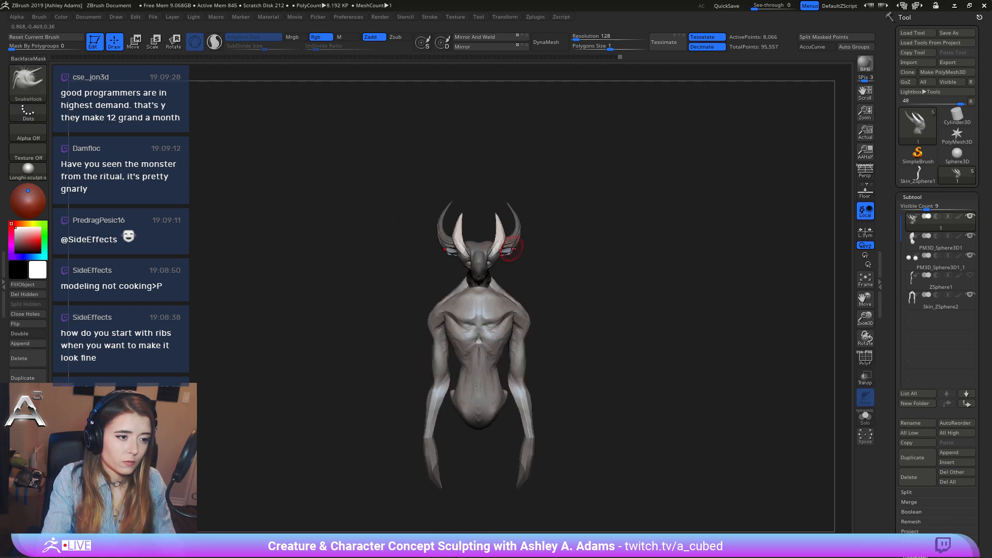
left_click_drag(527, 291, 556, 319, "ctrl")
right_click_drag(574, 274, 583, 286, "ctrl")
key("space")
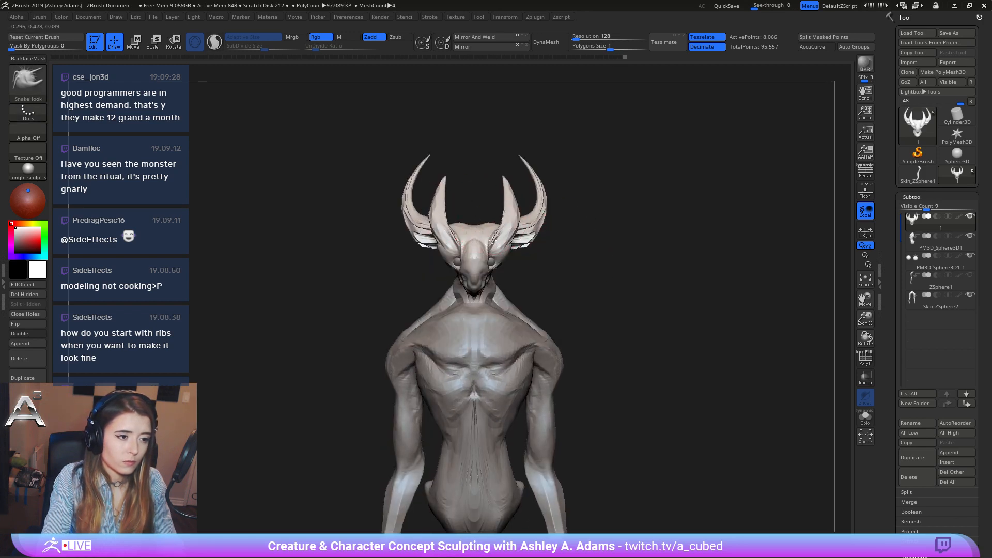
Build up the forms around the eye, brow and inner horn bases with ClayBuildup.
right_click(470, 237)
mouse_move(458, 232)
right_mouse_down("ctrl")
mouse_move(445, 258)
mouse_move(461, 259)
mouse_move(431, 251)
mouse_move(509, 263)
mouse_move(451, 286)
right_mouse_up("ctrl")
key("b")
key("d")
key("s")
key("b")
key("c")
key("b")
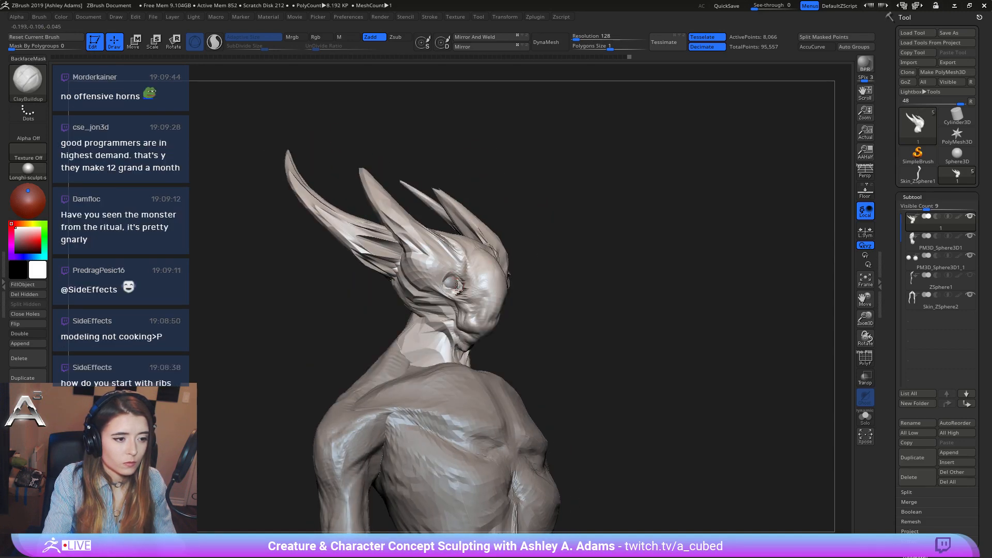
mouse_move(440, 272)
right_mouse_down()
mouse_move(501, 296)
mouse_move(516, 266)
right_mouse_up()
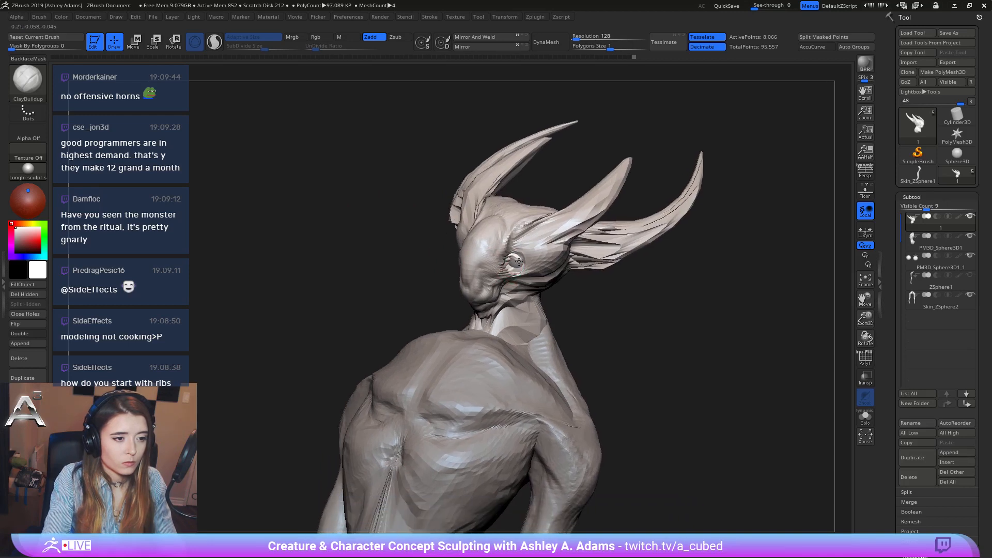
mouse_move(516, 260)
right_mouse_down("ctrl")
mouse_move(525, 252)
mouse_move(461, 192)
mouse_move(574, 275)
mouse_move(556, 288)
mouse_move(445, 264)
right_mouse_up("ctrl")
right_click_drag(455, 227, 551, 226)
right_click(456, 287)
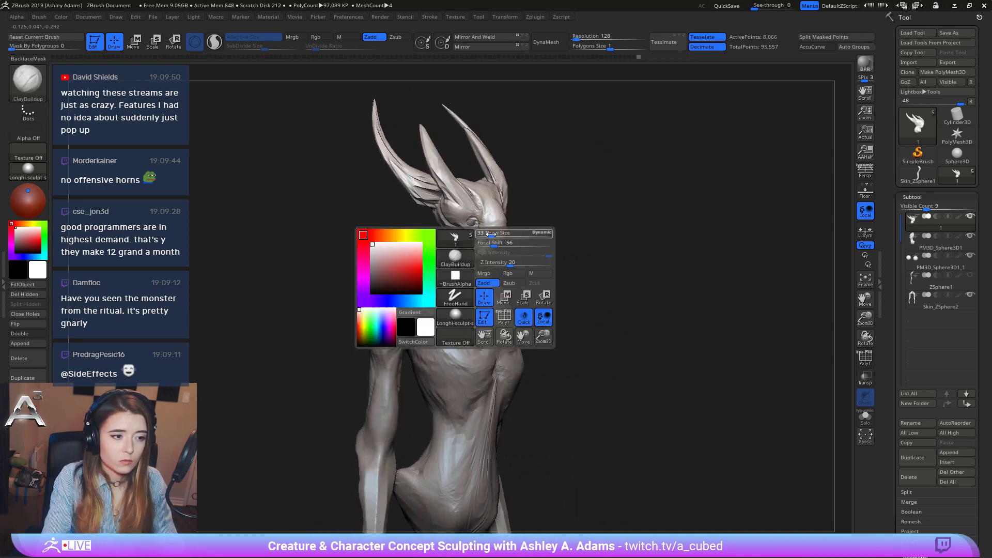
Enlarge the brush and refine the shape of the head and horns with SnakeHook.
right_click_drag(489, 256, 570, 230)
right_click(524, 268)
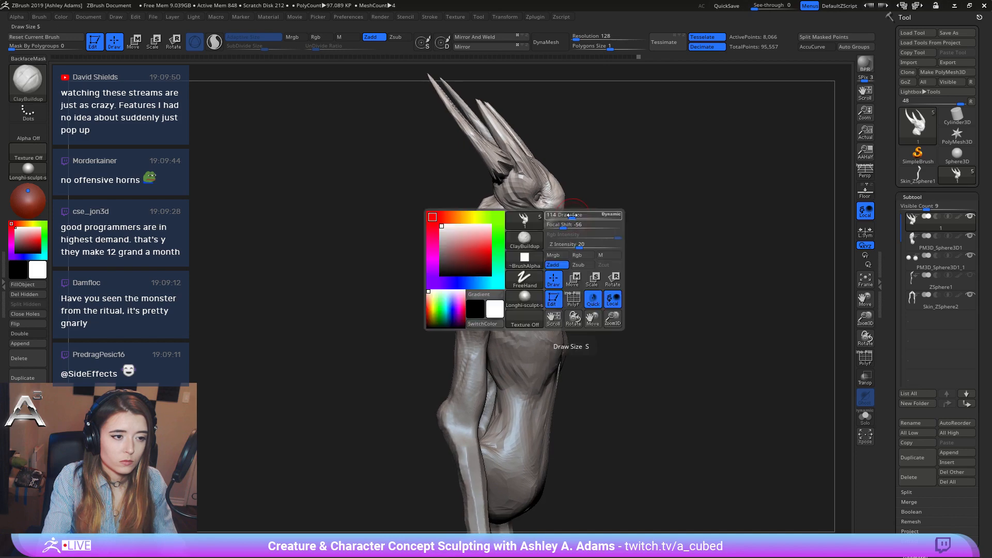
key("b")
key("s")
key("h")
mouse_move(523, 253)
right_mouse_down()
mouse_move(488, 244)
mouse_move(509, 261)
mouse_move(505, 272)
mouse_move(478, 252)
right_mouse_up()
Select the torso subtool and mask everything except a patch of the outer chest beside the armpit.
left_click(509, 261, "alt")
key("b")
key("c")
key("b")
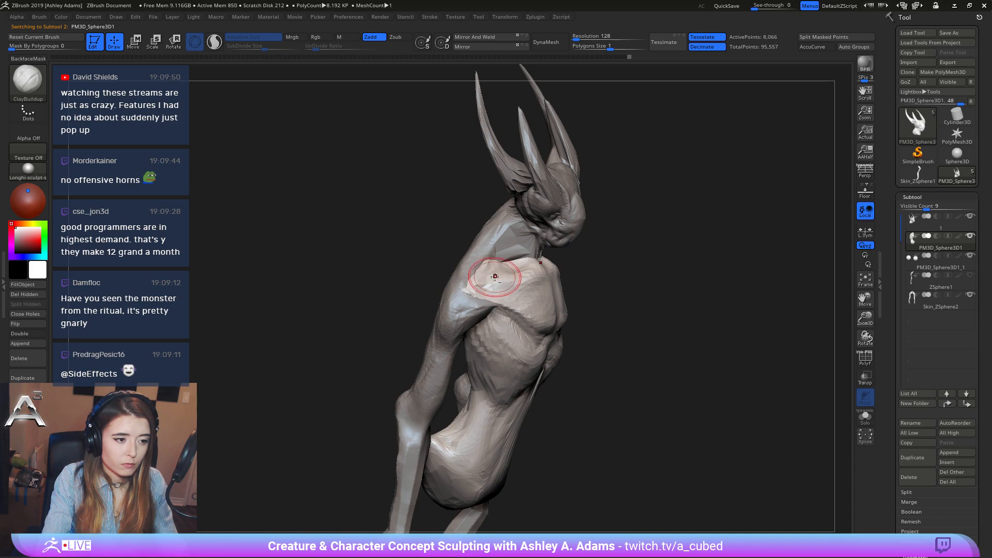
mouse_move(495, 277)
right_mouse_down()
mouse_move(493, 306)
mouse_move(507, 313)
right_mouse_up()
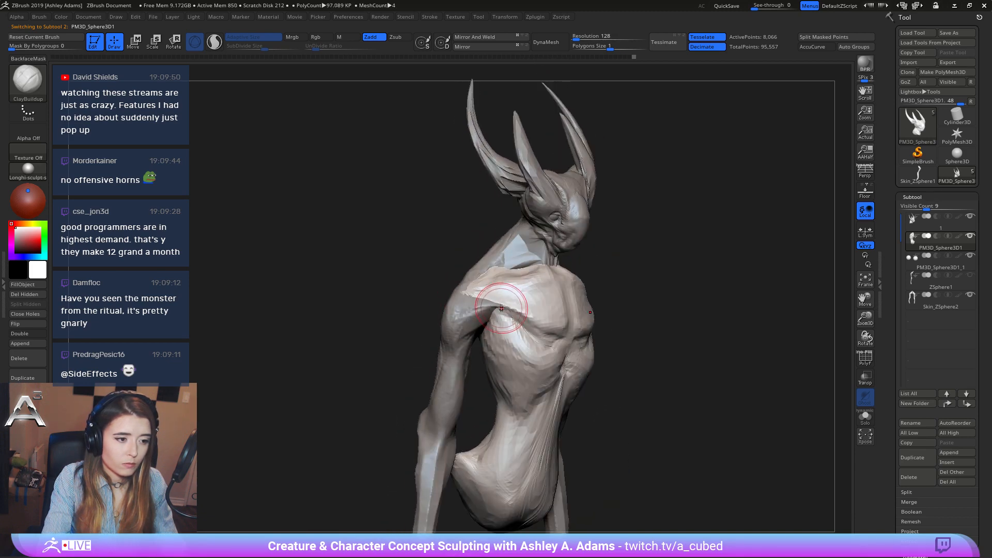
key("b")
key("m")
key("p")
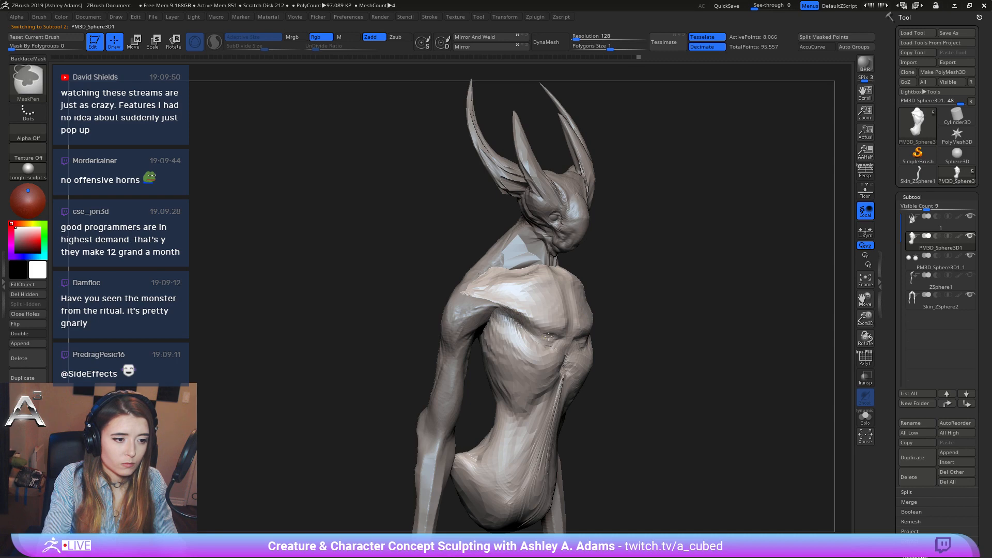
left_click(639, 305, "ctrl")
key("space")
left_click(496, 311)
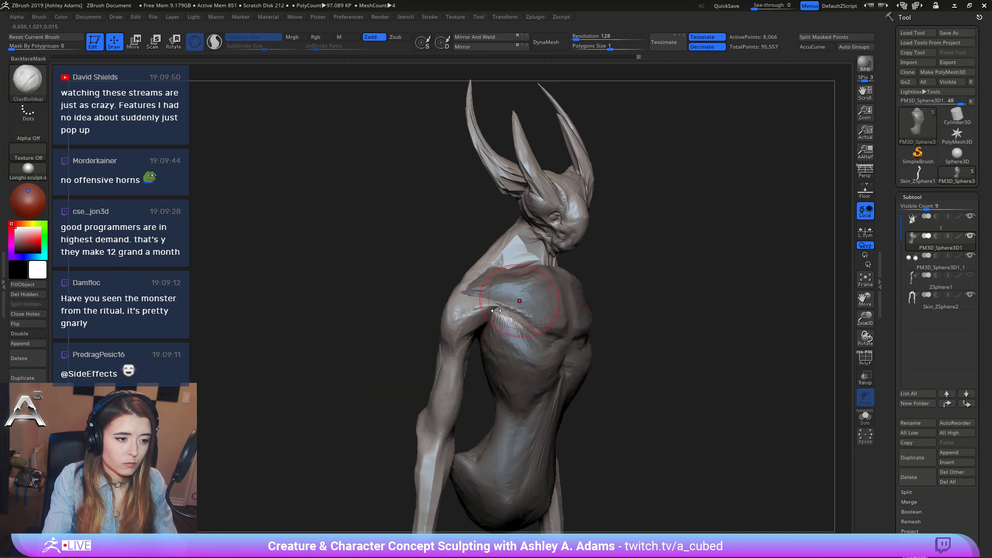
Pull the unmasked outer chest over the front of the shoulders with SnakeHook and smooth the stretched muscle.
key("b")
key("s")
key("h")
mouse_move(496, 310)
right_mouse_down()
mouse_move(510, 324)
mouse_move(440, 363)
right_mouse_up()
right_click_drag(506, 352, 606, 338)
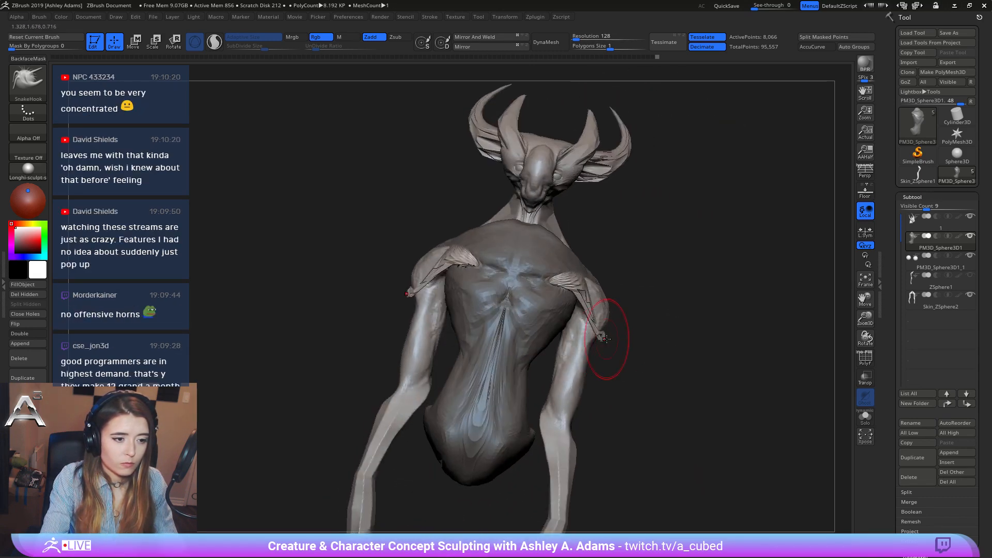
key("shift")
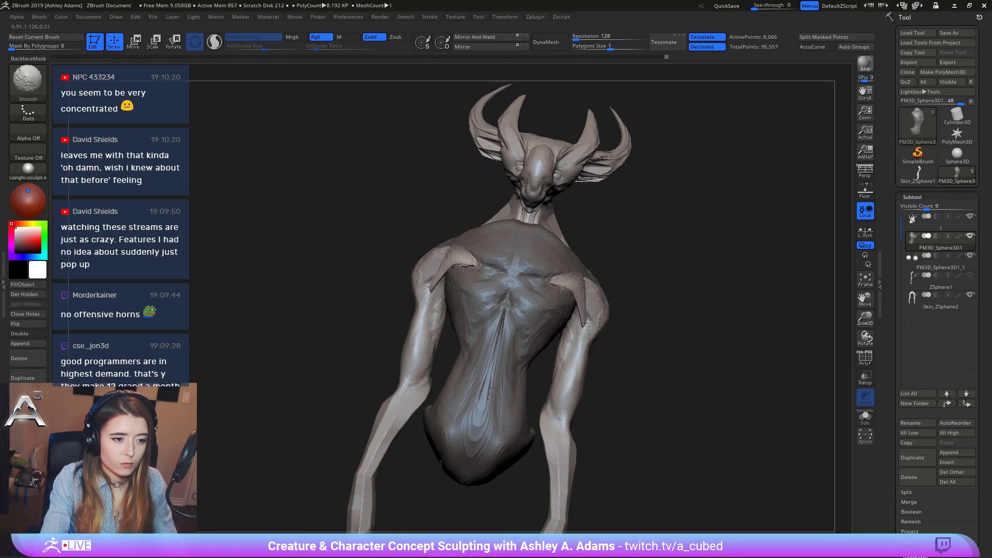
mouse_move(586, 285)
right_mouse_down()
mouse_move(576, 303)
mouse_move(564, 276)
mouse_move(605, 286)
right_mouse_up()
key("shift")
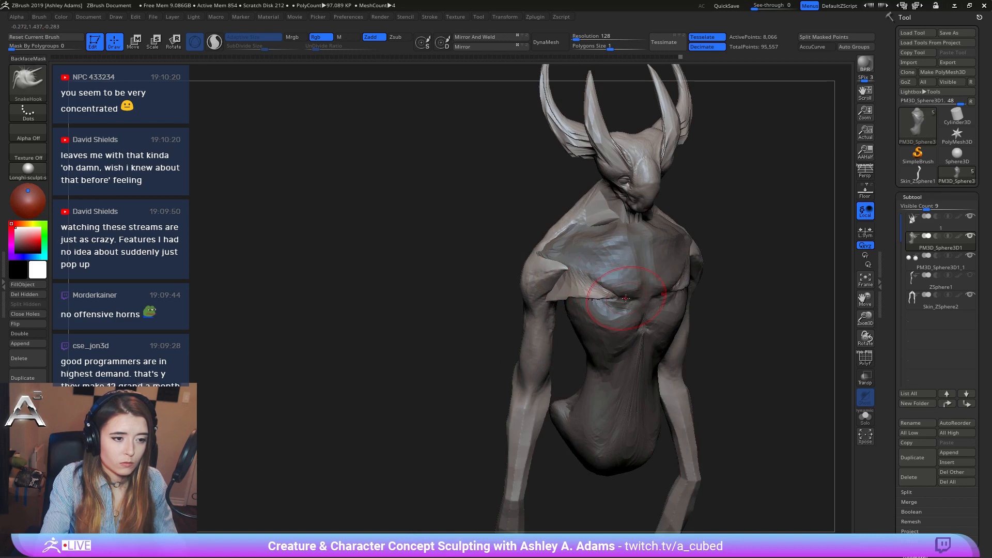
Adjust the pulled chest muscle ends at the upper arms with SnakeHook and thicken them with Inflat.
right_click_drag(628, 326, 649, 265, "ctrl")
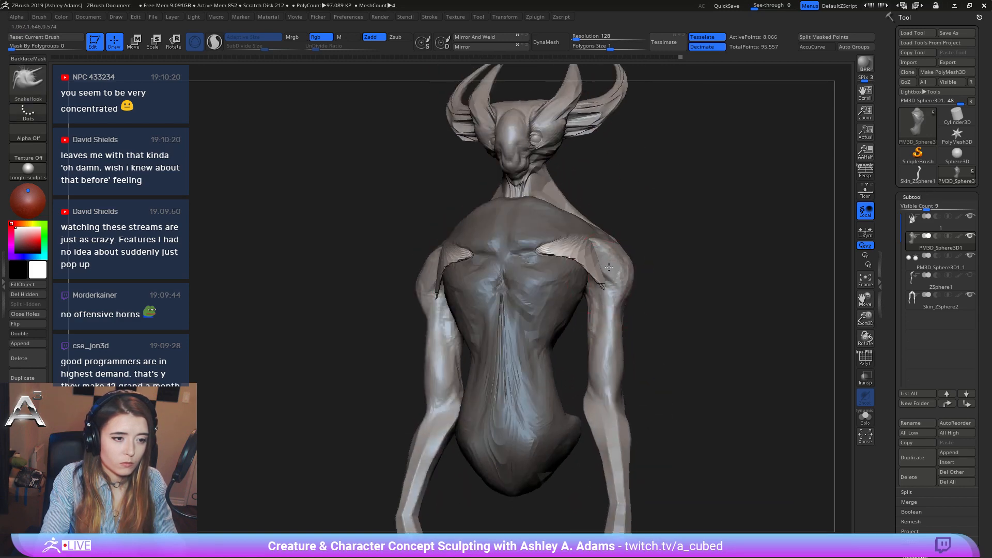
left_click_drag(609, 267, 612, 296)
right_click_drag(614, 295, 593, 262)
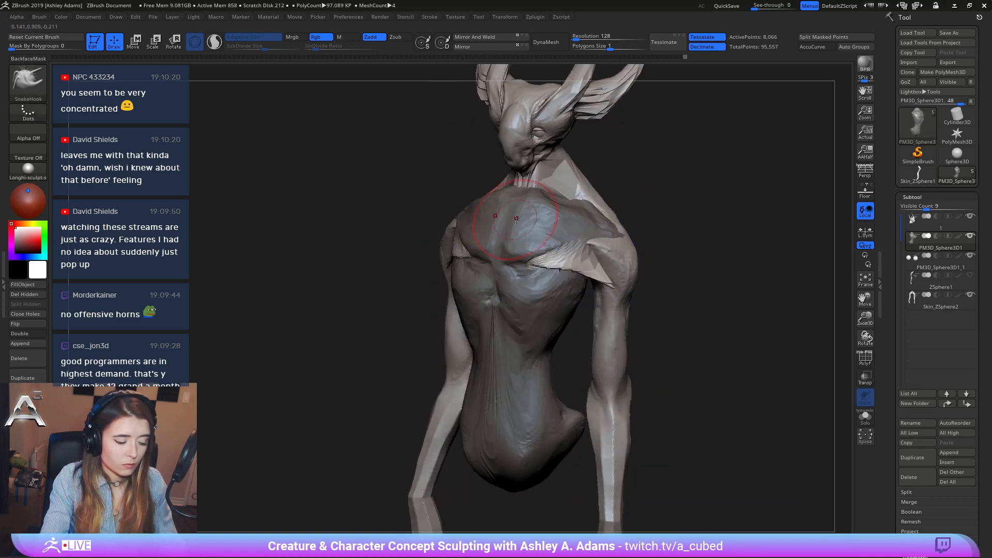
key("b")
key("i")
key("n")
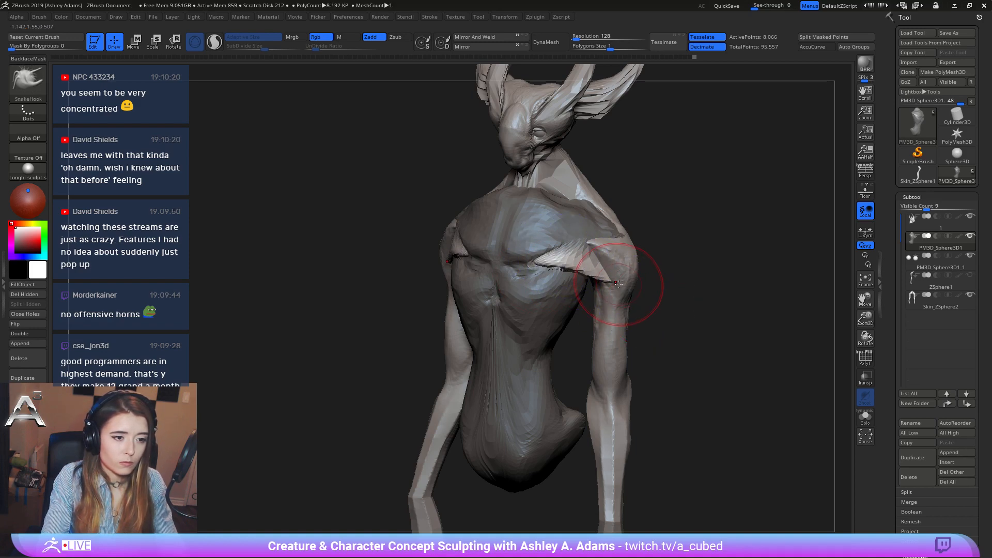
Fit the chest muscle ends against the shoulders with SnakeHook and clear the torso mask.
right_click_drag(619, 290, 609, 240)
left_click_drag(646, 232, 656, 242, "ctrl")
mouse_move(655, 243)
right_mouse_down()
mouse_move(574, 219)
mouse_move(576, 240)
right_mouse_up()
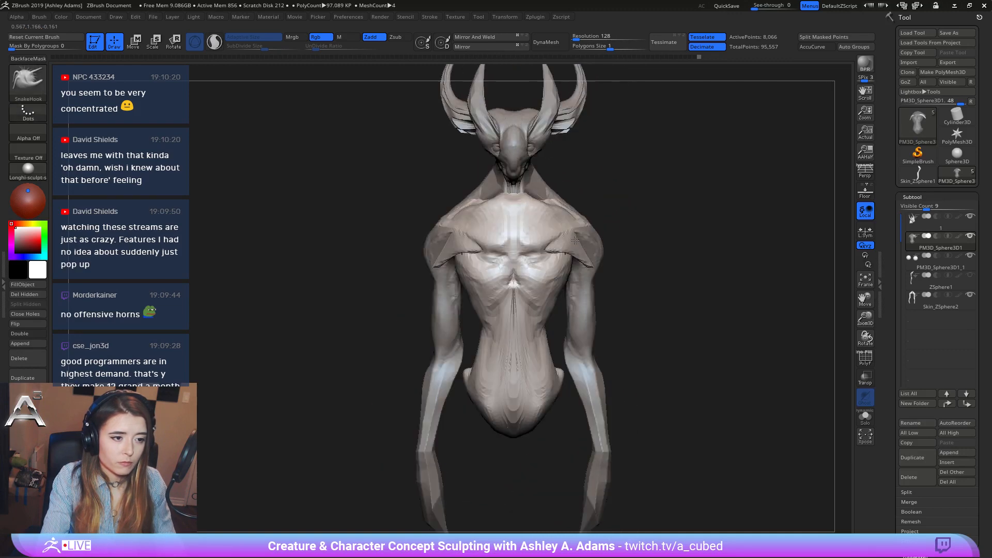
right_click(463, 232)
mouse_move(463, 232)
right_mouse_down()
mouse_move(487, 236)
mouse_move(449, 225)
mouse_move(478, 235)
mouse_move(486, 233)
mouse_move(458, 221)
mouse_move(517, 227)
right_mouse_up()
Select the arms subtool and reshape the shoulder silhouette around the chest muscles with SnakeHook.
left_click(464, 237, "alt")
right_click(486, 234)
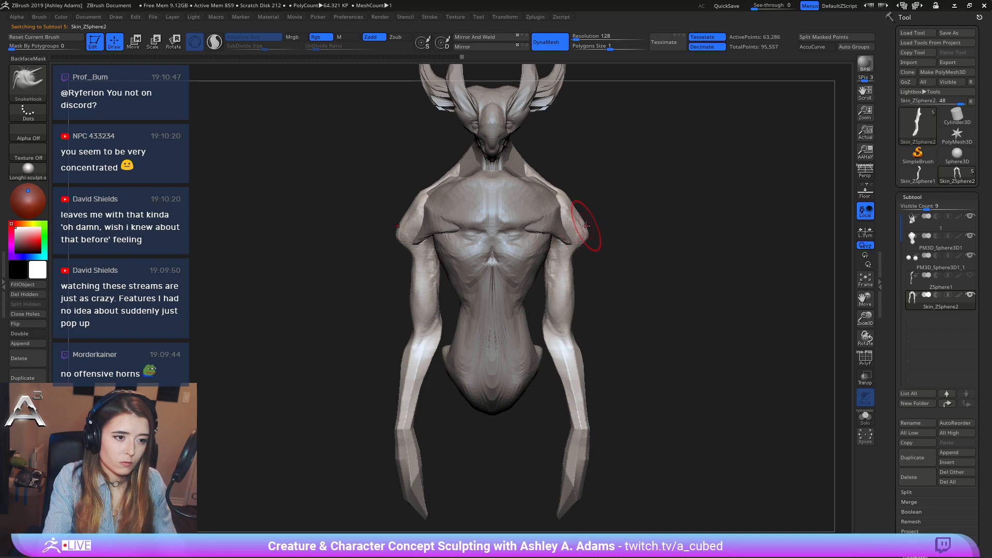
mouse_move(578, 263)
right_mouse_down()
mouse_move(539, 257)
mouse_move(533, 207)
right_mouse_up()
right_click_drag(532, 207, 565, 235)
right_click(566, 236)
right_click_drag(600, 279, 626, 242, "alt")
right_click_drag(571, 199, 559, 243, "alt")
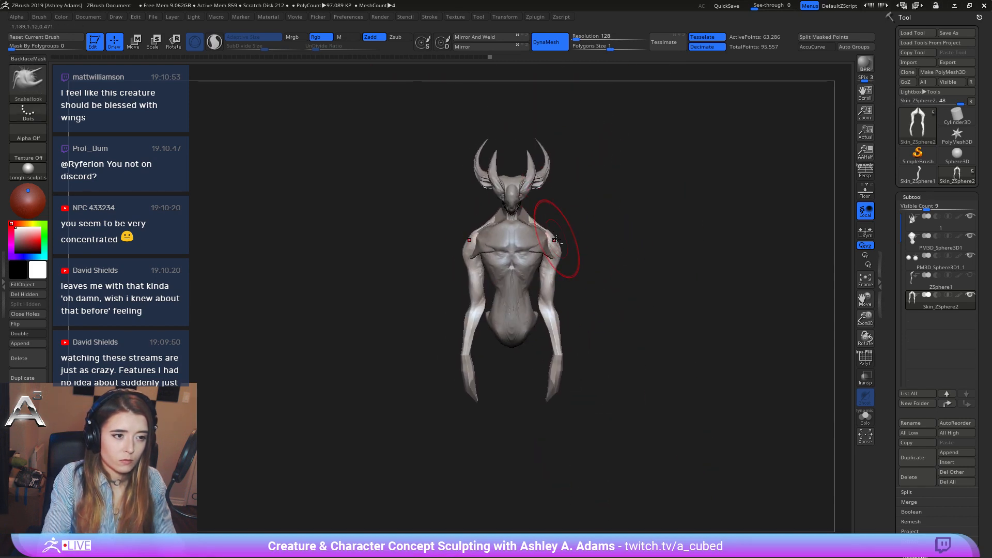
Append a Cube3D as a new subtool and move it down below the torso.
left_click(969, 455)
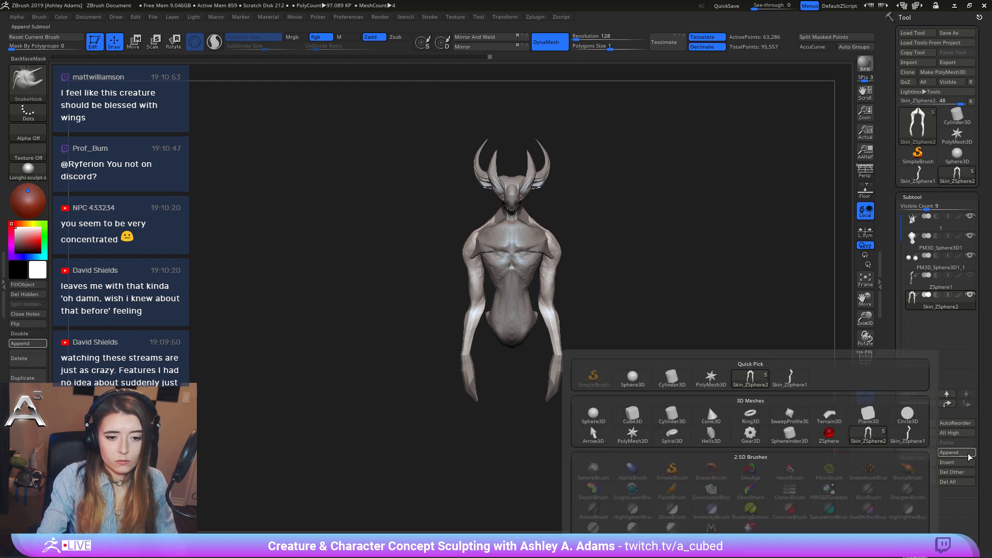
left_click(617, 418)
left_click_drag(631, 412, 456, 195)
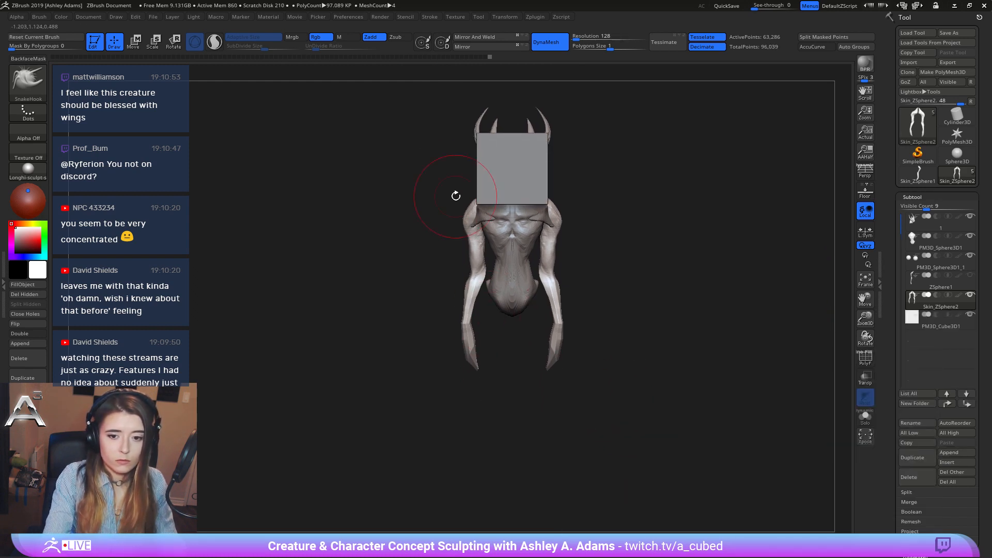
left_click(505, 175, "alt")
right_click_drag(505, 175, 542, 182, "shift")
key("w")
left_click_drag(467, 106, 456, 267)
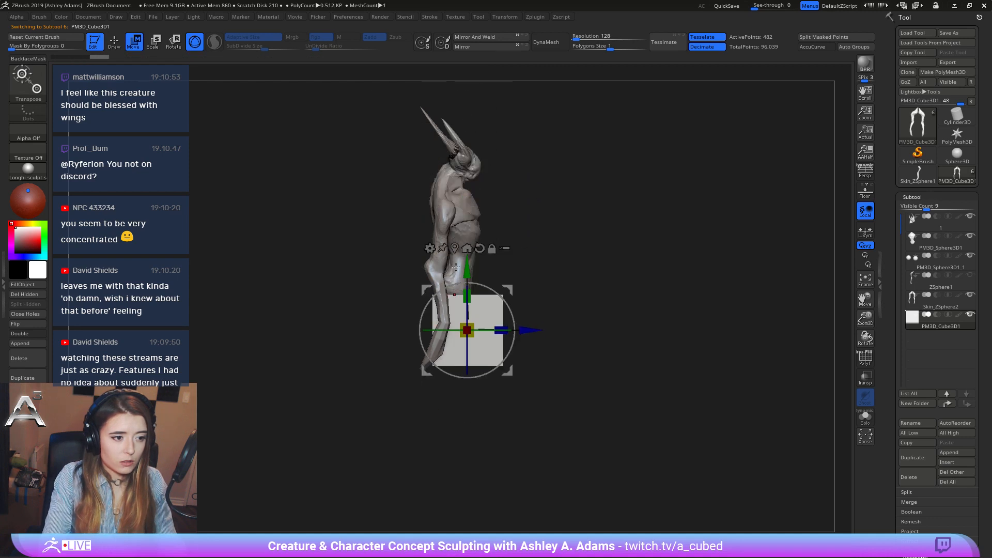
Scale the cube into a tall, narrow block between the forearms and round it into a capsule-like form.
right_click_drag(456, 267, 437, 305, "shift")
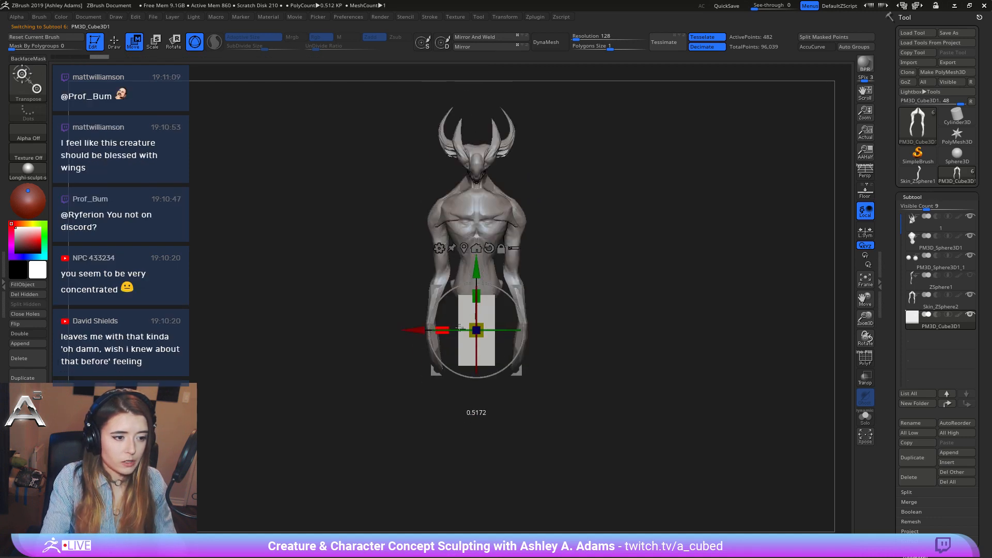
right_click_drag(416, 329, 489, 317, "shift")
left_click_drag(519, 286, 525, 269)
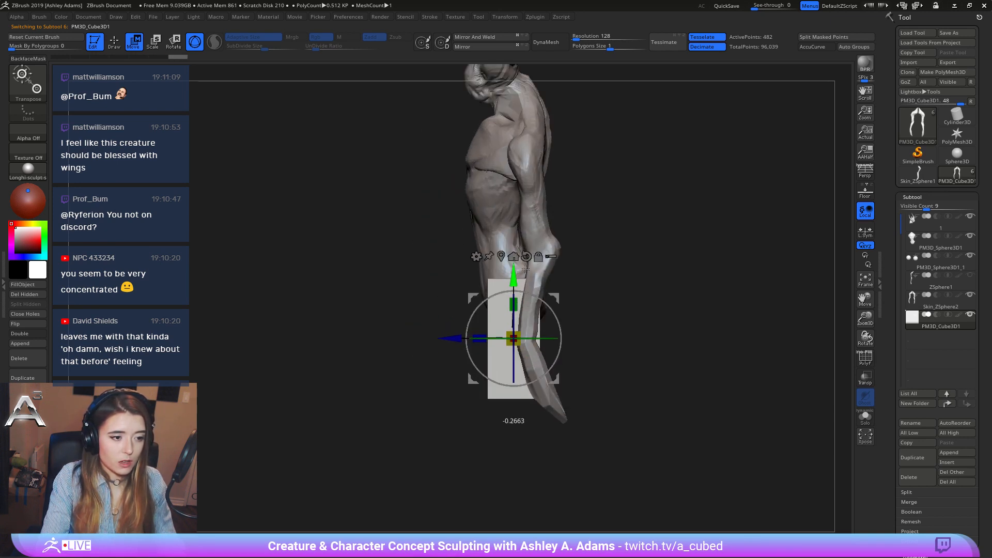
key("q")
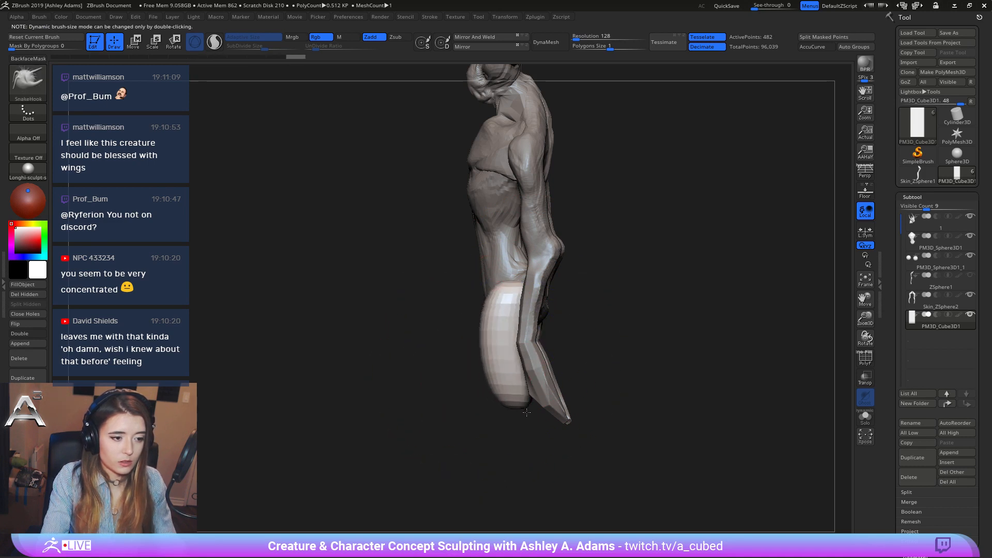
Shape the capsule into a thigh with SnakeHook, narrowing its upper end at the hip and angling the fuller lower end forward.
left_click_drag(526, 412, 484, 409)
right_click_drag(512, 293, 506, 324)
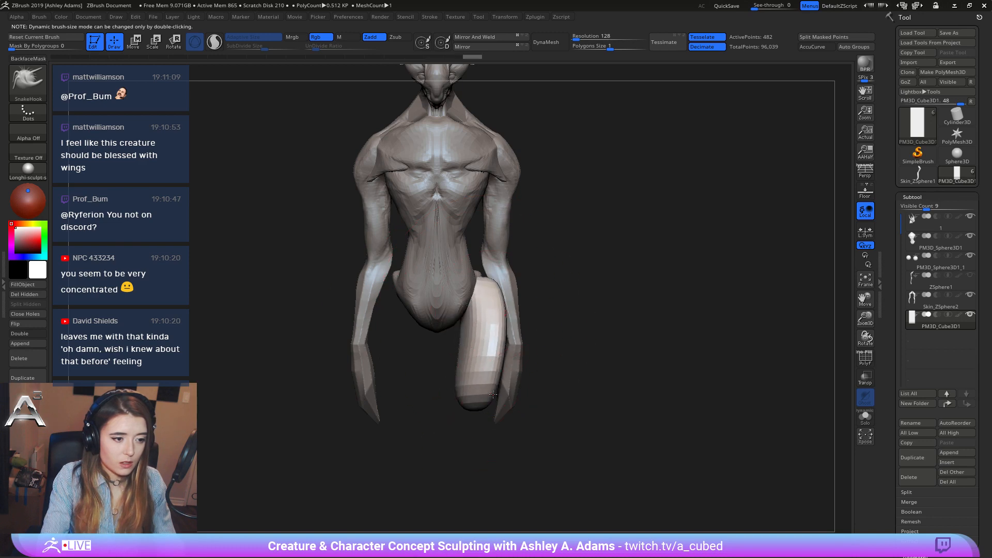
left_click_drag(468, 395, 455, 424)
right_click_drag(447, 315, 481, 330)
key("space")
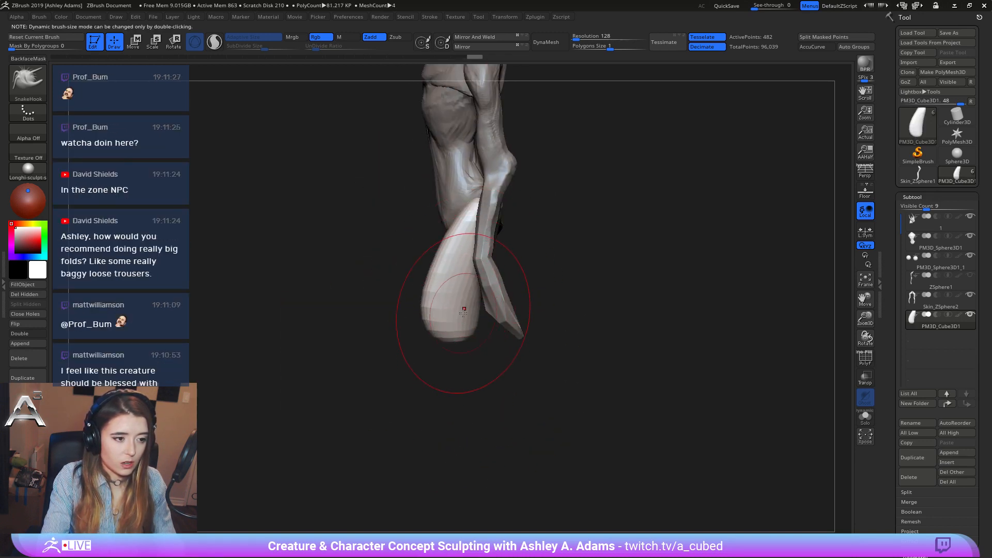
mouse_move(410, 269)
right_mouse_down()
mouse_move(451, 282)
mouse_move(398, 277)
right_mouse_up()
key("space")
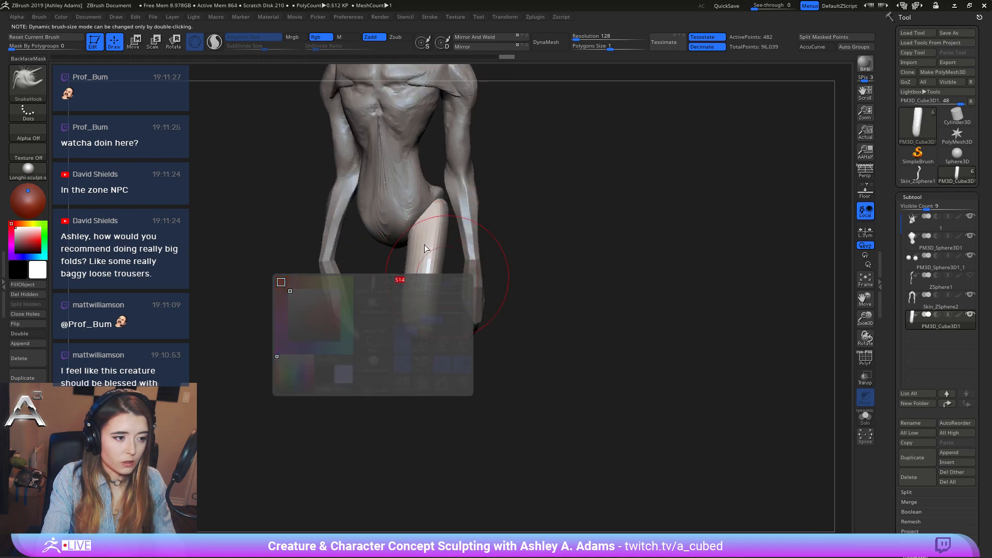
mouse_move(410, 229)
right_mouse_down()
mouse_move(366, 223)
mouse_move(405, 250)
mouse_move(440, 195)
mouse_move(421, 210)
mouse_move(443, 220)
mouse_move(496, 207)
mouse_move(496, 216)
mouse_move(420, 243)
mouse_move(474, 285)
mouse_move(502, 272)
mouse_move(383, 176)
right_mouse_up()
key("space")
Reselect the thigh subtool and refine its side silhouette with the SnakeHook brush.
left_click(489, 218, "alt")
left_click(458, 288, "alt")
key("space")
key("b")
key("s")
key("h")
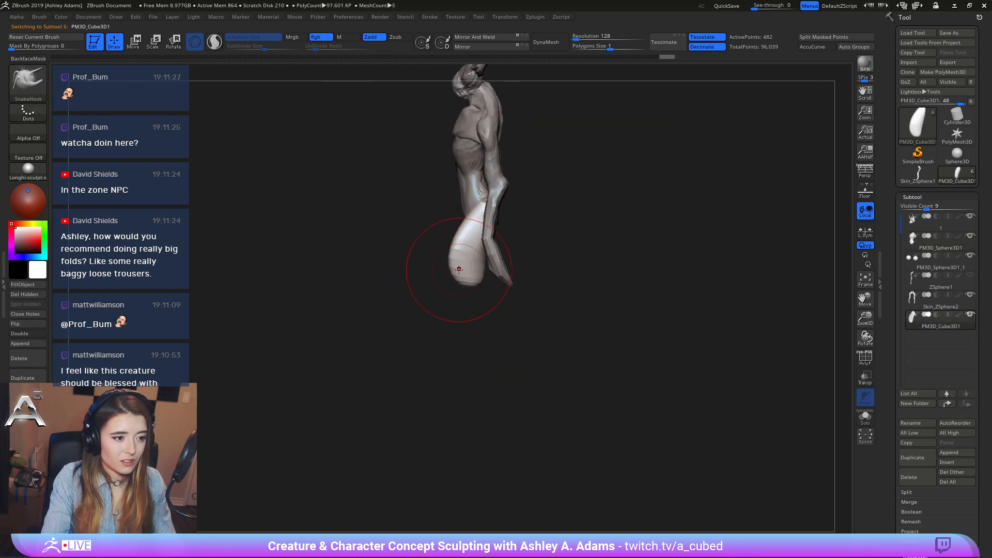
key("space")
key("space")
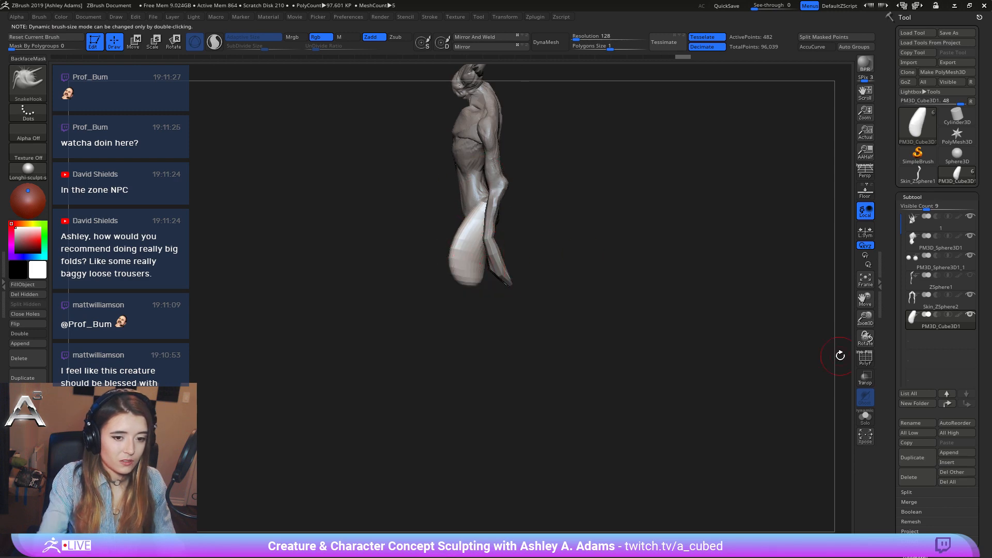
Append a Cylinder3D as a new subtool, move it down beneath the thigh and scale it down.
left_click(949, 452)
left_click(681, 422)
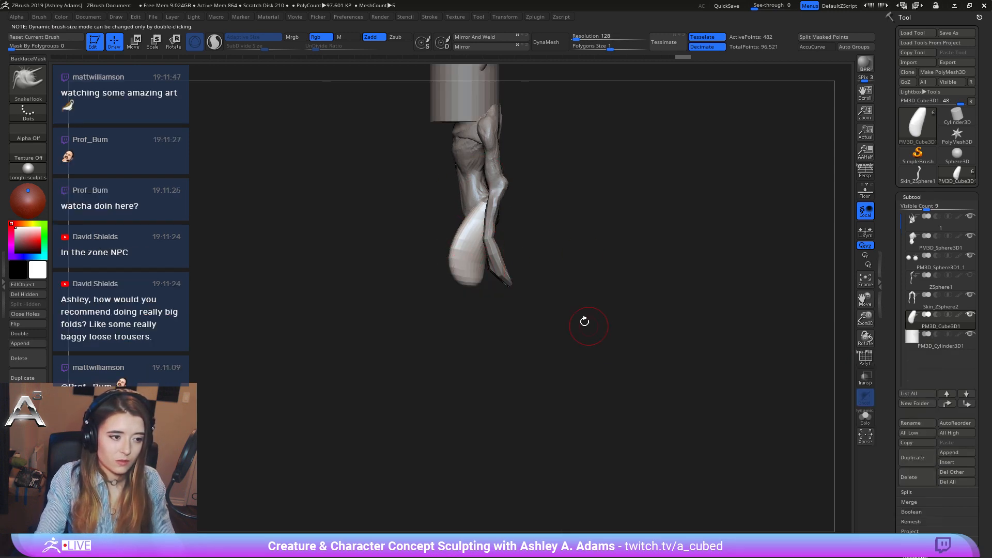
left_click(465, 93, "alt")
key("w")
right_click_drag(584, 321, 460, 310)
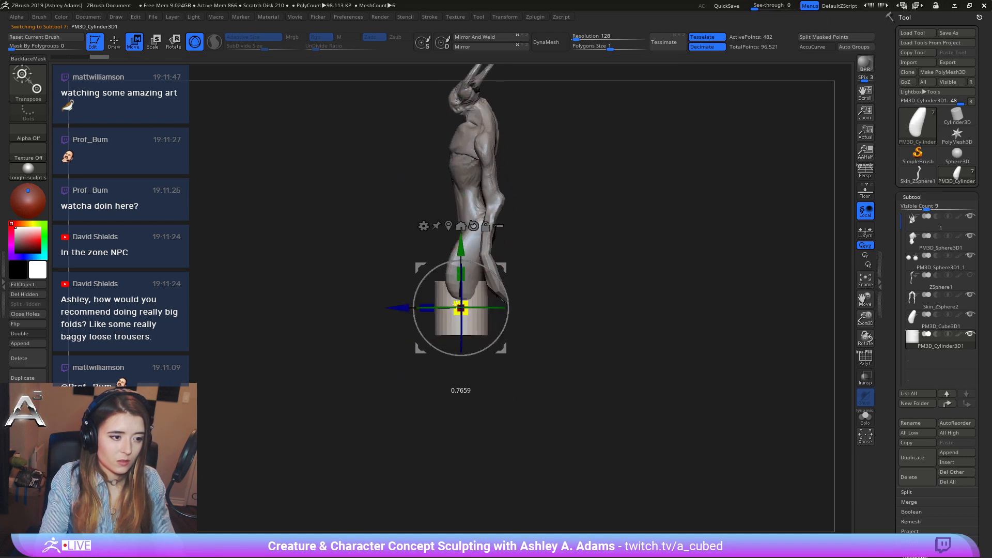
Scale the new cylinder into a thin shin shape, then rotate and move it so it angles down from the bottom of the thigh.
left_click_drag(456, 305, 462, 269)
left_click_drag(462, 309, 462, 336)
right_click_drag(461, 336, 557, 316)
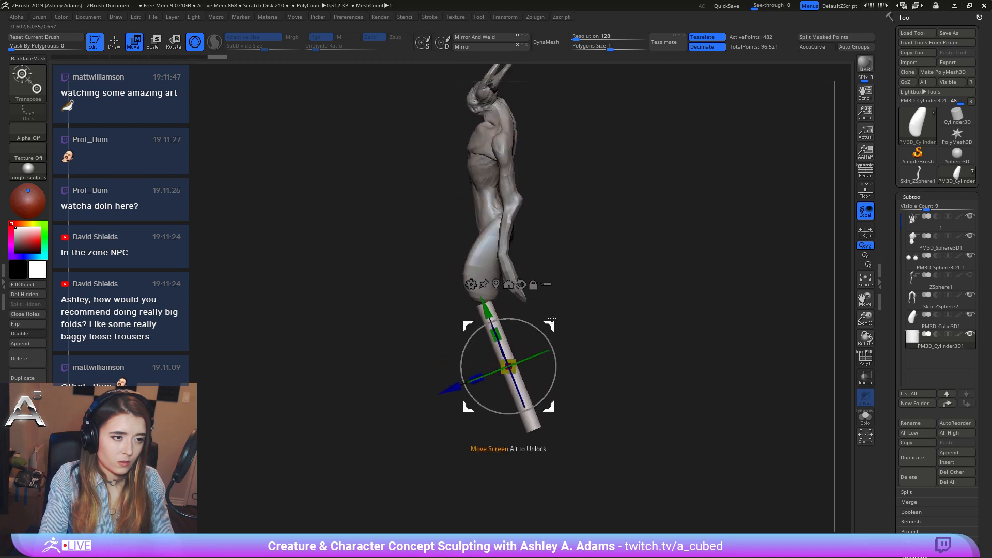
left_click_drag(493, 344, 499, 341)
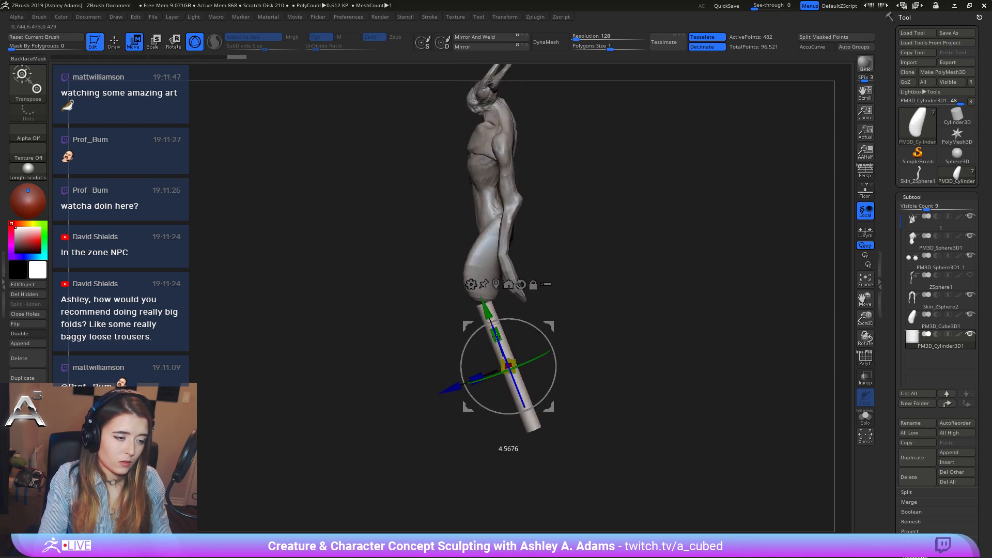
right_click_drag(504, 338, 571, 315, "shift")
mouse_move(510, 335)
left_mouse_down()
mouse_move(504, 345)
mouse_move(501, 323)
left_mouse_up()
Taper the lower end of the shin cylinder into a rounded ankle with the SnakeHook brush.
key("q")
mouse_move(628, 277)
left_mouse_down()
mouse_move(523, 304)
mouse_move(509, 321)
mouse_move(469, 287)
mouse_move(505, 346)
mouse_move(509, 321)
left_mouse_up()
key("space")
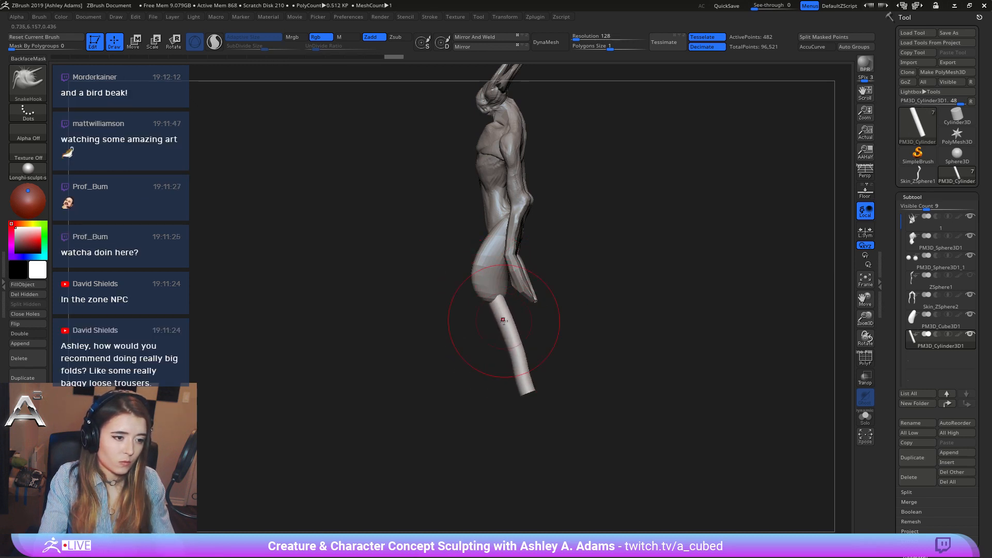
left_click_drag(514, 376, 527, 395)
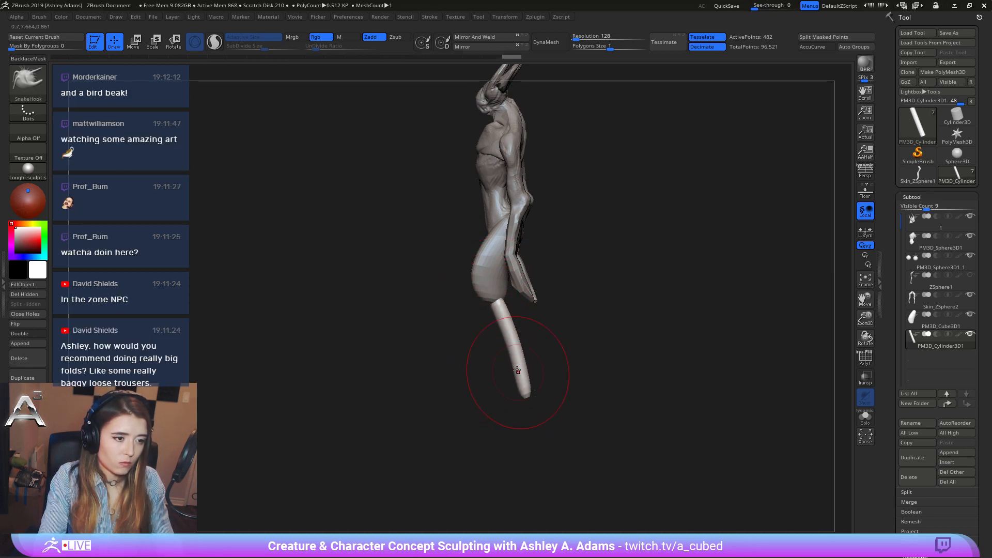
Select the thigh mesh and reshape its lower end around the knee with SnakeHook, adjusting the brush size.
left_click(491, 302, "alt")
mouse_move(491, 303)
left_mouse_down()
mouse_move(498, 314)
mouse_move(483, 264)
mouse_move(550, 283)
mouse_move(520, 286)
left_mouse_up()
key("space")
left_click(507, 311)
key("space")
left_click_drag(460, 278, 457, 264, "shift")
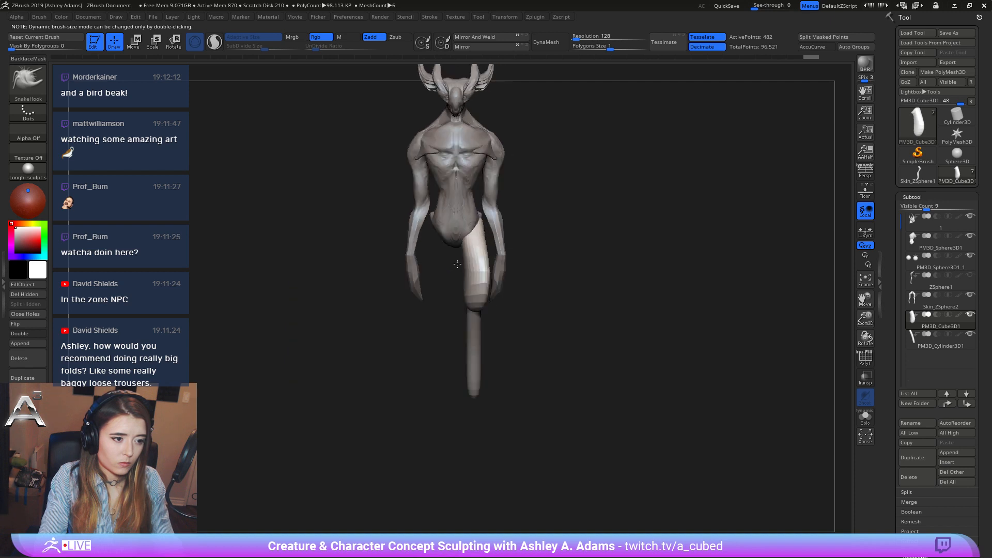
Select the shin mesh and swell its upper part into a calf with the Inflat brush.
left_click(473, 351, "alt")
mouse_move(473, 350)
right_mouse_down()
mouse_move(484, 284)
mouse_move(455, 326)
right_mouse_up()
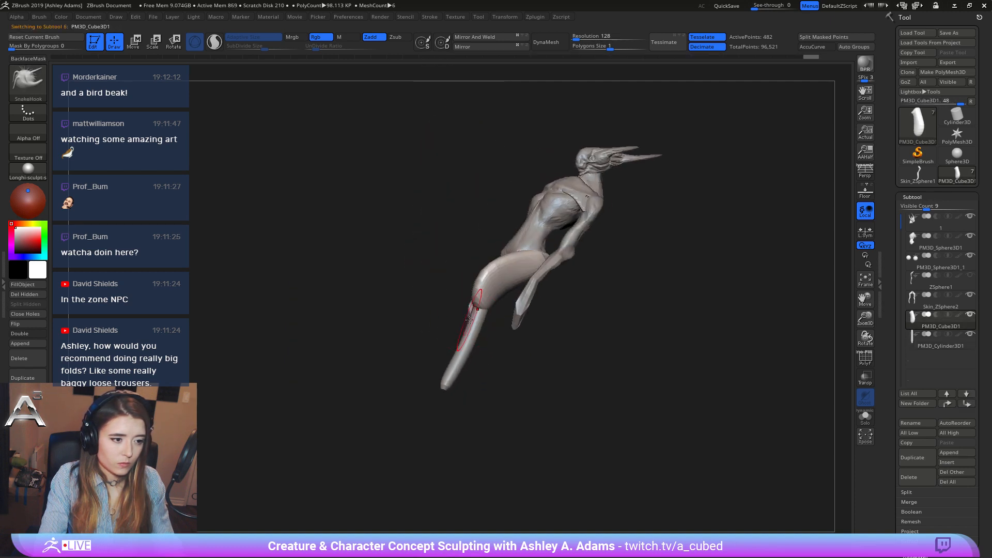
key("b")
key("i")
key("n")
mouse_move(482, 321)
left_mouse_down()
mouse_move(462, 345)
mouse_move(477, 310)
left_mouse_up()
mouse_move(467, 290)
right_mouse_down()
mouse_move(470, 339)
mouse_move(454, 212)
mouse_move(439, 294)
right_mouse_up()
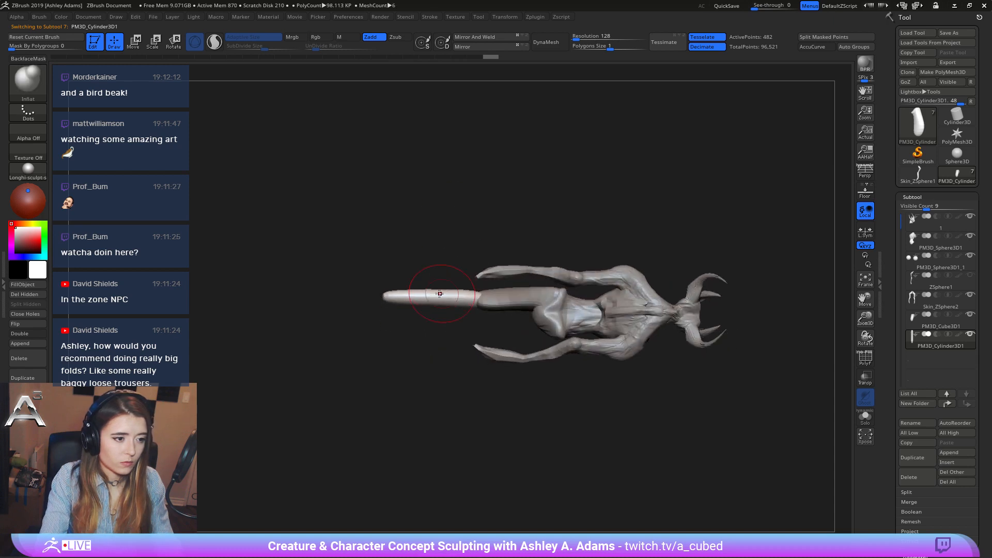
mouse_move(469, 293)
left_mouse_down()
mouse_move(439, 304)
mouse_move(474, 294)
left_mouse_up()
Pull the top of the shin forward into the knee with the SnakeHook brush in side view.
right_click_drag(465, 310, 450, 334)
mouse_move(448, 280)
right_mouse_down()
mouse_move(532, 348)
mouse_move(455, 356)
right_mouse_up()
key("b")
key("s")
key("h")
right_click_drag(451, 284, 476, 277)
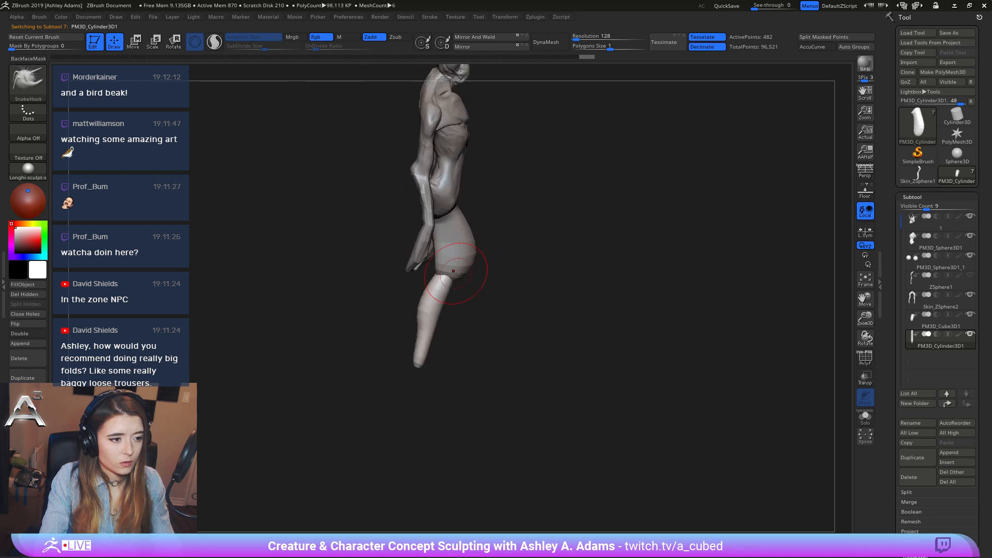
right_click(385, 321)
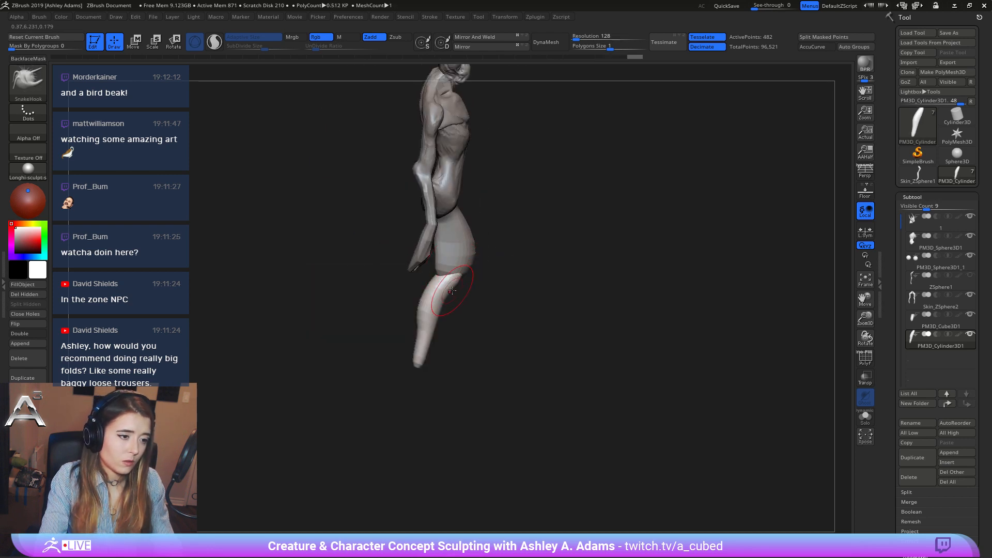
Stretch the ankle end of the shin downward and curve the lower leg's profile with SnakeHook.
right_click(429, 364)
right_click(420, 380)
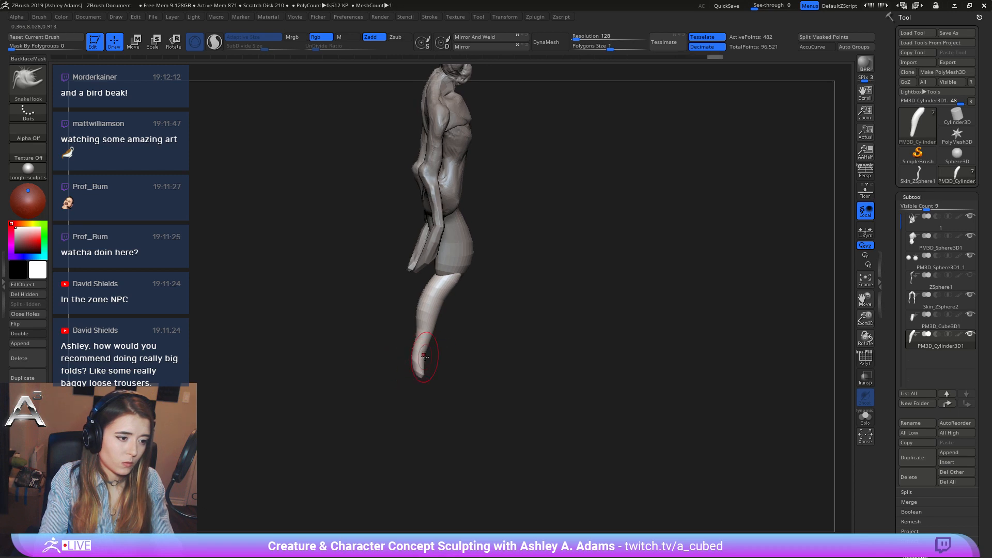
right_click(431, 338)
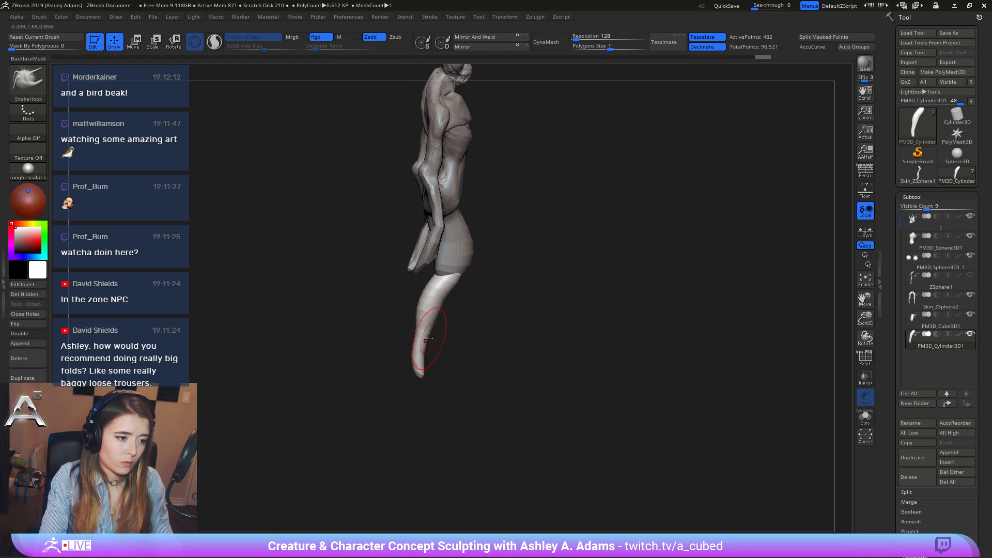
key("shift")
Enlarge the brush, select the thigh mesh and adjust its outline from the front with SnakeHook.
right_click_drag(422, 375, 461, 298)
right_click(461, 298)
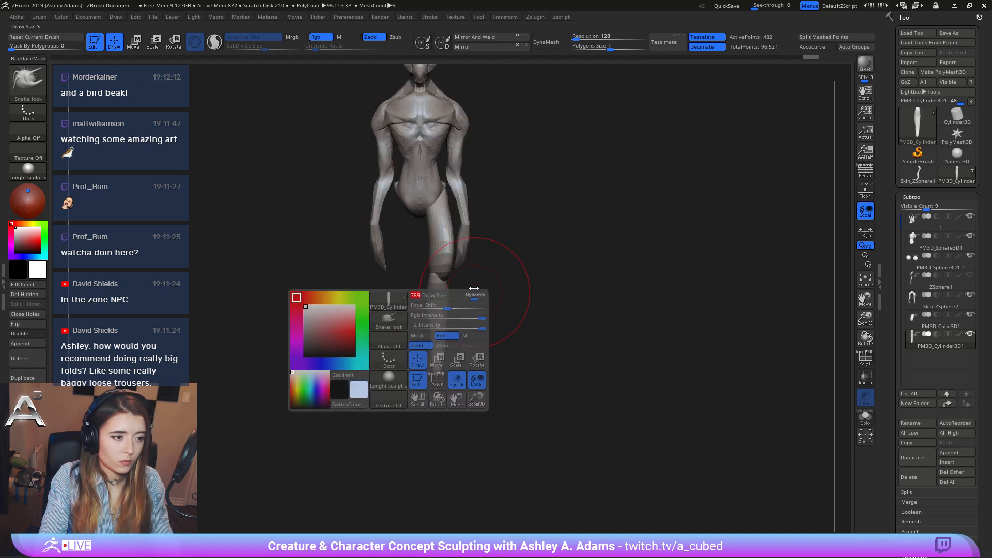
left_click(444, 253, "alt")
right_click(442, 258)
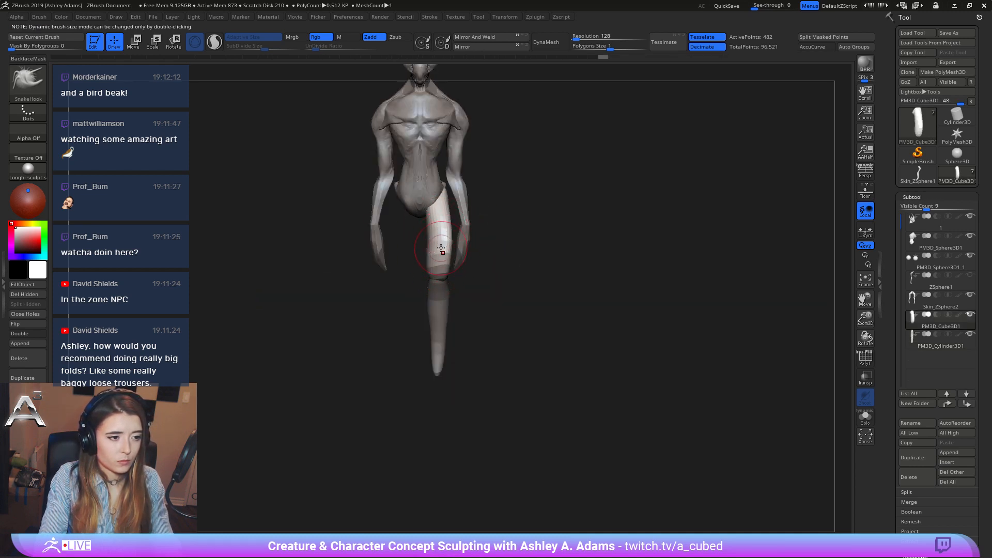
right_click_drag(431, 251, 455, 248)
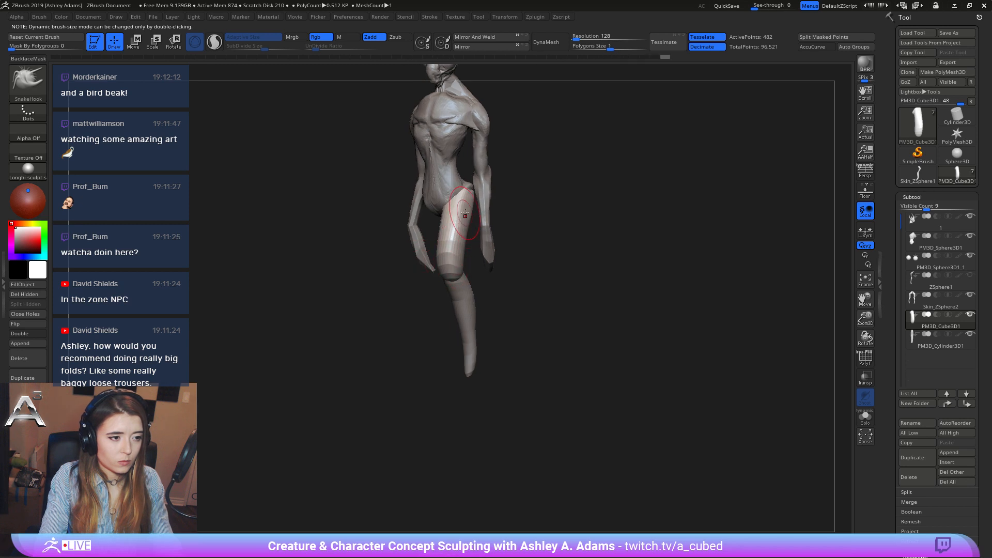
Build up volume on the front and top of the thigh with the ClayBuildup brush, undoing two unwanted strokes.
key("b")
key("c")
key("b")
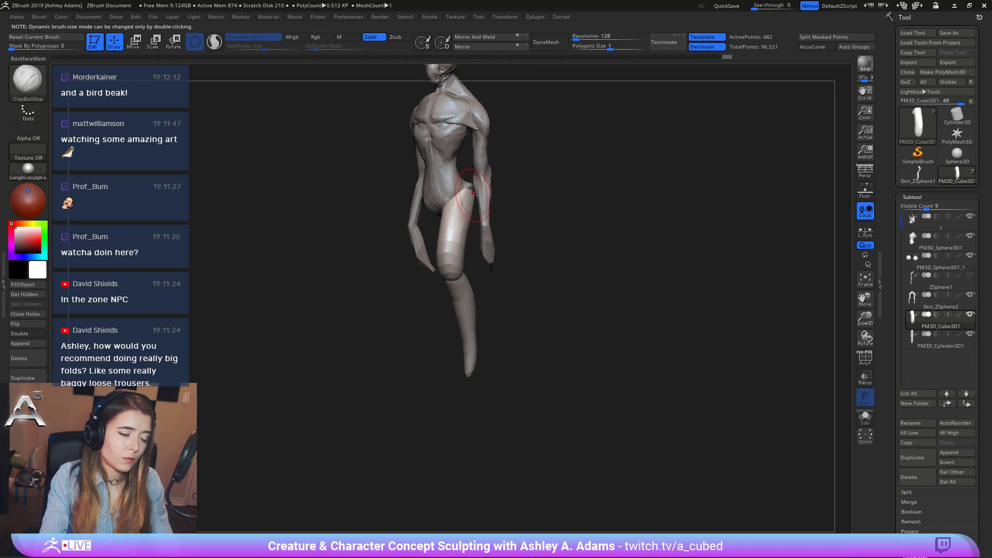
mouse_move(454, 243)
right_mouse_down()
mouse_move(486, 280)
mouse_move(463, 295)
right_mouse_up()
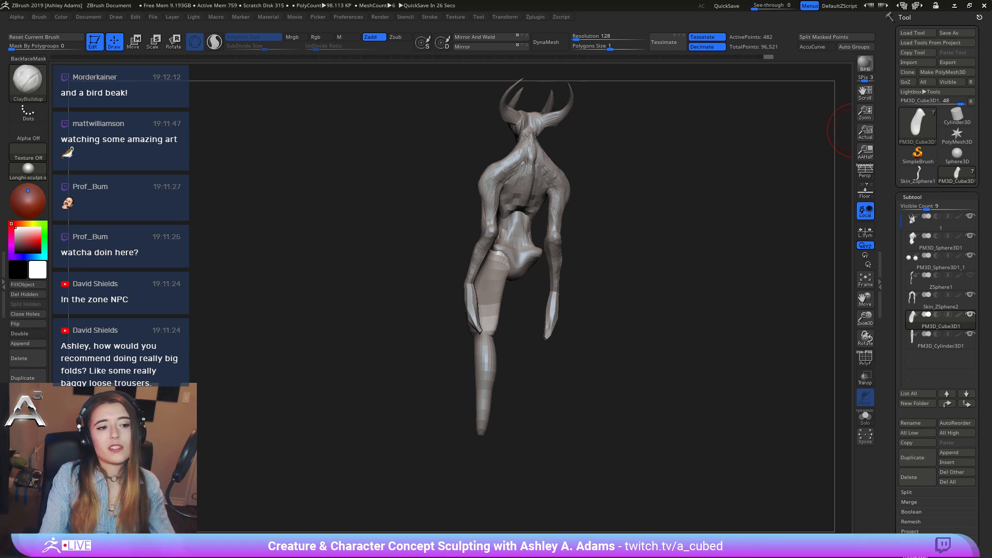
mouse_move(646, 240)
left_mouse_down()
mouse_move(527, 237)
mouse_move(482, 275)
left_mouse_up()
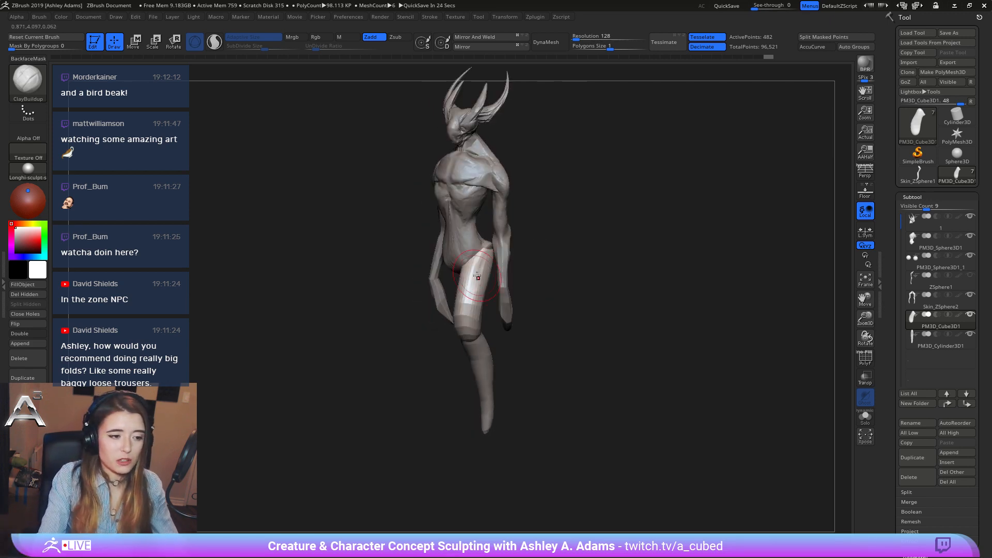
key("ctrl+z")
key("ctrl+z")
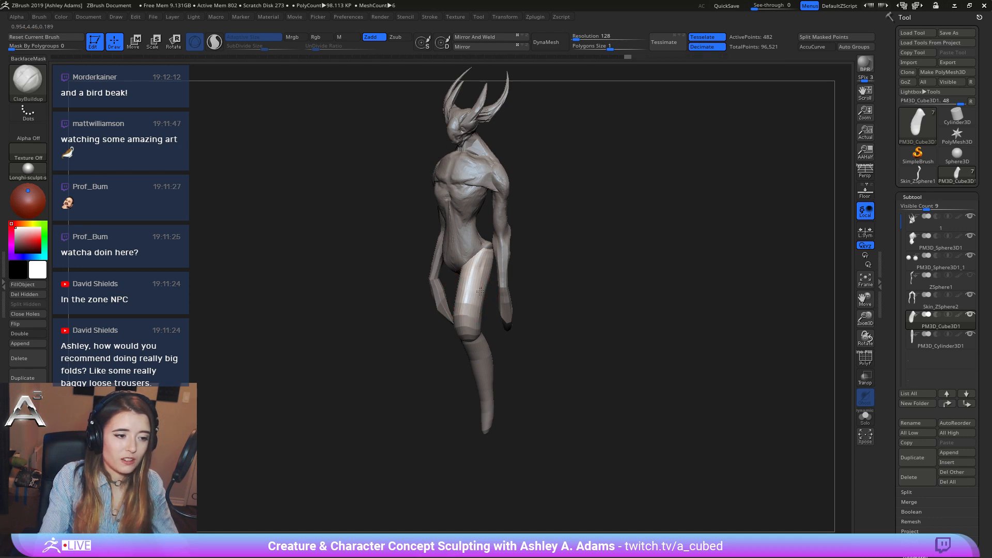
right_click_drag(479, 258, 502, 228)
right_click_drag(481, 317, 464, 276)
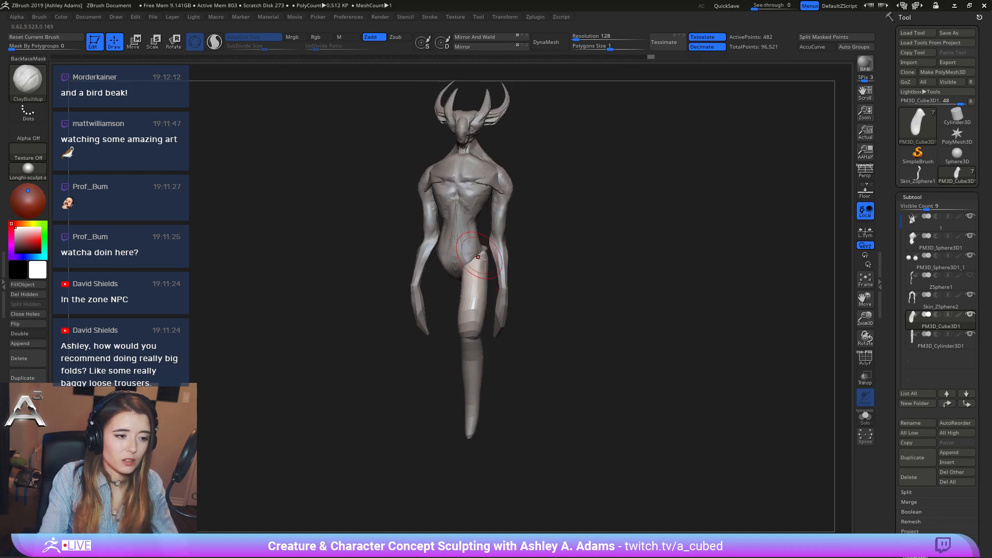
left_click_drag(471, 331, 475, 288)
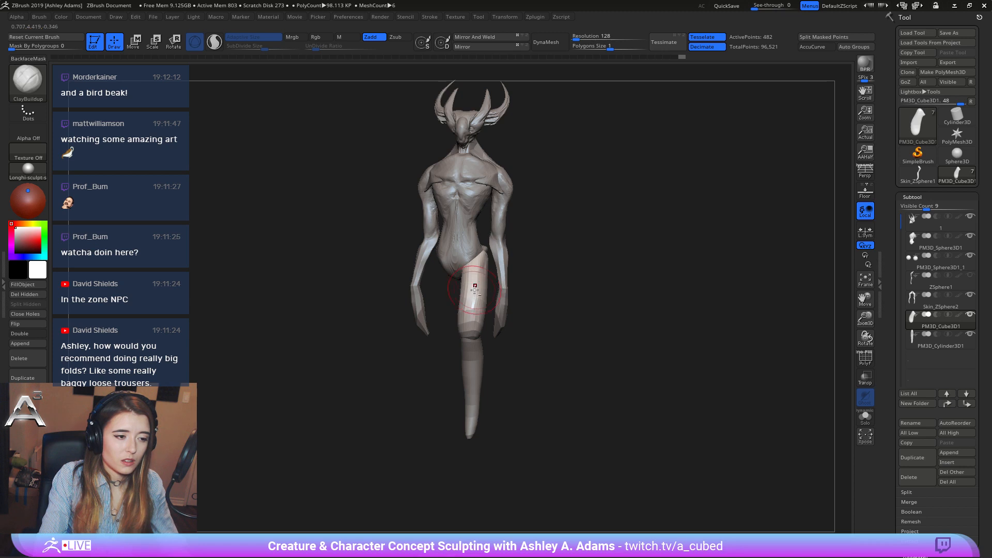
Refine the lower thigh's silhouette near the knee from the side and back with a resized SnakeHook brush.
mouse_move(482, 349)
right_mouse_down()
mouse_move(479, 330)
mouse_move(461, 339)
right_mouse_up()
key("b")
key("s")
key("h")
key("space")
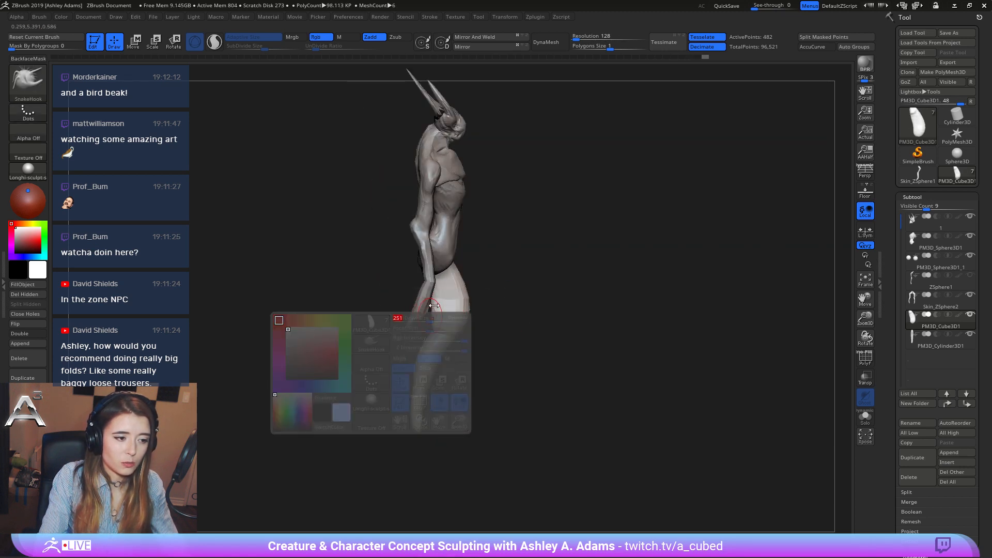
left_click_drag(443, 309, 435, 309)
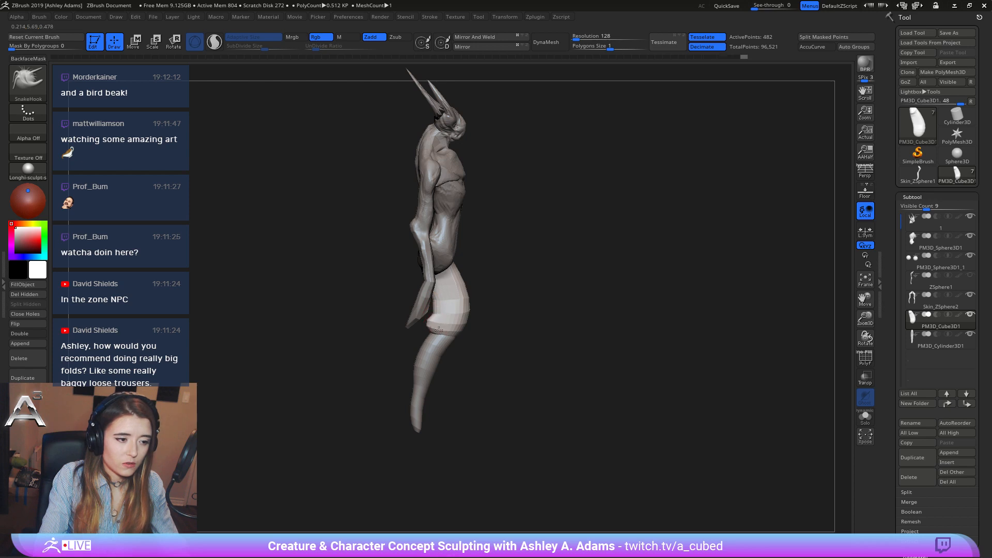
right_click_drag(438, 329, 466, 332)
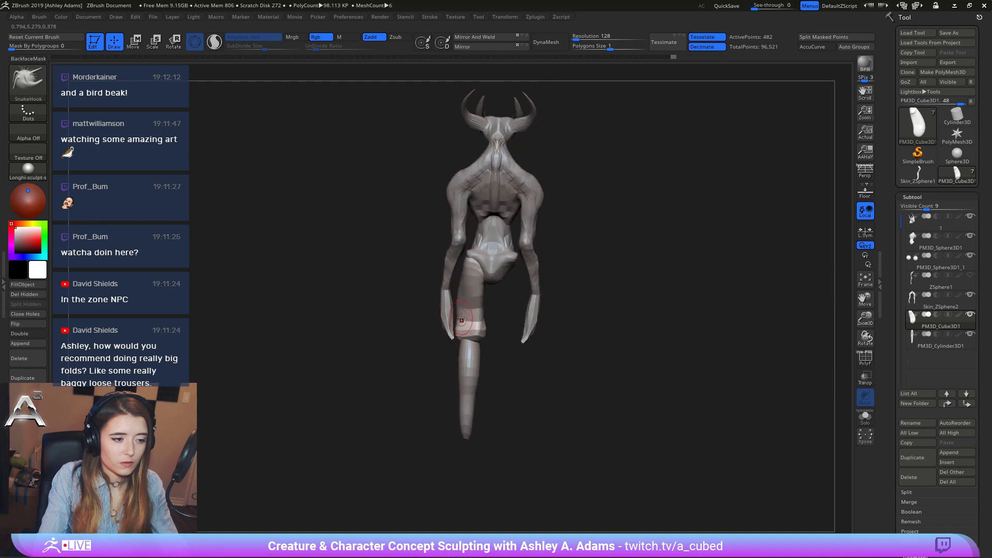
left_click_drag(459, 305, 455, 298)
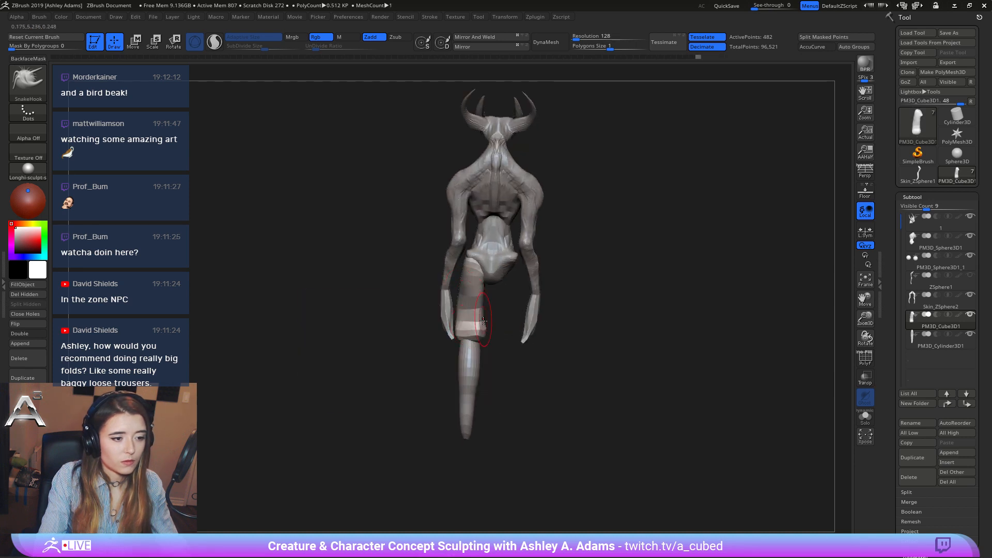
Duplicate the thigh to the body's other side with Mirror And Weld.
left_click_drag(565, 315, 491, 335)
left_click_drag(364, 206, 401, 234, "alt")
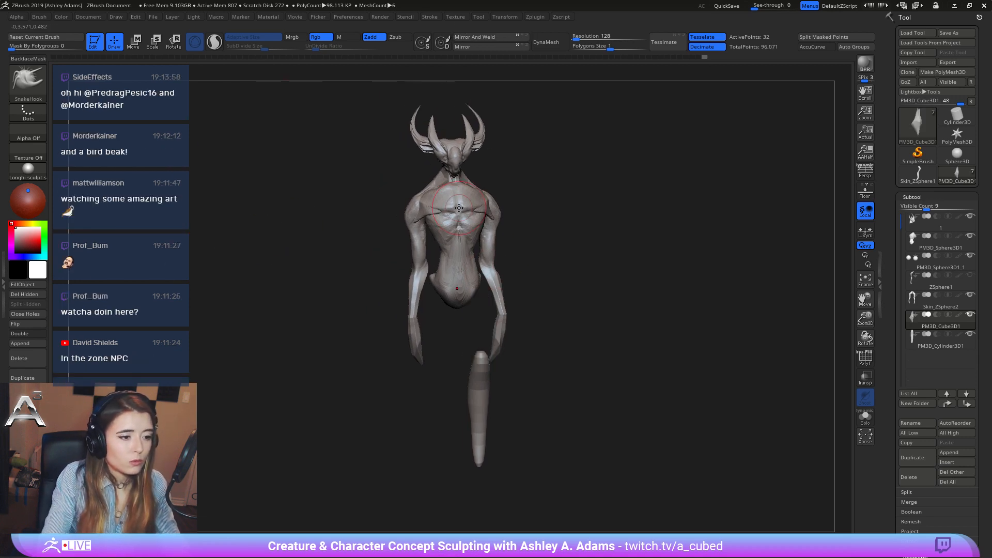
left_click(483, 36)
Select the shin mesh and mirror it to the other leg with Mirror And Weld, undoing one attempt.
left_click(483, 393, "alt")
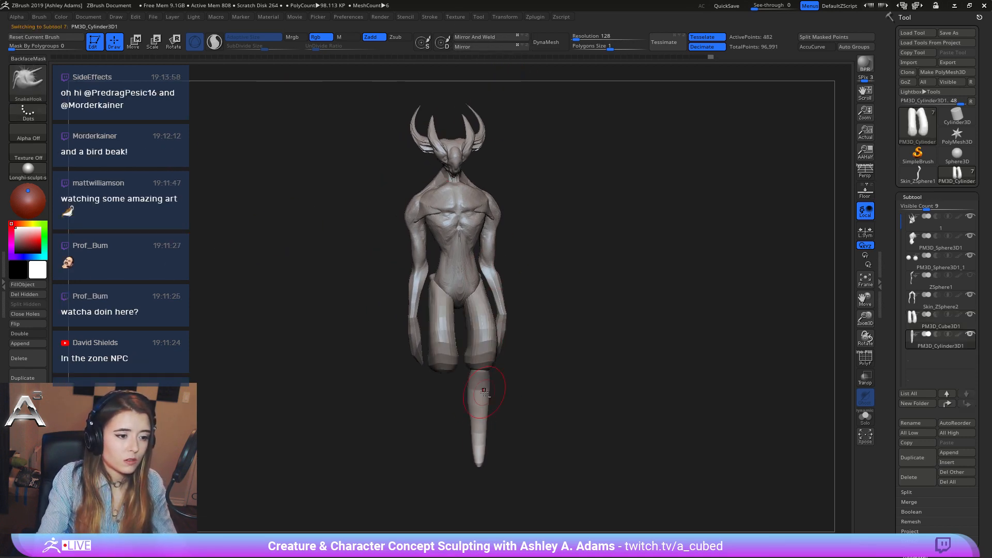
left_click(485, 35)
key("ctrl+z")
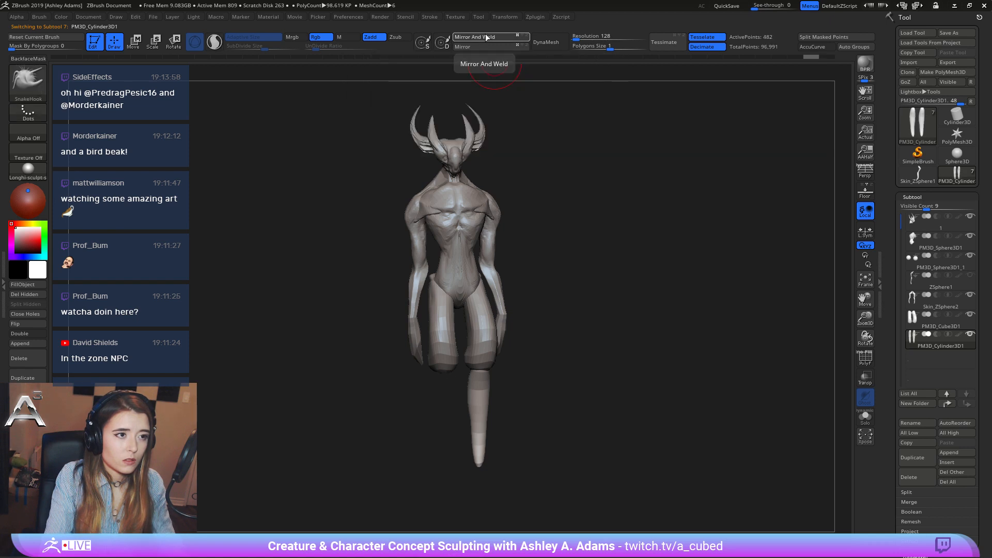
left_click(484, 36)
Reposition the mirrored shins beneath the knees in side view with the transform gizmo.
mouse_move(556, 321)
left_mouse_down()
mouse_move(520, 337)
mouse_move(479, 332)
left_mouse_up()
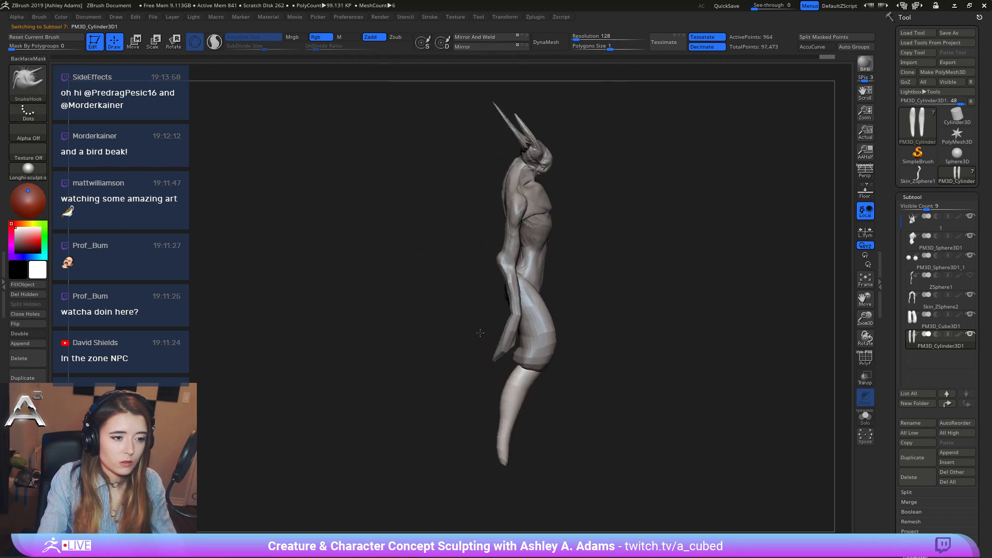
key("space")
left_click_drag(558, 313, 616, 290)
left_click_drag(467, 176, 416, 159, "alt")
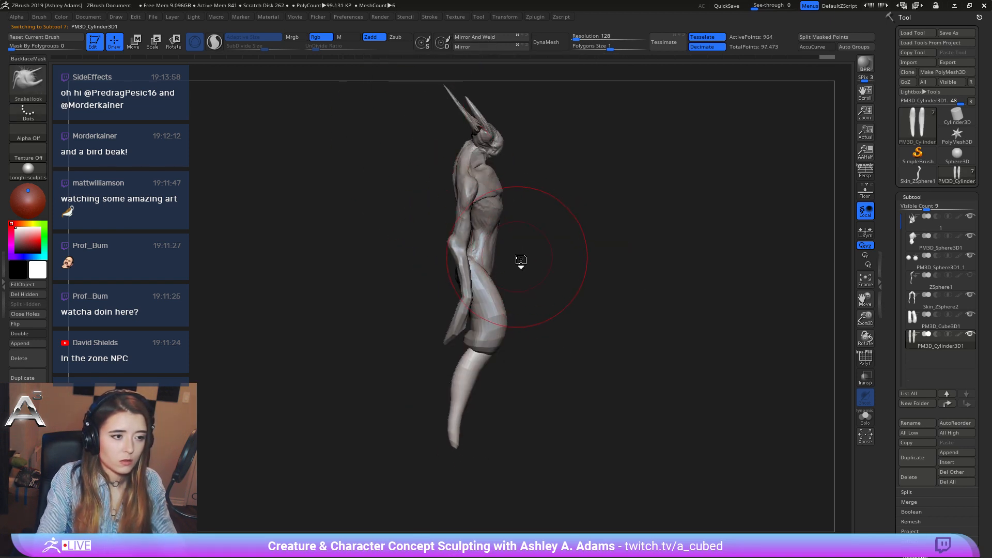
key("w")
left_click(476, 348, "alt")
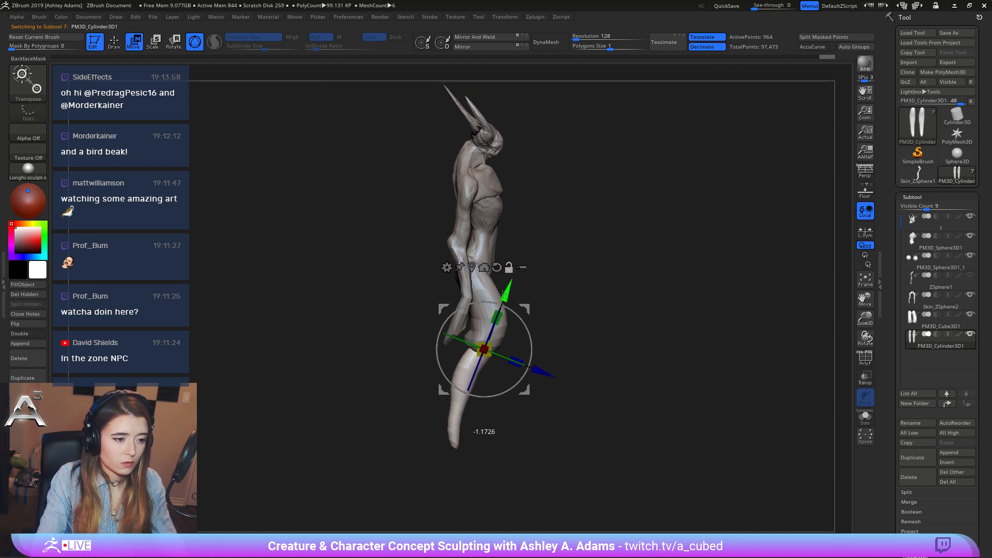
mouse_move(526, 309)
left_mouse_down()
mouse_move(529, 327)
mouse_move(533, 297)
mouse_move(482, 281)
left_mouse_up()
Select the thighs for SnakeHook sculpting, adjust the brush size, and hide then restore one of the two thighs.
key("q")
key("space")
left_click(481, 282, "alt")
mouse_move(393, 305)
left_mouse_down()
mouse_move(426, 321)
mouse_move(471, 277)
left_mouse_up()
key("space")
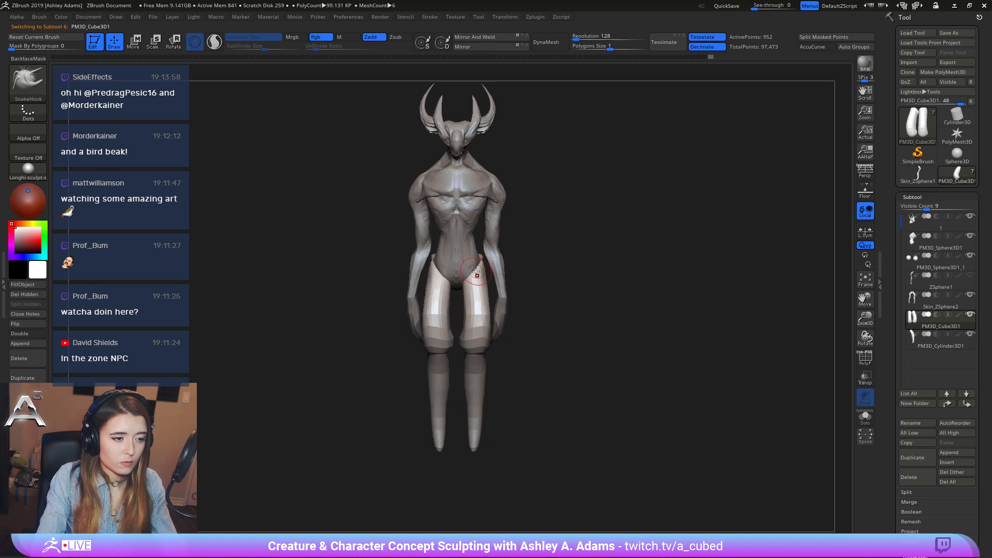
left_click(476, 273, "ctrl+alt+shift")
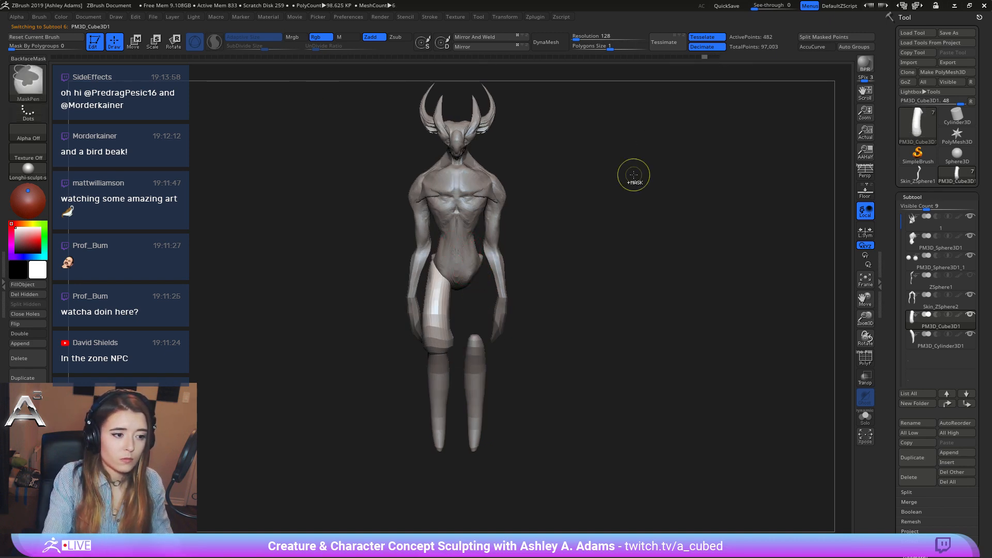
left_click(708, 61, "ctrl+shift")
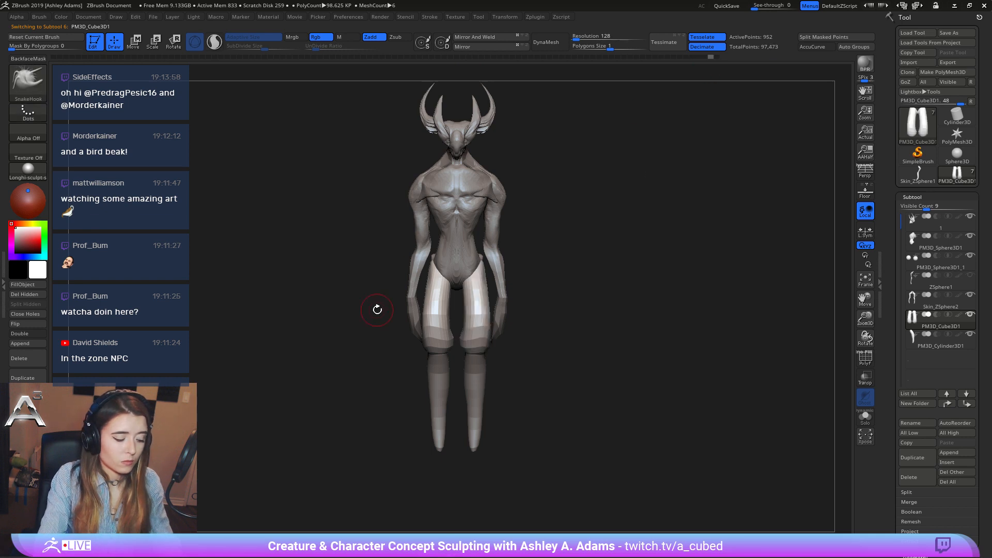
Build up the upper thighs where they meet the pelvis with the ClayBuildup brush.
mouse_move(463, 313)
right_mouse_down()
mouse_move(449, 313)
mouse_move(478, 281)
mouse_move(415, 294)
right_mouse_up()
right_click(457, 304)
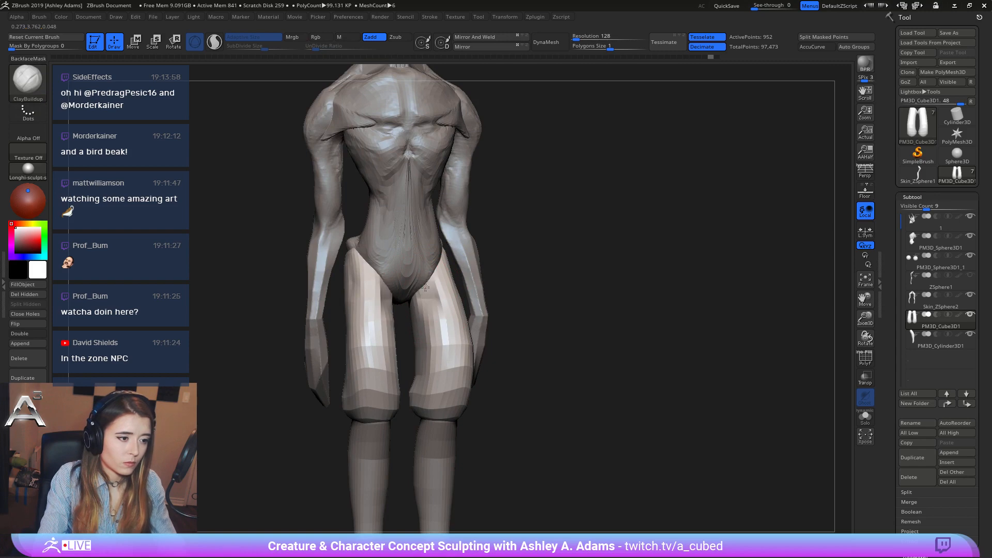
right_click(333, 352)
mouse_move(460, 292)
right_mouse_down()
mouse_move(397, 279)
mouse_move(393, 268)
mouse_move(422, 232)
mouse_move(392, 243)
right_mouse_up()
Adjust the shape of the thighs with the SnakeHook brush.
key("b")
key("s")
key("h")
right_click(365, 340)
Build up the surface of both thighs with the ClayBuildup brush, working from several angles.
key("b")
key("c")
key("b")
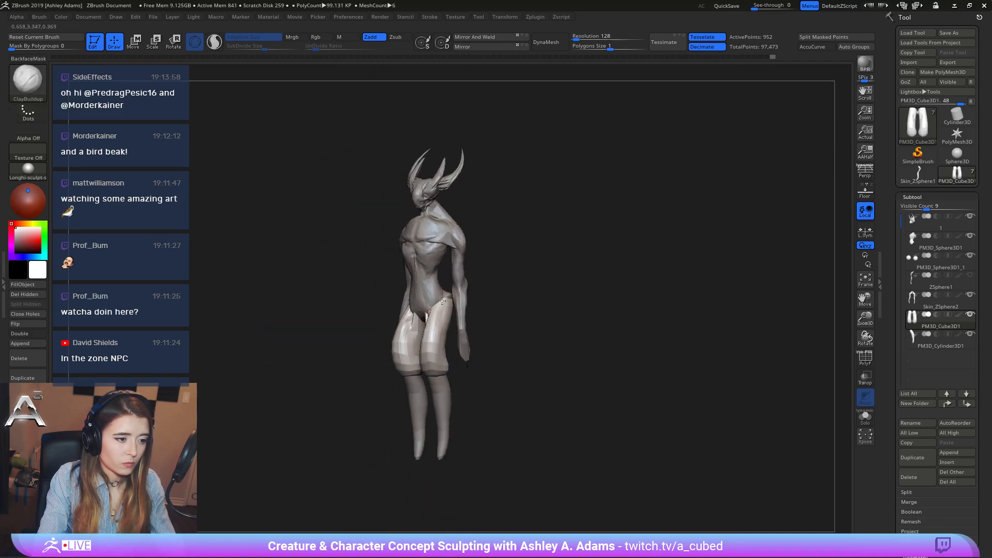
mouse_move(437, 339)
right_mouse_down()
mouse_move(474, 347)
mouse_move(394, 356)
mouse_move(429, 339)
right_mouse_up()
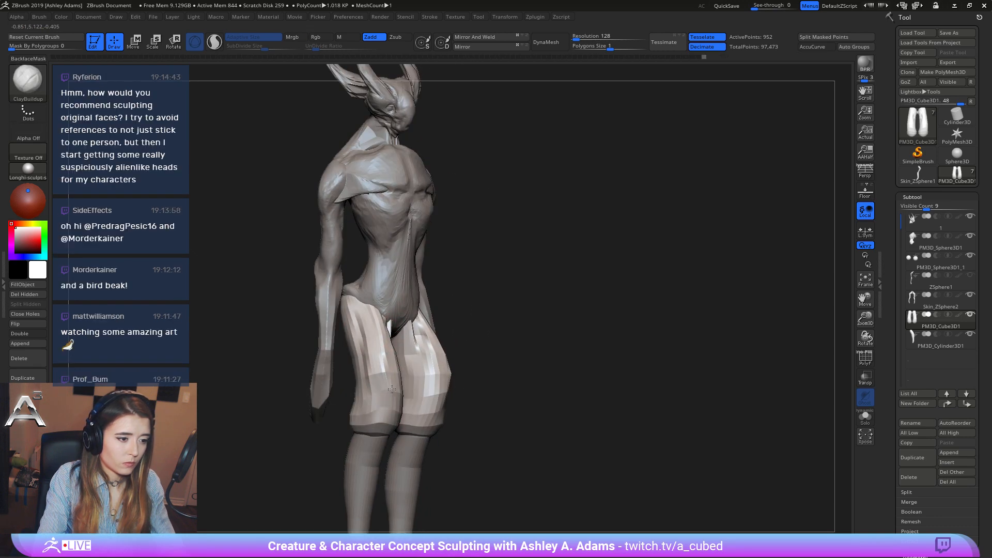
right_click_drag(392, 389, 354, 336)
Select the torso and build up its lower abdomen with the ClayBuildup brush.
left_click(399, 297, "alt")
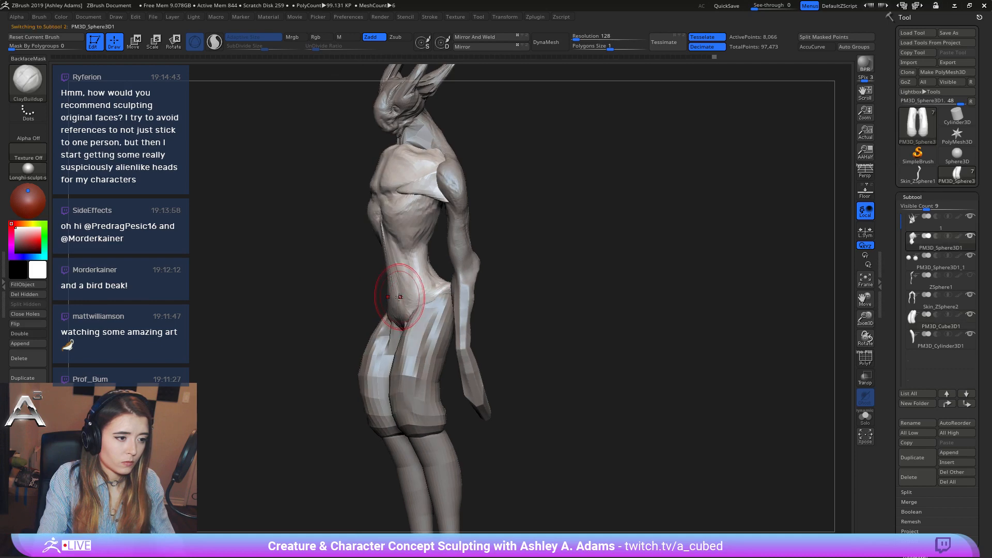
key("space")
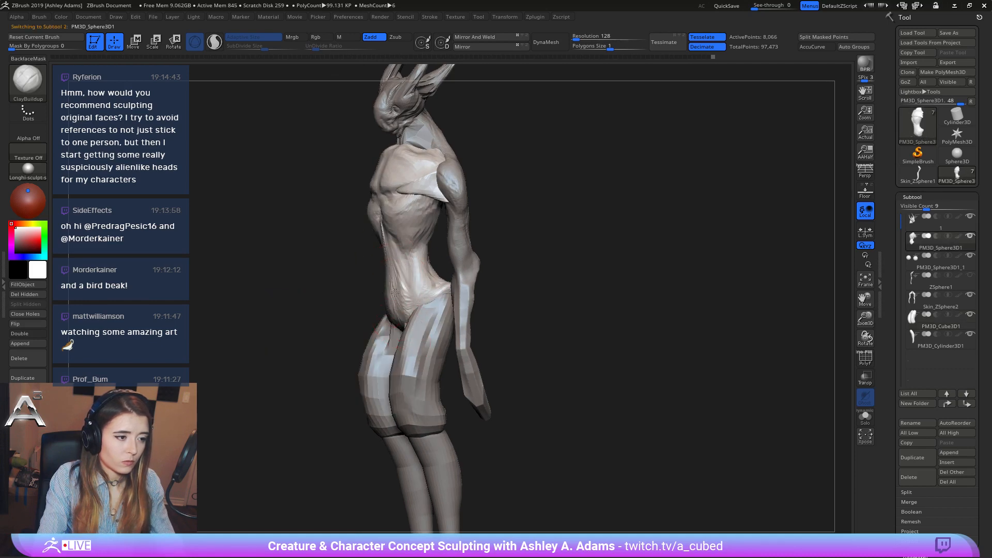
right_click_drag(416, 350, 440, 321)
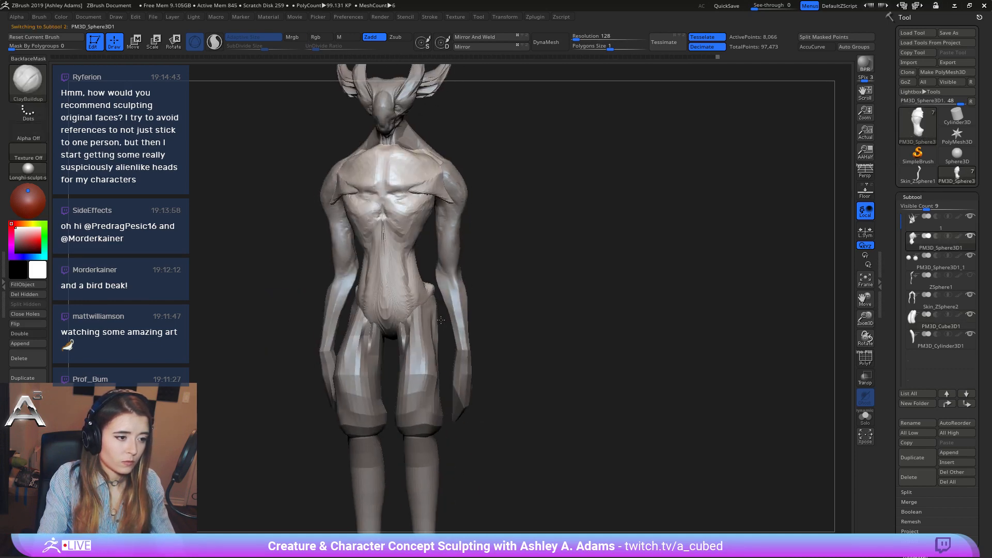
Adjust the SnakeHook brush size and reshape the torso's pelvis where it meets the thighs.
key("b")
key("s")
key("h")
mouse_move(391, 344)
right_mouse_down()
mouse_move(410, 342)
mouse_move(416, 295)
right_mouse_up()
key("space")
left_click(408, 315)
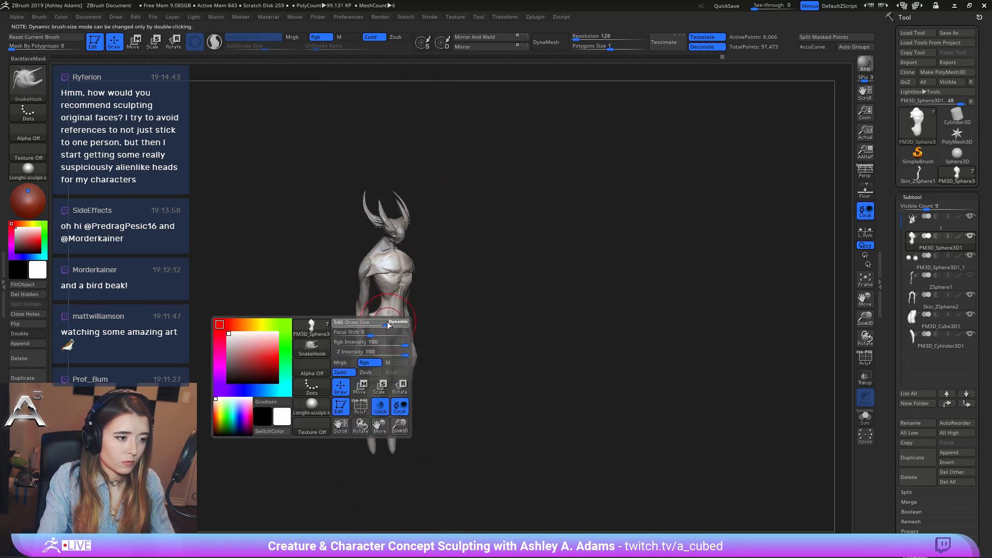
right_click_drag(388, 335, 395, 330)
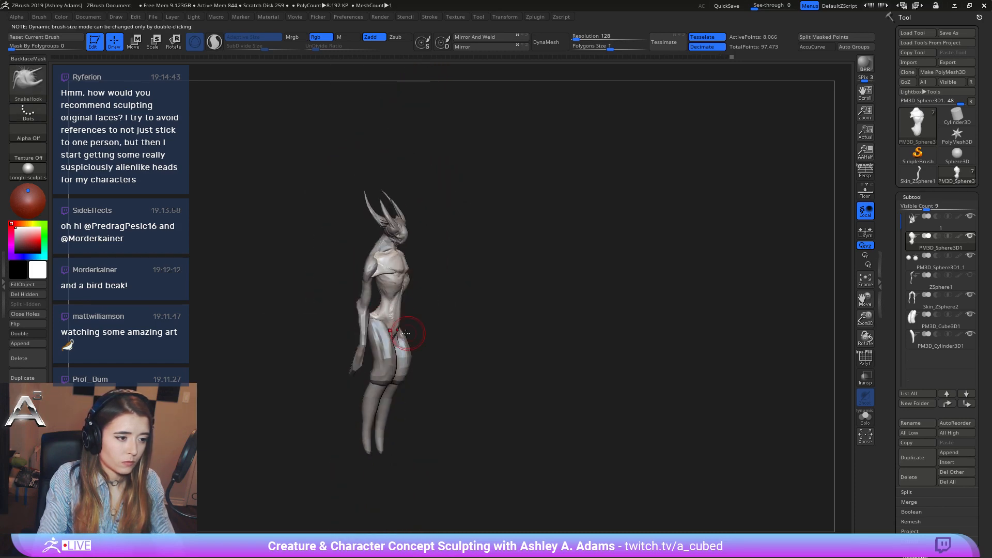
key("space")
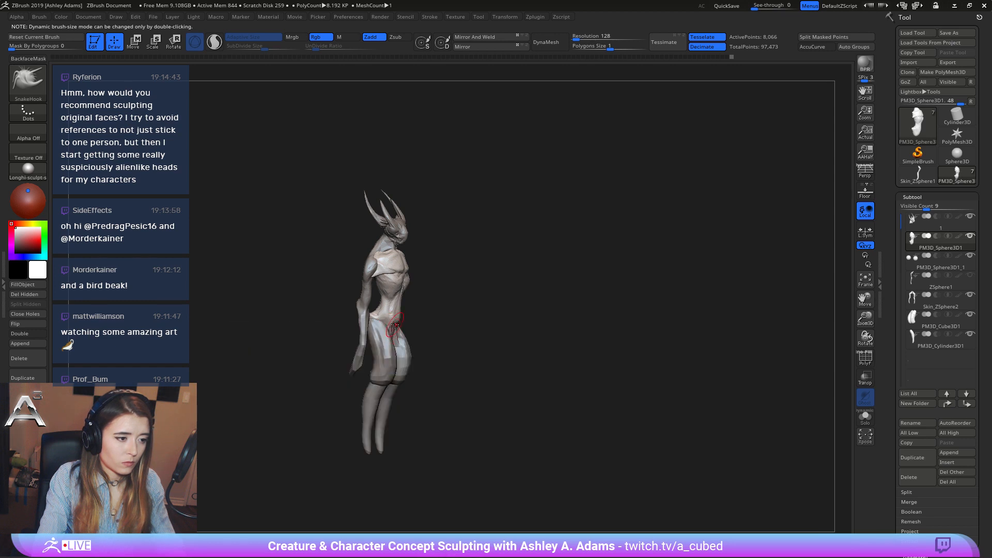
right_click_drag(394, 329, 414, 345)
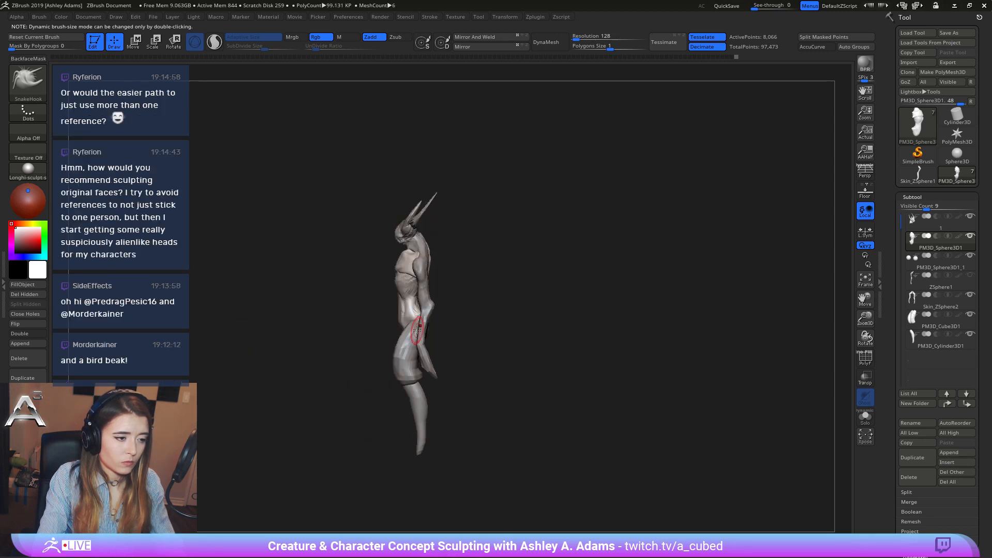
Select the thighs and adjust their position and tilt in side view with the transform gizmo.
left_click(413, 348, "alt")
key("w")
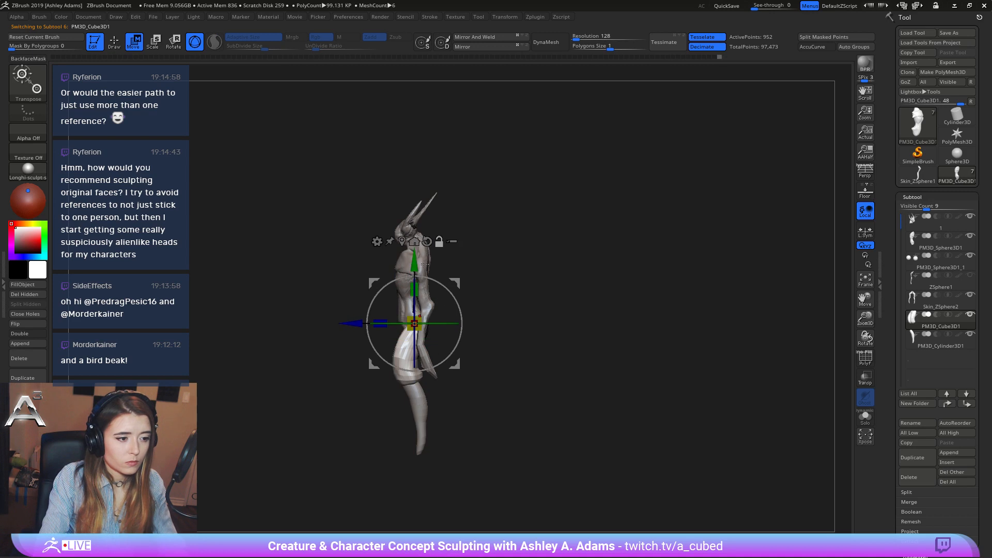
left_click_drag(354, 323, 357, 323, "alt")
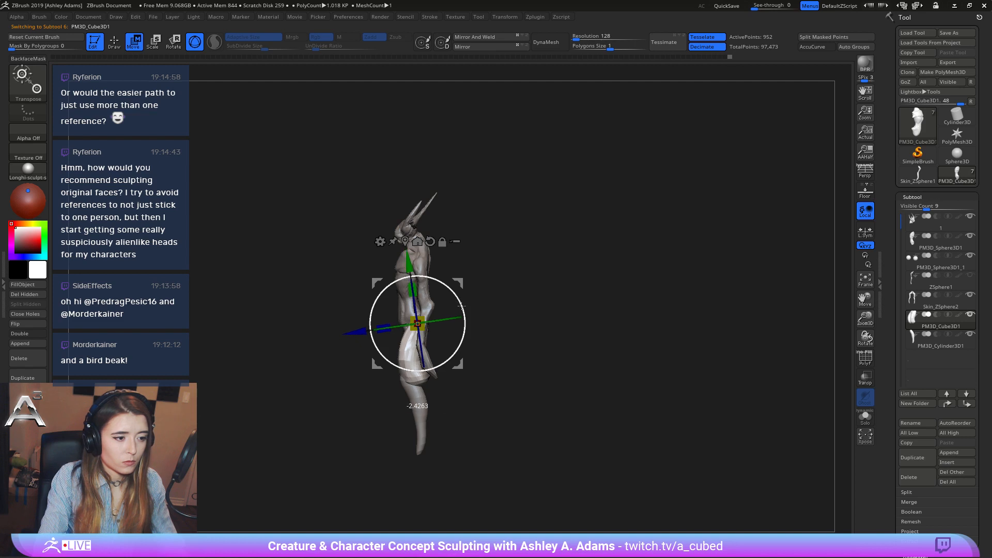
Select the shins, align them beneath the thighs with the transform gizmo, and stretch them longer.
left_click(419, 398, "alt")
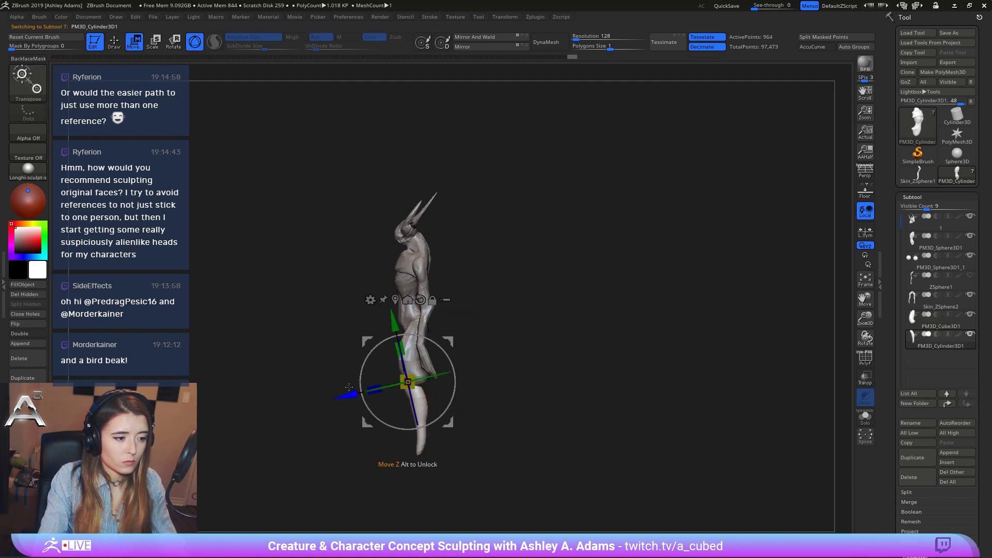
key("q")
left_click_drag(377, 372, 514, 348, "shift")
key("w")
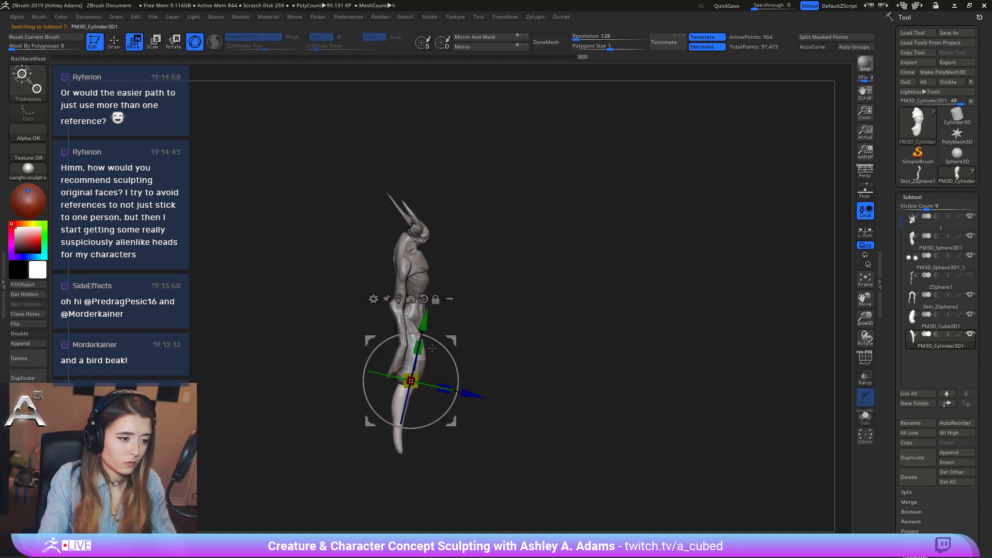
mouse_move(420, 345)
left_mouse_down()
mouse_move(449, 341)
mouse_move(467, 289)
left_mouse_up()
key("q")
key("f")
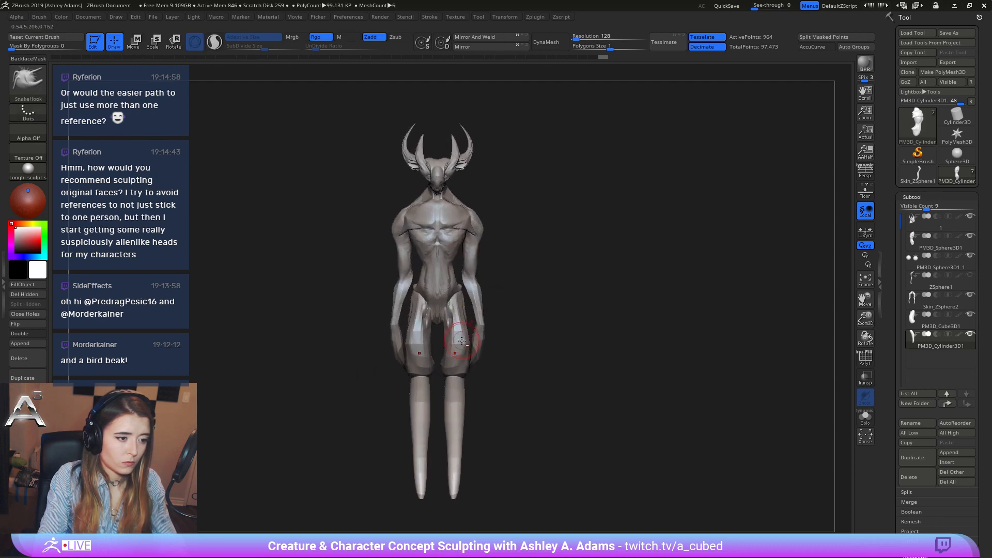
Select the thighs and reshape their knee ends with the SnakeHook brush, adjusting the brush size.
left_click(457, 355, "alt")
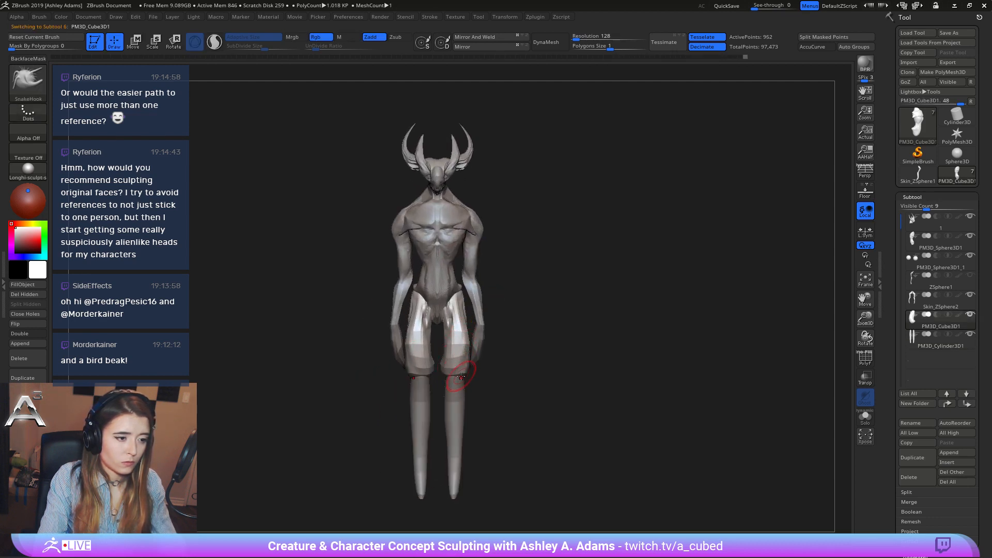
right_click_drag(453, 373, 451, 372)
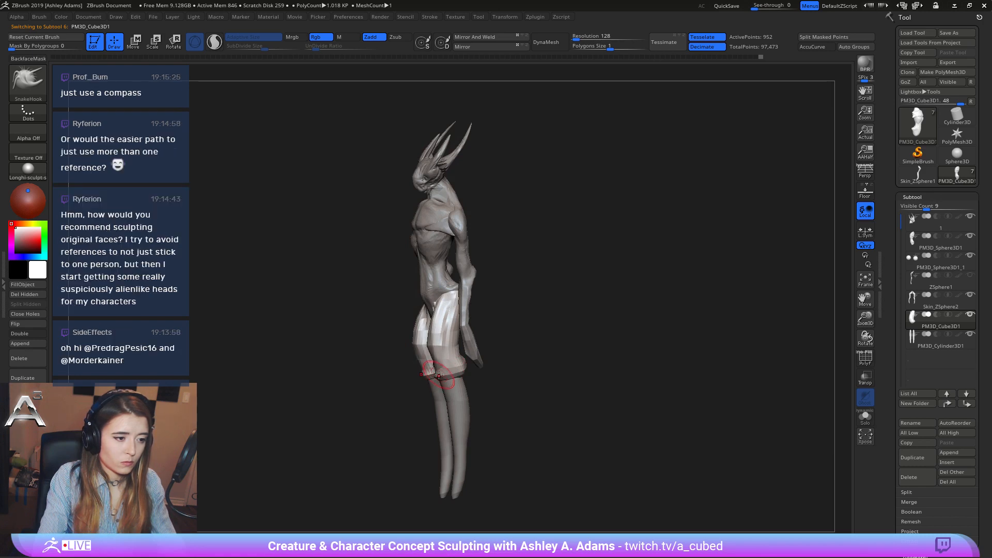
mouse_move(434, 344)
right_mouse_down()
mouse_move(462, 348)
mouse_move(454, 343)
right_mouse_up()
key("space")
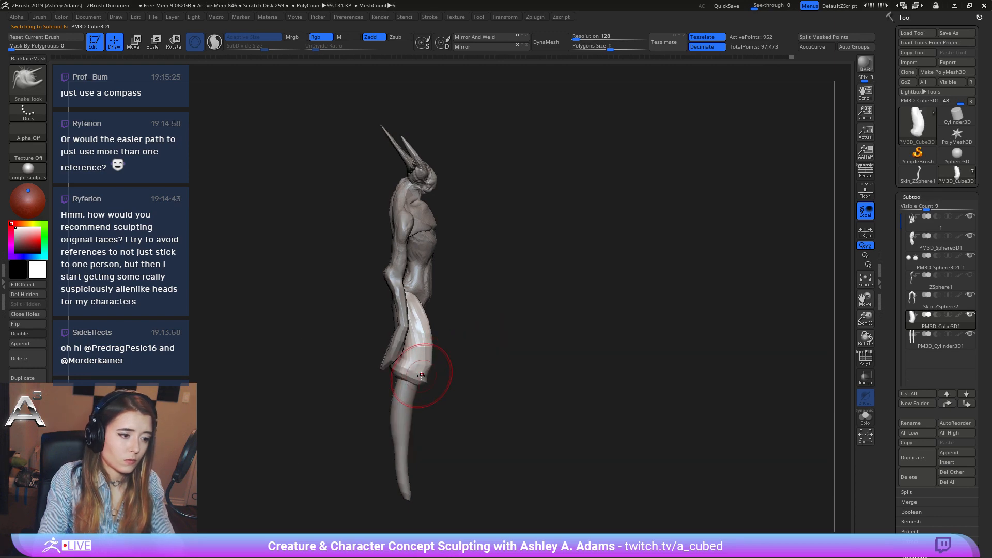
key("space")
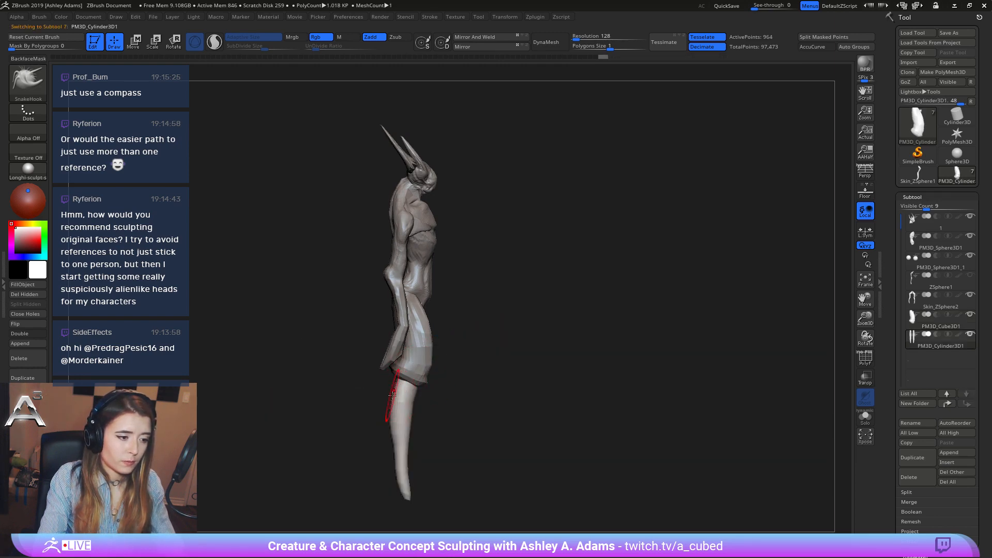
Select the shins and thicken the upper calves with the Inflat brush.
right_click_drag(391, 397, 356, 398)
left_click(392, 408, "alt")
key("b")
key("i")
key("n")
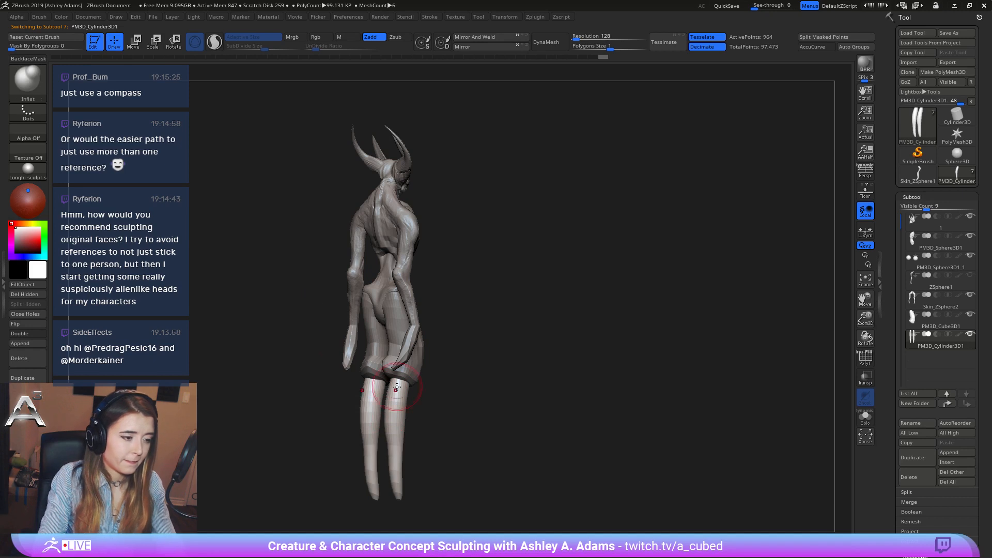
left_click_drag(369, 387, 374, 374)
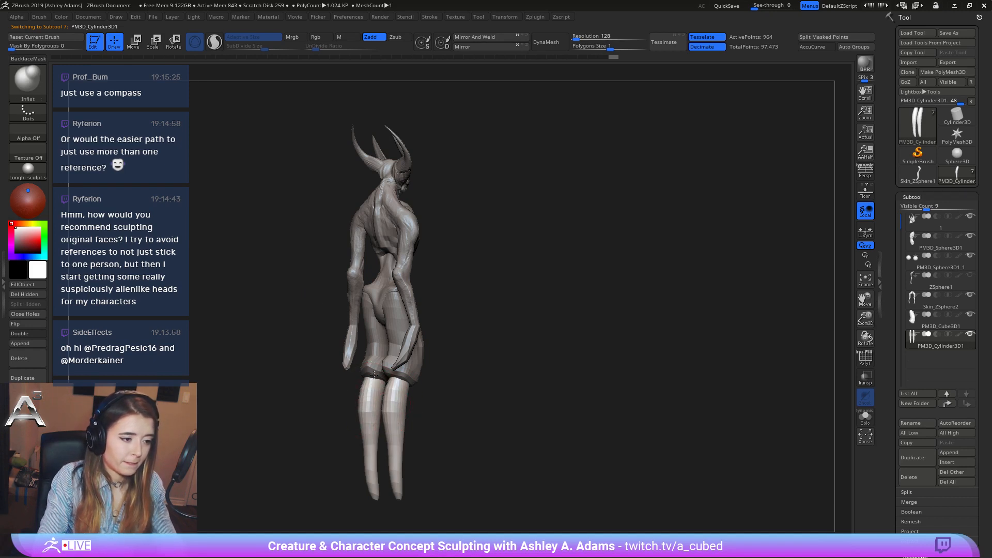
right_click_drag(373, 386, 475, 332)
key("space")
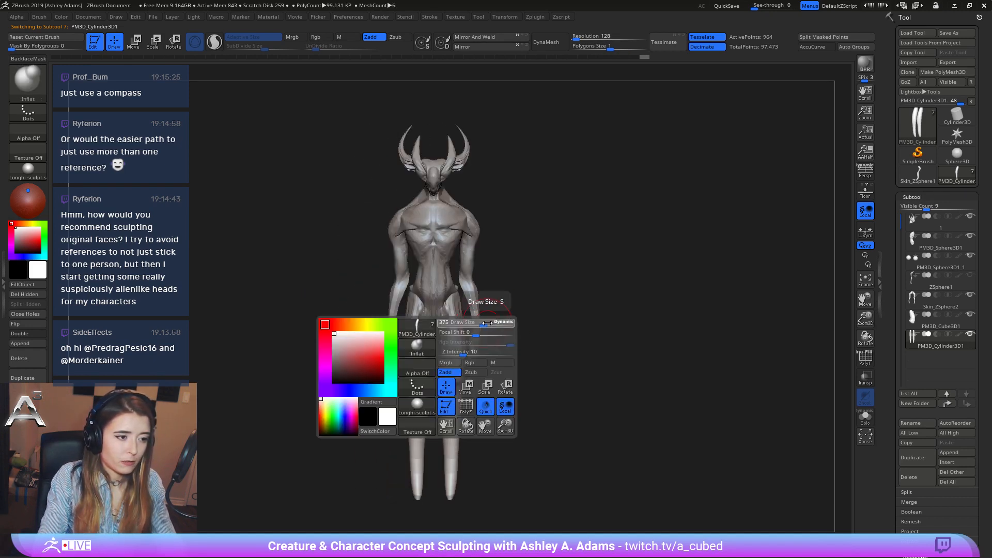
Select the arms and pull the hands into a broader, backward-curving shape with the SnakeHook brush.
right_click_drag(487, 266, 511, 290, "alt")
left_click(502, 321, "alt")
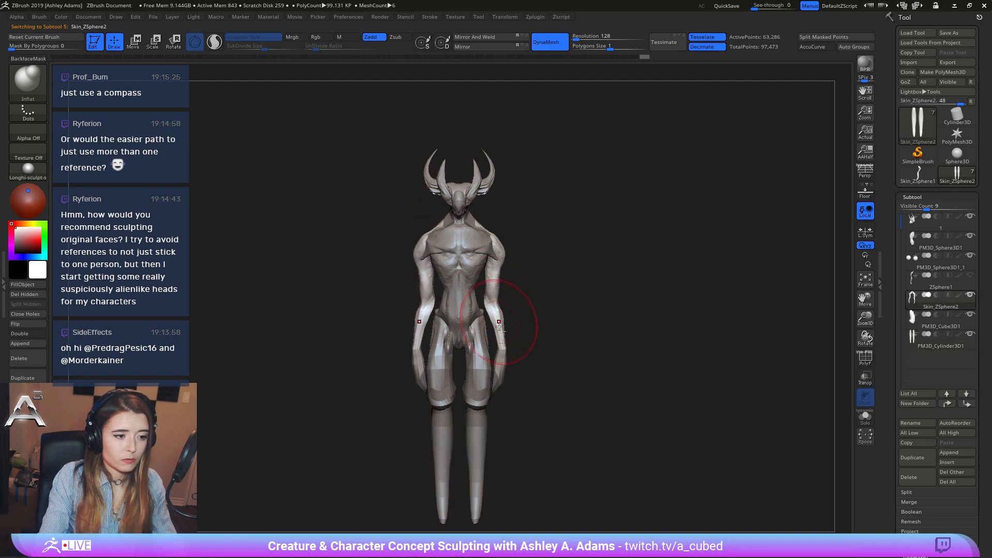
right_click_drag(501, 385, 498, 366)
key("b")
key("s")
key("h")
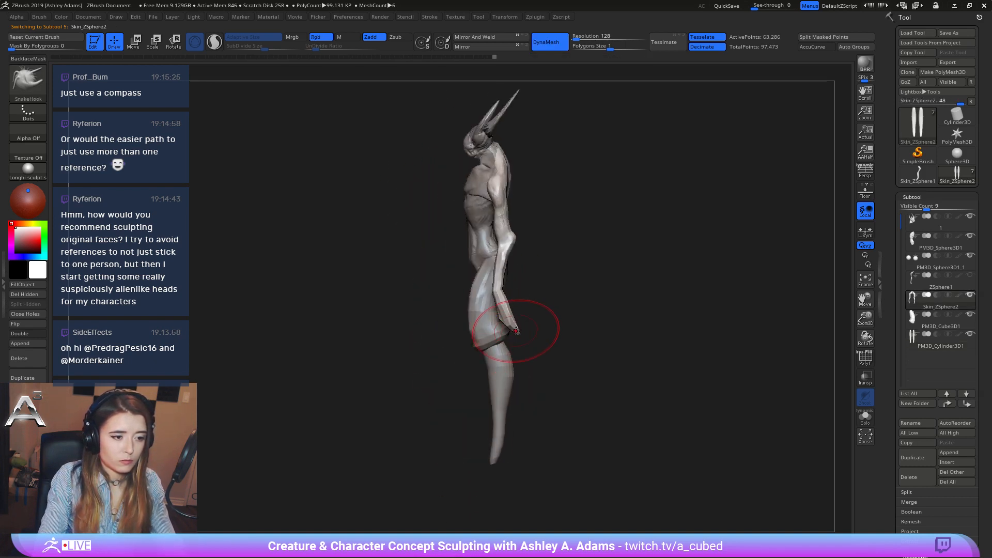
left_click_drag(522, 345, 506, 327)
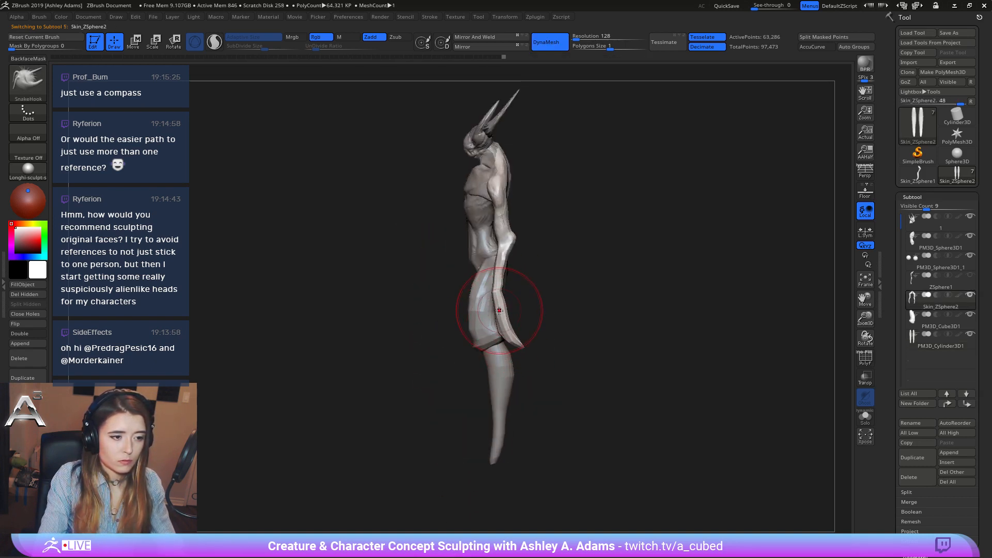
mouse_move(499, 310)
right_mouse_down()
mouse_move(538, 317)
mouse_move(505, 316)
mouse_move(506, 330)
right_mouse_up()
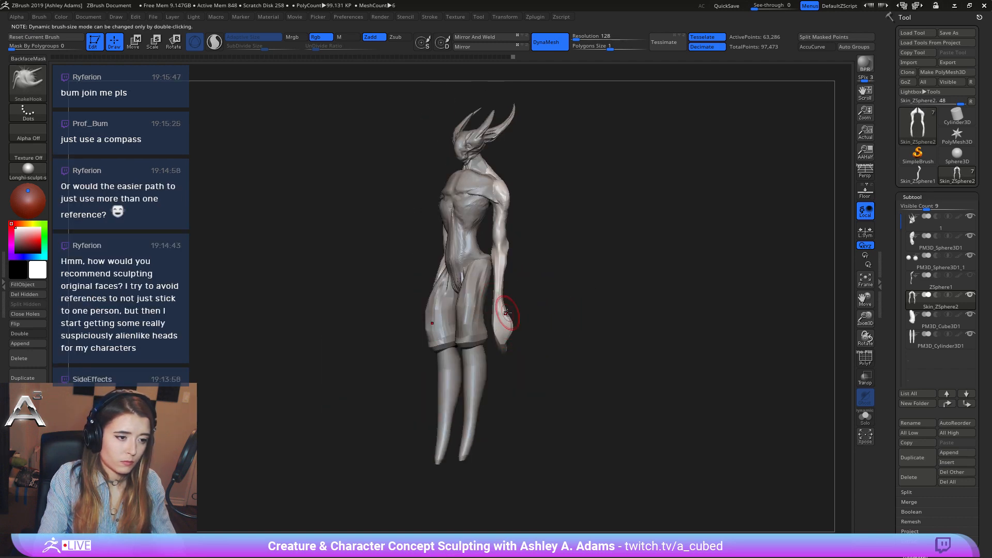
mouse_move(508, 328)
right_mouse_down()
mouse_move(522, 321)
mouse_move(510, 305)
mouse_move(500, 337)
mouse_move(543, 336)
mouse_move(561, 350)
mouse_move(514, 297)
right_mouse_up()
Add volume to the hands with the ClayBuildup brush and refine their outline with SnakeHook.
key("b")
key("c")
key("b")
right_click(503, 332)
key("b")
key("s")
key("h")
right_click(514, 297)
Mask the arms except for the inner hand areas, then pull out and smooth the beginnings of thumbs.
key("ctrl")
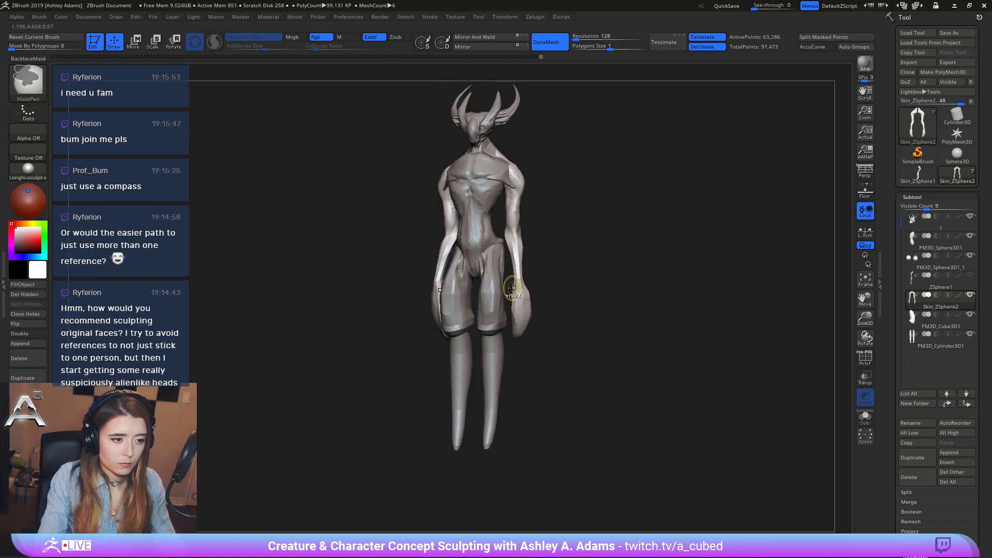
right_click_drag(572, 273, 516, 314)
right_click(454, 292)
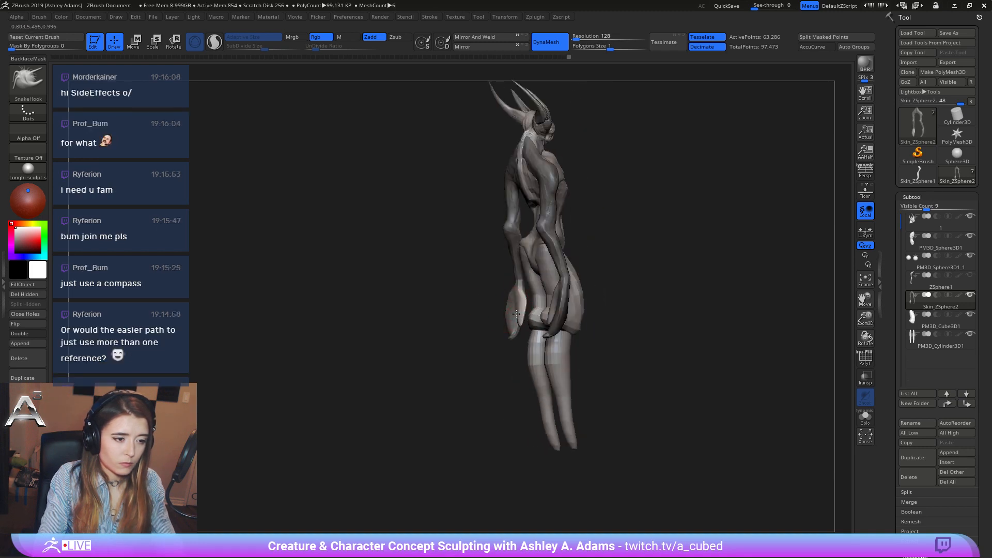
key("shift")
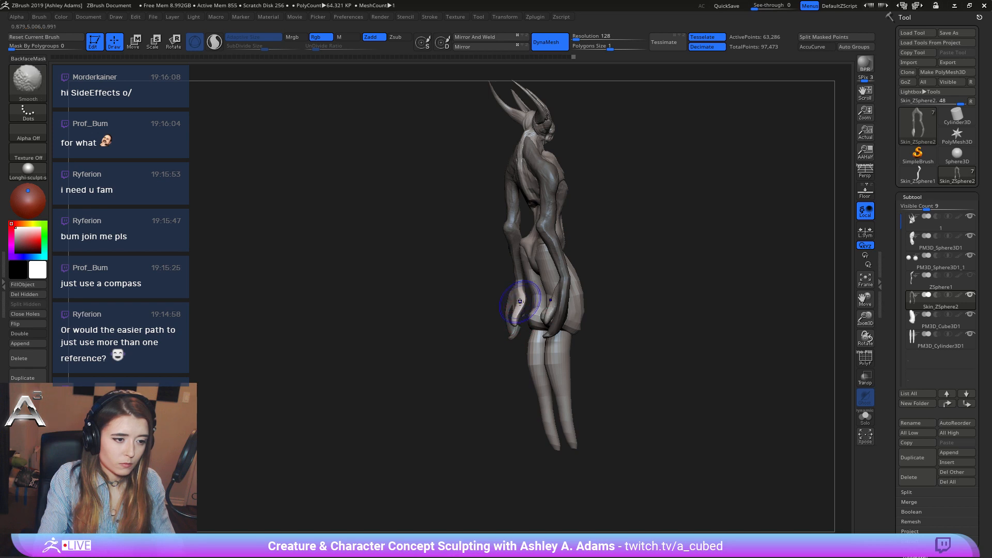
mouse_move(524, 308)
right_mouse_down()
mouse_move(556, 308)
mouse_move(517, 301)
mouse_move(488, 327)
mouse_move(514, 314)
mouse_move(521, 327)
mouse_move(504, 323)
right_mouse_up()
right_click(516, 301)
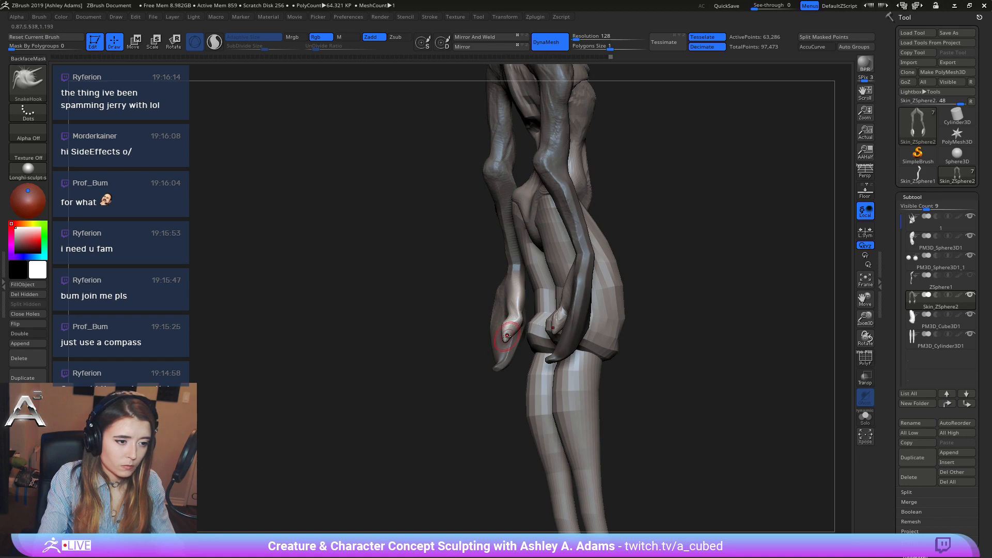
Build up the thumbs and their bases with the ClayBuildup brush and smooth the result.
key("b")
key("c")
key("b")
right_click_drag(508, 307, 517, 321)
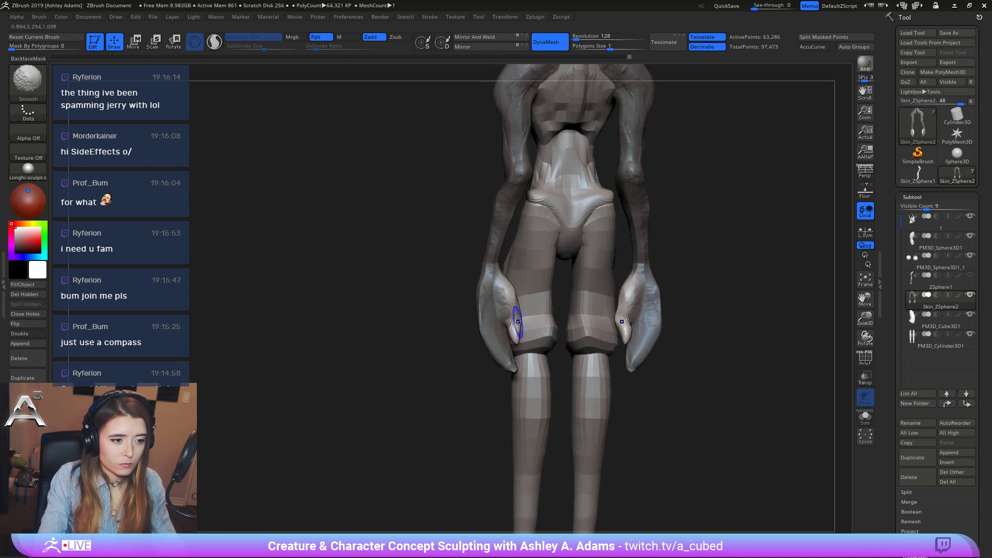
mouse_move(498, 281)
right_mouse_down()
mouse_move(579, 317)
mouse_move(565, 338)
mouse_move(491, 306)
mouse_move(580, 306)
right_mouse_up()
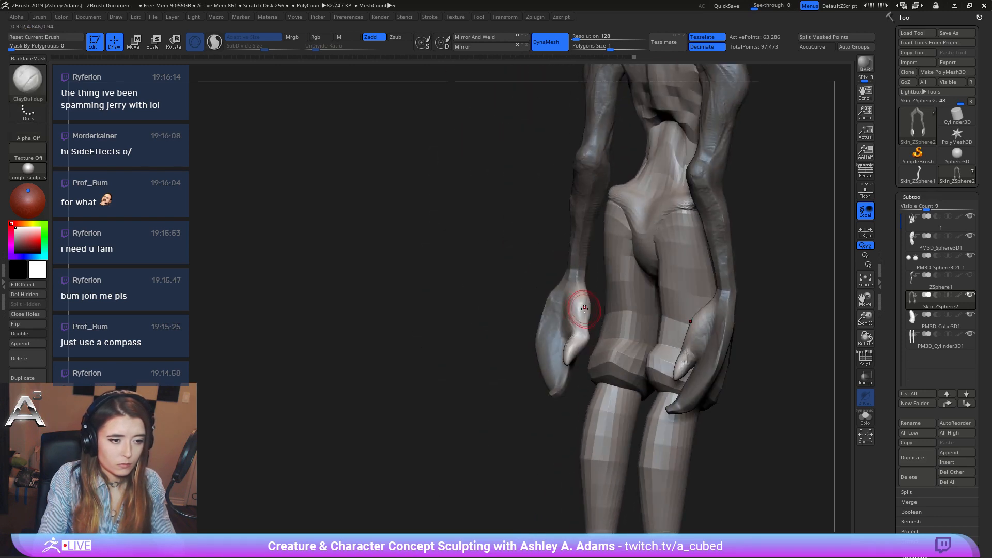
Reshape the thumbs with the SnakeHook brush and clear the mask from the arms.
key("b")
key("s")
key("h")
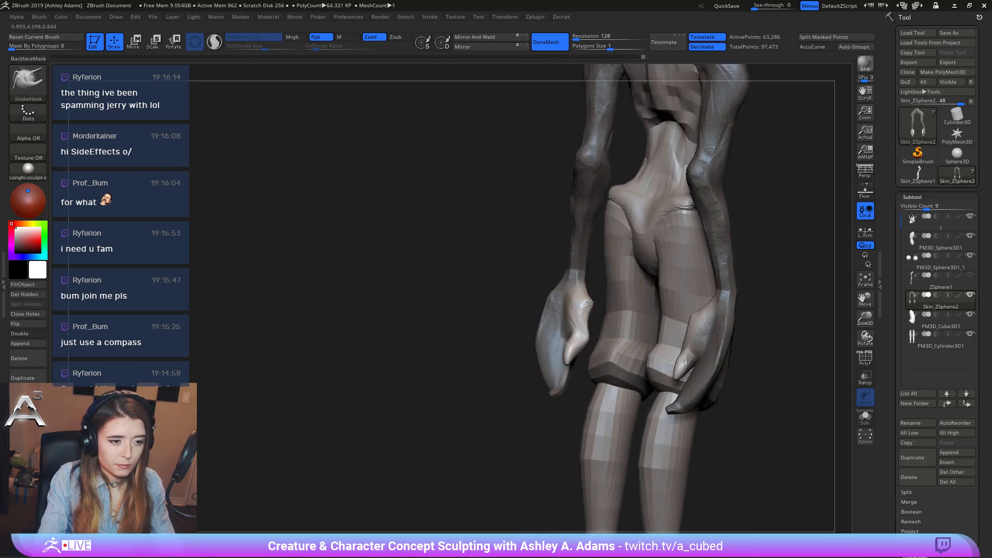
right_click_drag(582, 286, 543, 279, "alt")
left_click_drag(411, 363, 432, 380, "ctrl")
right_click_drag(465, 320, 457, 317)
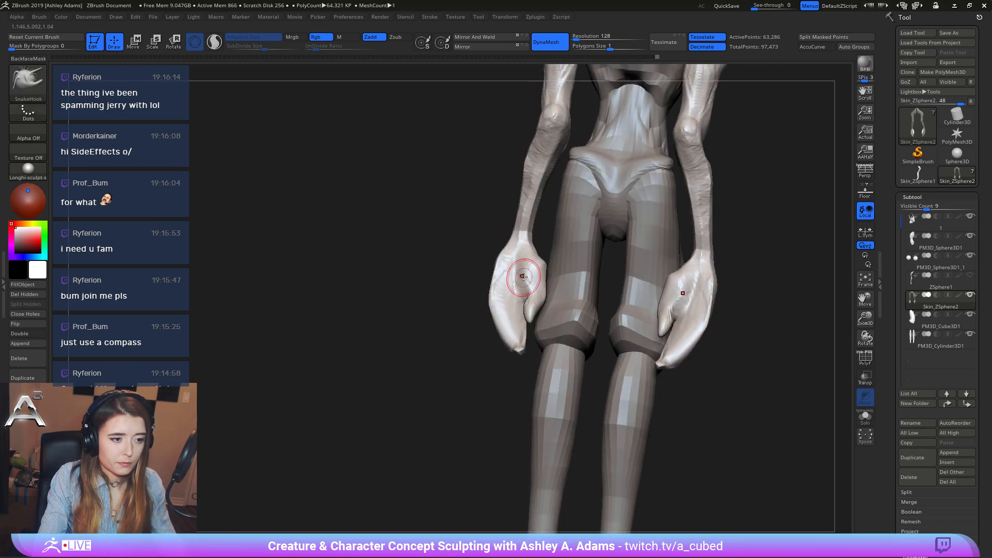
Sculpt clay volume into the palms beside the thumbs with the ClayBuildup brush.
key("b")
key("c")
key("b")
mouse_move(522, 266)
left_mouse_down()
mouse_move(522, 279)
mouse_move(521, 261)
left_mouse_up()
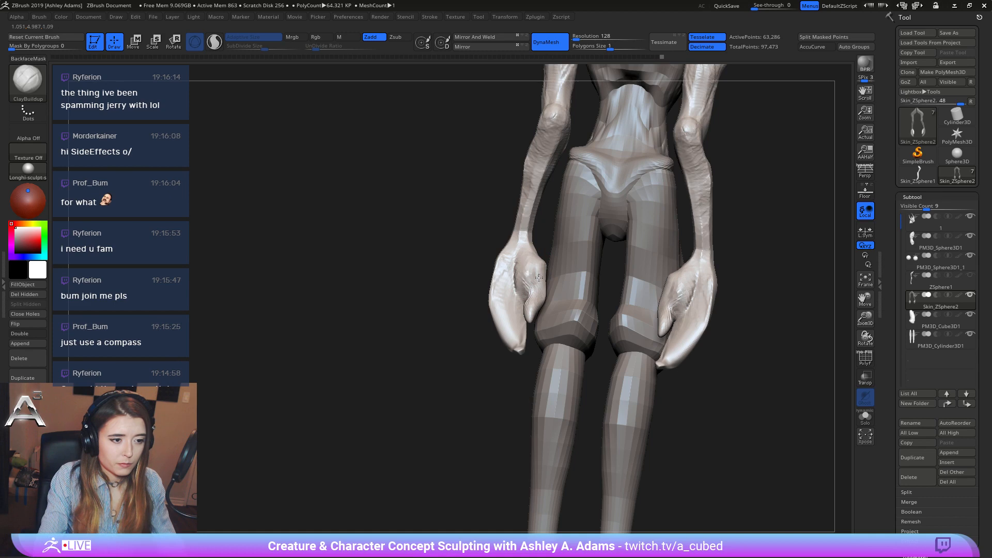
Adjust the shape of the thumbs and inner hands with the SnakeHook brush.
right_click_drag(539, 278, 506, 311)
key("b")
key("s")
key("h")
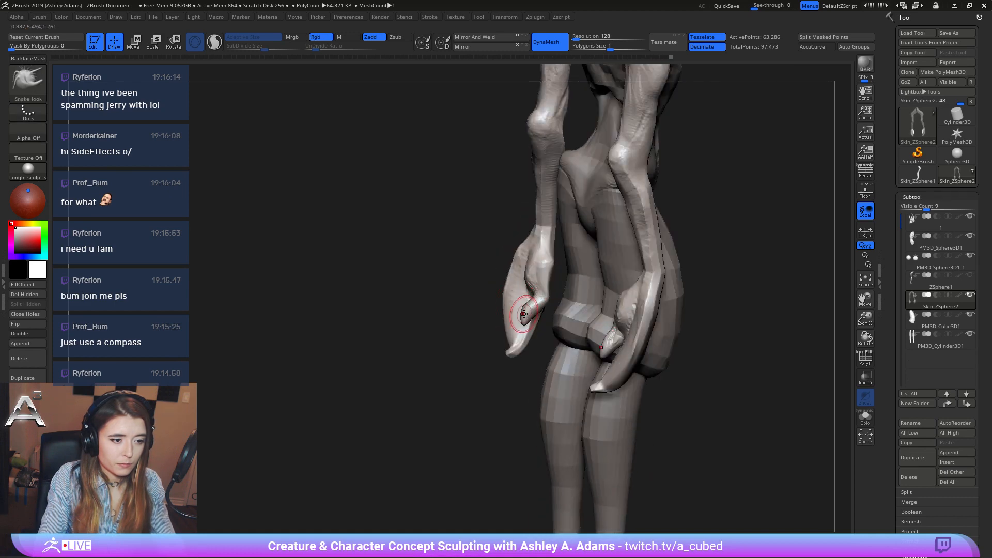
right_click_drag(524, 297, 537, 294)
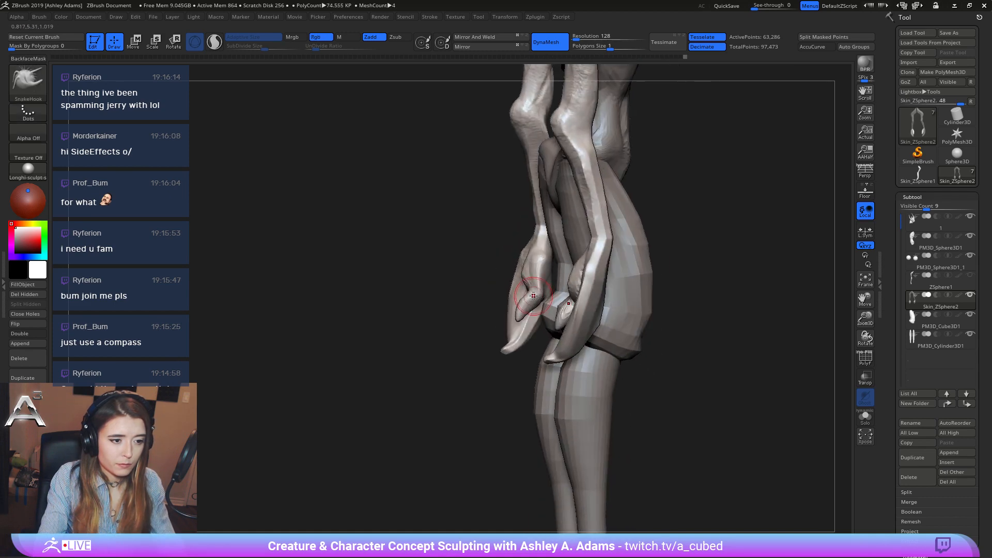
Build up the palms, thumb bases and finger area with the ClayBuildup brush.
key("b")
key("c")
key("b")
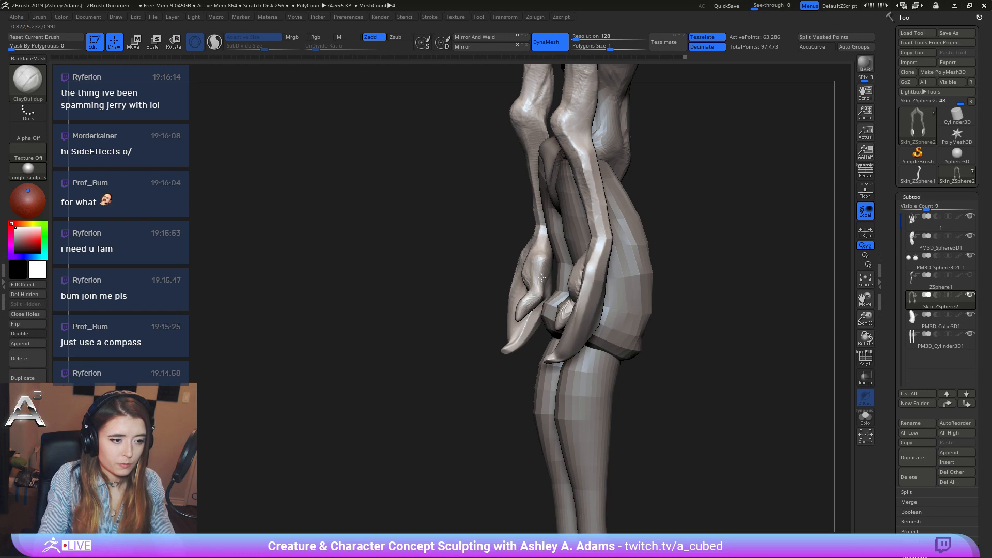
right_click_drag(553, 276, 541, 283)
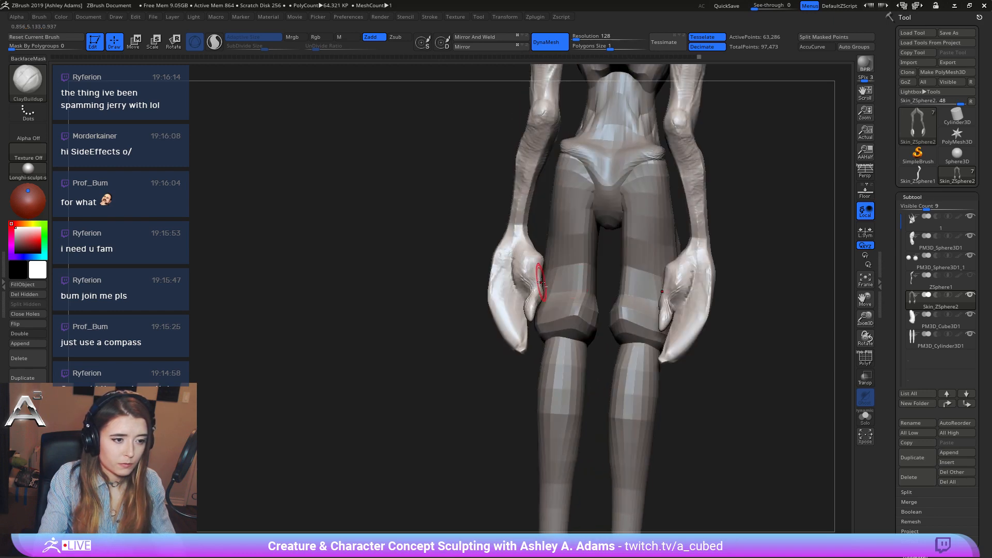
left_click_drag(539, 261, 545, 257)
mouse_move(494, 284)
left_mouse_down()
mouse_move(490, 262)
mouse_move(496, 299)
mouse_move(509, 282)
mouse_move(498, 306)
mouse_move(516, 333)
mouse_move(505, 313)
left_mouse_up()
right_click_drag(505, 313, 533, 311)
left_click_drag(513, 321, 520, 331)
right_click_drag(522, 310, 489, 306)
right_click_drag(511, 341, 299, 159)
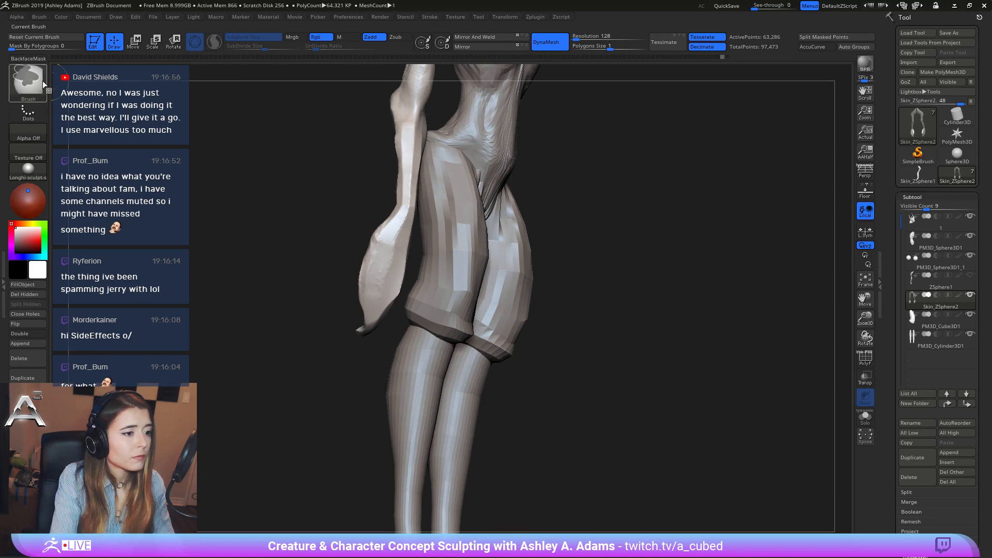
Enable backface masking and sculpt clay volume onto the backs of the hands and wrists with the ClayBuildup brush.
left_click(28, 59)
right_click_drag(429, 279, 536, 333)
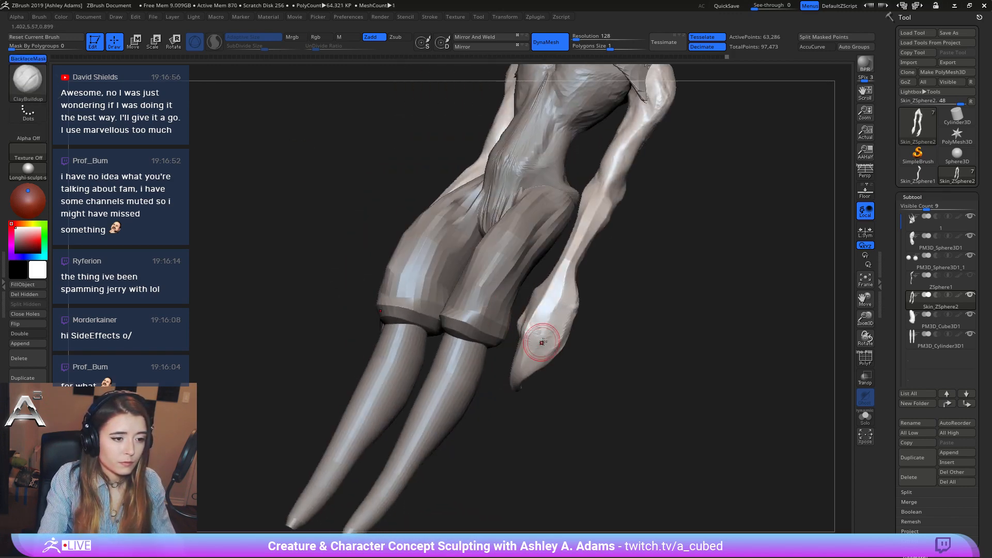
left_click_drag(563, 329, 555, 301)
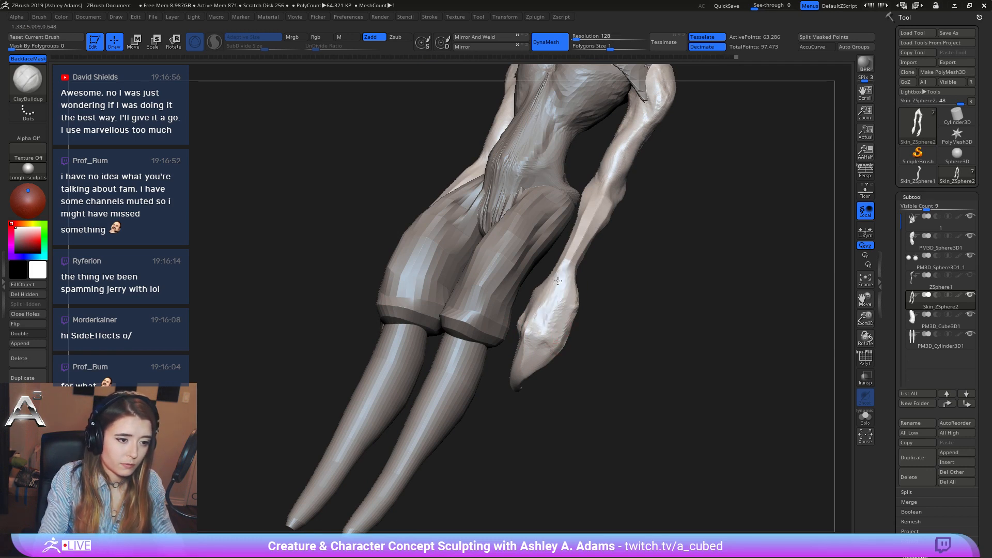
mouse_move(558, 282)
left_mouse_down()
mouse_move(550, 305)
mouse_move(567, 327)
left_mouse_up()
Carve the finger and tendon lines into the backs of the hands with the DamStandard brush.
right_click_drag(567, 291, 528, 365)
key("b")
key("d")
key("s")
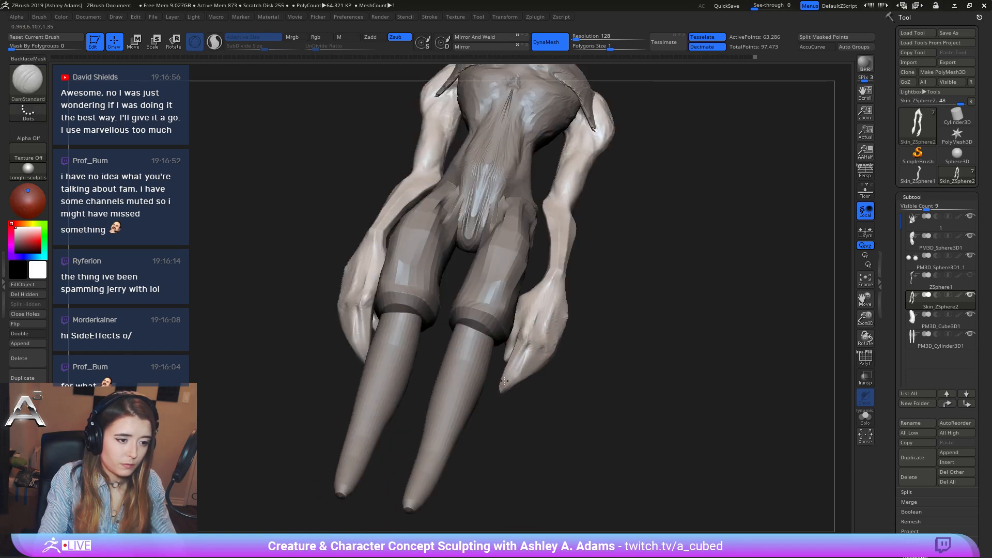
mouse_move(525, 362)
right_mouse_down()
mouse_move(565, 394)
mouse_move(519, 298)
mouse_move(553, 265)
mouse_move(511, 304)
mouse_move(538, 268)
mouse_move(510, 295)
mouse_move(476, 242)
right_mouse_up()
right_click(493, 371)
Sculpt muscle and bone forms onto the forearms and elbows with the ClayBuildup brush.
key("b")
key("c")
key("b")
right_click(516, 300)
right_click(502, 279)
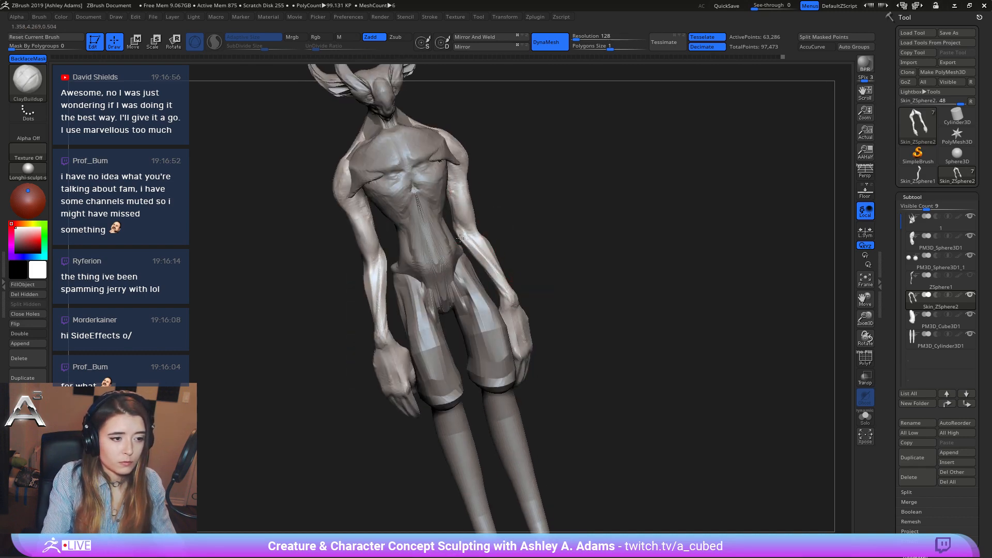
mouse_move(472, 236)
right_mouse_down()
mouse_move(512, 233)
mouse_move(486, 229)
mouse_move(494, 242)
right_mouse_up()
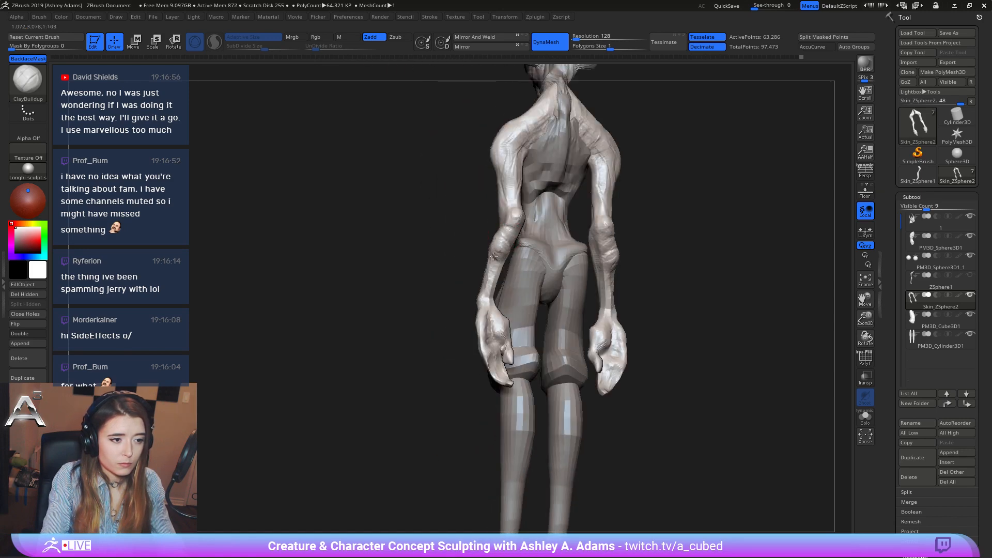
right_click_drag(511, 230, 526, 250)
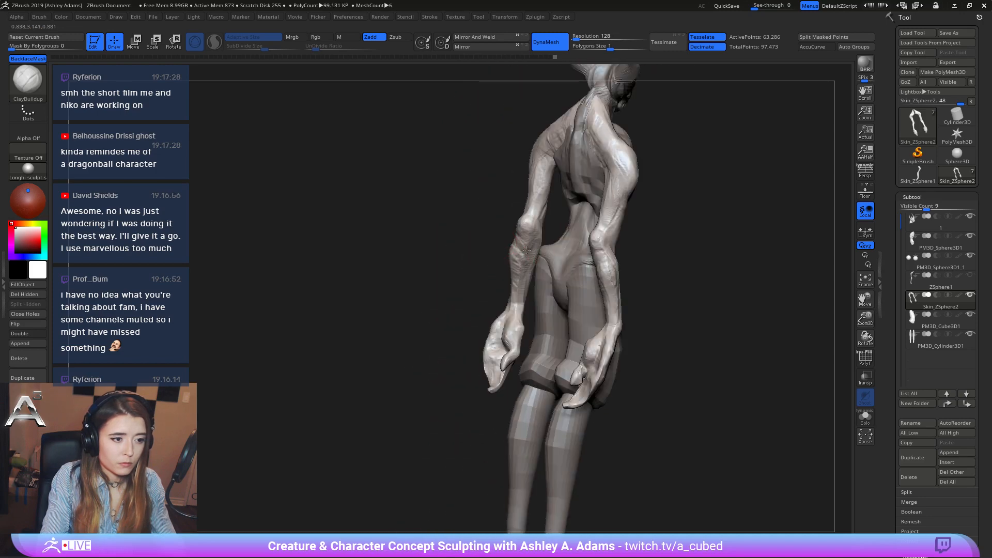
mouse_move(519, 301)
right_mouse_down()
mouse_move(519, 315)
mouse_move(517, 286)
mouse_move(579, 287)
mouse_move(567, 279)
right_mouse_up()
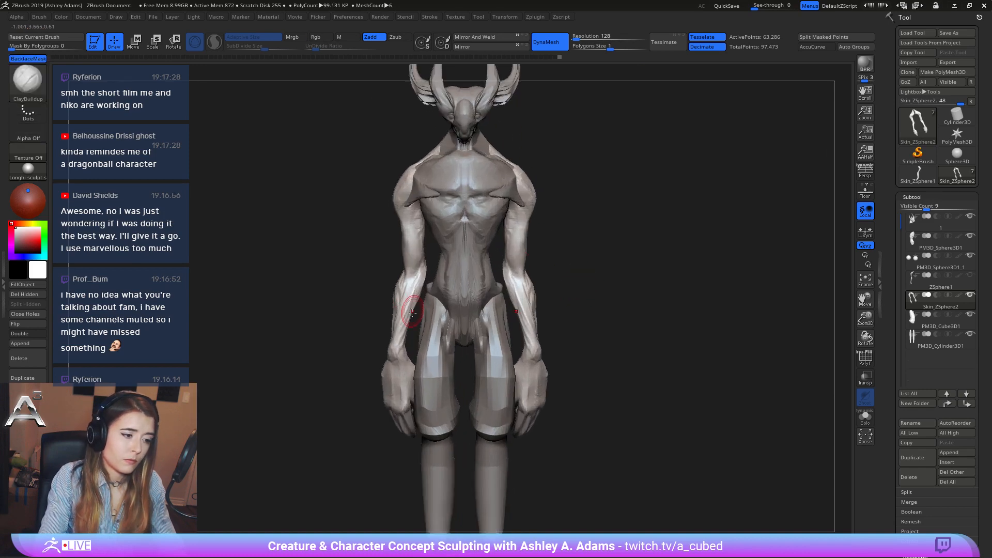
Adjust the silhouette of the arms with the SnakeHook brush, checking it against the whole figure.
mouse_move(509, 288)
right_mouse_down("alt")
mouse_move(597, 287)
mouse_move(597, 275)
right_mouse_up("alt")
key("b")
key("s")
key("h")
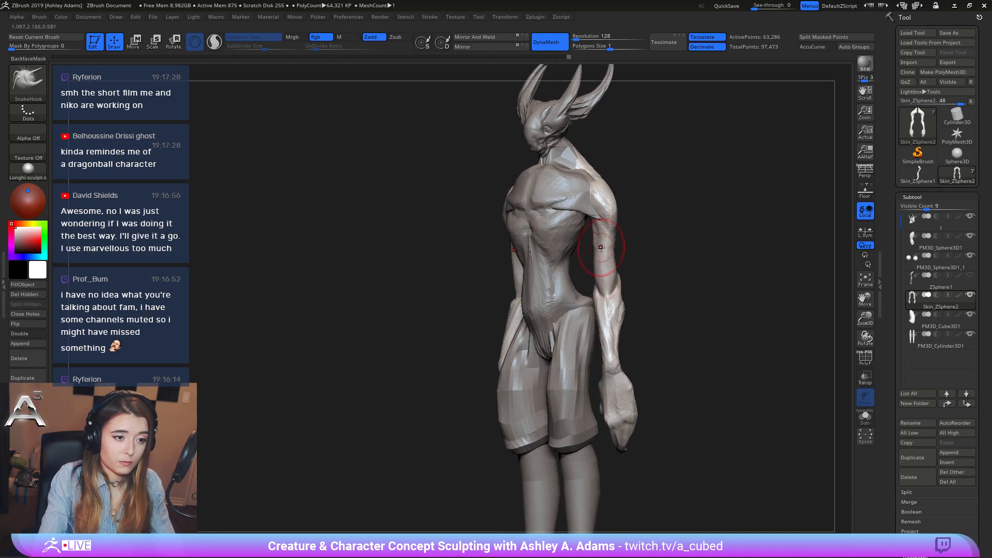
key("f")
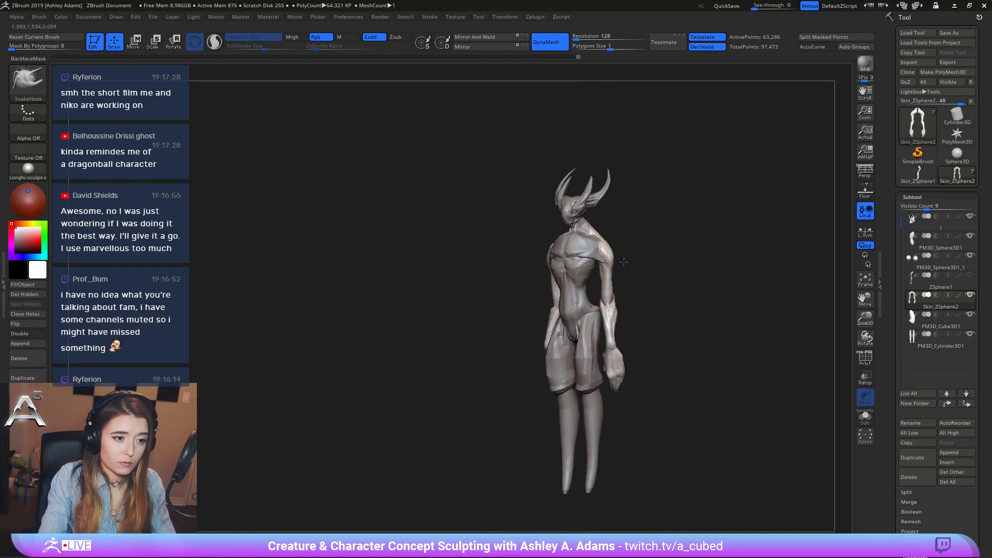
mouse_move(610, 287)
right_mouse_down("shift")
mouse_move(624, 294)
mouse_move(582, 305)
mouse_move(577, 331)
right_mouse_up("shift")
Mask the hands and invert the mask so that only the hands stay editable.
left_click_drag(613, 403, 646, 304, "ctrl")
left_click_drag(594, 279, 590, 311, "shift")
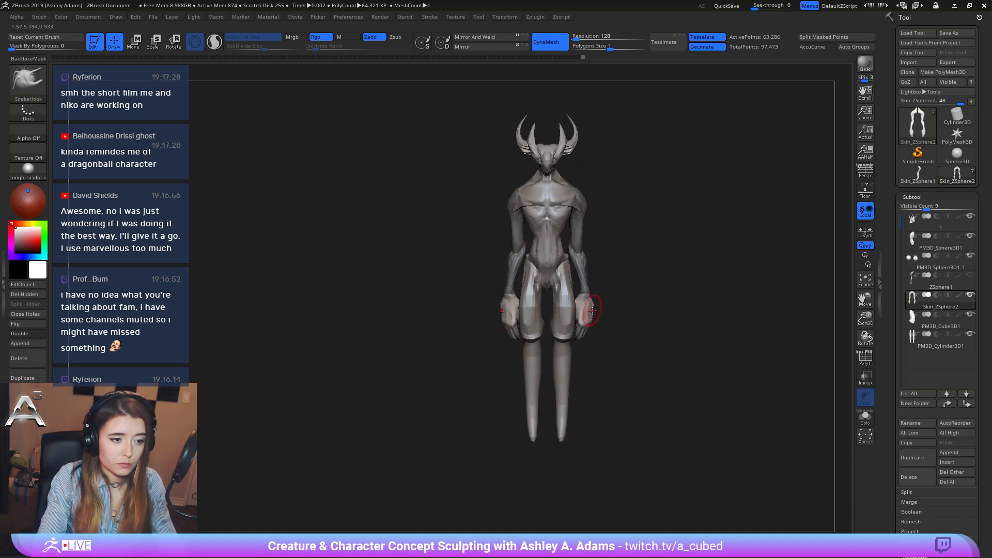
left_click(587, 314, "ctrl")
key("ctrl+i")
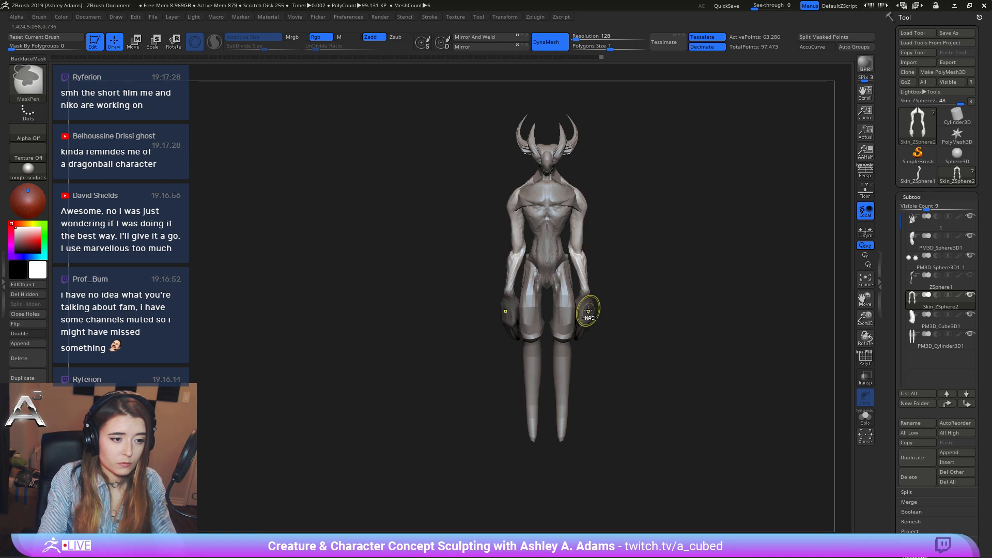
Reposition the unmasked hands at the wrists with the transform gizmo and return to sculpting.
key("w")
left_click_drag(562, 206, 543, 240, "alt")
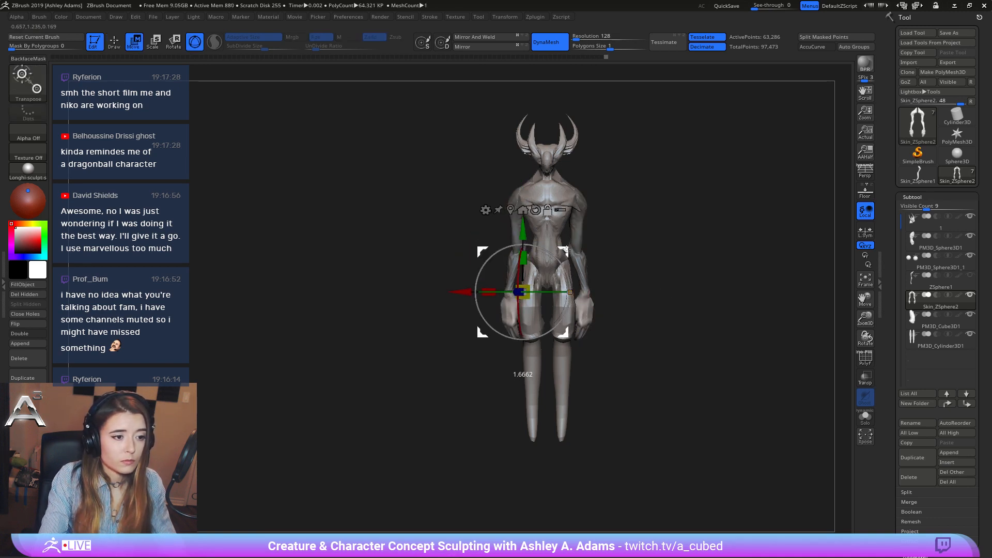
left_click_drag(667, 408, 555, 410)
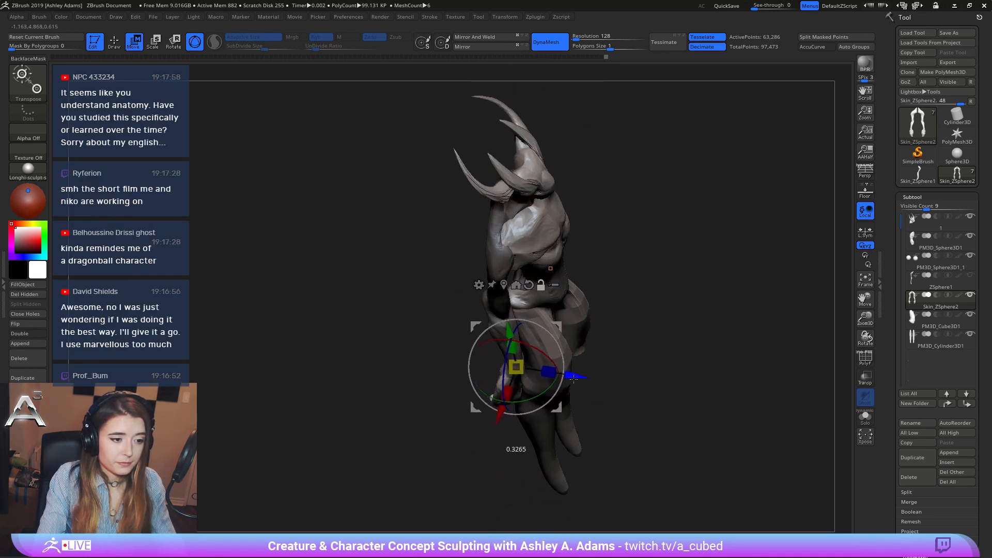
mouse_move(516, 443)
left_mouse_down()
mouse_move(518, 327)
mouse_move(498, 308)
mouse_move(516, 305)
mouse_move(567, 383)
left_mouse_up()
key("q")
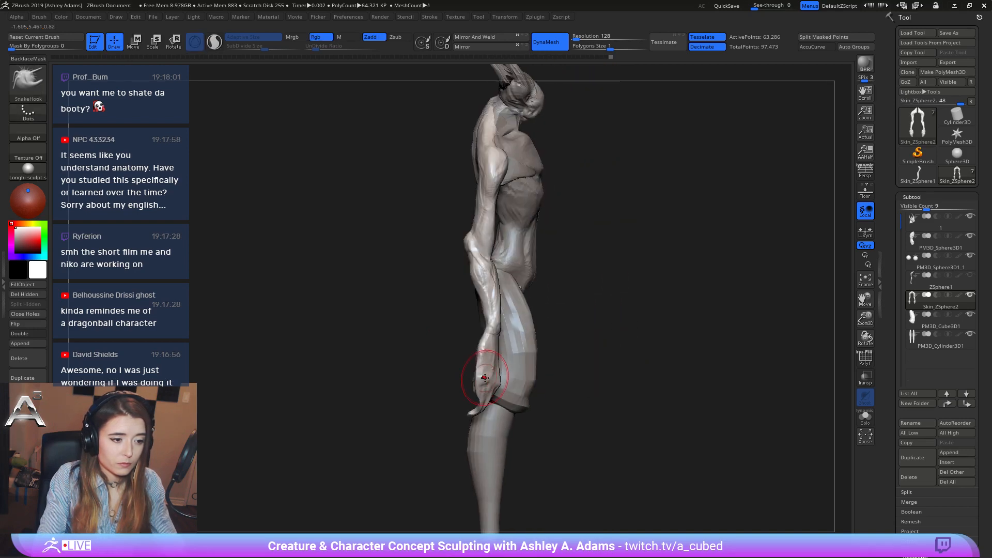
Reshape the hands and fingers in side view with the SnakeHook brush, adjusting the brush size and smoothing.
key("space")
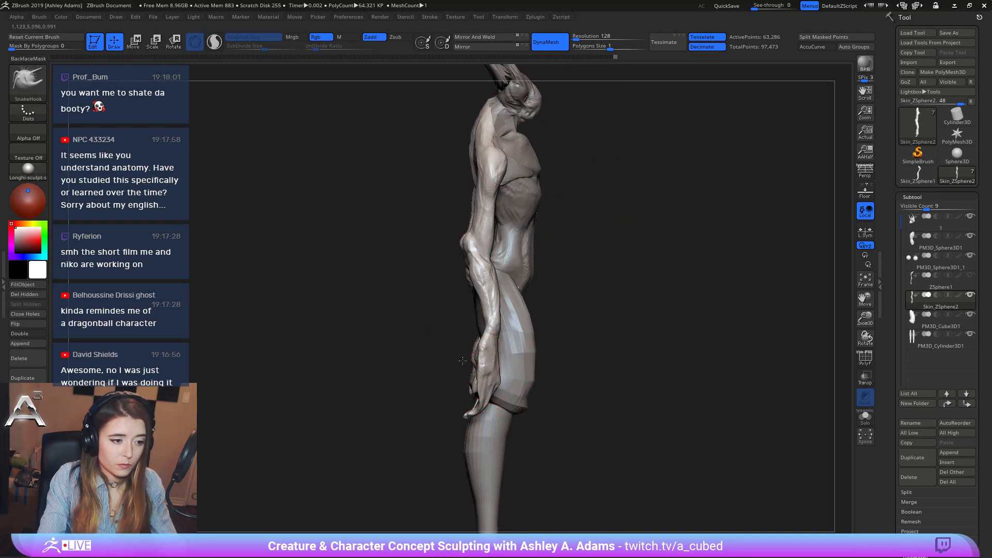
left_click_drag(463, 360, 502, 386, "shift")
key("space")
key("space")
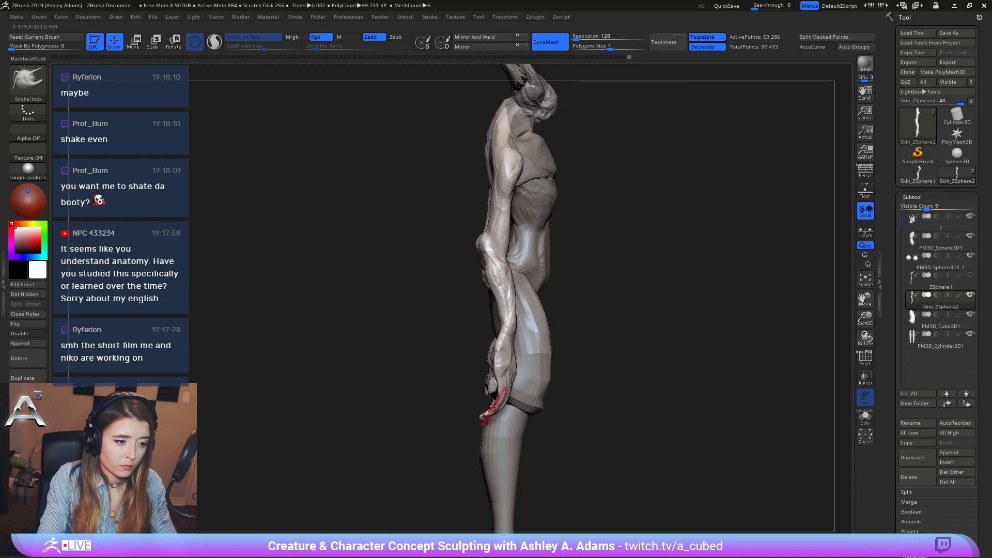
left_click_drag(492, 407, 455, 388, "shift")
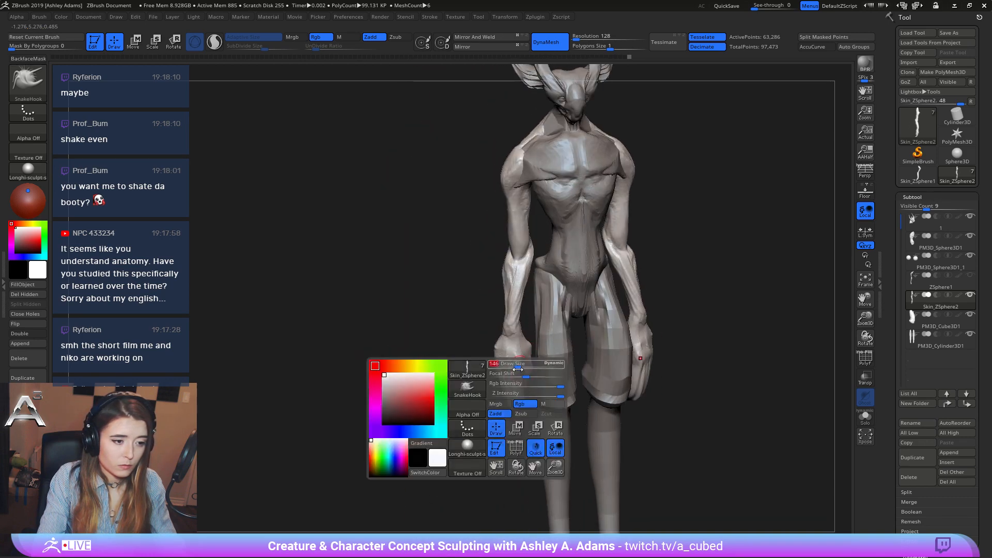
Refine the knuckles and outer outline of the hands in front view with the SnakeHook brush.
right_click(520, 371)
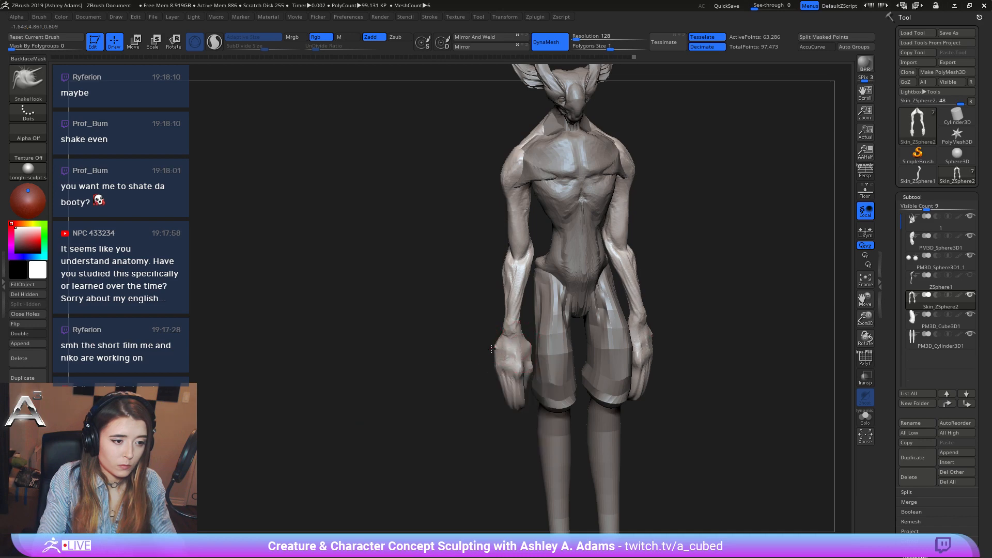
left_click_drag(498, 363, 471, 343, "shift")
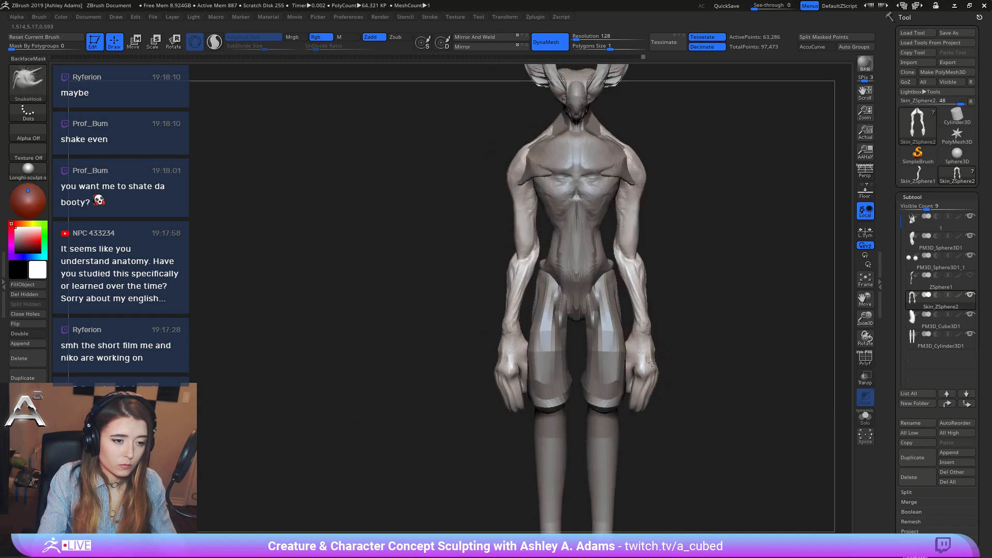
left_click_drag(655, 375, 653, 387)
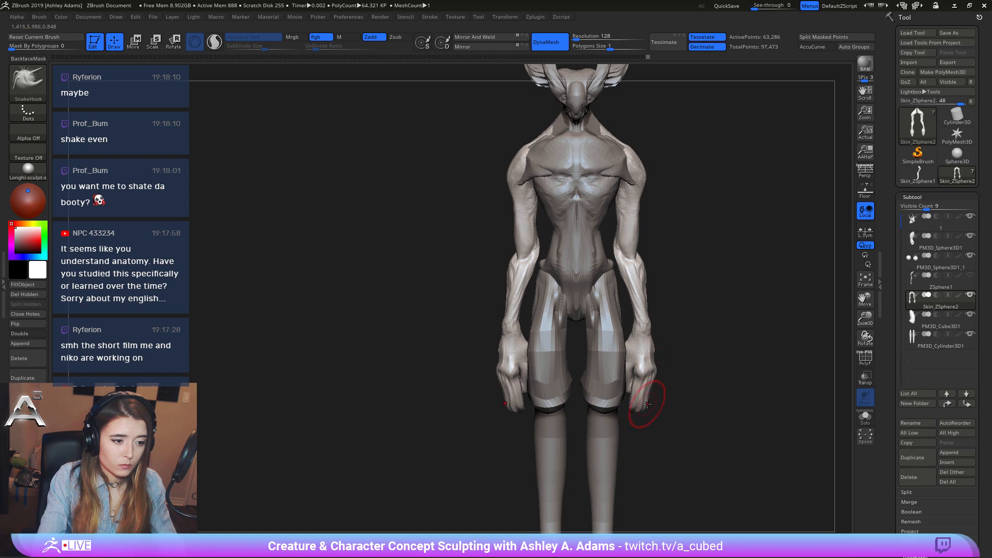
mouse_move(647, 404)
right_mouse_down()
mouse_move(620, 372)
mouse_move(603, 310)
mouse_move(506, 331)
mouse_move(604, 336)
mouse_move(578, 296)
right_mouse_up()
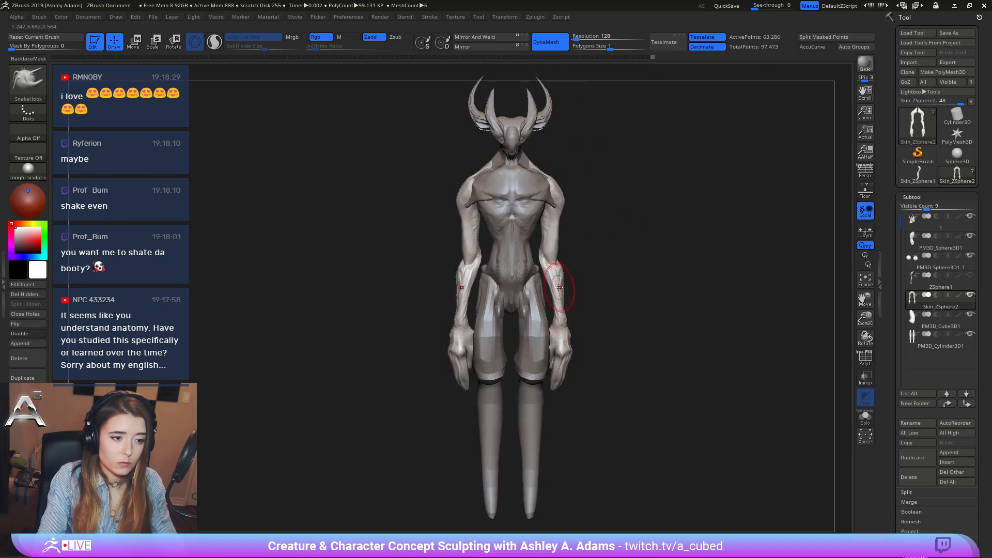
Reshape and smooth the forearms in side profile with the SnakeHook brush, adjusting the brush size.
right_click_drag(592, 266, 564, 299)
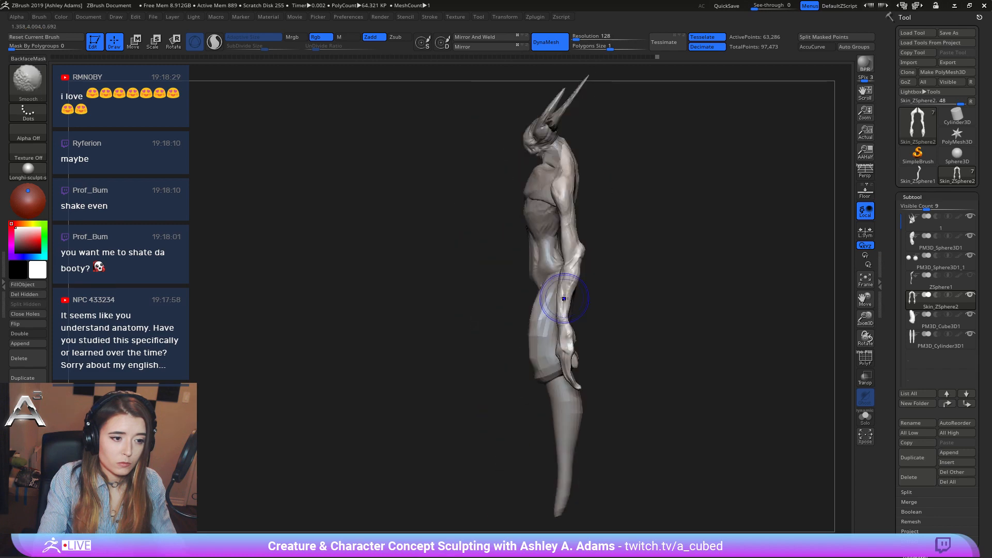
key("space")
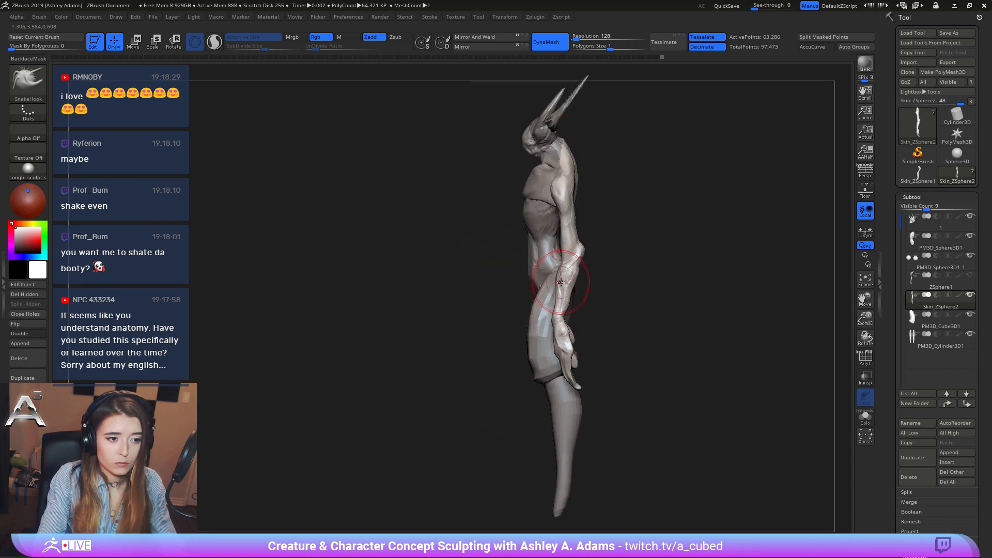
key("space")
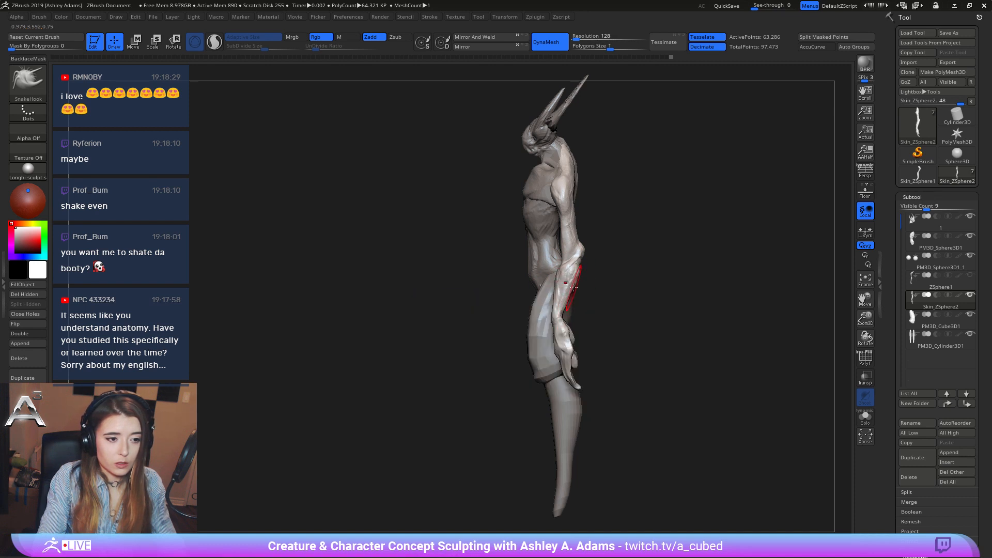
mouse_move(594, 265)
left_mouse_down("shift")
mouse_move(619, 264)
mouse_move(550, 248)
mouse_move(538, 272)
left_mouse_up("shift")
key("space")
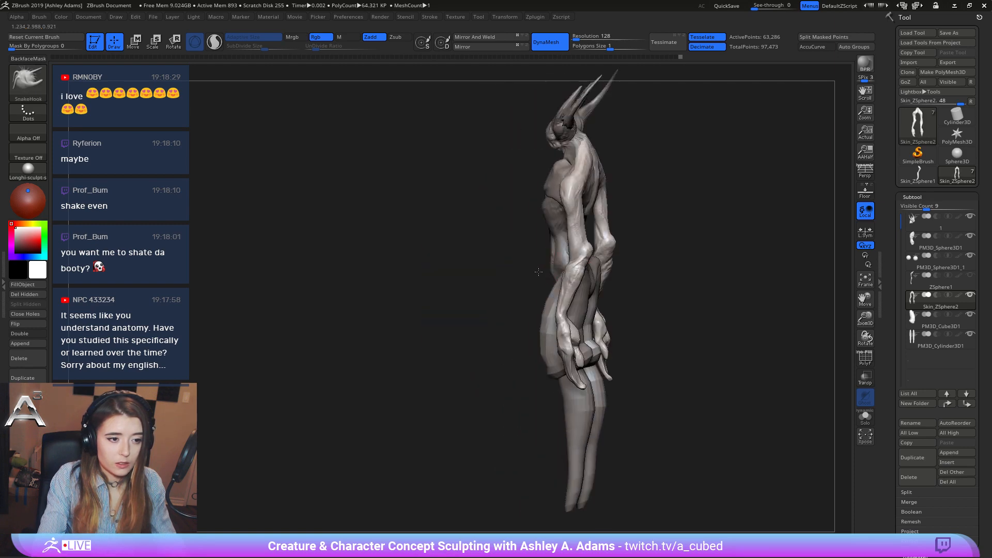
Build up the elbows and the adjoining arm forms with the ClayBuildup brush.
key("b")
key("c")
key("b")
left_click_drag(586, 250, 574, 263)
left_click_drag(568, 226, 427, 187)
key("space")
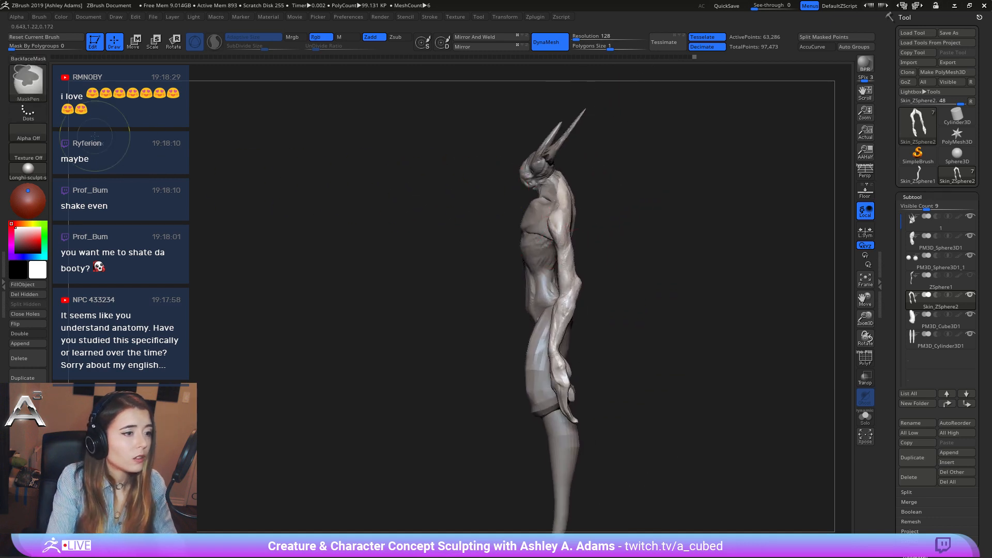
Mask the upper arms with the MaskLasso brush, leaving the forearms and hands editable.
key("b")
key("m")
key("l")
mouse_move(385, 471)
left_mouse_down("ctrl")
mouse_move(646, 289)
mouse_move(568, 282)
mouse_move(538, 305)
left_mouse_up("ctrl")
Pivot the unmasked forearms at the elbows, adjusting their angle in side view and rotating them inward in front view.
key("w")
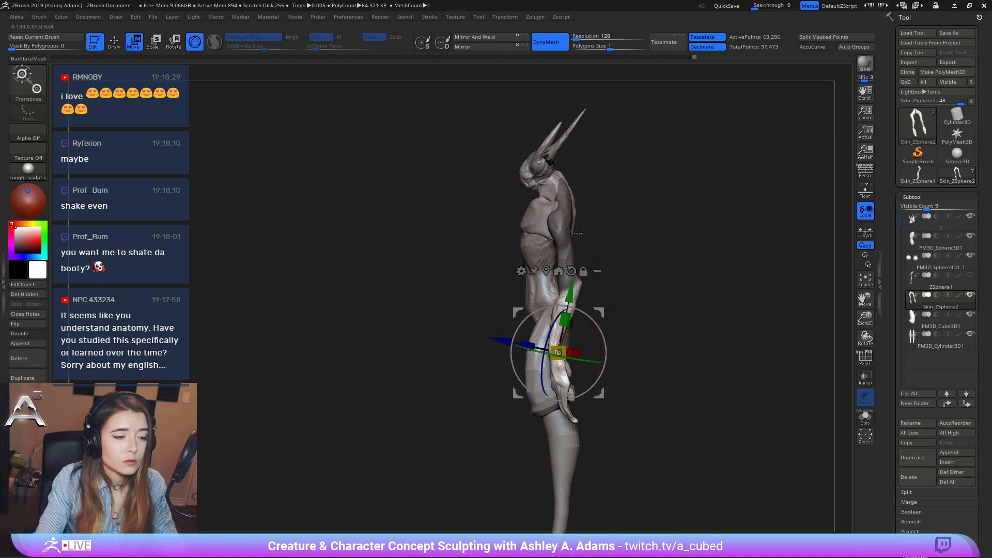
left_click(571, 270)
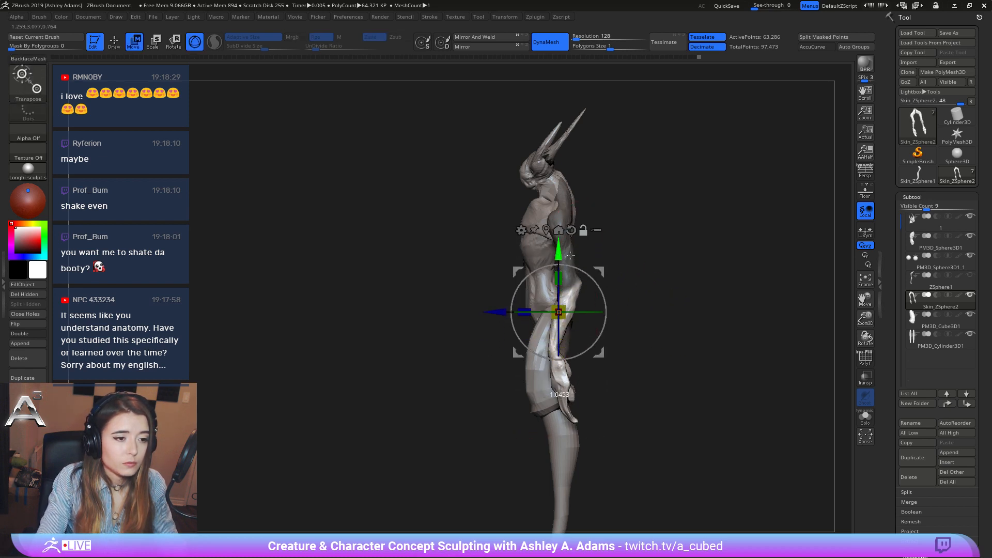
left_click_drag(497, 287, 508, 287, "alt")
key("q")
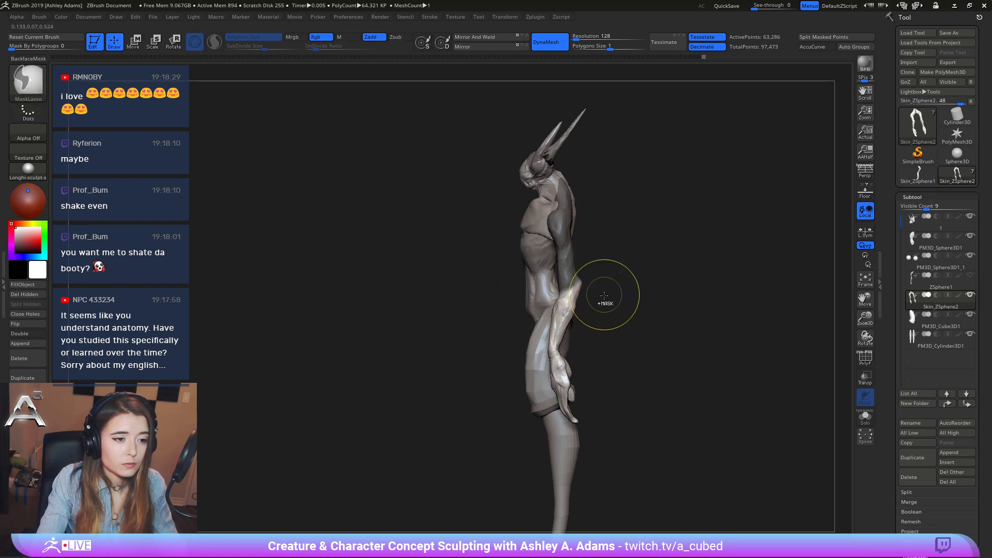
mouse_move(603, 294)
left_mouse_down("ctrl")
mouse_move(587, 271)
mouse_move(575, 285)
mouse_move(609, 284)
left_mouse_up("ctrl")
key("w")
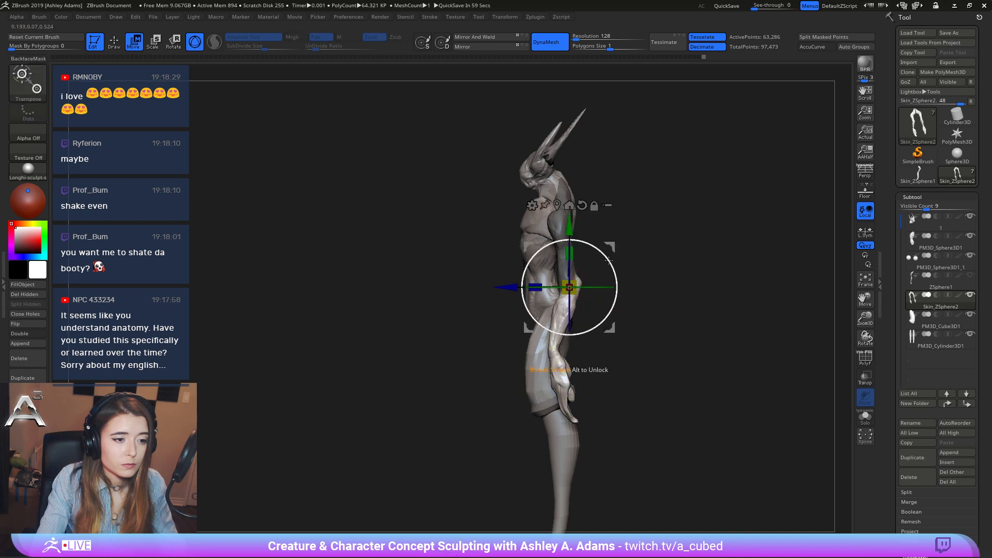
mouse_move(570, 229)
left_mouse_down()
mouse_move(570, 246)
mouse_move(675, 251)
mouse_move(552, 236)
left_mouse_up()
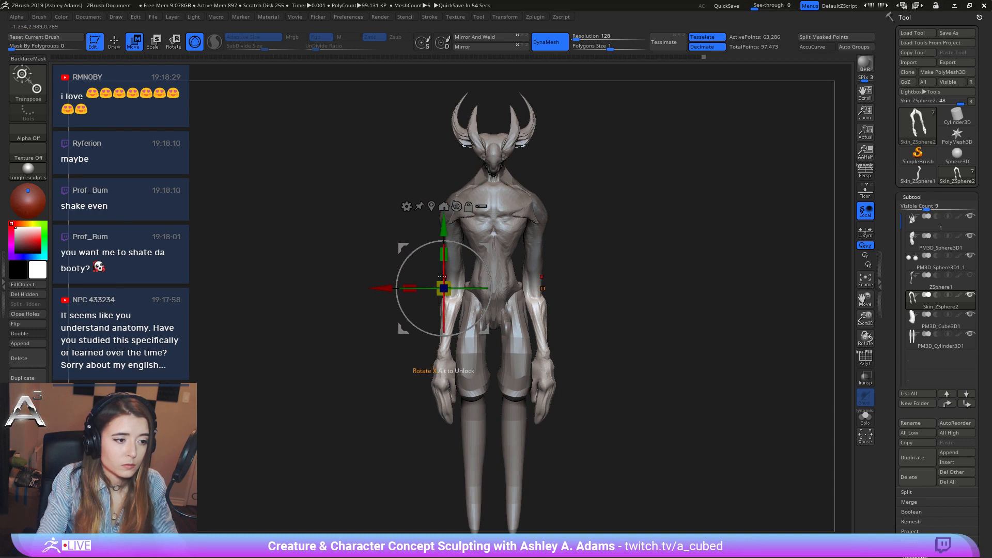
mouse_move(442, 274)
left_mouse_down()
mouse_move(486, 270)
mouse_move(485, 258)
left_mouse_up()
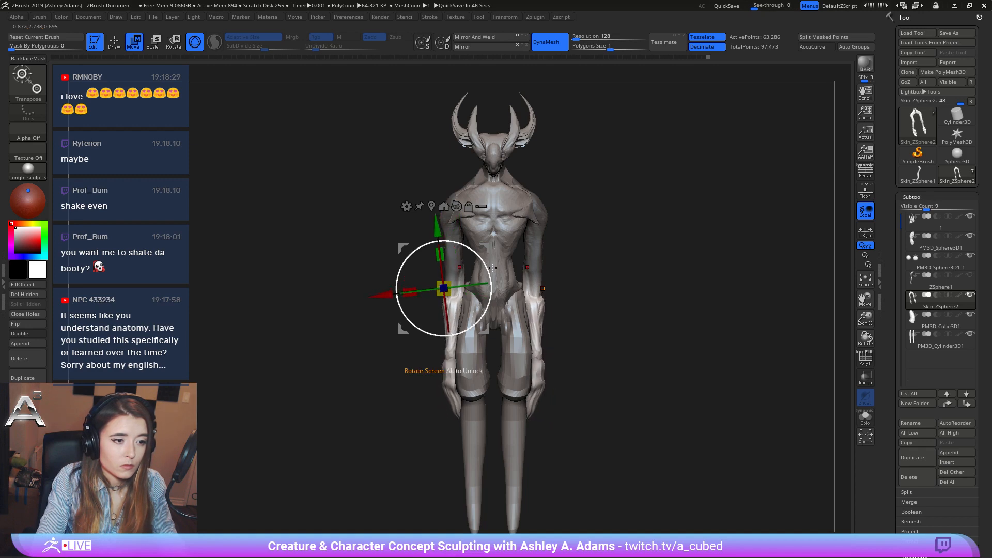
Mask the shoulders and upper back with the MaskLasso brush, leaving the arms below them editable.
key("q")
mouse_move(532, 273)
right_mouse_down()
mouse_move(630, 269)
mouse_move(547, 267)
mouse_move(589, 248)
mouse_move(425, 239)
right_mouse_up()
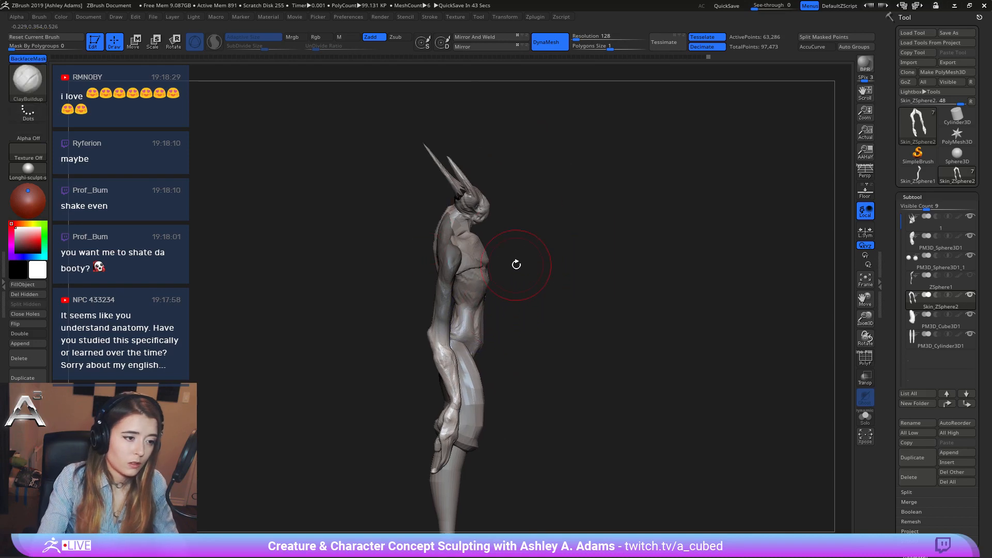
mouse_move(556, 514)
left_mouse_down("ctrl")
mouse_move(281, 465)
mouse_move(284, 274)
left_mouse_up("ctrl")
right_click_drag(308, 397, 569, 331)
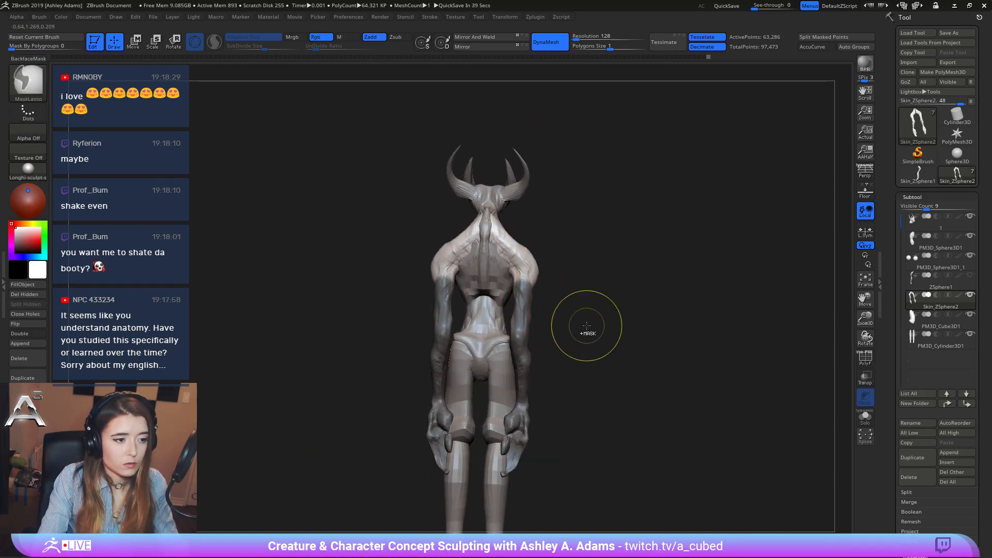
right_click_drag(623, 311, 538, 306)
key("w")
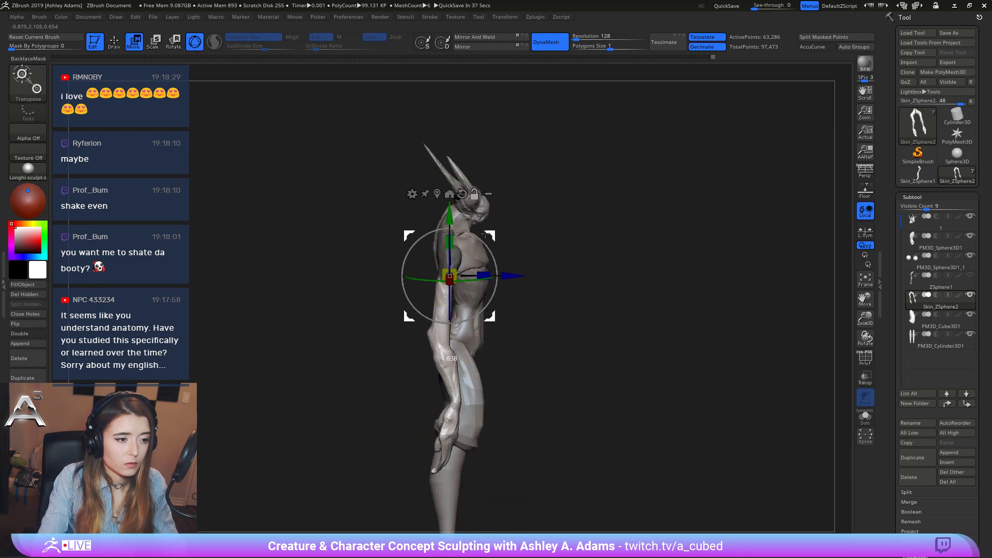
Rotate the arms at the shoulders forward in side view and slightly outward in front view, and clear the mask.
left_click_drag(487, 253, 482, 242)
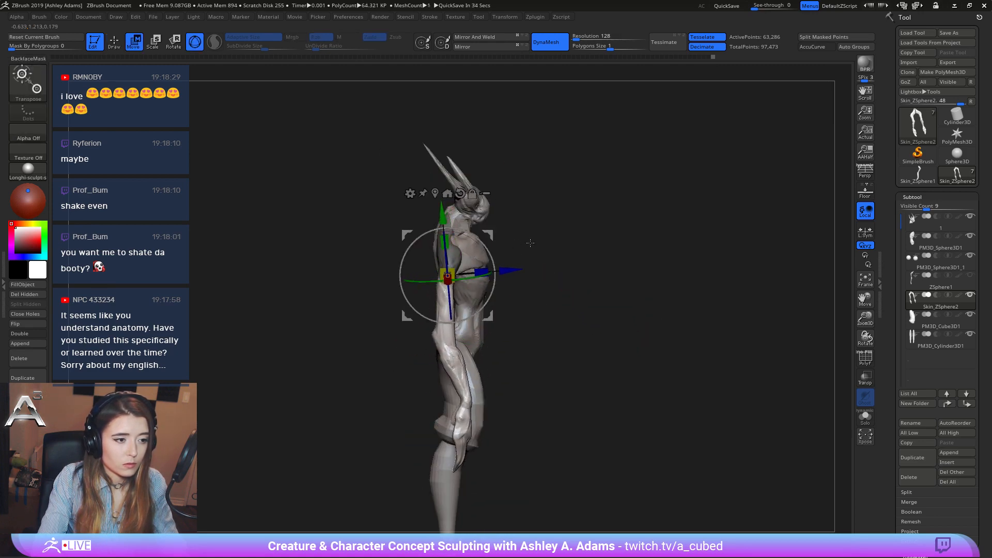
right_click_drag(589, 246, 469, 223)
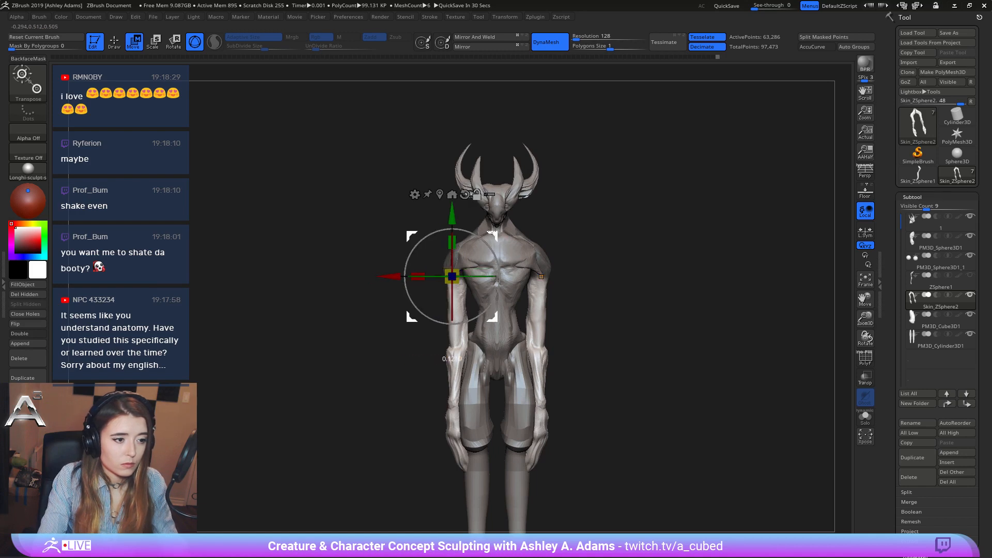
left_click_drag(491, 247, 493, 249)
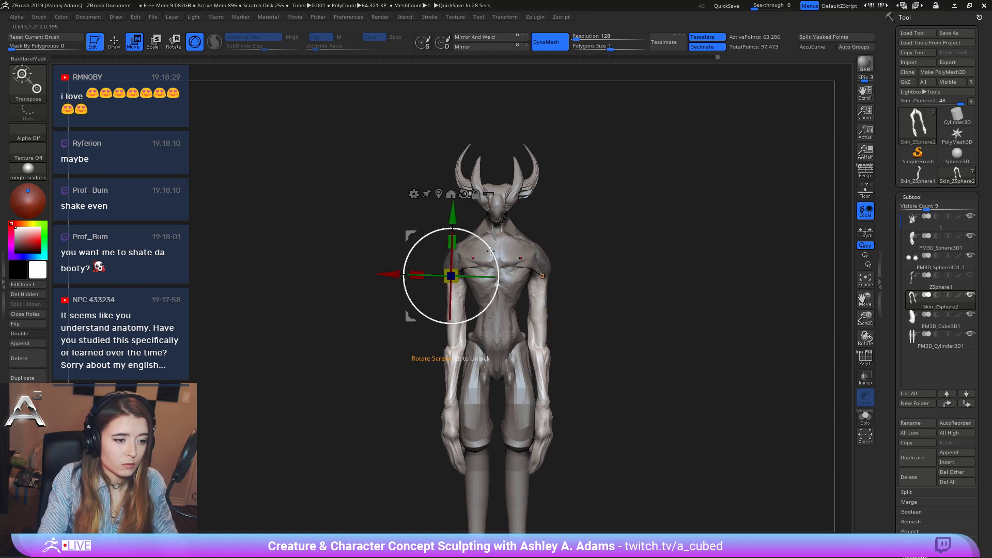
key("q")
mouse_move(609, 377)
right_mouse_down("ctrl")
mouse_move(560, 290)
mouse_move(579, 363)
right_mouse_up("ctrl")
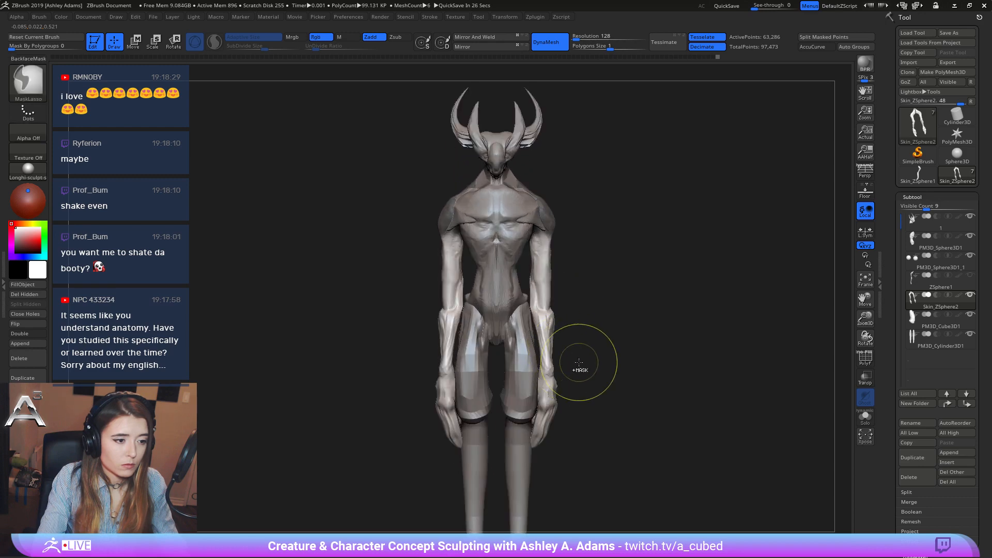
Reshape the elbow area of the arms in side profile with a smaller SnakeHook brush.
mouse_move(579, 362)
left_mouse_down()
mouse_move(599, 361)
mouse_move(525, 342)
left_mouse_up()
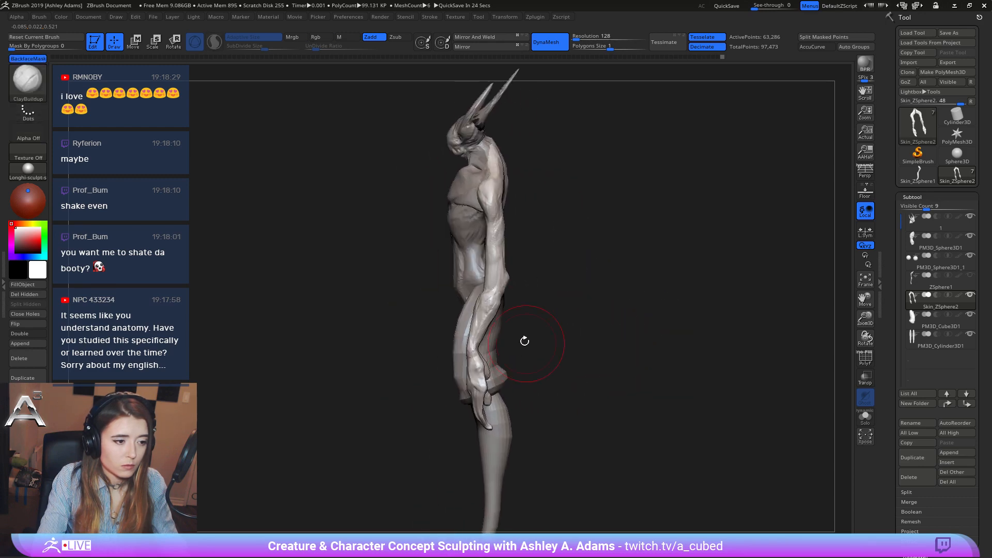
key("b")
key("s")
key("h")
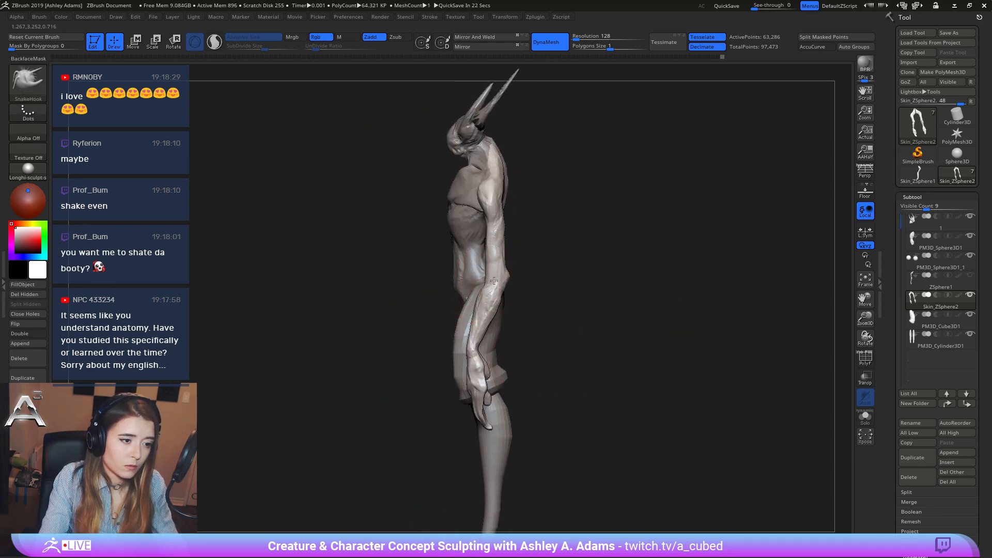
key("space")
left_click_drag(494, 281, 489, 266)
key("space")
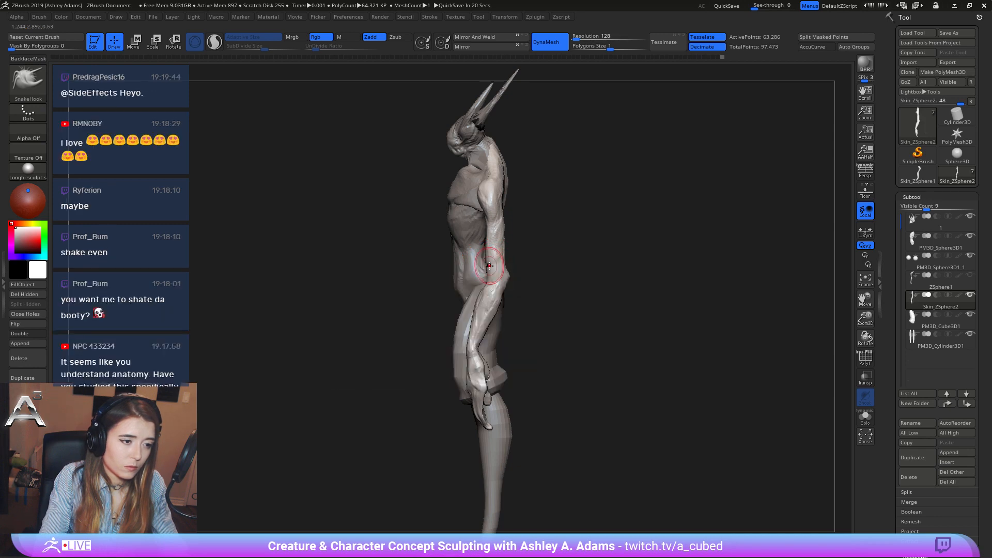
mouse_move(490, 253)
right_mouse_down("shift")
mouse_move(495, 272)
mouse_move(522, 271)
mouse_move(476, 275)
mouse_move(538, 282)
right_mouse_up("shift")
Build up the elbows and upper forearms with a reduced ClayBuildup brush.
key("space")
key("space")
key("b")
key("c")
key("b")
key("space")
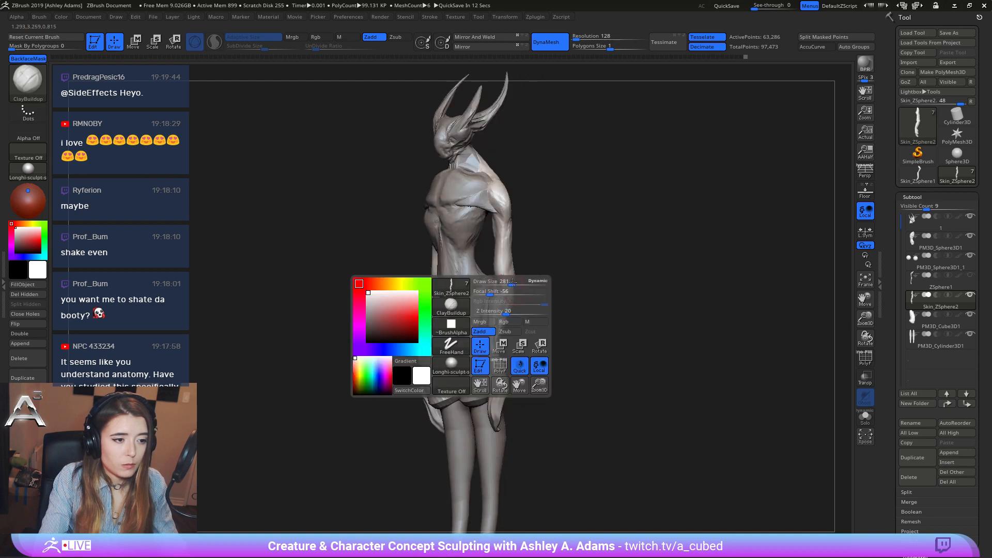
left_click_drag(520, 283, 509, 282)
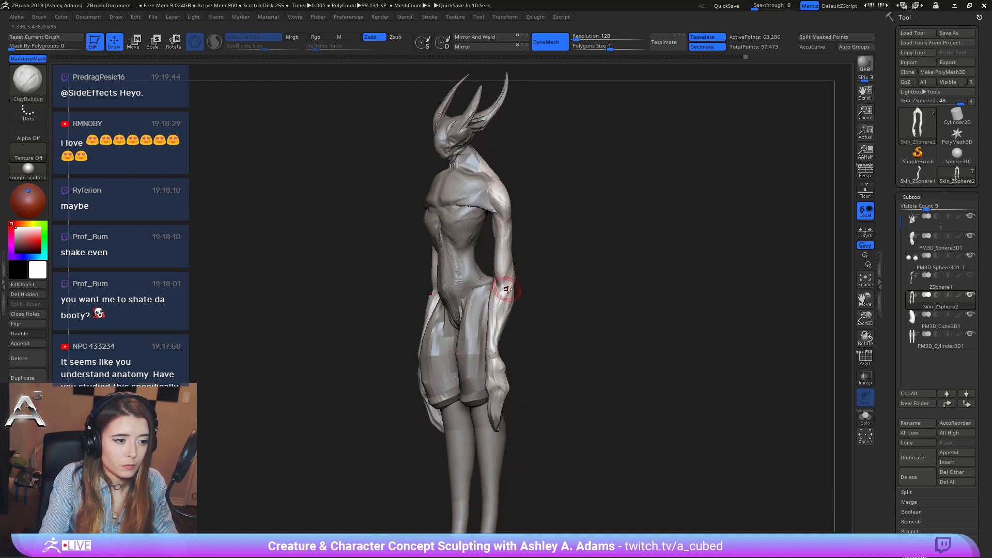
right_click_drag(507, 289, 544, 324)
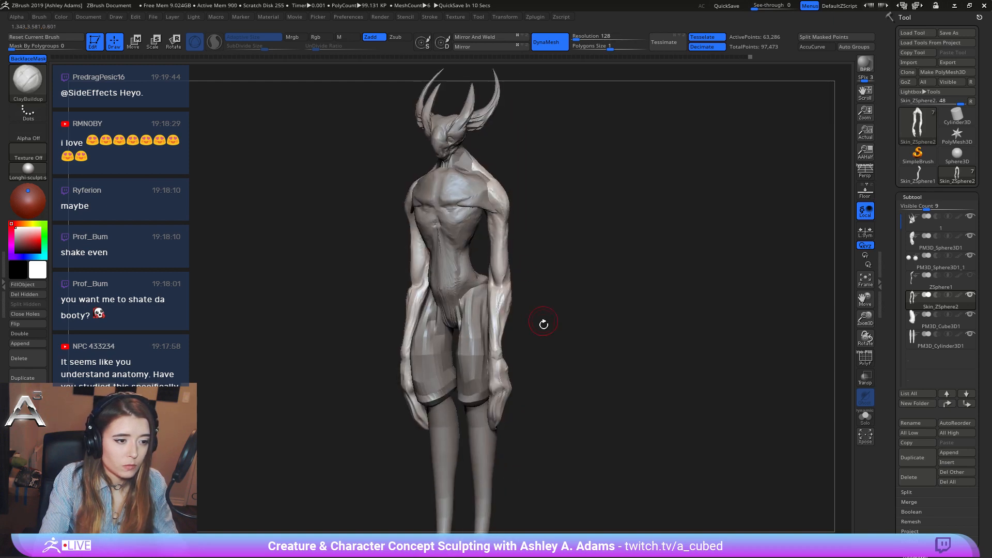
mouse_move(422, 281)
left_mouse_down()
mouse_move(423, 266)
mouse_move(420, 288)
left_mouse_up()
right_click_drag(421, 288, 445, 258, "ctrl")
right_click_drag(445, 258, 503, 294)
right_click(503, 294)
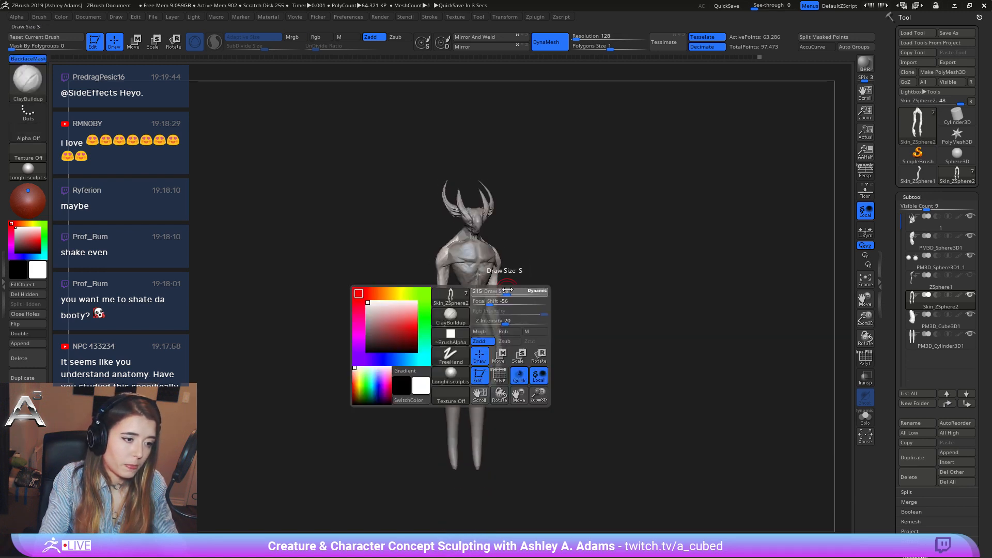
Reshape the shoulders and rear armpit contours of the arms with the SnakeHook brush.
mouse_move(431, 305)
right_mouse_down()
mouse_move(468, 315)
mouse_move(488, 380)
mouse_move(521, 239)
mouse_move(514, 224)
right_mouse_up()
key("b")
key("s")
key("h")
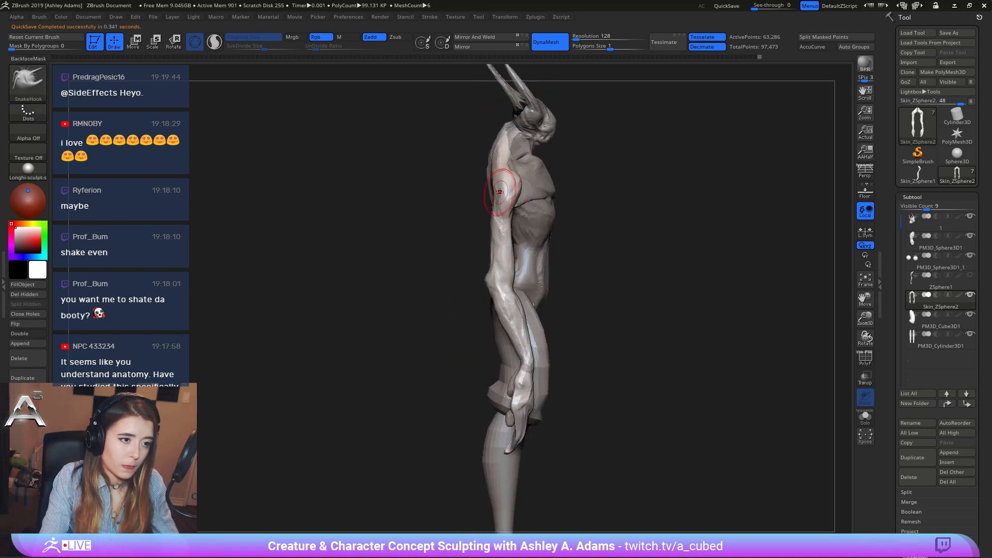
left_click_drag(516, 196, 514, 201)
right_click_drag(514, 201, 473, 194)
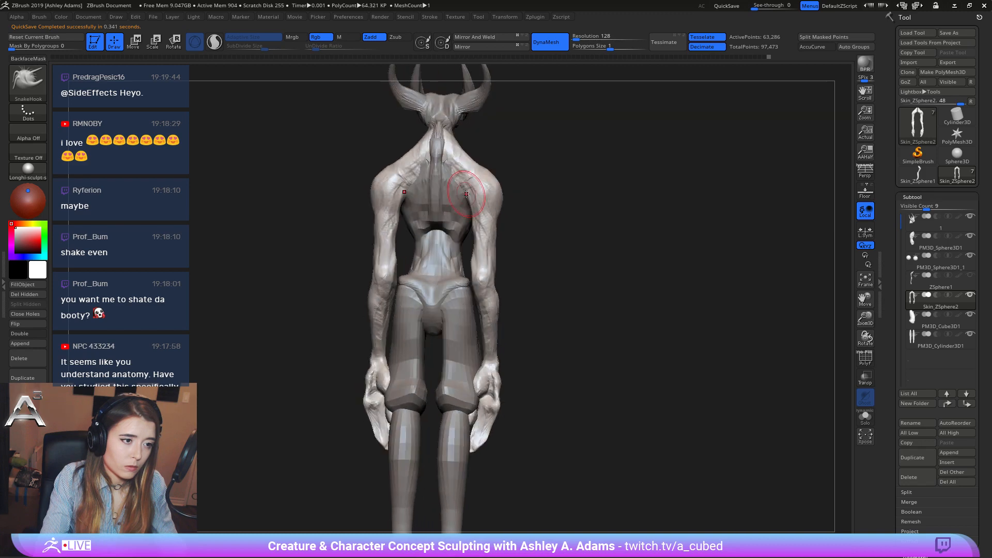
left_click_drag(473, 194, 462, 189)
right_click_drag(454, 186, 423, 189)
Build up the shoulder blades and upper back with the ClayBuildup brush, and select the torso subtool.
key("b")
key("c")
key("b")
left_click_drag(422, 189, 432, 168)
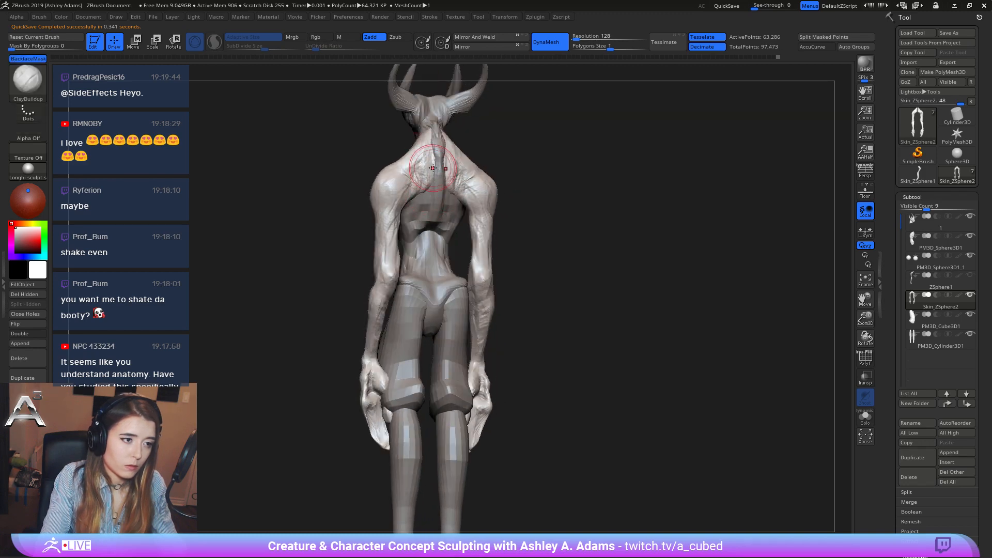
left_click(420, 196, "alt")
right_click_drag(420, 196, 526, 258, "ctrl")
right_click(516, 229)
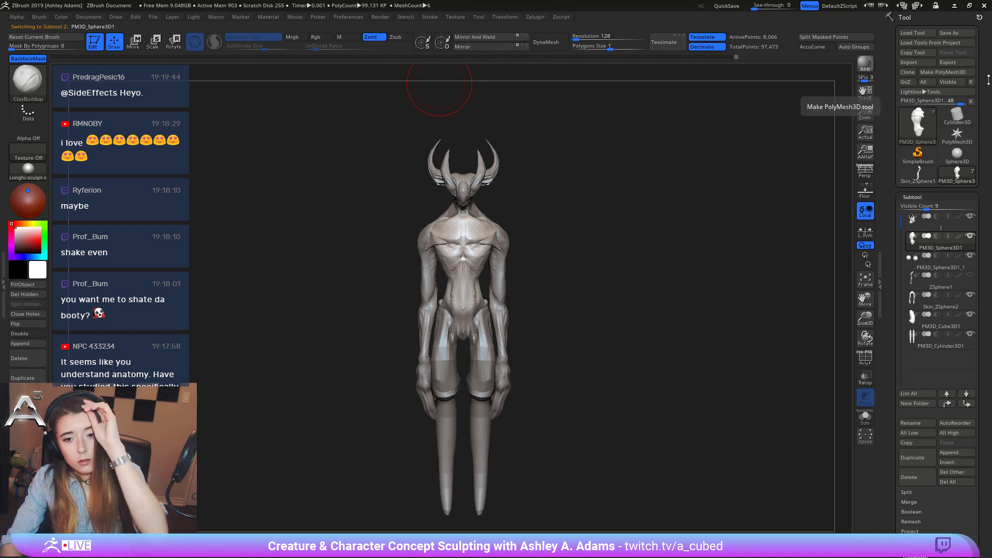
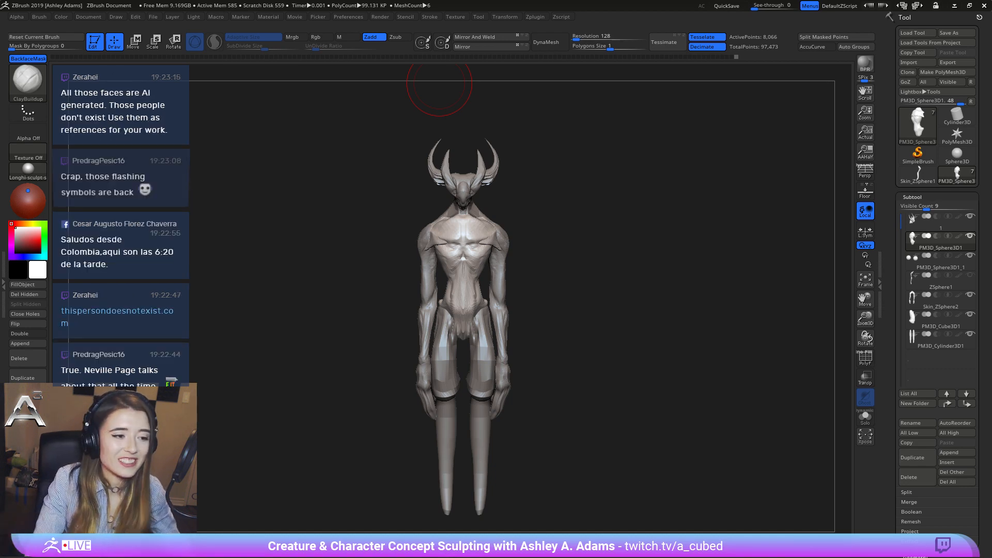
Select the arms subtool and adjust the shoulder contour with the SnakeHook brush.
left_click_drag(439, 84, 500, 240)
mouse_move(500, 232)
right_mouse_down("ctrl")
mouse_move(643, 230)
mouse_move(603, 262)
mouse_move(605, 212)
mouse_move(616, 233)
right_mouse_up("ctrl")
left_click(629, 240, "alt")
right_click(560, 301)
key("b")
key("s")
key("h")
Select the torso and build up the outer chest next to the shoulders with the ClayBuildup brush.
left_click(596, 211, "alt")
key("b")
key("c")
key("b")
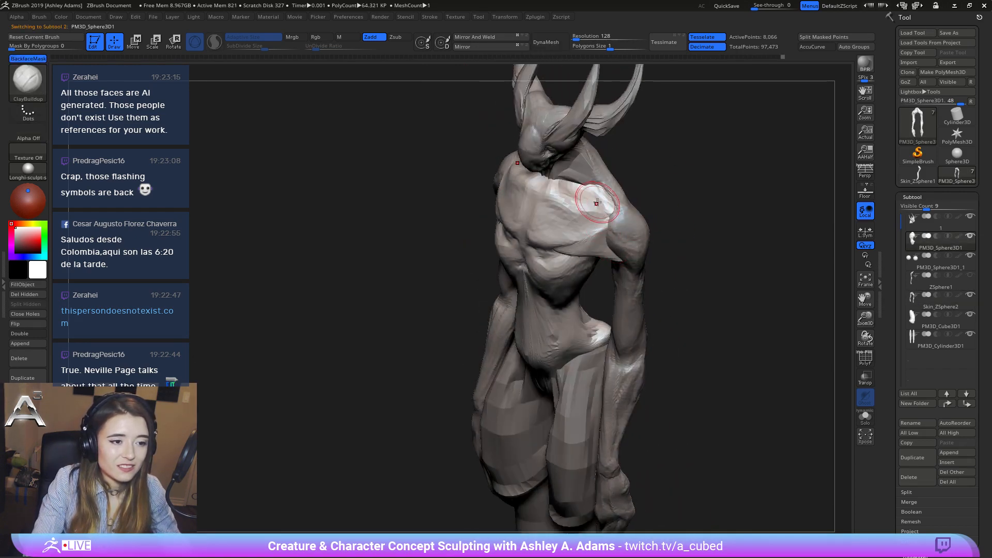
left_click_drag(597, 203, 590, 190)
right_click_drag(589, 190, 597, 124)
right_click_drag(598, 179, 584, 159, "shift")
Reshape the chest and ribcage in side profile with the SnakeHook brush, adjusting the brush size.
key("space")
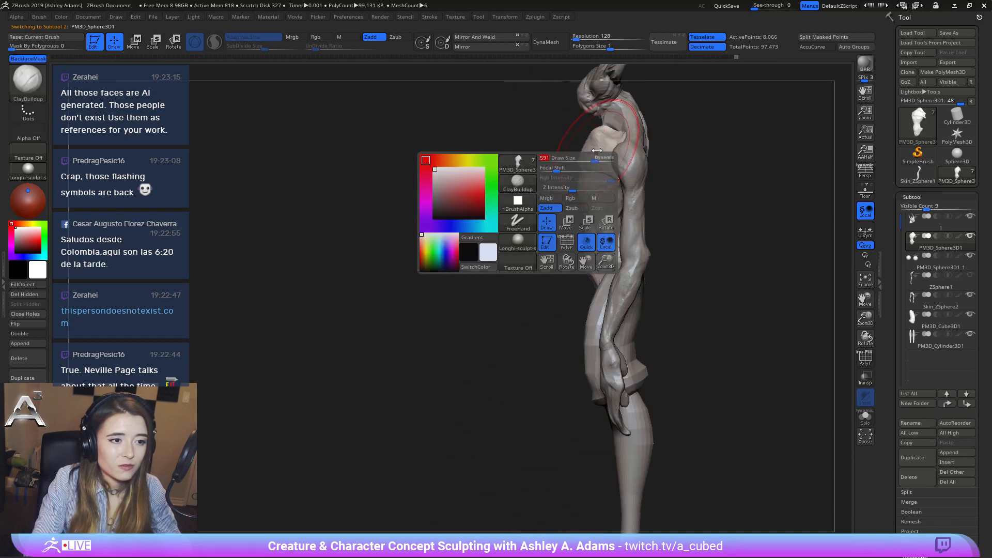
key("b")
key("s")
key("h")
mouse_move(585, 166)
left_mouse_down()
mouse_move(578, 174)
mouse_move(594, 162)
mouse_move(580, 177)
mouse_move(604, 199)
left_mouse_up()
key("space")
key("space")
left_click(602, 194)
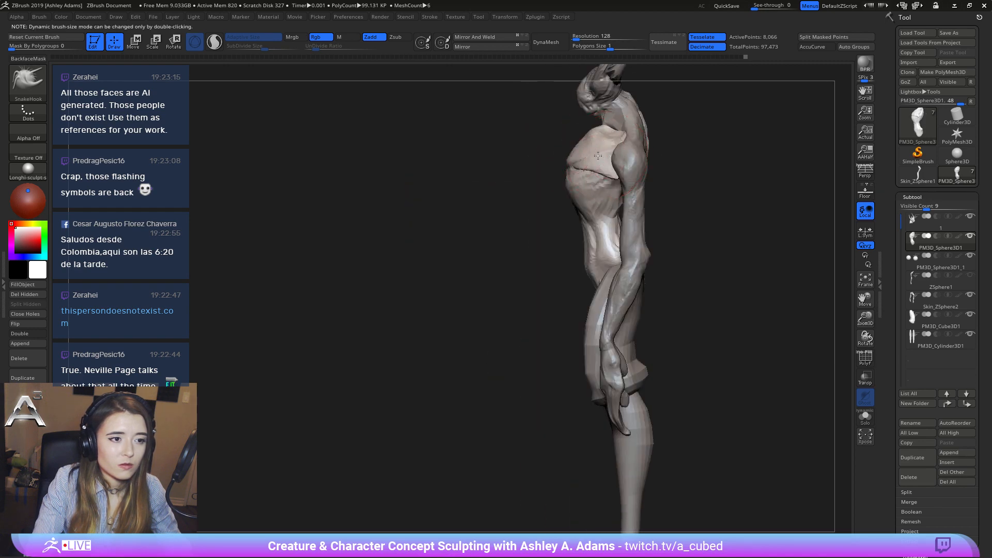
mouse_move(538, 155)
left_mouse_down()
mouse_move(671, 150)
mouse_move(631, 150)
mouse_move(618, 210)
left_mouse_up()
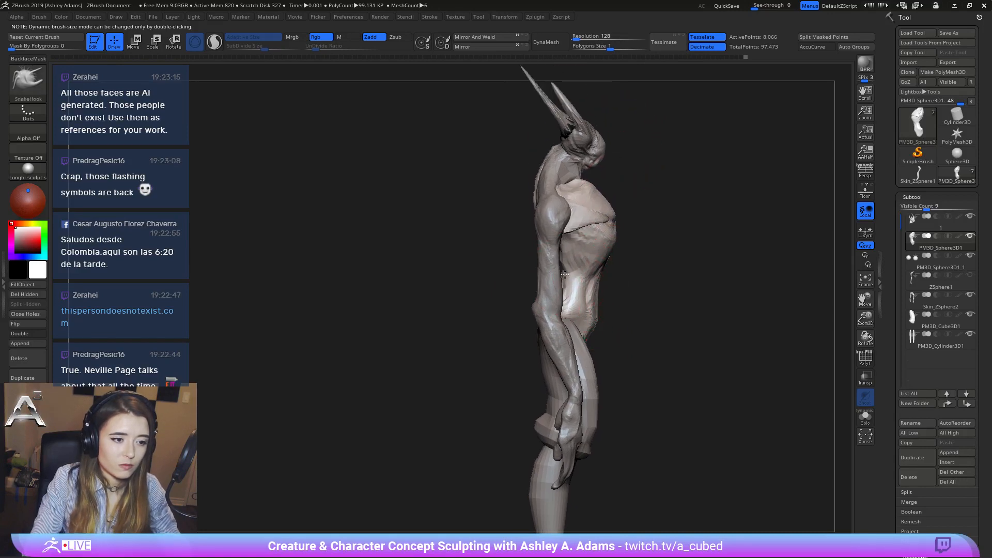
Pull the lower belly outline inward in side profile with the resized SnakeHook brush.
key("space")
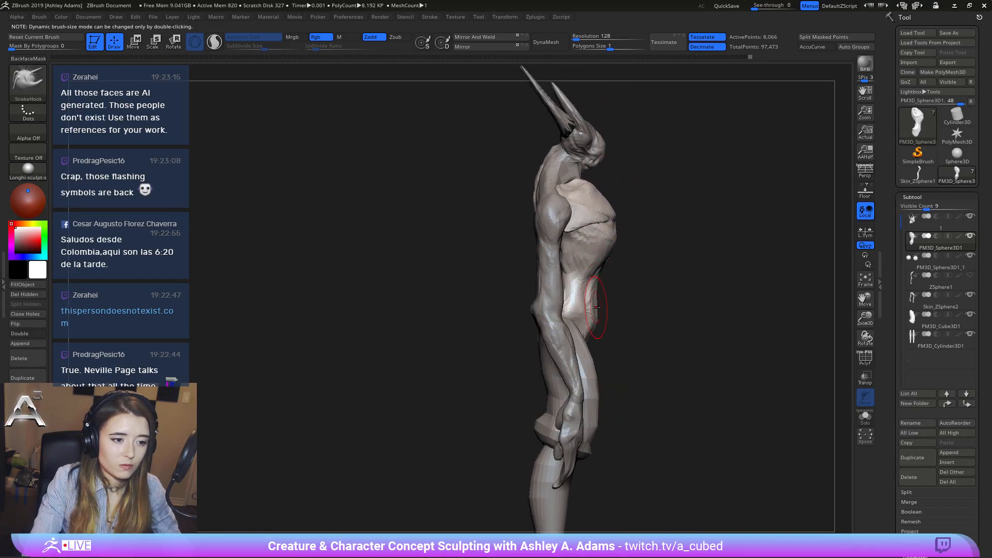
mouse_move(635, 314)
left_mouse_down()
mouse_move(569, 316)
mouse_move(599, 320)
mouse_move(575, 328)
left_mouse_up()
key("space")
Refine the lower back and pelvis where they meet the thighs, using the ClayBuildup brush on the torso subtool.
left_click(568, 319, "alt")
mouse_move(565, 317)
right_mouse_down()
mouse_move(644, 316)
mouse_move(539, 331)
mouse_move(543, 305)
mouse_move(532, 305)
right_mouse_up()
left_click(572, 311, "alt")
key("b")
key("c")
key("b")
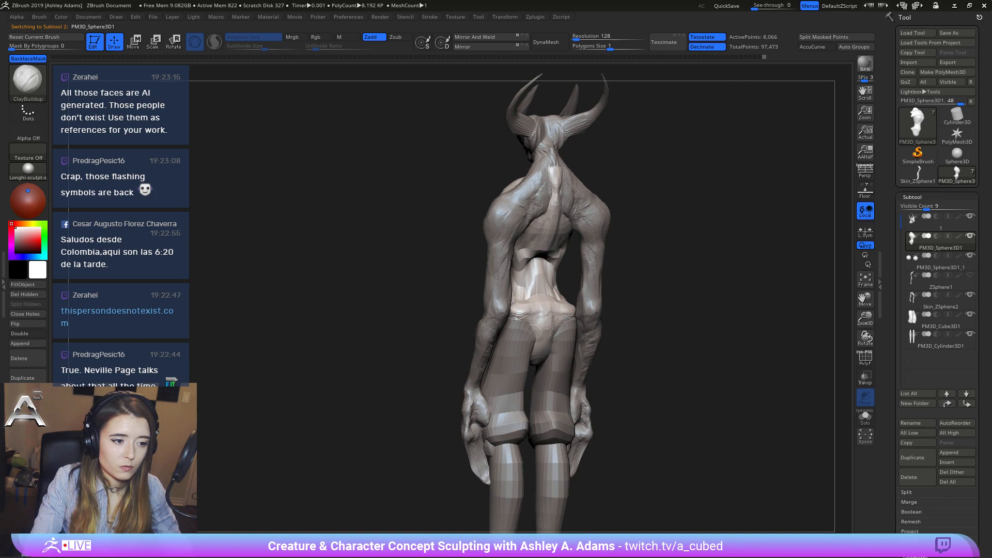
mouse_move(544, 333)
right_mouse_down("alt")
mouse_move(541, 341)
mouse_move(556, 337)
right_mouse_up("alt")
left_click(546, 335, "alt")
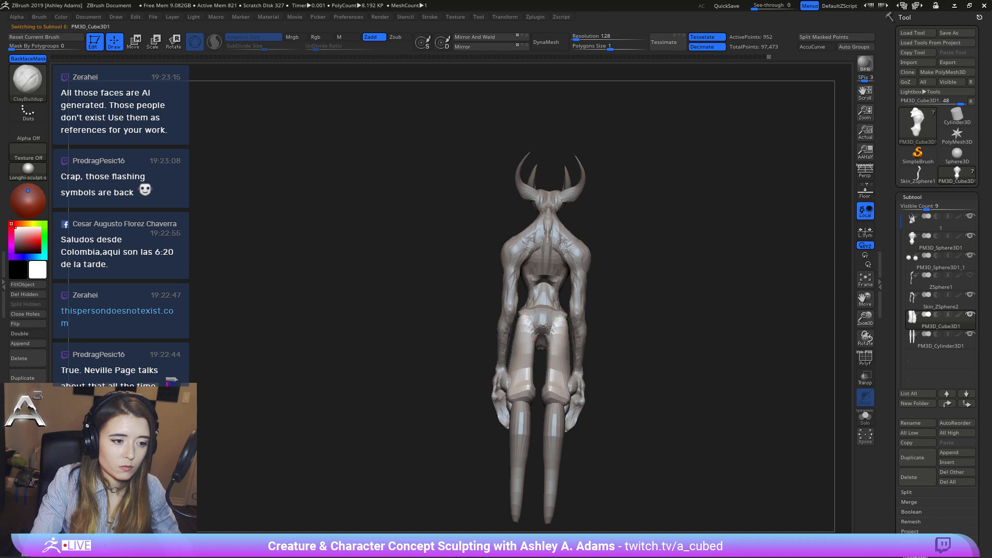
left_click(542, 340, "alt")
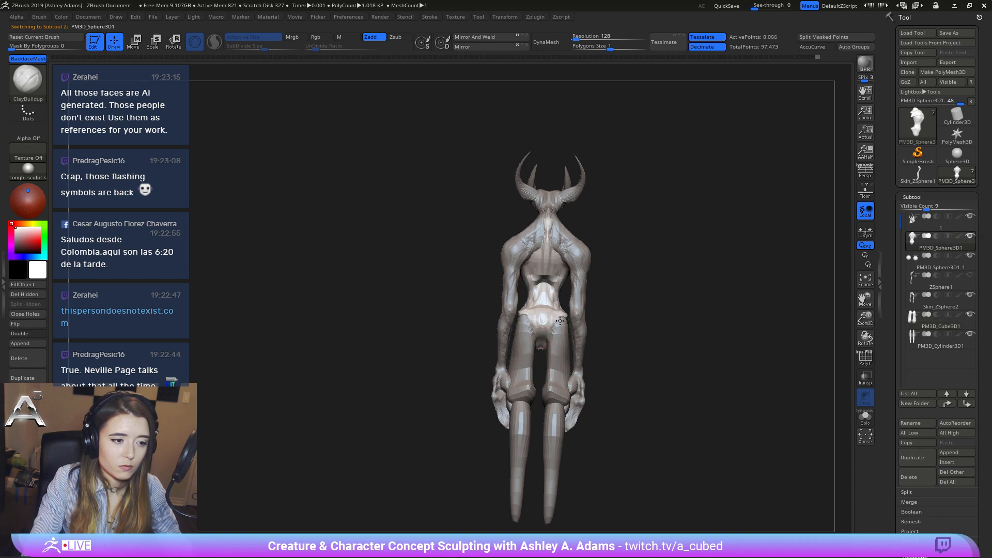
Undo the last two ClayBuildup strokes on the lower back and pelvis, and adjust the brush's draw size.
key("ctrl+z")
key("ctrl+z")
mouse_move(559, 321)
right_mouse_down("ctrl")
mouse_move(560, 336)
mouse_move(601, 323)
right_mouse_up("ctrl")
key("space")
left_click_drag(600, 324, 608, 316)
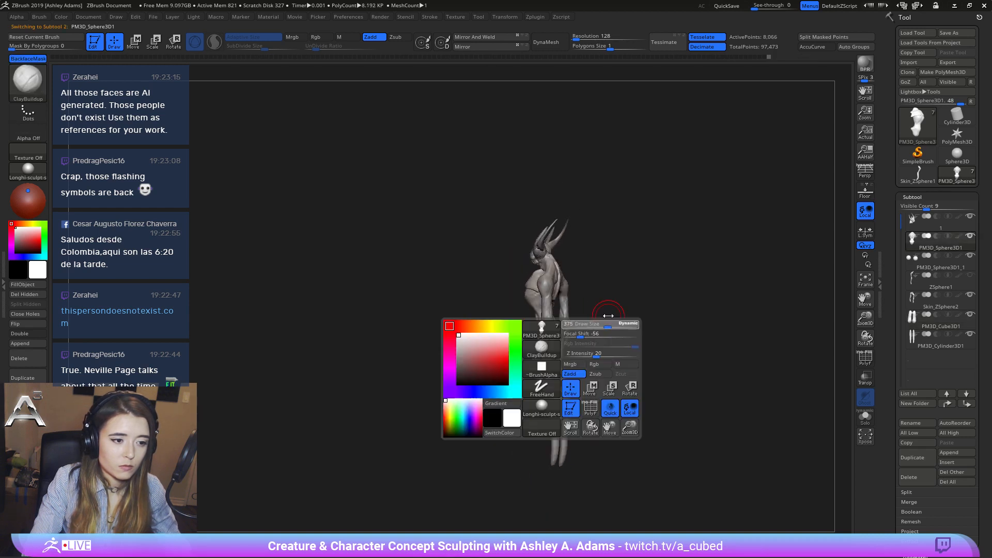
right_click_drag(618, 300, 590, 332)
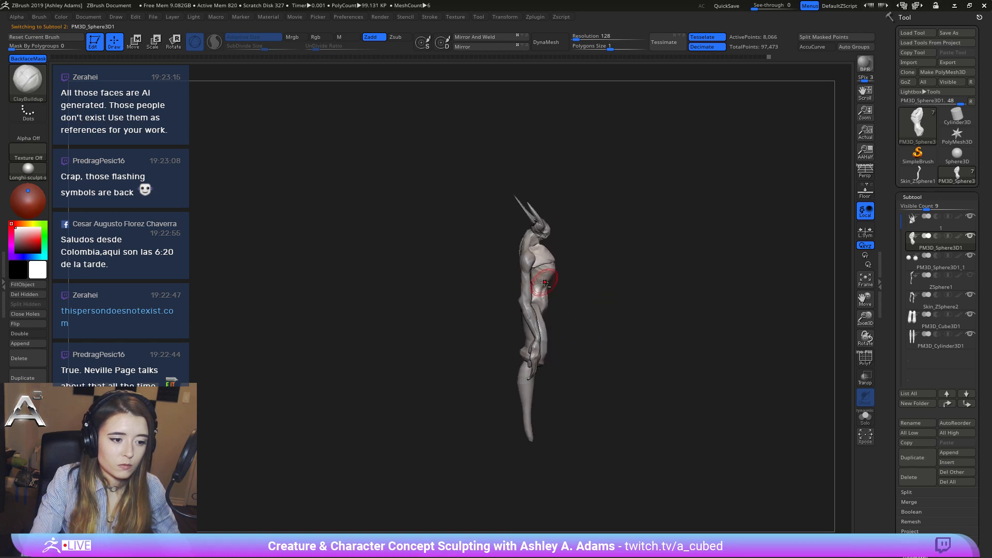
mouse_move(544, 283)
right_mouse_down()
mouse_move(584, 321)
mouse_move(587, 377)
right_mouse_up()
Select the creature's horned head subtool for further sculpting.
left_click(605, 279, "alt")
right_click_drag(602, 287, 597, 373, "alt")
key("space")
right_click_drag(558, 251, 561, 295, "ctrl")
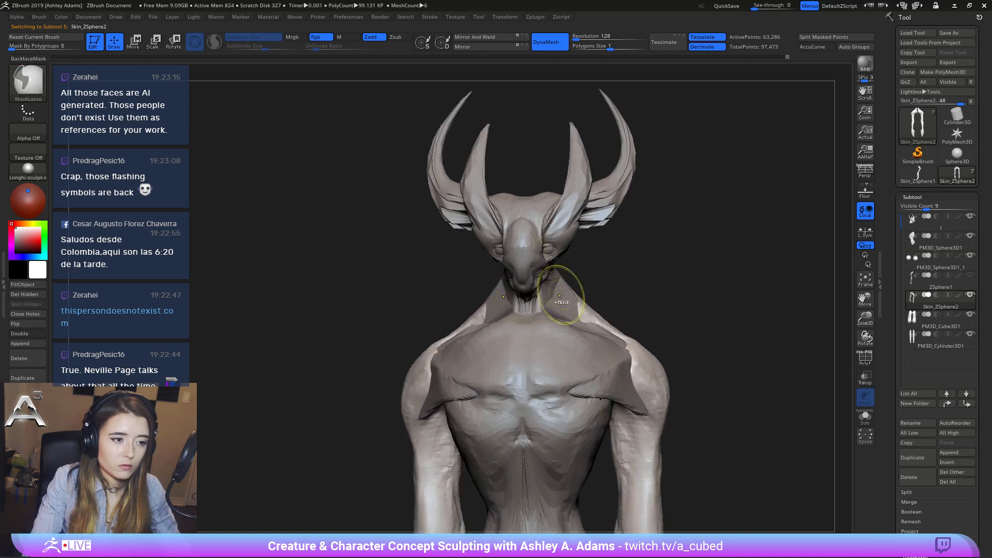
left_click(543, 247, "alt")
right_click_drag(542, 247, 490, 243)
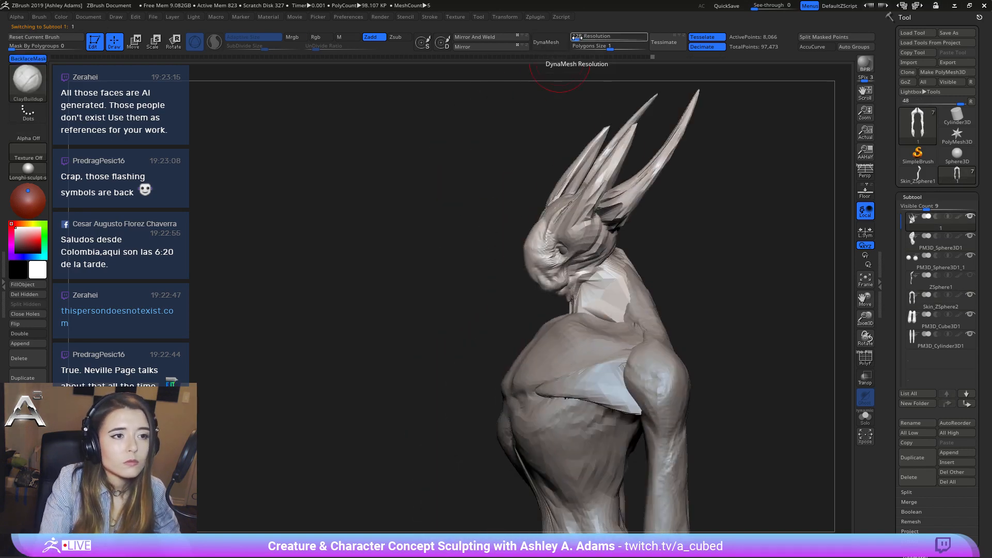
Try to DynaMesh the head at resolution 192.
left_click_drag(574, 38, 575, 38)
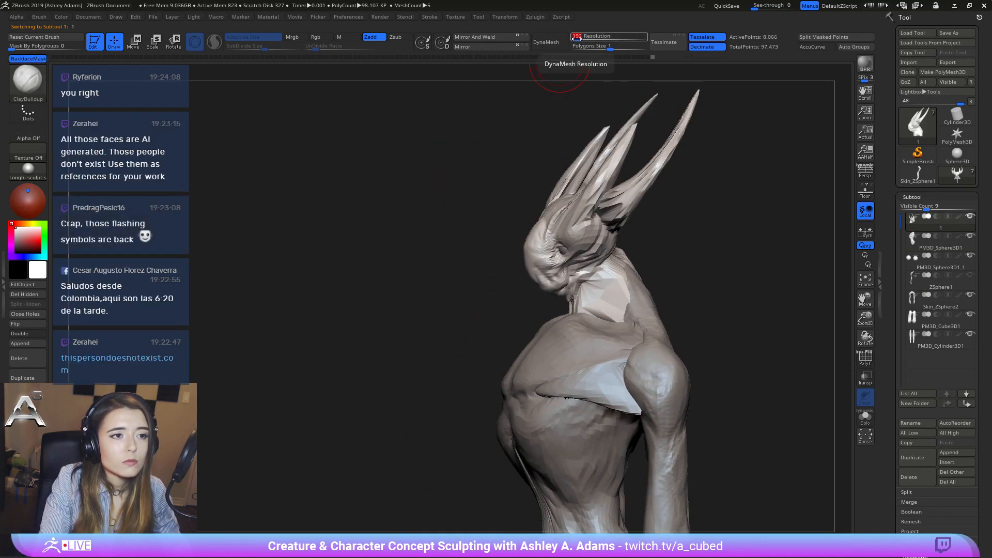
left_click(559, 46)
key("ctrl+z")
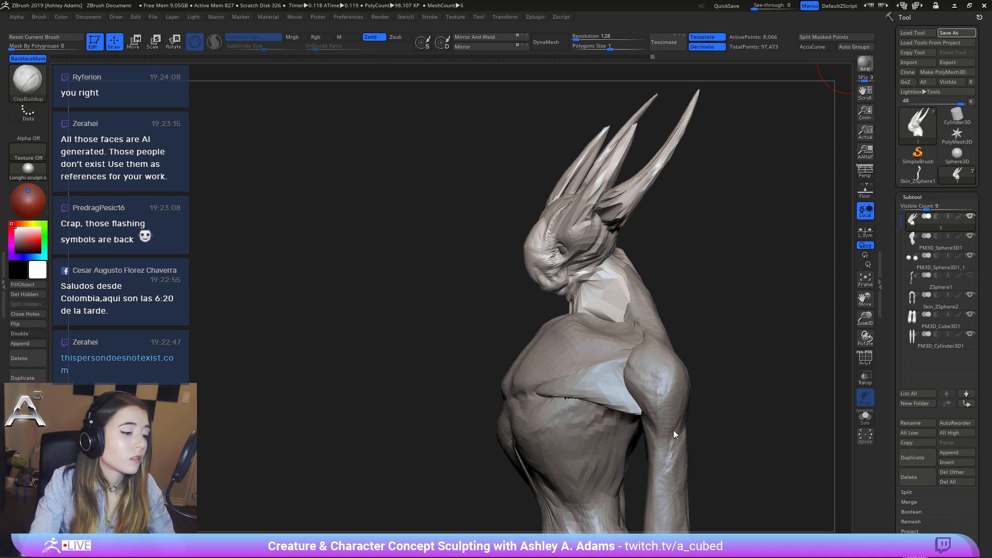
Save the tool file as 2 and DynaMesh the head at resolution 224.
left_click(774, 482)
right_click_drag(569, 238, 636, 233)
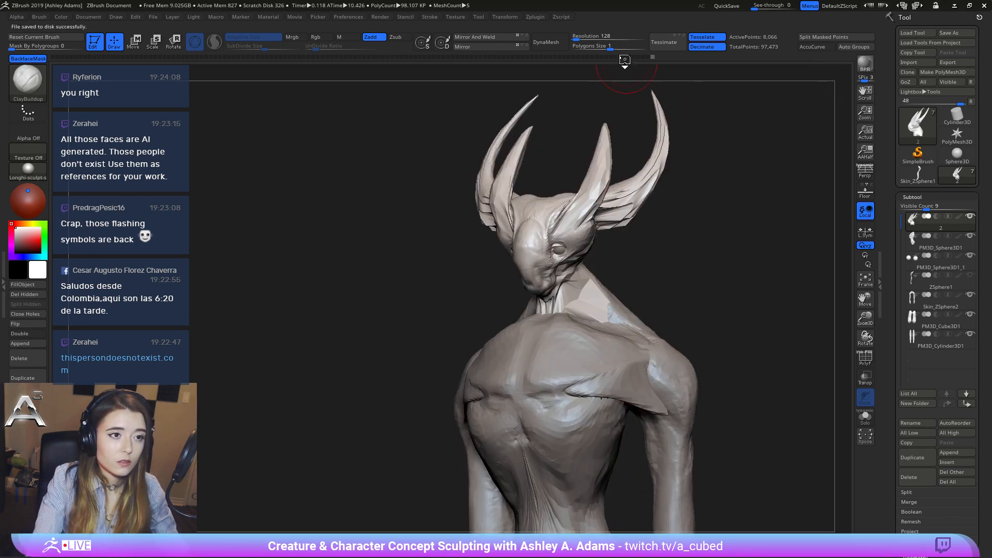
left_click_drag(572, 38, 578, 37)
left_click(546, 42)
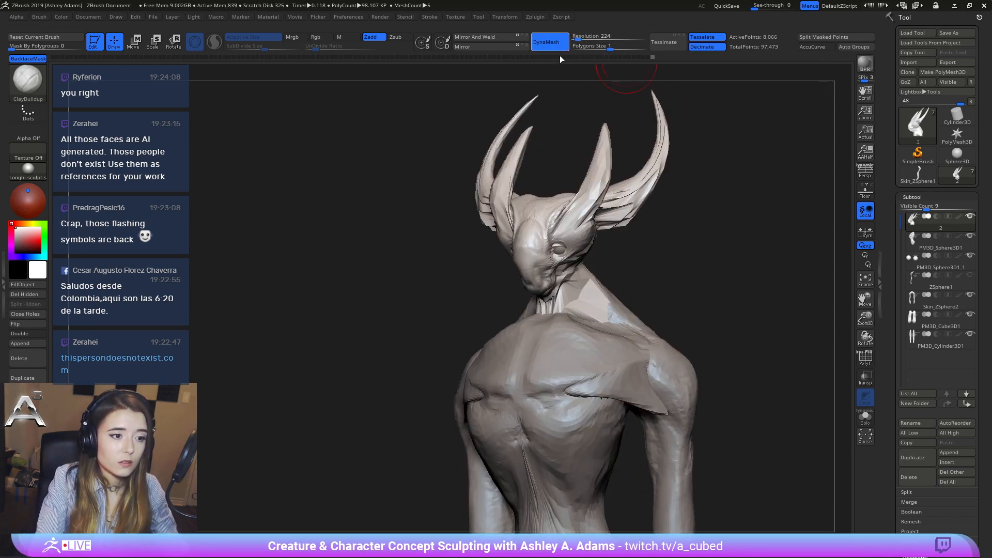
Smooth the faceted surfaces of the horns and the side of the head.
right_click_drag(556, 246, 458, 330)
mouse_move(458, 330)
left_mouse_down("shift")
mouse_move(453, 310)
mouse_move(498, 354)
left_mouse_up("shift")
right_click_drag(497, 354, 480, 273)
mouse_move(535, 235)
left_mouse_down("shift")
mouse_move(548, 228)
mouse_move(527, 196)
mouse_move(421, 93)
left_mouse_up("shift")
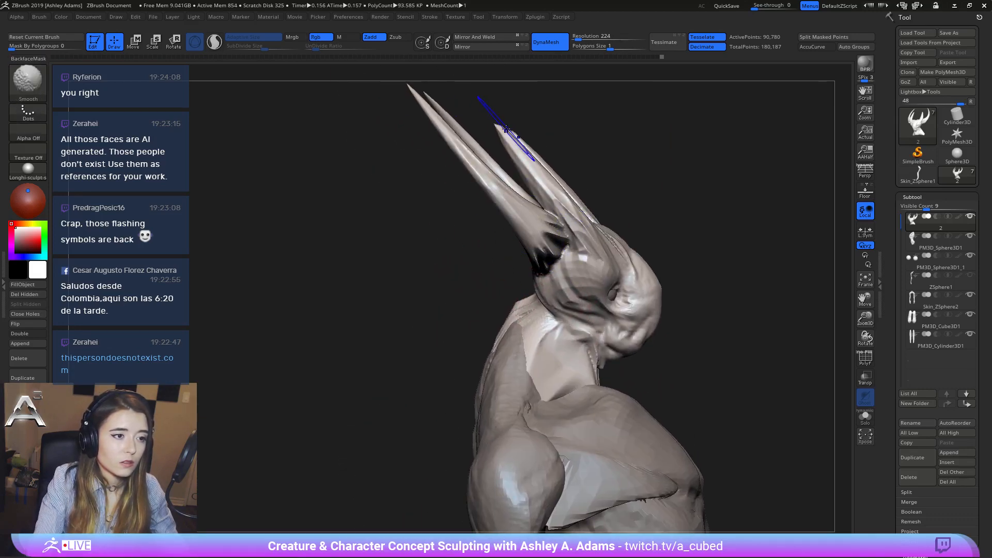
left_click_drag(499, 144, 566, 207, "shift")
mouse_move(775, 413)
left_mouse_down("shift")
mouse_move(768, 240)
mouse_move(610, 160)
mouse_move(605, 297)
mouse_move(656, 236)
mouse_move(644, 244)
left_mouse_up("shift")
Build up muscle volume along the side and front of the neck with the resized ClayBuildup brush.
key("space")
mouse_move(723, 289)
left_mouse_down()
mouse_move(601, 268)
mouse_move(576, 310)
mouse_move(556, 241)
mouse_move(537, 264)
left_mouse_up()
mouse_move(507, 302)
left_mouse_down("shift")
mouse_move(469, 307)
mouse_move(509, 317)
mouse_move(536, 345)
mouse_move(513, 315)
mouse_move(492, 363)
mouse_move(569, 336)
mouse_move(605, 298)
mouse_move(590, 290)
left_mouse_up("shift")
key("space")
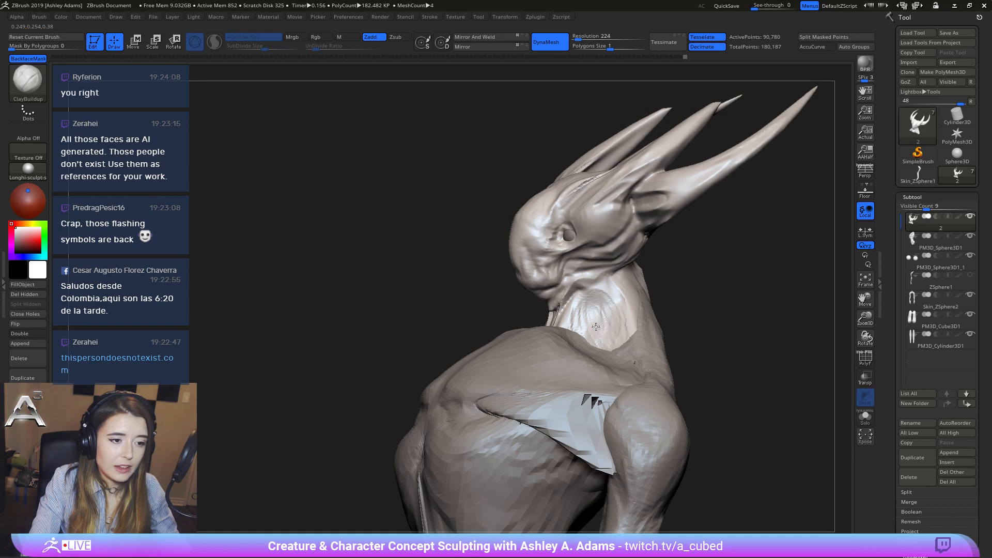
left_click_drag(589, 309, 581, 339)
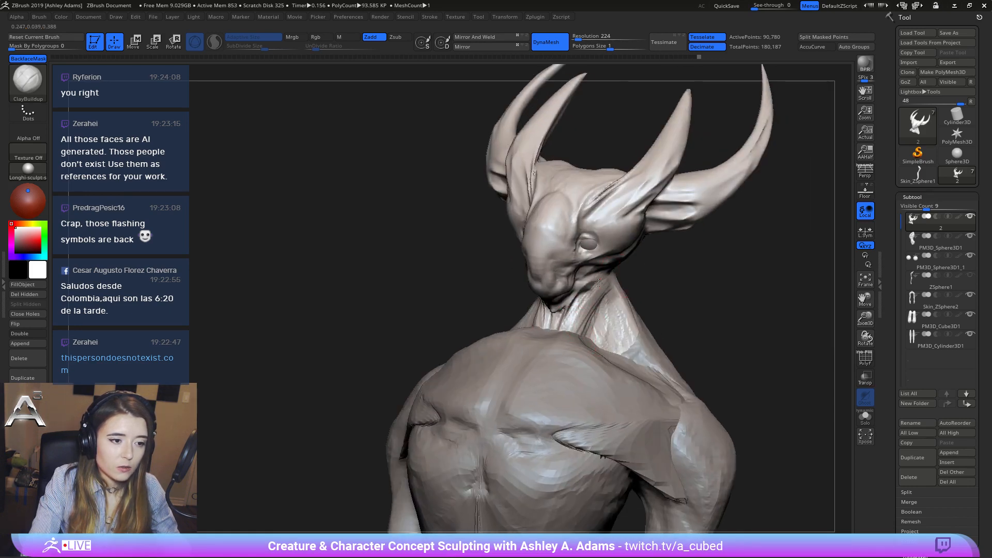
mouse_move(614, 276)
left_mouse_down()
mouse_move(584, 366)
mouse_move(566, 339)
mouse_move(547, 349)
left_mouse_up()
Pull the front of the neck down into the upper chest with the SnakeHook brush on the head subtool.
left_click(584, 366, "alt")
right_click(555, 343)
left_click(547, 350, "alt")
key("b")
key("s")
key("h")
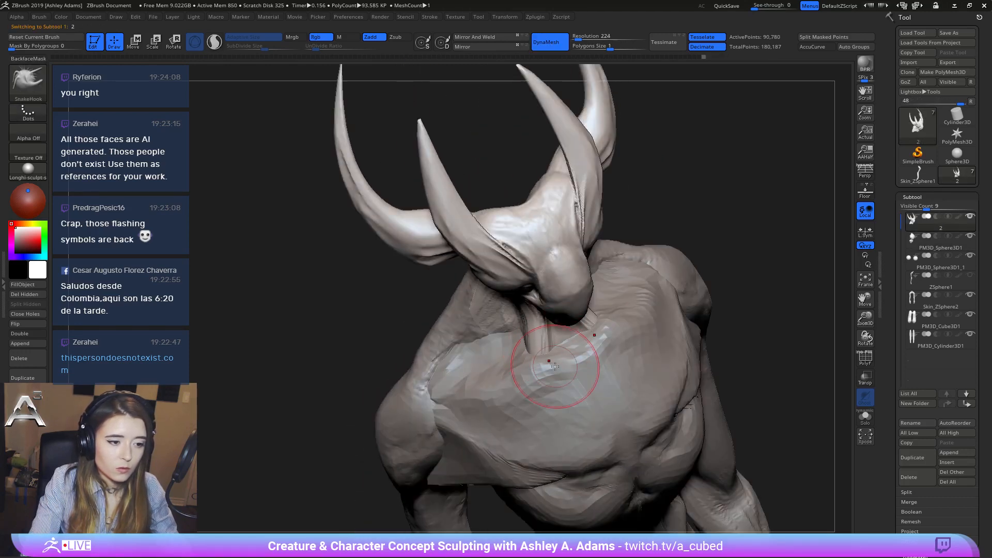
mouse_move(547, 349)
right_mouse_down()
mouse_move(568, 356)
mouse_move(594, 321)
mouse_move(638, 303)
right_mouse_up()
mouse_move(638, 303)
left_mouse_down()
mouse_move(644, 288)
mouse_move(658, 339)
left_mouse_up()
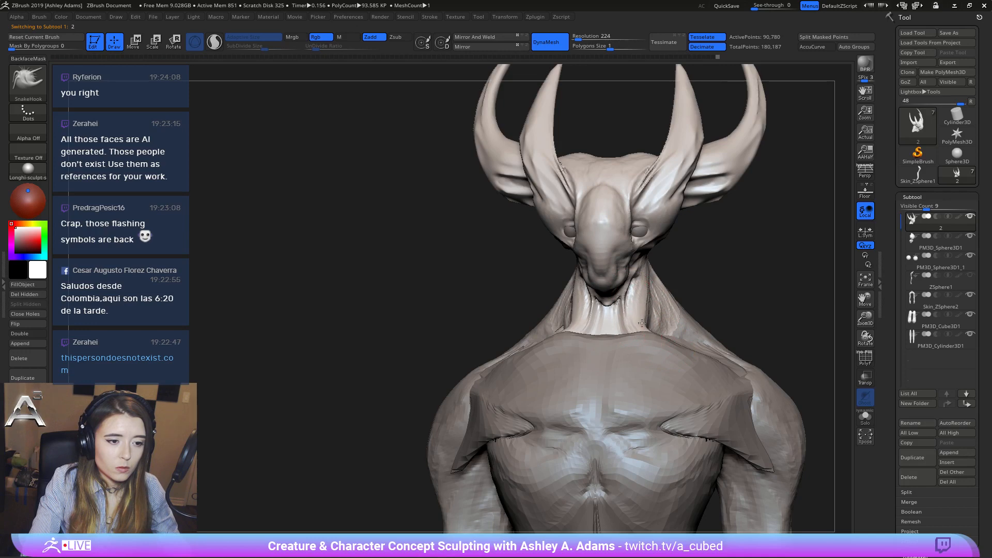
Shape the side neck muscles where they meet the chest, using the ClayBuildup and SnakeHook brushes.
mouse_move(642, 332)
right_mouse_down()
mouse_move(642, 312)
mouse_move(680, 336)
right_mouse_up()
key("space")
key("b")
key("c")
key("b")
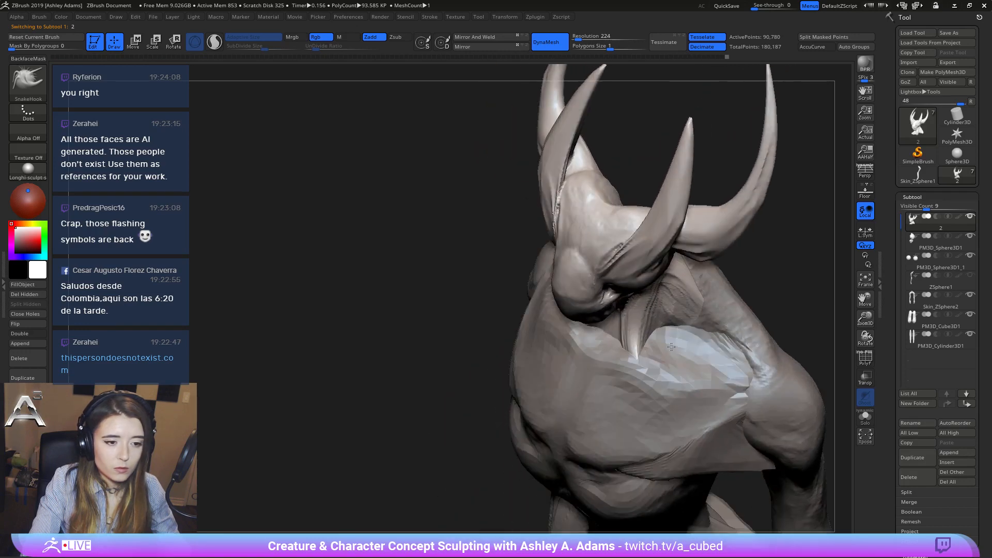
mouse_move(680, 337)
left_mouse_down()
mouse_move(682, 361)
mouse_move(672, 346)
left_mouse_up()
key("b")
key("s")
key("h")
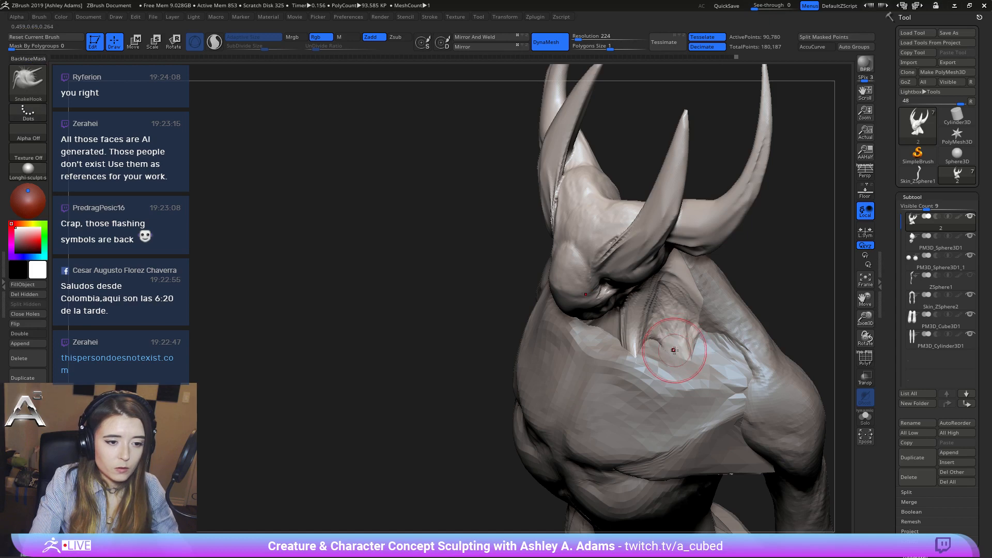
mouse_move(672, 346)
right_mouse_down()
mouse_move(671, 372)
mouse_move(692, 367)
right_mouse_up()
Thicken the neck tendons between the jaw and the collarbone with the ClayBuildup brush.
key("b")
key("c")
key("b")
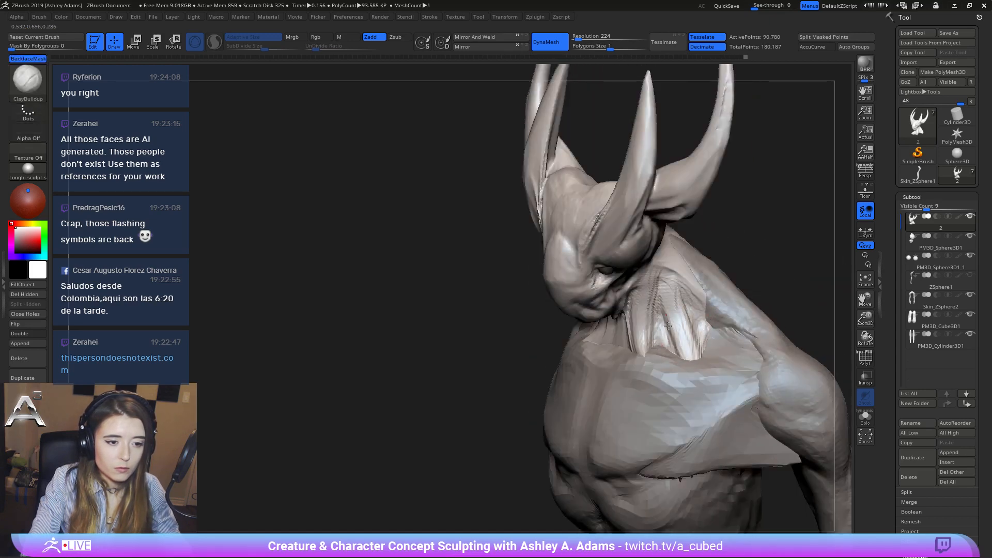
Carve creases between the neck muscles below the jaw and horn base with the DamStandard brush.
mouse_move(668, 326)
right_mouse_down()
mouse_move(705, 293)
mouse_move(674, 281)
mouse_move(657, 242)
mouse_move(655, 254)
right_mouse_up()
key("b")
key("d")
key("s")
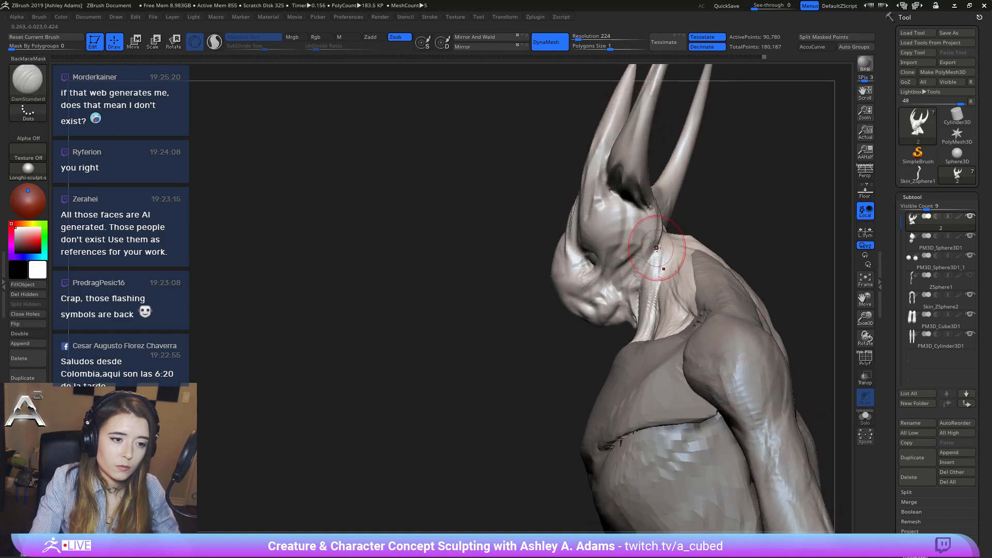
right_click_drag(666, 313, 697, 297)
Build up the back of the neck where it joins the skull with the ClayBuildup brush.
right_click_drag(659, 251, 604, 248)
key("b")
key("c")
key("b")
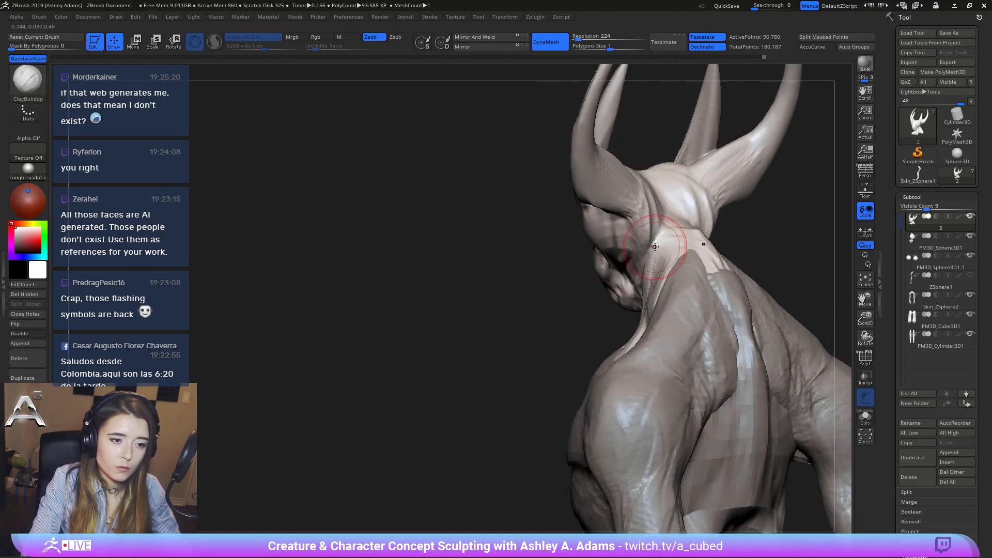
left_click_drag(654, 246, 669, 213)
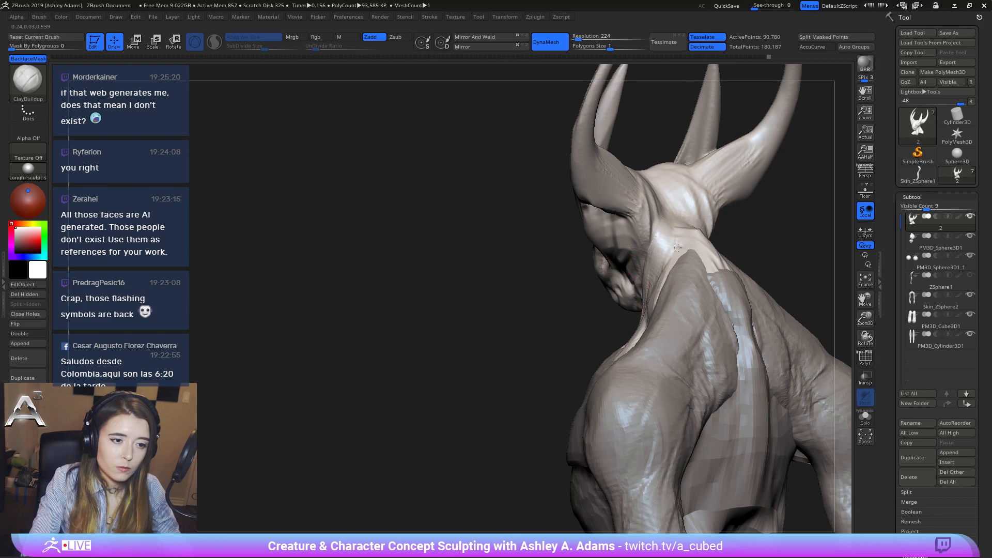
Define the tendon lines on the front of the neck under the jaw with the DamStandard brush.
mouse_move(678, 248)
right_mouse_down()
mouse_move(685, 271)
mouse_move(655, 278)
mouse_move(624, 309)
right_mouse_up()
key("b")
key("d")
key("s")
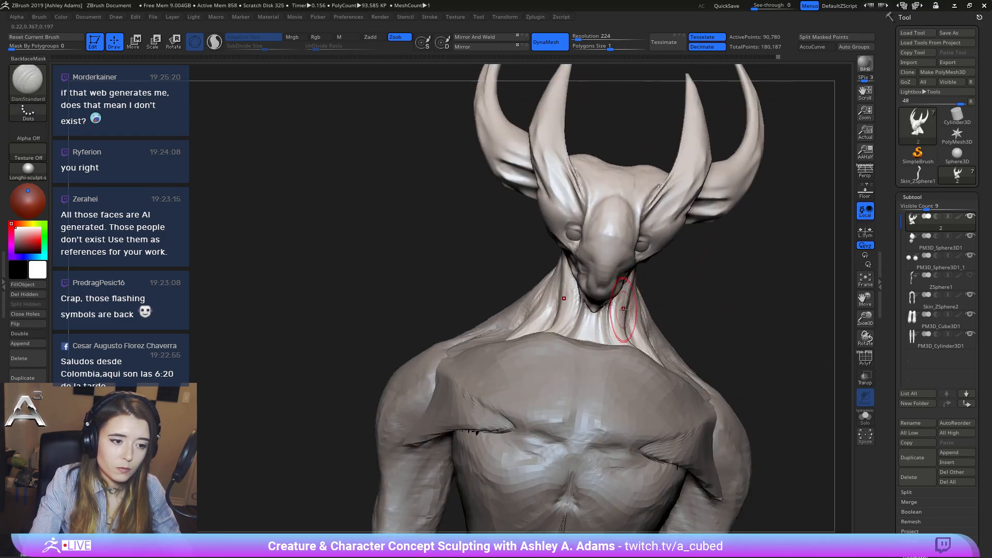
mouse_move(623, 309)
left_mouse_down()
mouse_move(620, 294)
mouse_move(623, 318)
left_mouse_up()
right_click_drag(532, 290, 573, 276)
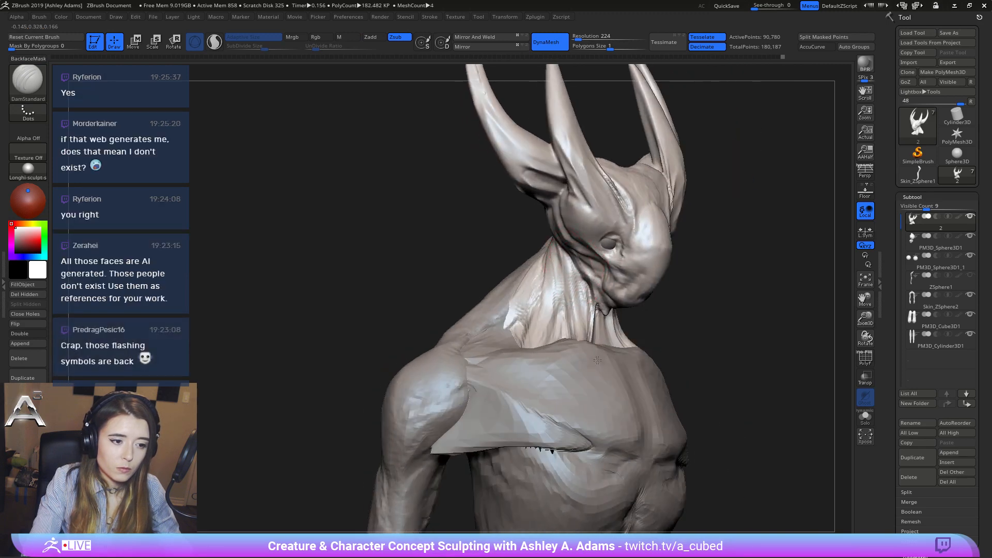
Refine the volume of the side of the neck below the head with the ClayBuildup brush.
right_click_drag(597, 361, 578, 362)
key("b")
key("c")
key("b")
right_click_drag(606, 318, 630, 314)
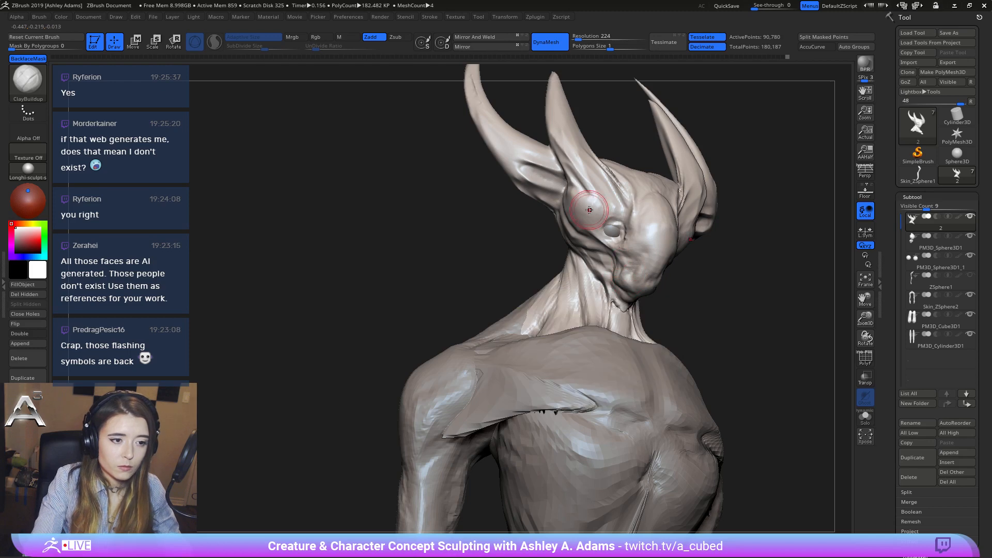
Carve the eyelid rim and the creases around the eye socket with the DamStandard brush.
key("b")
key("d")
key("s")
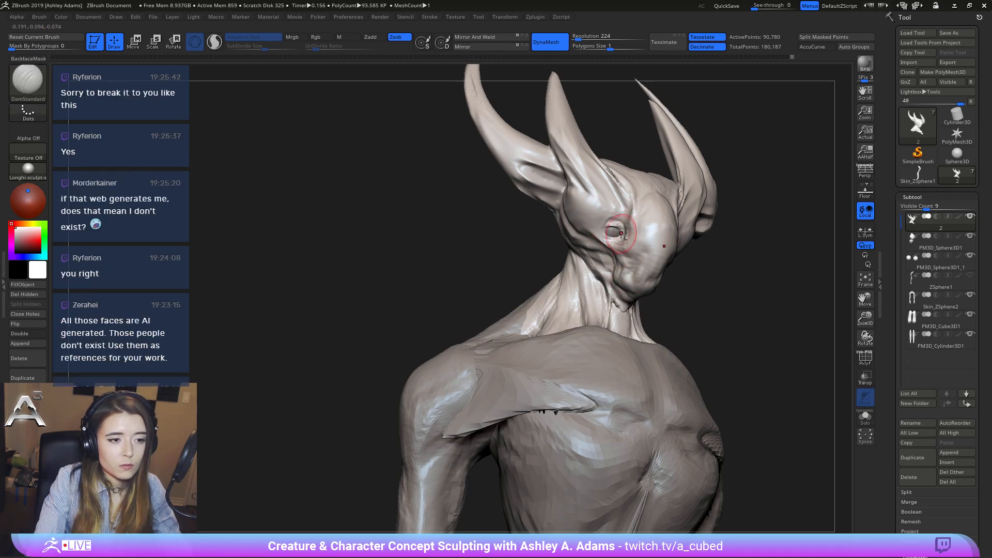
right_click_drag(628, 221, 573, 261)
right_click(633, 289)
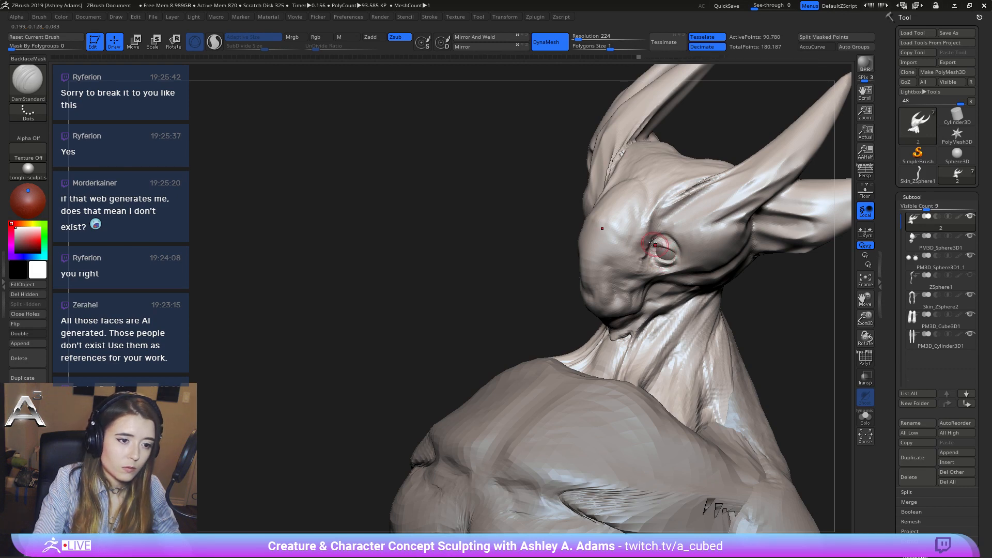
right_click_drag(657, 246, 671, 267)
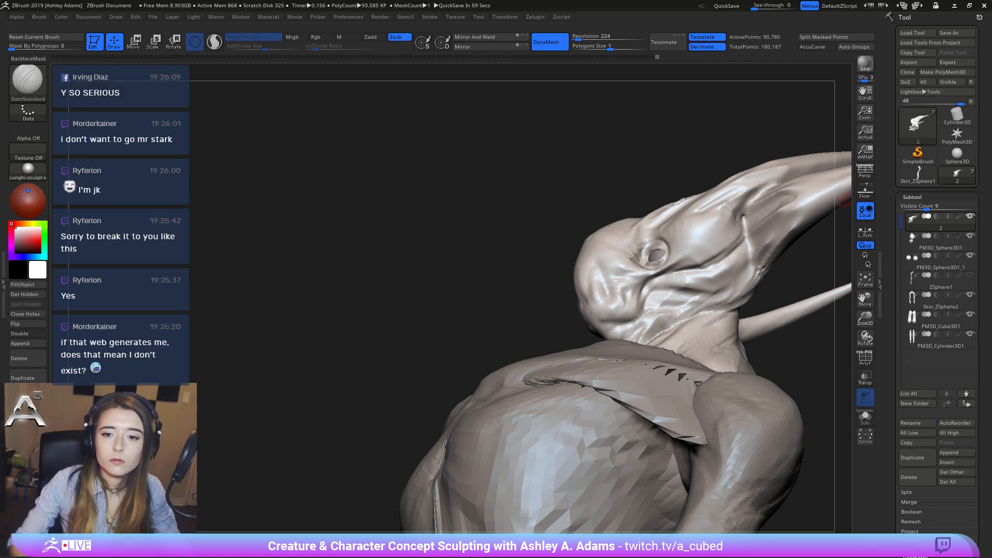
Sharpen the upper and lower eyelids around the eyeball, and smooth the inner eye corner.
mouse_move(484, 256)
left_mouse_down()
mouse_move(568, 305)
mouse_move(594, 284)
mouse_move(572, 341)
mouse_move(476, 166)
left_mouse_up()
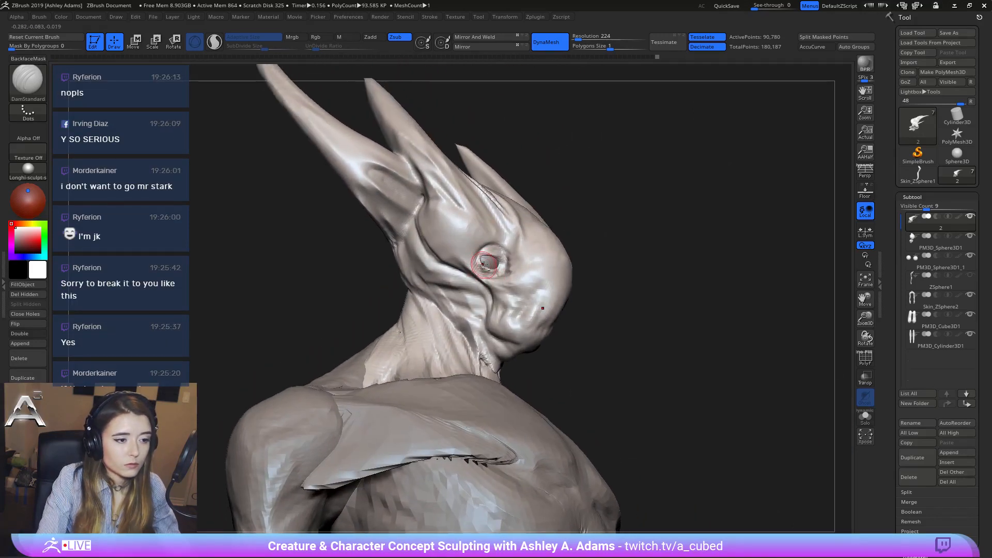
left_click_drag(495, 238, 504, 248)
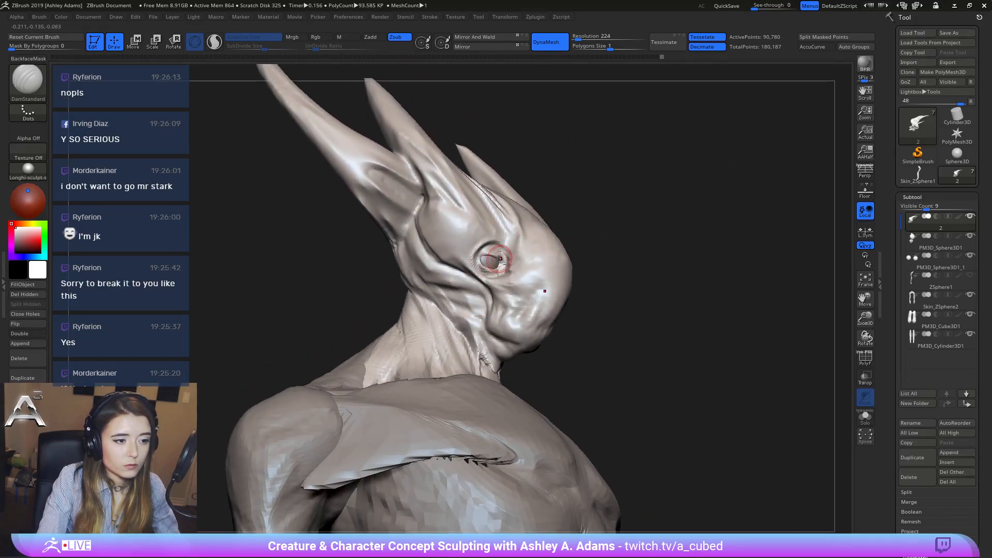
mouse_move(481, 270)
right_mouse_down()
mouse_move(485, 252)
mouse_move(496, 258)
right_mouse_up()
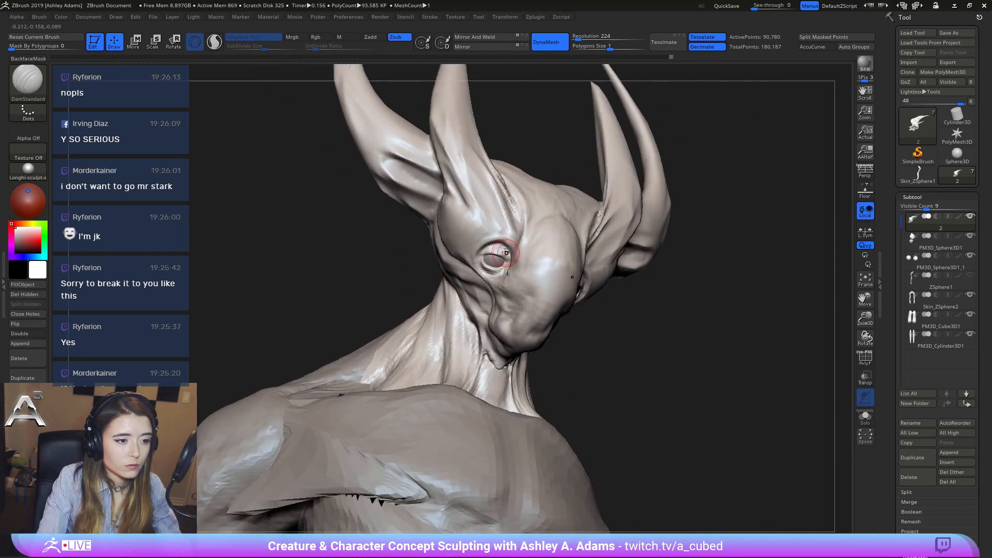
left_click_drag(506, 253, 509, 258, "shift")
Tighten the eyelid edges with the Pinch brush, adjusting its size.
key("b")
key("p")
key("i")
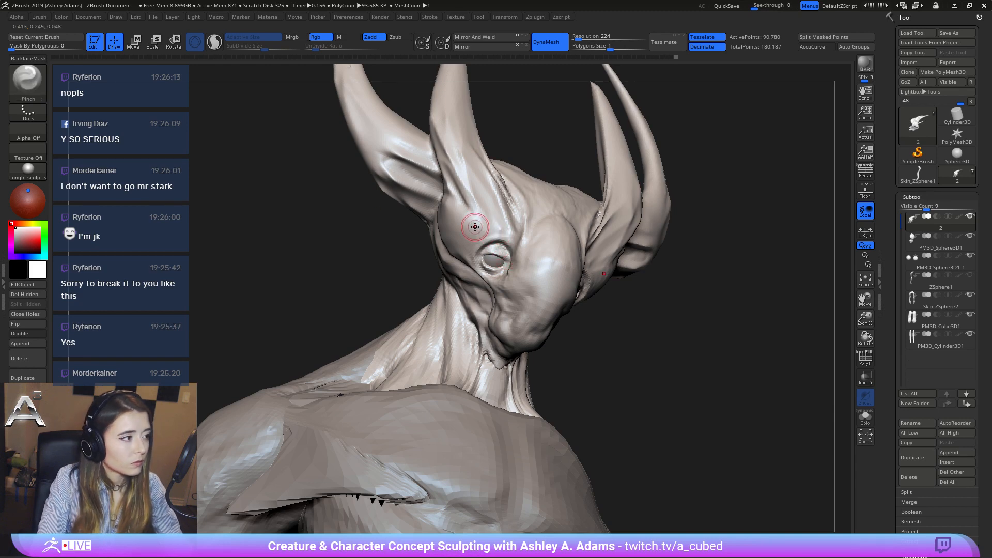
right_click_drag(475, 227, 488, 249)
key("space")
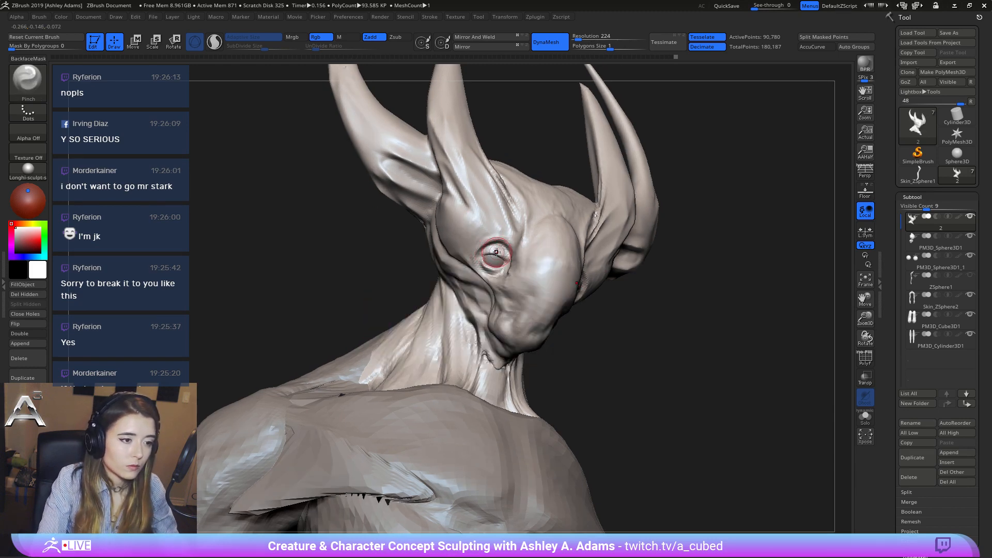
Carve vertical grooves into the front of the muzzle with the DamStandard brush.
mouse_move(489, 254)
right_mouse_down()
mouse_move(460, 258)
mouse_move(605, 259)
mouse_move(583, 234)
mouse_move(606, 299)
right_mouse_up()
key("b")
key("d")
key("s")
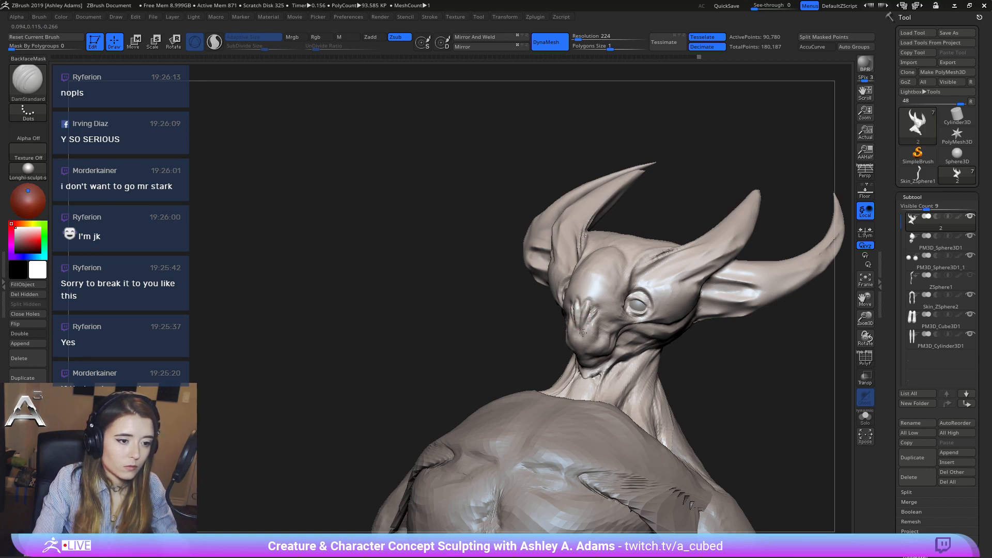
mouse_move(597, 311)
right_mouse_down()
mouse_move(625, 337)
mouse_move(590, 319)
mouse_move(585, 331)
mouse_move(567, 289)
mouse_move(605, 329)
right_mouse_up()
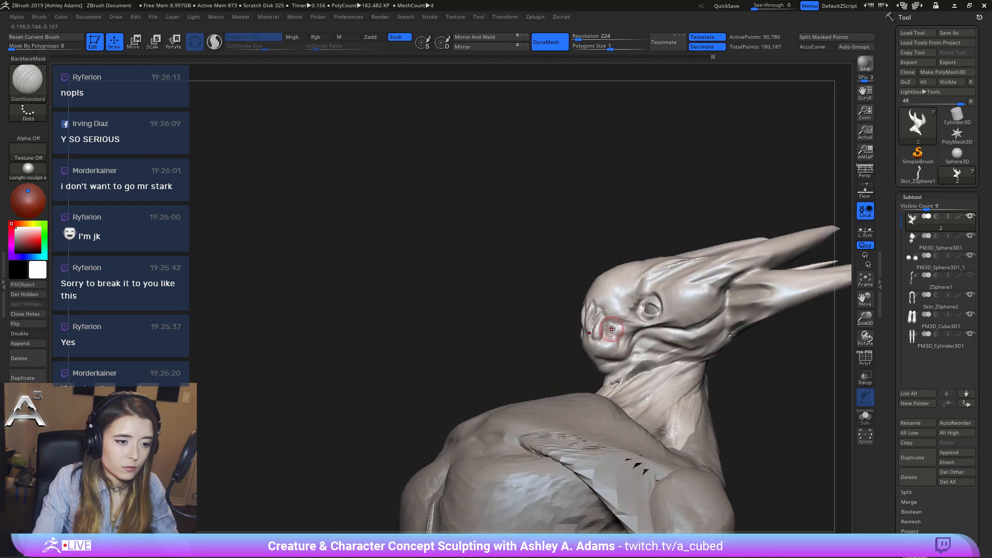
Add volume around the grooves on the side of the muzzle with the ClayBuildup brush.
key("b")
key("c")
key("b")
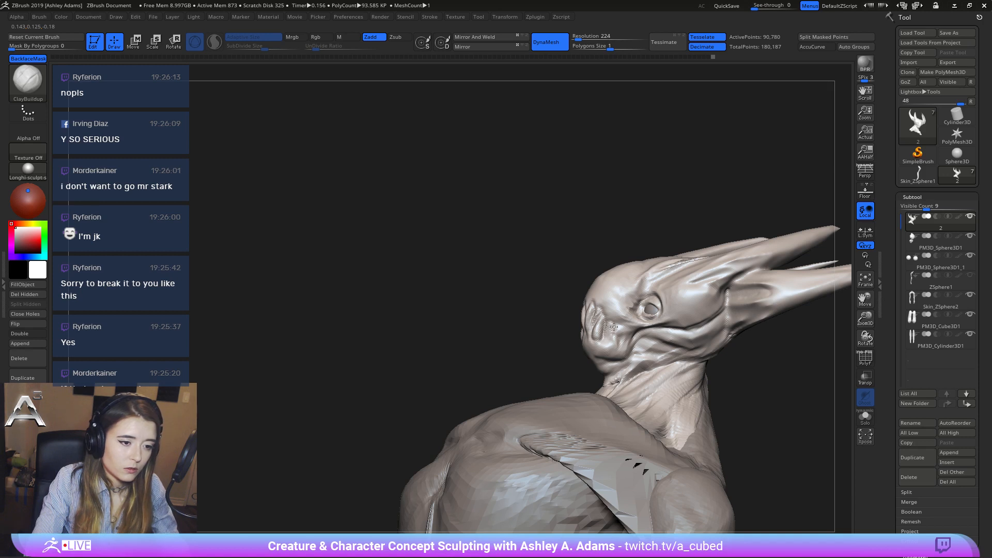
Carve tooth-like shapes along the side of the mouth with the DamStandard brush.
key("b")
key("d")
key("s")
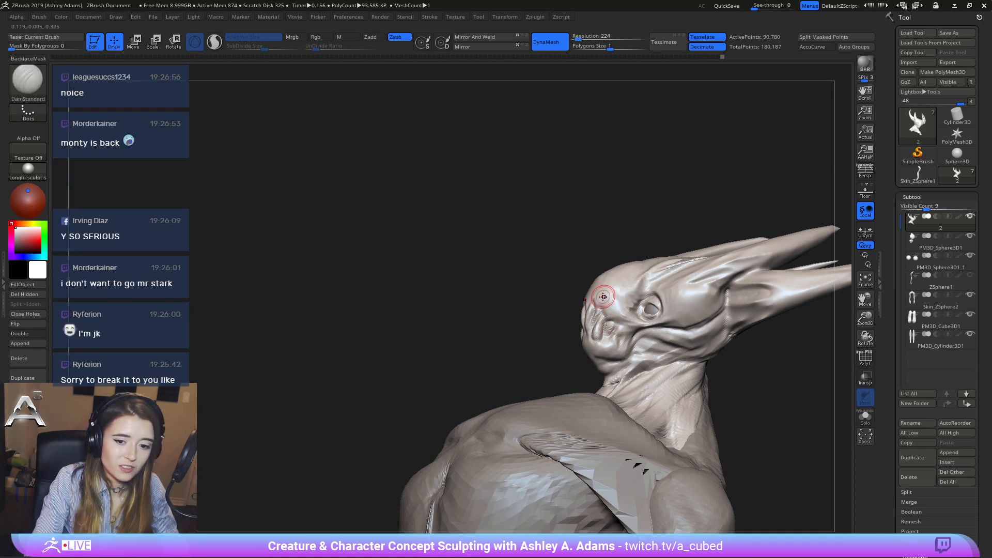
right_click_drag(602, 295, 676, 330)
mouse_move(644, 292)
right_mouse_down()
mouse_move(608, 304)
mouse_move(637, 264)
mouse_move(634, 289)
right_mouse_up()
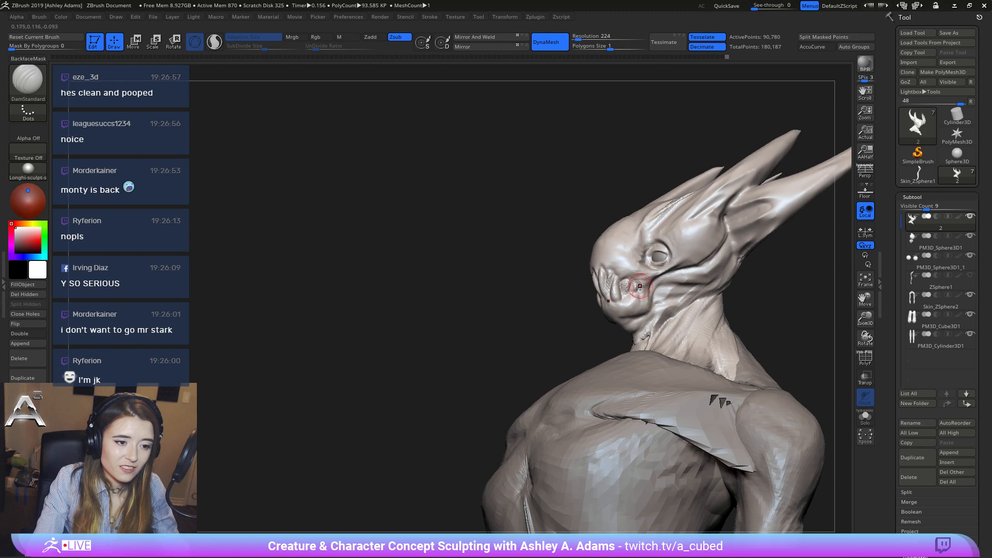
Define the tooth shapes around the front and sides of the mouth with the DamStandard brush.
mouse_move(640, 291)
right_mouse_down()
mouse_move(592, 268)
mouse_move(586, 286)
right_mouse_up()
right_click(587, 280)
left_click_drag(595, 284, 590, 284)
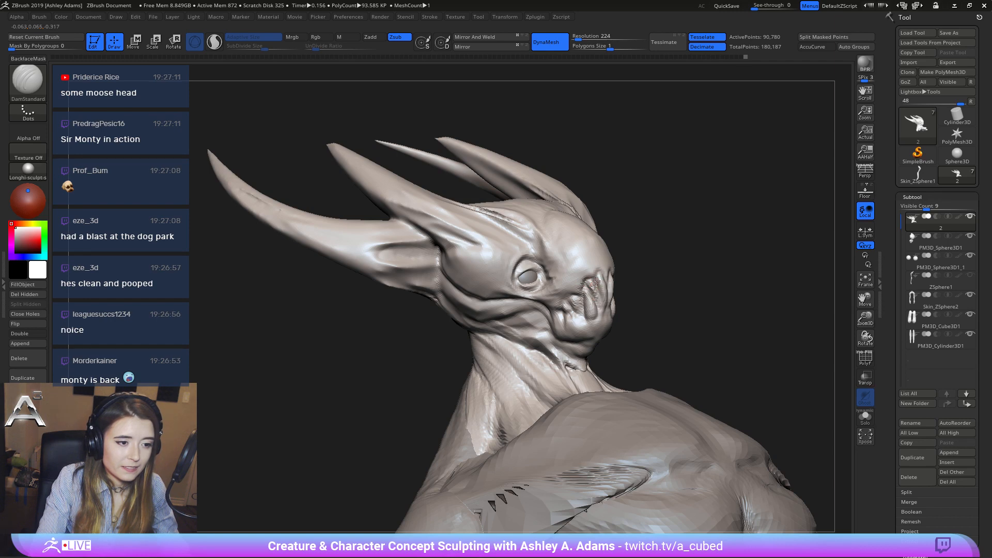
mouse_move(597, 281)
right_mouse_down("ctrl")
mouse_move(589, 204)
mouse_move(561, 232)
mouse_move(590, 258)
mouse_move(600, 300)
mouse_move(590, 280)
right_mouse_up("ctrl")
right_click(592, 265)
left_click_drag(590, 253, 589, 275)
right_click_drag(594, 274, 687, 279)
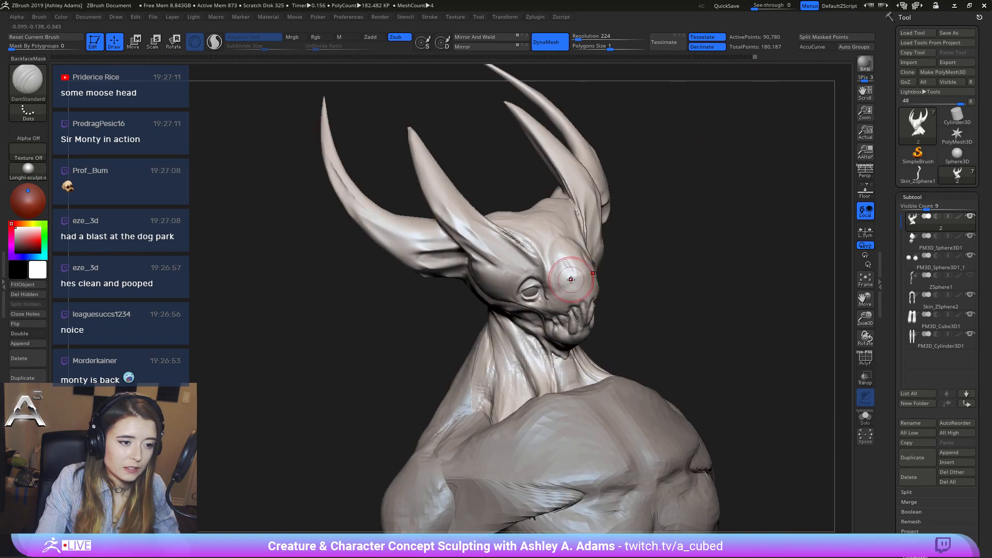
Carve grooves along the bridge of the muzzle with the DamStandard brush and check the whole figure from the front.
right_click_drag(569, 283, 565, 289)
right_click(564, 289)
left_click_drag(568, 292, 555, 293)
left_click_drag(564, 259, 570, 291)
mouse_move(553, 249)
right_mouse_down("ctrl")
mouse_move(563, 181)
mouse_move(636, 304)
mouse_move(620, 279)
right_mouse_up("ctrl")
right_click(569, 307)
left_click_drag(584, 249, 610, 249)
right_click_drag(610, 249, 610, 124)
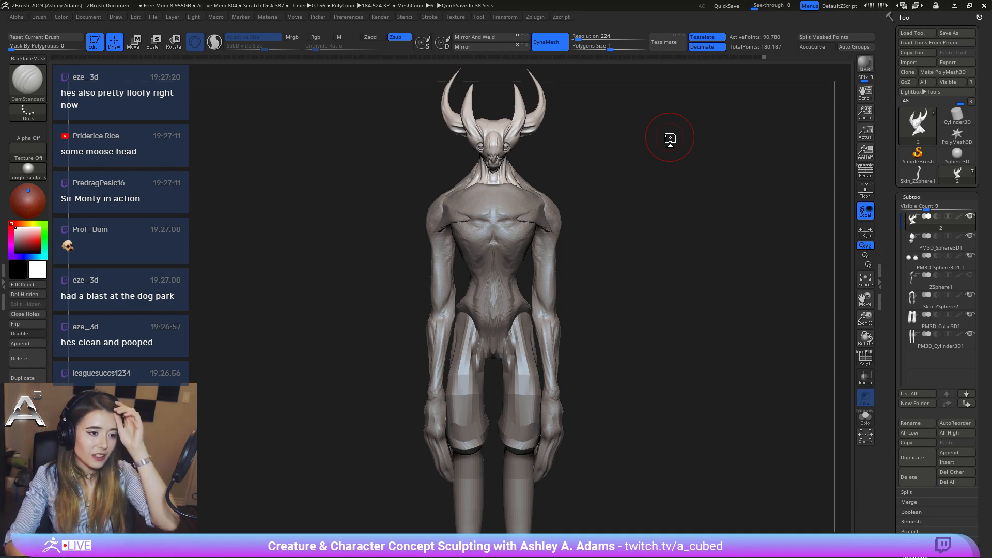
Adjust the head's silhouette around the horns with the SnakeHook brush.
mouse_move(666, 138)
left_mouse_down()
mouse_move(584, 166)
mouse_move(567, 209)
mouse_move(620, 244)
mouse_move(571, 248)
mouse_move(586, 222)
mouse_move(573, 196)
left_mouse_up()
key("b")
key("s")
key("h")
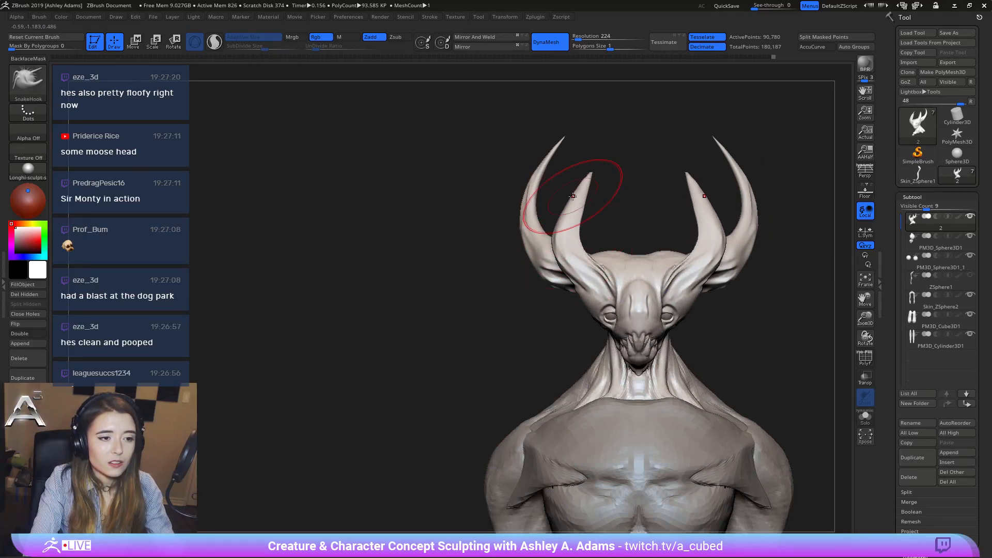
mouse_move(782, 265)
right_mouse_down("ctrl")
mouse_move(677, 244)
mouse_move(623, 337)
right_mouse_up("ctrl")
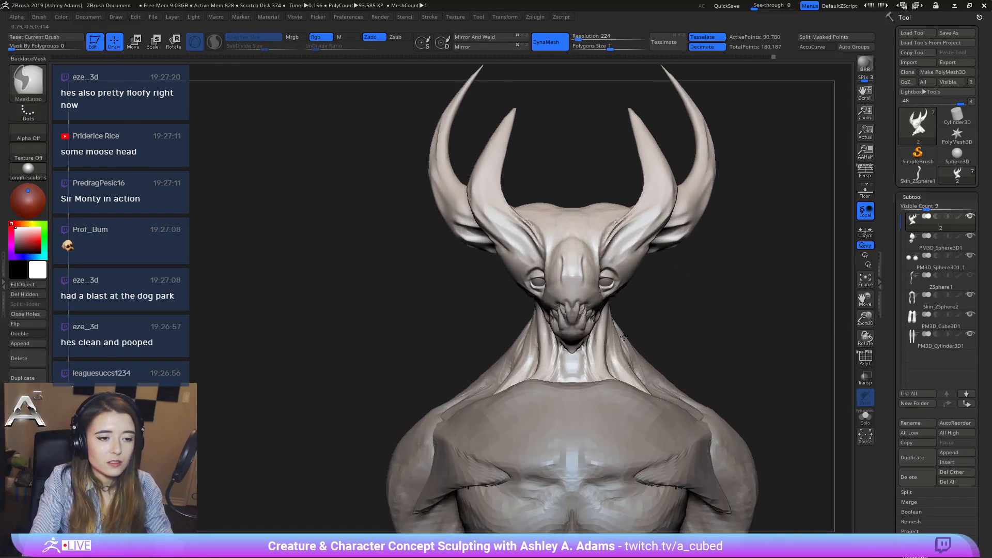
Carve creases along the brow from above the eyes to the inner horn bases with the DamStandard brush.
key("b")
key("d")
key("s")
left_click_drag(557, 161, 496, 163)
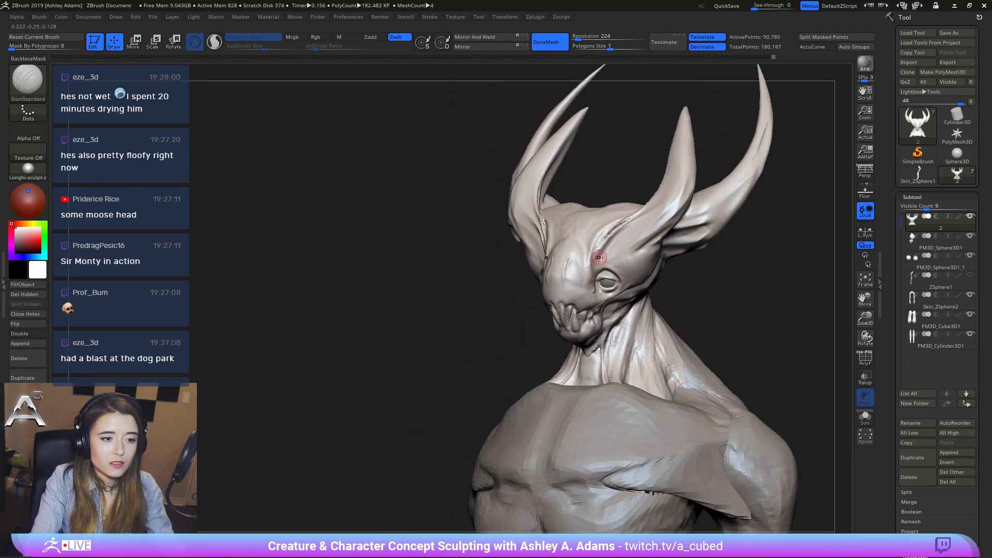
left_click_drag(599, 257, 606, 252)
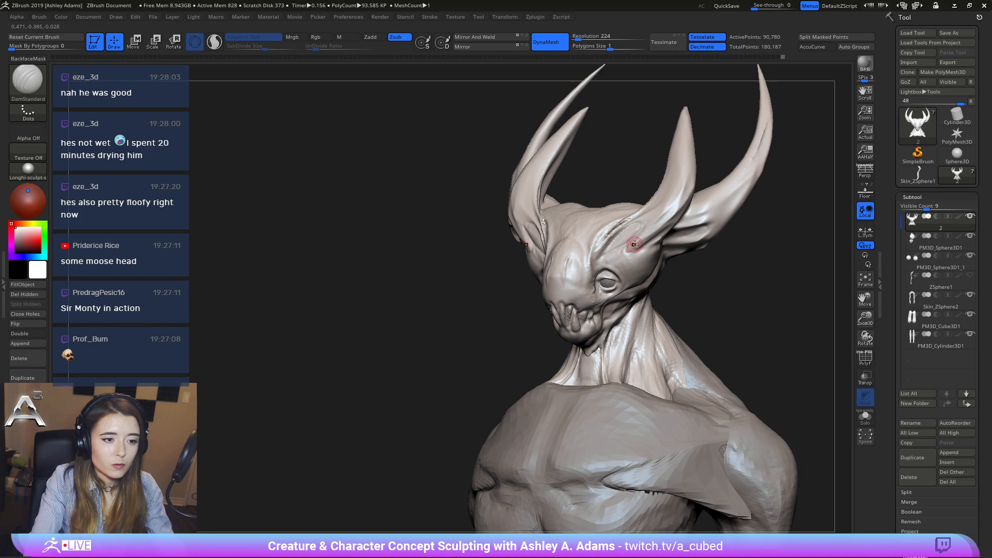
mouse_move(643, 247)
right_mouse_down()
mouse_move(632, 253)
mouse_move(670, 231)
right_mouse_up()
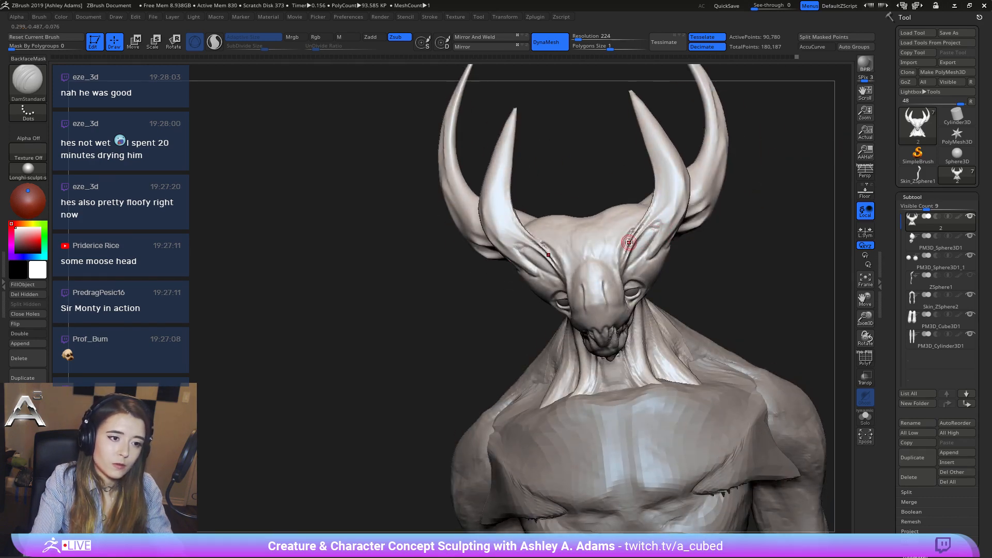
right_click_drag(635, 254, 632, 229)
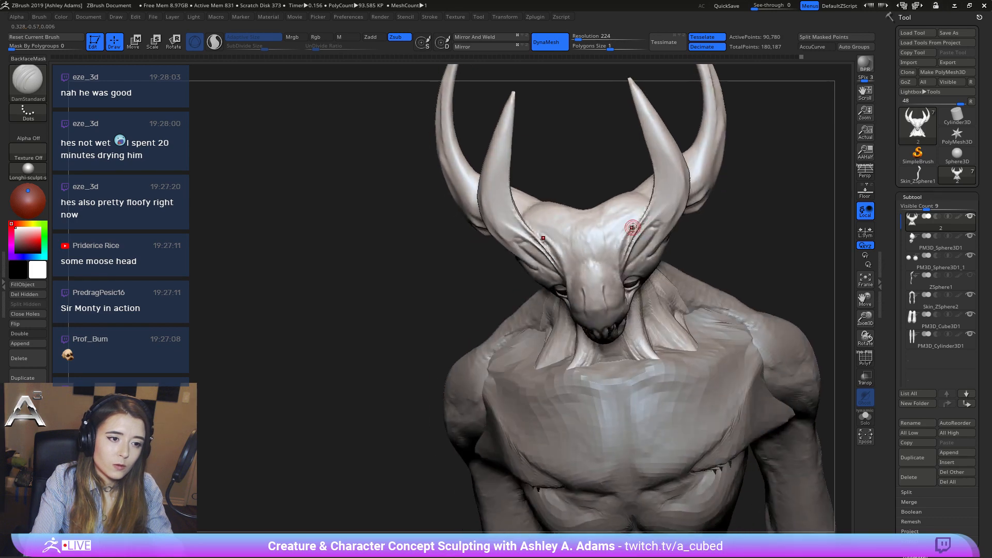
right_click_drag(631, 264, 558, 208)
Carve grooves into the side of the outer horn bases with the DamStandard brush.
mouse_move(514, 235)
right_mouse_down()
mouse_move(574, 269)
mouse_move(508, 261)
mouse_move(552, 276)
right_mouse_up()
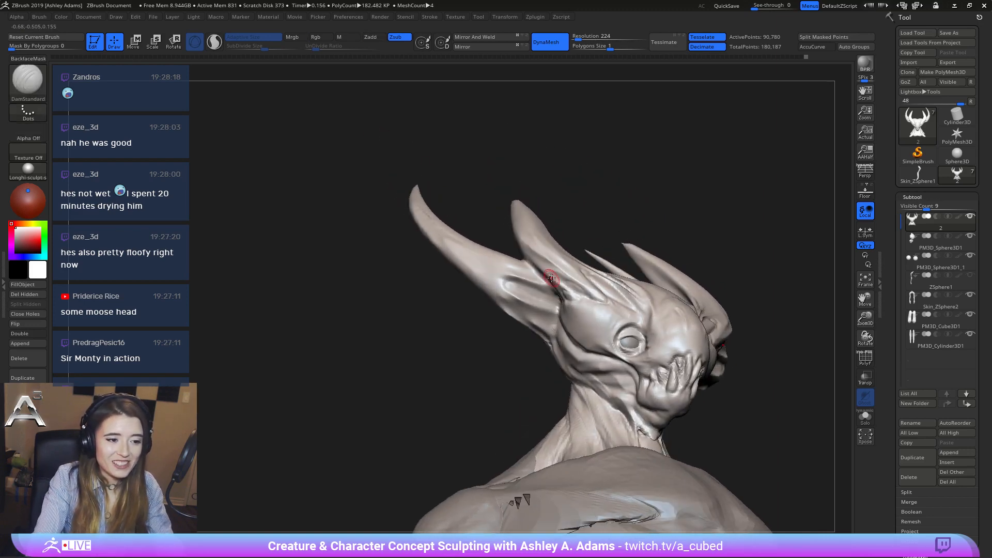
left_click_drag(529, 295, 509, 283)
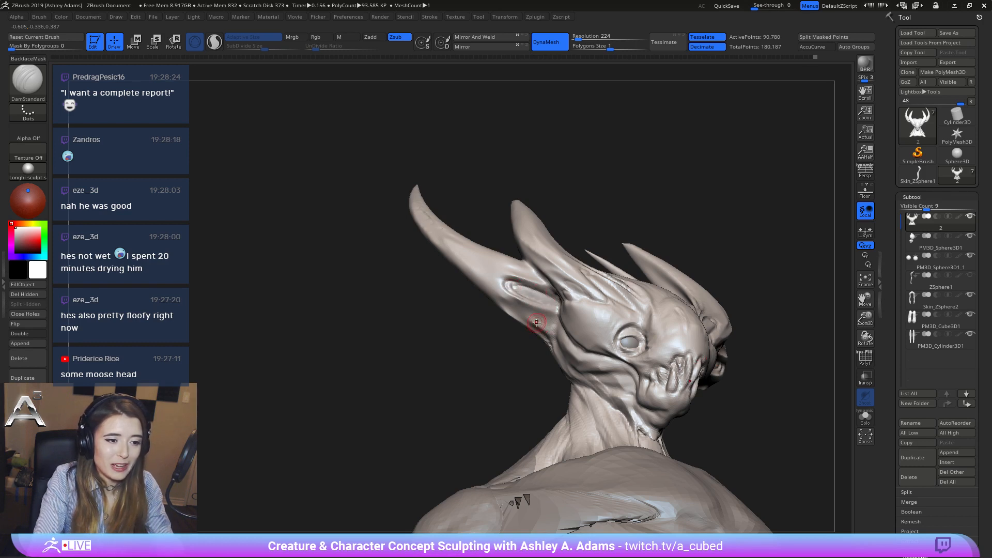
left_click_drag(536, 322, 553, 313)
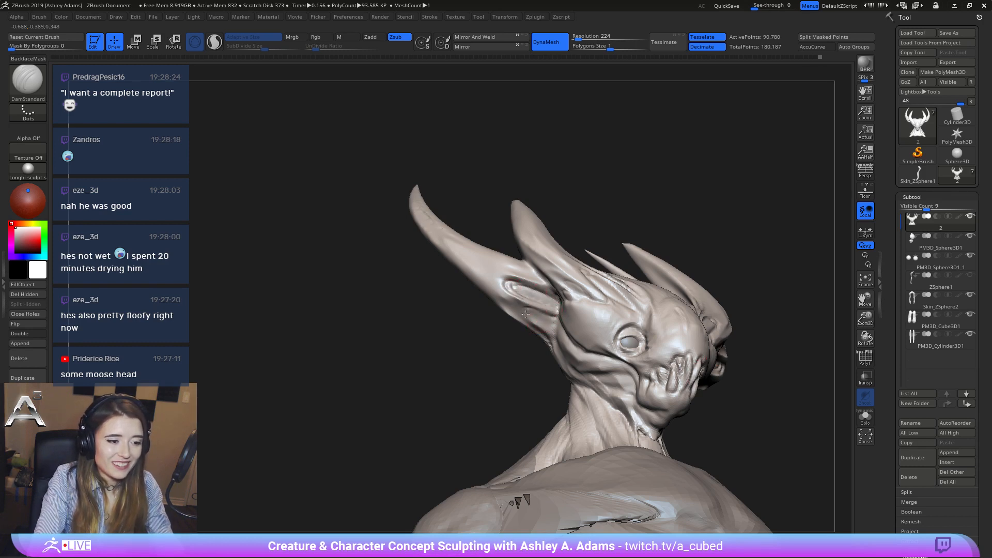
right_click_drag(551, 316, 482, 268)
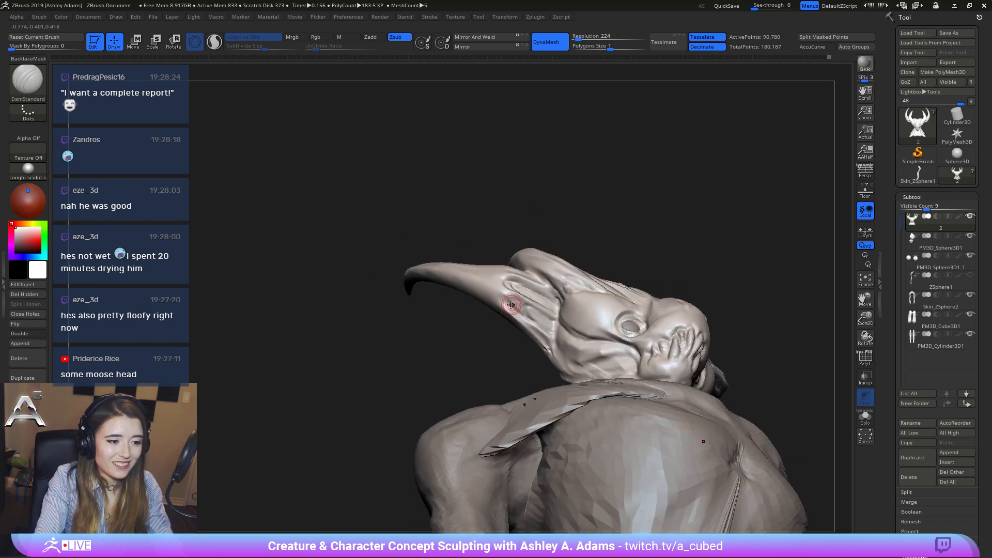
left_click_drag(511, 305, 518, 300)
Make the head the active subtool again and set the masking brush to MaskPen.
mouse_move(527, 290)
right_mouse_down()
mouse_move(558, 292)
mouse_move(540, 282)
mouse_move(552, 276)
mouse_move(527, 273)
mouse_move(512, 302)
right_mouse_up()
left_click(528, 274, "alt")
left_click(511, 303, "alt")
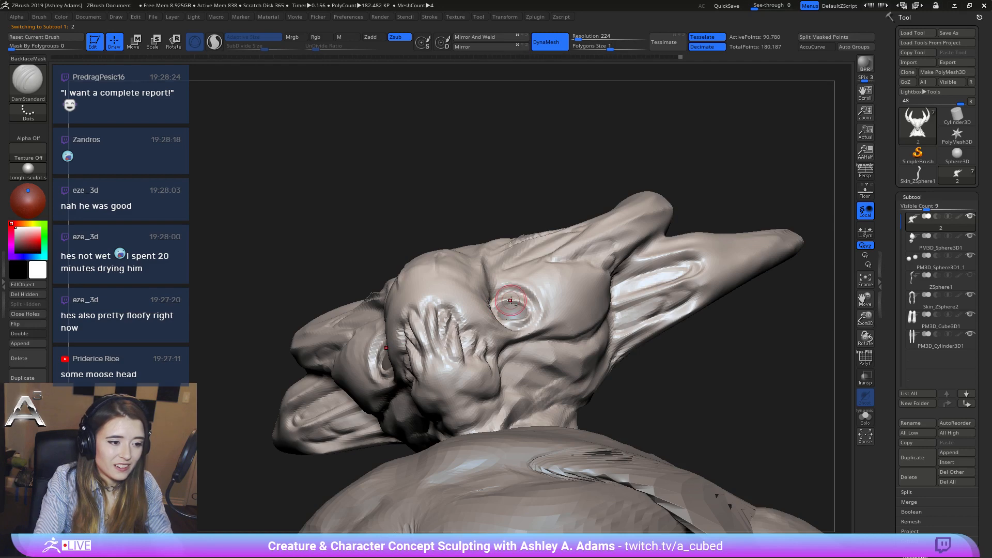
mouse_move(531, 308)
right_mouse_down()
mouse_move(521, 243)
mouse_move(516, 258)
right_mouse_up()
key("space")
key("ctrl")
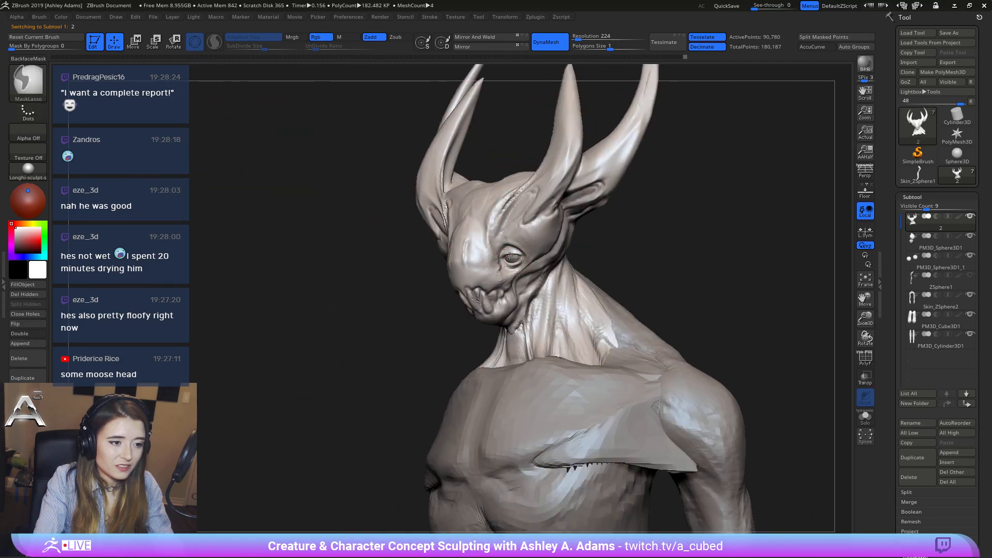
key("b")
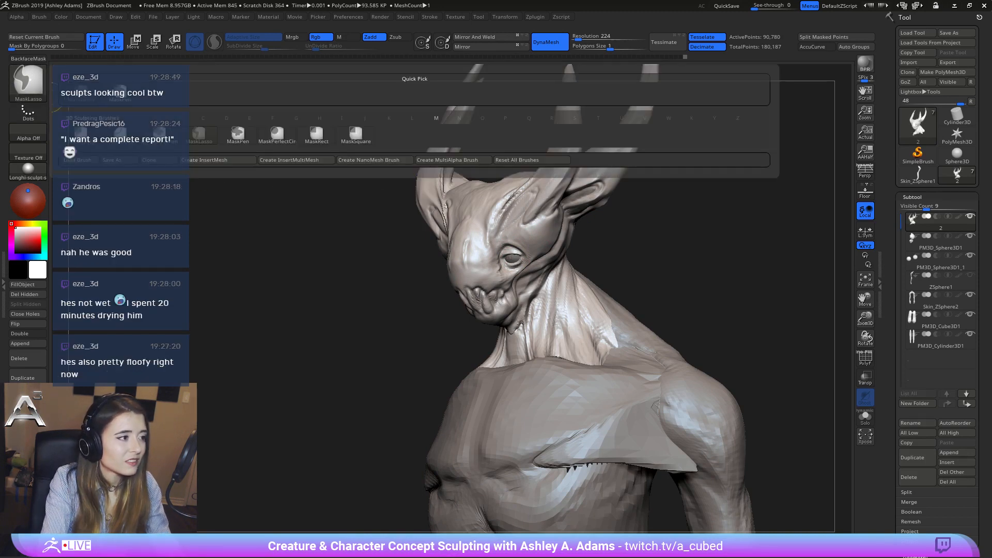
key("d")
key("s")
key("space")
key("ctrl")
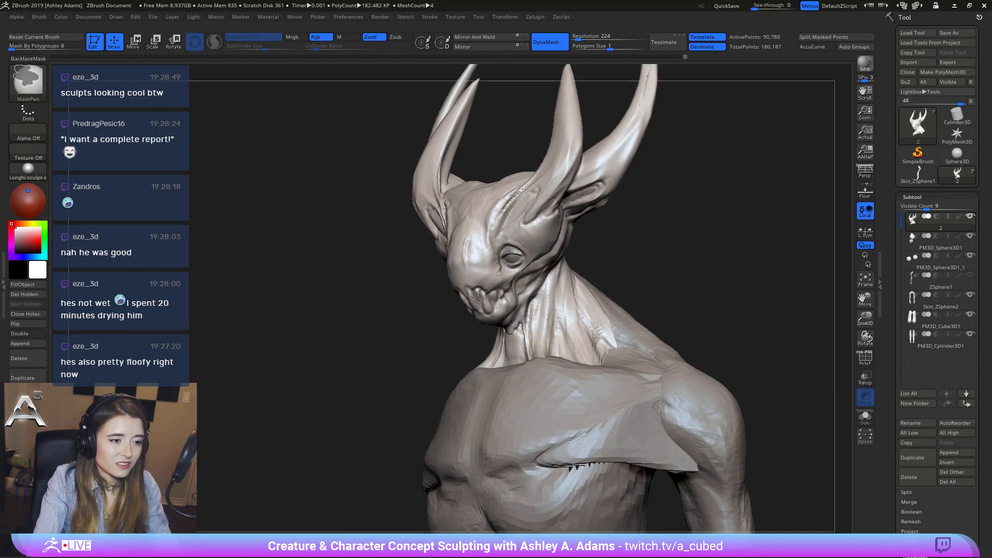
Reshape the brow and skin around the eyes with the SnakeHook brush, checking the face from several angles.
right_click_drag(508, 254, 503, 244)
key("b")
key("s")
key("h")
key("space")
left_click(504, 242, "ctrl+shift")
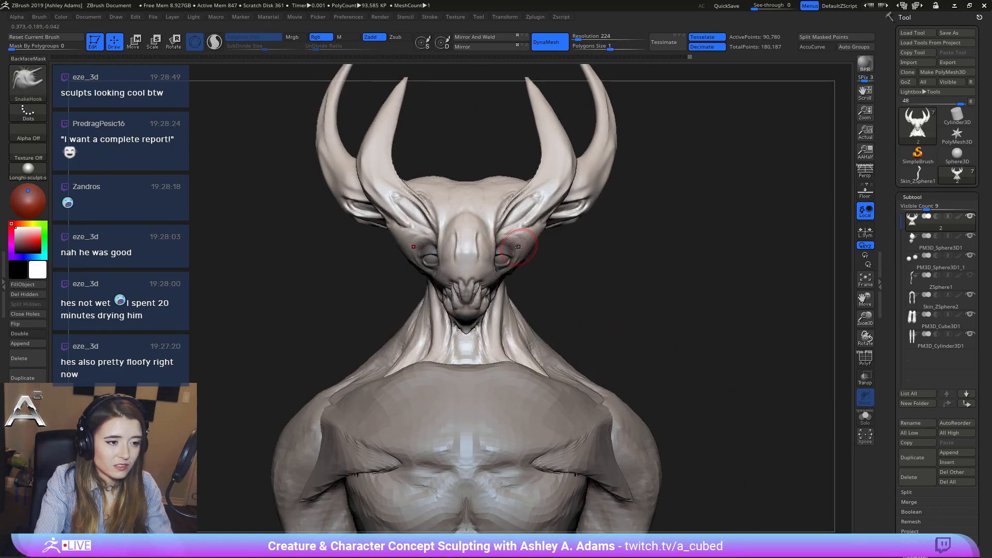
mouse_move(523, 252)
right_mouse_down()
mouse_move(418, 253)
mouse_move(522, 265)
mouse_move(543, 257)
mouse_move(534, 253)
right_mouse_up()
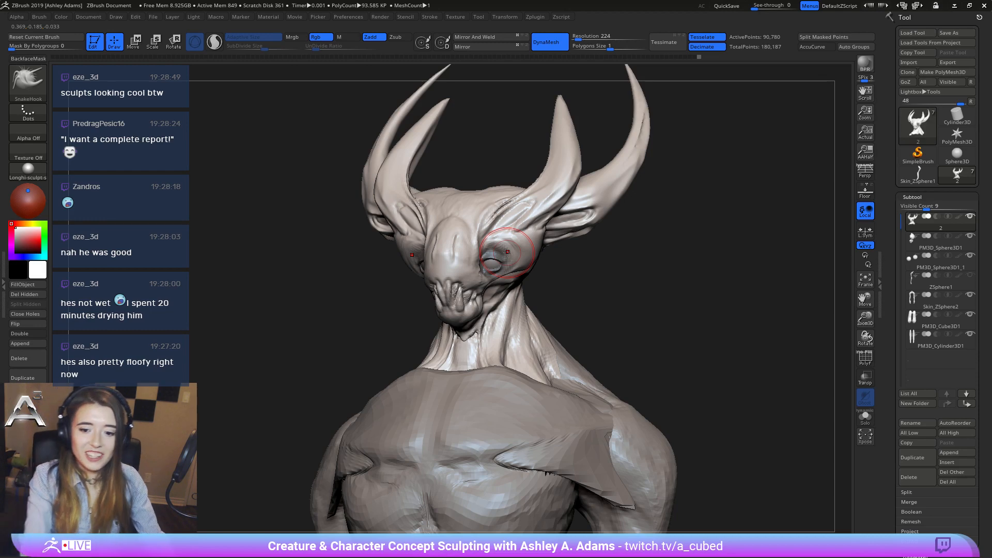
mouse_move(508, 252)
right_mouse_down()
mouse_move(541, 243)
mouse_move(421, 211)
mouse_move(413, 271)
right_mouse_up()
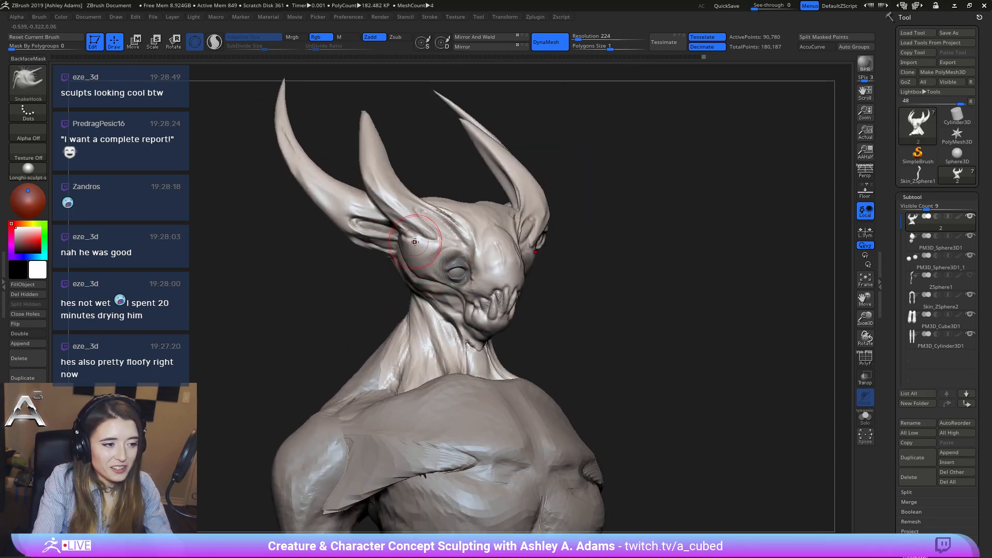
right_click_drag(418, 232, 418, 248, "shift")
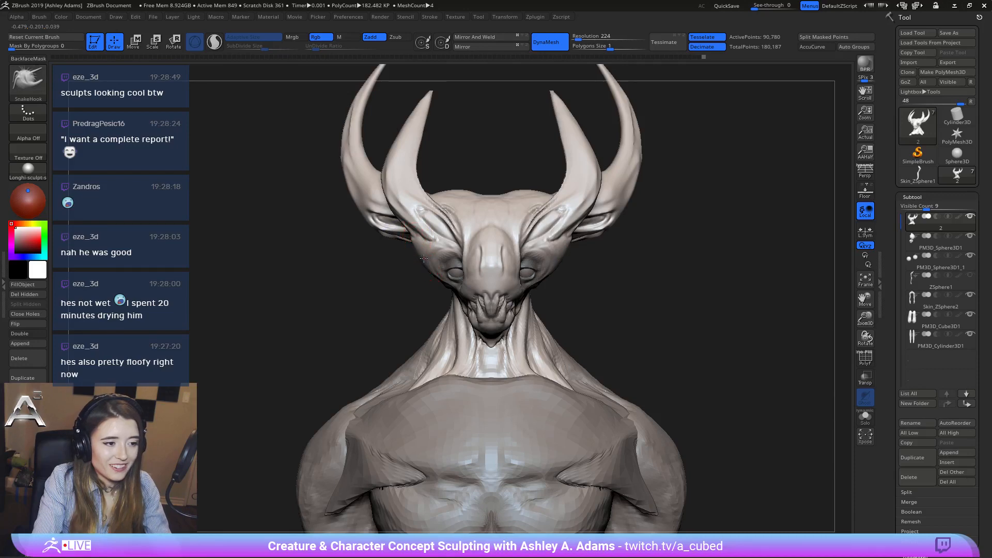
right_click_drag(424, 259, 453, 259)
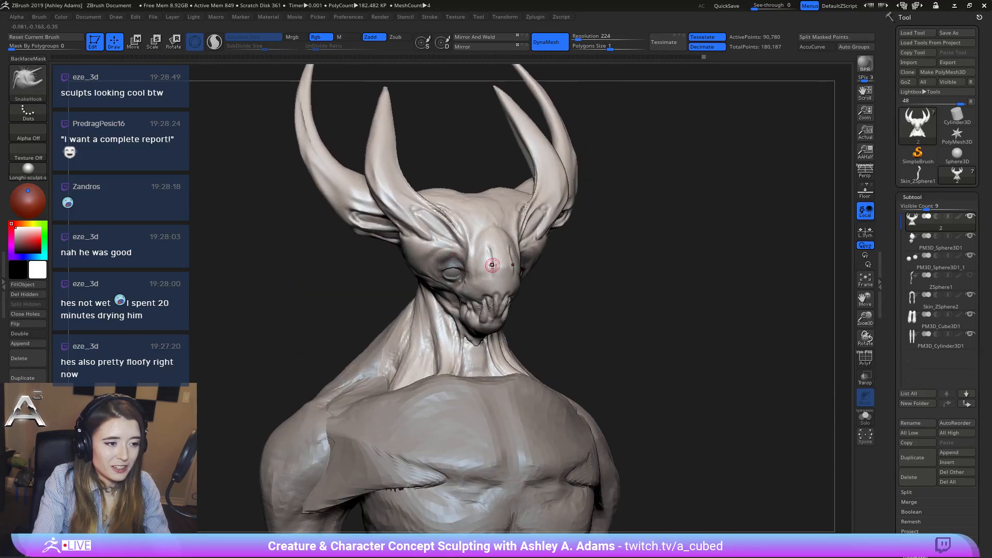
Mask the head except around the eyes, pull the upper eyelids into shape with the SnakeHook brush, and clear the mask.
left_click(605, 299, "ctrl")
key("space")
left_click_drag(455, 263, 468, 262)
right_click_drag(468, 263, 453, 265, "ctrl")
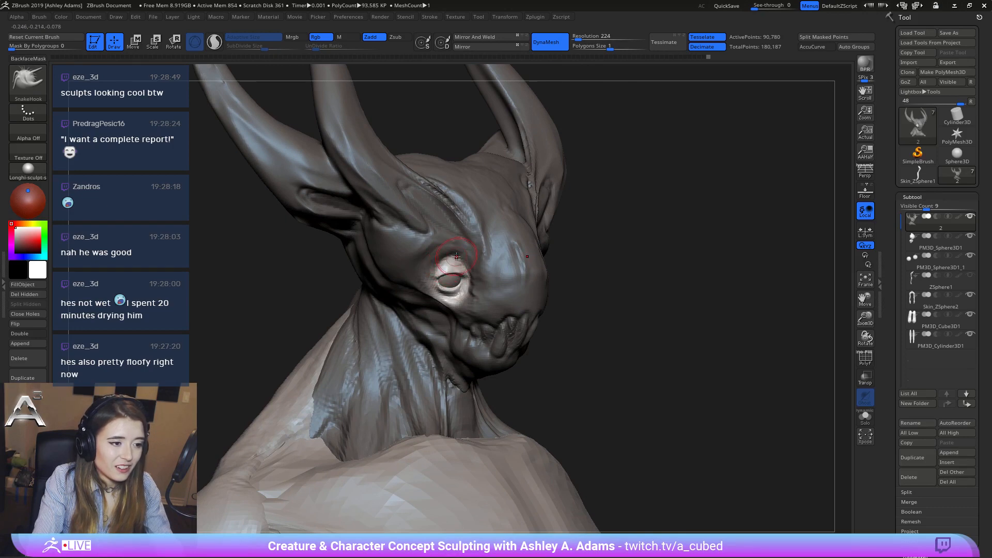
mouse_move(459, 256)
right_mouse_down("shift")
mouse_move(562, 266)
mouse_move(512, 142)
right_mouse_up("shift")
left_click_drag(623, 217, 645, 242, "ctrl")
mouse_move(645, 241)
right_mouse_down()
mouse_move(584, 261)
mouse_move(514, 159)
mouse_move(543, 162)
mouse_move(503, 213)
right_mouse_up()
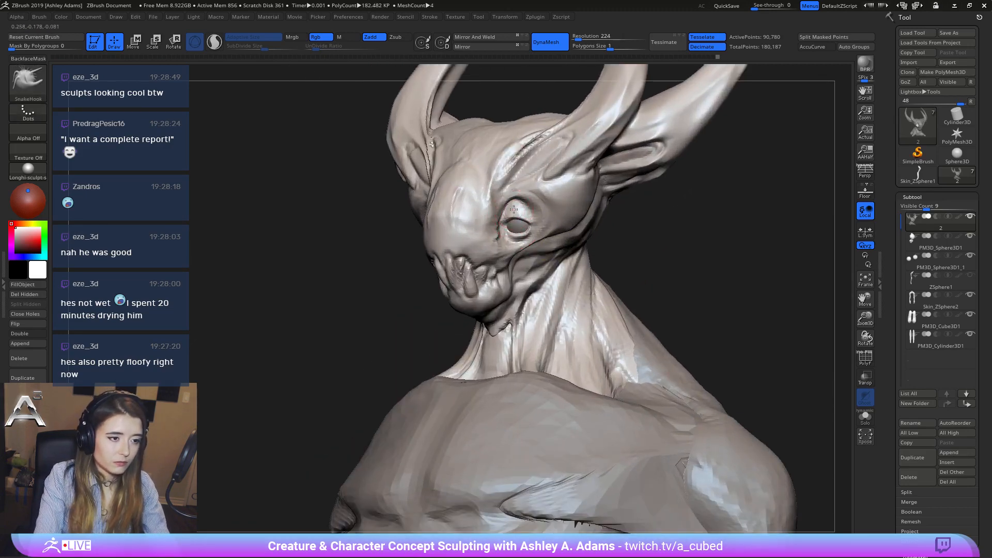
Build up forms around the eye, cheek and mouth corner with the ClayBuildup brush.
mouse_move(520, 218)
right_mouse_down()
mouse_move(537, 216)
mouse_move(538, 168)
mouse_move(516, 222)
mouse_move(491, 226)
mouse_move(491, 258)
mouse_move(443, 247)
mouse_move(528, 240)
mouse_move(465, 244)
mouse_move(495, 231)
mouse_move(490, 275)
right_mouse_up()
right_click(485, 248)
key("b")
key("c")
key("b")
right_click(493, 264)
right_click(484, 264)
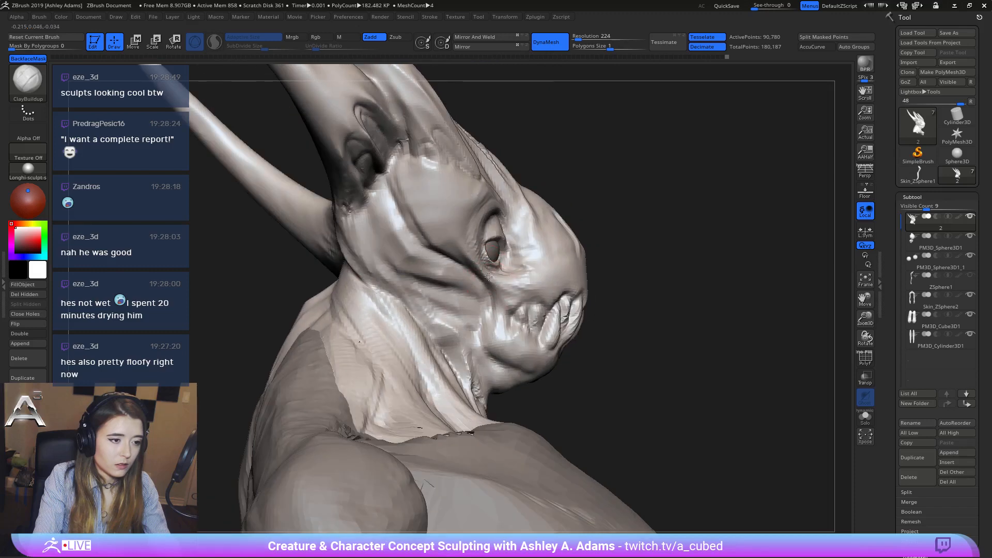
right_click(479, 265)
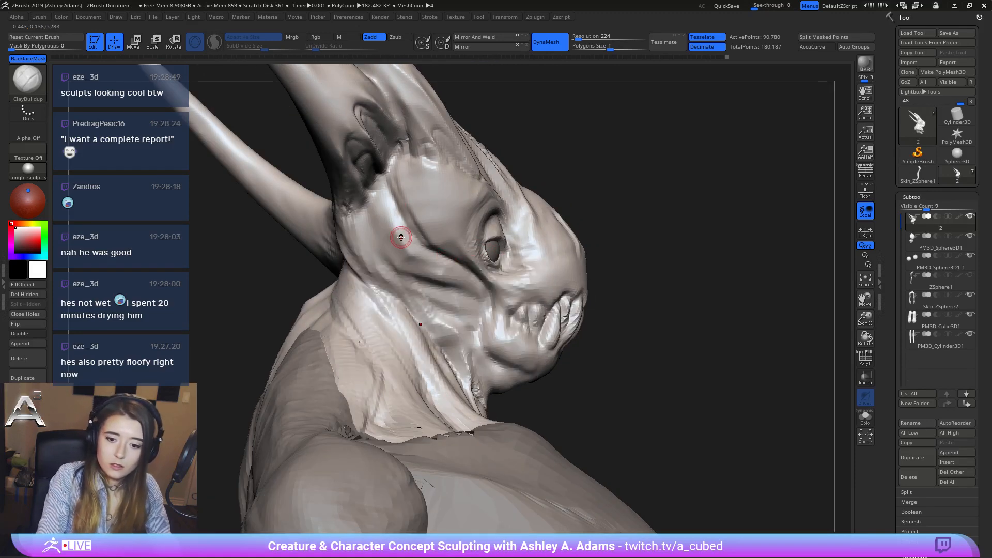
right_click_drag(468, 256, 478, 247)
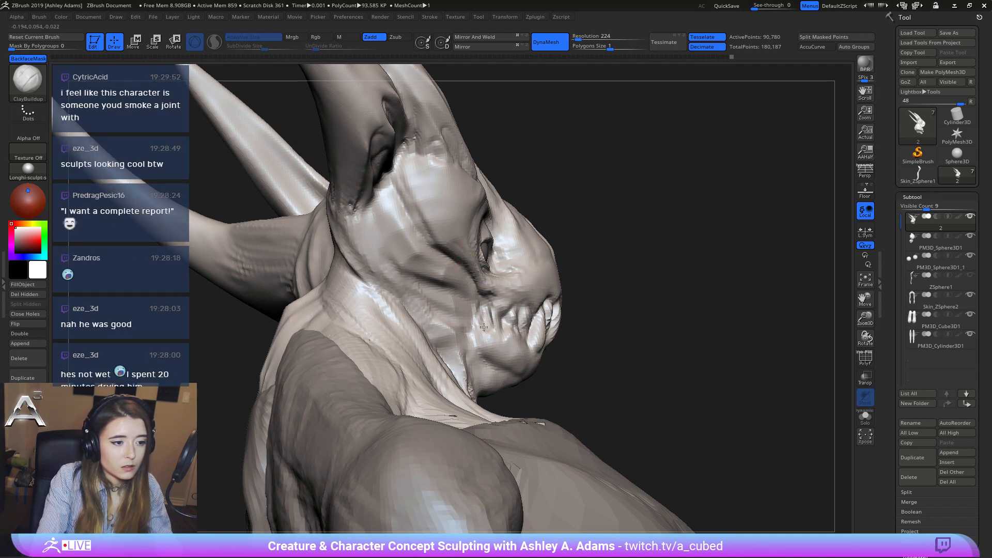
right_click_drag(484, 327, 479, 325)
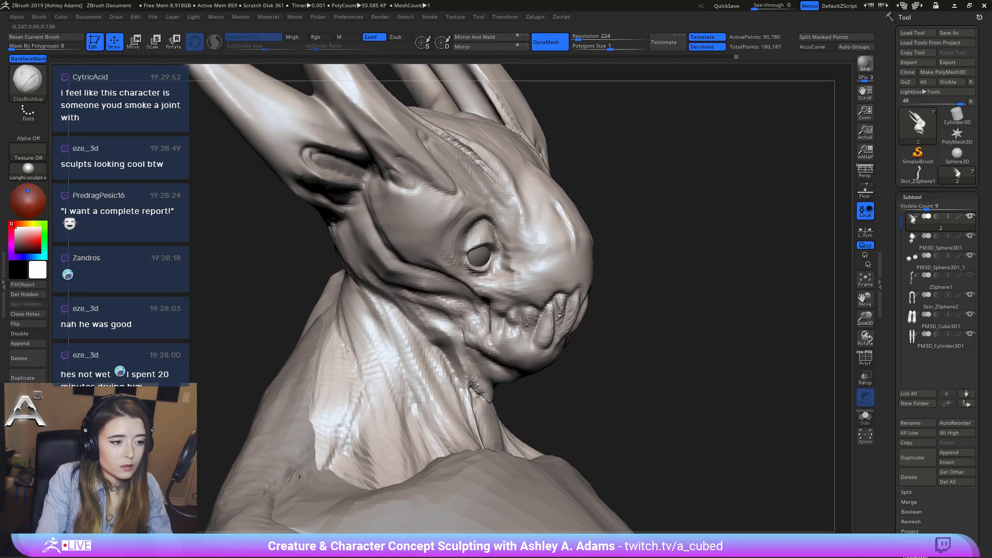
Carve muscle creases into the cheek behind the mouth with the DamStandard brush.
right_click_drag(460, 307, 439, 315)
key("b")
key("d")
key("s")
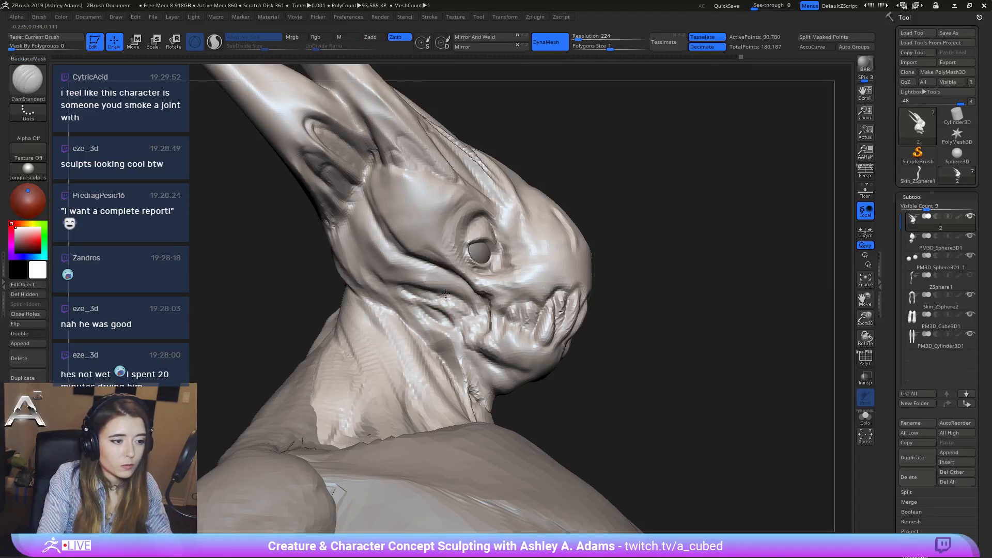
right_click_drag(460, 315, 443, 291, "ctrl")
right_click_drag(443, 291, 388, 279)
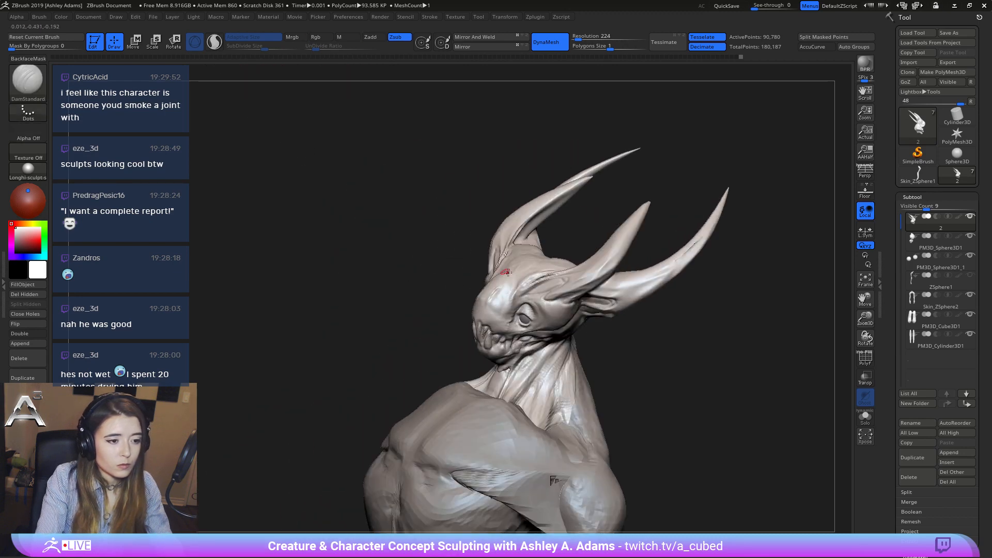
Carve grooves running up the muzzle from the teeth with the DamStandard brush and smooth them.
mouse_move(507, 273)
right_mouse_down()
mouse_move(520, 302)
mouse_move(478, 299)
right_mouse_up()
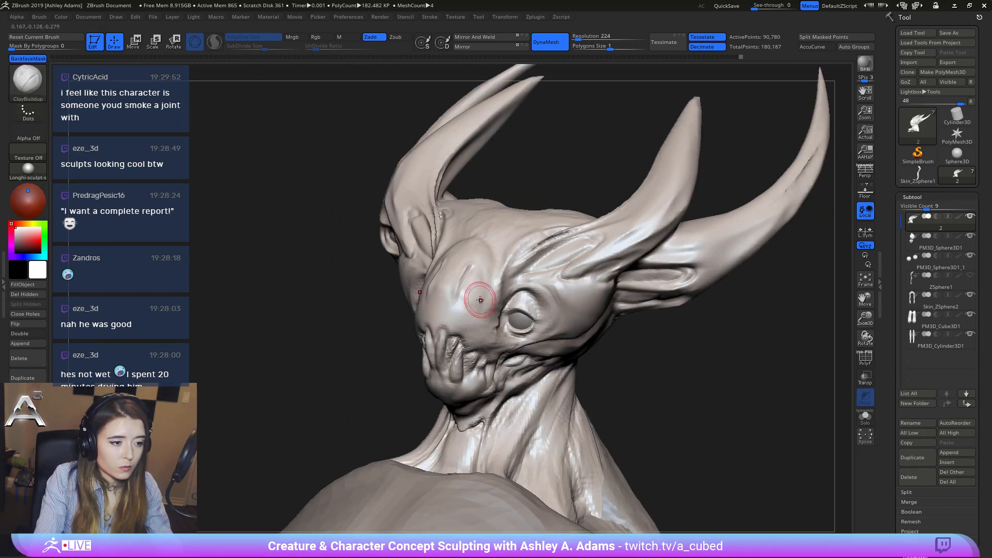
key("b")
key("d")
key("s")
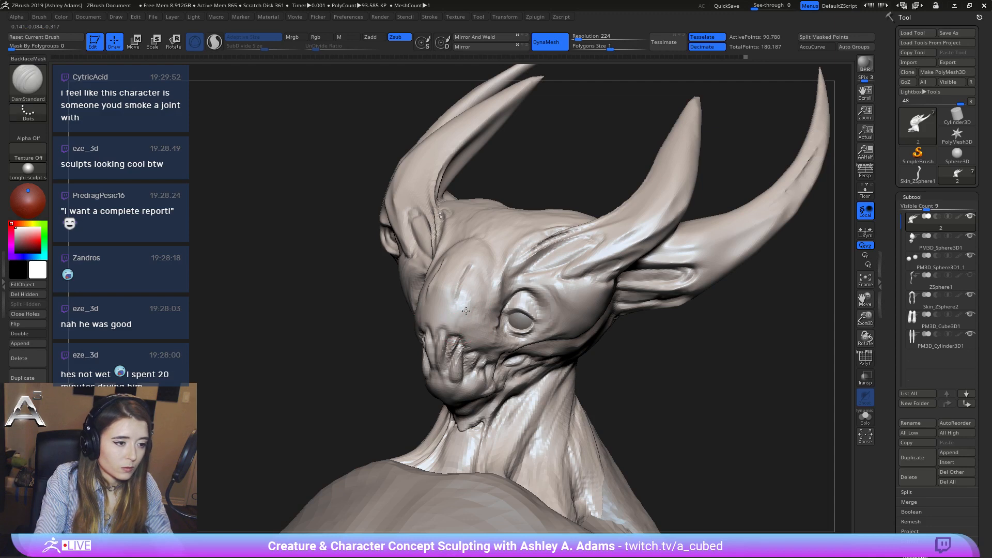
key("shift")
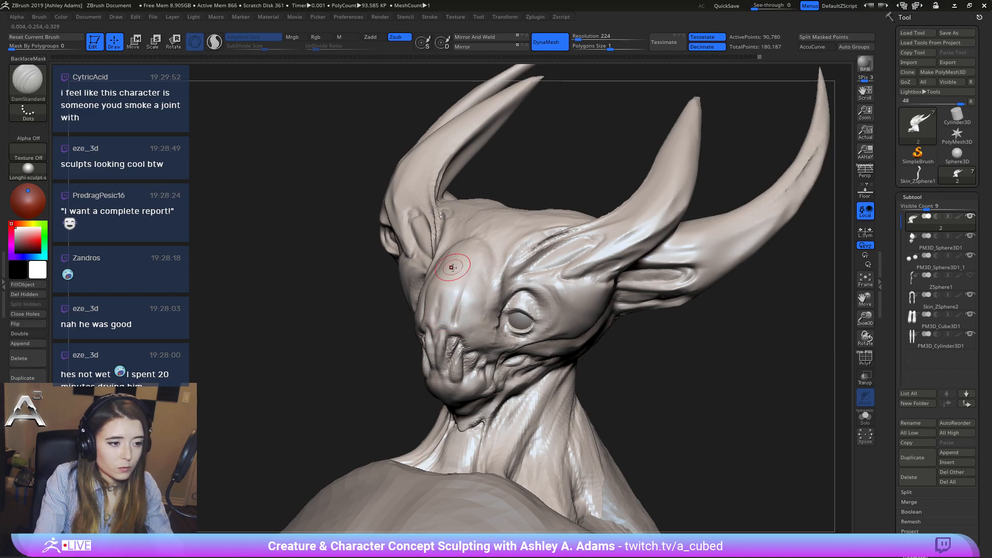
Carve a crease at the outer corner of the eye with the DamStandard brush.
left_click_drag(351, 274, 499, 286)
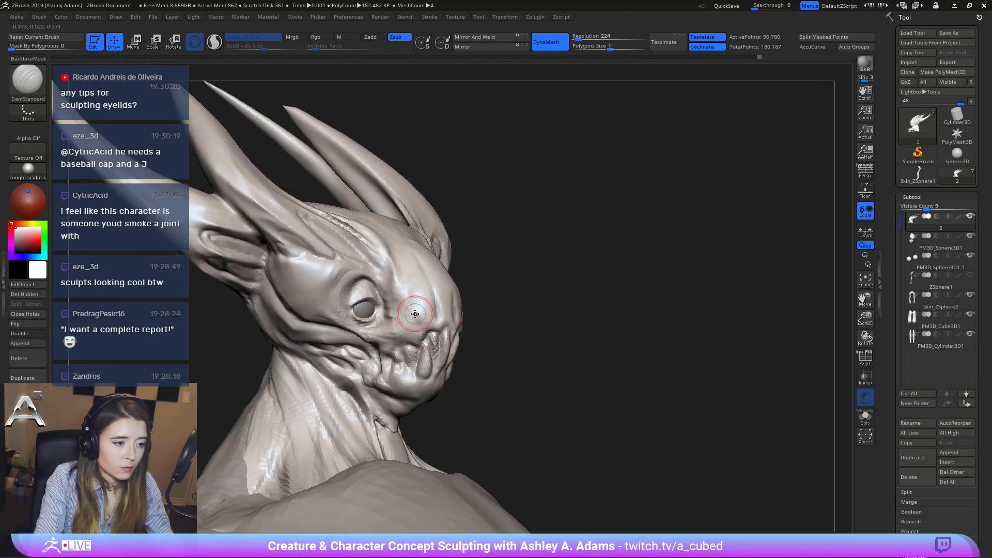
key("b")
key("c")
key("b")
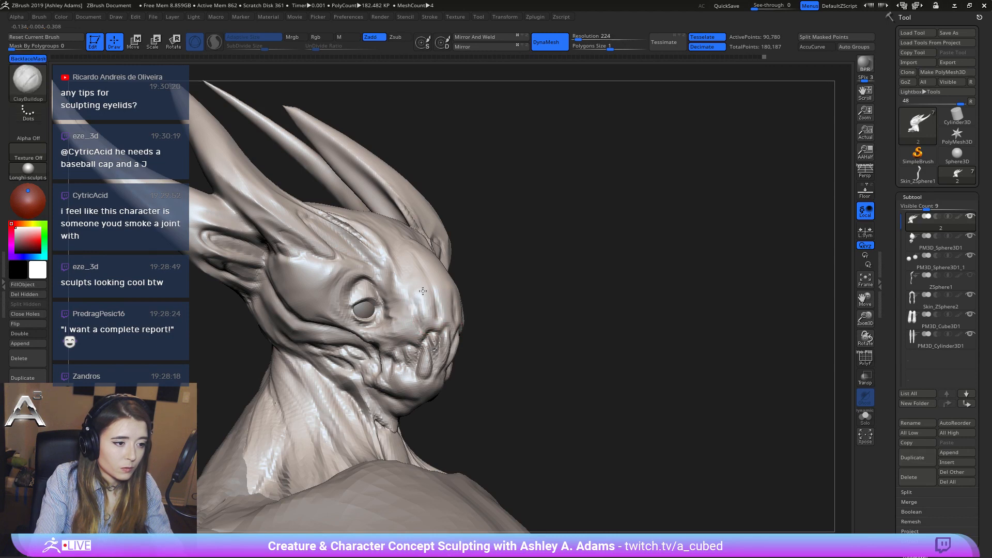
key("b")
key("d")
key("s")
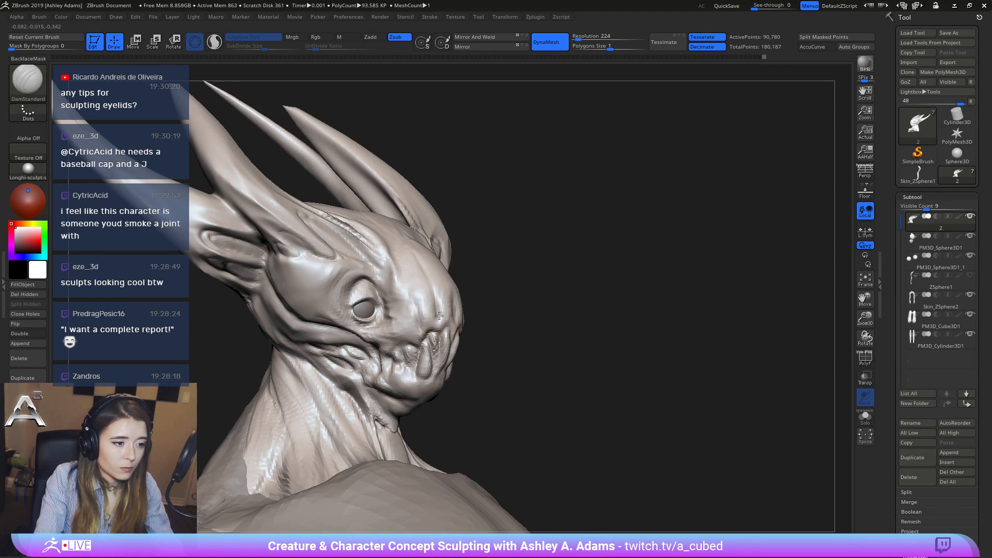
mouse_move(402, 308)
right_mouse_down("ctrl")
mouse_move(393, 248)
mouse_move(509, 232)
mouse_move(513, 195)
right_mouse_up("ctrl")
right_click(519, 257)
mouse_move(519, 257)
right_mouse_down()
mouse_move(532, 250)
mouse_move(532, 289)
right_mouse_up()
mouse_move(439, 179)
right_mouse_down("ctrl")
mouse_move(424, 303)
mouse_move(423, 282)
right_mouse_up("ctrl")
right_click(422, 282)
mouse_move(485, 212)
right_mouse_down()
mouse_move(464, 207)
mouse_move(504, 211)
mouse_move(452, 199)
mouse_move(491, 224)
mouse_move(388, 229)
right_mouse_up()
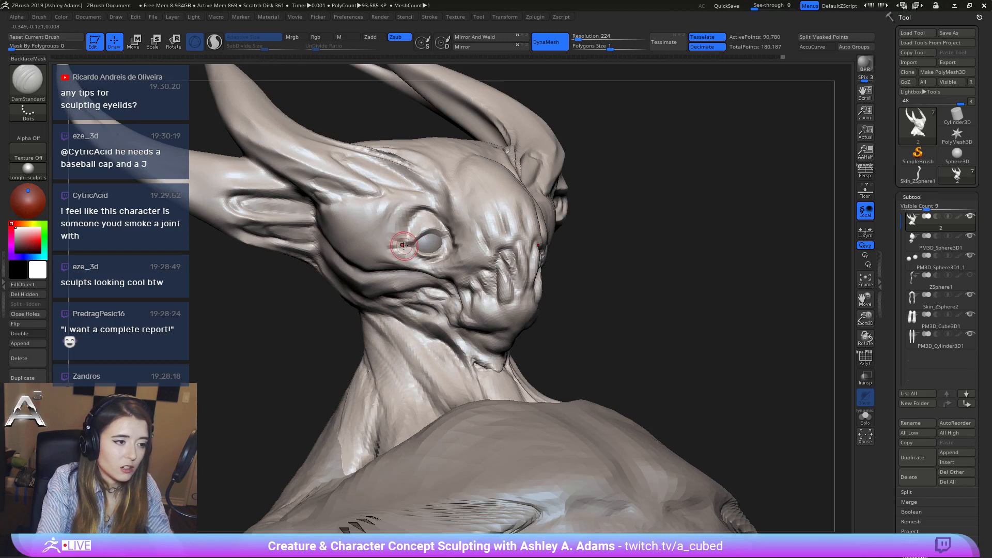
right_click(404, 246)
left_click_drag(393, 245, 411, 246)
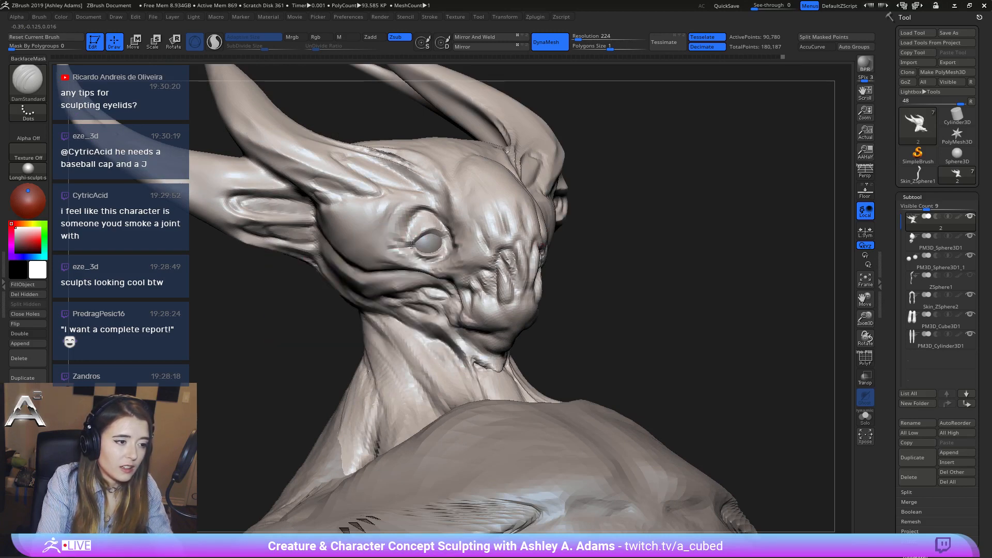
Deepen the crease beneath the lower eyelid with a resized DamStandard brush.
right_click_drag(411, 245, 394, 241)
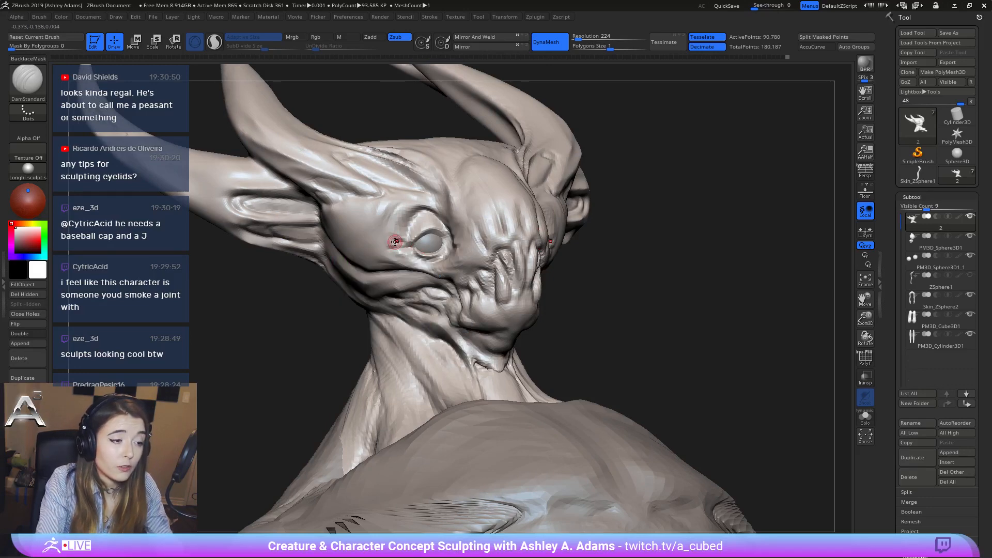
right_click_drag(458, 238, 401, 252)
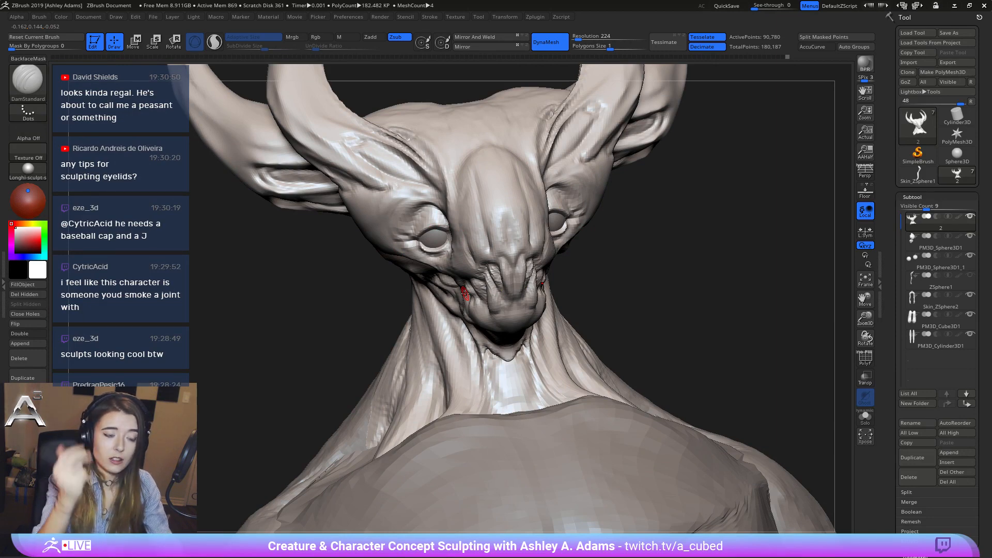
right_click_drag(570, 221, 515, 222)
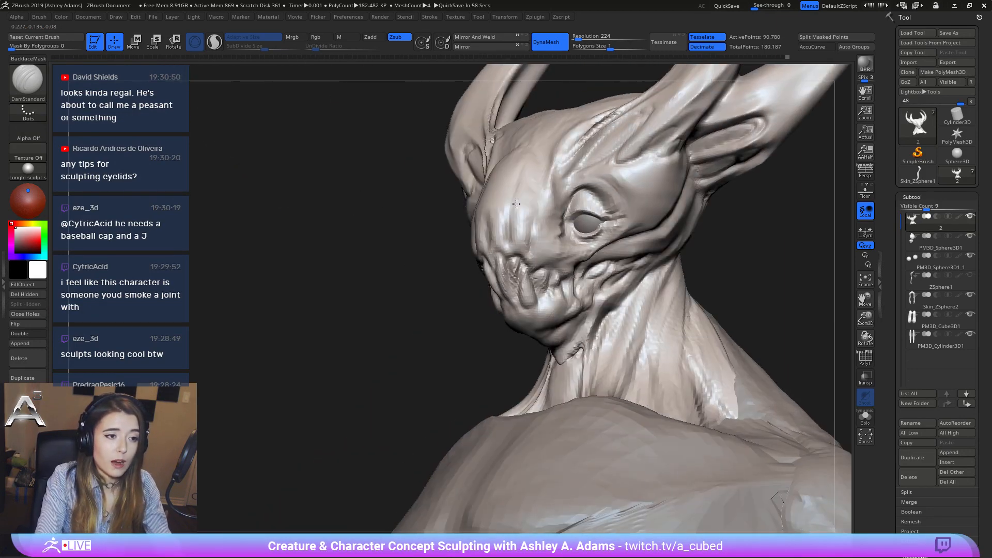
key("space")
mouse_move(587, 199)
right_mouse_down()
mouse_move(590, 214)
mouse_move(567, 250)
right_mouse_up()
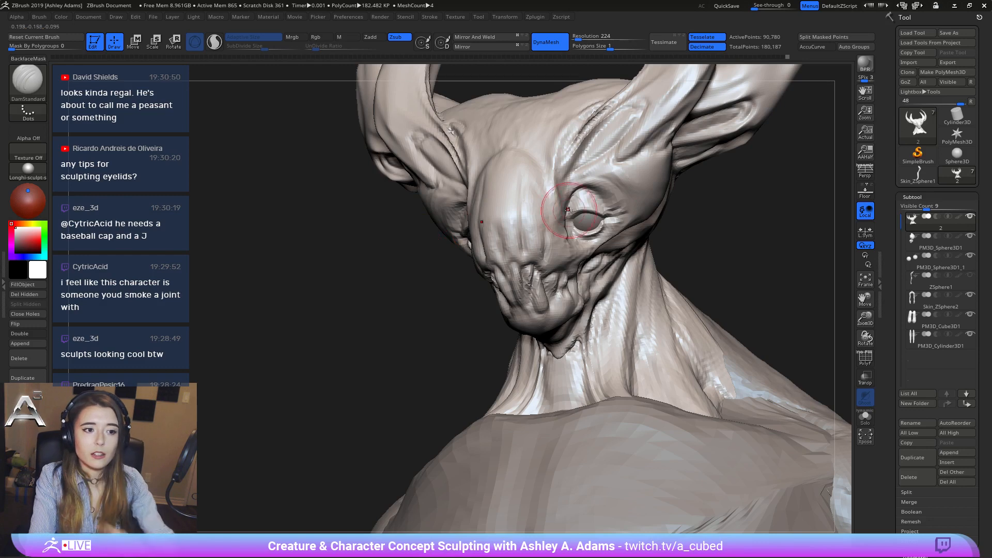
right_click_drag(568, 242, 682, 243)
right_click_drag(474, 233, 516, 268)
right_click(456, 228)
mouse_move(516, 268)
right_mouse_down("ctrl")
mouse_move(551, 222)
mouse_move(579, 323)
right_mouse_up("ctrl")
right_click(571, 242)
key("space")
left_click_drag(594, 324, 581, 323)
right_click_drag(581, 323, 579, 316)
Pull the lower eyelid into shape around the eyeball with the SnakeHook brush.
key("b")
key("s")
key("h")
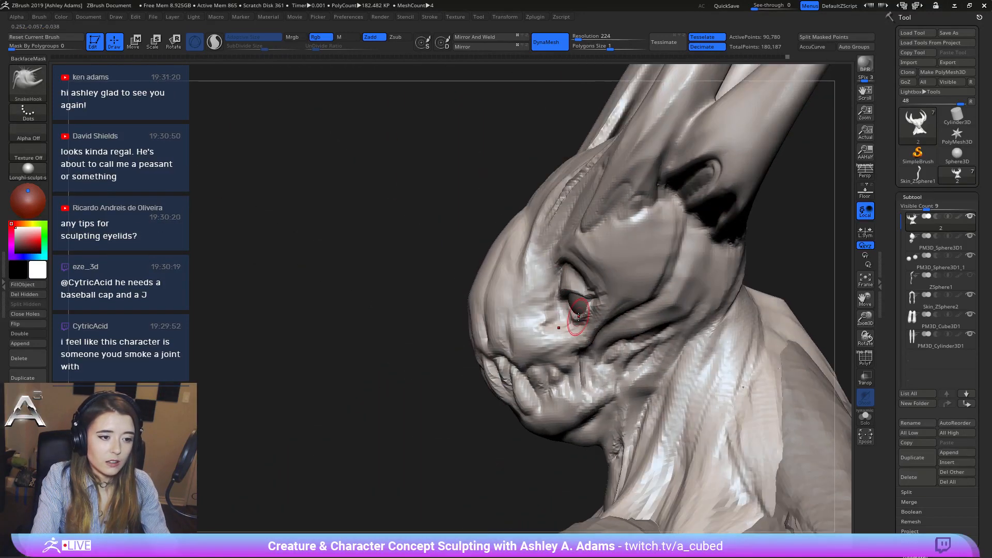
key("space")
left_click_drag(572, 314, 569, 309)
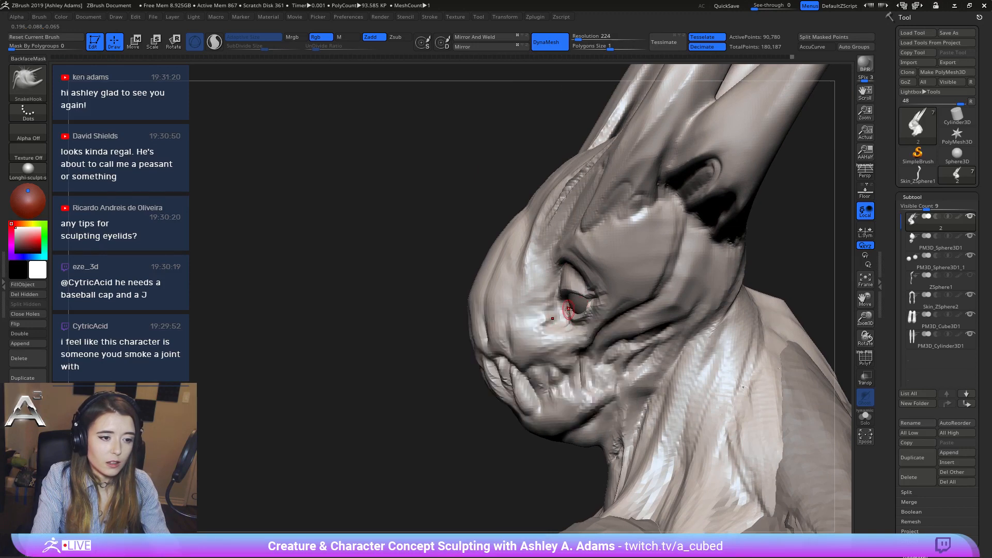
mouse_move(561, 305)
right_mouse_down()
mouse_move(589, 310)
mouse_move(554, 296)
mouse_move(563, 304)
mouse_move(566, 291)
mouse_move(561, 314)
mouse_move(538, 326)
right_mouse_up()
Carve fine wrinkles below the eye and along the gum line above the teeth with the DamStandard brush.
key("b")
key("d")
key("s")
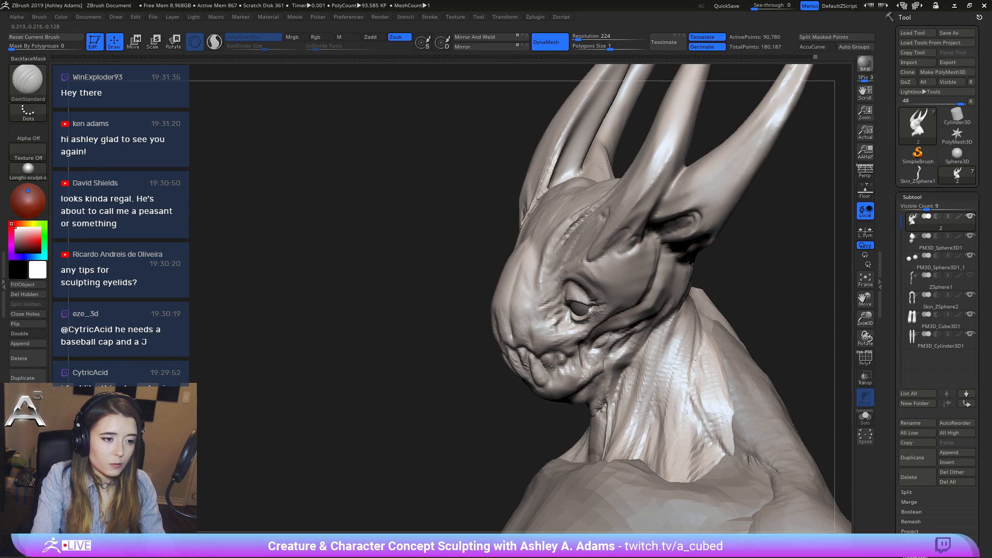
right_click_drag(559, 280, 558, 326)
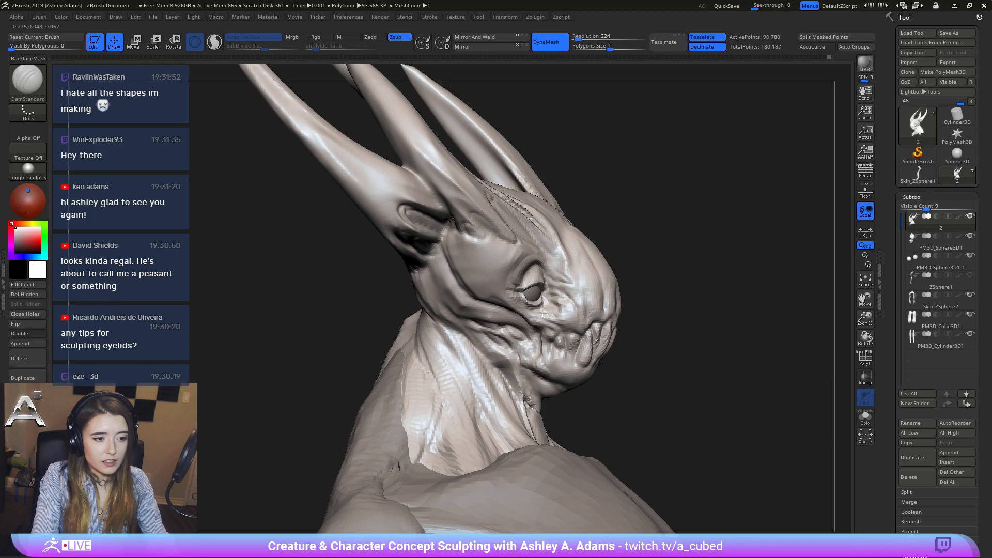
right_click_drag(544, 314, 553, 324)
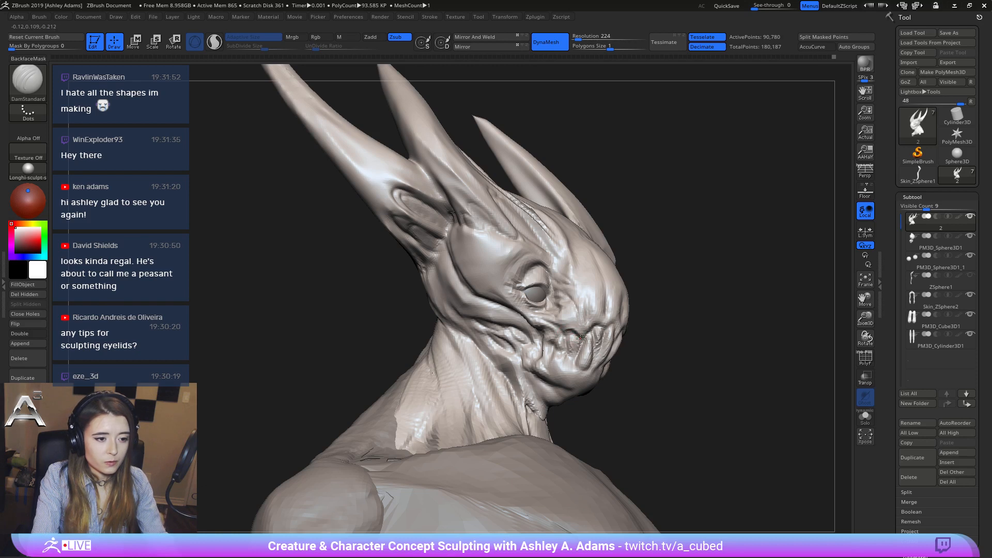
key("ctrl")
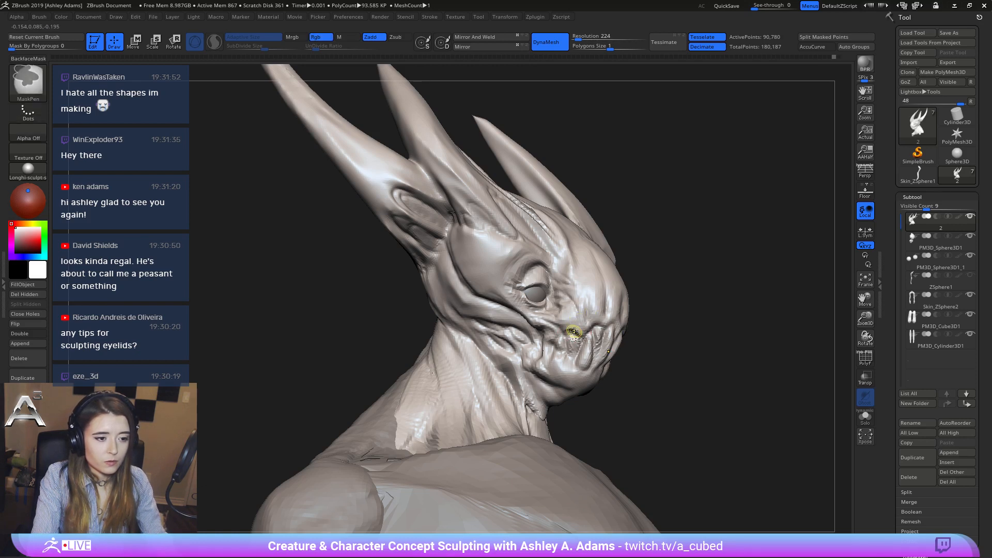
key("ctrl")
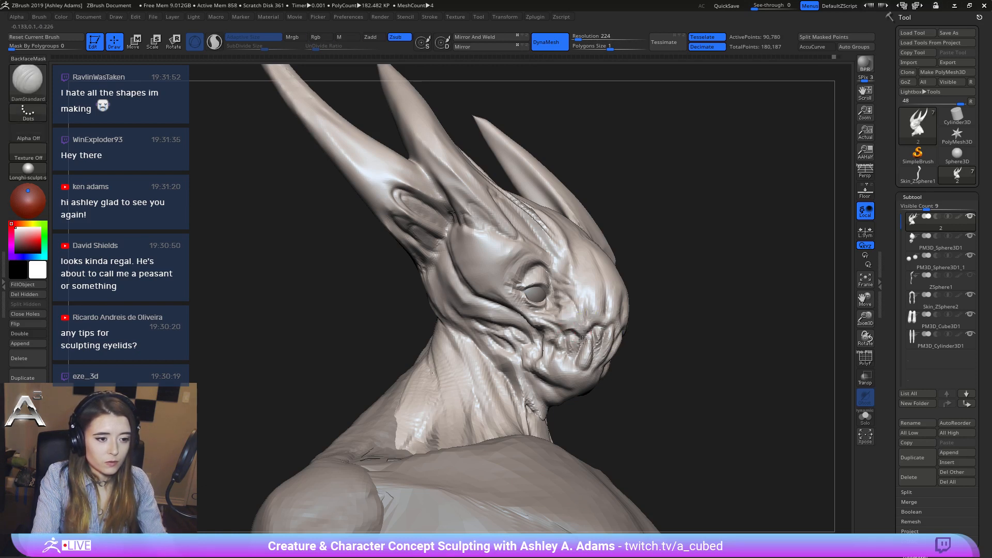
mouse_move(606, 325)
right_mouse_down()
mouse_move(584, 356)
mouse_move(571, 342)
right_mouse_up()
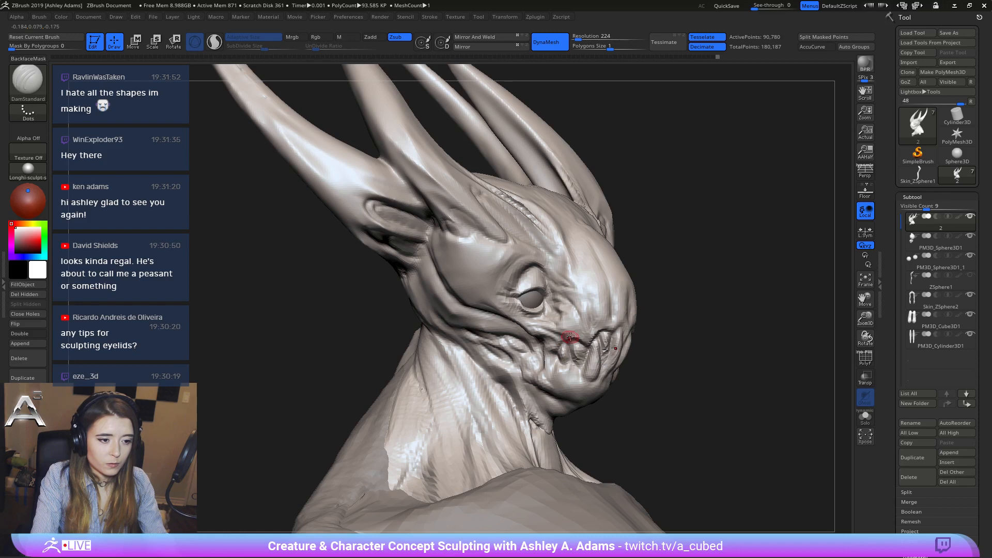
right_click_drag(570, 337, 560, 364)
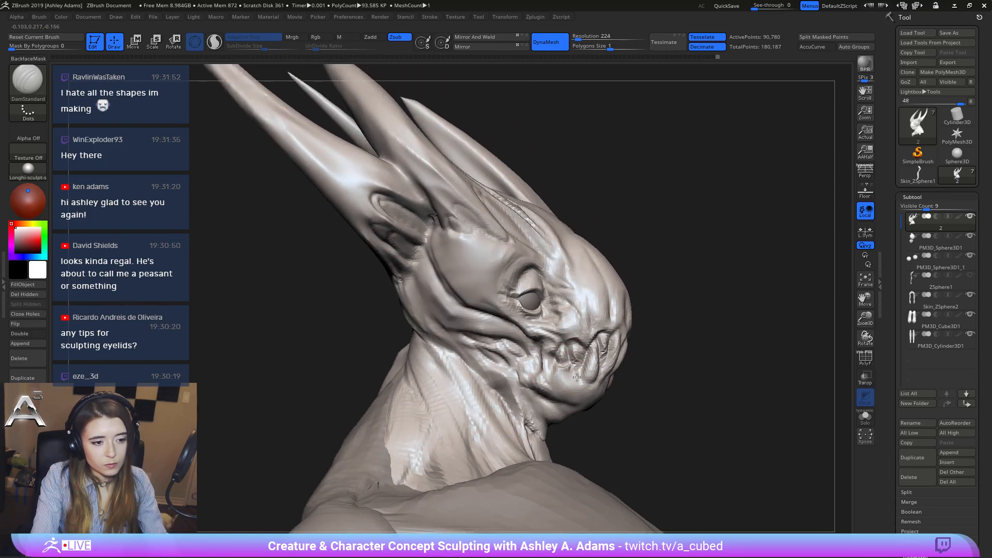
right_click_drag(599, 396, 578, 349)
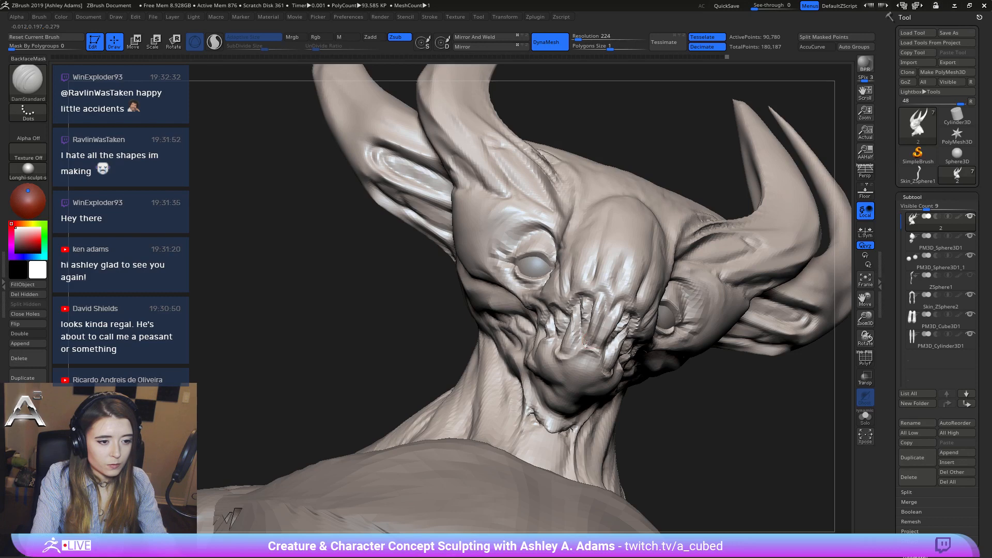
Build up fleshy folds under the chin and along the lower jaw with the ClayBuildup brush.
mouse_move(587, 336)
right_mouse_down("ctrl")
mouse_move(586, 289)
mouse_move(564, 278)
mouse_move(547, 285)
mouse_move(550, 309)
mouse_move(527, 321)
right_mouse_up("ctrl")
key("space")
key("b")
key("c")
key("b")
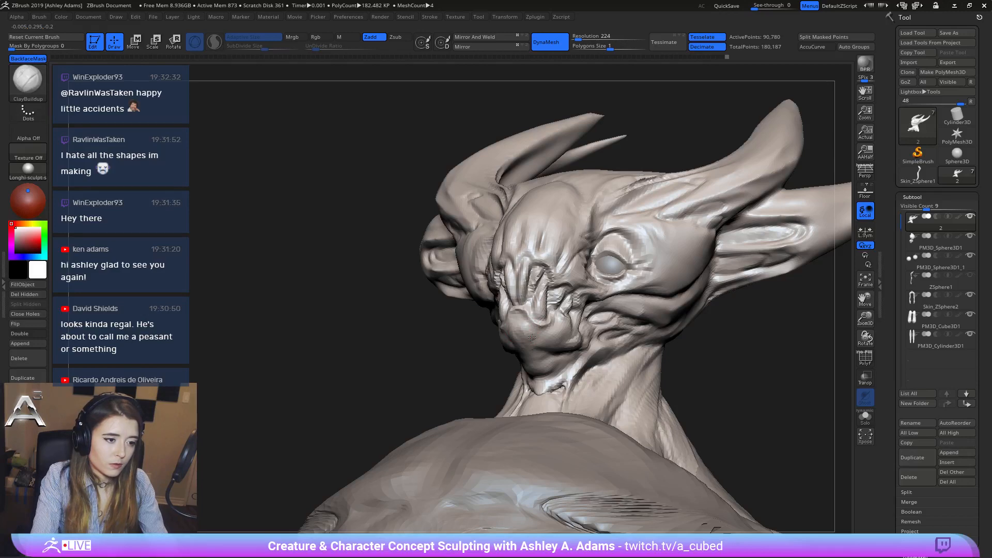
right_click_drag(563, 322, 535, 361)
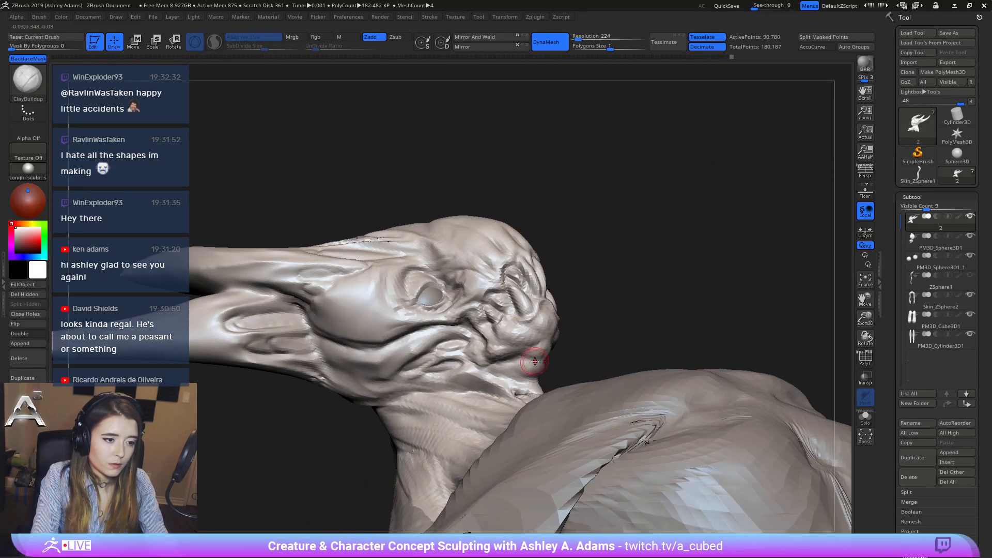
mouse_move(507, 373)
left_mouse_down()
mouse_move(532, 386)
mouse_move(483, 369)
left_mouse_up()
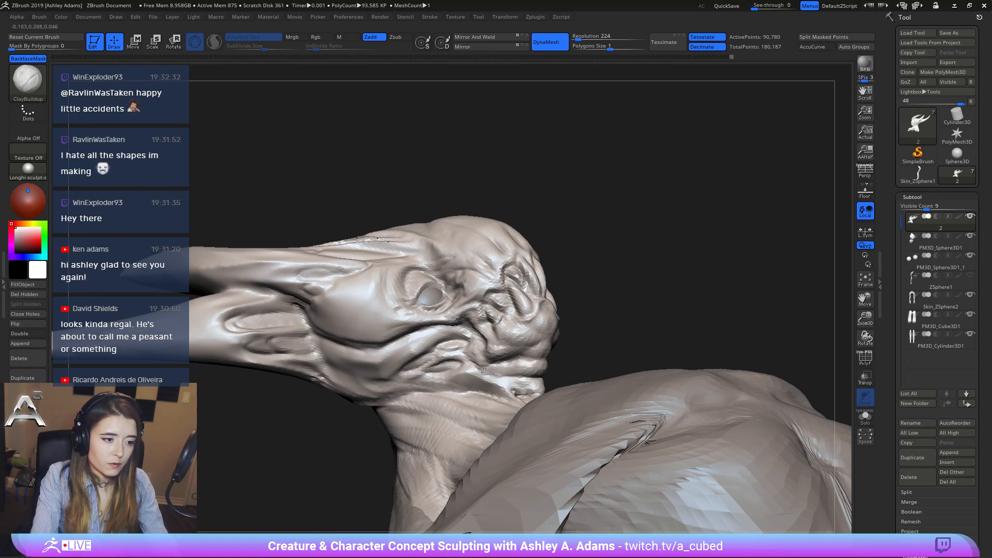
Adjust the throat and front neck contour beneath the jaw with the SnakeHook brush.
mouse_move(533, 378)
right_mouse_down("ctrl")
mouse_move(528, 368)
mouse_move(487, 401)
mouse_move(533, 349)
mouse_move(488, 352)
mouse_move(488, 395)
mouse_move(530, 353)
right_mouse_up("ctrl")
key("space")
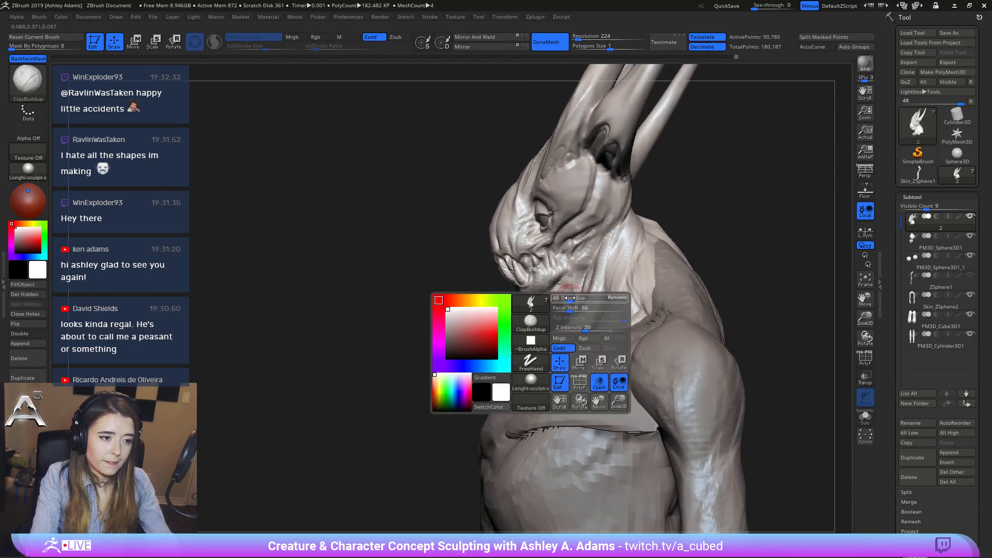
key("b")
key("s")
key("h")
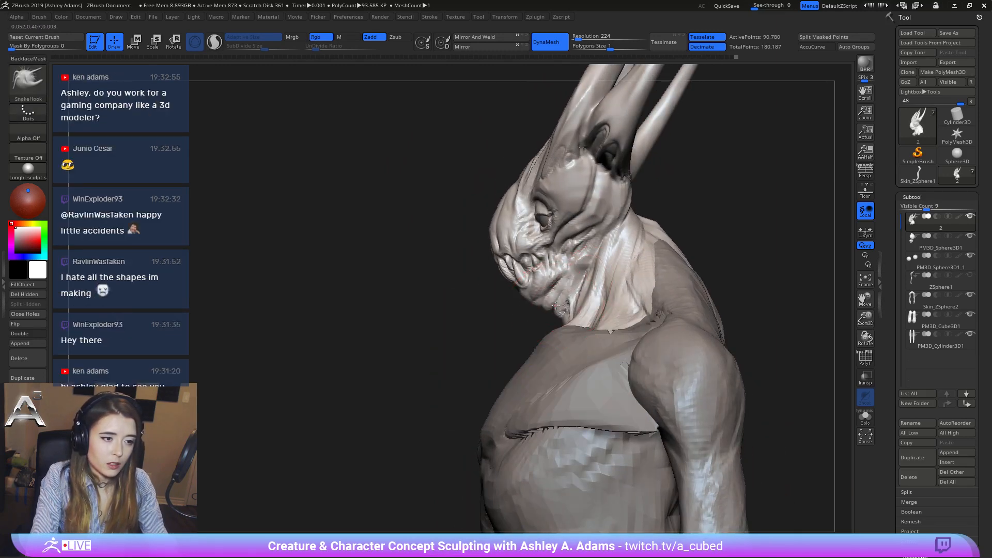
right_click_drag(563, 307, 589, 309)
left_click_drag(607, 315, 594, 286)
mouse_move(578, 299)
right_mouse_down()
mouse_move(591, 317)
mouse_move(594, 268)
mouse_move(553, 257)
mouse_move(527, 310)
mouse_move(601, 297)
mouse_move(584, 362)
right_mouse_up()
Carve creases across the top of the head near the horn base with the DamStandard brush.
key("space")
key("b")
key("d")
key("s")
mouse_move(509, 259)
left_mouse_down()
mouse_move(560, 258)
mouse_move(570, 271)
mouse_move(559, 264)
left_mouse_up()
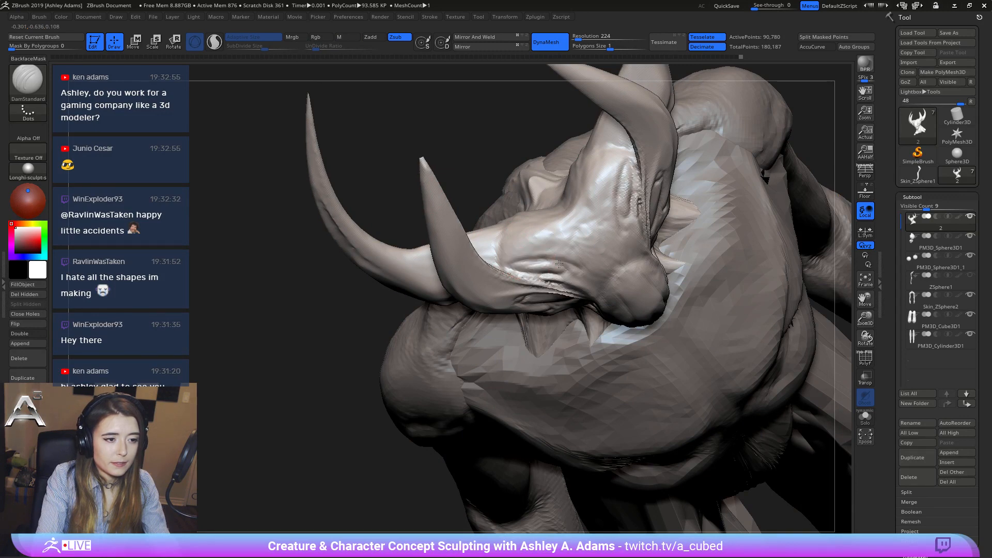
right_click_drag(559, 264, 552, 339)
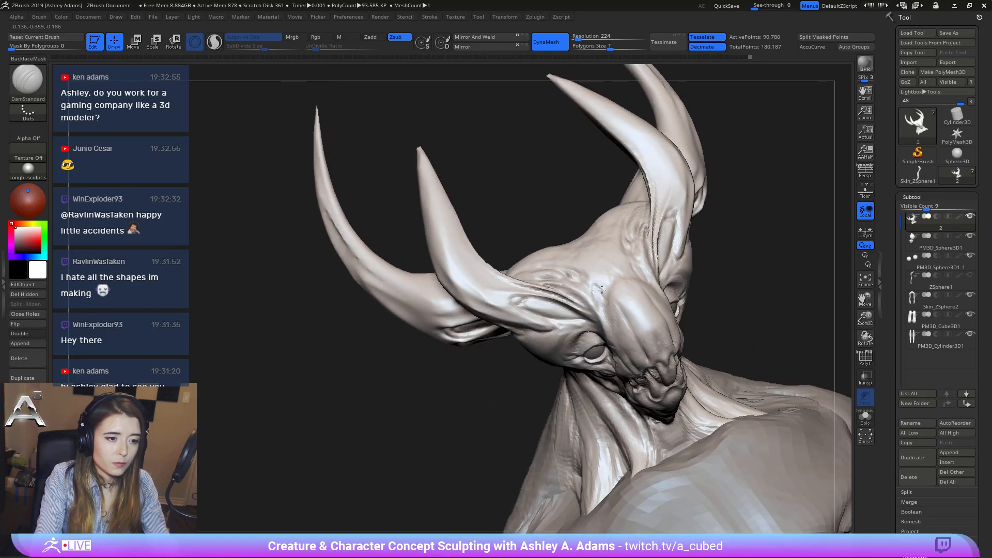
Sharpen the crease between the brow and the raised central forehead ridge with the Pinch brush.
key("b")
key("p")
key("i")
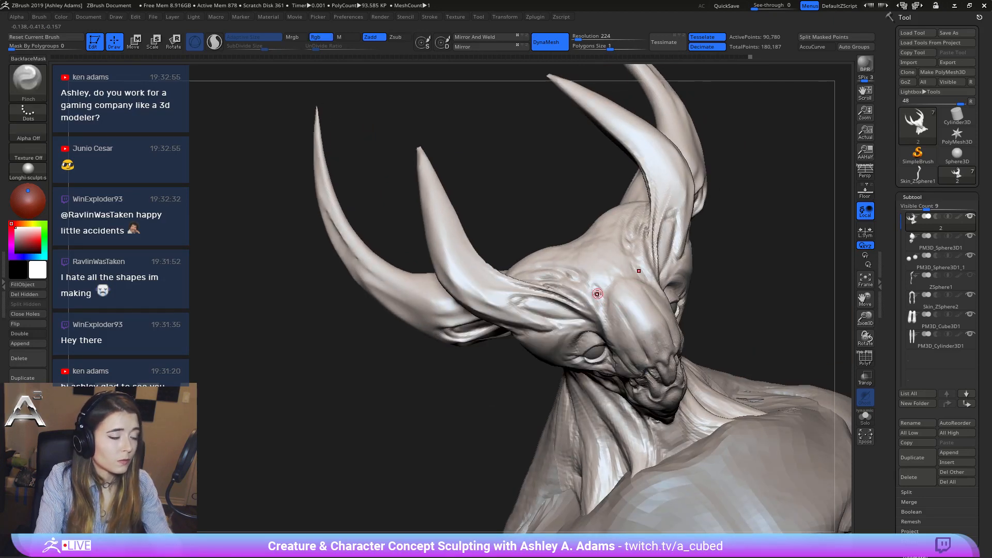
right_click_drag(598, 294, 610, 325)
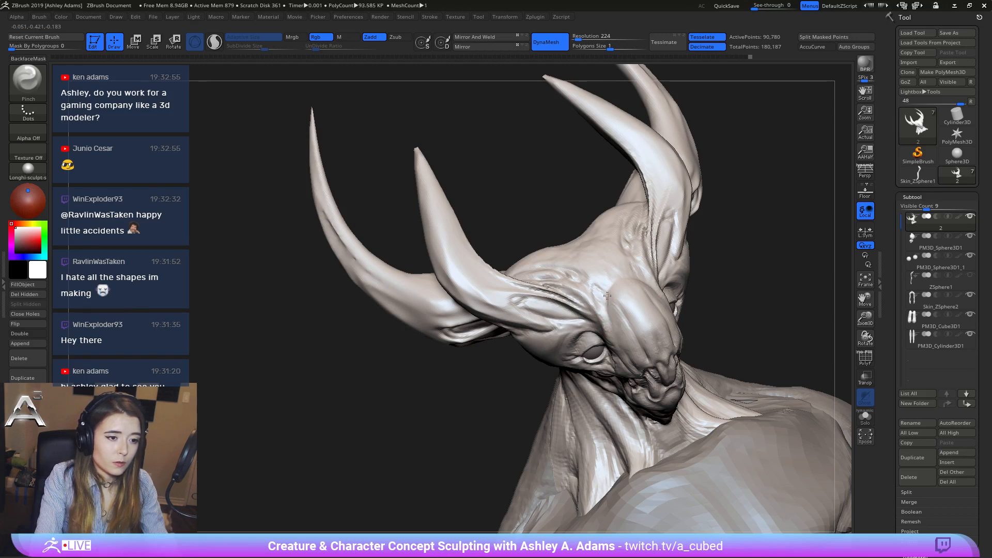
right_click_drag(607, 296, 604, 288)
left_click_drag(604, 288, 610, 315)
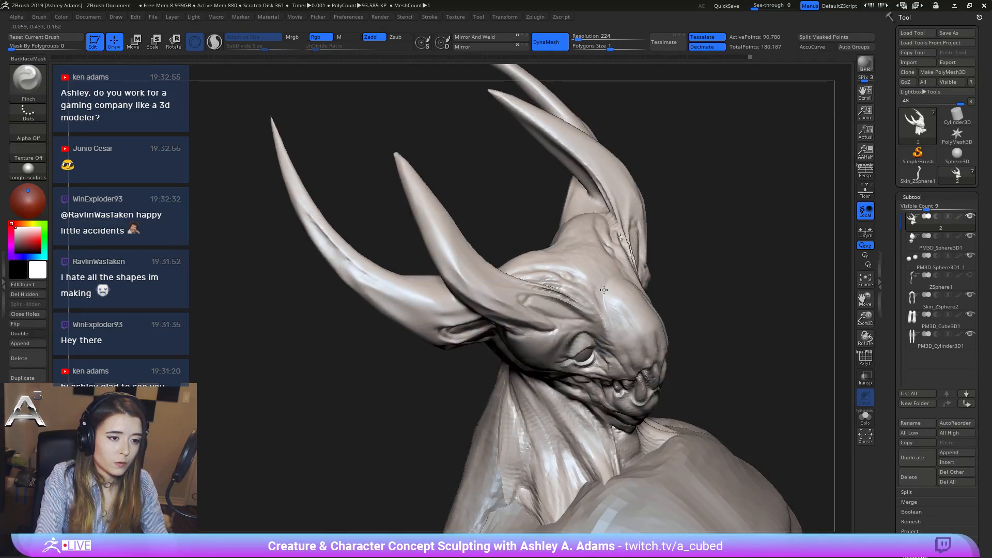
mouse_move(621, 334)
right_mouse_down()
mouse_move(612, 261)
mouse_move(536, 197)
mouse_move(628, 181)
mouse_move(576, 352)
mouse_move(564, 347)
mouse_move(560, 358)
right_mouse_up()
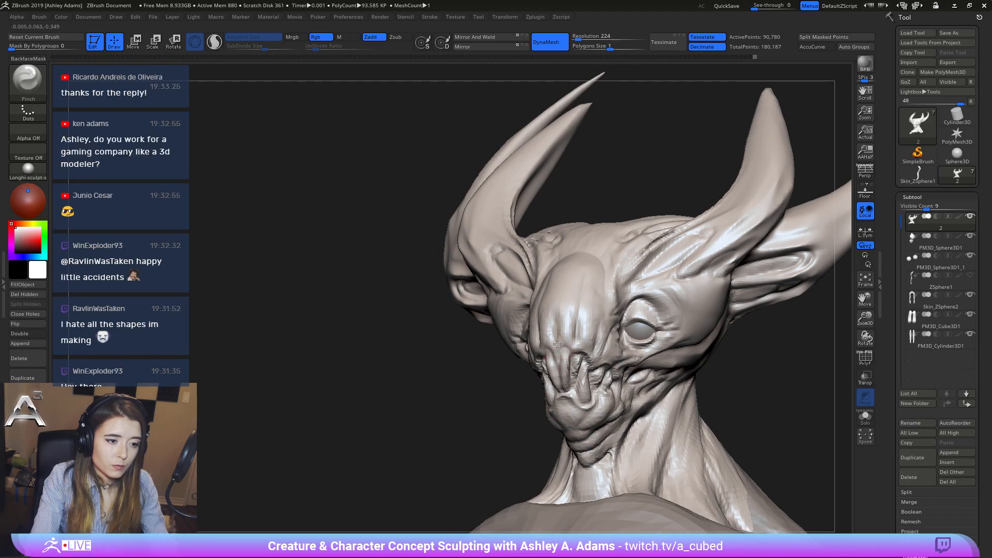
Cut sharper edges into the gums and muzzle around the front teeth with the MAHcut Mech A brush.
key("2")
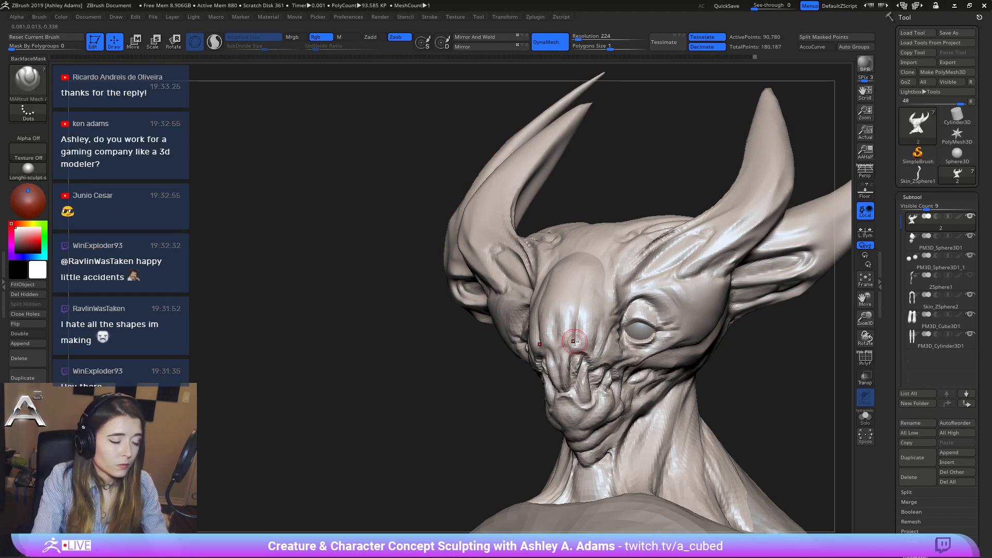
left_click_drag(569, 355, 558, 364)
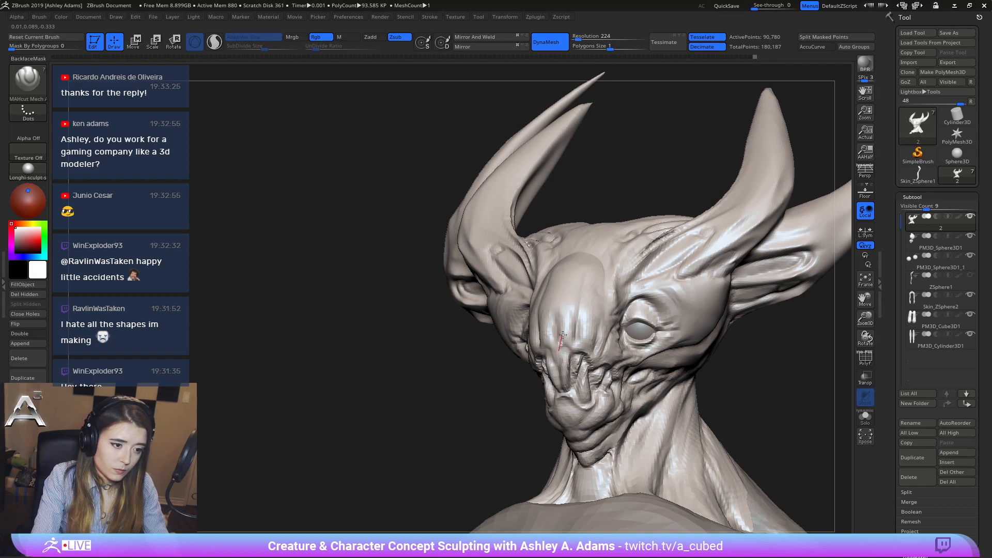
left_click_drag(585, 359, 587, 381)
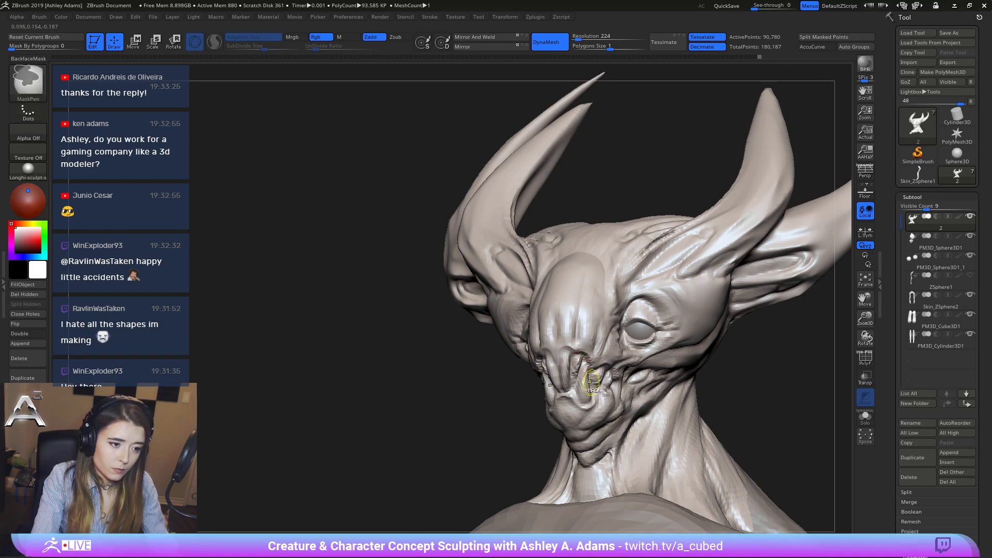
mouse_move(587, 381)
right_mouse_down("ctrl")
mouse_move(548, 320)
mouse_move(589, 290)
mouse_move(588, 316)
mouse_move(565, 316)
right_mouse_up("ctrl")
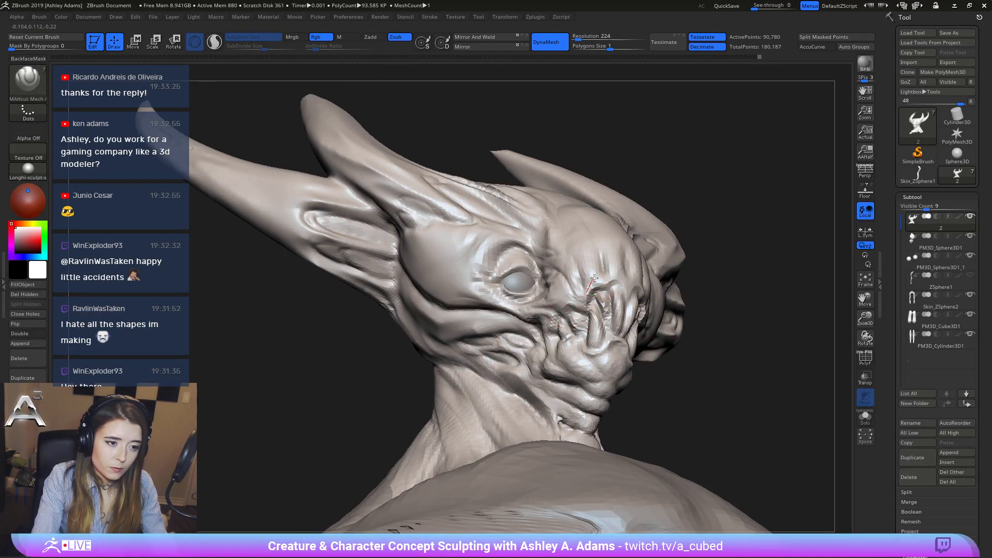
left_click_drag(620, 300, 610, 289)
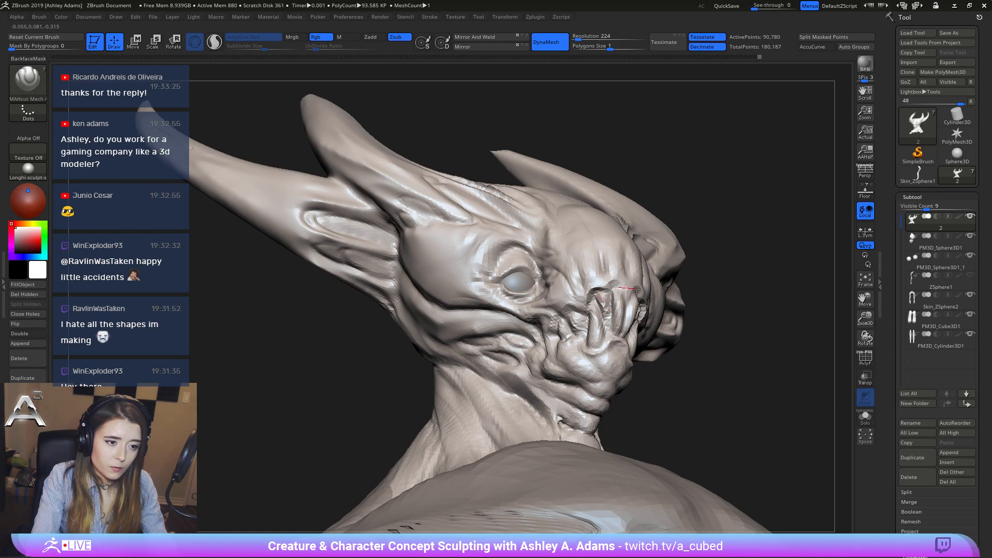
Reshape the back of the neck and its slope into the shoulders with the SnakeHook brush.
right_click_drag(631, 323, 572, 224, "ctrl")
right_click_drag(608, 256, 594, 217)
right_click(598, 301)
mouse_move(542, 284)
right_mouse_down()
mouse_move(629, 277)
mouse_move(636, 215)
mouse_move(697, 211)
mouse_move(699, 259)
mouse_move(716, 228)
mouse_move(664, 225)
mouse_move(610, 265)
right_mouse_up()
right_click(652, 238)
right_click(674, 214)
right_click(610, 266)
left_click_drag(645, 209, 649, 203)
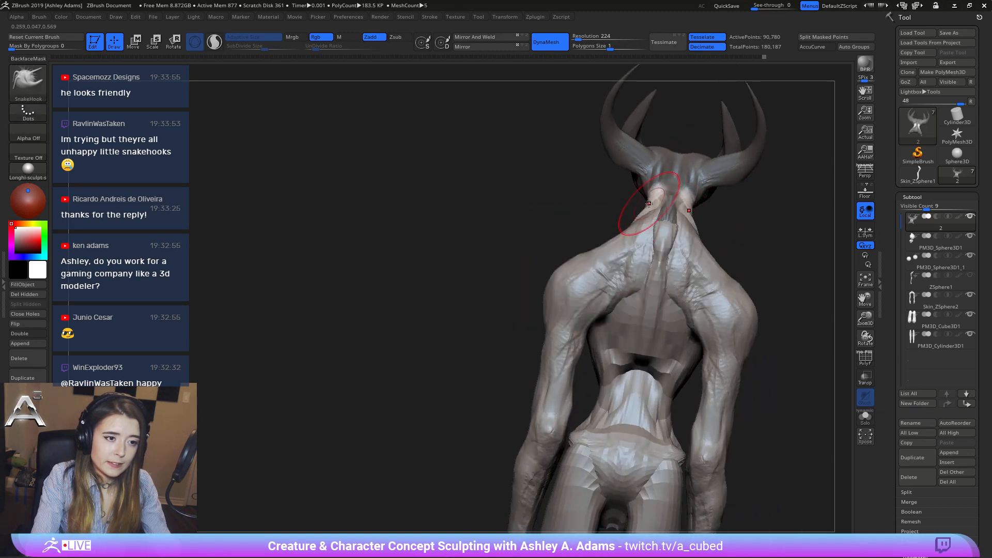
right_click_drag(639, 212, 619, 259, "shift")
left_click_drag(620, 261, 617, 257)
mouse_move(617, 257)
right_mouse_down()
mouse_move(645, 269)
mouse_move(606, 270)
mouse_move(590, 241)
mouse_move(621, 236)
mouse_move(628, 221)
mouse_move(599, 211)
mouse_move(613, 204)
mouse_move(605, 240)
mouse_move(631, 283)
right_mouse_up()
right_click(524, 305)
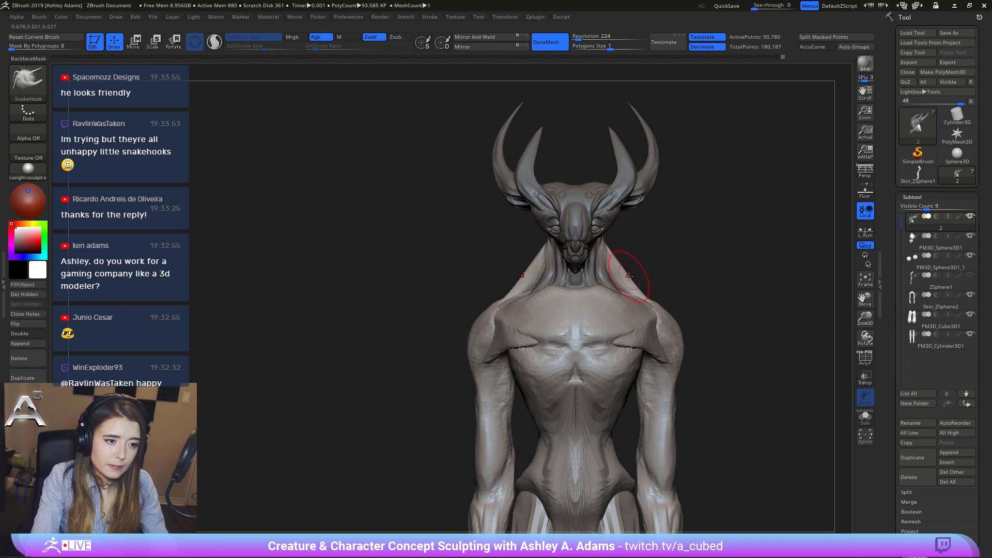
Adjust the neck and upper-body silhouette with the SnakeHook brush, enlarging its draw size to 503.
mouse_move(628, 278)
right_mouse_down()
mouse_move(627, 269)
mouse_move(620, 296)
mouse_move(636, 278)
mouse_move(710, 256)
right_mouse_up()
key("space")
mouse_move(755, 223)
right_mouse_down()
mouse_move(737, 237)
mouse_move(703, 238)
mouse_move(687, 231)
mouse_move(691, 221)
right_mouse_up()
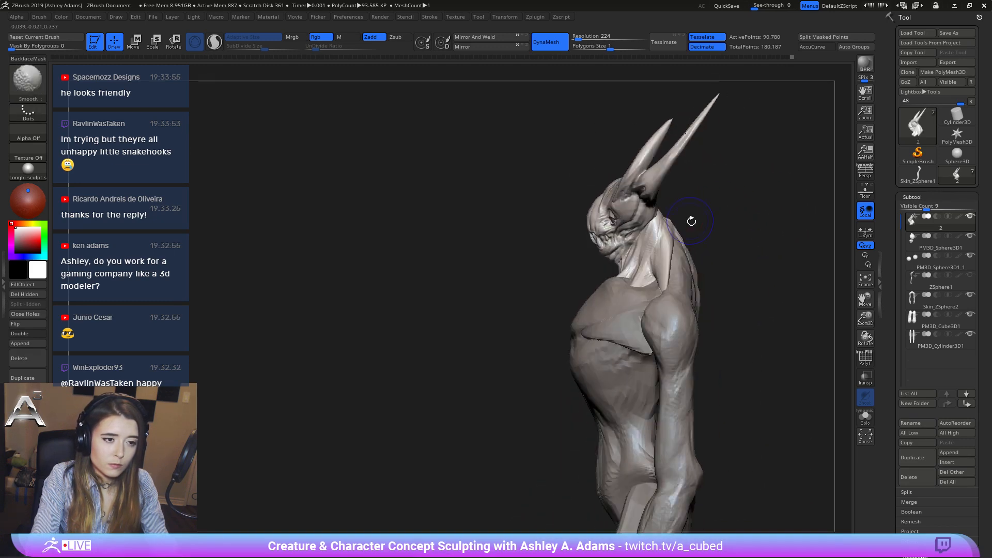
right_click_drag(632, 267, 603, 226, "alt")
right_click_drag(606, 223, 605, 182, "alt")
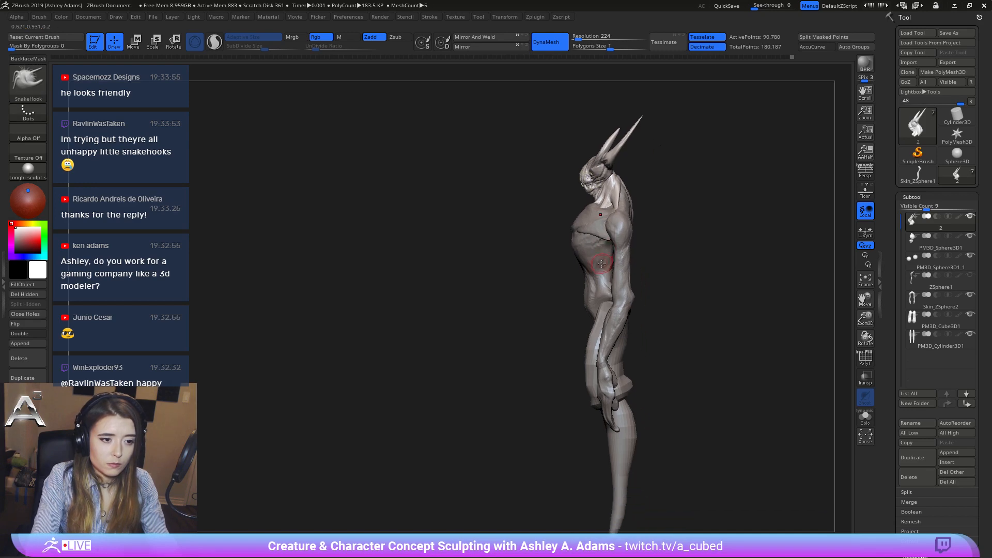
key("space")
left_click_drag(599, 263, 627, 262)
mouse_move(596, 232)
right_mouse_down()
mouse_move(631, 259)
mouse_move(645, 215)
mouse_move(671, 351)
right_mouse_up()
key("space")
left_click_drag(618, 275, 640, 274)
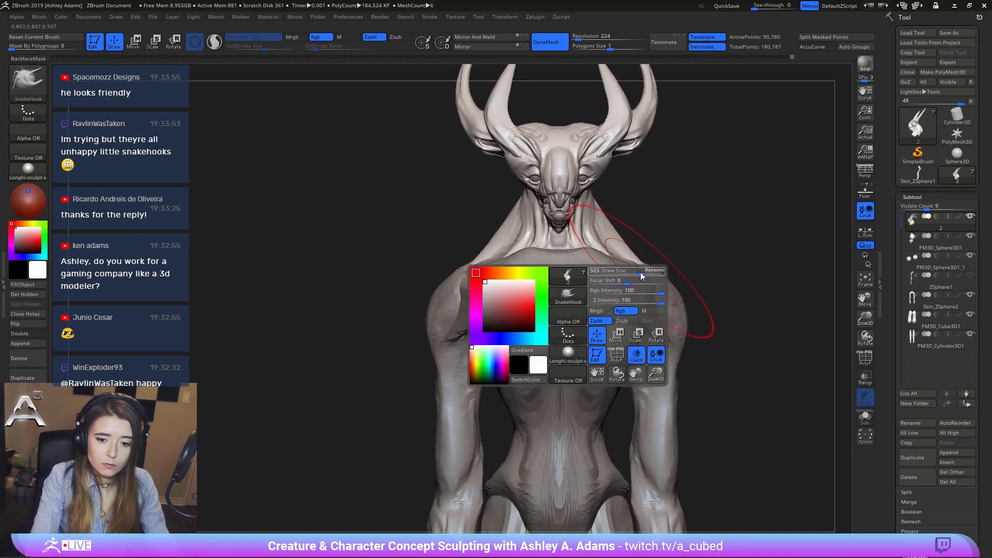
Refine the trapezius slope between neck and shoulder with a smaller SnakeHook brush.
mouse_move(639, 275)
right_mouse_down("alt")
mouse_move(649, 318)
mouse_move(567, 368)
right_mouse_up("alt")
key("space")
left_click_drag(645, 314, 629, 314)
mouse_move(629, 313)
right_mouse_down()
mouse_move(615, 351)
mouse_move(607, 316)
mouse_move(588, 356)
right_mouse_up()
key("space")
left_click_drag(651, 301, 627, 308)
mouse_move(615, 301)
right_mouse_down()
mouse_move(608, 297)
mouse_move(670, 300)
right_mouse_up()
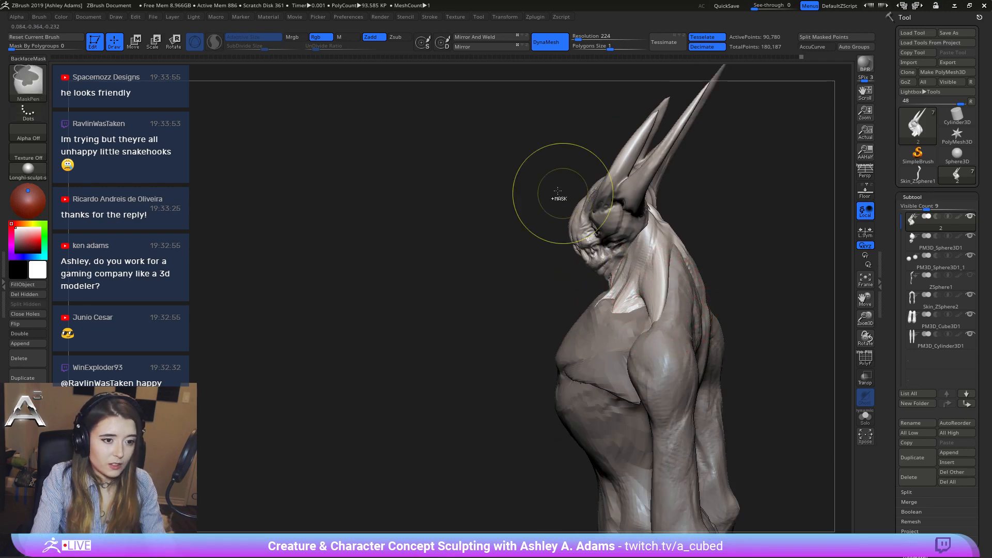
Work on the trapezius volume beside the neck with the Inflat brush at draw size 175 and the SnakeHook brush.
mouse_move(645, 312)
right_mouse_down()
mouse_move(684, 305)
mouse_move(687, 288)
mouse_move(667, 289)
right_mouse_up()
key("b")
key("i")
key("n")
key("space")
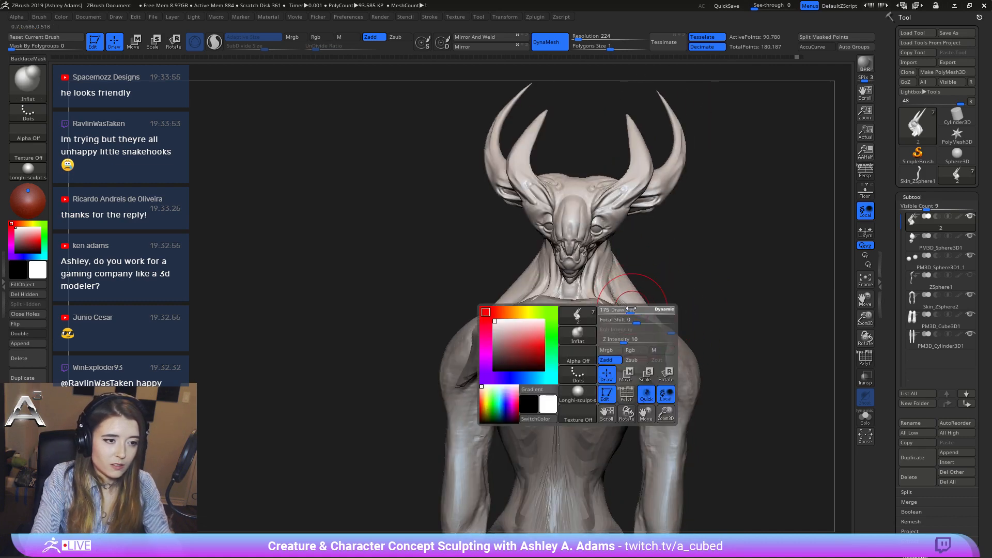
key("b")
key("s")
key("h")
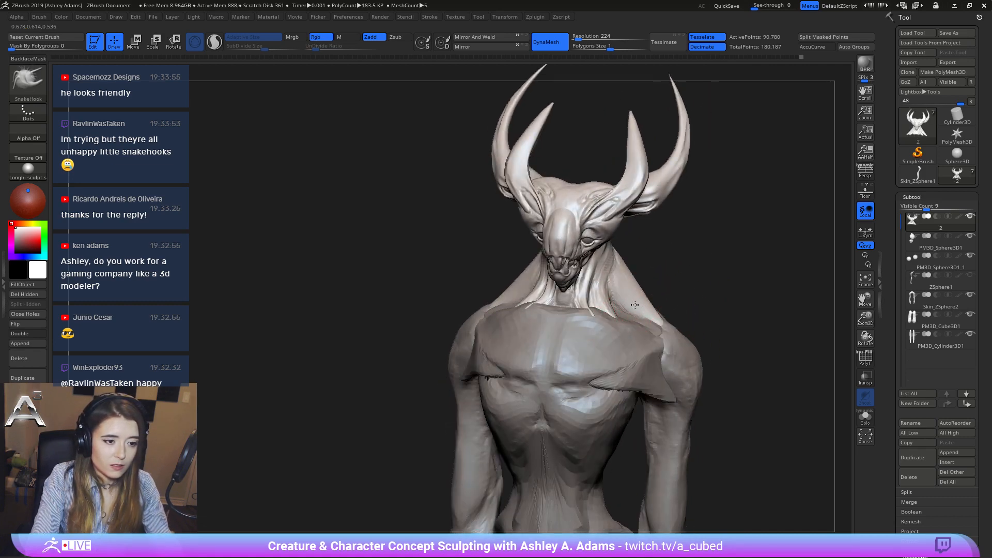
mouse_move(635, 305)
right_mouse_down()
mouse_move(629, 292)
mouse_move(631, 299)
right_mouse_up()
Thicken the trapezius from the back of the neck to the shoulder with the Inflat and ClayBuildup brushes.
key("b")
key("i")
key("n")
key("space")
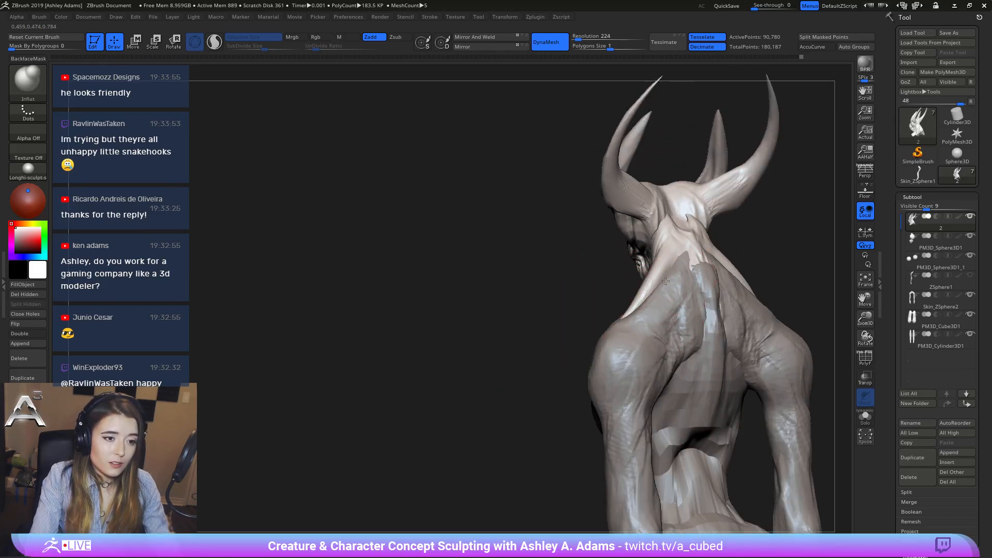
right_click_drag(673, 314, 666, 313)
key("space")
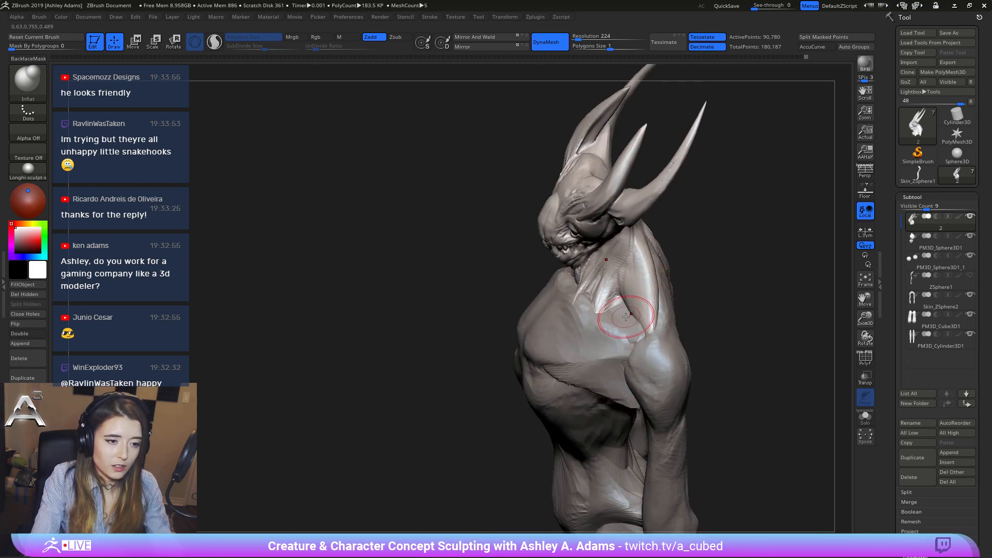
key("b")
key("c")
key("b")
mouse_move(636, 312)
right_mouse_down()
mouse_move(619, 305)
mouse_move(624, 292)
mouse_move(663, 327)
mouse_move(554, 303)
mouse_move(548, 339)
mouse_move(557, 349)
right_mouse_up()
On the torso subtool, pull the outer chest toward the shoulder with SnakeHook and cut the crease near the armpit with DamStandard.
left_click(626, 318, "alt")
key("b")
key("s")
key("h")
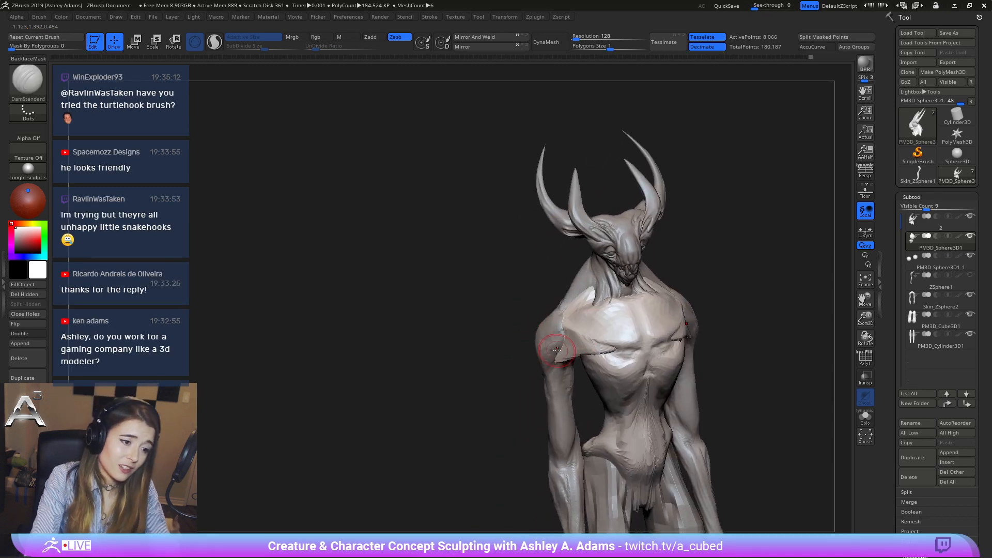
left_click_drag(558, 350, 597, 345)
Build up the outer chest muscle and its underside near the armpit with the ClayBuildup brush.
key("b")
key("c")
key("b")
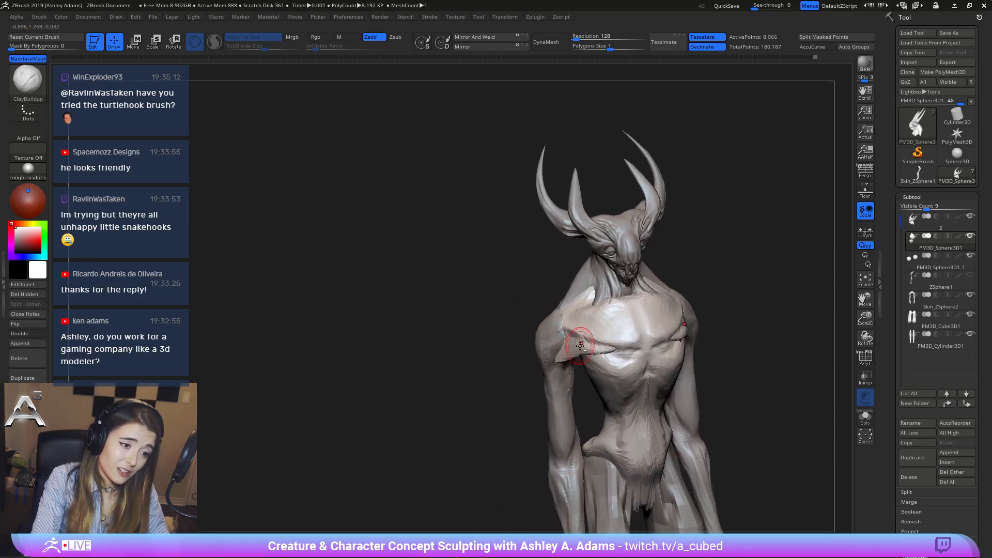
mouse_move(483, 302)
right_mouse_down("ctrl")
mouse_move(554, 286)
mouse_move(522, 281)
mouse_move(559, 304)
right_mouse_up("ctrl")
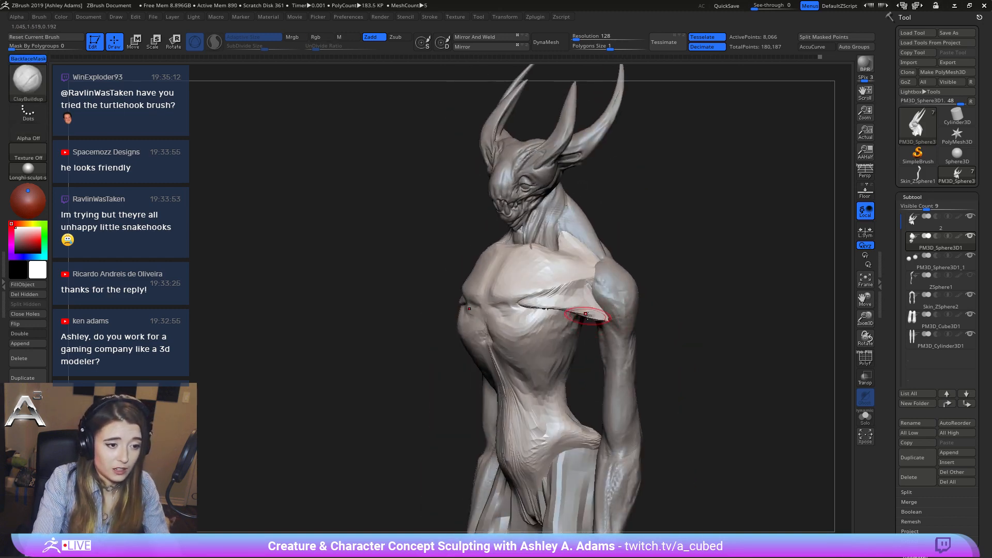
left_click_drag(559, 304, 557, 304)
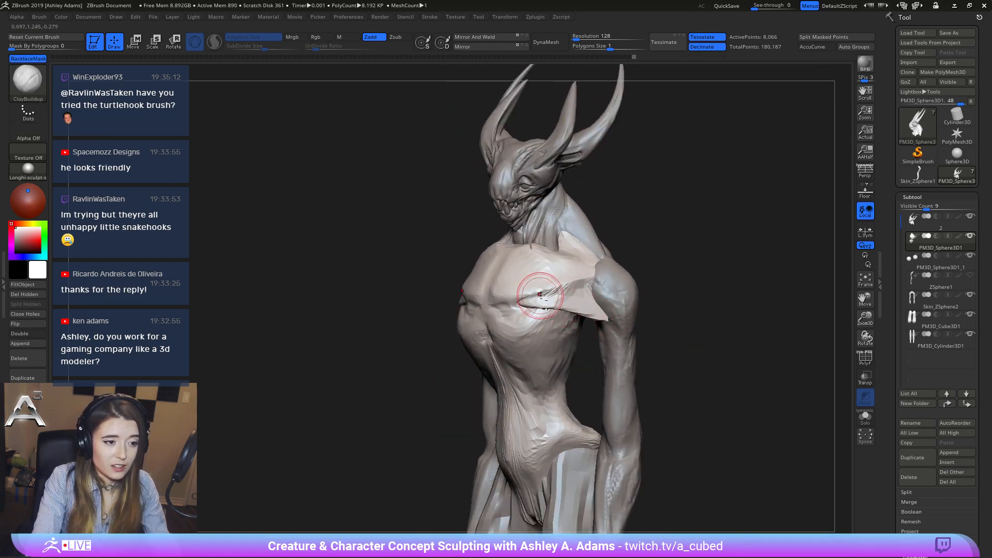
mouse_move(540, 294)
right_mouse_down()
mouse_move(605, 300)
mouse_move(603, 277)
right_mouse_up()
key("space")
right_click_drag(517, 310, 522, 258)
Select the head and neck subtool and adjust the neck base above the chest with the SnakeHook brush.
left_click(523, 258, "alt")
key("b")
key("s")
key("h")
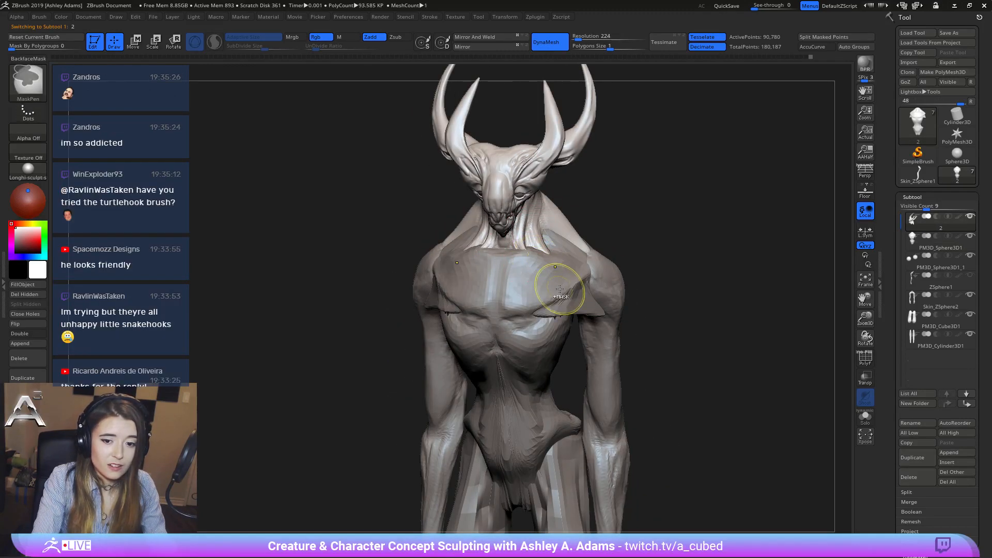
left_click_drag(553, 284, 559, 266)
mouse_move(559, 266)
right_mouse_down("ctrl")
mouse_move(483, 228)
mouse_move(494, 237)
right_mouse_up("ctrl")
key("space")
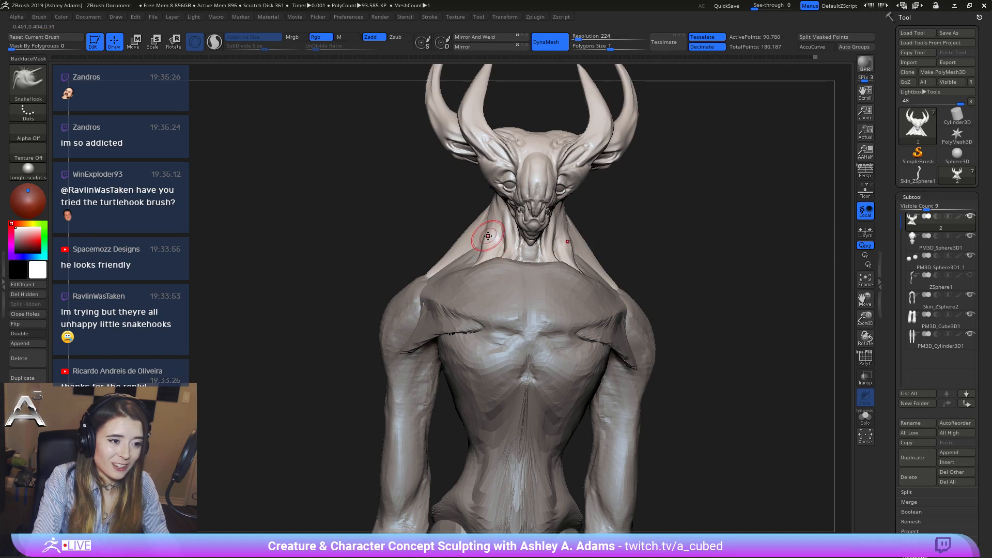
Shape the sides of the neck where they slope into the shoulders, resizing the SnakeHook brush as needed.
right_click_drag(488, 236, 464, 243)
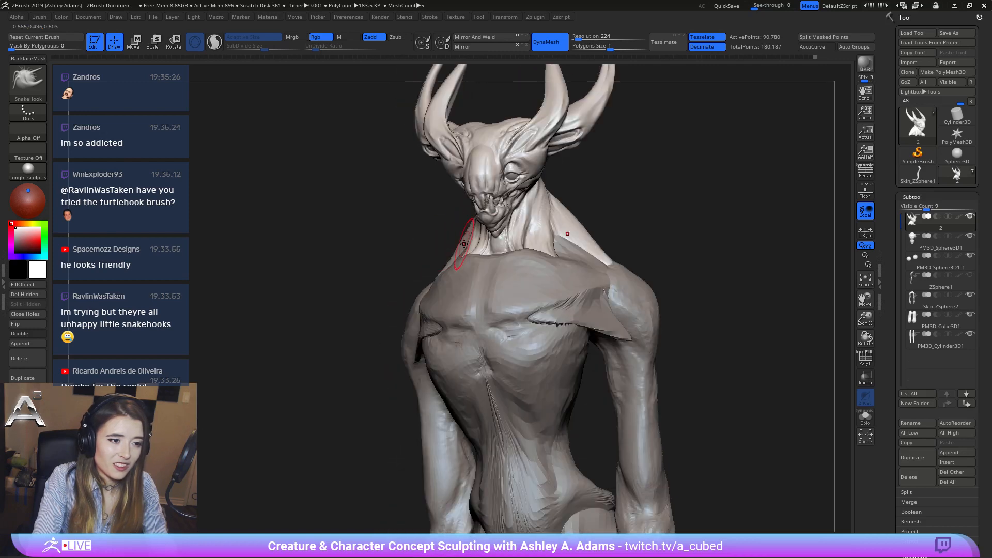
key("space")
right_click_drag(568, 227, 527, 257)
key("space")
left_click_drag(527, 256, 517, 277)
right_click_drag(518, 279, 543, 284, "ctrl")
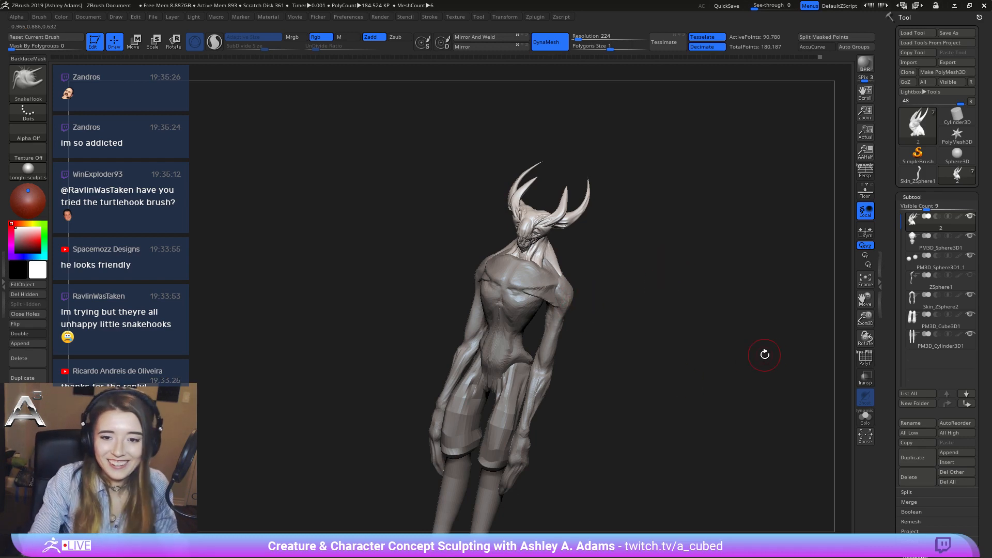
On the torso subtool, pull the outer chest flap toward the upper arm with SnakeHook and smooth its edge.
right_click_drag(484, 284, 551, 315)
left_click(478, 318, "alt")
right_click_drag(478, 316, 439, 317)
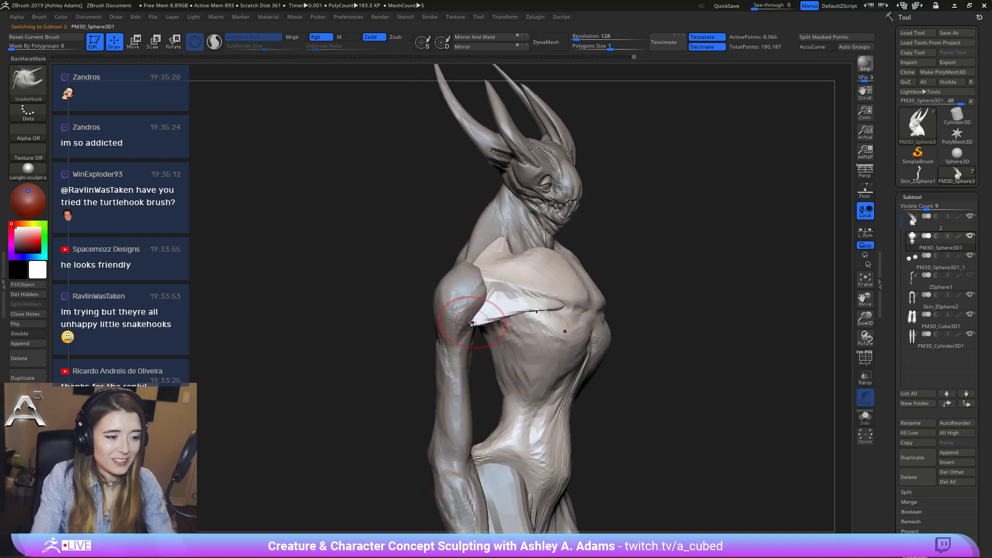
right_click_drag(511, 316, 481, 298)
left_click_drag(481, 298, 488, 294, "shift")
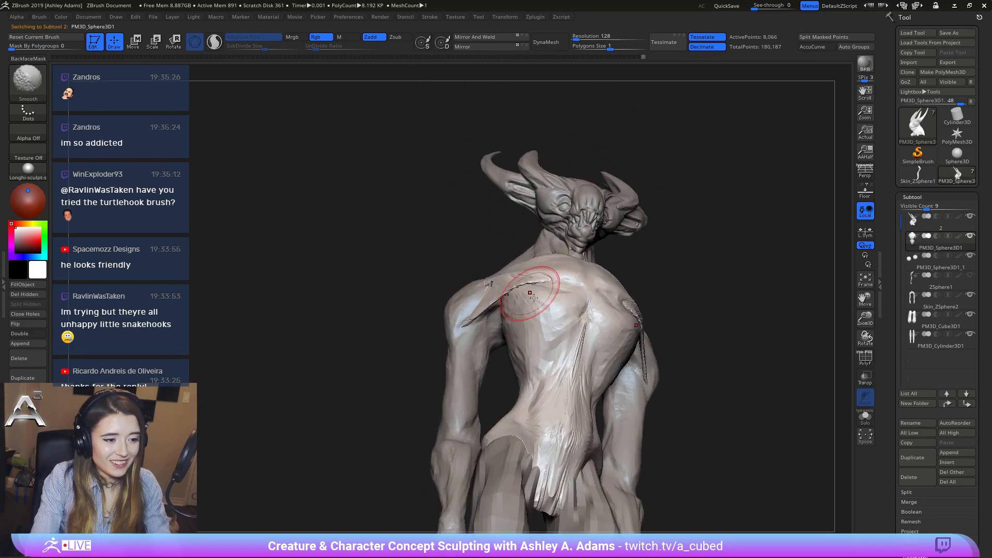
right_click_drag(532, 291, 528, 258, "ctrl")
right_click_drag(514, 356, 512, 325)
Select the arms subtool and adjust the upper-arm and elbow silhouette with the SnakeHook brush.
left_click(515, 311, "alt")
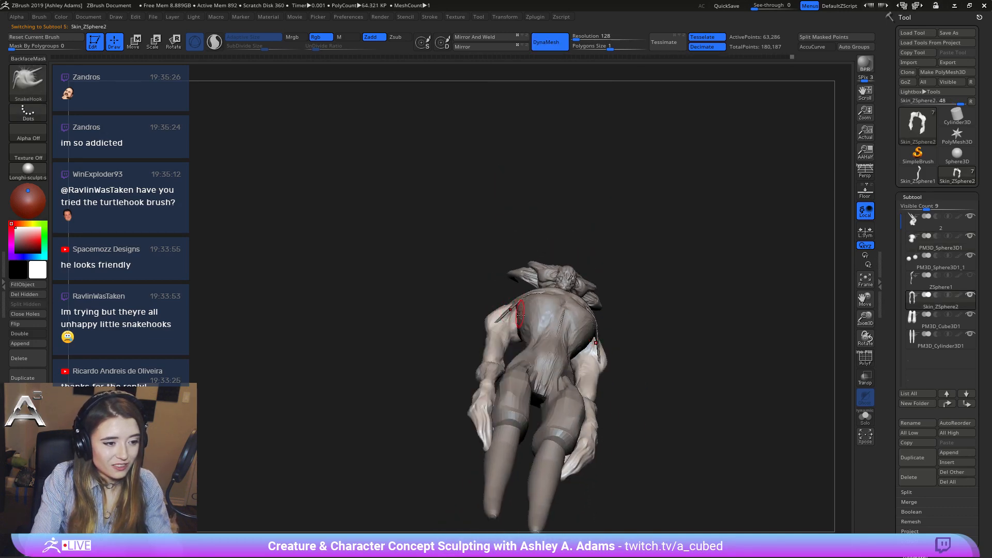
mouse_move(521, 313)
right_mouse_down()
mouse_move(504, 300)
mouse_move(515, 327)
mouse_move(579, 276)
mouse_move(579, 299)
right_mouse_up()
mouse_move(579, 299)
right_mouse_down("shift")
mouse_move(587, 310)
mouse_move(558, 323)
mouse_move(580, 341)
mouse_move(542, 278)
right_mouse_up("shift")
key("space")
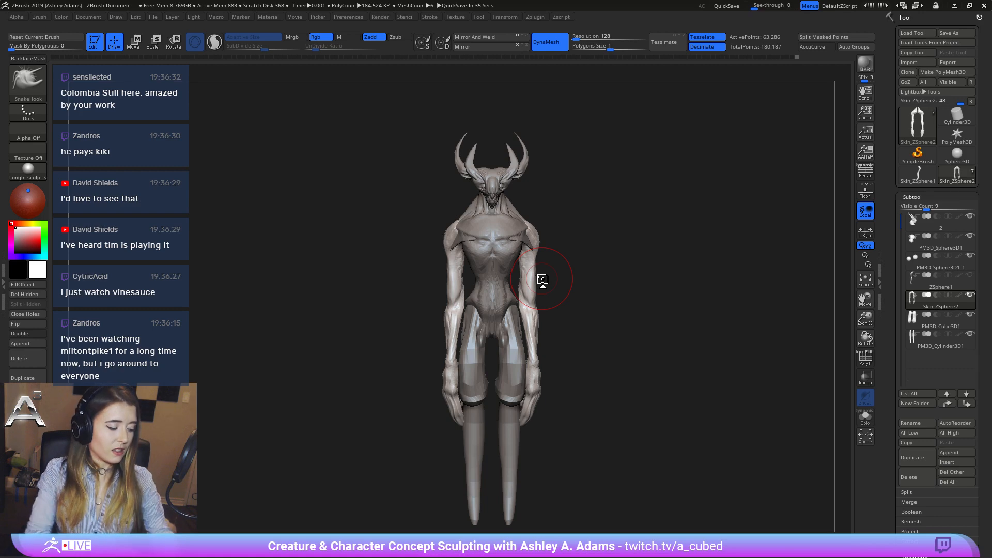
left_click_drag(620, 228, 514, 286, "shift")
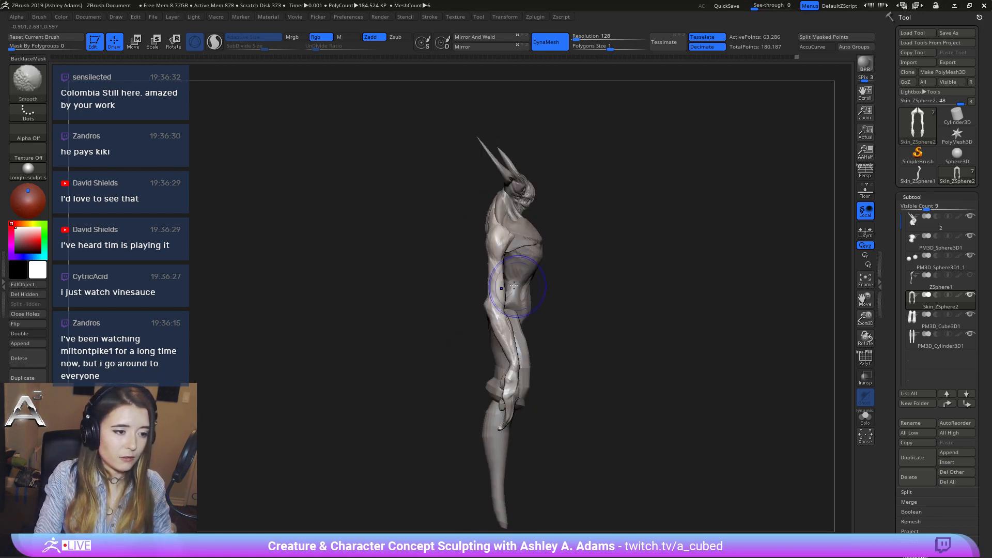
right_click_drag(498, 285, 498, 332, "ctrl")
left_click_drag(483, 310, 484, 301)
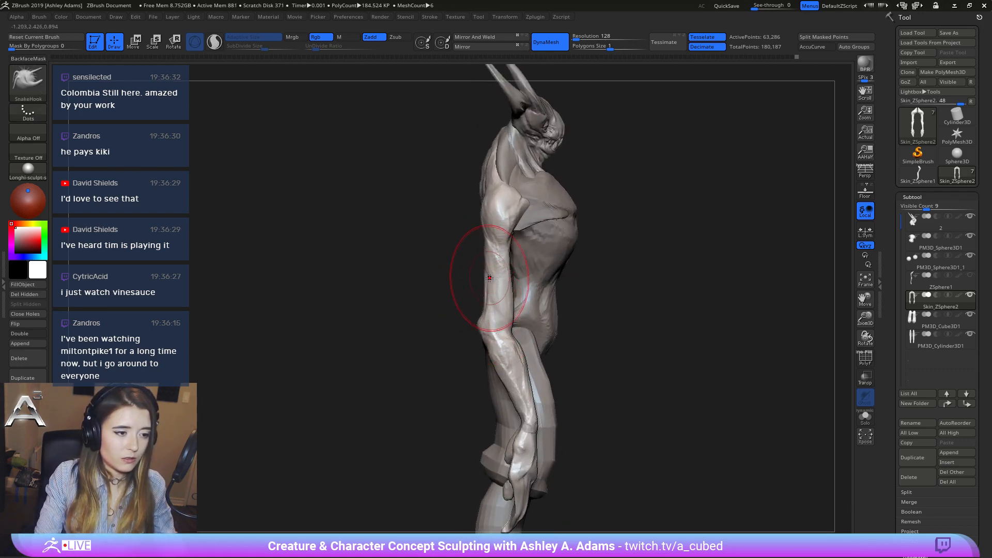
right_click(472, 284)
mouse_move(455, 279)
right_mouse_down()
mouse_move(532, 266)
mouse_move(477, 267)
mouse_move(476, 284)
right_mouse_up()
Build up the upper arm with ClayBuildup and adjust its contour above the elbow with SnakeHook.
key("b")
key("c")
key("b")
right_click(476, 283)
key("b")
key("s")
key("h")
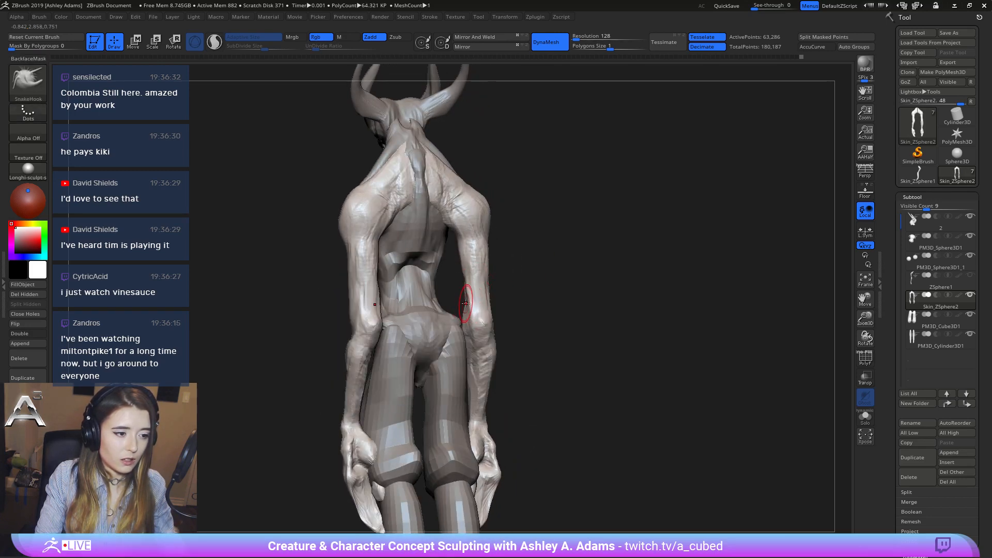
right_click_drag(465, 317, 466, 303, "shift")
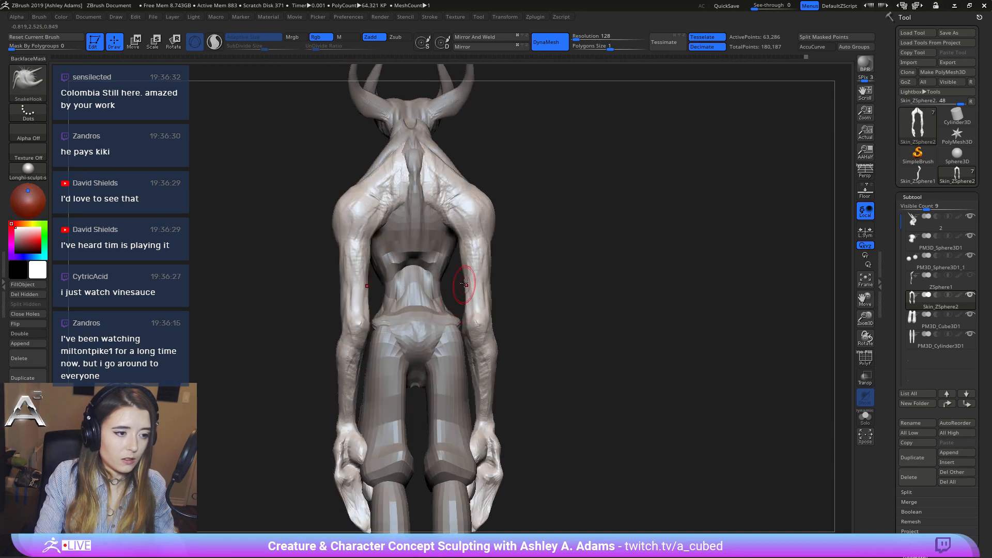
Define the muscles on the back of the upper arm with the ClayBuildup and DamStandard brushes.
right_click(465, 283)
key("b")
key("c")
key("b")
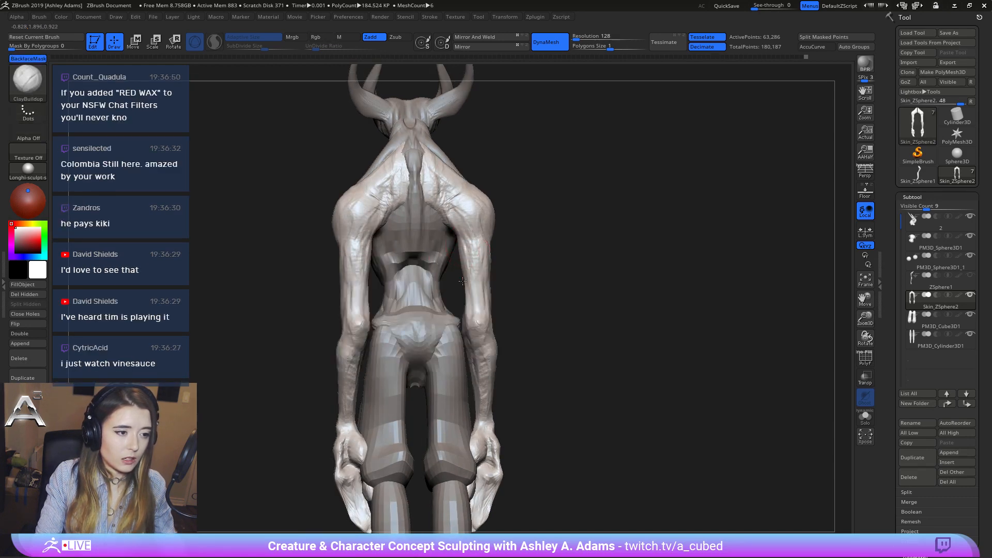
key("b")
key("d")
key("s")
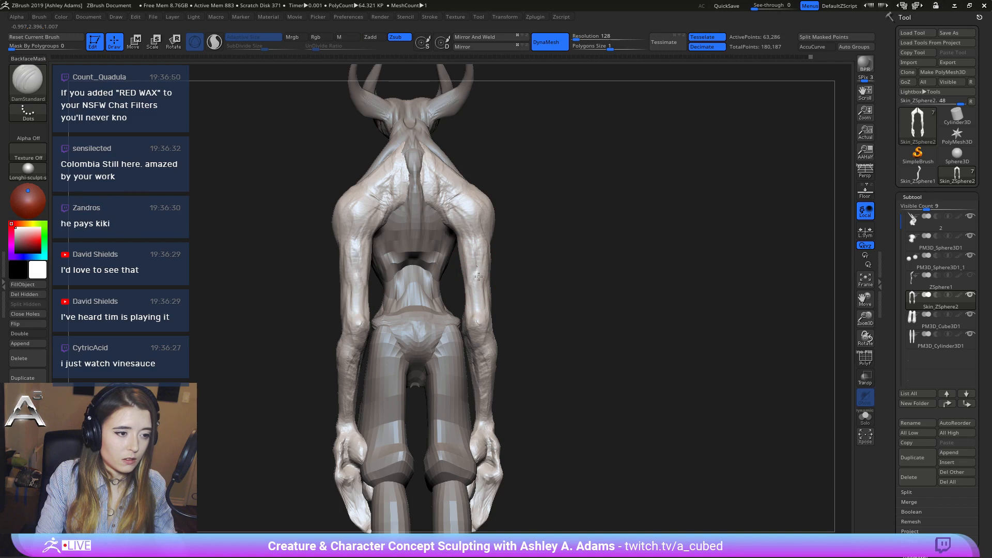
mouse_move(486, 263)
right_mouse_down()
mouse_move(456, 287)
mouse_move(490, 302)
mouse_move(483, 315)
right_mouse_up()
Add volume to the triceps area with ClayBuildup and refine the upper-arm outline with SnakeHook.
key("b")
key("c")
key("b")
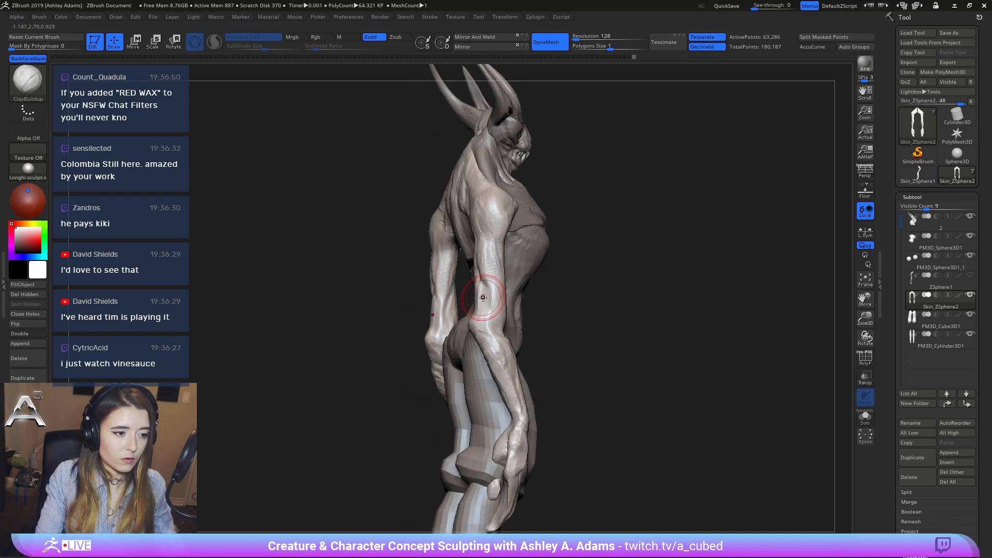
key("b")
key("s")
key("h")
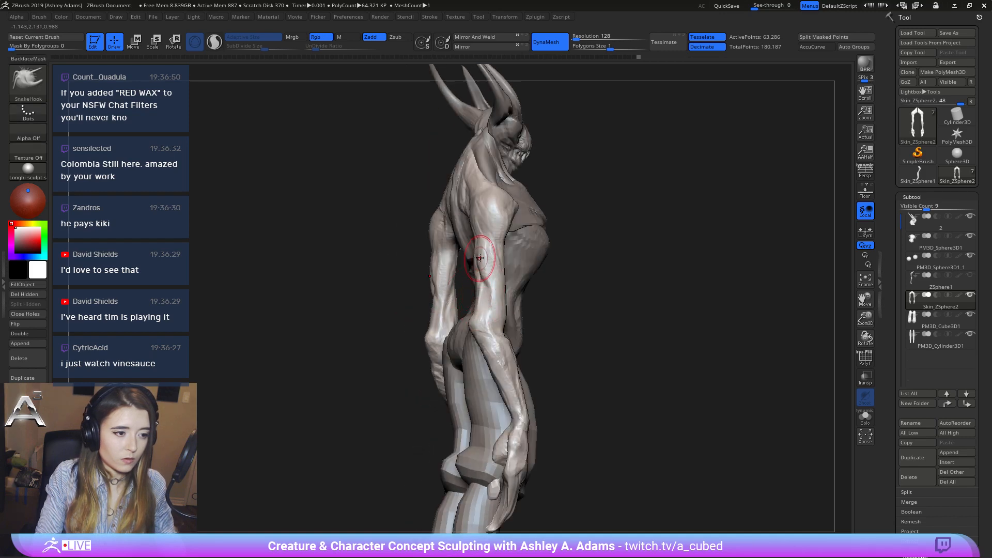
right_click(486, 235)
right_click_drag(487, 236, 507, 233)
Carve creases around the shoulder blade with DamStandard and build up the rear shoulder muscles with ClayBuildup.
key("b")
key("d")
key("s")
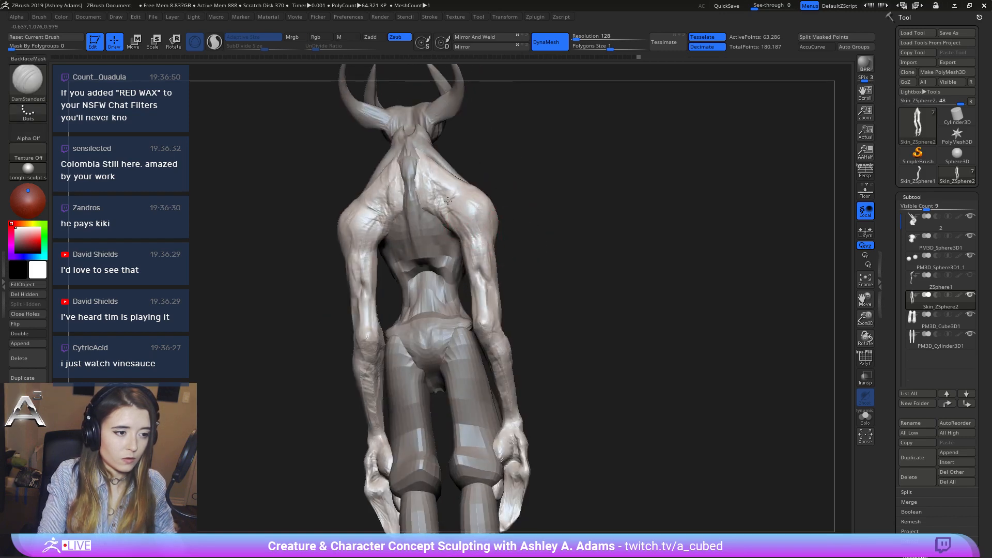
mouse_move(448, 201)
left_mouse_down()
mouse_move(481, 237)
mouse_move(454, 206)
left_mouse_up()
mouse_move(451, 223)
right_mouse_down()
mouse_move(470, 236)
mouse_move(452, 237)
mouse_move(457, 219)
mouse_move(475, 220)
right_mouse_up()
key("b")
key("c")
key("b")
right_click(461, 220)
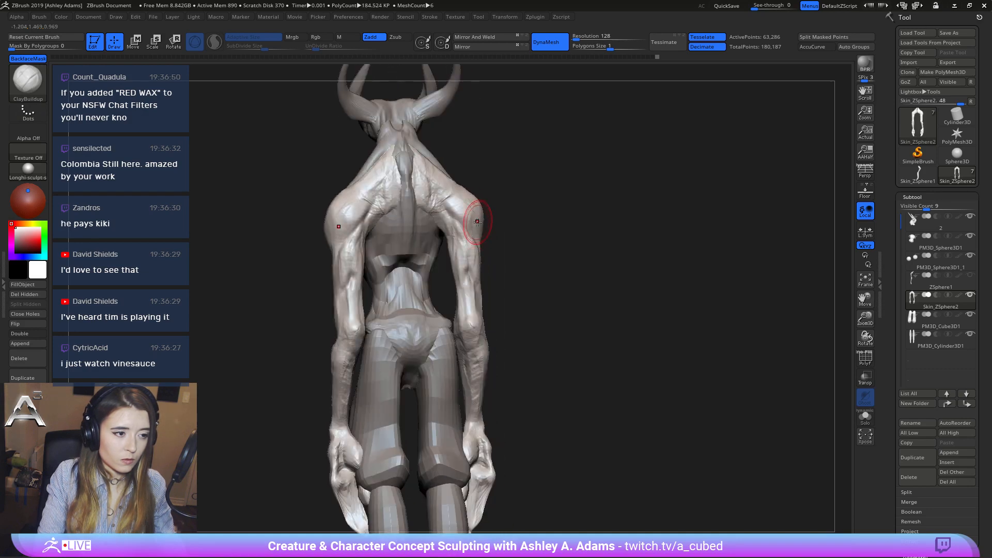
On the torso subtool, invert the mask and reshape the upper back behind the ribcage with the SnakeHook brush.
left_click(416, 228, "alt")
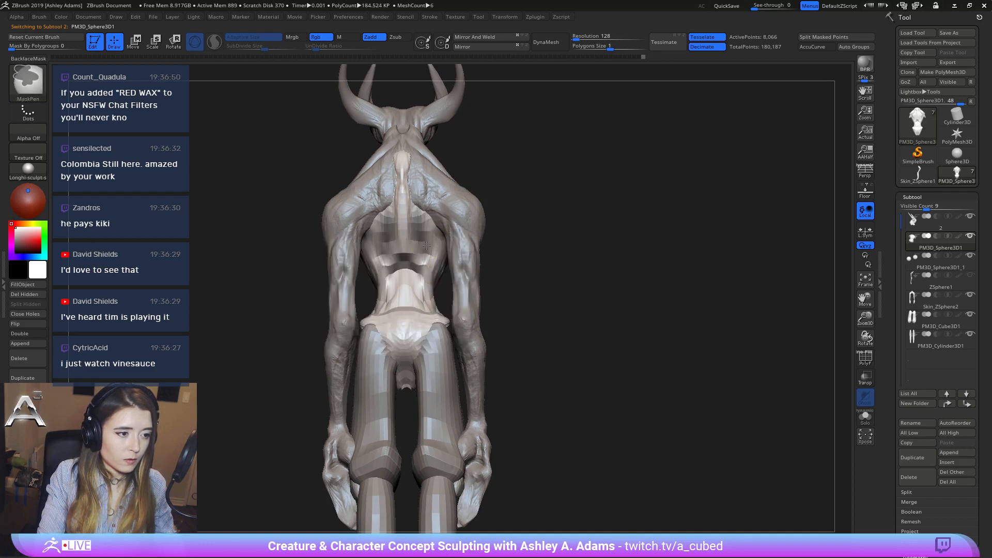
left_click(599, 206, "ctrl")
right_click(404, 286)
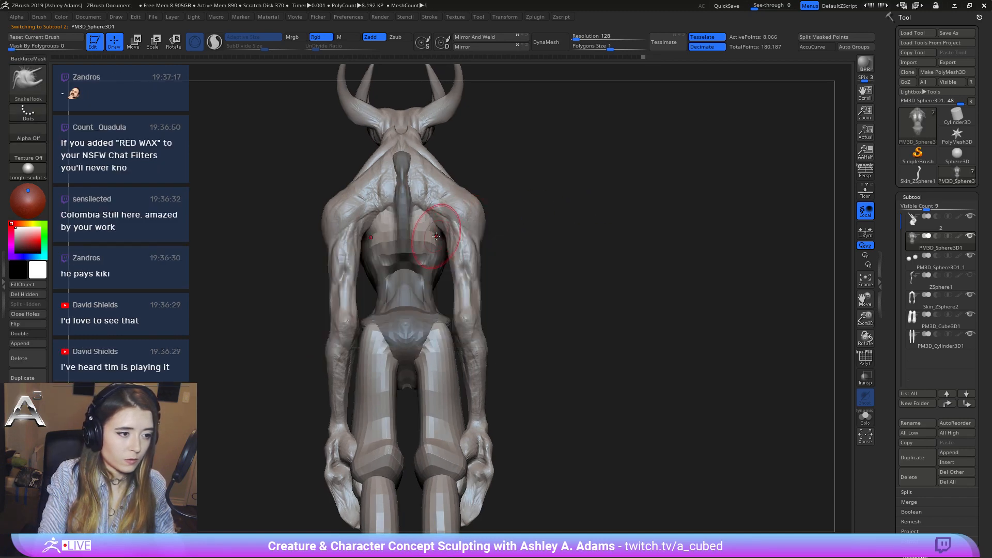
mouse_move(447, 219)
right_mouse_down()
mouse_move(547, 248)
mouse_move(473, 228)
mouse_move(444, 205)
mouse_move(495, 230)
mouse_move(520, 262)
mouse_move(436, 257)
mouse_move(479, 268)
right_mouse_up()
key("space")
Build up the back of the ribcage on the torso subtool with the ClayBuildup brush.
key("b")
key("c")
key("b")
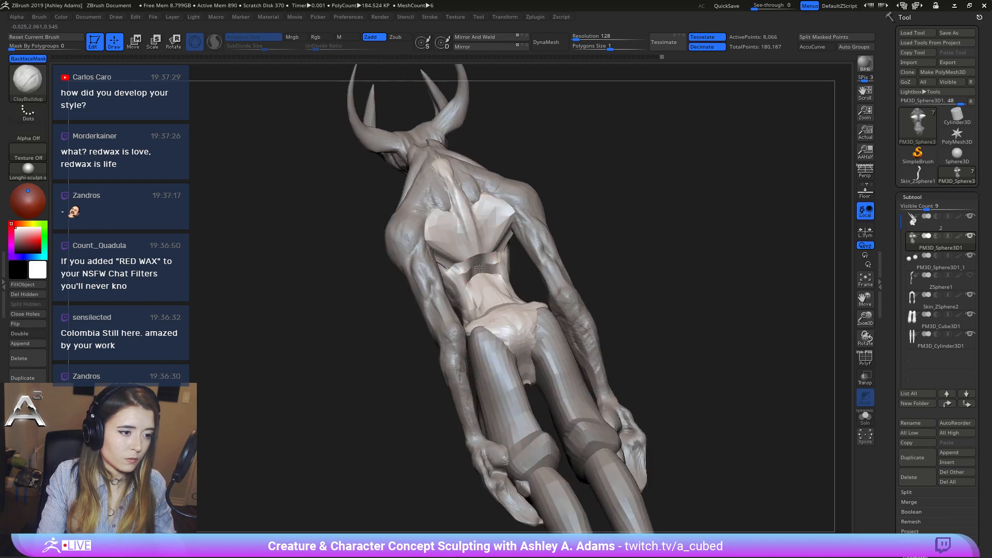
left_click_drag(483, 267, 484, 262)
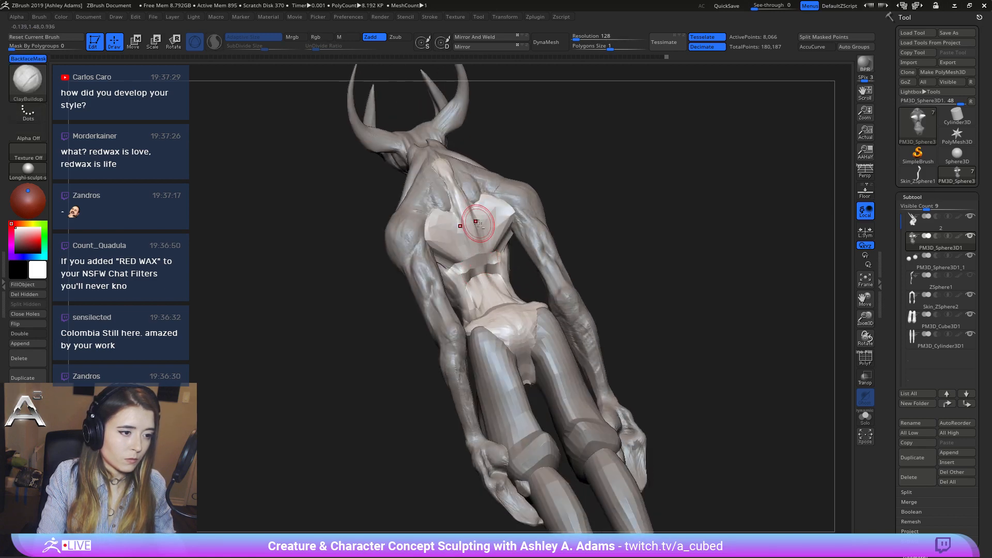
right_click_drag(478, 224, 519, 330, "ctrl")
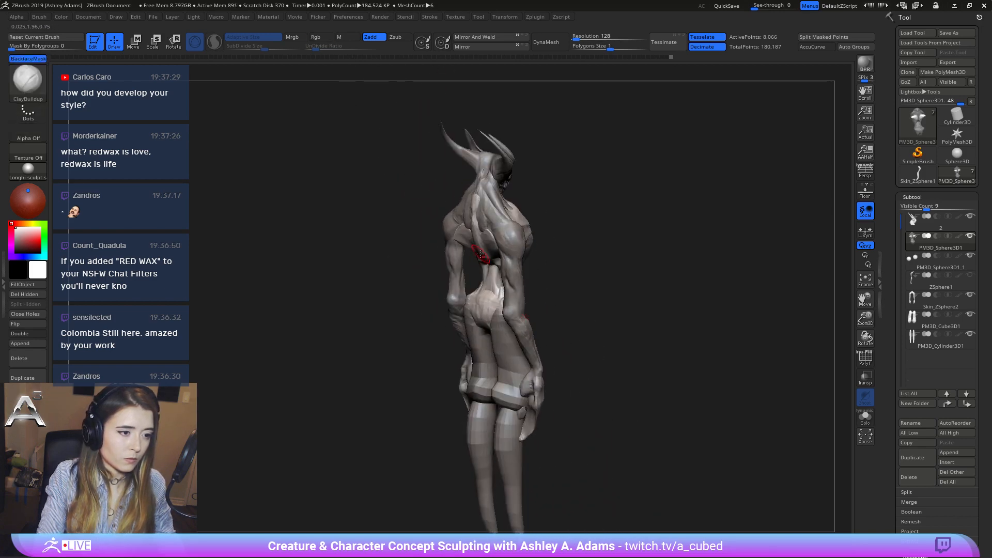
right_click_drag(480, 254, 481, 251)
left_click_drag(485, 260, 480, 239)
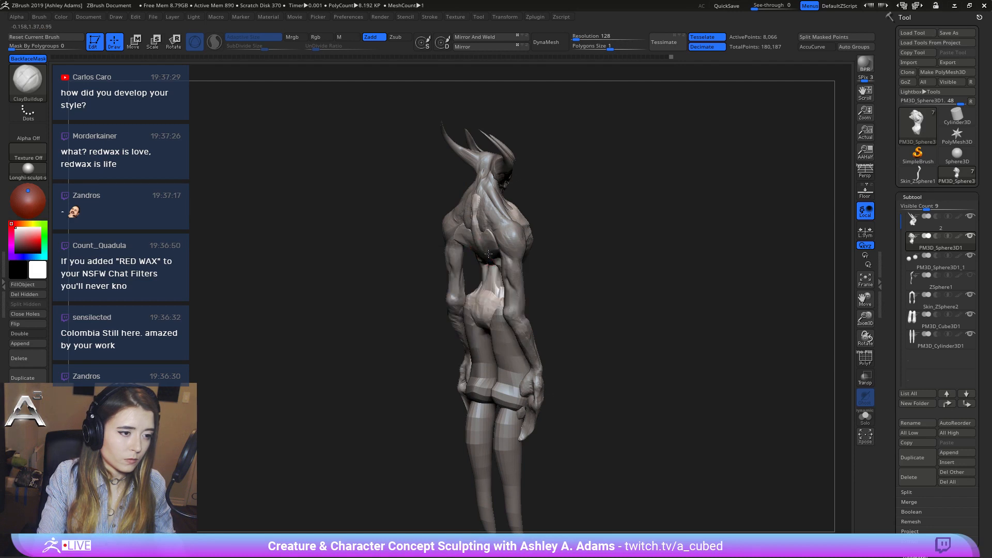
right_click_drag(491, 242, 497, 241)
left_click(471, 251, "alt")
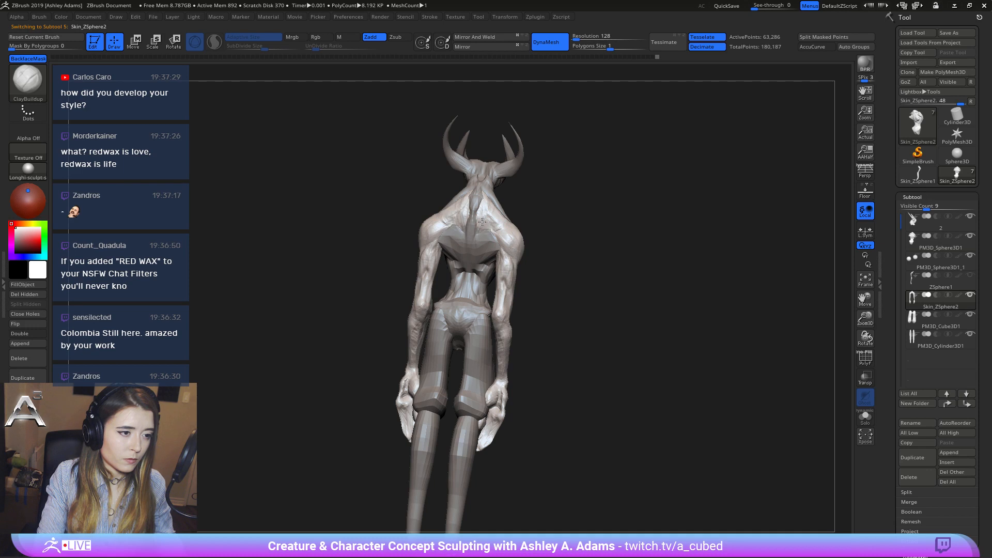
left_click(482, 220, "alt")
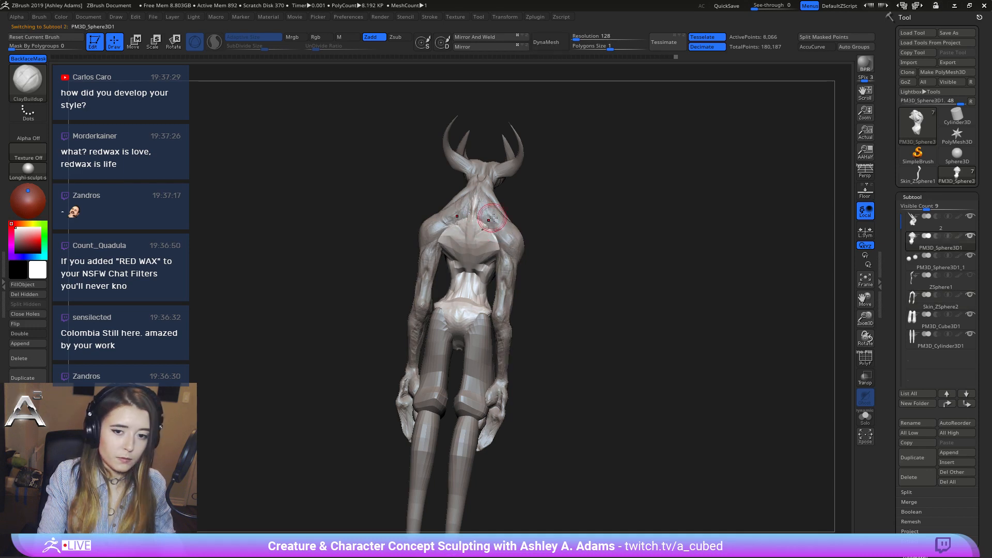
Reshape the chest and ribcage profile on the torso with the SnakeHook brush.
right_click_drag(481, 202, 544, 232)
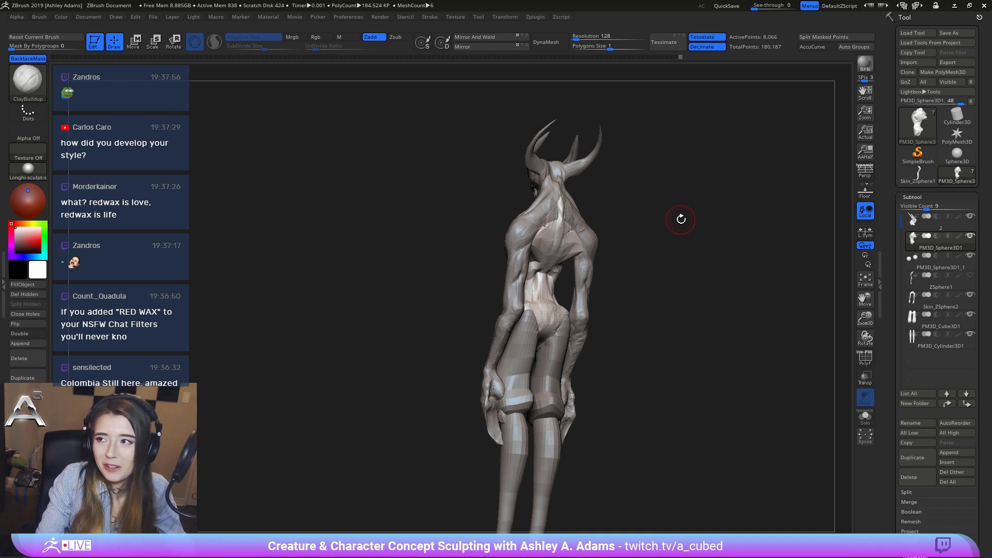
left_click_drag(625, 267, 684, 270)
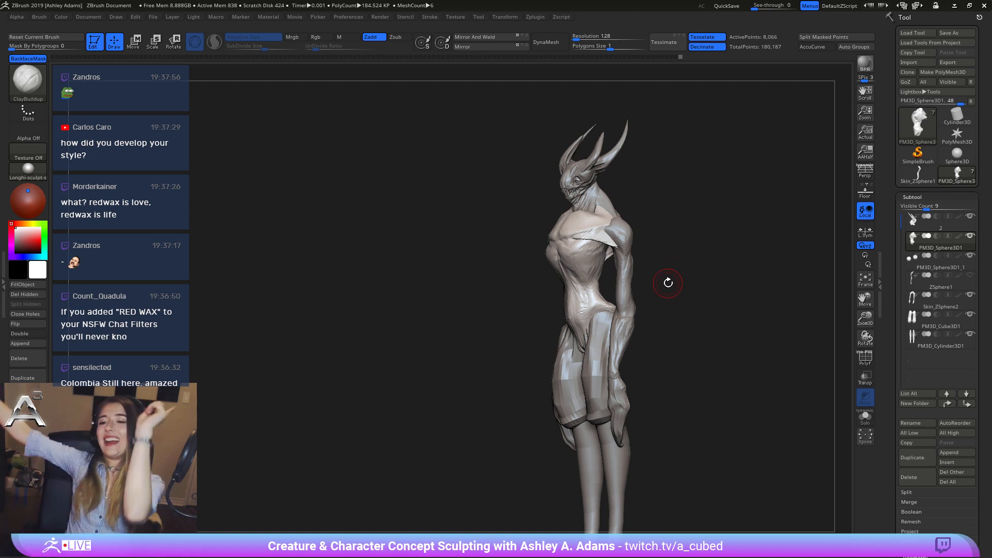
mouse_move(603, 237)
right_mouse_down()
mouse_move(577, 232)
mouse_move(602, 222)
right_mouse_up()
right_click(601, 222)
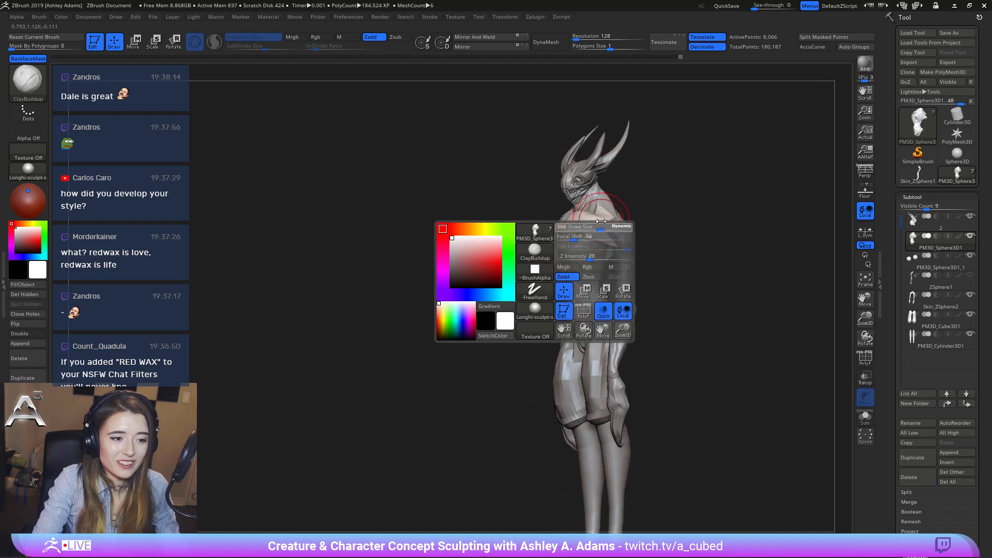
key("b")
key("s")
key("h")
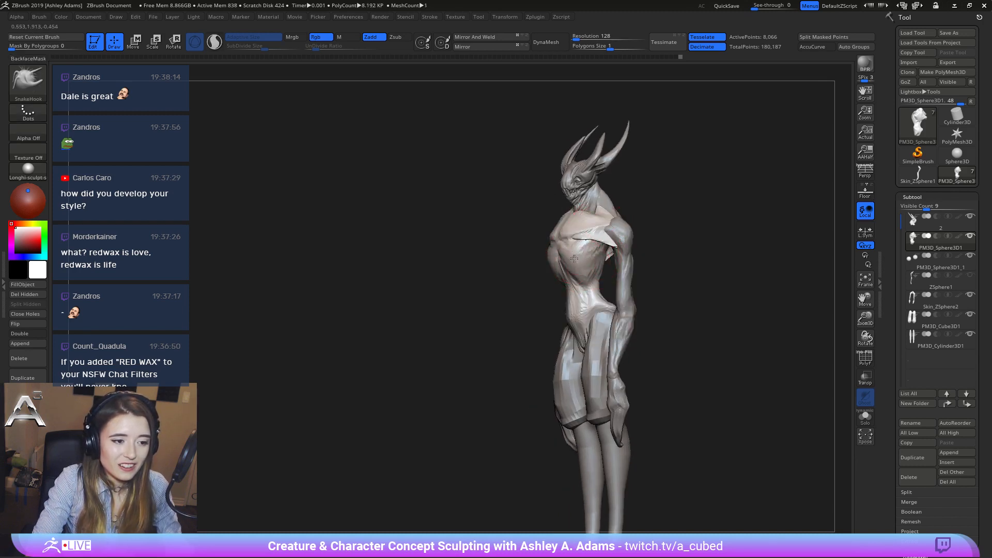
right_click_drag(575, 258, 550, 257)
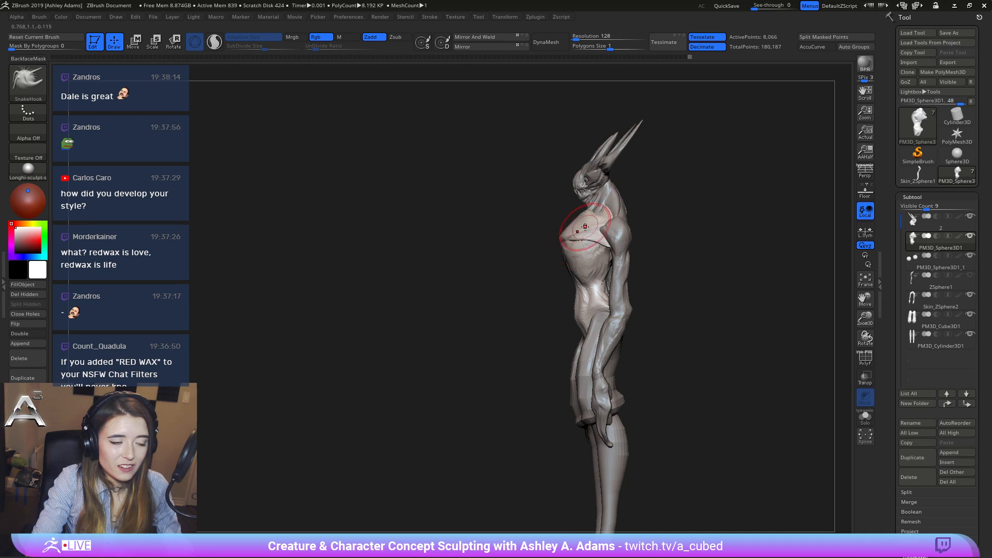
right_click_drag(572, 229, 563, 267)
right_click(563, 267)
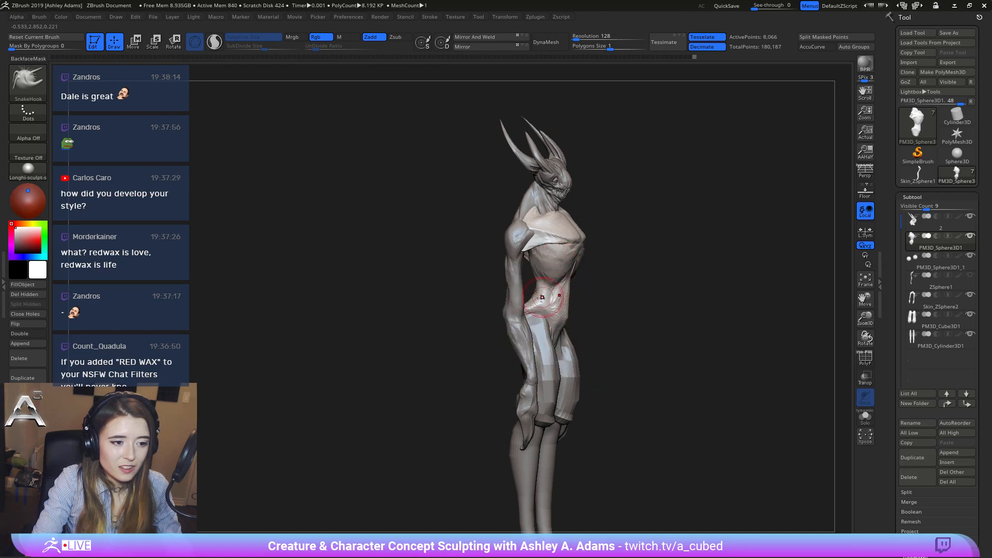
Adjust the lower abdomen and hip contour in side view with the SnakeHook brush.
mouse_move(566, 284)
right_mouse_down()
mouse_move(537, 290)
mouse_move(546, 292)
right_mouse_up()
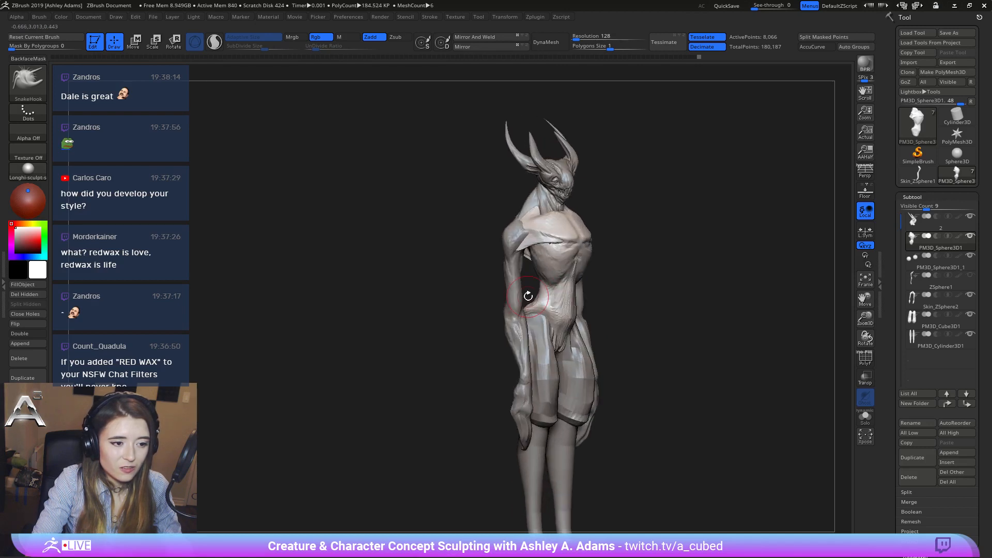
mouse_move(555, 325)
left_mouse_down()
mouse_move(543, 331)
mouse_move(541, 313)
left_mouse_up()
right_click_drag(541, 314, 576, 331)
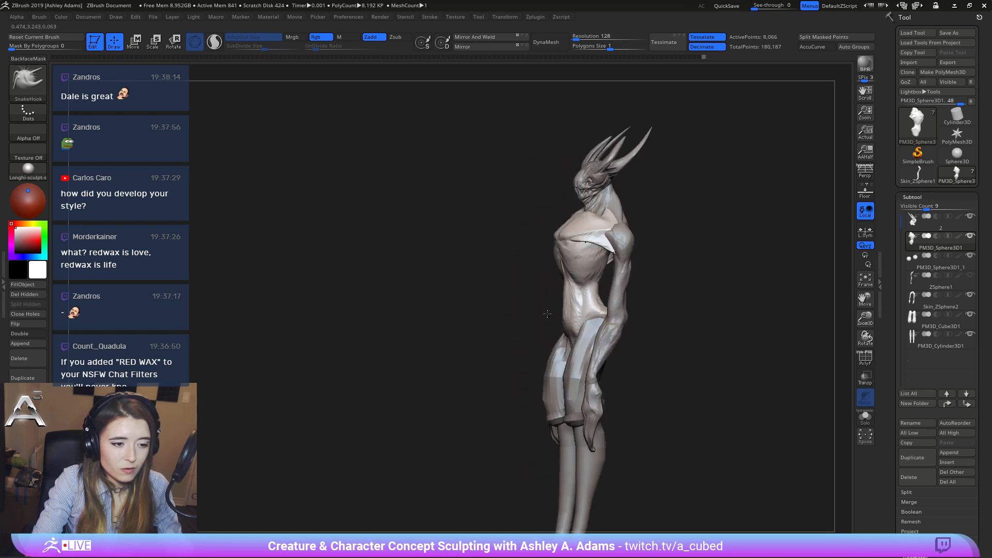
key("space")
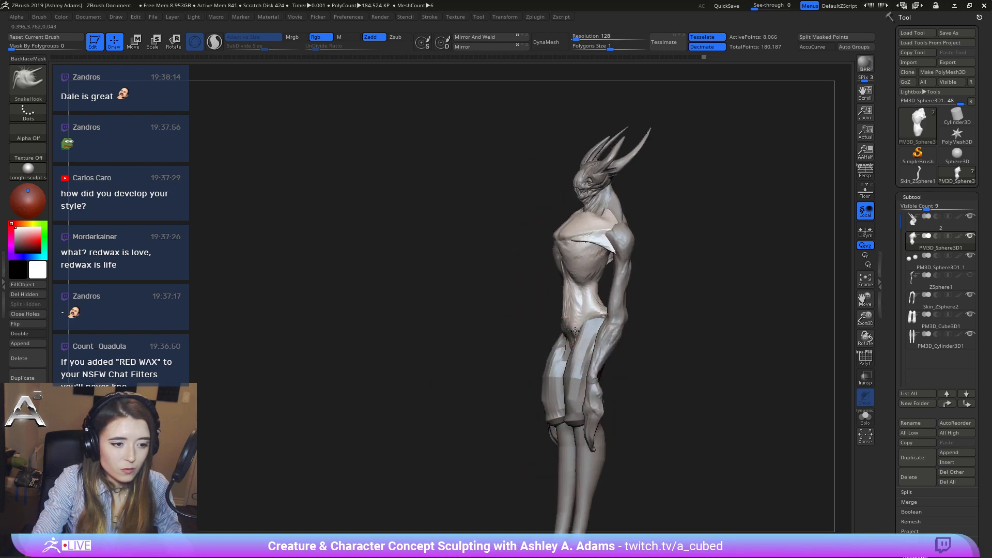
left_click_drag(575, 331, 572, 320)
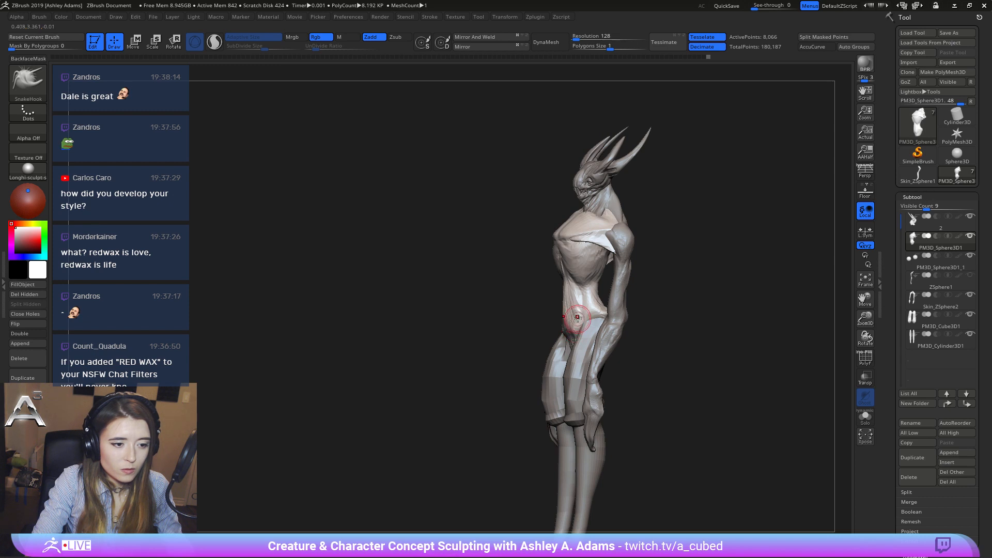
right_click_drag(578, 309, 581, 309)
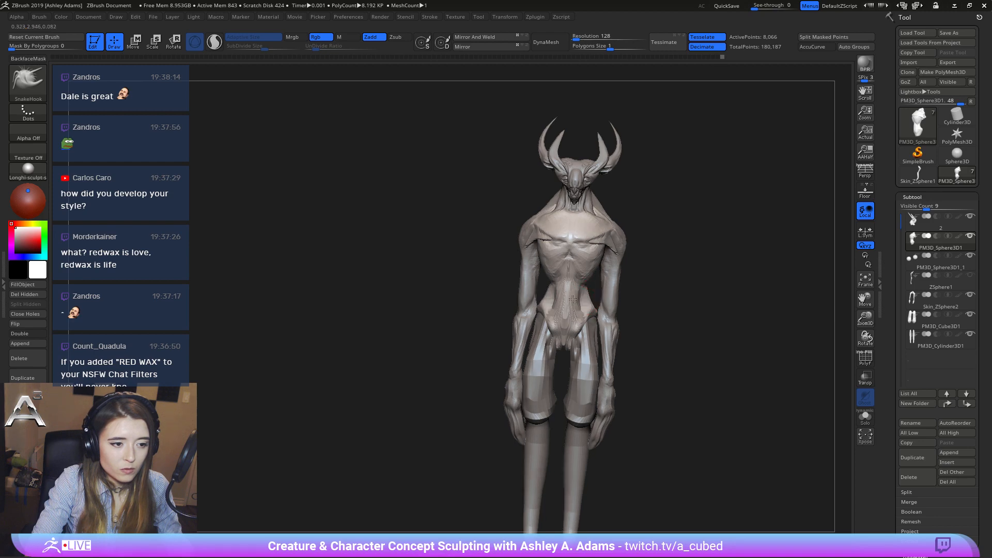
Refine the sides of the waist from the front with the SnakeHook and ClayBuildup brushes.
mouse_move(593, 301)
right_mouse_down()
mouse_move(589, 288)
mouse_move(635, 301)
mouse_move(644, 290)
mouse_move(563, 310)
right_mouse_up()
key("space")
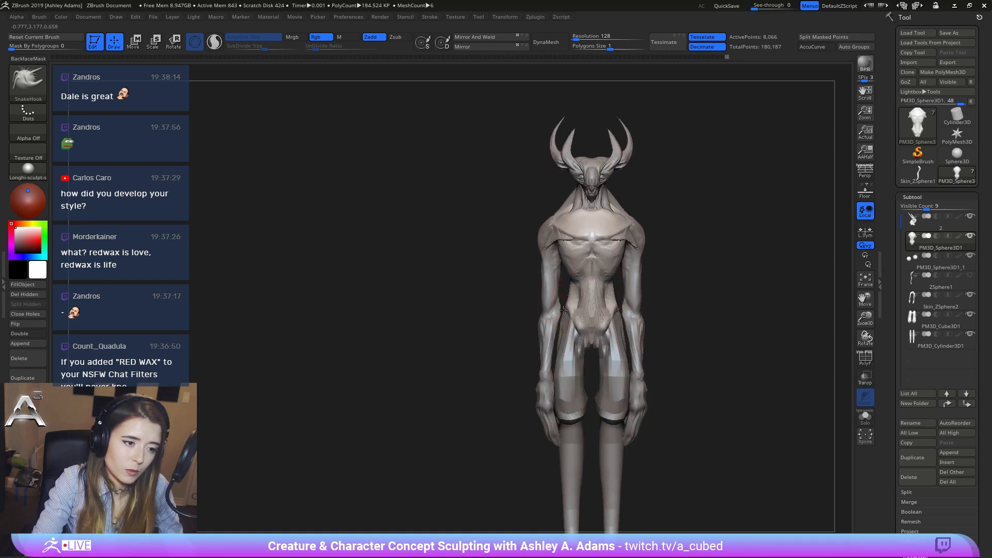
right_click_drag(574, 293, 575, 290)
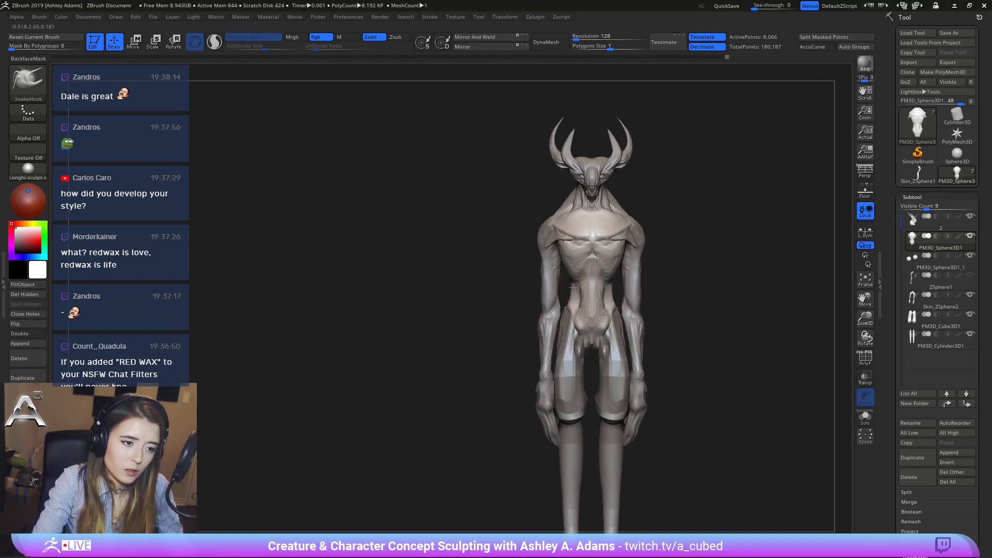
key("b")
key("c")
key("b")
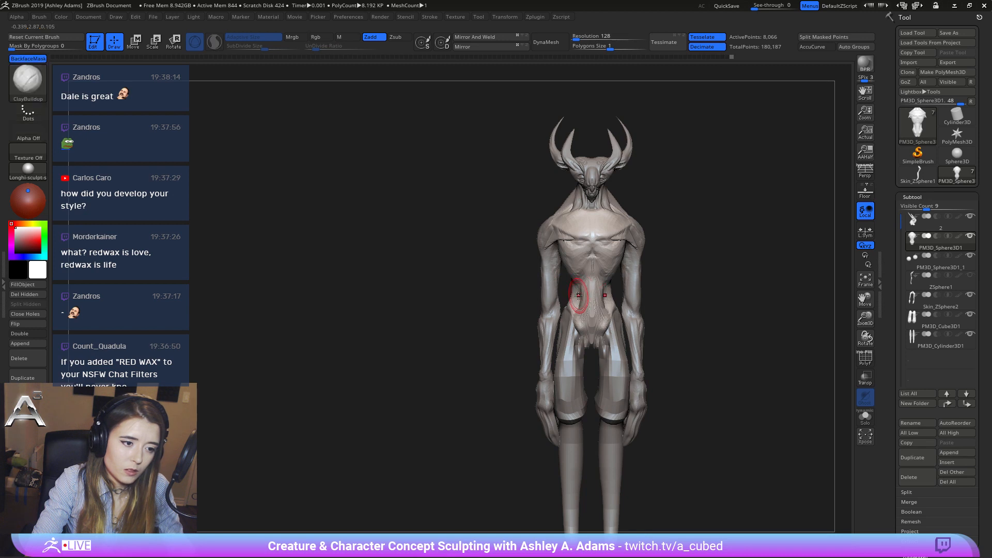
On the thigh subtool, pull the outer thighs outward with the SnakeHook brush.
left_click(584, 329, "alt")
key("space")
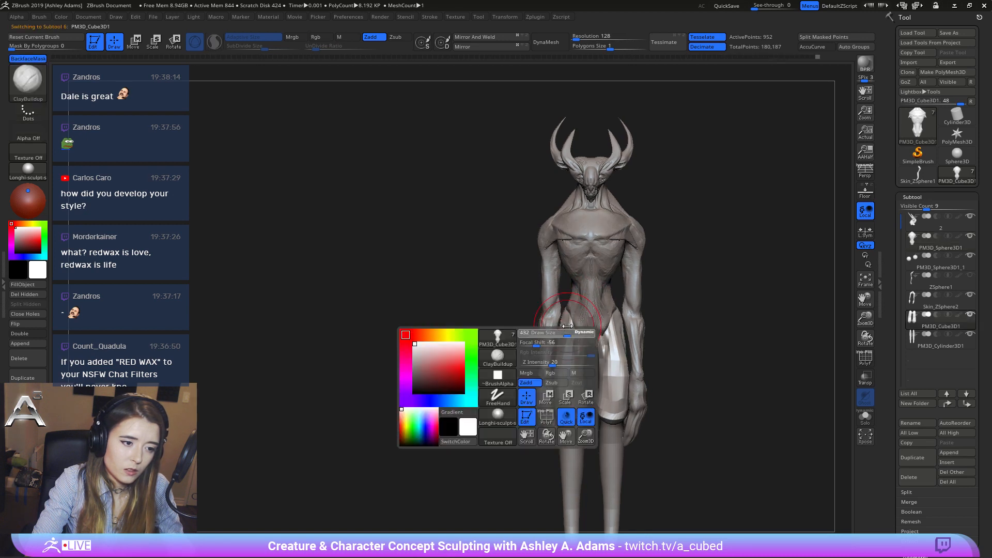
key("b")
key("s")
key("h")
mouse_move(562, 342)
left_mouse_down()
mouse_move(565, 387)
mouse_move(563, 372)
mouse_move(609, 372)
mouse_move(597, 343)
mouse_move(617, 349)
mouse_move(602, 355)
left_mouse_up()
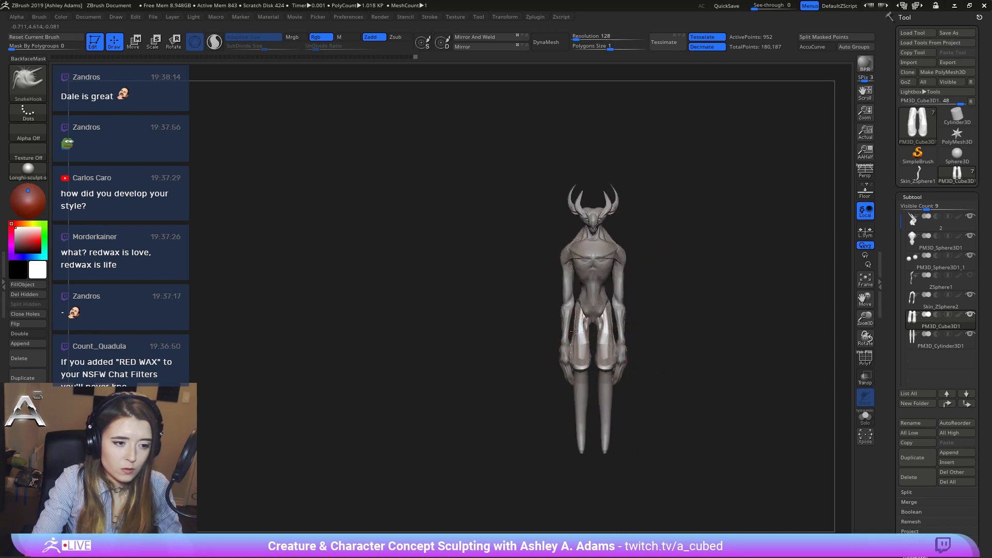
On the arms subtool, mask the arms below the shoulders and invert the mask to protect the shoulders.
left_click(612, 336, "alt")
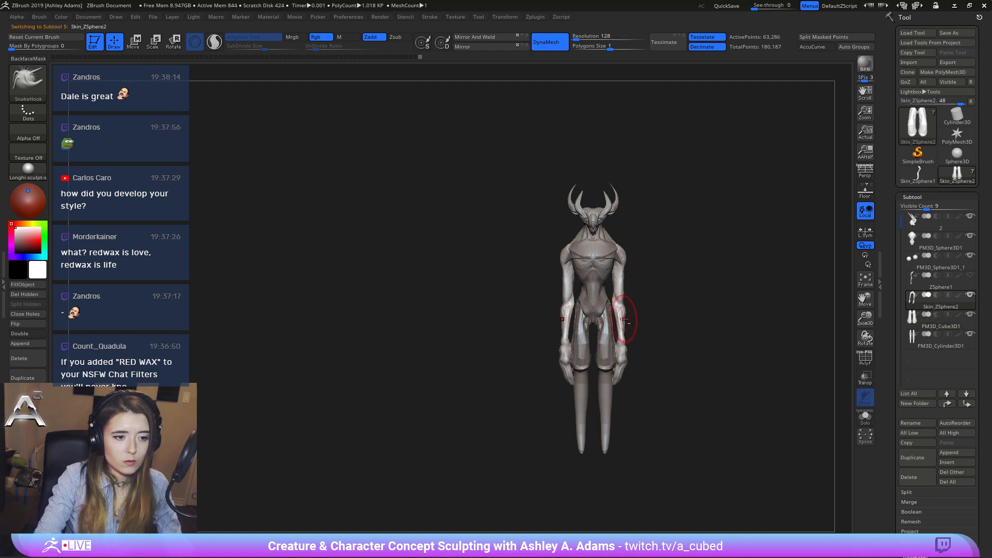
key("f")
key("b")
key("s")
key("h")
key("w")
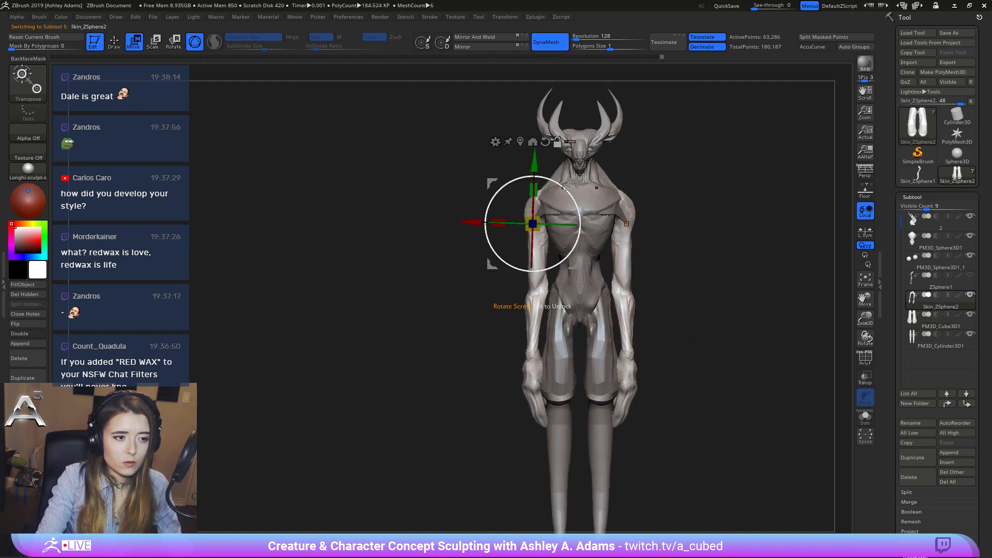
key("q")
mouse_move(655, 477)
left_mouse_down("ctrl")
mouse_move(675, 261)
mouse_move(604, 243)
left_mouse_up("ctrl")
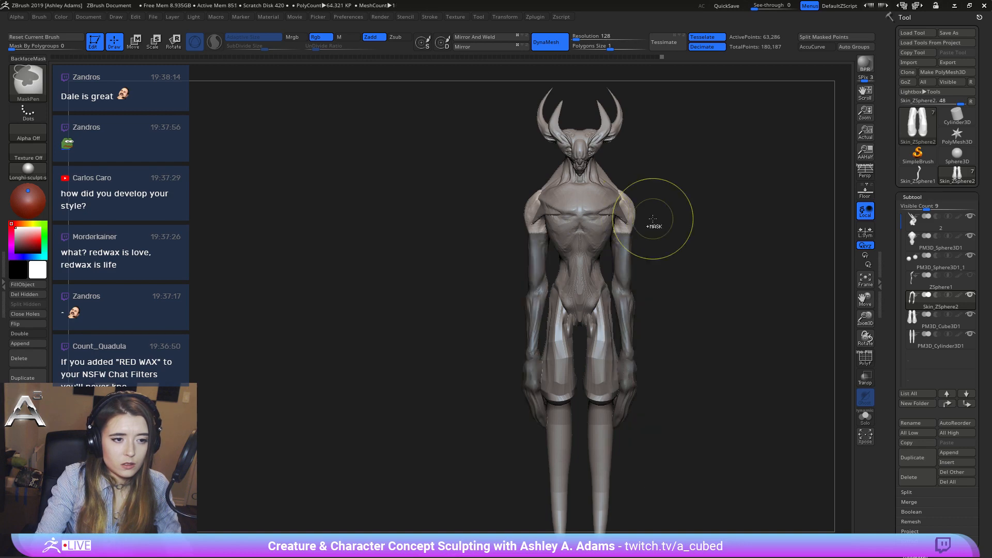
left_click(626, 265, "ctrl")
left_click(660, 265, "ctrl")
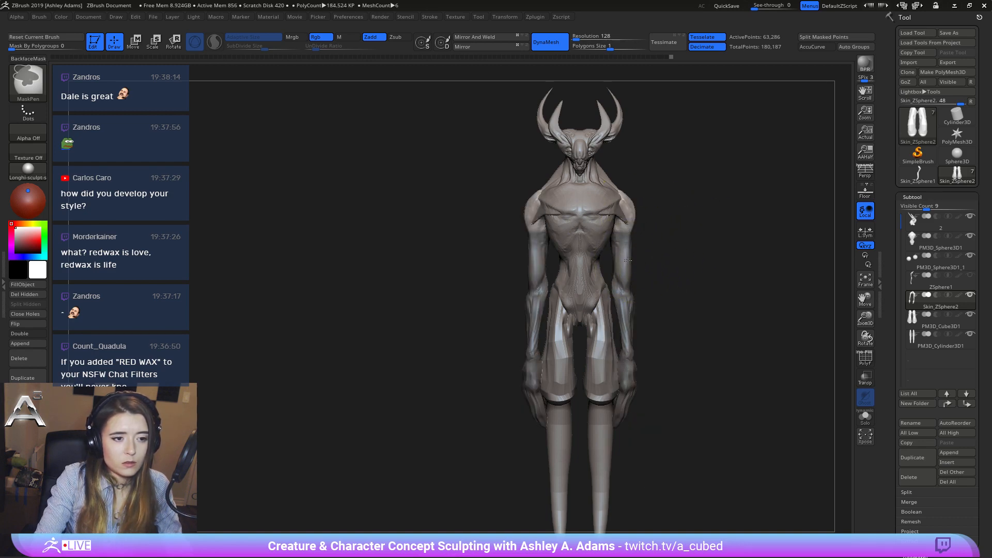
left_click_drag(709, 246, 636, 268)
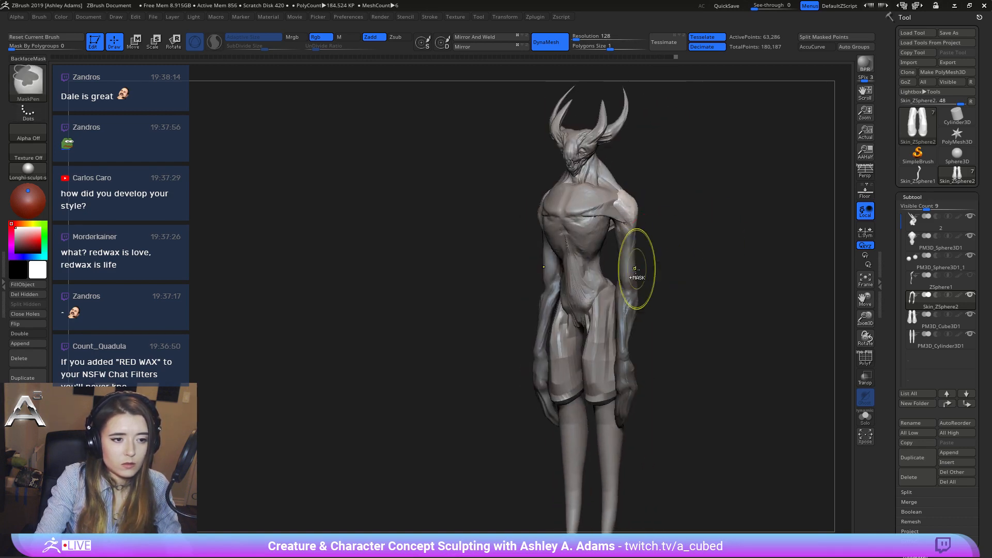
mouse_move(682, 241)
left_mouse_down()
mouse_move(569, 248)
mouse_move(671, 243)
mouse_move(661, 268)
left_mouse_up()
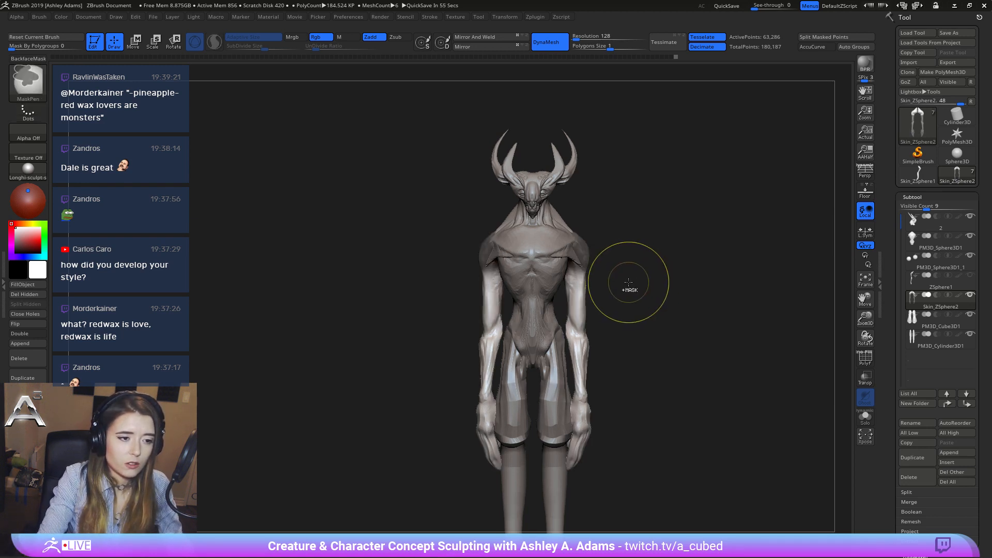
Rotate the unmasked arms outward from the body with the transform gizmo, pivoting at the shoulders.
key("w")
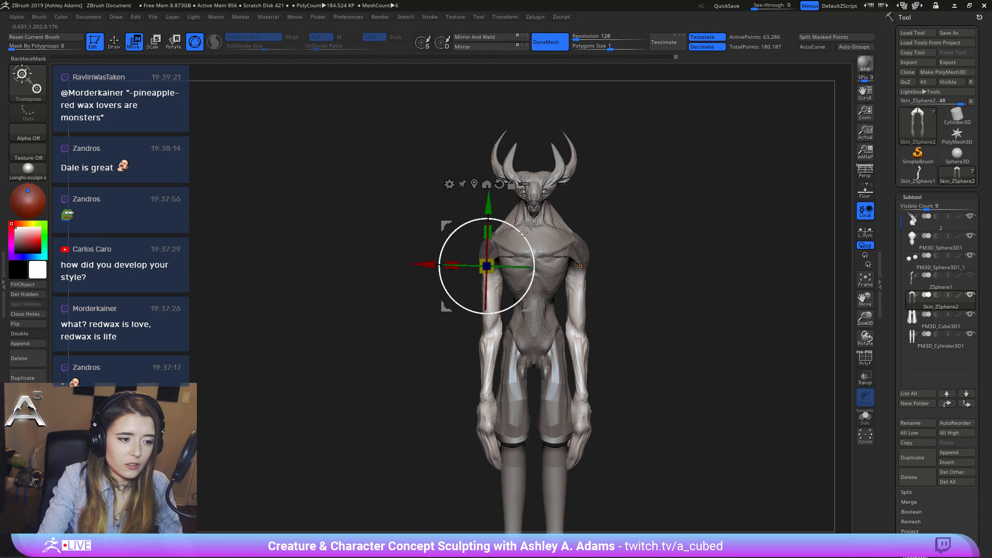
left_click_drag(532, 241, 531, 239)
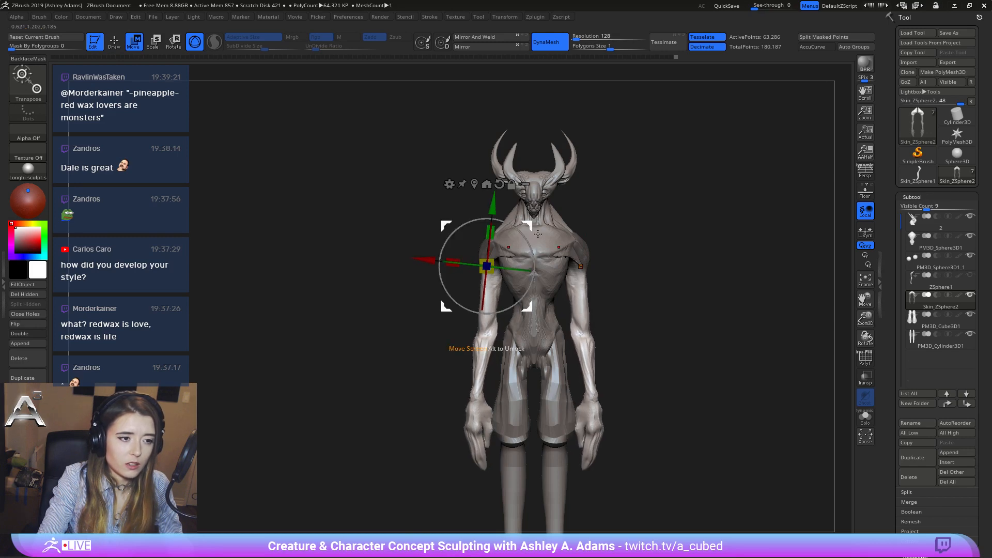
right_click_drag(531, 239, 652, 244)
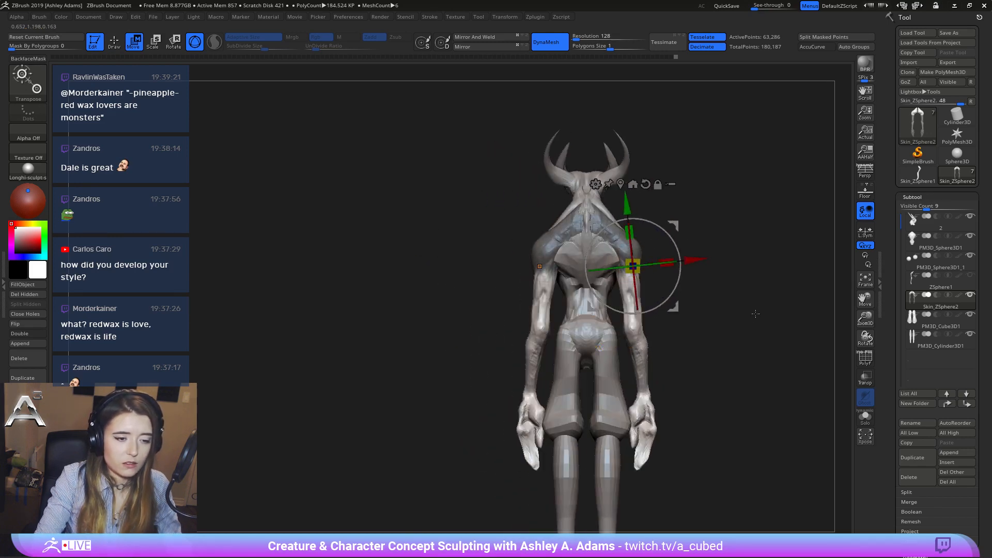
right_click_drag(743, 310, 620, 303)
mouse_move(780, 310)
right_mouse_down("alt")
mouse_move(649, 295)
mouse_move(673, 306)
right_mouse_up("alt")
key("q")
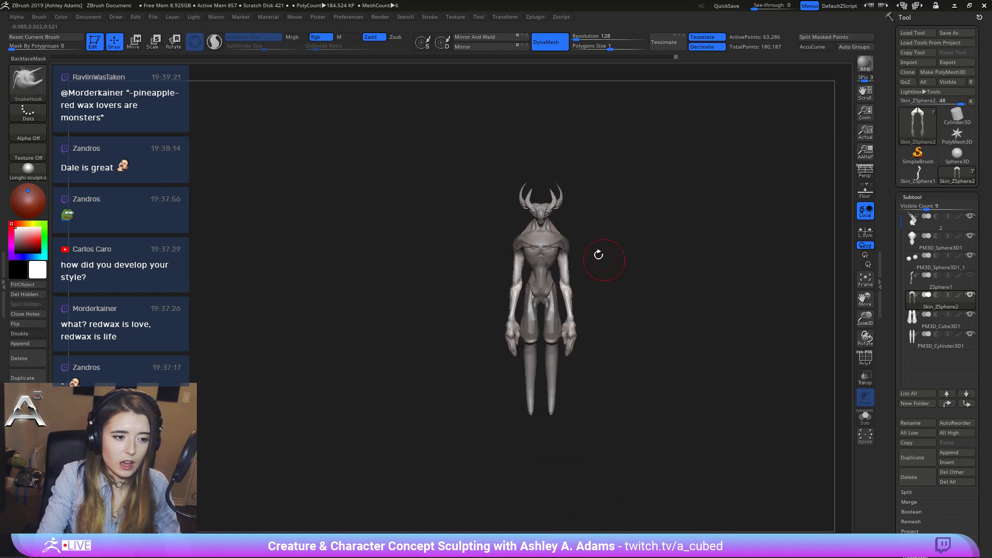
Clear the mask from the arms and make the torso the active subtool.
mouse_move(540, 273)
right_mouse_down("ctrl")
mouse_move(615, 372)
mouse_move(576, 321)
mouse_move(642, 262)
mouse_move(649, 269)
right_mouse_up("ctrl")
left_click_drag(649, 279, 637, 303, "ctrl")
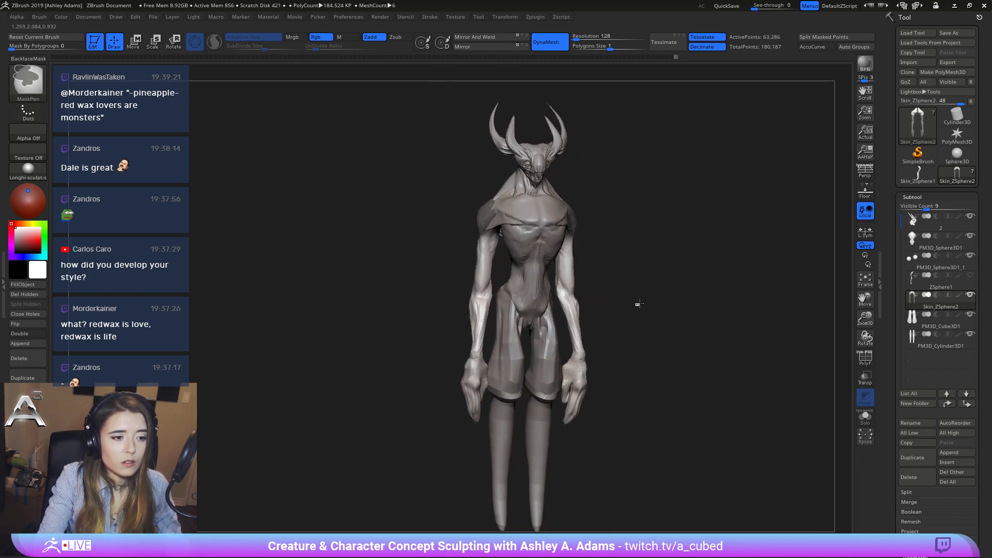
mouse_move(638, 303)
right_mouse_down()
mouse_move(607, 288)
mouse_move(605, 312)
mouse_move(595, 279)
right_mouse_up()
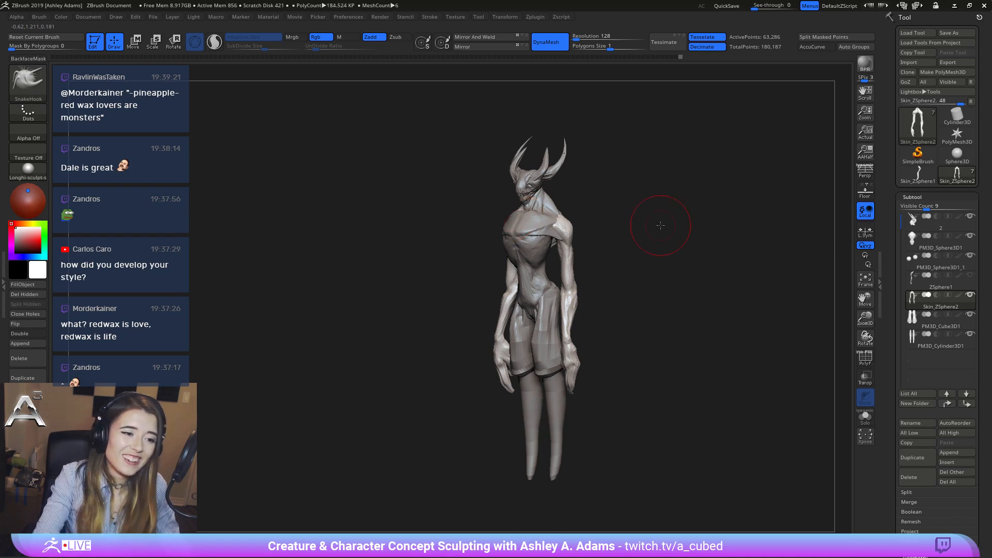
mouse_move(492, 288)
right_mouse_down("shift")
mouse_move(554, 263)
mouse_move(538, 315)
right_mouse_up("shift")
left_click(542, 279, "alt")
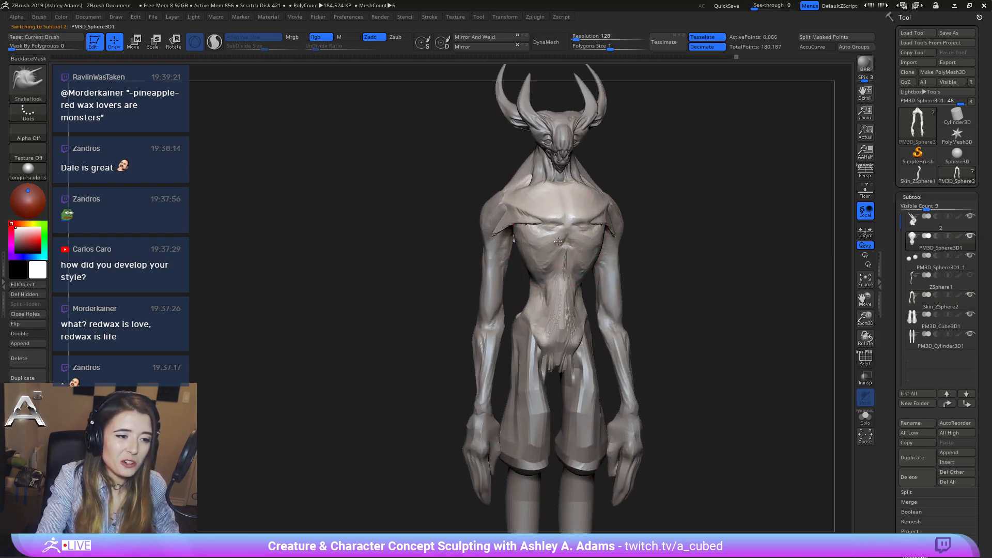
Pull the torso's chest and armpit edges in toward the shoulders with the SnakeHook brush.
right_click_drag(424, 303, 479, 302)
key("space")
left_click_drag(553, 254, 530, 249)
key("space")
right_click_drag(531, 250, 535, 268)
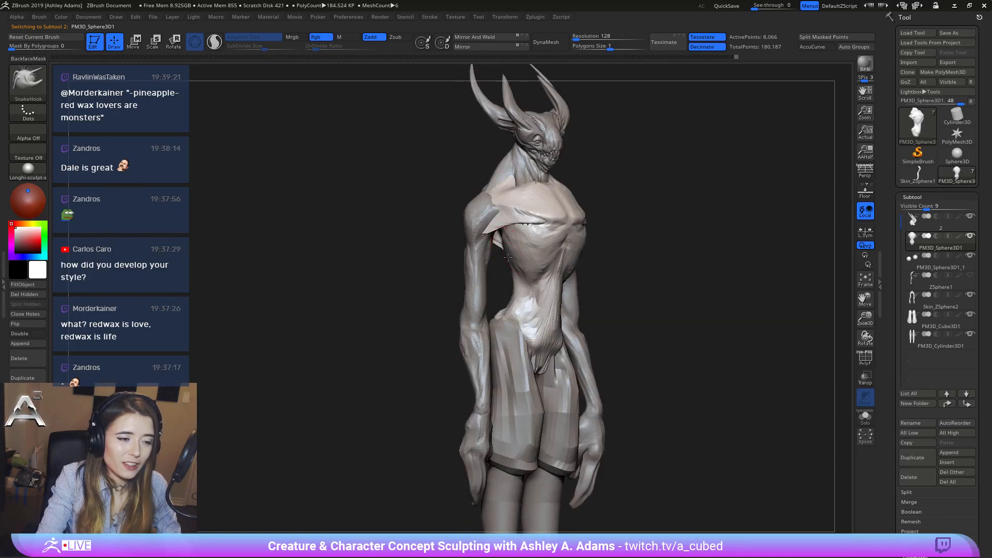
left_click_drag(538, 275, 535, 270)
mouse_move(535, 269)
right_mouse_down()
mouse_move(549, 258)
mouse_move(468, 253)
mouse_move(542, 257)
mouse_move(517, 254)
mouse_move(587, 245)
right_mouse_up()
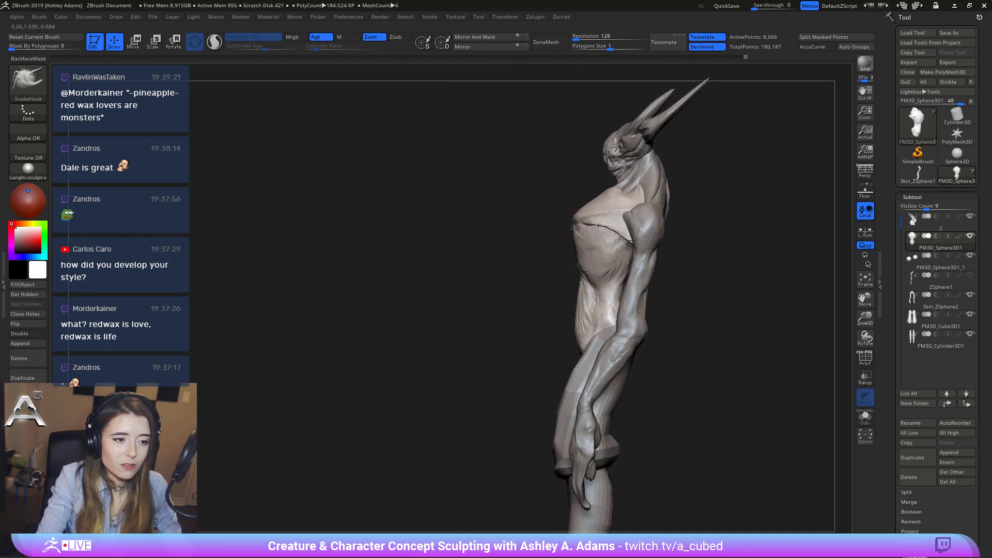
mouse_move(574, 228)
right_mouse_down()
mouse_move(632, 244)
mouse_move(554, 220)
right_mouse_up()
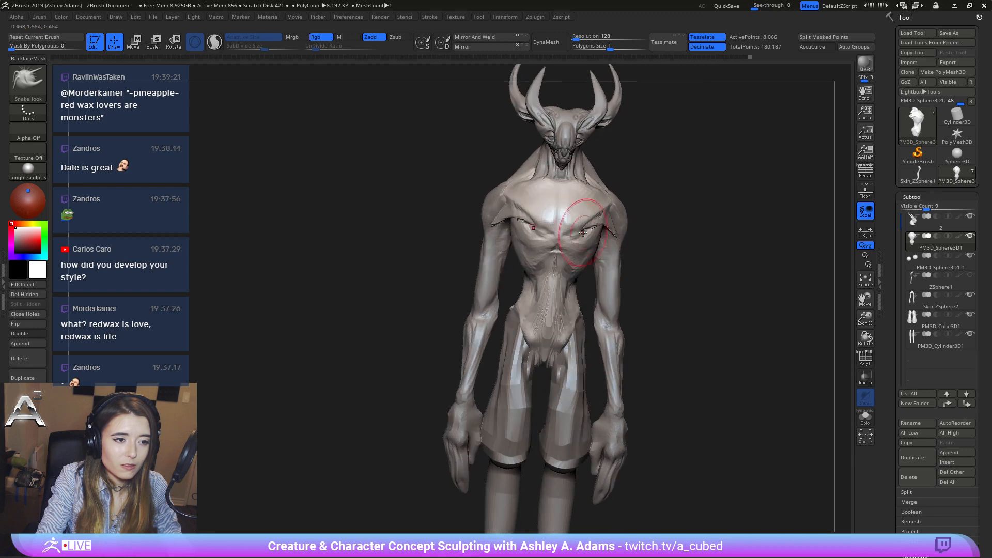
left_click_drag(535, 208, 532, 211)
mouse_move(524, 220)
right_mouse_down()
mouse_move(556, 202)
mouse_move(478, 194)
mouse_move(501, 173)
mouse_move(513, 221)
mouse_move(499, 234)
right_mouse_up()
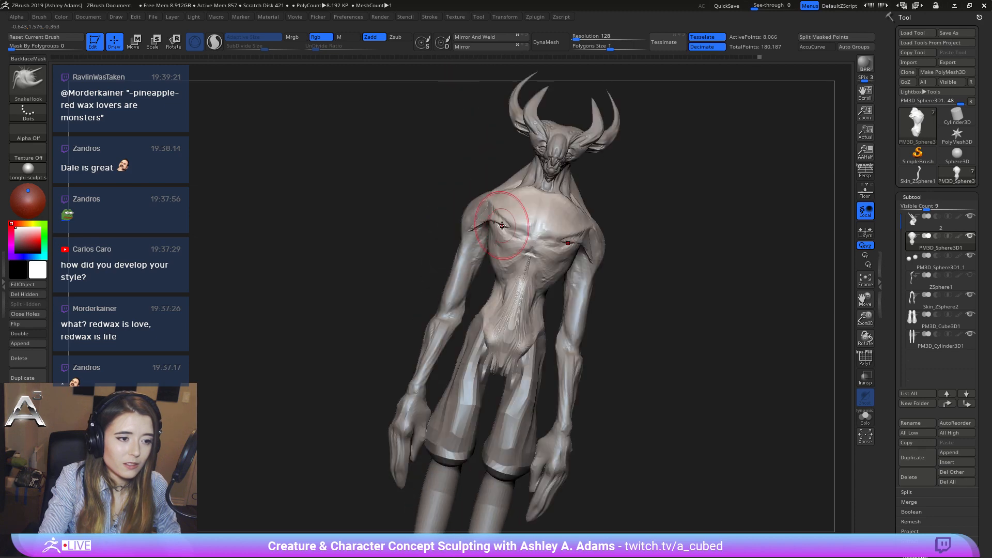
Switch to ClayBuildup and back to SnakeHook while examining the torso's chest and armpits from both sides.
key("b")
key("c")
key("b")
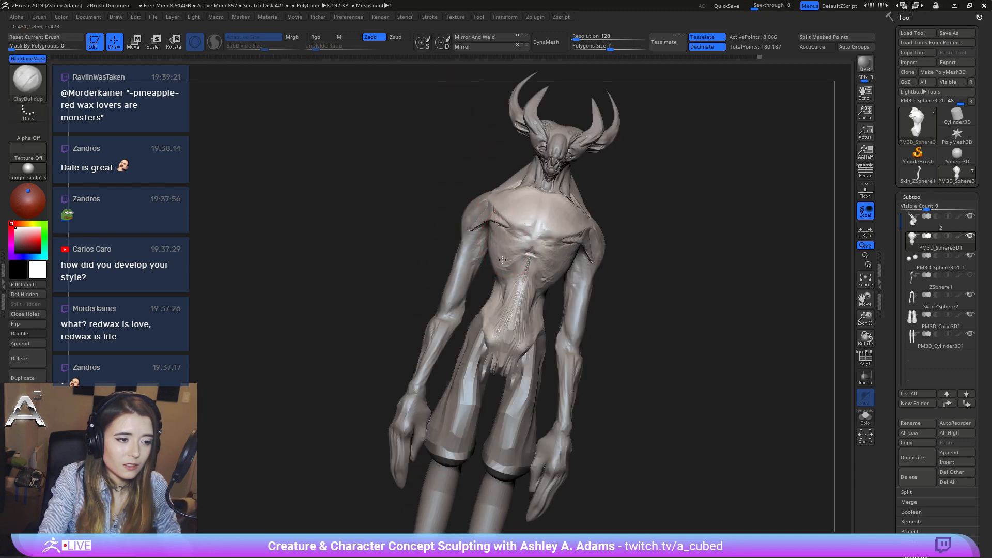
right_click_drag(511, 242, 511, 217)
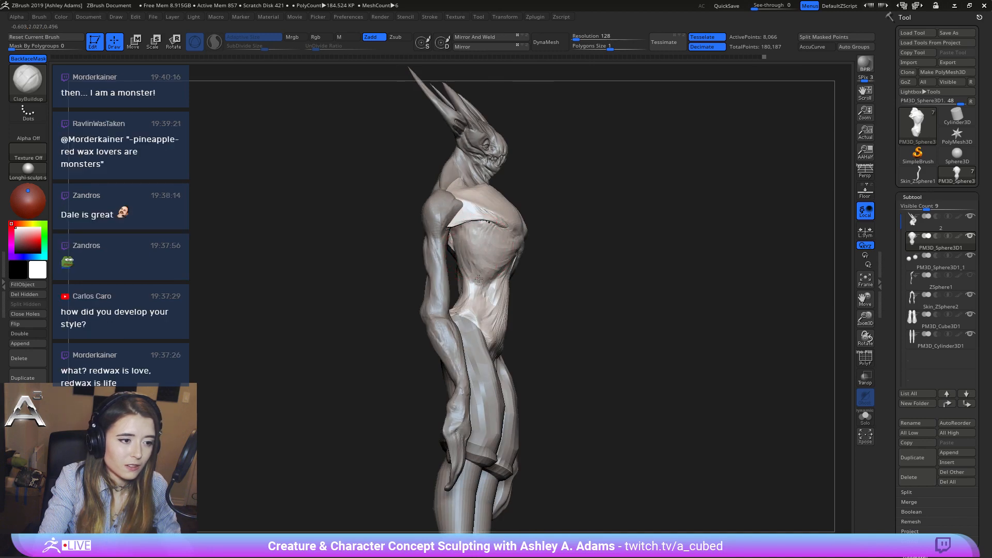
mouse_move(486, 257)
right_mouse_down()
mouse_move(522, 289)
mouse_move(536, 260)
mouse_move(580, 233)
right_mouse_up()
key("b")
key("s")
key("h")
mouse_move(490, 166)
right_mouse_down()
mouse_move(622, 257)
mouse_move(589, 245)
mouse_move(573, 290)
mouse_move(599, 290)
mouse_move(583, 270)
right_mouse_up()
key("space")
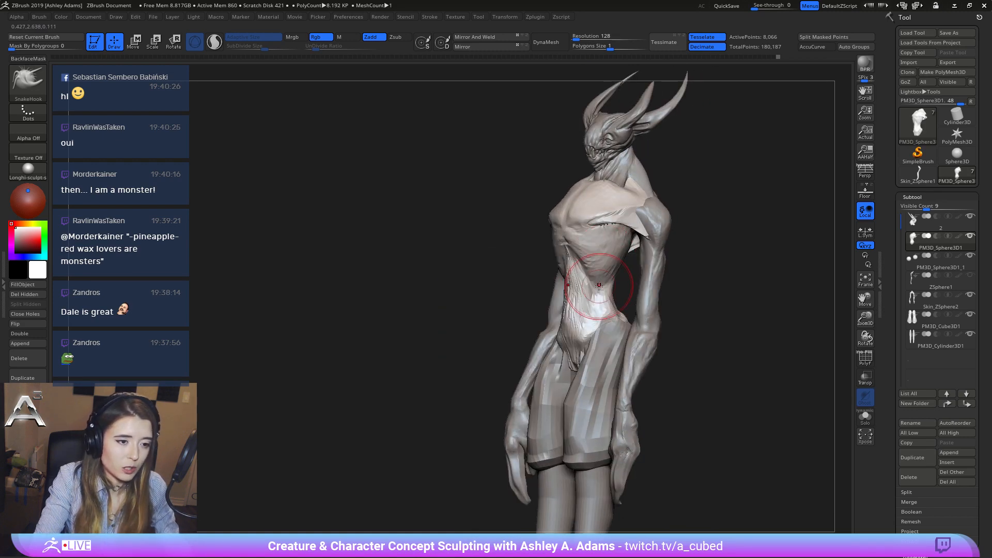
Select the DamStandard brush, adjust the brush size, and examine the whole figure's proportions from the front.
key("b")
key("d")
key("s")
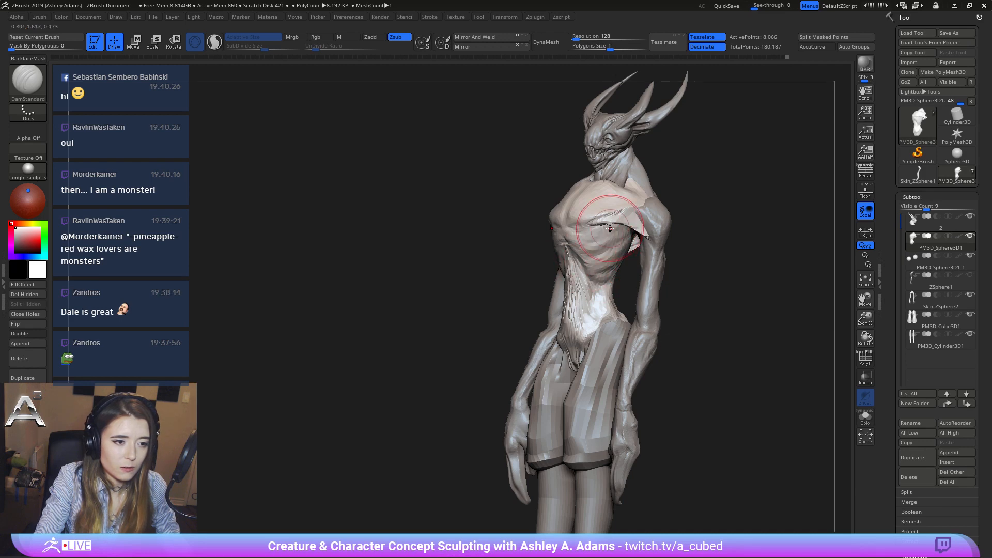
mouse_move(600, 262)
right_mouse_down("ctrl")
mouse_move(644, 259)
mouse_move(591, 273)
mouse_move(673, 272)
right_mouse_up("ctrl")
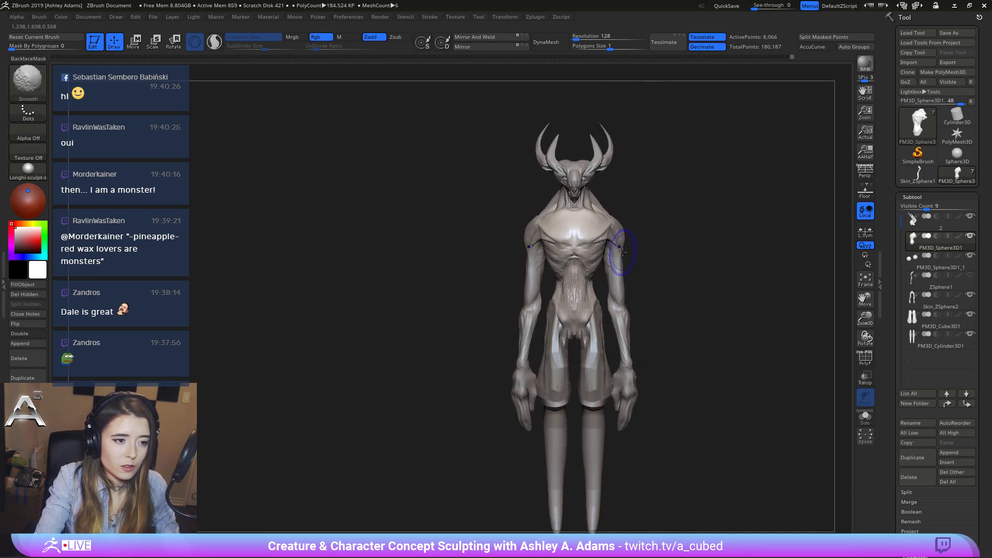
mouse_move(654, 220)
right_mouse_down()
mouse_move(625, 227)
mouse_move(638, 223)
mouse_move(628, 290)
mouse_move(615, 240)
mouse_move(671, 280)
mouse_move(599, 286)
right_mouse_up()
right_click(624, 226)
key("space")
left_click_drag(599, 286, 623, 284)
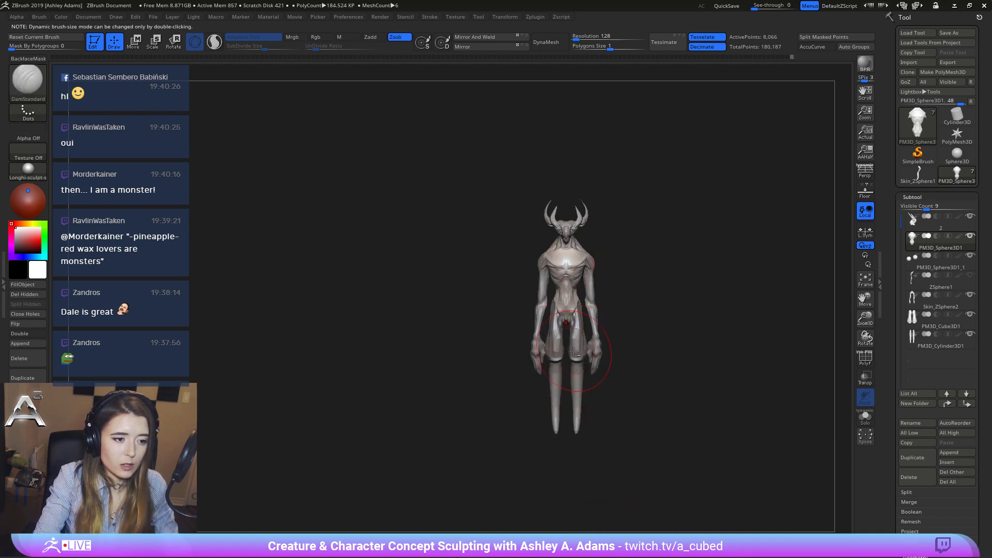
Make the thighs the active subtool and save the file.
left_click(575, 352, "alt")
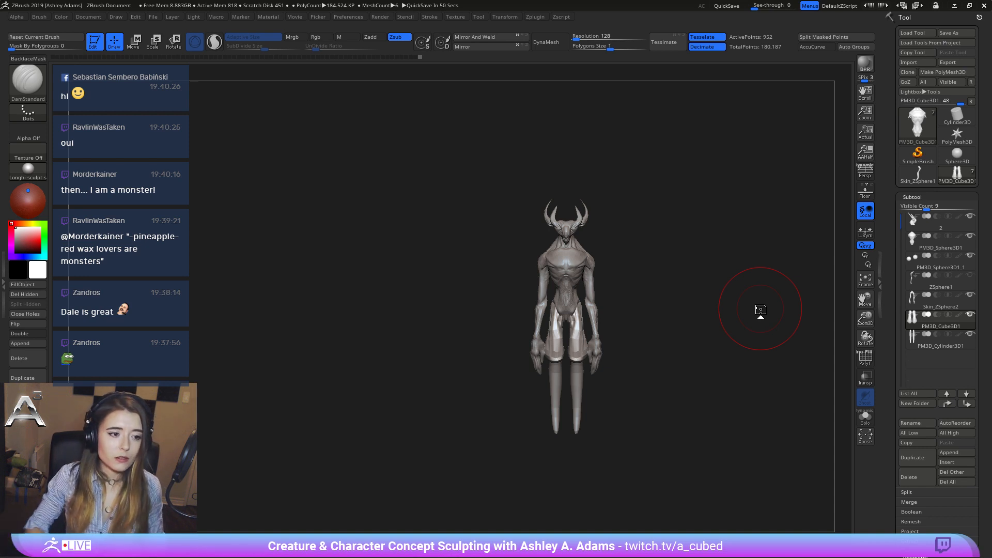
right_click_drag(584, 310, 601, 300)
key("space")
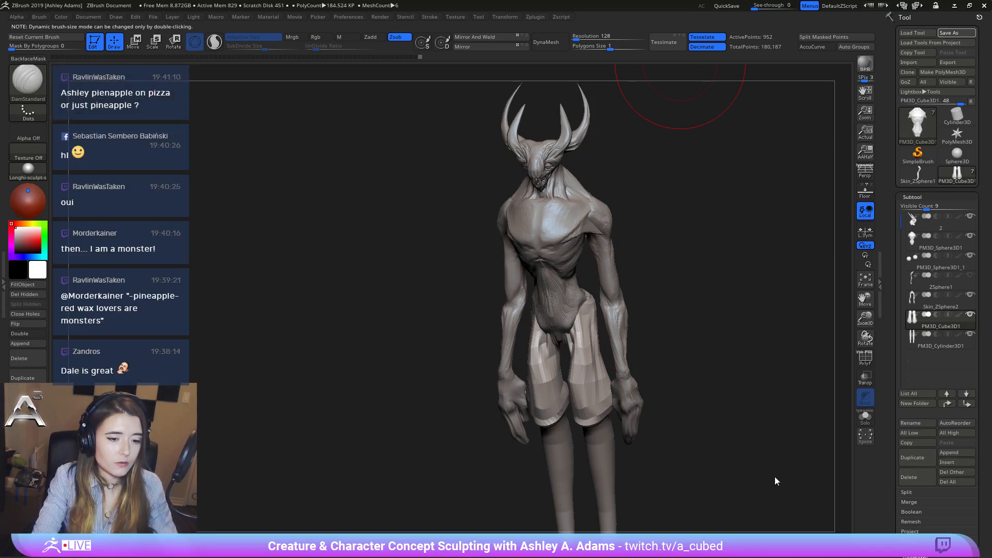
key("ctrl+s")
Create a combined posing mesh of all visible subtools with Transpose Master's TPoseMesh.
left_click(517, 17)
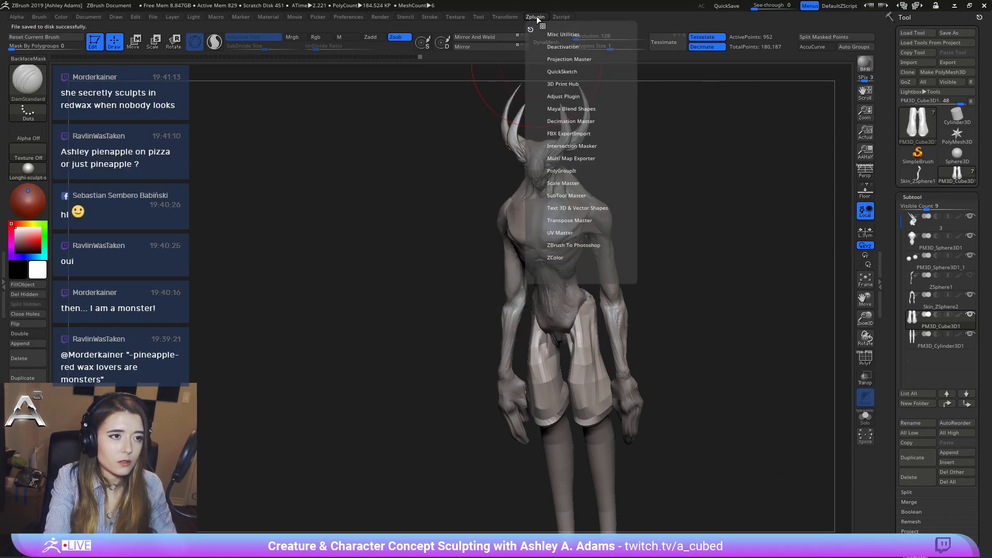
left_click(570, 221)
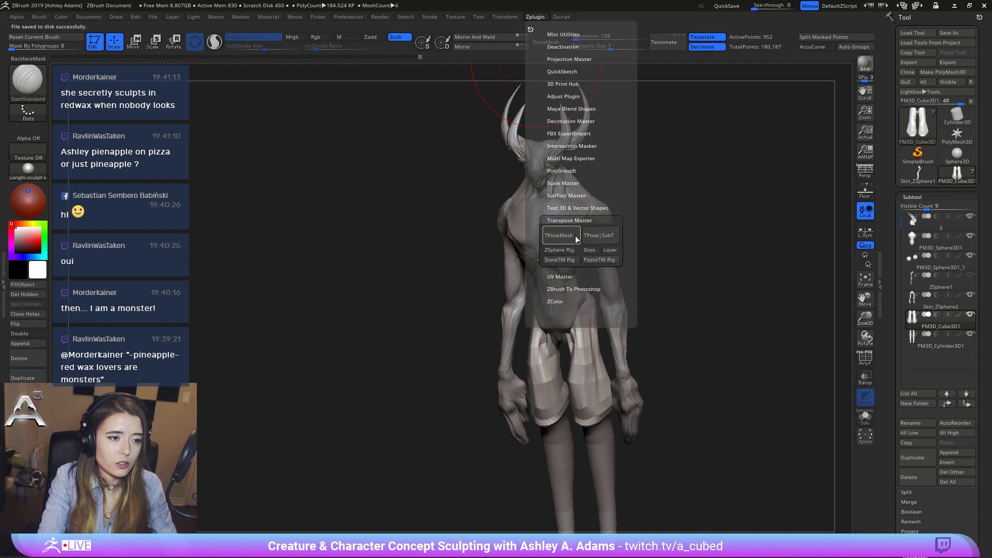
left_click(561, 236)
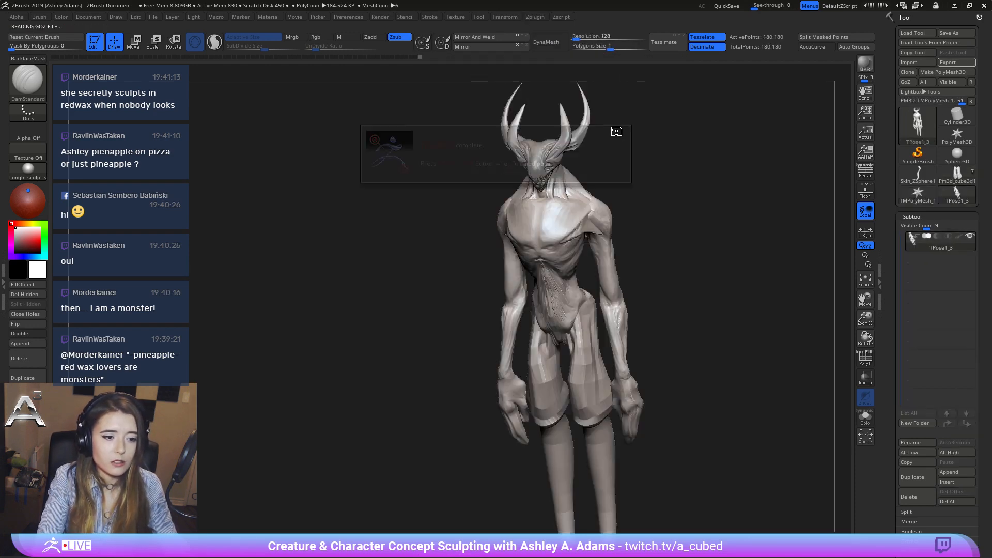
Mask the head, arms and torso of the posing mesh, keeping the thighs and lower legs unmasked.
right_click_drag(578, 267, 553, 361, "shift")
left_click(552, 373, "ctrl+shift")
left_click(552, 373, "ctrl+shift")
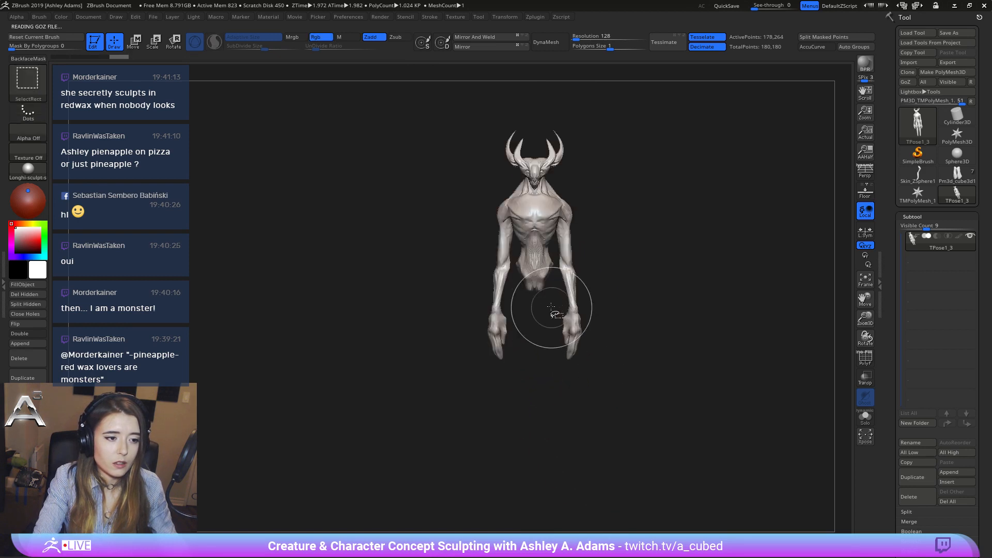
left_click(631, 307, "ctrl+shift")
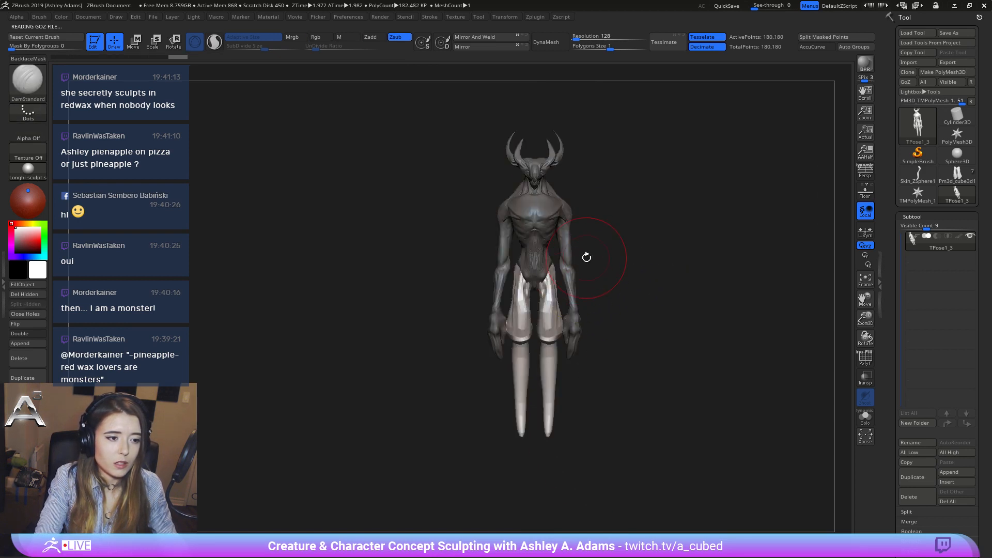
key("w")
key("q")
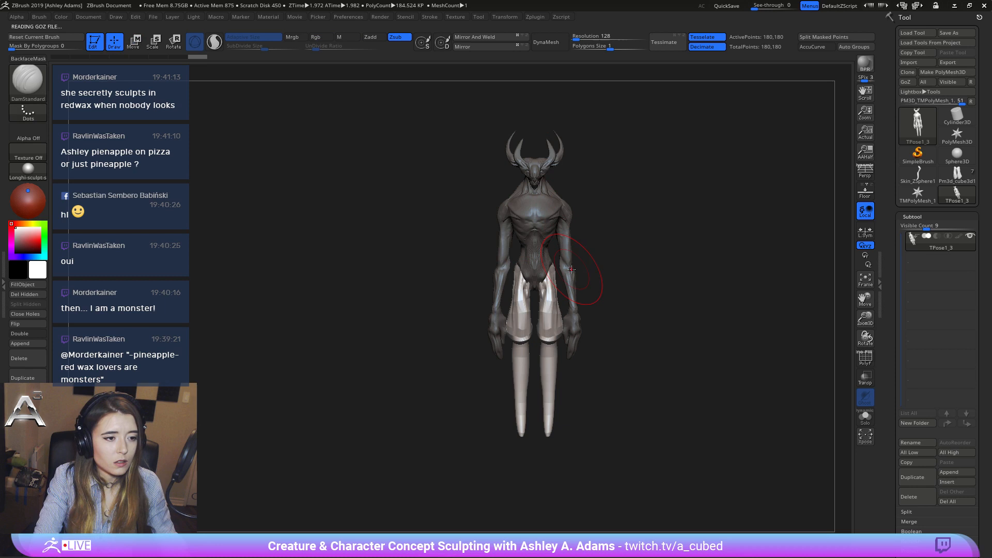
Isolate the torso to clear its mask, then paint a mask over the chest while keeping the waist and pelvis free.
left_click(535, 269, "ctrl+shift")
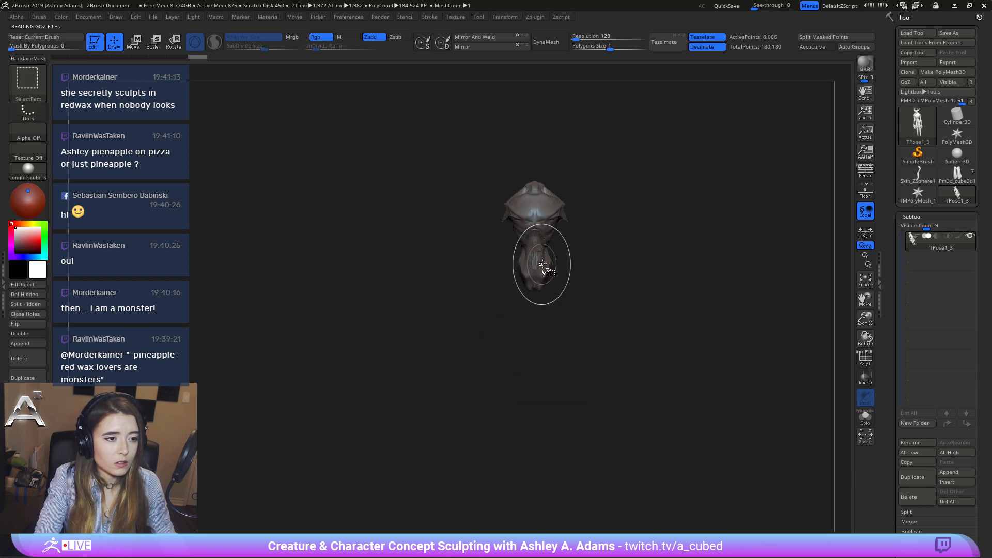
left_click(648, 280, "ctrl+shift")
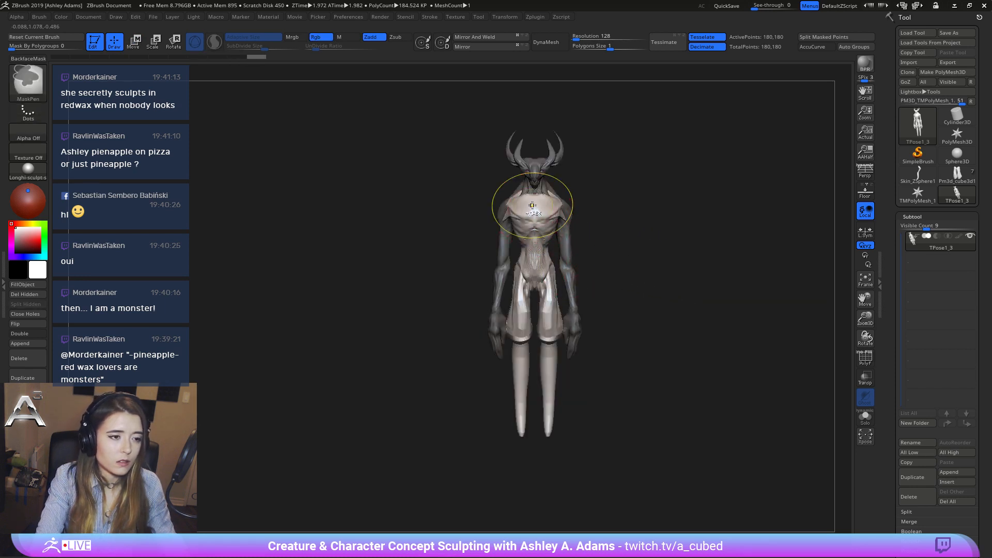
mouse_move(553, 203)
left_mouse_down("ctrl")
mouse_move(548, 209)
mouse_move(554, 187)
mouse_move(535, 204)
left_mouse_up("ctrl")
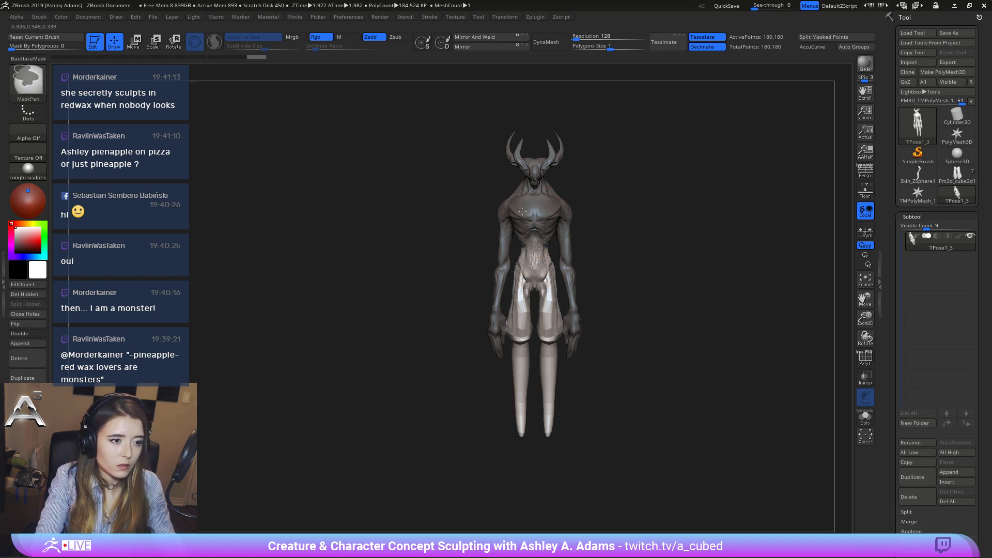
Place the transform gizmo at the pelvis, then scale the unmasked lower body in width and shift it downward and in depth.
mouse_move(532, 233)
right_mouse_down()
mouse_move(546, 208)
mouse_move(620, 193)
right_mouse_up()
key("w")
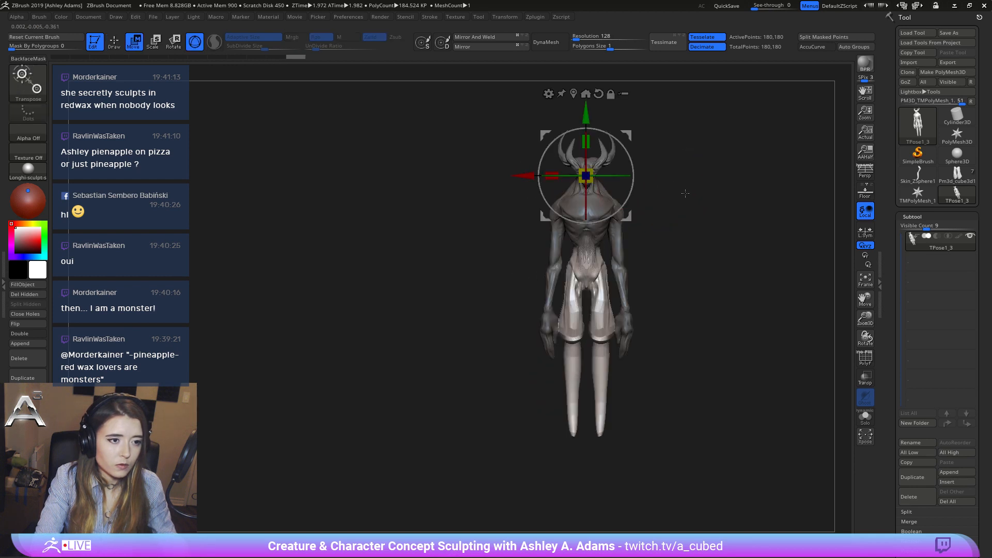
left_click_drag(587, 113, 580, 199, "alt")
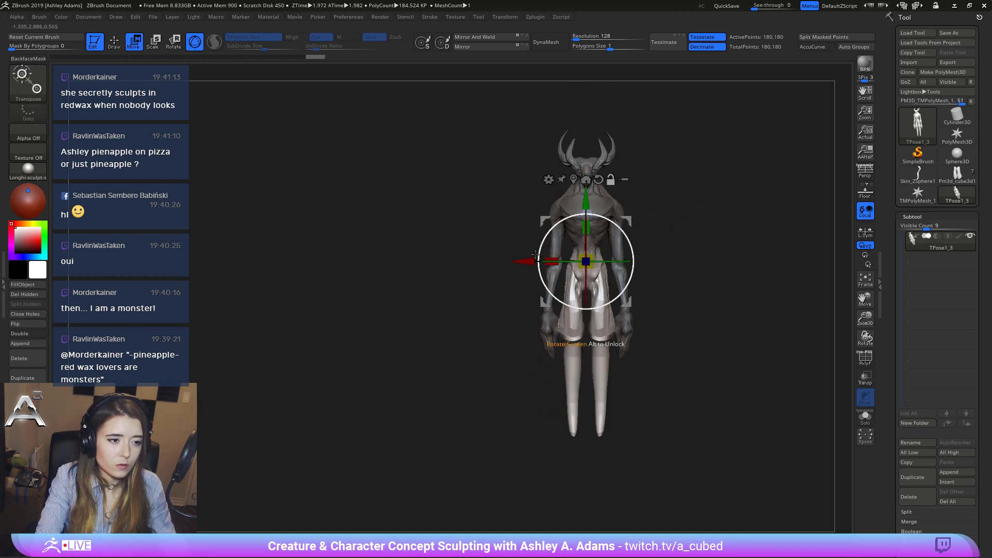
left_click_drag(548, 259, 549, 260)
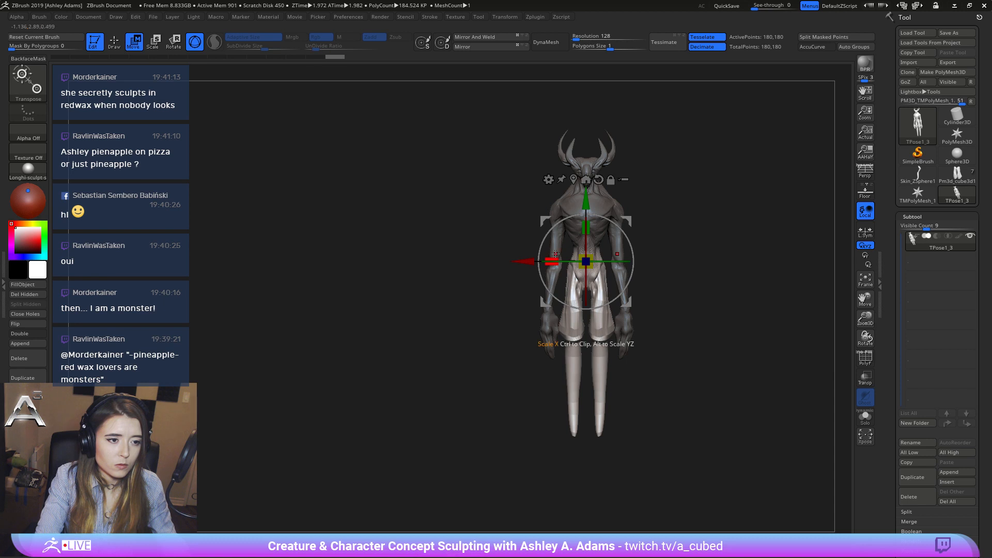
right_click_drag(555, 254, 513, 281, "alt")
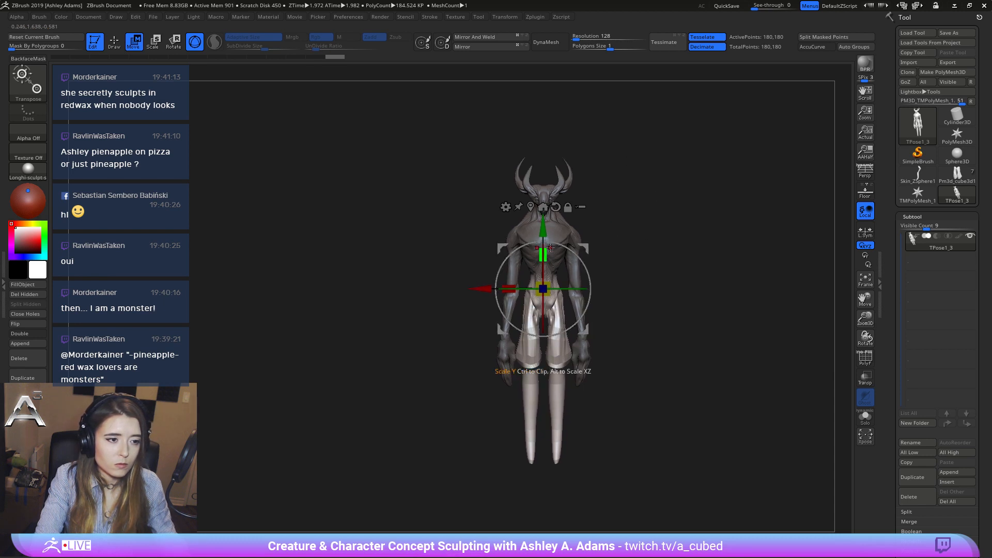
mouse_move(546, 251)
right_mouse_down()
mouse_move(584, 243)
mouse_move(540, 233)
right_mouse_up()
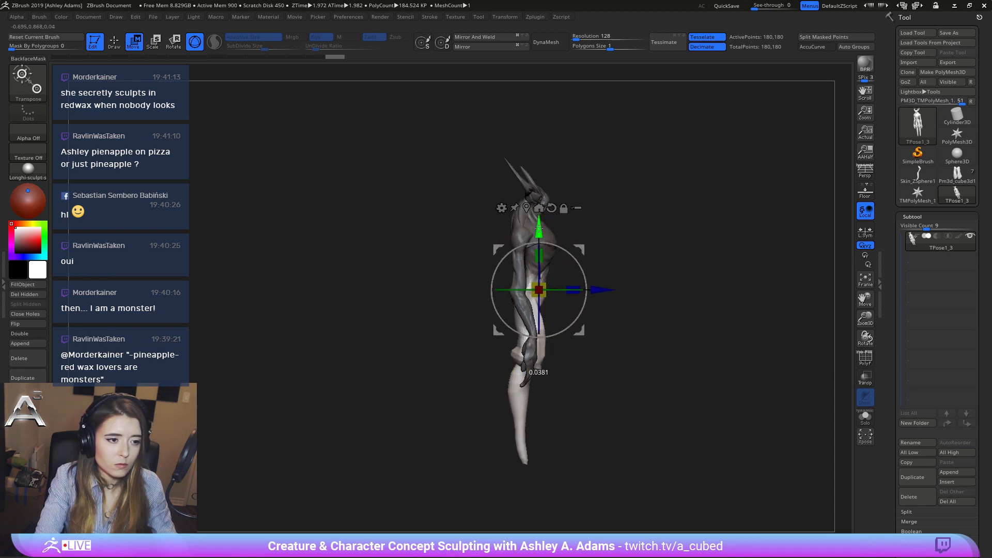
left_click_drag(539, 234, 540, 234)
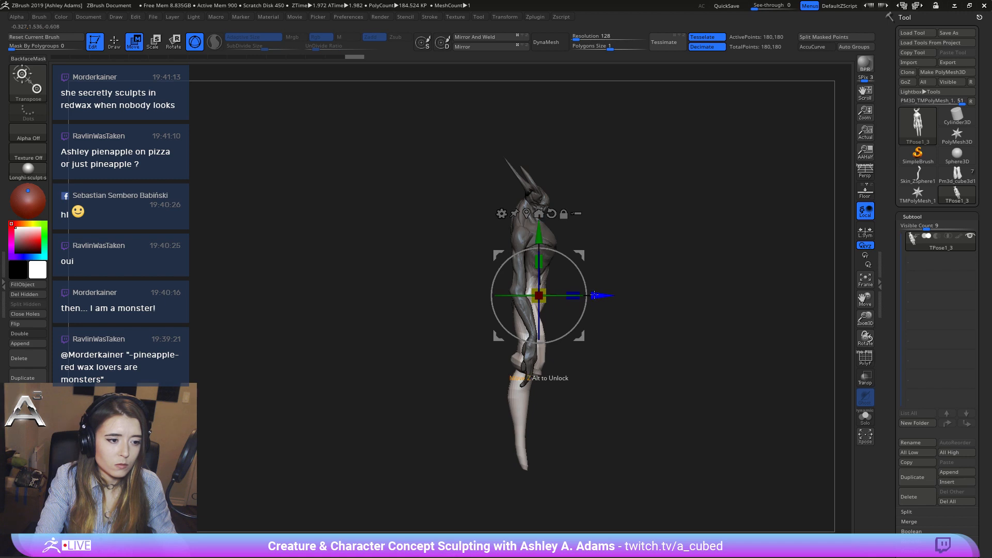
mouse_move(595, 295)
left_mouse_down()
mouse_move(620, 293)
mouse_move(523, 285)
mouse_move(513, 256)
left_mouse_up()
Examine the waist's mask transition and the lower body's alignment with the torso from the side and front.
key("q")
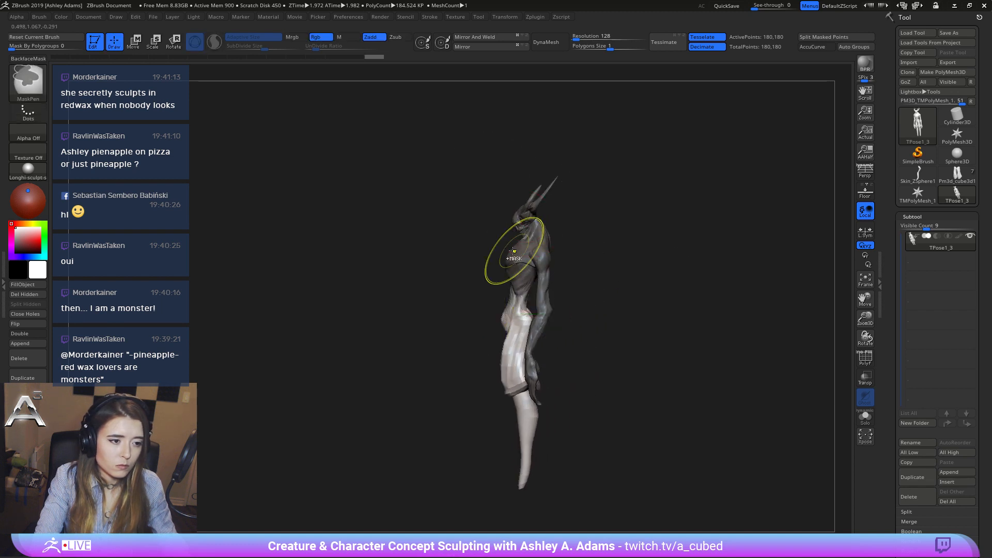
right_click_drag(513, 253, 445, 279, "ctrl")
key("space")
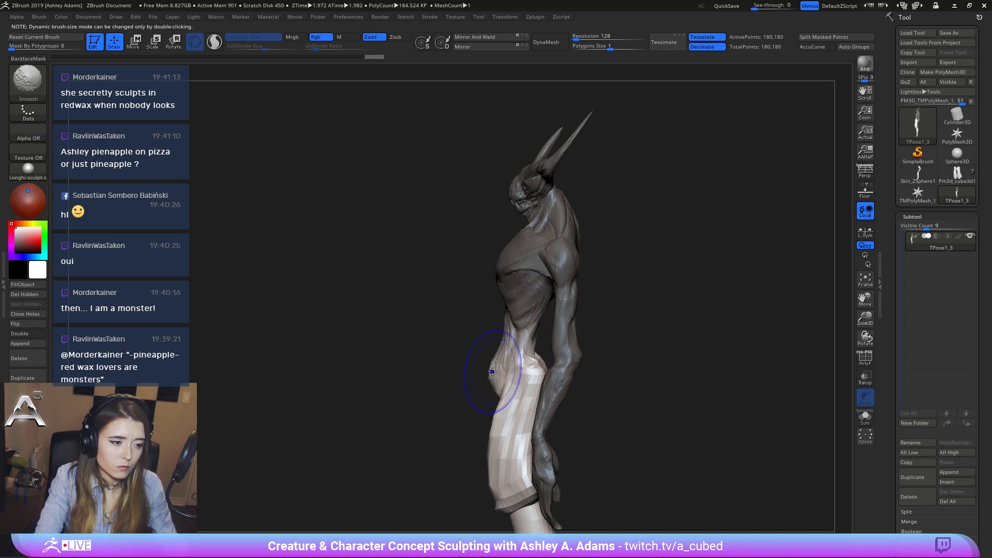
mouse_move(494, 371)
right_mouse_down("ctrl")
mouse_move(569, 310)
mouse_move(547, 215)
right_mouse_up("ctrl")
mouse_move(598, 263)
right_mouse_down()
mouse_move(654, 266)
mouse_move(623, 246)
mouse_move(622, 279)
right_mouse_up()
key("w")
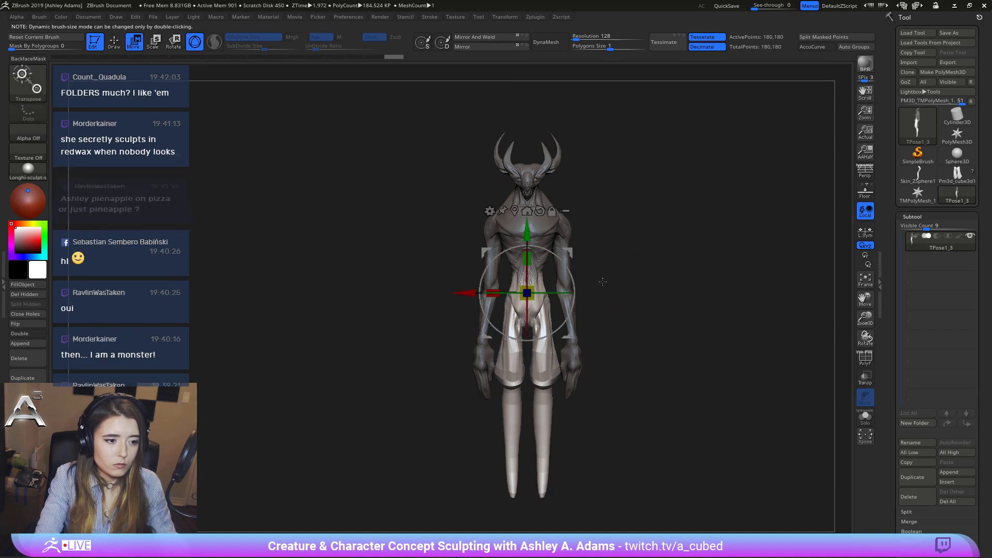
key("q")
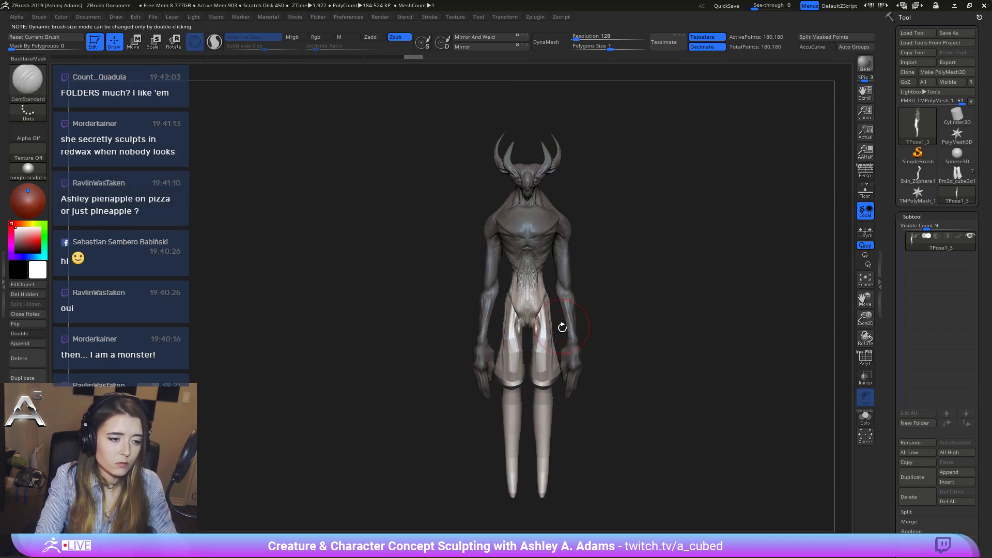
right_click_drag(560, 328, 612, 274, "alt")
right_click_drag(561, 251, 619, 276)
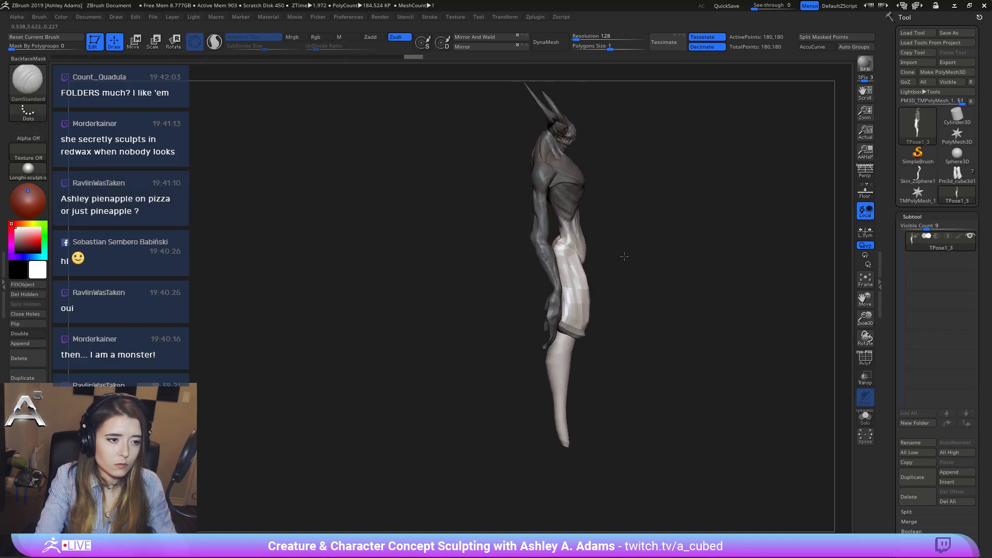
key("ctrl")
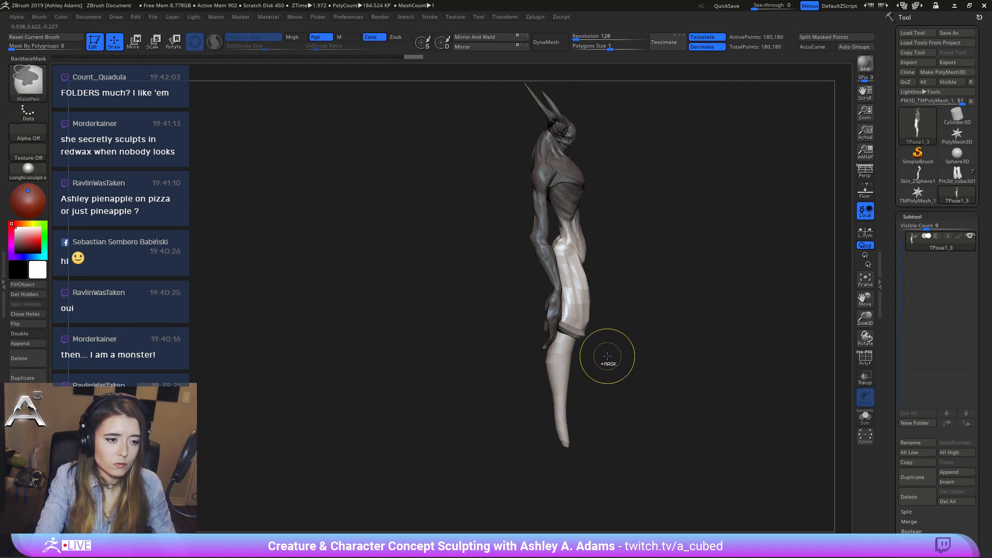
left_click(568, 212, "ctrl+shift")
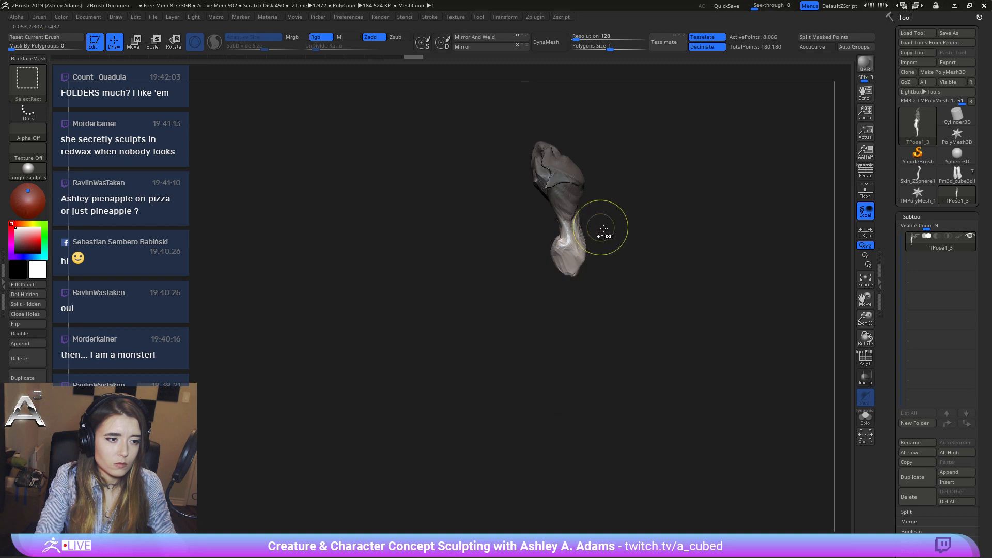
left_click_drag(633, 294, 693, 239, "ctrl+shift")
left_click(662, 274, "ctrl+shift")
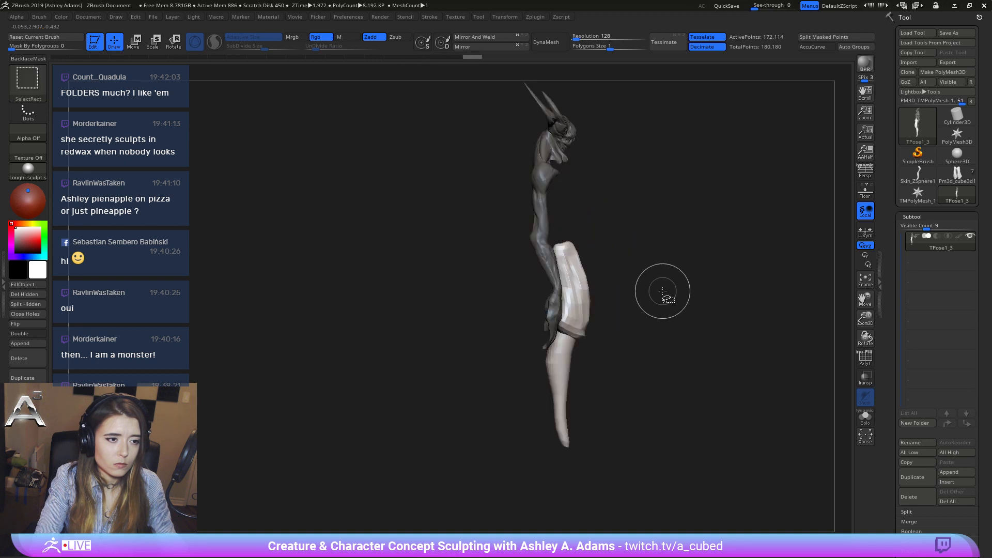
left_click_drag(667, 296, 594, 341, "ctrl")
left_click(563, 354, "ctrl+shift")
left_click(581, 336, "ctrl+shift")
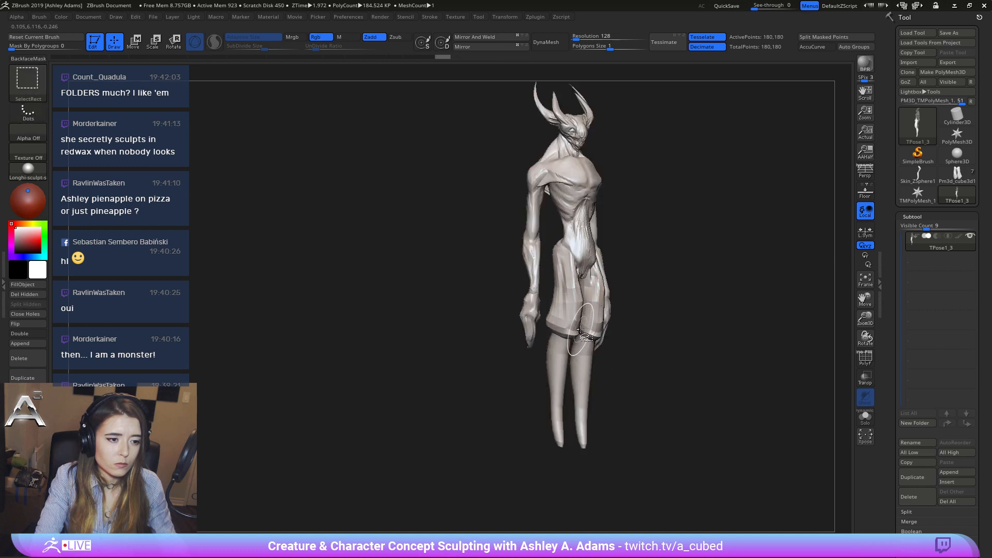
left_click(569, 354, "ctrl+shift")
left_click(572, 373, "ctrl+shift")
left_click(571, 372, "ctrl+shift")
left_click(696, 397, "ctrl")
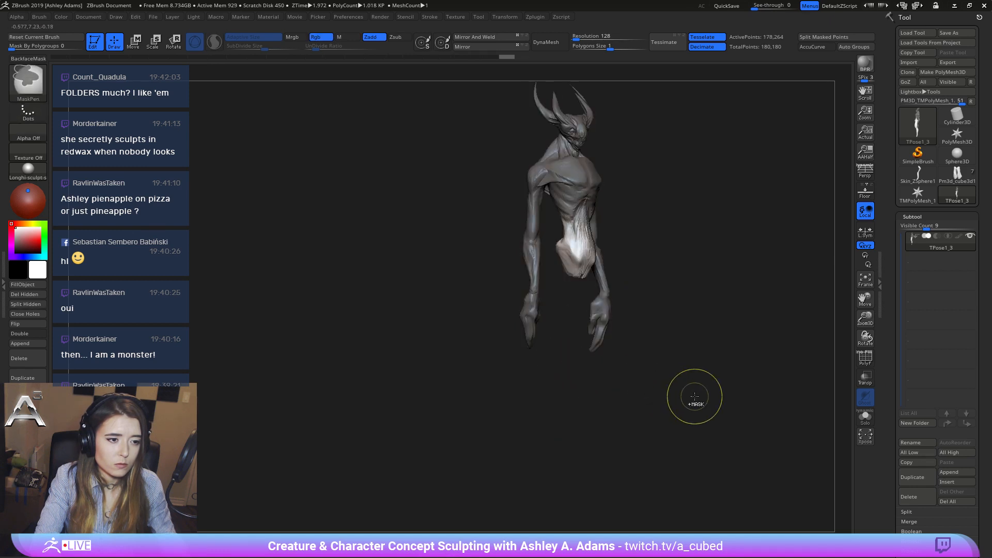
left_click(695, 397, "ctrl+shift")
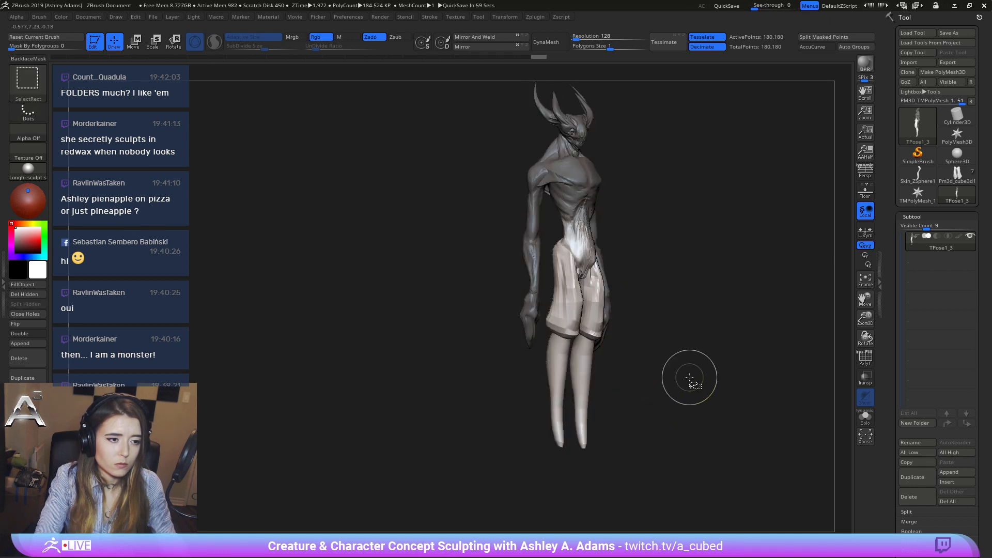
Isolate the torso, paint the mask down over the waist and pelvis, then show the whole body again.
left_click(590, 243, "ctrl+shift")
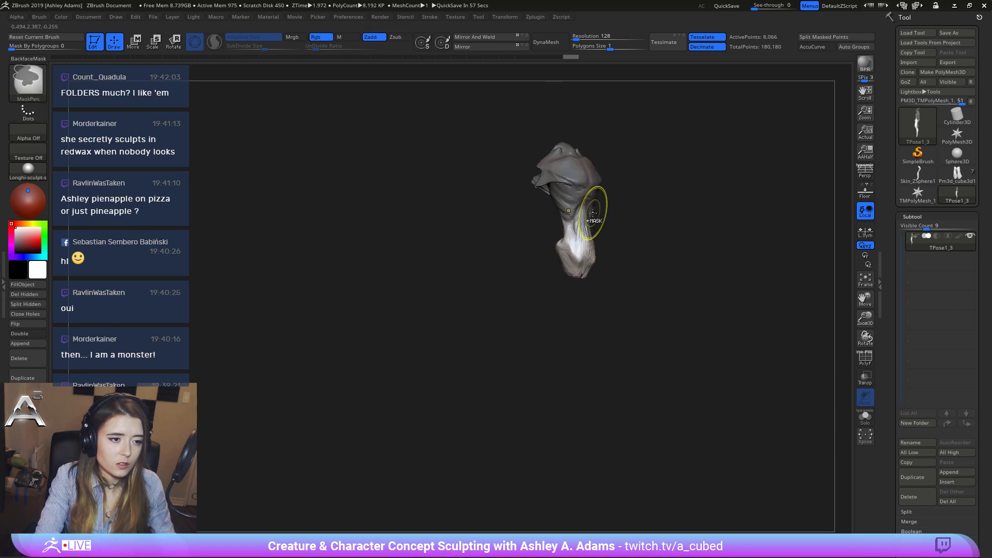
mouse_move(593, 213)
left_mouse_down("ctrl")
mouse_move(603, 239)
mouse_move(569, 266)
left_mouse_up("ctrl")
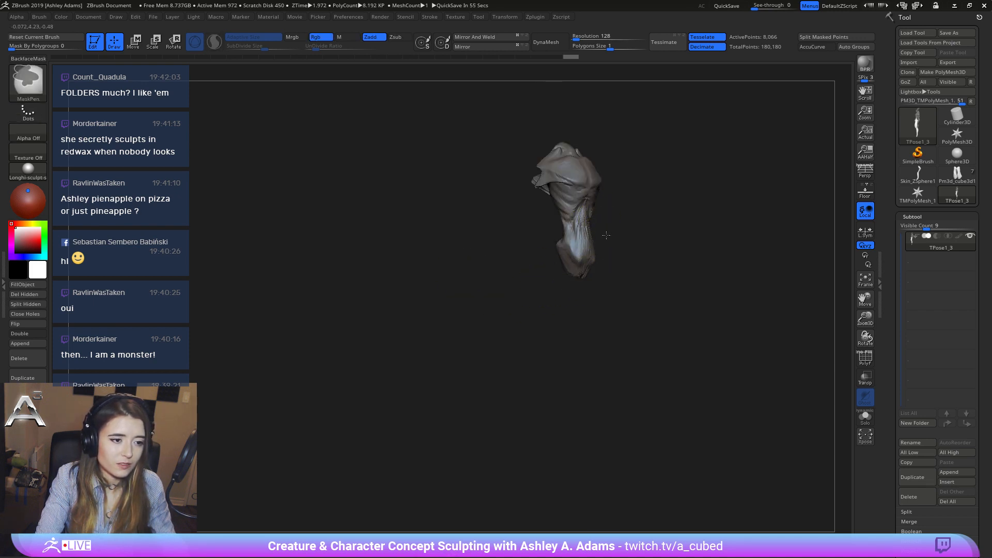
left_click_drag(522, 222, 510, 200)
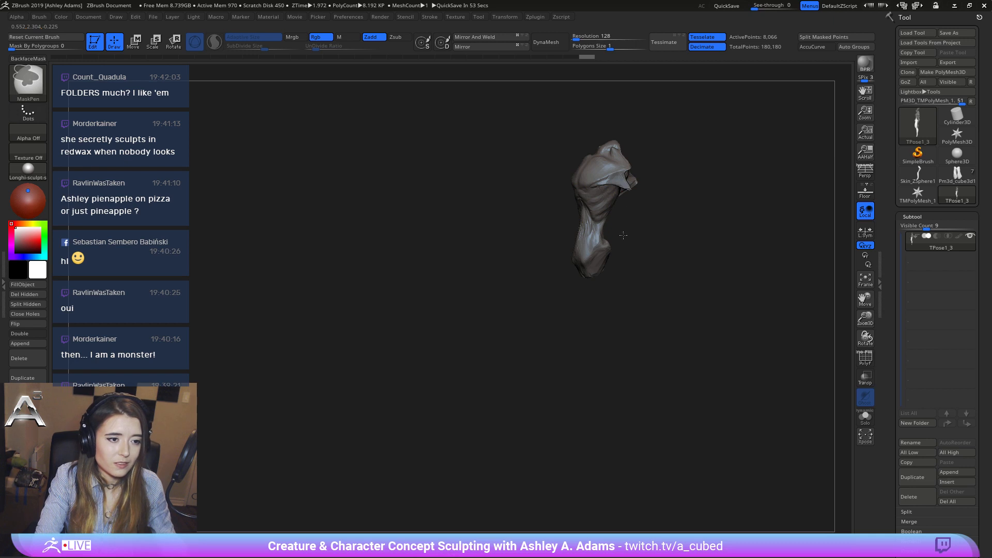
left_click_drag(623, 235, 682, 222)
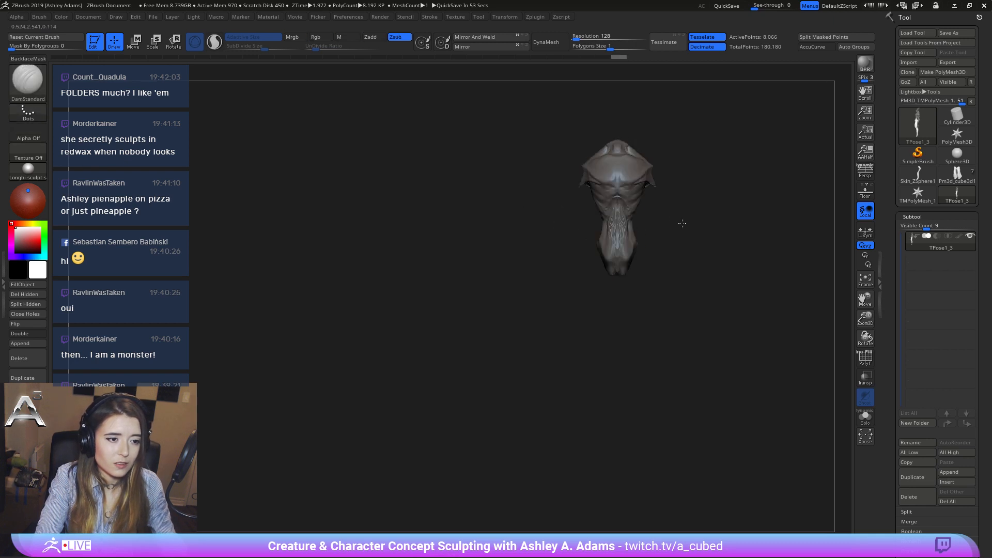
left_click(709, 281, "ctrl+shift")
Pull the lower legs backward into a curve with the SnakeHook brush in side view, and reshape the lower thighs at the knees.
left_click_drag(660, 173, 559, 193, "alt")
mouse_move(580, 153)
left_mouse_down()
mouse_move(521, 310)
mouse_move(545, 277)
left_mouse_up()
key("space")
key("b")
key("s")
key("h")
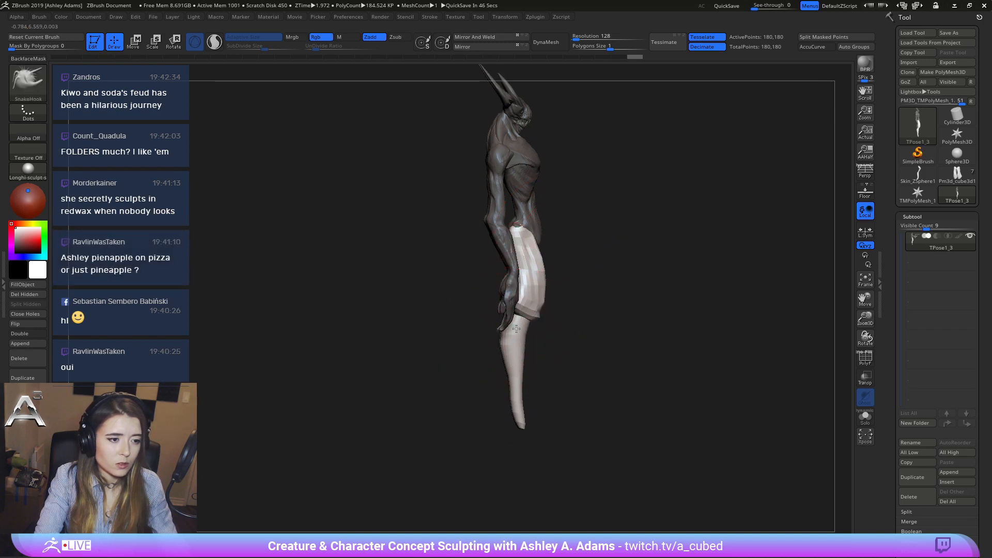
left_click_drag(509, 353, 512, 381)
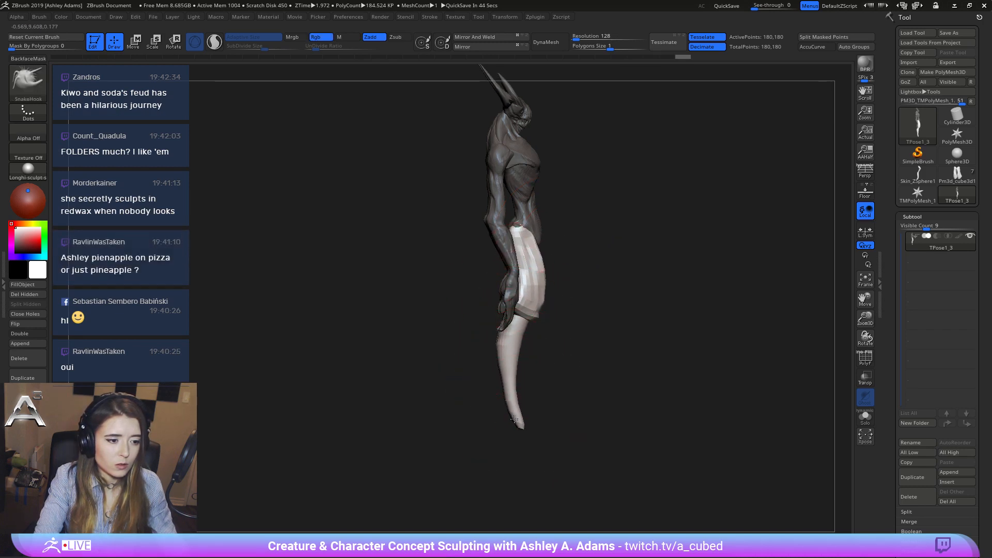
left_click_drag(514, 419, 506, 419)
left_click_drag(513, 355, 507, 352)
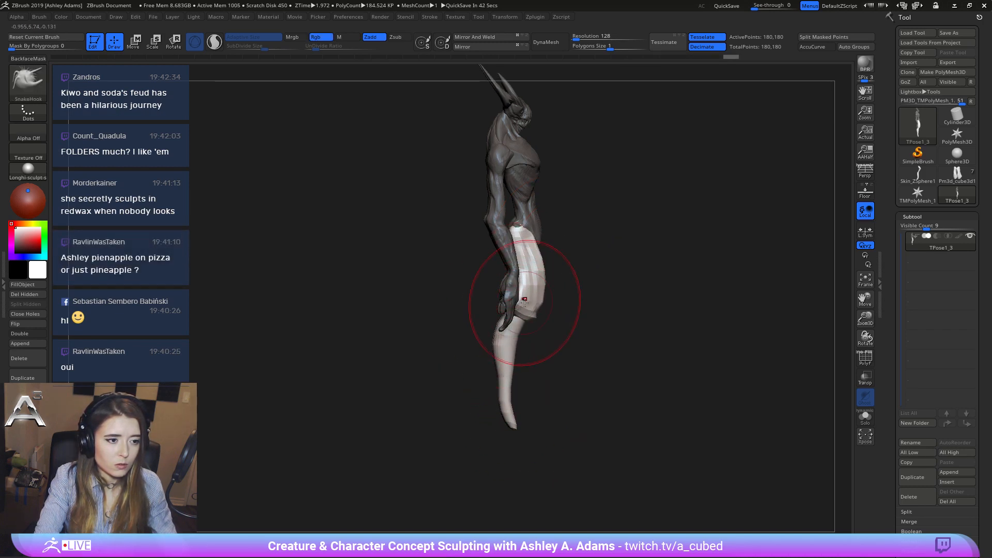
key("space")
mouse_move(525, 303)
left_mouse_down()
mouse_move(516, 302)
mouse_move(534, 317)
left_mouse_up()
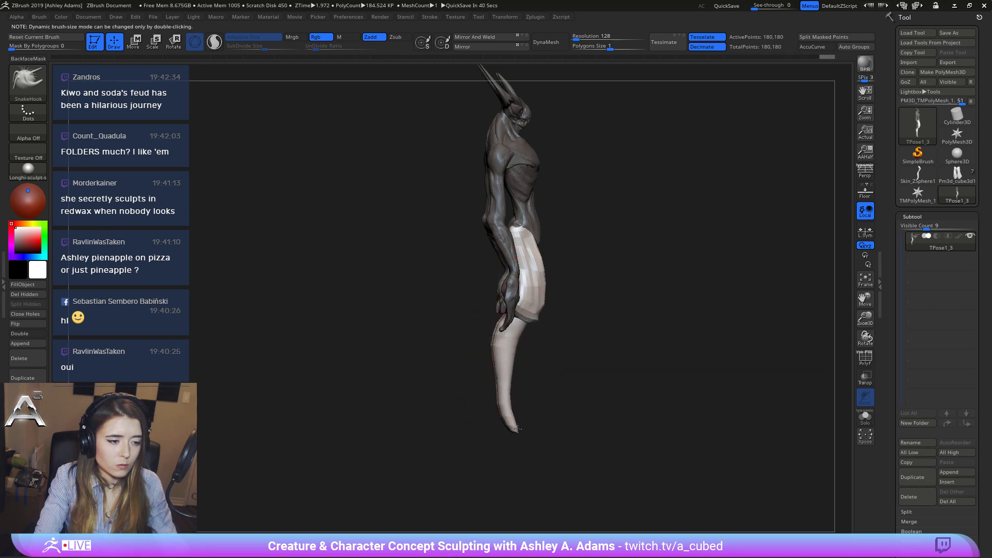
Thicken the lower legs and lower thighs slightly from behind with the Inflat brush.
key("space")
key("b")
key("i")
key("n")
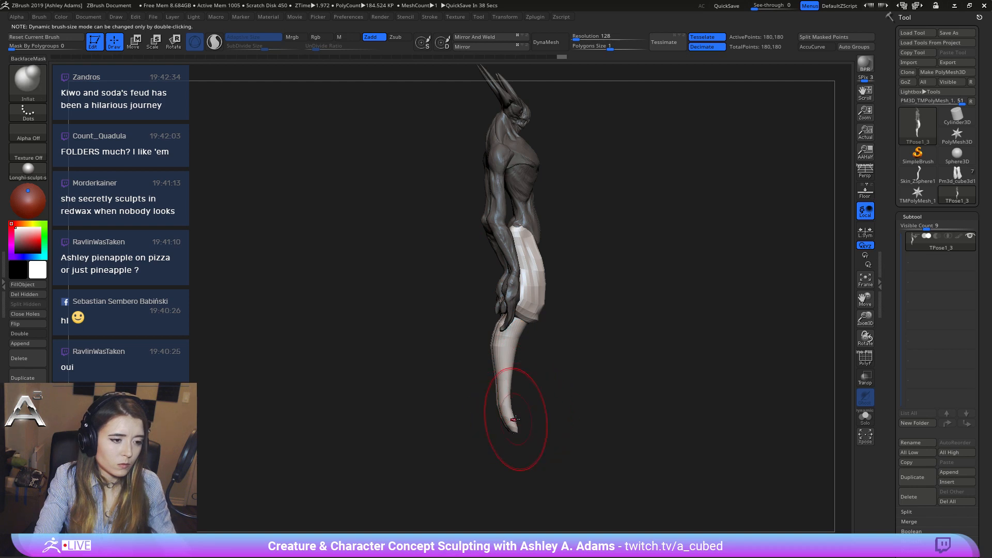
right_click_drag(498, 381, 556, 361, "shift")
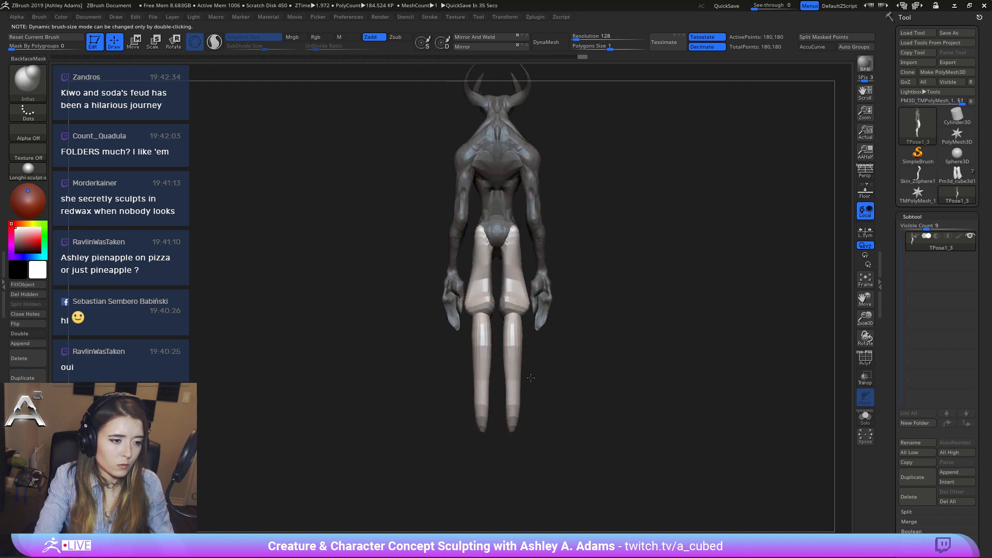
key("space")
left_click_drag(527, 377, 512, 377)
mouse_move(468, 312)
left_mouse_down()
mouse_move(473, 337)
mouse_move(494, 305)
mouse_move(483, 318)
mouse_move(493, 278)
left_mouse_up()
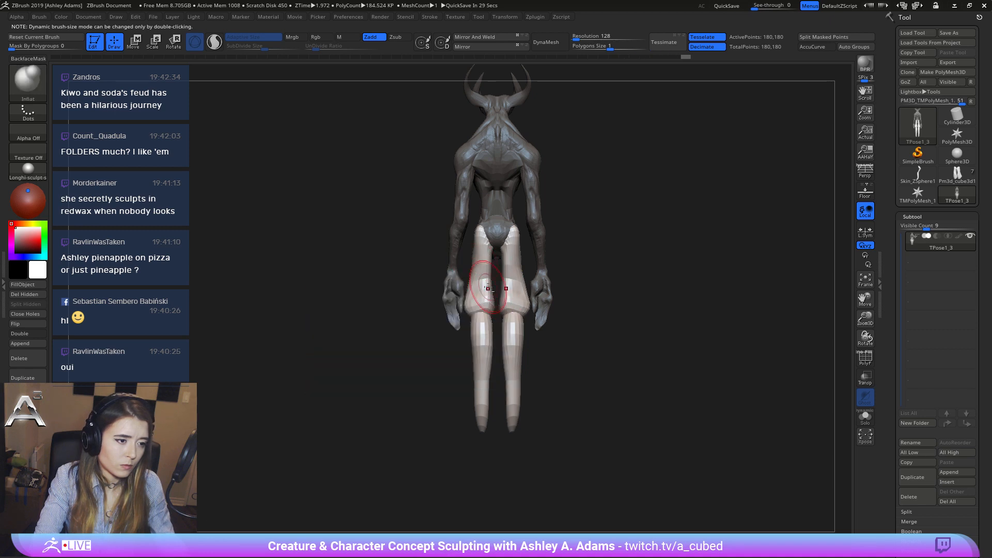
Pull the fronts of the knees forward and down in profile with the SnakeHook brush.
key("b")
key("c")
key("b")
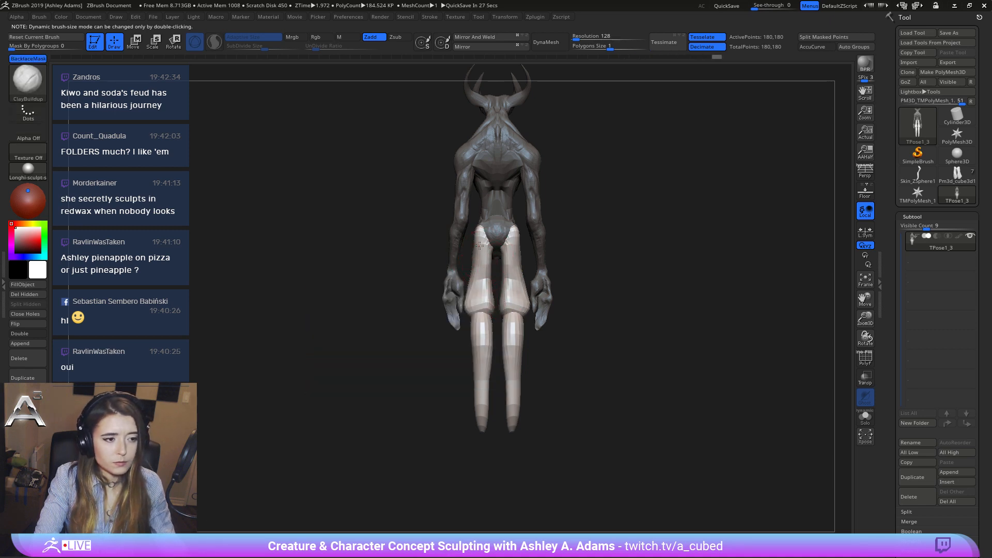
right_click_drag(484, 302, 514, 281)
key("space")
right_click_drag(479, 316, 527, 322, "alt")
key("b")
key("s")
key("h")
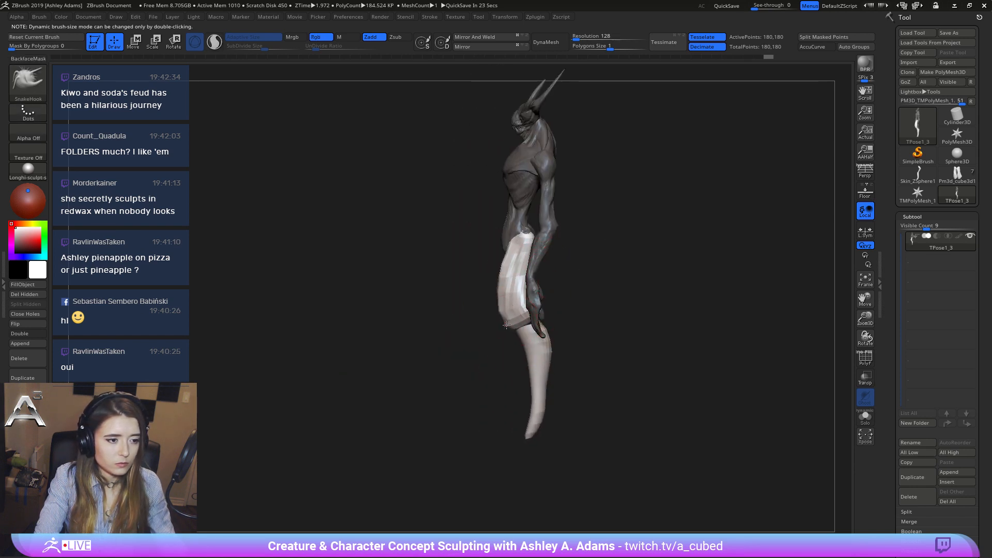
left_click_drag(522, 328, 514, 333)
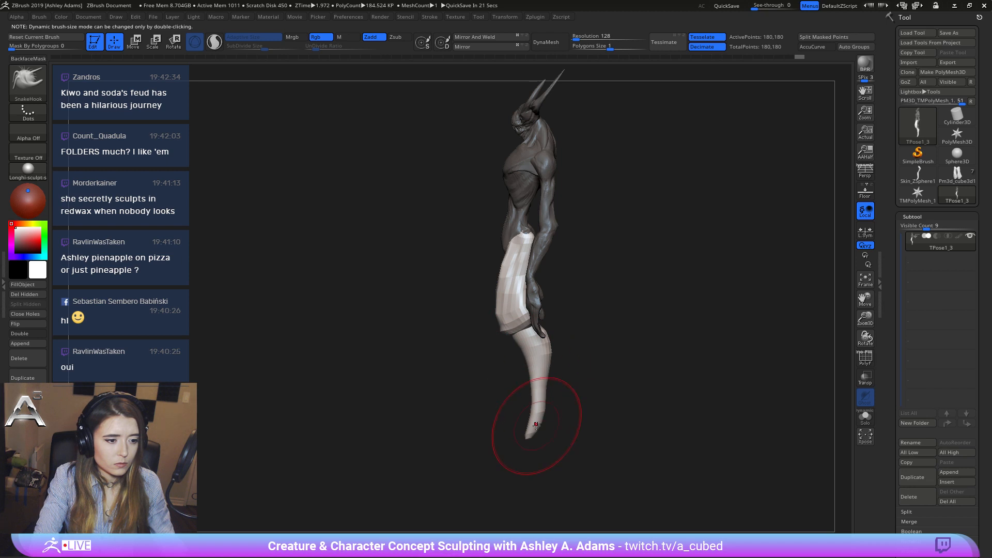
Reshape the shins and lower leg tips in profile with a resized SnakeHook brush.
key("space")
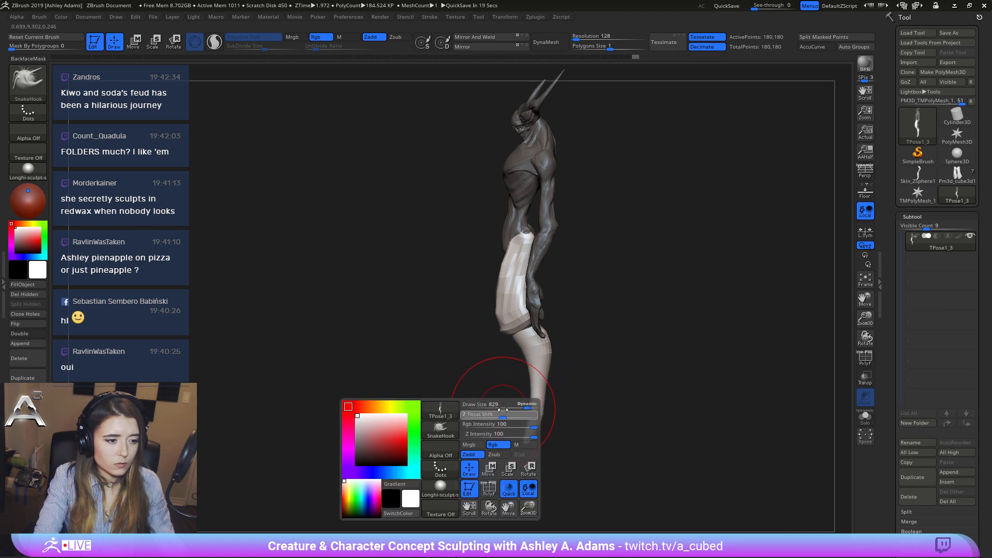
key("space")
left_click(520, 382)
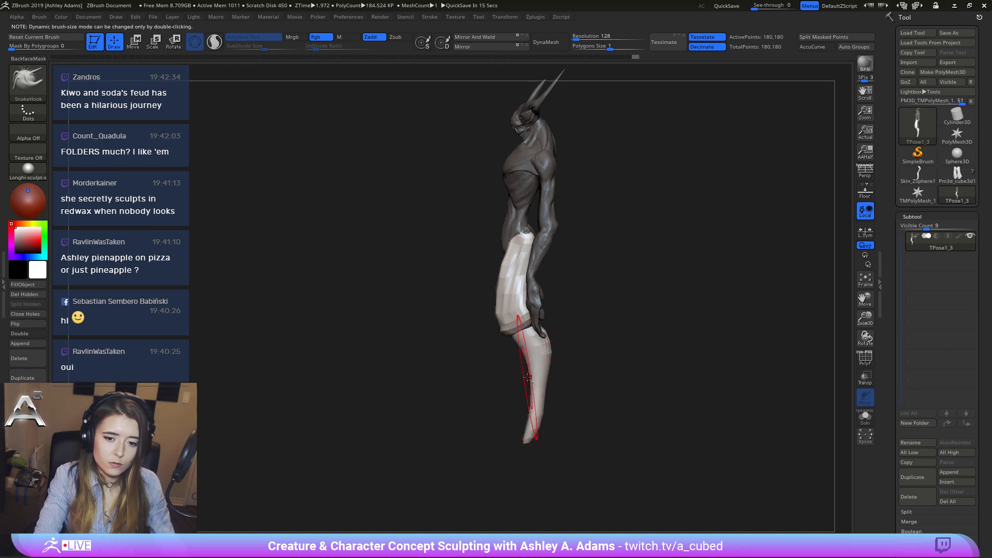
right_click_drag(431, 255, 464, 216, "alt")
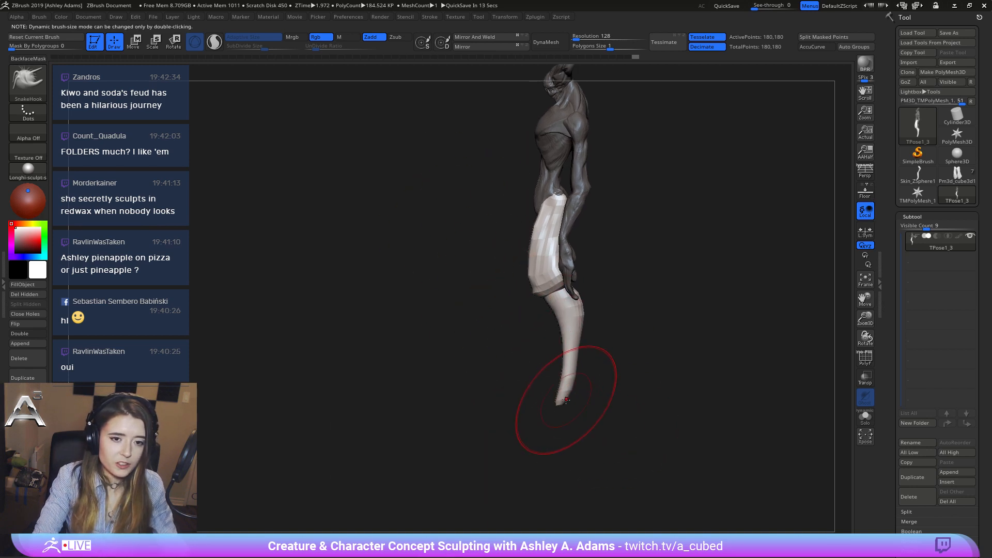
key("space")
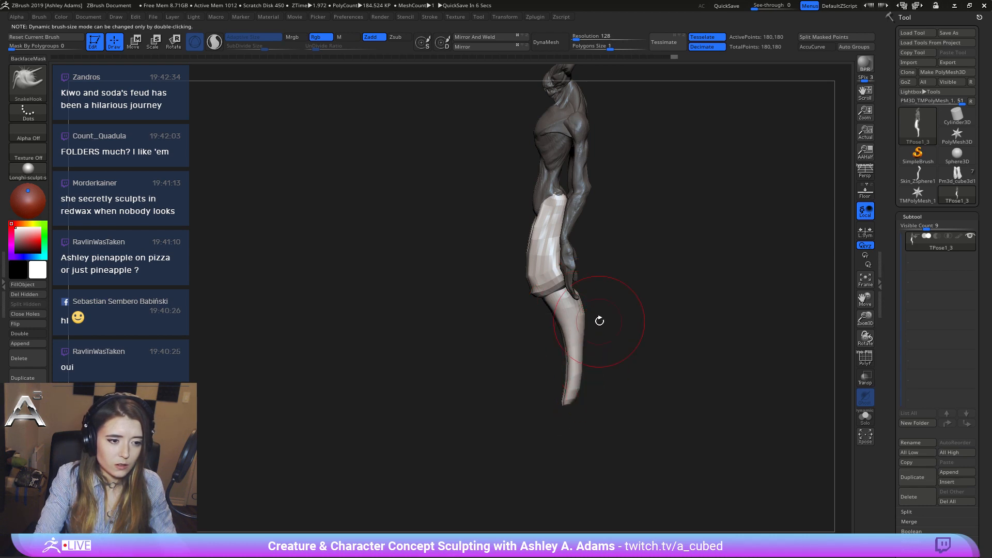
Adjust the calves' contour from behind and in profile, then smooth the lower legs.
left_click_drag(598, 319, 549, 324, "shift")
key("space")
left_click(578, 327)
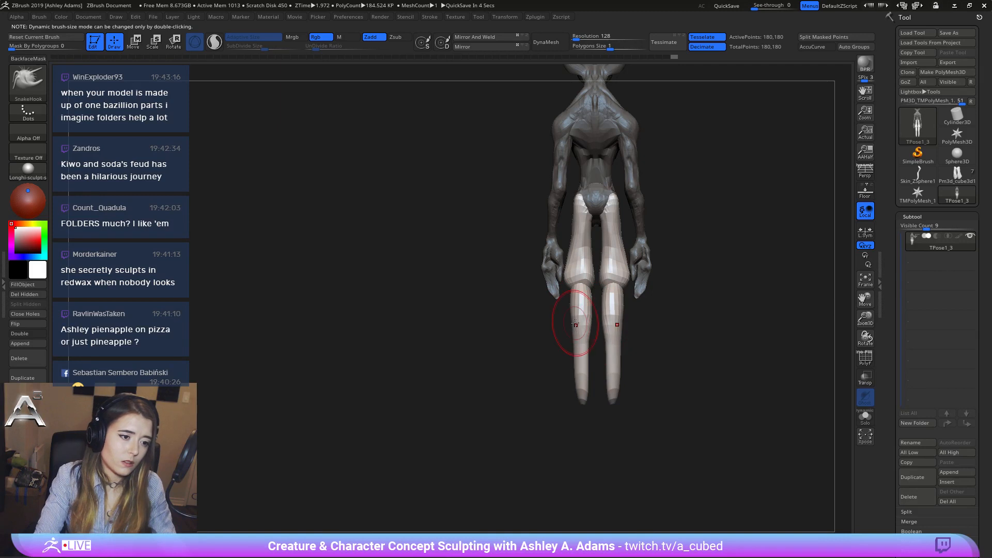
right_click_drag(586, 324, 592, 319)
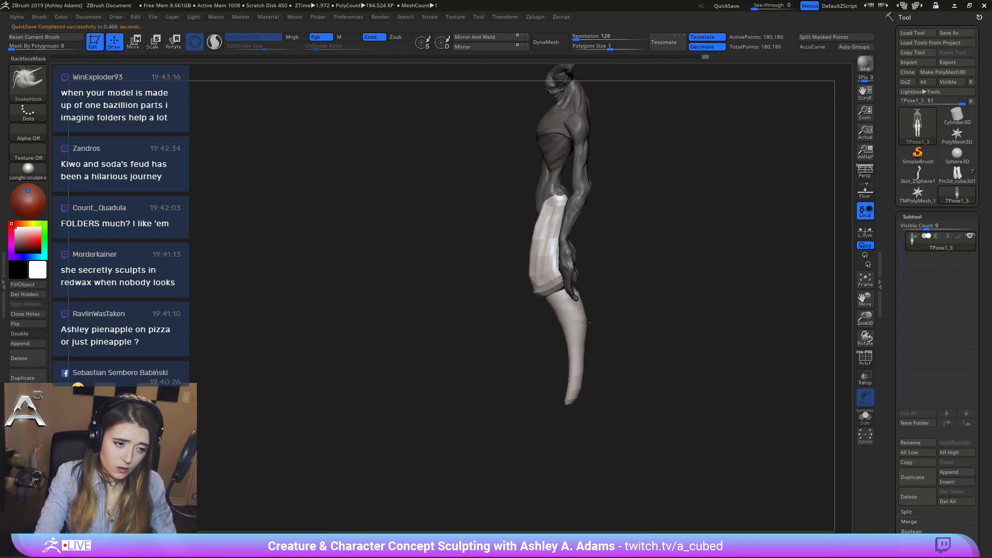
right_click_drag(584, 317, 572, 331)
key("shift")
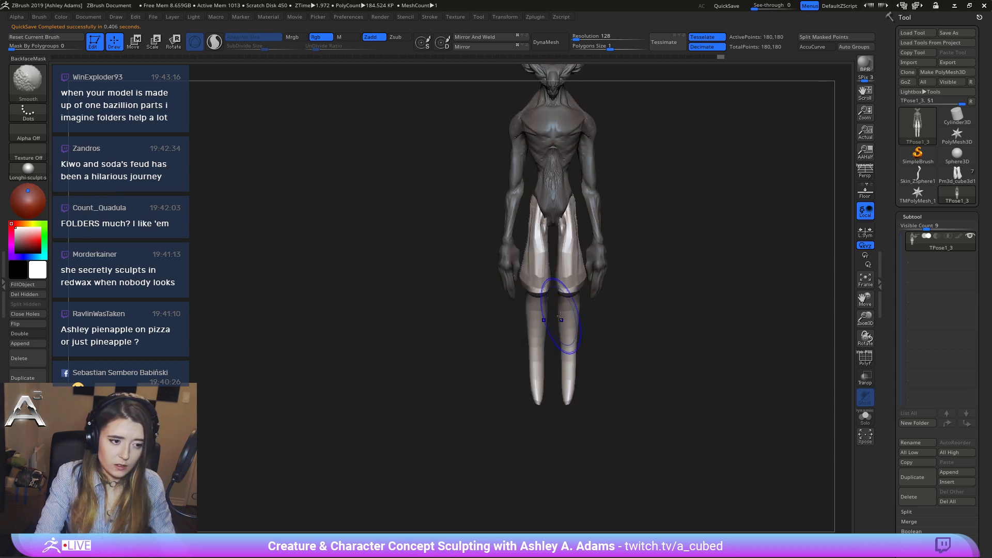
Clear the mask from the entire posing mesh.
right_click_drag(546, 383, 524, 290, "ctrl")
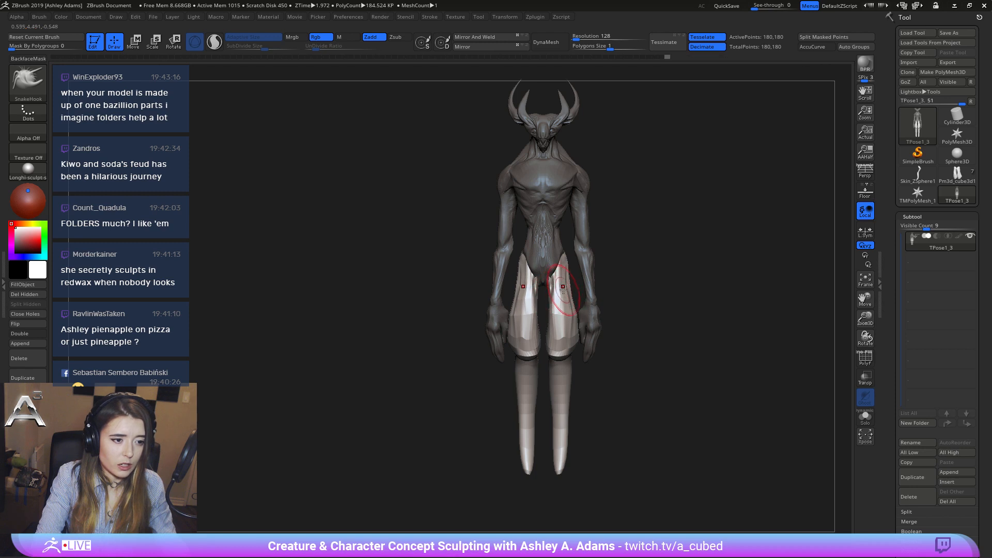
mouse_move(565, 382)
right_mouse_down("ctrl")
mouse_move(602, 276)
mouse_move(623, 296)
mouse_move(673, 306)
mouse_move(595, 305)
mouse_move(597, 289)
right_mouse_up("ctrl")
right_click(528, 355)
left_click_drag(610, 279, 611, 241, "ctrl")
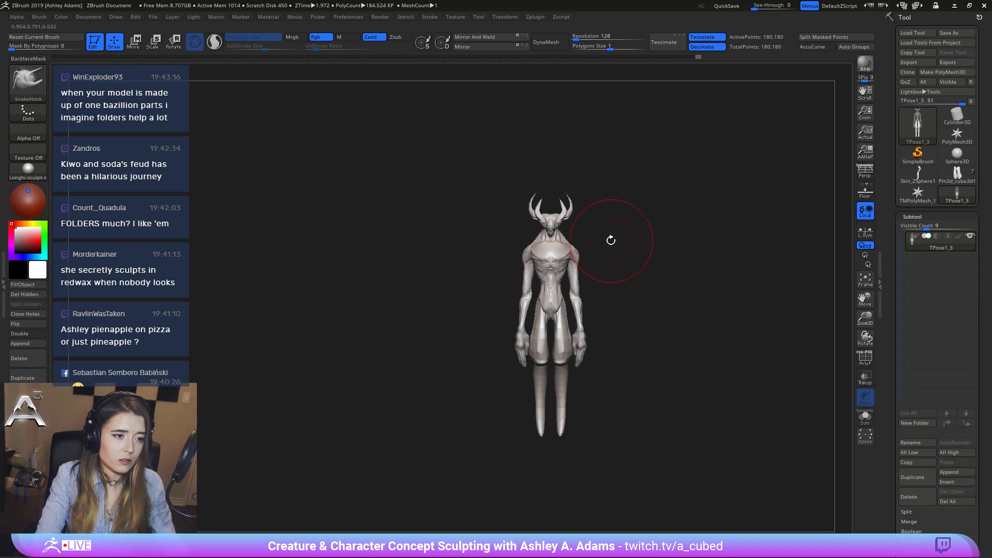
Mask the horns, then invert the mask so only the horns stay editable.
right_click_drag(612, 241, 642, 354, "ctrl")
right_click_drag(620, 67, 617, 263, "alt")
mouse_move(637, 233)
left_mouse_down("ctrl")
mouse_move(594, 236)
mouse_move(589, 331)
left_mouse_up("ctrl")
mouse_move(670, 279)
right_mouse_down()
mouse_move(651, 259)
mouse_move(525, 199)
right_mouse_up()
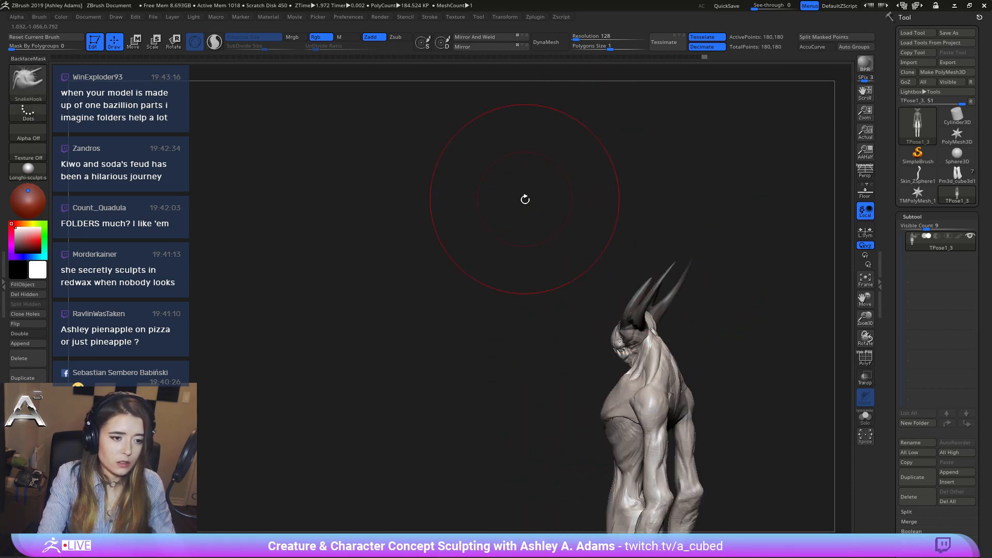
left_click(34, 81, "ctrl")
left_click(199, 135, "ctrl")
mouse_move(239, 147)
right_mouse_down()
mouse_move(571, 293)
mouse_move(532, 241)
mouse_move(553, 237)
right_mouse_up()
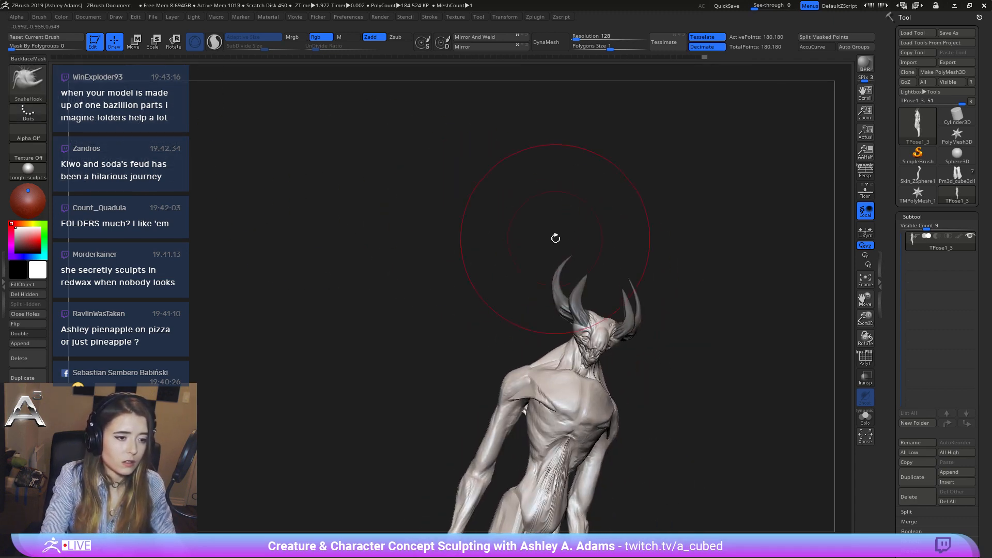
left_click(36, 94, "ctrl")
left_click(238, 135, "ctrl")
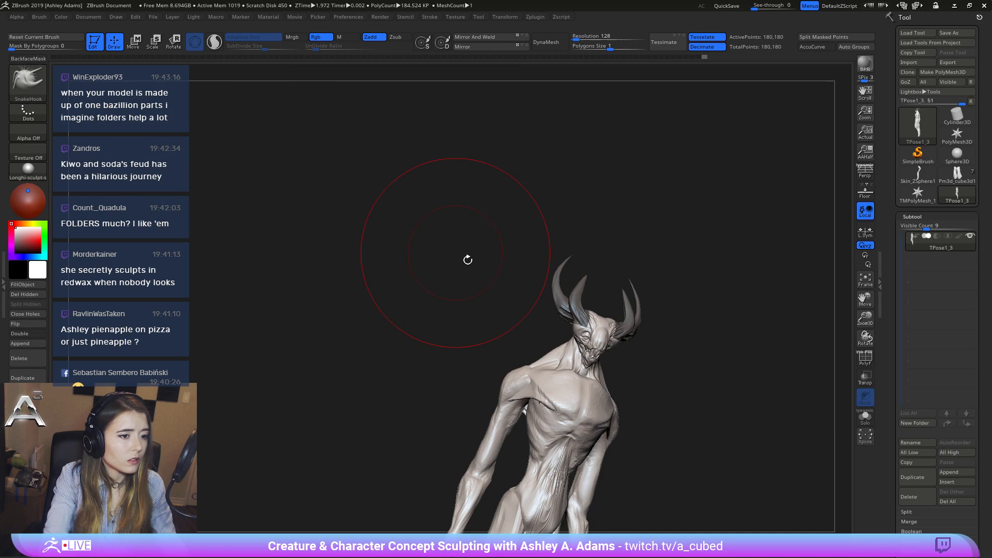
left_click(578, 300, "ctrl")
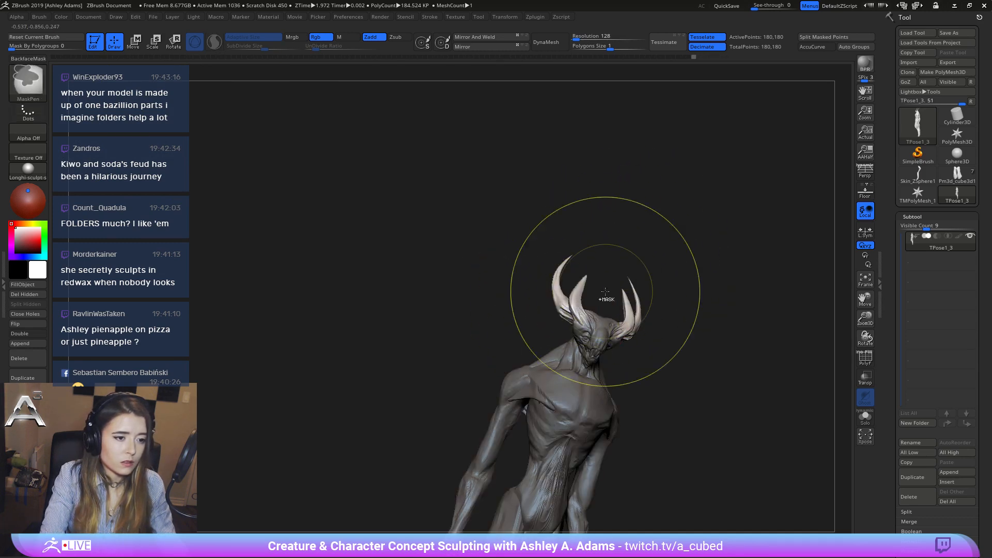
Bring up the transform gizmo and reposition it from the chest to the head between the horns.
right_click_drag(606, 293, 618, 235, "shift")
right_click_drag(680, 301, 623, 210, "ctrl")
key("w")
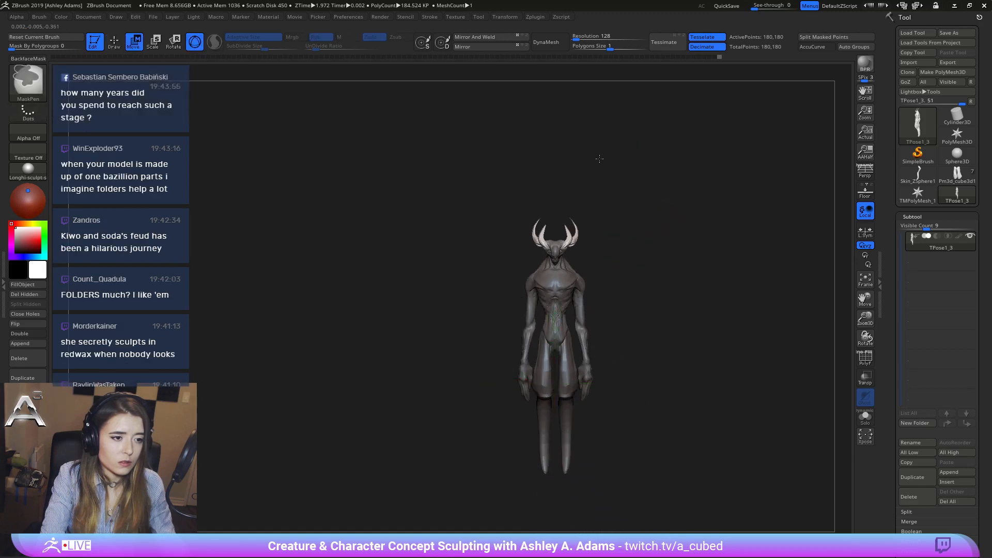
right_click_drag(598, 159, 615, 315, "ctrl")
left_click_drag(556, 320, 556, 62, "alt")
right_click_drag(592, 82, 571, 259, "alt")
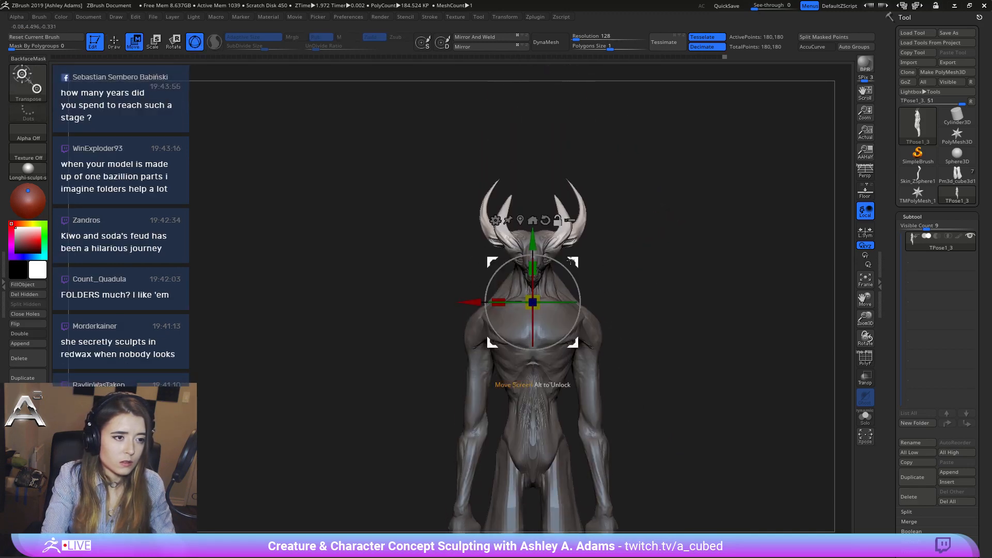
left_click_drag(534, 242, 547, 182, "alt")
left_click_drag(471, 240, 495, 241, "alt")
Enlarge the unmasked horns from a side view, resetting the gizmo's position, then leave transform mode.
left_click_drag(596, 216, 607, 189)
key("ctrl+z")
right_click_drag(636, 217, 487, 243)
left_click_drag(487, 245, 530, 246, "alt")
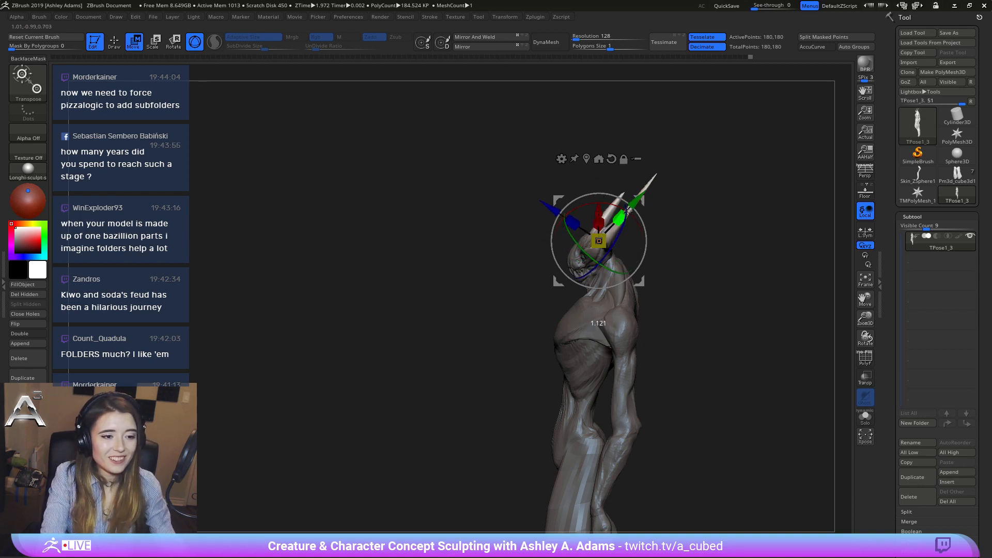
left_click_drag(659, 188, 727, 175)
mouse_move(745, 313)
right_mouse_down("ctrl")
mouse_move(753, 282)
mouse_move(682, 289)
right_mouse_up("ctrl")
key("q")
right_click_drag(619, 283, 658, 259, "ctrl")
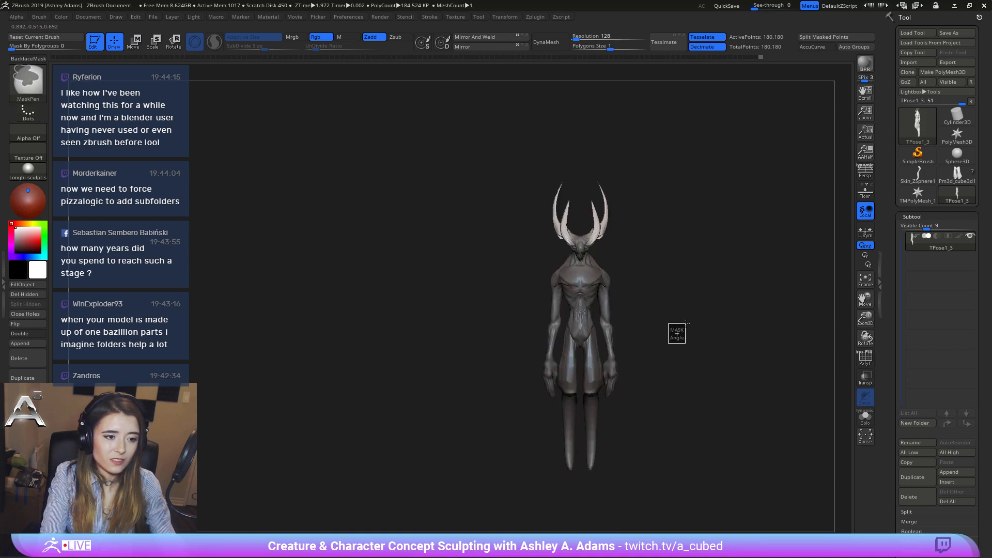
Clear the mask from the body and ready the SnakeHook brush for reshaping the figure.
right_click_drag(675, 332, 535, 193)
mouse_move(599, 262)
right_mouse_down()
mouse_move(600, 312)
mouse_move(615, 284)
right_mouse_up()
left_click(600, 312)
right_click_drag(589, 202, 581, 288, "alt")
right_click(580, 283)
key("ctrl+z")
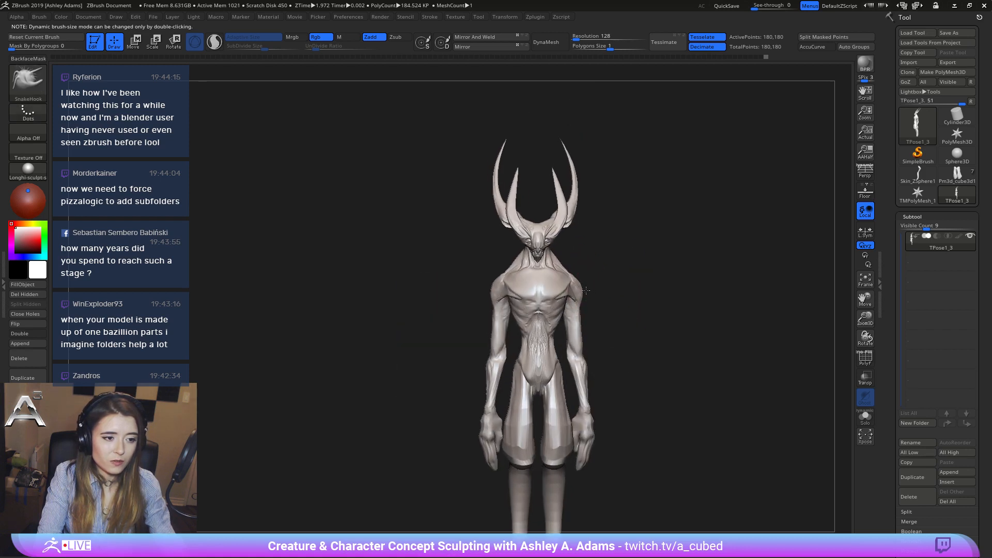
Broaden the shoulders and reshape the upper arms from the front and back with SnakeHook, adjusting the brush size.
left_click_drag(583, 287, 583, 320)
key("space")
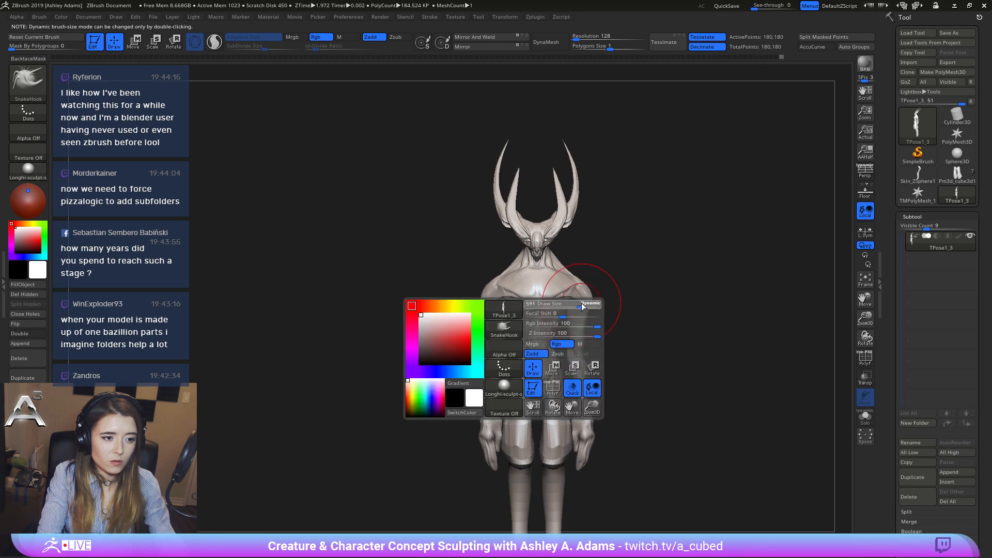
right_click_drag(585, 327, 516, 310)
key("space")
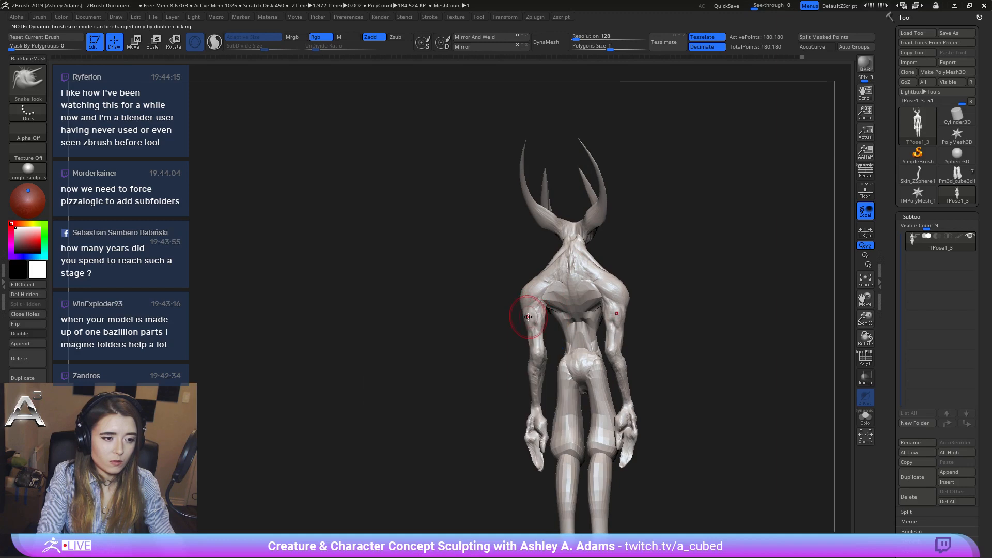
mouse_move(546, 312)
right_mouse_down()
mouse_move(555, 326)
mouse_move(539, 295)
mouse_move(558, 324)
right_mouse_up()
key("space")
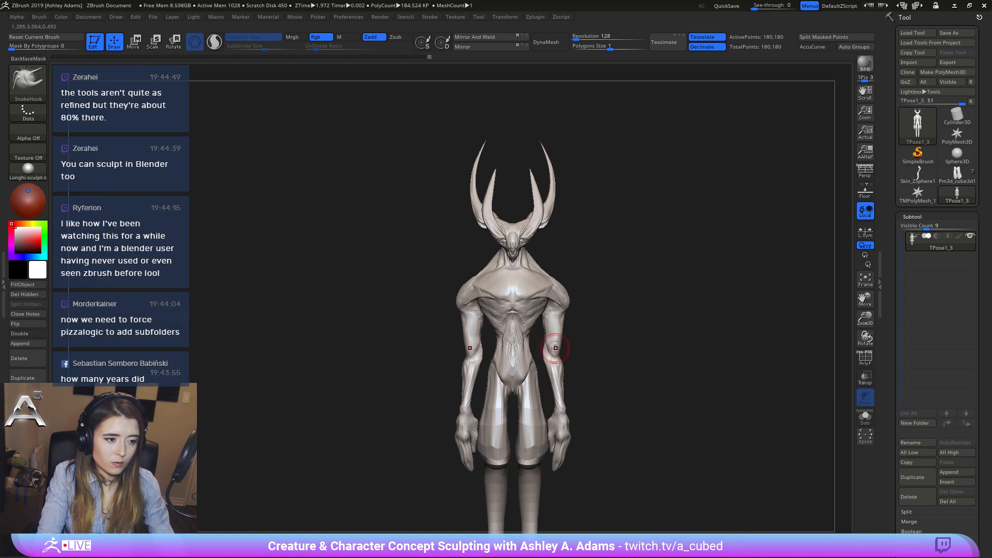
right_click_drag(560, 339, 463, 327)
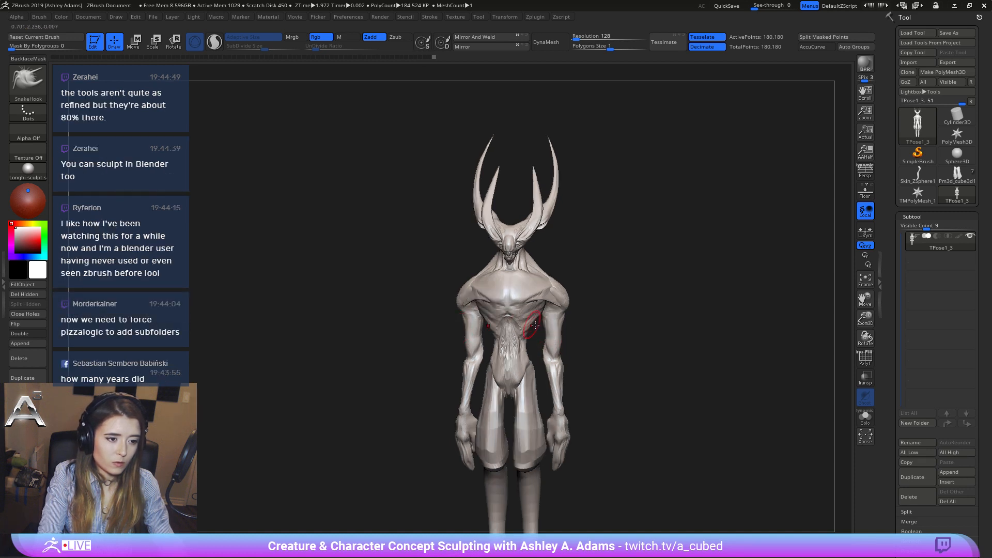
Try the ClayBuildup brush, then return to the SnakeHook brush.
mouse_move(554, 321)
right_mouse_down()
mouse_move(572, 332)
mouse_move(527, 240)
right_mouse_up()
key("b")
key("c")
key("b")
key("space")
key("b")
key("s")
key("h")
key("space")
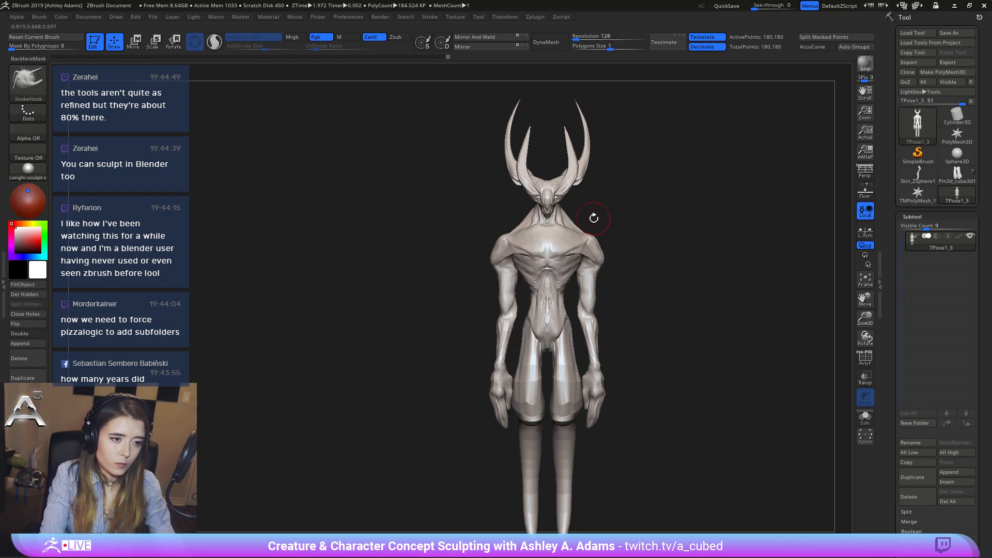
Adjust the torso and waist contour in profile with the SnakeHook brush, resizing the brush to fit the ribcage.
mouse_move(622, 212)
right_mouse_down()
mouse_move(588, 254)
mouse_move(591, 243)
right_mouse_up()
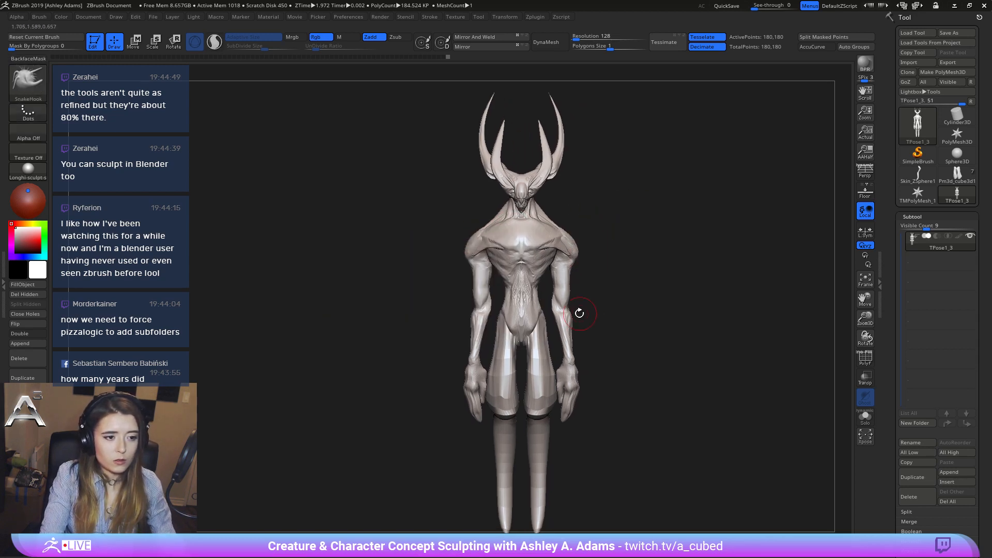
key("space")
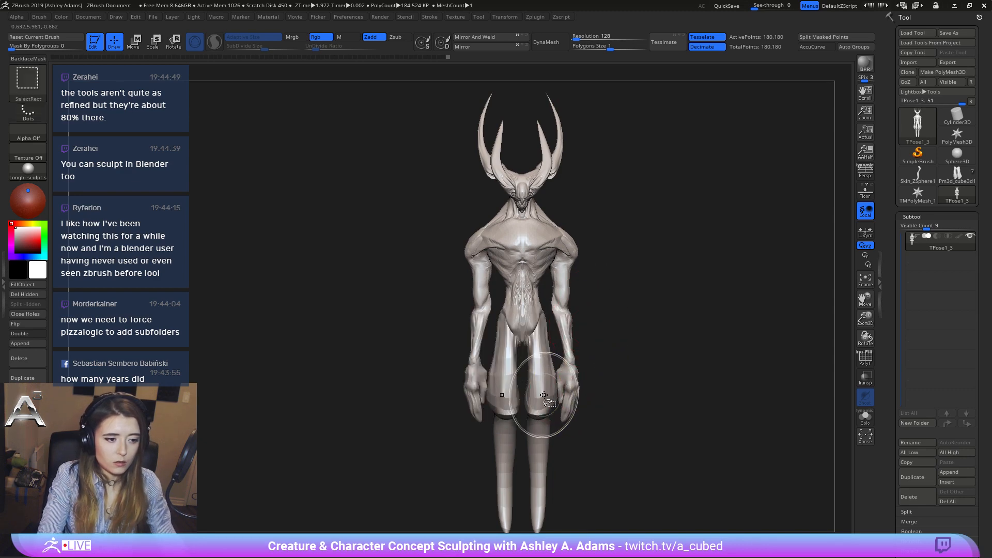
mouse_move(589, 394)
right_mouse_down()
mouse_move(539, 377)
mouse_move(550, 248)
mouse_move(588, 223)
right_mouse_up()
key("space")
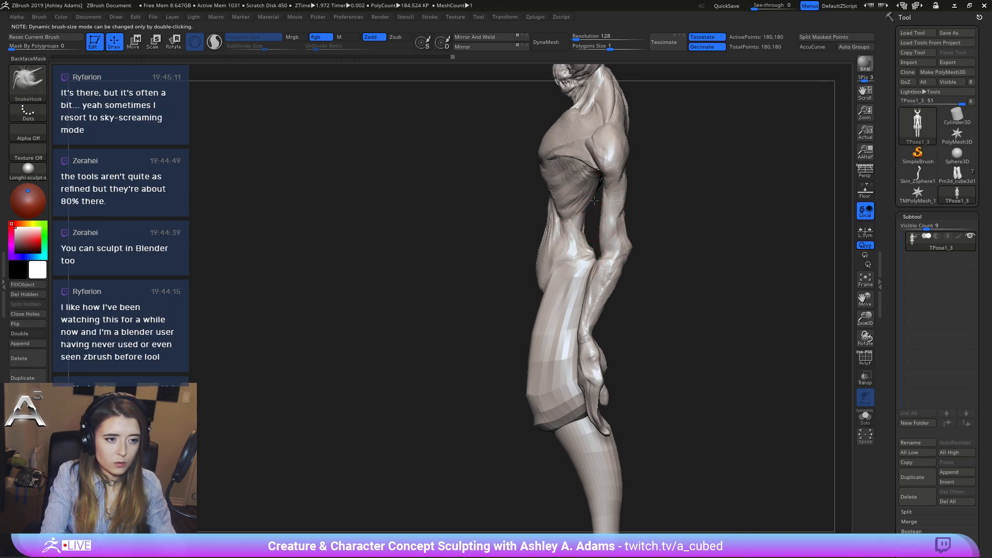
right_click_drag(598, 185, 628, 204)
key("space")
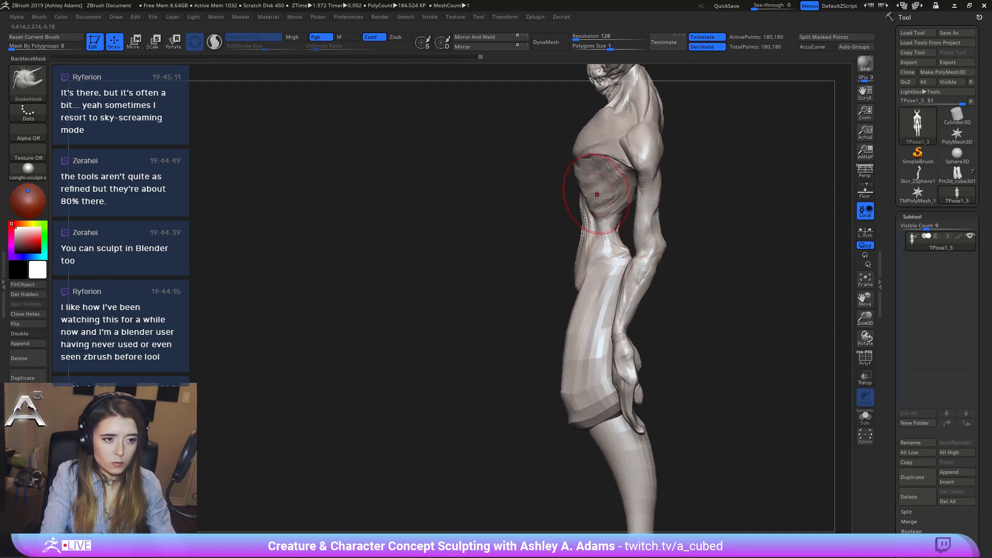
key("f")
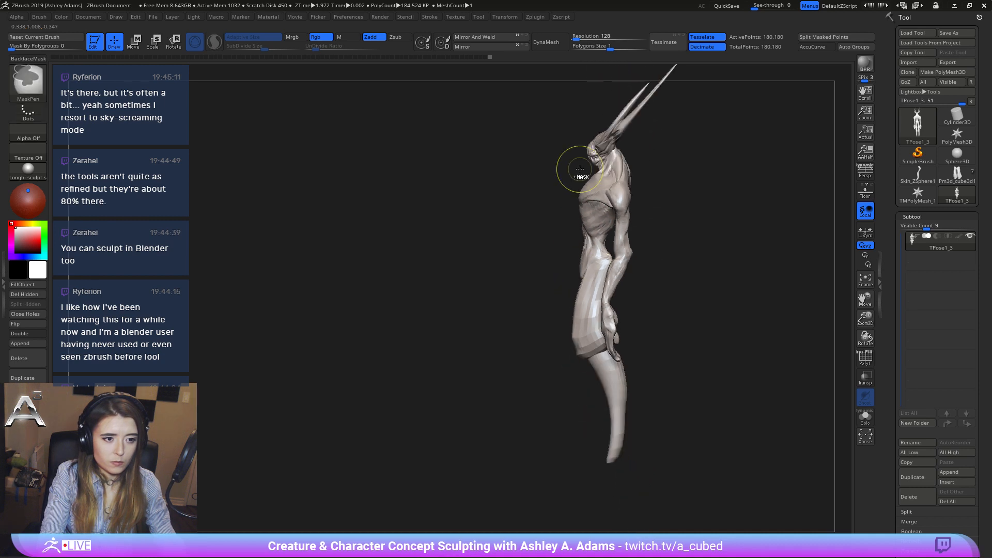
key("space")
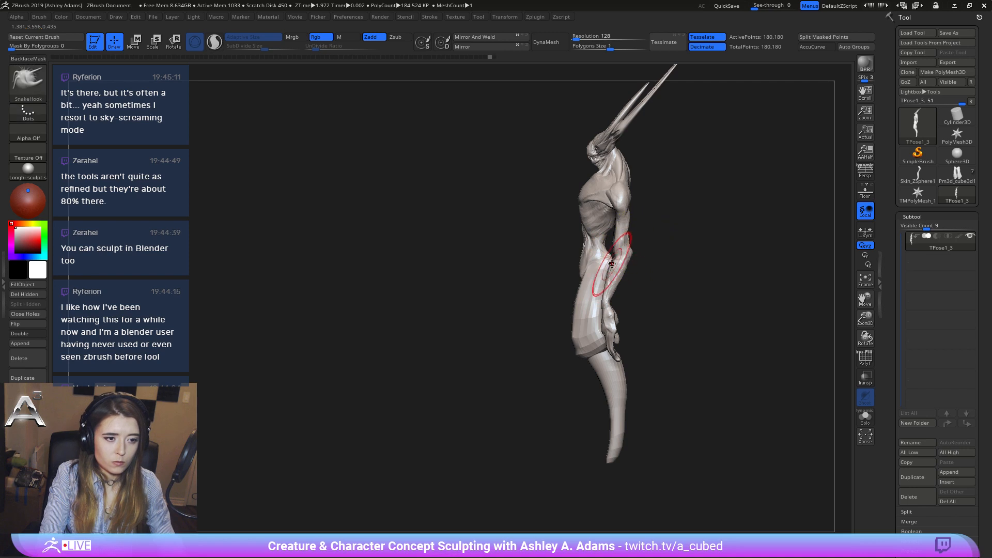
right_click_drag(609, 268, 656, 282, "shift")
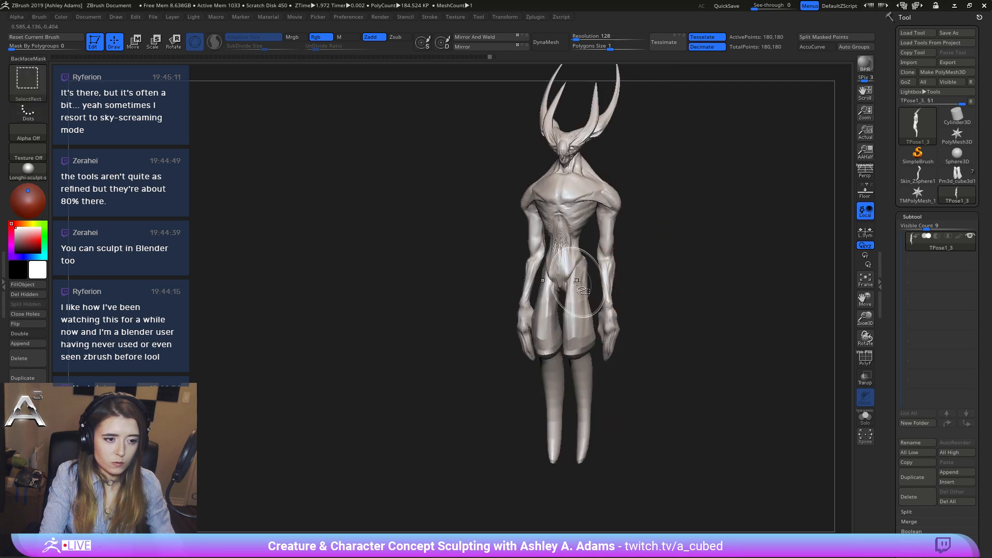
left_click(580, 290, "ctrl+shift")
left_click(576, 268, "ctrl+shift")
left_click(575, 269, "ctrl+shift")
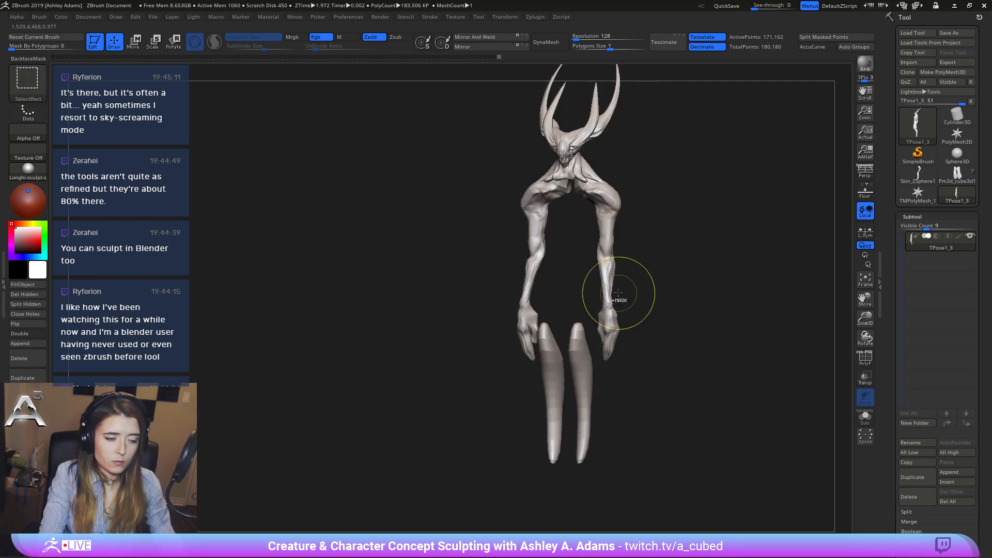
key("ctrl+z")
left_click(581, 373, "ctrl+shift")
right_click_drag(667, 308, 638, 288)
key("ctrl+z")
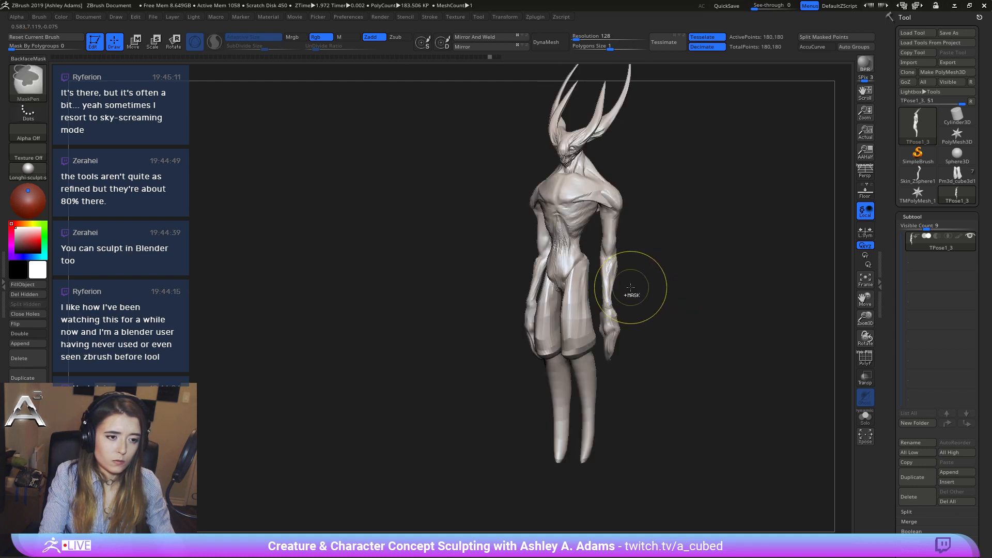
Isolate the arms, mask them, and show the whole figure again.
left_click(610, 278, "ctrl+shift")
left_click(681, 294, "ctrl")
left_click(679, 301, "ctrl+shift")
Reshape the abdomen and hips in side profile with the SnakeHook brush.
right_click_drag(686, 290, 627, 313)
key("space")
left_click_drag(573, 290, 582, 290)
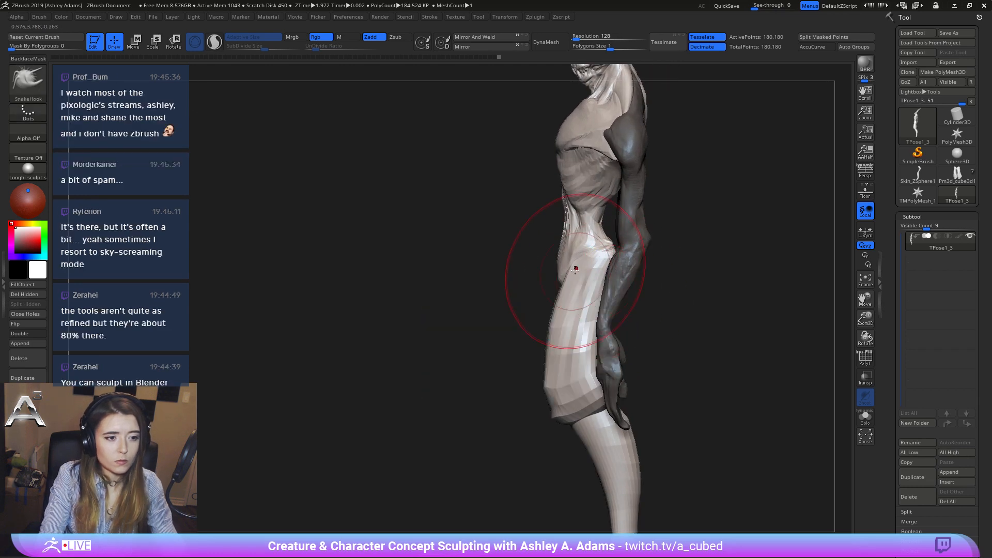
right_click_drag(605, 322, 631, 287, "ctrl")
key("space")
left_click_drag(603, 256, 575, 257)
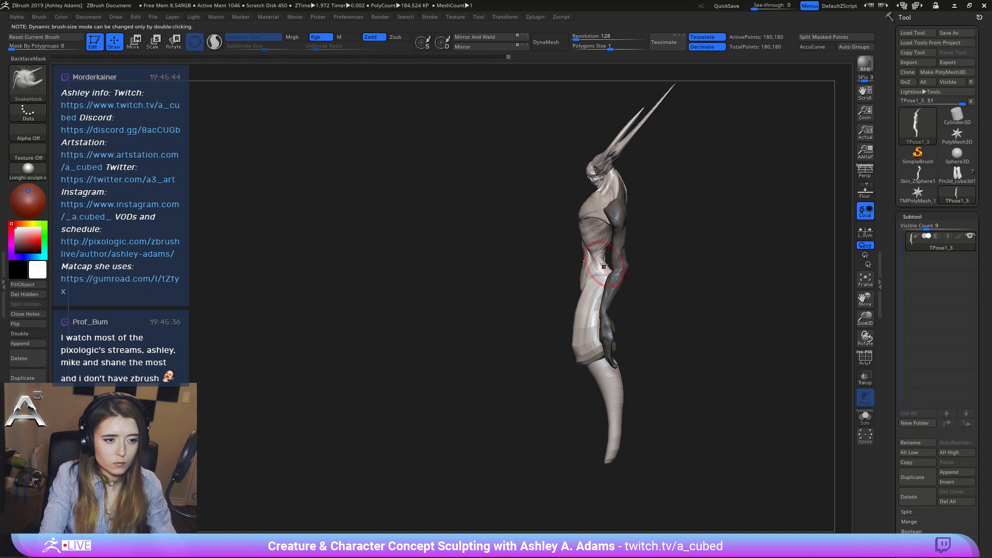
Pull the ribcage forward and up and adjust the belly contour in side profile with SnakeHook.
mouse_move(583, 273)
left_mouse_down()
mouse_move(581, 281)
mouse_move(594, 251)
mouse_move(582, 257)
mouse_move(580, 222)
left_mouse_up()
key("space")
left_click_drag(609, 284, 608, 281)
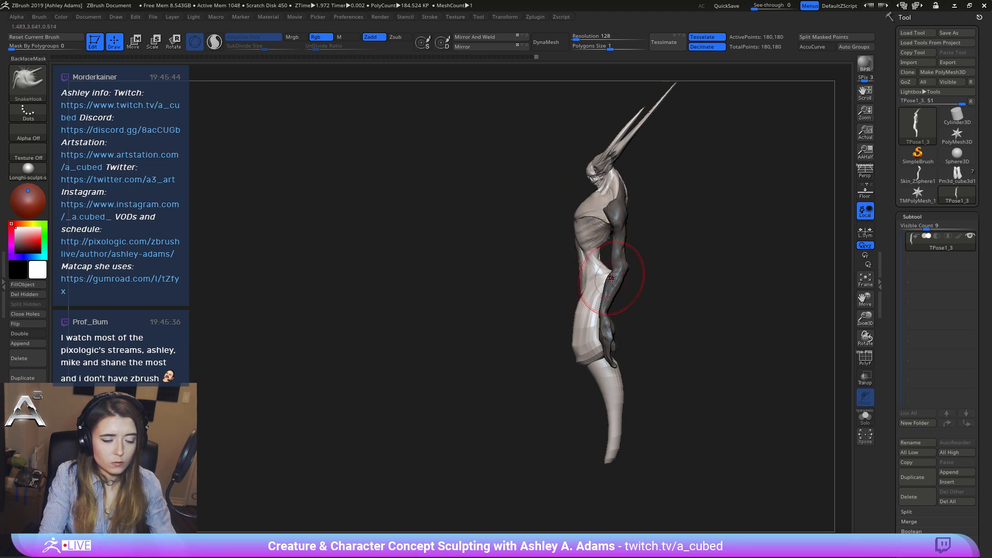
right_click_drag(607, 280, 625, 279)
mouse_move(583, 273)
left_mouse_down()
mouse_move(577, 280)
mouse_move(562, 271)
left_mouse_up()
Resize the brush and reshape the side of the torso below the chest from the front.
right_click_drag(563, 271, 589, 275, "shift")
right_click(589, 275)
right_click(563, 264)
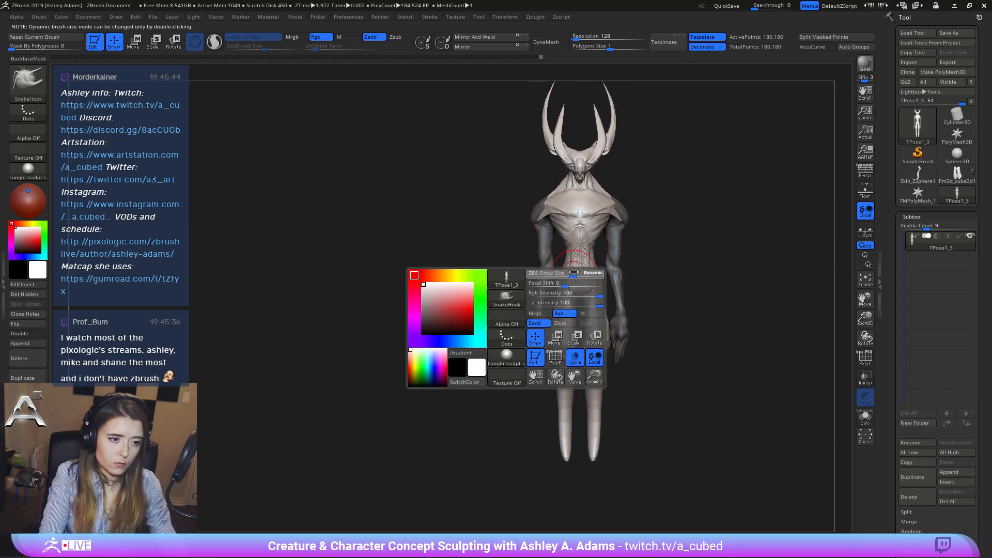
left_click_drag(563, 248, 561, 231)
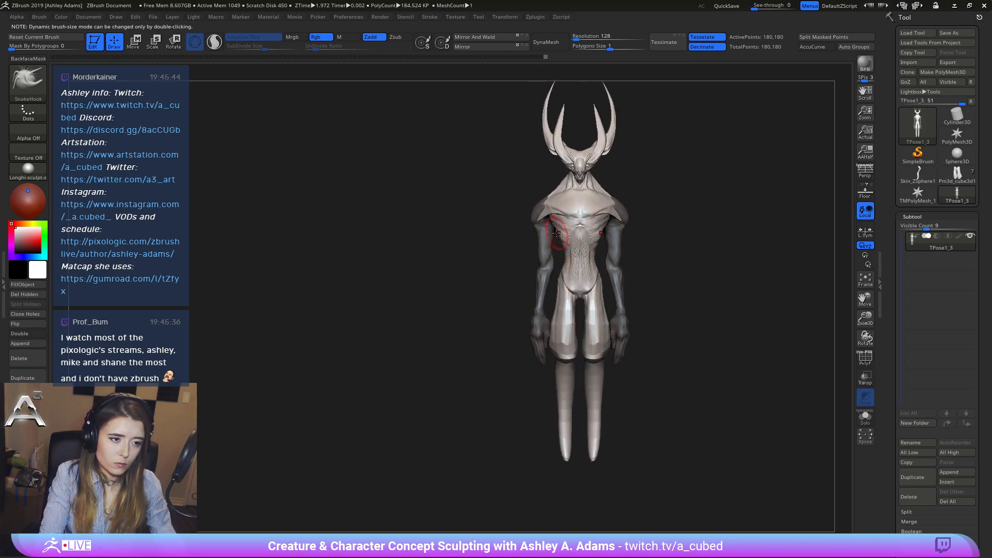
right_click(560, 232)
Smooth the back of the torso and build up the lower back with the ClayBuildup brush.
mouse_move(560, 232)
right_mouse_down()
mouse_move(574, 239)
mouse_move(552, 240)
mouse_move(636, 255)
right_mouse_up()
right_click_drag(540, 283, 571, 336, "ctrl")
right_click(513, 274)
mouse_move(514, 258)
left_mouse_down("shift")
mouse_move(521, 275)
mouse_move(526, 240)
mouse_move(530, 264)
mouse_move(527, 253)
mouse_move(512, 277)
left_mouse_up("shift")
right_click_drag(568, 277, 543, 279)
mouse_move(543, 279)
left_mouse_down()
mouse_move(548, 269)
mouse_move(554, 278)
mouse_move(520, 259)
mouse_move(530, 228)
mouse_move(531, 286)
left_mouse_up()
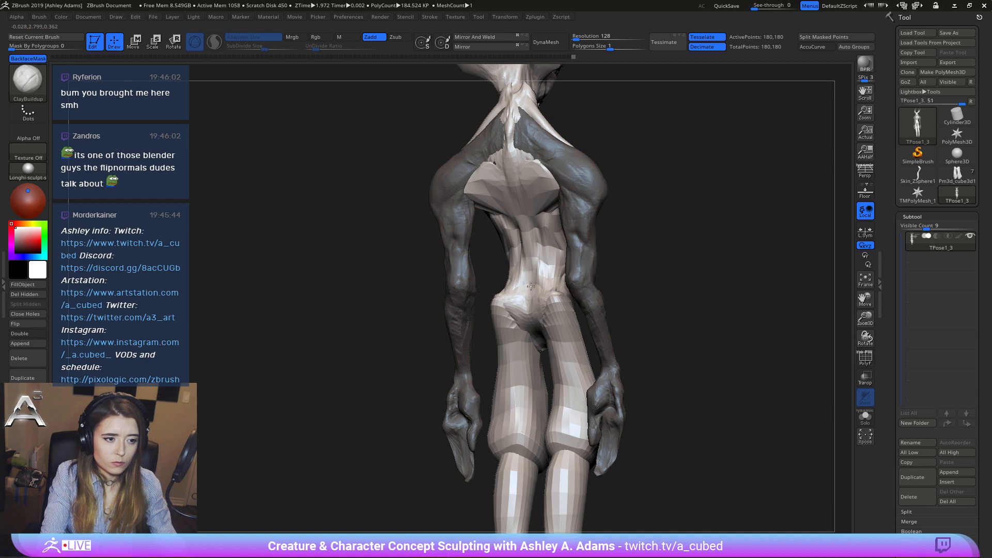
right_click_drag(553, 267, 554, 247)
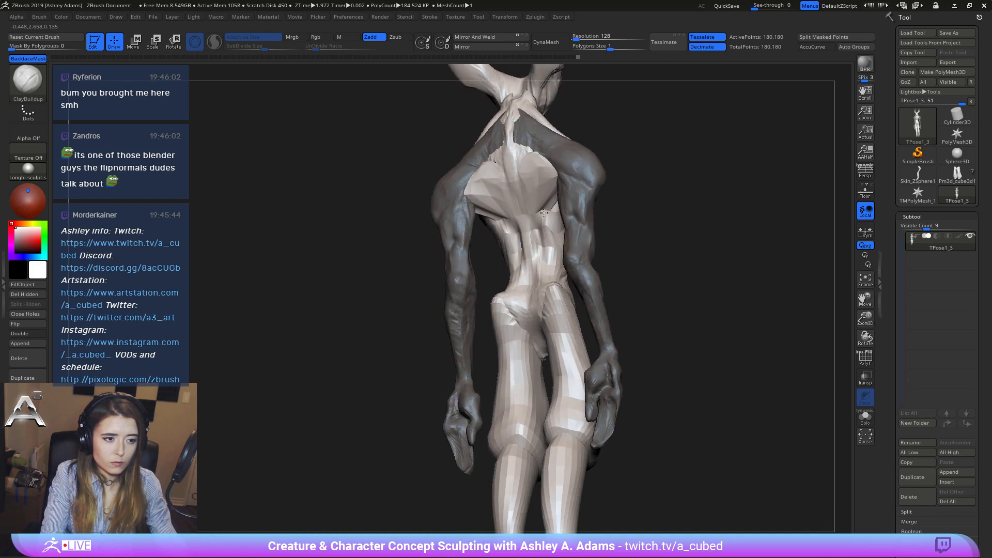
Switch to the SnakeHook brush and refine the waist and hip contour in side profile.
mouse_move(552, 192)
right_mouse_down()
mouse_move(491, 223)
mouse_move(520, 250)
right_mouse_up()
key("b")
key("s")
key("h")
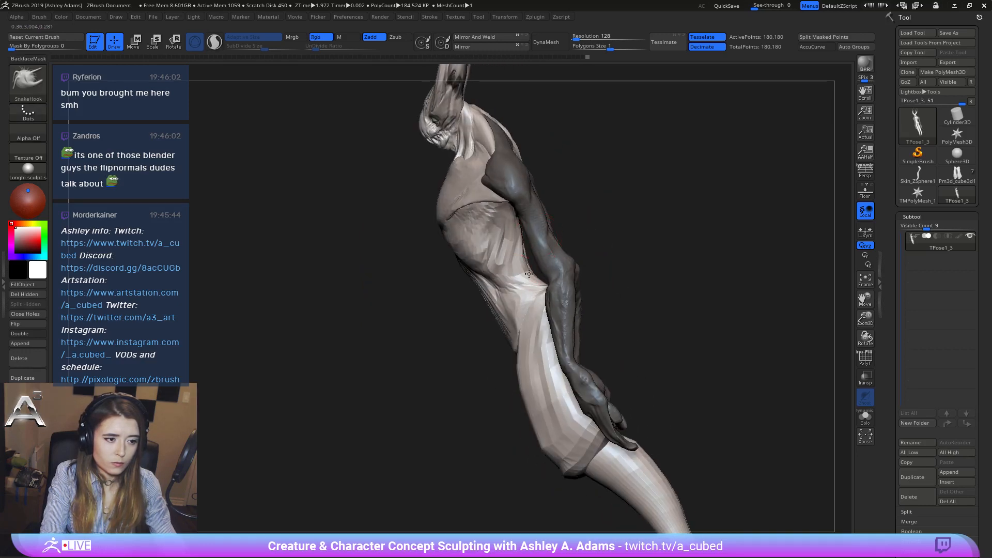
mouse_move(521, 259)
right_mouse_down()
mouse_move(519, 232)
mouse_move(568, 245)
mouse_move(548, 244)
right_mouse_up()
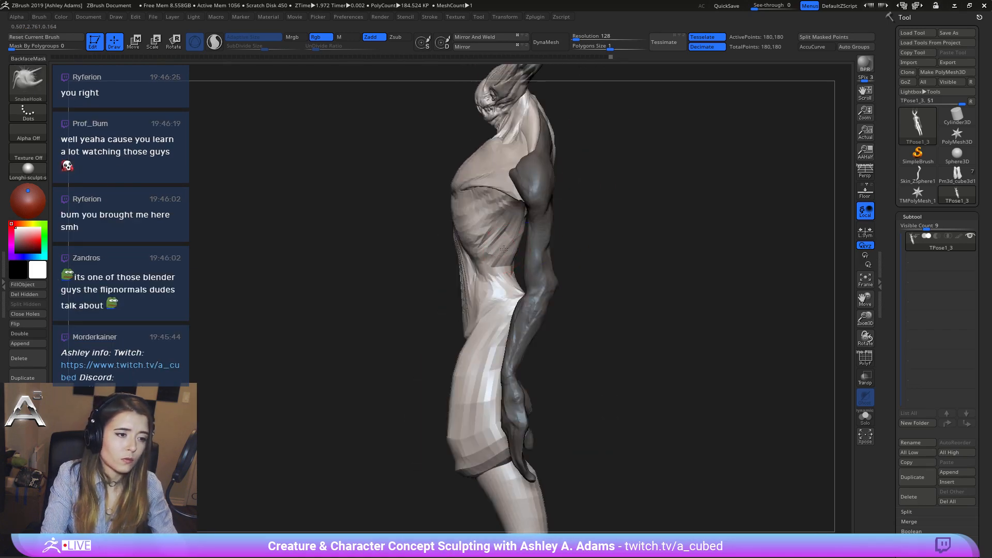
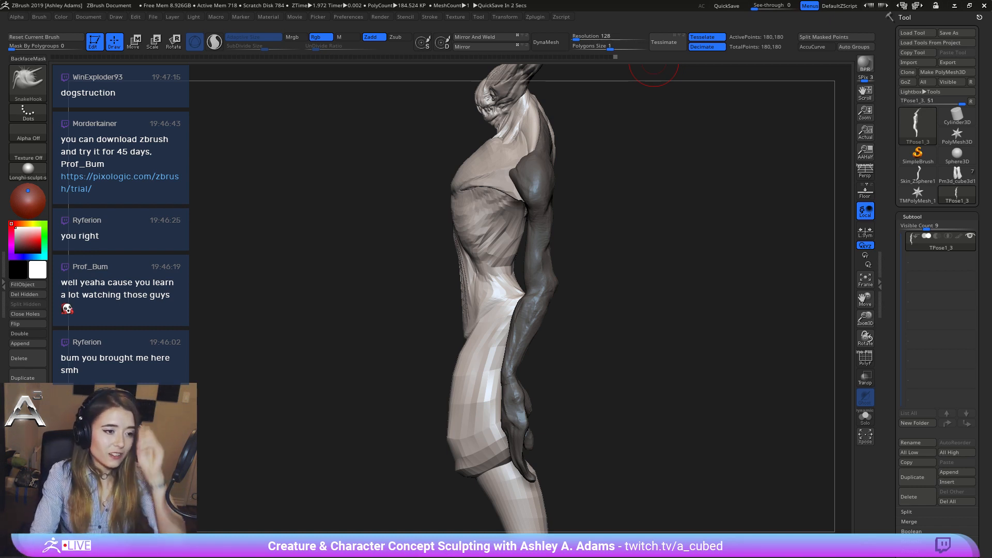
Smooth and reshape the front of the lower abdomen in profile with SnakeHook.
mouse_move(375, 152)
left_mouse_down()
mouse_move(466, 186)
mouse_move(501, 258)
mouse_move(469, 299)
mouse_move(468, 318)
left_mouse_up()
left_click_drag(464, 284, 474, 323, "shift")
left_click_drag(383, 290, 505, 265)
left_click_drag(514, 258, 520, 259)
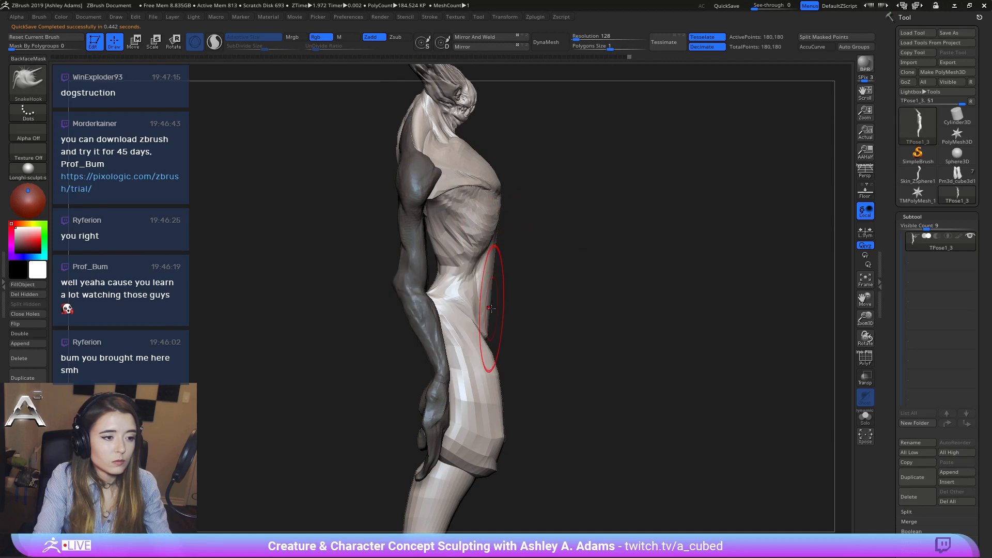
left_click_drag(494, 305, 492, 306)
Push the belly contour into the overall side silhouette with a resized SnakeHook brush.
key("ctrl")
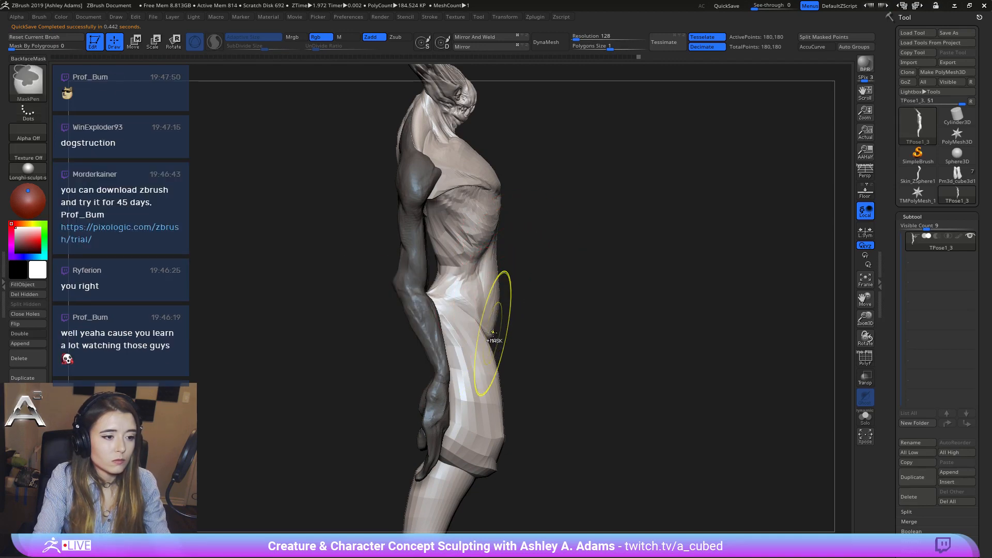
mouse_move(518, 362)
right_mouse_down("ctrl")
mouse_move(511, 259)
mouse_move(490, 272)
right_mouse_up("ctrl")
key("space")
left_click_drag(505, 280, 520, 281)
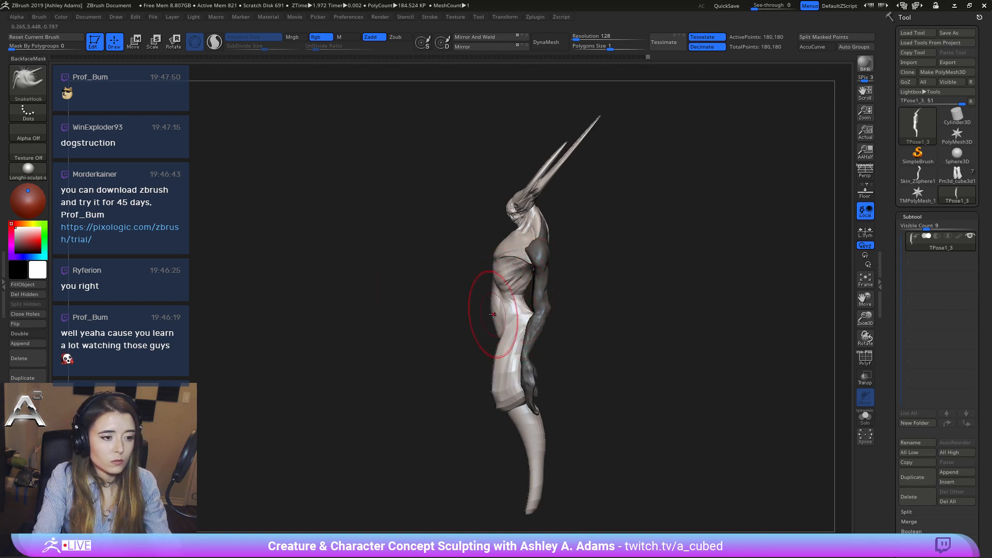
Pull the front of the torso upward toward the chest in side profile with SnakeHook.
mouse_move(494, 314)
right_mouse_down()
mouse_move(586, 310)
mouse_move(499, 301)
right_mouse_up()
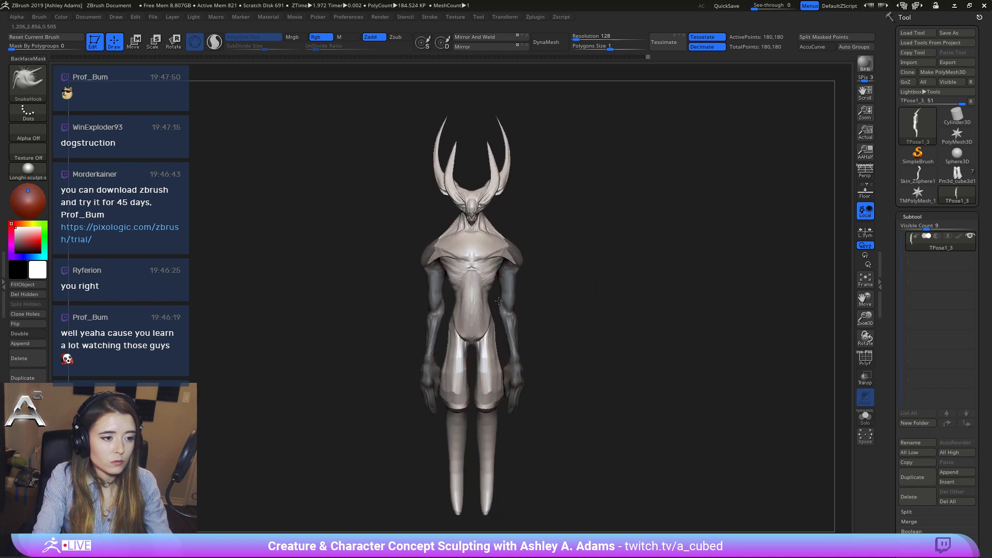
mouse_move(523, 268)
right_mouse_down()
mouse_move(470, 277)
mouse_move(459, 289)
mouse_move(466, 299)
right_mouse_up()
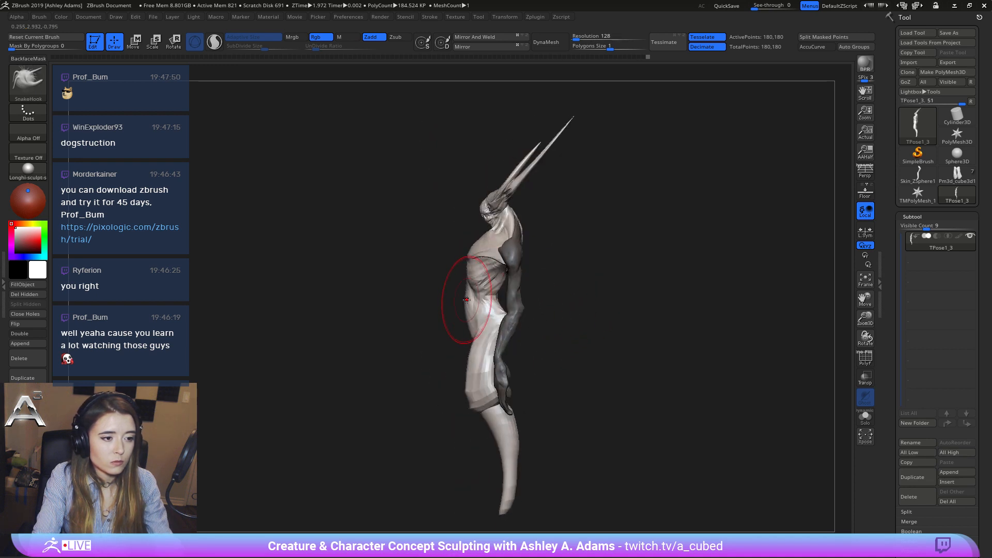
key("space")
left_click_drag(467, 300, 466, 280)
key("space")
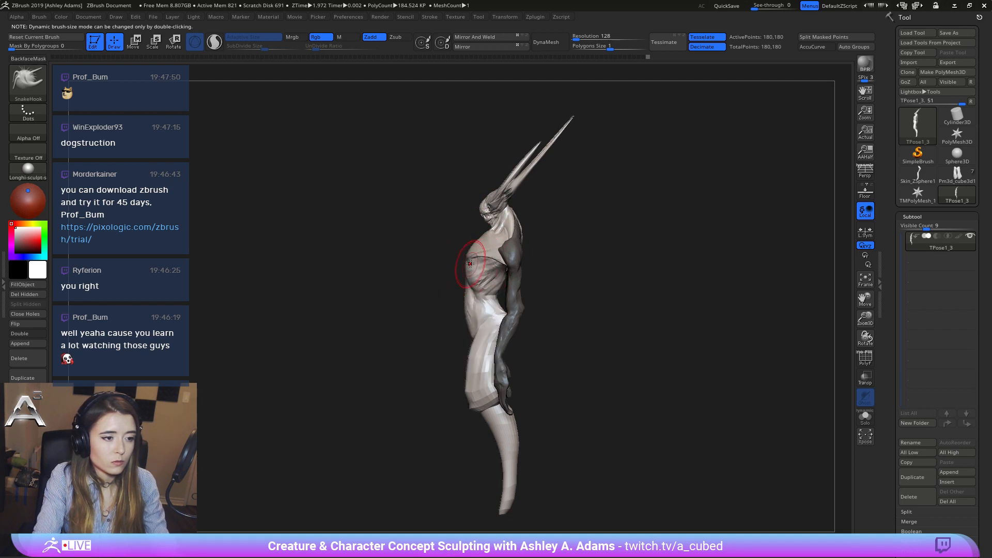
Refine the waist and hips from the opposite side with SnakeHook and smooth the surface.
mouse_move(468, 258)
right_mouse_down()
mouse_move(499, 255)
mouse_move(491, 274)
mouse_move(498, 298)
mouse_move(501, 290)
right_mouse_up()
key("space")
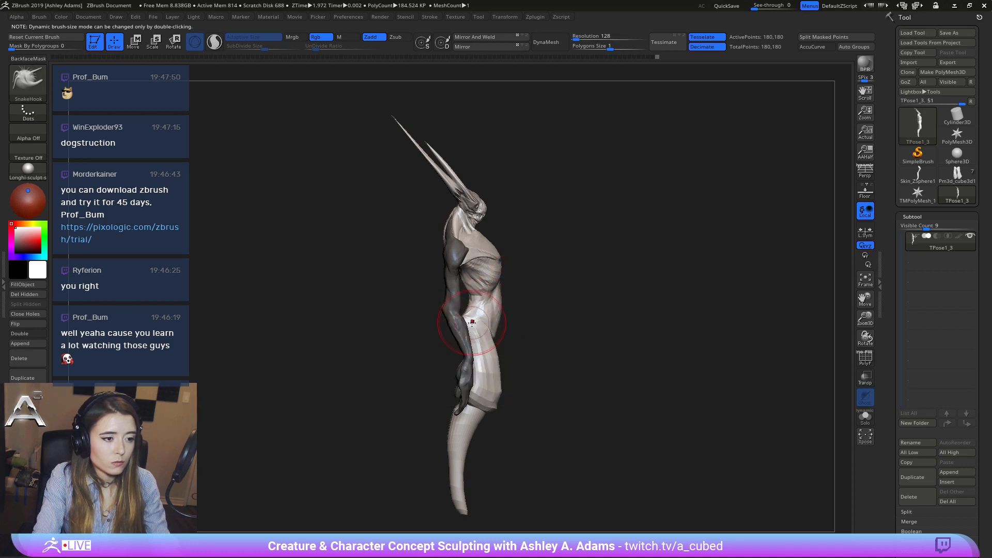
key("space")
right_click_drag(493, 342, 493, 330)
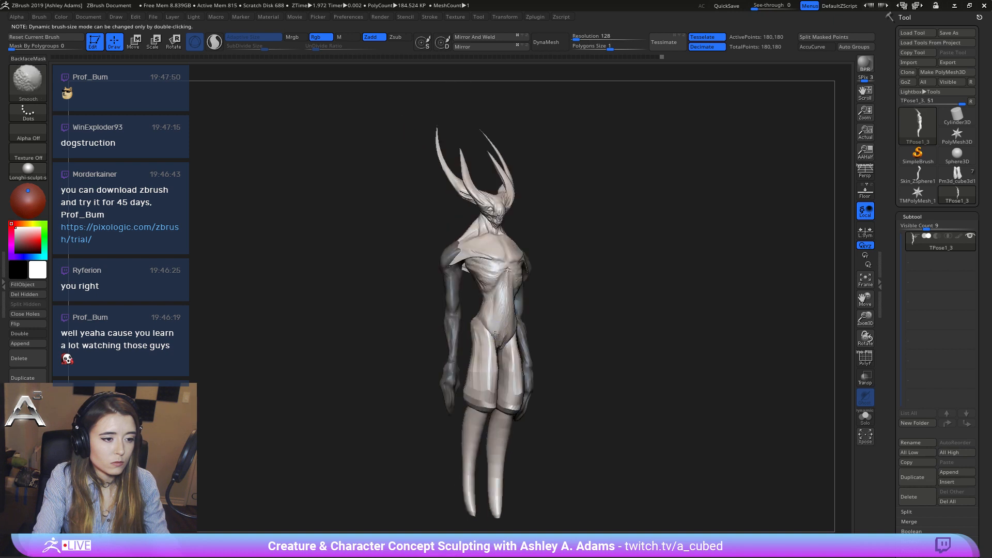
Switch to the ClayBuildup brush and build up volume around the abdomen and hips.
mouse_move(485, 320)
right_mouse_down()
mouse_move(473, 320)
mouse_move(502, 336)
right_mouse_up()
key("space")
key("b")
key("c")
key("b")
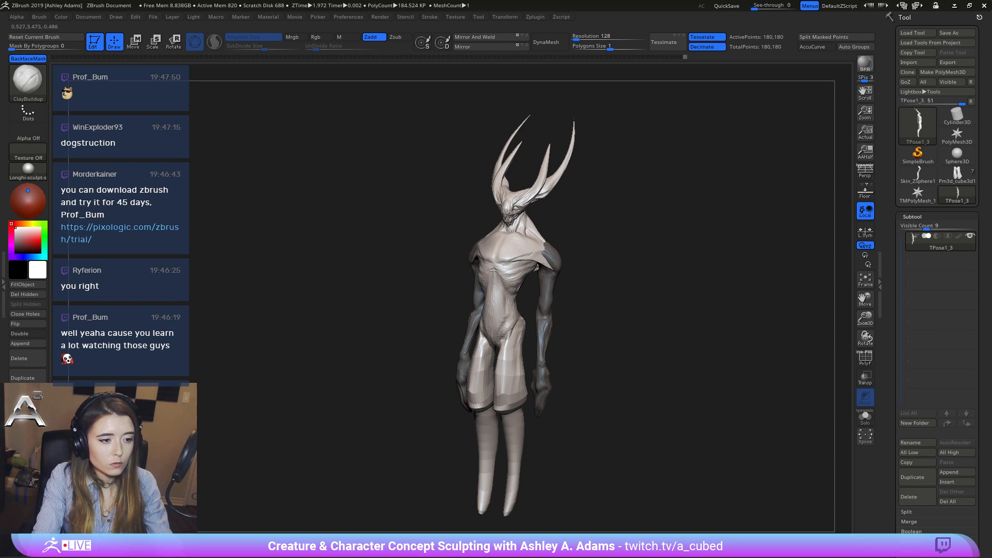
Carve creases around the abdomen and hips with the DamStandard brush and clear the arm mask.
key("b")
key("d")
key("s")
mouse_move(511, 318)
right_mouse_down()
mouse_move(500, 297)
mouse_move(503, 307)
mouse_move(457, 323)
right_mouse_up()
key("space")
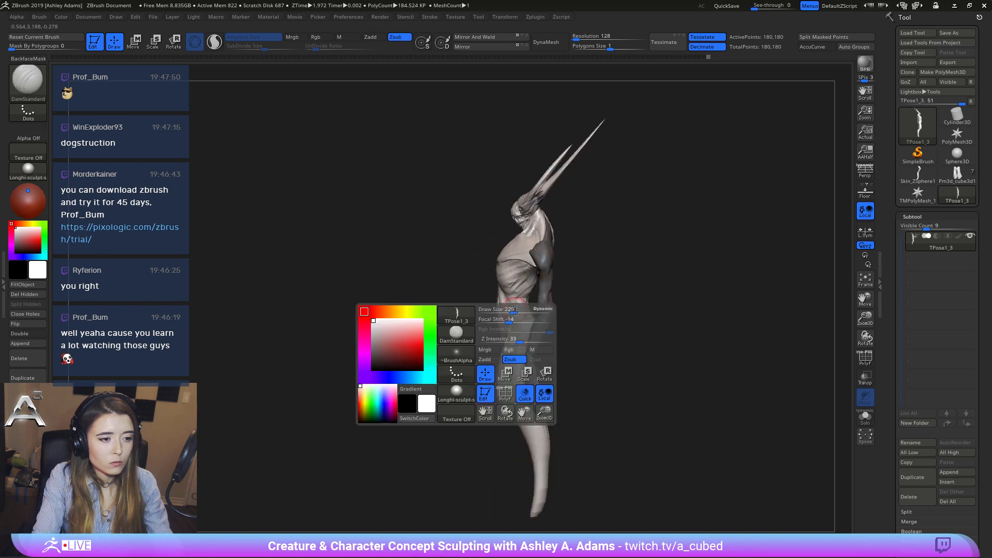
mouse_move(530, 231)
right_mouse_down()
mouse_move(522, 269)
mouse_move(579, 295)
mouse_move(615, 296)
right_mouse_up()
key("space")
mouse_move(587, 365)
right_mouse_down("ctrl")
mouse_move(551, 309)
mouse_move(587, 326)
mouse_move(572, 304)
right_mouse_up("ctrl")
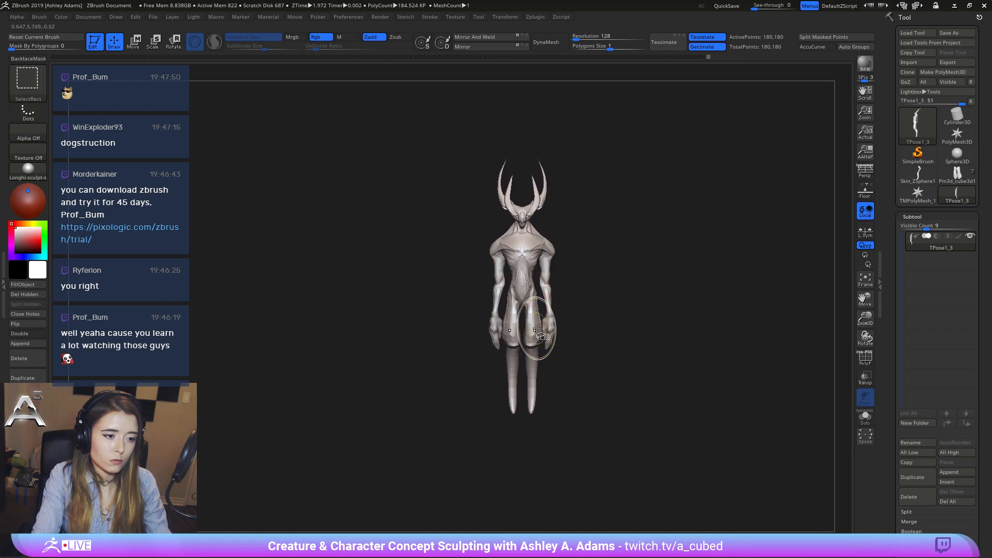
Try masking the whole upper body with the legs hidden, and bring all parts back into view.
left_click(534, 371, "ctrl+shift")
left_click(592, 353, "ctrl+shift")
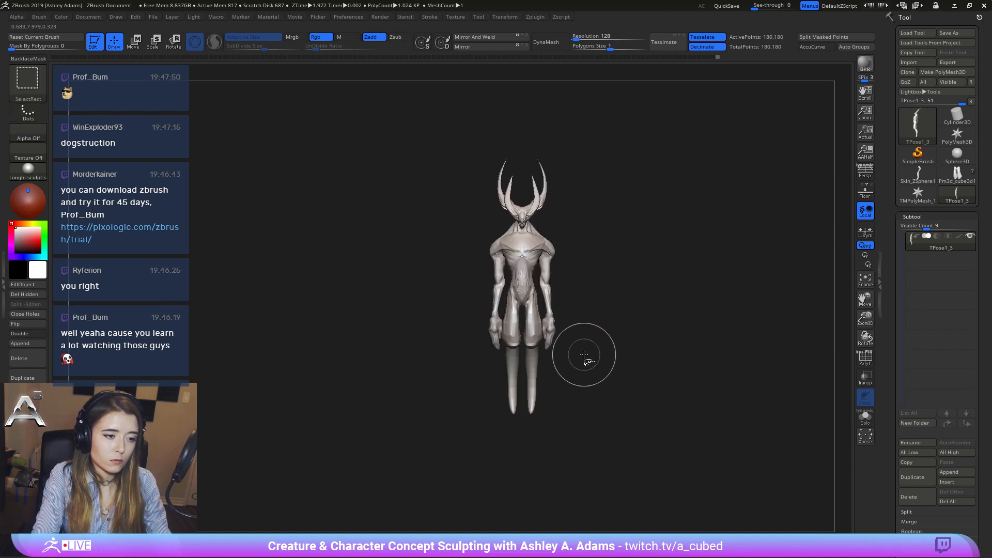
left_click(535, 330, "ctrl+shift")
left_click(538, 323, "ctrl+shift")
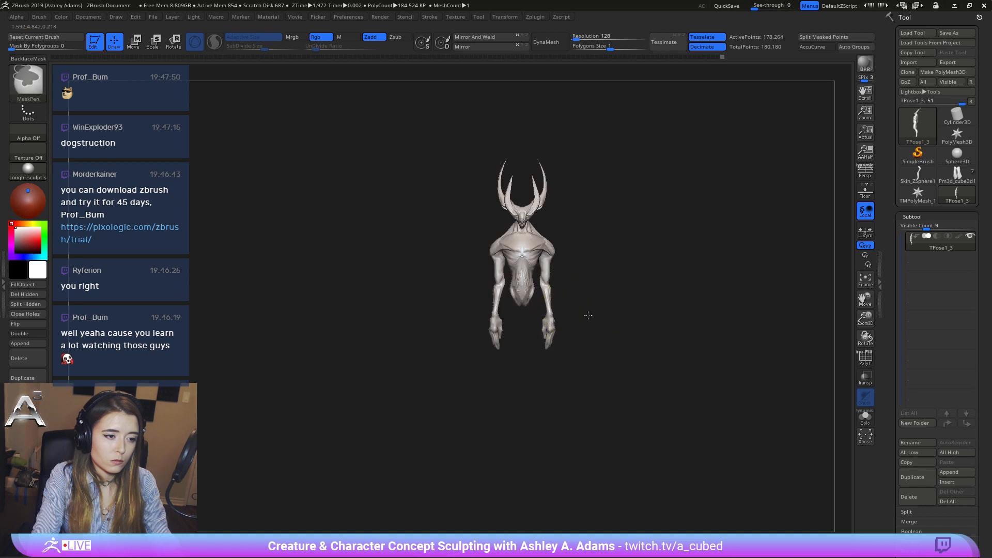
mouse_move(537, 323)
right_mouse_down("ctrl")
mouse_move(568, 331)
mouse_move(512, 287)
right_mouse_up("ctrl")
key("space")
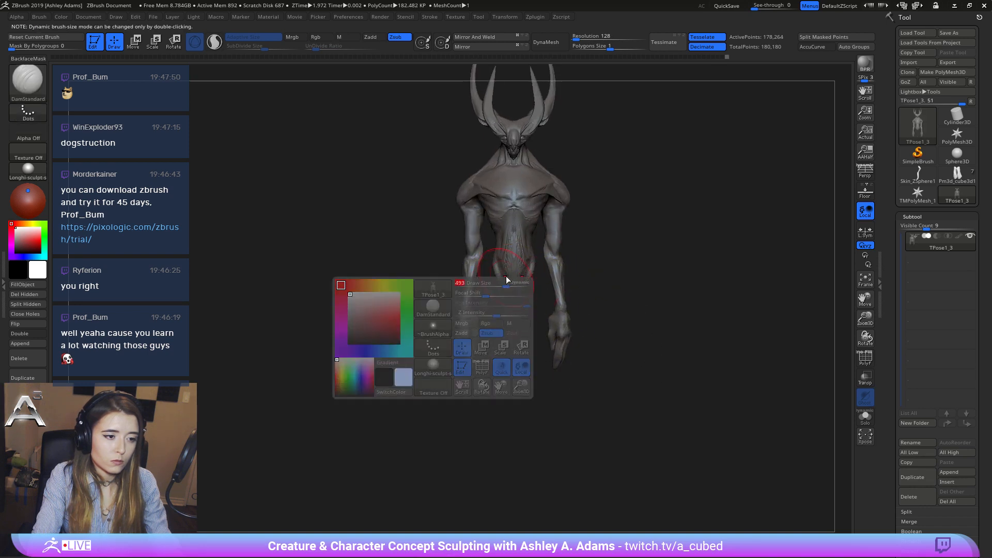
left_click(519, 248, "ctrl+alt+shift")
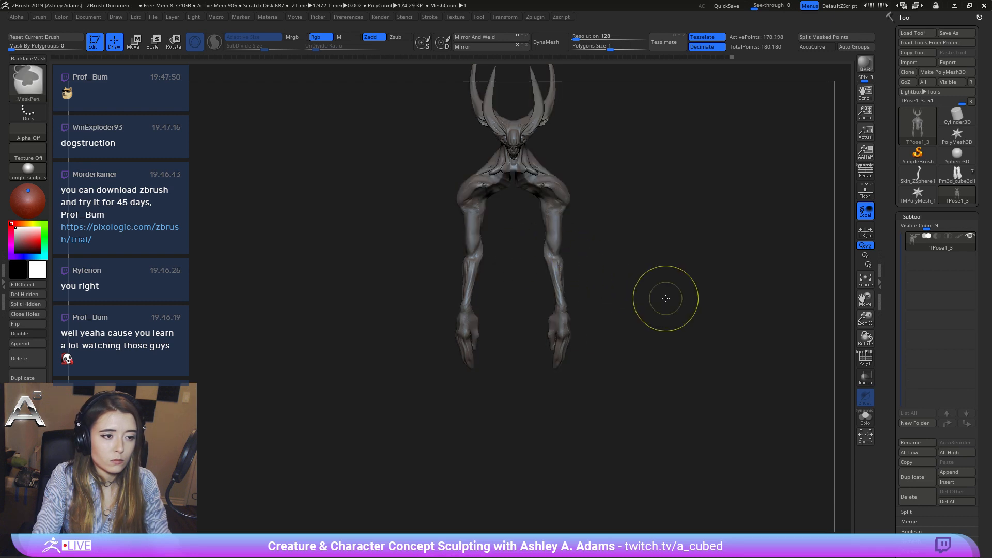
left_click(672, 308, "ctrl+shift")
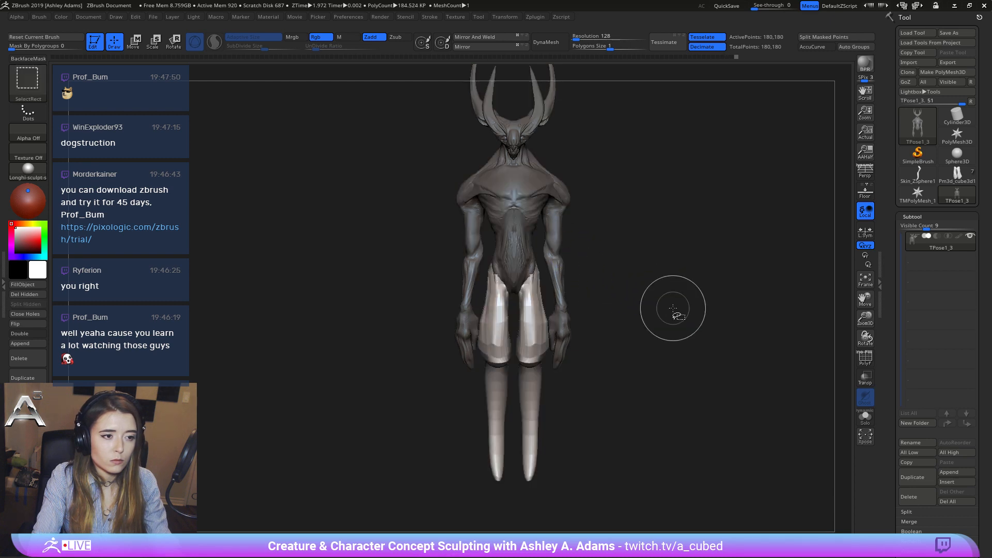
Try leaving only the torso masked by isolating body parts, and clear the remaining mask.
left_click(499, 254, "ctrl+shift")
left_click(492, 323, "ctrl+shift")
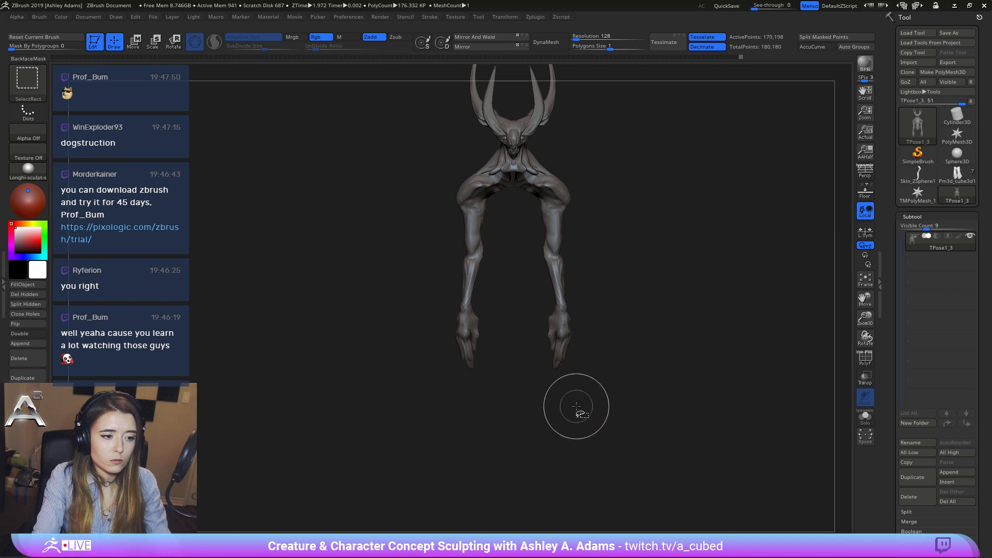
left_click(604, 409, "ctrl+shift")
left_click(648, 401, "ctrl+shift")
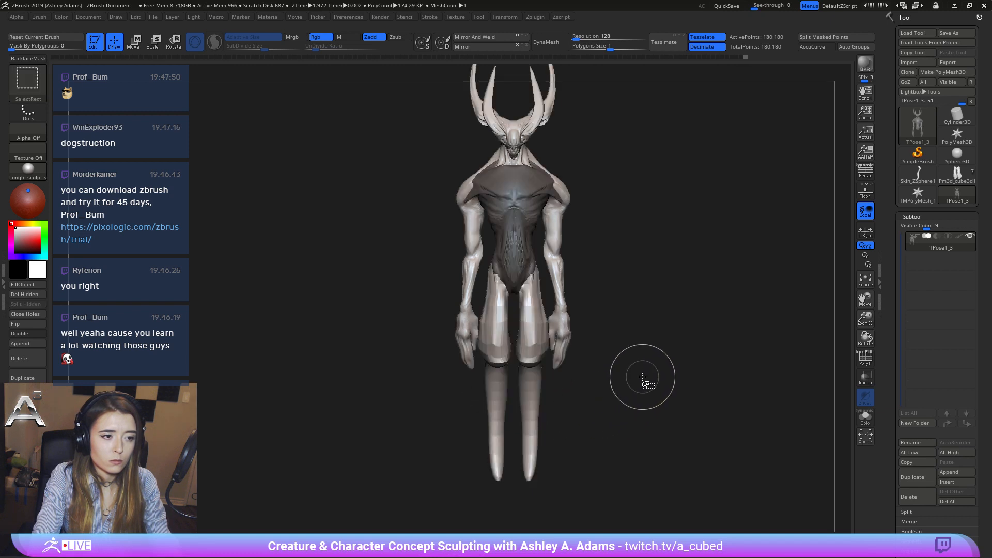
left_click(682, 295, "ctrl")
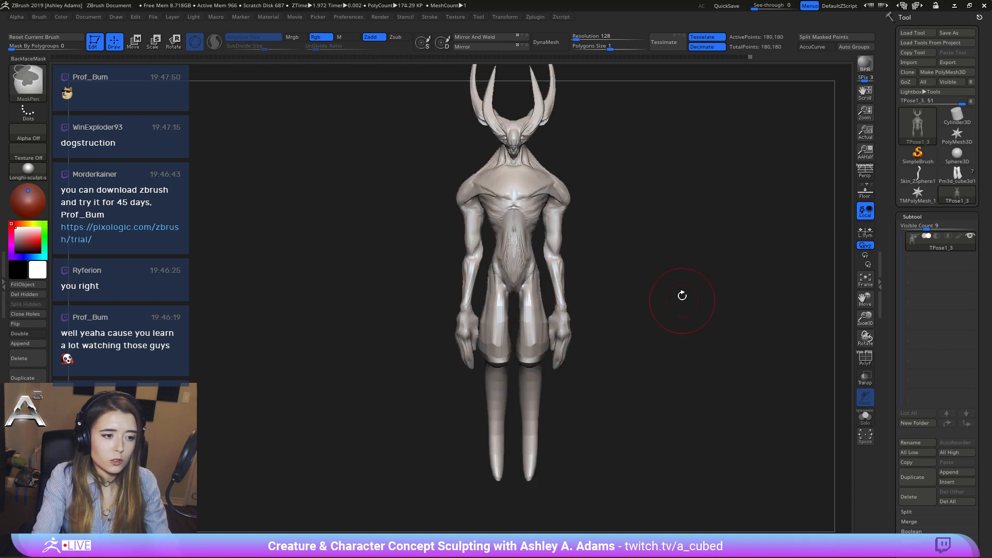
Mask the head and arms by isolating them, restore all parts, and extend the mask over the torso so the legs stay free.
left_click(513, 266, "ctrl+shift")
left_click(507, 279, "ctrl+shift")
left_click(488, 381, "ctrl+alt+shift")
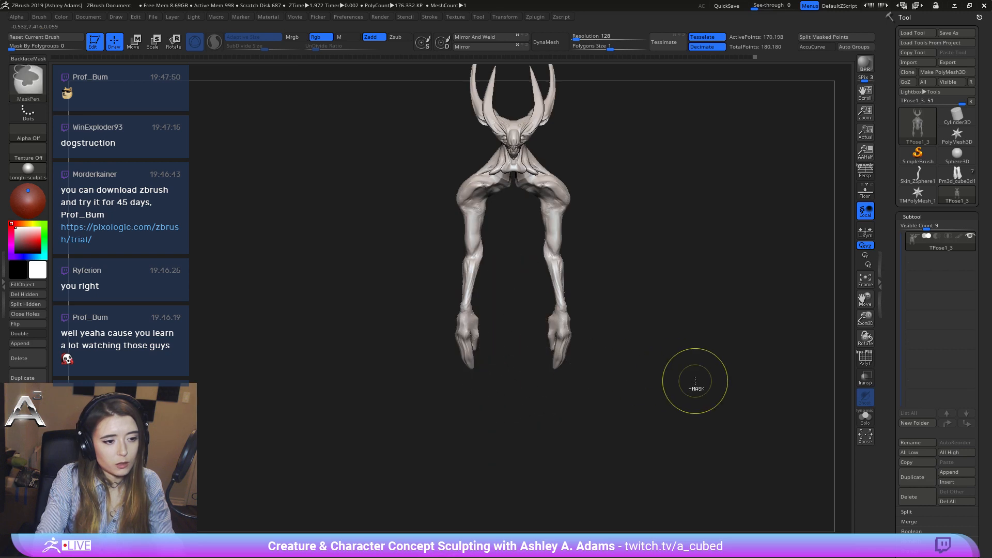
left_click(704, 381, "ctrl+shift")
key("space")
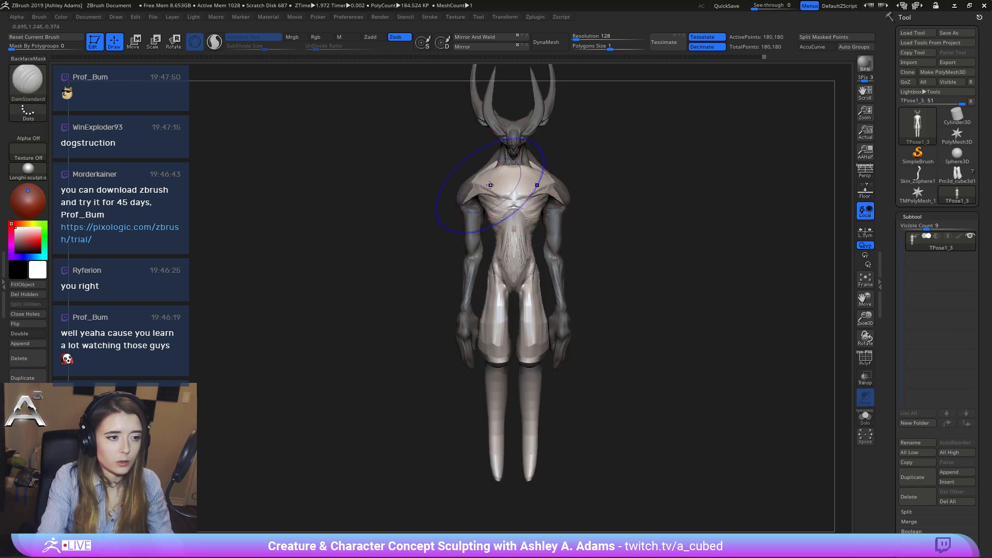
mouse_move(490, 185)
left_mouse_down("ctrl")
mouse_move(543, 186)
mouse_move(475, 207)
mouse_move(512, 248)
left_mouse_up("ctrl")
left_click_drag(620, 233, 537, 207)
mouse_move(739, 279)
left_mouse_down("shift")
mouse_move(694, 282)
mouse_move(541, 204)
mouse_move(552, 381)
left_mouse_up("shift")
Lengthen the unmasked legs vertically with the transform gizmo centred at the hips.
key("w")
right_click_drag(552, 348, 558, 218, "alt")
left_click_drag(558, 248, 557, 213, "alt")
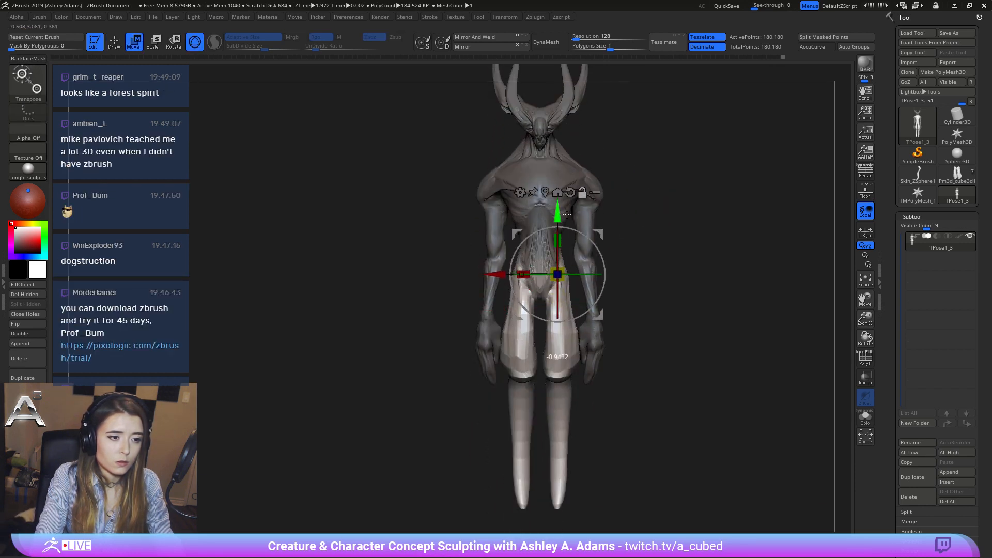
right_click_drag(558, 213, 532, 218, "shift")
left_click_drag(512, 280, 485, 280, "alt")
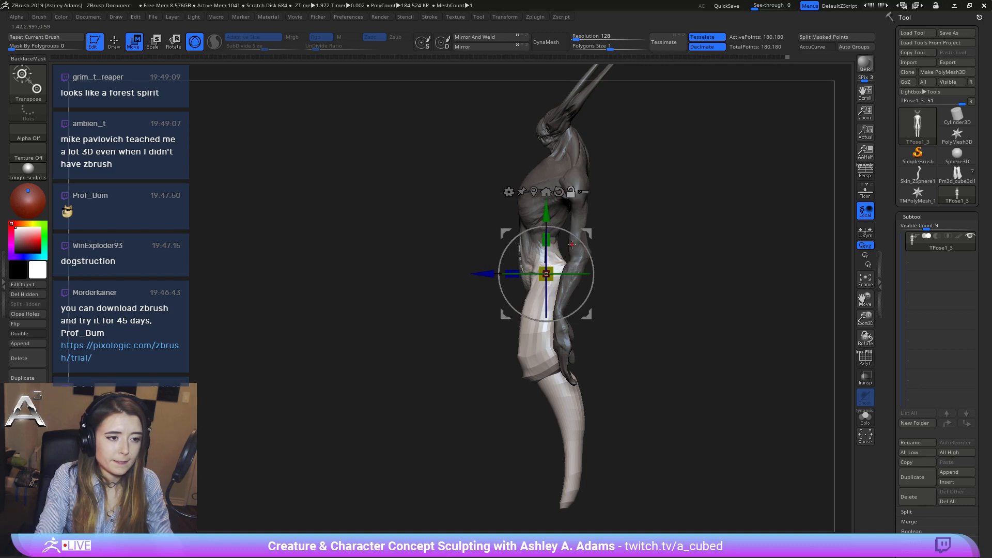
left_click_drag(550, 224, 547, 215)
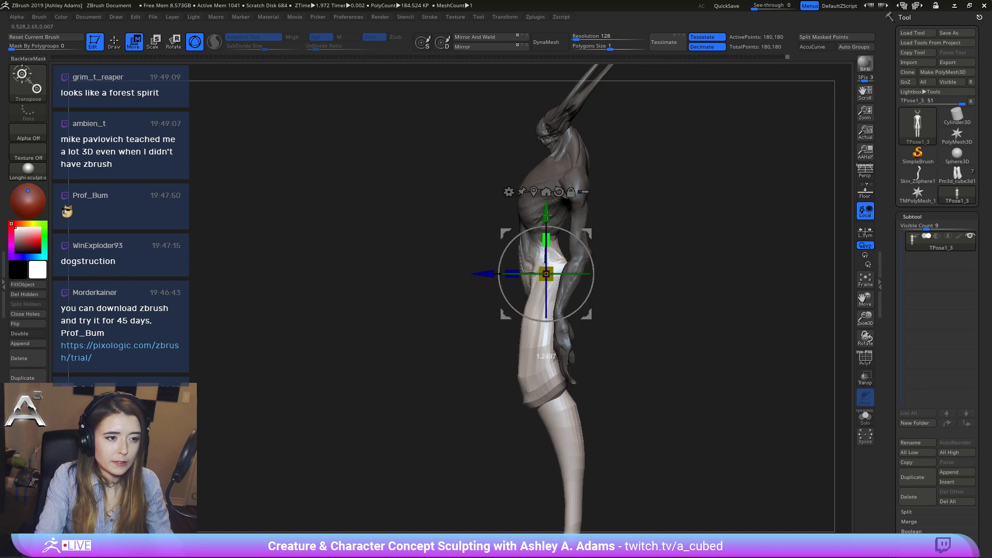
Adjust the legs' depth position, width and height with the gizmo, checking the proportions from front and side.
right_click_drag(548, 217, 596, 236, "shift")
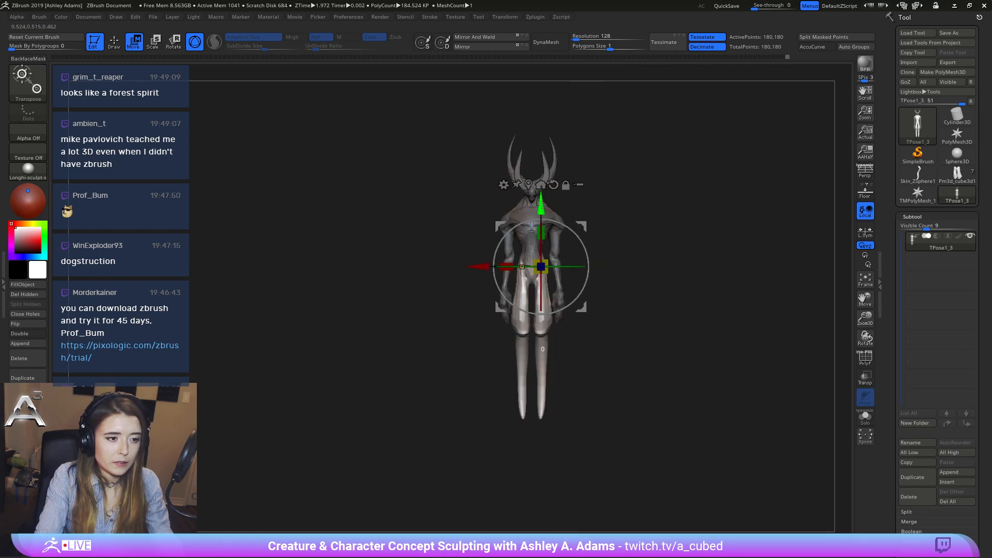
right_click_drag(542, 204, 611, 244, "shift")
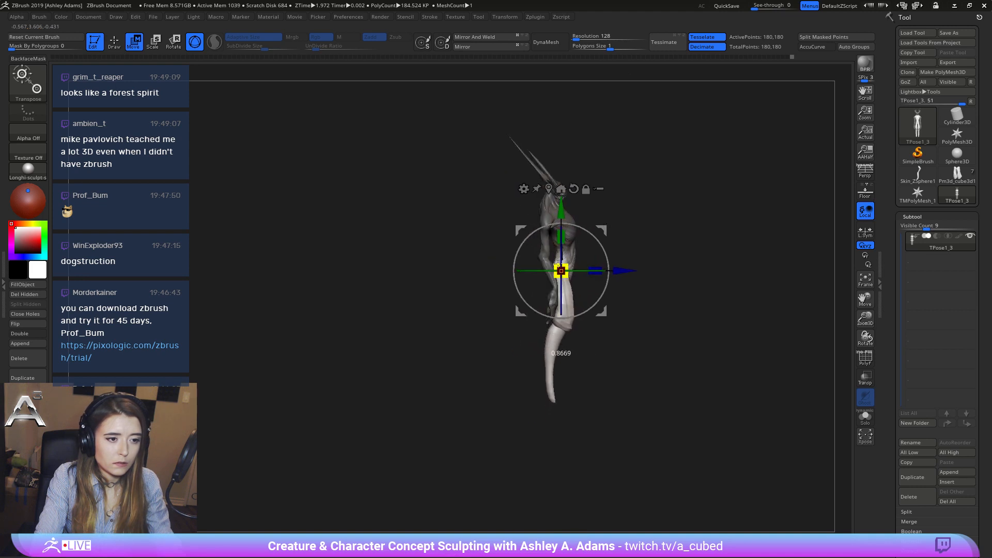
left_click_drag(621, 270, 615, 271)
right_click_drag(623, 228, 634, 275)
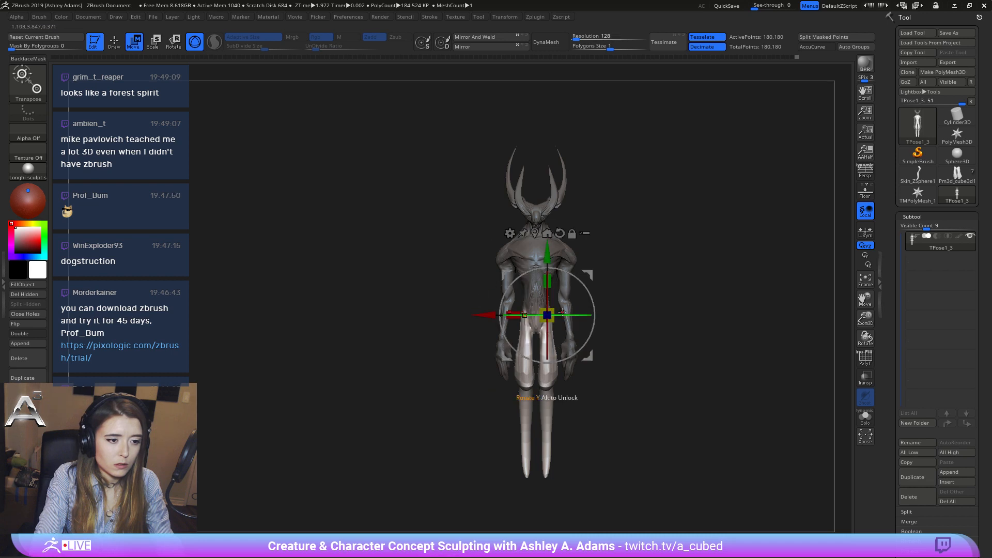
left_click_drag(567, 274, 592, 276, "alt")
left_click_drag(584, 313, 589, 310)
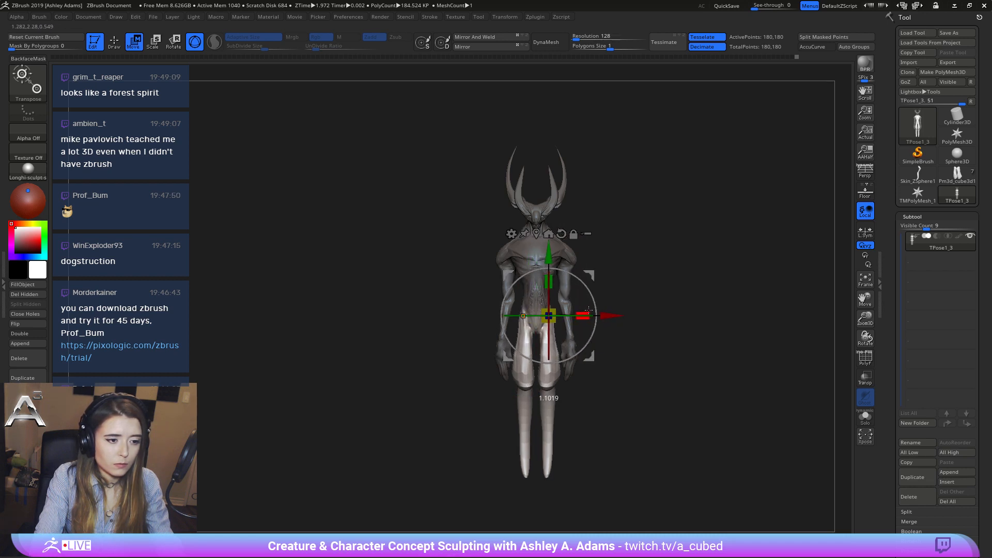
mouse_move(597, 276)
left_mouse_down()
mouse_move(636, 273)
mouse_move(601, 265)
left_mouse_up()
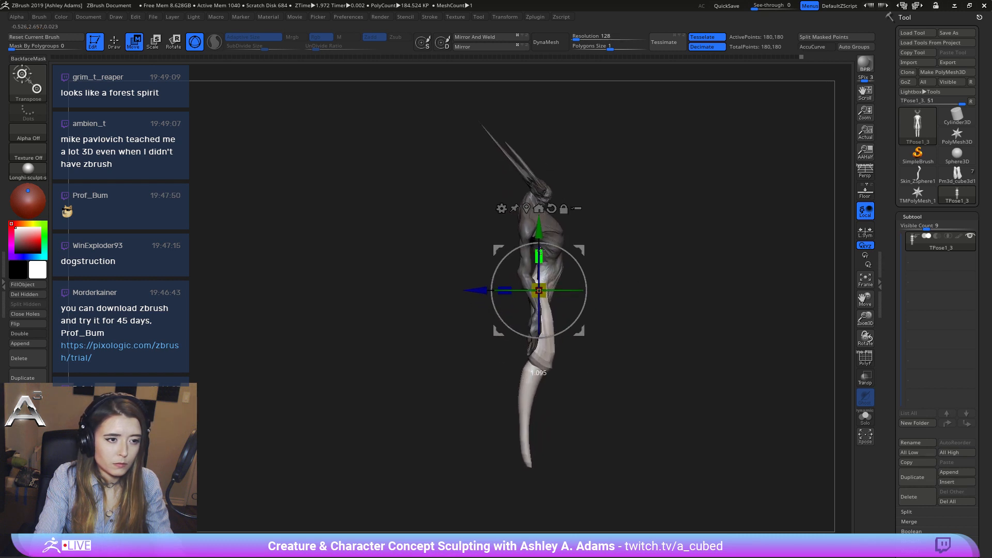
left_click_drag(583, 266, 596, 247)
Return to sculpting mode and clear the upper-body mask.
key("q")
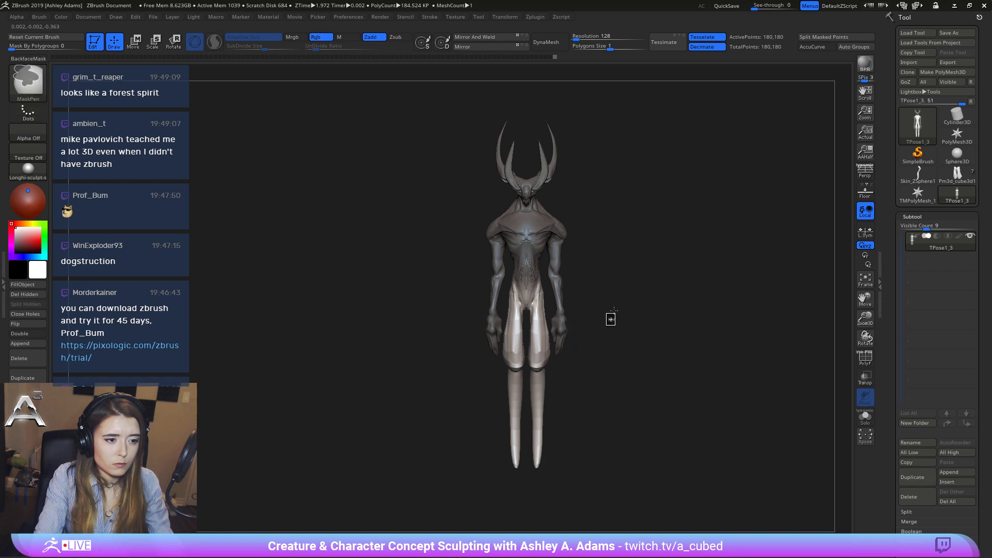
left_click_drag(612, 319, 589, 323, "ctrl")
right_click(545, 308)
right_click_drag(546, 308, 578, 323, "ctrl")
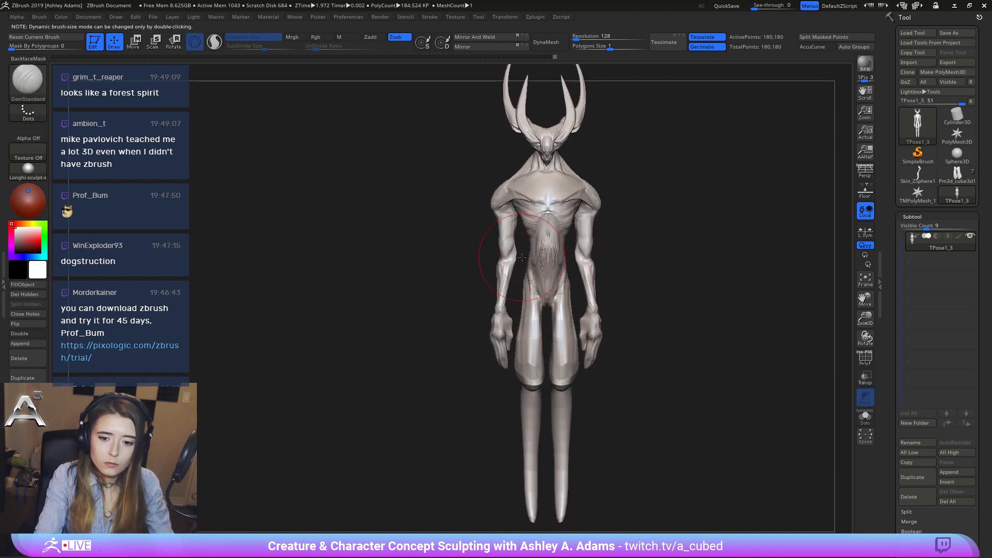
Switch to the SnakeHook brush and reshape the abdomen and waist silhouette from both sides.
left_click_drag(612, 284, 512, 287)
key("space")
left_click_drag(547, 246, 528, 241)
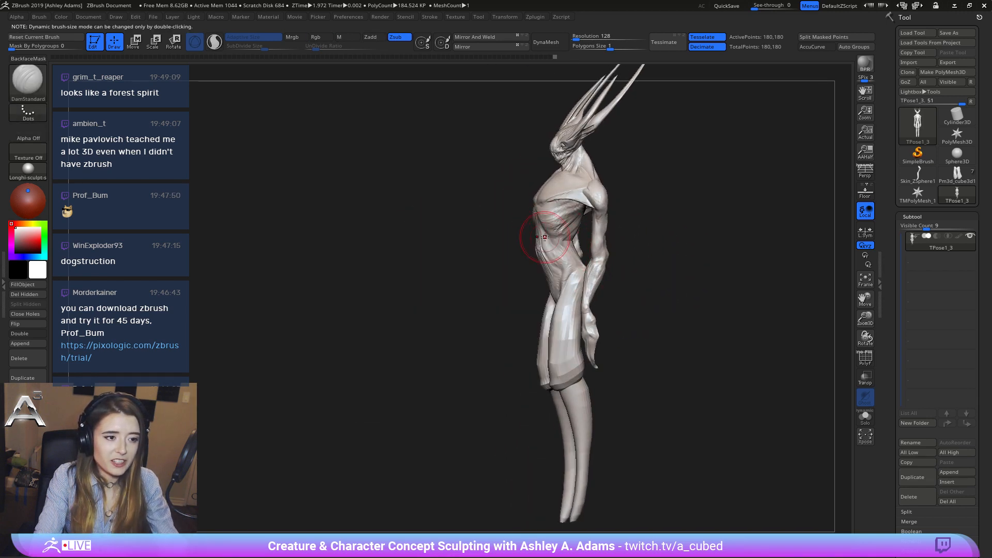
key("space")
key("b")
key("s")
key("h")
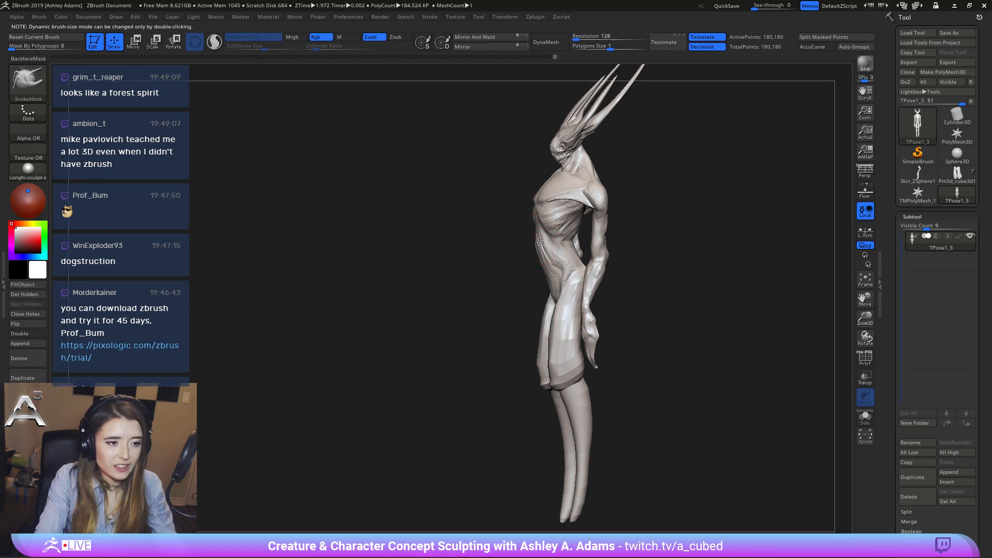
right_click_drag(539, 241, 601, 238)
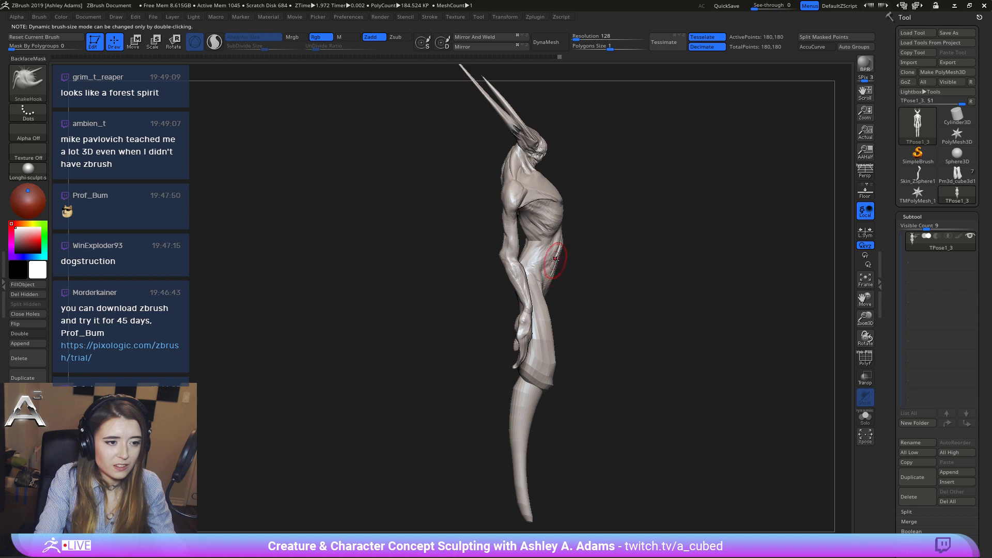
key("space")
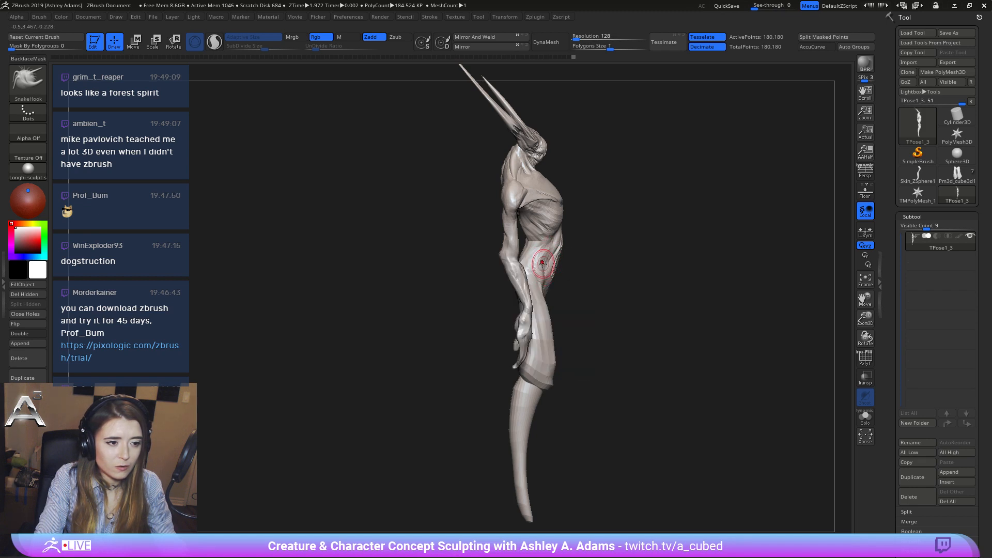
mouse_move(544, 265)
right_mouse_down()
mouse_move(568, 261)
mouse_move(584, 272)
mouse_move(580, 283)
mouse_move(599, 275)
mouse_move(581, 284)
mouse_move(627, 285)
right_mouse_up()
key("space")
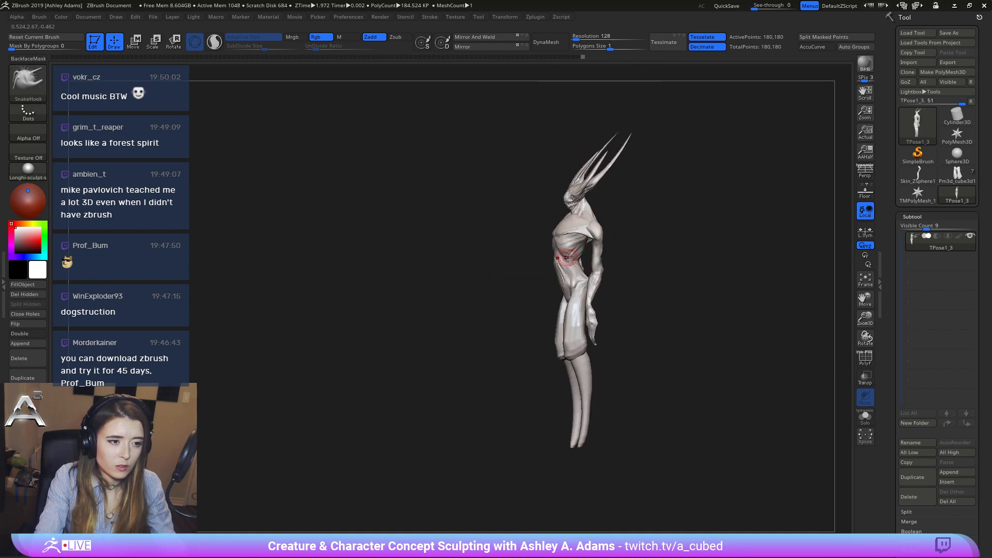
Adjust the outline of the chest and ribcage beneath the arms with the SnakeHook brush.
right_click_drag(567, 257, 594, 237, "shift")
right_click(560, 303)
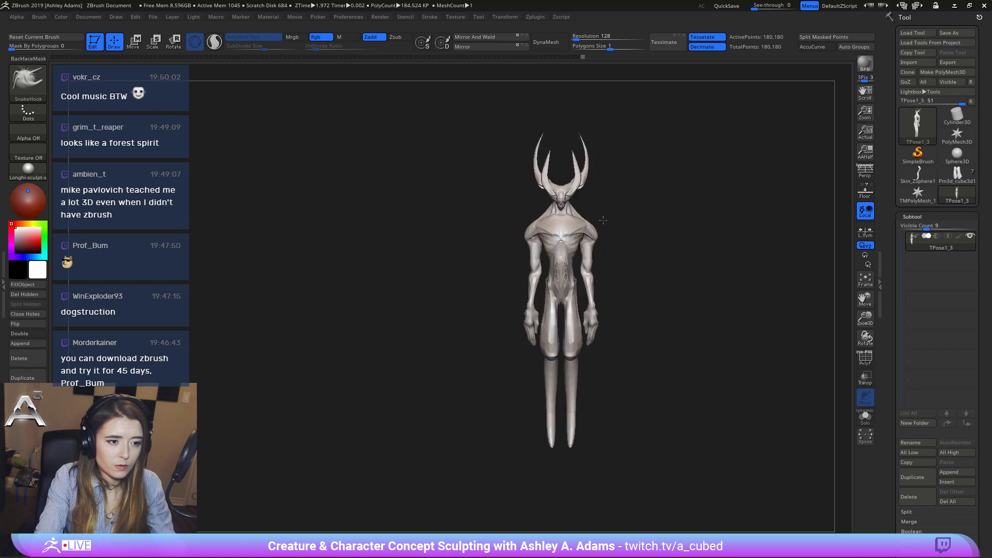
right_click_drag(522, 210, 522, 241, "ctrl")
right_click_drag(625, 325, 629, 277)
right_click_drag(557, 151, 583, 240, "alt")
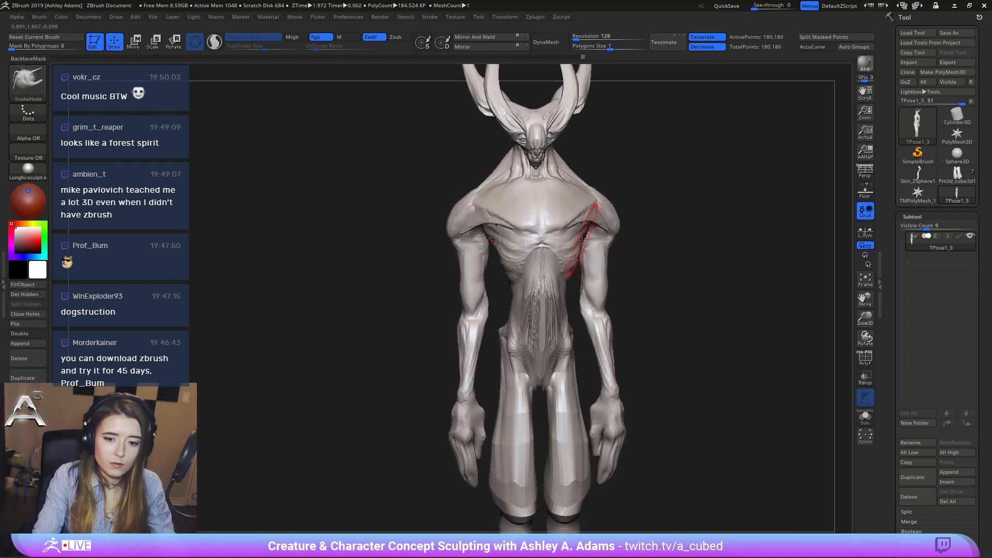
Switch to the ClayBuildup brush and build up volume along the side of the ribcage.
mouse_move(510, 210)
right_mouse_down()
mouse_move(467, 248)
mouse_move(477, 253)
mouse_move(463, 278)
mouse_move(446, 279)
mouse_move(448, 253)
mouse_move(434, 253)
mouse_move(428, 263)
mouse_move(476, 261)
mouse_move(424, 252)
right_mouse_up()
key("b")
key("c")
key("b")
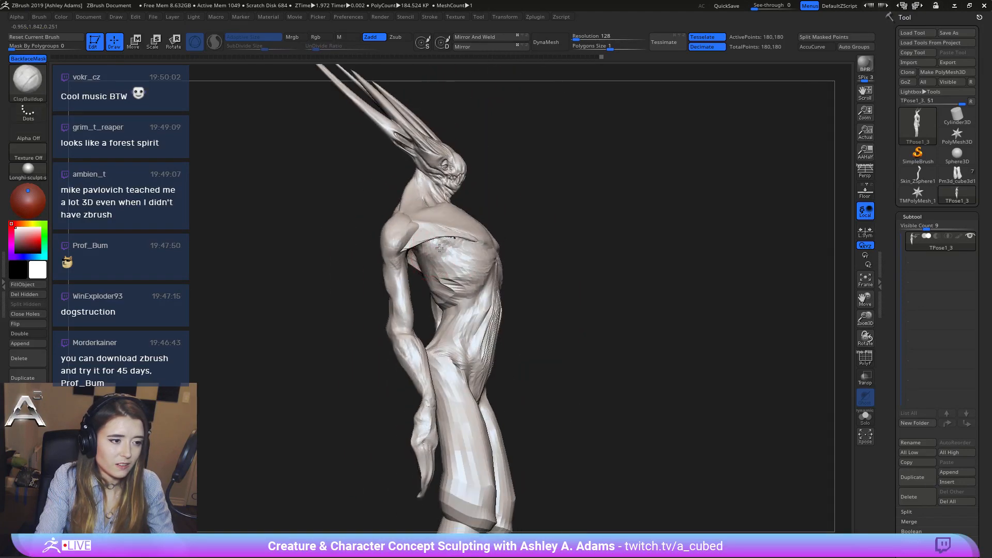
Carve creases between the ribs and under the chest with the DamStandard brush.
key("b")
key("d")
key("s")
mouse_move(437, 266)
right_mouse_down()
mouse_move(438, 275)
mouse_move(432, 252)
mouse_move(439, 263)
mouse_move(524, 257)
mouse_move(502, 275)
mouse_move(527, 257)
mouse_move(518, 247)
mouse_move(516, 276)
mouse_move(460, 250)
right_mouse_up()
Build up the chest with the ClayBuildup brush and reshape the waist with the SnakeHook brush.
key("b")
key("c")
key("b")
right_click(404, 301)
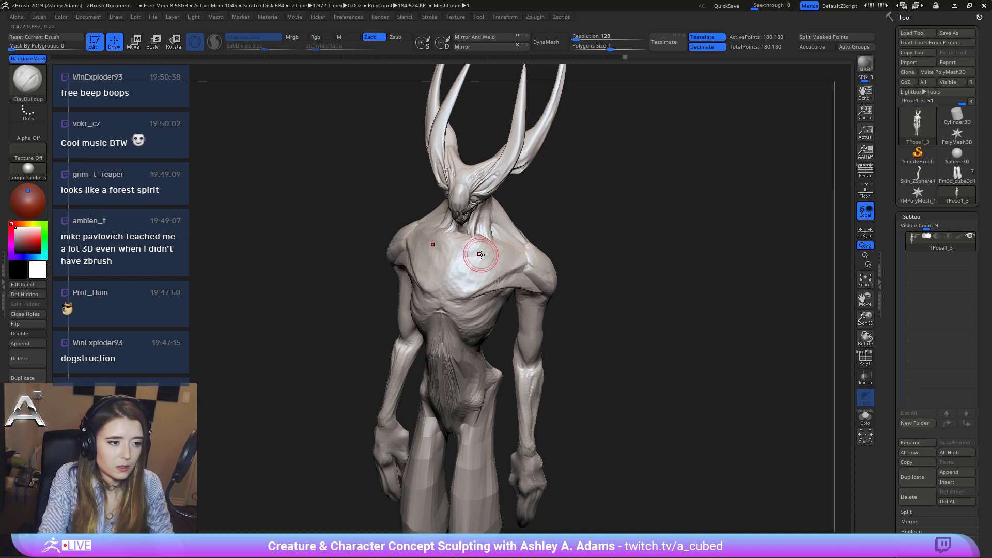
mouse_move(480, 254)
right_mouse_down()
mouse_move(436, 266)
mouse_move(499, 310)
mouse_move(488, 318)
mouse_move(474, 290)
mouse_move(498, 343)
mouse_move(535, 247)
mouse_move(487, 215)
mouse_move(517, 222)
mouse_move(509, 155)
mouse_move(542, 221)
mouse_move(525, 226)
mouse_move(565, 222)
mouse_move(403, 308)
right_mouse_up()
right_click(498, 226)
right_click(403, 308)
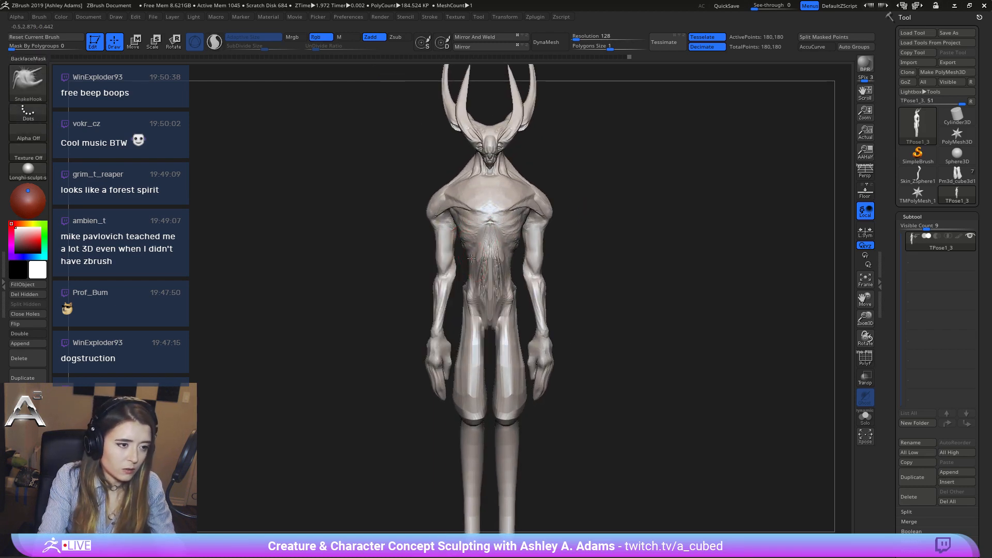
right_click_drag(468, 252, 605, 214, "ctrl")
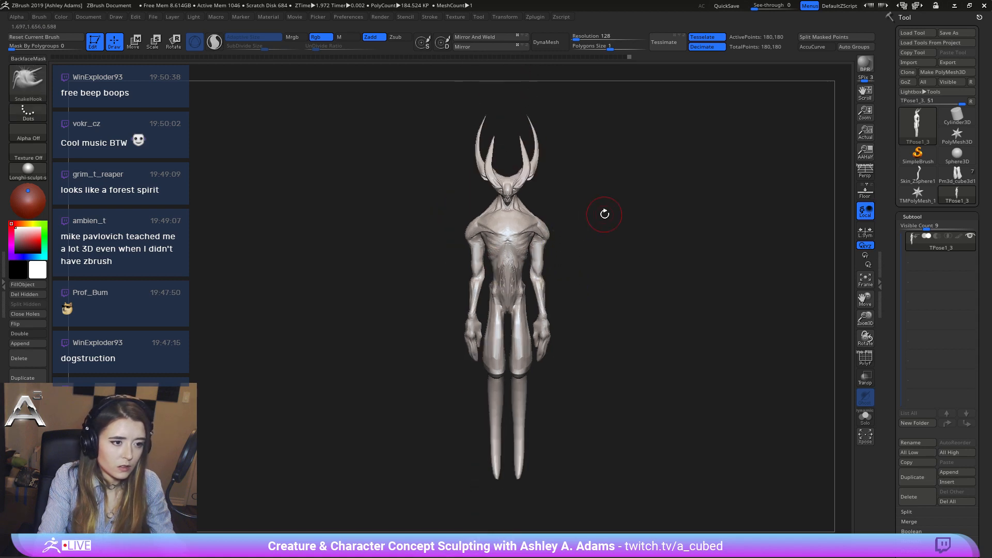
Transfer the Transpose Master changes back to the original subtools and save the tool to disk.
left_click(535, 17)
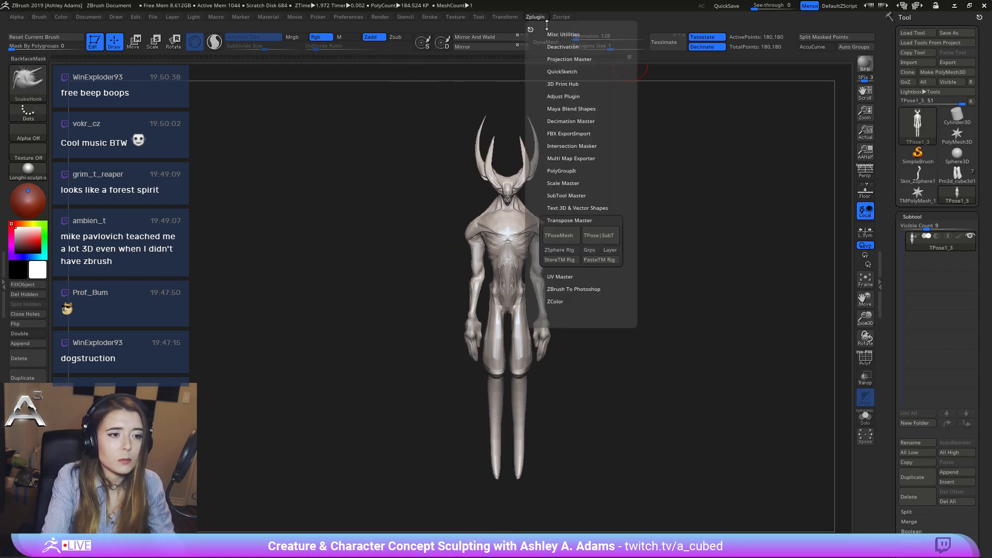
left_click(598, 238)
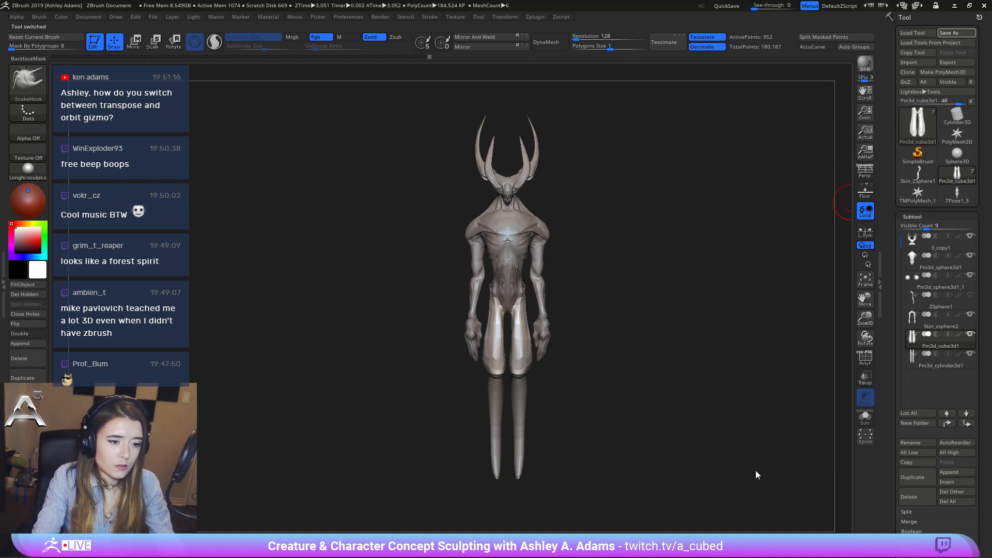
left_click(772, 477)
Examine the creature's head, horns and torso from the front and side.
mouse_move(667, 223)
left_mouse_down()
mouse_move(565, 268)
mouse_move(662, 223)
left_mouse_up()
right_click_drag(560, 181, 577, 244, "ctrl")
right_click_drag(573, 288, 561, 370, "alt")
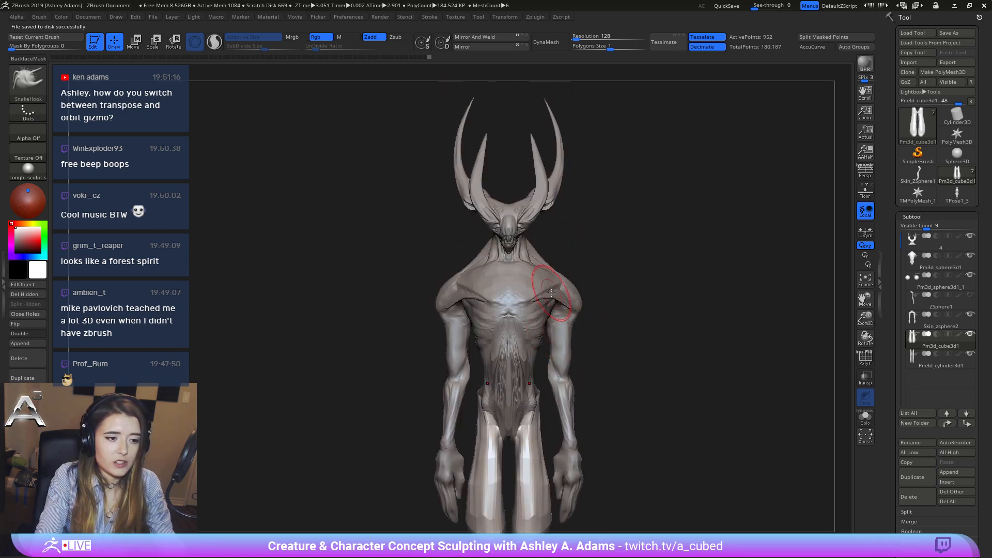
left_click(535, 17)
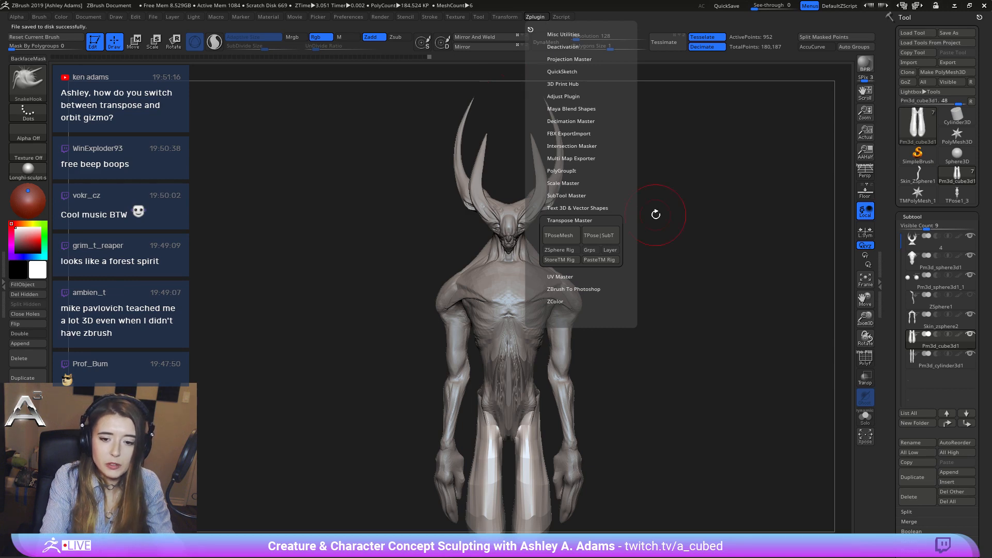
left_click_drag(713, 195, 537, 108)
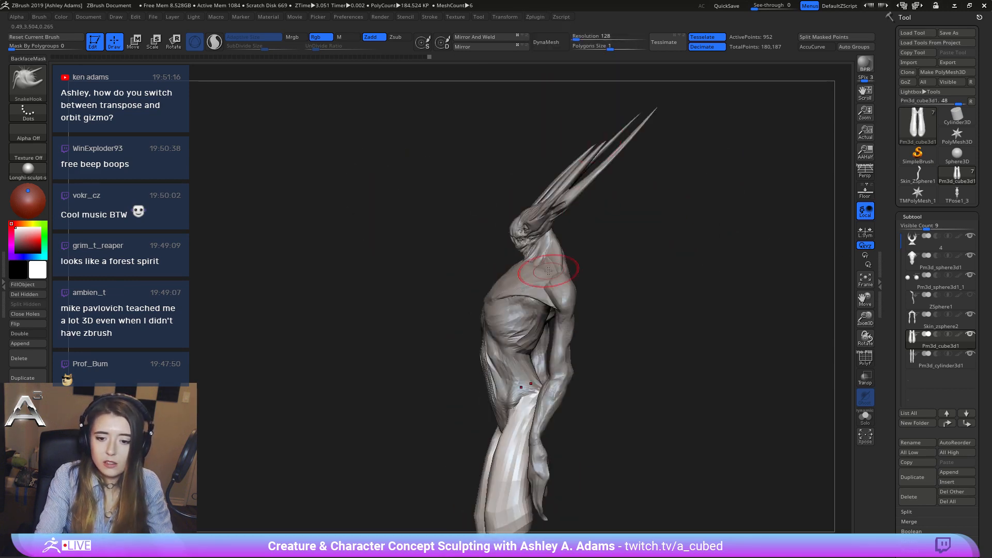
right_click_drag(548, 271, 607, 294)
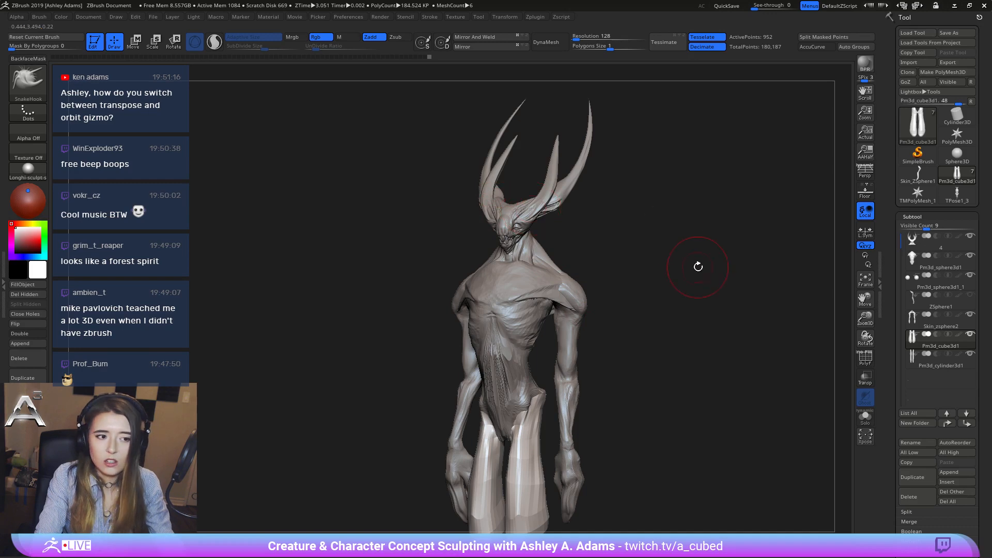
mouse_move(698, 266)
right_mouse_down()
mouse_move(594, 265)
mouse_move(444, 297)
mouse_move(627, 239)
mouse_move(571, 279)
mouse_move(467, 183)
mouse_move(583, 356)
mouse_move(511, 315)
mouse_move(549, 304)
mouse_move(567, 474)
mouse_move(598, 288)
mouse_move(553, 300)
right_mouse_up()
right_click(497, 310)
right_click(517, 380)
Make the horned head the active subtool and mask the eyelid area around the eyes.
left_click(568, 358, "alt")
mouse_move(569, 359)
right_mouse_down("ctrl")
mouse_move(509, 275)
mouse_move(521, 282)
mouse_move(505, 288)
right_mouse_up("ctrl")
right_click(505, 287)
key("ctrl")
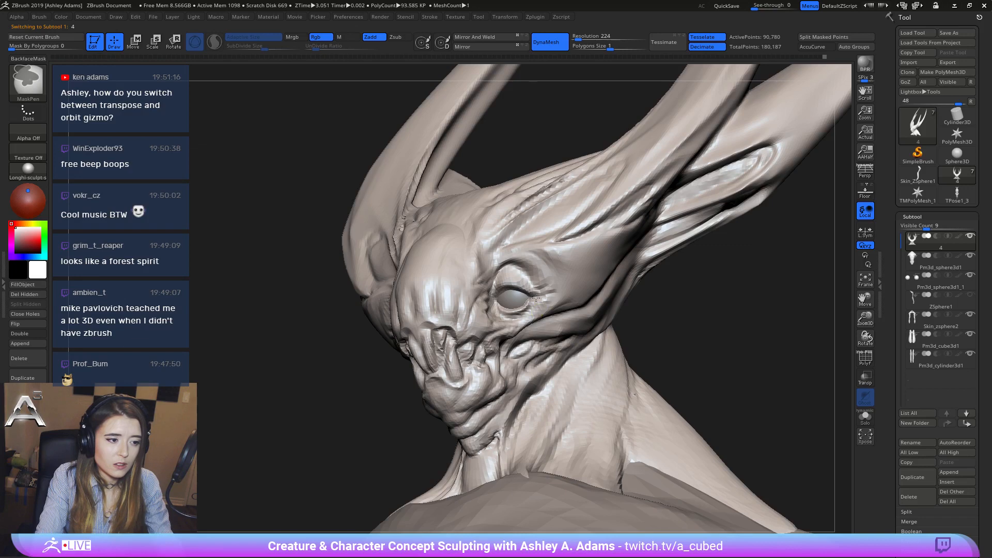
right_click_drag(524, 291, 642, 299, "ctrl")
left_click(648, 314, "ctrl")
left_click_drag(649, 313, 682, 318, "ctrl")
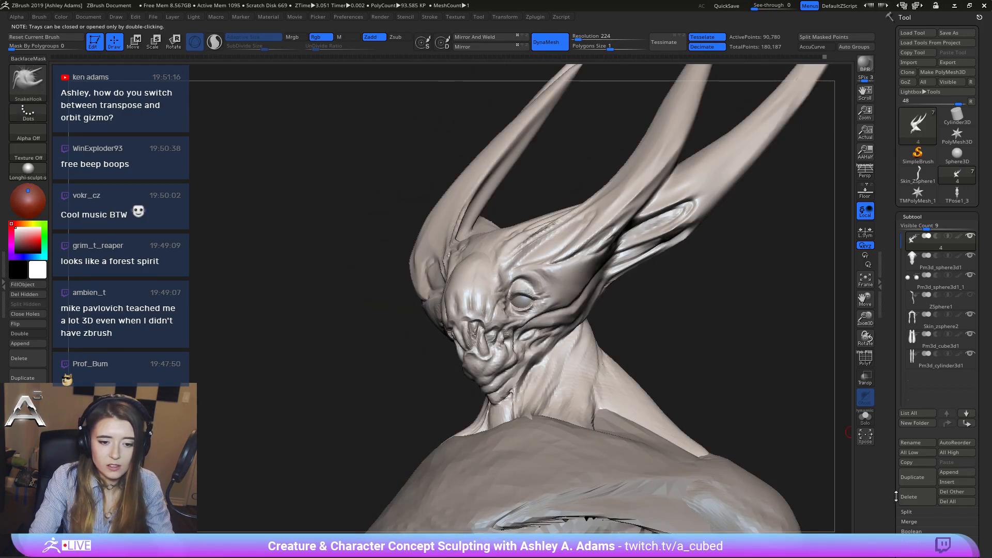
Extract the masked eyelid area at a thickness of 0.00362 and accept it as a new subtool.
scroll(909, 509, "down", 1)
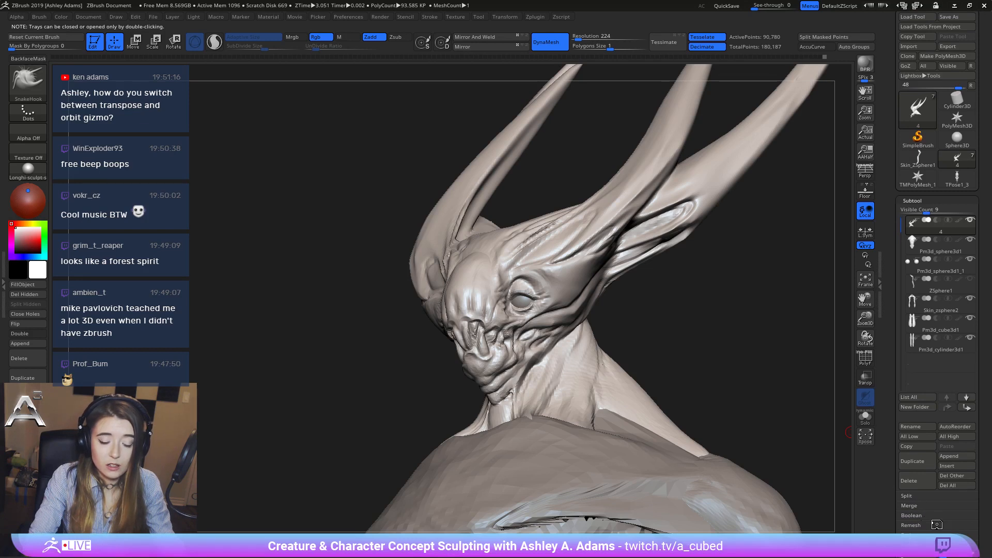
scroll(925, 486, "down", 5)
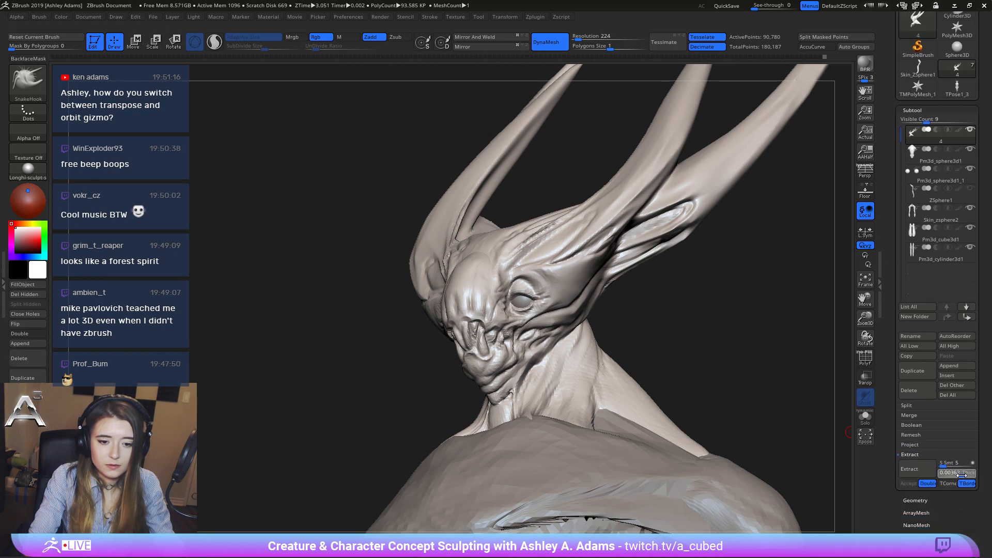
left_click(917, 470)
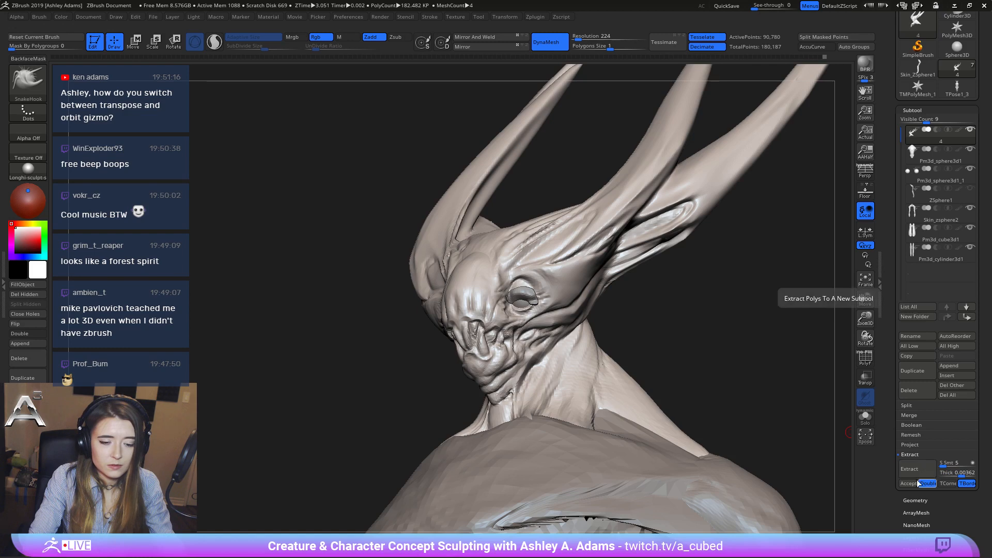
left_click(908, 484)
key("ctrl")
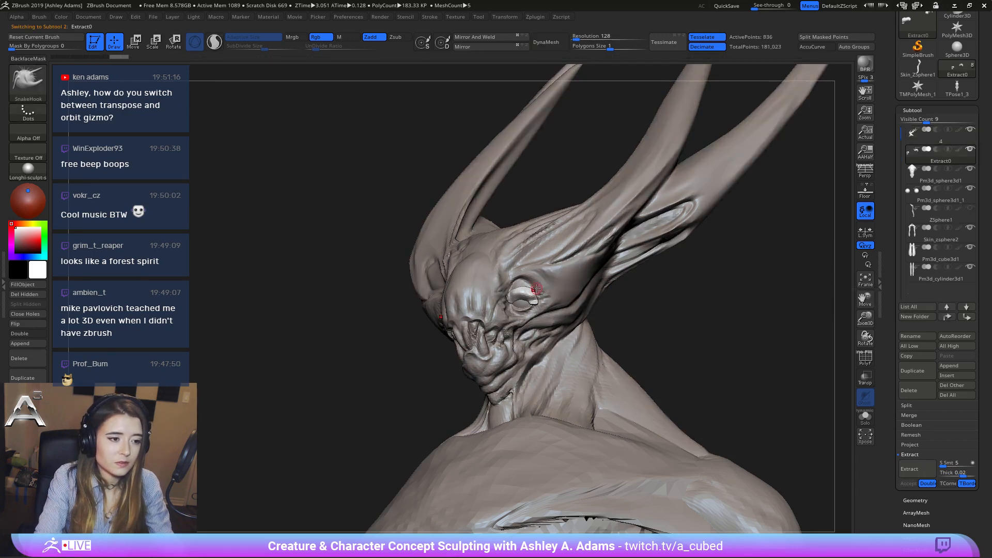
Make the extracted eyelids the active subtool and pull their outer corners outward into points with the SnakeHook brush.
key("Up")
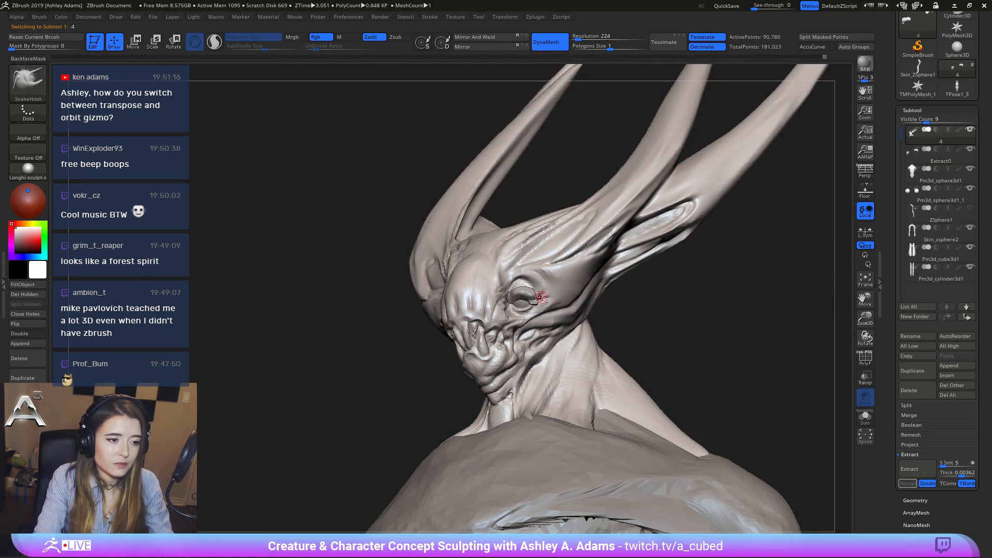
left_click(522, 298, "alt")
key("space")
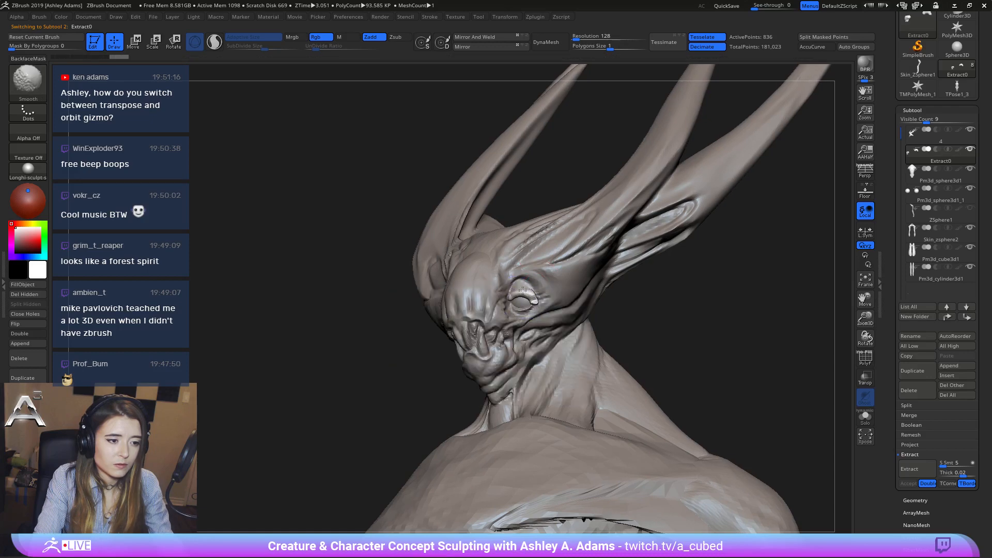
right_click_drag(522, 298, 490, 281)
key("space")
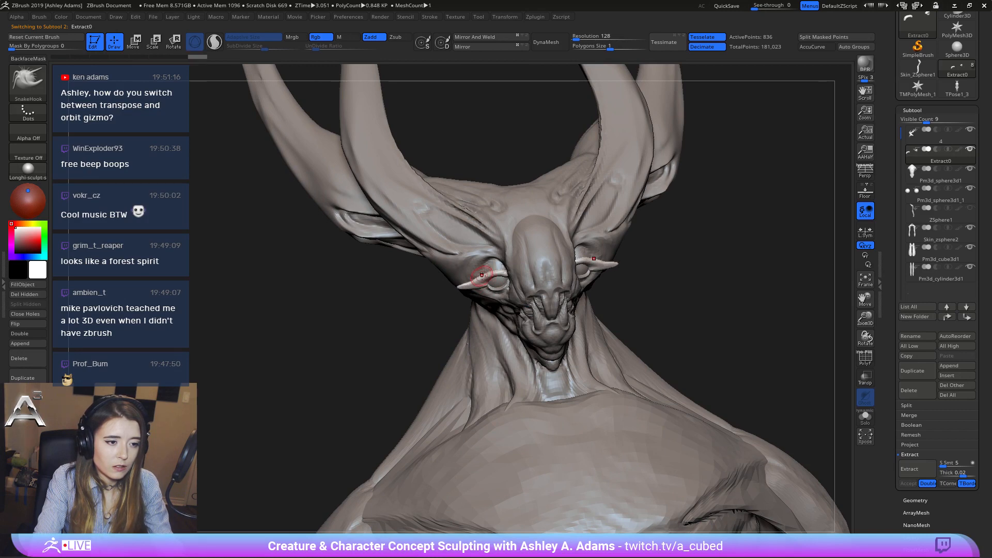
right_click_drag(510, 242, 497, 266)
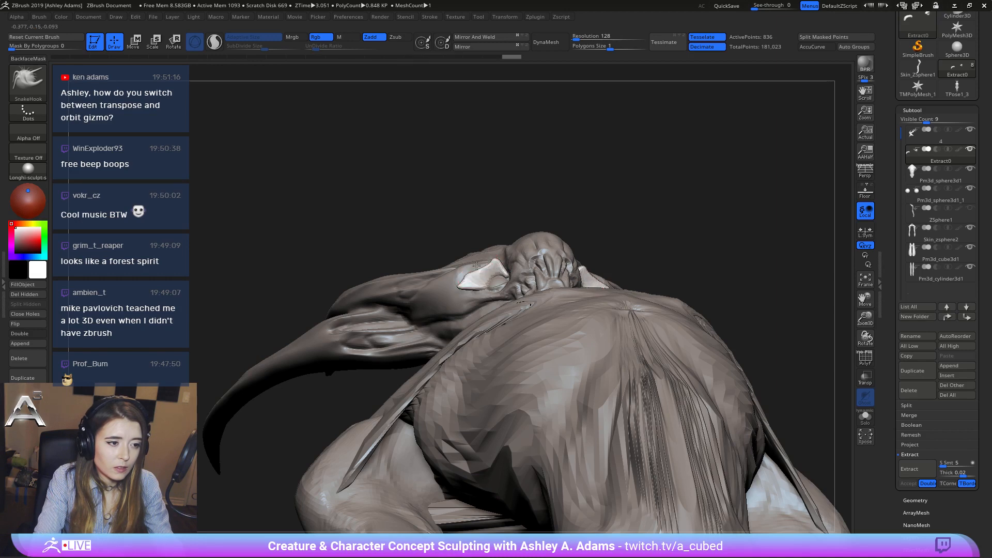
Slim and smooth the extracted eyelids so they wrap closely around the eyes from the front and both sides.
right_click_drag(510, 281, 467, 285)
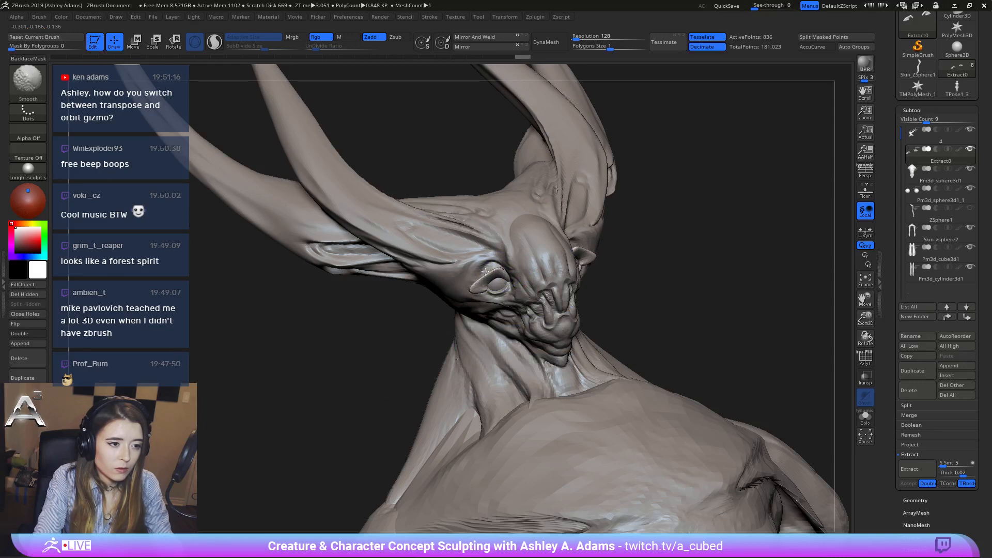
key("shift")
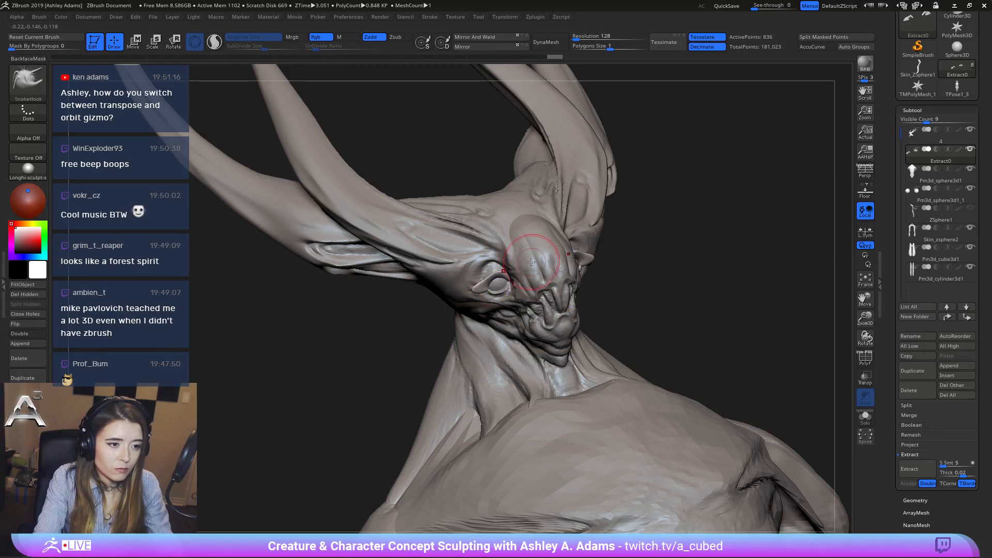
right_click_drag(488, 283, 594, 275)
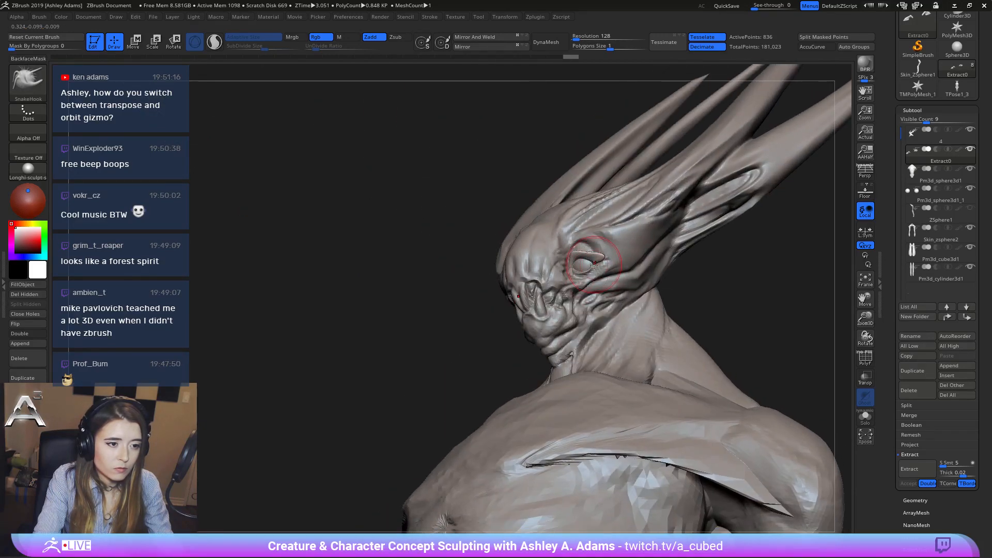
right_click_drag(596, 252, 570, 242)
key("space")
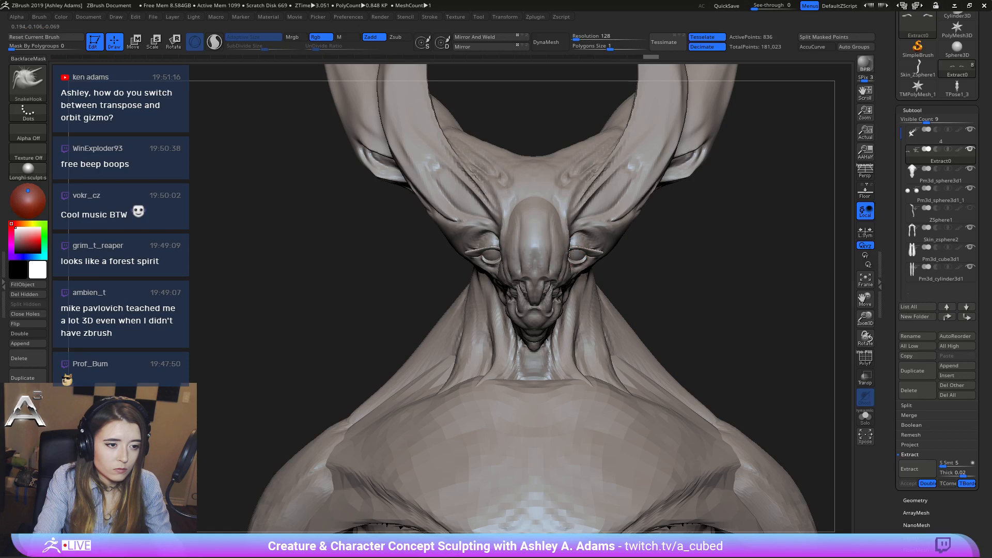
key("shift")
right_click(564, 300)
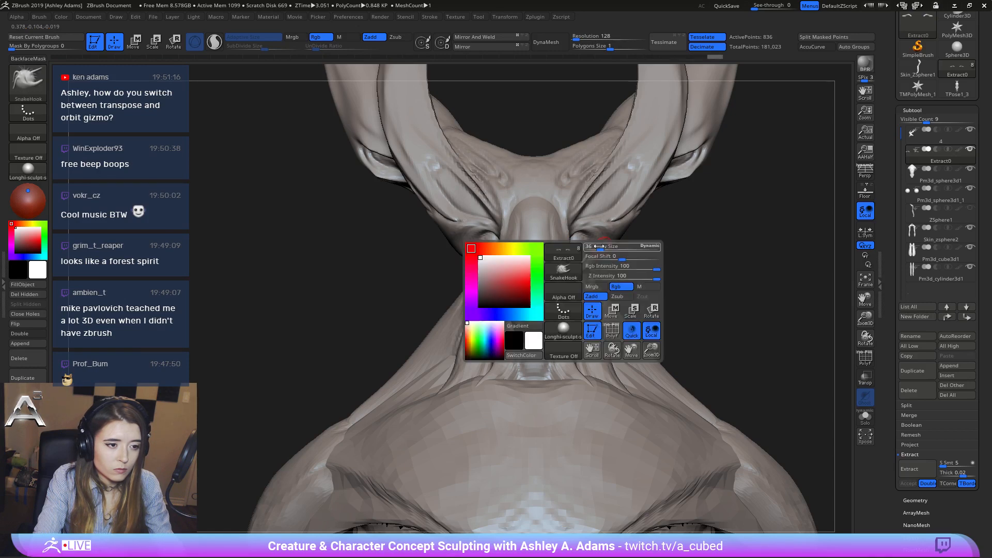
right_click_drag(563, 300, 530, 297)
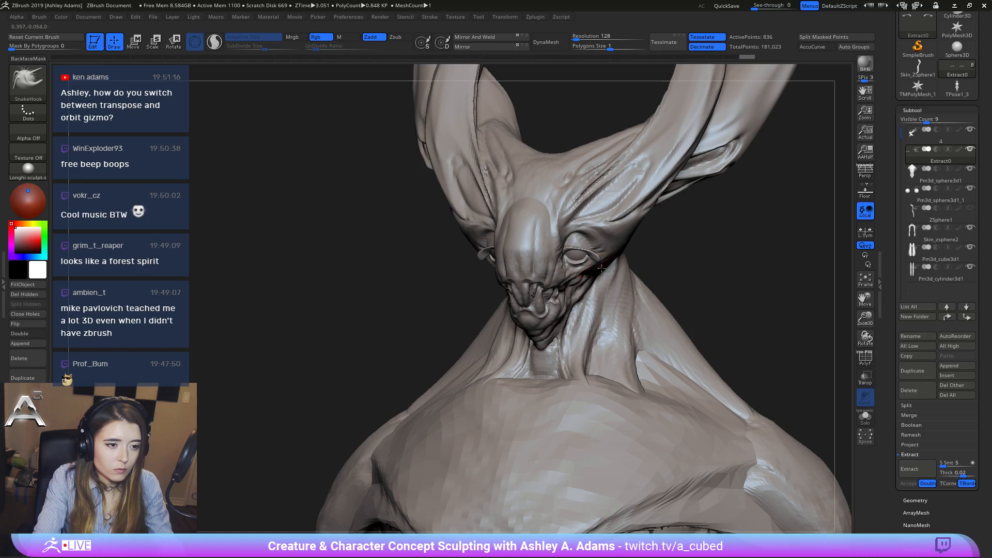
Pull the eyelids' outer corners down into long thin strands hanging beside the face.
left_click_drag(598, 264, 589, 307)
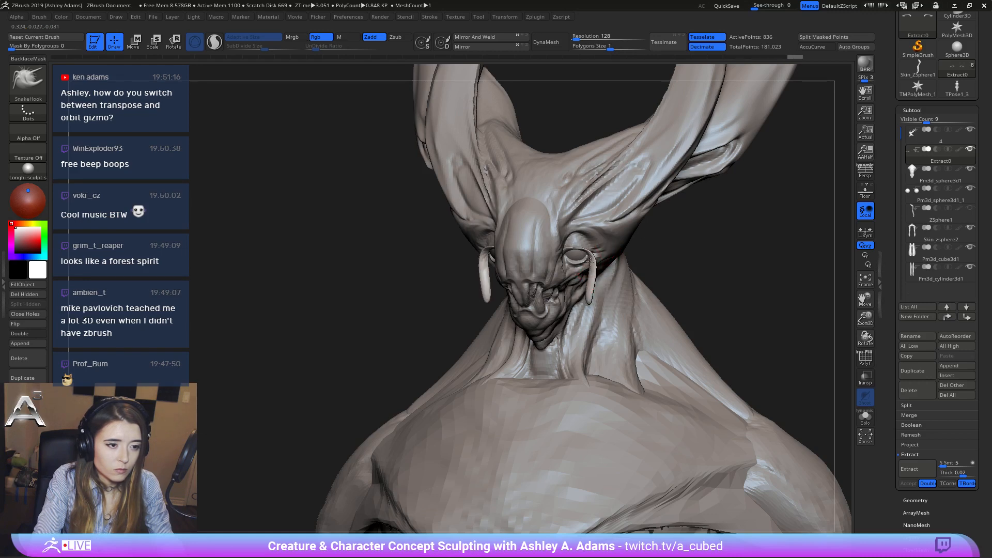
mouse_move(591, 262)
left_mouse_down()
mouse_move(589, 274)
mouse_move(577, 261)
left_mouse_up()
mouse_move(584, 279)
right_mouse_down("ctrl")
mouse_move(584, 257)
mouse_move(606, 259)
right_mouse_up("ctrl")
mouse_move(598, 274)
left_mouse_down("shift")
mouse_move(592, 368)
mouse_move(595, 282)
left_mouse_up("shift")
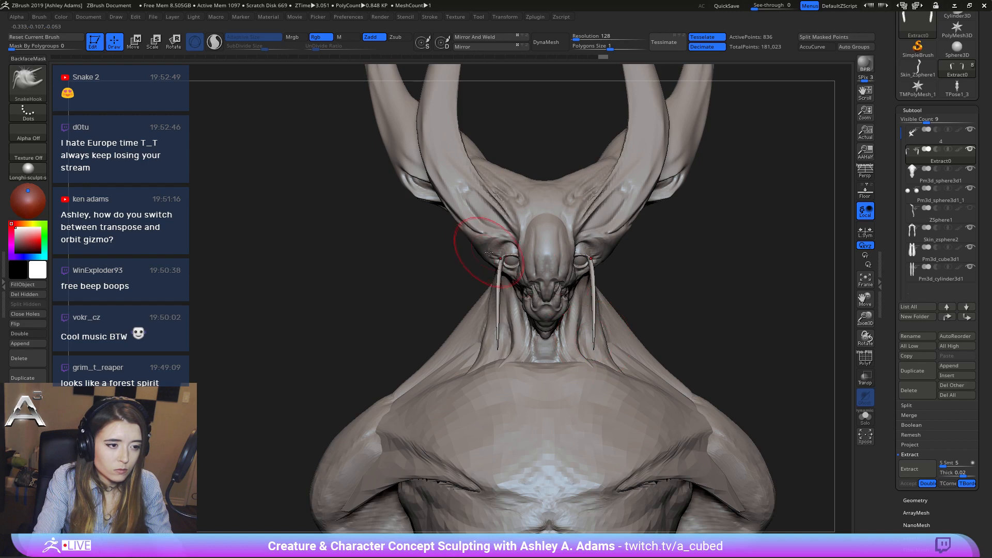
Adjust the hanging eyelid strands in side view so they fall straight down from the eyes.
right_click_drag(489, 253, 599, 258)
right_click_drag(521, 256, 522, 295, "ctrl")
right_click_drag(475, 261, 499, 261)
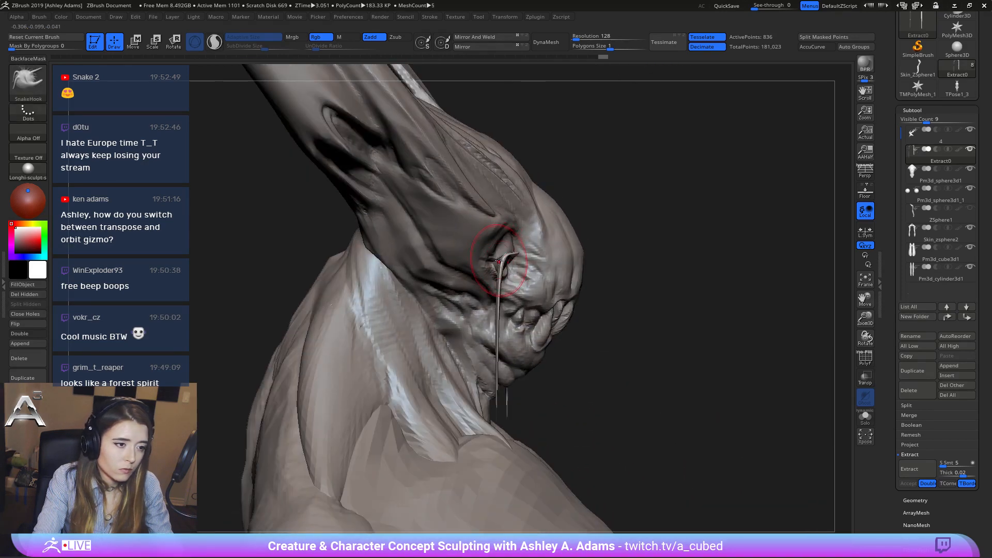
left_click_drag(499, 261, 491, 260)
right_click_drag(489, 320, 499, 313)
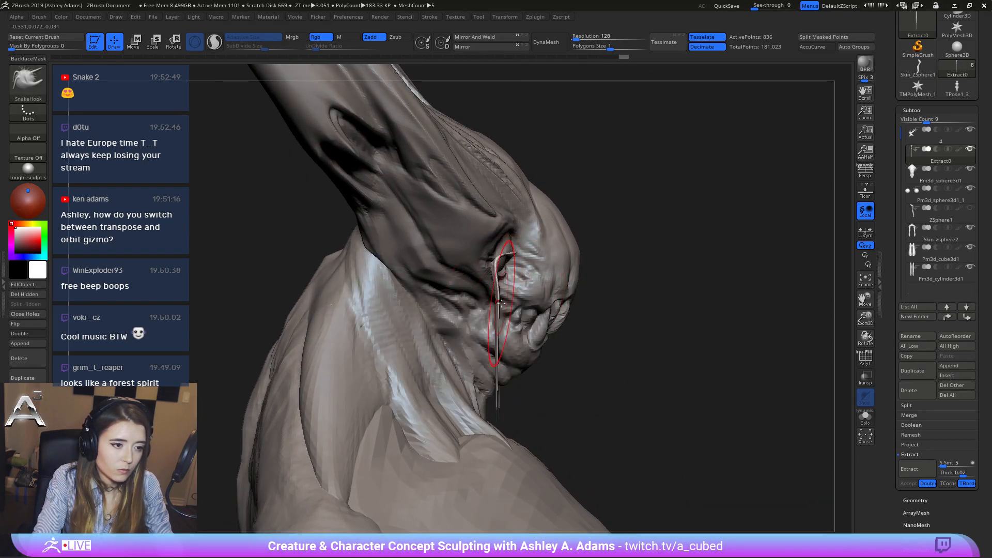
left_click_drag(497, 302, 494, 296)
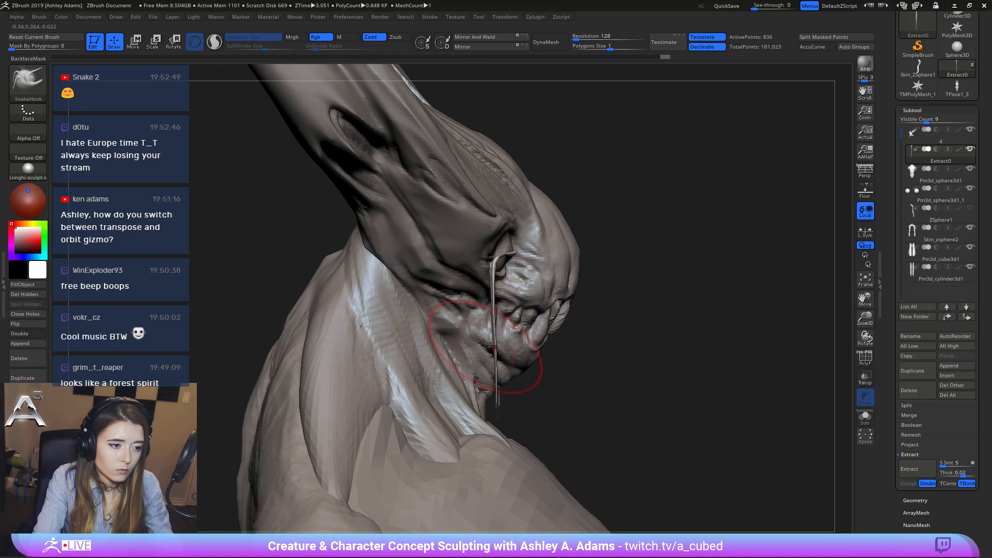
key("space")
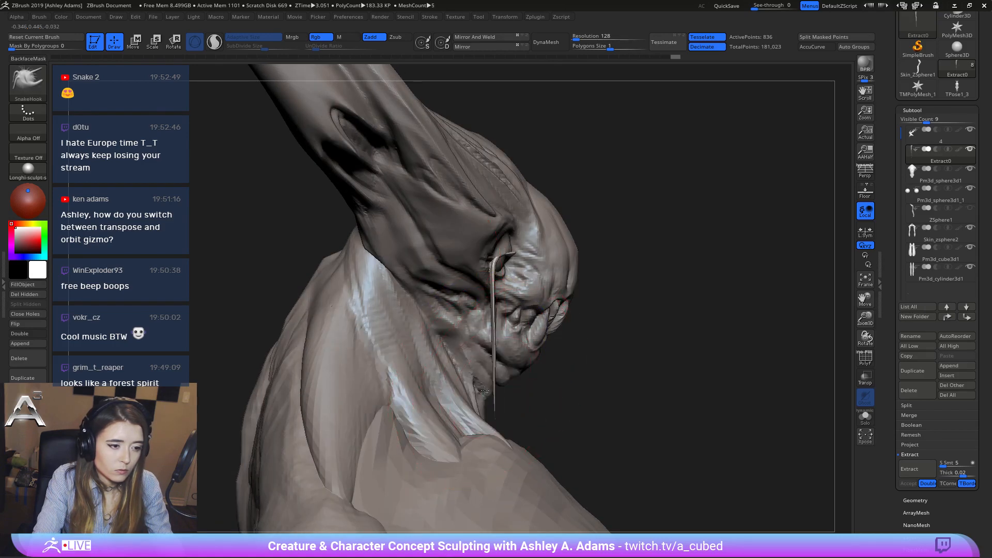
key("space")
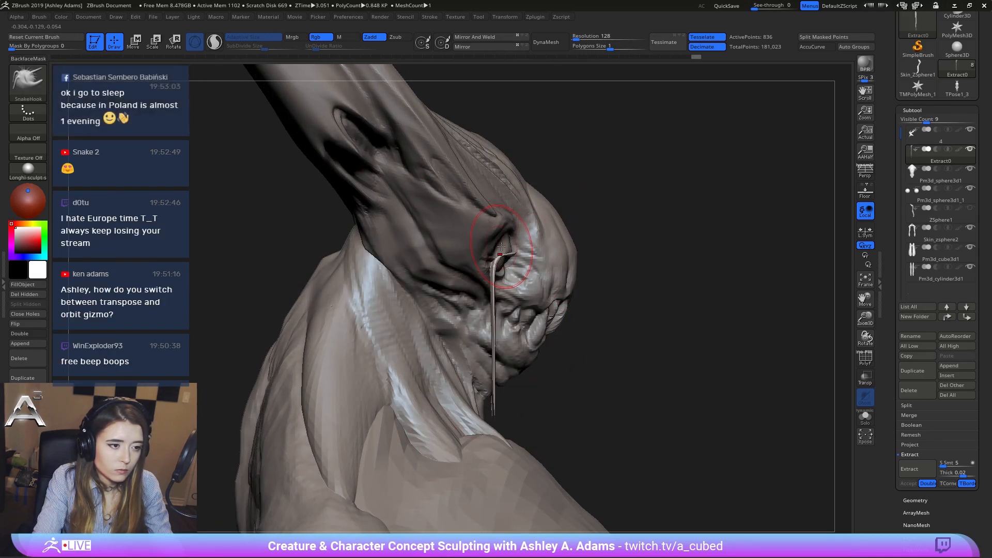
Shape the inner ends of the eyelids around the eyes with the SnakeHook brush.
mouse_move(500, 260)
right_mouse_down()
mouse_move(518, 239)
mouse_move(550, 243)
right_mouse_up()
key("space")
left_click_drag(538, 248, 519, 248)
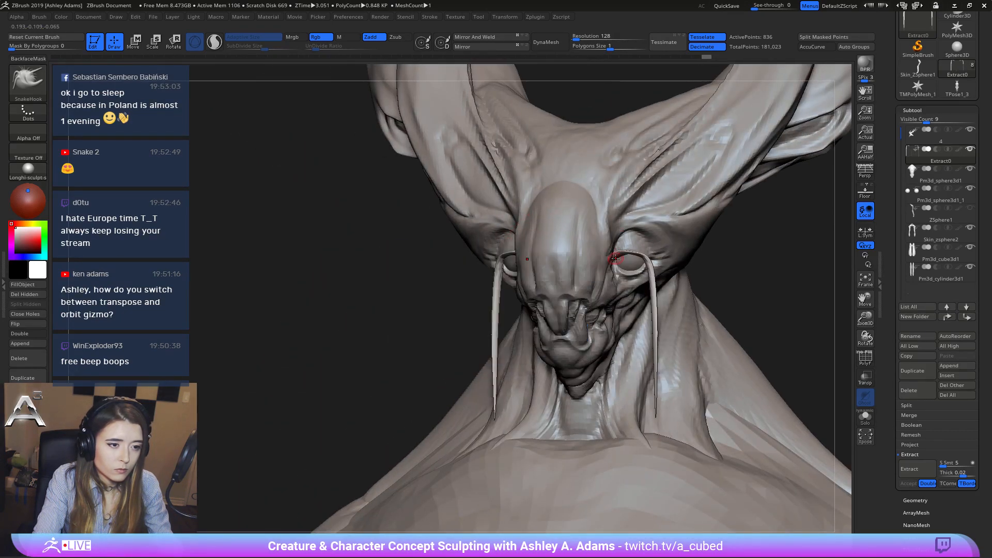
key("space")
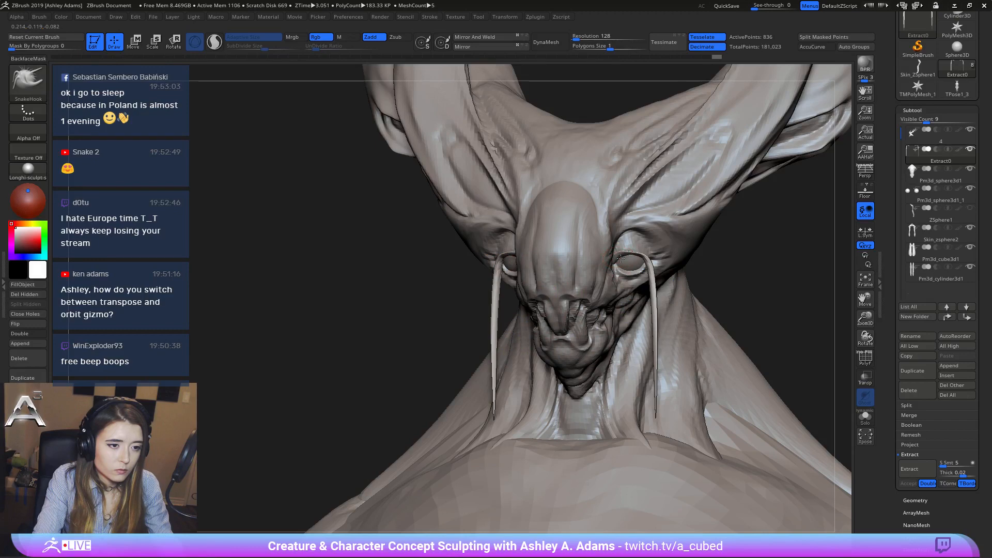
mouse_move(622, 292)
right_mouse_down("ctrl")
mouse_move(476, 153)
mouse_move(604, 256)
mouse_move(574, 227)
right_mouse_up("ctrl")
right_click_drag(573, 227, 497, 240)
key("space")
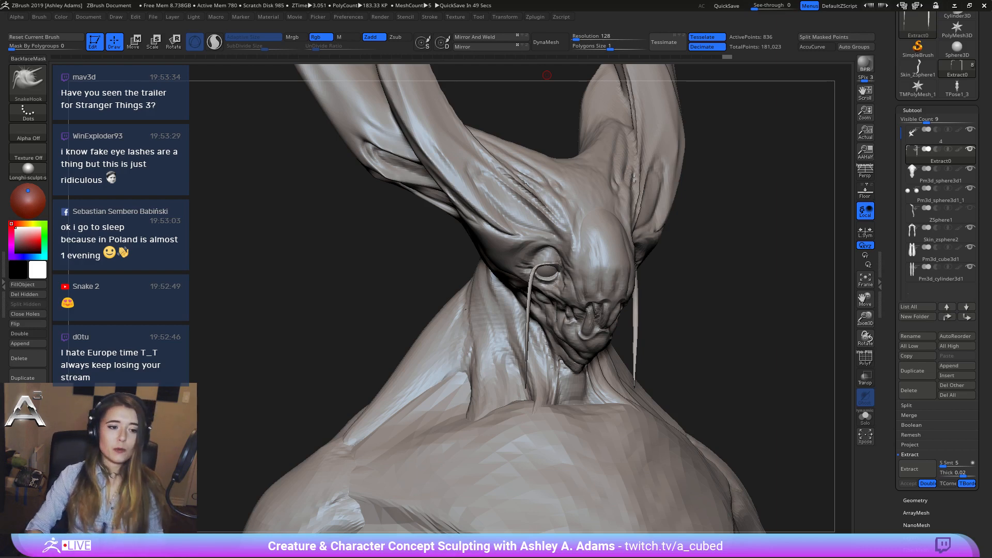
Make the arms the active subtool and shift the forearms and hands in profile with an enlarged SnakeHook brush.
left_click_drag(547, 76, 590, 276)
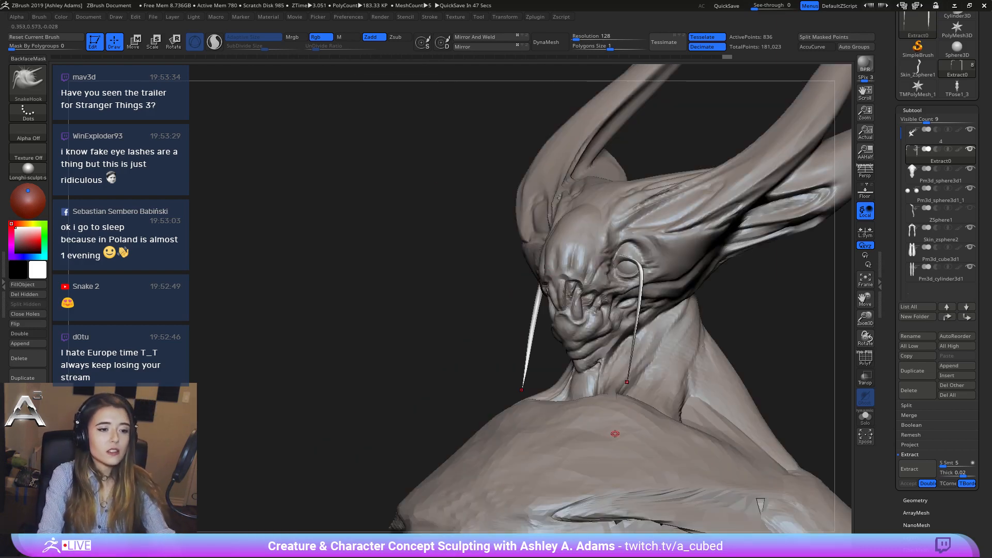
right_click_drag(615, 433, 607, 264, "ctrl")
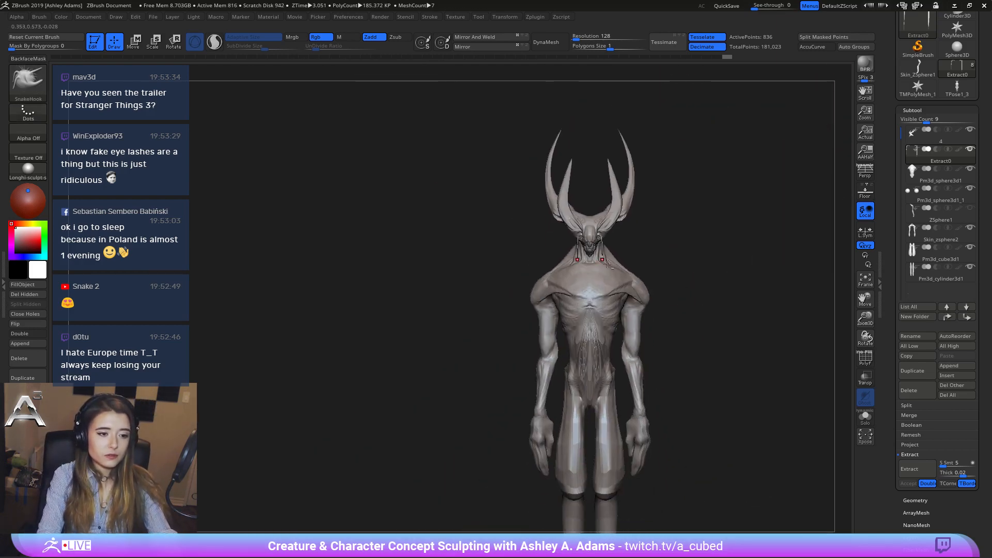
right_click(607, 263)
right_click_drag(708, 393, 688, 337, "alt")
right_click_drag(688, 337, 587, 257)
left_click(607, 337, "alt")
key("space")
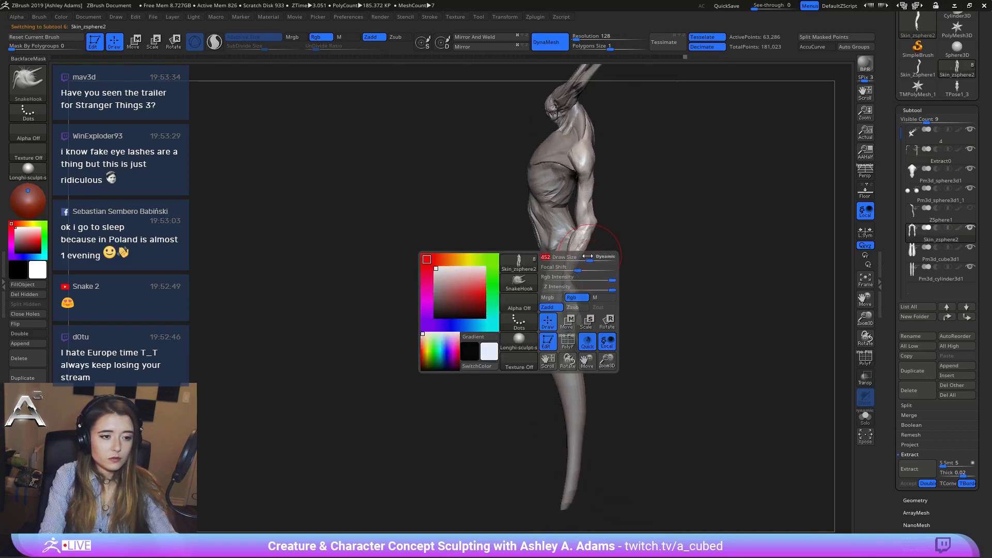
mouse_move(559, 292)
right_mouse_down()
mouse_move(598, 295)
mouse_move(580, 294)
right_mouse_up()
key("space")
left_click_drag(579, 293, 572, 294)
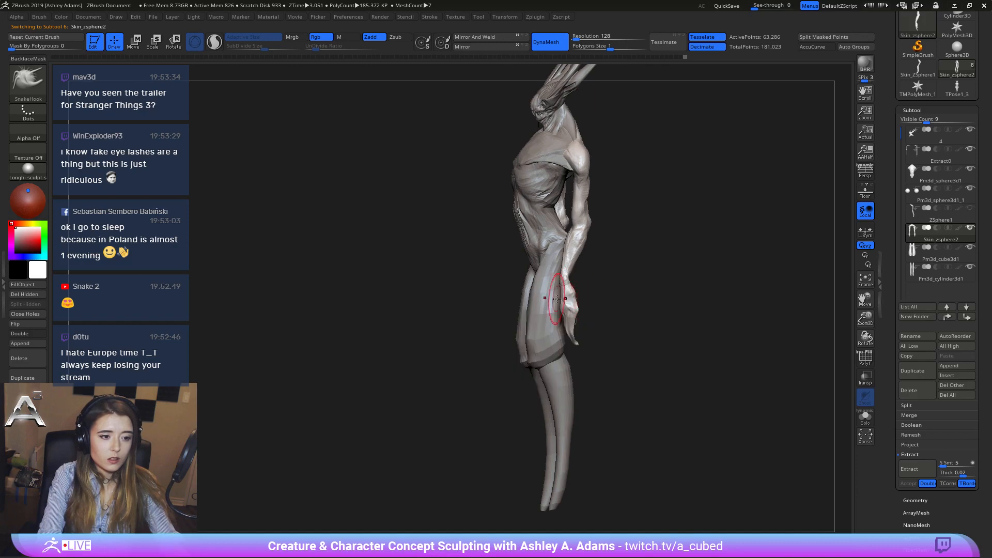
right_click_drag(556, 299, 545, 309)
left_click(545, 310, "alt")
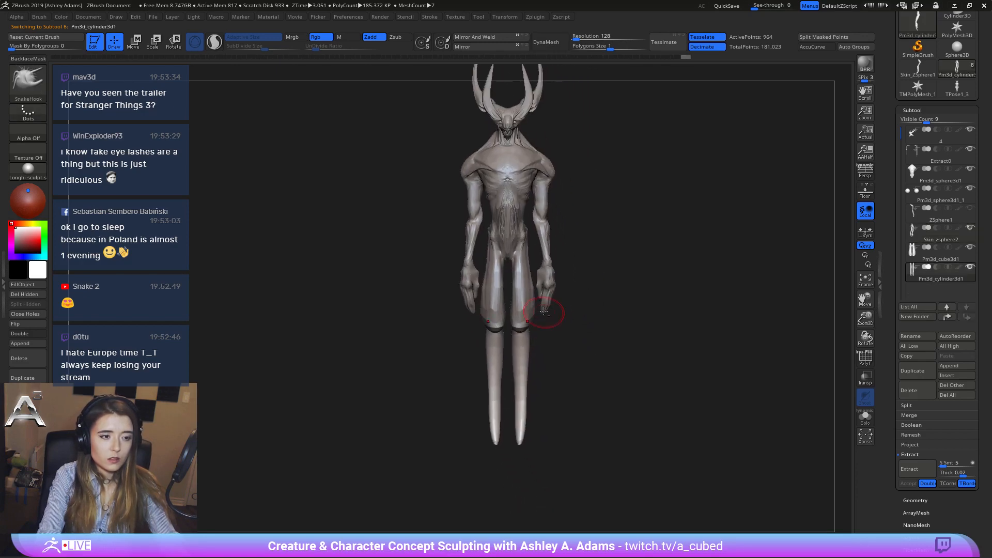
left_click(955, 367)
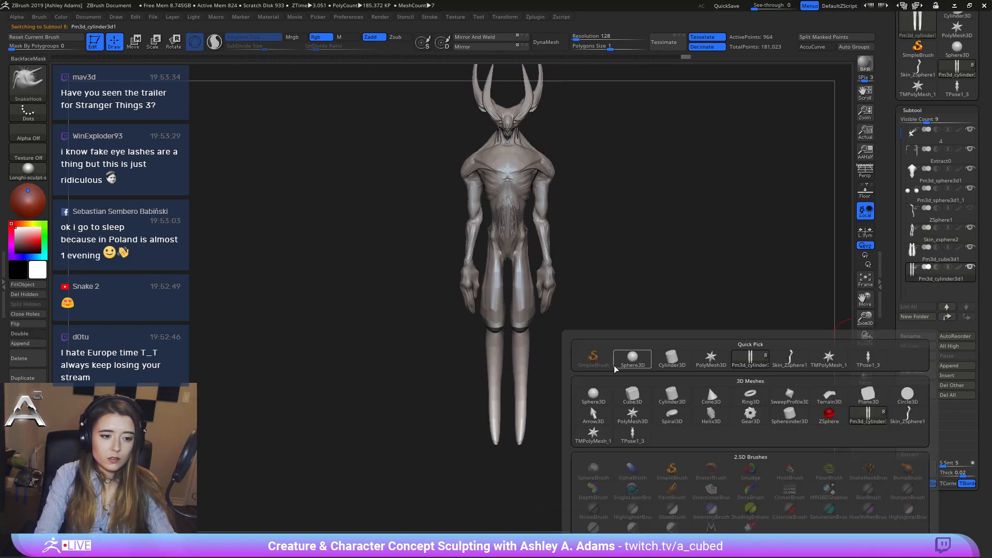
right_click_drag(515, 386, 510, 316)
right_click(527, 315)
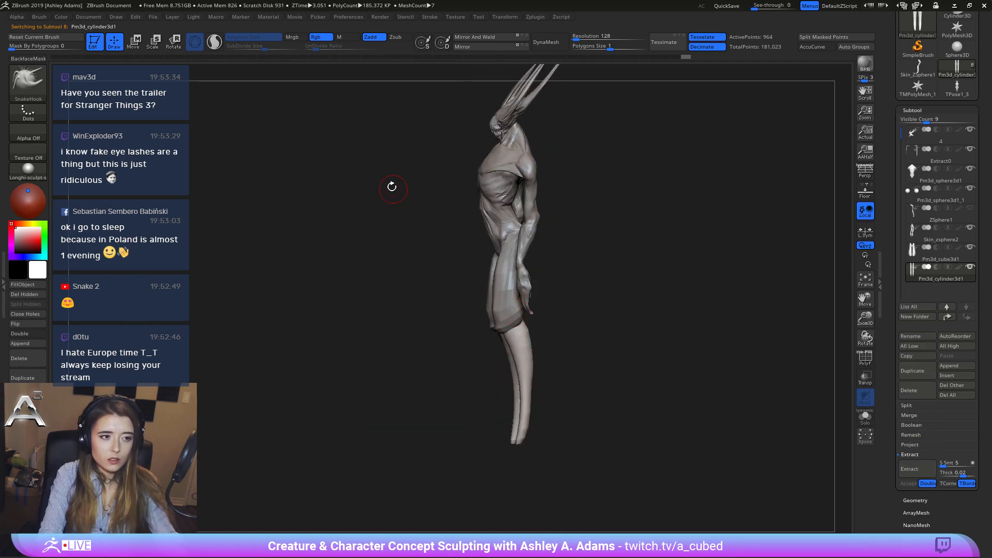
mouse_move(529, 385)
right_mouse_down()
mouse_move(558, 301)
mouse_move(595, 302)
mouse_move(543, 300)
mouse_move(529, 392)
mouse_move(603, 239)
mouse_move(582, 255)
mouse_move(561, 326)
right_mouse_up()
right_click(605, 243)
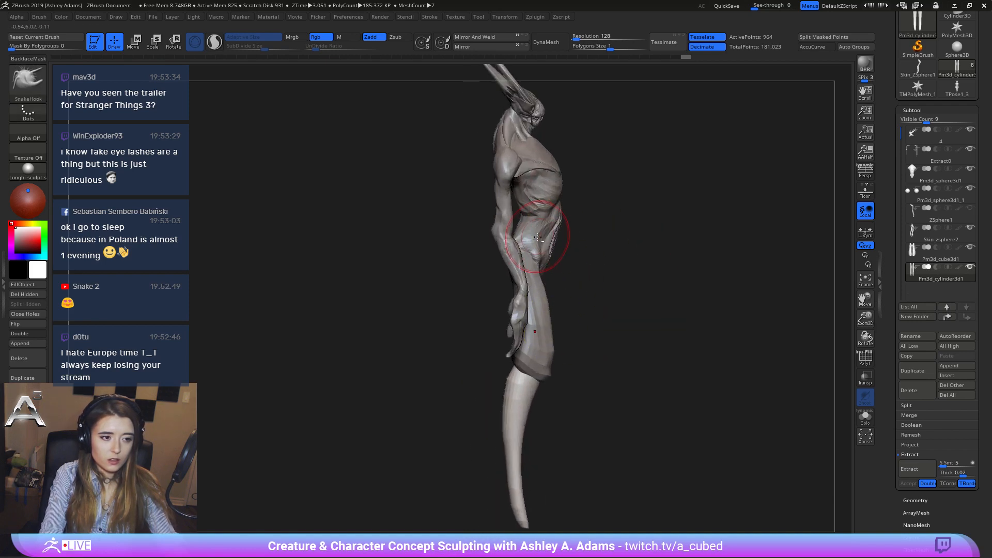
Make the torso the active subtool and reshape its profile with the SnakeHook brush at a draw size of about 638.
left_click(521, 223, "alt")
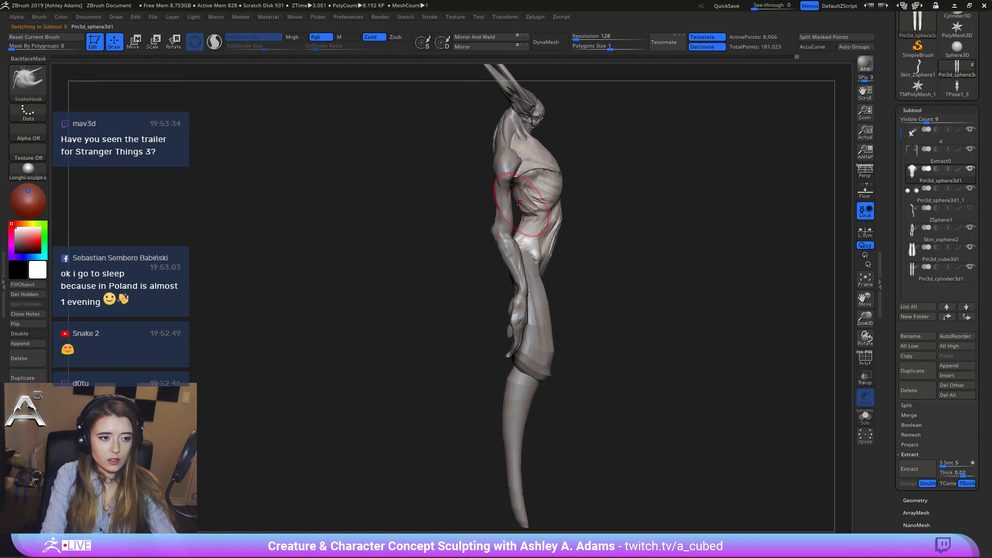
right_click(525, 223)
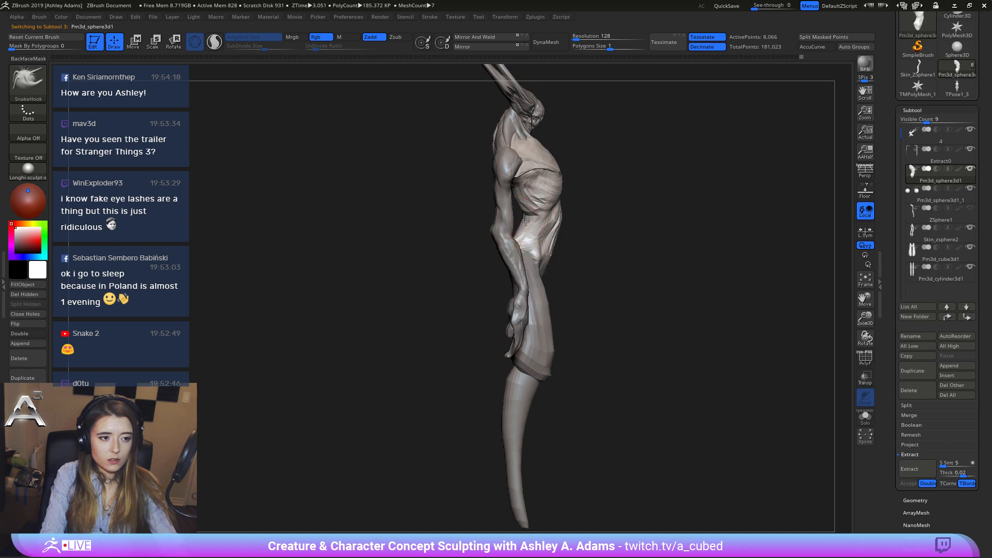
right_click_drag(555, 290, 526, 217)
right_click(563, 222)
key("space")
key("space")
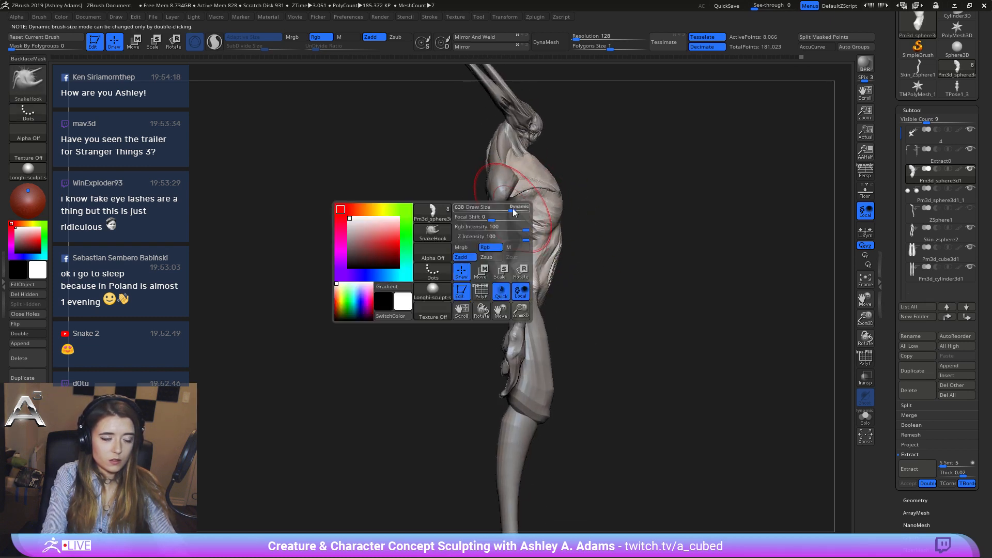
left_click(514, 211)
Refine the torso's chest and back silhouette with a smaller SnakeHook brush, checking the full figure's proportions.
right_click_drag(530, 208, 567, 149, "ctrl")
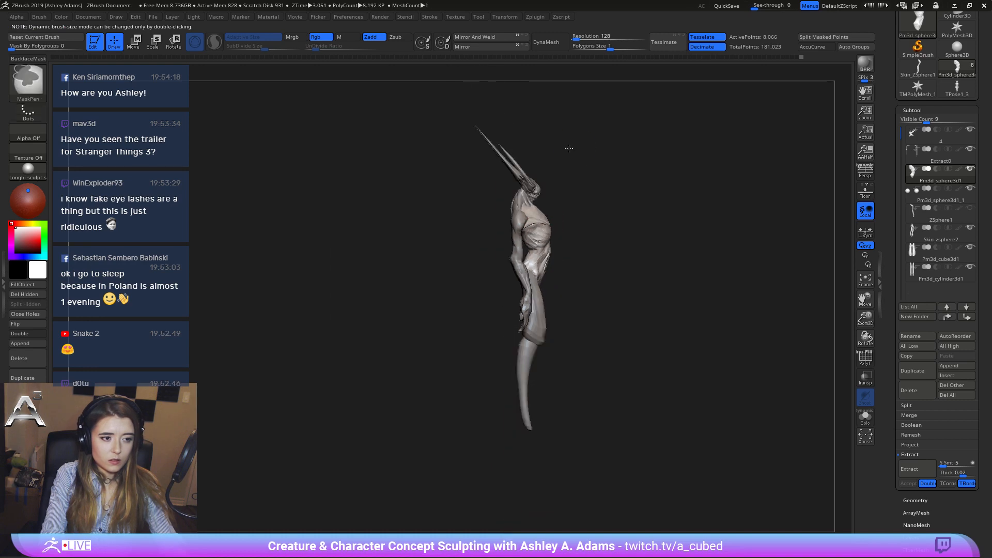
right_click(520, 237)
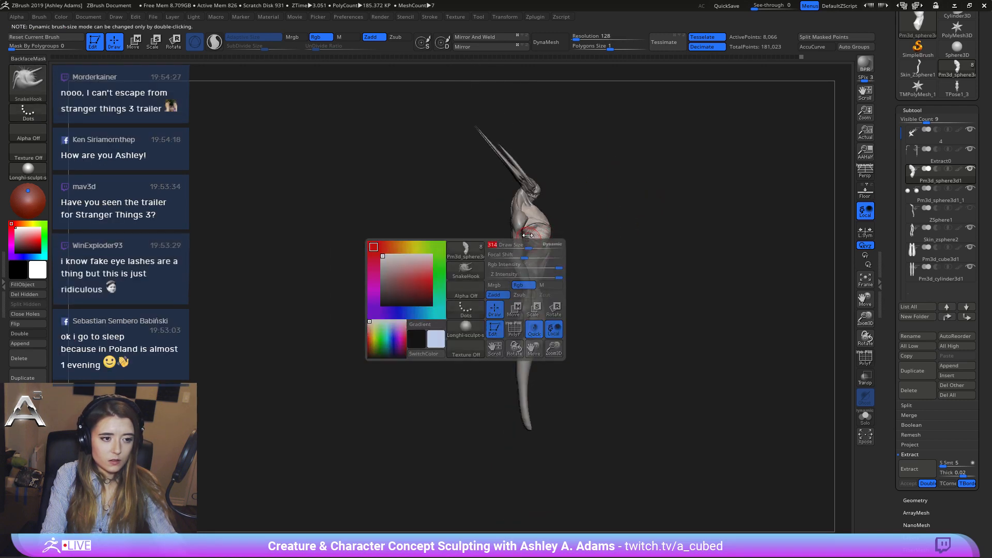
right_click_drag(520, 186, 526, 238, "ctrl")
right_click(526, 237)
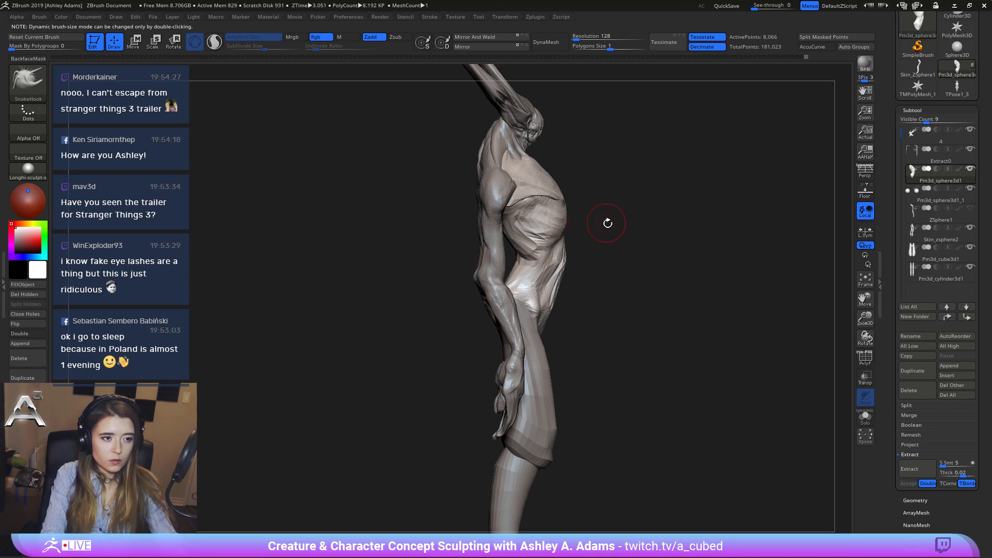
right_click_drag(620, 297, 571, 209, "ctrl")
mouse_move(630, 238)
right_mouse_down()
mouse_move(587, 243)
mouse_move(621, 248)
right_mouse_up()
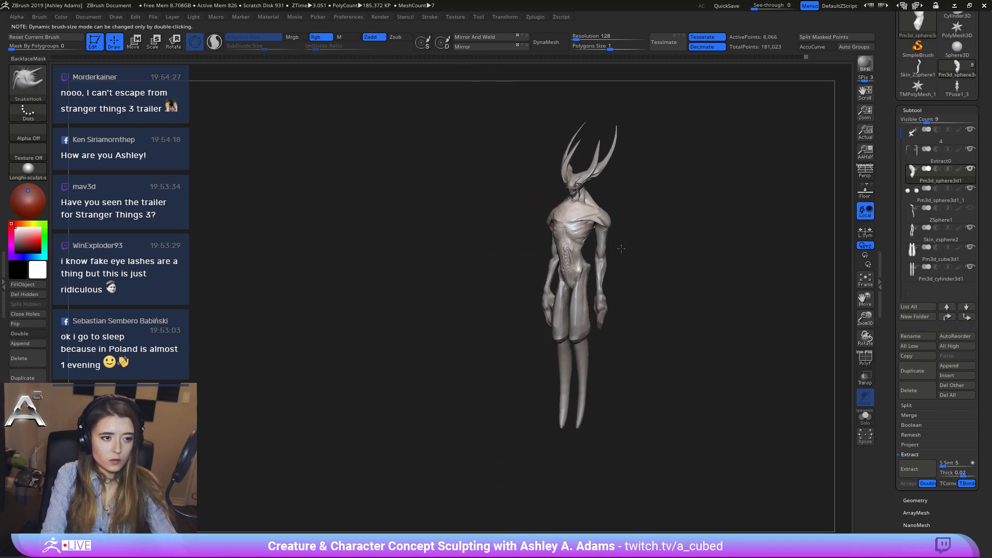
Make the thighs the active subtool and reshape their outer contour above the knees with the SnakeHook brush from the front.
key("space")
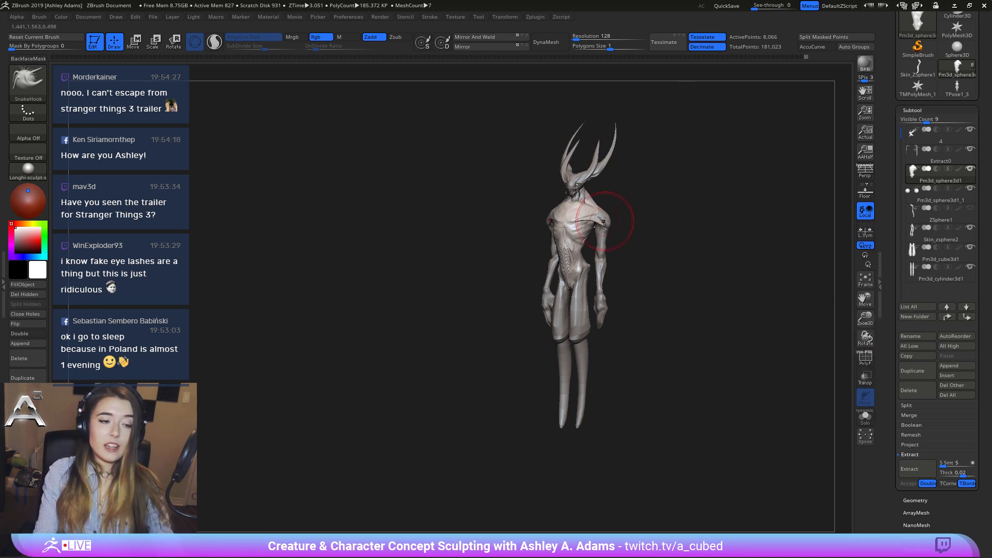
right_click_drag(578, 260, 609, 271, "shift")
right_click_drag(629, 227, 618, 297, "ctrl")
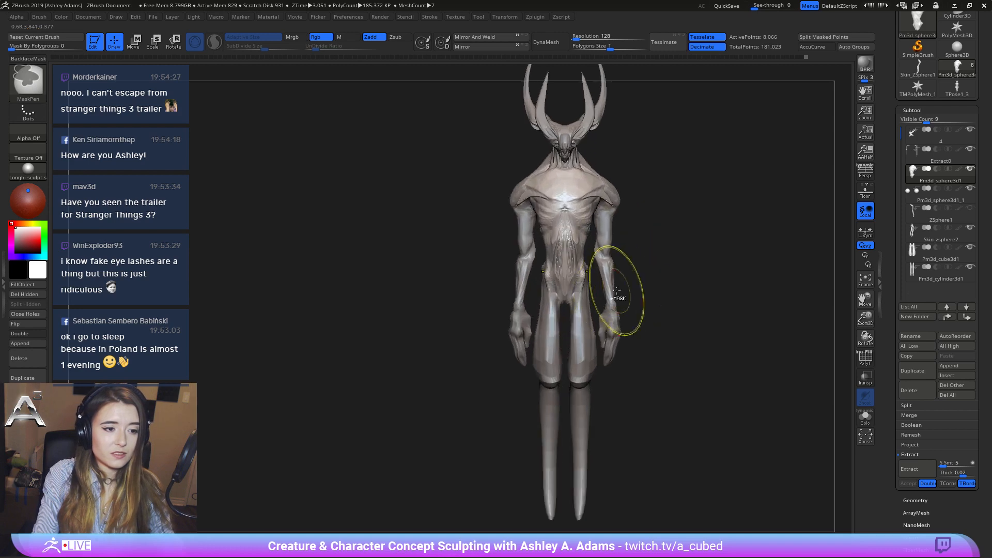
left_click(543, 295, "alt")
key("space")
left_click(542, 275)
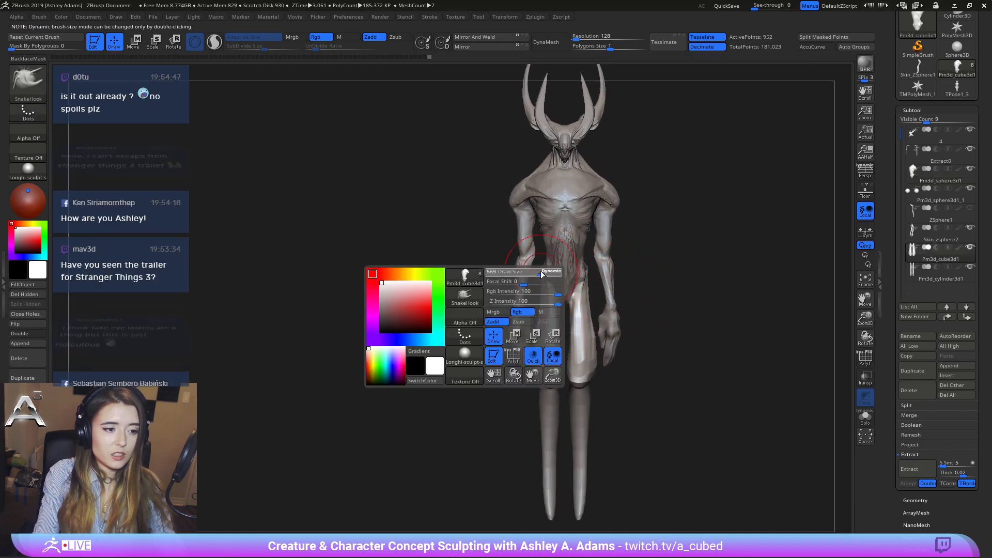
mouse_move(520, 295)
right_mouse_down()
mouse_move(557, 302)
mouse_move(551, 344)
mouse_move(542, 305)
right_mouse_up()
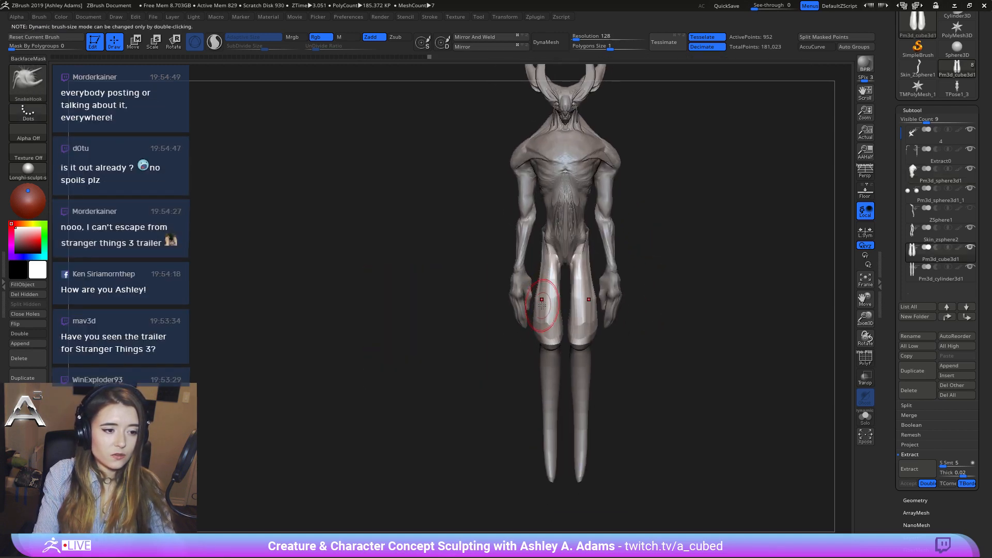
left_click_drag(550, 328, 542, 294)
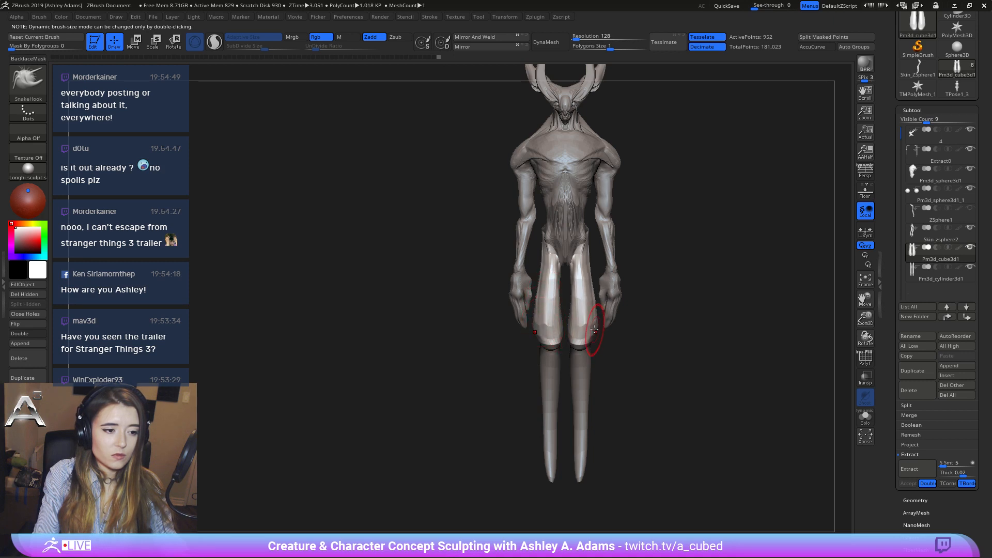
Make the lower legs the active subtool and examine the full figure from the front and in profile.
left_click(583, 414, "alt")
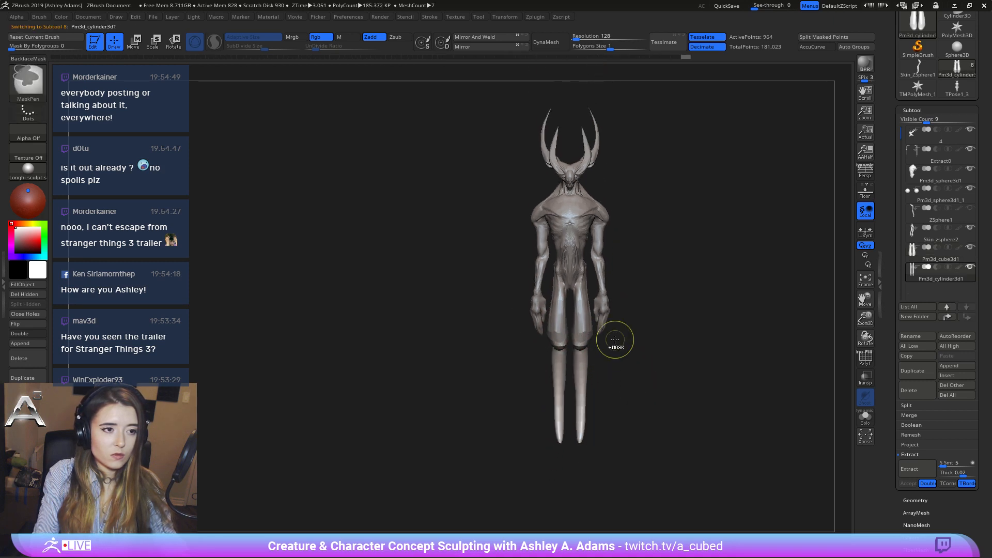
left_click_drag(646, 310, 622, 299)
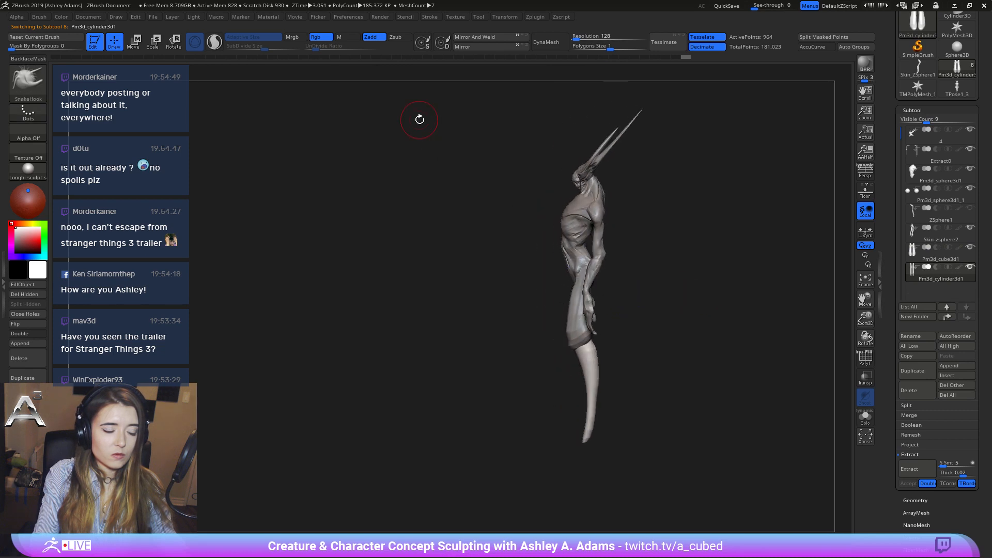
right_click_drag(616, 328, 561, 307, "ctrl")
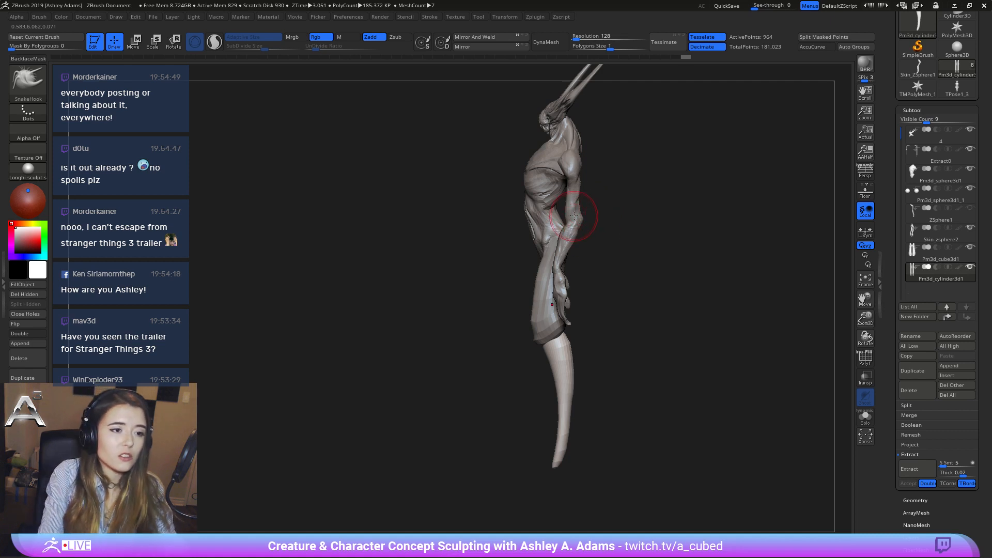
mouse_move(588, 202)
left_mouse_down()
mouse_move(596, 209)
mouse_move(635, 190)
mouse_move(613, 203)
left_mouse_up()
Make the arms the active subtool and adjust the tops of the upper arms with a smaller SnakeHook brush.
left_click(574, 236, "alt")
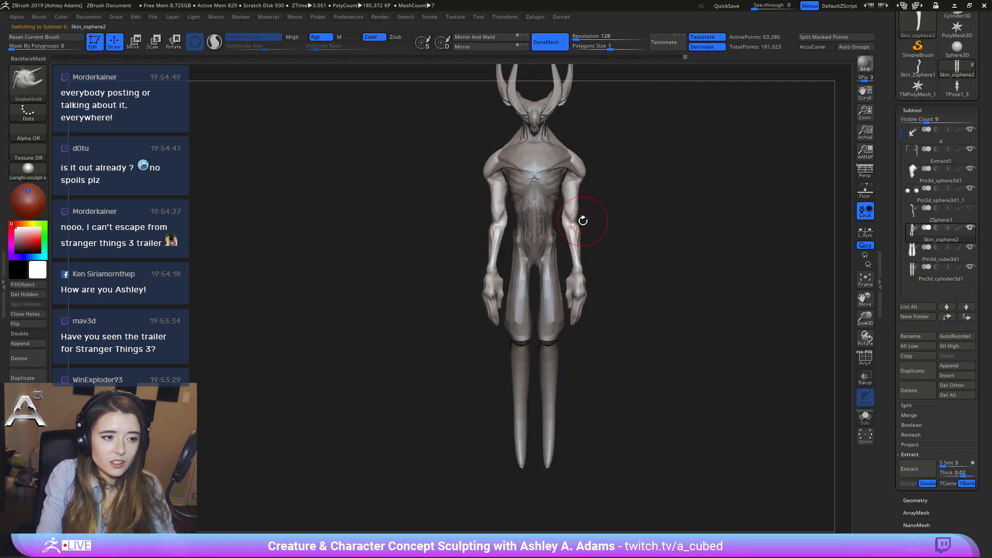
key("space")
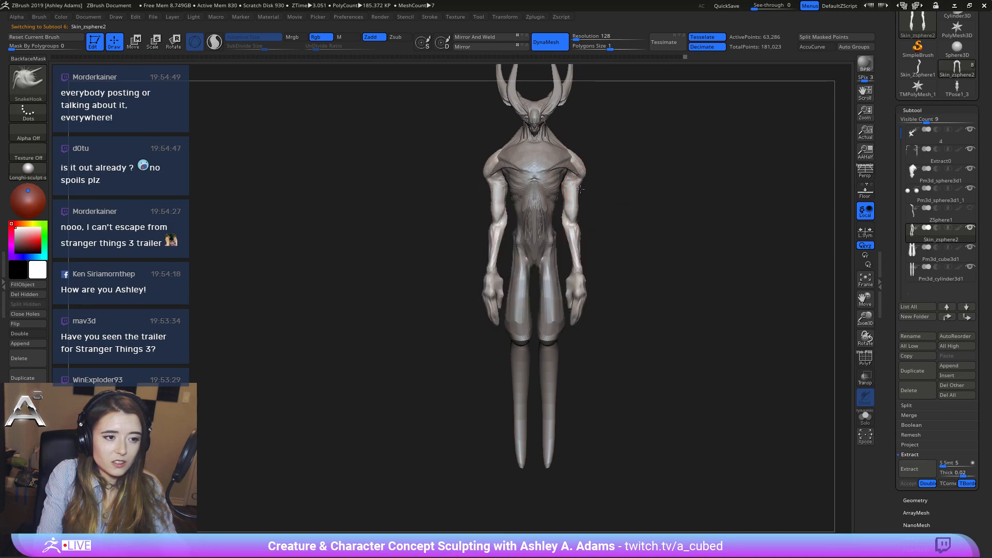
key("space")
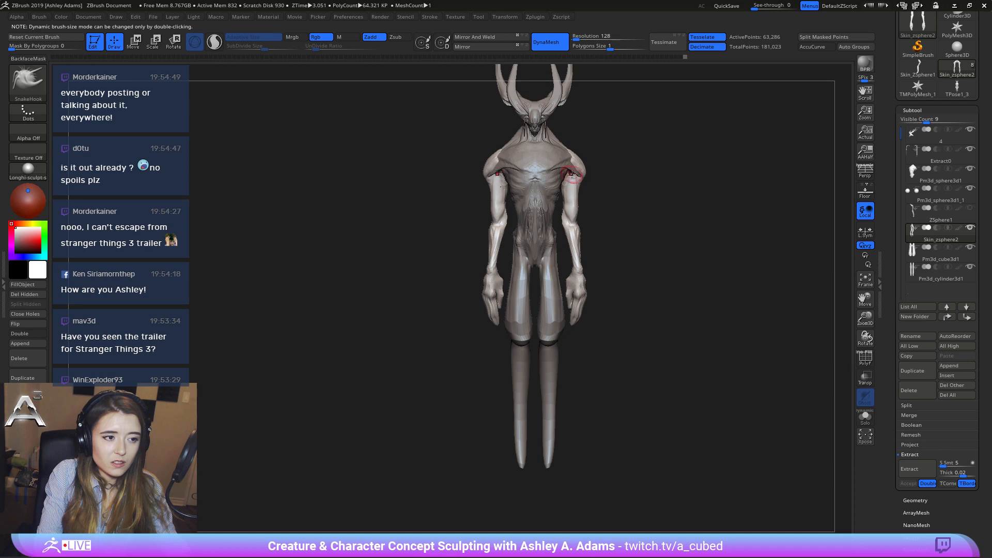
key("space")
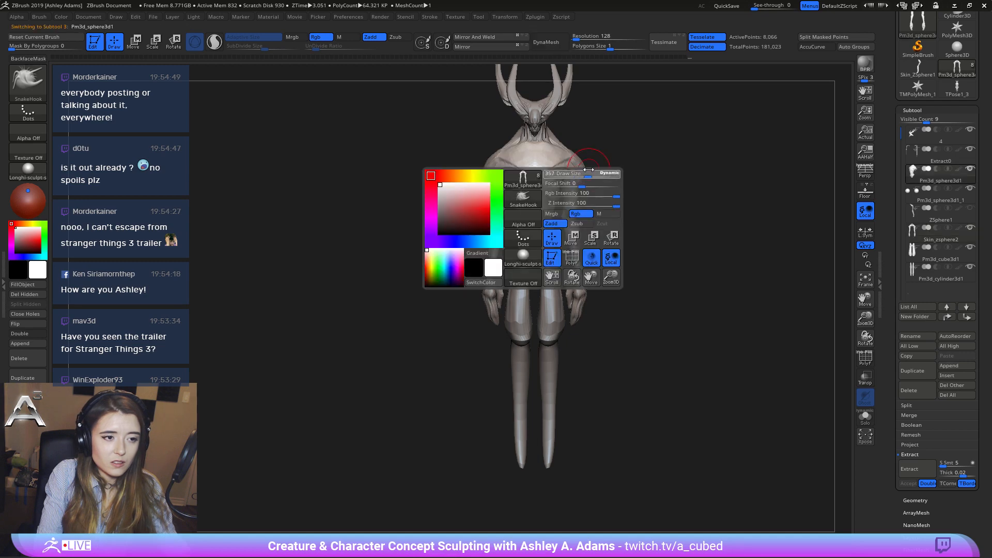
Make the torso the active subtool and adjust the shoulder caps with the SnakeHook brush at a draw size of about 357.
left_click(581, 179, "alt")
mouse_move(578, 186)
left_mouse_down()
mouse_move(602, 166)
mouse_move(589, 197)
left_mouse_up()
key("space")
Make the arms active again and refine the outer shoulder and upper arm outline with an enlarged SnakeHook brush.
left_click(581, 176, "alt")
key("space")
left_click_drag(614, 163, 614, 232, "alt")
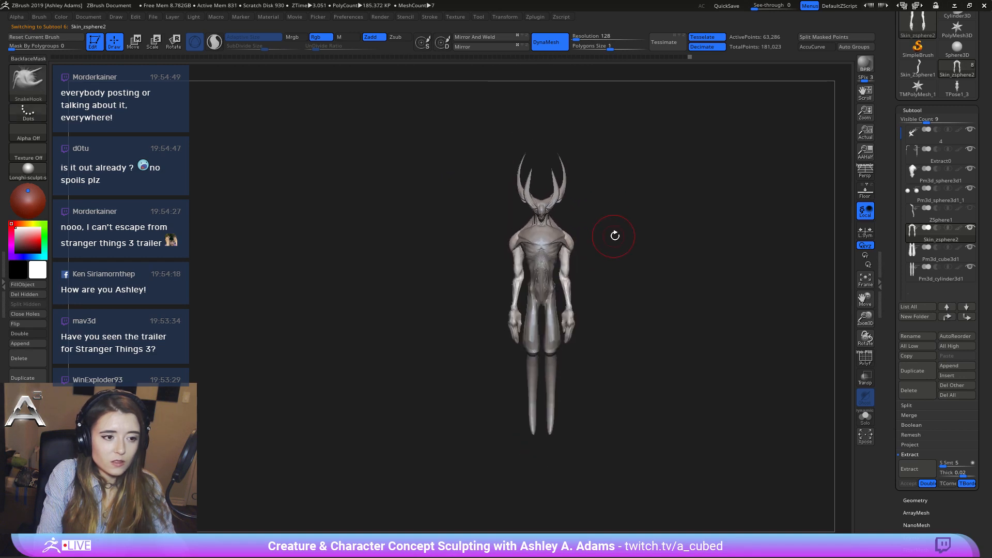
key("space")
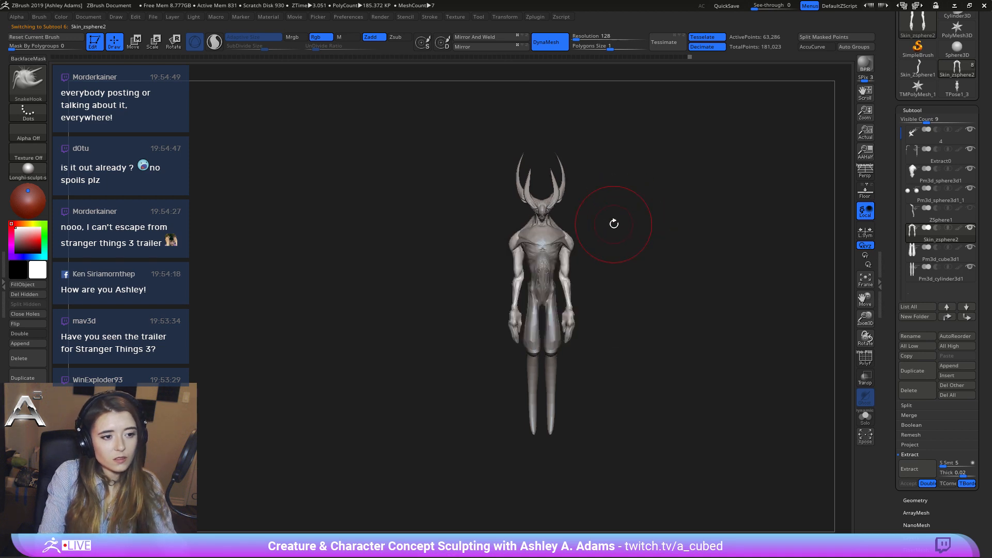
key("space")
left_click(614, 226)
mouse_move(573, 232)
left_mouse_down()
mouse_move(679, 256)
mouse_move(617, 266)
left_mouse_up()
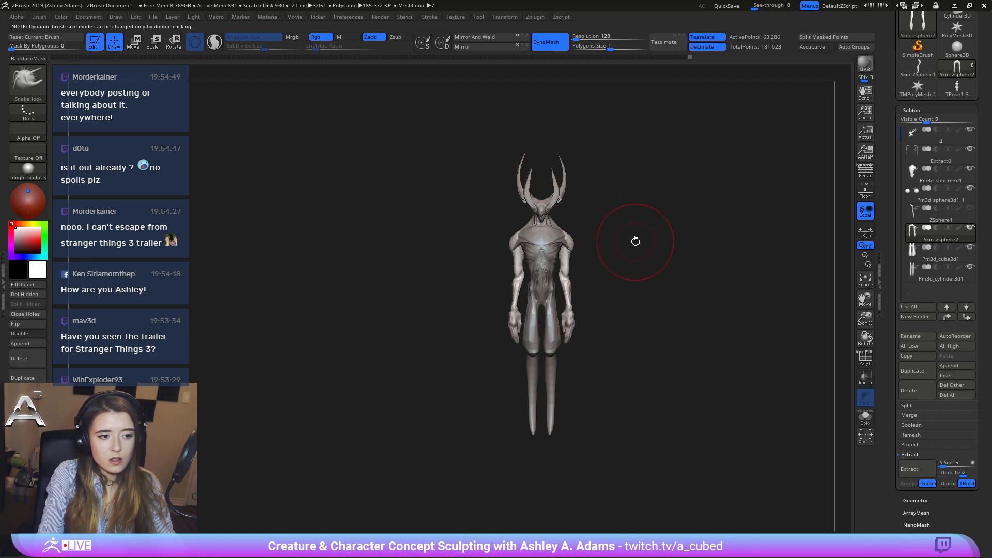
Combine all subtools into a single posing mesh with Transpose Master's TPoseMesh.
mouse_move(636, 241)
left_mouse_down()
mouse_move(682, 242)
mouse_move(636, 243)
left_mouse_up()
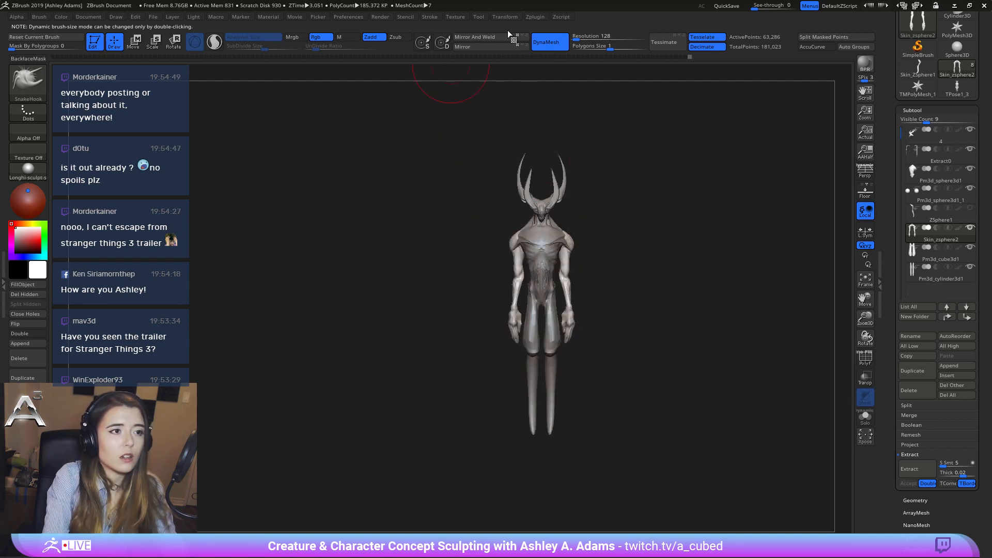
left_click(536, 17)
left_click(599, 235)
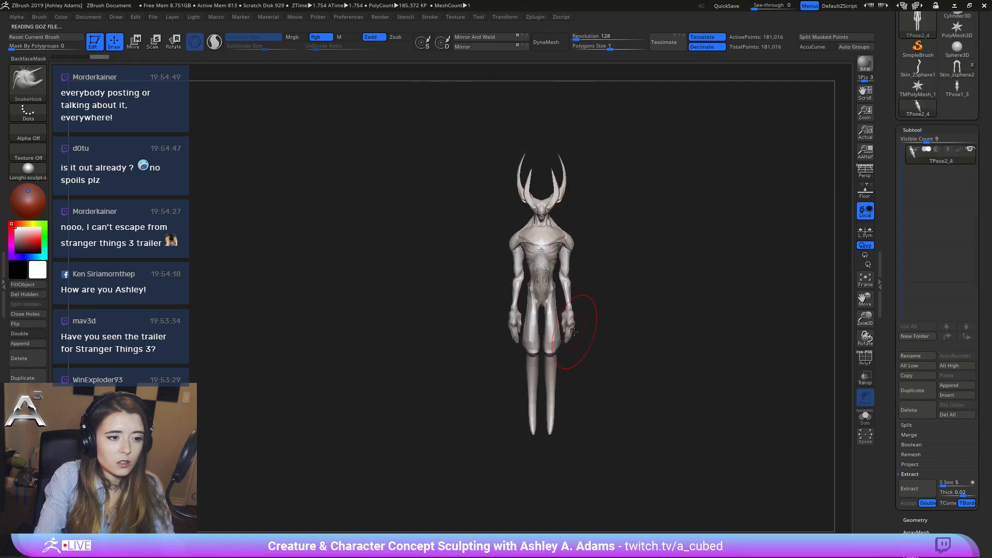
Hide the legs, mask the visible upper body, and show the whole figure again.
left_click(552, 338, "ctrl+shift")
left_click_drag(584, 310, 592, 302, "ctrl+shift")
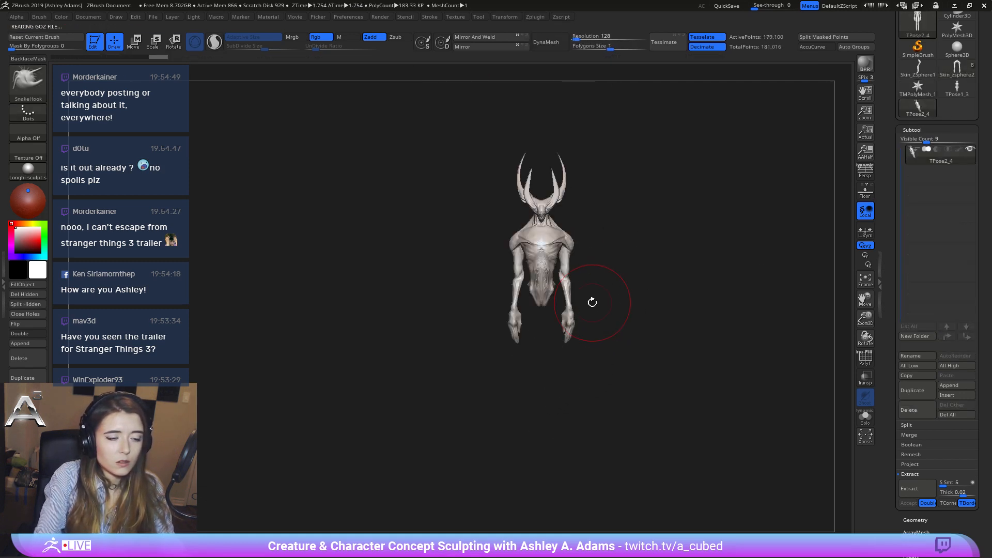
key("ctrl+shift")
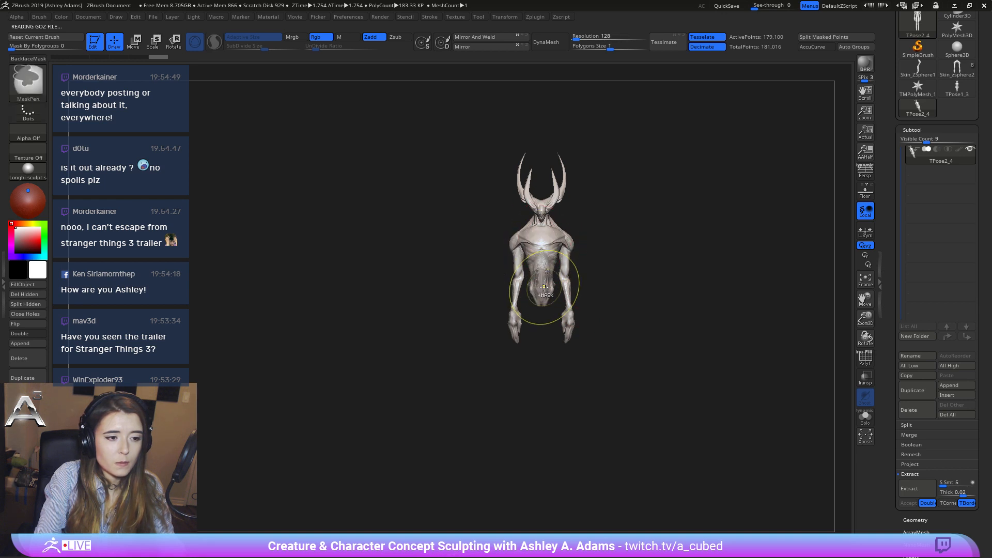
left_click(652, 289, "ctrl+shift")
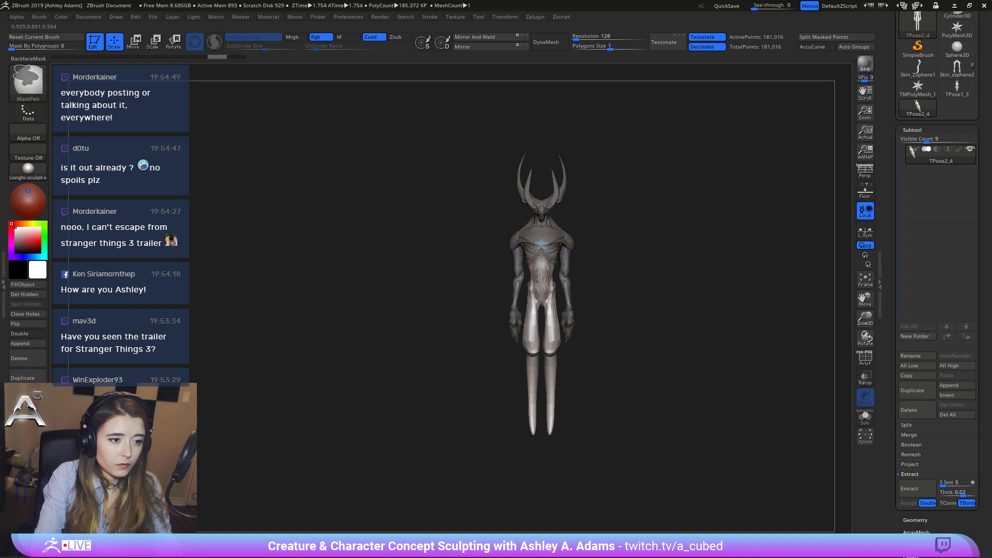
Isolate the horned head, clear its mask, and show the whole figure again.
mouse_move(570, 240)
right_mouse_down()
mouse_move(635, 233)
mouse_move(563, 224)
right_mouse_up()
left_click(539, 207, "ctrl+shift")
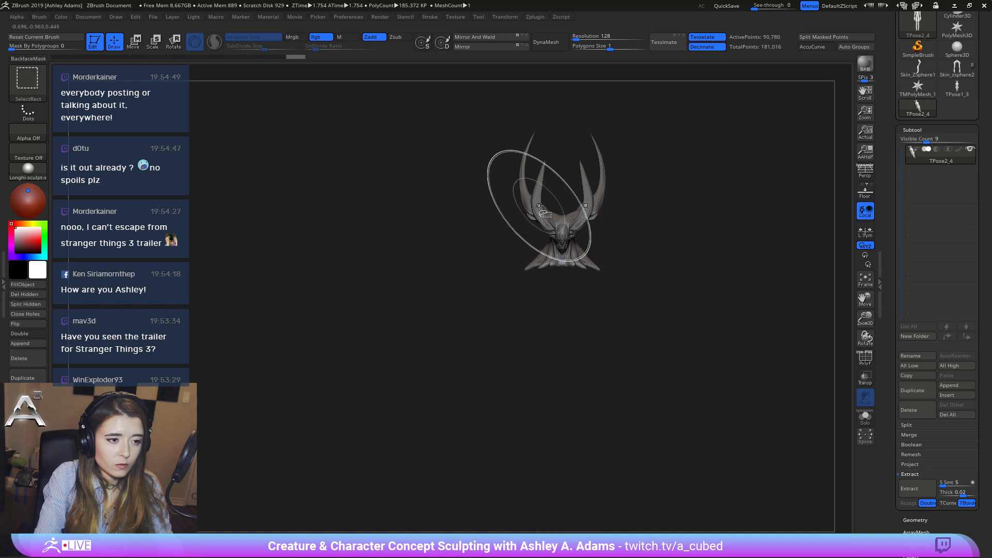
left_click(656, 228, "ctrl+shift")
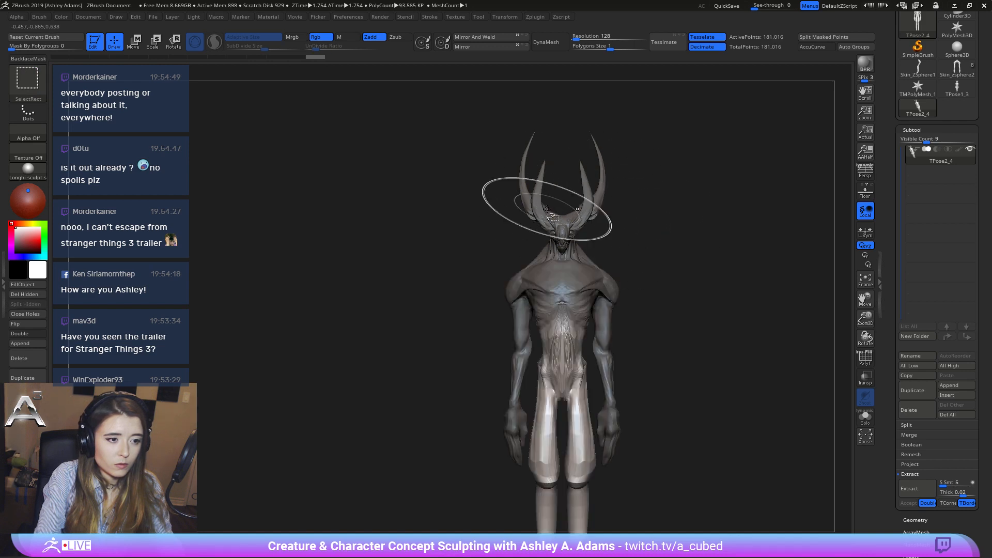
left_click(556, 206, "ctrl+shift")
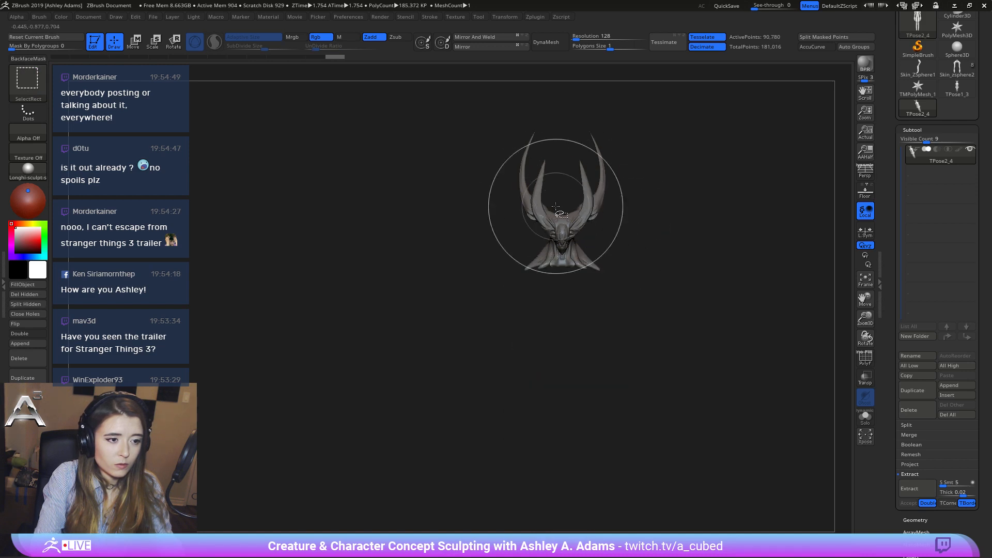
left_click(649, 250, "ctrl+shift")
Isolate the eyes, clear their mask, and bring back the rest of the figure.
right_click_drag(559, 240, 549, 274, "ctrl")
left_click(550, 275, "ctrl+shift")
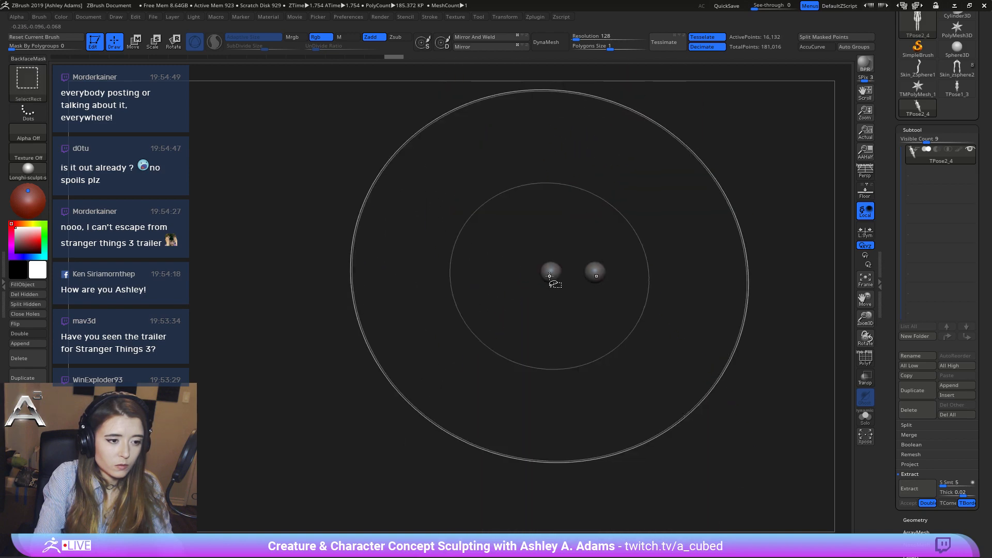
left_click(566, 269, "ctrl+shift")
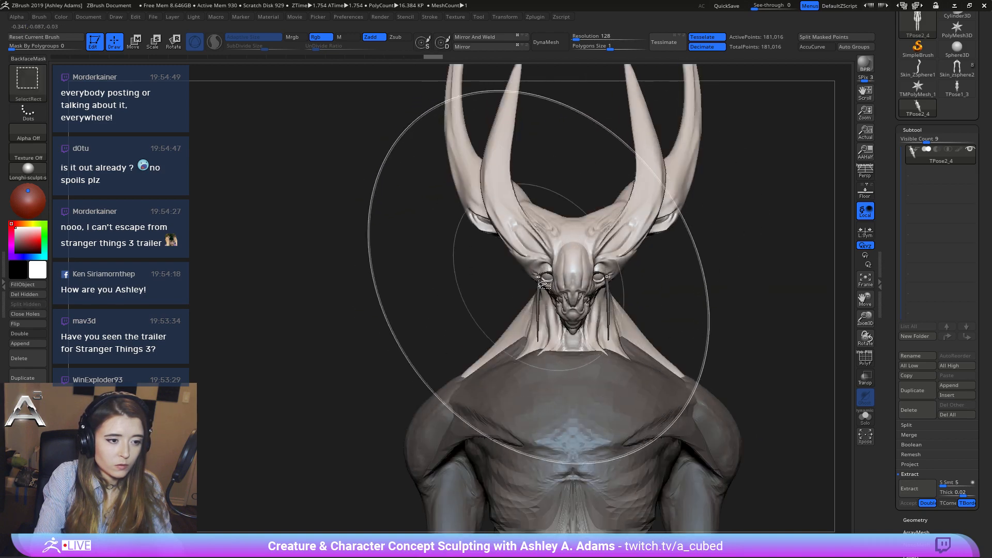
left_click(572, 268, "ctrl+shift")
left_click(684, 295, "ctrl+shift")
Invert the mask so the head and legs are protected and the torso and arms can be edited.
right_click_drag(659, 313, 547, 200, "ctrl")
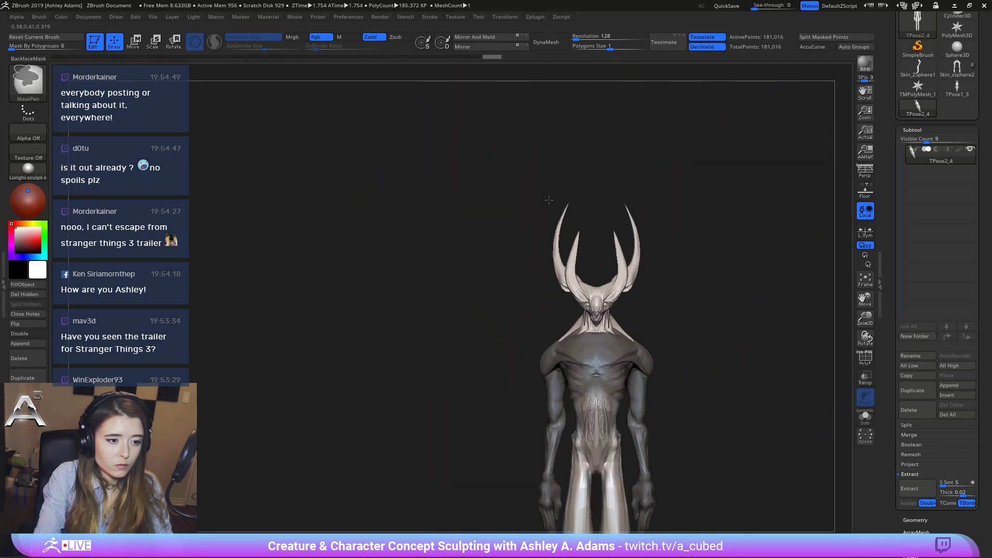
right_click_drag(577, 269, 524, 222, "alt")
left_click(652, 299, "ctrl")
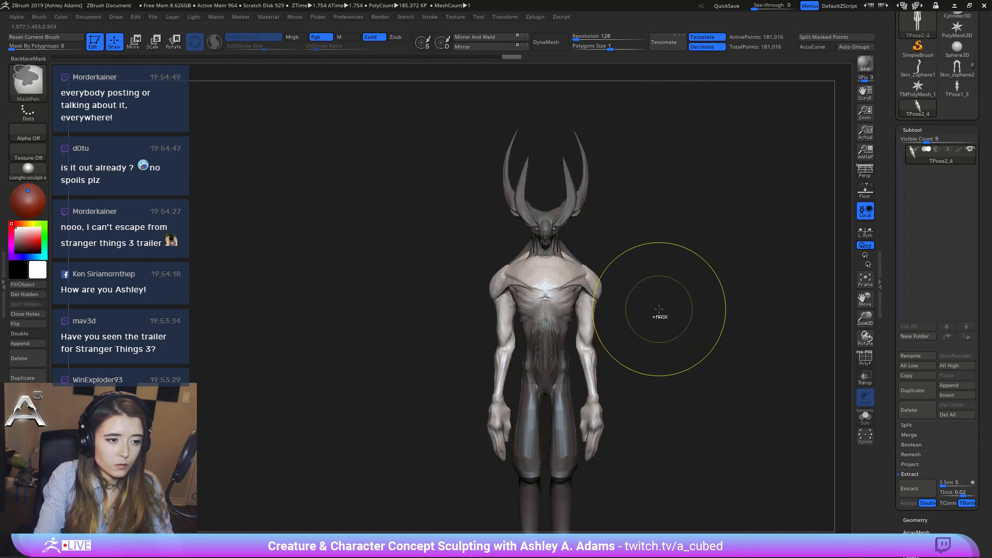
Reshape the width and outer contour of the shoulders from the front with an enlarged SnakeHook brush.
right_click_drag(635, 305, 616, 283, "ctrl")
key("space")
left_click(614, 279)
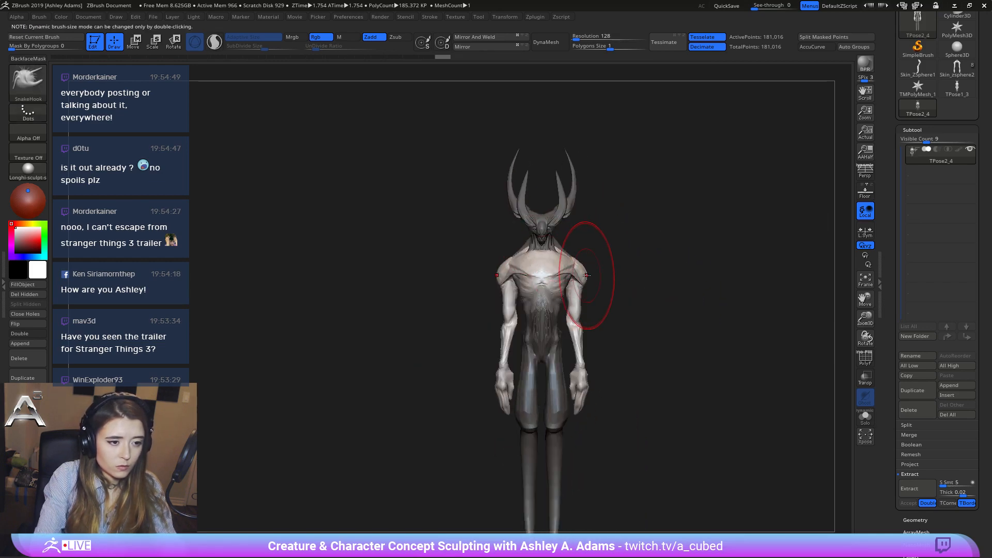
key("space")
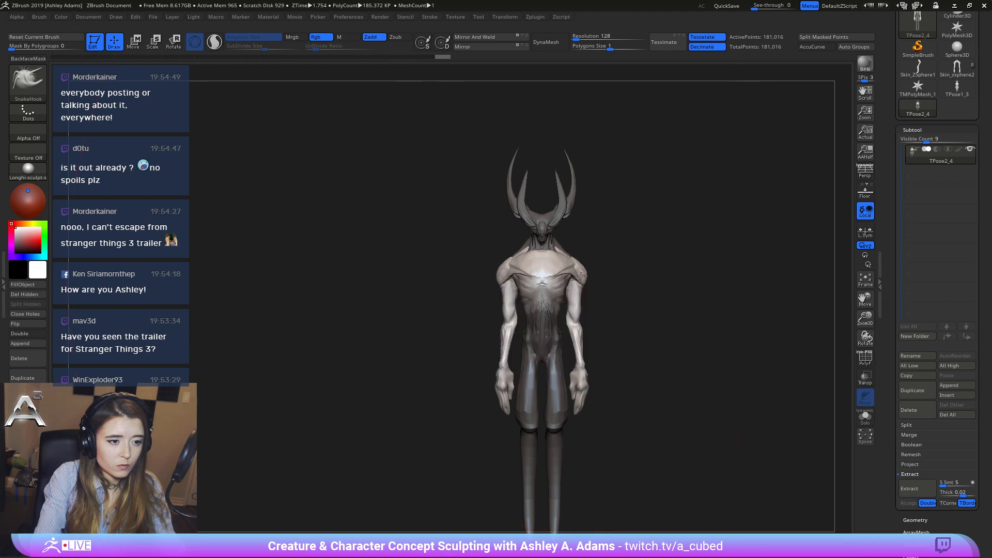
key("space")
left_click_drag(581, 277, 565, 277)
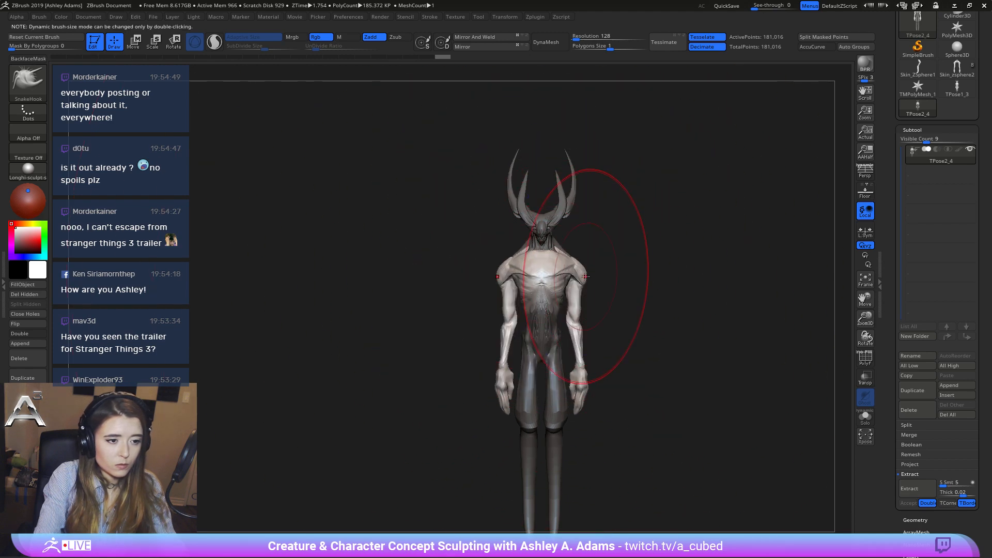
key("space")
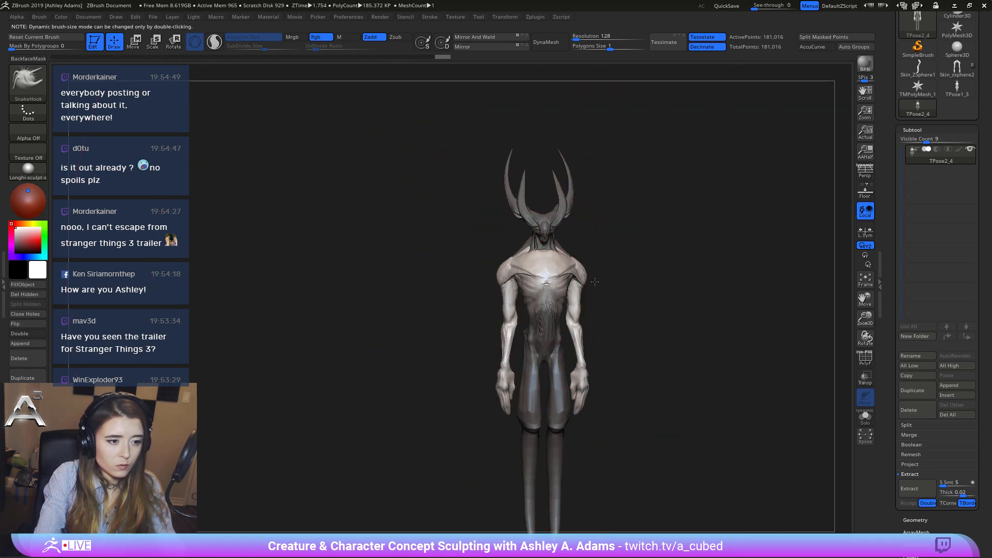
mouse_move(592, 282)
left_mouse_down()
mouse_move(602, 283)
mouse_move(576, 292)
mouse_move(496, 277)
left_mouse_up()
Refine the upper arm and shoulder contours from the back and front with SnakeHook, adjusting the draw size.
mouse_move(587, 285)
right_mouse_down("alt")
mouse_move(531, 243)
mouse_move(578, 272)
right_mouse_up("alt")
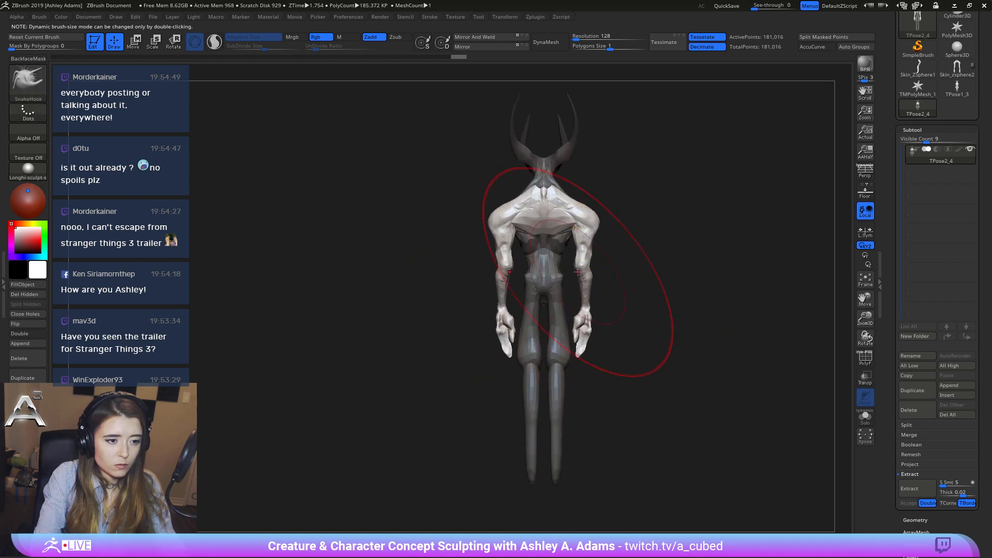
key("space")
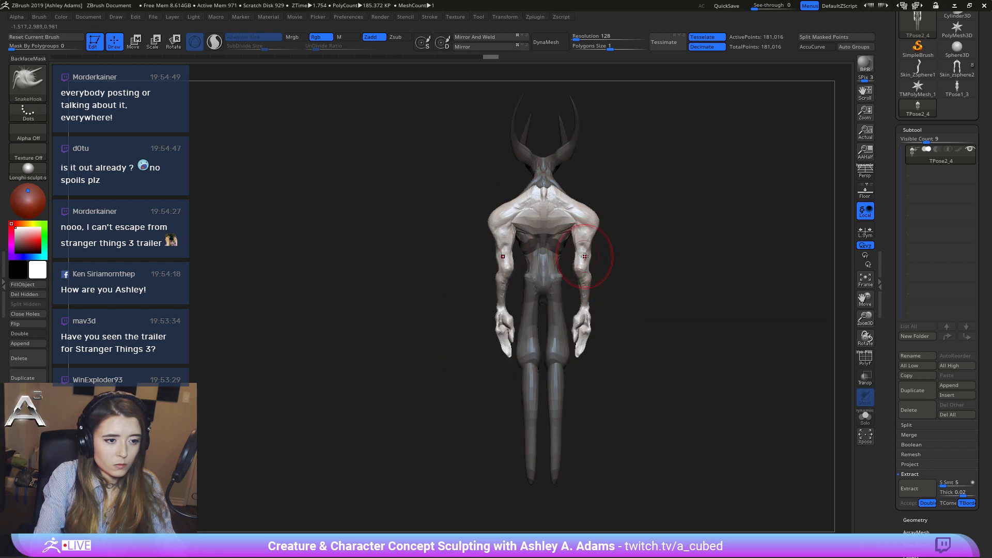
right_click_drag(582, 253, 480, 278)
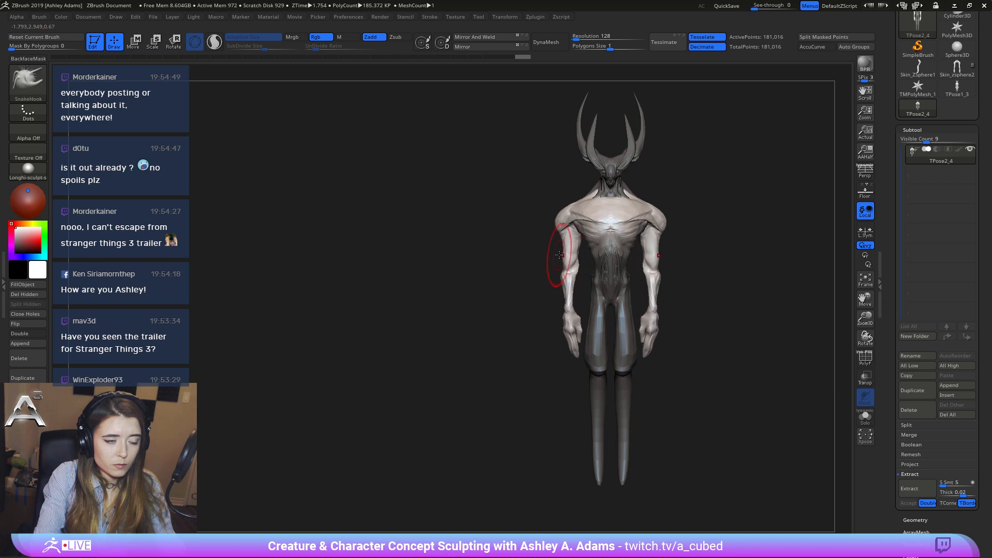
key("space")
left_click_drag(559, 254, 587, 255)
key("space")
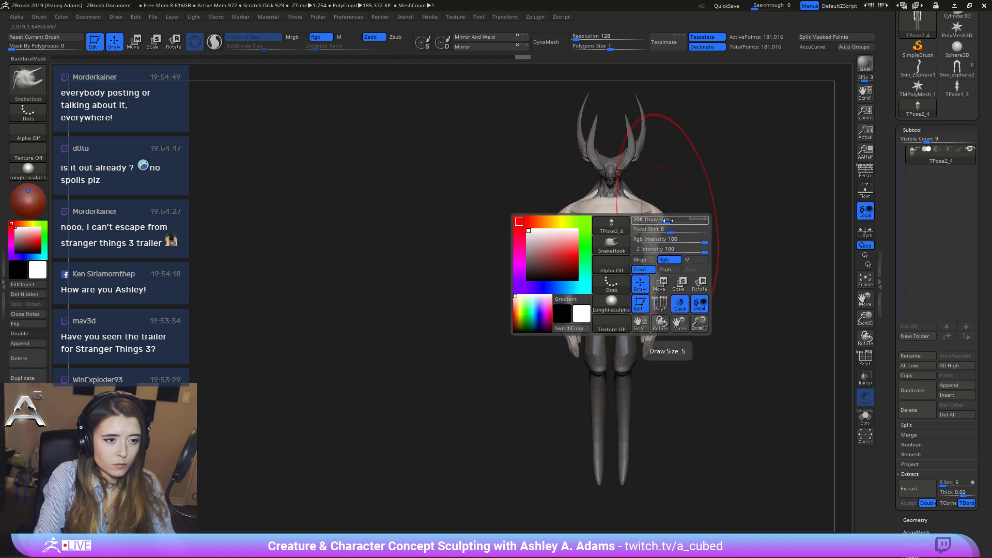
left_click_drag(668, 221, 649, 221)
key("space")
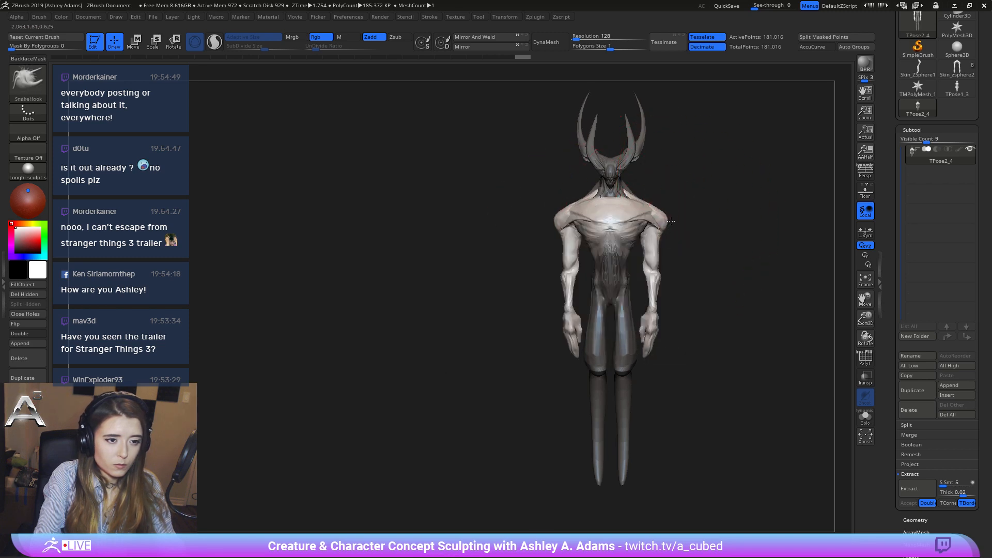
Adjust the arm silhouette from the front with SnakeHook and check the figure from the side.
left_click_drag(682, 219, 623, 222, "alt")
key("space")
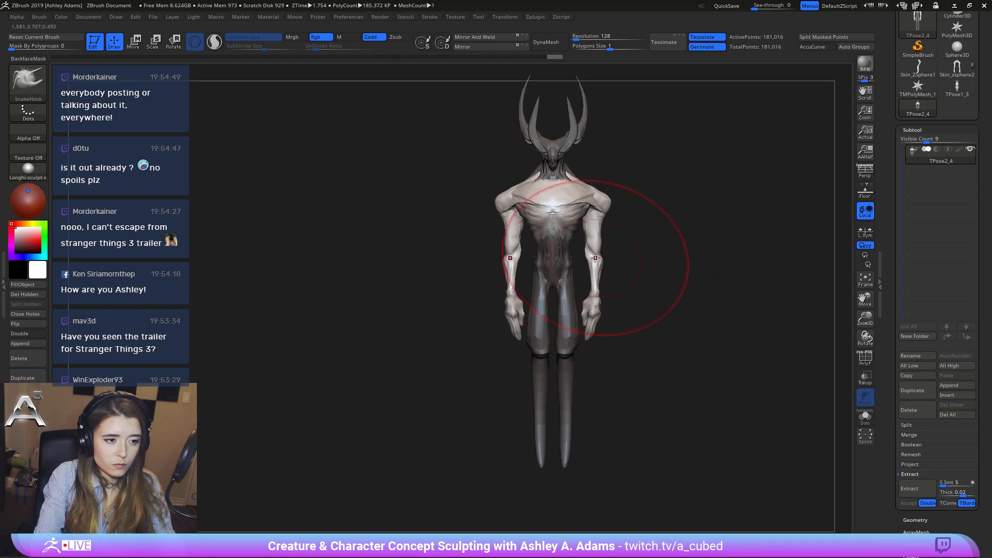
key("space")
left_click_drag(594, 221, 547, 221)
right_click_drag(545, 220, 546, 226)
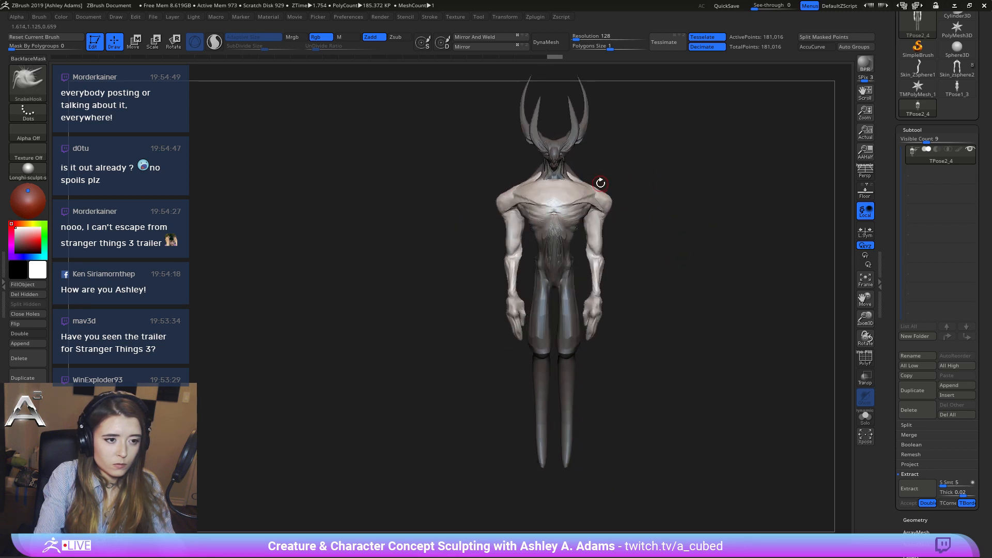
mouse_move(629, 184)
left_mouse_down()
mouse_move(647, 176)
mouse_move(545, 187)
mouse_move(656, 173)
mouse_move(649, 160)
mouse_move(596, 233)
left_mouse_up()
Isolate and mask the horned head, then invert the mask on the full figure so only the head and neck are editable.
left_click(548, 161, "ctrl+shift")
key("space")
left_click(573, 183)
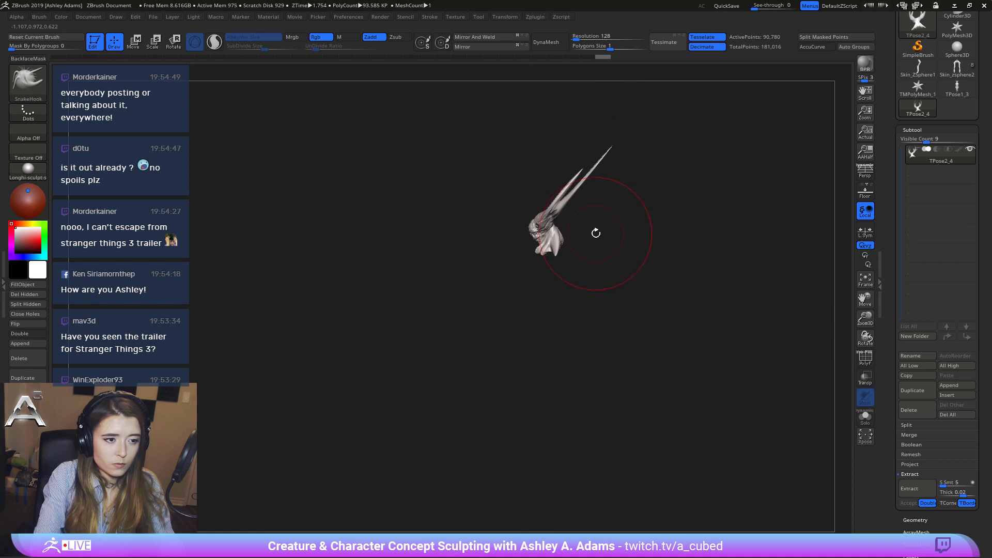
left_click(610, 243, "ctrl+shift")
left_click(552, 253, "ctrl+shift")
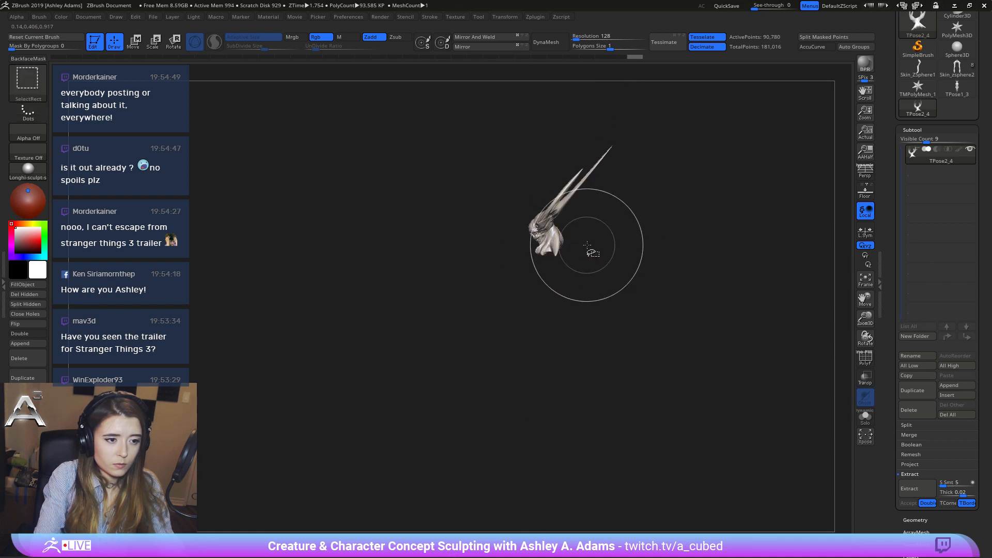
left_click(609, 257, "ctrl")
left_click(638, 279, "ctrl+shift")
left_click_drag(637, 279, 651, 248, "shift")
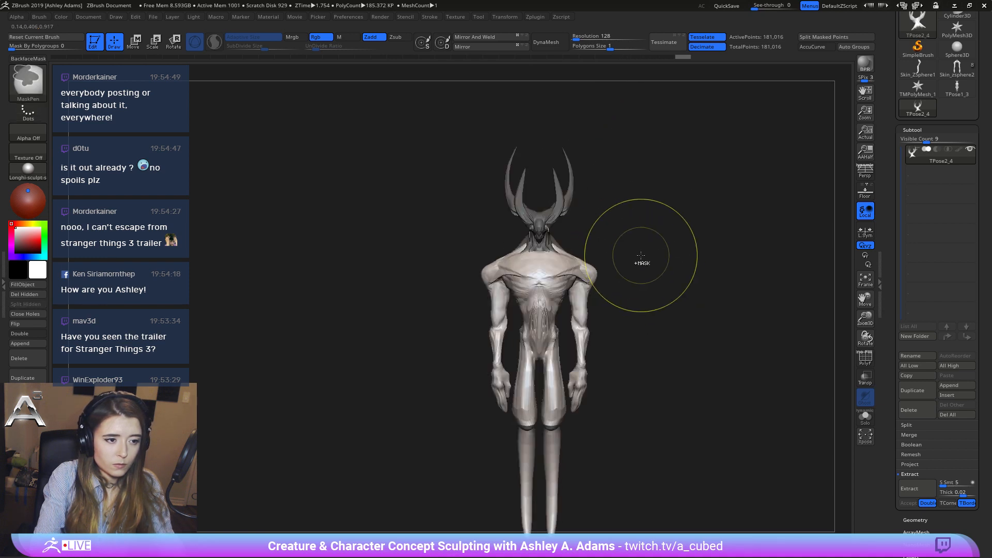
left_click(641, 256, "ctrl")
Extend the sloping neck muscles toward the shoulders from the front with SnakeHook.
right_click_drag(641, 256, 574, 279, "ctrl")
key("space")
key("space")
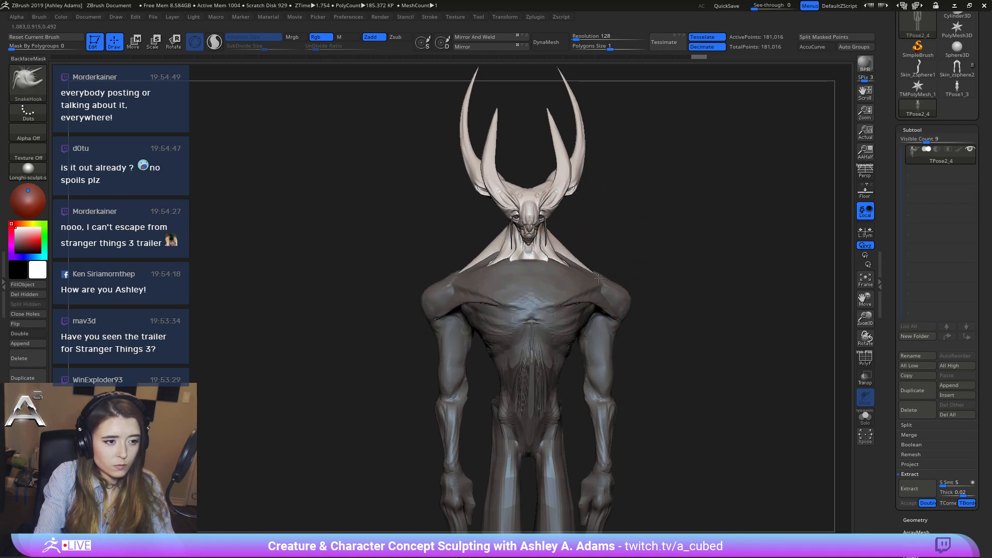
key("space")
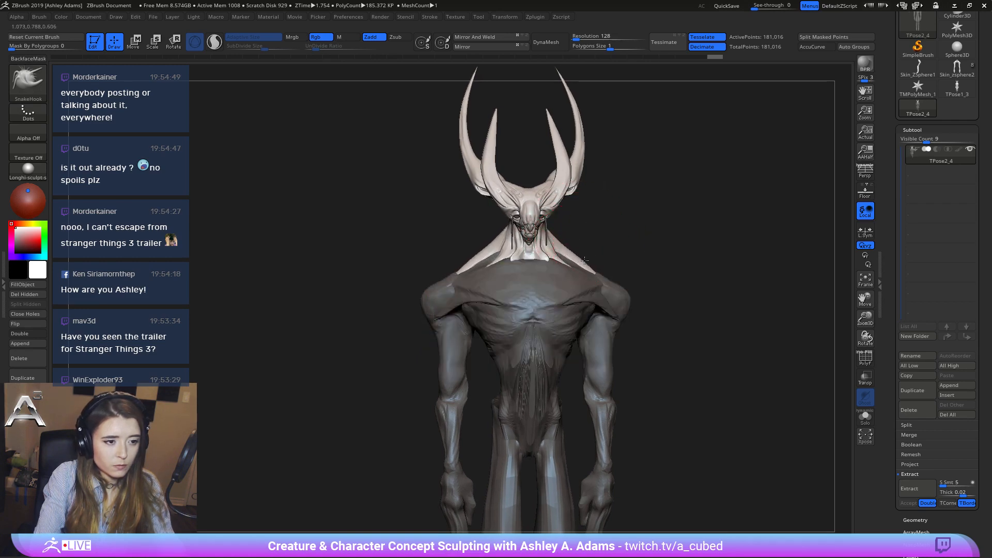
mouse_move(545, 262)
right_mouse_down()
mouse_move(666, 271)
mouse_move(646, 263)
mouse_move(519, 280)
mouse_move(569, 270)
right_mouse_up()
key("space")
left_click_drag(504, 266, 463, 247)
Shape the rear outline of the neck muscles where they meet the shoulders with SnakeHook.
right_click_drag(481, 261, 538, 256, "alt")
key("space")
mouse_move(538, 257)
left_mouse_down()
mouse_move(548, 253)
mouse_move(504, 255)
left_mouse_up()
key("space")
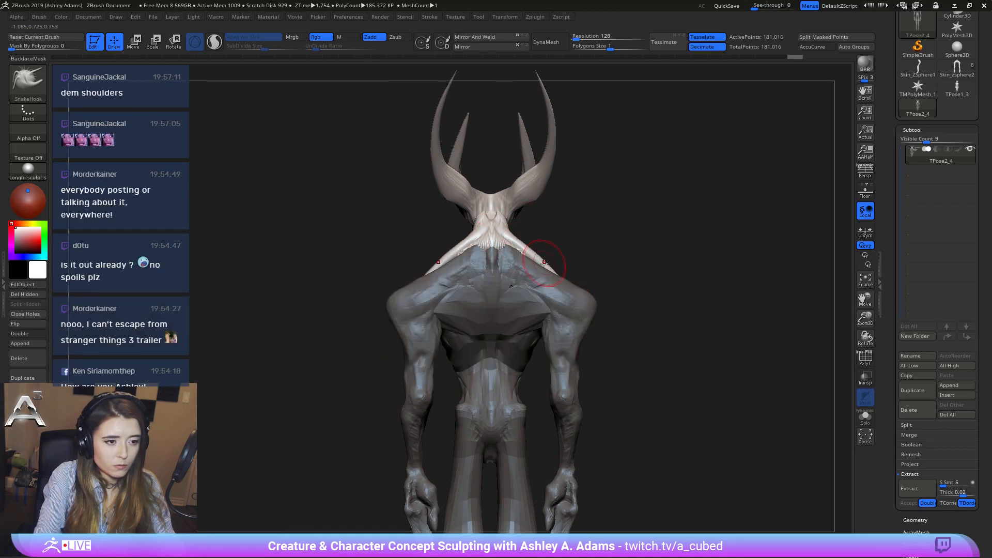
Thicken the base of the neck from behind with the Inflat brush.
right_click_drag(575, 210, 443, 215)
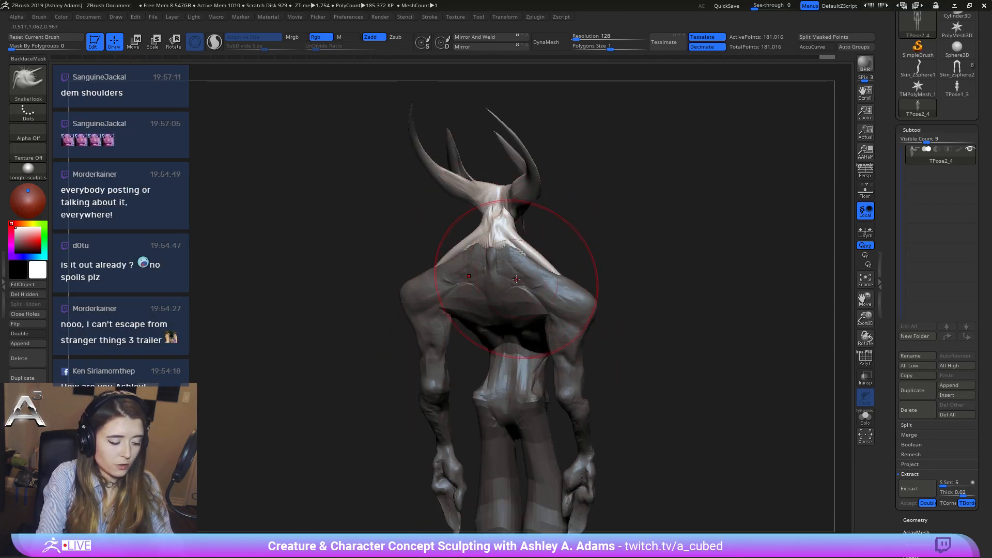
key("b")
key("i")
key("n")
left_click_drag(543, 281, 527, 262)
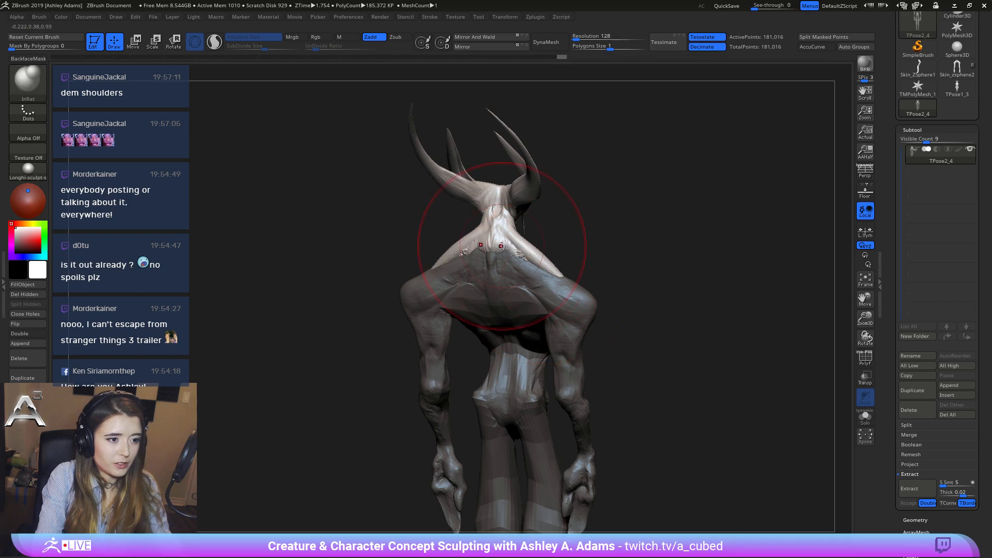
Pull the back of the neck down over the upper back with SnakeHook.
mouse_move(508, 243)
right_mouse_down()
mouse_move(489, 255)
mouse_move(492, 278)
mouse_move(513, 249)
right_mouse_up()
right_click(487, 260)
key("b")
key("s")
key("h")
key("shift")
mouse_move(569, 283)
right_mouse_down("shift")
mouse_move(532, 254)
mouse_move(538, 247)
right_mouse_up("shift")
Build up muscle volume along the back of the neck with ClayBuildup.
key("b")
key("c")
key("b")
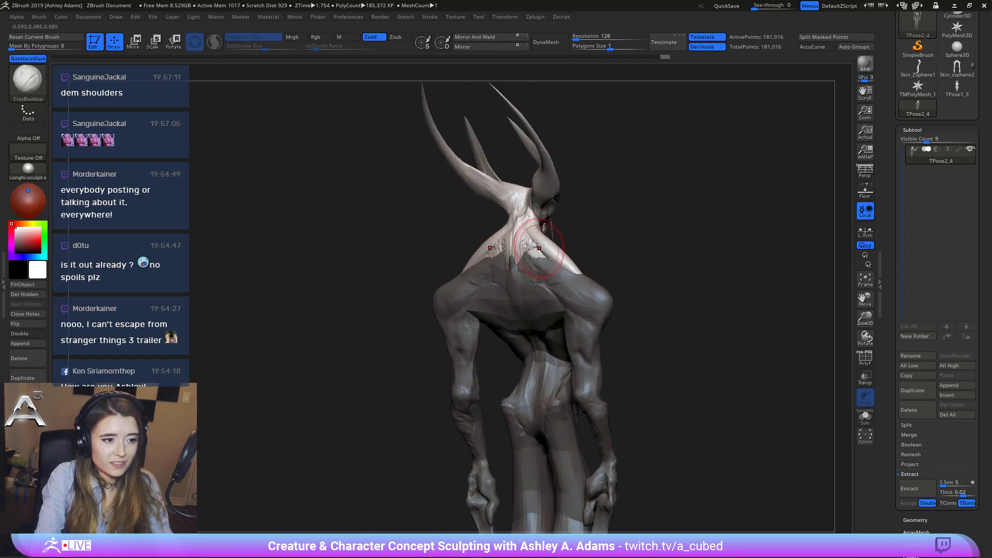
left_click_drag(524, 232, 552, 262)
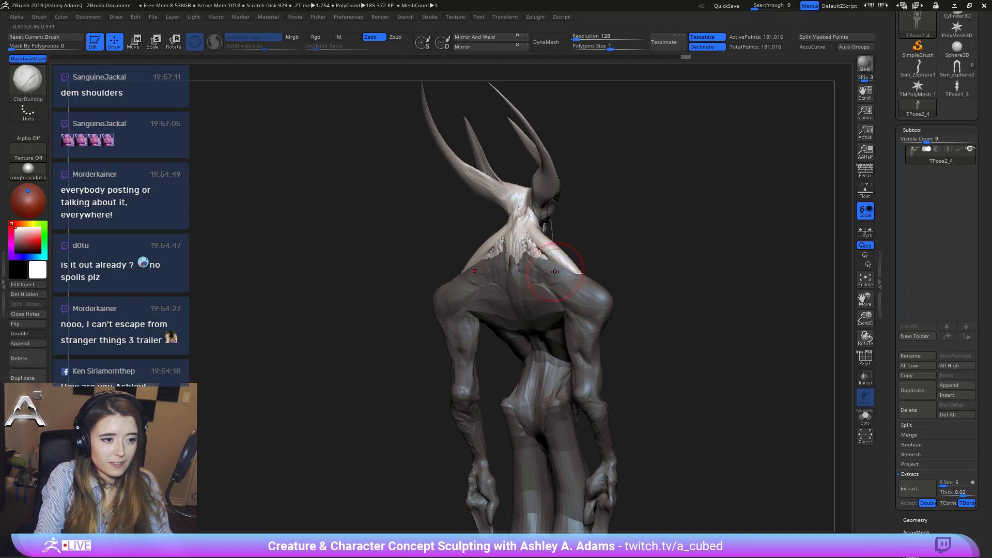
Blend the rear neck muscles into the upper back with SnakeHook.
right_click_drag(552, 262, 535, 246, "shift")
key("b")
key("s")
key("h")
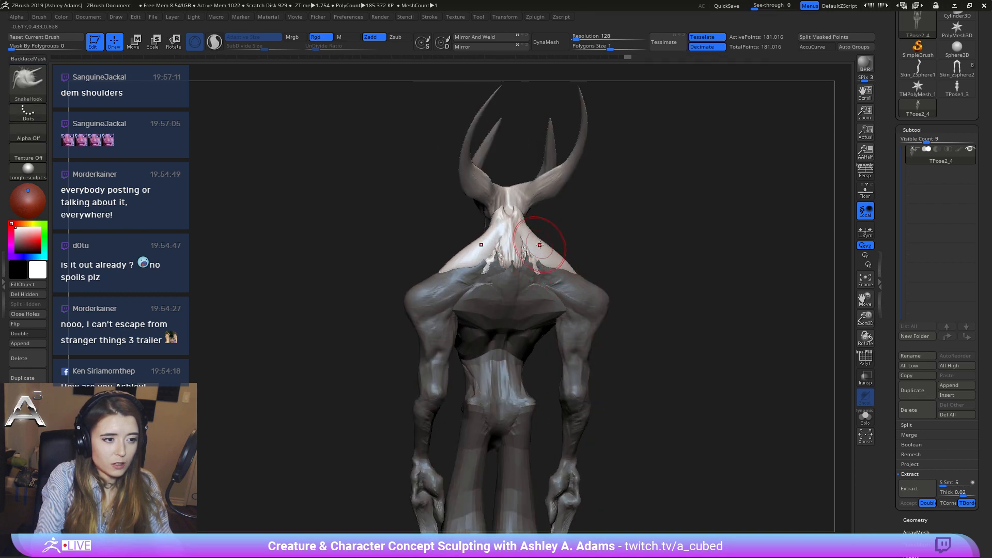
right_click_drag(540, 244, 514, 260)
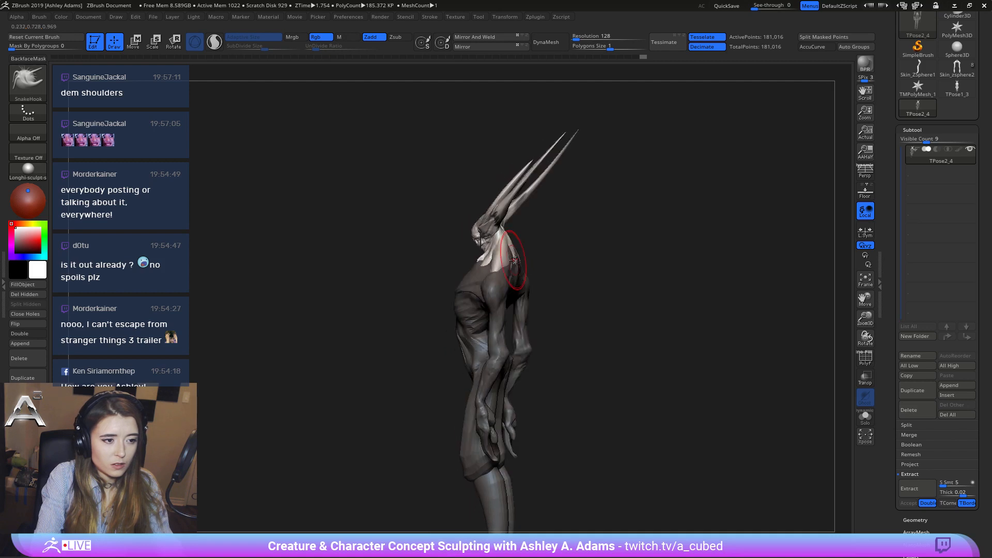
Refine the neck-to-shoulder transition from the side with a smaller SnakeHook brush.
key("space")
left_click_drag(514, 260, 523, 260)
mouse_move(513, 248)
right_mouse_down()
mouse_move(493, 265)
mouse_move(506, 278)
right_mouse_up()
key("space")
key("space")
left_click_drag(506, 278, 497, 279)
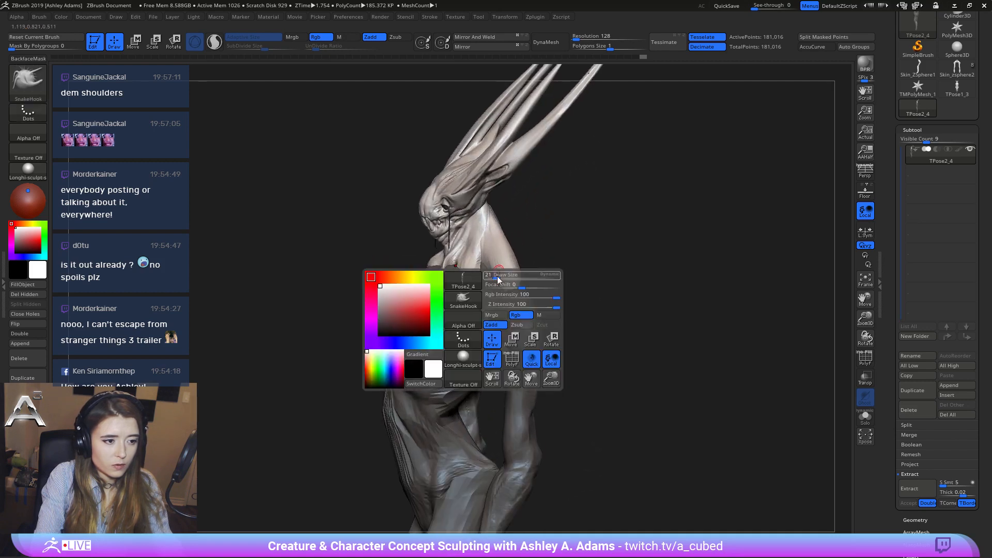
Switch to ClayBuildup and redo the last two edits on the neck.
key("b")
key("c")
key("b")
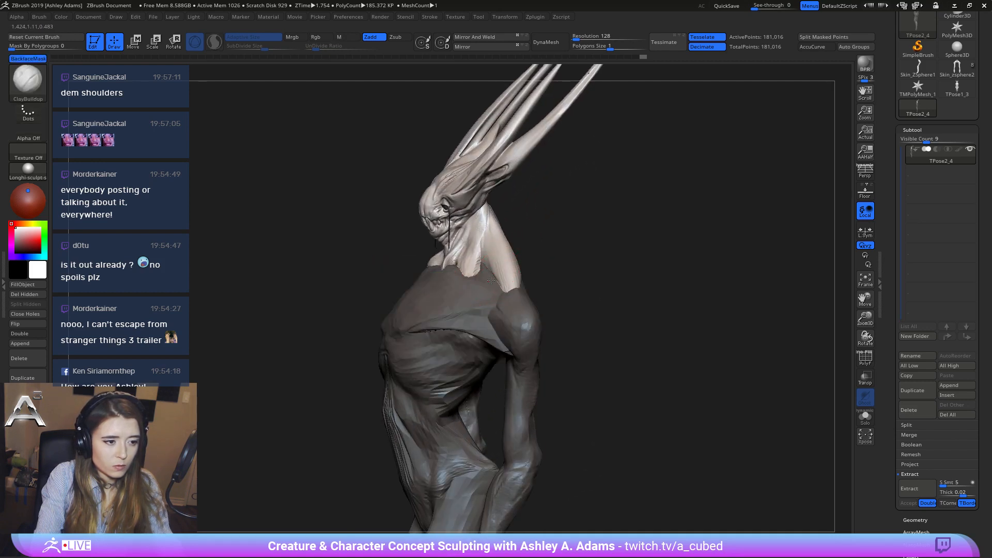
key("ctrl+shift+z")
key("ctrl+shift+z")
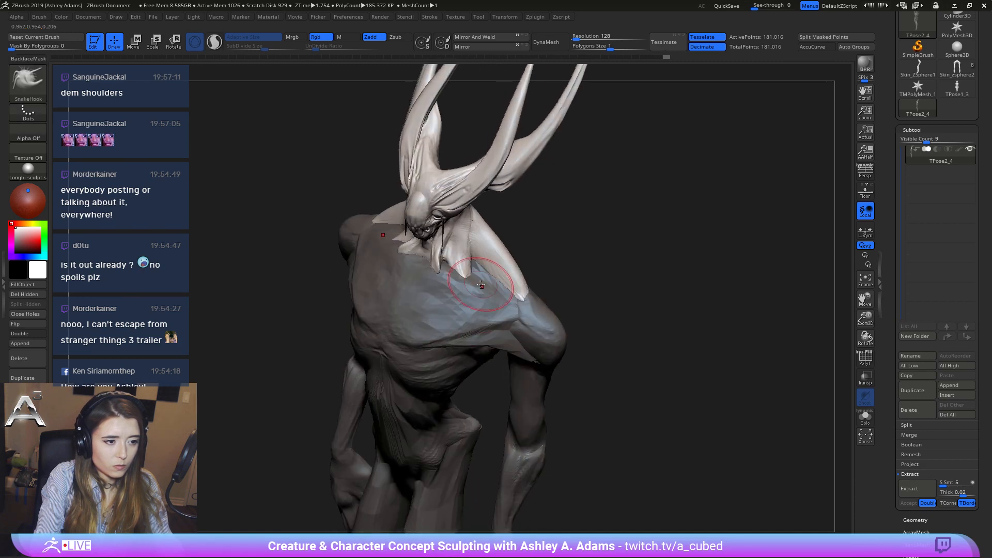
Build up the neck muscles toward the shoulders from the front and back with ClayBuildup.
mouse_move(441, 270)
right_mouse_down()
mouse_move(438, 284)
mouse_move(481, 280)
mouse_move(460, 299)
mouse_move(484, 279)
mouse_move(488, 296)
right_mouse_up()
key("b")
key("c")
key("b")
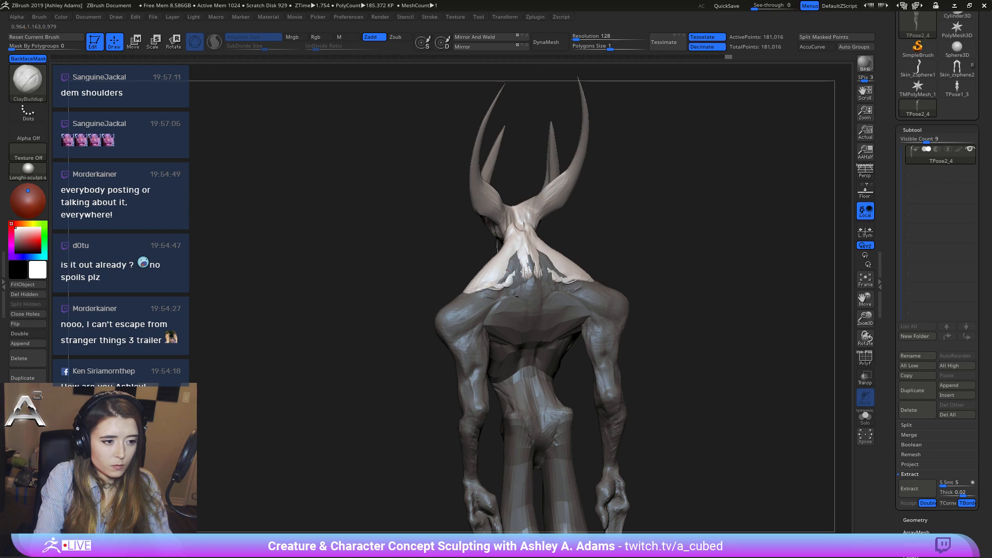
Clear the mask and build up the trapezius and upper back muscles with ClayBuildup.
left_click(699, 264, "ctrl")
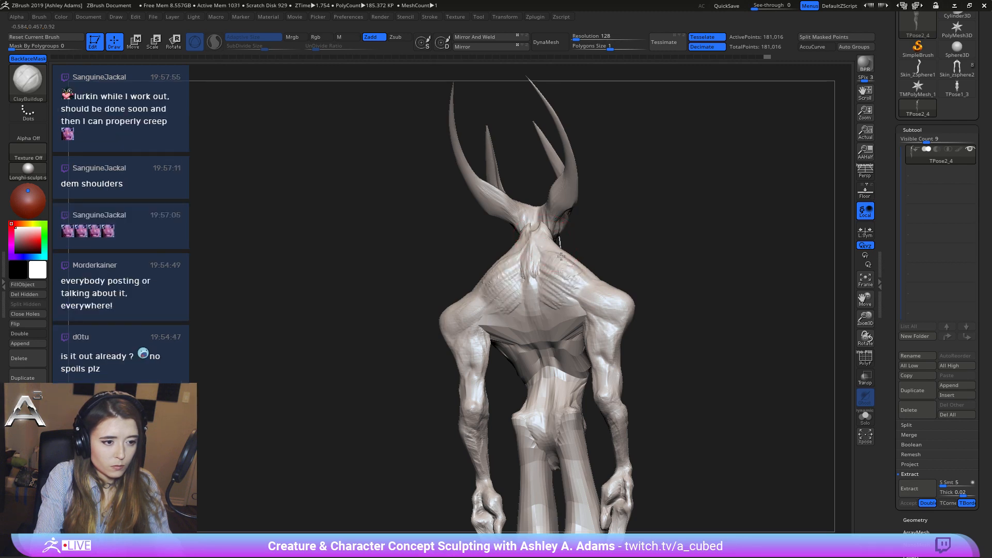
right_click_drag(561, 256, 562, 321)
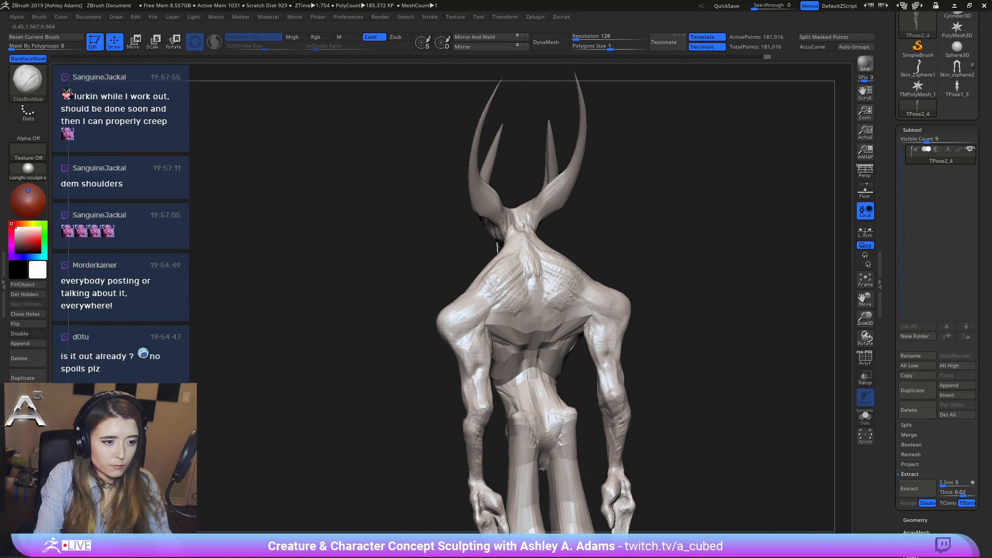
mouse_move(551, 252)
right_mouse_down()
mouse_move(589, 269)
mouse_move(570, 247)
mouse_move(565, 262)
right_mouse_up()
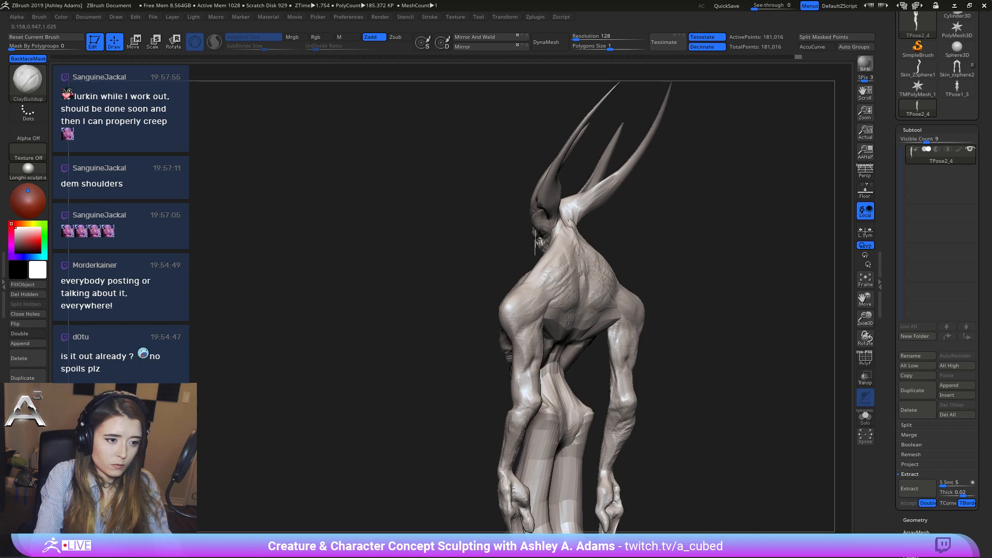
Adjust the shoulder slope and upper back outline from behind with SnakeHook.
key("b")
key("s")
key("h")
mouse_move(566, 310)
right_mouse_down()
mouse_move(543, 313)
mouse_move(554, 312)
right_mouse_up()
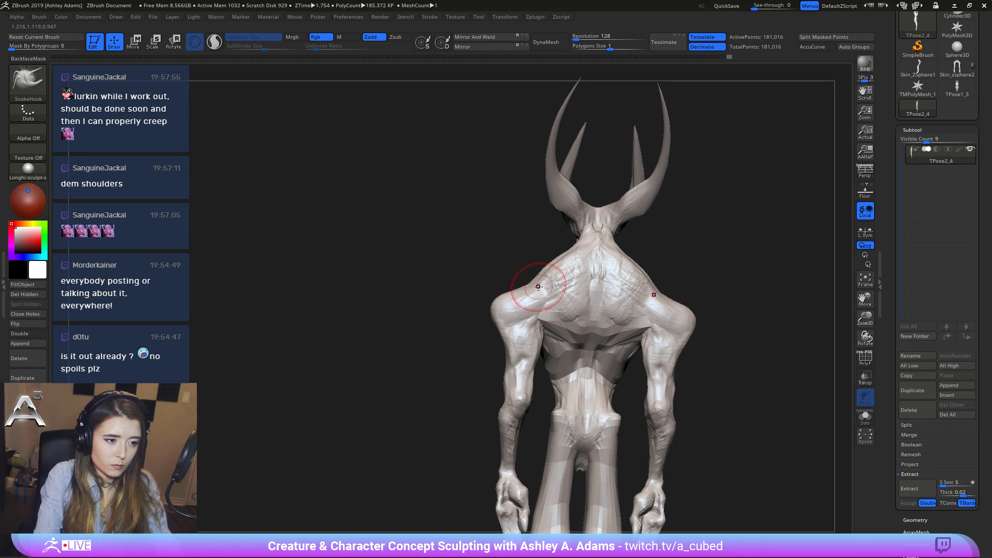
Build up the tops of the shoulders and collar area from the front with ClayBuildup.
mouse_move(558, 343)
right_mouse_down()
mouse_move(572, 310)
mouse_move(566, 357)
mouse_move(552, 283)
mouse_move(455, 222)
right_mouse_up()
key("b")
key("c")
key("b")
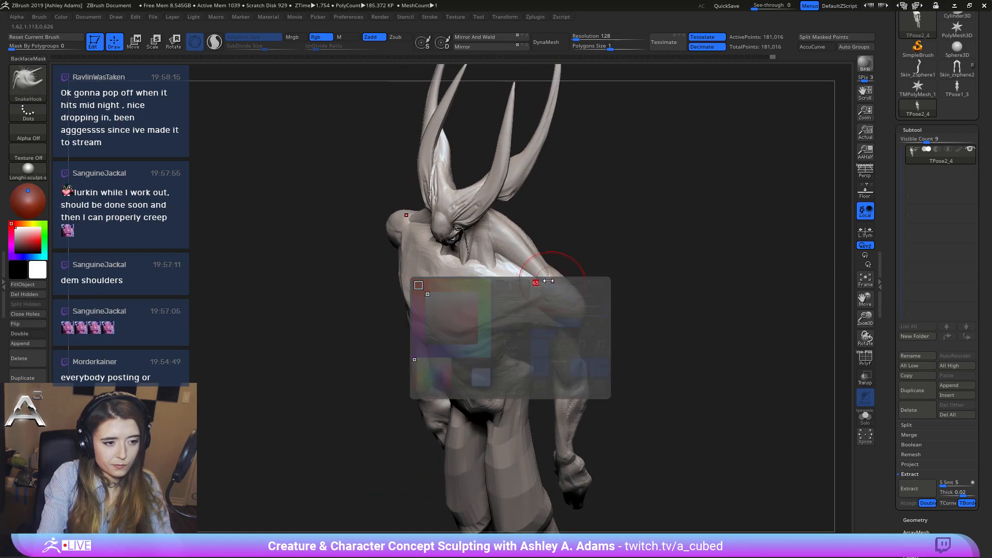
mouse_move(512, 264)
right_mouse_down()
mouse_move(580, 303)
mouse_move(572, 277)
mouse_move(615, 262)
mouse_move(558, 252)
right_mouse_up()
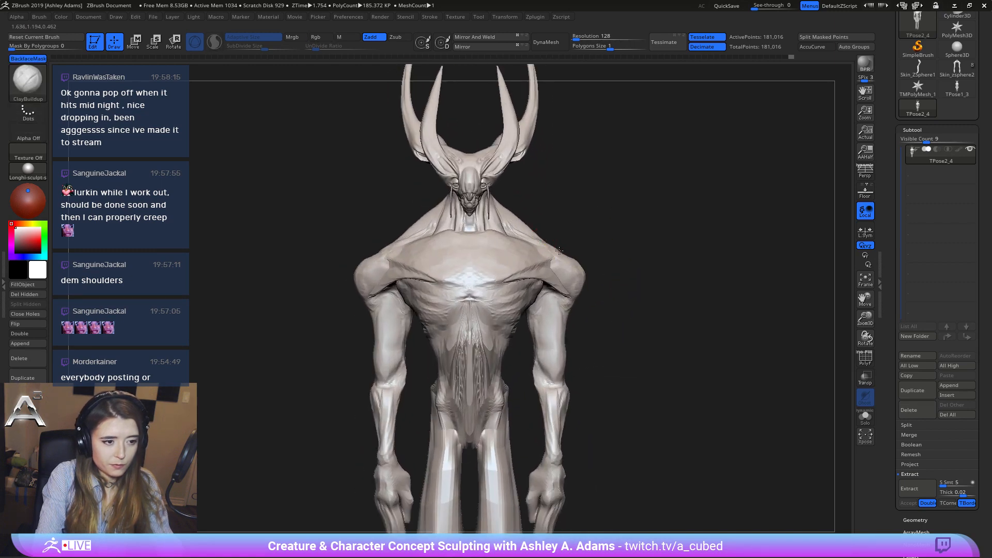
Reshape the lower neck and upper chest with SnakeHook from the front and an angled view.
key("b")
key("s")
key("h")
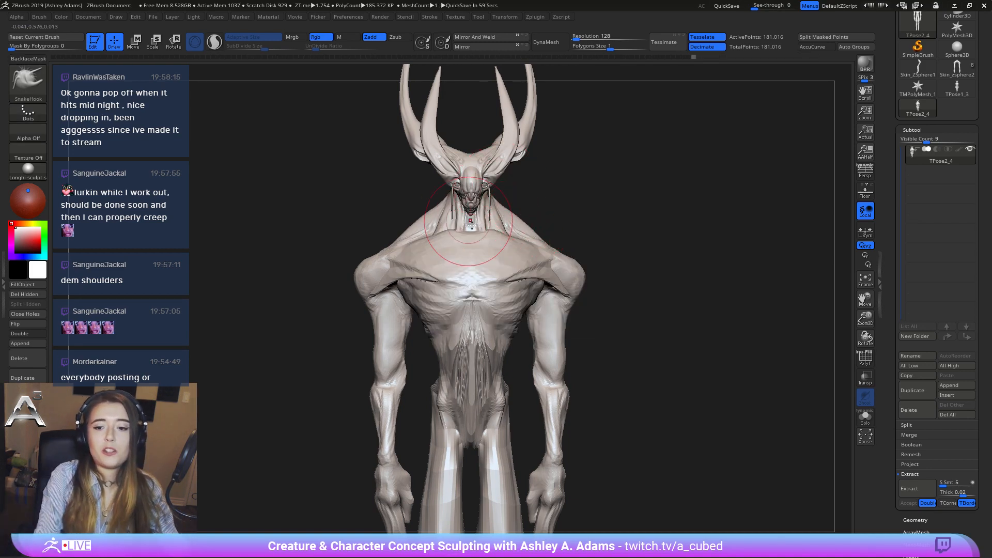
mouse_move(476, 261)
right_mouse_down()
mouse_move(423, 242)
mouse_move(430, 222)
right_mouse_up()
key("space")
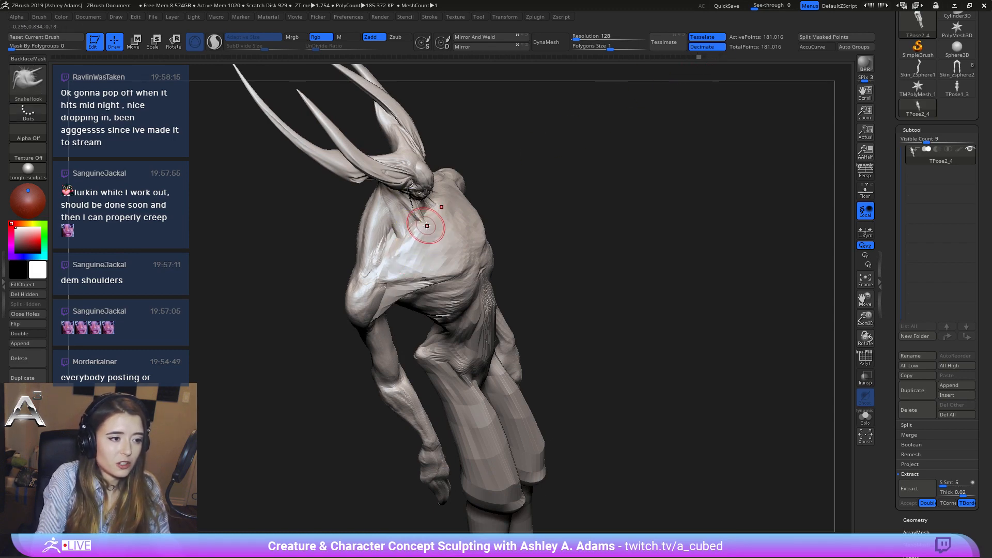
Adjust the chest's side profile with an enlarged SnakeHook brush.
mouse_move(424, 228)
right_mouse_down()
mouse_move(417, 250)
mouse_move(459, 234)
mouse_move(465, 261)
mouse_move(501, 277)
mouse_move(561, 266)
right_mouse_up()
right_click(501, 279)
right_click(515, 237)
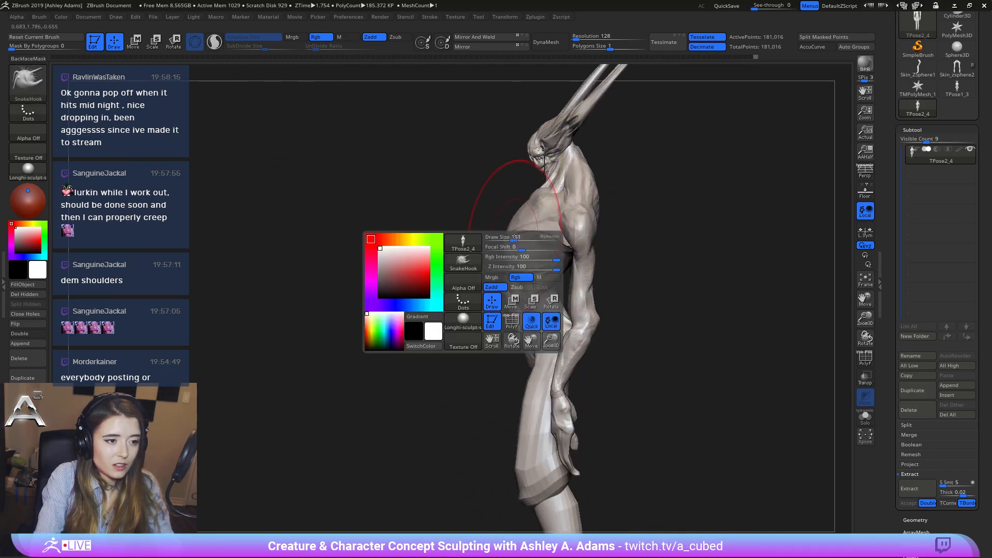
mouse_move(517, 222)
left_mouse_down()
mouse_move(465, 222)
mouse_move(504, 219)
left_mouse_up()
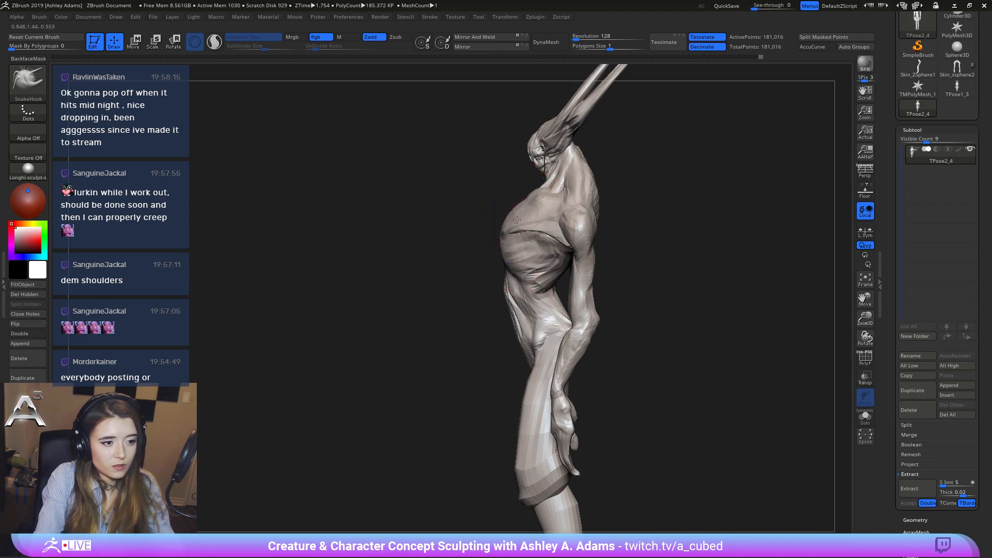
mouse_move(520, 332)
right_mouse_down()
mouse_move(571, 310)
mouse_move(476, 222)
right_mouse_up()
right_click(507, 220)
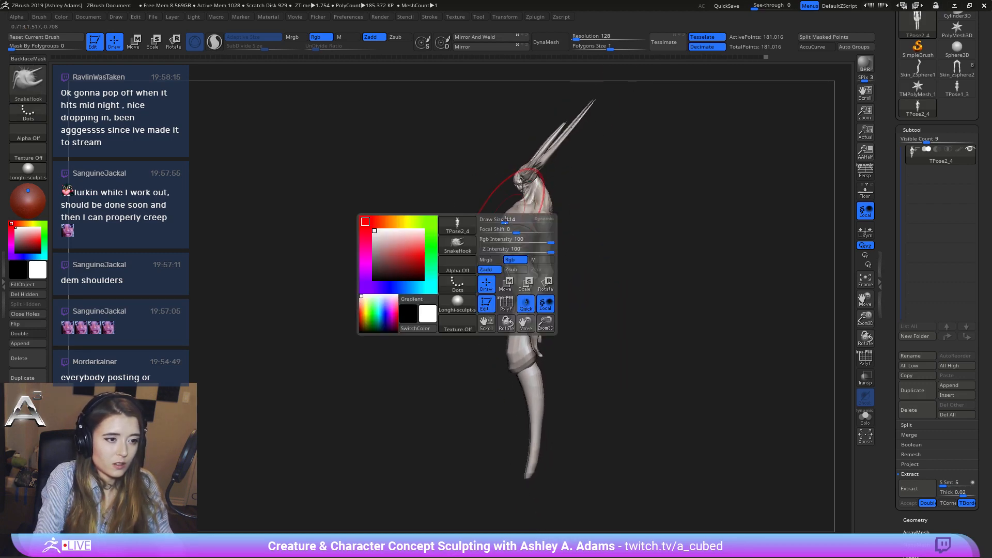
right_click(536, 278)
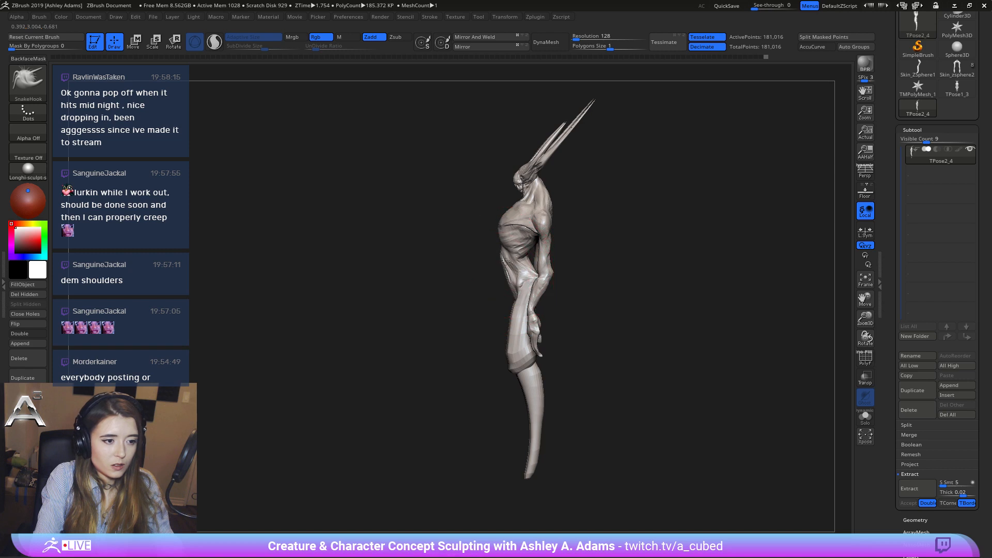
Adjust the creature's hands and wrists with SnakeHook from behind and from the front.
mouse_move(505, 253)
right_mouse_down()
mouse_move(545, 251)
mouse_move(512, 217)
mouse_move(554, 255)
mouse_move(506, 258)
mouse_move(527, 248)
right_mouse_up()
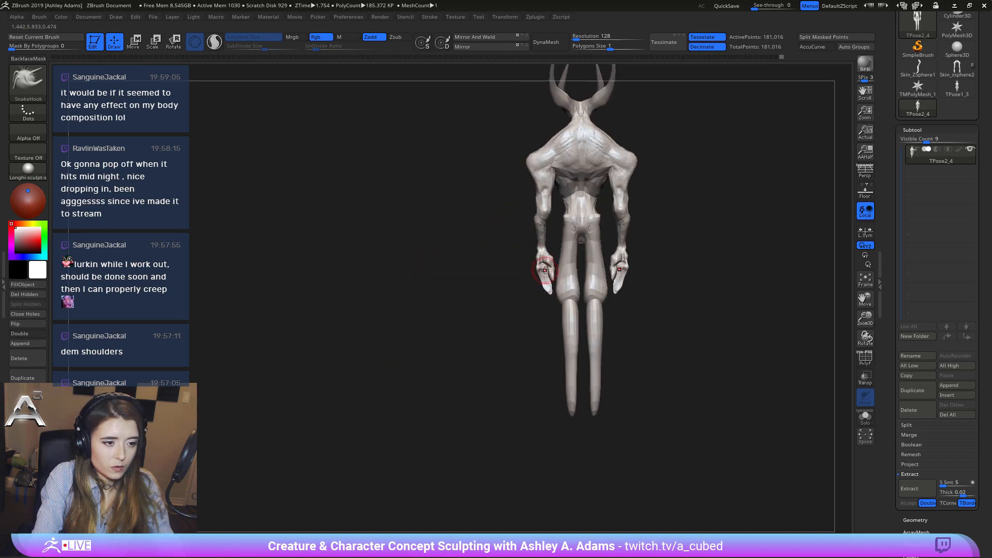
mouse_move(546, 271)
right_mouse_down()
mouse_move(553, 281)
mouse_move(565, 262)
mouse_move(571, 295)
mouse_move(577, 285)
mouse_move(543, 298)
mouse_move(527, 277)
mouse_move(564, 274)
right_mouse_up()
right_click(571, 294)
right_click(556, 283)
right_click(565, 274)
left_click_drag(560, 272, 546, 270)
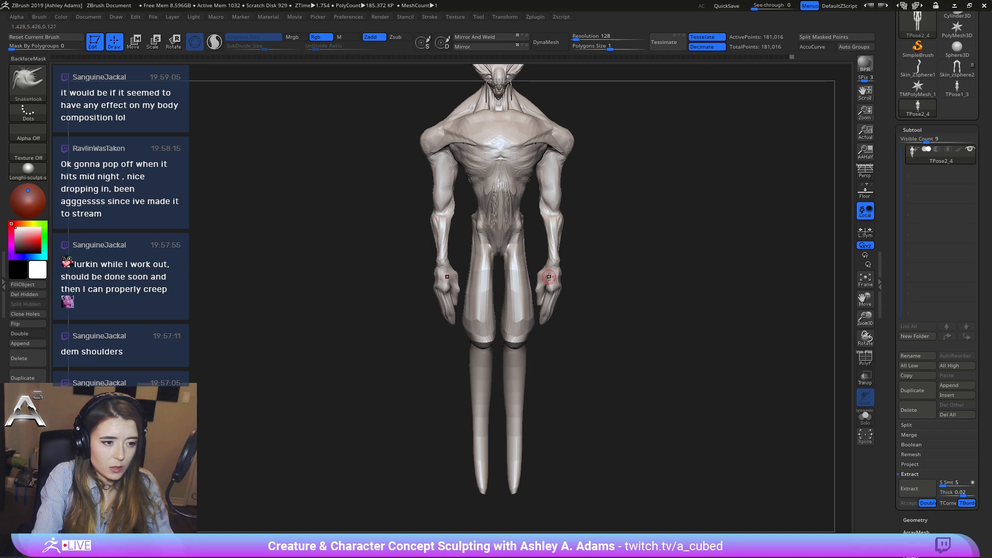
right_click(549, 271)
mouse_move(549, 272)
right_mouse_down()
mouse_move(551, 250)
mouse_move(511, 253)
mouse_move(522, 310)
mouse_move(562, 279)
mouse_move(532, 256)
right_mouse_up()
right_click(553, 290)
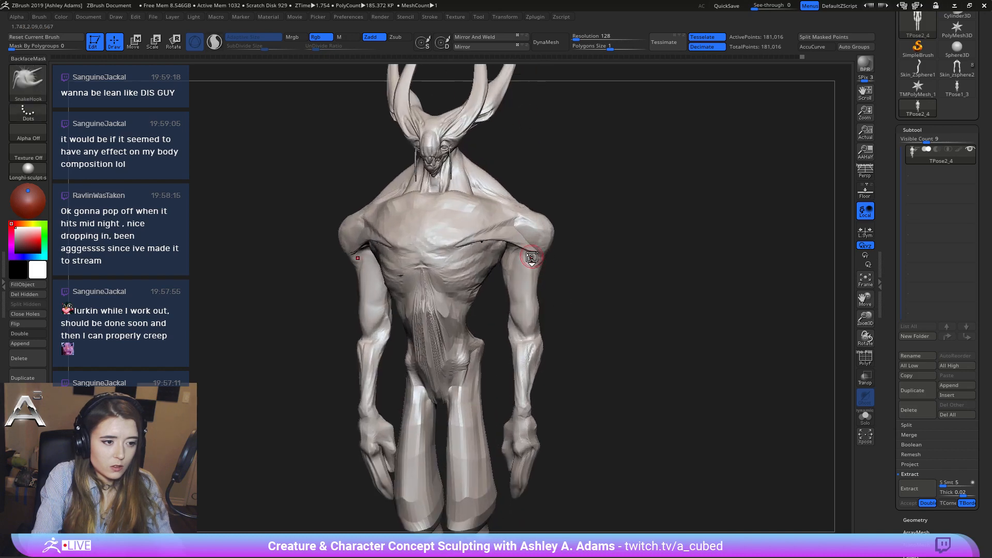
Carve a crease into the inner upper arm just below the armpit with DamStandard.
key("b")
key("d")
key("s")
left_click_drag(522, 288, 514, 250)
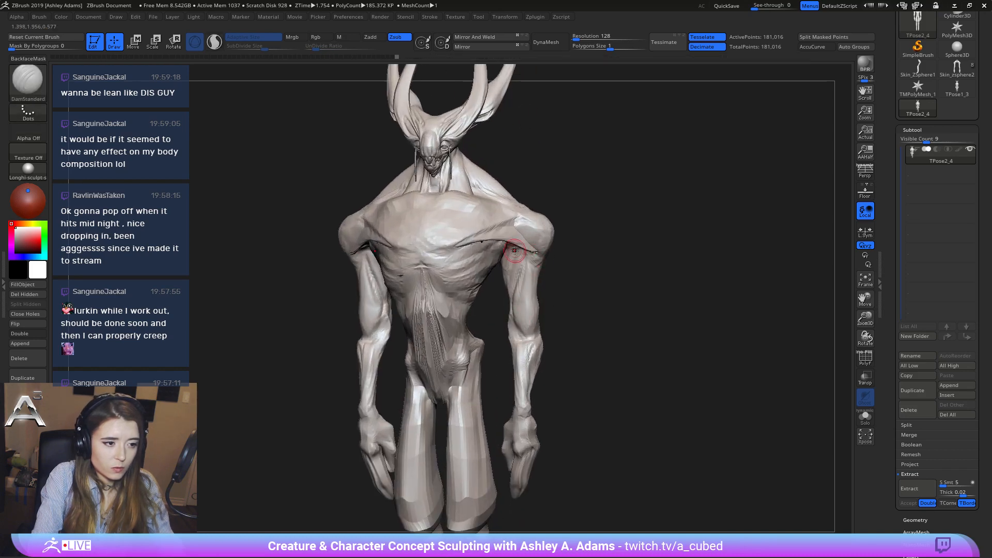
right_click_drag(512, 293, 509, 247)
right_click(521, 257)
right_click(503, 252)
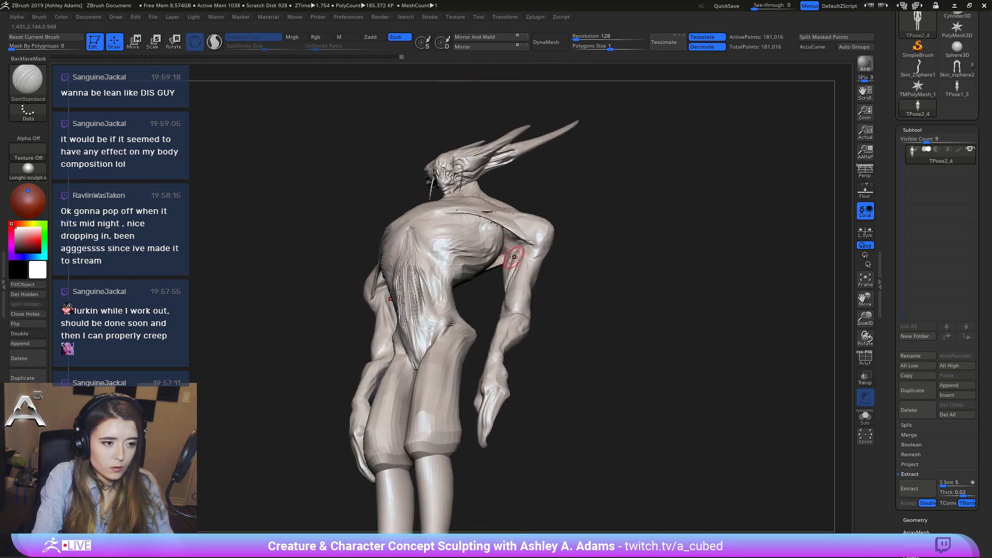
Mask everything except the inner upper arm near the armpit and reshape the exposed area with SnakeHook.
key("ctrl")
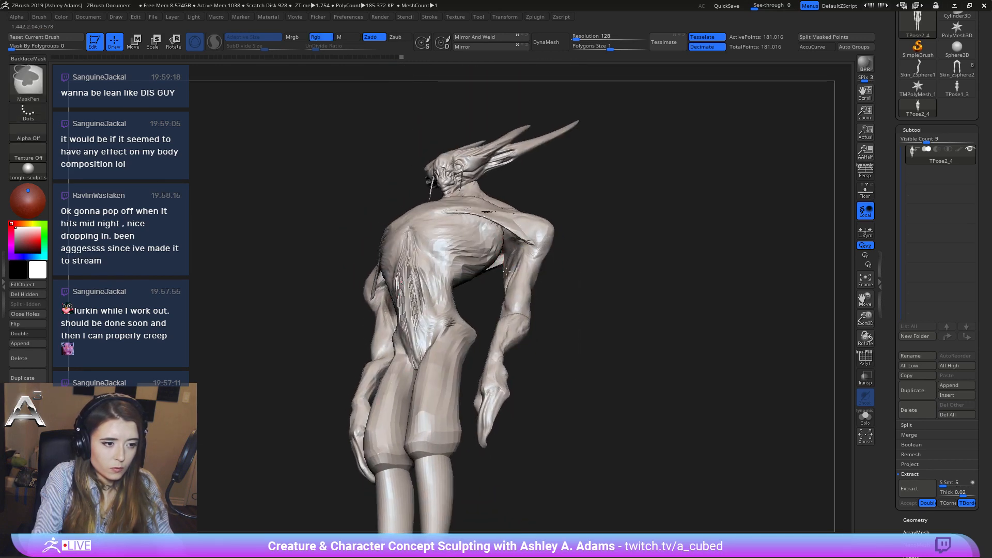
left_click(568, 236, "ctrl")
mouse_move(547, 253)
right_mouse_down()
mouse_move(538, 250)
mouse_move(542, 287)
mouse_move(489, 280)
right_mouse_up()
key("b")
key("s")
key("h")
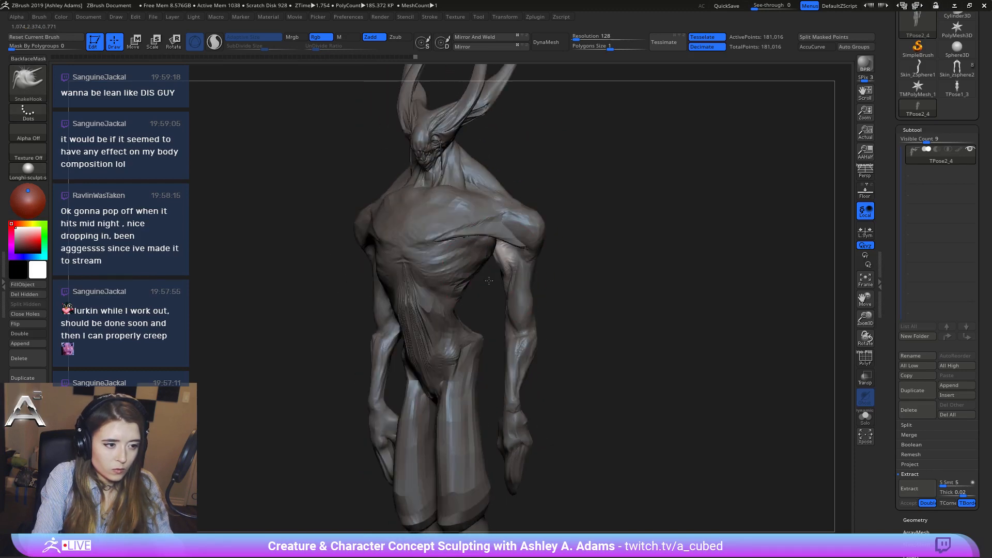
right_click(458, 316)
mouse_move(459, 316)
right_mouse_down()
mouse_move(504, 243)
mouse_move(522, 258)
mouse_move(518, 239)
mouse_move(491, 242)
mouse_move(497, 225)
mouse_move(494, 267)
mouse_move(513, 258)
mouse_move(504, 279)
mouse_move(488, 228)
mouse_move(515, 232)
mouse_move(480, 259)
right_mouse_up()
key("shift")
right_click(459, 316)
Build up the arm muscles with ClayBuildup, alternating with SnakeHook to refine their outline.
key("b")
key("c")
key("b")
key("b")
key("s")
key("h")
right_click(473, 250)
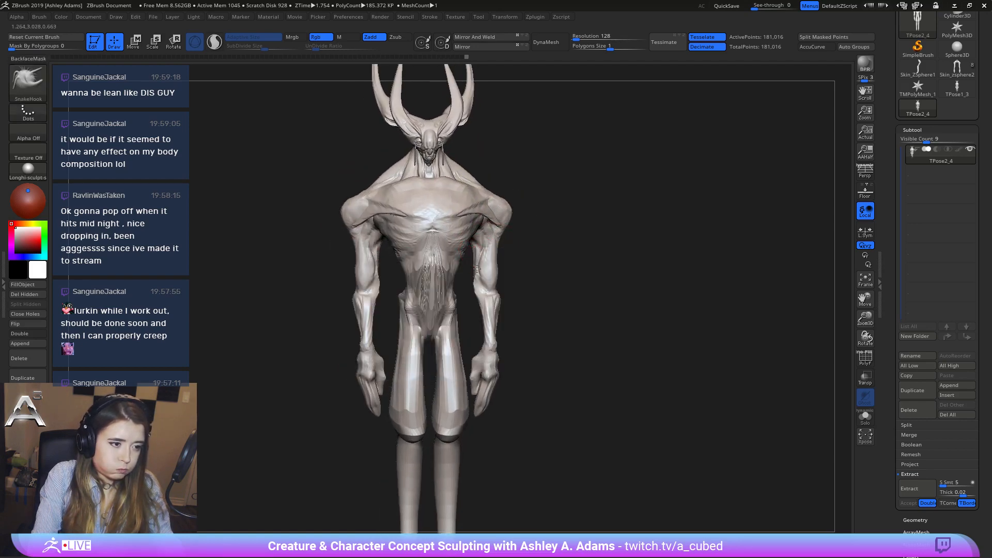
key("b")
key("c")
key("b")
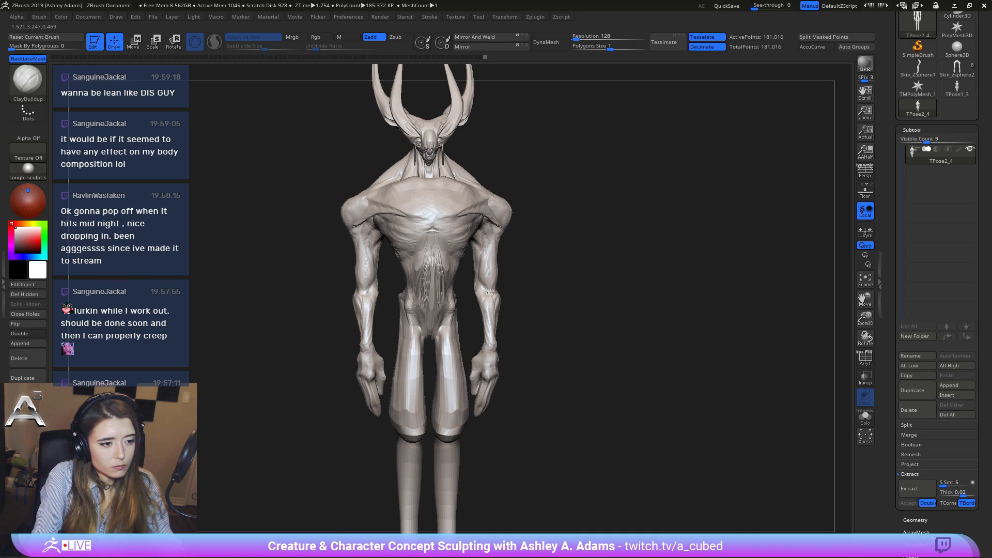
Adjust the shoulder and arm silhouette from the front with SnakeHook at a draw size of about 42, undoing the last stroke.
right_click_drag(523, 322, 507, 231, "ctrl")
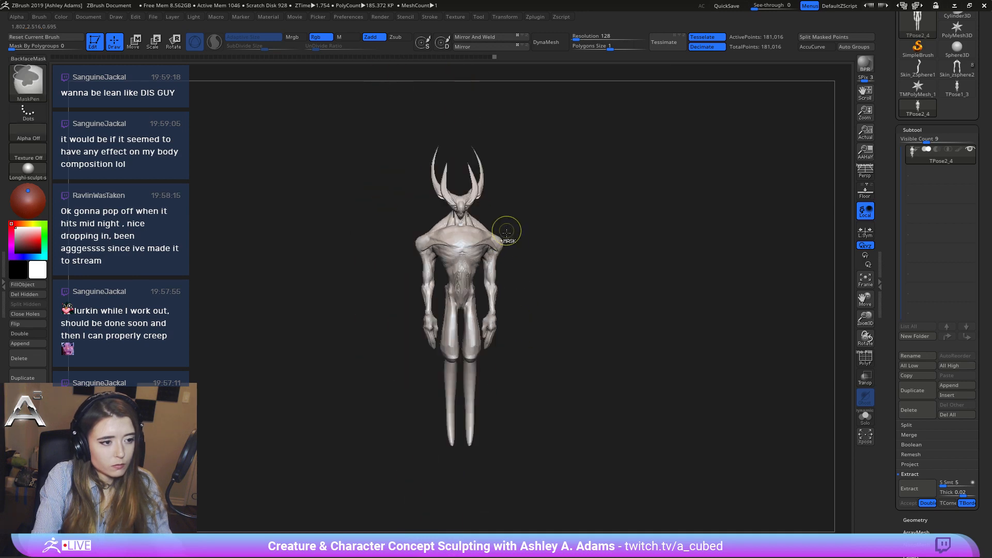
right_click_drag(536, 272, 536, 244, "alt")
right_click_drag(510, 204, 532, 238, "ctrl")
right_click_drag(516, 178, 558, 216, "alt")
right_click(516, 289)
key("shift")
left_click_drag(564, 235, 570, 237)
right_click_drag(569, 264, 567, 266)
right_click(567, 266)
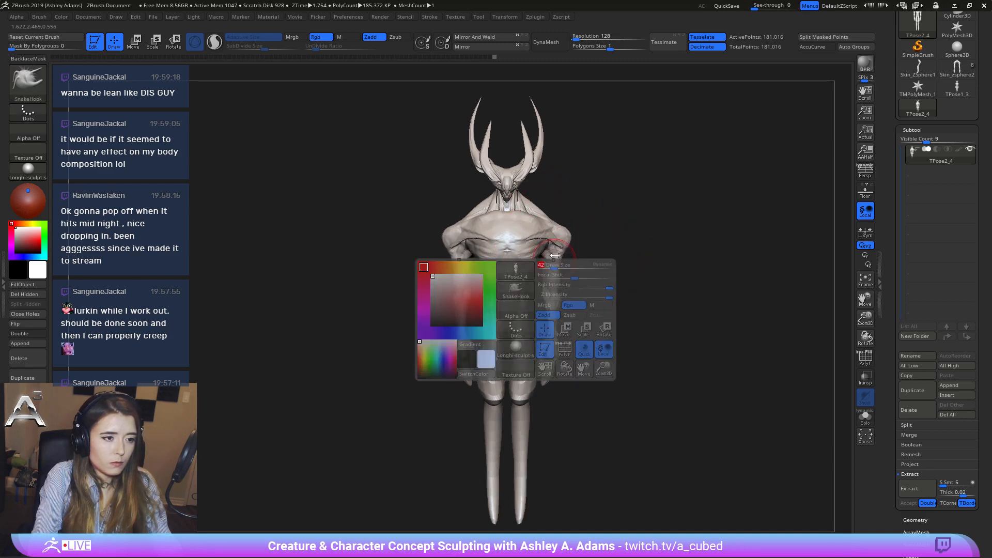
right_click_drag(582, 317, 566, 298, "ctrl")
right_click(558, 312)
left_click_drag(558, 312, 567, 321)
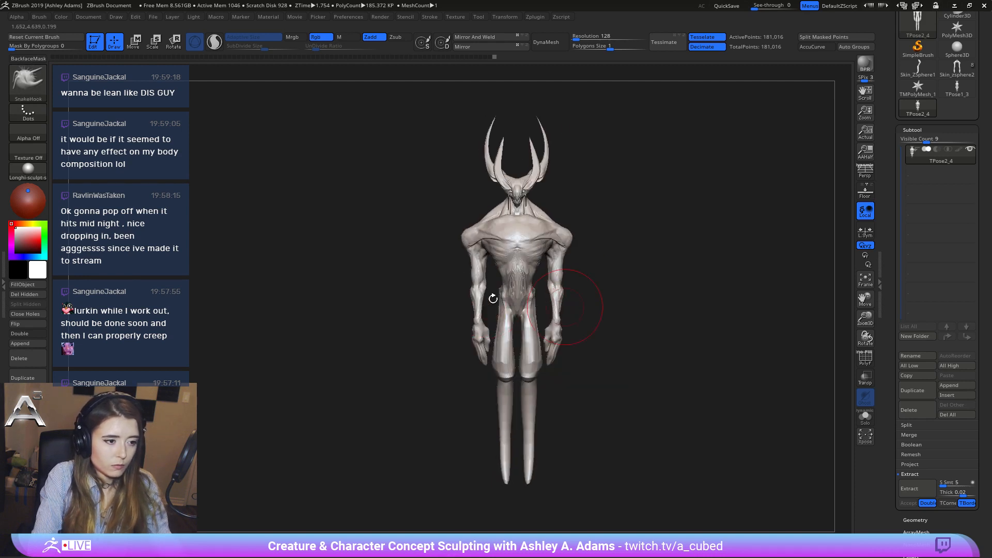
mouse_move(492, 297)
left_mouse_down()
mouse_move(478, 304)
mouse_move(486, 304)
left_mouse_up()
key("ctrl+z")
Thicken the arms with the Inflat brush from the front and the rear side.
key("b")
key("i")
key("n")
right_click_drag(486, 300, 560, 297)
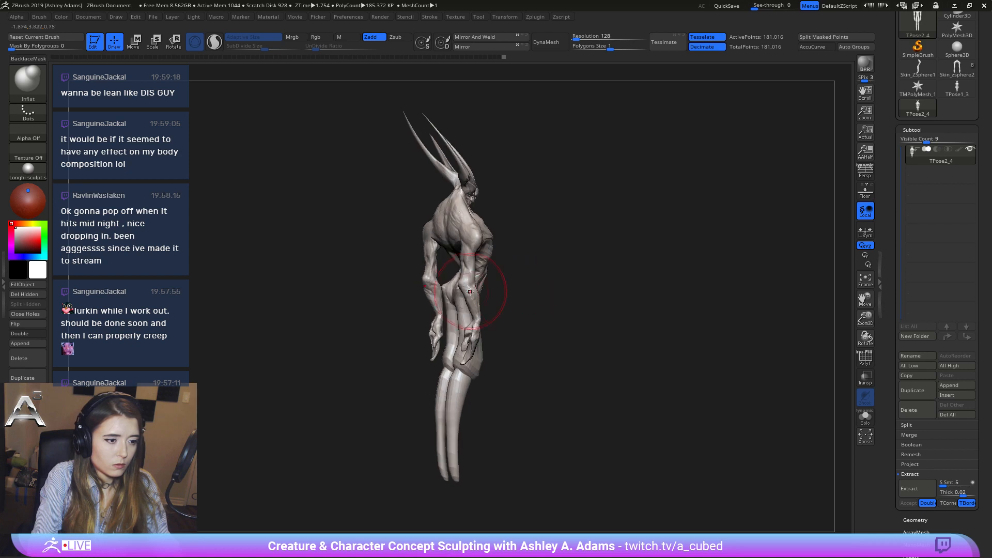
mouse_move(492, 295)
right_mouse_down()
mouse_move(432, 283)
mouse_move(513, 268)
mouse_move(536, 248)
mouse_move(516, 248)
mouse_move(574, 246)
mouse_move(483, 239)
mouse_move(498, 234)
mouse_move(556, 243)
right_mouse_up()
right_click(488, 254)
right_click(483, 240)
Refine the outer contour of the shoulders and upper arms with SnakeHook and smooth the transitions.
key("b")
key("s")
key("h")
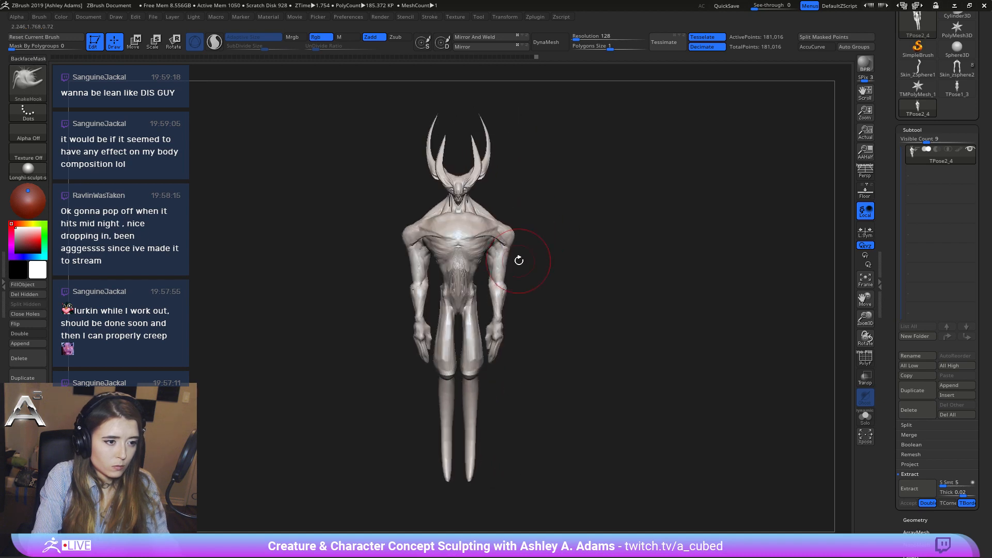
key("space")
left_click_drag(519, 259, 510, 249)
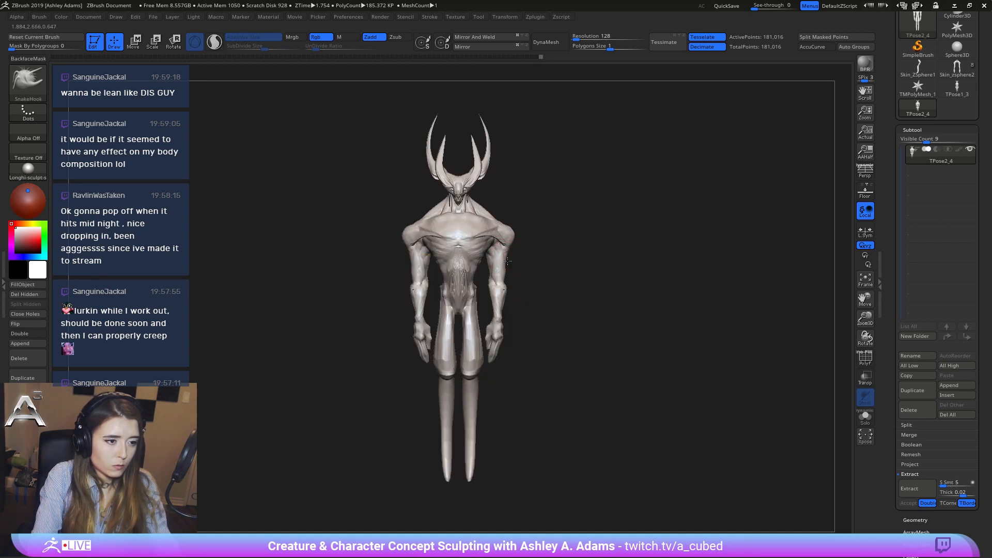
key("shift")
left_click_drag(510, 305, 514, 253, "shift")
right_click_drag(503, 305, 448, 275)
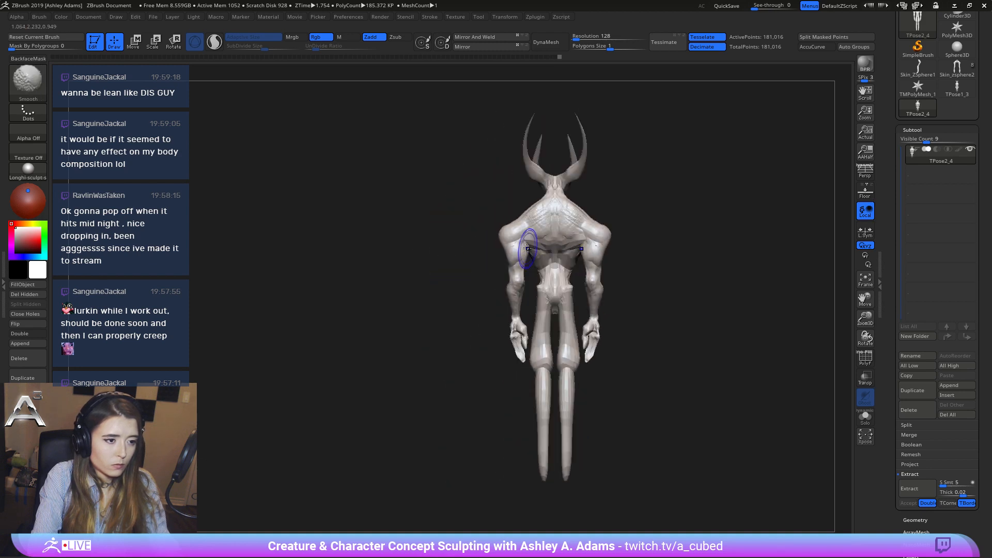
Adjust the upper arm and shoulder from the back and side with a resized SnakeHook brush.
mouse_move(602, 230)
right_mouse_down()
mouse_move(547, 230)
mouse_move(531, 213)
right_mouse_up()
key("space")
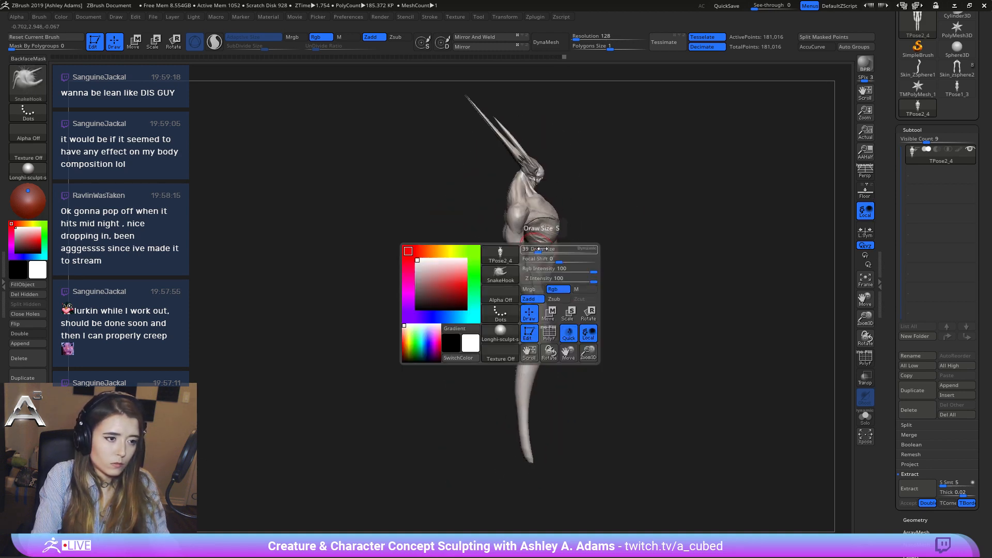
key("space")
key("shift")
mouse_move(510, 241)
left_mouse_down()
mouse_move(518, 242)
mouse_move(499, 243)
left_mouse_up()
key("space")
mouse_move(504, 232)
right_mouse_down("ctrl")
mouse_move(514, 176)
mouse_move(468, 196)
mouse_move(522, 243)
right_mouse_up("ctrl")
Add volume to the backs of the shoulders and upper arms with a resized Inflat brush.
key("b")
key("i")
key("n")
key("space")
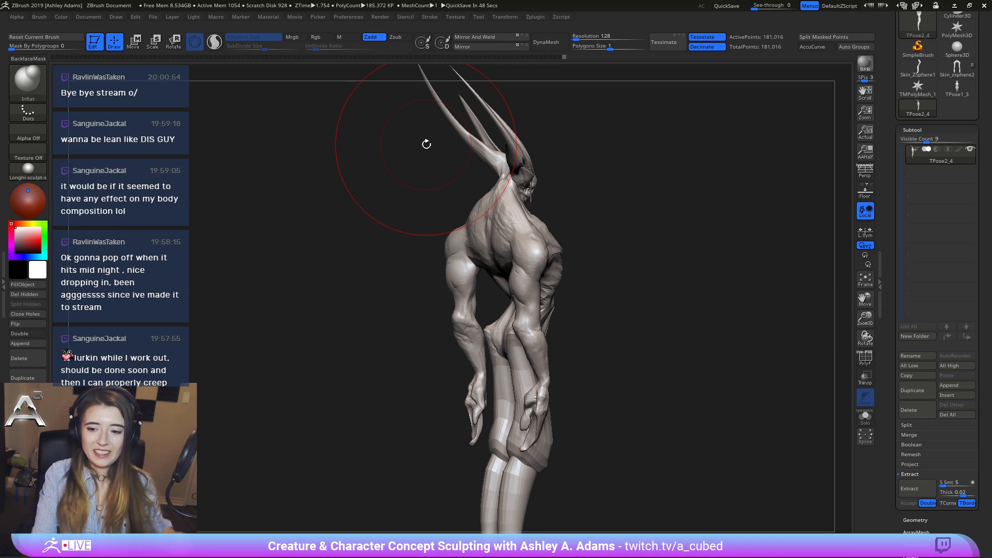
mouse_move(587, 277)
left_mouse_down()
mouse_move(520, 257)
mouse_move(526, 236)
left_mouse_up()
key("space")
right_click_drag(528, 234, 536, 234)
right_click_drag(559, 234, 574, 235)
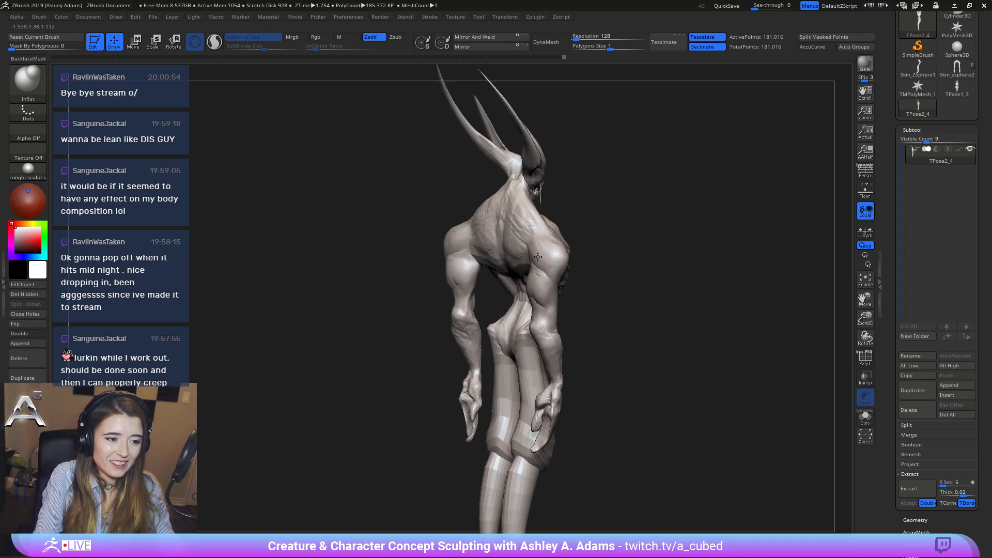
left_click_drag(533, 248, 519, 236)
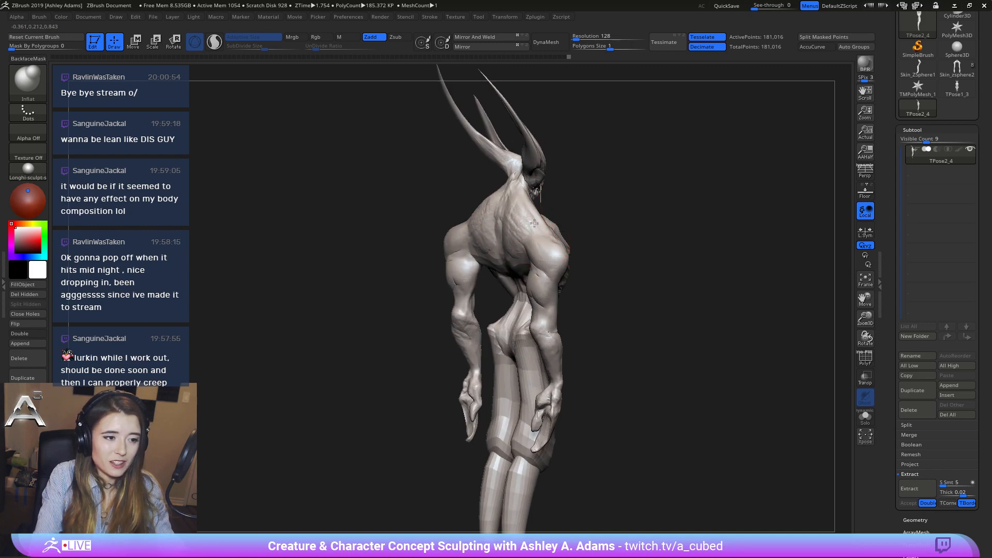
Reshape the elbow and forearm with SnakeHook from an angled front view.
mouse_move(520, 222)
right_mouse_down()
mouse_move(544, 227)
mouse_move(515, 240)
mouse_move(601, 321)
mouse_move(599, 300)
mouse_move(600, 318)
right_mouse_up()
right_click(596, 300)
right_click(603, 311)
key("b")
key("s")
key("h")
left_click_drag(612, 349, 613, 366)
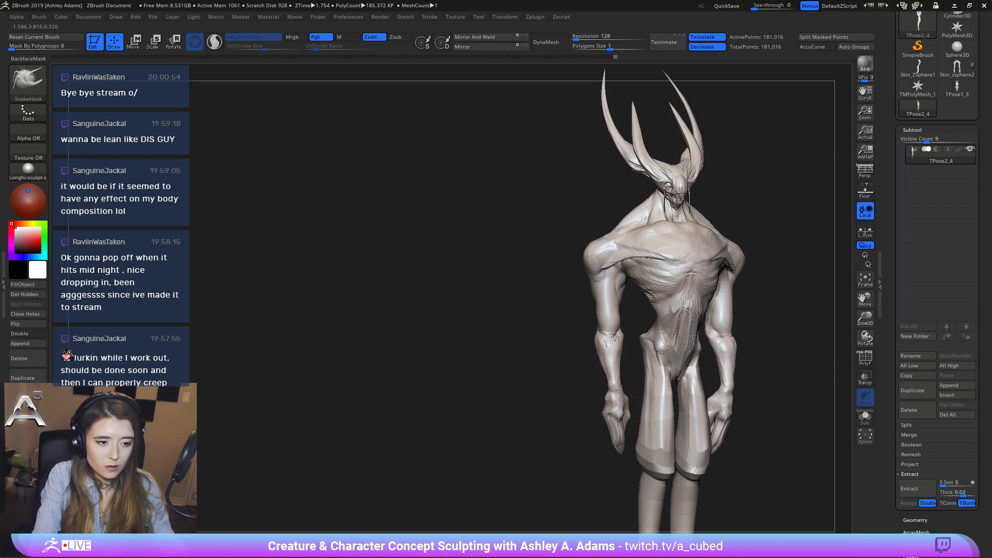
mouse_move(615, 337)
right_mouse_down()
mouse_move(581, 335)
mouse_move(615, 299)
mouse_move(641, 297)
right_mouse_up()
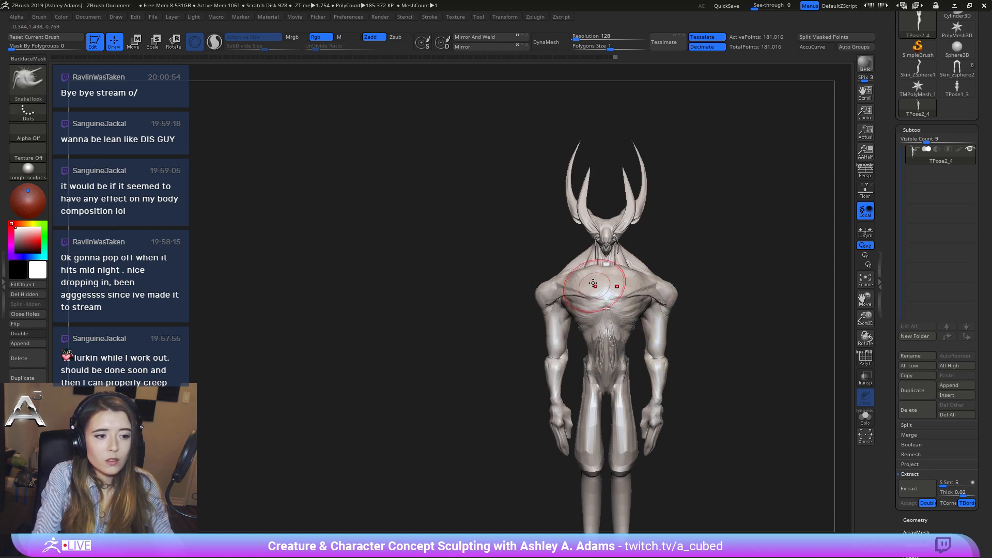
mouse_move(613, 327)
right_mouse_down()
mouse_move(615, 310)
mouse_move(617, 339)
mouse_move(613, 254)
mouse_move(729, 230)
mouse_move(630, 271)
right_mouse_up()
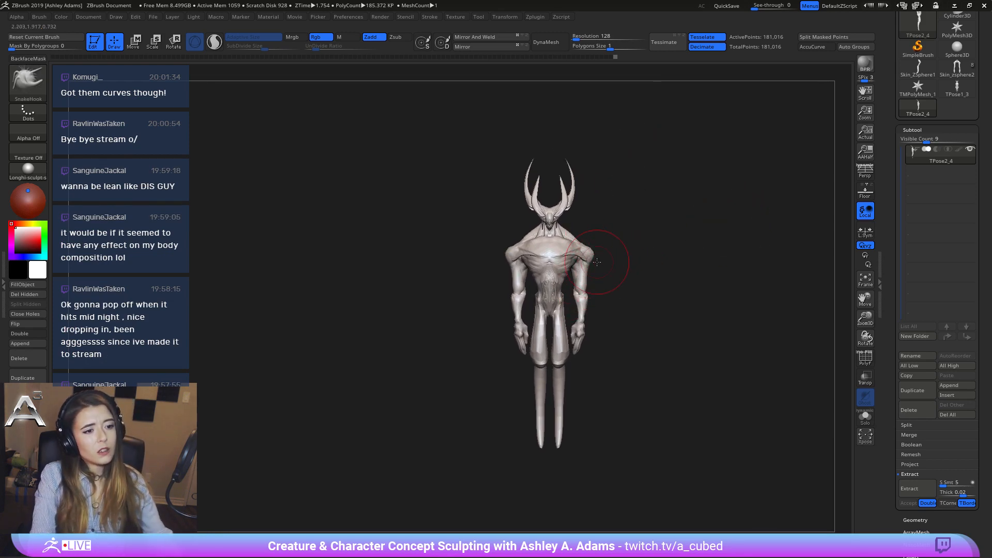
Transfer the Transpose Master edits back to the original subtools with TPose|SubT.
mouse_move(597, 262)
right_mouse_down("ctrl")
mouse_move(592, 241)
mouse_move(641, 290)
mouse_move(624, 271)
right_mouse_up("ctrl")
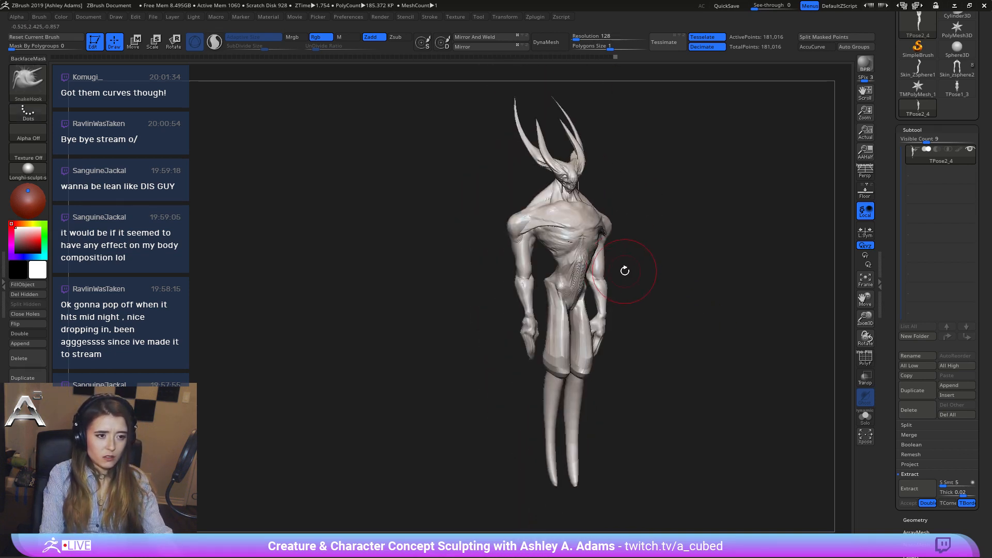
key("space")
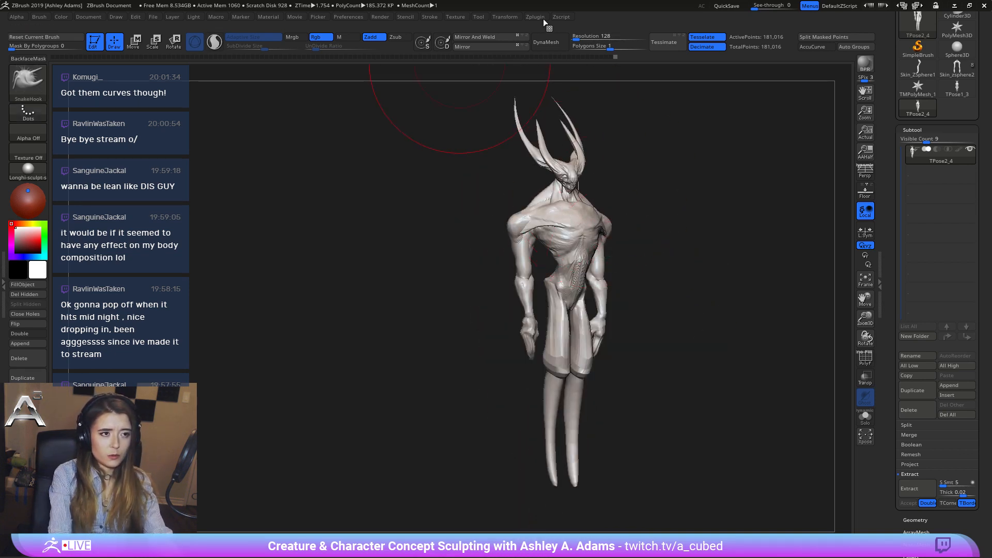
left_click(538, 17)
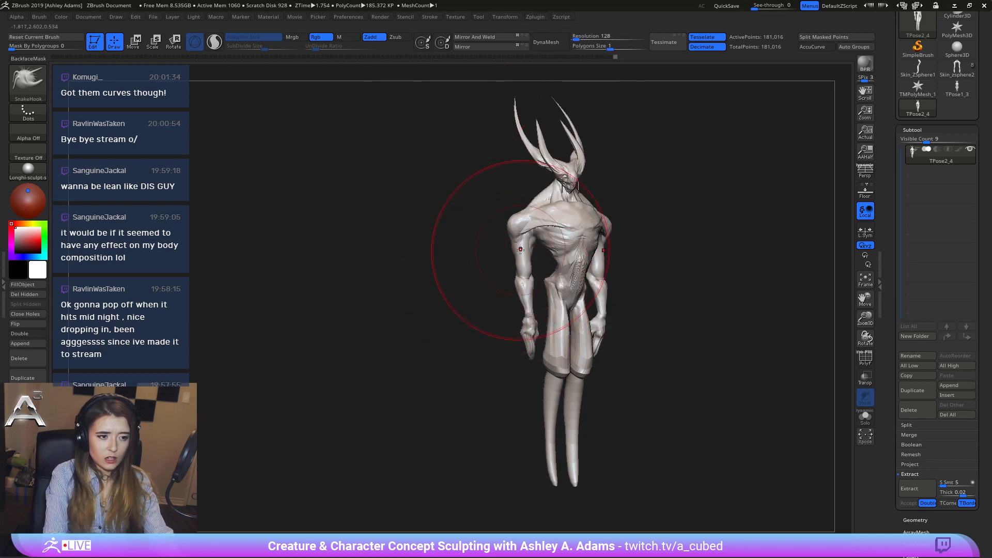
left_click(542, 17)
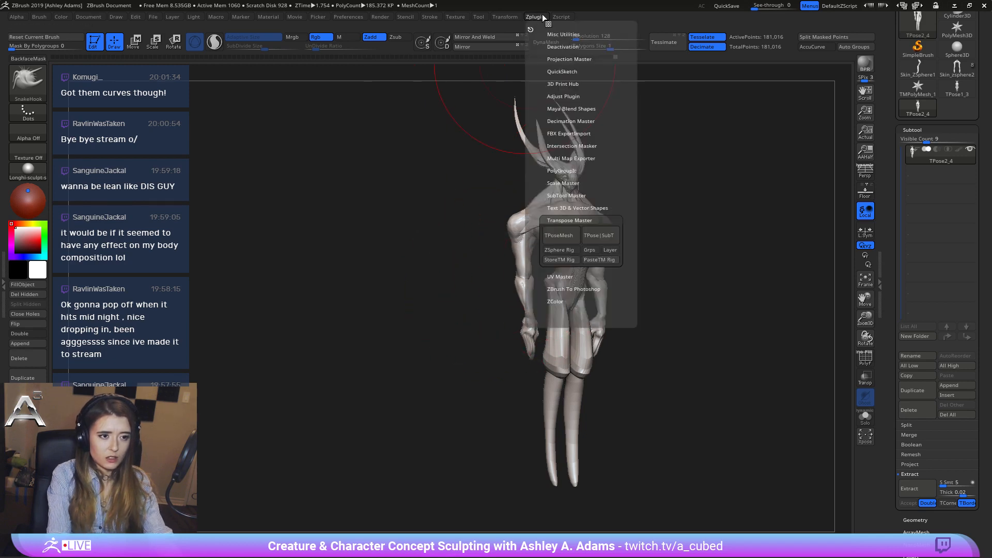
left_click(600, 236)
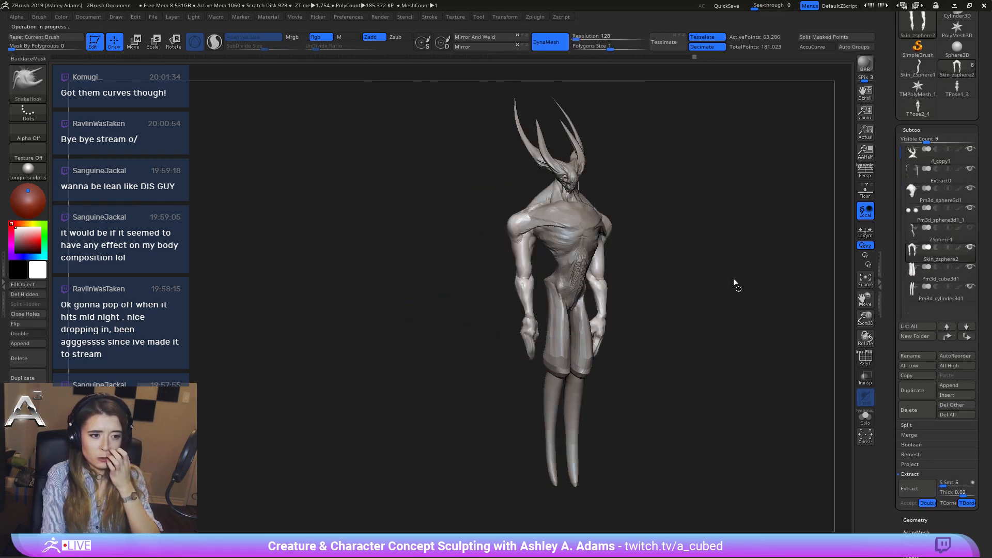
Delete the temporary Transpose Master tools TPose2_4 and TPose1_3.
mouse_move(705, 153)
right_mouse_down()
mouse_move(682, 160)
mouse_move(667, 207)
mouse_move(604, 284)
mouse_move(443, 138)
mouse_move(587, 167)
mouse_move(638, 210)
mouse_move(848, 119)
right_mouse_up()
scroll(952, 37, "up", 3)
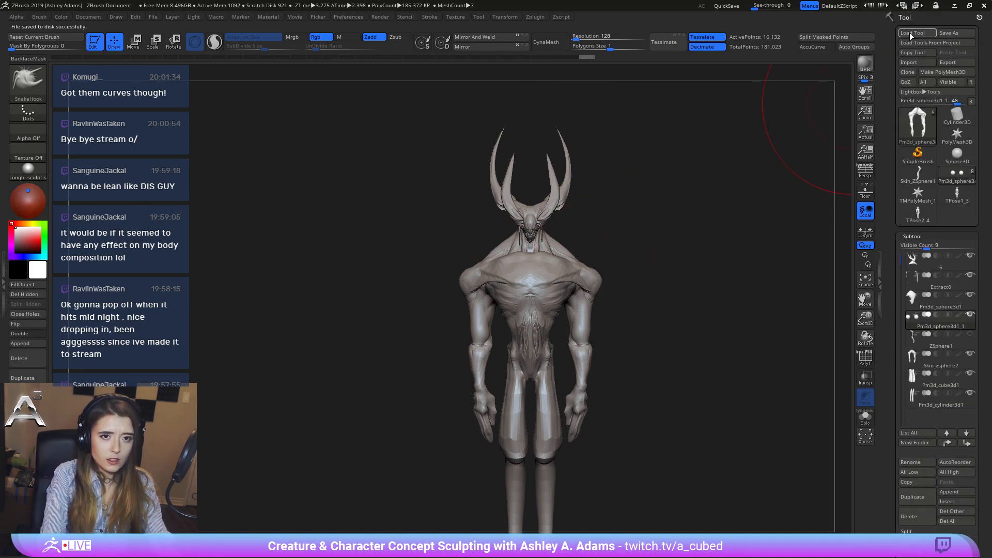
left_click(918, 213)
left_click(939, 520)
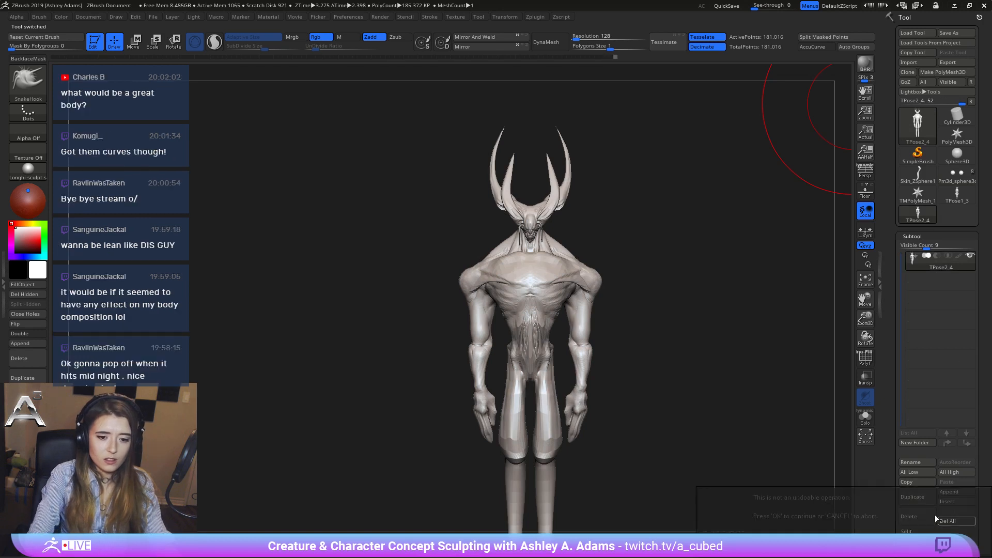
left_click(822, 509)
left_click(957, 195)
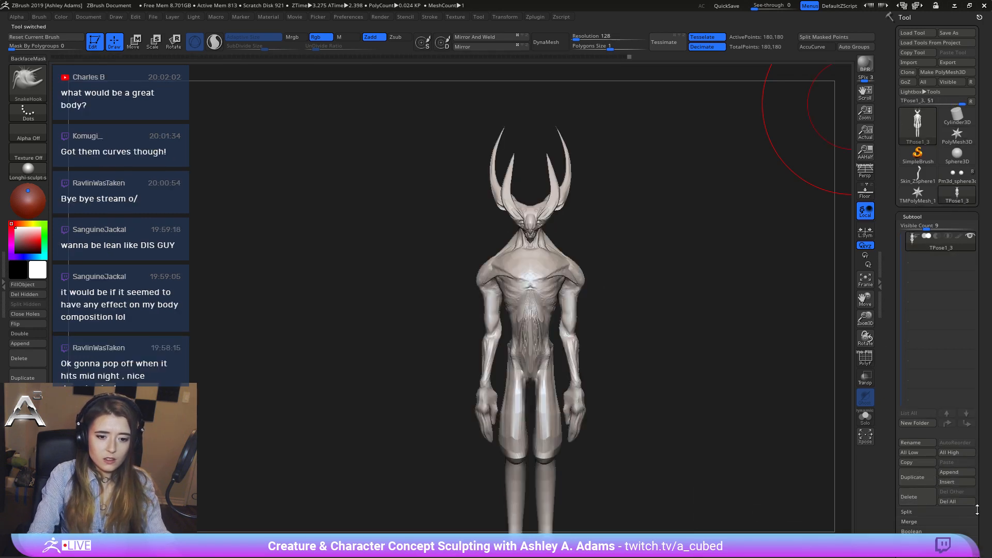
left_click(957, 501)
left_click(818, 529)
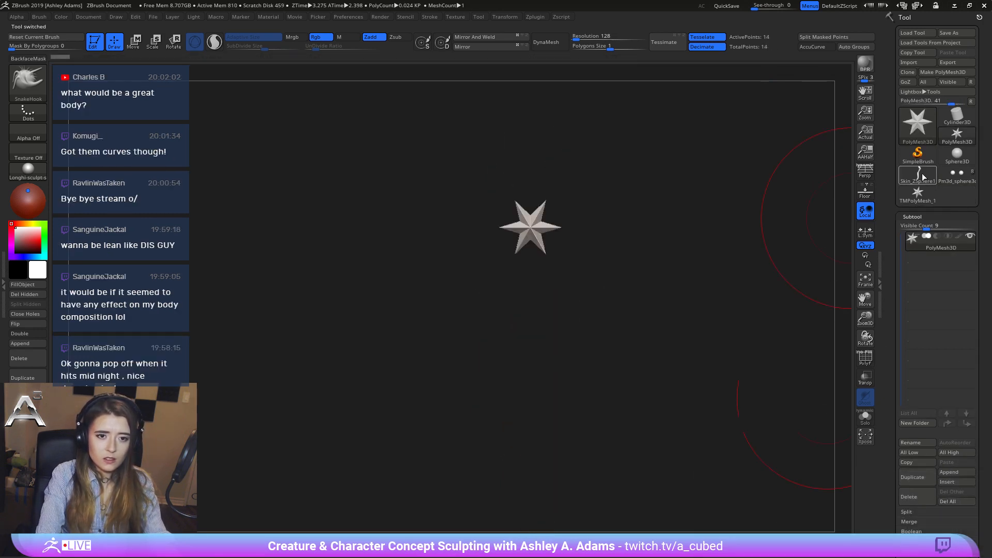
Switch to the earlier creature version with the shorter horns and select its head subtool for comparison.
left_click(922, 173)
left_click(959, 175)
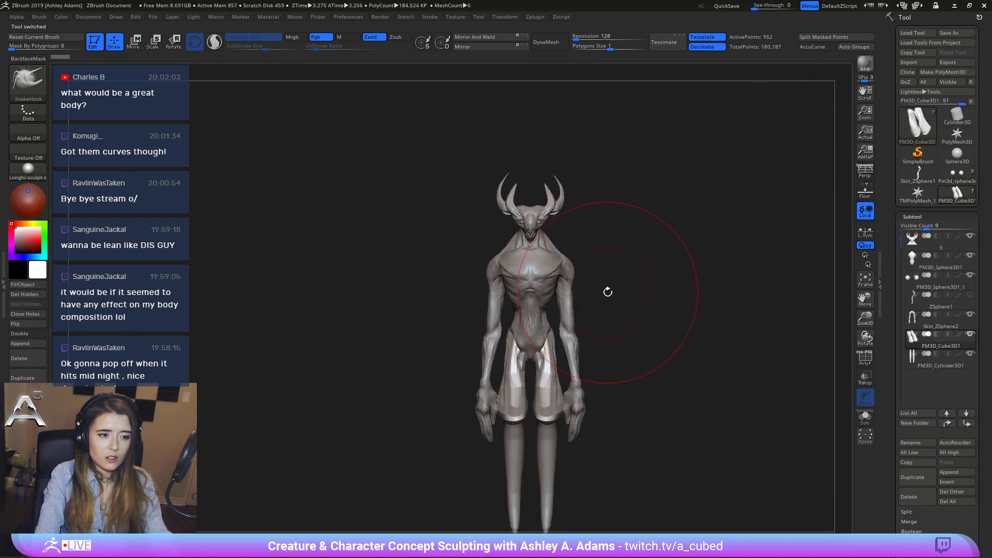
left_click(539, 222, "alt")
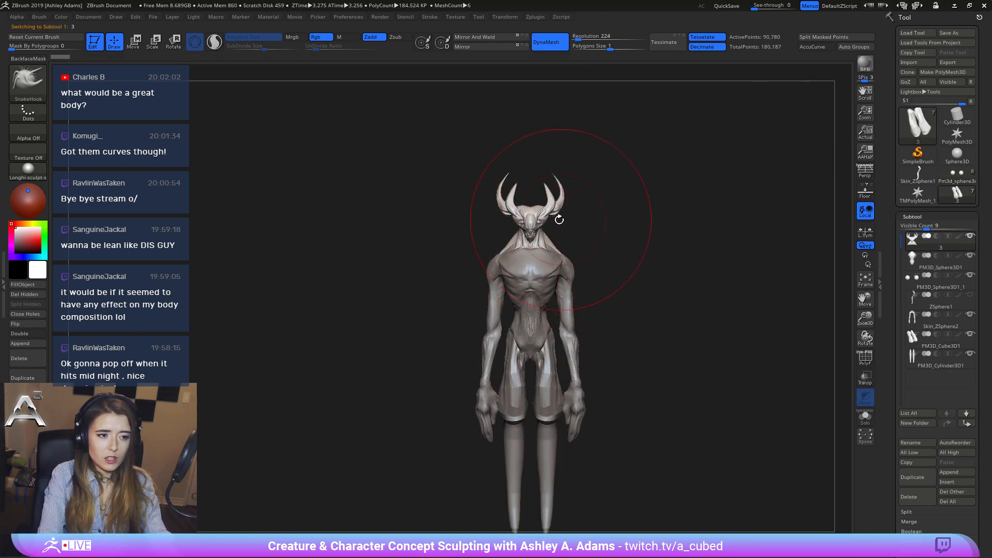
mouse_move(705, 242)
right_mouse_down("ctrl")
mouse_move(692, 280)
mouse_move(706, 299)
mouse_move(658, 312)
mouse_move(676, 278)
right_mouse_up("ctrl")
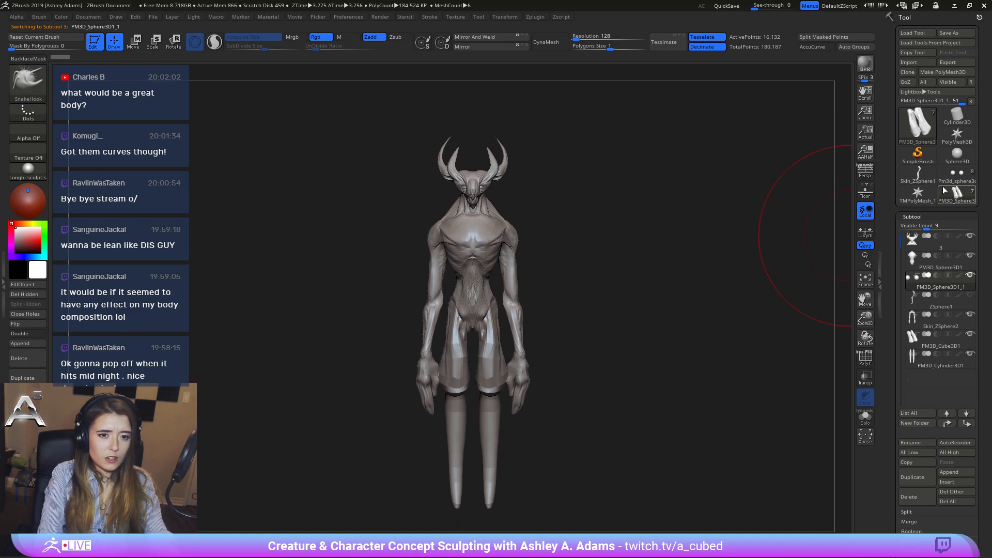
Compare the long-horned and short-horned creature versions in shaded front view, checking their shoulder, arm and leg proportions.
left_click(954, 177)
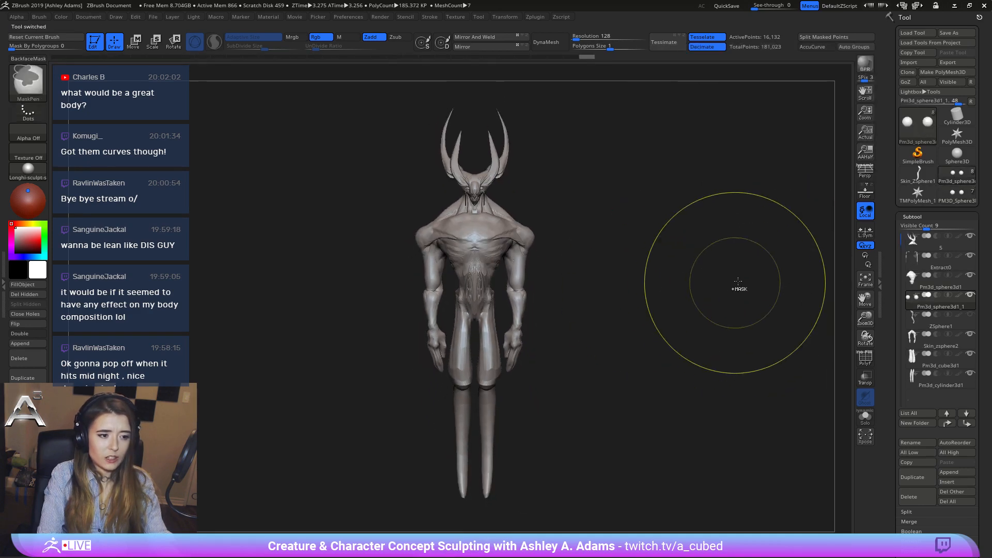
left_click(960, 194)
left_click(962, 178)
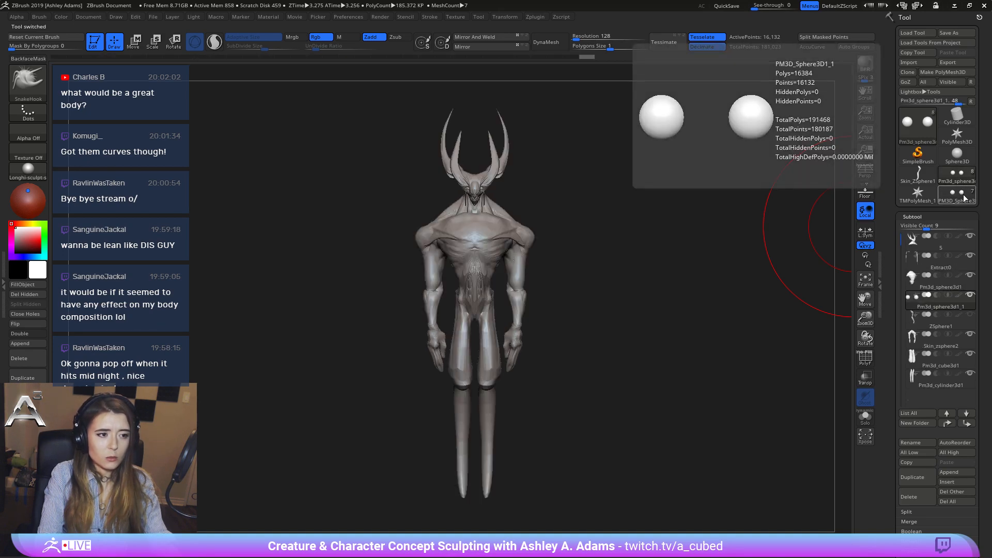
left_click(961, 196)
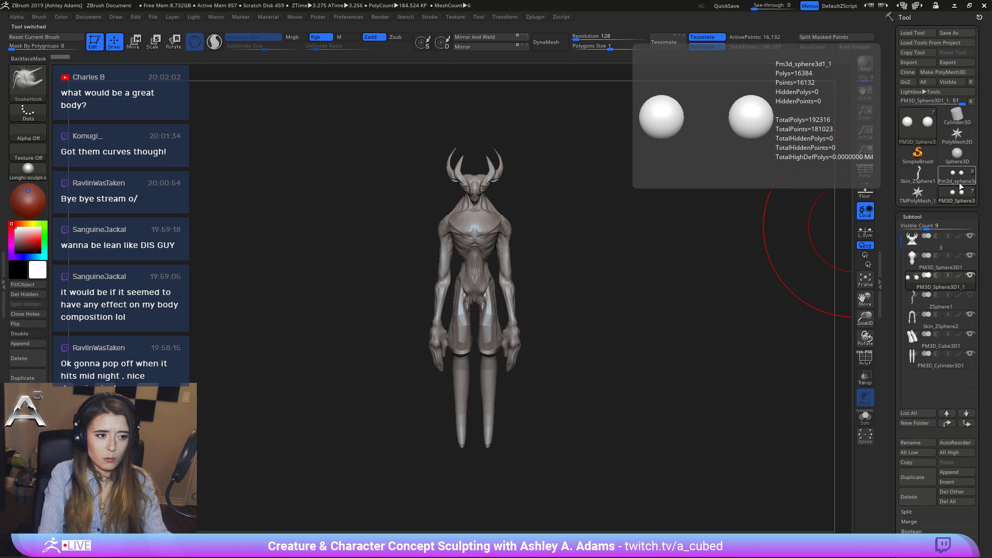
left_click(958, 181)
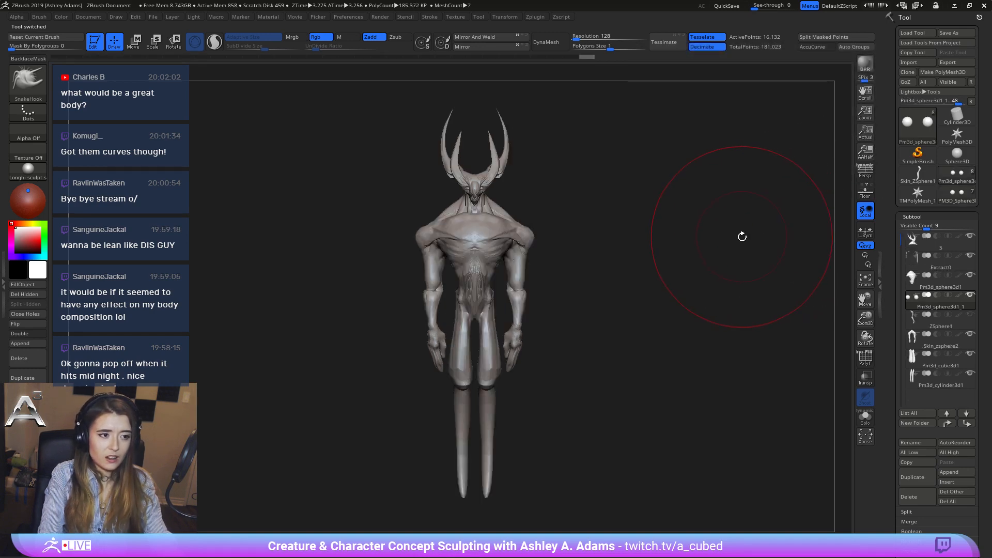
mouse_move(742, 237)
left_mouse_down()
mouse_move(684, 238)
mouse_move(816, 233)
mouse_move(708, 232)
mouse_move(734, 253)
mouse_move(714, 222)
left_mouse_up()
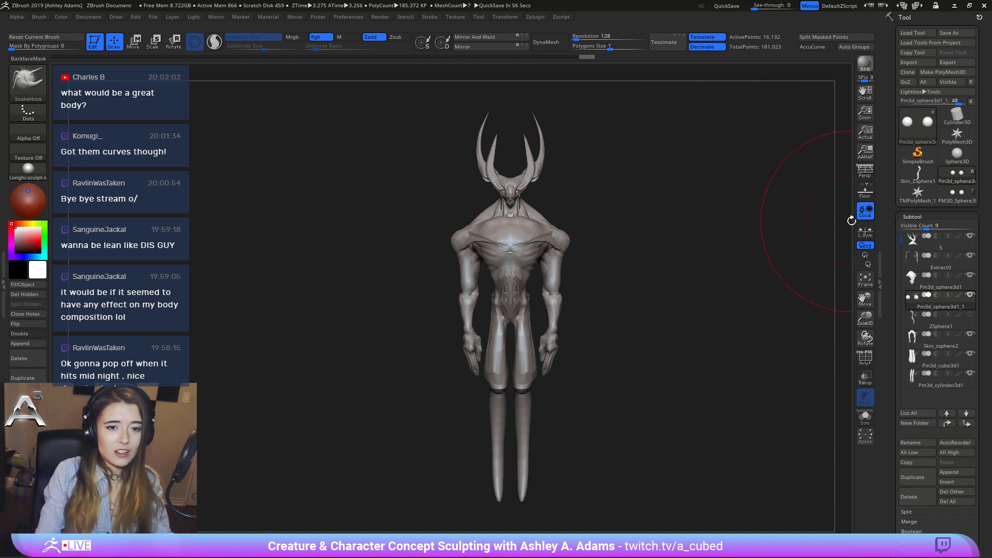
left_click(957, 194)
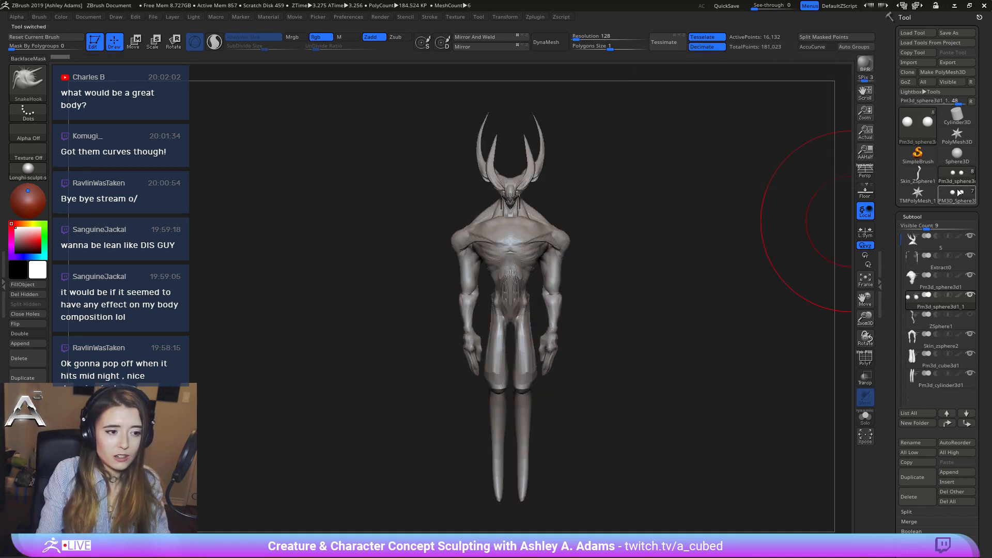
left_click(959, 192)
left_click_drag(758, 260, 579, 222)
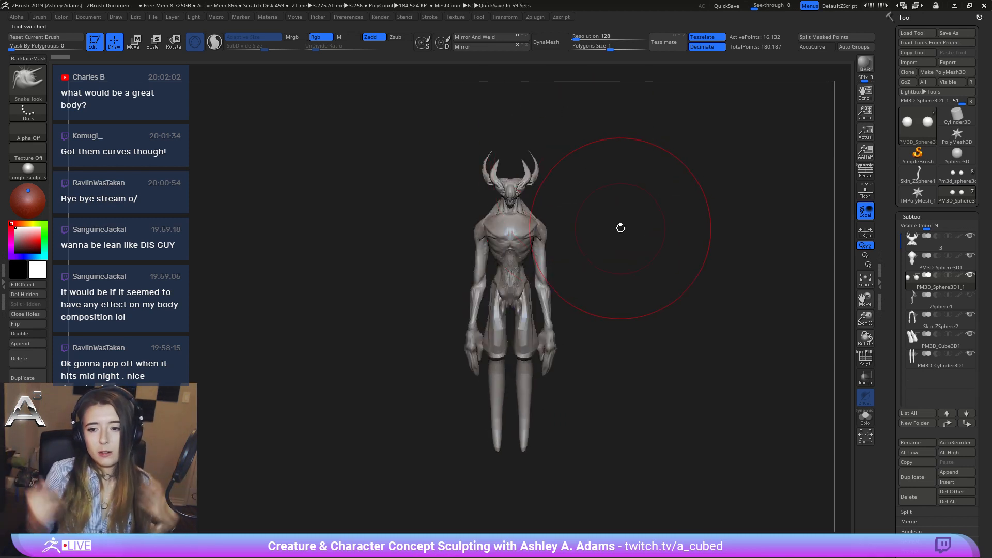
left_click(953, 175)
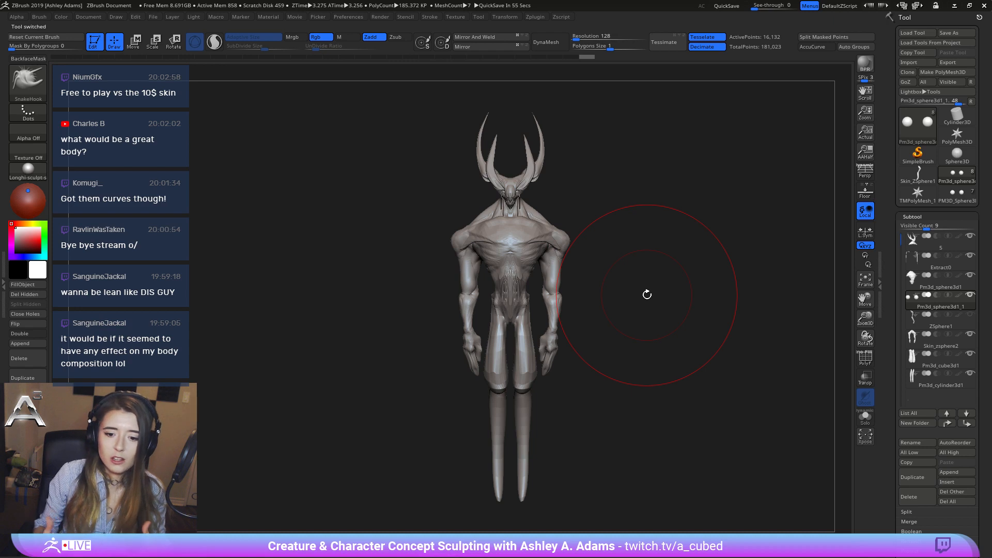
left_click(957, 193)
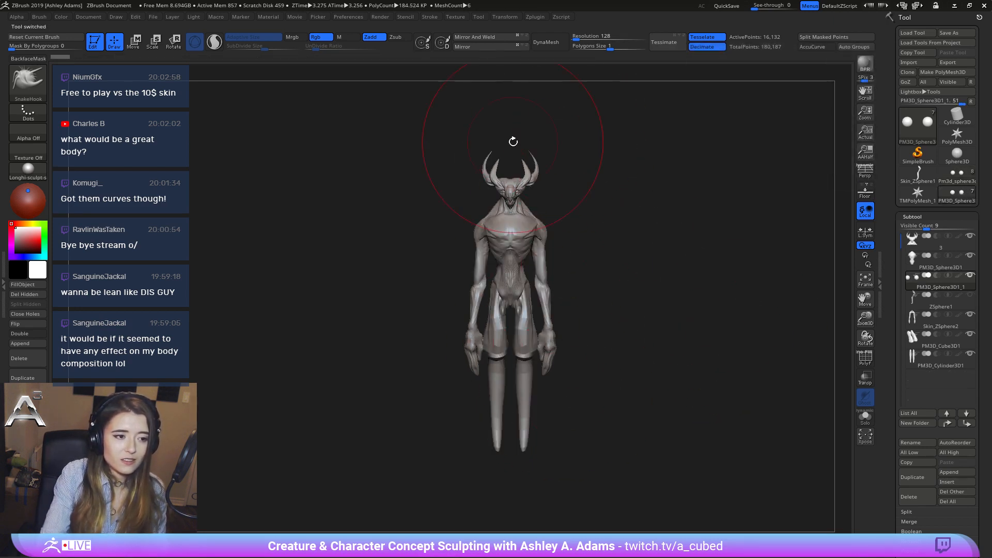
Apply the Outline Thin material and compare the black silhouettes of the long-horned and short-horned creature versions.
left_click(30, 174)
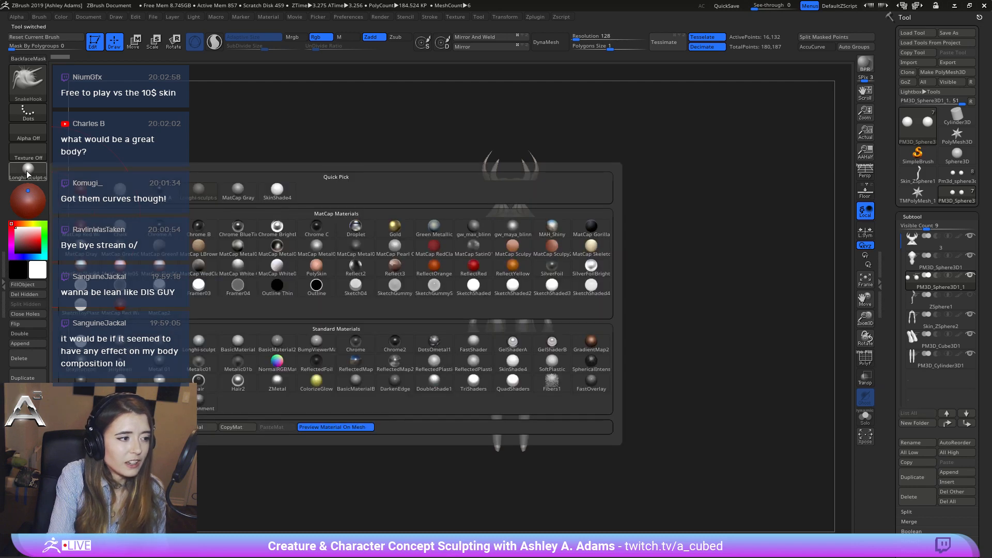
left_click(277, 285)
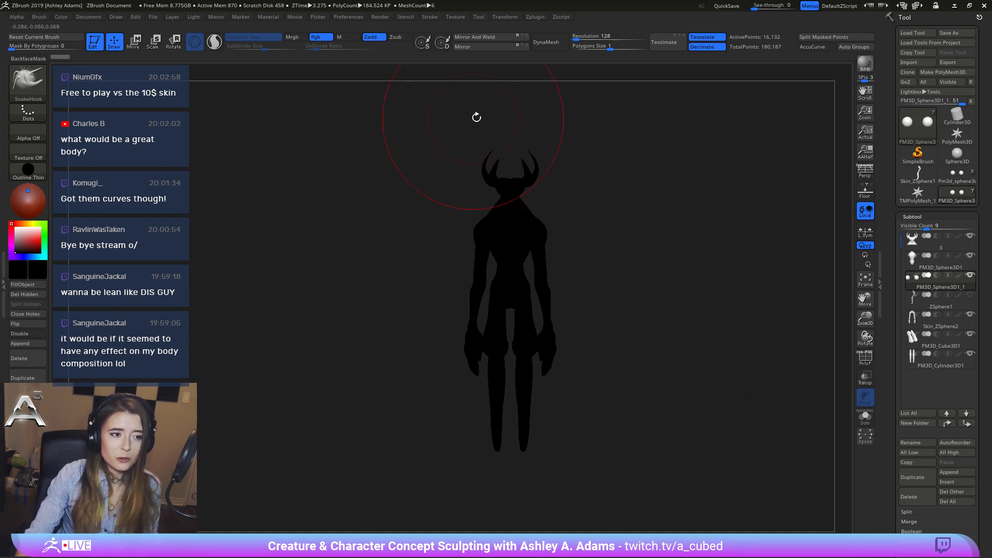
left_click(957, 177)
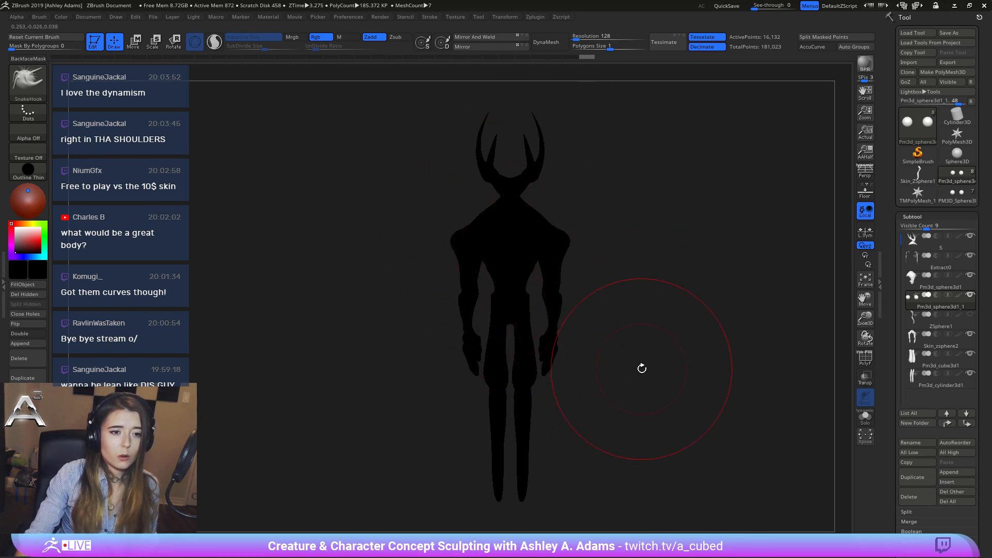
mouse_move(954, 195)
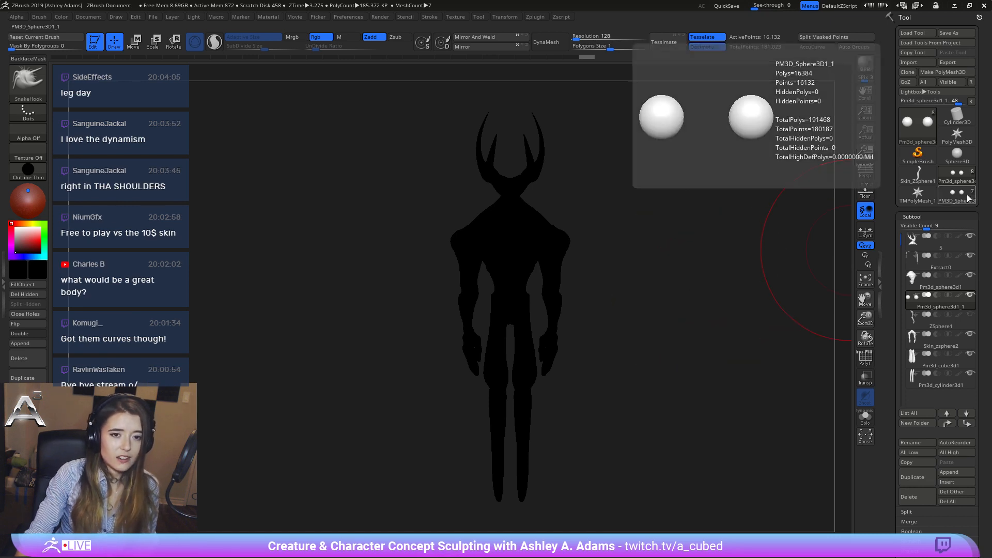
left_click(962, 193)
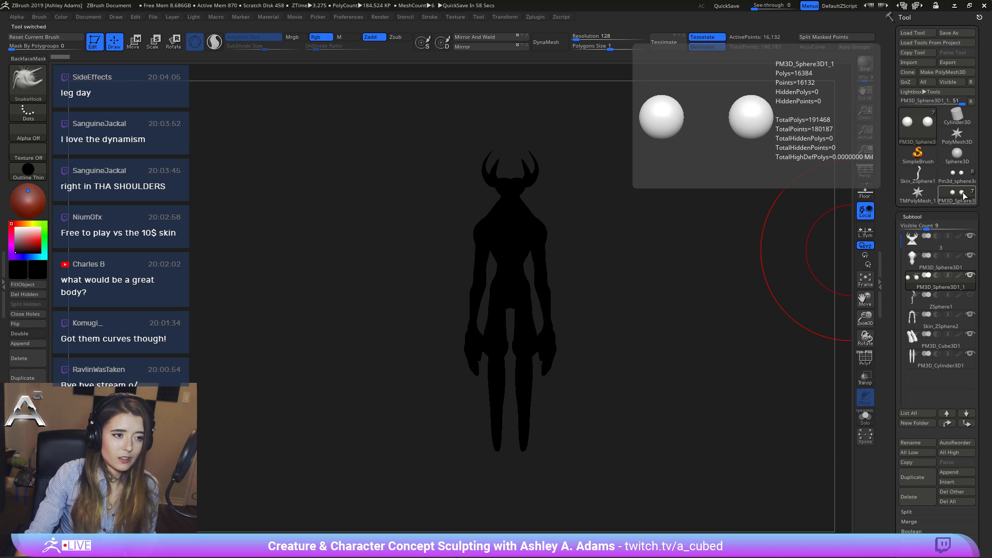
left_click(958, 181)
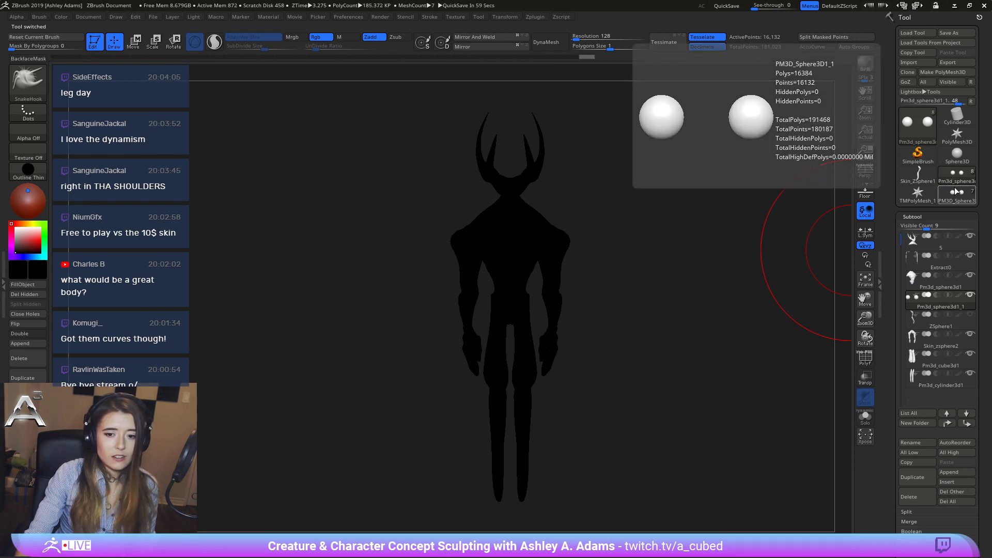
left_click(954, 181)
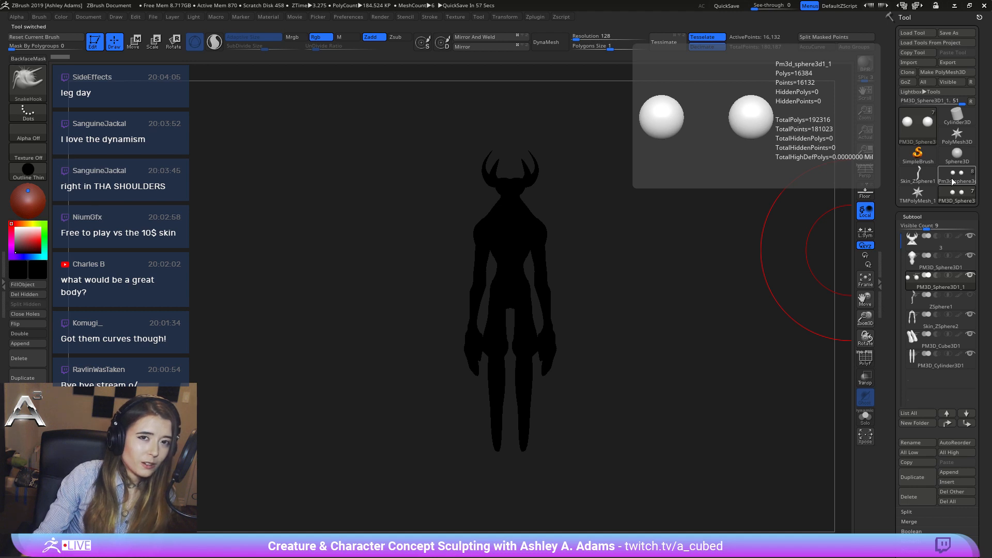
left_click(954, 181)
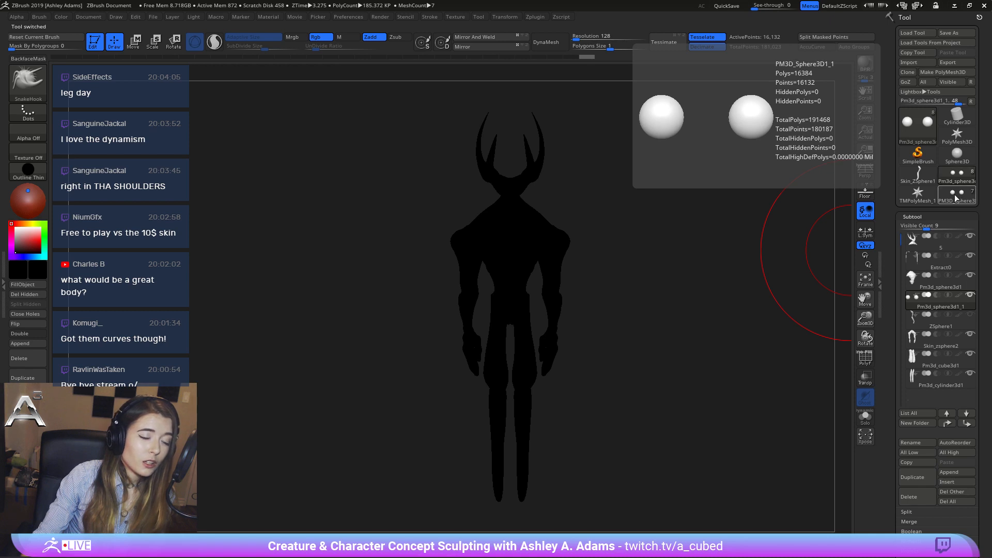
left_click(954, 195)
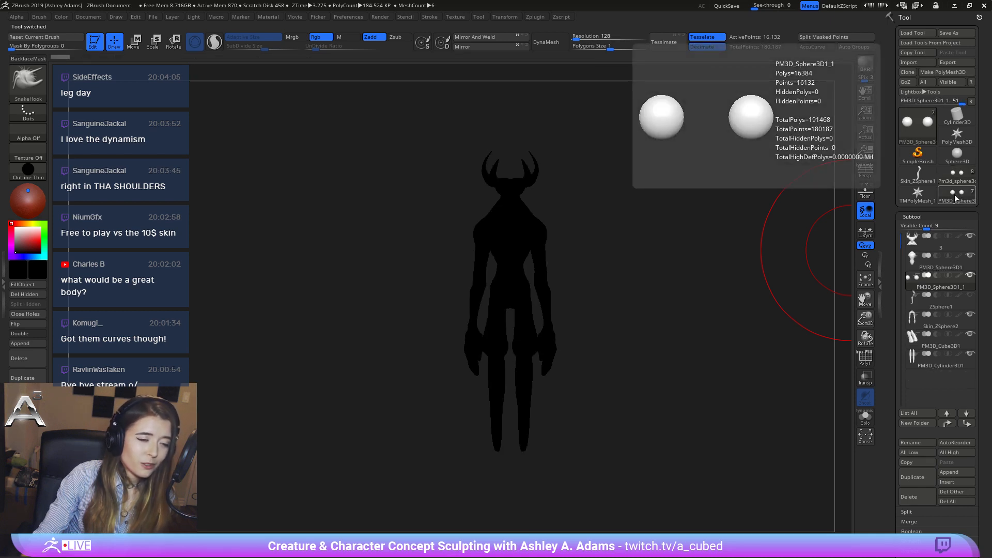
left_click(958, 181)
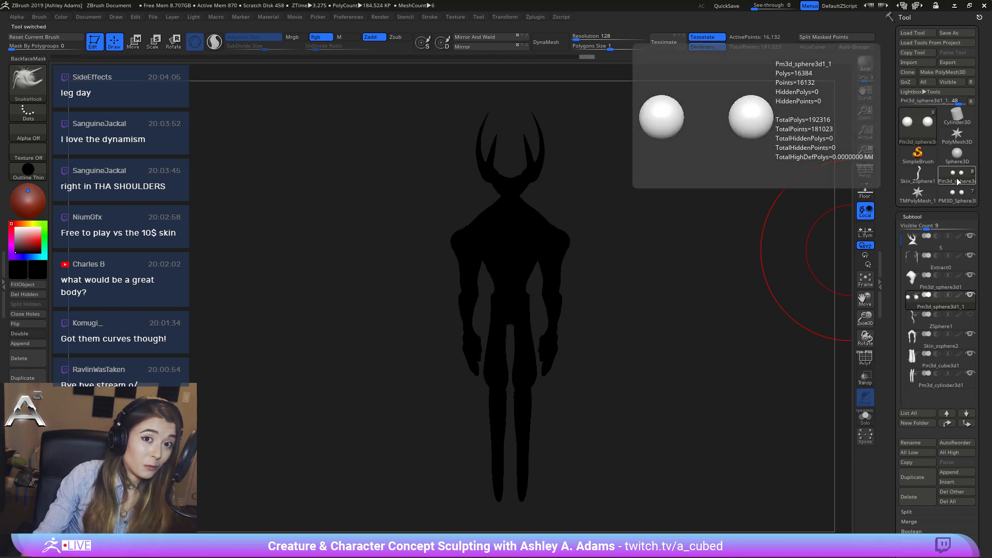
Switch the long-horned creature's material back to the grey Longhi-sculpt shading.
left_click(31, 163)
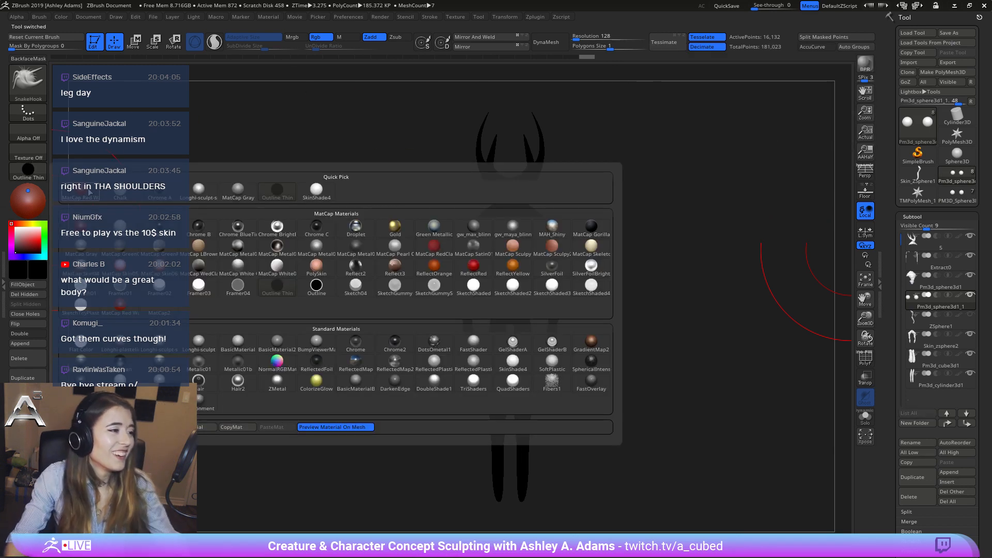
left_click(222, 192)
left_click(20, 225)
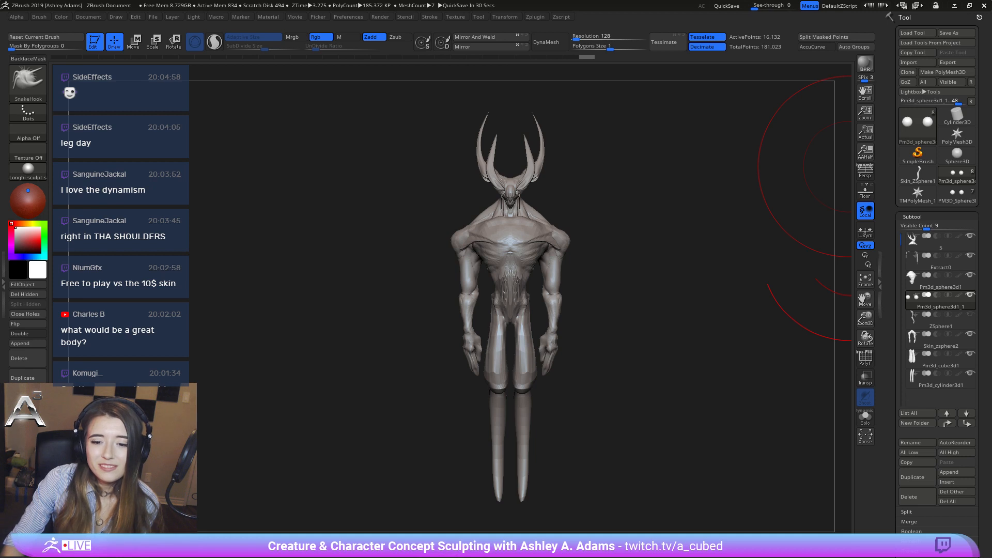
Select the Extract0 subtool, the thin strands hanging beside the head of the long-horned creature.
left_click_drag(646, 279, 551, 283)
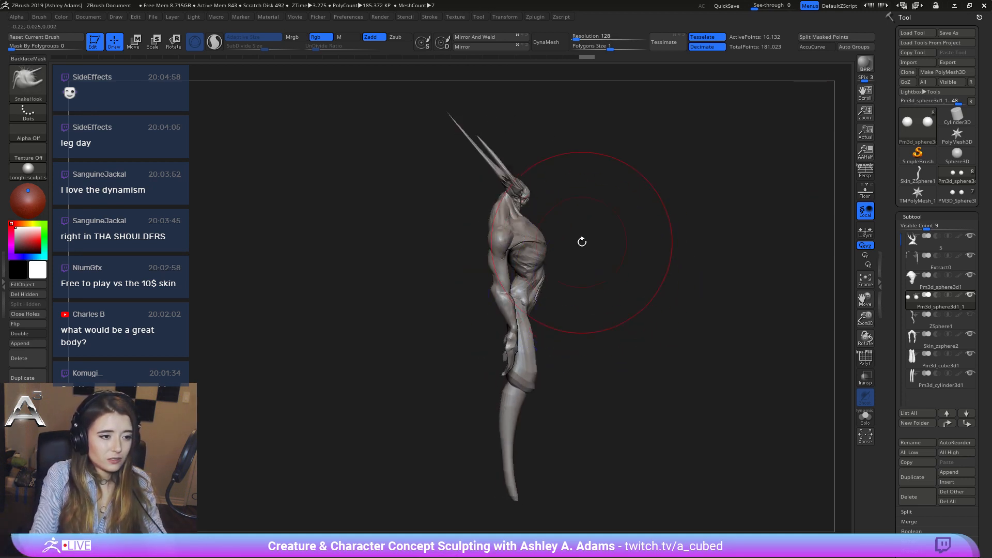
left_click_drag(581, 239, 568, 325, "shift")
left_click(521, 227, "alt")
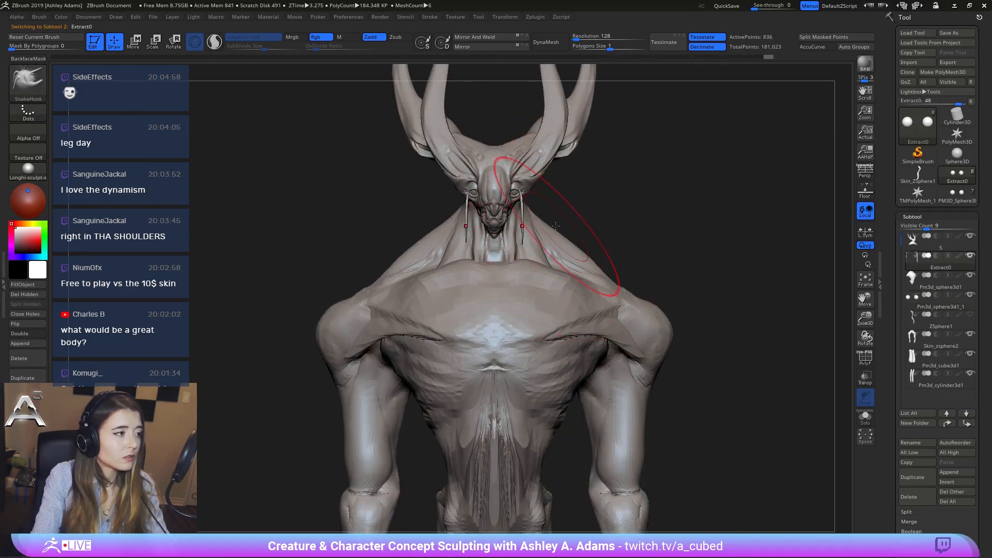
key("ctrl+shift+z")
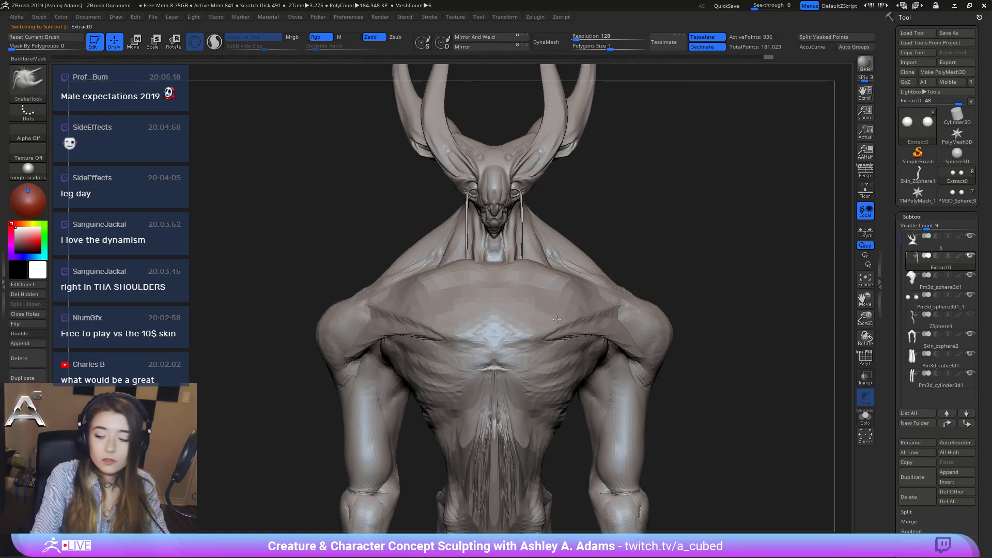
Place canvas snapshots of the full creature from several angles side by side, including front, three-quarter, side and back views.
mouse_move(564, 323)
right_mouse_down("ctrl")
mouse_move(556, 317)
mouse_move(608, 356)
mouse_move(784, 295)
mouse_move(596, 261)
mouse_move(623, 258)
mouse_move(625, 270)
mouse_move(432, 266)
mouse_move(513, 291)
mouse_move(520, 283)
mouse_move(373, 283)
mouse_move(392, 292)
right_mouse_up("ctrl")
key("shift+s")
key("shift+s")
key("shift+s")
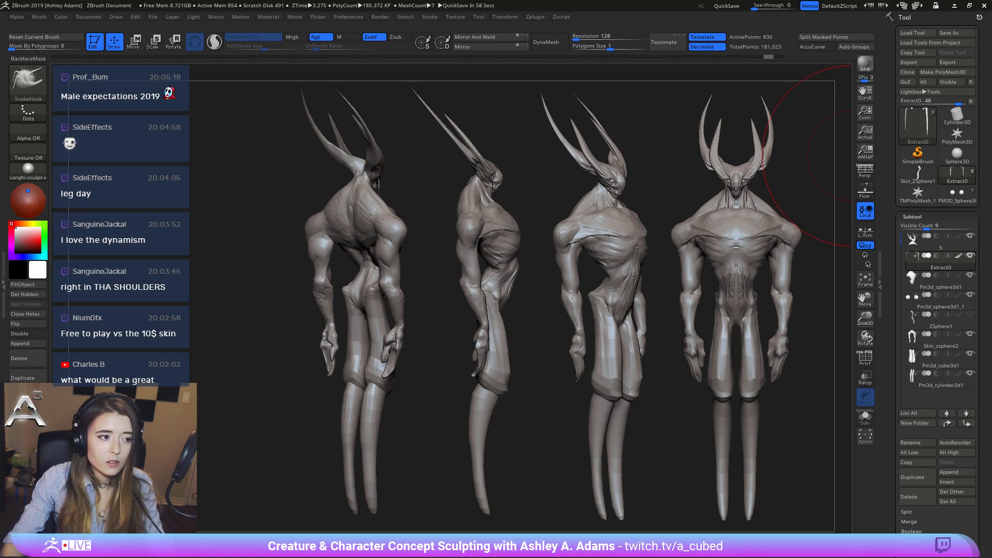
Clear the canvas snapshots and continue editing the single creature from a back three-quarter view with a smaller brush.
key("space")
left_click_drag(380, 223, 362, 222)
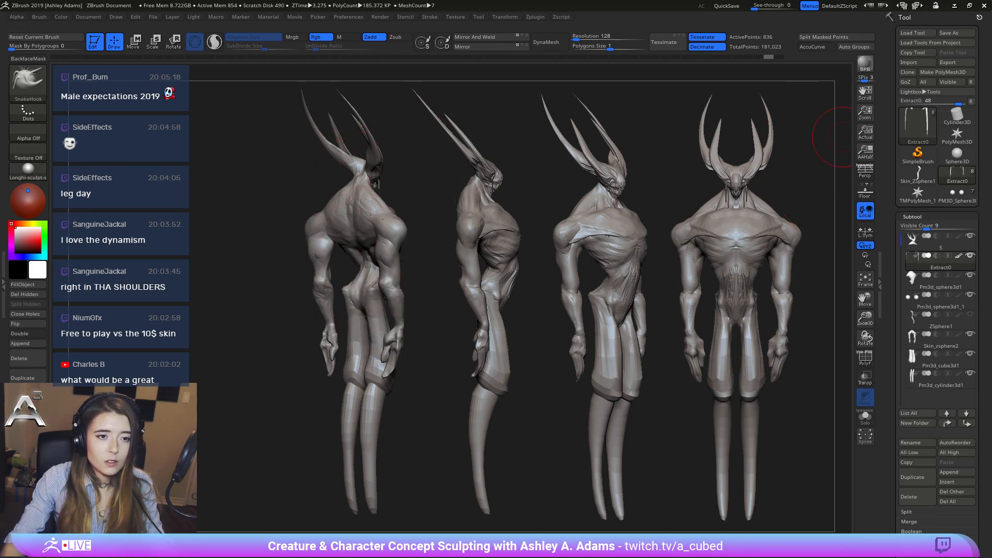
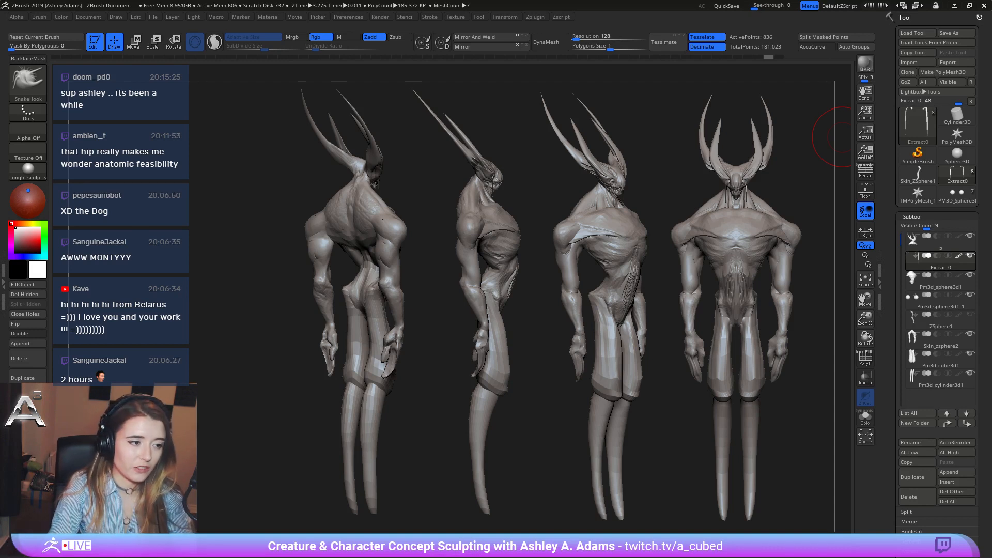
left_click(399, 181, "ctrl+shift")
mouse_move(383, 265)
right_mouse_down()
mouse_move(542, 281)
mouse_move(513, 300)
mouse_move(520, 210)
mouse_move(554, 337)
mouse_move(536, 386)
mouse_move(547, 347)
mouse_move(513, 347)
mouse_move(538, 354)
mouse_move(533, 341)
mouse_move(545, 344)
mouse_move(532, 348)
right_mouse_up()
key("space")
Select the thigh subtool Pm3d_cube3d1 at the back of the hip, adjusting the brush settings for that area.
left_click(555, 336, "alt")
key("space")
key("space")
left_click(546, 344, "alt")
key("space")
left_click(521, 349, "alt")
left_click(545, 351, "alt")
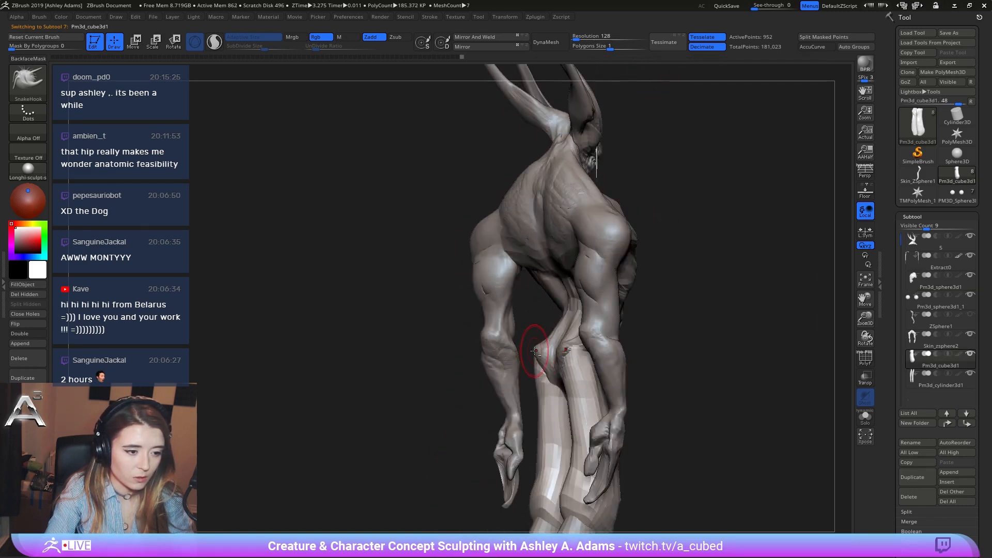
Select the torso subtool Pm3d_sphere3d1 and widen the lower pelvis symmetrically with SnakeHook from the back view.
left_click(535, 350, "alt")
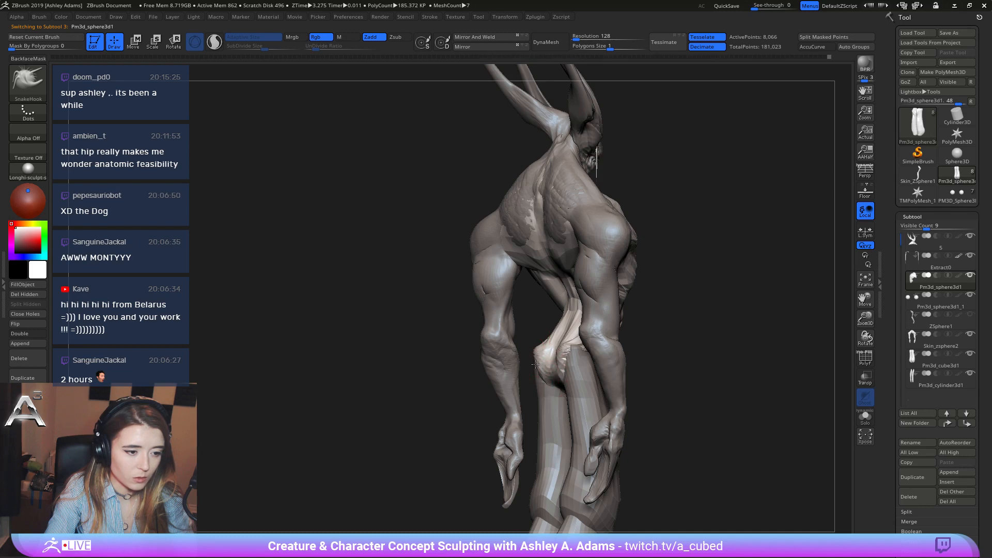
right_click_drag(535, 365, 559, 382, "shift")
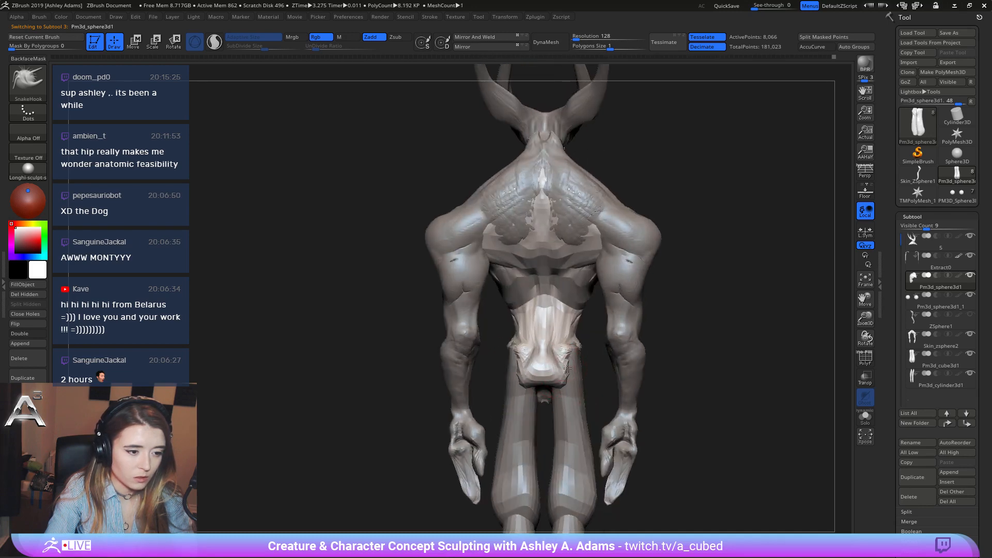
left_click_drag(567, 368, 575, 368)
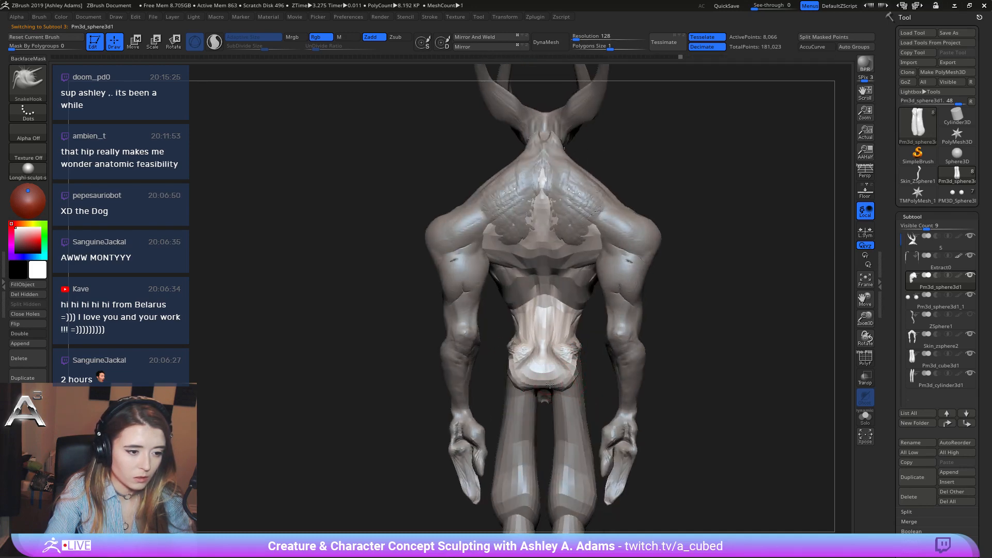
Select the thigh subtool Pm3d_cube3d1 and push in the upper back of the thigh beneath the hip with SnakeHook.
mouse_move(567, 382)
right_mouse_down()
mouse_move(530, 370)
mouse_move(522, 358)
mouse_move(549, 343)
mouse_move(527, 343)
right_mouse_up()
key("b")
key("s")
key("h")
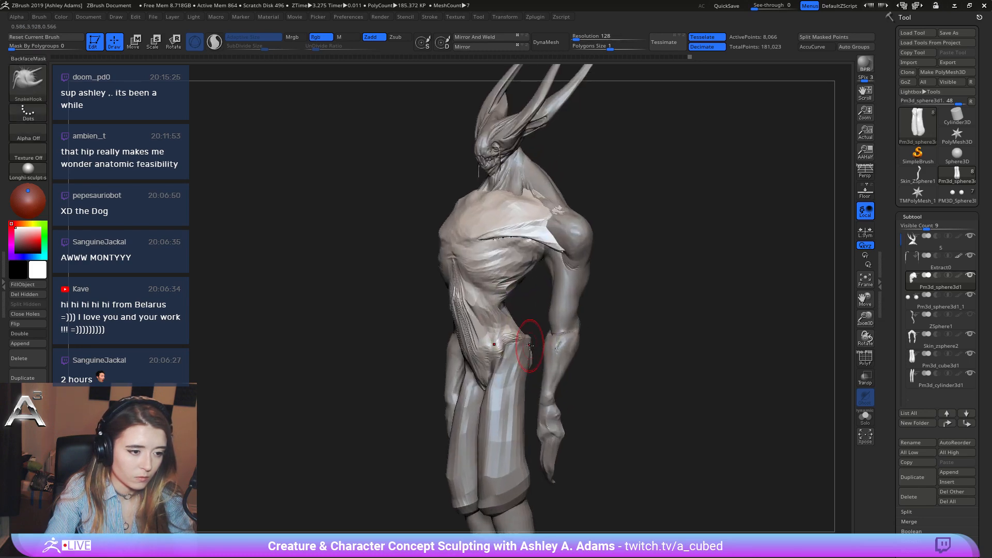
left_click(532, 339, "alt")
right_click_drag(529, 351, 528, 352)
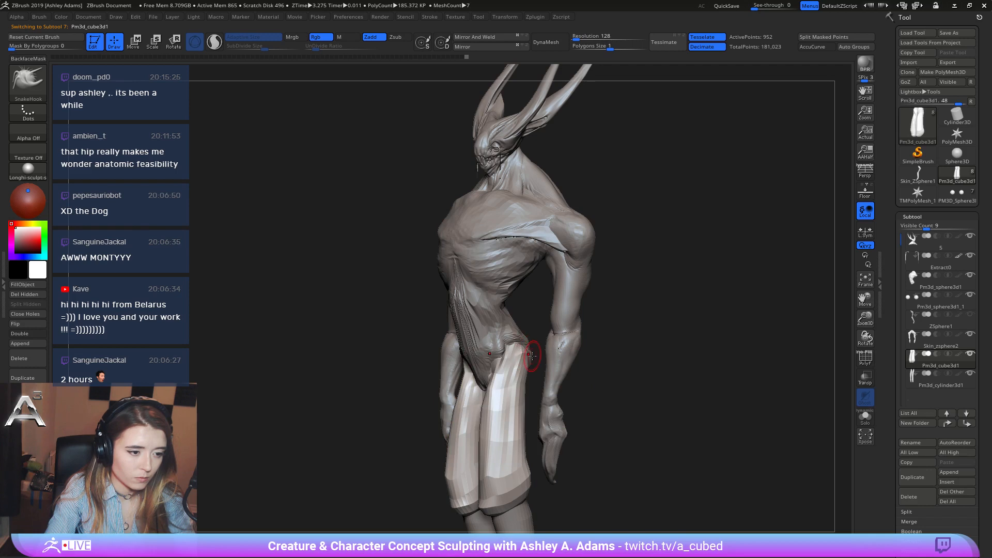
left_click_drag(528, 362, 532, 360)
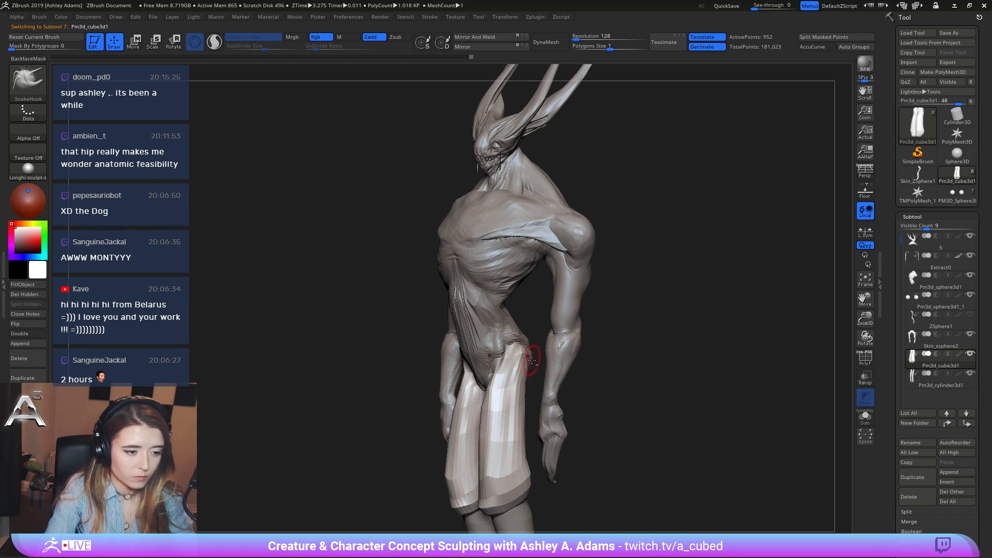
Select the torso subtool Pm3d_sphere3d1 and reshape the hips and lower pelvis symmetrically with SnakeHook.
left_click(532, 366, "alt")
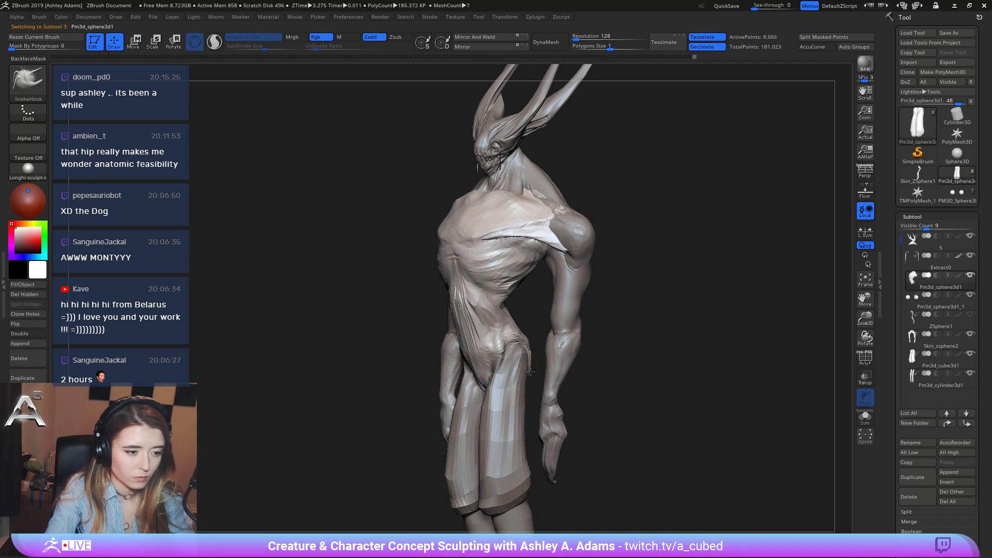
key("space")
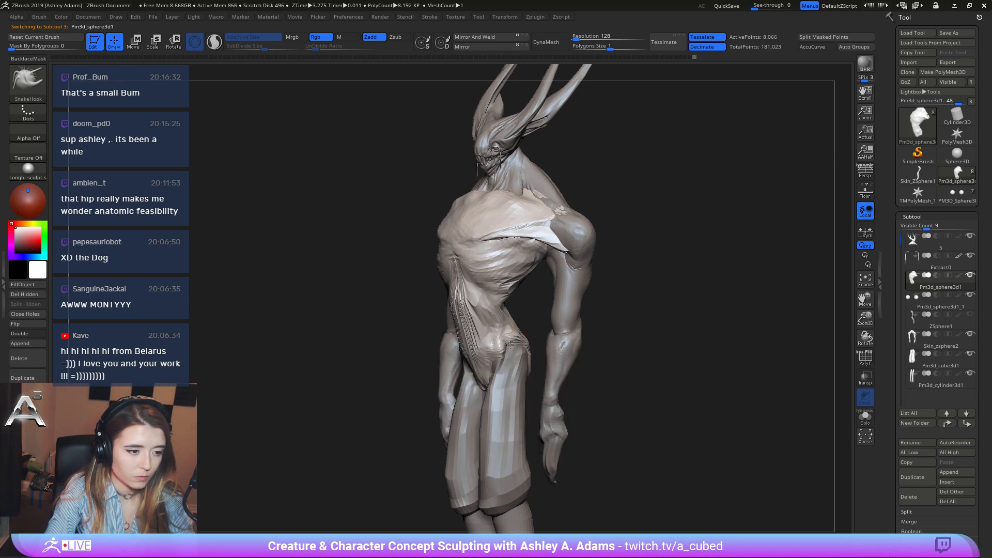
right_click_drag(509, 345, 534, 359)
key("space")
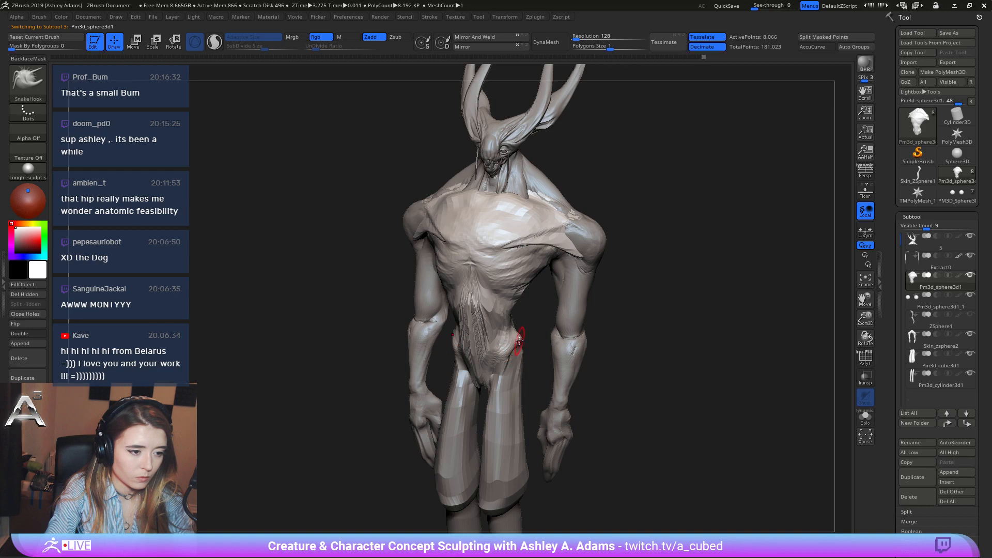
right_click_drag(514, 348, 454, 331)
key("space")
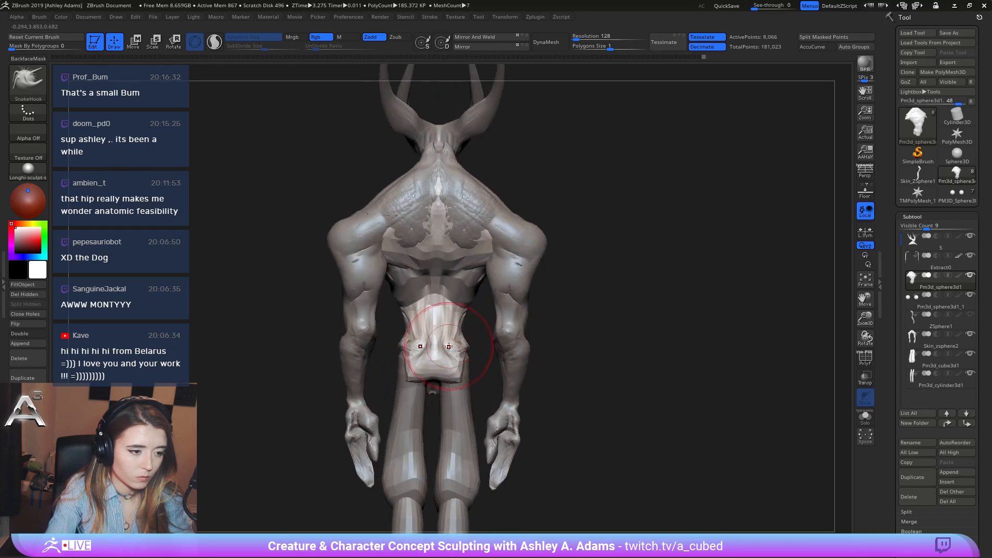
Build up the buttocks with ClayBuildup and cut in the lower pelvis forms with DamStandard from the back.
key("space")
key("b")
key("c")
key("b")
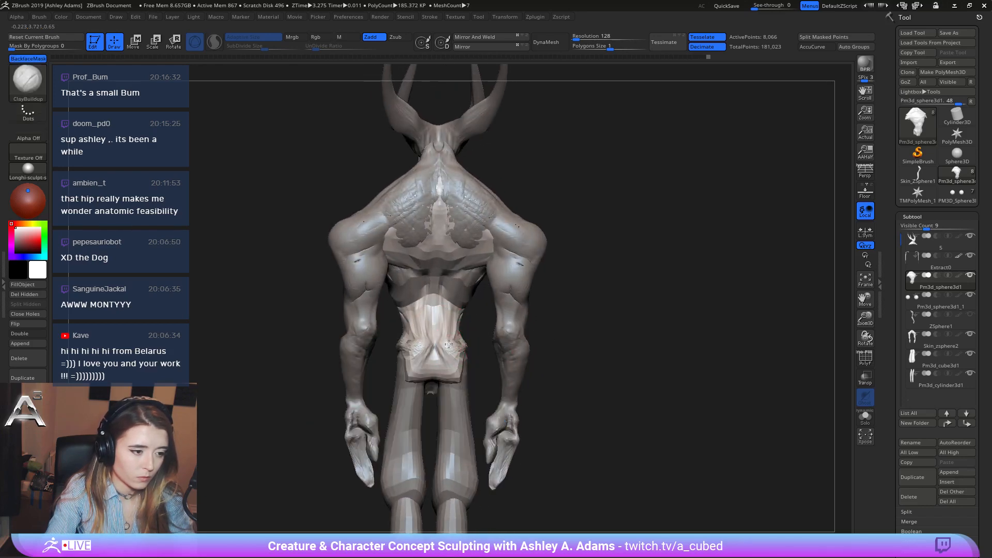
left_click_drag(445, 342, 460, 341)
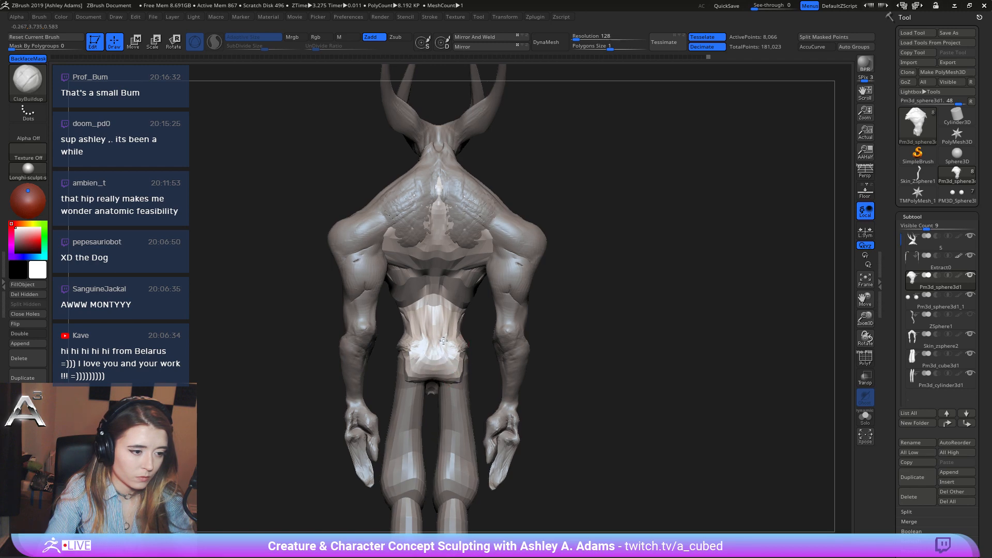
right_click_drag(437, 373, 466, 358)
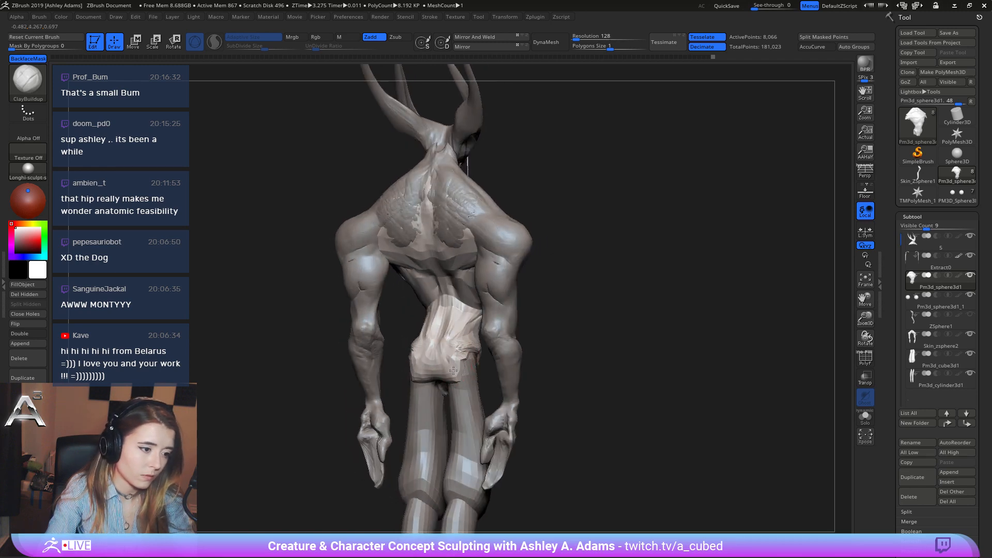
left_click_drag(455, 356, 439, 376)
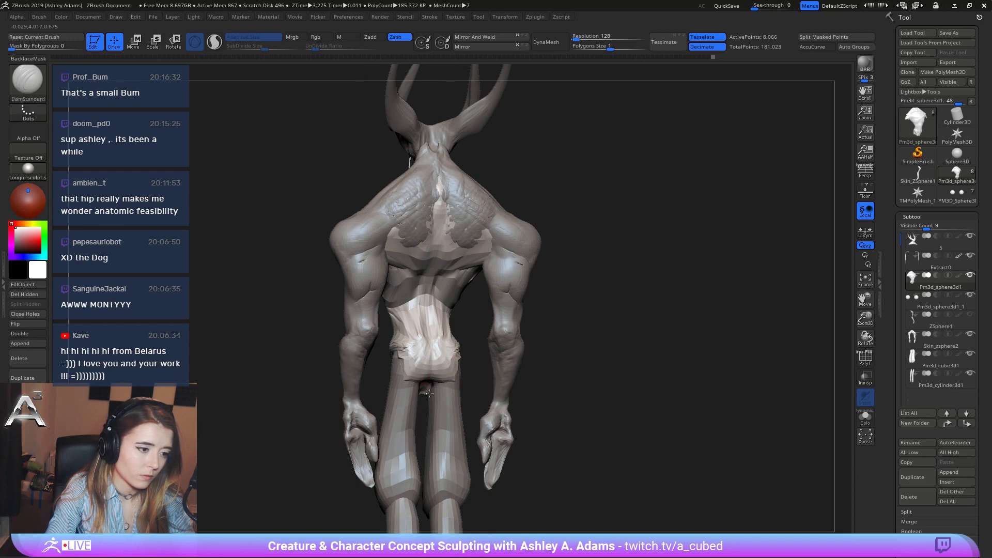
Round out the buttocks with the Inflat brush from the side and back three-quarter views.
mouse_move(434, 379)
right_mouse_down()
mouse_move(473, 370)
mouse_move(475, 381)
mouse_move(469, 358)
right_mouse_up()
mouse_move(468, 358)
right_mouse_down("shift")
mouse_move(429, 362)
mouse_move(480, 359)
right_mouse_up("shift")
key("space")
key("b")
key("i")
key("n")
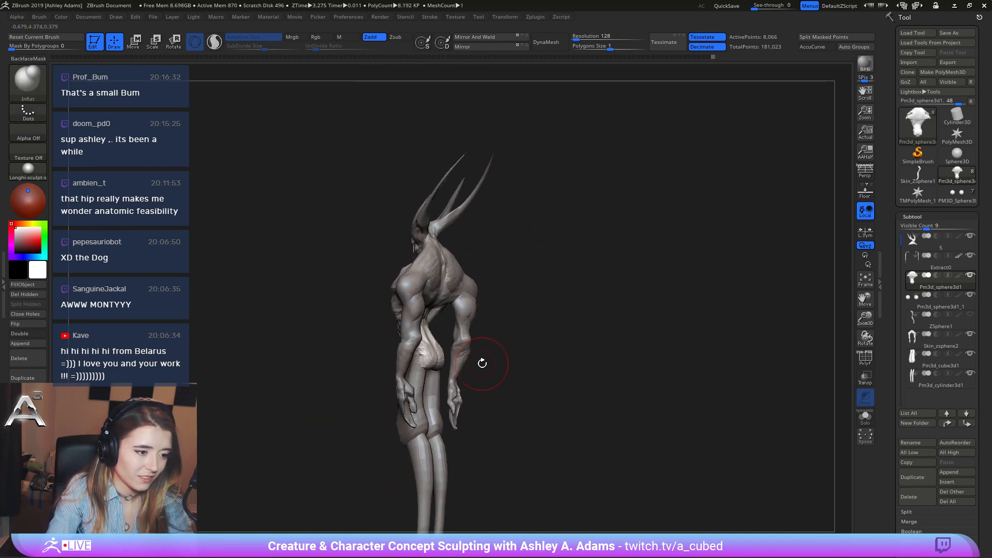
left_click_drag(431, 350, 425, 355)
mouse_move(479, 349)
right_mouse_down()
mouse_move(432, 334)
mouse_move(449, 330)
right_mouse_up()
key("space")
key("space")
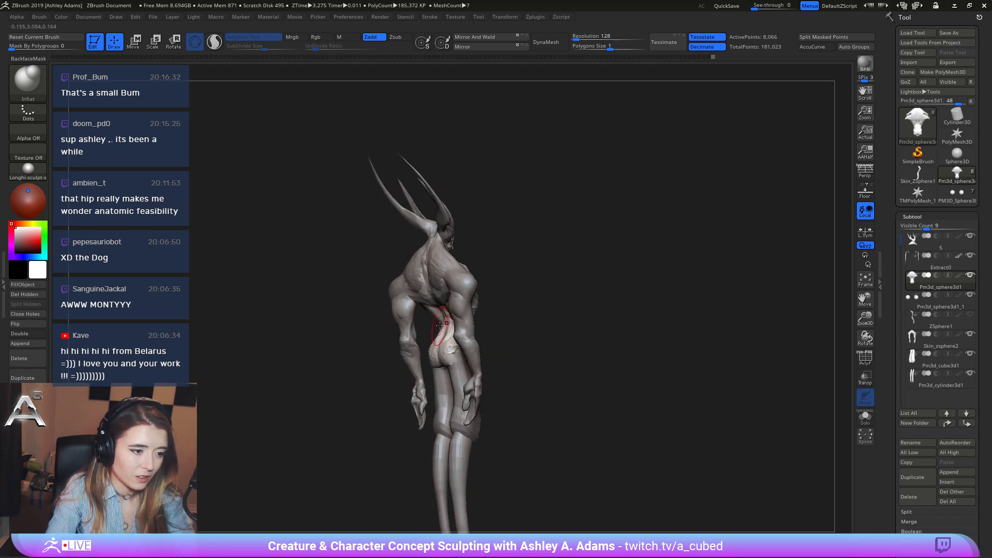
Reshape the lower back and the top of the buttocks with SnakeHook from the back three-quarter view.
key("b")
key("s")
key("h")
left_click_drag(448, 331, 448, 337)
key("space")
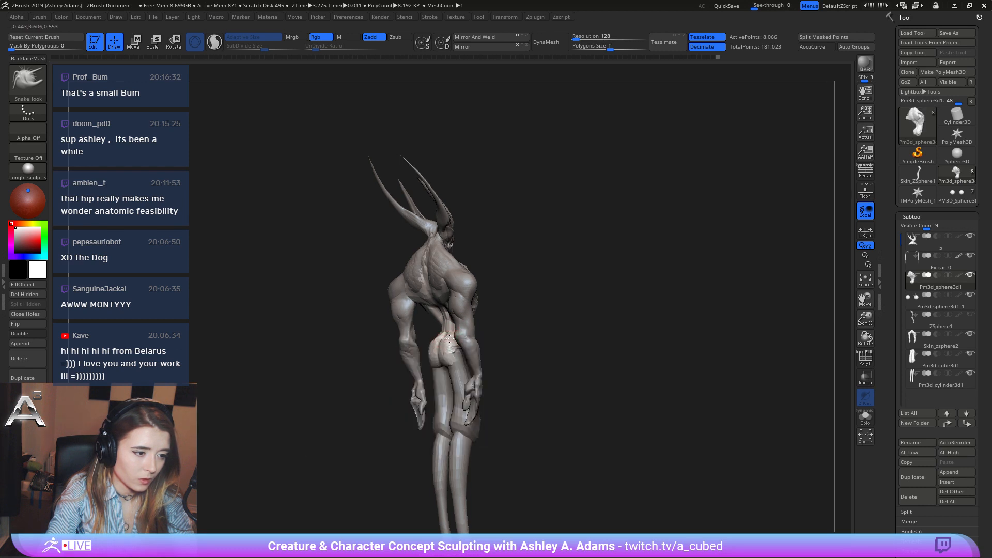
key("space")
right_click_drag(450, 338, 439, 324)
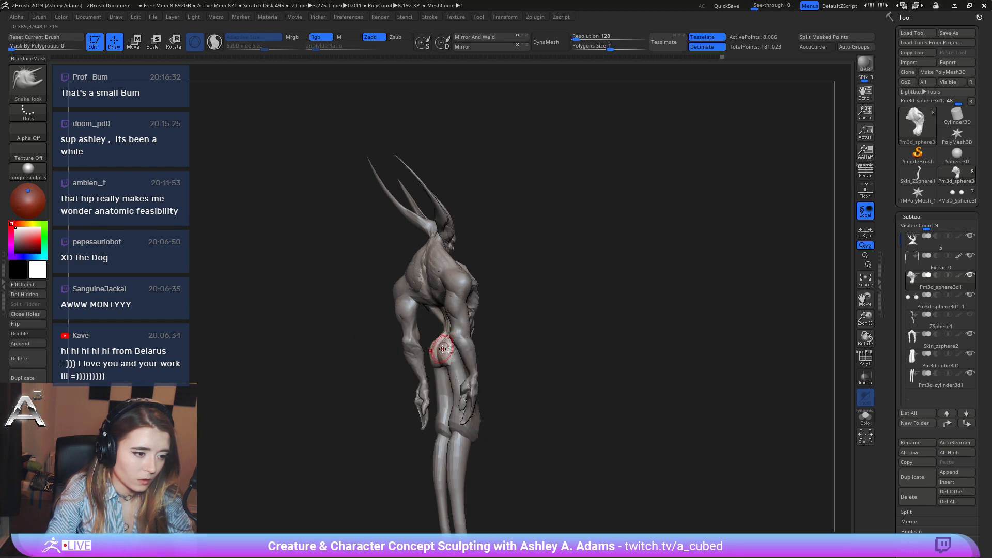
key("space")
mouse_move(442, 349)
right_mouse_down()
mouse_move(439, 324)
mouse_move(421, 322)
right_mouse_up()
key("space")
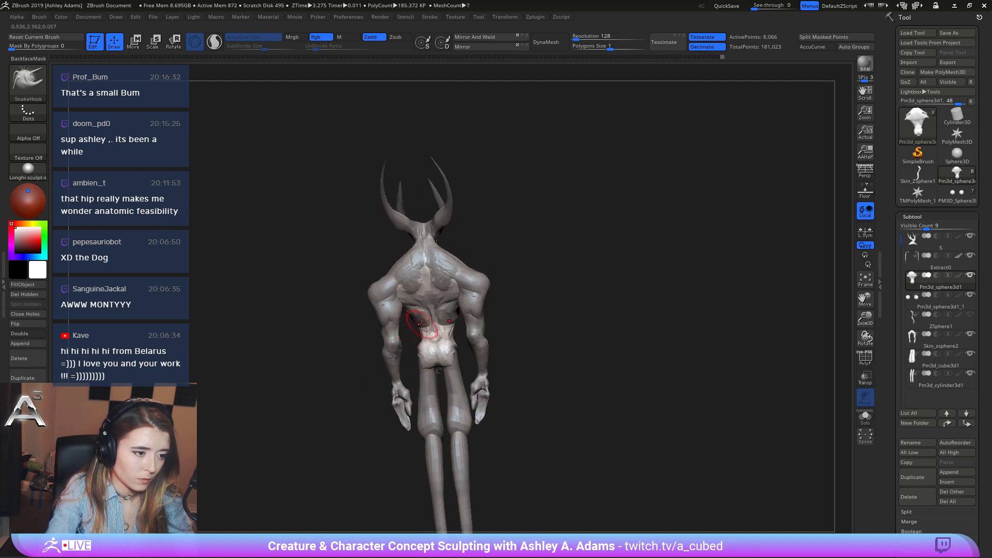
Fill out the torso below the rib cage symmetrically with the Inflat brush and smooth the area.
key("b")
key("i")
key("f")
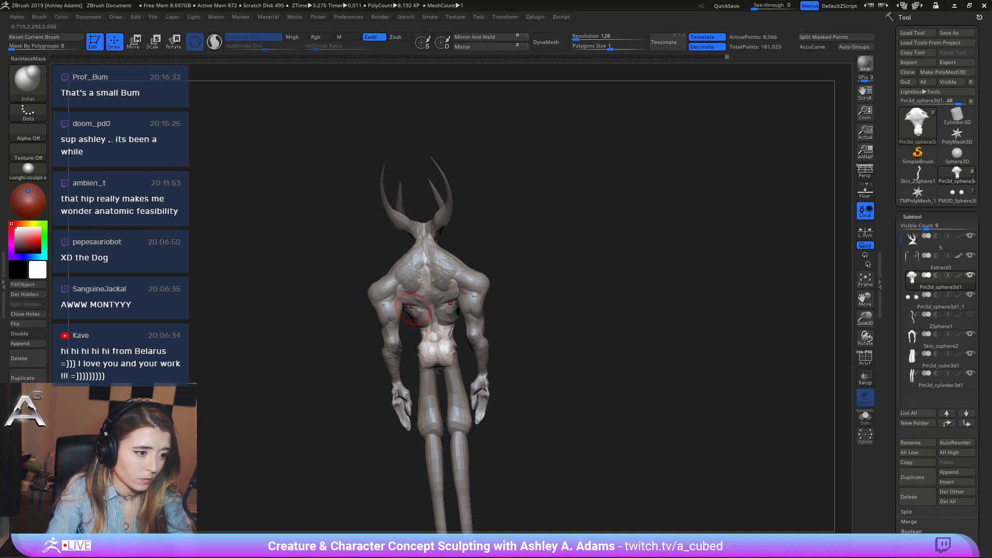
right_click_drag(427, 326, 441, 326)
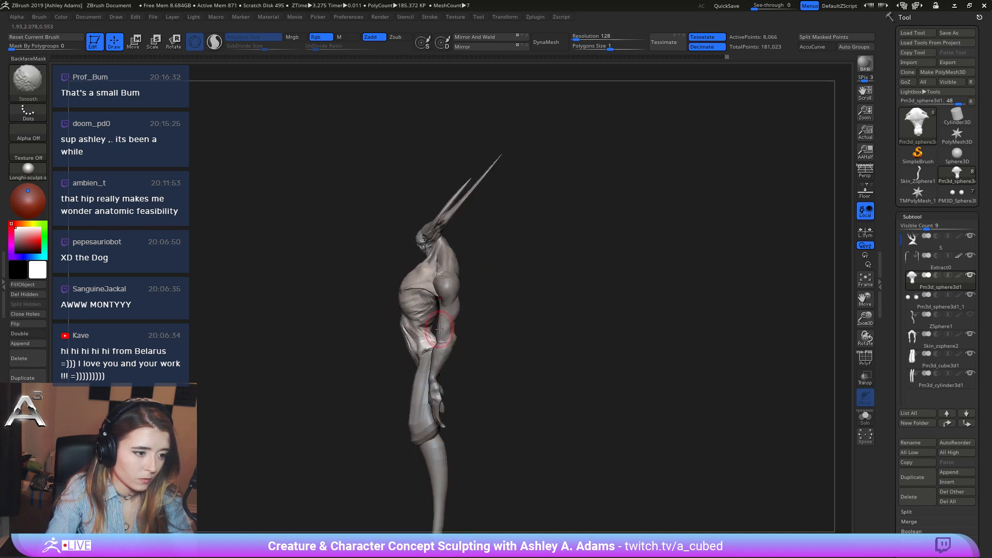
Reshape the abdomen and front of the pelvis with SnakeHook in both side profiles.
key("space")
key("b")
key("s")
key("h")
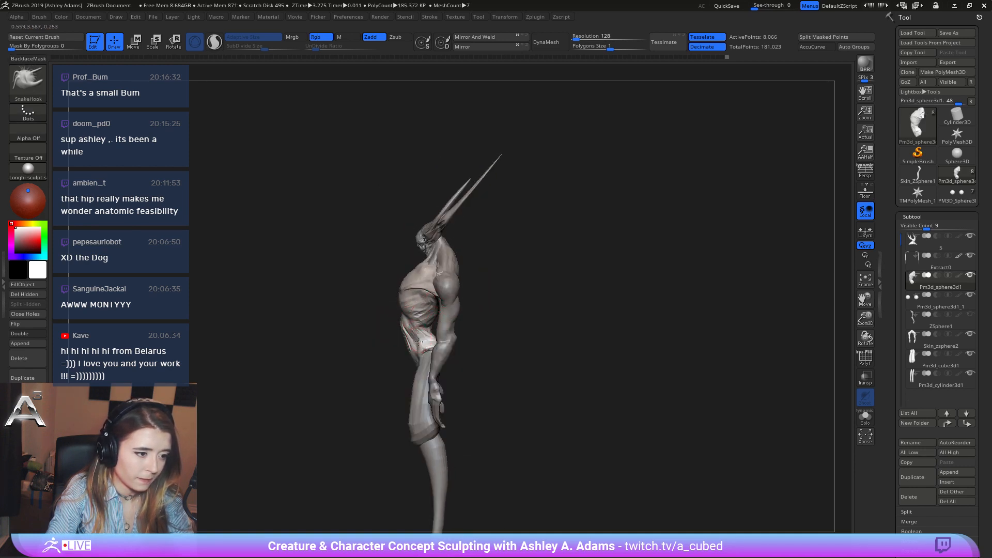
left_click_drag(417, 339, 413, 327)
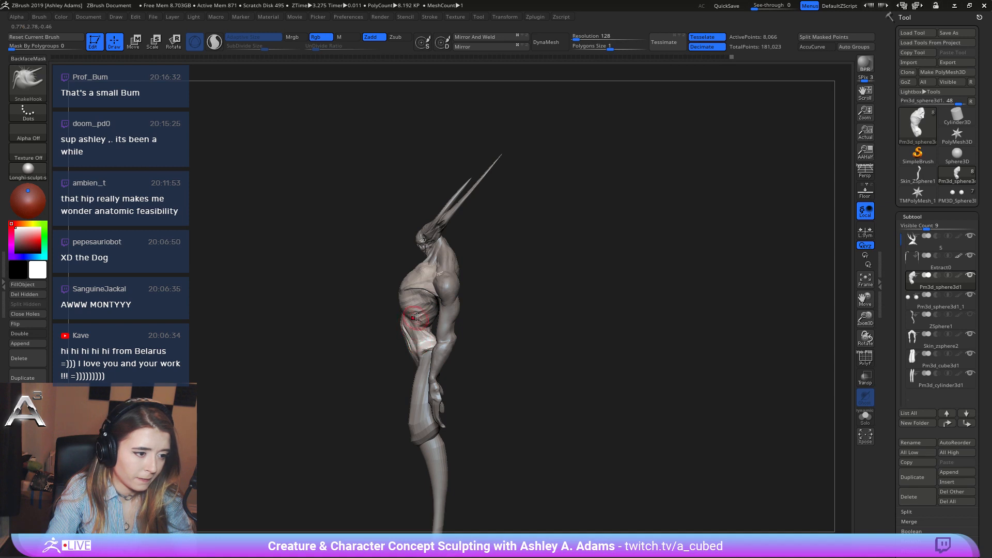
mouse_move(458, 344)
right_mouse_down("alt")
mouse_move(489, 345)
mouse_move(502, 328)
mouse_move(492, 321)
mouse_move(451, 351)
right_mouse_up("alt")
key("space")
left_click(482, 342)
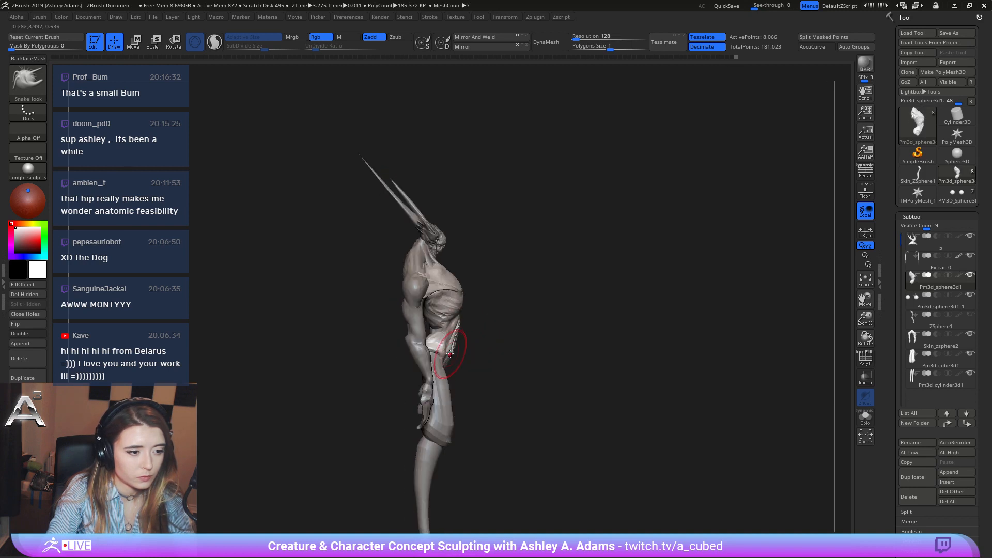
left_click_drag(450, 351, 452, 352)
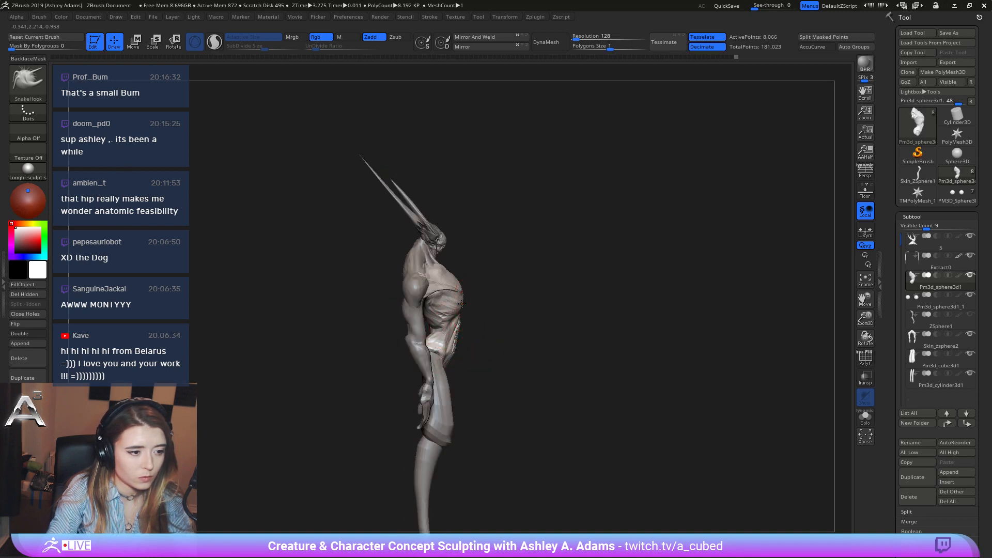
Pull in the front of the chest and rib cage with SnakeHook from the side and three-quarter views.
key("space")
key("space")
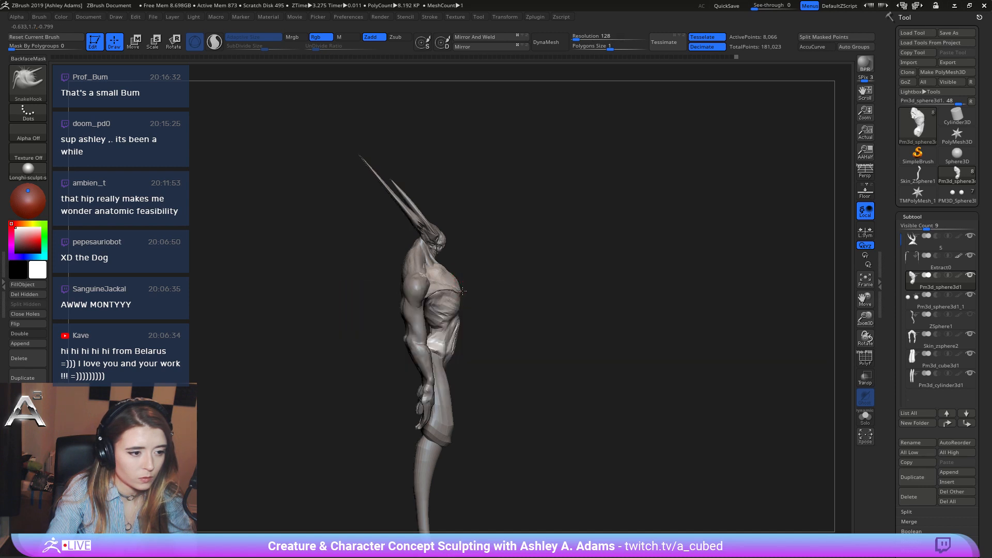
mouse_move(558, 287)
left_mouse_down()
mouse_move(461, 287)
mouse_move(554, 283)
left_mouse_up()
key("space")
left_click(511, 294)
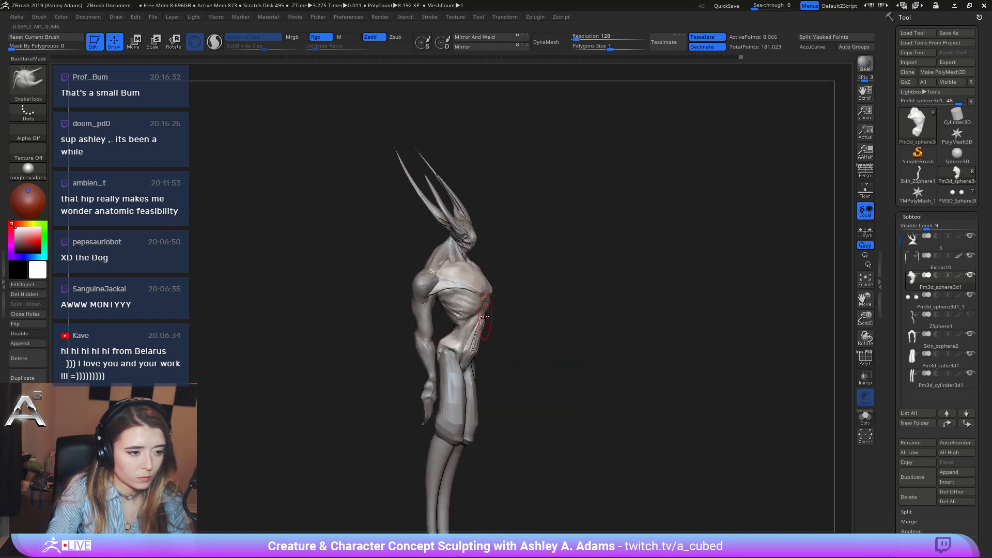
key("space")
left_click(479, 312)
key("space")
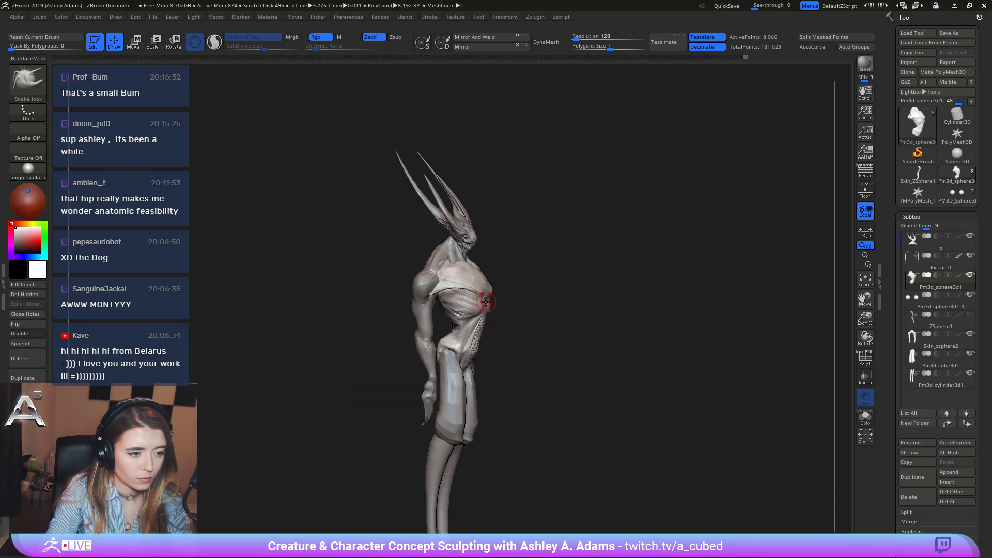
Adjust the SnakeHook draw size and refine the belly silhouette in side profile.
right_click_drag(482, 305, 496, 310)
key("space")
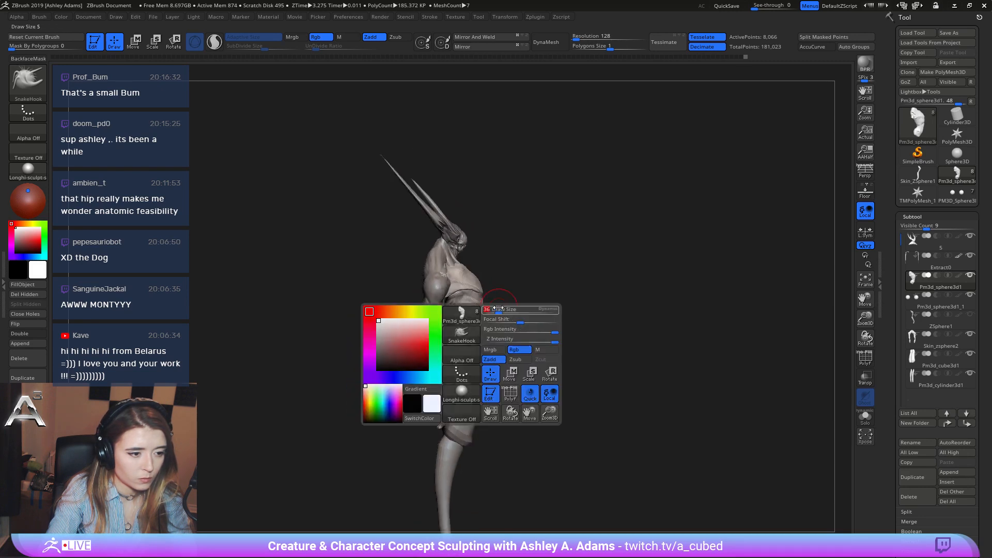
key("space")
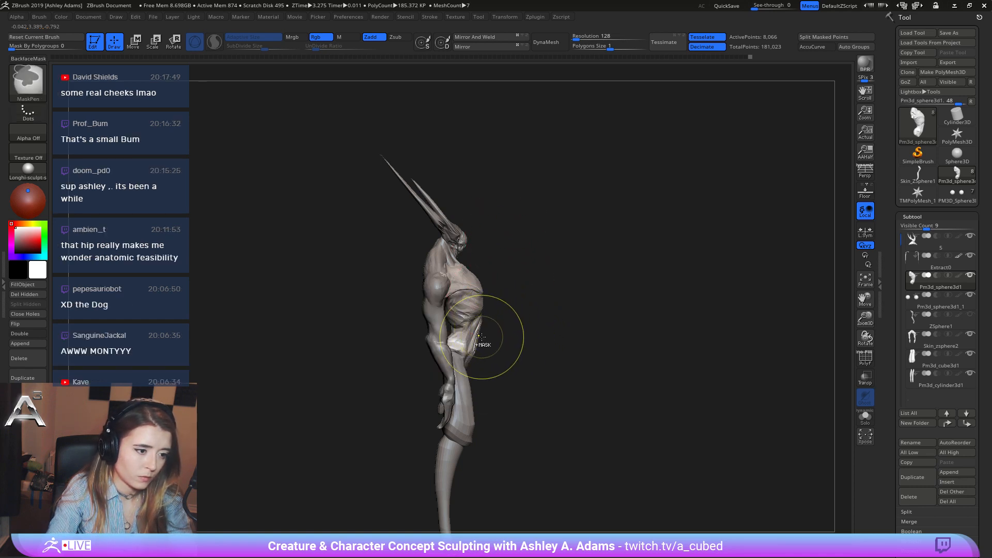
left_click_drag(505, 405, 484, 340, "shift")
right_click_drag(484, 339, 450, 386)
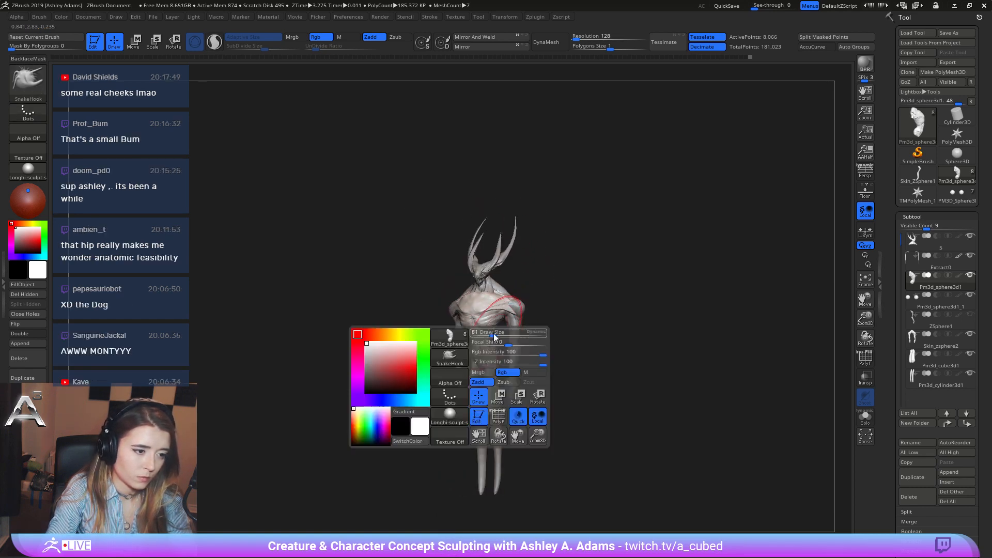
Select the arm subtool Skin_zsphere2 in a closer front view of the creature.
right_click_drag(476, 333, 494, 377, "ctrl")
mouse_move(517, 312)
right_mouse_down("ctrl")
mouse_move(533, 348)
mouse_move(514, 339)
mouse_move(564, 333)
mouse_move(566, 377)
right_mouse_up("ctrl")
right_click_drag(429, 267, 563, 307, "ctrl")
left_click(547, 290, "alt")
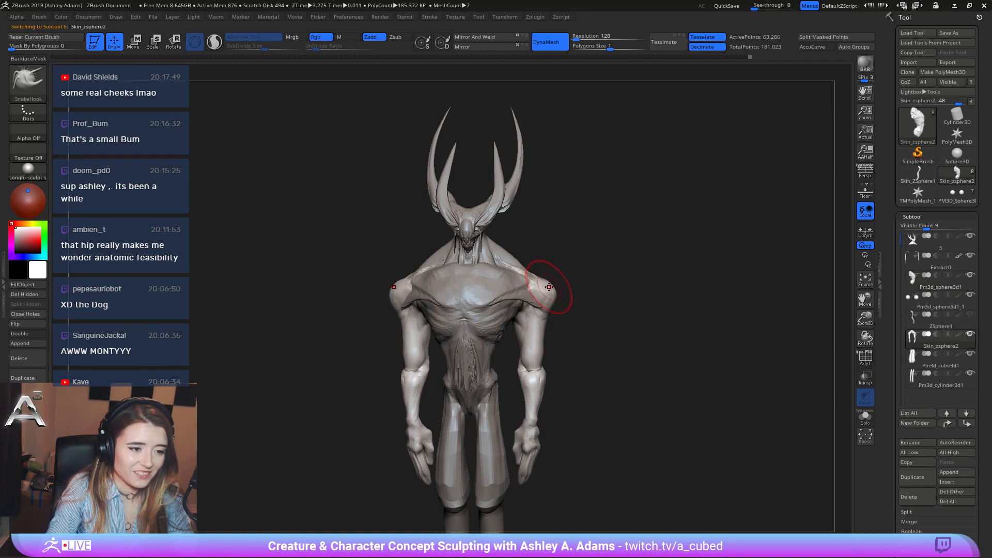
right_click(545, 279)
mouse_move(527, 267)
right_mouse_down()
mouse_move(550, 261)
mouse_move(553, 289)
mouse_move(536, 286)
right_mouse_up()
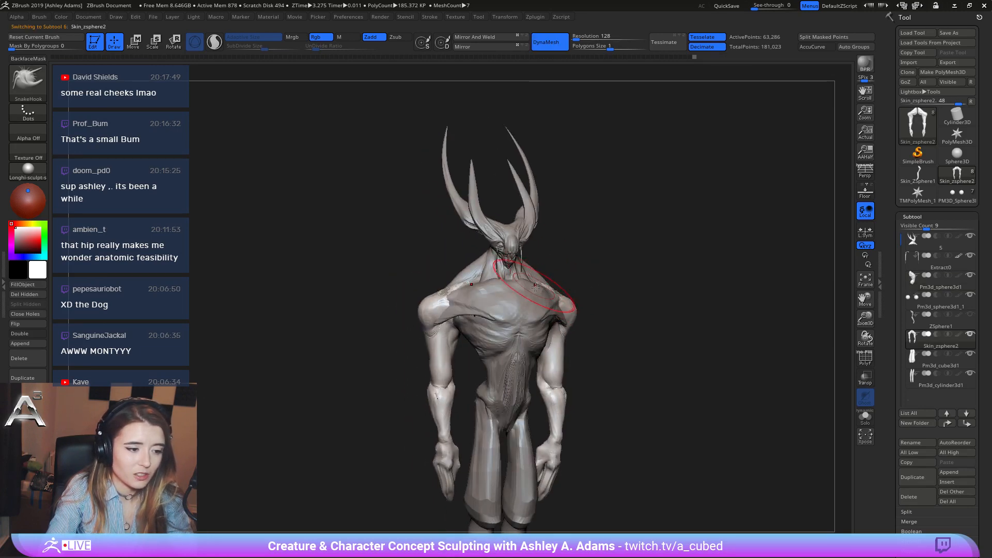
Choose the Hand mesh of the IMM BParts insert brush.
key("b")
key("i")
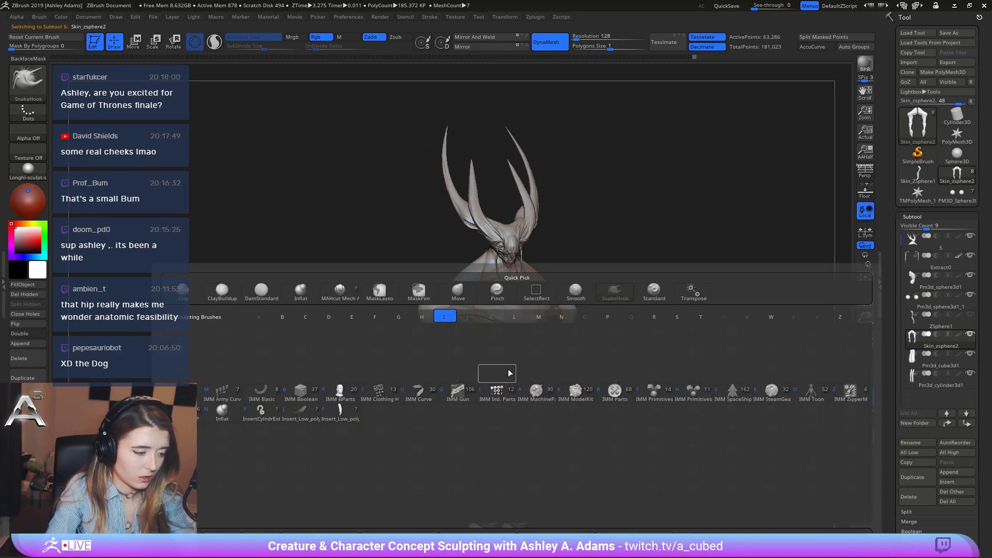
left_click(348, 400)
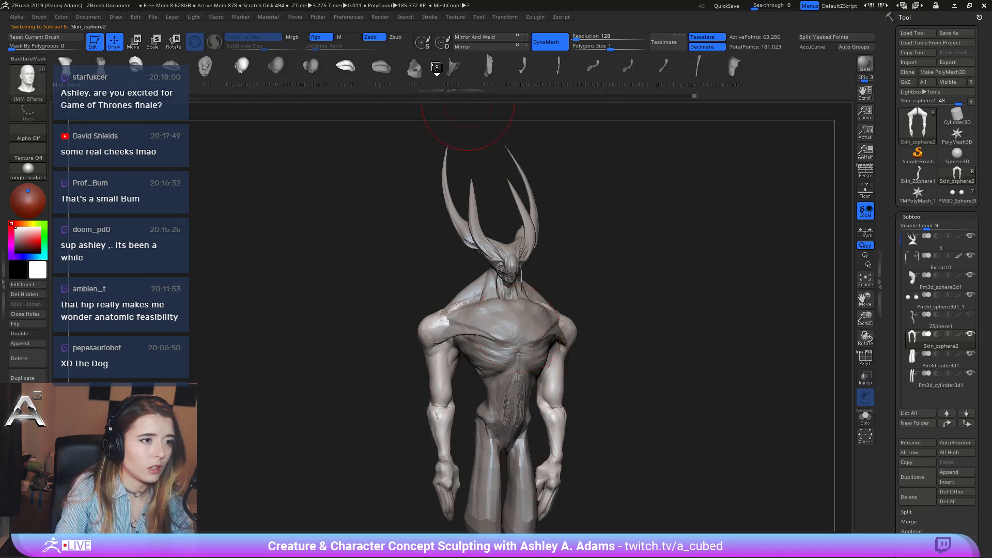
left_click(454, 71)
Hide both existing hands of the arm subtool with a rectangular selection and delete the hidden geometry.
mouse_move(537, 372)
right_mouse_down("alt")
mouse_move(599, 298)
mouse_move(557, 311)
mouse_move(528, 333)
mouse_move(594, 327)
right_mouse_up("alt")
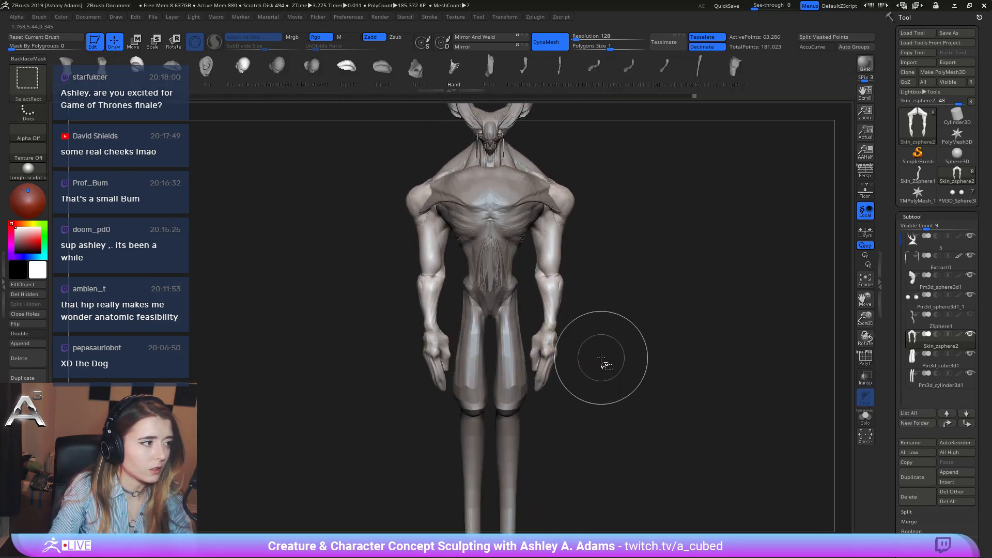
left_click_drag(610, 398, 467, 281, "ctrl+shift")
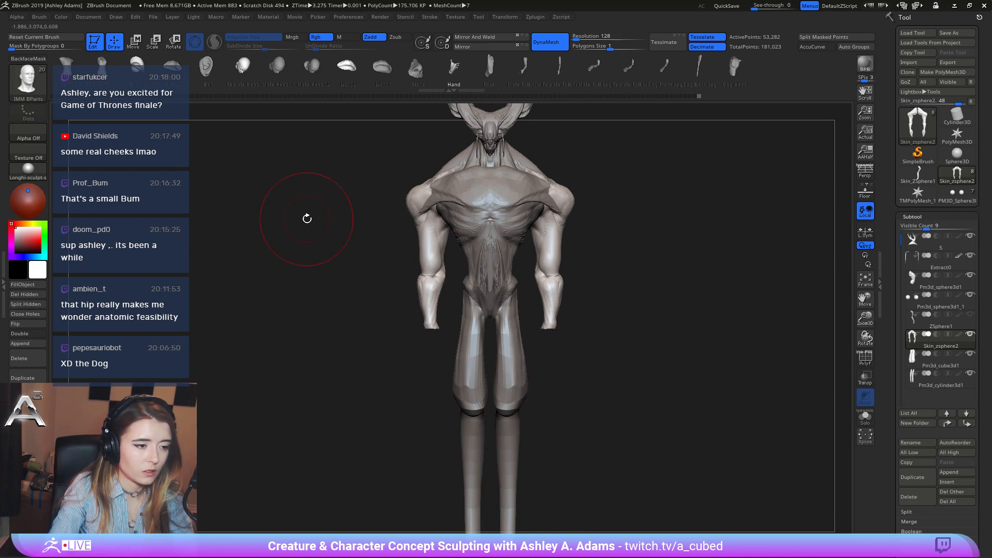
left_click(17, 296)
right_click_drag(465, 310, 480, 313)
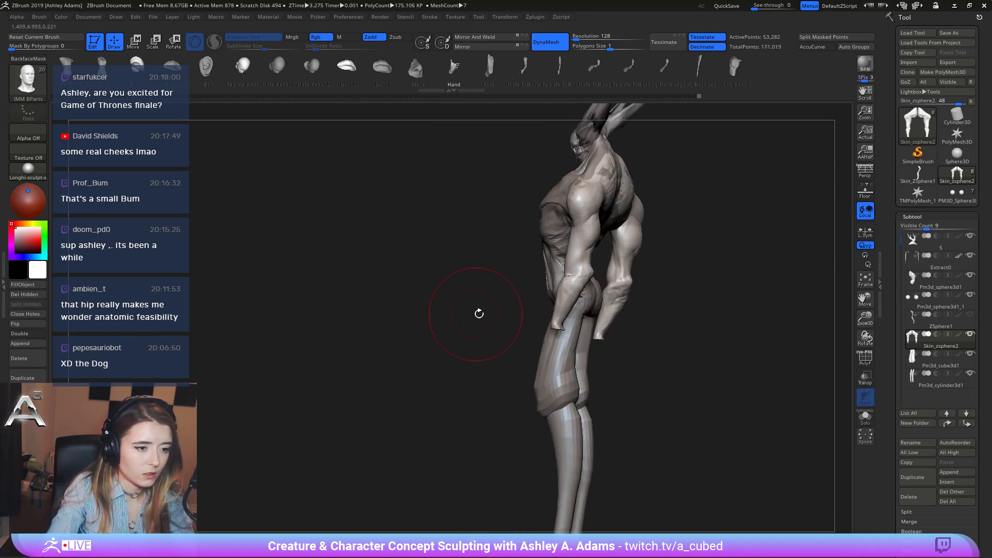
Insert the Hand mesh at both wrist stumps of the arm subtool and move it into line with the forearms.
left_click_drag(561, 330, 585, 384)
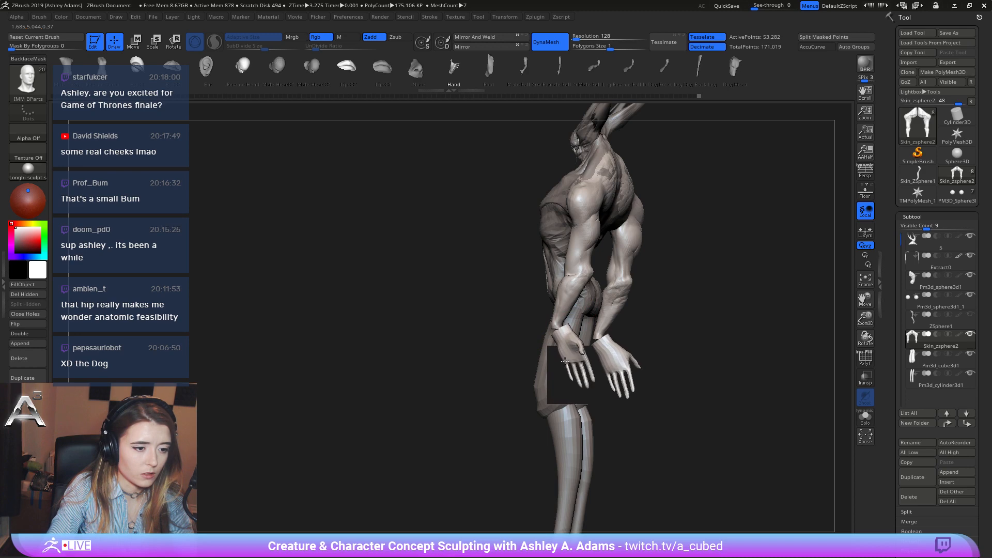
key("w")
left_click_drag(563, 313, 583, 356)
right_click_drag(589, 408, 592, 383)
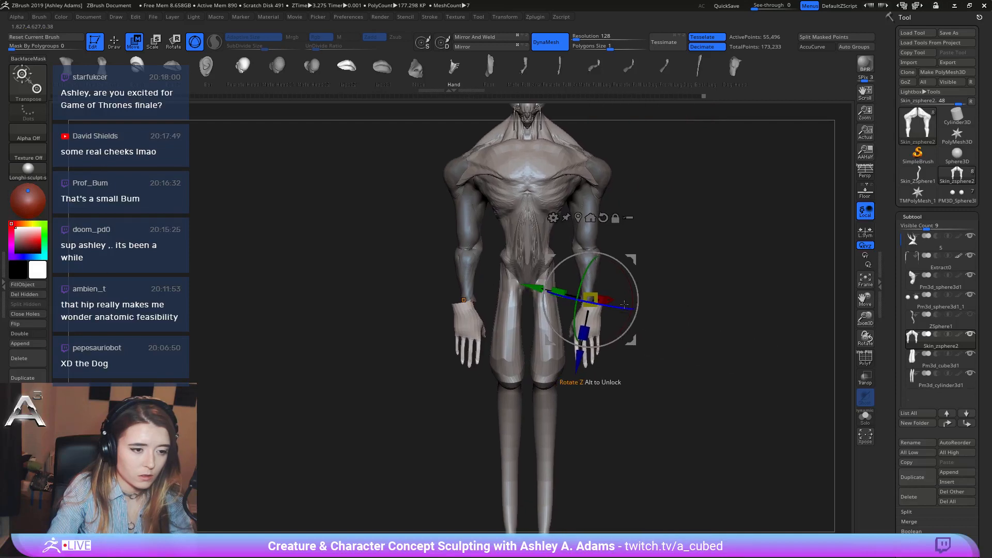
Reset the gizmo orientation and rotate and rescale the inserted hands so the thumbs turn towards the thighs.
left_click(604, 218)
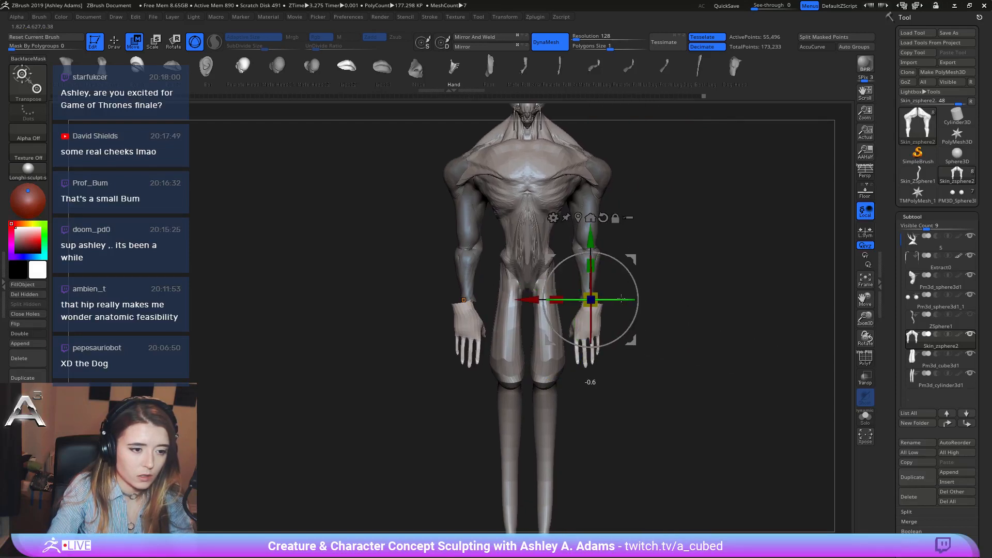
left_click_drag(621, 299, 669, 289)
left_click_drag(634, 256, 628, 257)
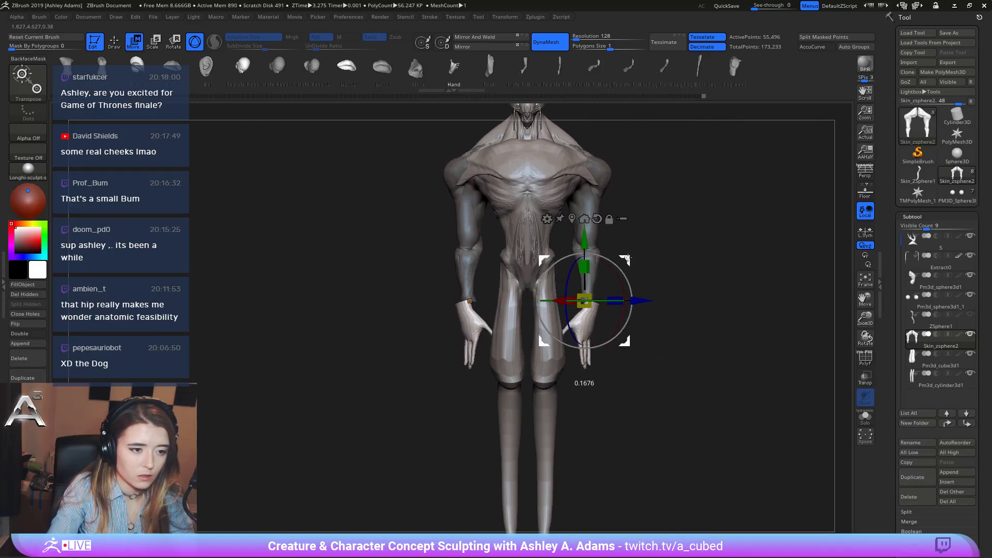
Split the unmasked inserted hands off the arms into their own subtool.
key("q")
key("space")
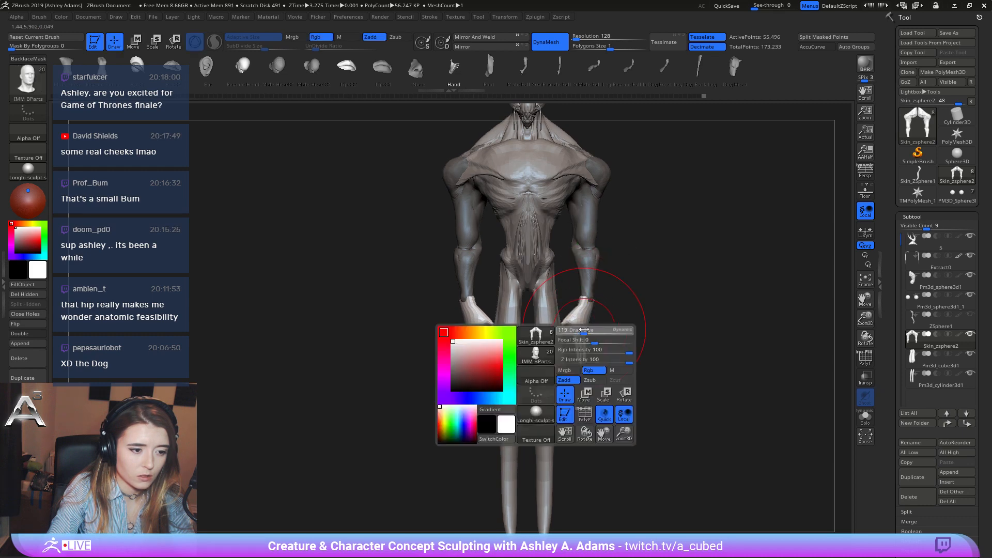
left_click_drag(584, 330, 580, 329)
left_click_drag(587, 366, 564, 347)
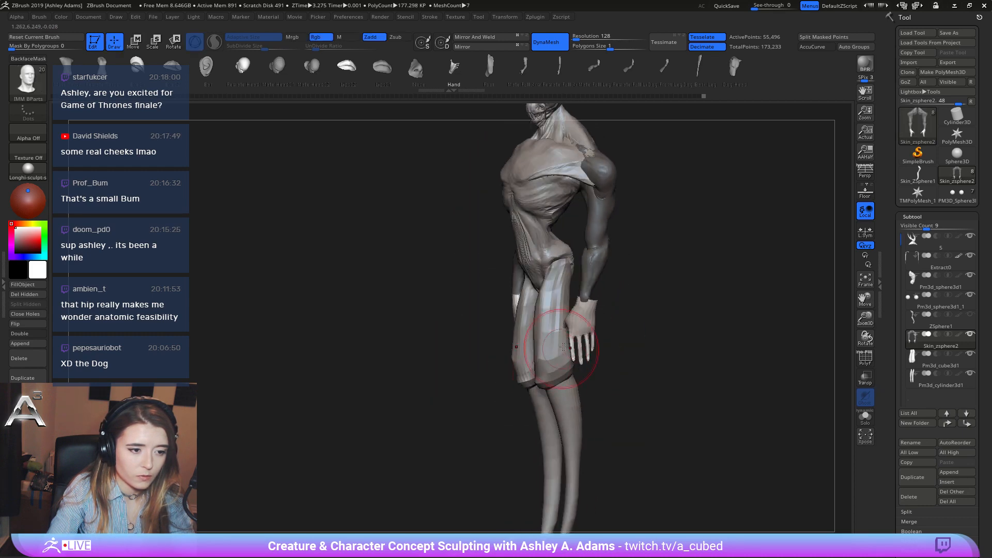
left_click(908, 513)
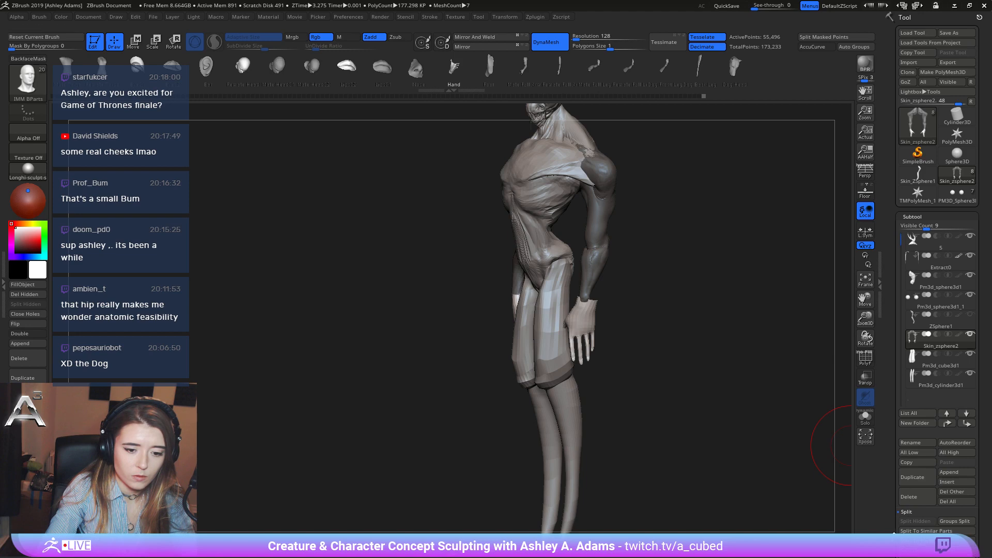
left_click(955, 521)
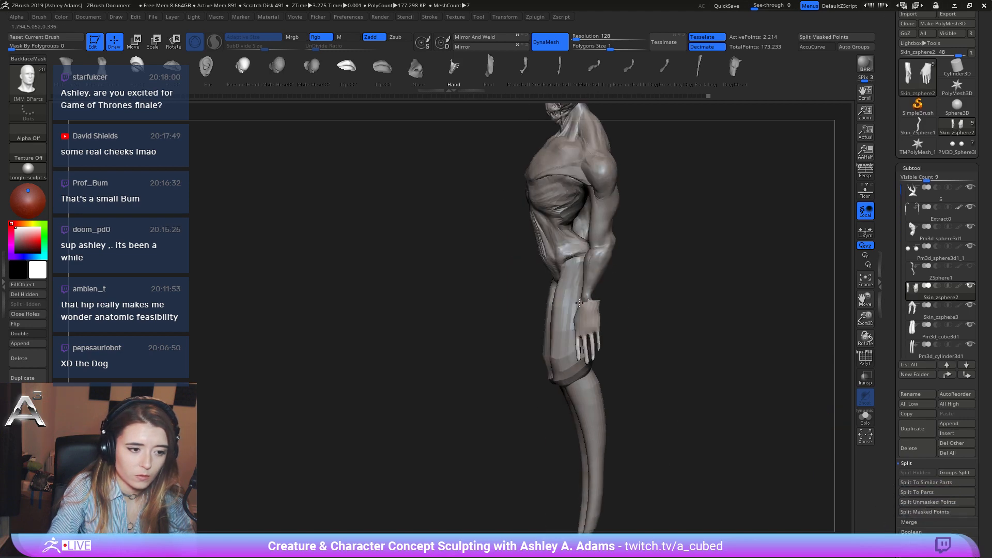
Choose the SnakeHook brush and tilt and rescale the separated hands with the gizmo to fit the wrists.
key("b")
key("s")
key("h")
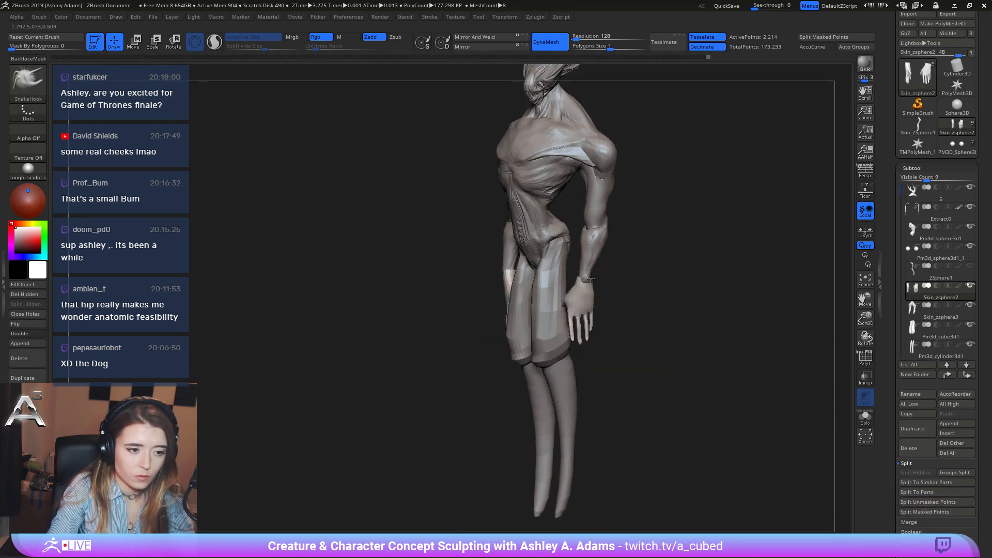
mouse_move(584, 277)
right_mouse_down()
mouse_move(524, 268)
mouse_move(598, 269)
right_mouse_up()
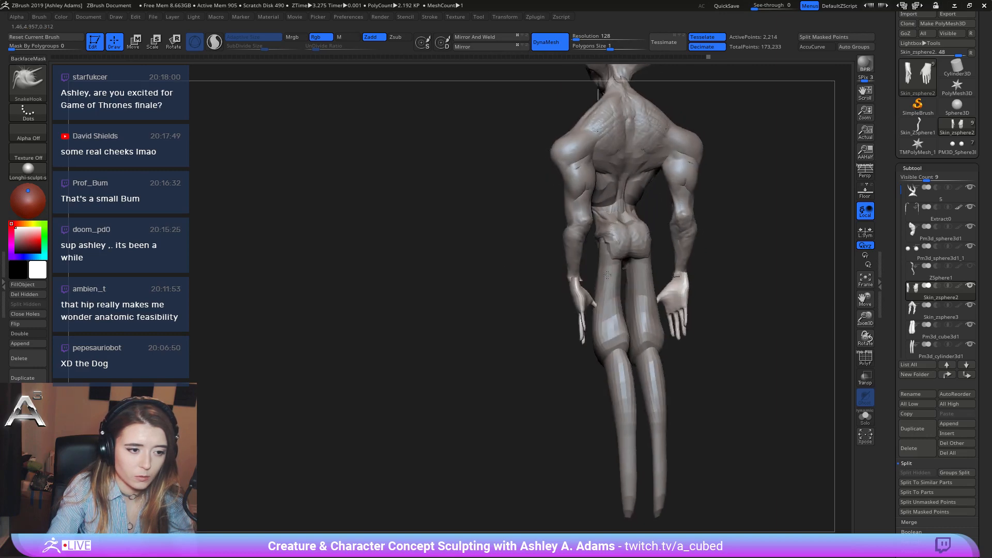
key("ctrl")
key("w")
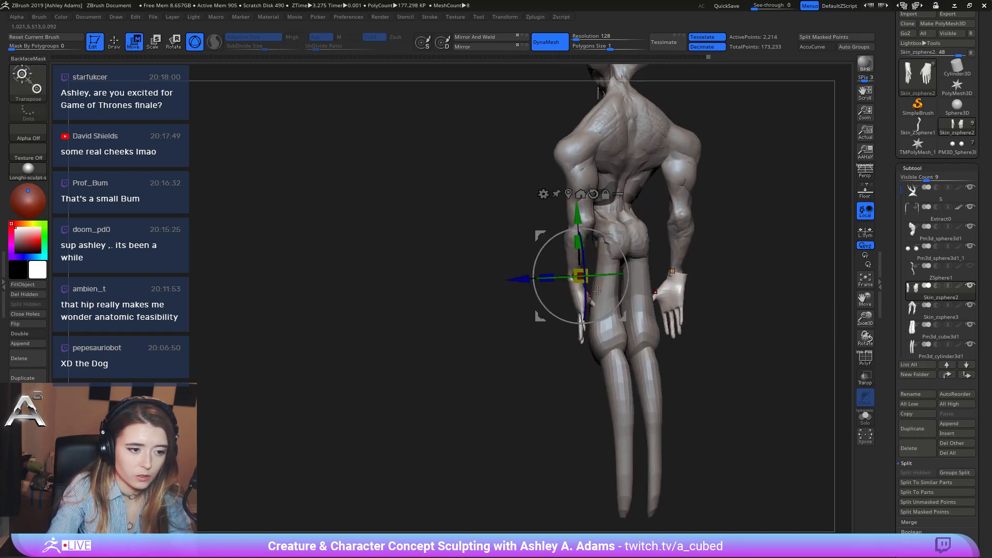
mouse_move(656, 292)
right_mouse_down()
mouse_move(630, 286)
mouse_move(660, 287)
right_mouse_up()
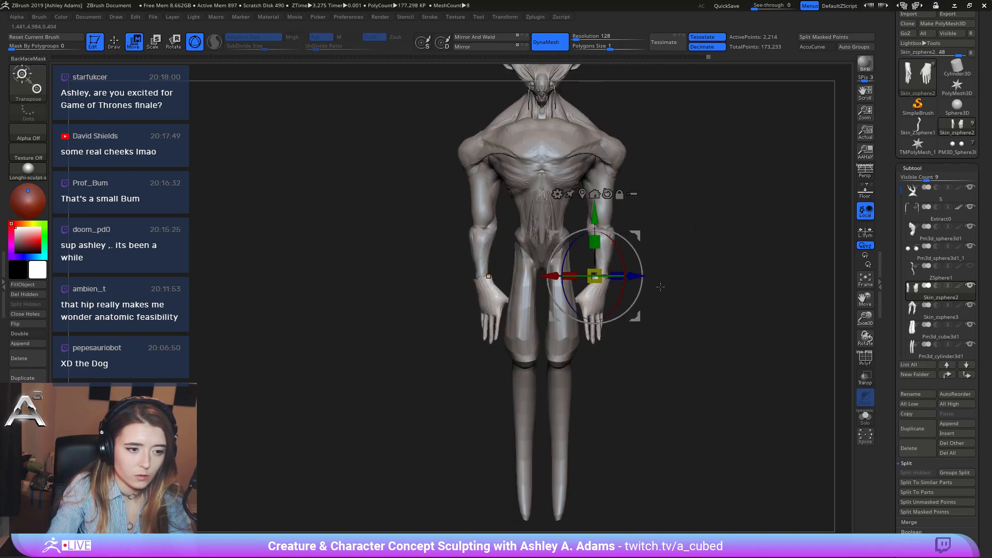
mouse_move(646, 246)
left_mouse_down()
mouse_move(639, 239)
mouse_move(634, 249)
left_mouse_up()
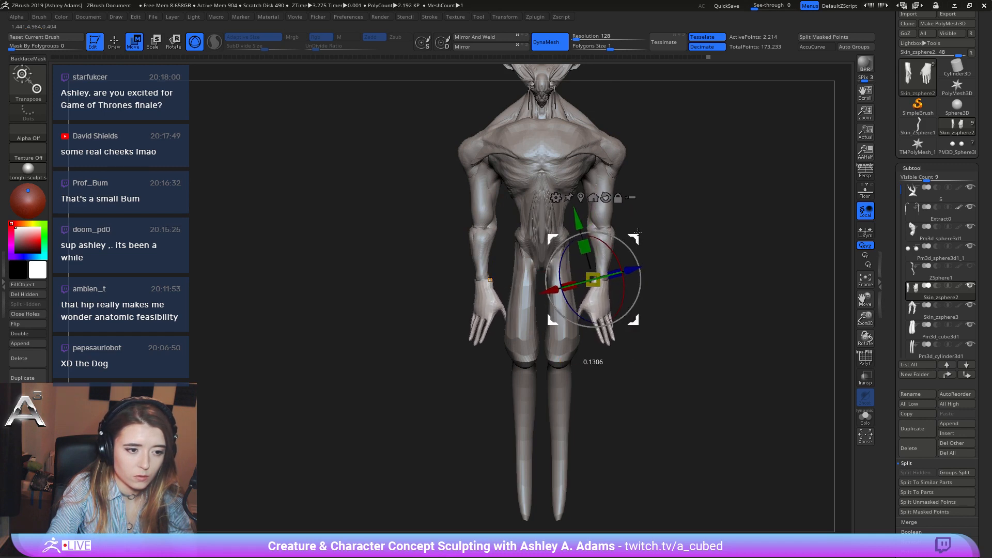
Mask the wrists and palms of both hands with a lasso, leaving the fingers free for the gizmo.
key("q")
key("ctrl")
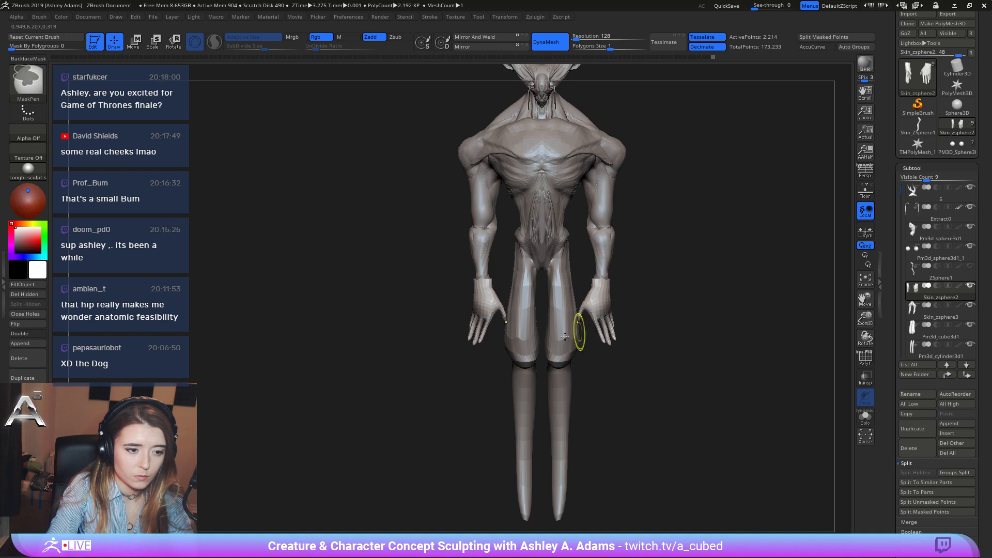
left_click_drag(354, 212, 344, 211, "ctrl")
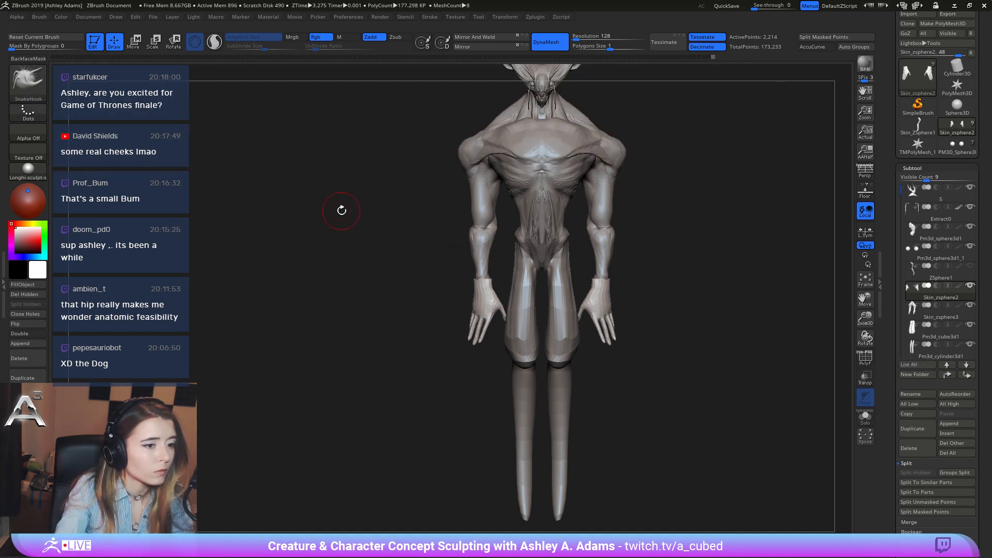
mouse_move(584, 282)
left_mouse_down("ctrl")
mouse_move(667, 310)
mouse_move(635, 382)
mouse_move(603, 365)
left_mouse_up("ctrl")
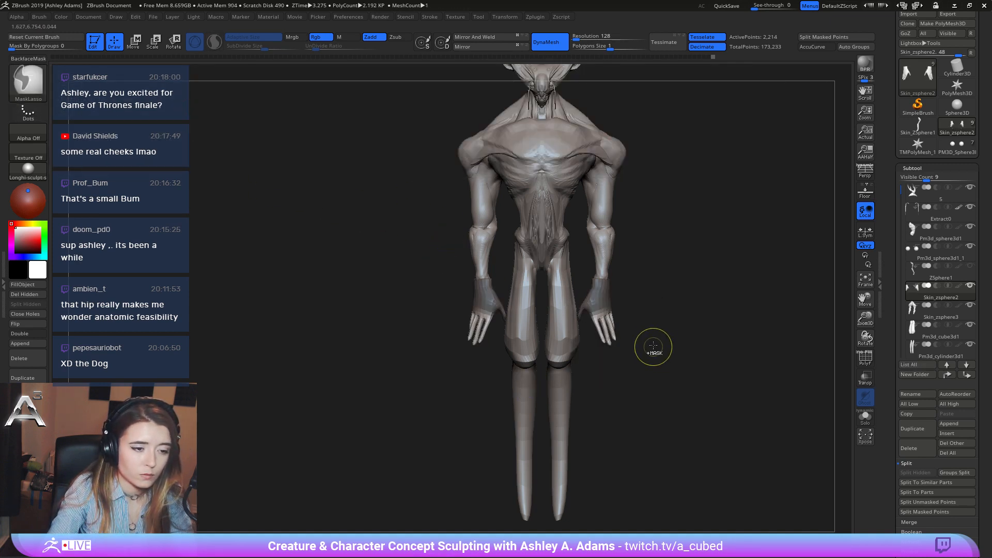
key("w")
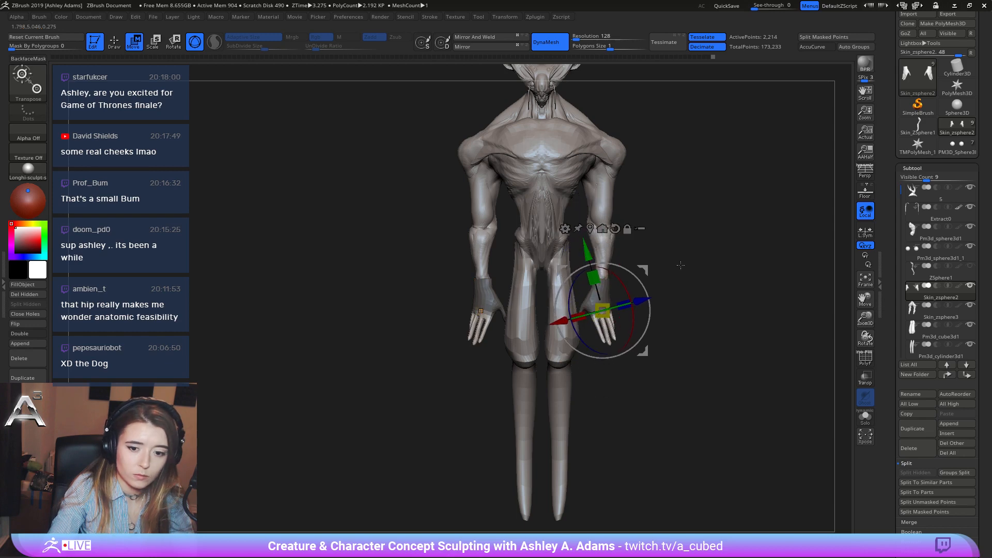
Lengthen the unmasked fingers of both hands and rotate them to hang straight down.
left_click_drag(586, 218, 542, 280, "alt")
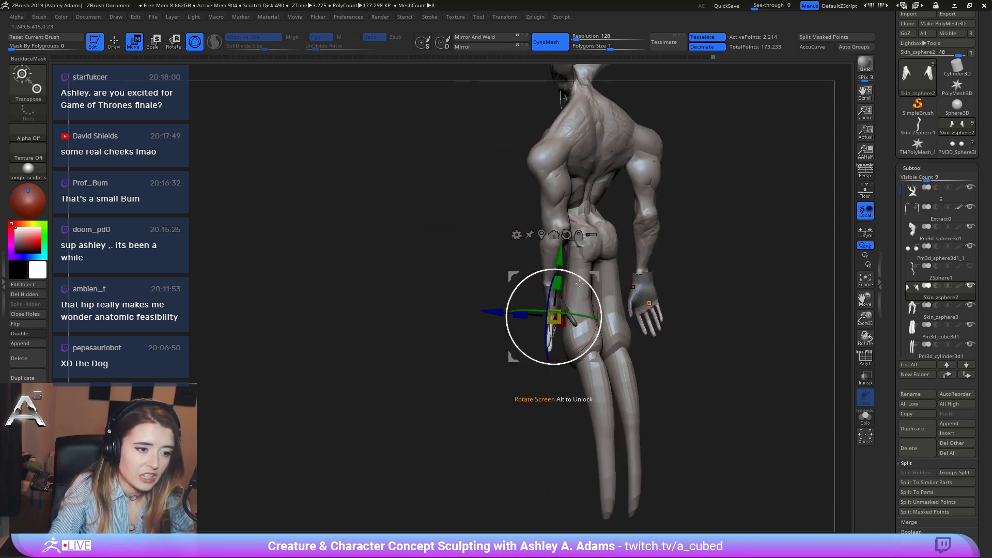
mouse_move(595, 306)
left_mouse_down()
mouse_move(617, 291)
mouse_move(608, 296)
left_mouse_up()
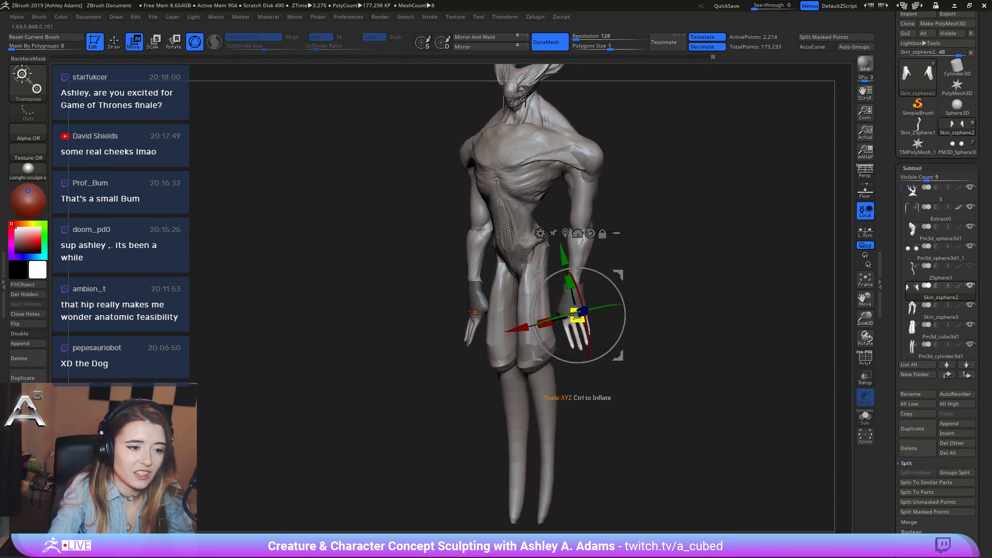
left_click_drag(520, 330, 519, 331)
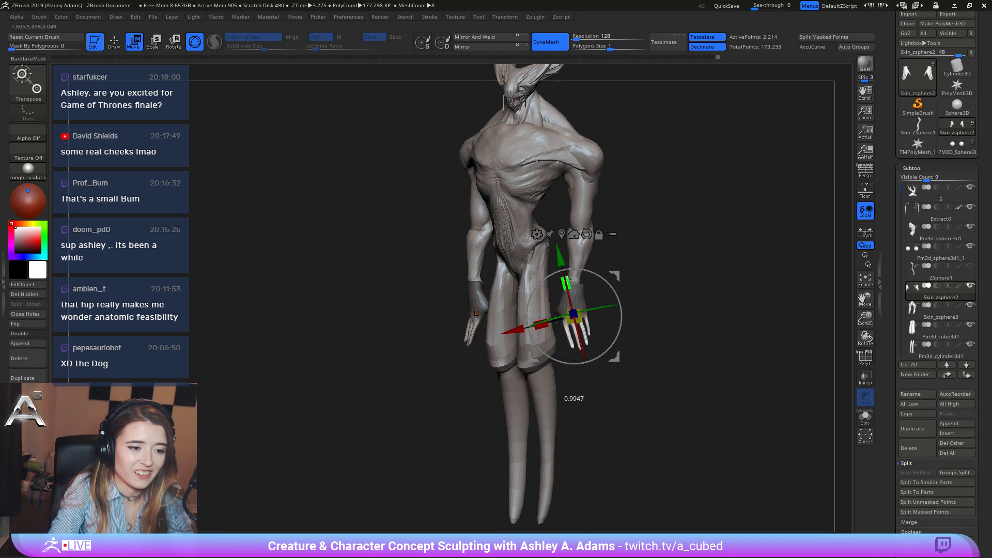
left_click_drag(555, 254, 559, 268)
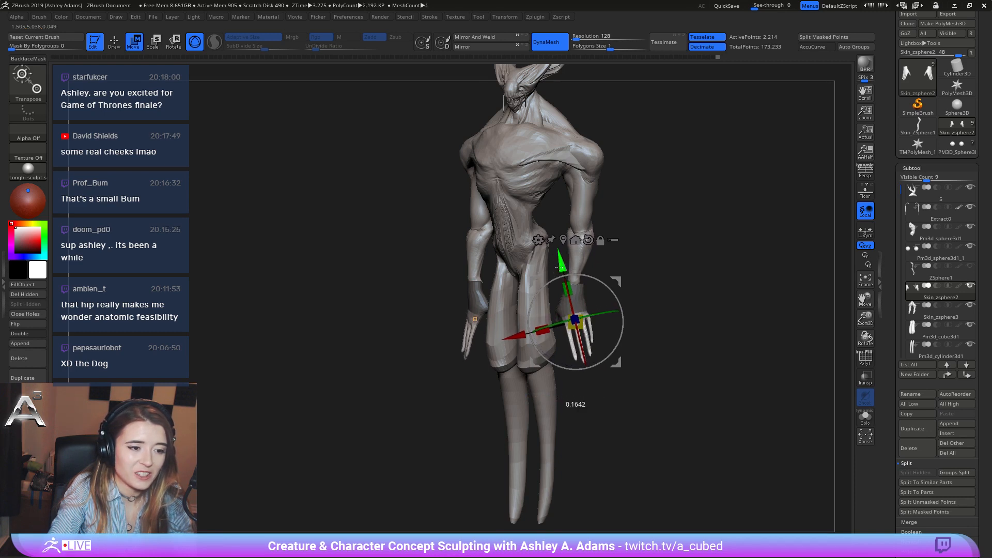
left_click_drag(516, 333, 591, 316)
left_click_drag(570, 235, 594, 284)
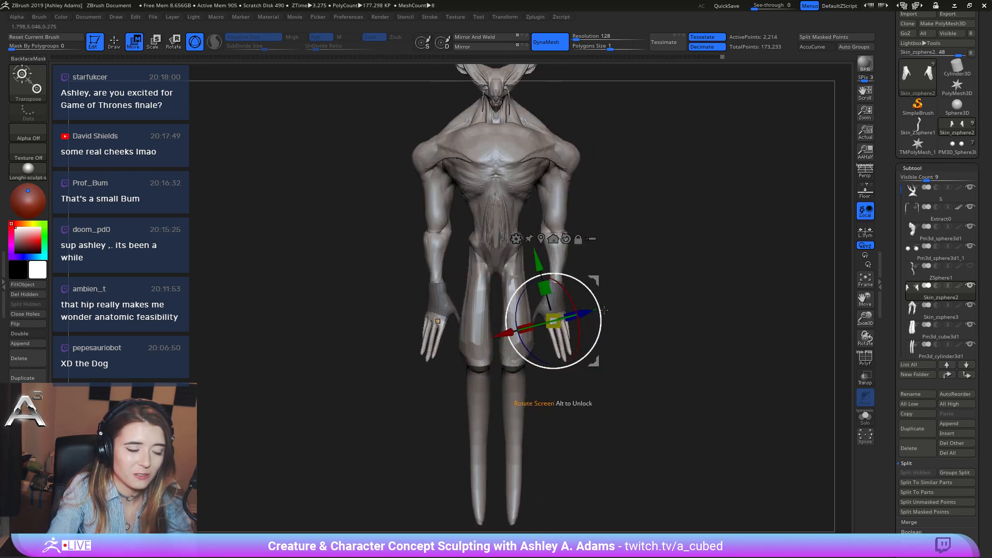
key("q")
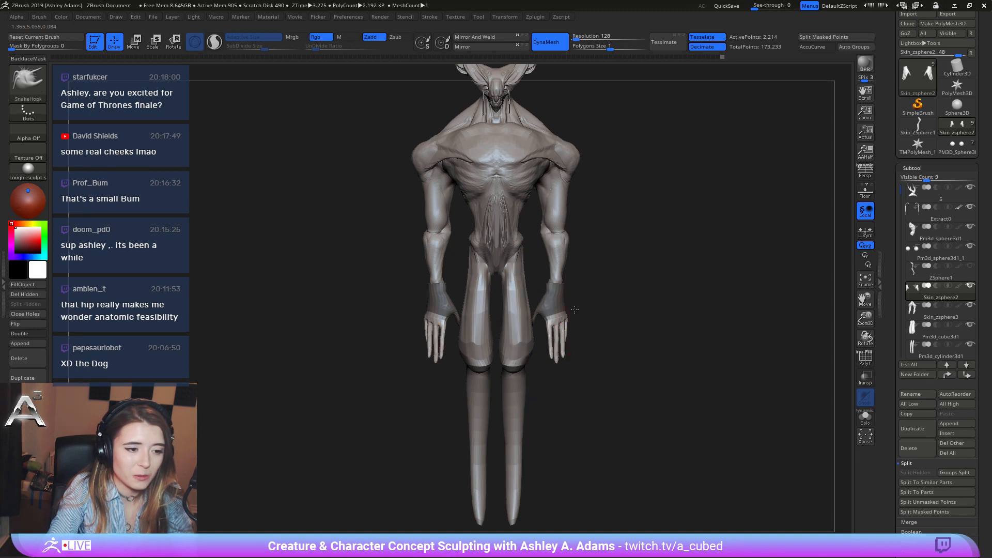
Adjust the SnakeHook draw size and reshape the fingers of both hands.
key("space")
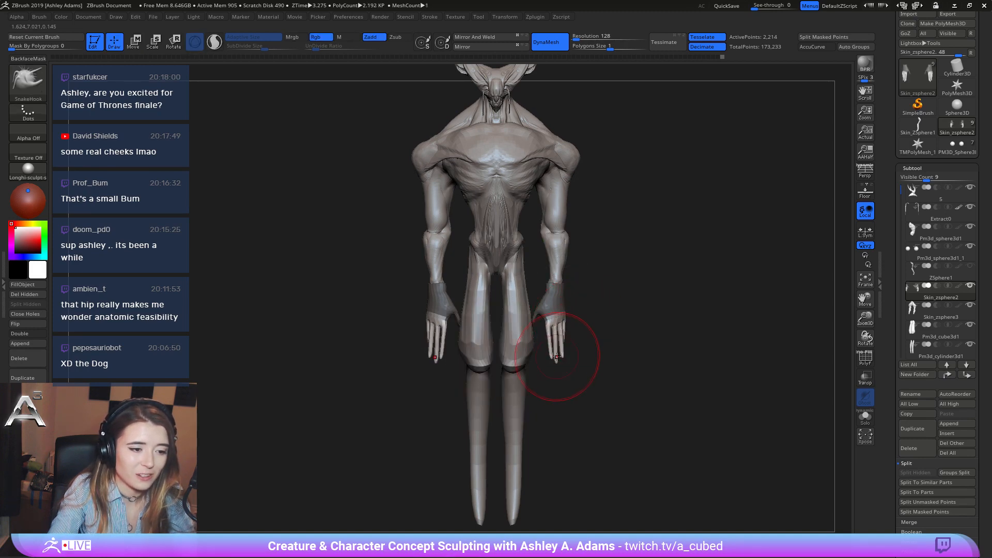
left_click_drag(557, 356, 554, 361)
key("space")
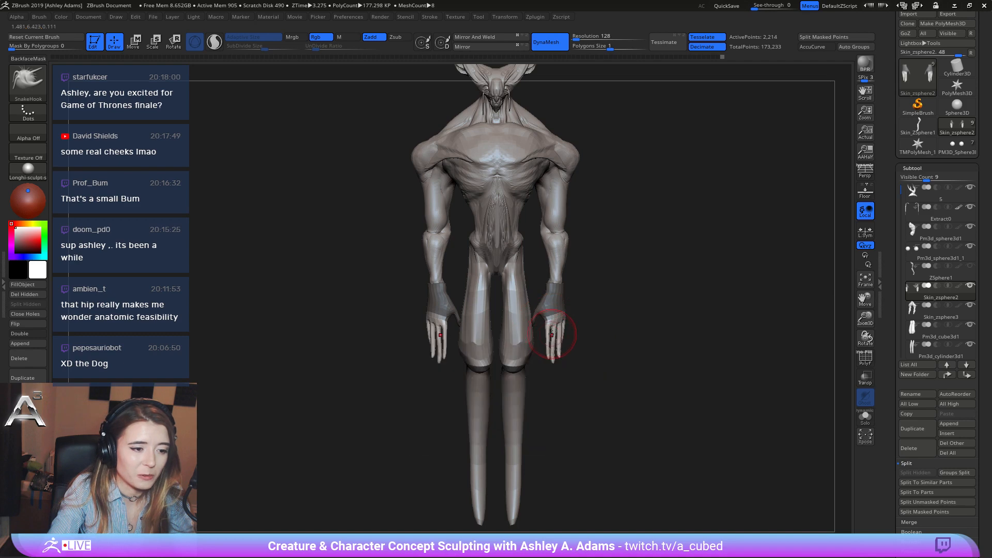
mouse_move(556, 306)
left_mouse_down()
mouse_move(610, 301)
mouse_move(587, 299)
left_mouse_up()
left_click_drag(539, 322, 593, 281)
key("space")
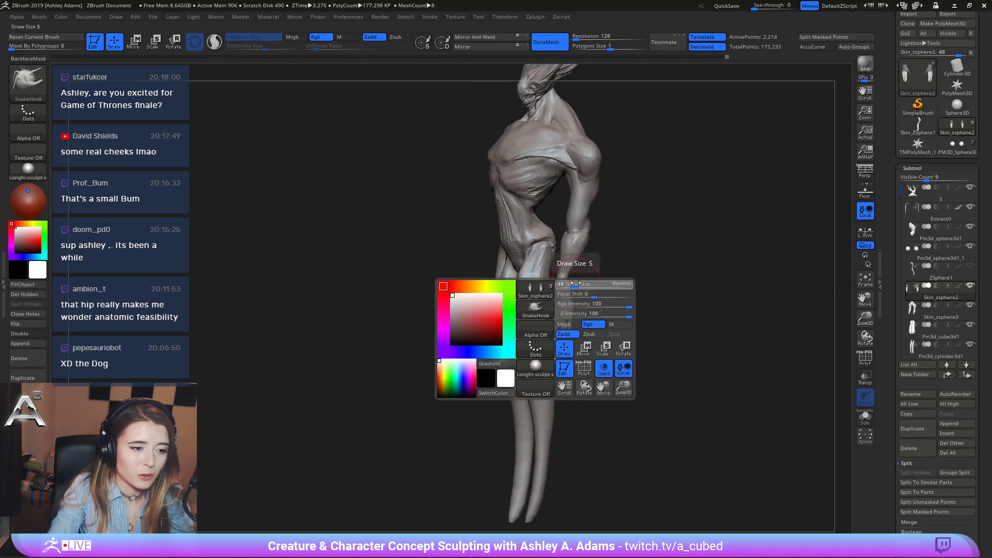
mouse_move(567, 282)
right_mouse_down()
mouse_move(554, 281)
mouse_move(619, 293)
mouse_move(589, 295)
mouse_move(617, 303)
right_mouse_up()
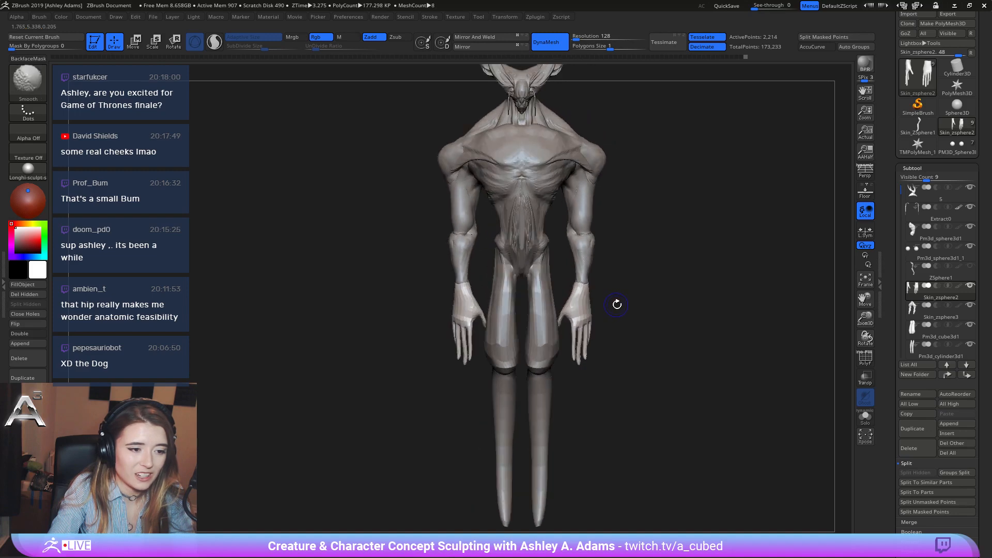
Vary the SnakeHook draw size and refine the palms and finger pose of the hands in side view.
key("space")
left_click_drag(600, 294, 605, 293)
right_click_drag(605, 293, 583, 316)
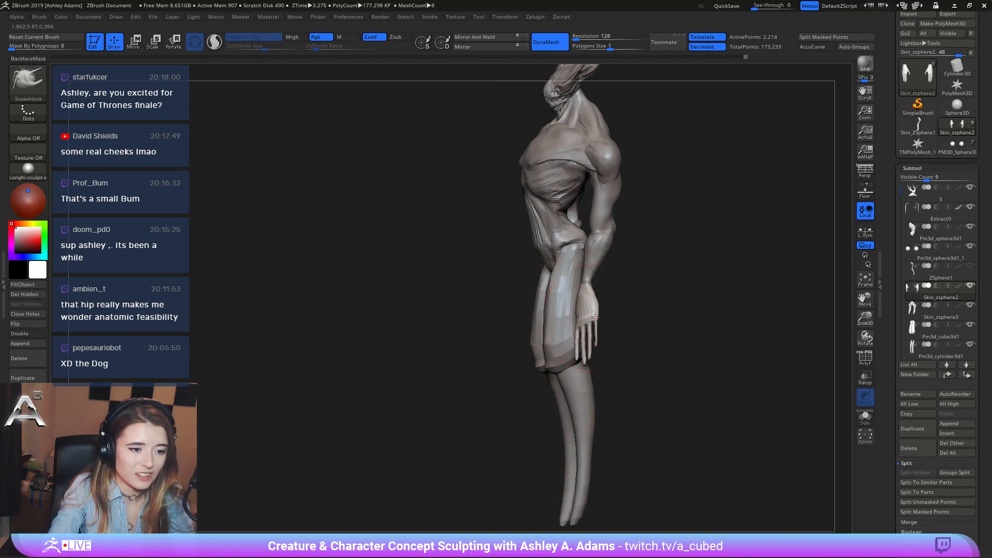
key("space")
left_click_drag(584, 318, 595, 319)
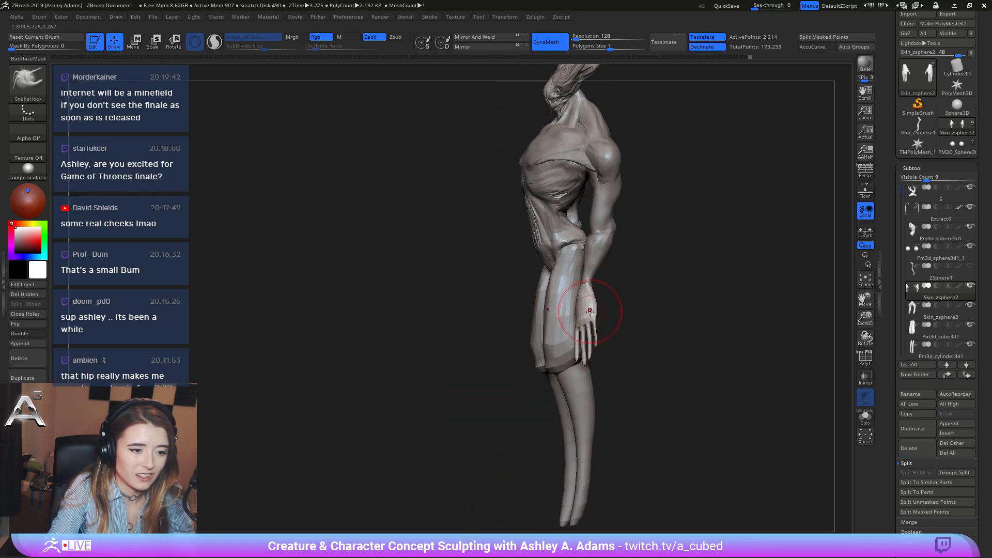
mouse_move(590, 311)
right_mouse_down()
mouse_move(598, 316)
mouse_move(552, 323)
right_mouse_up()
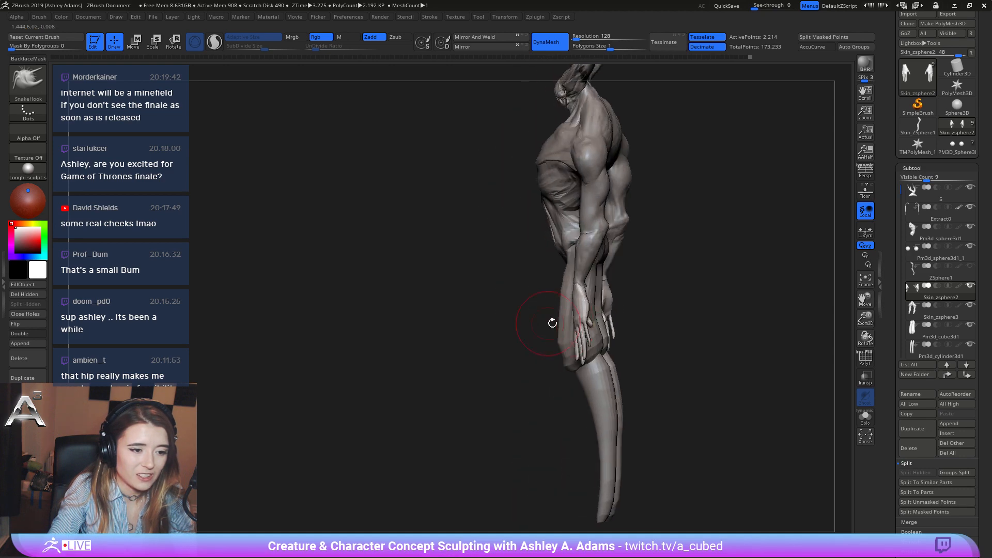
key("space")
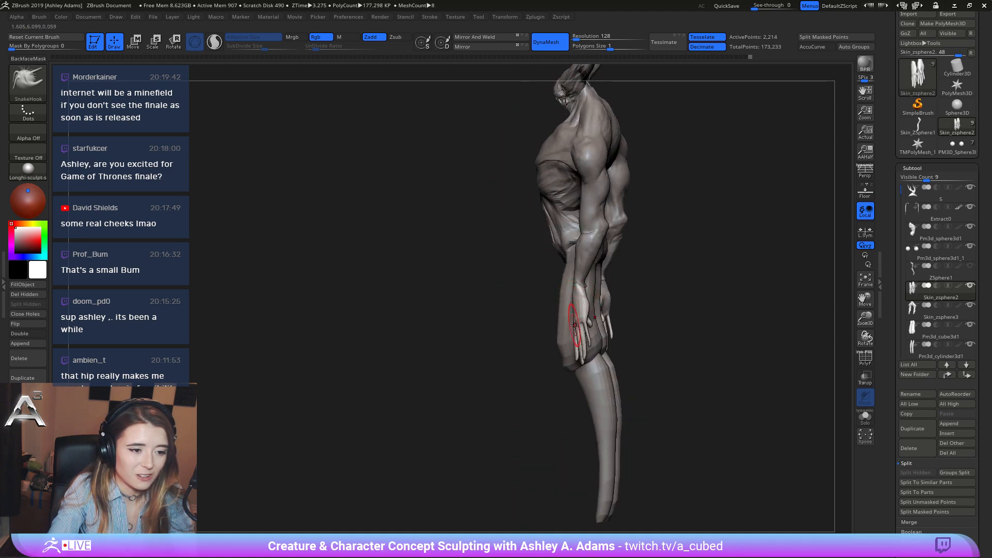
right_click_drag(579, 324, 580, 316)
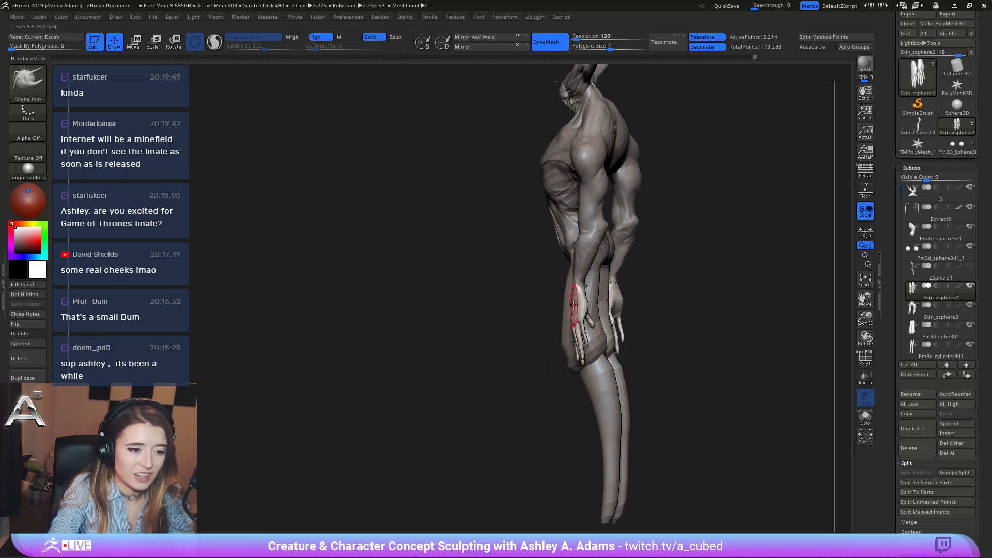
mouse_move(573, 305)
right_mouse_down("shift")
mouse_move(638, 297)
mouse_move(577, 309)
mouse_move(577, 296)
mouse_move(577, 305)
right_mouse_up("shift")
key("space")
Mask the fingers of both hands, leaving the thumb area free, and adjust the unmasked area with the gizmo.
key("ctrl")
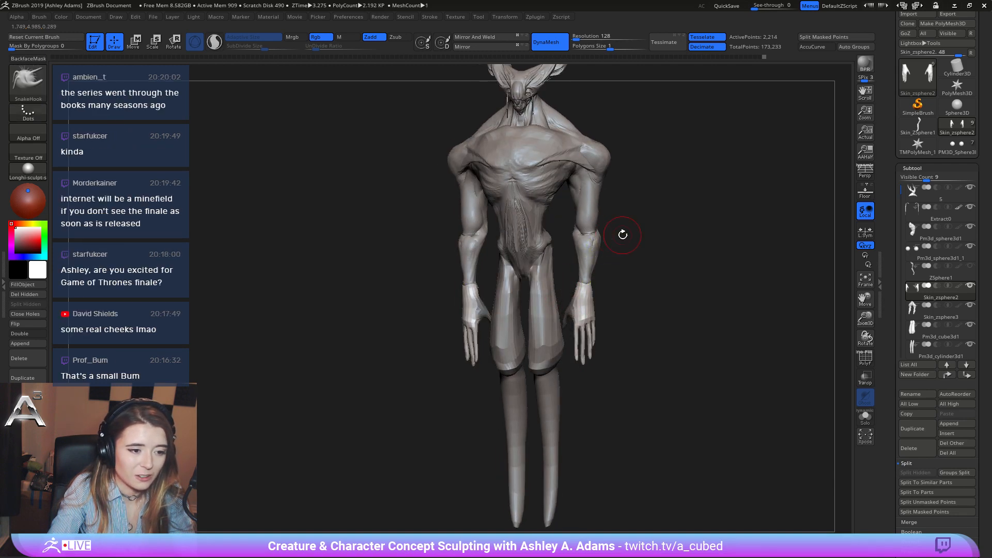
mouse_move(625, 233)
right_mouse_down()
mouse_move(707, 270)
mouse_move(667, 284)
mouse_move(634, 280)
right_mouse_up()
left_click(590, 292, "ctrl")
key("w")
left_click_drag(625, 282, 617, 266, "alt")
left_click(589, 224)
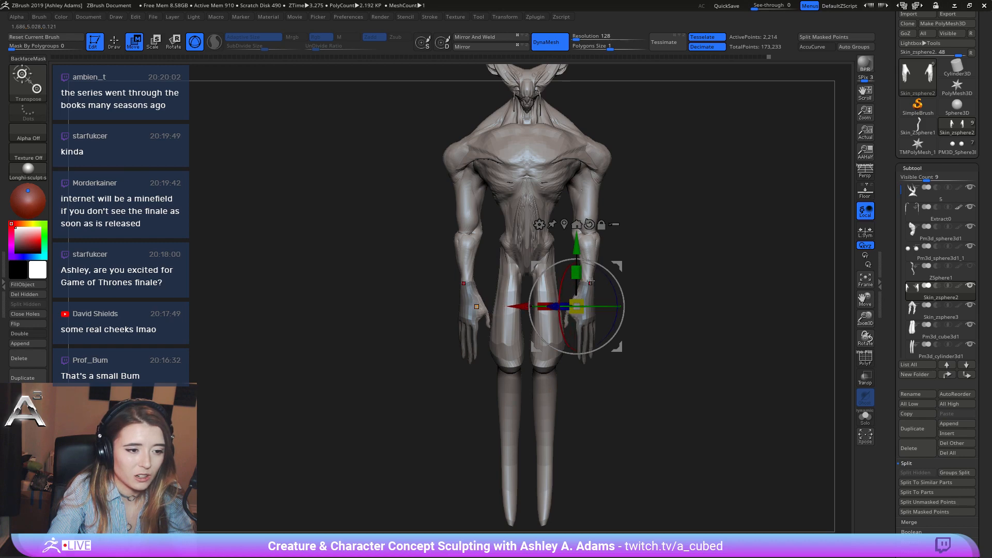
left_click_drag(577, 246, 575, 247)
left_click_drag(544, 306, 547, 307)
left_click_drag(641, 262, 424, 264)
Clear the mask from both hands and adjust the SnakeHook draw size.
key("q")
right_click_drag(627, 286, 587, 303)
key("space")
left_click_drag(587, 303, 593, 303)
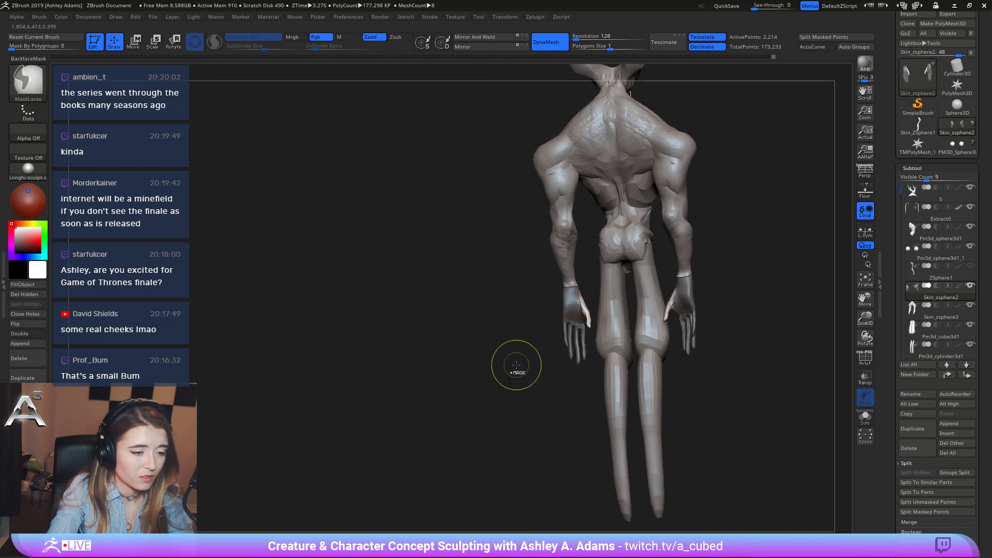
left_click_drag(516, 364, 473, 364, "ctrl")
right_click_drag(568, 290, 582, 311, "ctrl")
key("space")
left_click_drag(583, 311, 576, 312)
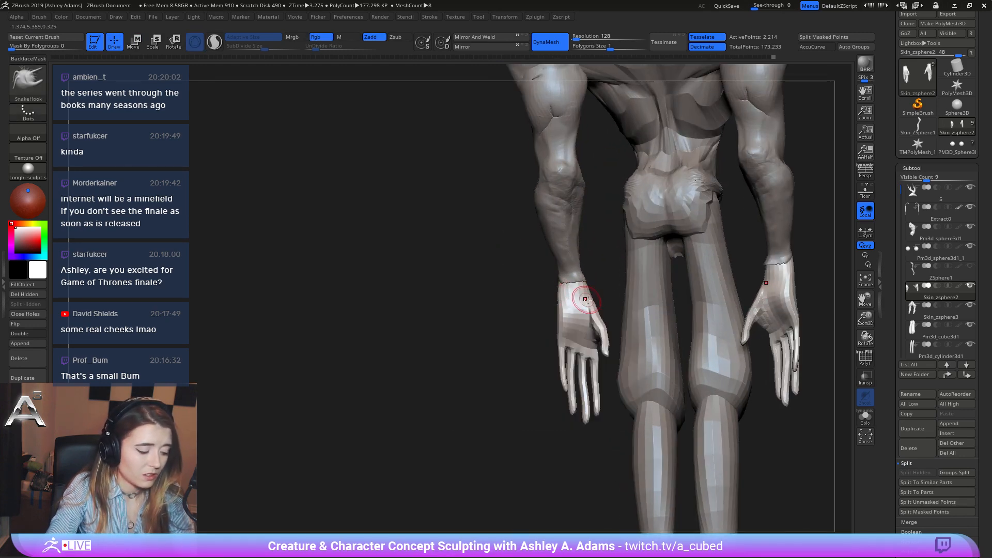
Swell the palms of both hands near the thumb bases with the Inflat brush.
key("b")
key("i")
key("n")
right_click_drag(600, 326, 594, 335)
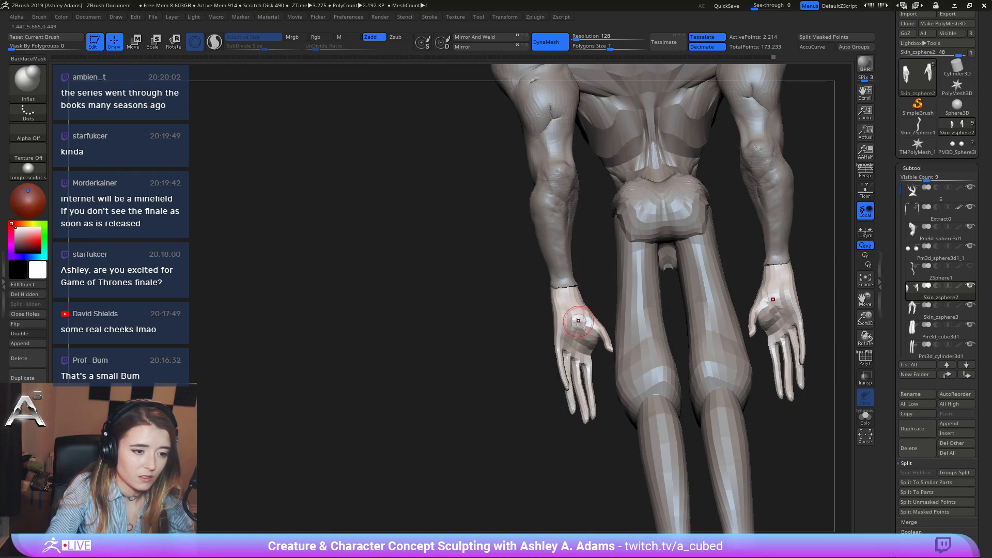
mouse_move(578, 321)
right_mouse_down()
mouse_move(591, 345)
mouse_move(575, 307)
mouse_move(566, 351)
right_mouse_up()
Sculpt the palms of both hands, building up volume with the ClayBuildup brush.
key("b")
key("s")
key("h")
key("b")
key("c")
key("b")
key("b")
key("d")
key("s")
key("b")
key("c")
key("b")
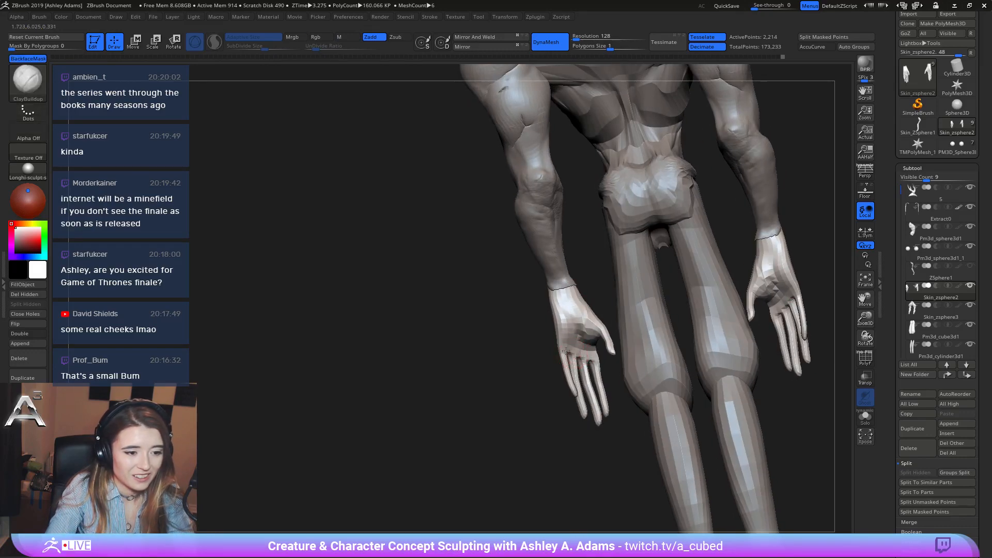
left_click_drag(556, 343, 577, 355)
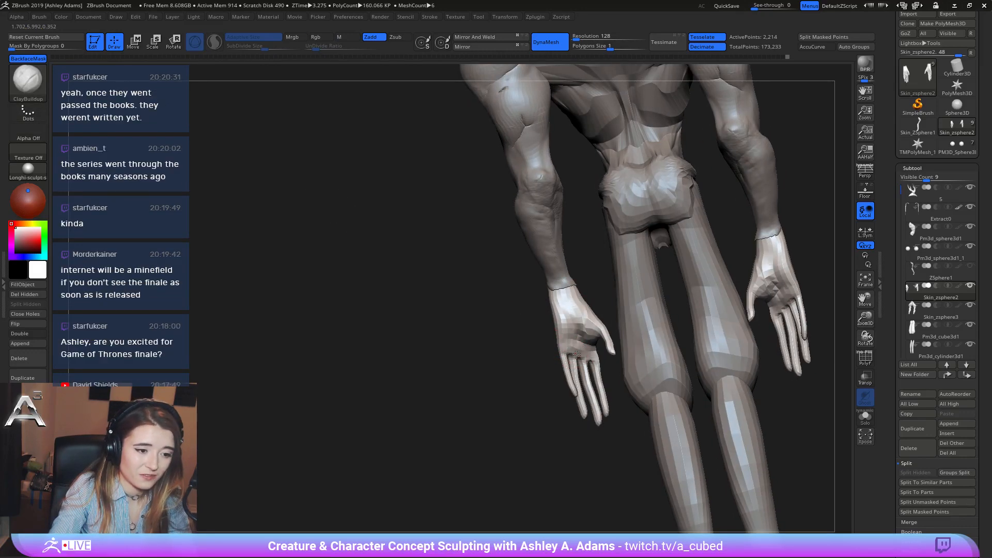
Adjust the SnakeHook draw size and reshape the wrists of both hands in side view.
right_click_drag(581, 337, 575, 311)
key("space")
left_click_drag(572, 311, 580, 311)
right_click_drag(581, 311, 549, 309)
key("b")
key("s")
key("h")
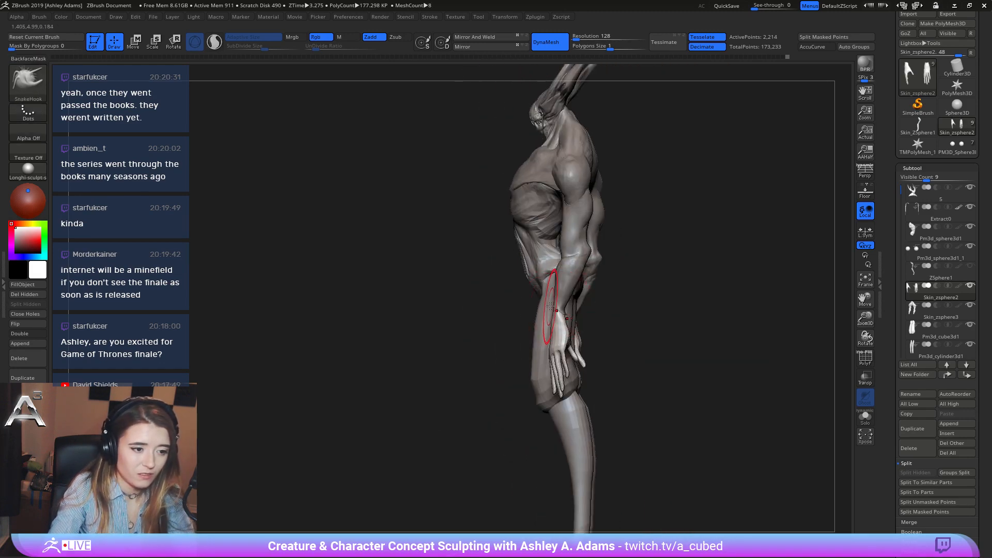
key("space")
left_click_drag(554, 306, 544, 306)
mouse_move(554, 308)
right_mouse_down()
mouse_move(538, 298)
mouse_move(562, 302)
right_mouse_up()
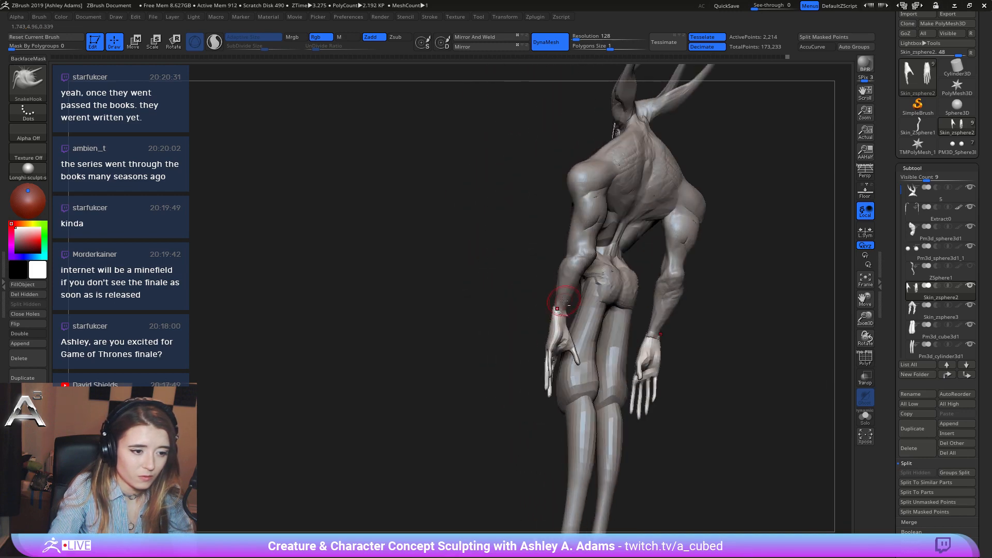
Select the arms subtool, Skin_zsphere3, and pull the lower forearms toward the wrists with a smaller SnakeHook.
left_click(563, 306, "alt")
key("space")
left_click_drag(562, 314, 556, 315)
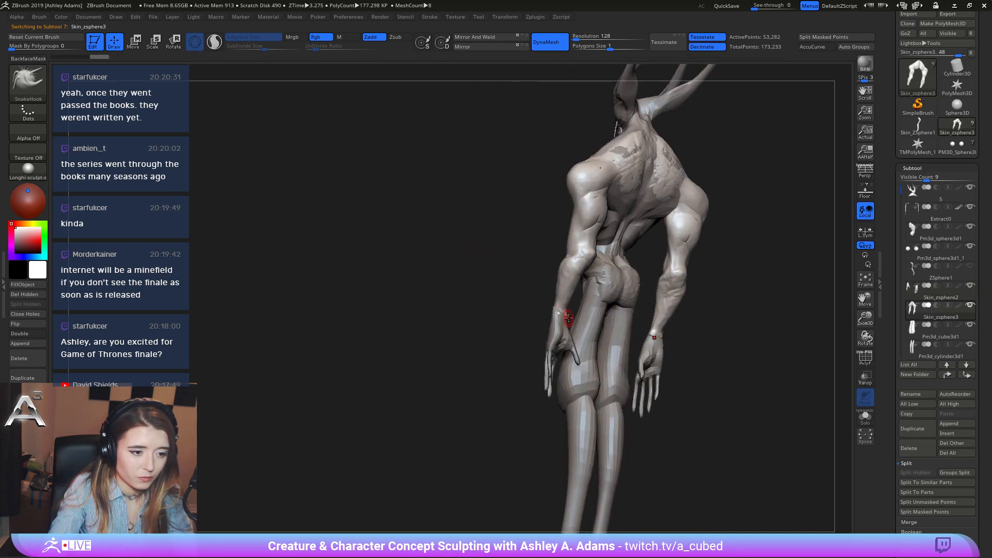
mouse_move(548, 315)
right_mouse_down()
mouse_move(582, 330)
mouse_move(520, 314)
mouse_move(567, 327)
mouse_move(512, 324)
right_mouse_up()
mouse_move(567, 355)
right_mouse_down("ctrl")
mouse_move(581, 318)
mouse_move(645, 317)
mouse_move(547, 289)
right_mouse_up("ctrl")
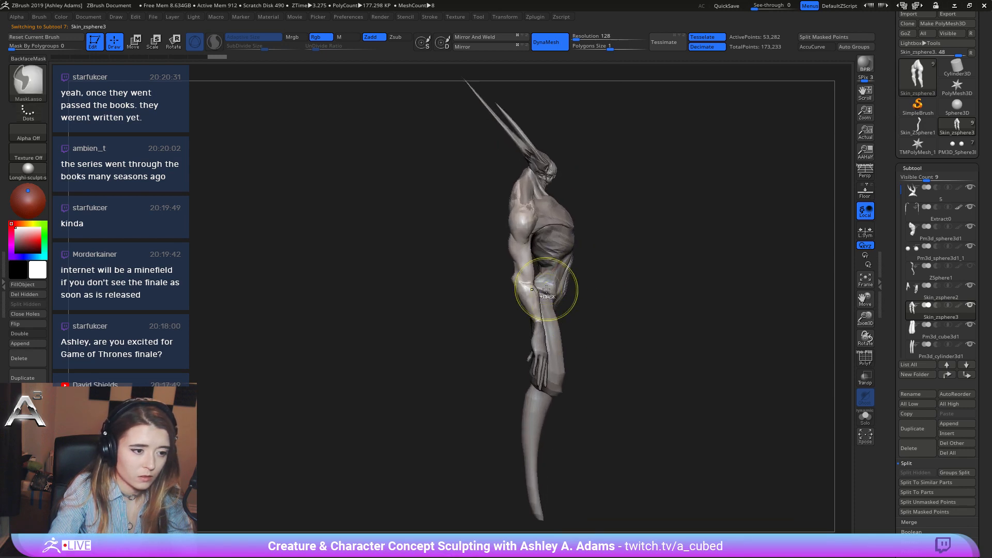
Select the hands subtool, reset the gizmo orientation and rotate the hands slightly in side view.
left_click(553, 351, "alt")
mouse_move(443, 405)
left_mouse_down("ctrl")
mouse_move(450, 337)
mouse_move(615, 332)
left_mouse_up("ctrl")
key("w")
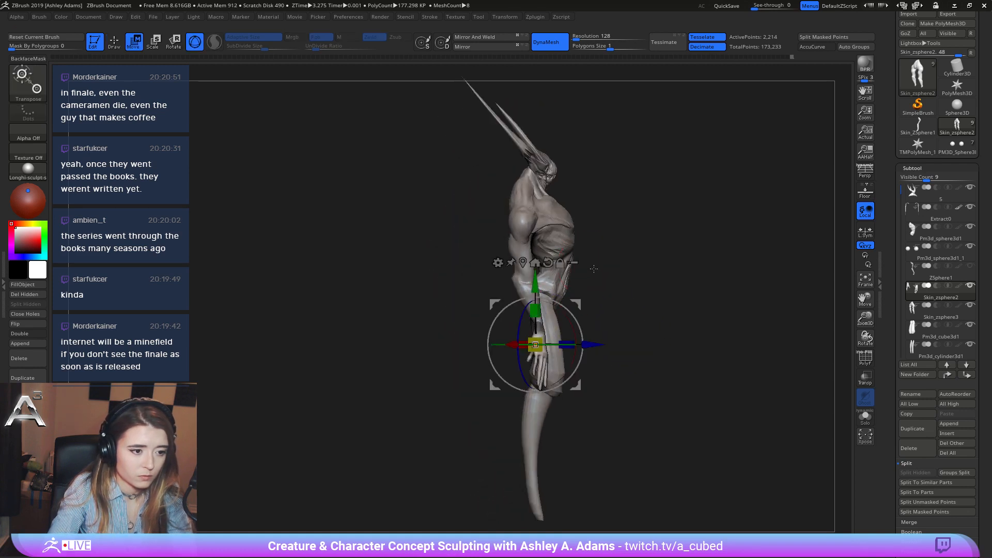
left_click_drag(536, 282, 538, 276)
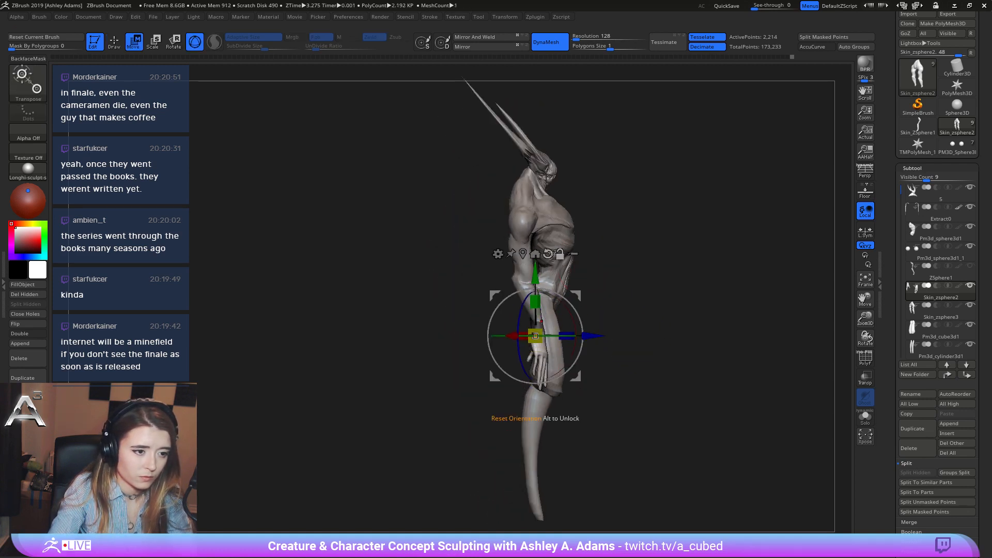
left_click(548, 254)
left_click(561, 254)
left_click_drag(589, 326, 591, 331)
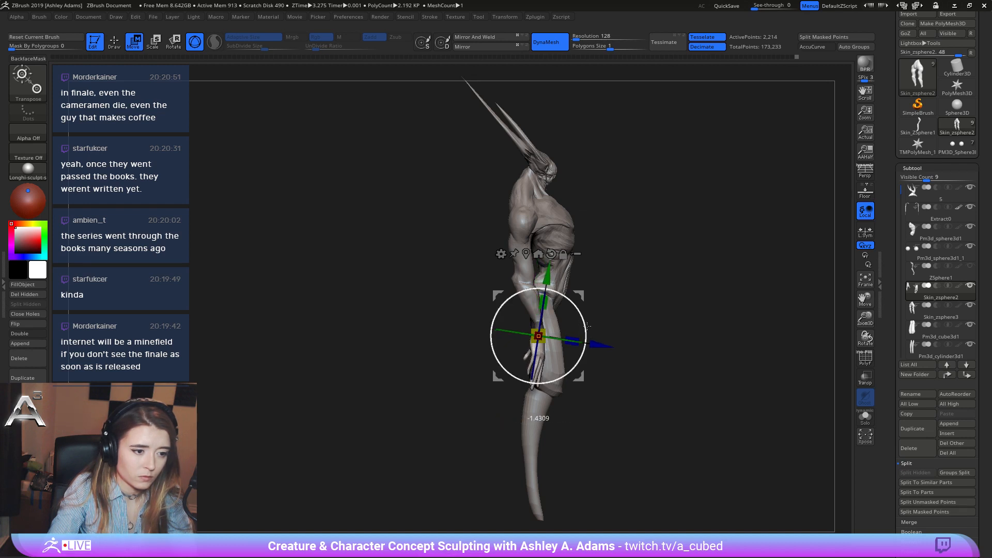
key("q")
Place the gizmo at the wrist in front view and rotate both hands to line up with the forearms.
key("f")
left_click_drag(620, 341, 566, 327, "shift")
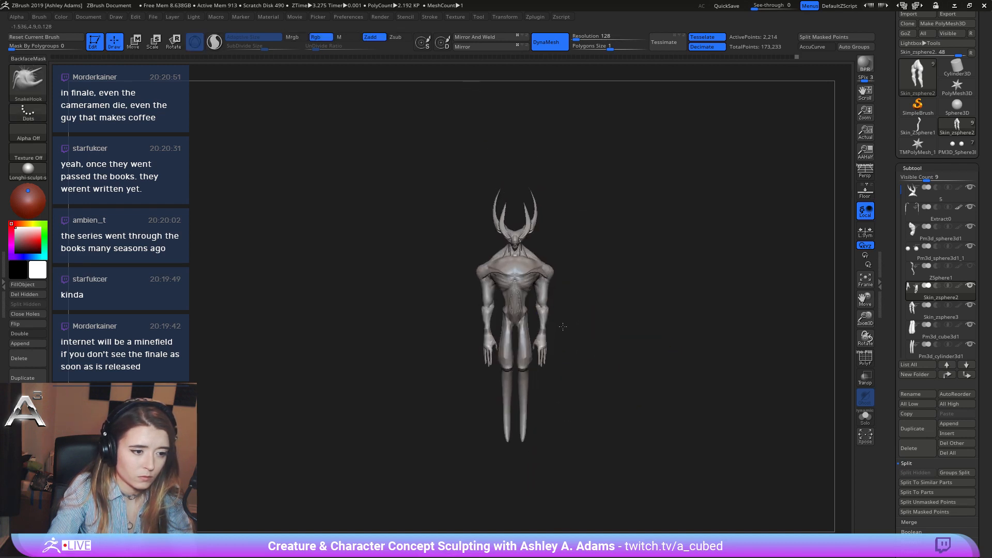
key("w")
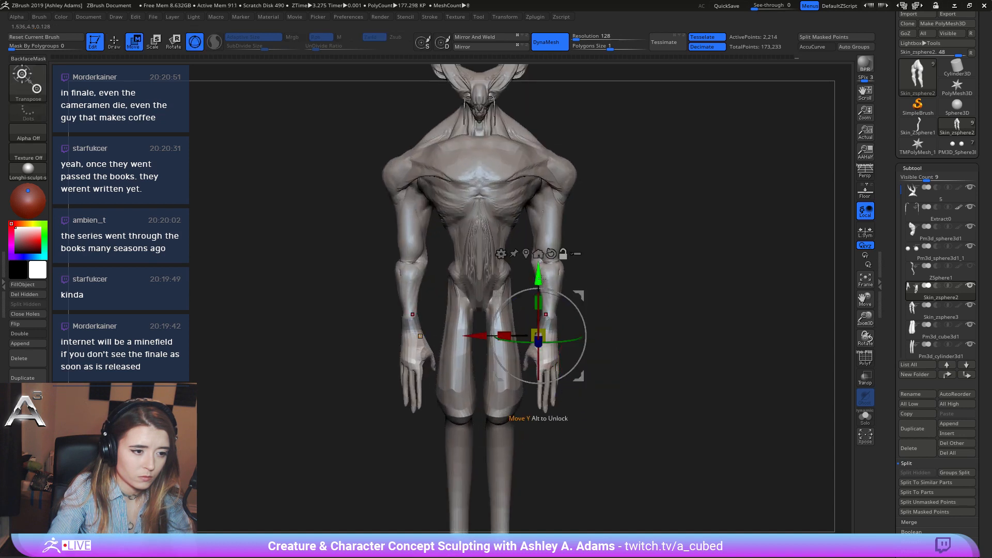
left_click_drag(540, 279, 540, 268)
left_click_drag(494, 321, 492, 326)
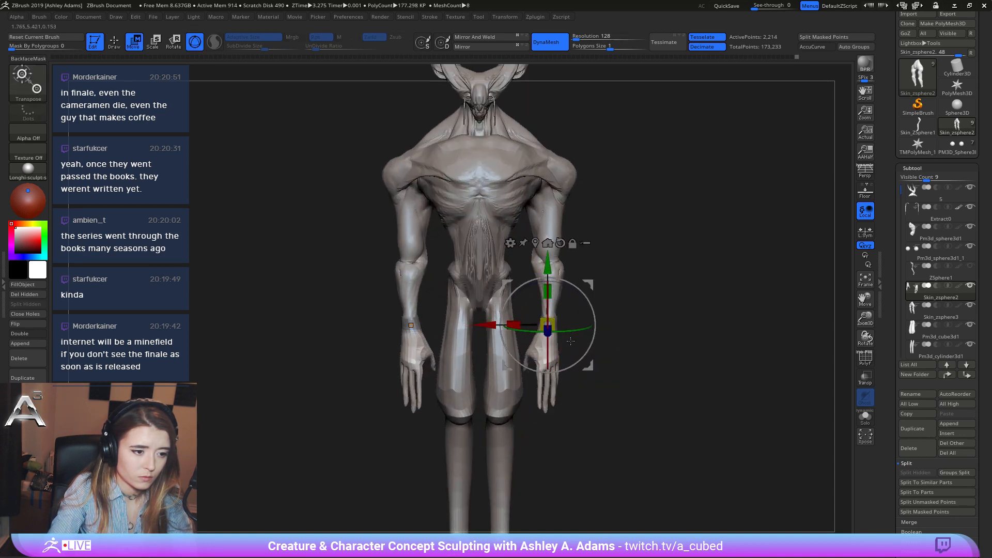
left_click_drag(571, 329, 558, 314)
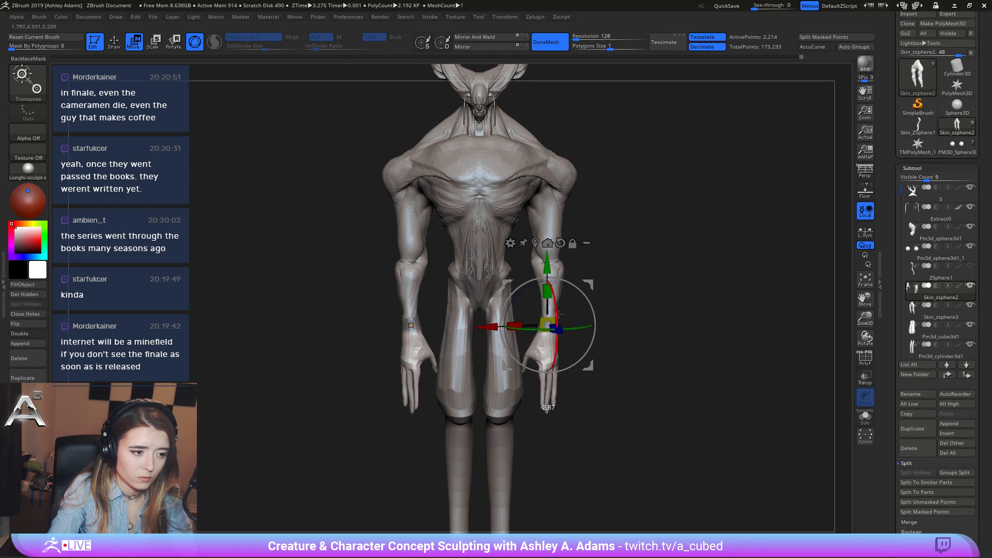
key("q")
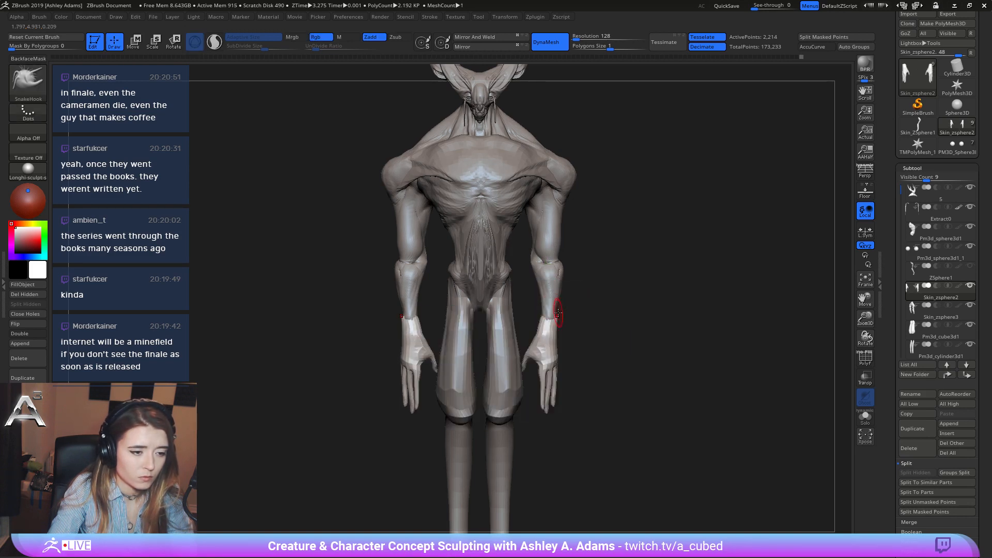
Enlarge the SnakeHook draw size and reshape the hands' outline in front view.
key("space")
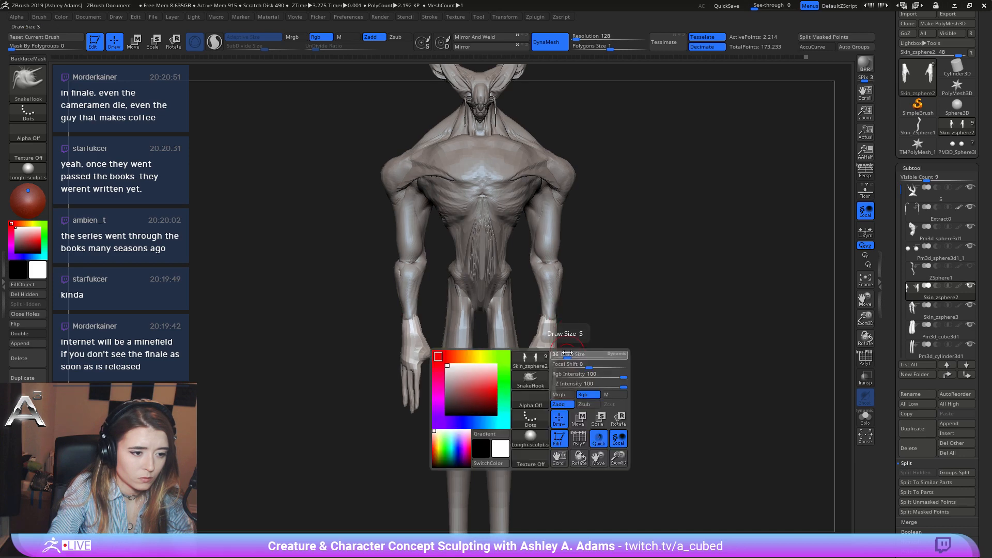
left_click_drag(563, 355, 578, 355)
left_click_drag(595, 357, 567, 367, "shift")
left_click_drag(556, 402, 541, 370)
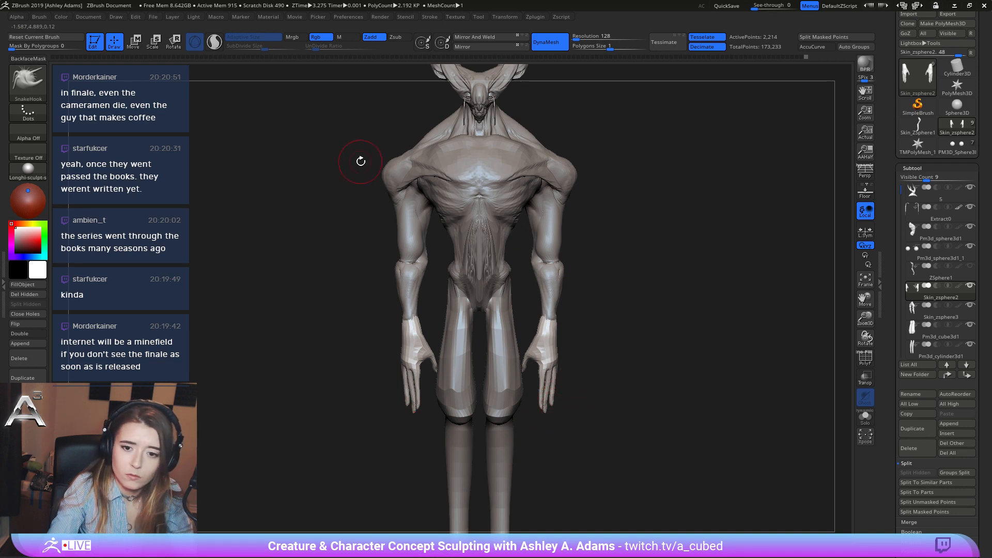
left_click_drag(602, 341, 546, 372)
Refine the fingers, thumbs and wrists of both hands with SnakeHook from the side and back.
right_click_drag(545, 373, 539, 331, "ctrl")
right_click(546, 314)
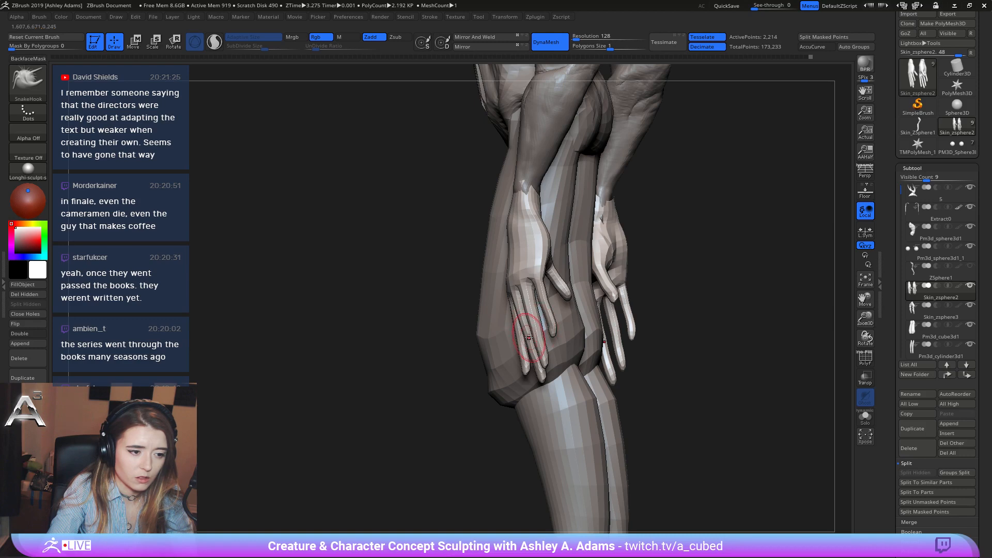
right_click_drag(529, 336, 537, 255)
right_click(544, 311)
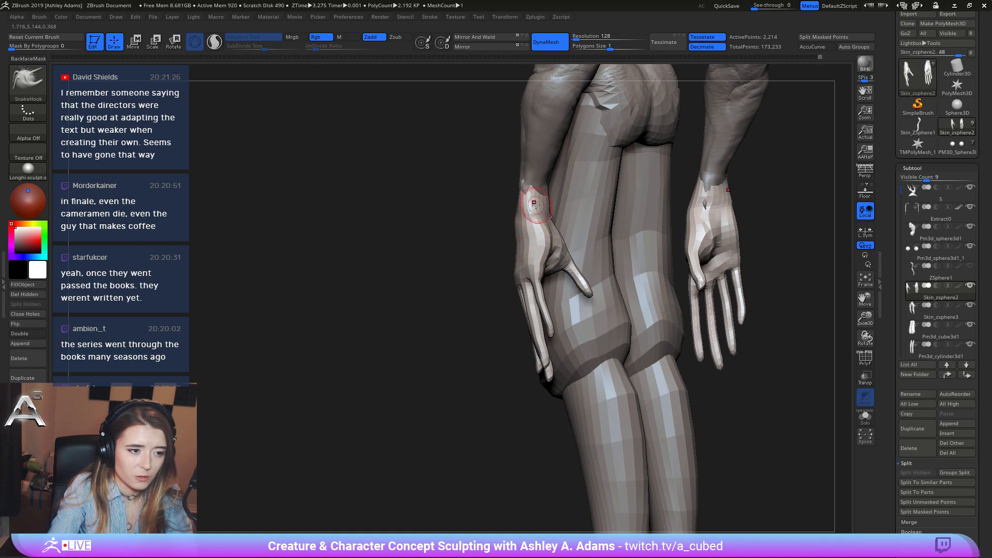
mouse_move(541, 210)
right_mouse_down()
mouse_move(555, 240)
mouse_move(583, 244)
mouse_move(541, 209)
mouse_move(513, 232)
right_mouse_up()
Build up the wrists and backs of both hands with the ClayBuildup brush.
key("b")
key("c")
key("b")
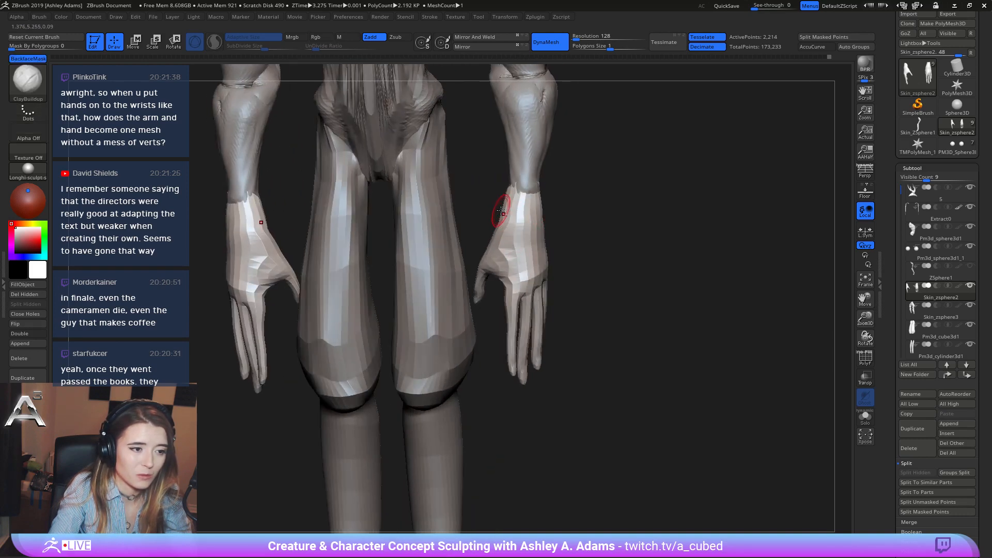
right_click_drag(533, 254, 494, 263)
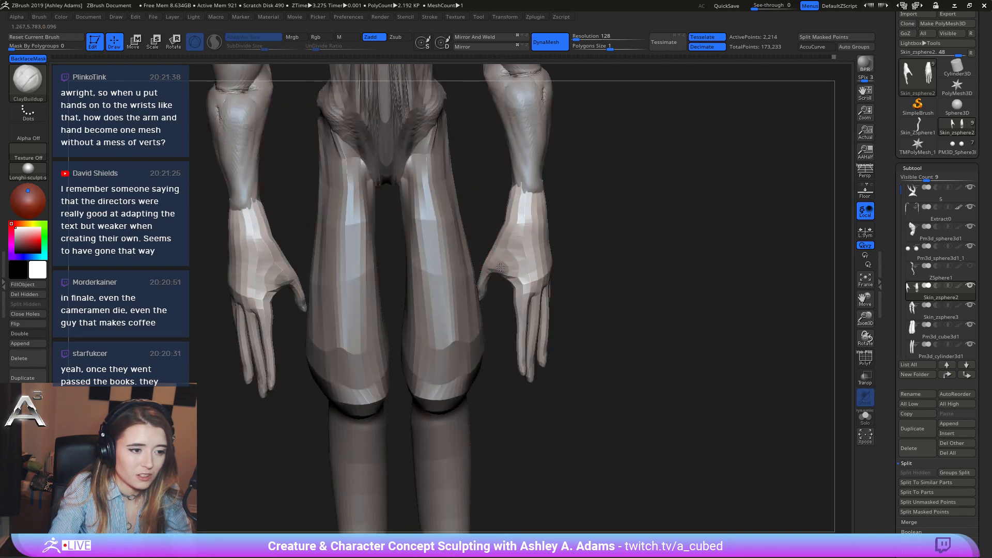
Vary the SnakeHook draw size and adjust the shape and spread of the fingers.
right_click_drag(515, 272, 518, 278)
key("b")
key("s")
key("h")
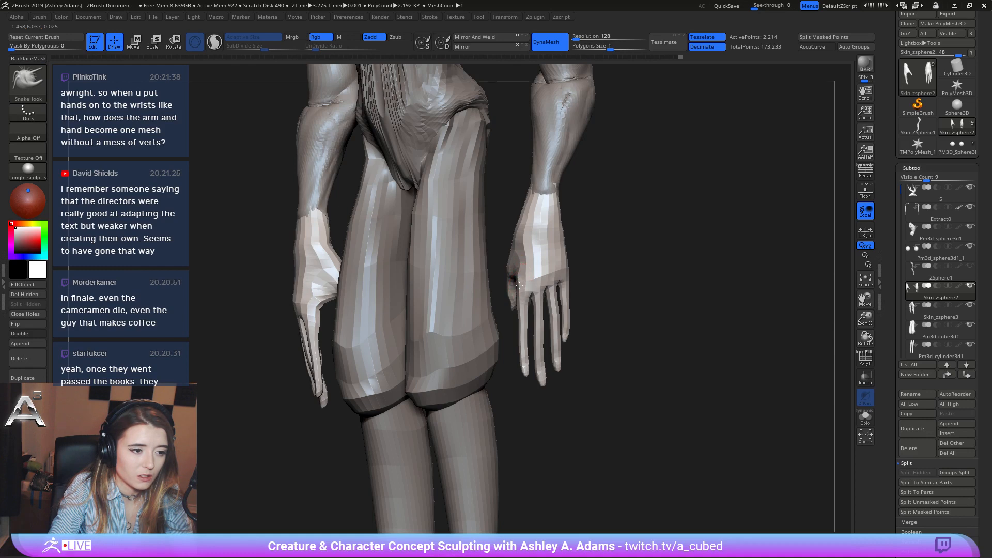
key("space")
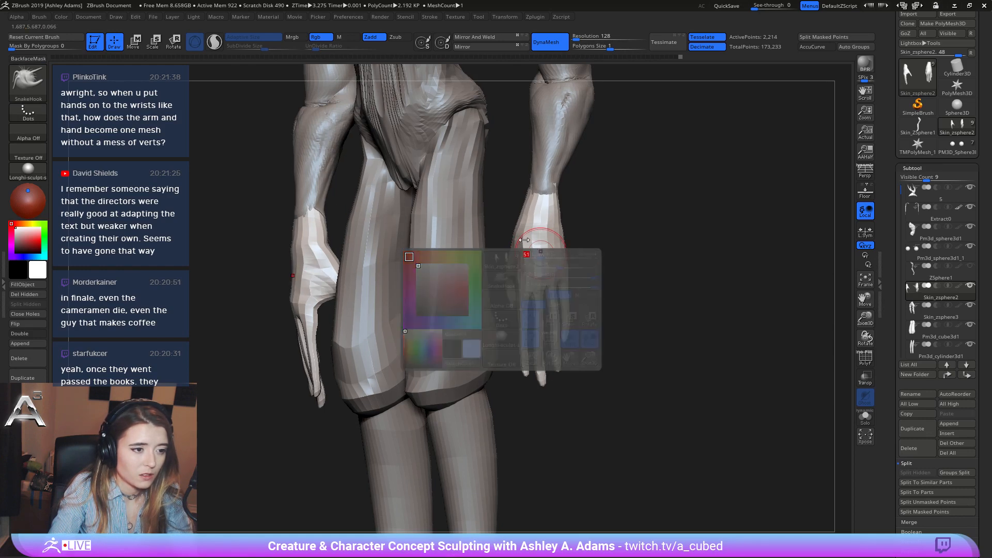
right_click_drag(535, 289, 547, 328)
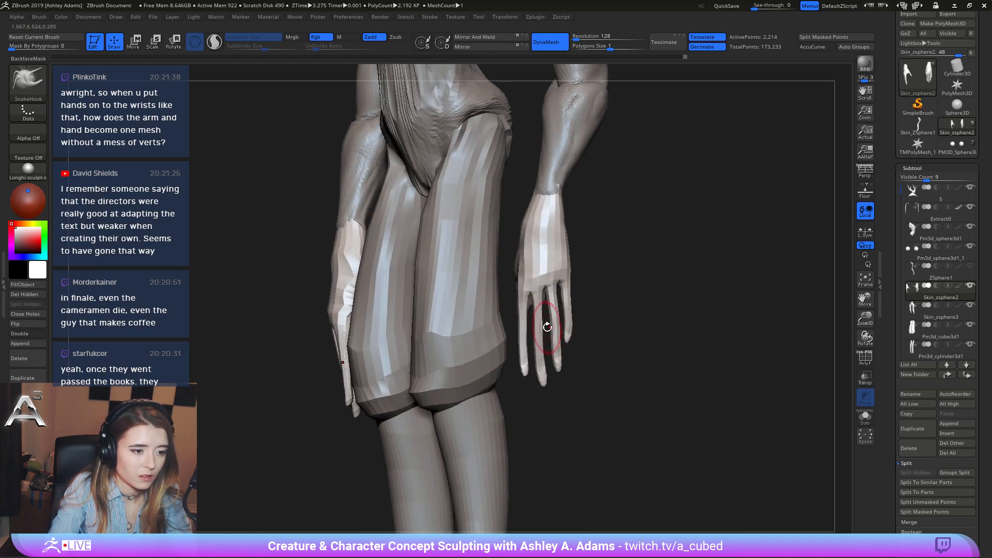
key("space")
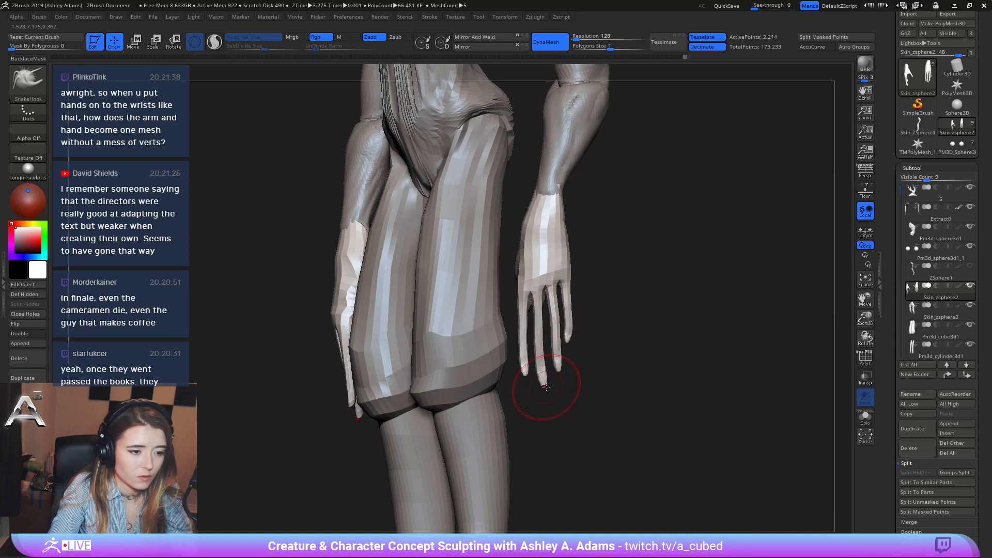
Examine how the hands meet the forearms from the side and back of the figure.
right_click_drag(571, 340, 637, 267)
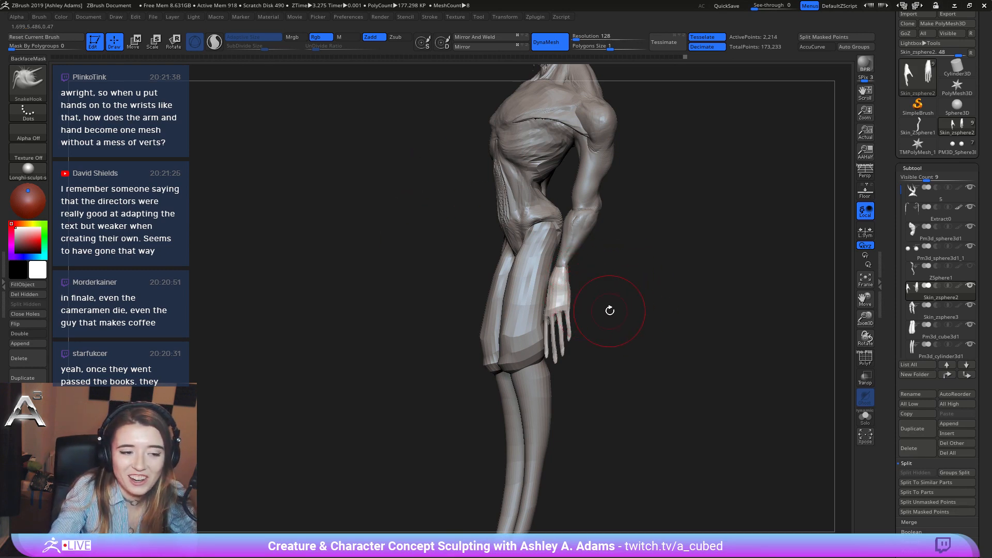
key("space")
right_click_drag(559, 306, 571, 273)
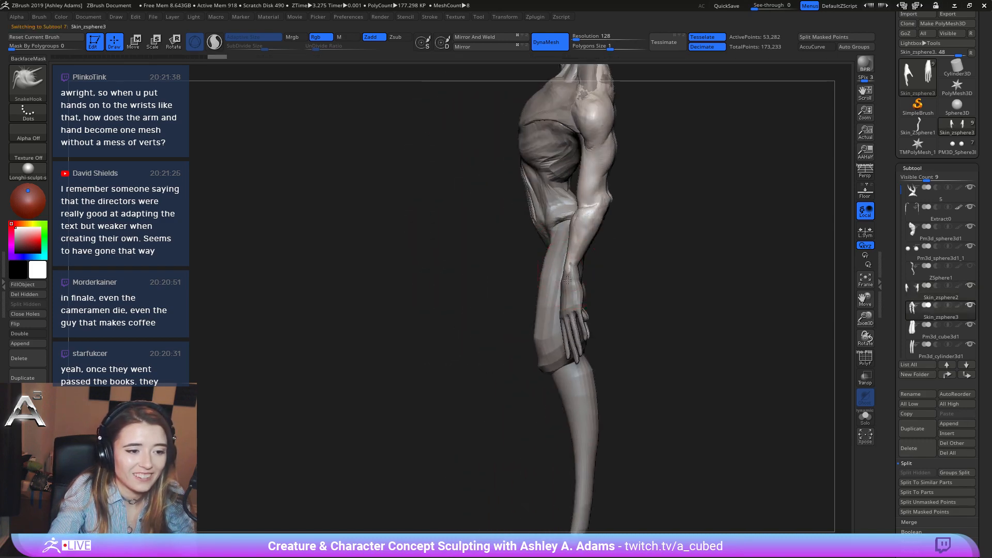
left_click(577, 274, "alt")
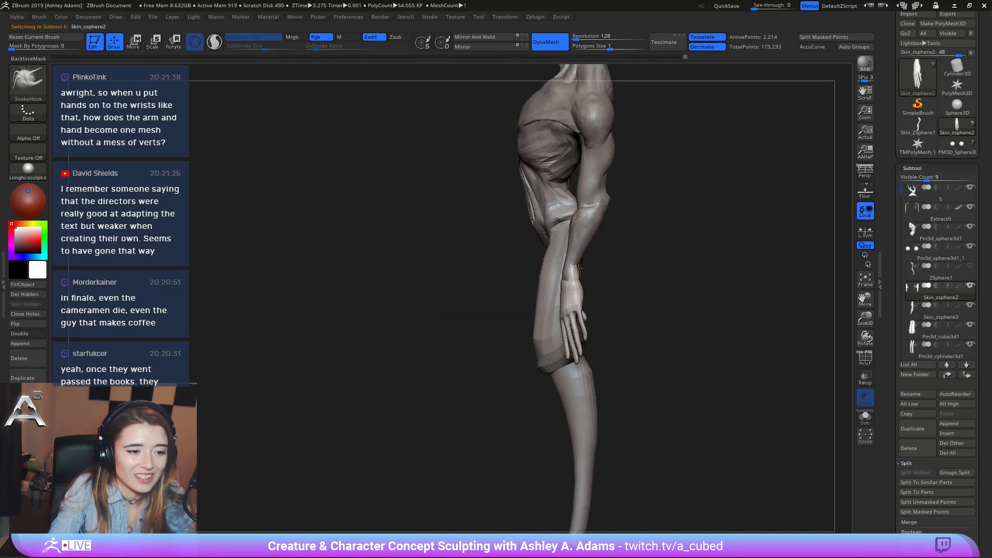
right_click_drag(574, 269, 551, 264)
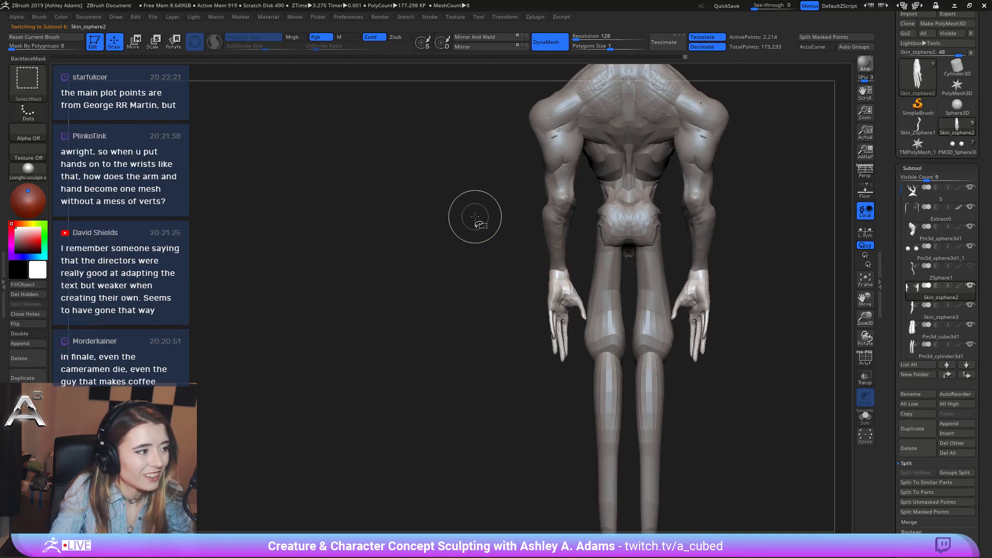
left_click_drag(466, 201, 599, 273, "ctrl+shift")
right_click_drag(600, 272, 533, 268)
Enlarge the SnakeHook draw size and adjust the fit of the hands to the forearms in front view.
key("space")
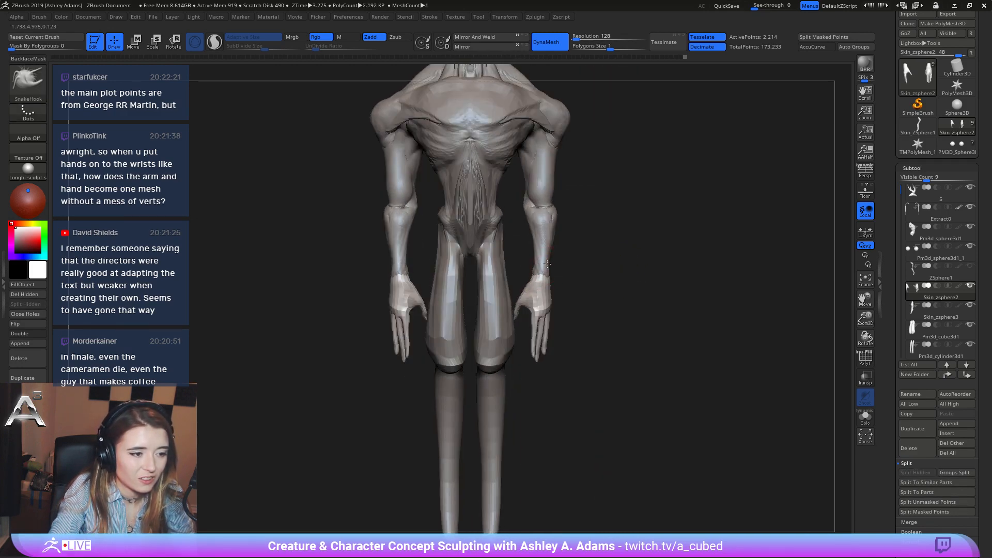
right_click_drag(593, 360, 592, 271, "ctrl")
key("space")
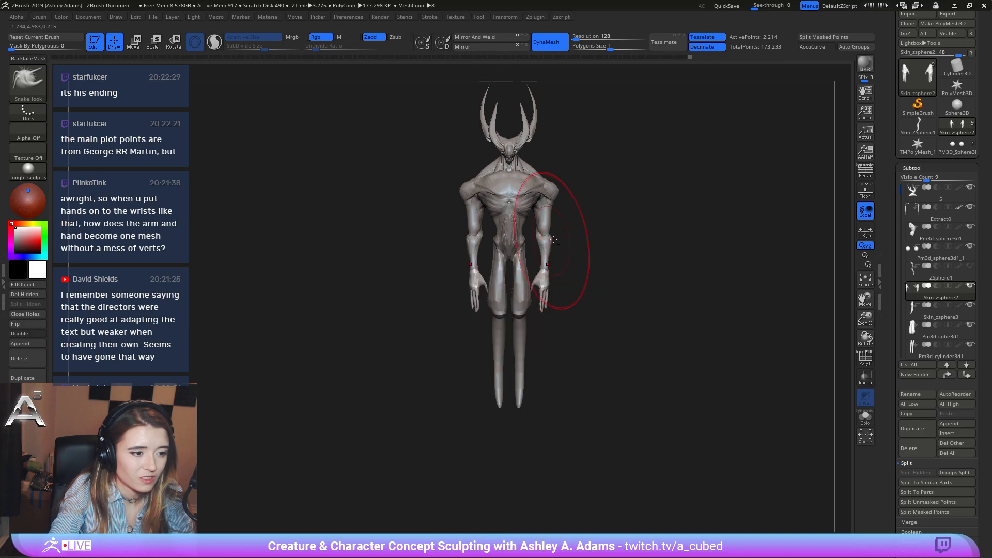
Select the arms subtool and move it up the subtool list to sit directly above the torso subtool.
mouse_move(554, 239)
right_mouse_down()
mouse_move(601, 294)
mouse_move(589, 302)
right_mouse_up()
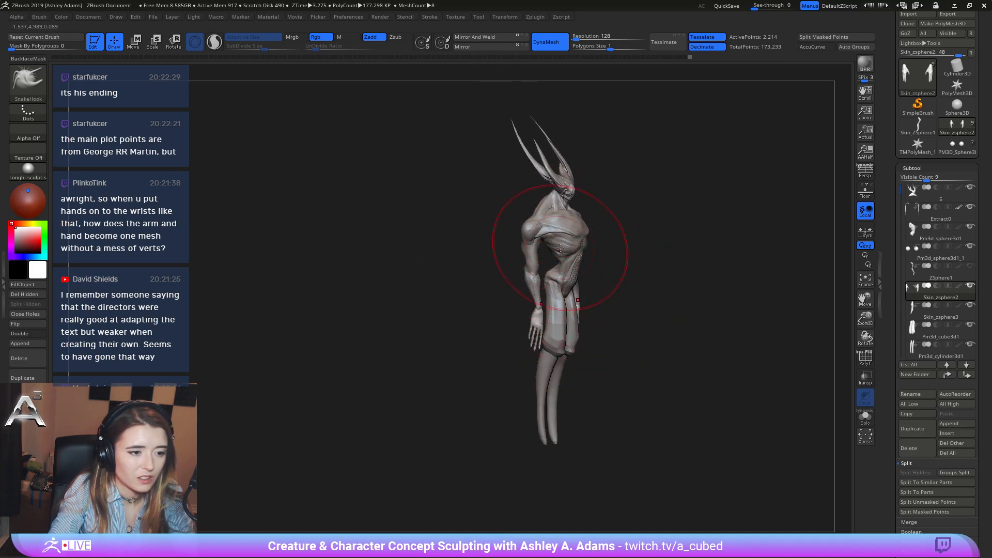
right_click_drag(561, 248, 505, 300)
left_click(518, 134, "alt")
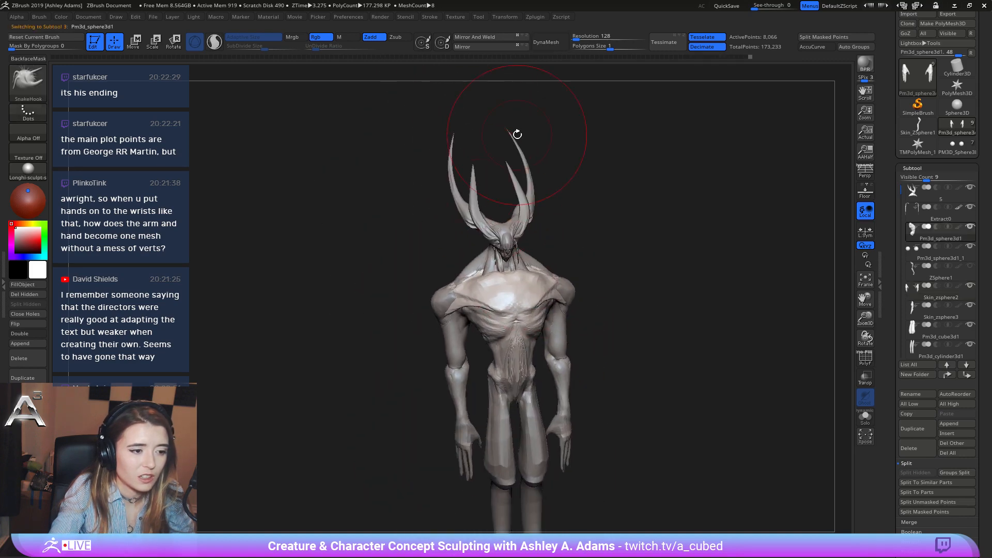
left_click(563, 284, "alt")
right_click_drag(591, 293, 557, 293)
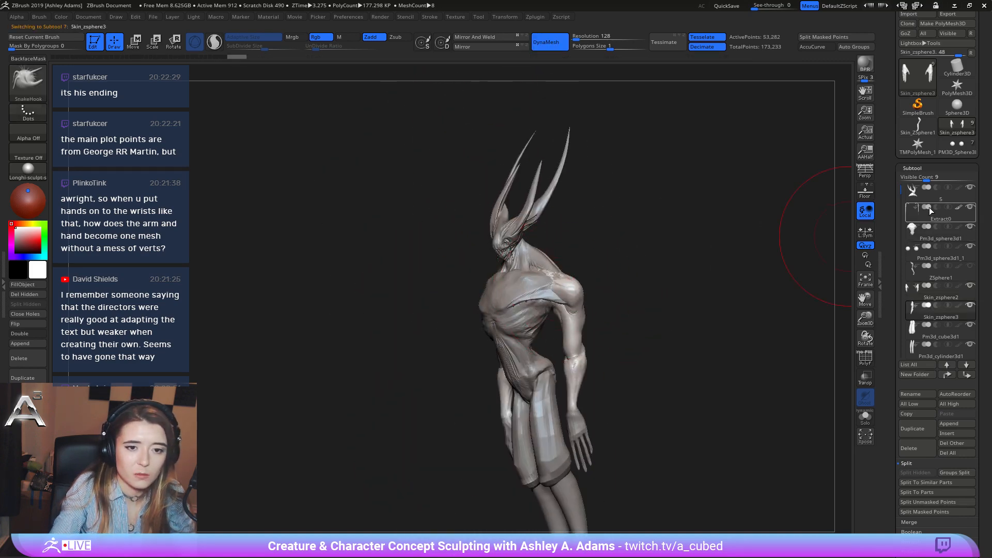
left_click(915, 197)
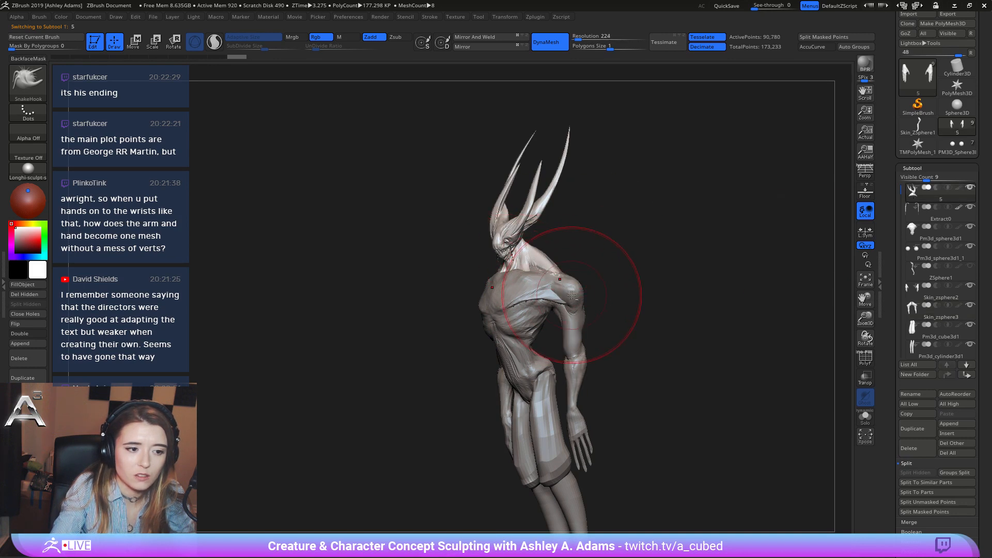
left_click(549, 291, "alt")
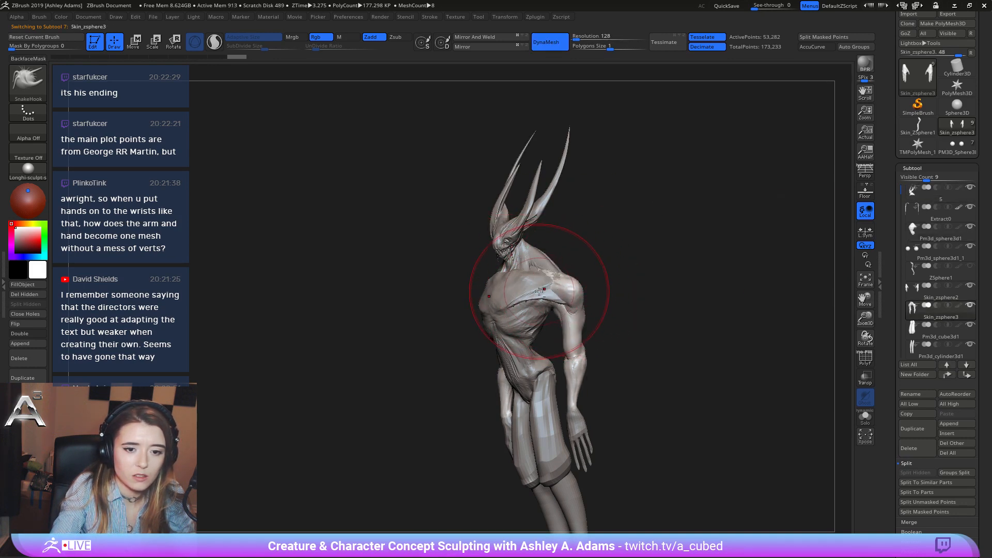
left_click(947, 374)
left_click(947, 374)
left_click(948, 374)
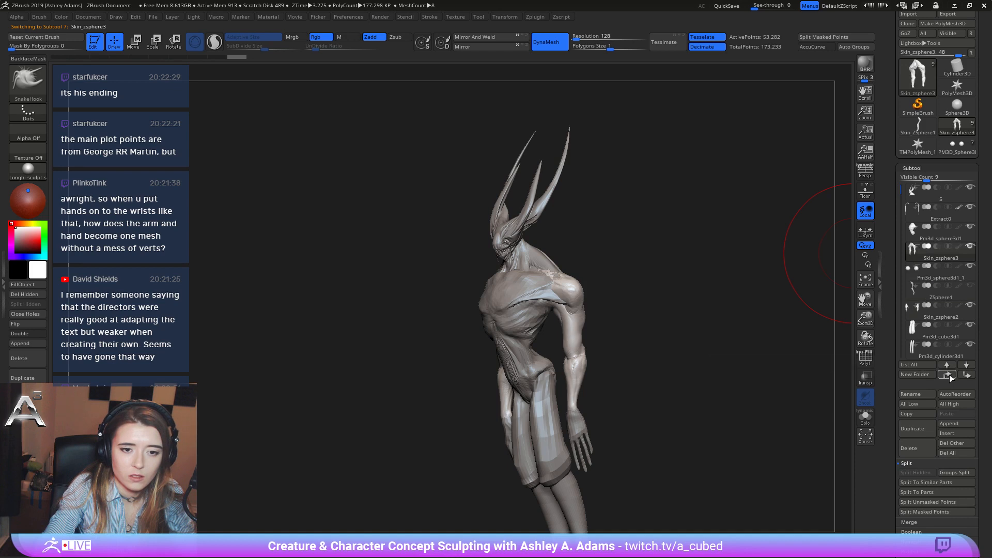
left_click(950, 375)
Merge the arms subtool down into the torso and remesh the result with DynaMesh at resolution 128.
left_click(908, 522)
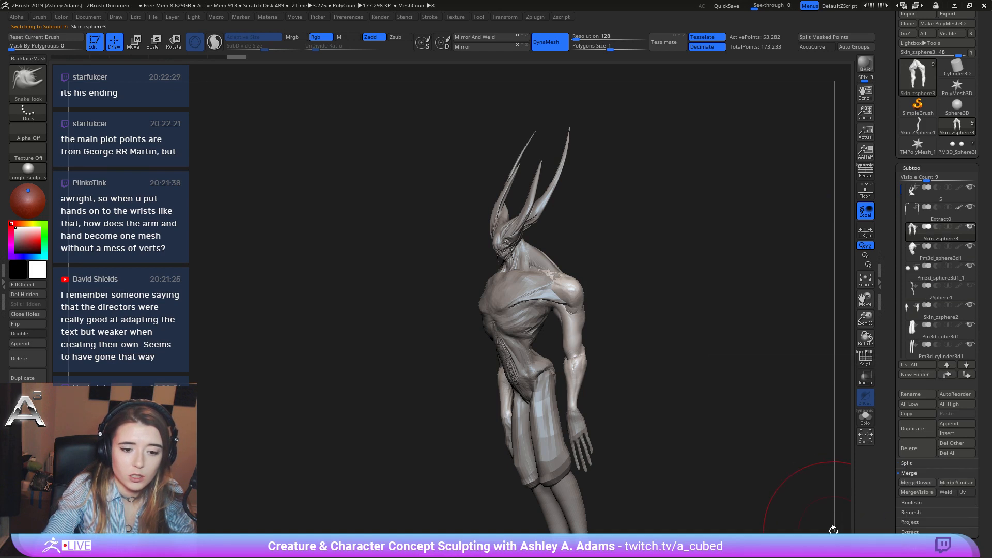
left_click(929, 493)
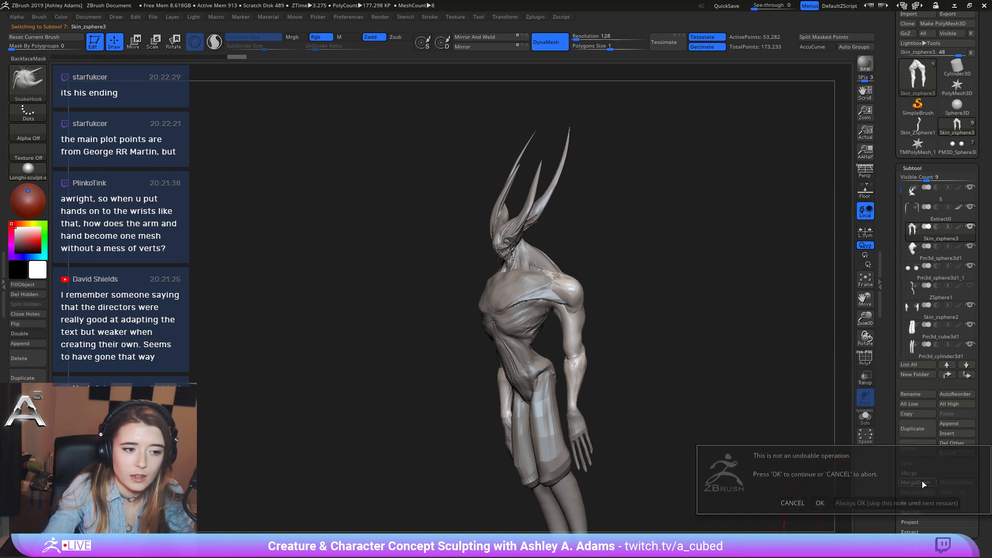
left_click(807, 499)
mouse_move(644, 395)
left_mouse_down()
mouse_move(599, 383)
mouse_move(599, 339)
mouse_move(623, 331)
mouse_move(510, 354)
mouse_move(493, 348)
left_mouse_up()
mouse_move(628, 331)
right_mouse_down()
mouse_move(613, 335)
mouse_move(684, 343)
mouse_move(646, 336)
right_mouse_up()
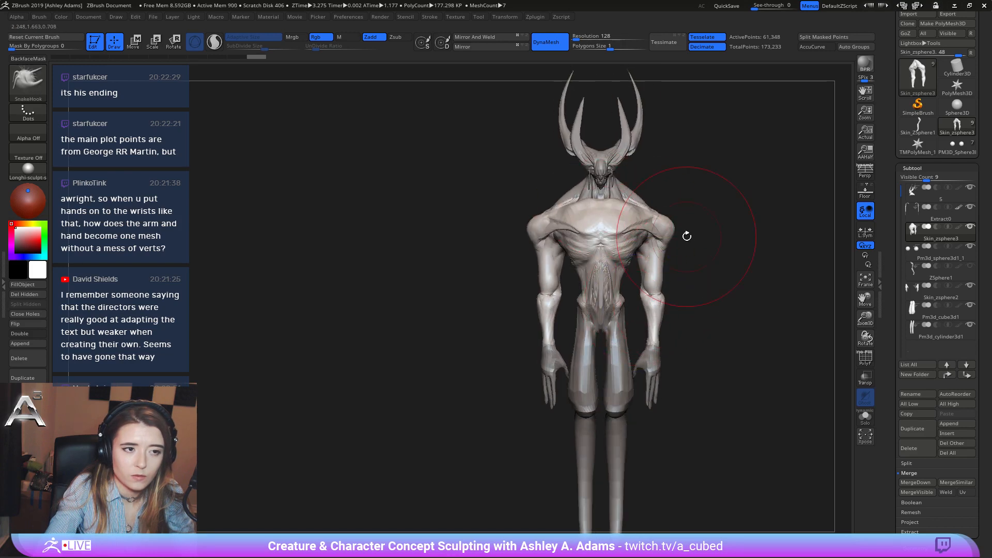
key("ctrl+z")
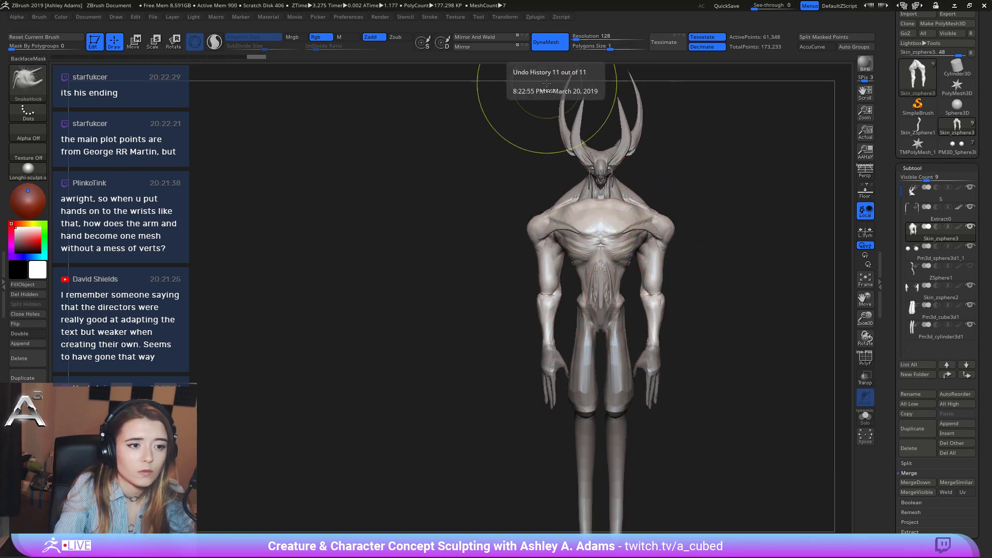
Adjust the brush draw size and smooth the lower abdomen and pelvis.
key("space")
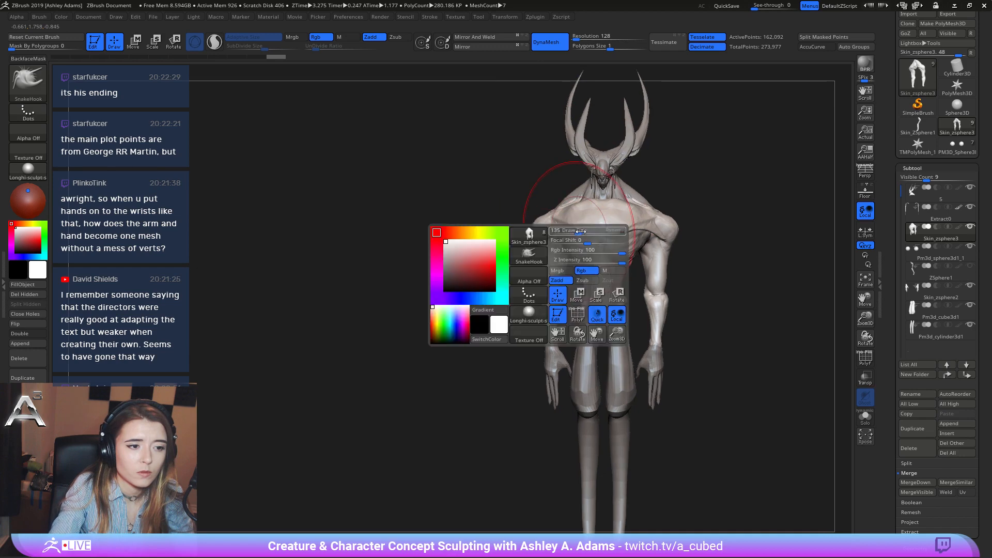
mouse_move(514, 243)
right_mouse_down()
mouse_move(626, 245)
mouse_move(531, 240)
right_mouse_up()
mouse_move(567, 281)
right_mouse_down("shift")
mouse_move(533, 278)
mouse_move(550, 359)
right_mouse_up("shift")
right_click(532, 401)
left_click_drag(540, 398, 542, 326, "shift")
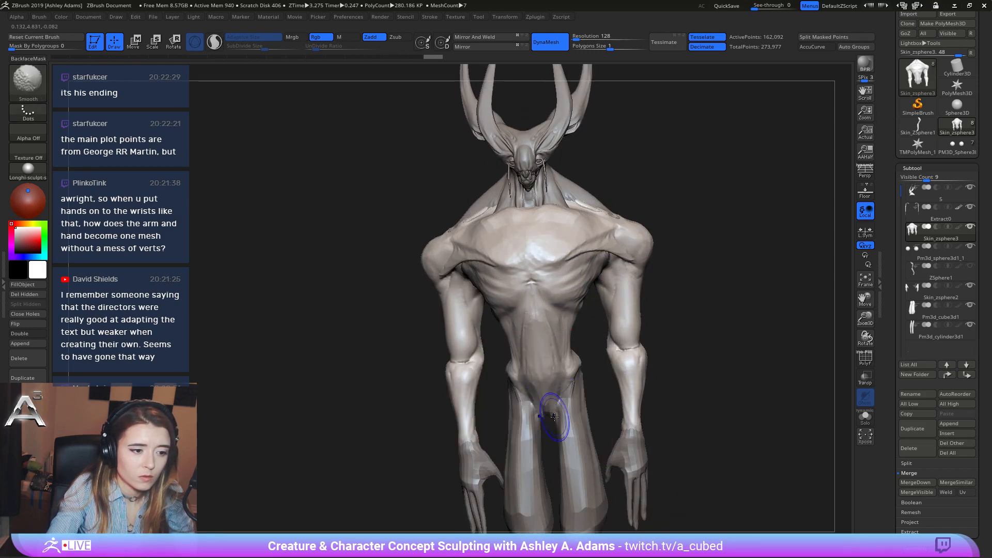
Build up the hip bones above the thighs with the Inflat and ClayBuildup brushes.
mouse_move(564, 351)
right_mouse_down("alt")
mouse_move(592, 299)
mouse_move(503, 286)
right_mouse_up("alt")
key("b")
key("i")
key("n")
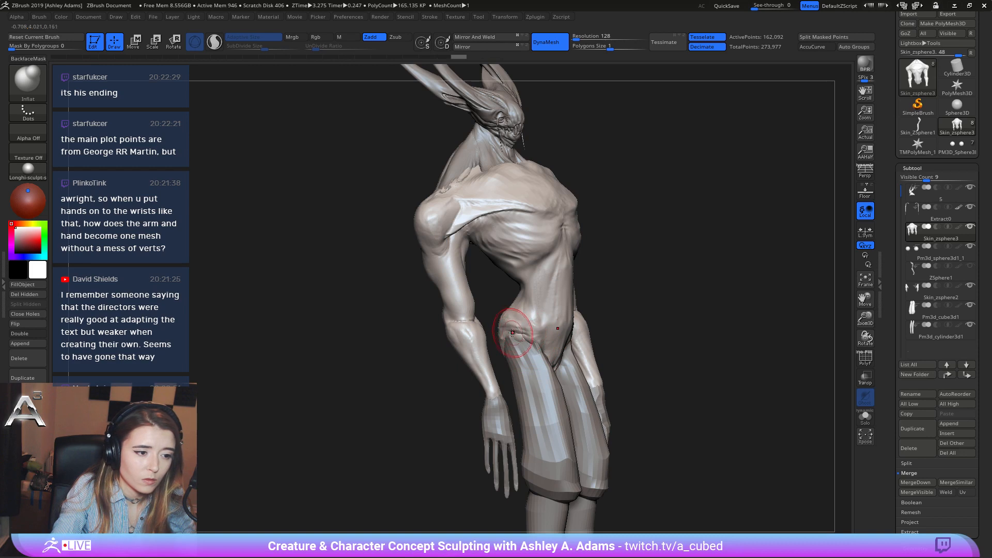
key("b")
key("c")
key("b")
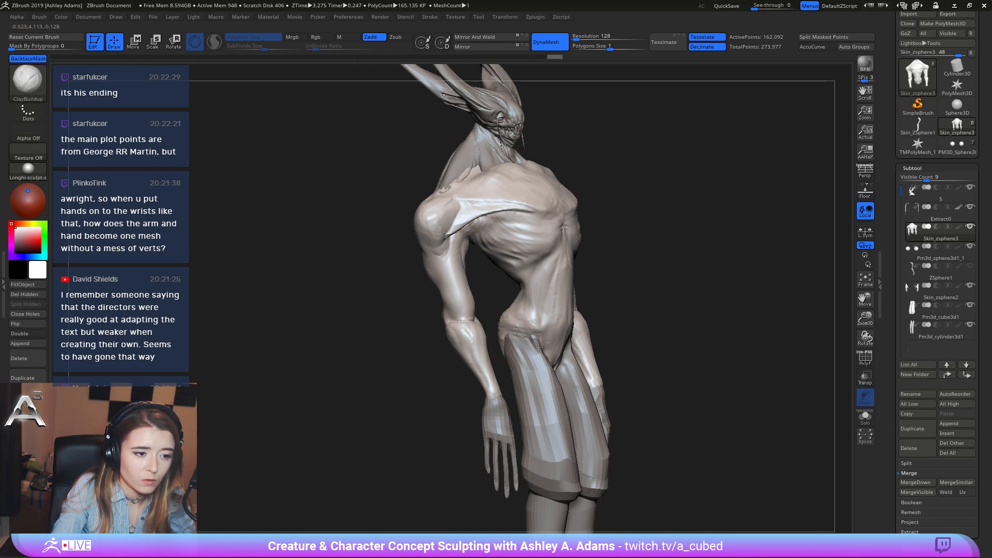
key("ctrl+shift+z")
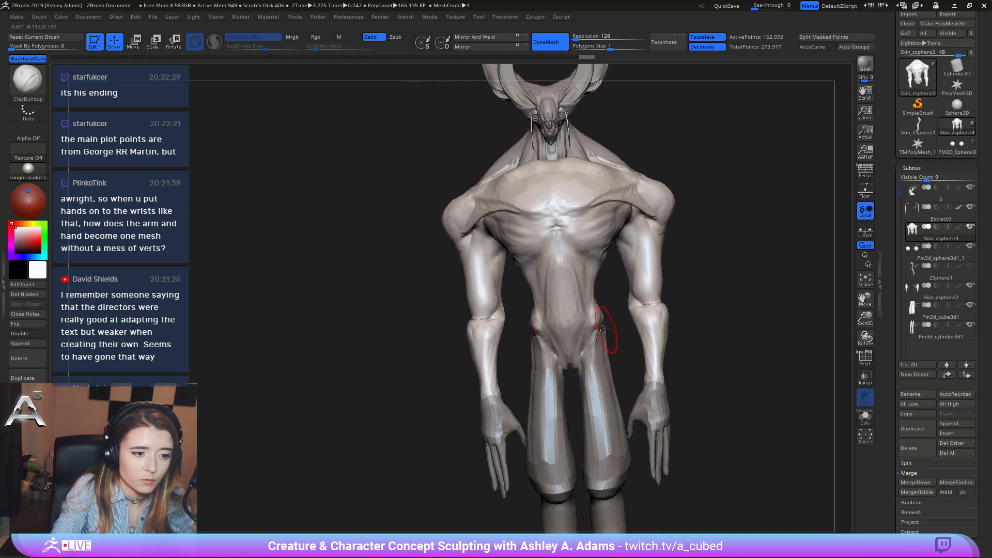
Refine the contour of the hips and waist from the front and side, switching to the SnakeHook brush.
mouse_move(605, 329)
right_mouse_down()
mouse_move(604, 313)
mouse_move(558, 303)
right_mouse_up()
mouse_move(604, 313)
left_mouse_down()
mouse_move(624, 297)
mouse_move(613, 300)
left_mouse_up()
key("b")
key("s")
key("h")
right_click_drag(632, 298, 603, 294)
Build up the side of the waist between the rib cage and hip with the ClayBuildup brush.
key("b")
key("c")
key("b")
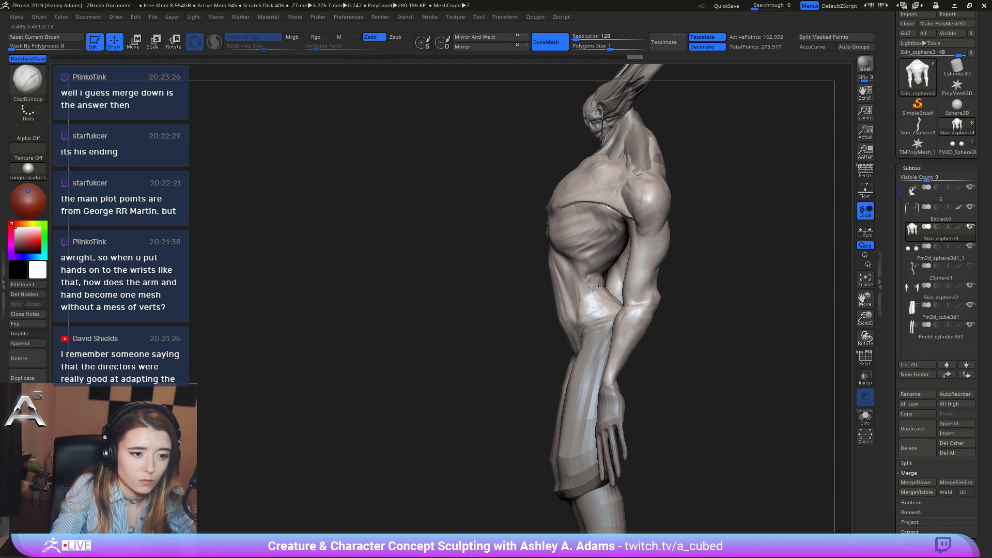
left_click_drag(620, 301, 601, 288)
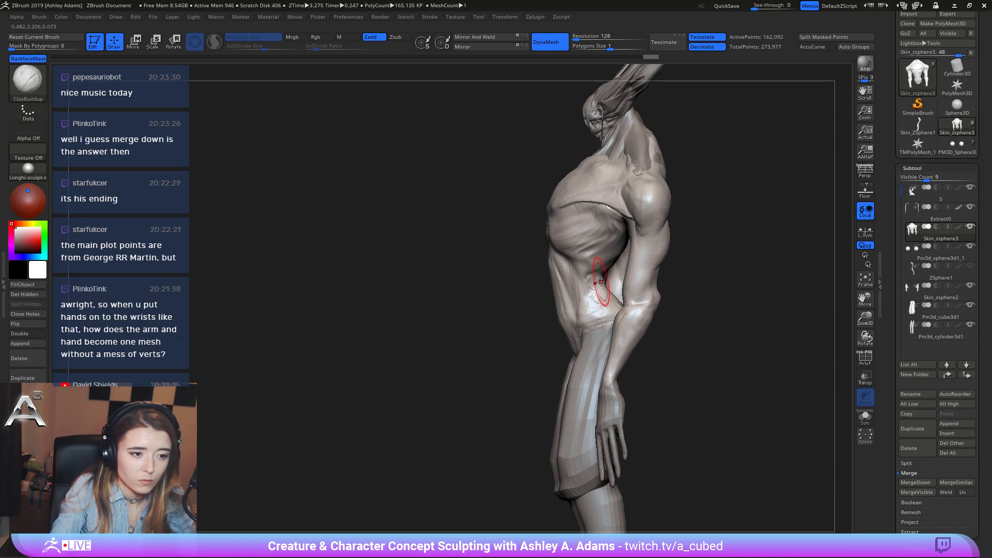
right_click_drag(599, 282, 595, 279)
left_click_drag(591, 275, 593, 279)
right_click_drag(594, 279, 596, 279)
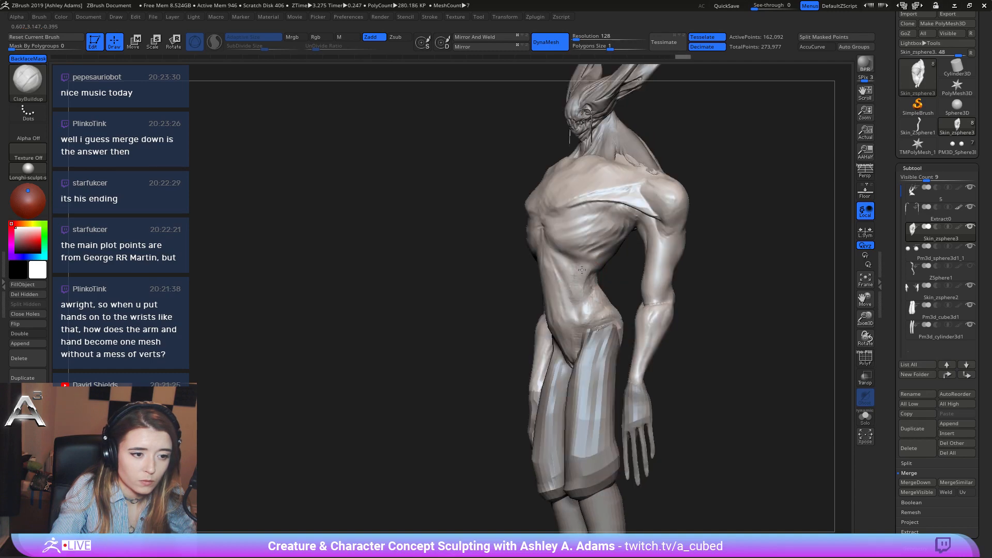
Carve muscle creases down the side of the abdomen with the DamStandard brush.
right_click_drag(596, 265, 575, 257)
key("b")
key("d")
key("s")
left_click_drag(573, 258, 578, 299)
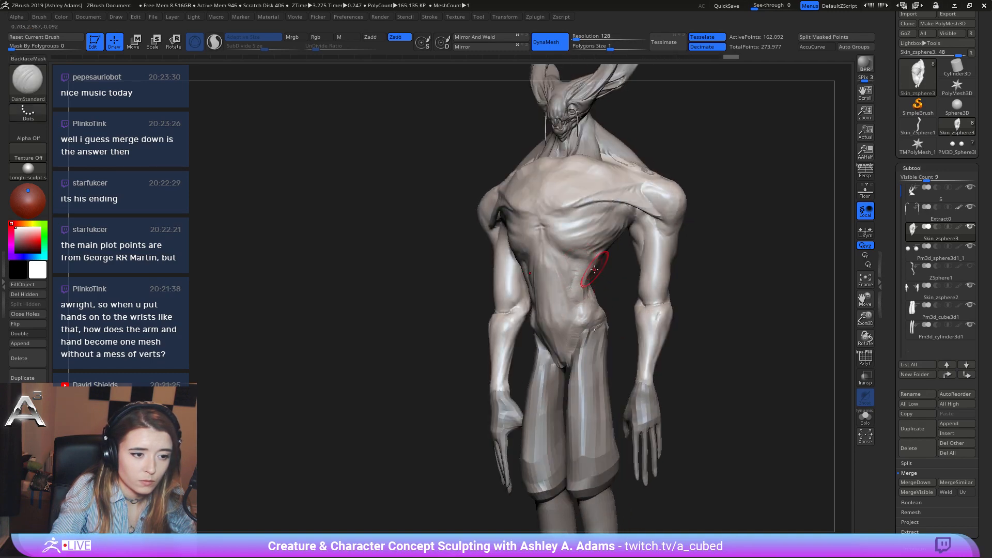
mouse_move(590, 266)
right_mouse_down()
mouse_move(595, 280)
mouse_move(581, 264)
right_mouse_up()
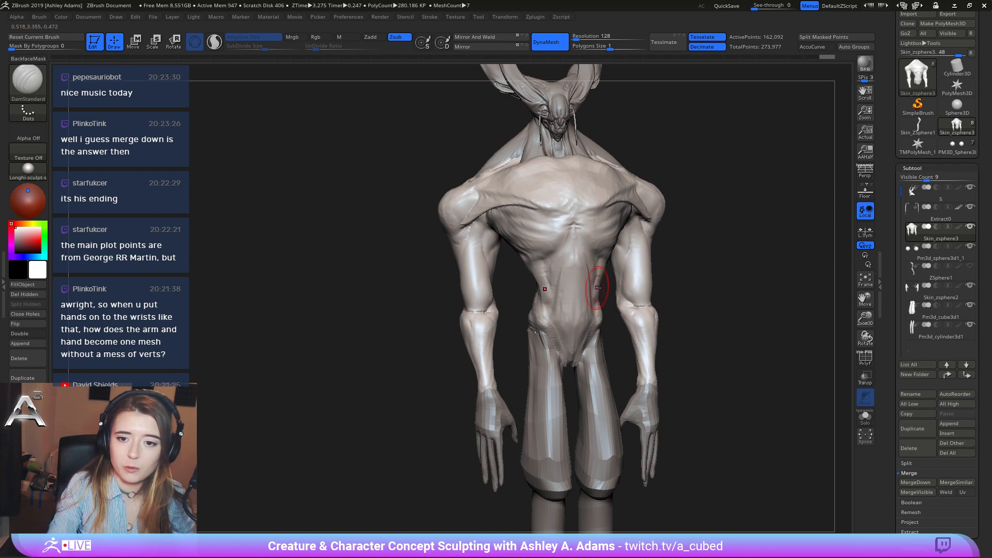
Carve rib lines across the side of the rib cage with the DamStandard brush.
mouse_move(522, 233)
right_mouse_down()
mouse_move(553, 226)
mouse_move(483, 232)
right_mouse_up()
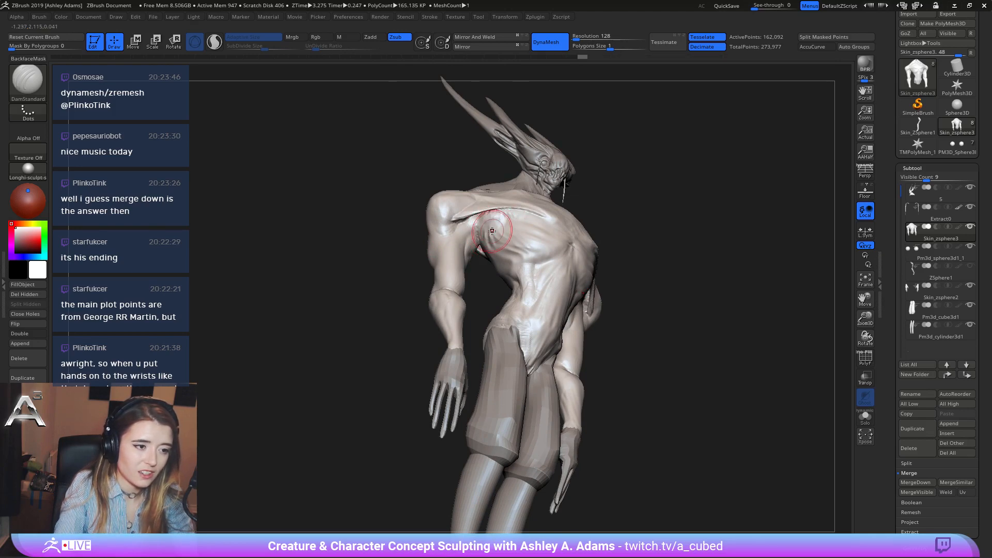
right_click_drag(497, 230, 517, 229)
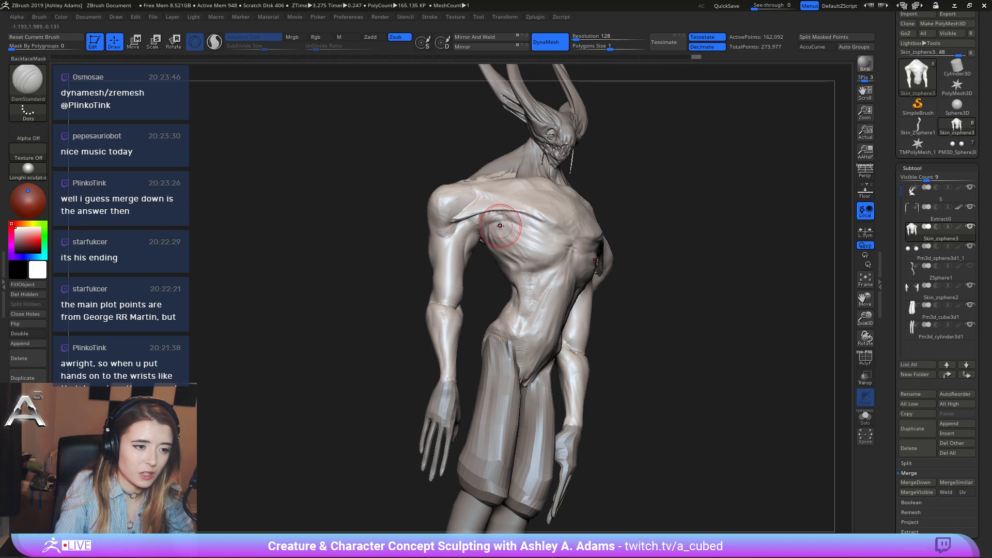
left_click_drag(500, 226, 551, 267)
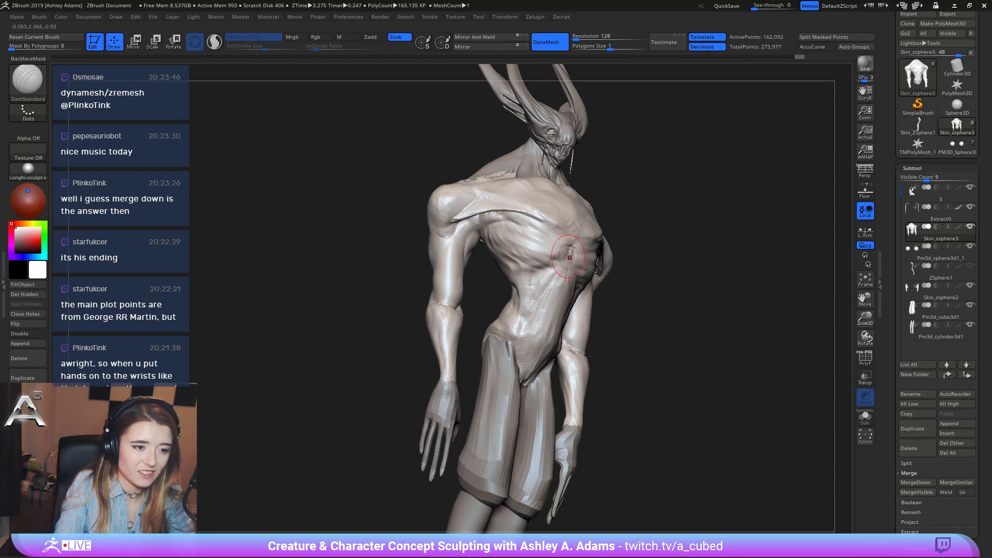
Build up the lower ribs and upper abdomen with the ClayBuildup brush.
mouse_move(519, 241)
right_mouse_down()
mouse_move(532, 263)
mouse_move(509, 265)
right_mouse_up()
key("b")
key("c")
key("b")
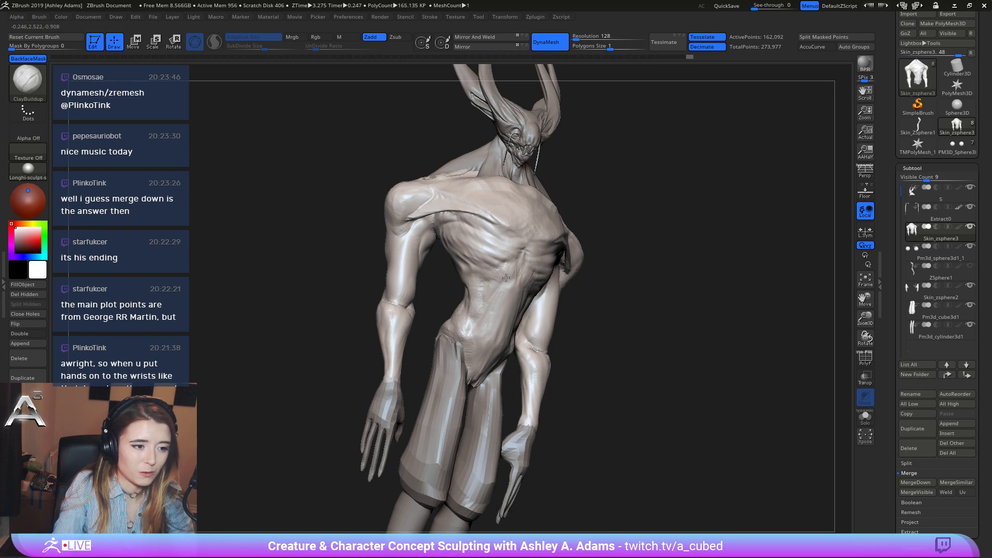
mouse_move(475, 274)
right_mouse_down()
mouse_move(512, 268)
mouse_move(517, 284)
right_mouse_up()
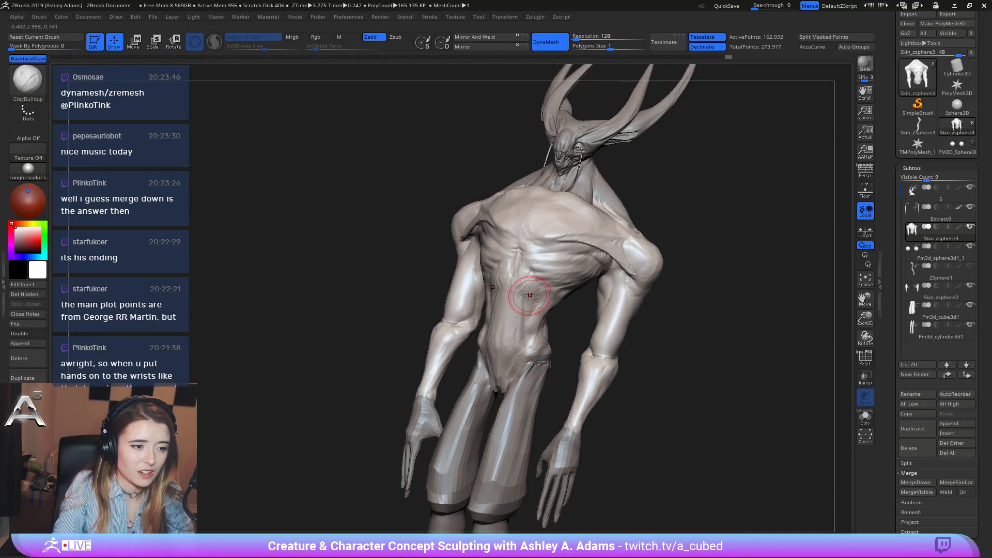
Switch to the DamStandard brush to sharpen the creases below the rib cage.
key("b")
key("d")
key("s")
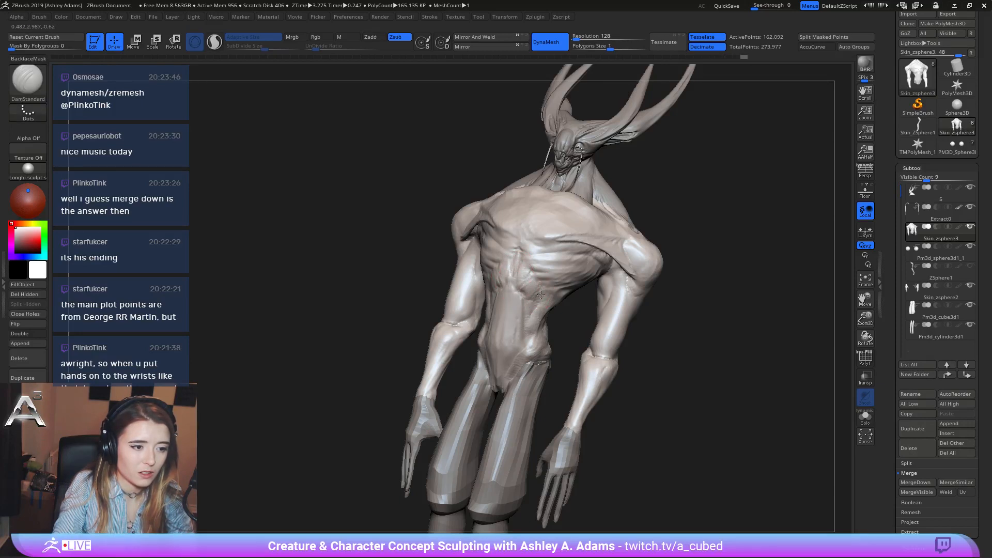
Build up the chest muscles near the armpit with the ClayBuildup brush.
mouse_move(522, 271)
right_mouse_down()
mouse_move(480, 271)
mouse_move(494, 248)
mouse_move(469, 228)
right_mouse_up()
key("b")
key("c")
key("b")
mouse_move(467, 229)
left_mouse_down()
mouse_move(437, 209)
mouse_move(472, 242)
mouse_move(476, 222)
mouse_move(496, 234)
left_mouse_up()
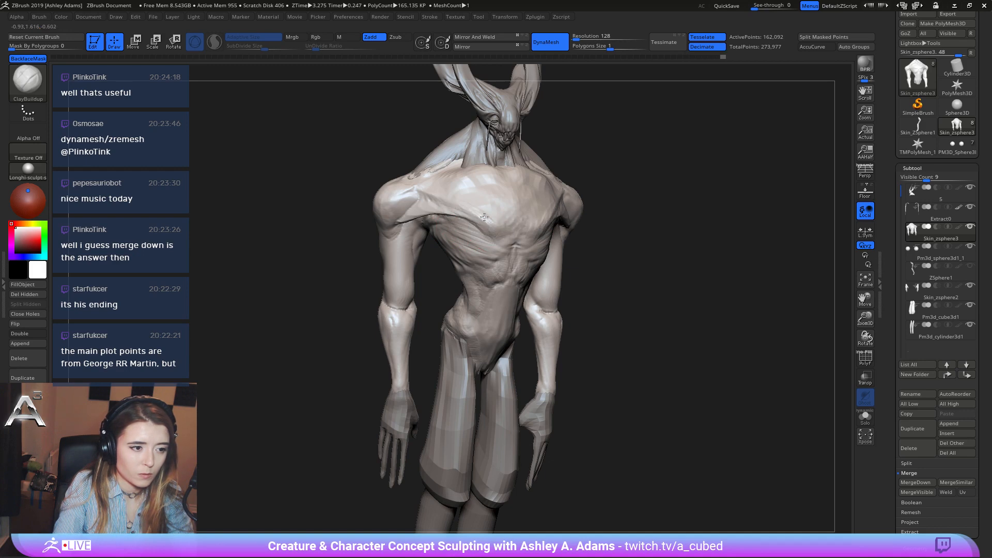
Change the masking brush from MaskLasso to MaskPen.
mouse_move(482, 231)
right_mouse_down()
mouse_move(434, 207)
mouse_move(454, 222)
mouse_move(445, 228)
right_mouse_up()
key("space")
key("ctrl")
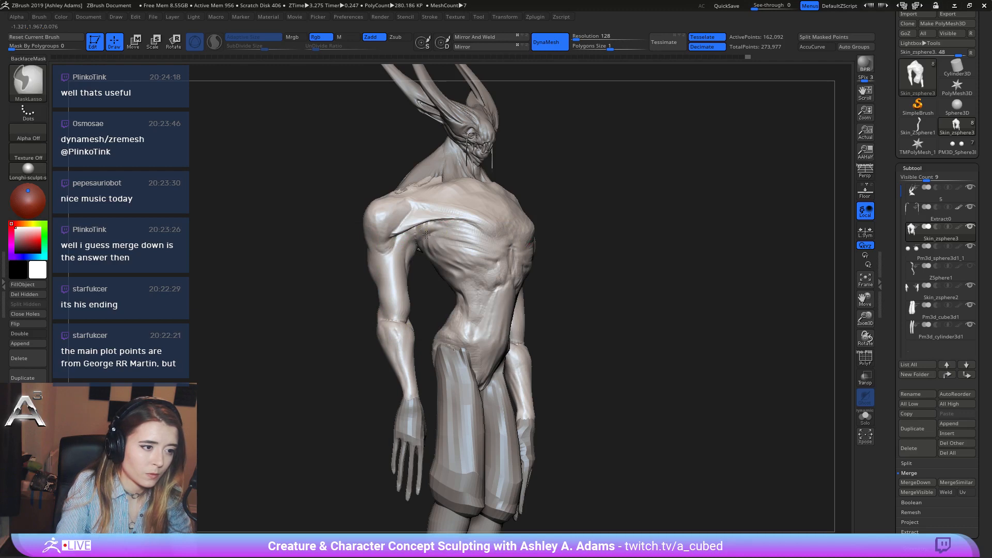
left_click_drag(468, 238, 438, 229, "ctrl")
left_click(31, 96)
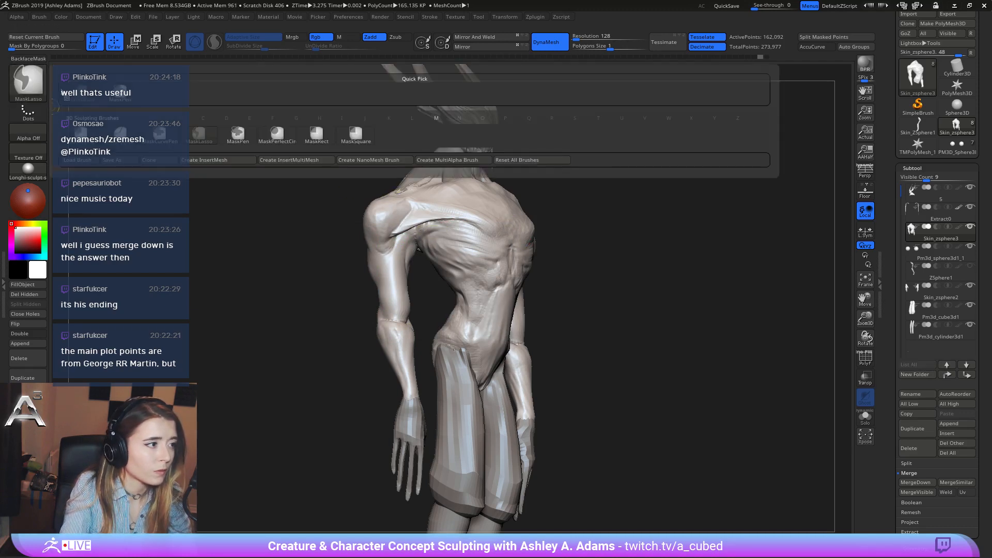
left_click(119, 93)
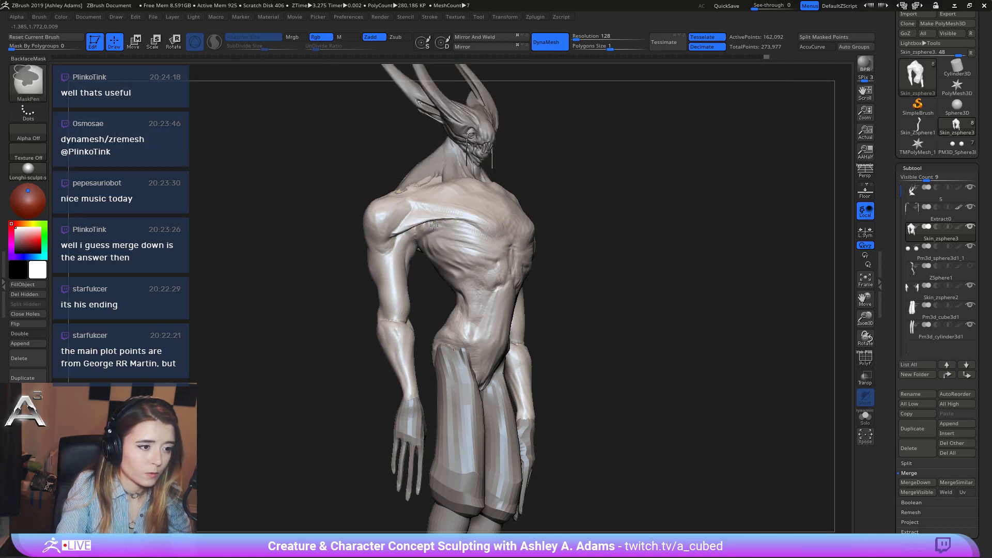
Mask the merged torso and arms except for the strip of chest muscle under each armpit.
left_click_drag(441, 228, 487, 244)
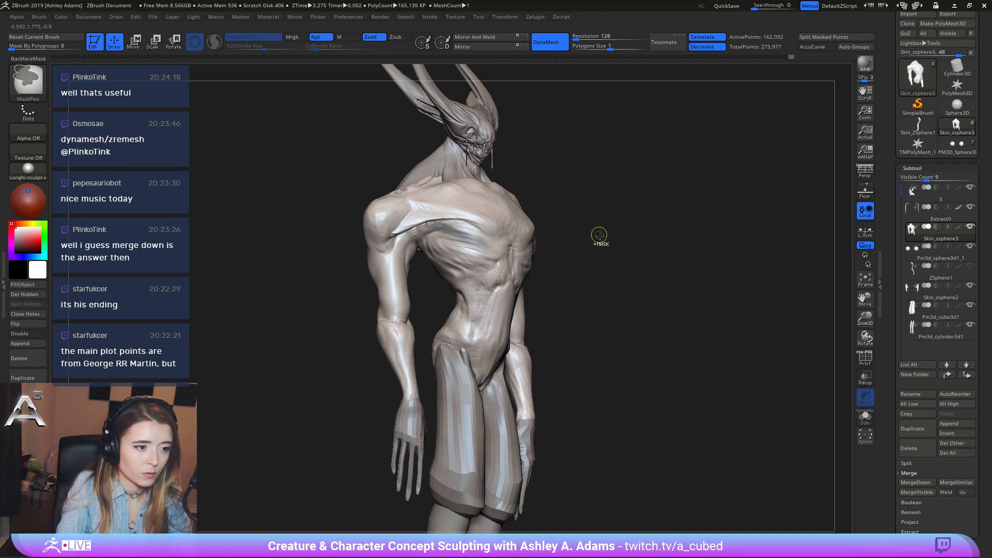
key("b")
key("c")
key("b")
key("space")
left_click_drag(400, 266, 436, 234)
Pull the unmasked chest muscle strips under the armpits into shape along the upper arms with the SnakeHook brush.
key("b")
key("s")
key("h")
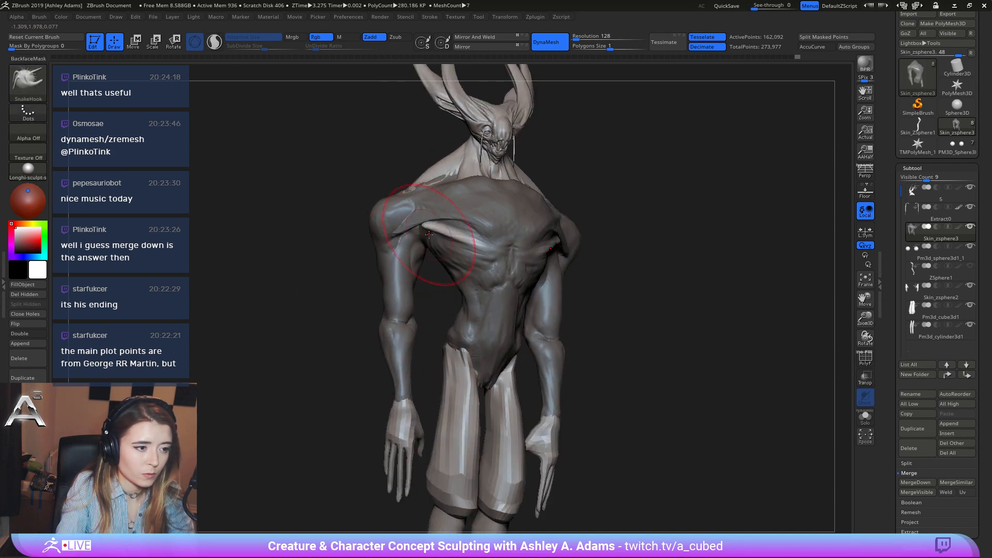
mouse_move(433, 230)
right_mouse_down()
mouse_move(355, 221)
mouse_move(401, 219)
mouse_move(403, 170)
mouse_move(522, 202)
right_mouse_up()
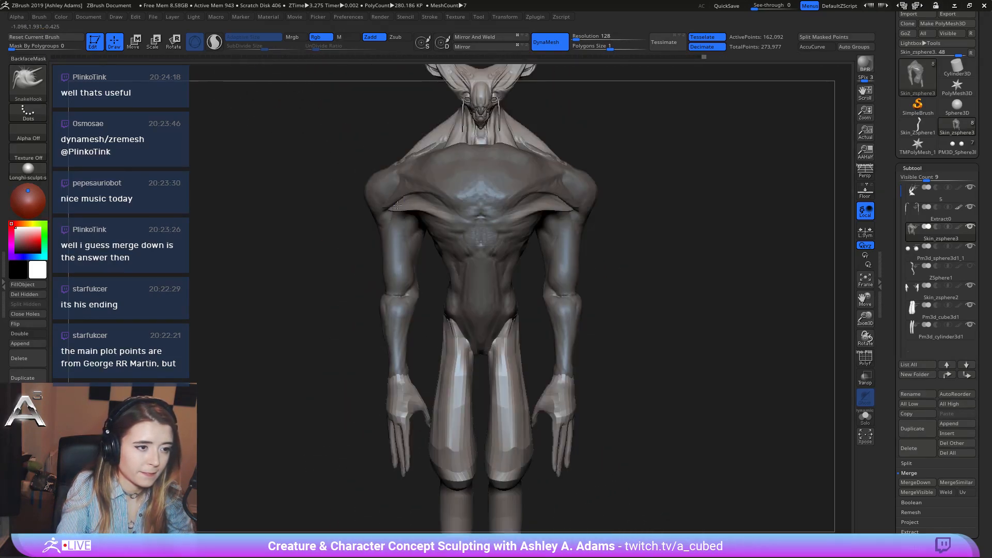
key("space")
left_click_drag(547, 207, 532, 207)
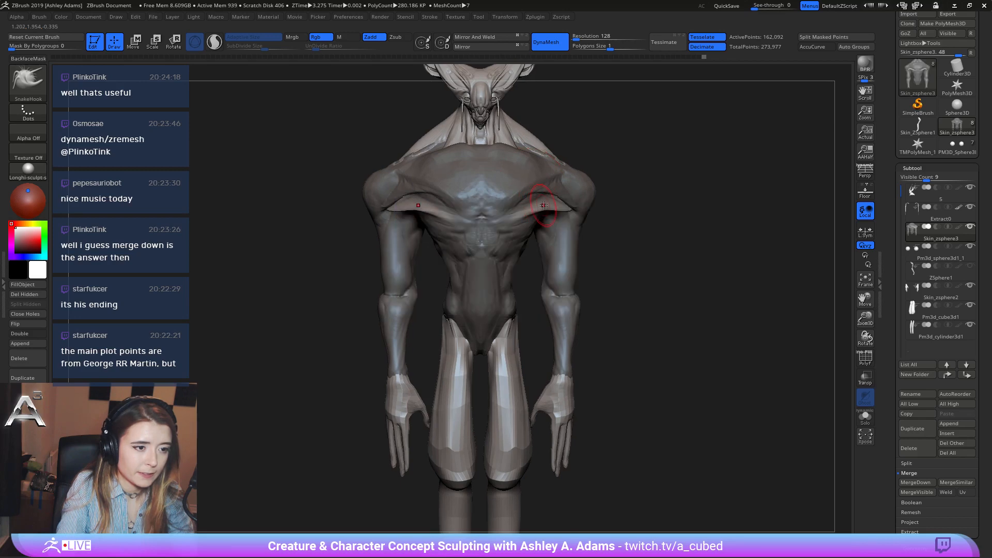
key("space")
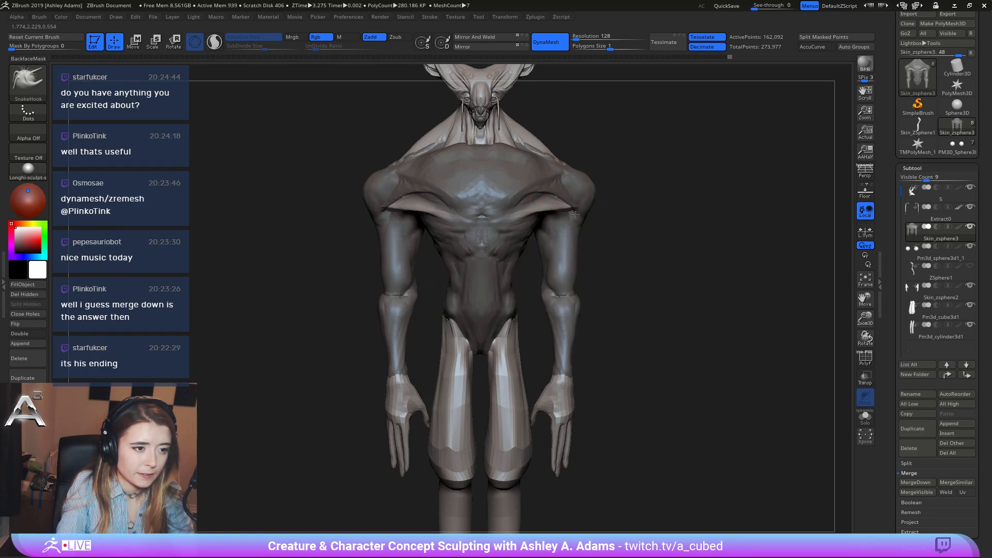
Clear the mask and adjust the chest and shoulder shapes of the torso with the SnakeHook brush.
mouse_move(554, 206)
right_mouse_down()
mouse_move(531, 194)
mouse_move(628, 207)
mouse_move(437, 187)
right_mouse_up()
key("shift")
key("space")
key("space")
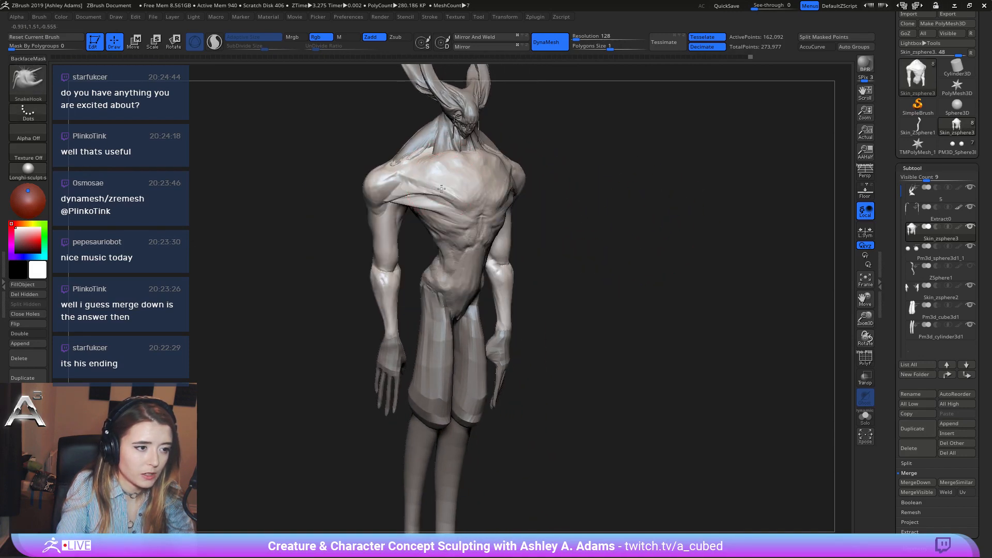
right_click_drag(438, 187, 312, 136, "shift")
key("space")
key("space")
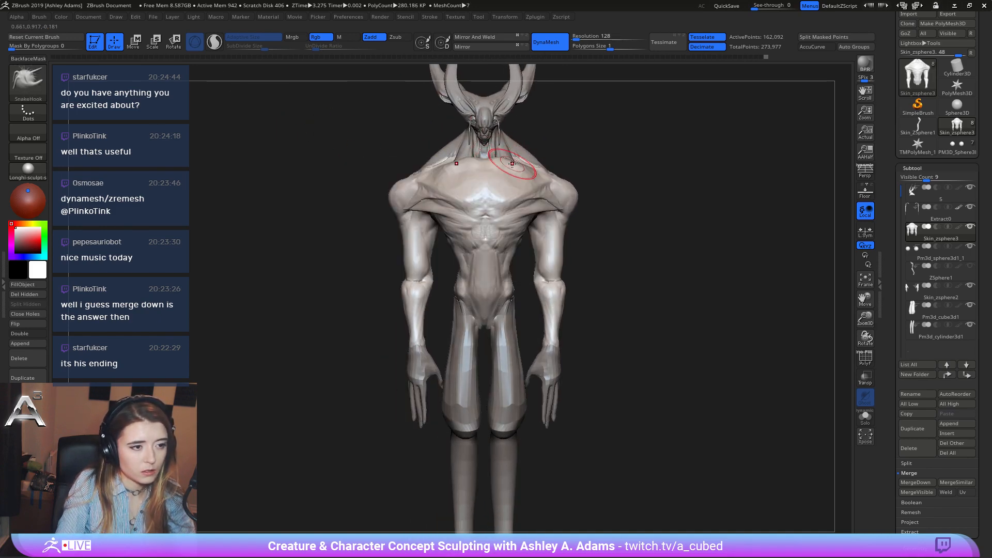
Build up the upper chest and collarbone area near the base of the neck with the ClayBuildup brush.
mouse_move(510, 165)
right_mouse_down()
mouse_move(482, 157)
mouse_move(494, 165)
right_mouse_up()
key("b")
key("c")
key("b")
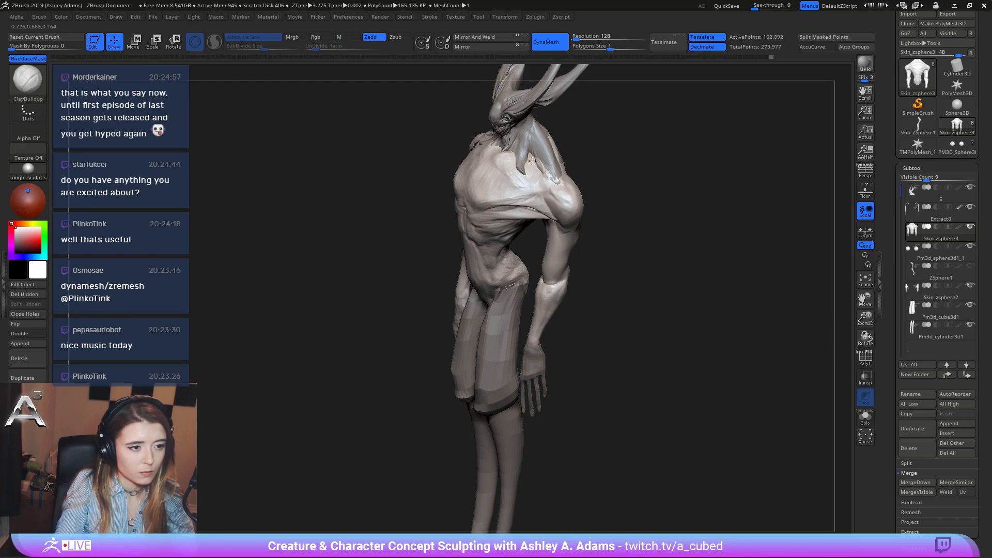
right_click_drag(530, 178, 496, 155)
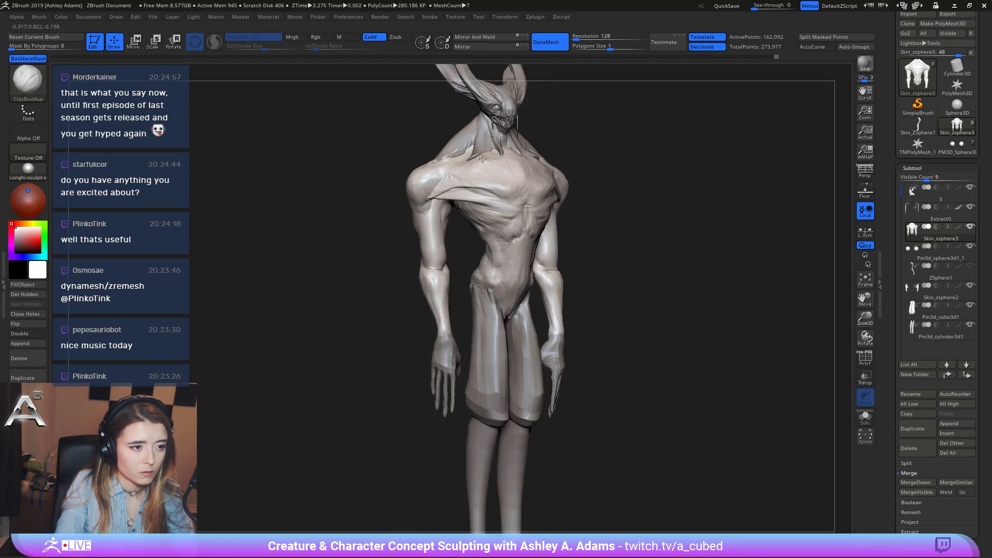
Select the head and neck subtool and pull the neck's lower strands down over the upper chest with the SnakeHook brush.
left_click(469, 168, "alt")
key("space")
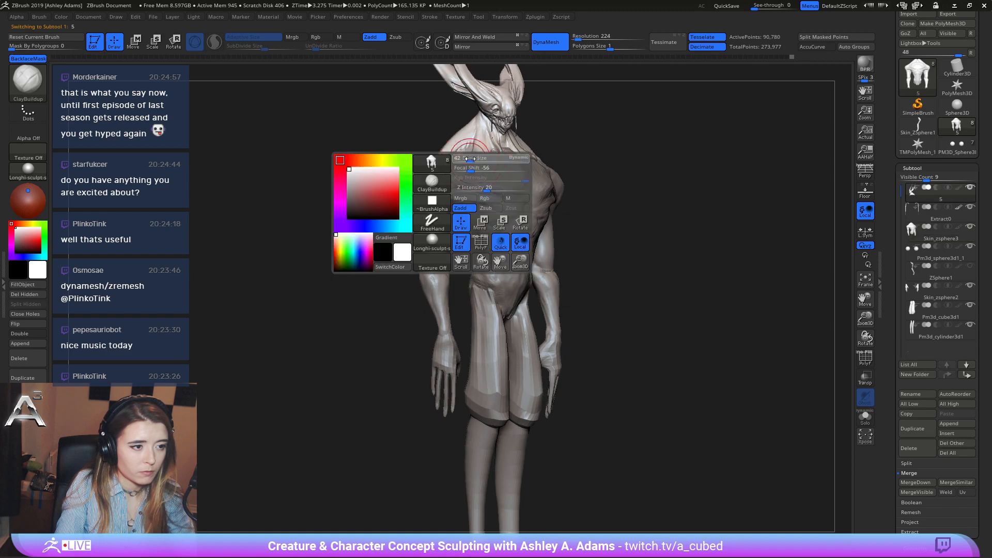
key("b")
key("s")
key("h")
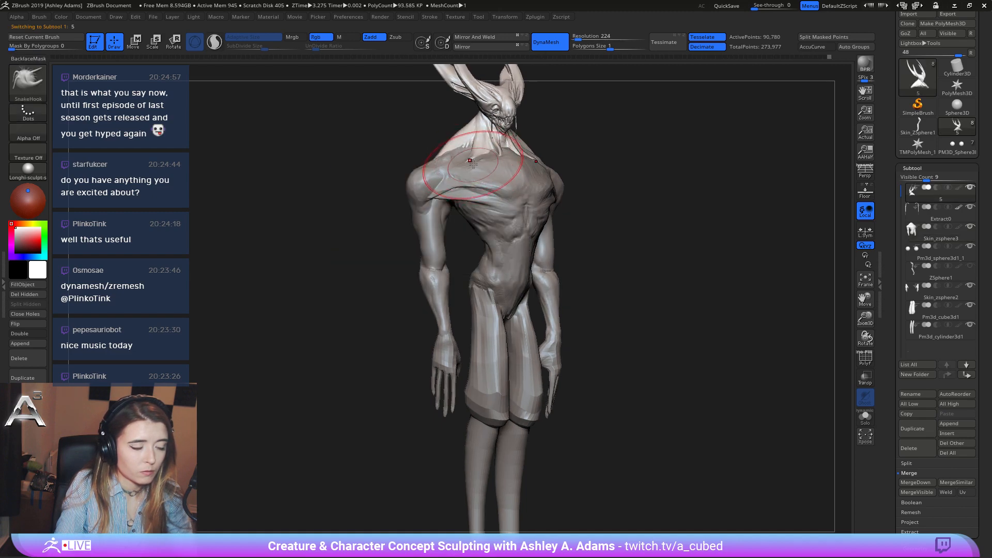
key("space")
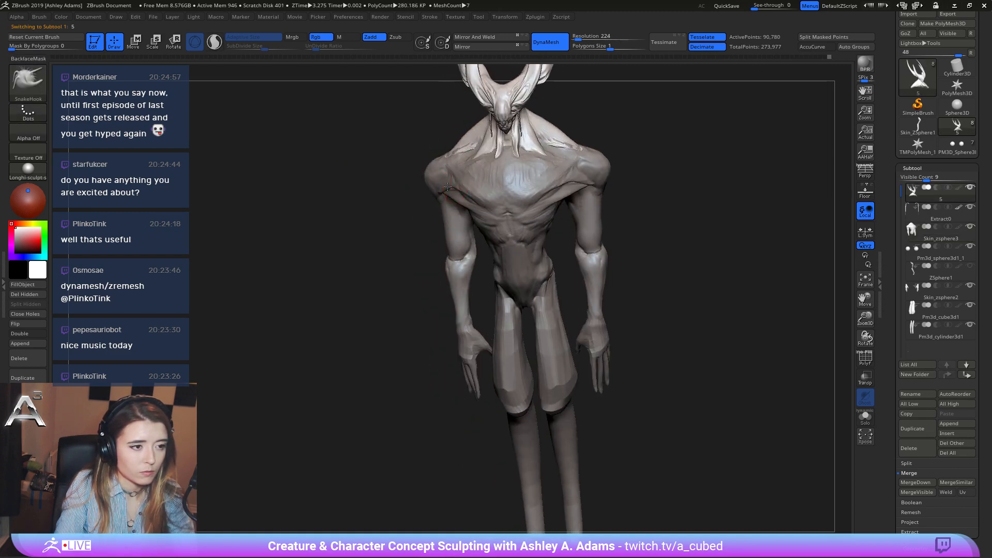
mouse_move(470, 164)
right_mouse_down()
mouse_move(519, 151)
mouse_move(519, 161)
right_mouse_up()
Build up the neck muscles above the chest with the ClayBuildup brush.
key("b")
key("c")
key("b")
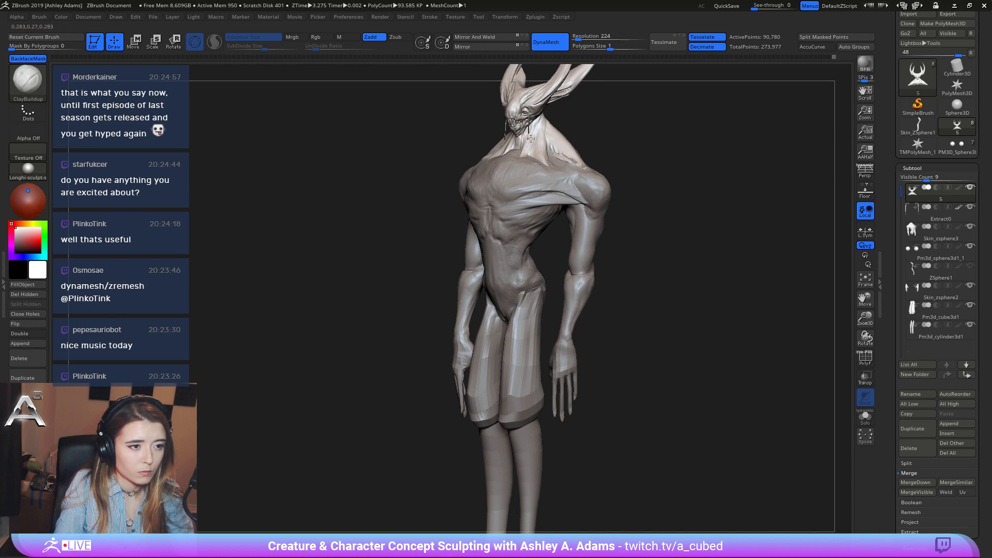
right_click_drag(552, 160, 563, 159)
Pull the neck muscle's lower edge toward the shoulder with the SnakeHook brush and return to the ClayBuildup brush.
key("b")
key("s")
key("h")
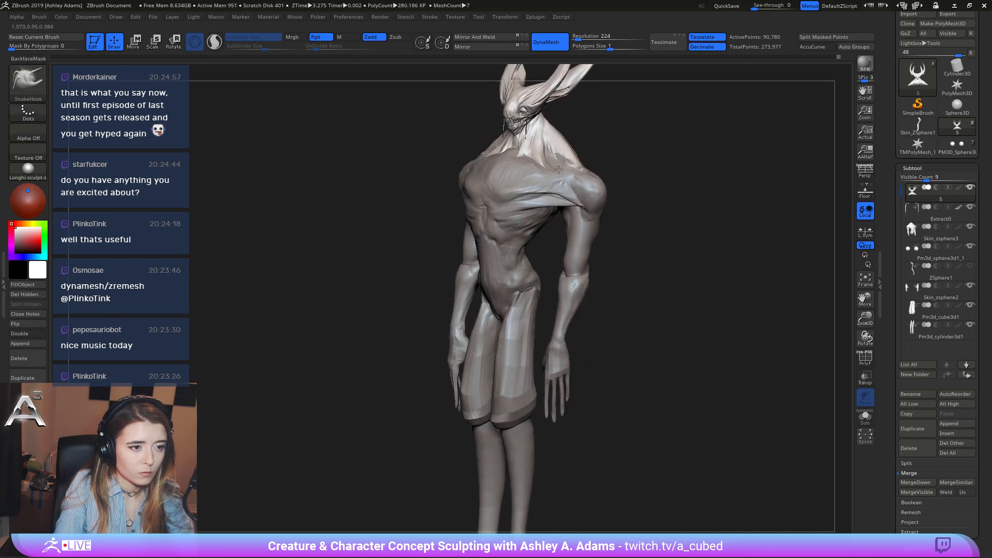
key("b")
key("c")
key("b")
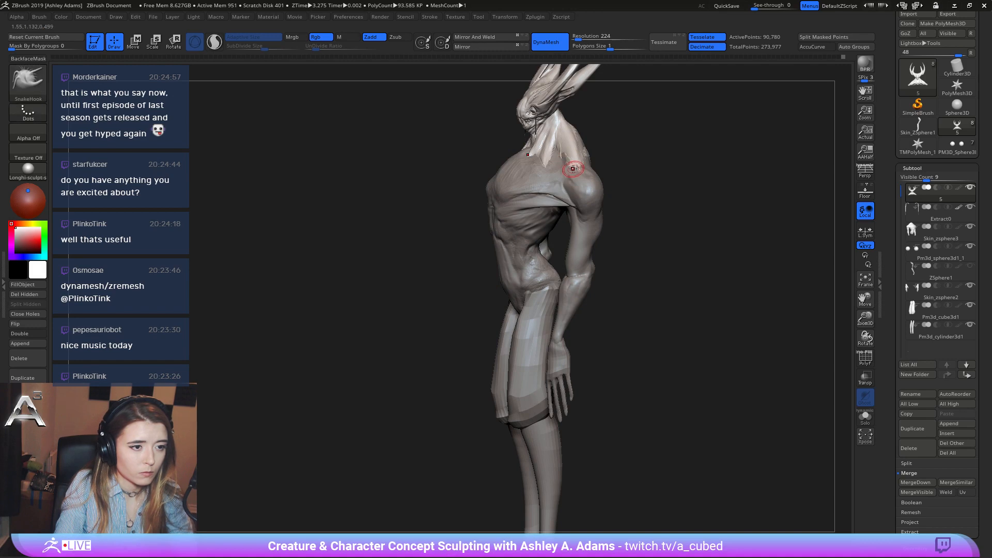
Make the torso the active subtool and reshape its upper chest near the neck with the SnakeHook brush.
mouse_move(565, 164)
right_mouse_down()
mouse_move(580, 208)
mouse_move(607, 196)
mouse_move(569, 194)
mouse_move(584, 211)
right_mouse_up()
key("b")
key("s")
key("h")
left_click(557, 171, "alt")
key("space")
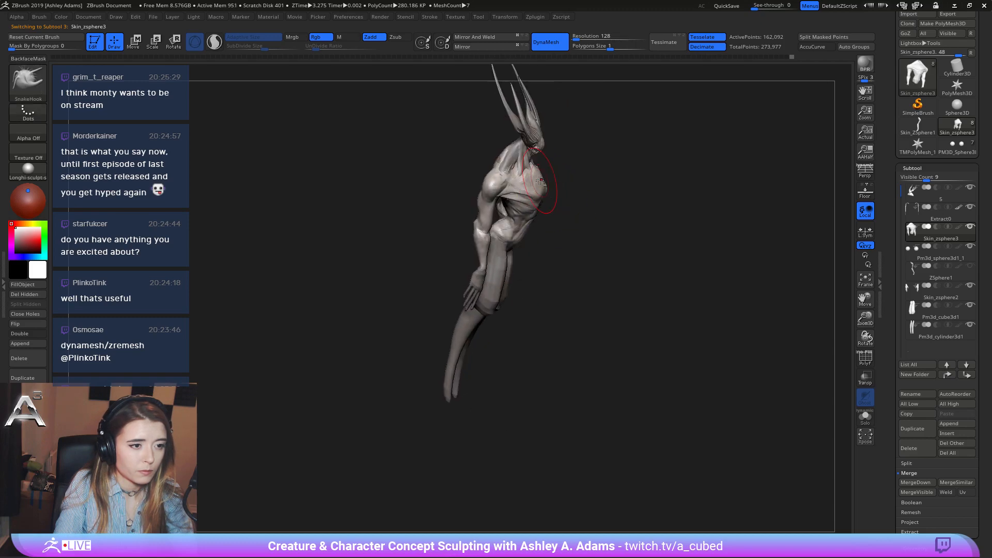
right_click_drag(540, 184, 563, 253, "ctrl")
key("space")
left_click_drag(531, 162, 539, 162)
right_click_drag(539, 162, 504, 210)
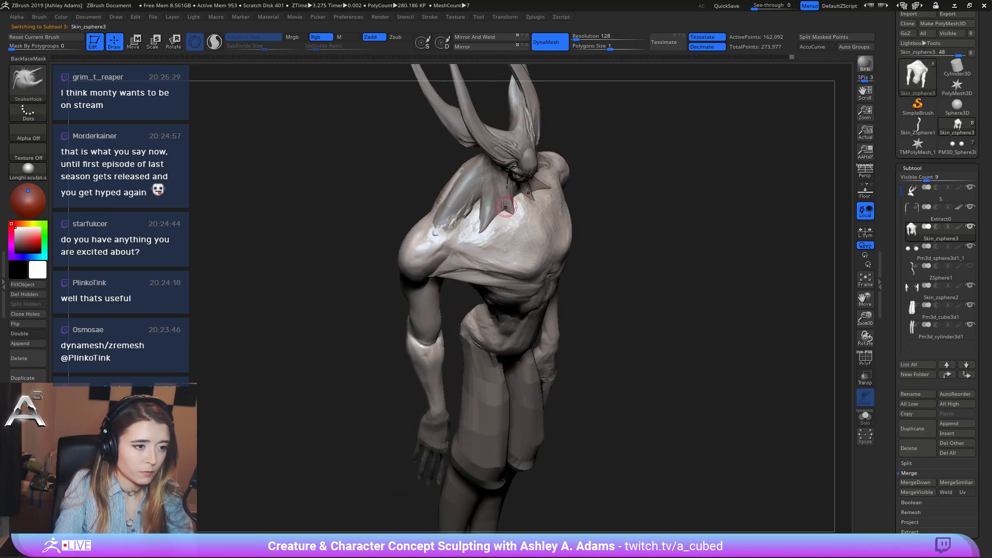
Build up the muscle forms between the shoulder and upper chest with the ClayBuildup brush.
key("b")
key("c")
key("b")
mouse_move(443, 248)
left_mouse_down()
mouse_move(504, 235)
mouse_move(530, 209)
mouse_move(521, 225)
mouse_move(469, 233)
mouse_move(489, 238)
mouse_move(457, 246)
mouse_move(466, 239)
left_mouse_up()
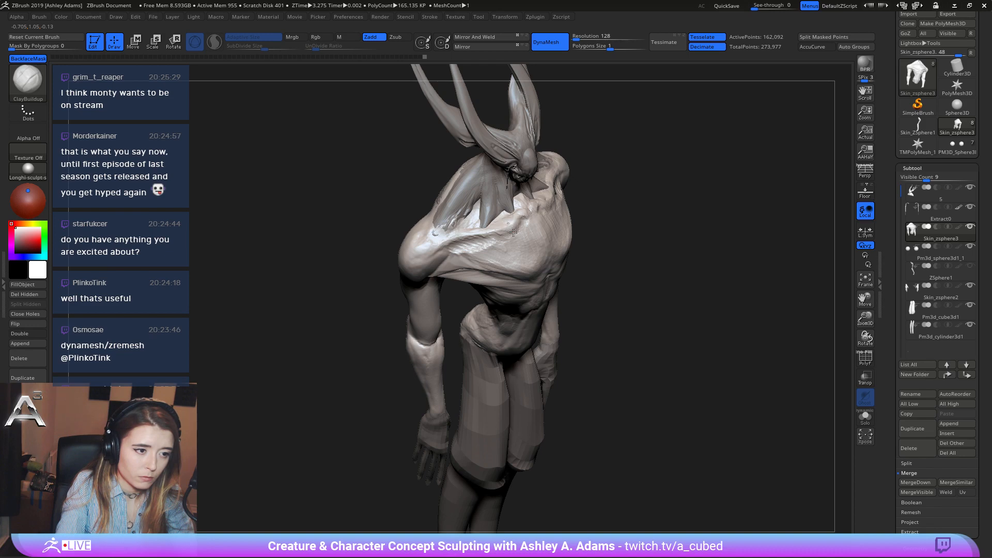
Pull the collarbone and upper chest contour into shape with the SnakeHook brush.
mouse_move(448, 278)
right_mouse_down()
mouse_move(484, 177)
mouse_move(560, 217)
right_mouse_up()
key("b")
key("s")
key("h")
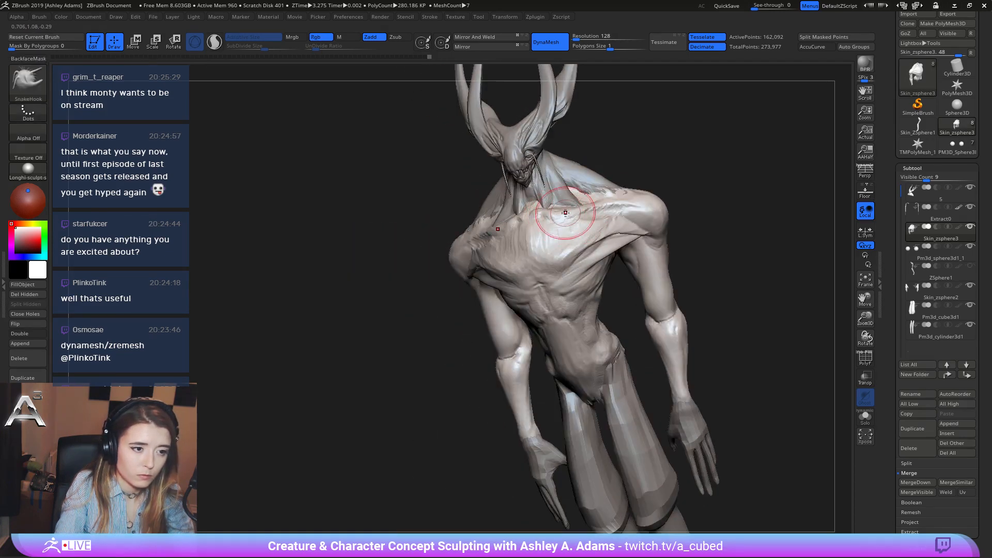
mouse_move(600, 209)
left_mouse_down()
mouse_move(611, 209)
mouse_move(581, 214)
left_mouse_up()
mouse_move(581, 214)
right_mouse_down()
mouse_move(537, 264)
mouse_move(537, 212)
mouse_move(527, 222)
right_mouse_up()
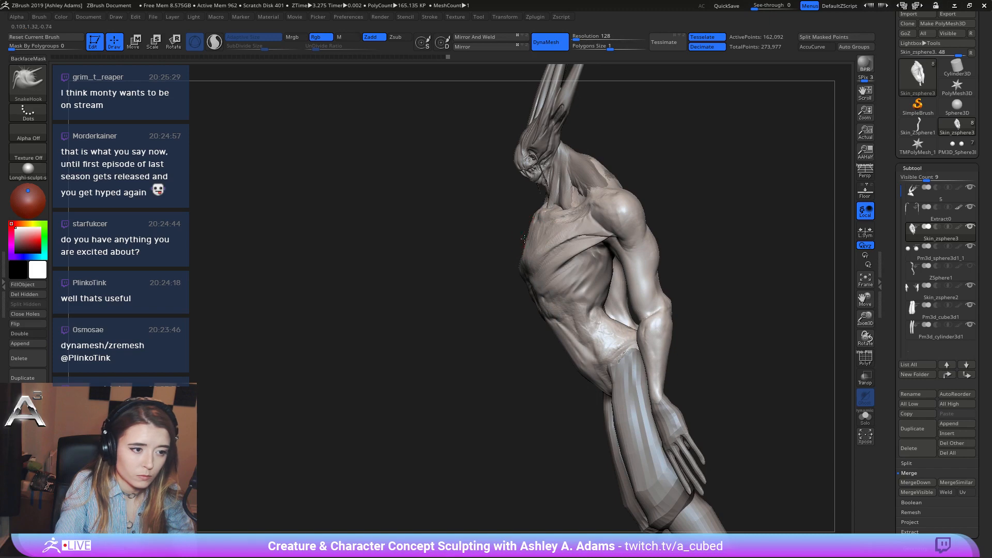
key("space")
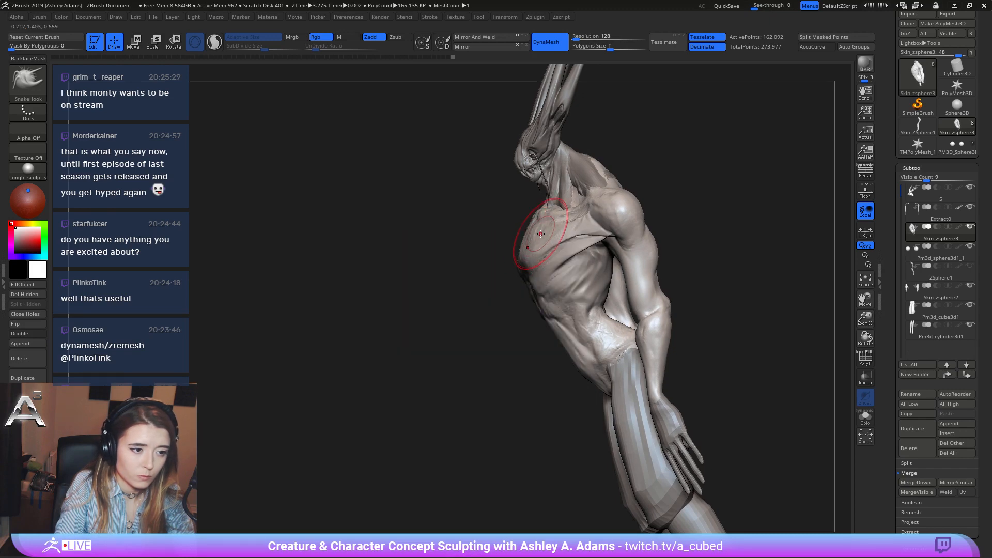
mouse_move(540, 233)
right_mouse_down()
mouse_move(589, 222)
mouse_move(429, 240)
right_mouse_up()
right_click_drag(574, 248, 627, 60, "ctrl")
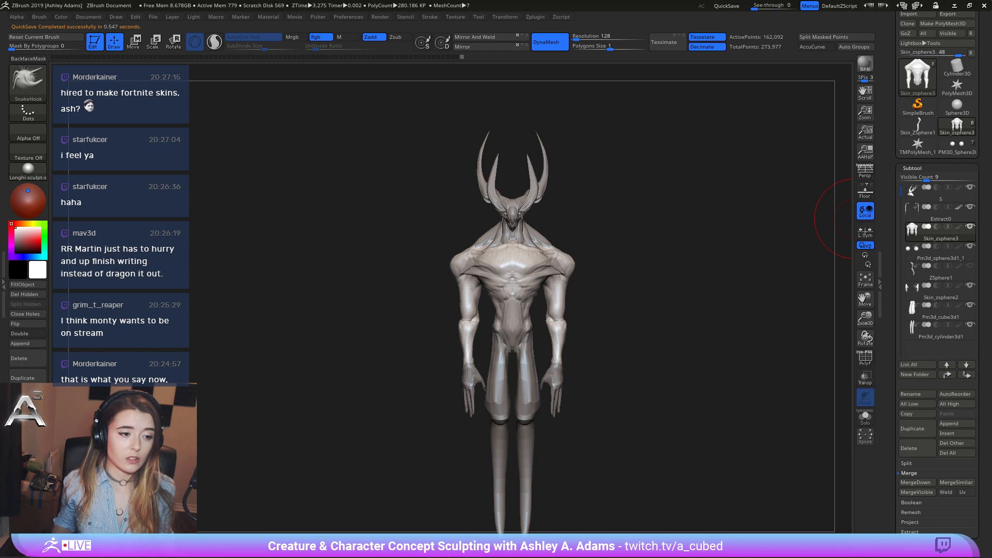
Build up the abdominal muscles and lower ribcage of the torso with the ClayBuildup brush.
mouse_move(398, 233)
left_mouse_down()
mouse_move(505, 244)
mouse_move(542, 346)
mouse_move(515, 350)
left_mouse_up()
key("space")
mouse_move(494, 364)
right_mouse_down("alt")
mouse_move(527, 316)
mouse_move(473, 237)
right_mouse_up("alt")
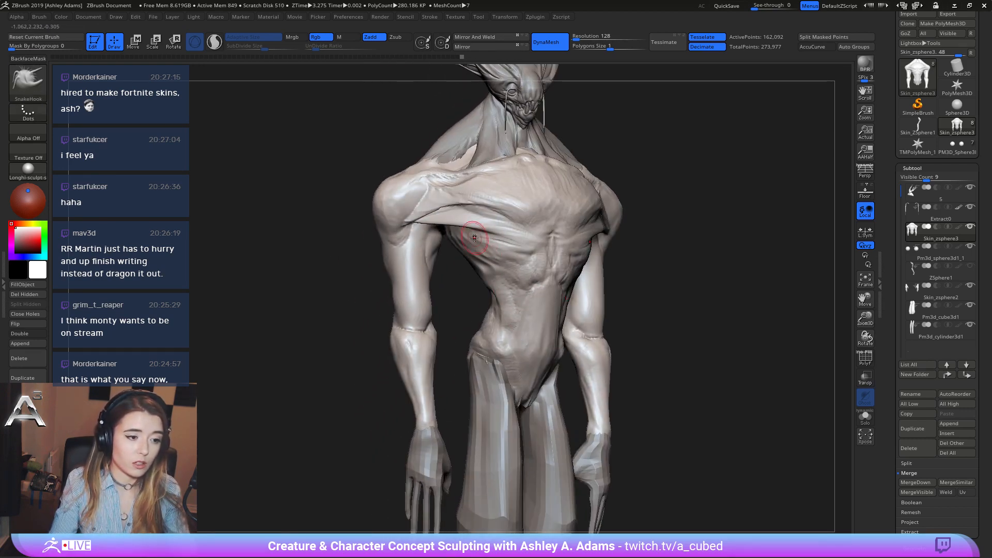
key("b")
key("c")
key("b")
mouse_move(524, 314)
left_mouse_down()
mouse_move(531, 292)
mouse_move(538, 310)
mouse_move(545, 300)
left_mouse_up()
right_click_drag(667, 305, 550, 295)
mouse_move(550, 295)
left_mouse_down()
mouse_move(546, 284)
mouse_move(561, 302)
left_mouse_up()
right_click_drag(465, 305, 569, 310)
mouse_move(569, 311)
left_mouse_down()
mouse_move(557, 308)
mouse_move(572, 328)
mouse_move(566, 315)
mouse_move(543, 332)
mouse_move(558, 342)
left_mouse_up()
Carve creases between the abdominal muscles with the DamStandard brush.
key("b")
key("d")
key("s")
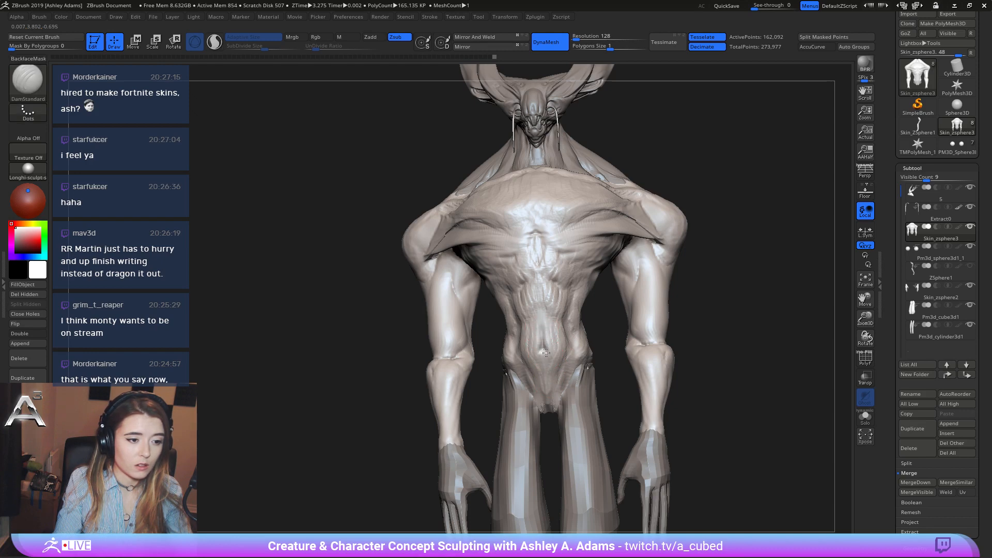
right_click_drag(546, 378, 525, 255)
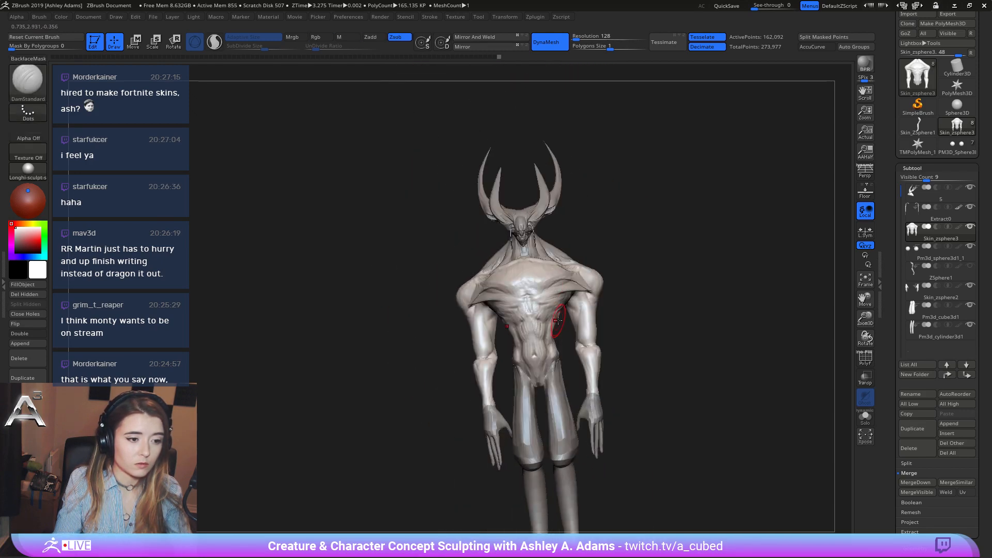
Refine the torso's silhouette with the SnakeHook brush, working from the three-quarter and side views.
key("space")
right_click_drag(563, 314, 535, 284)
key("space")
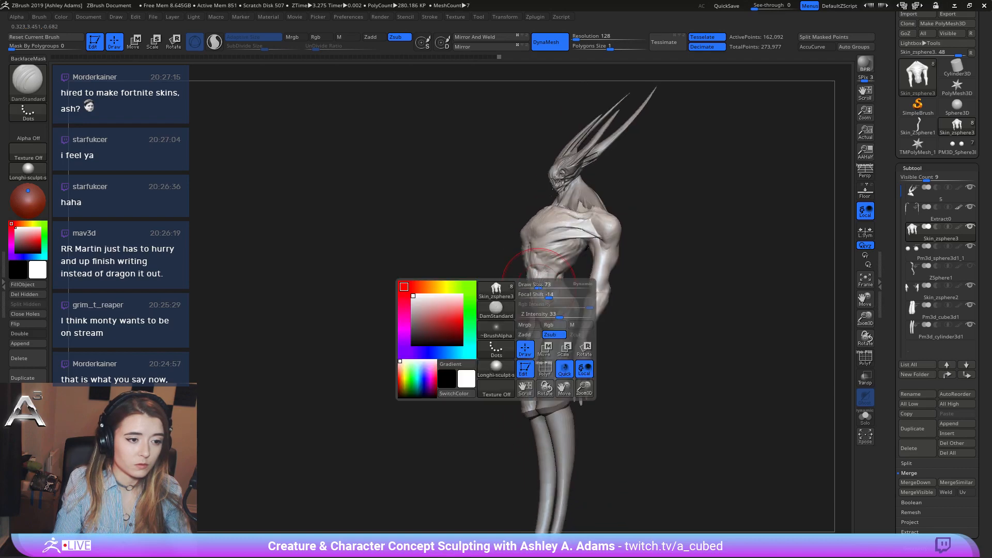
key("b")
key("s")
key("h")
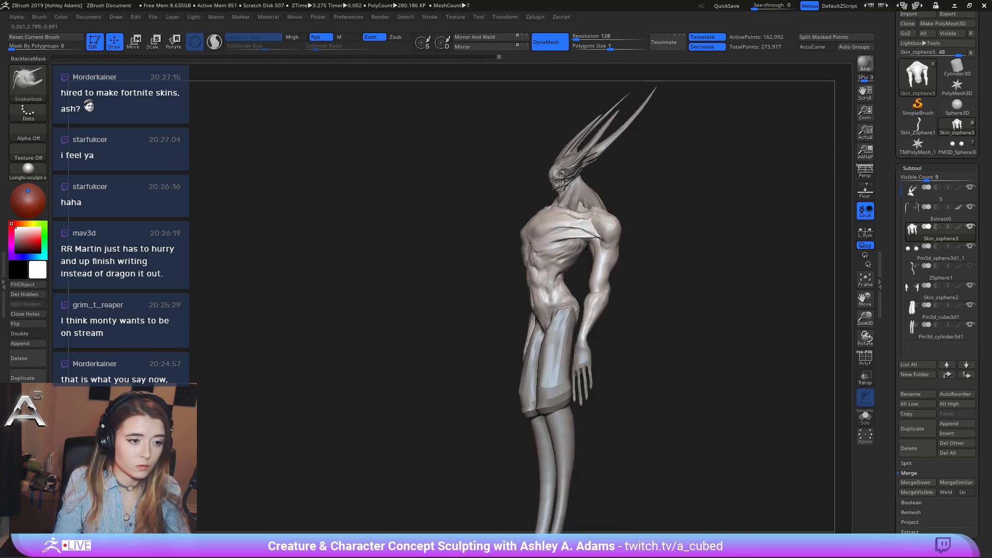
mouse_move(532, 257)
right_mouse_down()
mouse_move(573, 273)
mouse_move(555, 260)
mouse_move(546, 285)
mouse_move(567, 281)
mouse_move(546, 187)
right_mouse_up()
key("space")
mouse_move(668, 184)
right_mouse_down()
mouse_move(646, 243)
mouse_move(622, 241)
mouse_move(582, 269)
right_mouse_up()
left_click_drag(587, 273, 603, 290, "alt")
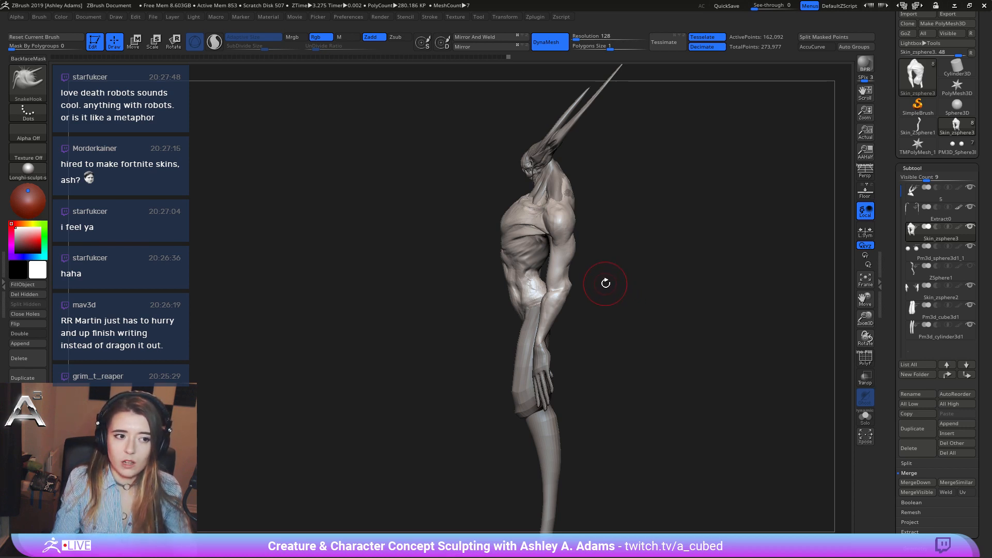
left_click_drag(614, 328, 629, 303)
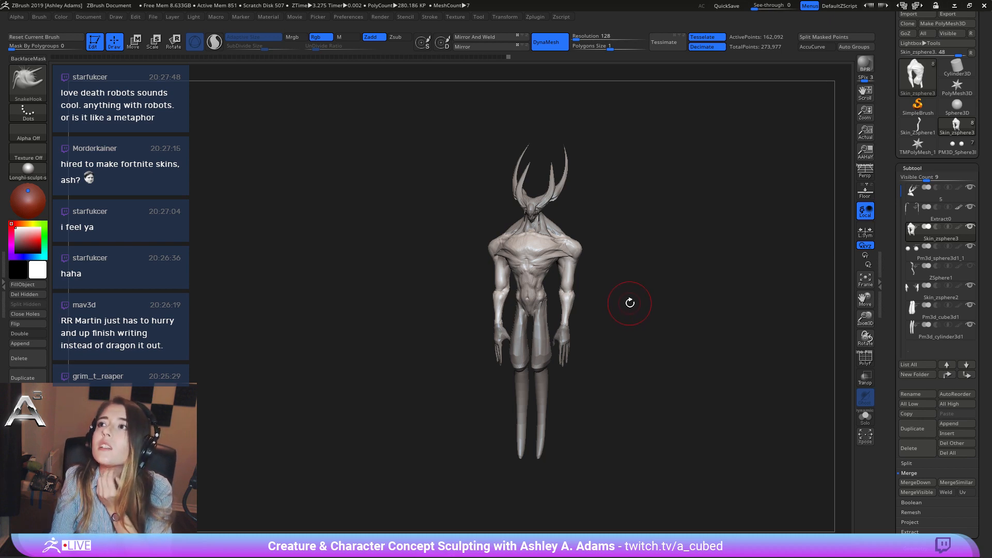
left_click_drag(629, 303, 629, 303, "shift")
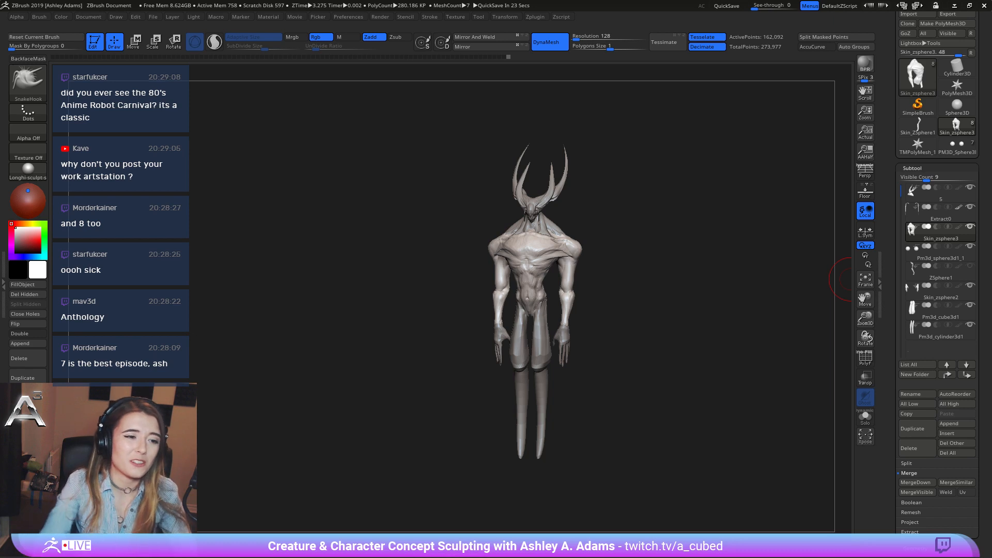
Append a Sphere3D subtool to the creature and make it the active subtool.
right_click_drag(850, 279, 626, 297)
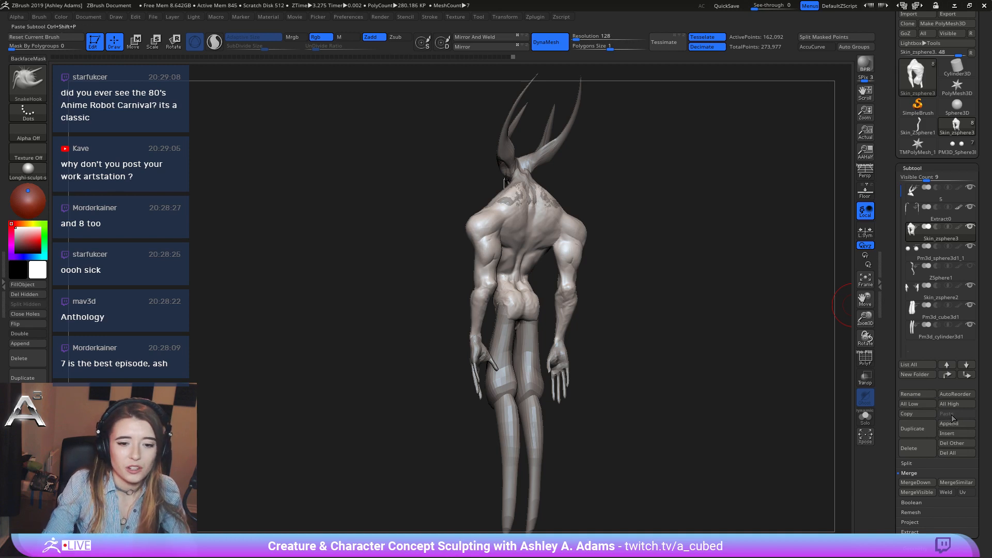
left_click(961, 432)
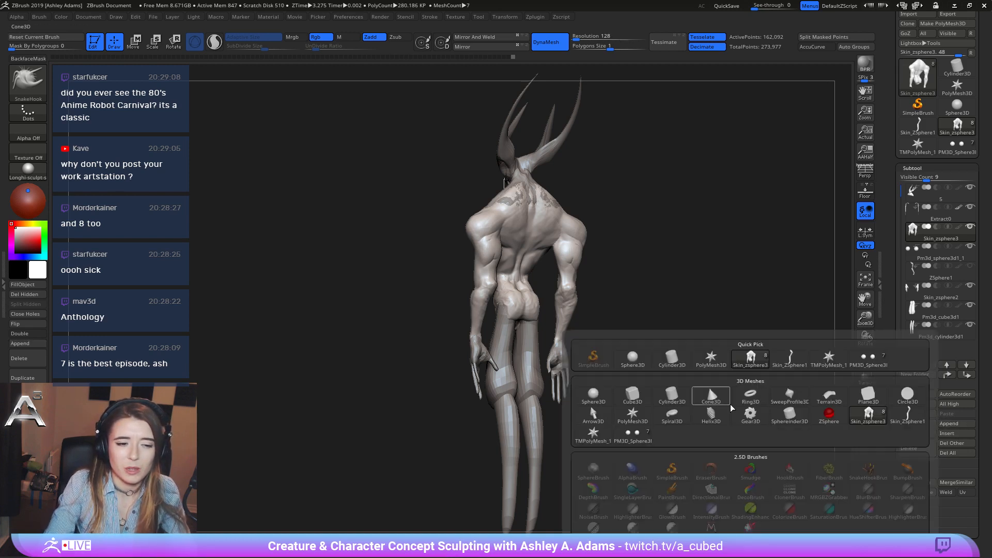
left_click(590, 399)
right_click_drag(584, 357, 541, 254, "ctrl")
left_click(533, 248, "alt")
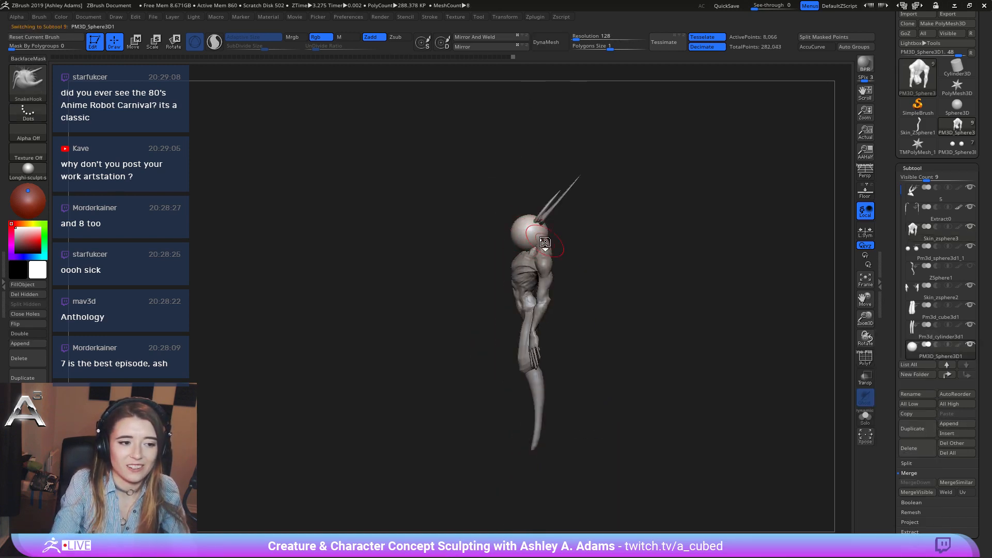
Flatten the sphere into a thin disc and place it behind the creature's lower back.
key("w")
left_click_drag(528, 233, 450, 308)
mouse_move(586, 267)
left_mouse_down()
mouse_move(623, 264)
mouse_move(588, 271)
left_mouse_up()
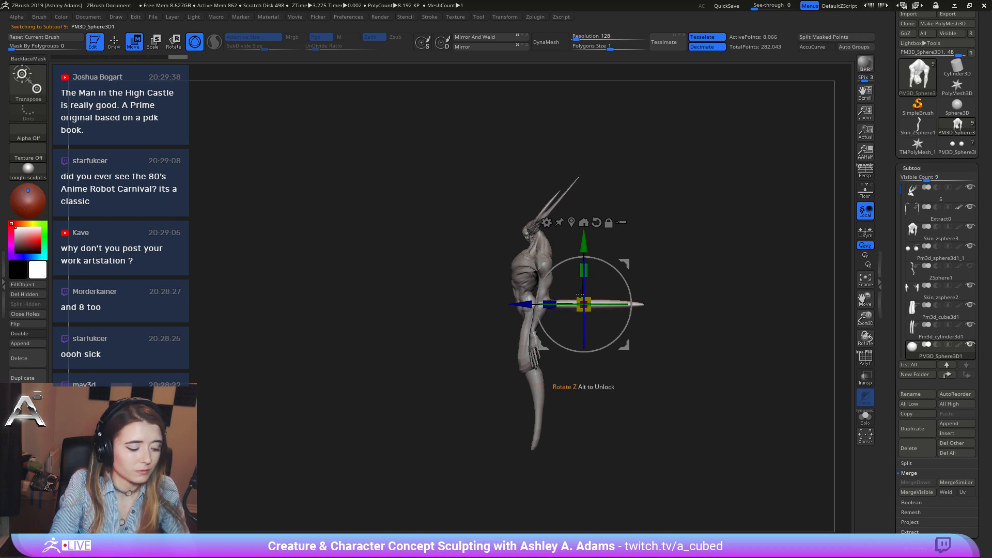
key("q")
Pull the flattened sphere down into a long curved tail behind the legs with the SnakeHook brush.
right_click_drag(622, 308, 609, 300, "shift")
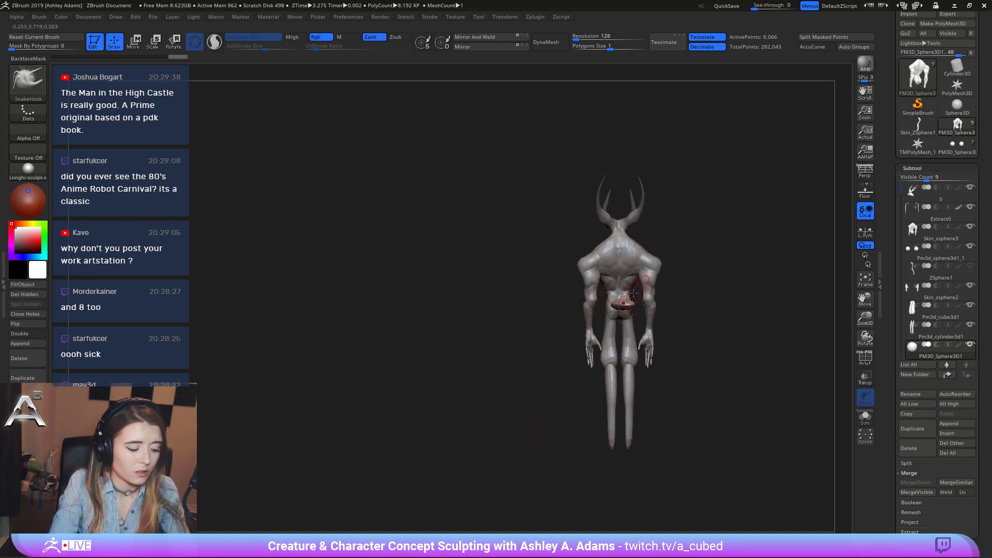
key("space")
left_click_drag(623, 287, 639, 286)
mouse_move(637, 288)
right_mouse_down()
mouse_move(625, 328)
mouse_move(589, 299)
mouse_move(605, 315)
right_mouse_up()
key("space")
mouse_move(605, 315)
left_mouse_down()
mouse_move(613, 313)
mouse_move(547, 308)
mouse_move(569, 319)
mouse_move(588, 386)
left_mouse_up()
key("space")
key("space")
mouse_move(631, 346)
left_mouse_down()
mouse_move(622, 347)
mouse_move(632, 342)
left_mouse_up()
mouse_move(636, 328)
right_mouse_down()
mouse_move(692, 311)
mouse_move(672, 315)
mouse_move(698, 320)
mouse_move(631, 343)
mouse_move(680, 355)
right_mouse_up()
mouse_move(623, 419)
left_mouse_down()
mouse_move(568, 434)
mouse_move(589, 422)
mouse_move(560, 415)
left_mouse_up()
Smooth the surface of the tail piece along its length.
key("space")
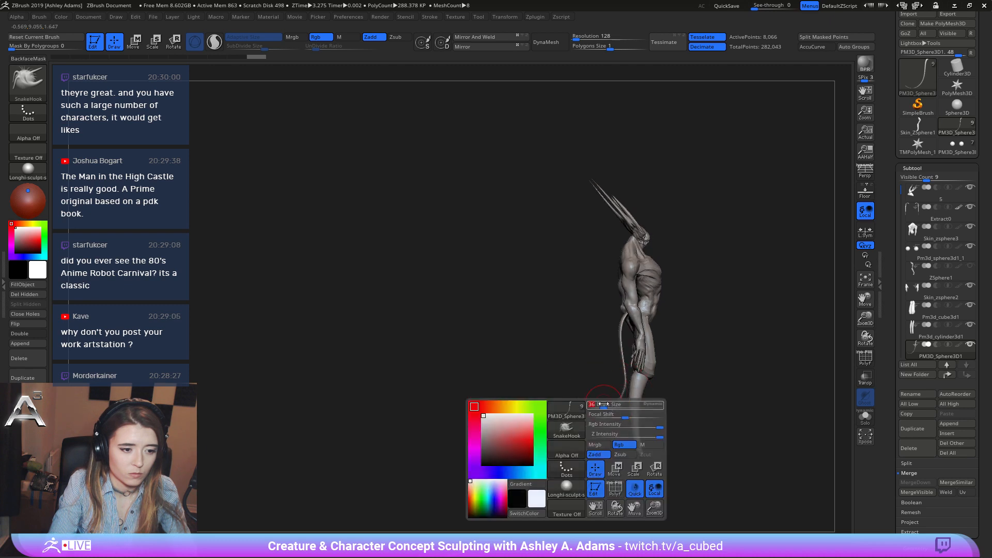
key("shift")
right_click_drag(622, 395, 662, 359)
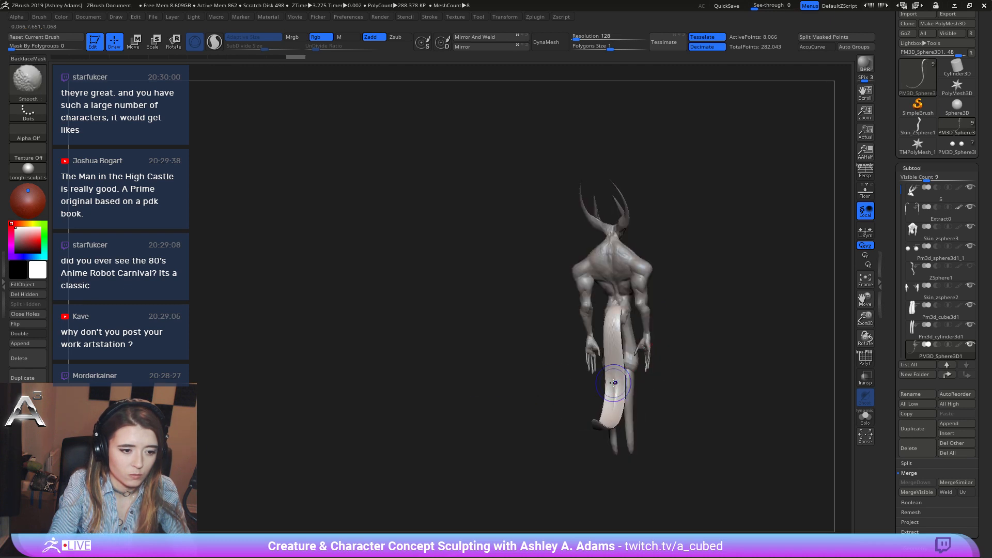
right_click_drag(613, 396, 661, 362)
Flatten the back surface of the tail piece with the hPolish brush and smooth its middle section.
right_click_drag(637, 317, 649, 406, "ctrl")
right_click_drag(648, 405, 610, 392)
key("b")
key("h")
key("p")
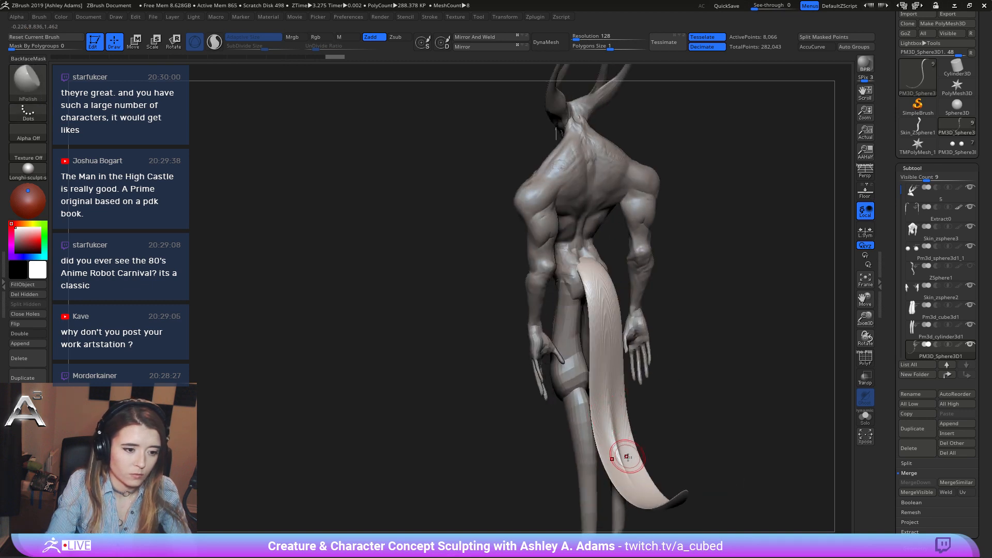
left_click_drag(627, 457, 606, 388)
mouse_move(630, 480)
left_mouse_down()
mouse_move(618, 451)
mouse_move(633, 473)
left_mouse_up()
mouse_move(627, 403)
left_mouse_down("shift")
mouse_move(660, 492)
mouse_move(605, 348)
left_mouse_up("shift")
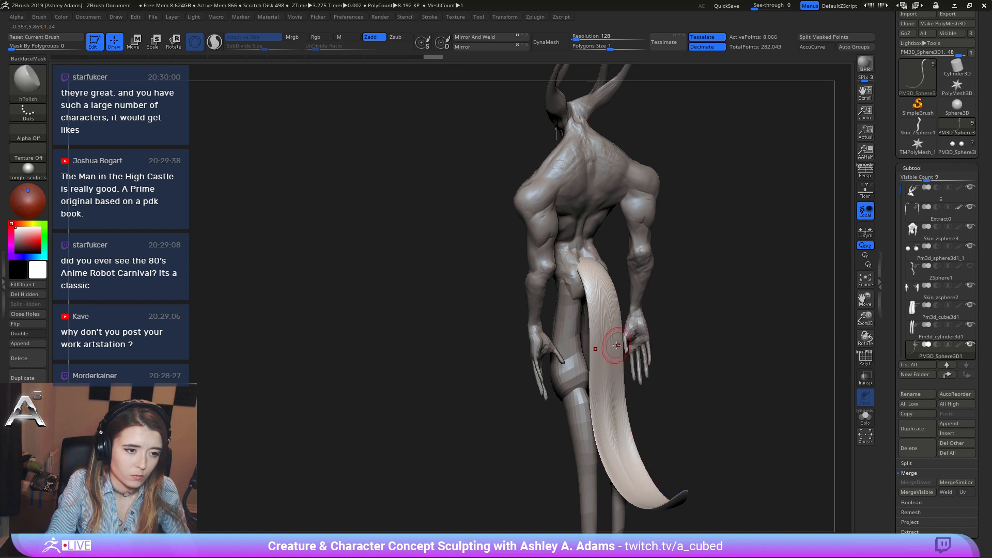
Widen the tail piece outward on both sides of the legs with the SnakeHook brush.
mouse_move(604, 347)
right_mouse_down()
mouse_move(643, 329)
mouse_move(600, 279)
mouse_move(571, 277)
mouse_move(632, 254)
right_mouse_up()
key("b")
key("s")
key("h")
key("space")
right_click_drag(636, 323, 527, 320, "ctrl")
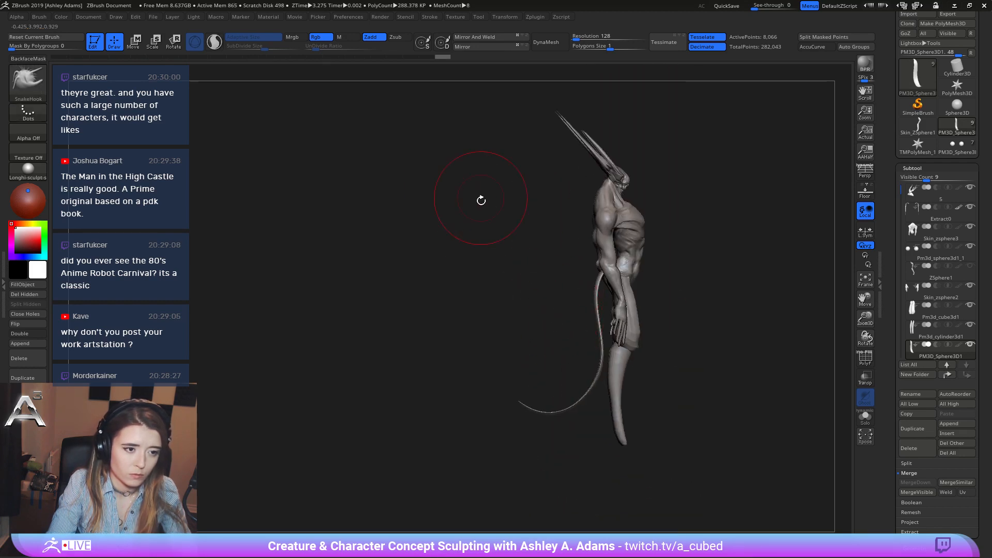
right_click_drag(678, 293, 632, 312)
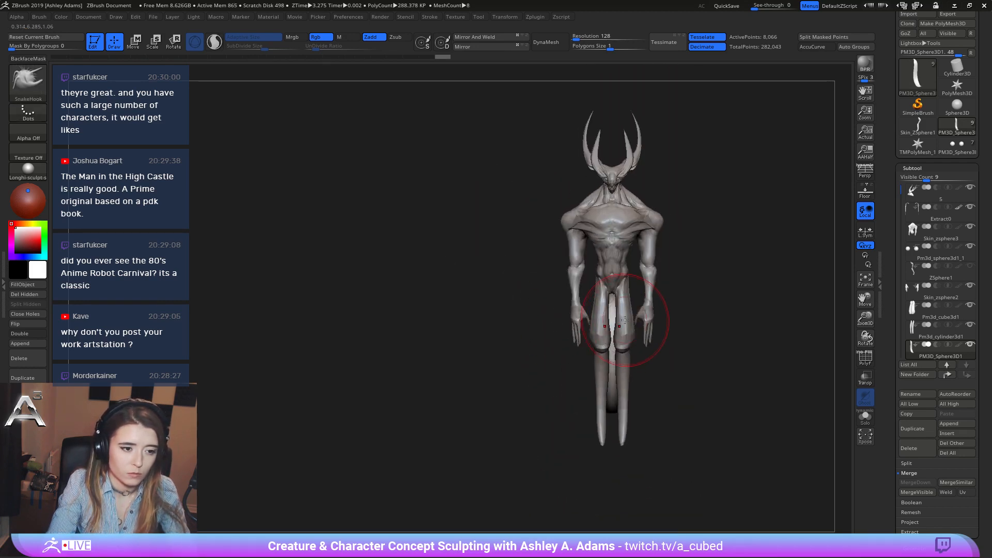
key("space")
left_click_drag(629, 316, 633, 316)
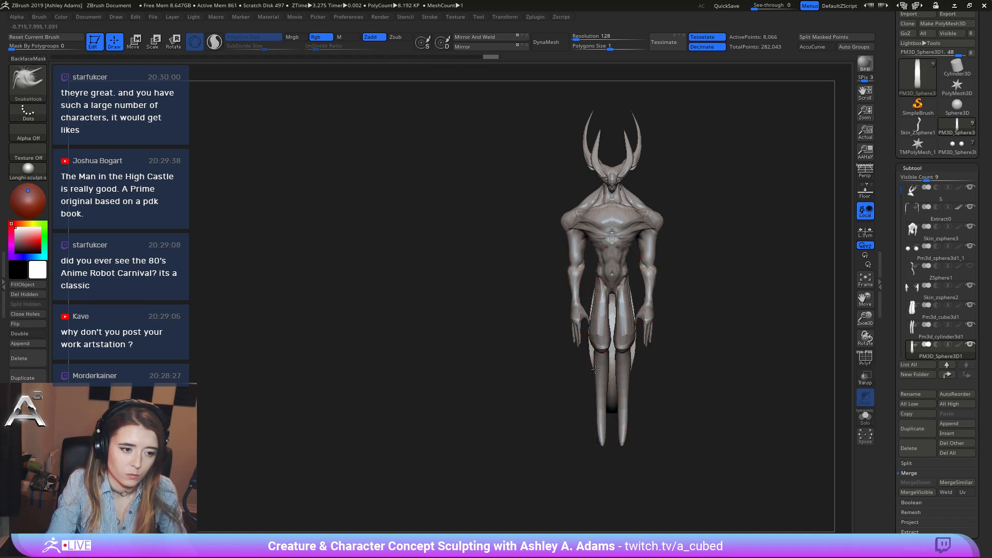
Shape the tail piece's outline from behind, narrowing its upper end toward the lower back and smoothing its edges.
mouse_move(596, 369)
right_mouse_down()
mouse_move(634, 368)
mouse_move(618, 391)
right_mouse_up()
right_click(634, 368)
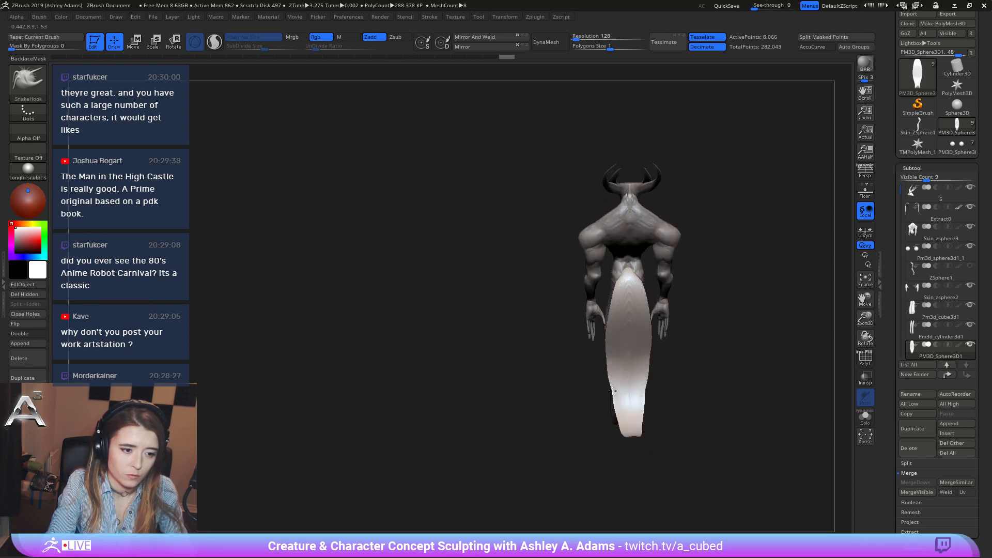
mouse_move(617, 356)
right_mouse_down()
mouse_move(664, 328)
mouse_move(673, 341)
right_mouse_up()
right_click_drag(691, 303, 640, 310)
right_click(574, 347)
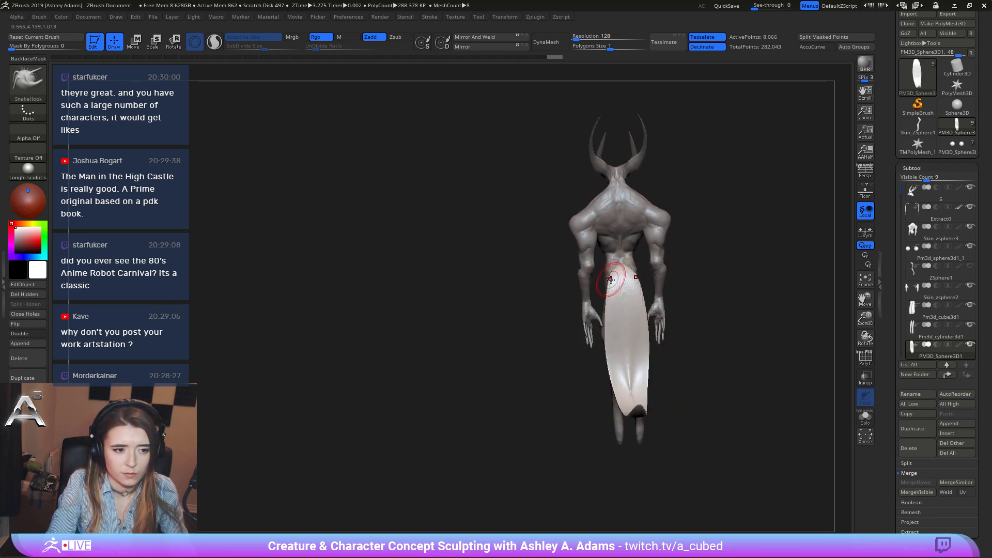
left_click_drag(613, 278, 608, 297)
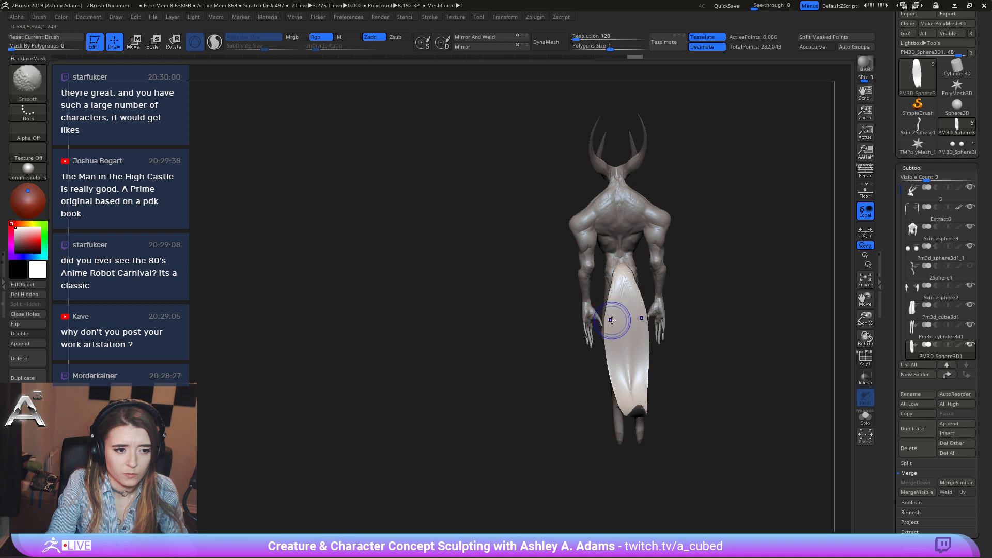
Adjust the tail piece's side-profile curve behind the thighs with the SnakeHook brush.
mouse_move(623, 308)
right_mouse_down()
mouse_move(662, 306)
mouse_move(645, 306)
right_mouse_up()
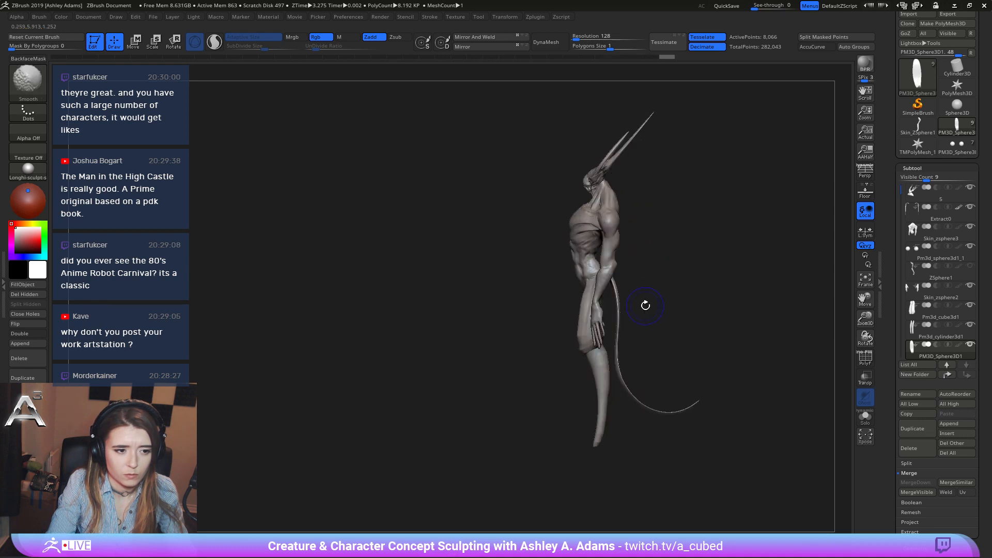
right_click(643, 310)
left_click_drag(642, 310, 657, 310)
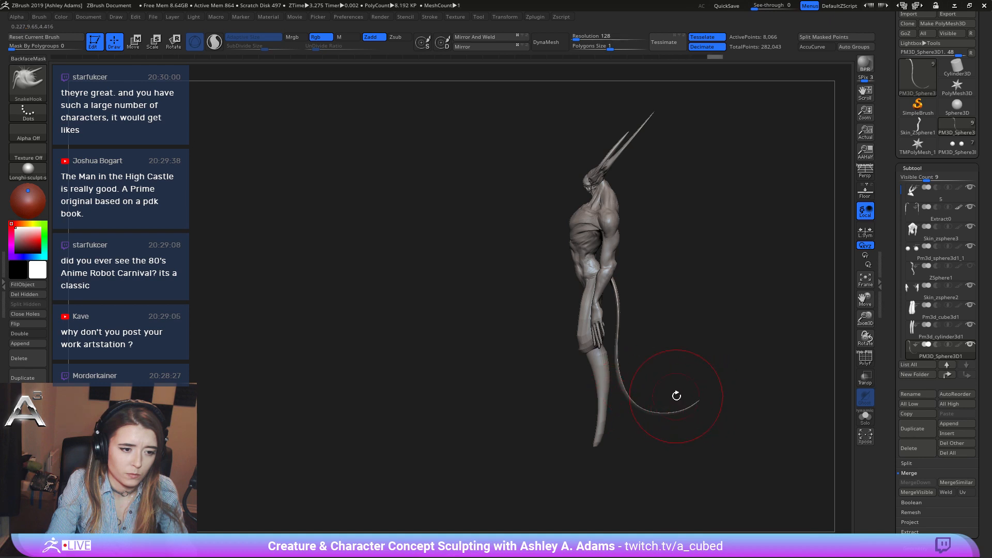
right_click_drag(623, 321, 611, 322)
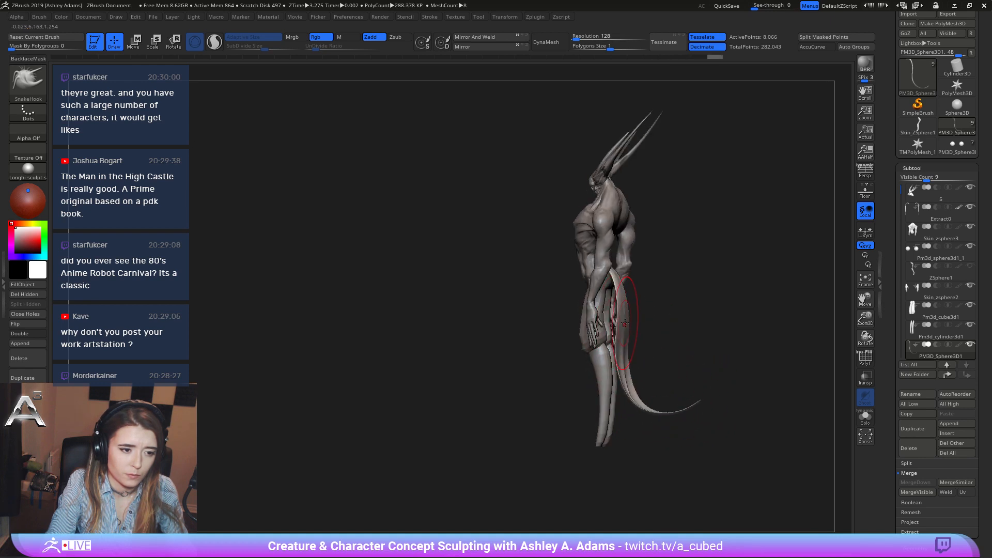
left_click_drag(620, 323, 628, 316)
right_click_drag(628, 303, 661, 318, "shift")
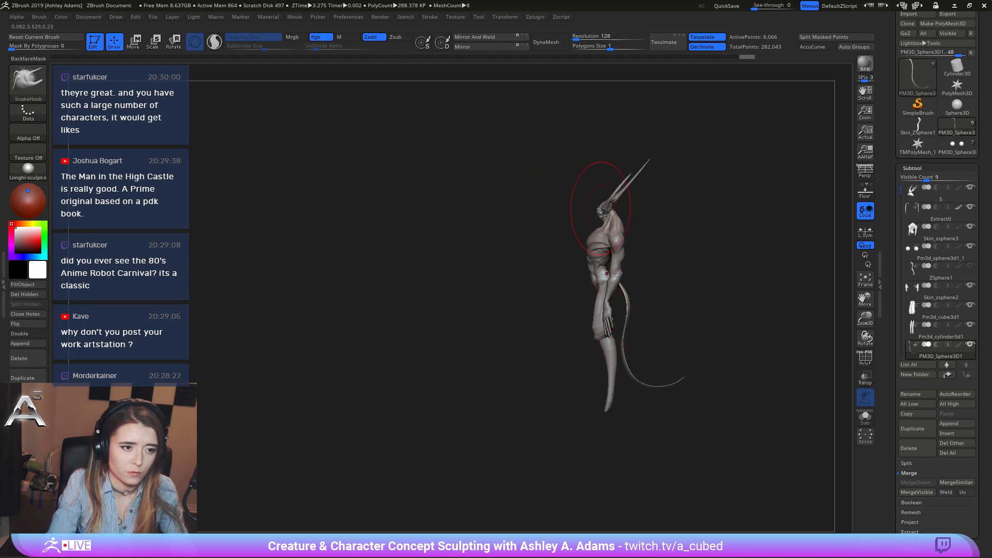
mouse_move(580, 334)
right_mouse_down("shift")
mouse_move(700, 288)
mouse_move(665, 332)
right_mouse_up("shift")
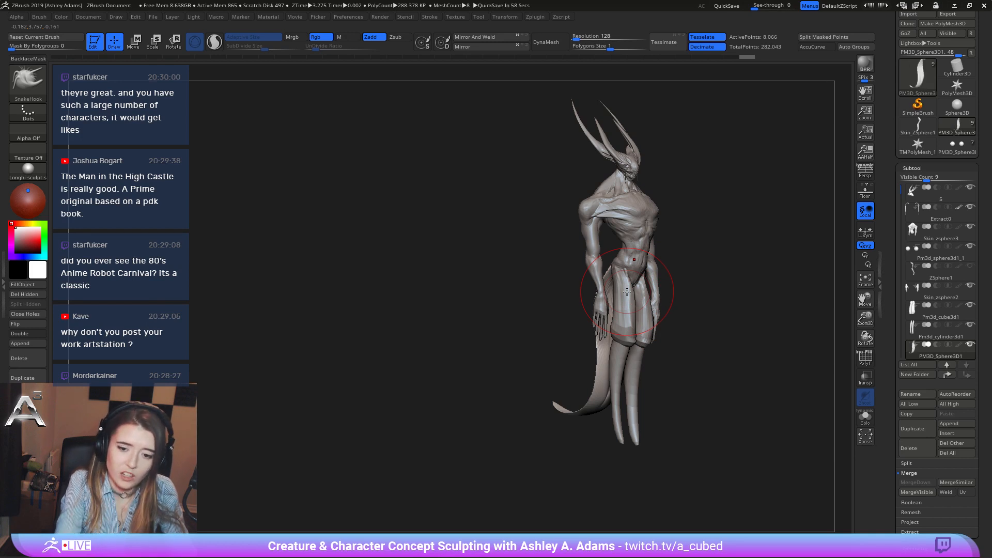
Select the torso mesh and build up the shoulder and upper chest forms with the ClayBuildup brush.
mouse_move(729, 239)
right_mouse_down("shift")
mouse_move(651, 290)
mouse_move(679, 218)
right_mouse_up("shift")
right_click(652, 290)
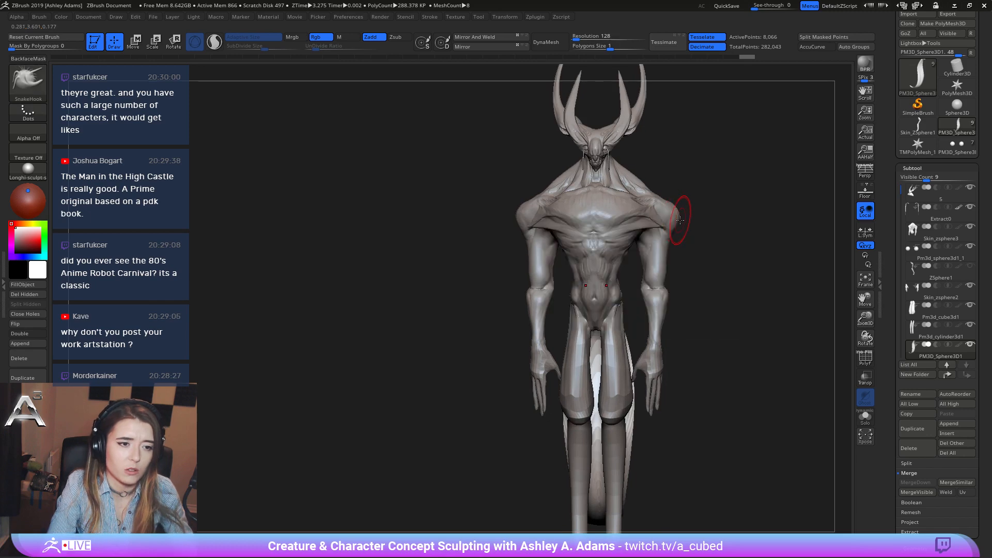
left_click(679, 217, "alt")
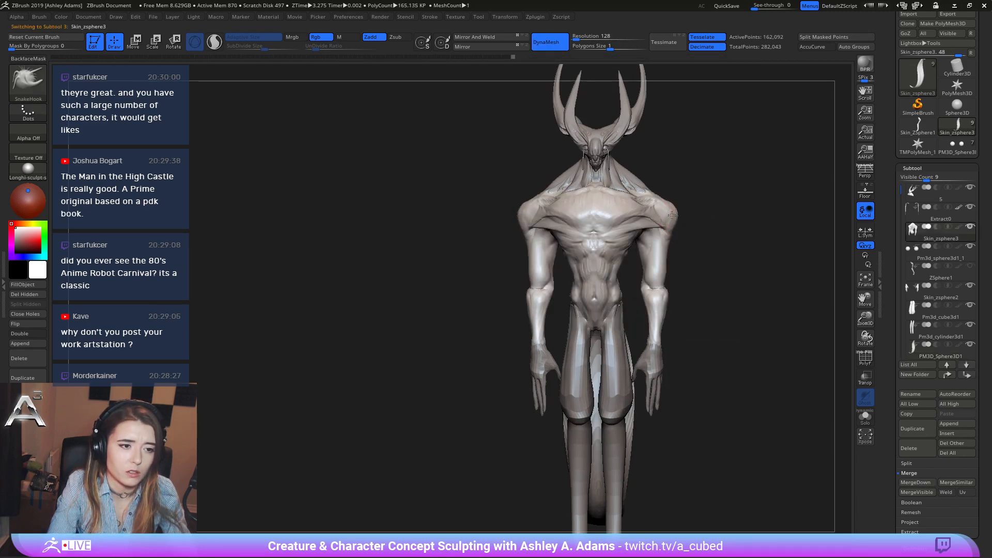
left_click_drag(719, 217, 657, 212)
key("space")
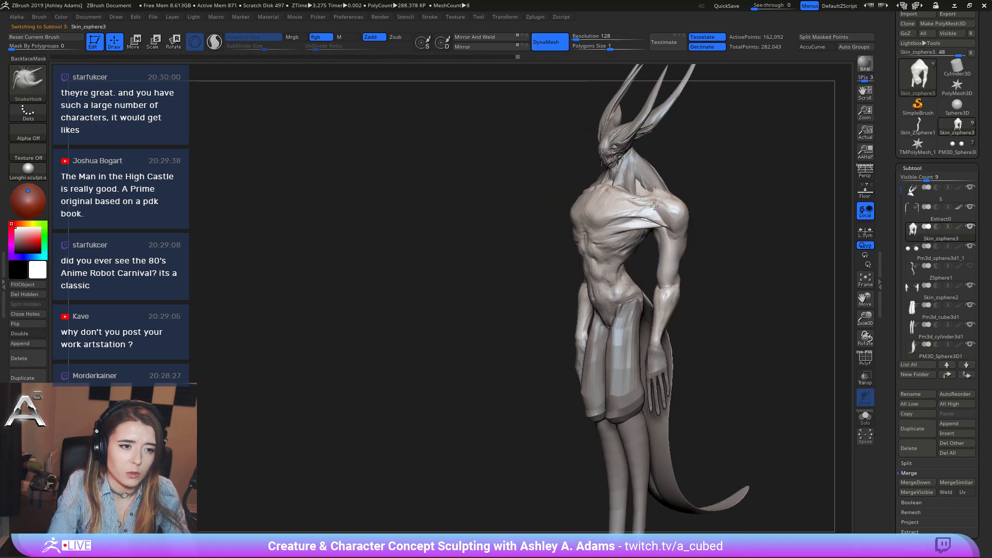
mouse_move(662, 209)
right_mouse_down()
mouse_move(634, 212)
mouse_move(661, 226)
right_mouse_up()
key("b")
key("c")
key("b")
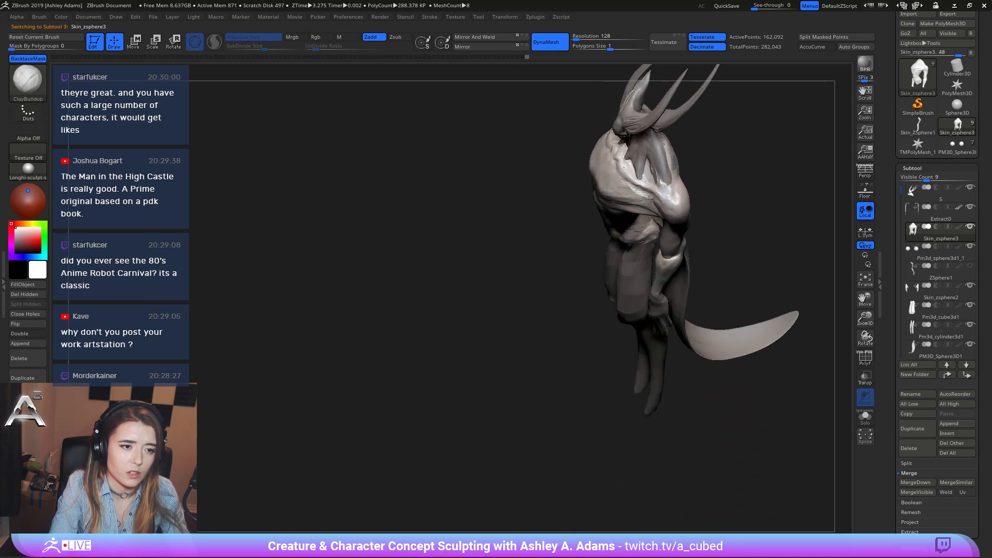
right_click_drag(630, 185, 628, 171)
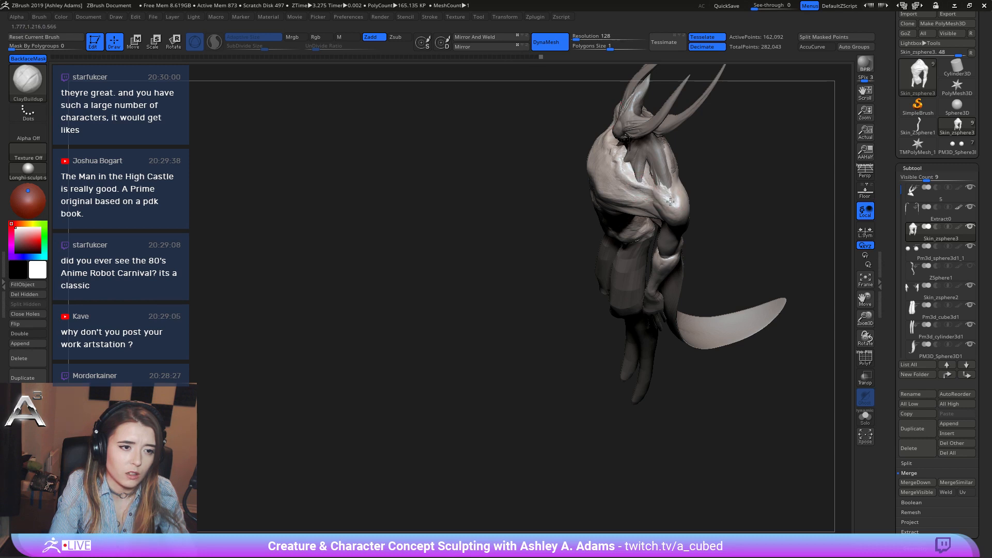
right_click_drag(662, 202, 613, 177)
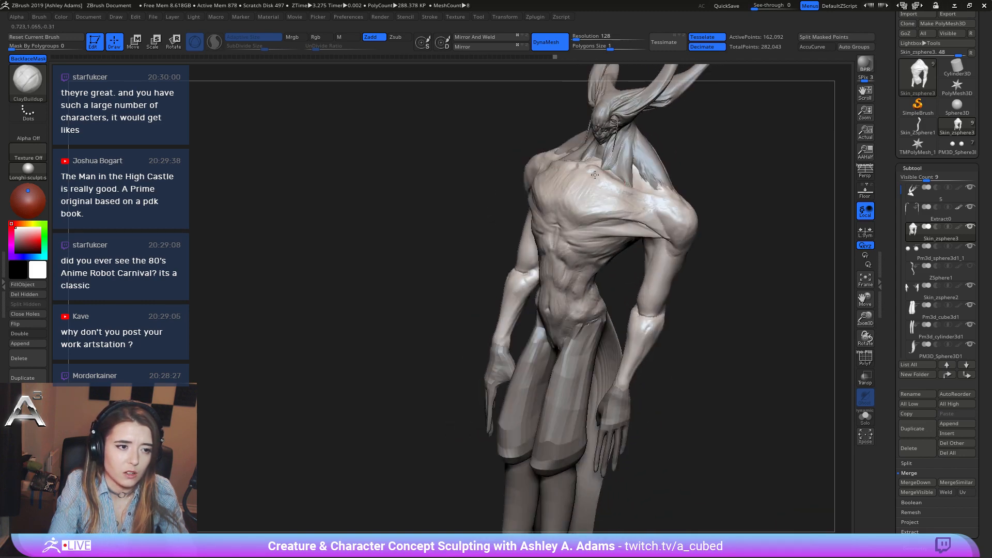
left_click(588, 171, "alt")
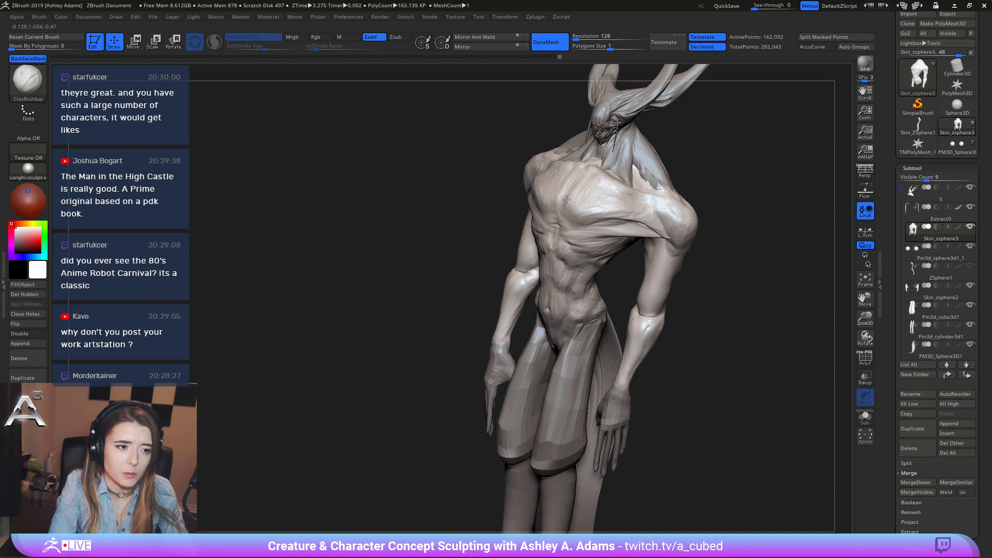
Carve sternum and midline muscle creases into the chest with the DamStandard brush.
right_click_drag(572, 193, 583, 198)
key("b")
key("d")
key("s")
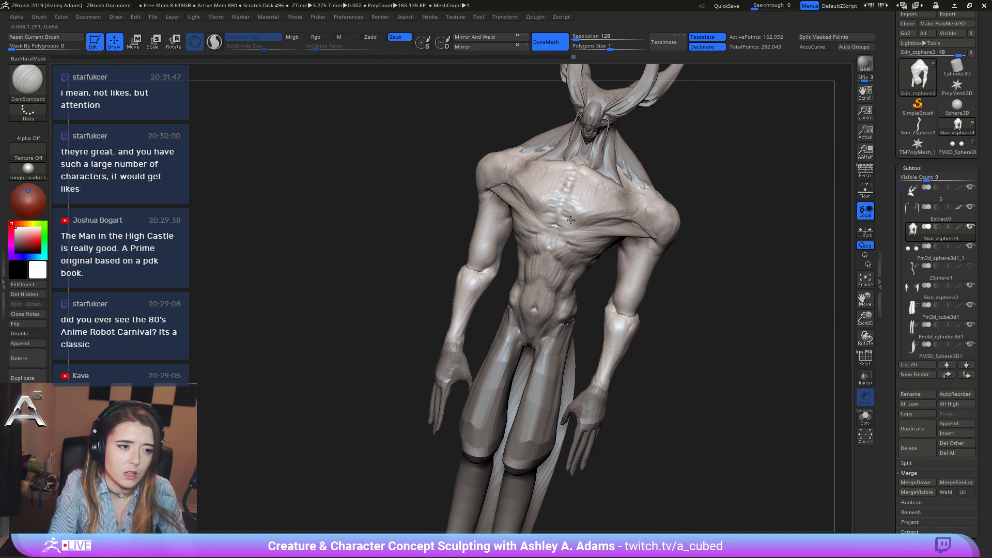
mouse_move(569, 217)
right_mouse_down()
mouse_move(626, 195)
mouse_move(583, 220)
mouse_move(789, 256)
mouse_move(735, 219)
mouse_move(704, 276)
mouse_move(677, 261)
mouse_move(668, 240)
right_mouse_up()
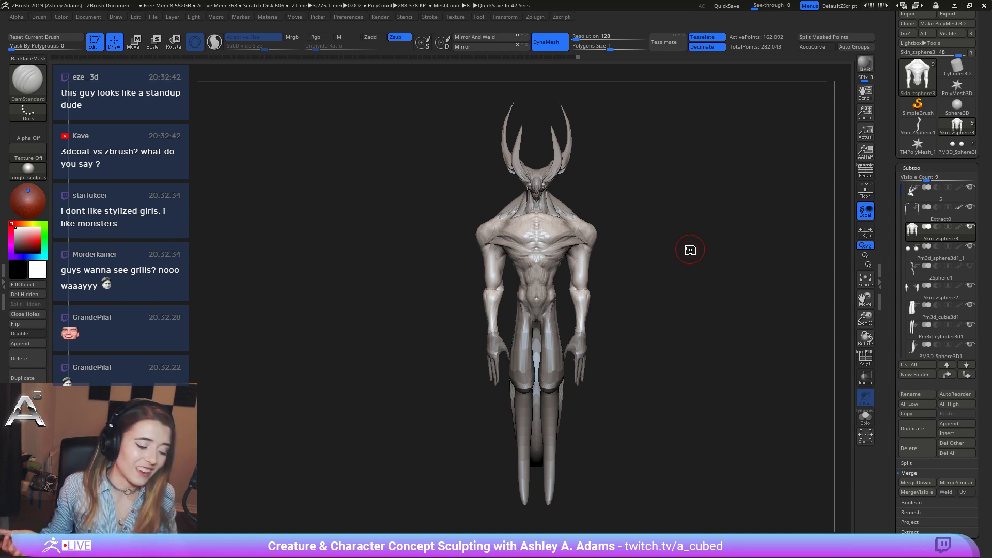
Refine the silhouette of the torso's waist, ribcage sides and shoulders with the SnakeHook brush.
mouse_move(390, 239)
left_mouse_down()
mouse_move(519, 242)
mouse_move(494, 234)
left_mouse_up()
key("space")
mouse_move(506, 273)
right_mouse_down()
mouse_move(465, 274)
mouse_move(499, 277)
right_mouse_up()
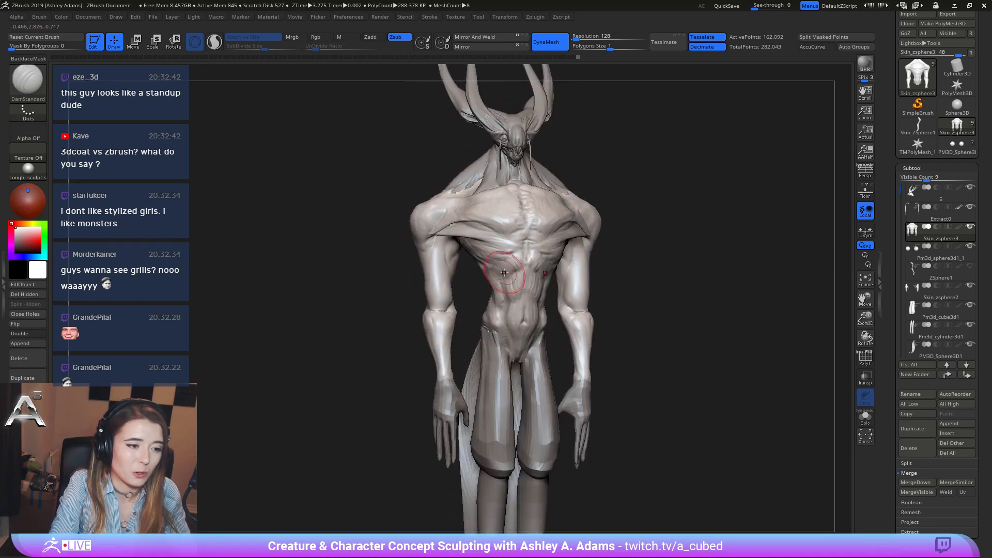
key("b")
key("s")
key("h")
left_click_drag(492, 283, 494, 279)
right_click_drag(494, 278, 504, 272)
left_click_drag(503, 270, 492, 277)
mouse_move(491, 278)
right_mouse_down()
mouse_move(574, 261)
mouse_move(537, 279)
mouse_move(569, 269)
mouse_move(532, 245)
mouse_move(539, 226)
mouse_move(461, 205)
mouse_move(483, 225)
mouse_move(550, 236)
right_mouse_up()
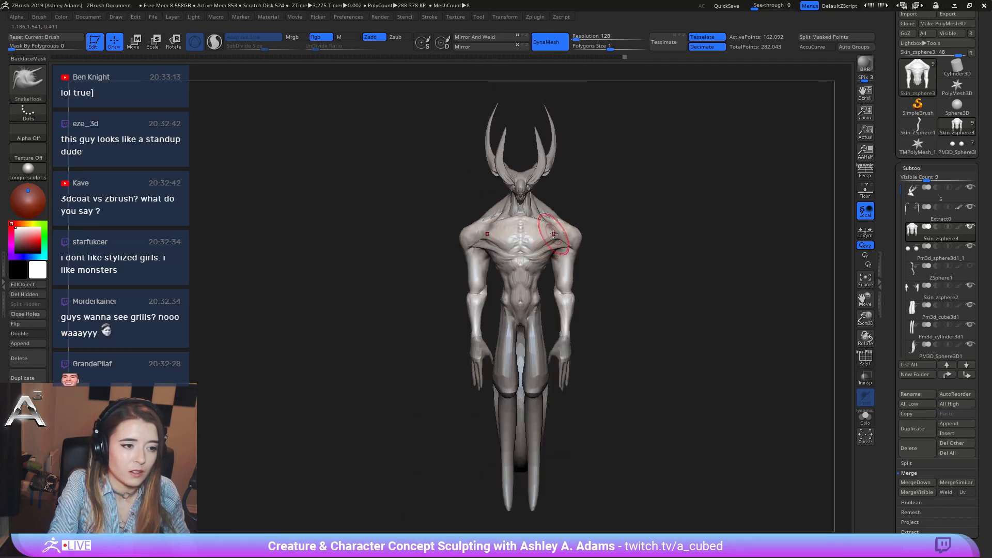
right_click_drag(546, 192, 539, 254)
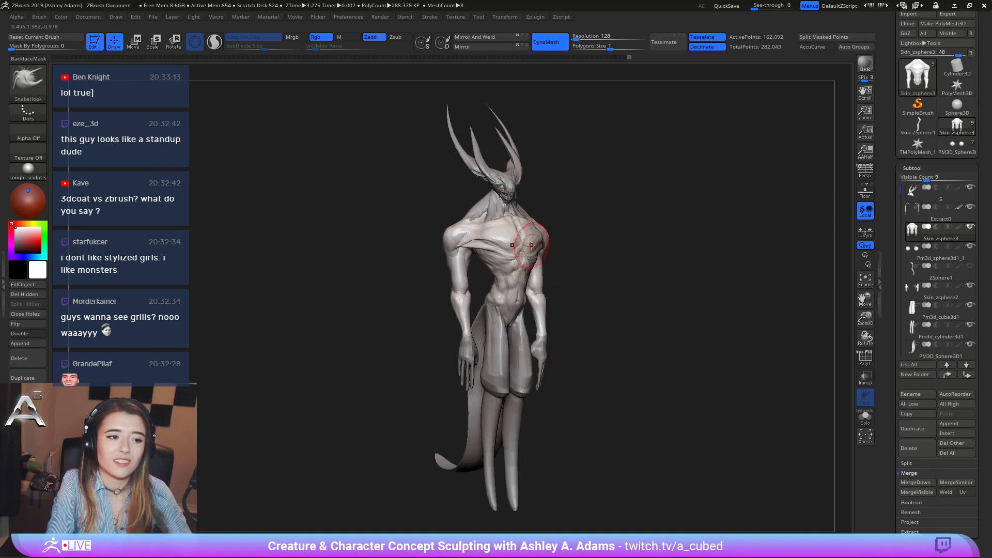
mouse_move(607, 242)
right_mouse_down("shift")
mouse_move(578, 243)
mouse_move(576, 193)
right_mouse_up("shift")
right_click_drag(576, 194, 533, 199)
Select the hands mesh, mask a fingertip and invert the mask so only that tip stays editable.
left_click(576, 312, "alt")
key("space")
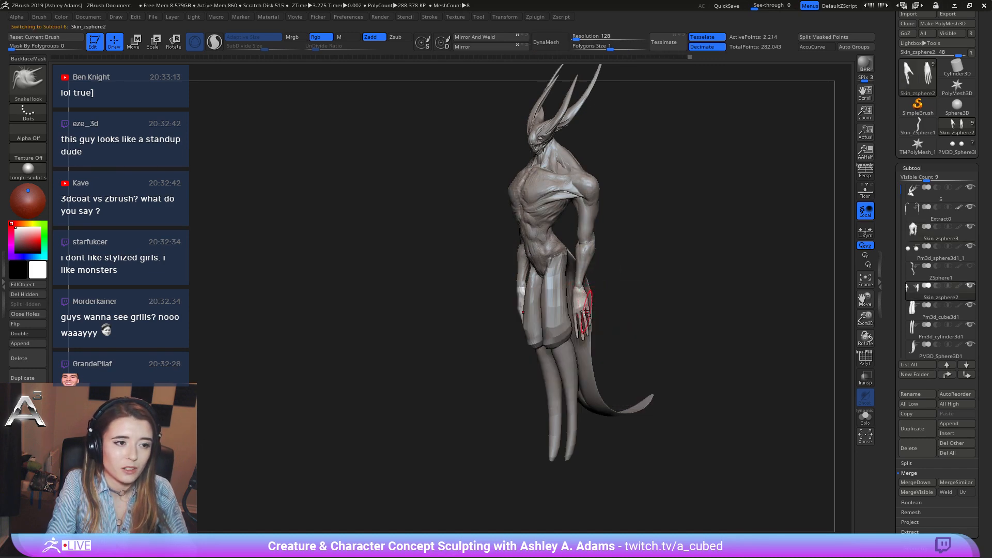
mouse_move(579, 313)
right_mouse_down("ctrl")
mouse_move(558, 351)
mouse_move(537, 288)
right_mouse_up("ctrl")
key("space")
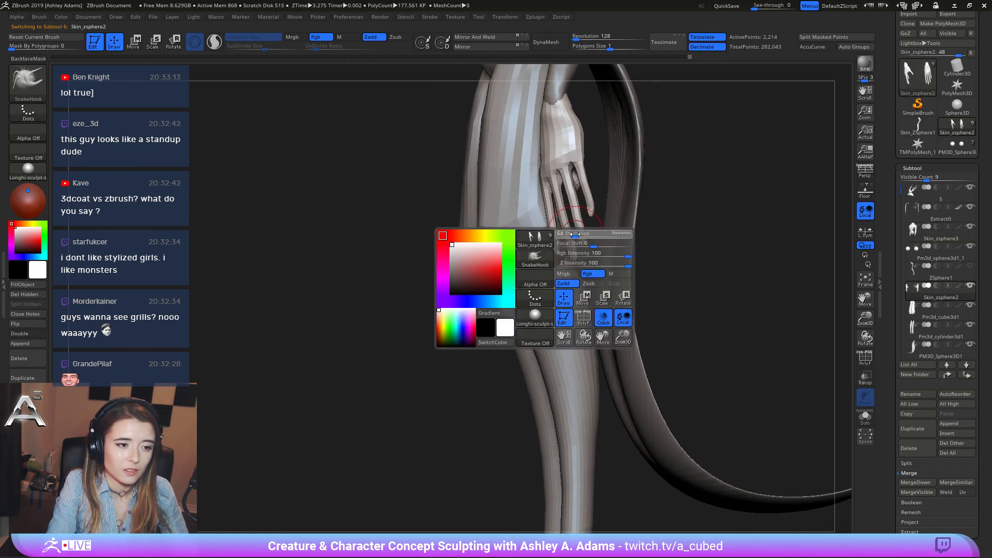
right_click_drag(579, 244, 560, 256)
key("space")
left_click_drag(561, 259, 559, 248, "ctrl")
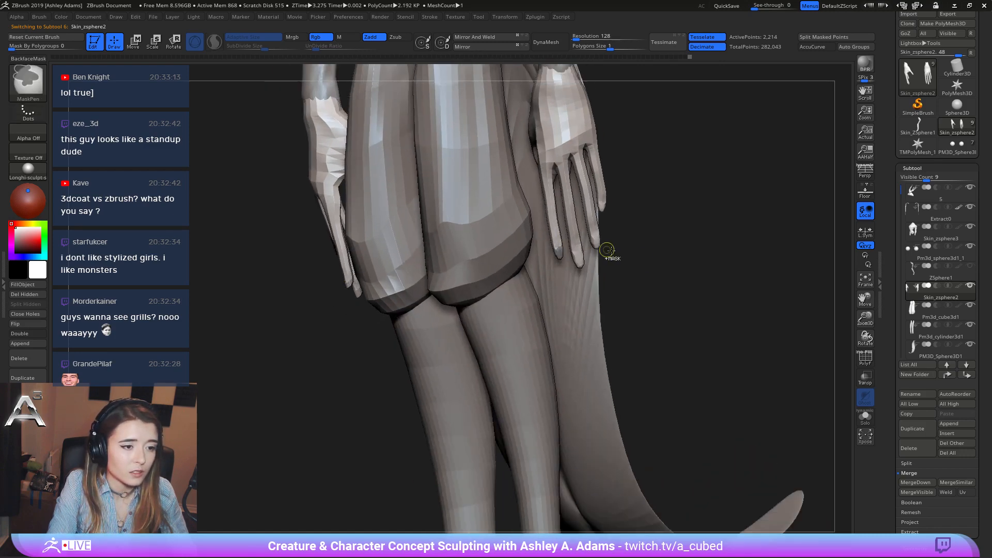
left_click(652, 267, "ctrl")
Try to pull the unmasked fingertip into a long pointed claw with the SnakeHook and Inflate brushes.
right_click_drag(580, 257, 556, 254)
left_click_drag(558, 252, 567, 289)
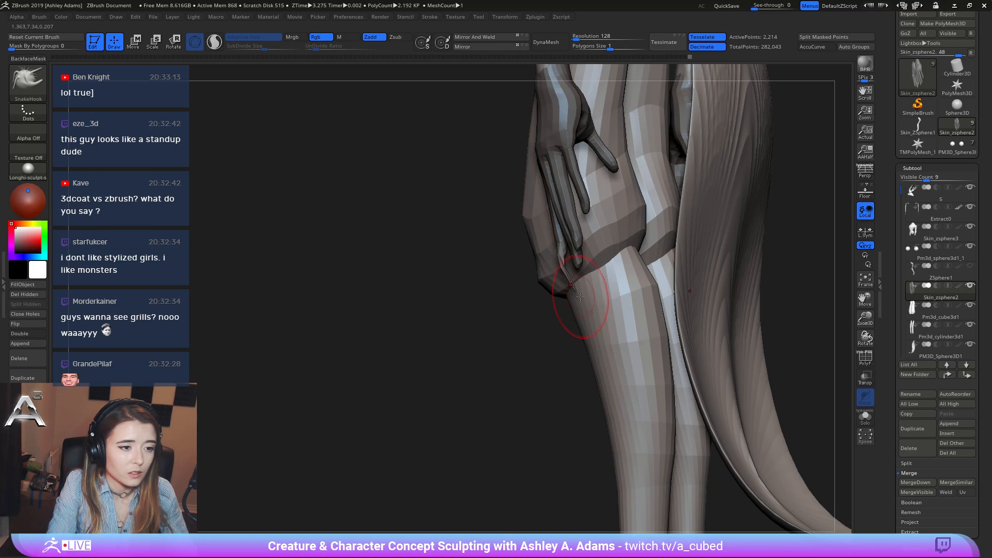
mouse_move(568, 308)
right_mouse_down()
mouse_move(615, 279)
mouse_move(598, 268)
right_mouse_up()
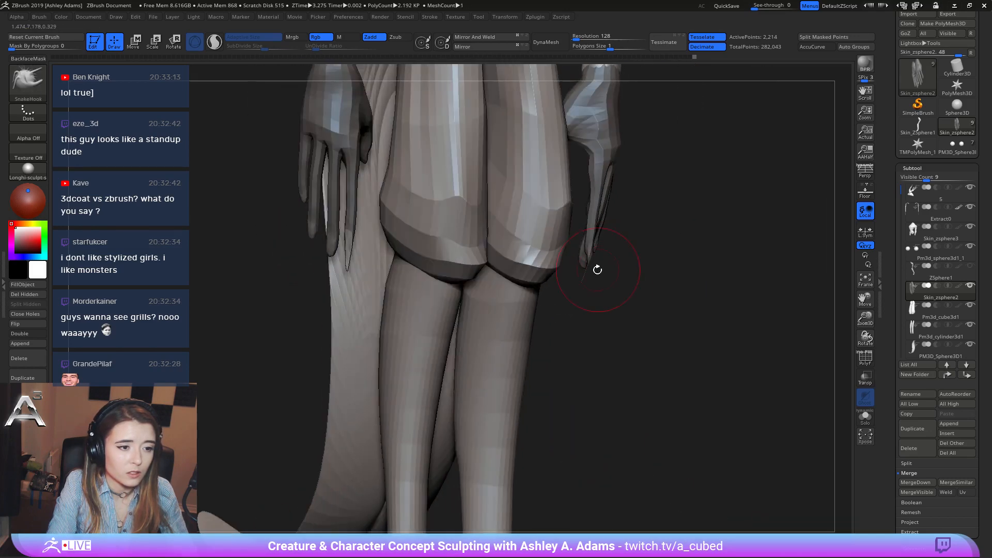
key("b")
key("i")
key("n")
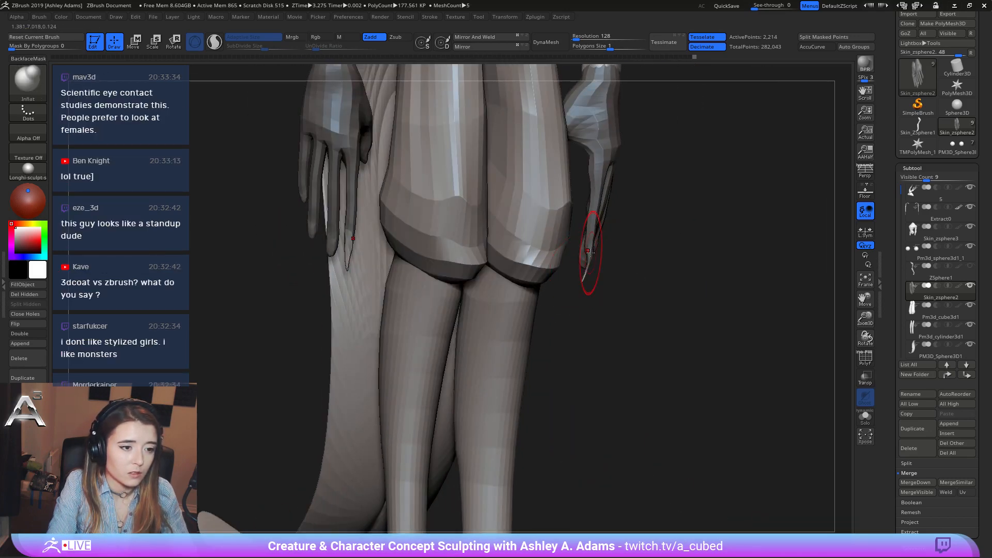
mouse_move(598, 255)
right_mouse_down()
mouse_move(627, 184)
mouse_move(589, 261)
right_mouse_up()
key("b")
key("s")
key("h")
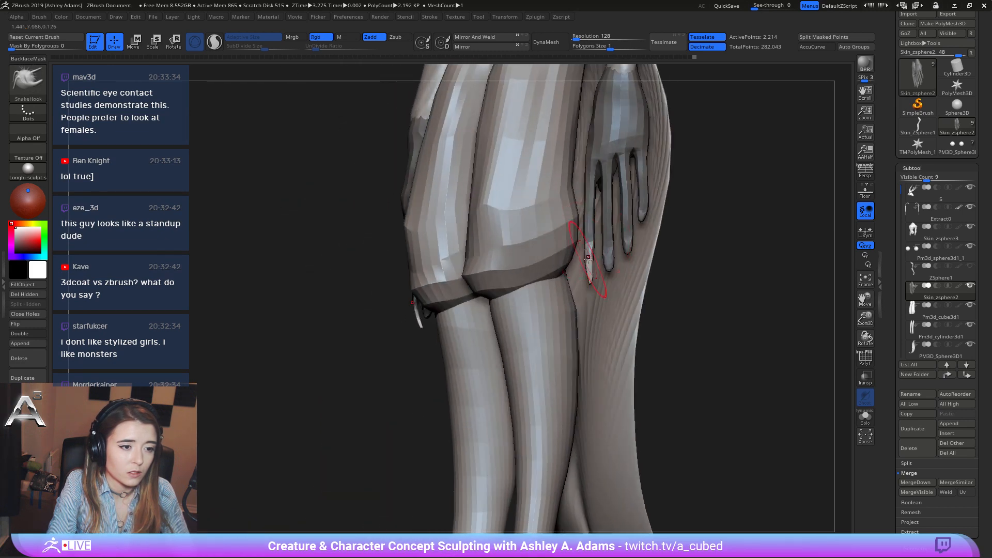
left_click_drag(587, 262, 589, 270)
right_click_drag(589, 270, 679, 296)
Undo the fingertip claw strokes and clear the mask from the hands.
key("ctrl+z")
key("ctrl+z")
key("ctrl+z")
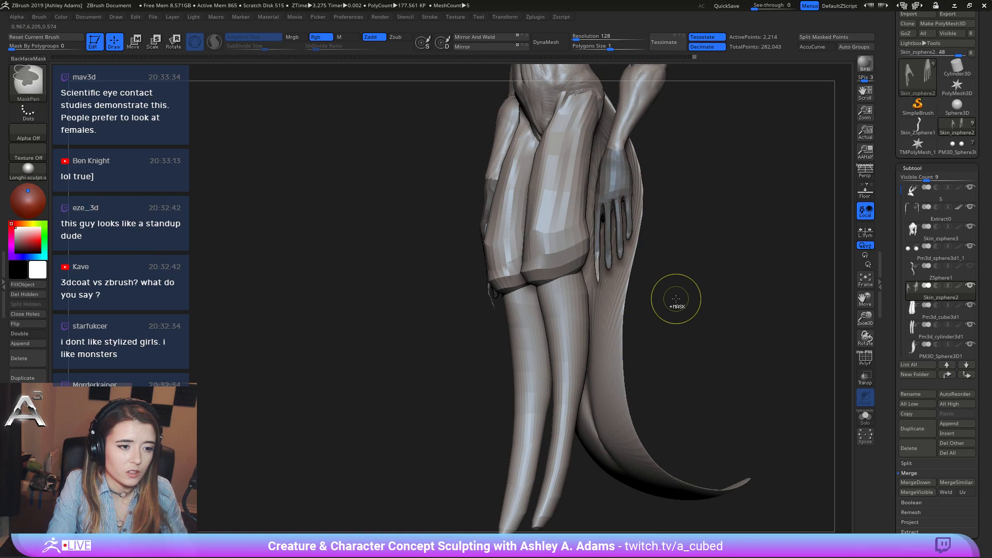
right_click_drag(641, 295, 665, 292)
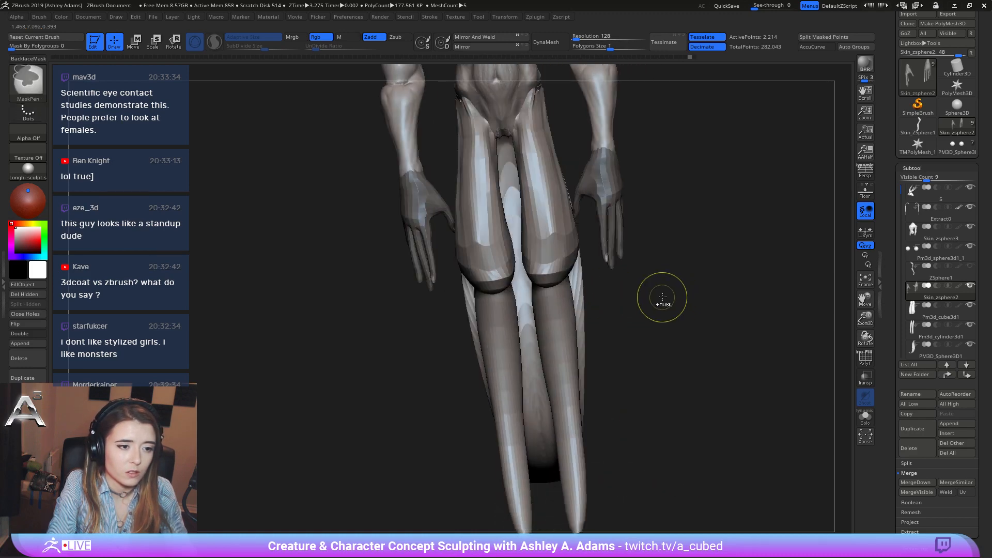
left_click_drag(662, 298, 681, 283, "ctrl")
Reshape the palm, knuckles and finger spacing of the hands with the SnakeHook brush.
right_click_drag(624, 231, 545, 250)
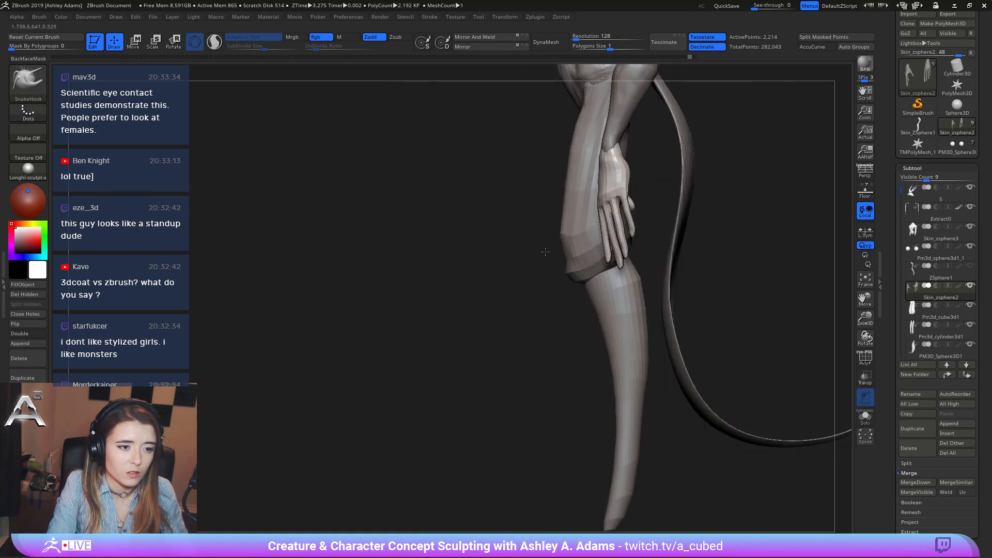
right_click_drag(612, 174, 598, 217)
key("space")
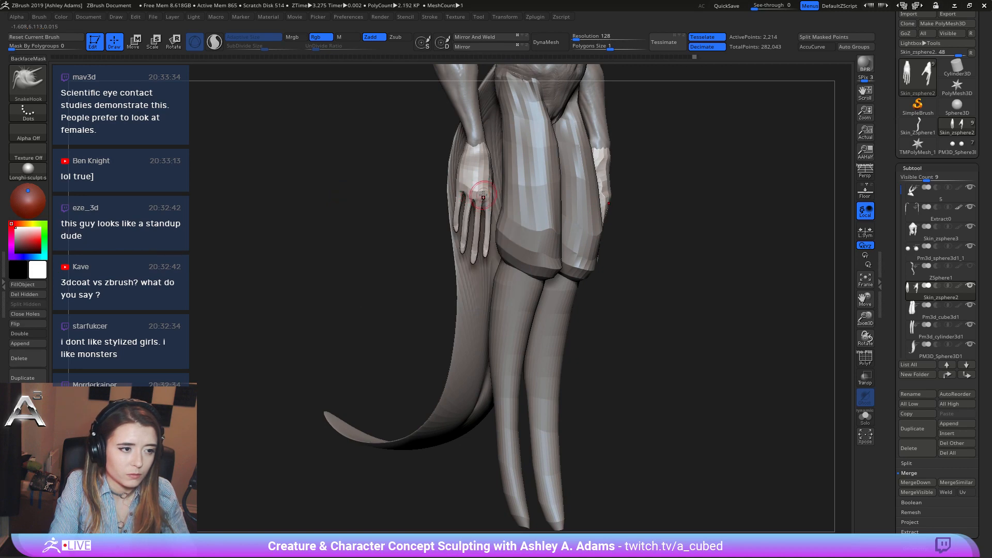
key("space")
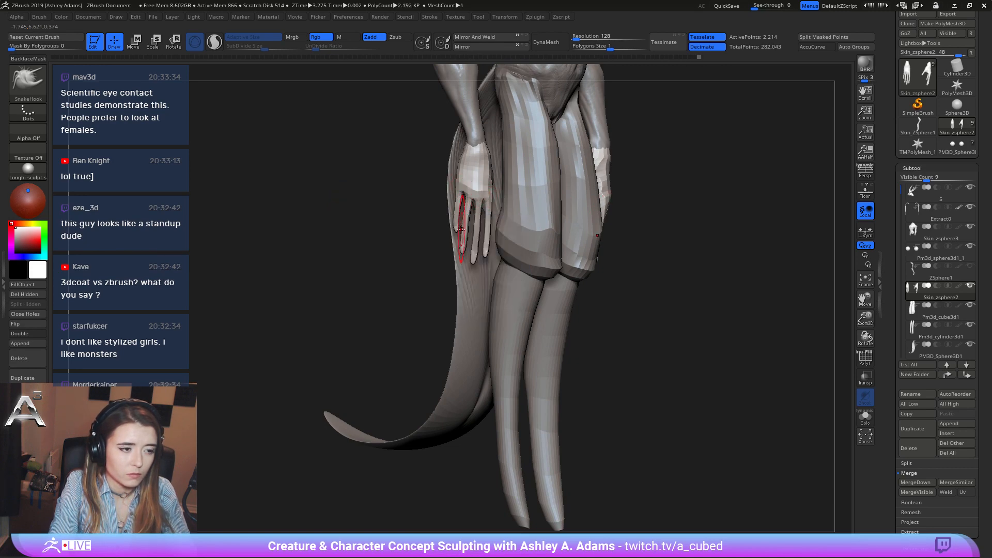
mouse_move(458, 233)
right_mouse_down()
mouse_move(485, 234)
mouse_move(463, 226)
mouse_move(475, 246)
right_mouse_up()
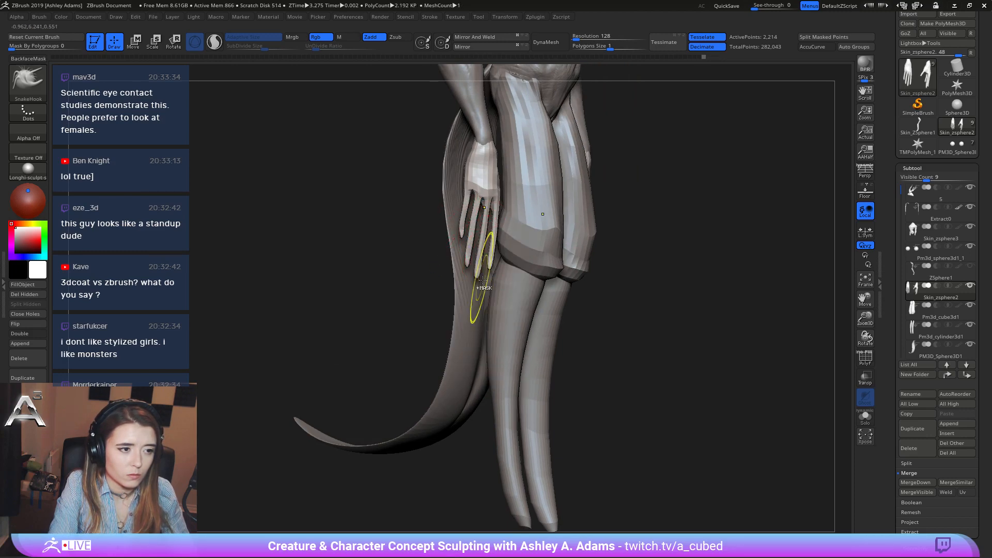
mouse_move(481, 236)
right_mouse_down()
mouse_move(553, 222)
mouse_move(486, 220)
right_mouse_up()
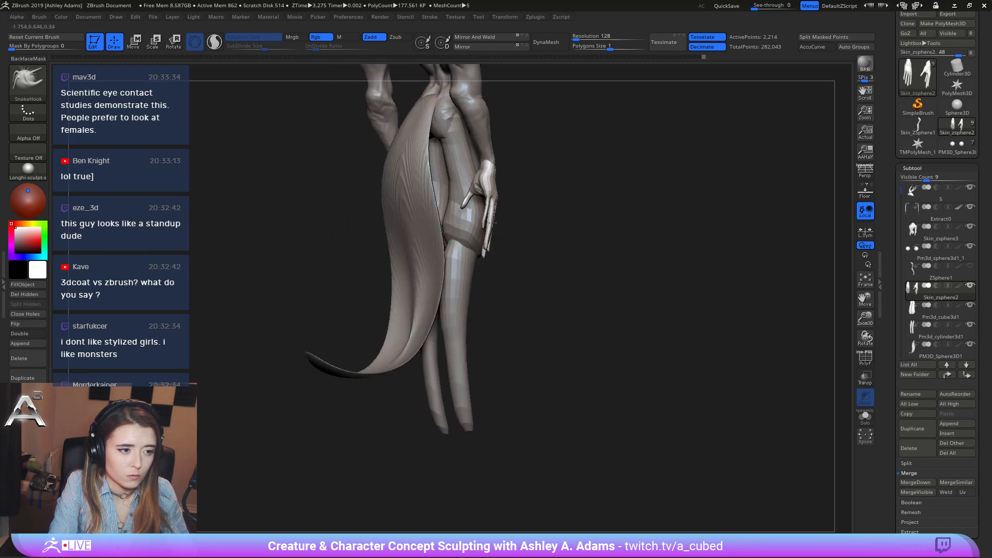
Adjust the bend and placement of the fingers from several angles with a resized SnakeHook brush.
right_click_drag(492, 226, 467, 223)
key("space")
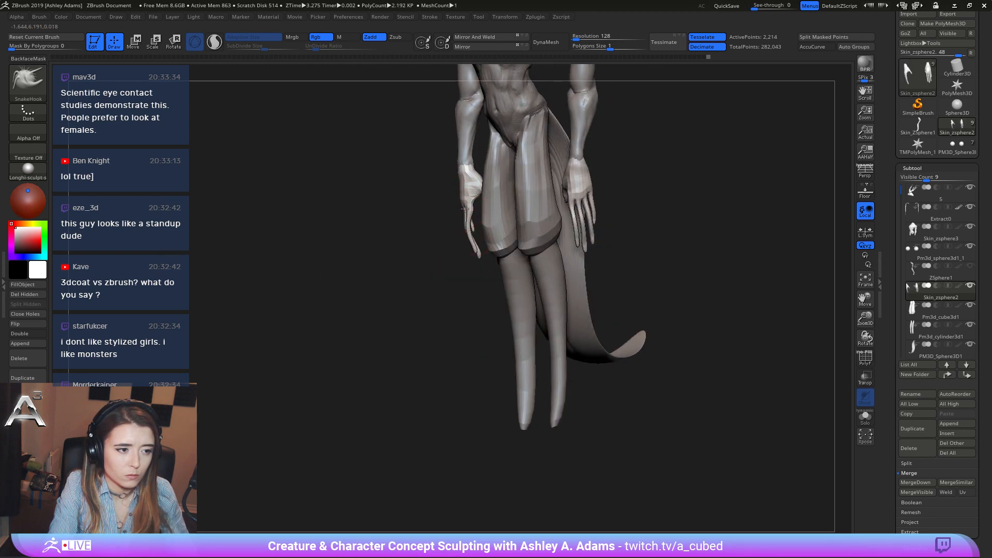
mouse_move(460, 208)
right_mouse_down()
mouse_move(473, 246)
mouse_move(454, 265)
mouse_move(443, 222)
mouse_move(465, 209)
mouse_move(455, 217)
right_mouse_up()
key("space")
left_click_drag(455, 242, 462, 242)
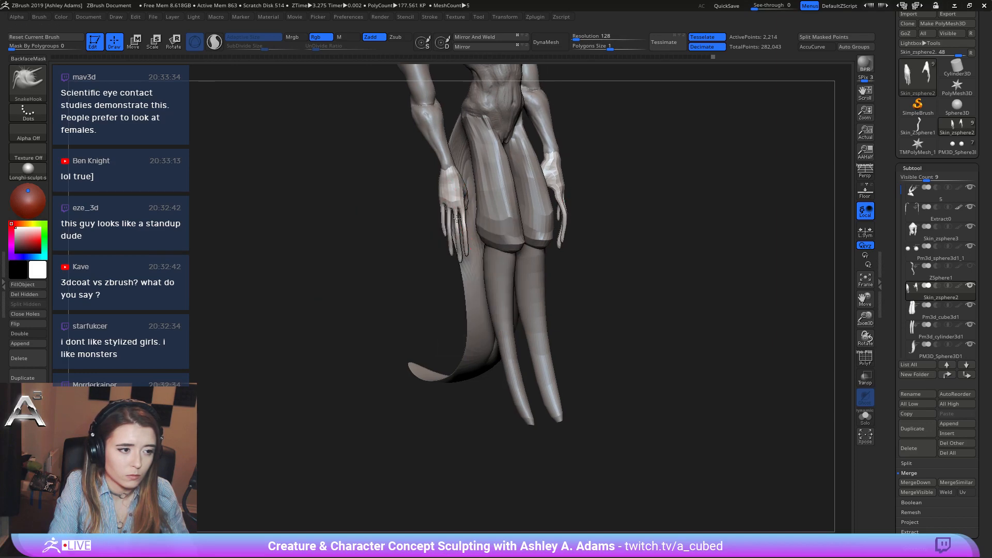
right_click_drag(457, 249, 627, 223)
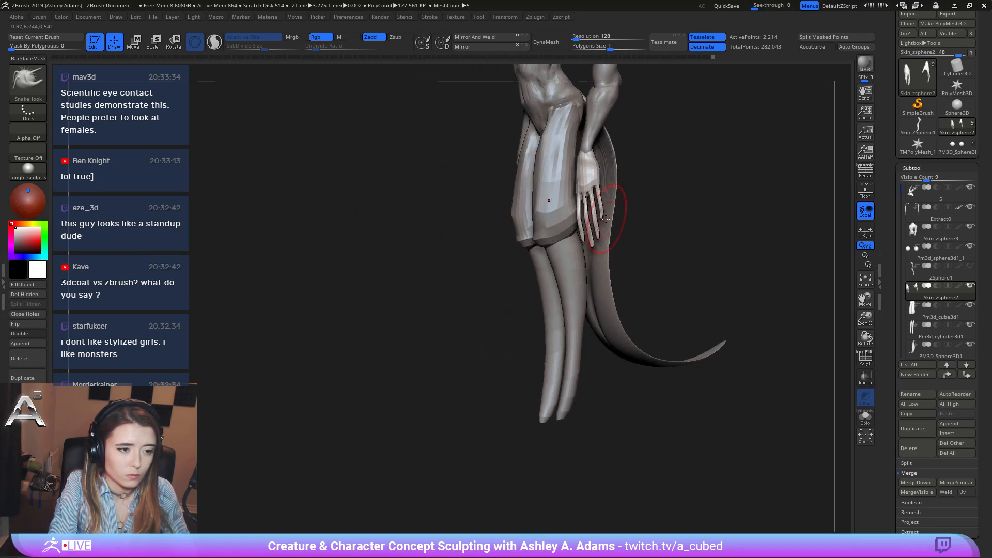
Mask the hands with the Transpose tool, leaving only the ring finger editable.
key("space")
key("w")
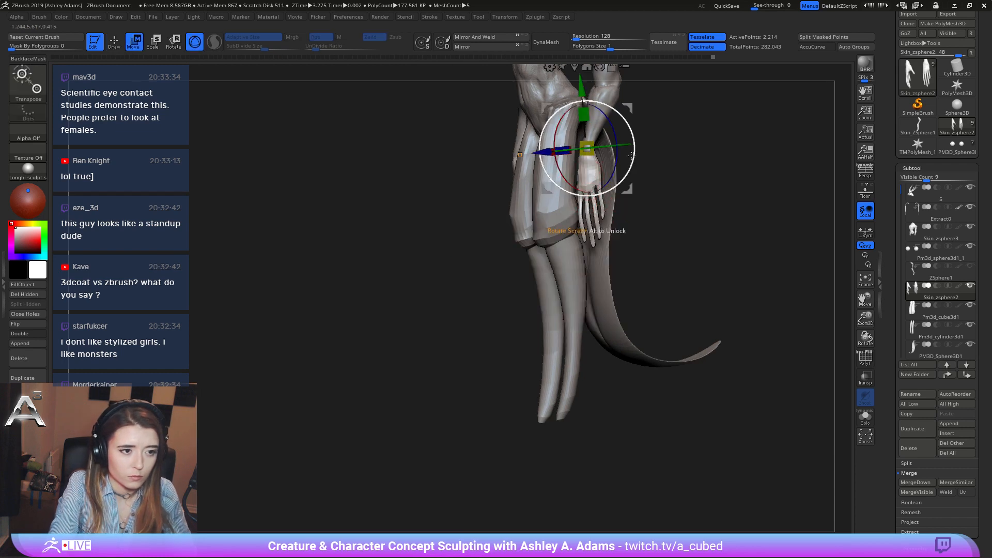
right_click_drag(693, 70, 668, 171, "alt")
left_click(555, 286)
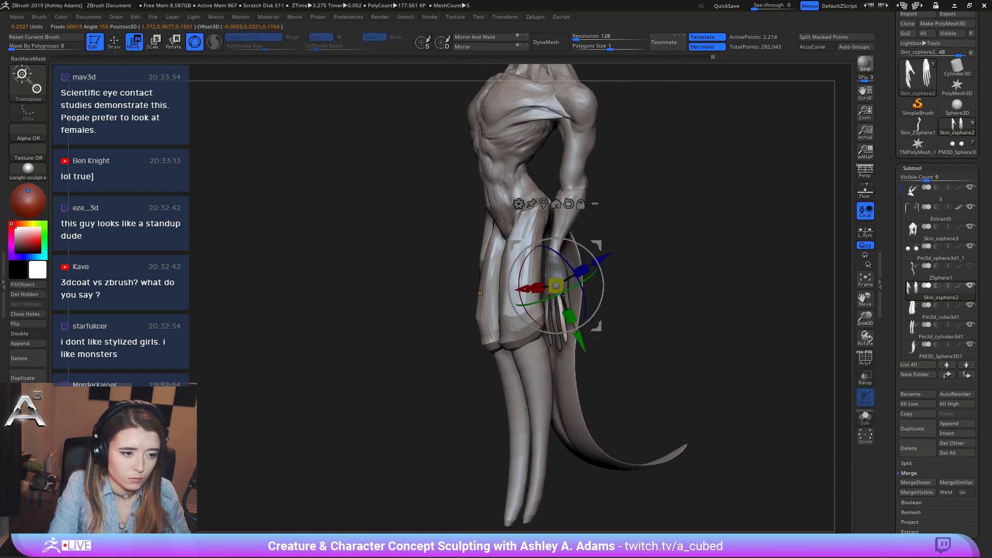
right_click_drag(584, 238, 561, 280, "ctrl")
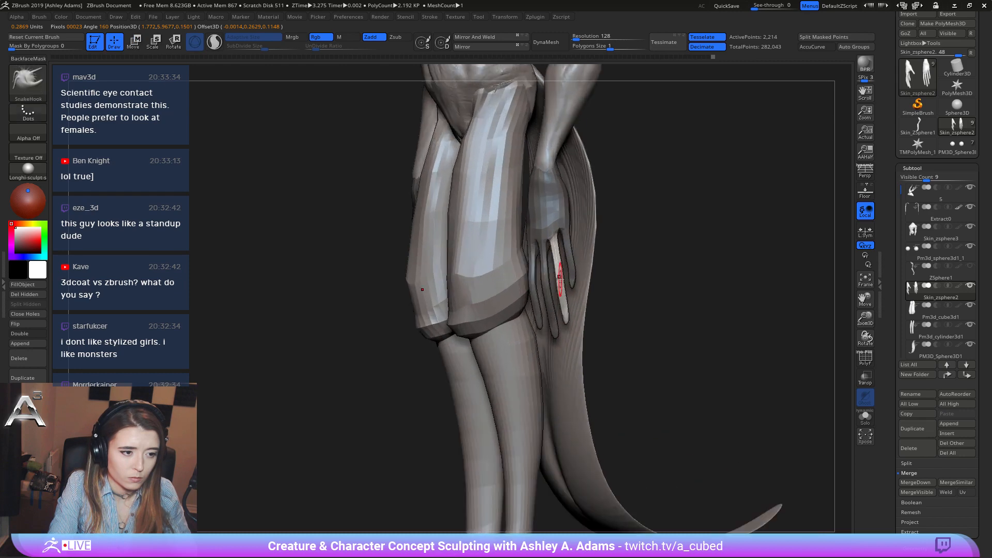
Adjust the bend and placement of the unmasked ring finger with a resized SnakeHook brush from several angles.
key("space")
left_click_drag(554, 278, 564, 278)
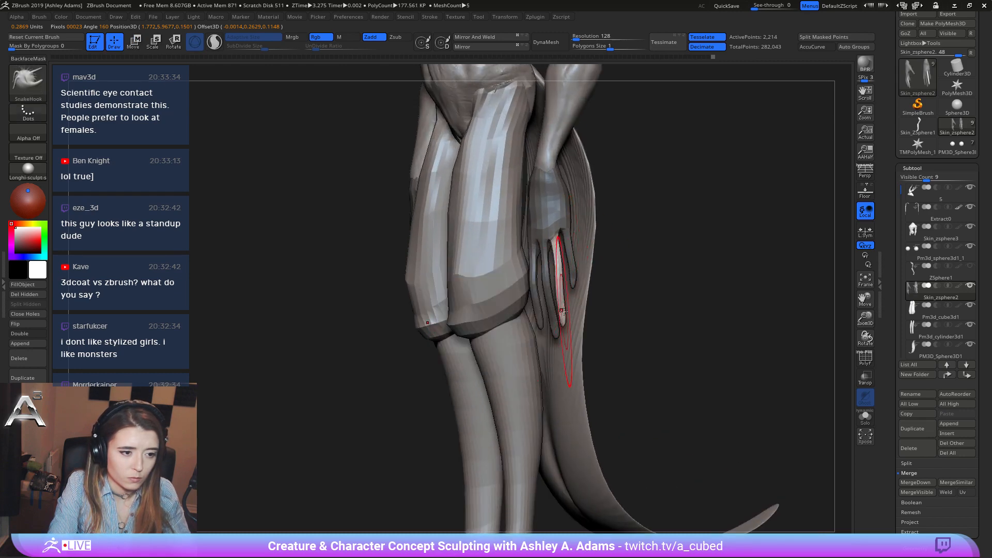
right_click_drag(563, 312, 567, 306)
key("space")
right_click_drag(559, 268, 497, 326)
key("space")
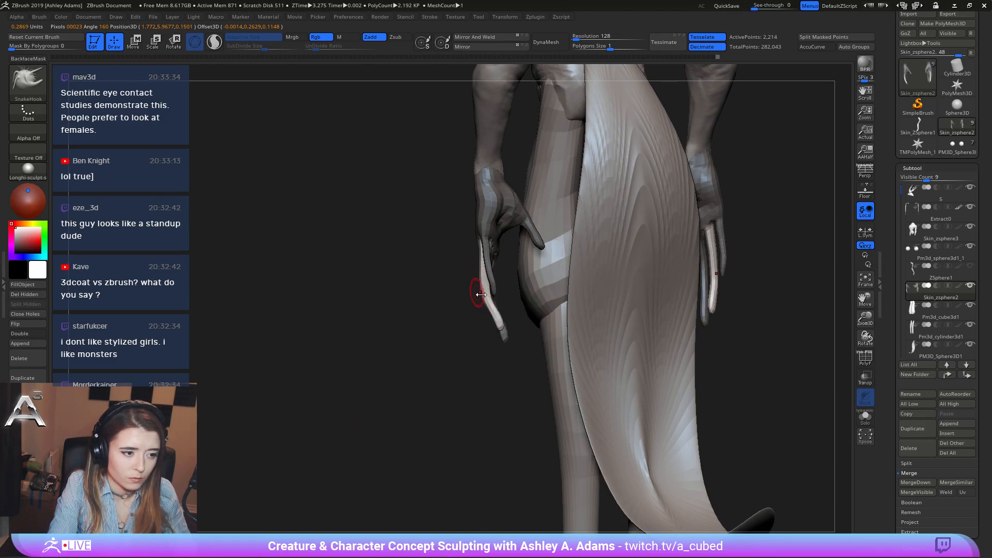
key("space")
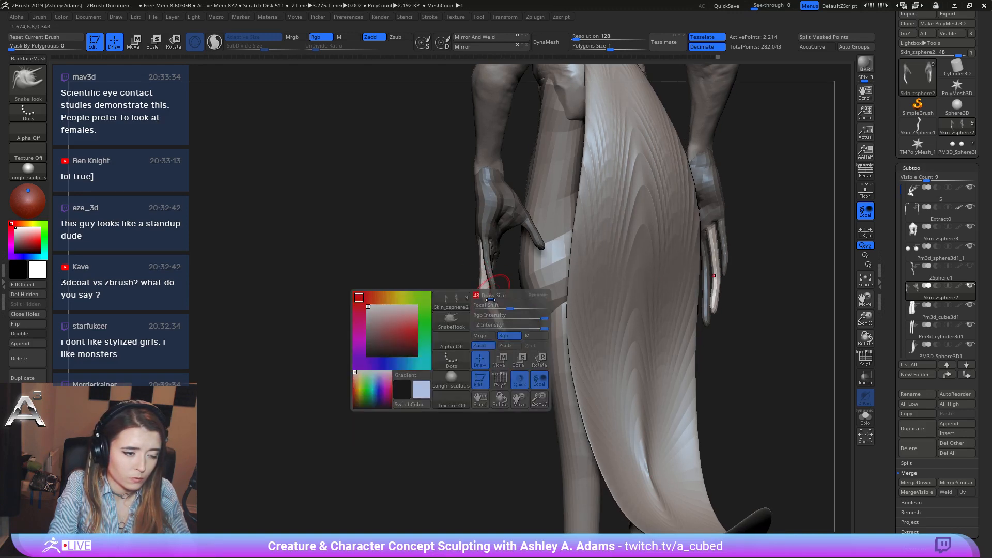
left_click_drag(505, 336, 543, 302)
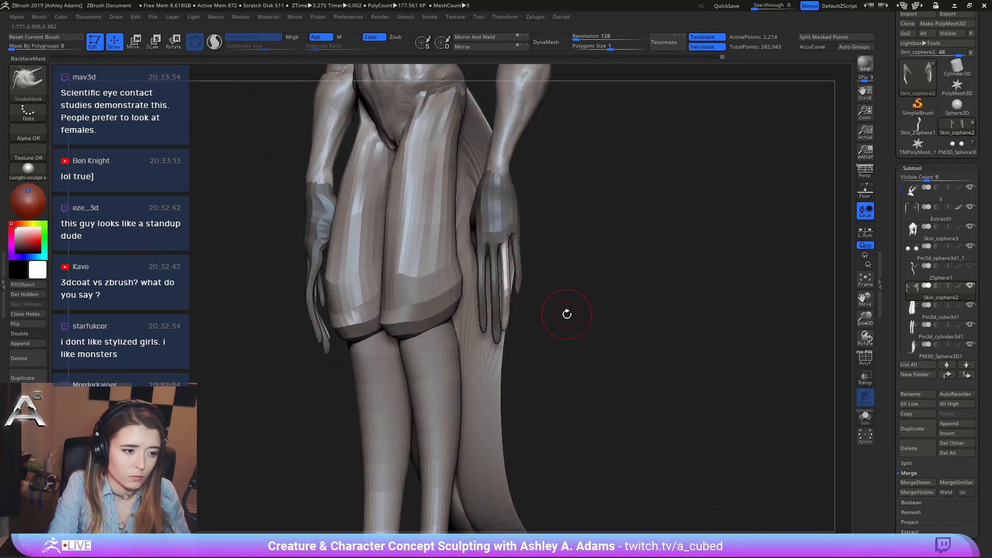
Mask the hands with the Transpose tool, leaving only the index finger editable.
key("w")
left_click_drag(462, 188, 659, 111, "alt")
mouse_move(479, 233)
left_mouse_down("ctrl")
mouse_move(481, 249)
mouse_move(546, 268)
mouse_move(500, 326)
left_mouse_up("ctrl")
key("q")
key("space")
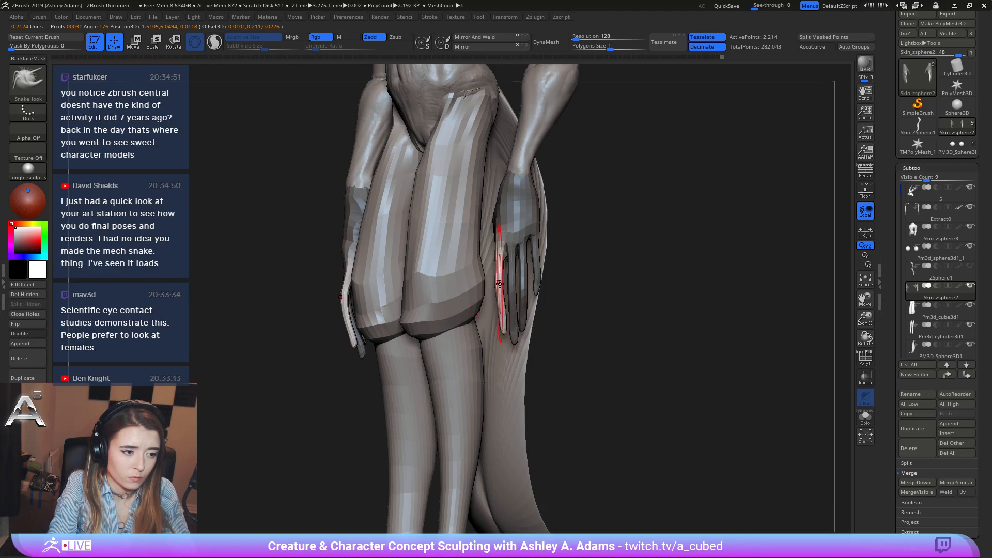
Reshape the curve and placement of the index finger with the SnakeHook brush, checking it against the full figure.
mouse_move(503, 284)
left_mouse_down()
mouse_move(512, 332)
mouse_move(514, 285)
left_mouse_up()
key("space")
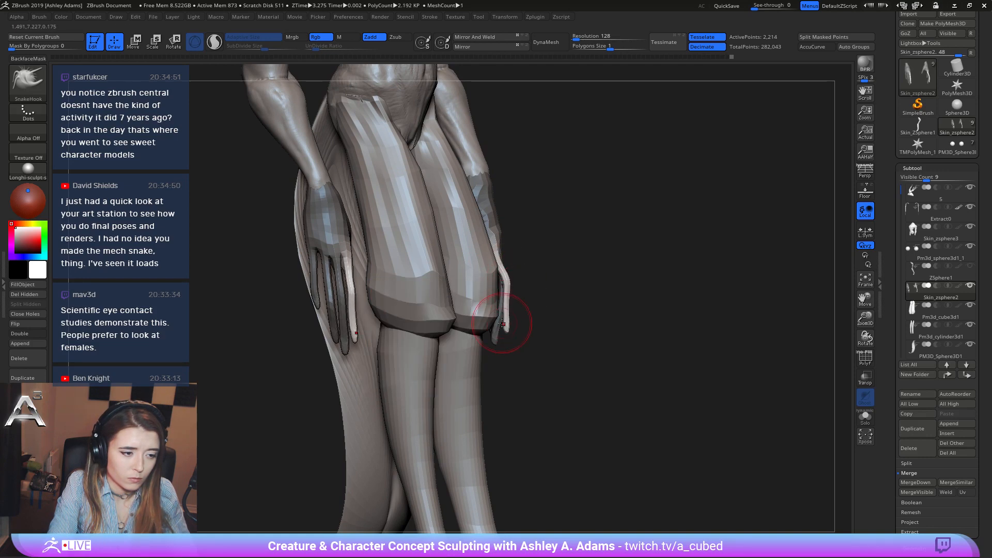
key("space")
mouse_move(502, 324)
left_mouse_down()
mouse_move(519, 311)
mouse_move(505, 311)
left_mouse_up()
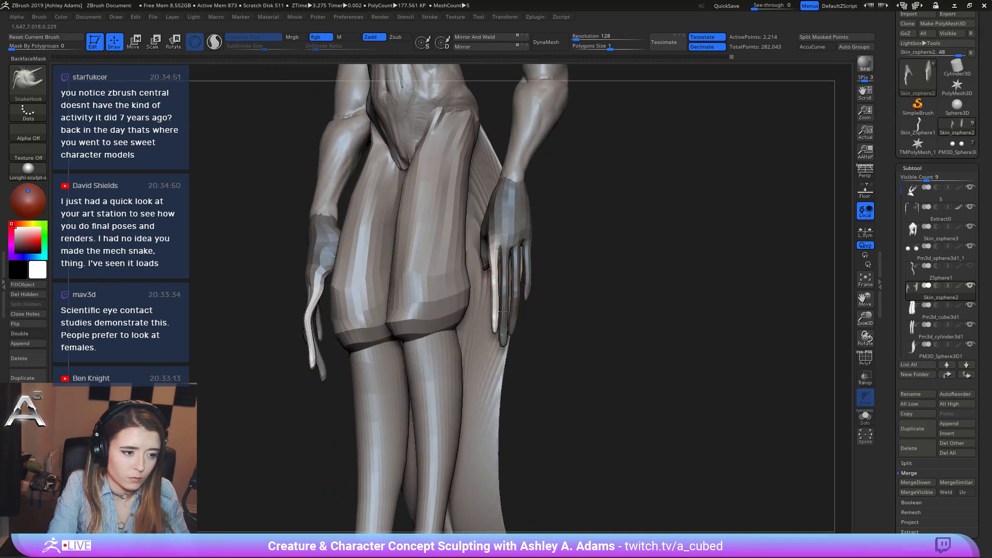
key("f")
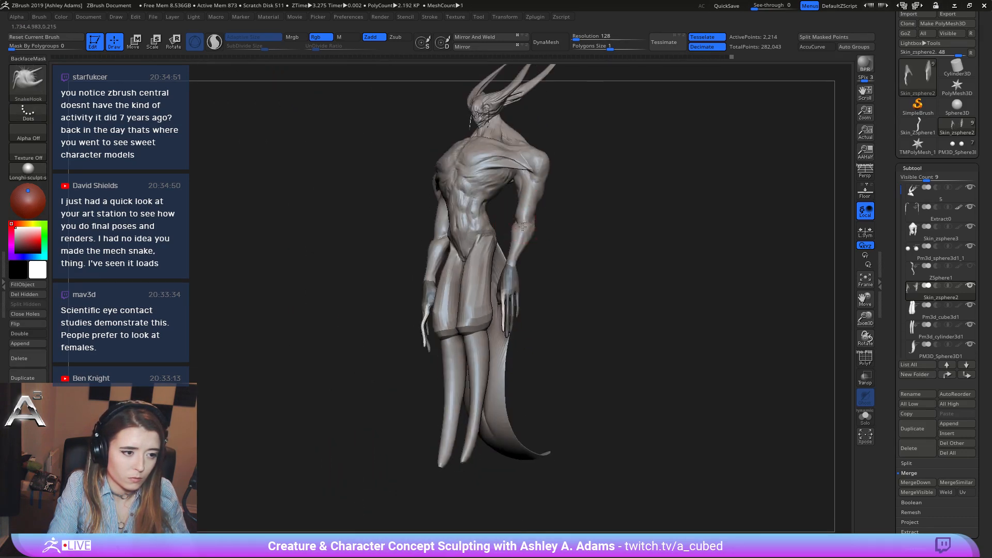
mouse_move(502, 328)
left_mouse_down()
mouse_move(527, 333)
mouse_move(538, 259)
mouse_move(550, 293)
left_mouse_up()
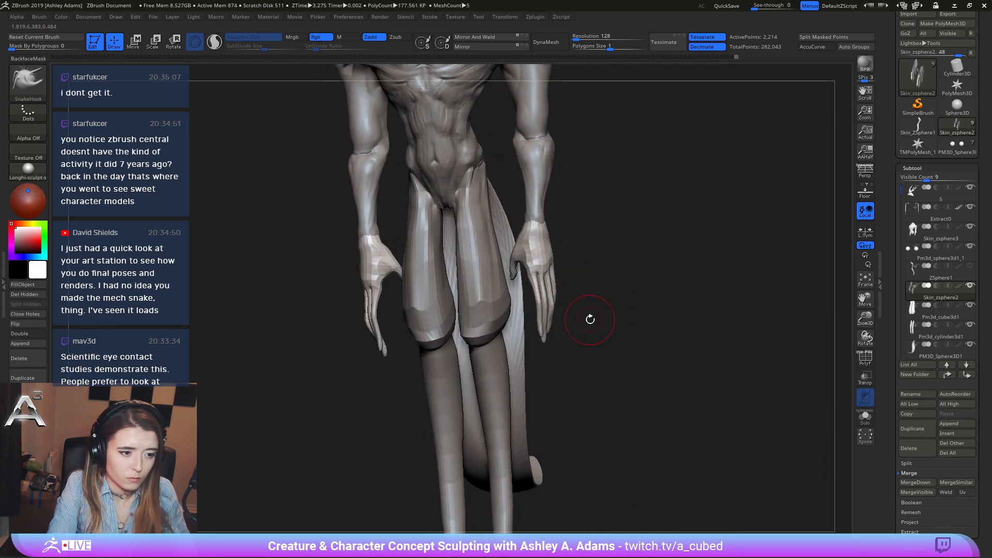
Mask the hands with the Transpose tool, leaving only the little finger editable.
mouse_move(590, 320)
left_mouse_down()
mouse_move(476, 290)
mouse_move(546, 128)
mouse_move(731, 122)
left_mouse_up()
key("space")
key("space")
key("w")
left_click(543, 150, "alt")
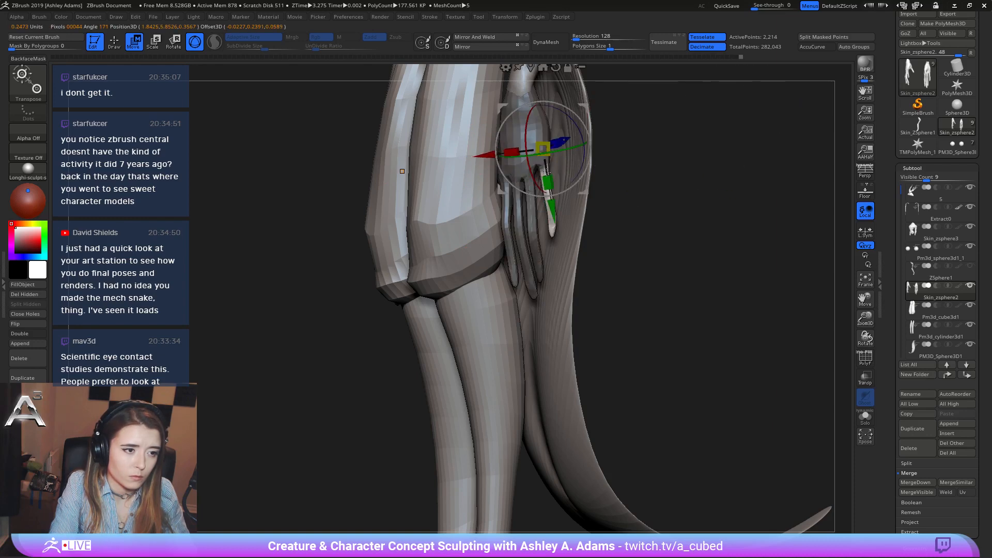
Bend and reposition the little finger with the SnakeHook brush at adjusted draw sizes.
key("q")
key("space")
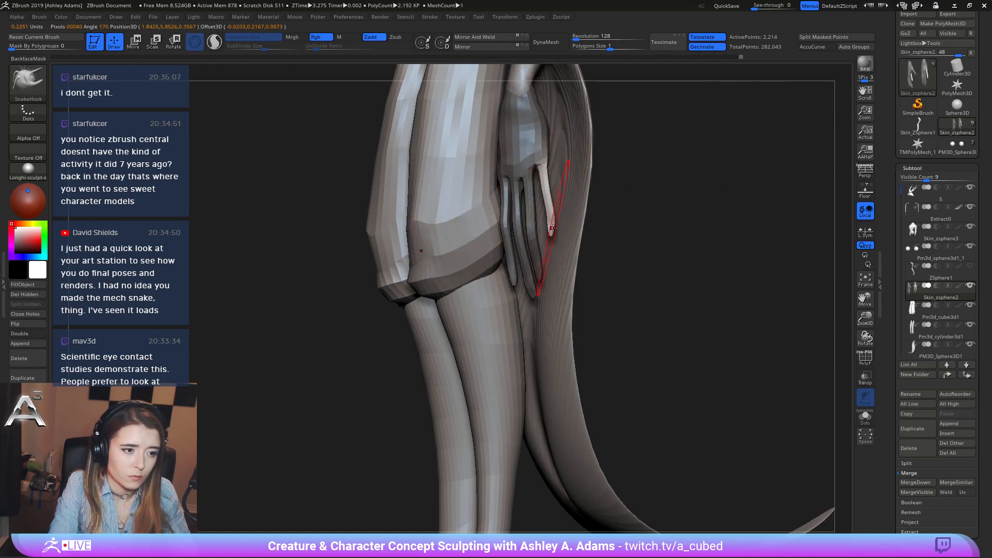
mouse_move(552, 228)
left_mouse_down("shift")
mouse_move(578, 217)
mouse_move(496, 218)
left_mouse_up("shift")
key("space")
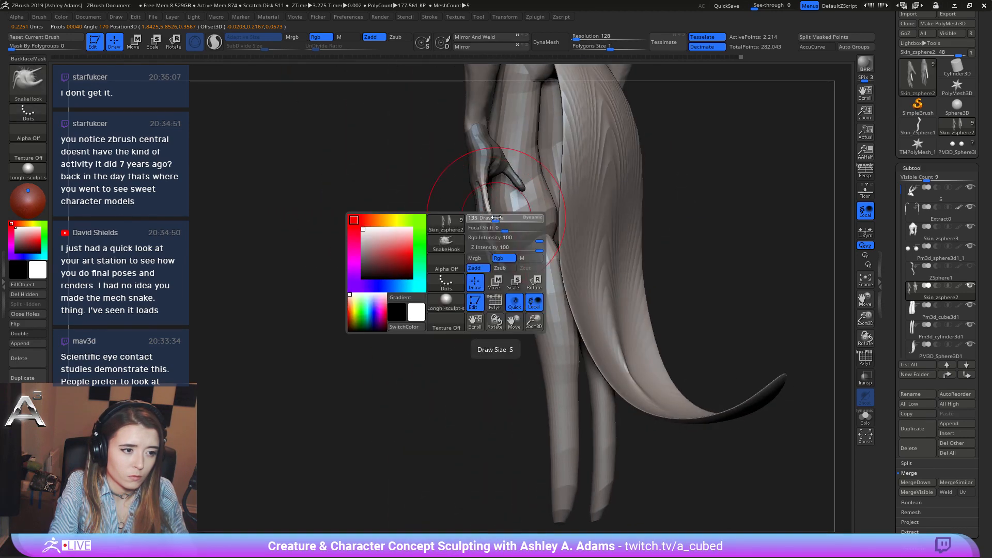
key("space")
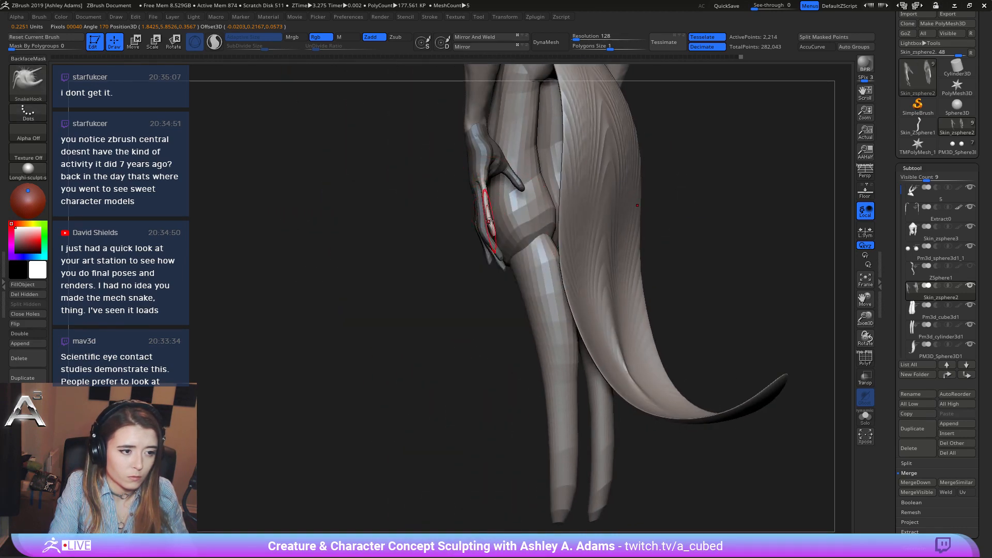
key("space")
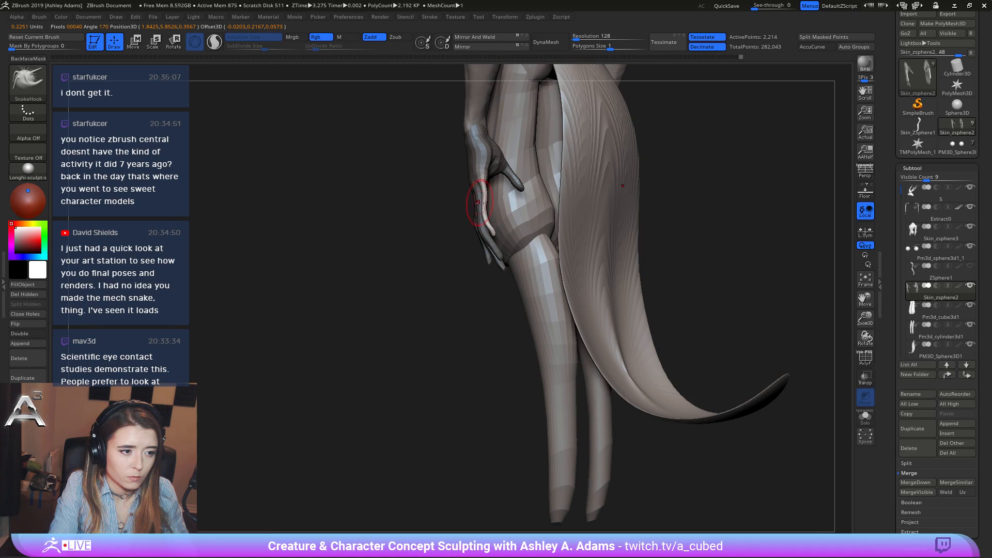
left_click_drag(485, 197, 482, 198)
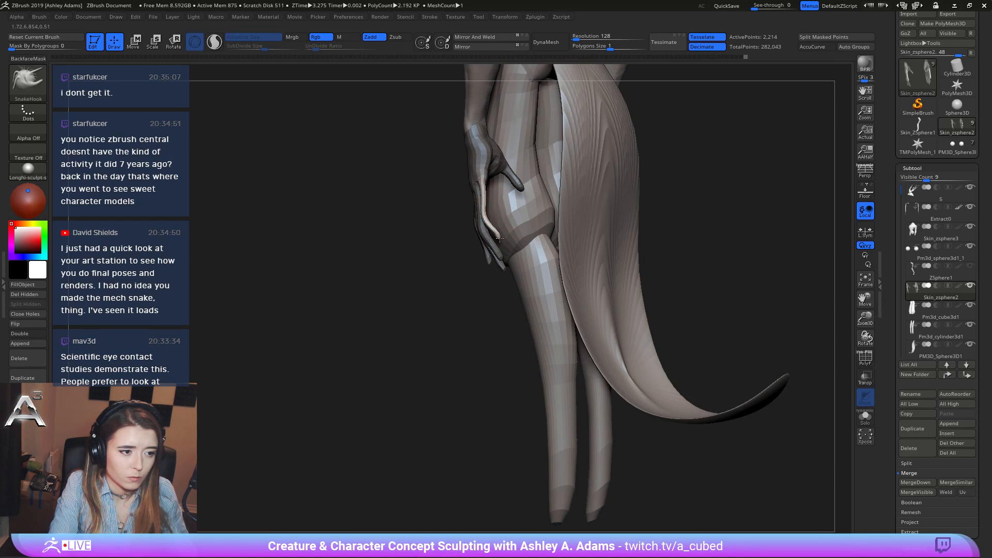
key("space")
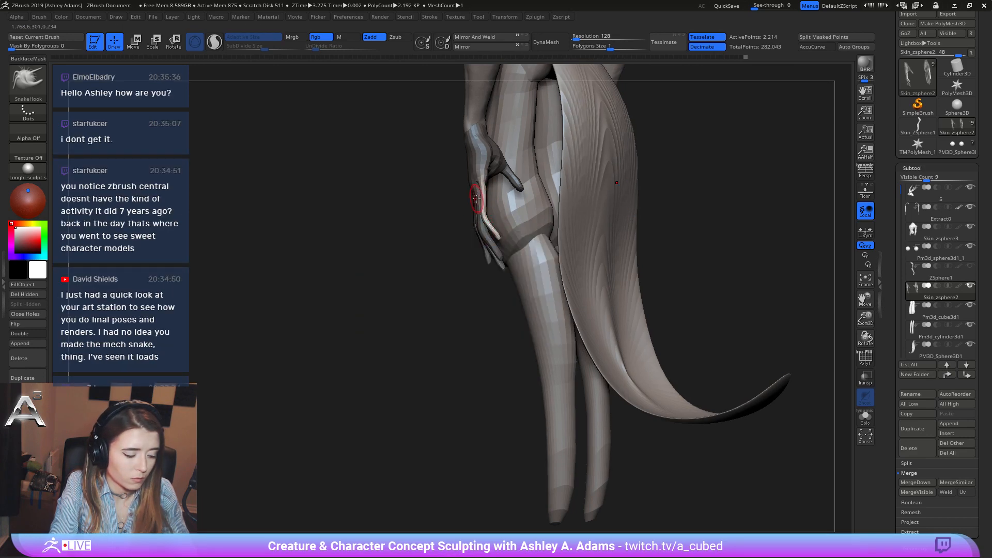
Thicken the little finger with a resized Inflat brush.
key("space")
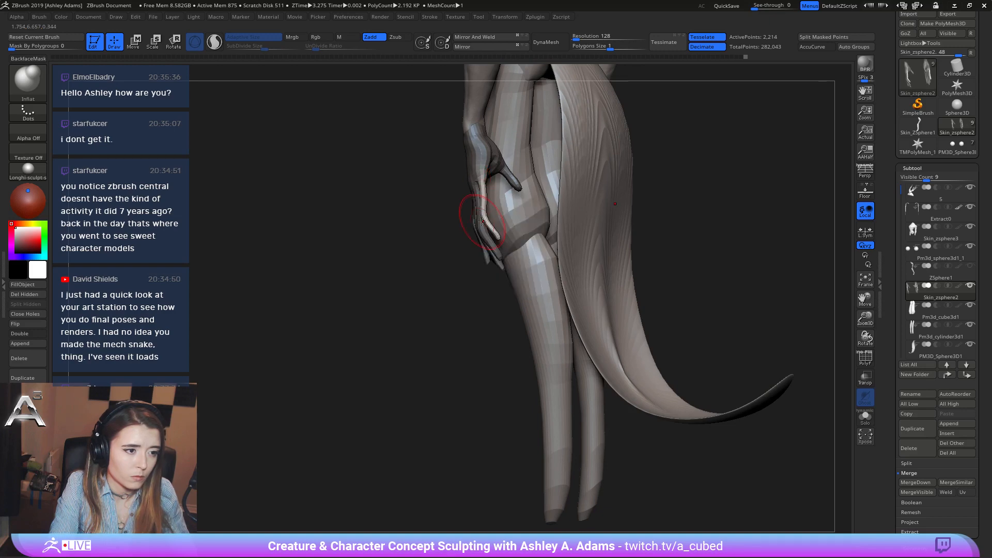
mouse_move(497, 237)
right_mouse_down()
mouse_move(538, 202)
mouse_move(546, 212)
mouse_move(532, 217)
mouse_move(565, 199)
mouse_move(550, 256)
mouse_move(531, 262)
mouse_move(536, 221)
mouse_move(540, 233)
right_mouse_up()
key("space")
key("shift")
key("space")
key("space")
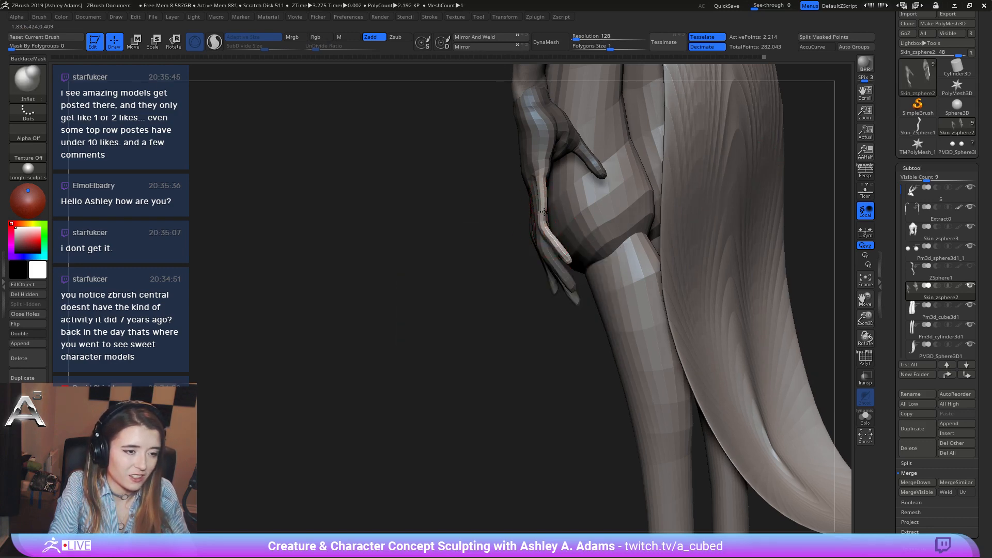
Refine the base and length of the little finger with the SnakeHook brush and smoothing.
mouse_move(547, 207)
right_mouse_down()
mouse_move(535, 204)
mouse_move(531, 223)
mouse_move(536, 196)
right_mouse_up()
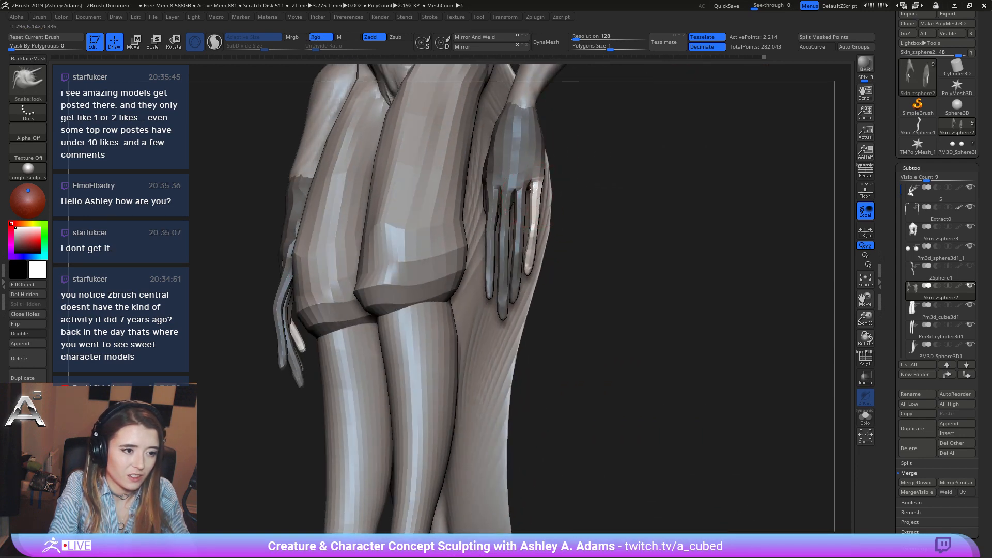
left_click(538, 202, "ctrl")
left_click(538, 197, "ctrl")
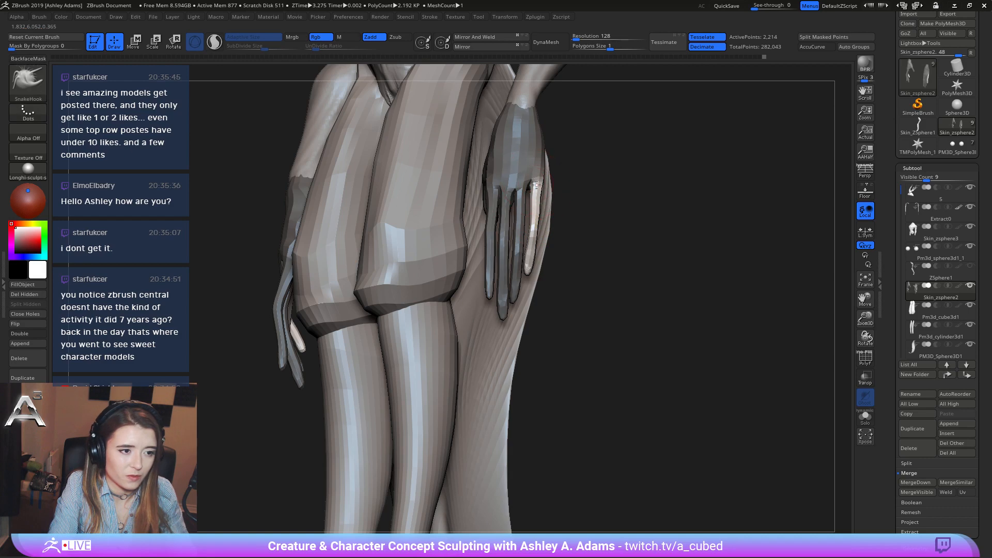
right_click_drag(535, 204, 534, 266)
left_click_drag(534, 265, 536, 248, "shift")
mouse_move(536, 248)
right_mouse_down()
mouse_move(492, 228)
mouse_move(531, 305)
mouse_move(501, 231)
mouse_move(544, 304)
mouse_move(553, 270)
mouse_move(544, 254)
mouse_move(583, 167)
mouse_move(621, 217)
mouse_move(584, 206)
mouse_move(576, 191)
mouse_move(490, 198)
mouse_move(572, 231)
mouse_move(654, 219)
mouse_move(622, 217)
right_mouse_up()
Adjust the little finger with the Transpose gizmo and clear the mask from the hands.
key("w")
left_click(551, 130, "alt")
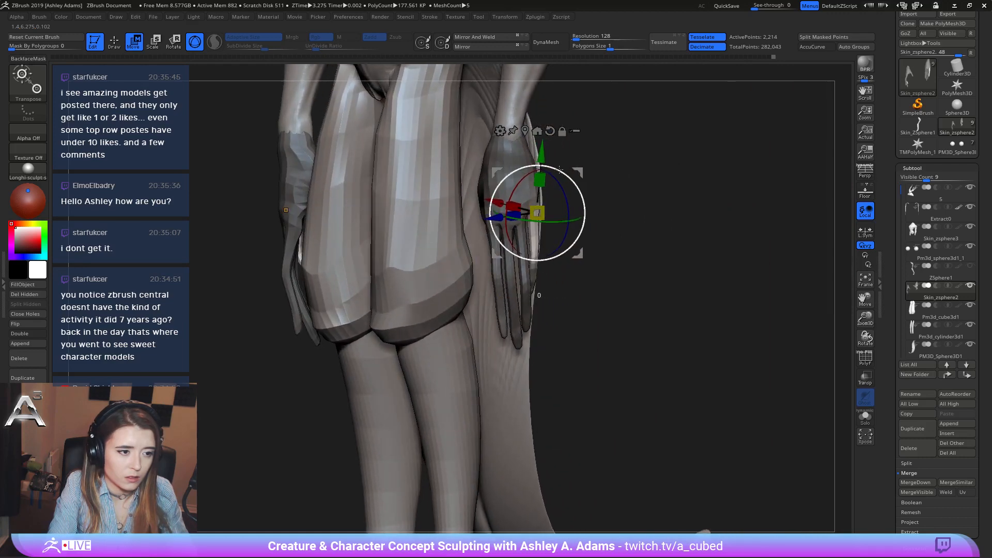
key("q")
key("space")
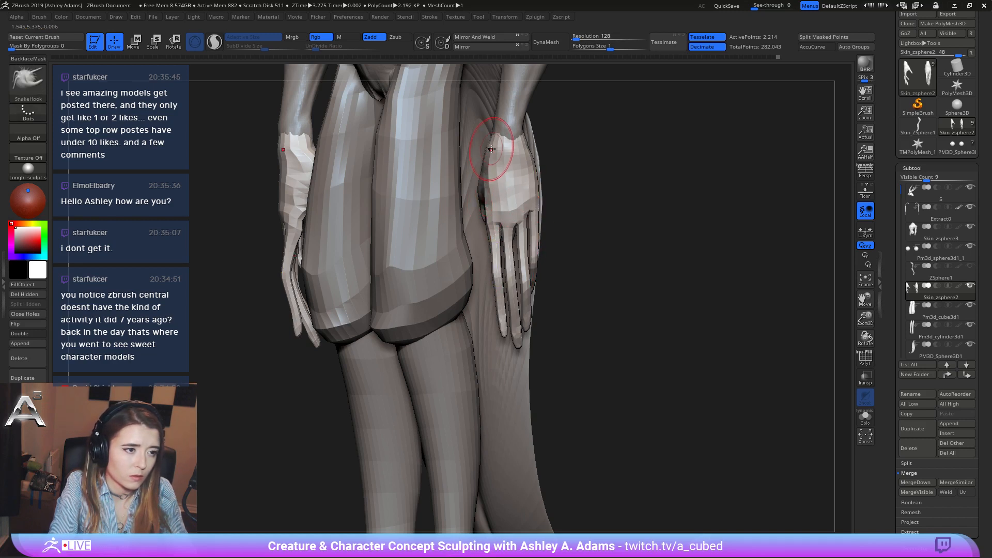
Push the middle of the unmasked fingers outward into a stronger curve with a resized SnakeHook brush.
mouse_move(492, 148)
right_mouse_down("ctrl")
mouse_move(492, 205)
mouse_move(550, 208)
right_mouse_up("ctrl")
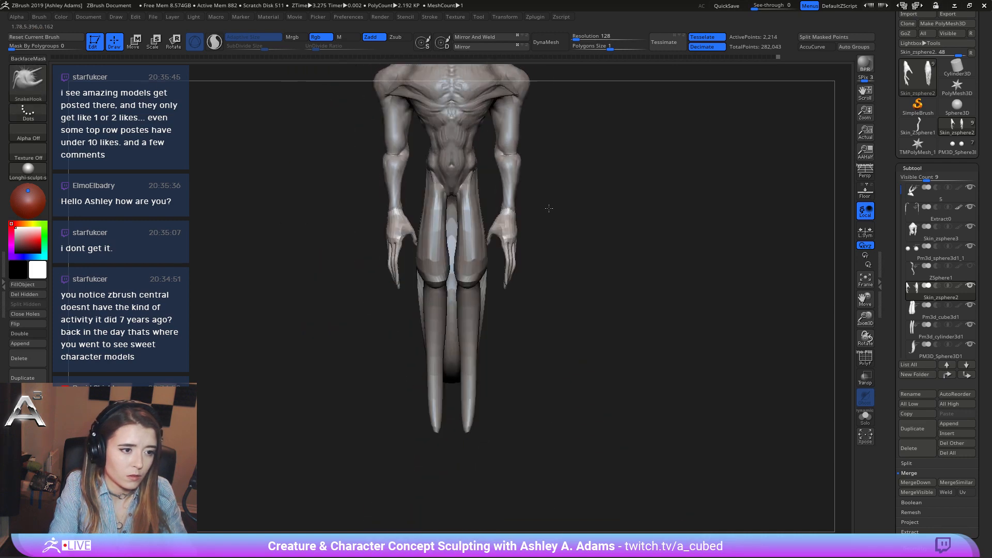
right_click_drag(400, 246, 368, 283, "ctrl")
key("space")
left_click_drag(422, 232, 413, 232)
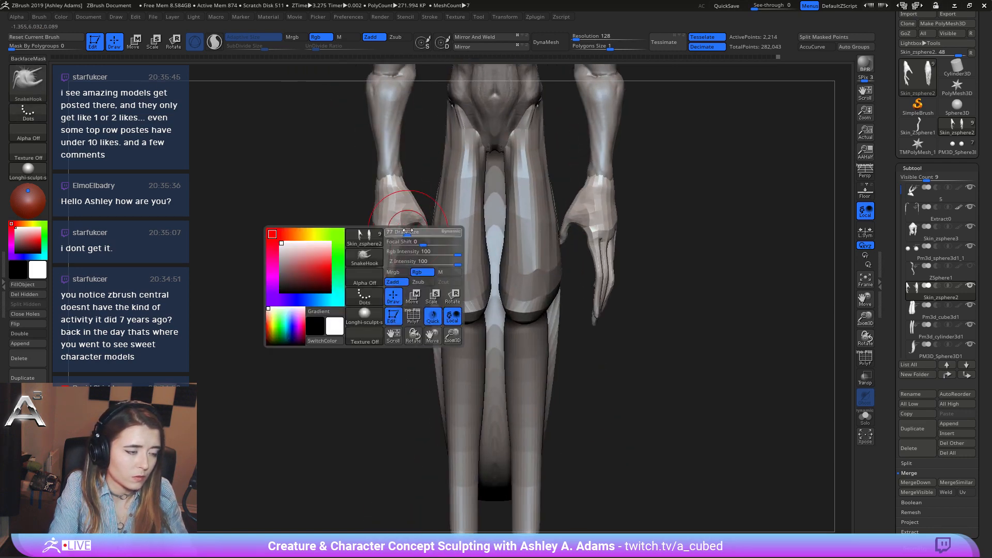
mouse_move(430, 252)
right_mouse_down()
mouse_move(402, 255)
mouse_move(393, 232)
right_mouse_up()
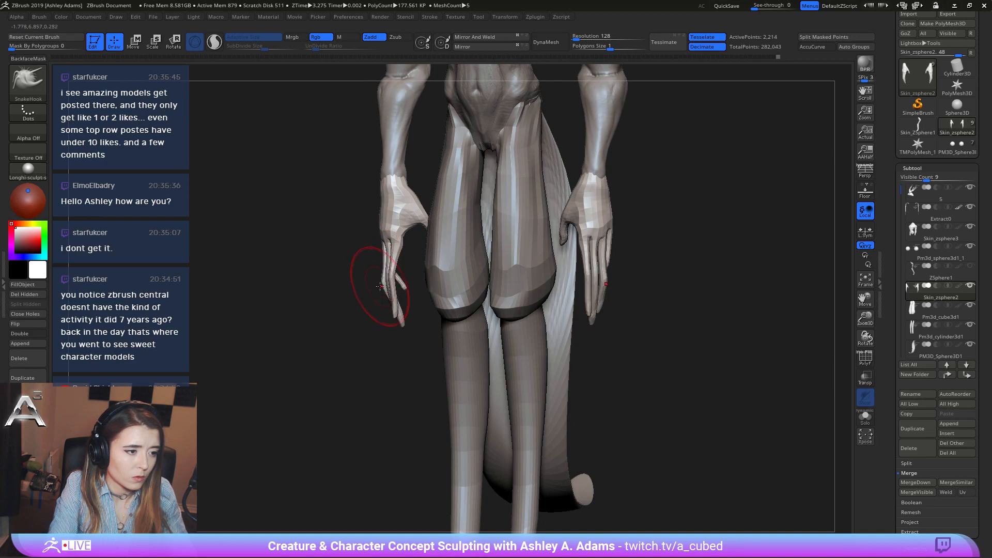
key("space")
left_click_drag(389, 287, 378, 289)
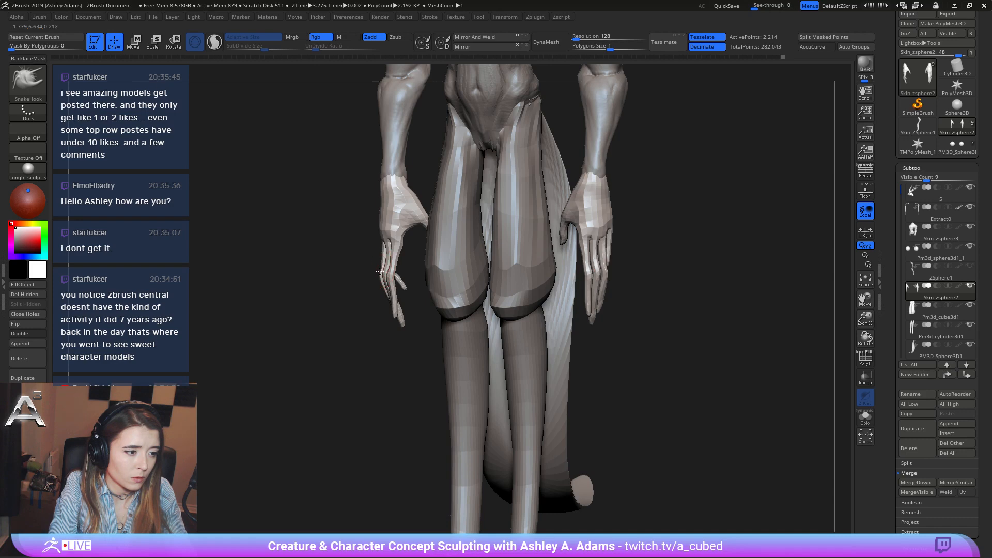
left_click_drag(380, 271, 383, 266)
Adjust the finger bend from the side and front views, resizing the SnakeHook brush.
right_click_drag(382, 266, 509, 256)
key("space")
left_click_drag(401, 275, 414, 275)
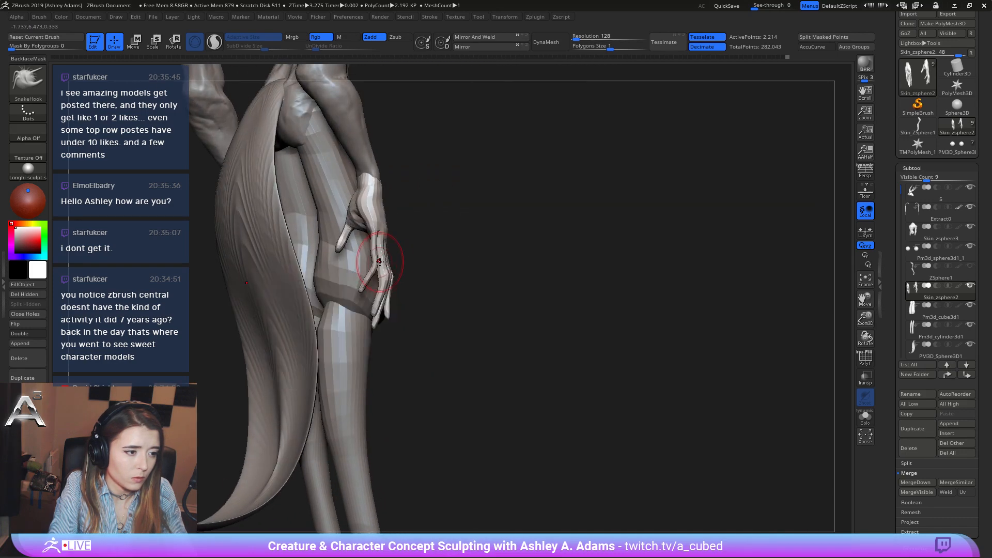
key("space")
right_click_drag(379, 261, 330, 288, "ctrl")
key("space")
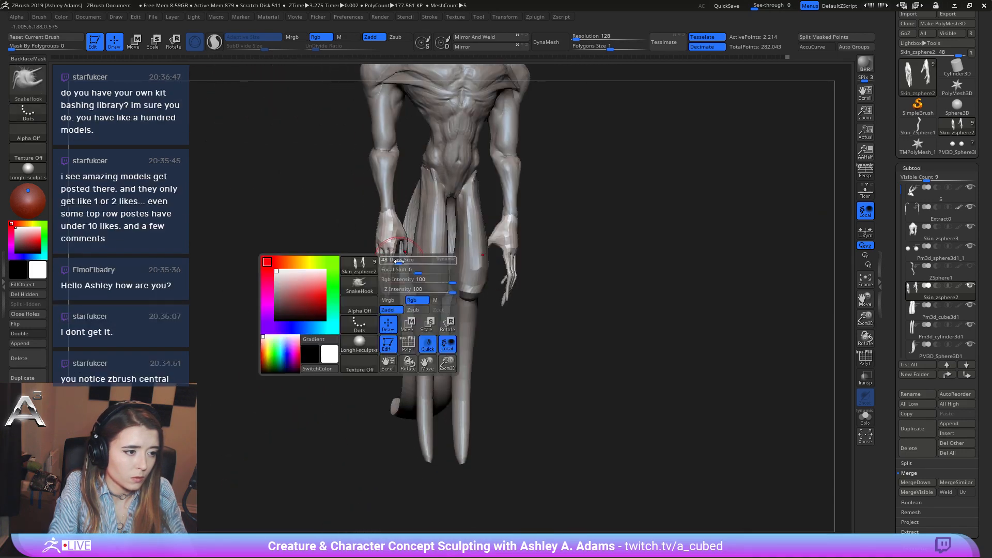
left_click_drag(399, 261, 405, 262)
right_click_drag(405, 262, 383, 266, "shift")
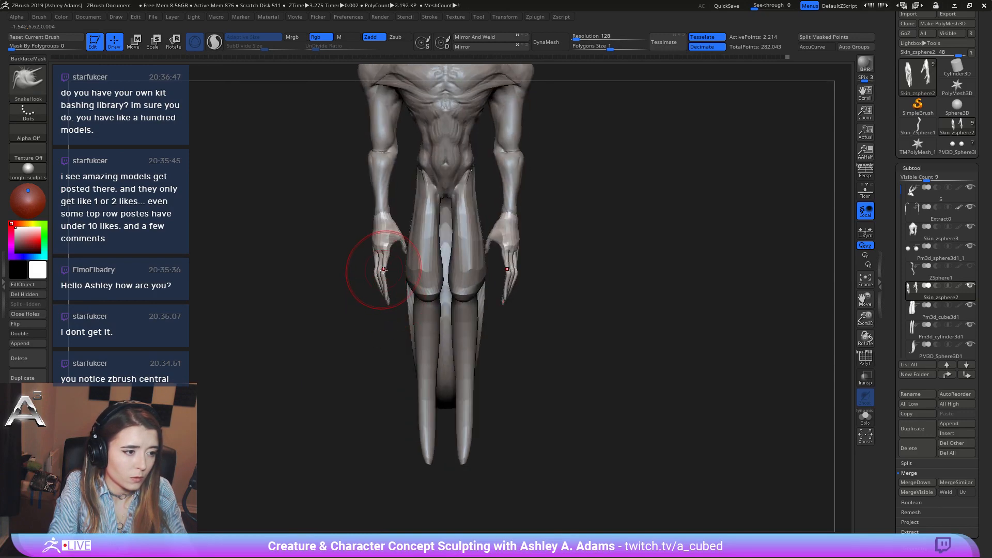
Fine-tune the silhouette of the hands and thumbs with a resized SnakeHook brush.
key("space")
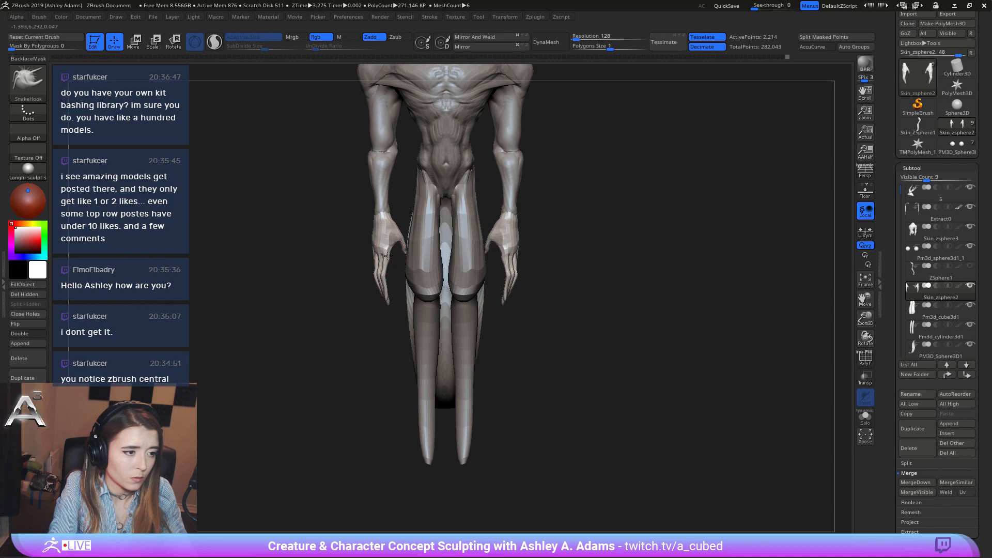
key("space")
right_click_drag(397, 243, 420, 254)
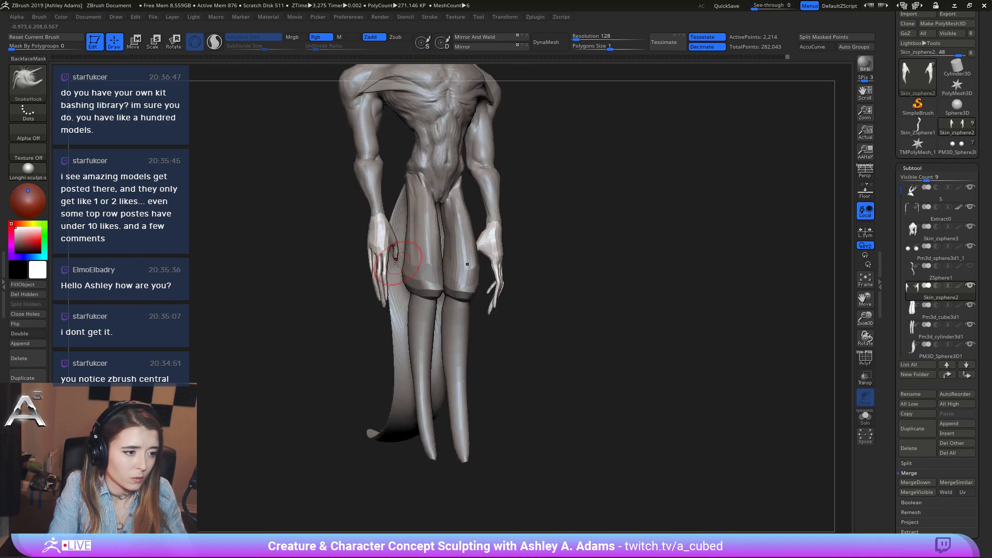
key("space")
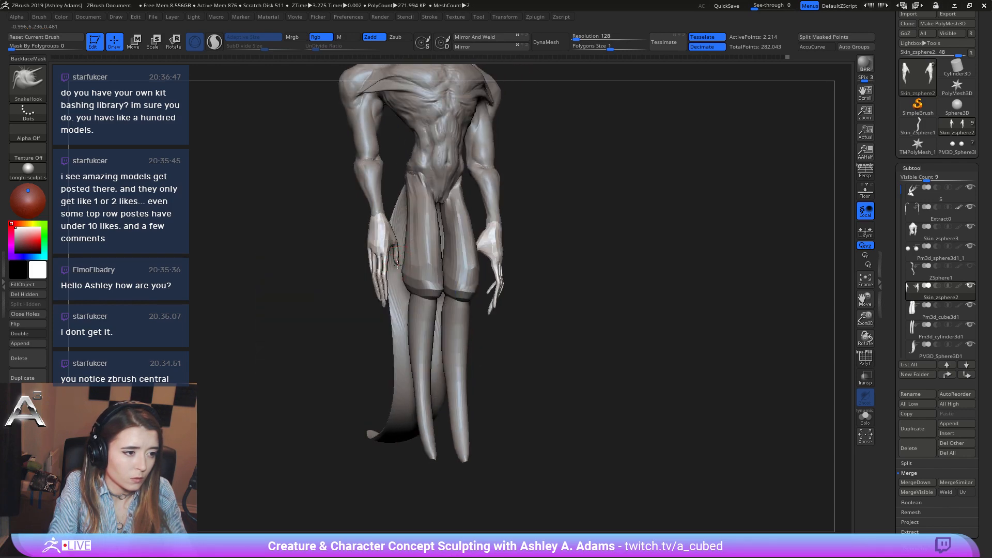
left_click_drag(398, 268, 401, 255)
right_click(399, 262)
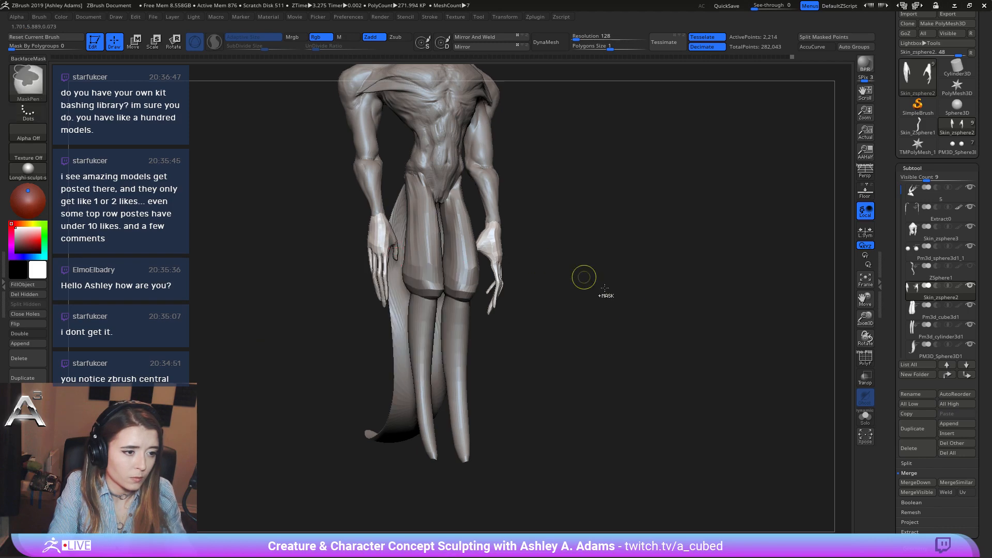
Isolate the hands and lengthen the thumbs with a resized SnakeHook brush.
left_click(865, 417)
key("f")
right_click_drag(427, 259, 434, 261)
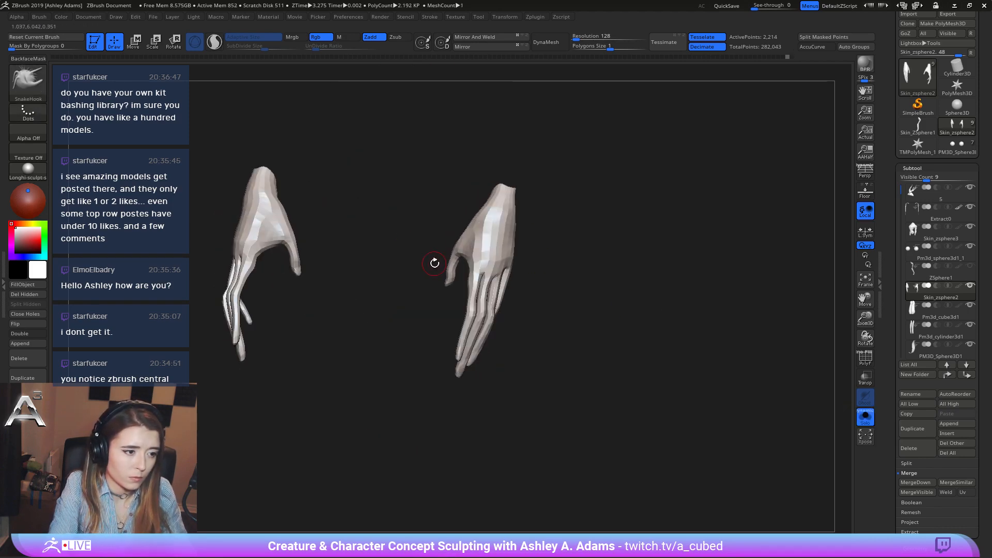
key("space")
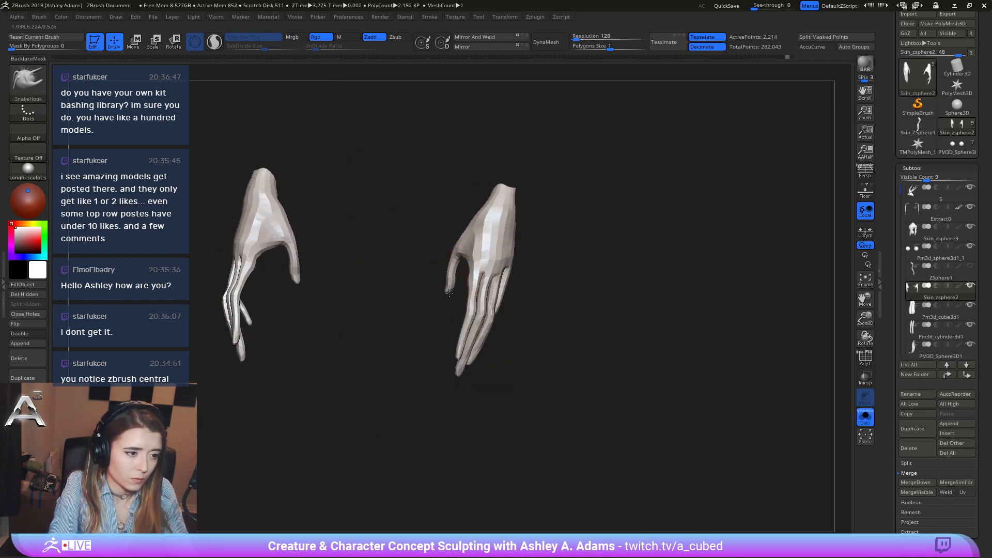
right_click(446, 284)
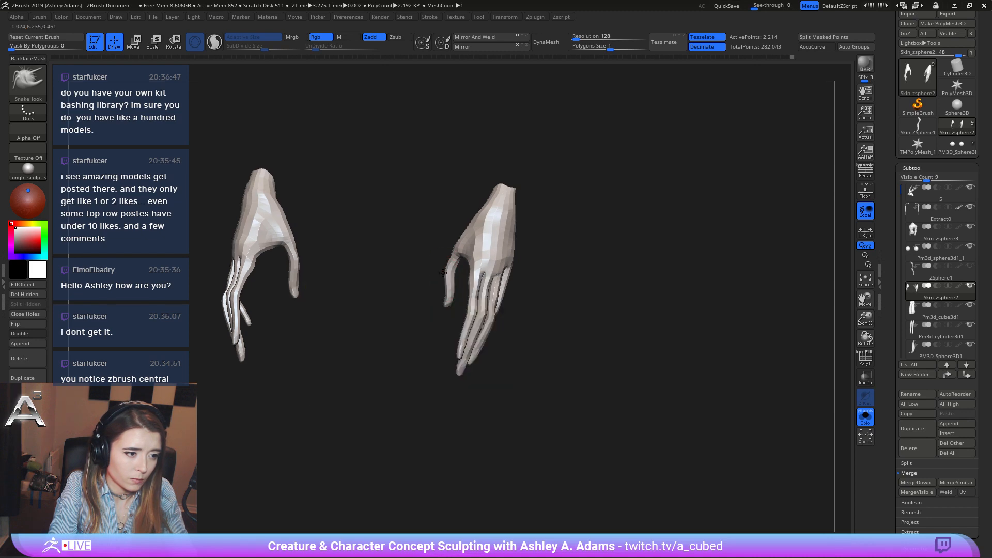
Refine the thumbs' bend and direction from the palm side with the SnakeHook brush.
right_click_drag(447, 272, 499, 263)
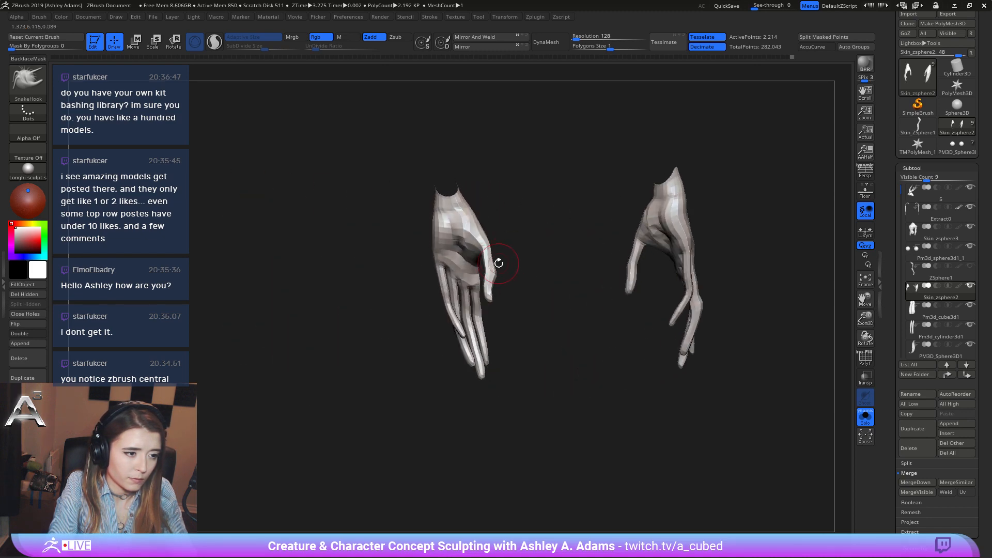
right_click(498, 309)
right_click_drag(498, 309, 491, 286)
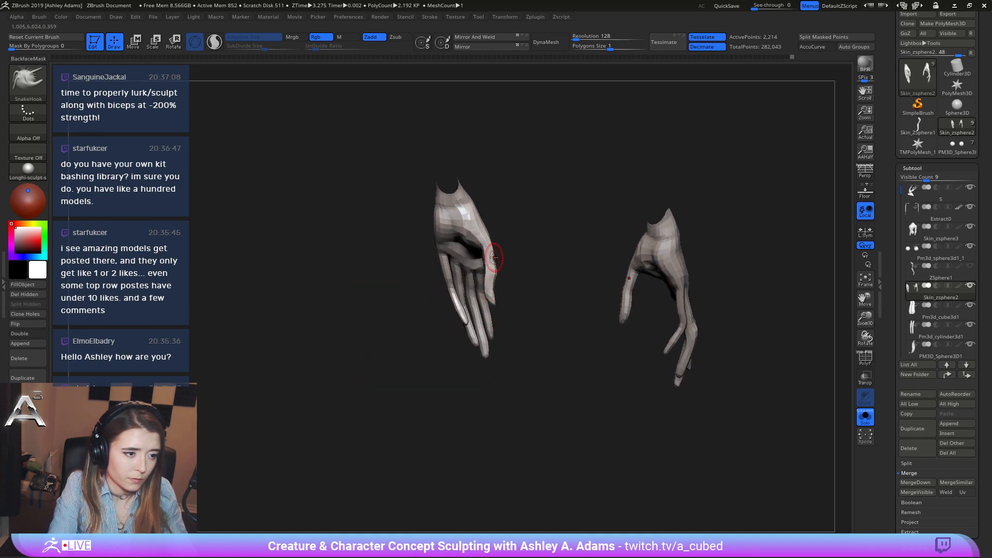
mouse_move(481, 243)
right_mouse_down()
mouse_move(466, 187)
mouse_move(487, 235)
right_mouse_up()
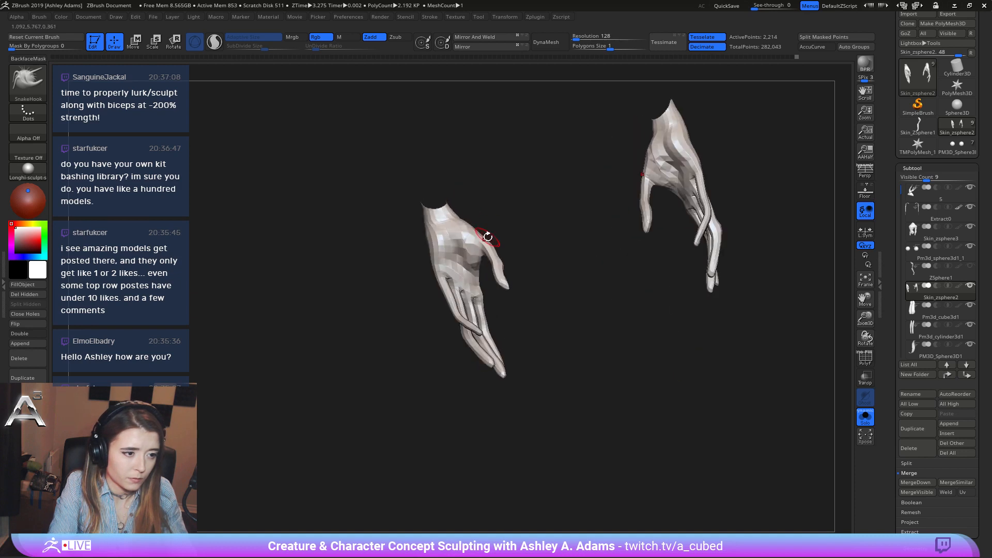
Build up the thumb base and palm with the ClayBuildup brush and smooth the added volume.
key("b")
key("c")
key("b")
left_click_drag(472, 259, 461, 264)
right_click_drag(466, 268, 461, 241)
key("shift")
left_click_drag(458, 232, 466, 261)
mouse_move(467, 261)
right_mouse_down()
mouse_move(439, 266)
mouse_move(478, 279)
mouse_move(446, 275)
mouse_move(384, 227)
right_mouse_up()
Adjust the side profile of the hands with a resized SnakeHook brush.
key("b")
key("s")
key("h")
key("space")
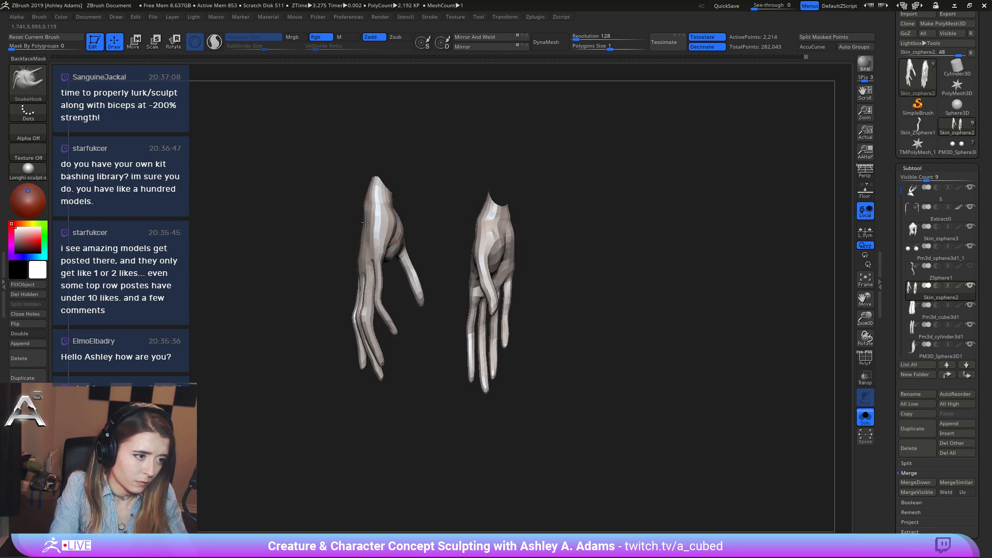
mouse_move(368, 238)
right_mouse_down()
mouse_move(360, 228)
mouse_move(439, 274)
right_mouse_up()
Add volume to the knuckles and thumb web on the back of the hands with a resized ClayBuildup brush.
key("b")
key("c")
key("b")
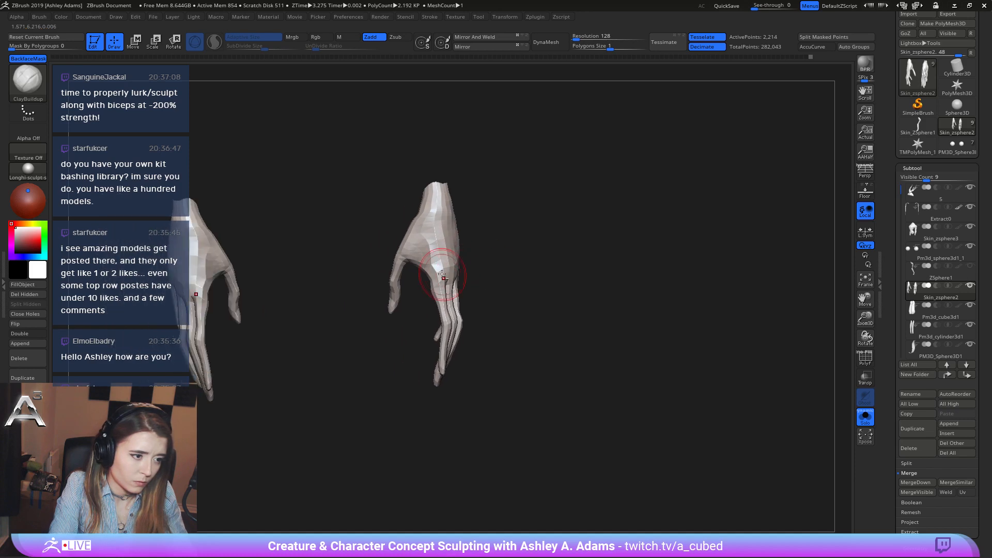
key("space")
key("space")
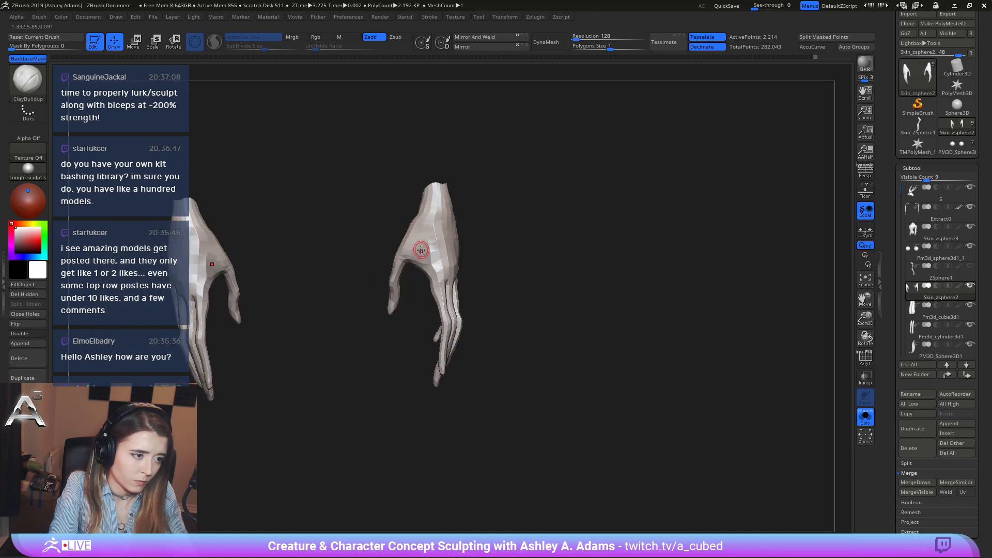
key("space")
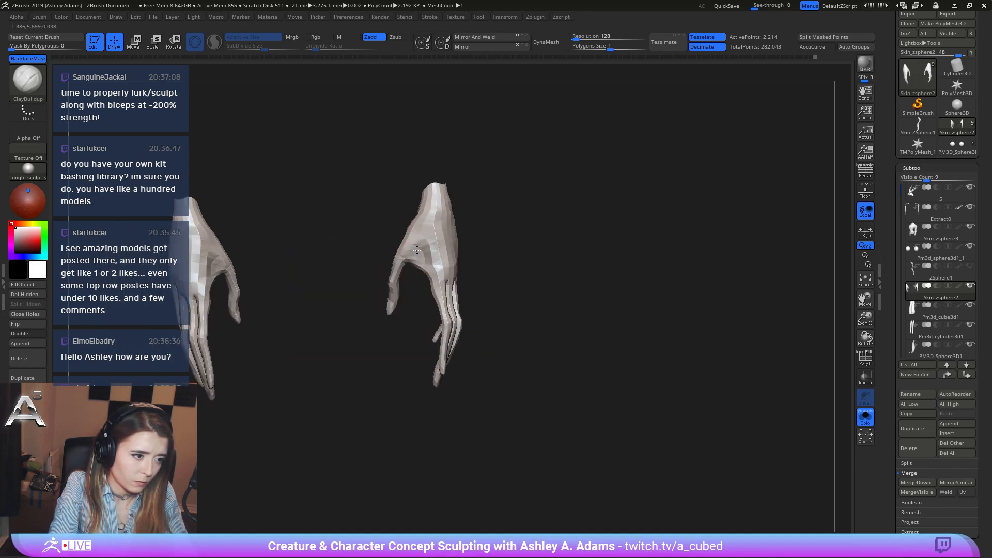
mouse_move(417, 250)
right_mouse_down()
mouse_move(396, 243)
mouse_move(433, 243)
mouse_move(506, 290)
mouse_move(620, 330)
right_mouse_up()
Show the whole figure again and set the masking brush to MaskLasso.
left_click(865, 416)
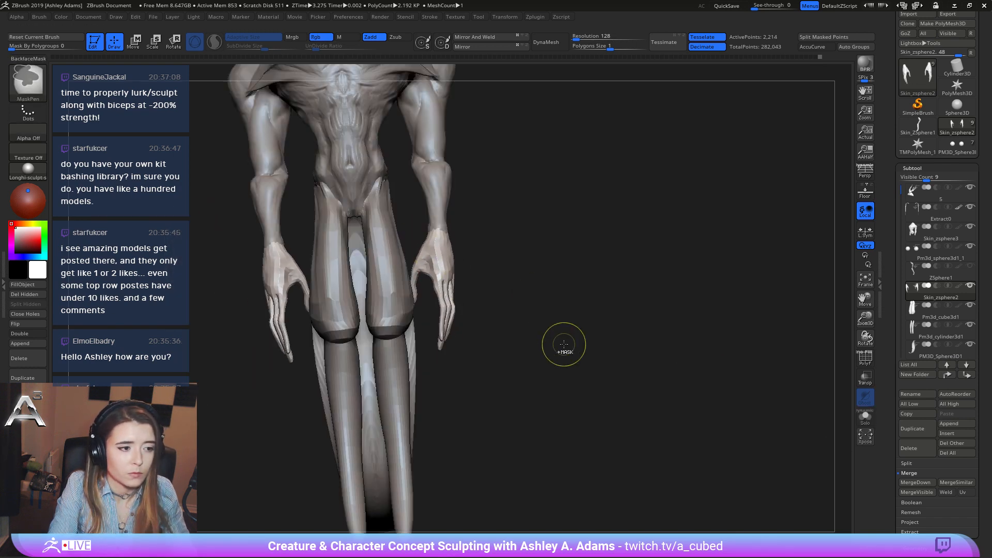
key("f")
mouse_move(594, 300)
right_mouse_down()
mouse_move(575, 319)
mouse_move(524, 288)
mouse_move(539, 274)
mouse_move(558, 298)
right_mouse_up()
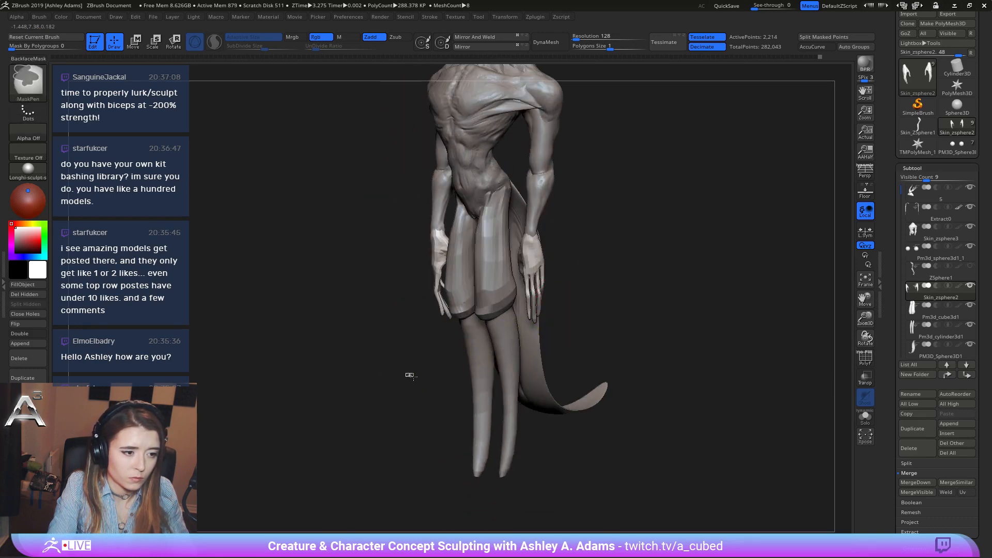
left_click_drag(406, 372, 614, 286, "ctrl")
left_click(20, 87, "ctrl")
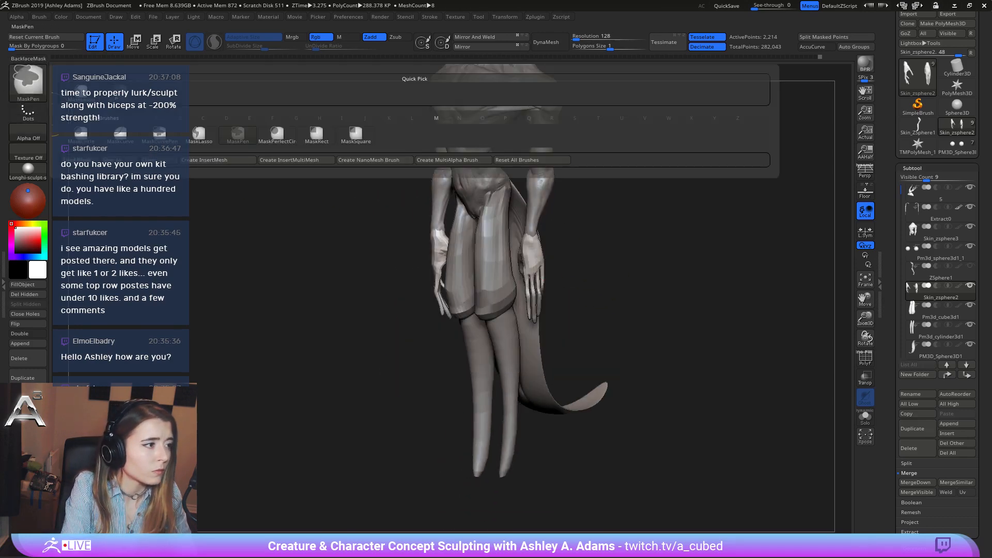
left_click(77, 88, "ctrl")
Lasso-mask the fingers without the thumbs and invert the mask so only the fingers stay editable.
mouse_move(583, 336)
left_mouse_down("ctrl")
mouse_move(553, 262)
mouse_move(554, 366)
left_mouse_up("ctrl")
left_click_drag(588, 273, 574, 280)
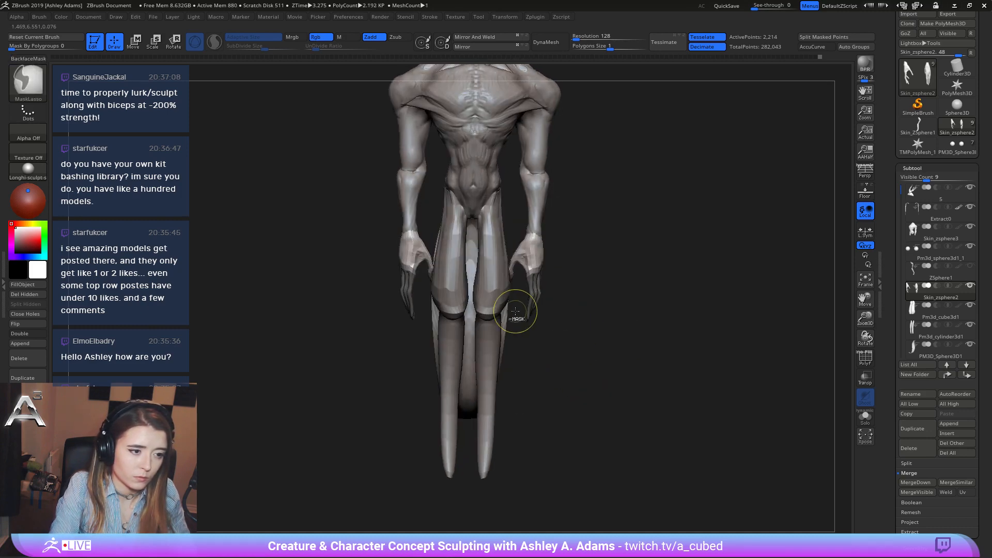
left_click_drag(495, 261, 494, 261, "ctrl+alt")
left_click_drag(579, 292, 591, 299, "shift")
left_click(591, 299, "ctrl")
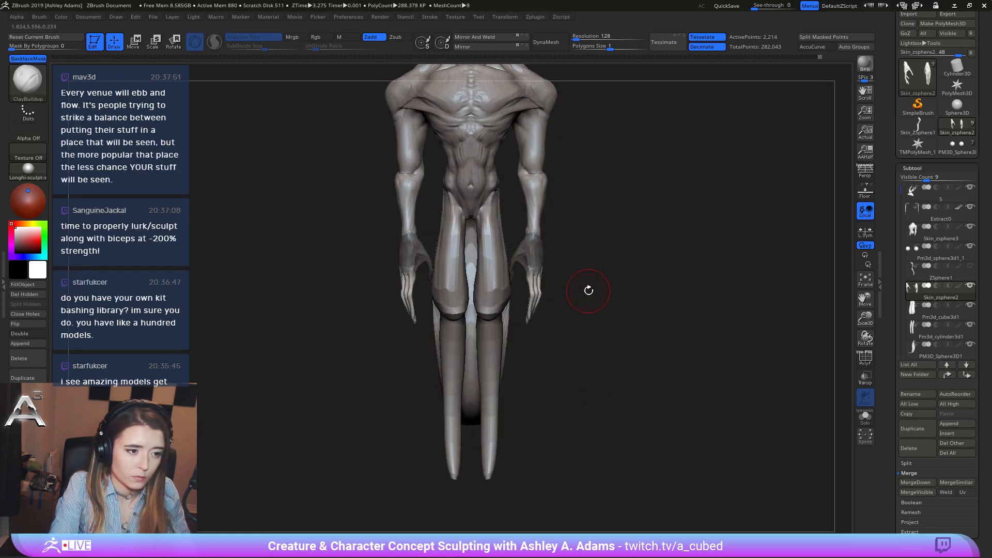
Stretch the unmasked fingers slightly lengthwise and adjust their angle with the Transpose gizmo.
key("w")
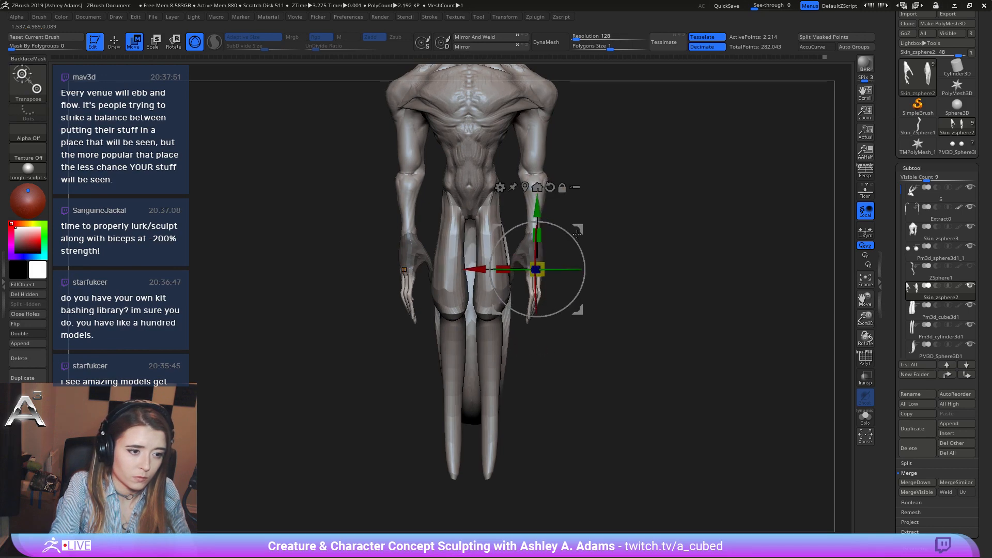
left_click_drag(577, 213, 566, 256)
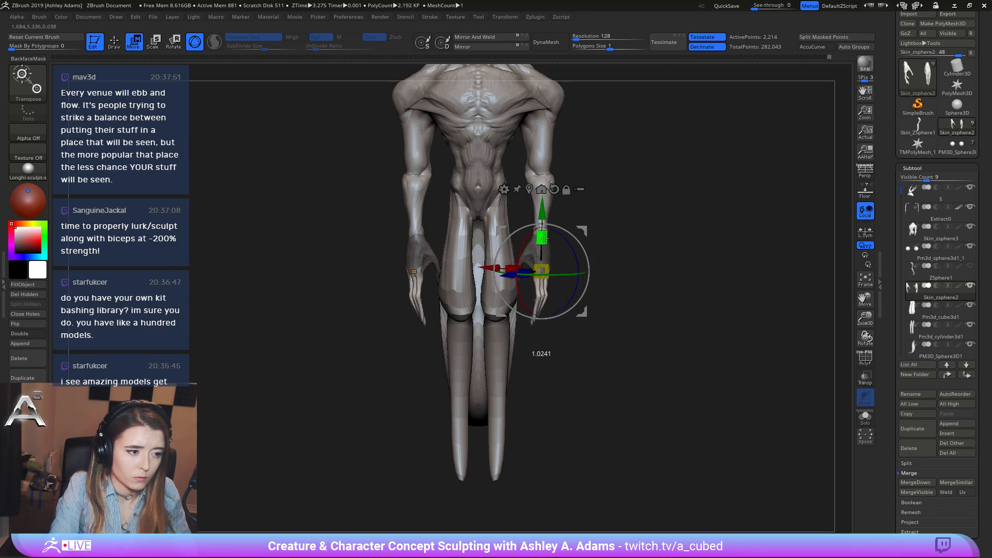
right_click_drag(573, 228, 652, 247, "alt")
right_click_drag(535, 406, 569, 330, "alt")
left_click_drag(569, 329, 587, 329)
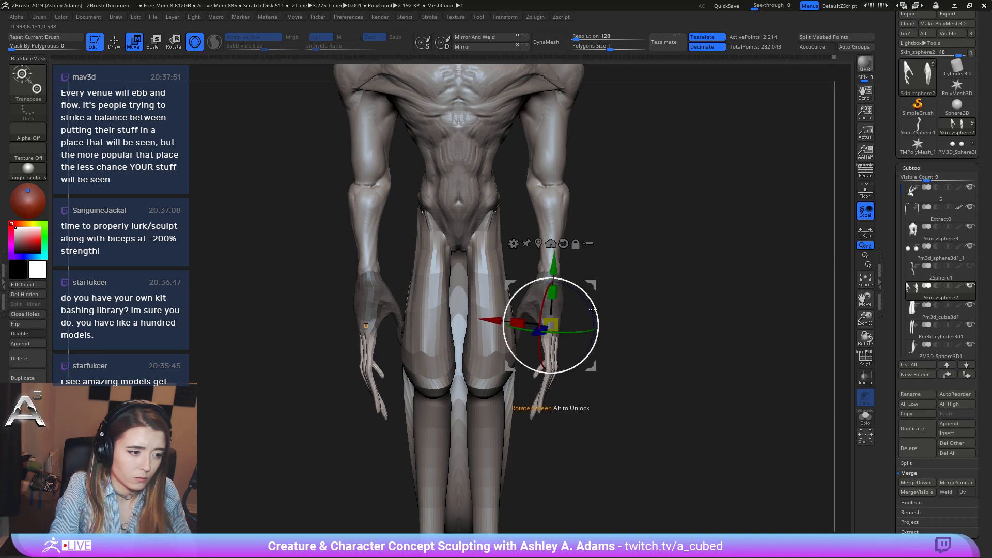
Reshape the unmasked fingers from the back and front with a resized SnakeHook brush and clear the mask.
key("q")
mouse_move(357, 333)
left_mouse_down()
mouse_move(411, 339)
mouse_move(394, 343)
mouse_move(394, 358)
left_mouse_up()
key("b")
key("s")
key("h")
key("space")
right_click_drag(385, 358, 408, 337)
key("space")
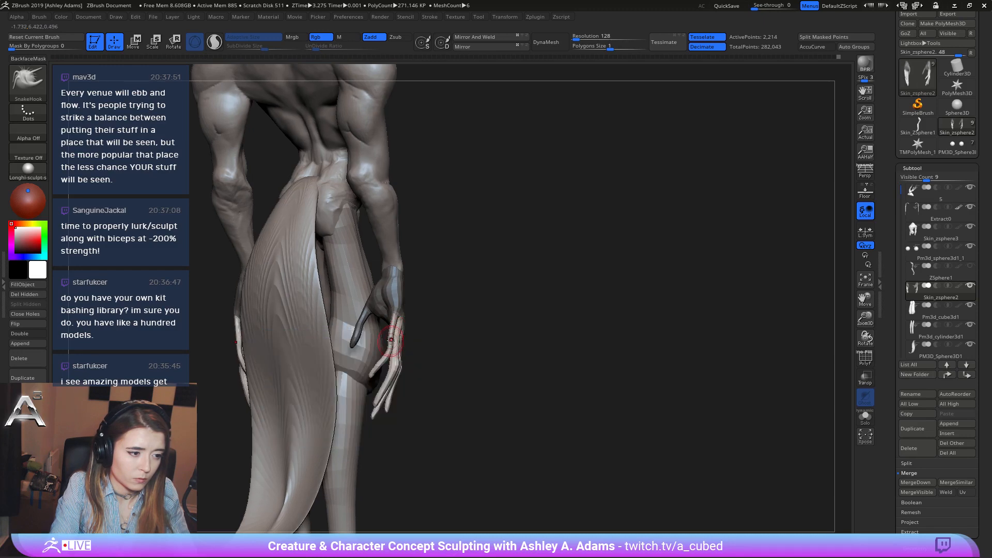
mouse_move(392, 314)
right_mouse_down()
mouse_move(363, 321)
mouse_move(408, 365)
mouse_move(522, 362)
right_mouse_up()
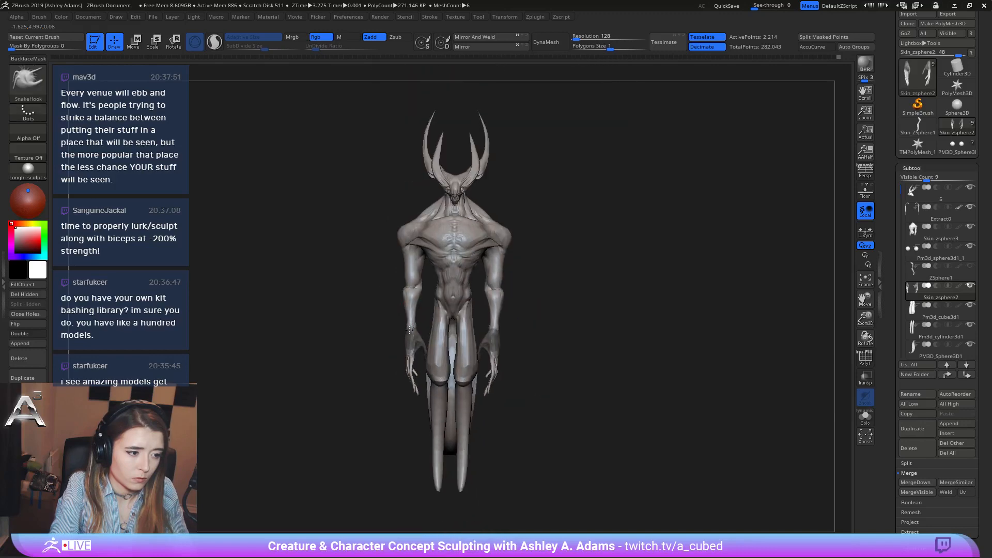
right_click_drag(504, 311, 524, 330, "alt")
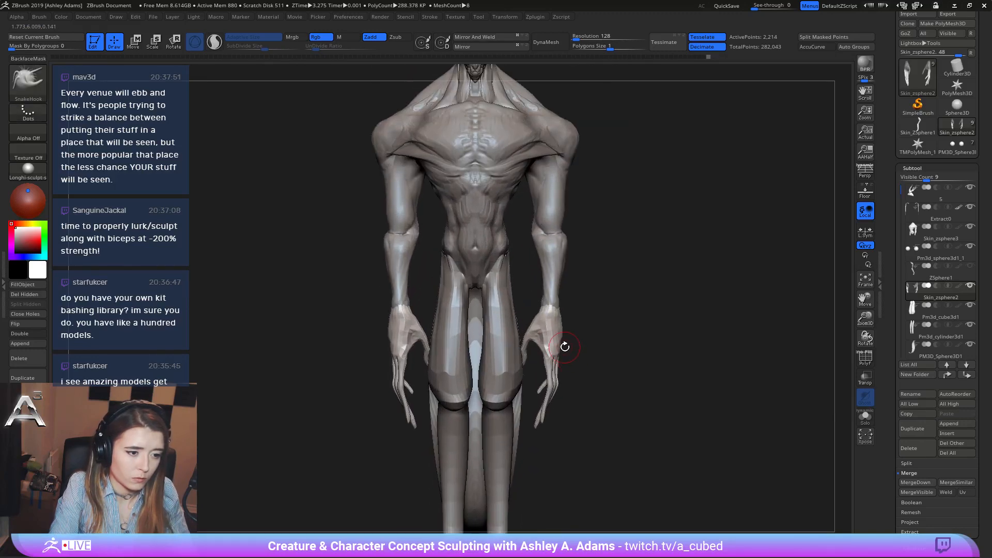
right_click_drag(584, 371, 354, 171, "alt")
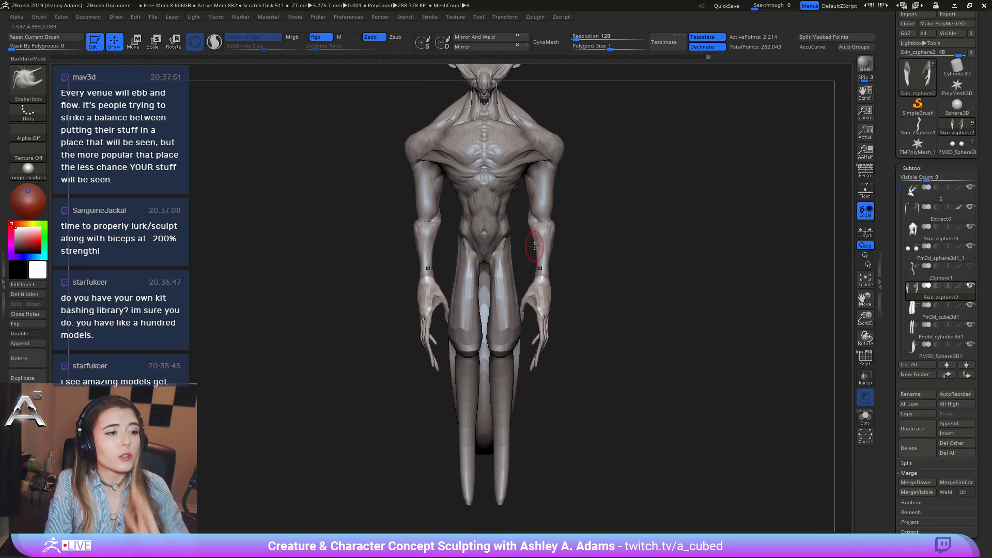
Build up the wrist area where the hand meets the forearm with the ClayBuildup brush.
mouse_move(414, 279)
right_mouse_down()
mouse_move(481, 272)
mouse_move(425, 284)
right_mouse_up()
key("b")
key("c")
key("b")
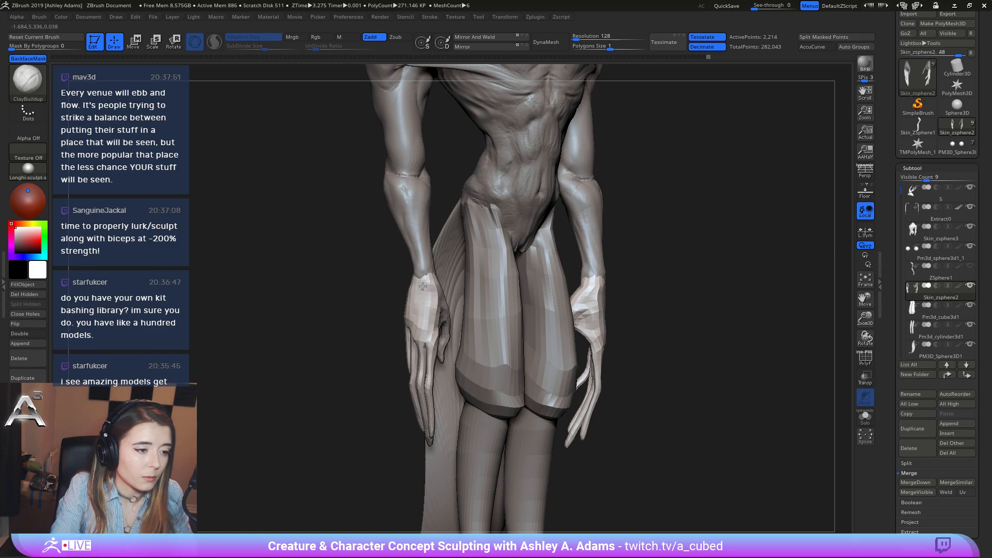
left_click_drag(423, 277, 415, 278)
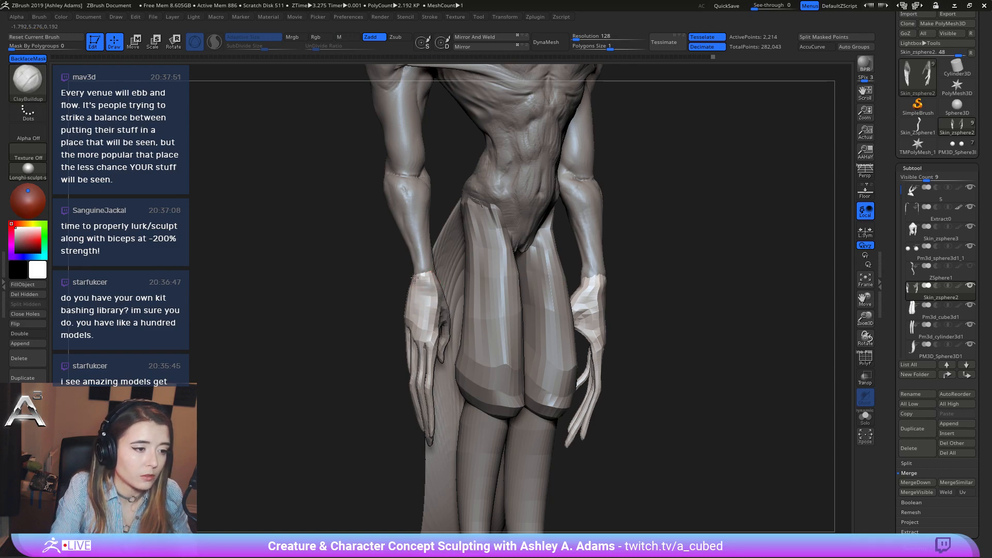
Thicken the outer edge of the hands and the fingers with the Inflat brush.
right_click_drag(440, 302, 454, 327)
key("b")
key("i")
key("n")
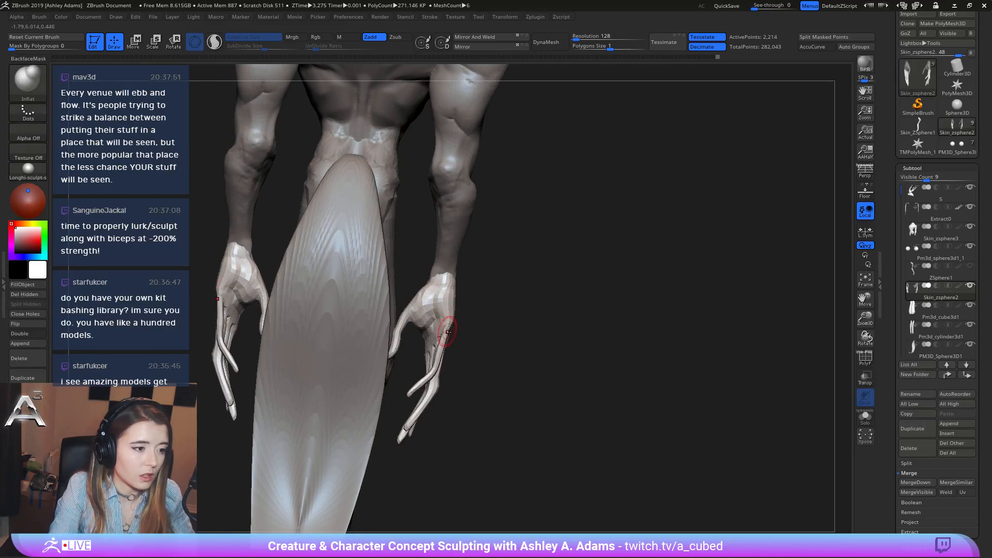
right_click_drag(442, 338, 430, 369)
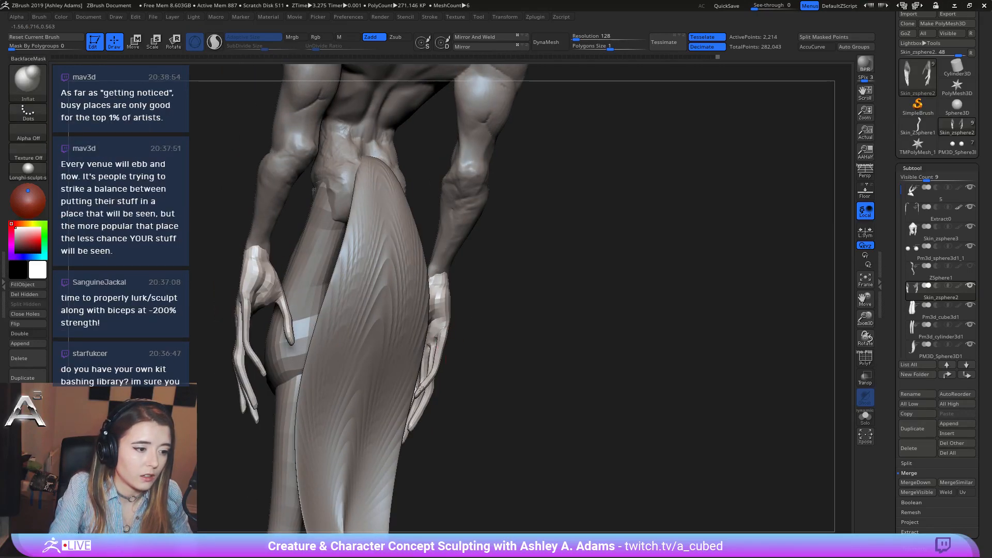
mouse_move(440, 354)
right_mouse_down()
mouse_move(448, 295)
mouse_move(449, 371)
right_mouse_up()
right_click(449, 371)
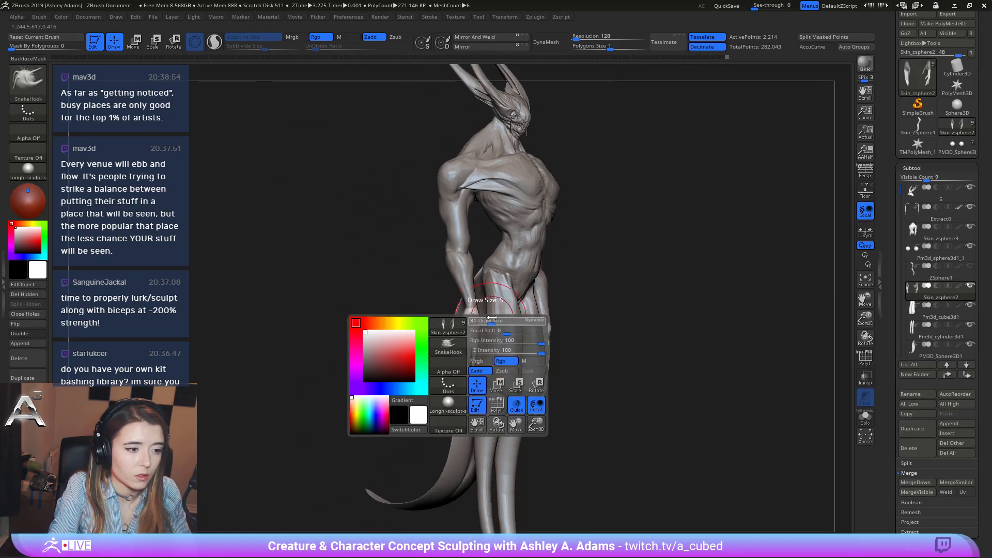
Adjust the hand and finger silhouette from several angles with a resized SnakeHook brush.
right_click_drag(536, 332, 515, 276, "alt")
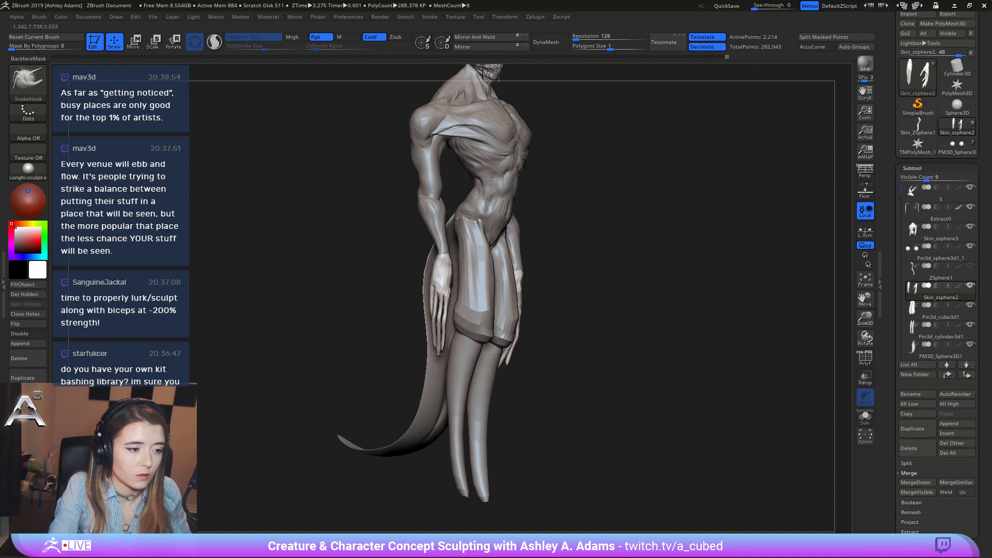
mouse_move(432, 354)
right_mouse_down()
mouse_move(393, 350)
mouse_move(433, 363)
right_mouse_up()
right_click(440, 335)
left_click_drag(422, 350, 425, 350)
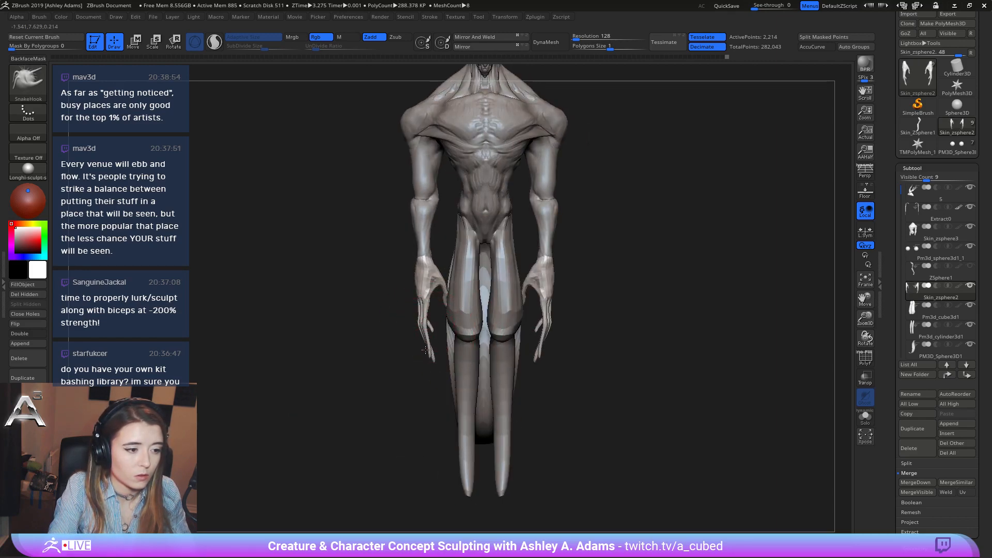
right_click_drag(454, 388, 410, 281, "alt")
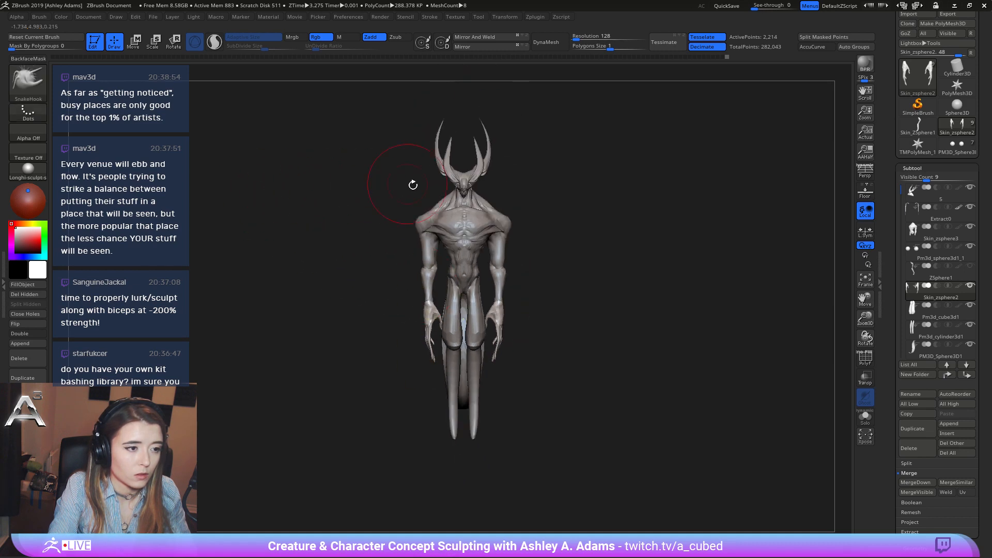
mouse_move(538, 284)
right_mouse_down()
mouse_move(470, 295)
mouse_move(481, 293)
mouse_move(476, 340)
right_mouse_up()
right_click(481, 332)
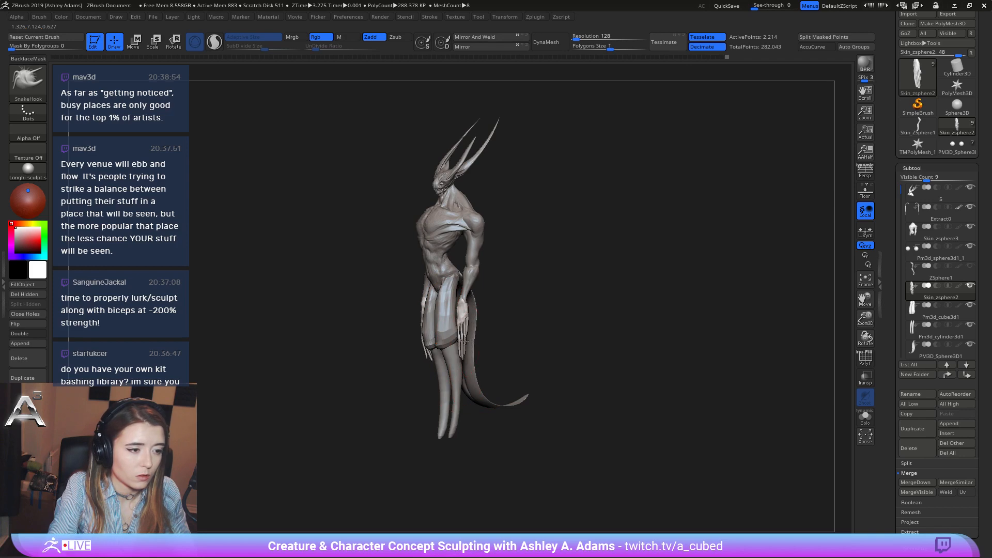
right_click(481, 336)
Move the Transpose gizmo to the wrists and rotate the hands by about 3.6 degrees.
key("w")
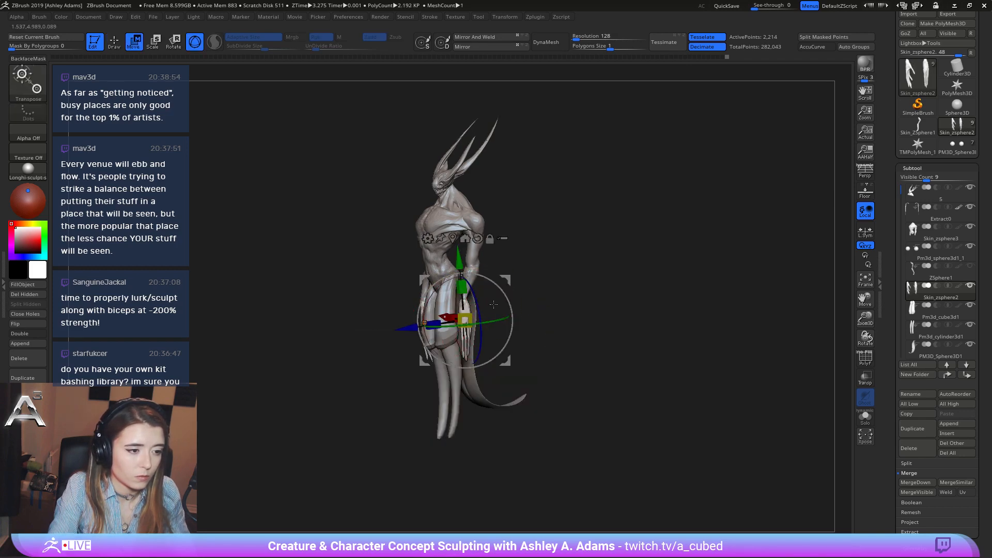
left_click_drag(494, 305, 473, 242)
left_click(479, 218)
right_click_drag(481, 227, 493, 301, "ctrl")
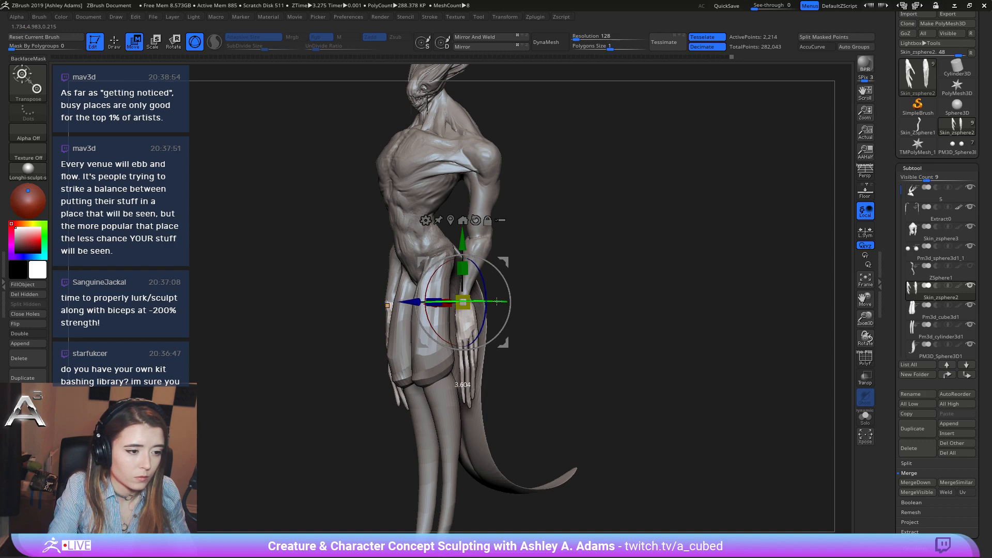
left_click_drag(548, 310, 565, 317, "shift")
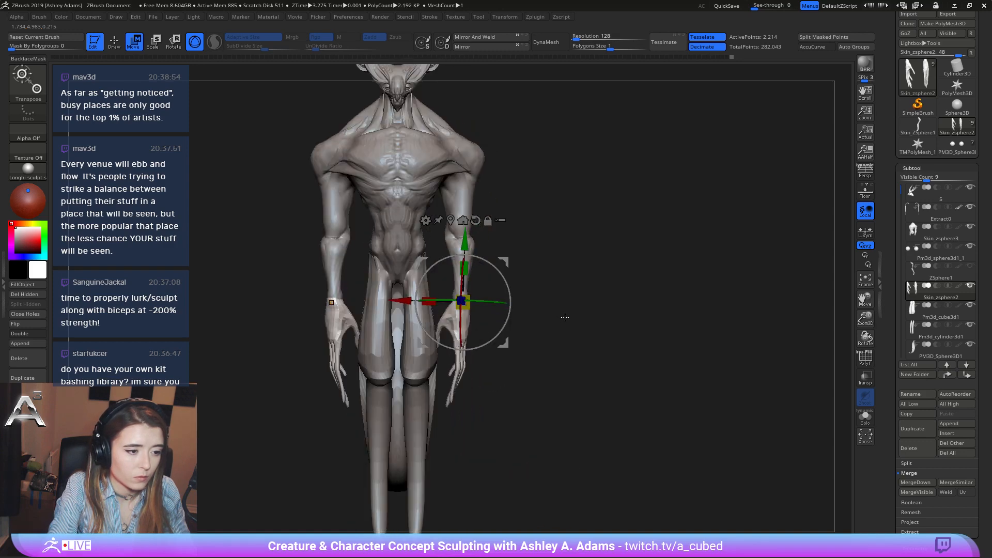
Shorten the hands slightly along their length with the gizmo and check the result from the side.
key("q")
mouse_move(547, 358)
right_mouse_down("ctrl")
mouse_move(500, 290)
mouse_move(487, 312)
right_mouse_up("ctrl")
key("w")
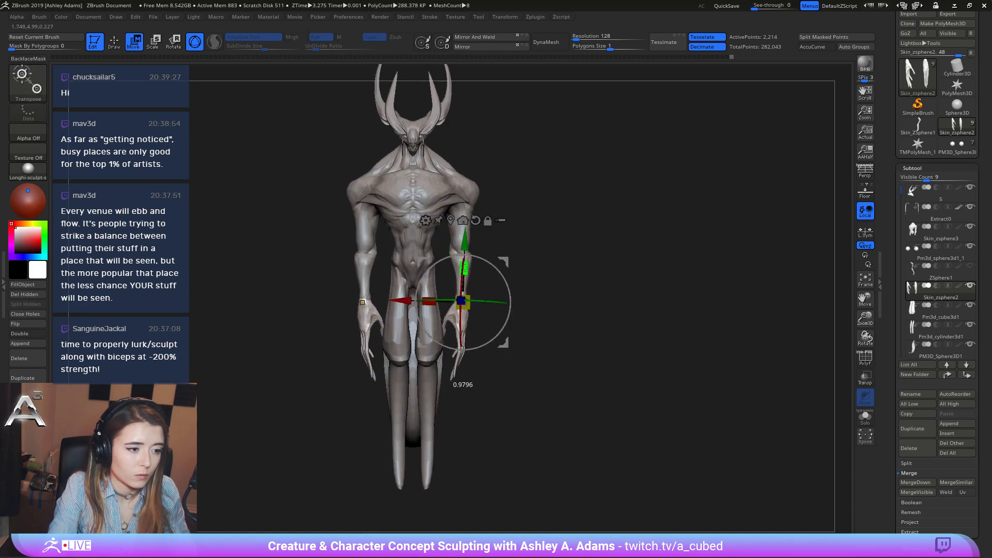
mouse_move(464, 267)
left_mouse_down()
mouse_move(463, 294)
mouse_move(435, 302)
mouse_move(452, 326)
left_mouse_up()
key("q")
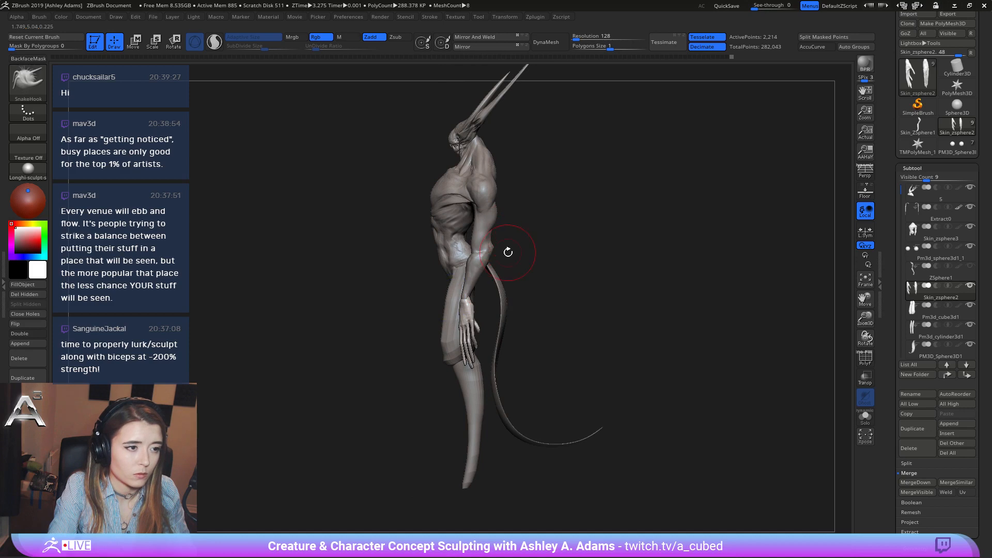
key("w")
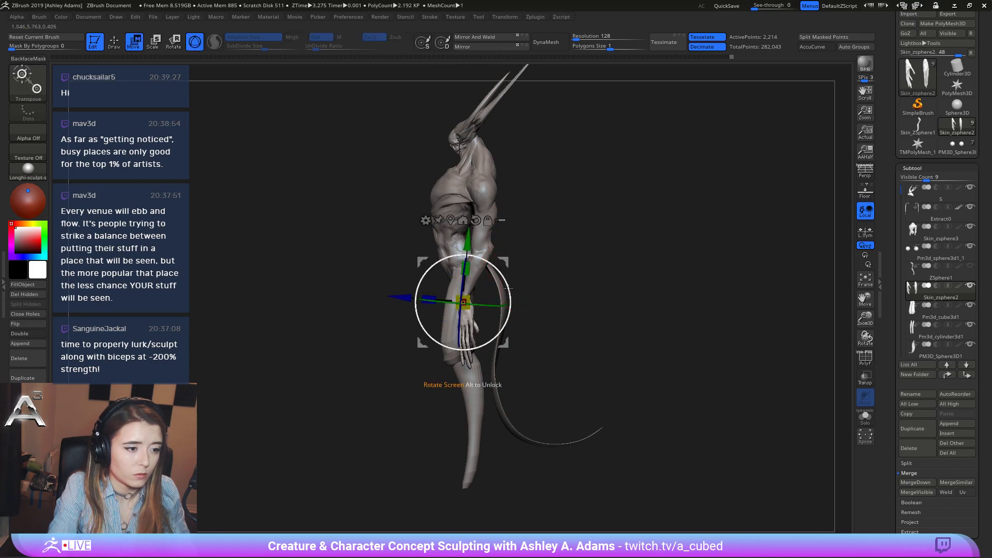
key("q")
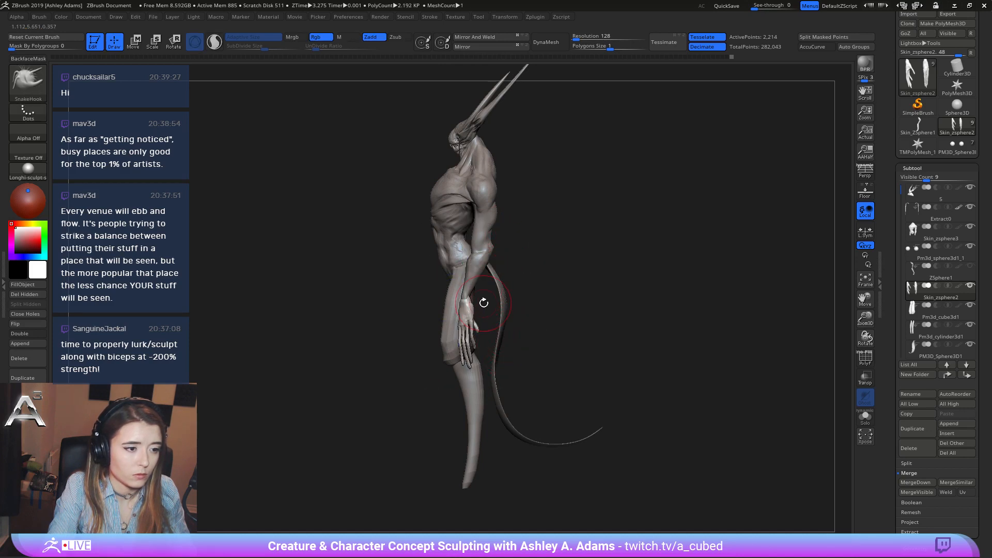
Select the torso and arms subtool and mask everything except the forearms.
left_click(473, 282, "alt")
mouse_move(356, 388)
left_mouse_down("ctrl")
mouse_move(457, 386)
mouse_move(504, 250)
mouse_move(455, 252)
left_mouse_up("ctrl")
left_click(567, 293, "ctrl")
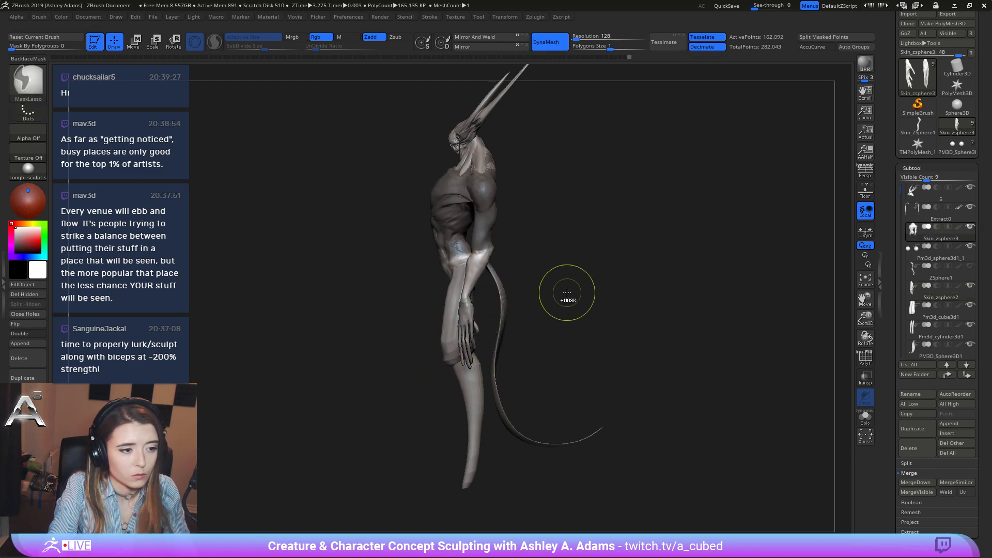
left_click_drag(542, 284, 589, 279)
mouse_move(423, 310)
left_mouse_down("ctrl")
mouse_move(442, 239)
mouse_move(400, 253)
mouse_move(423, 313)
left_mouse_up("ctrl")
mouse_move(444, 245)
left_mouse_down("ctrl")
mouse_move(411, 272)
mouse_move(436, 313)
mouse_move(444, 265)
mouse_move(465, 260)
left_mouse_up("ctrl")
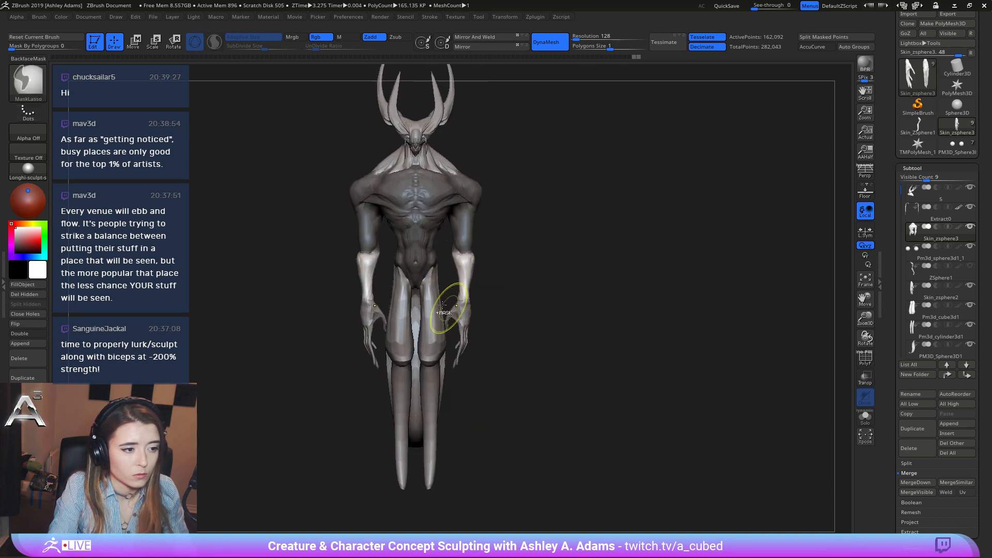
left_click(550, 282, "ctrl")
left_click_drag(550, 281, 533, 208)
Transpose forearms and hands together from the elbows, swinging them slightly backward and lengthening them by a factor of about 1.04.
key("w")
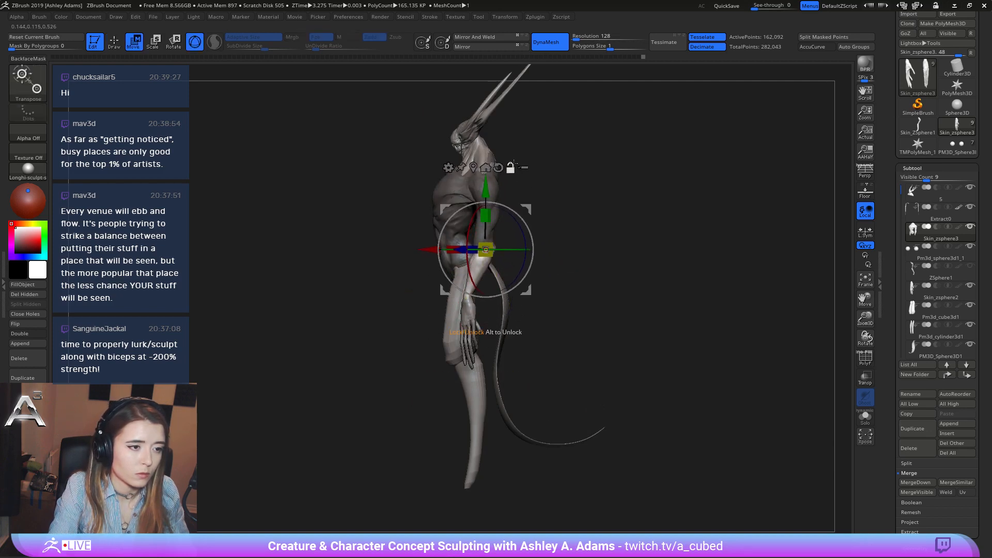
left_click(561, 261, "ctrl")
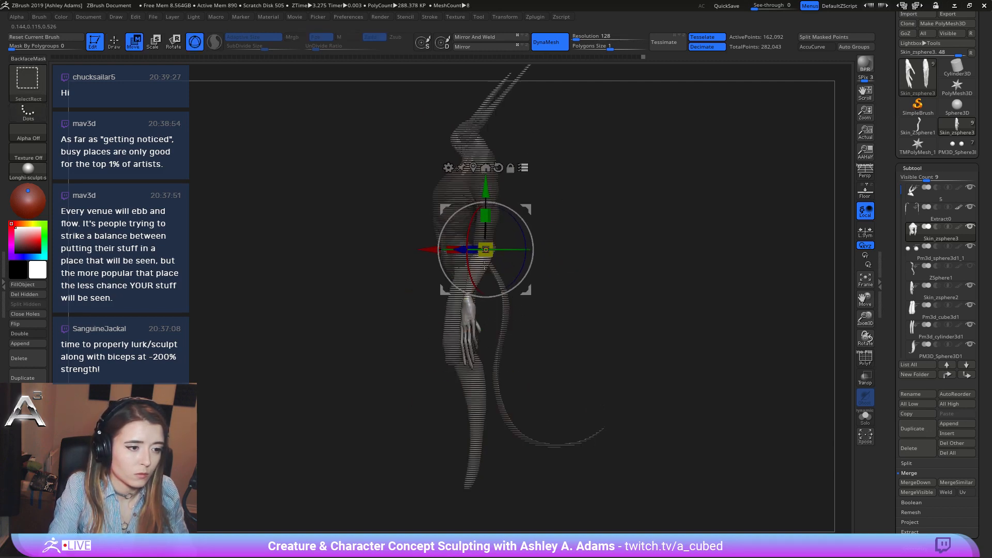
mouse_move(561, 261)
left_mouse_down("ctrl")
mouse_move(571, 257)
mouse_move(526, 225)
mouse_move(606, 233)
mouse_move(538, 247)
mouse_move(532, 238)
mouse_move(570, 261)
mouse_move(514, 243)
left_mouse_up("ctrl")
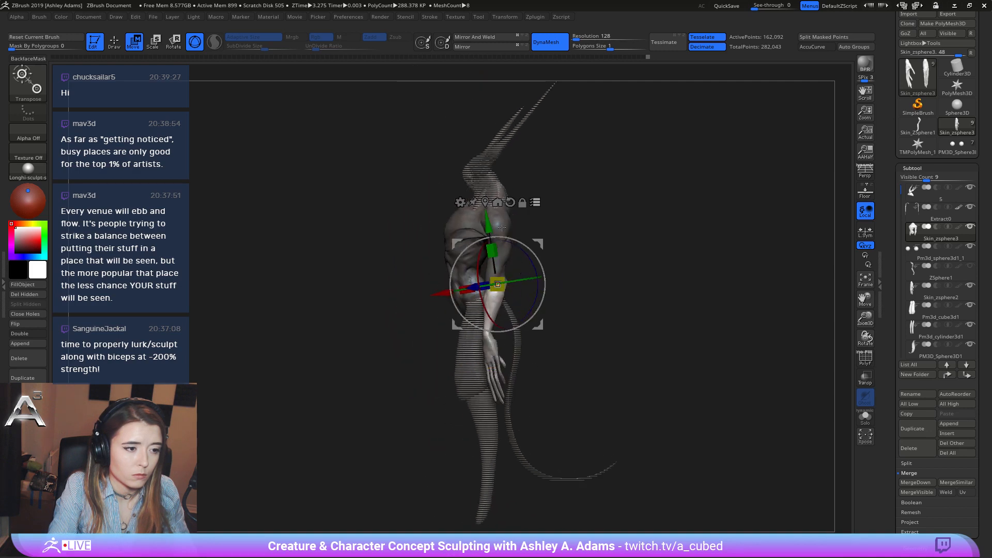
left_click(507, 203)
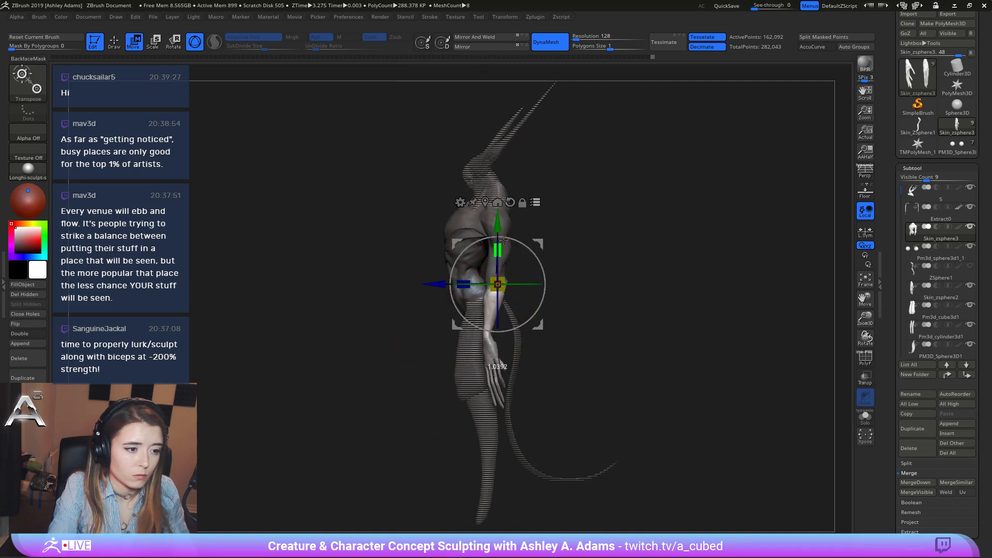
left_click_drag(556, 247, 598, 248, "shift")
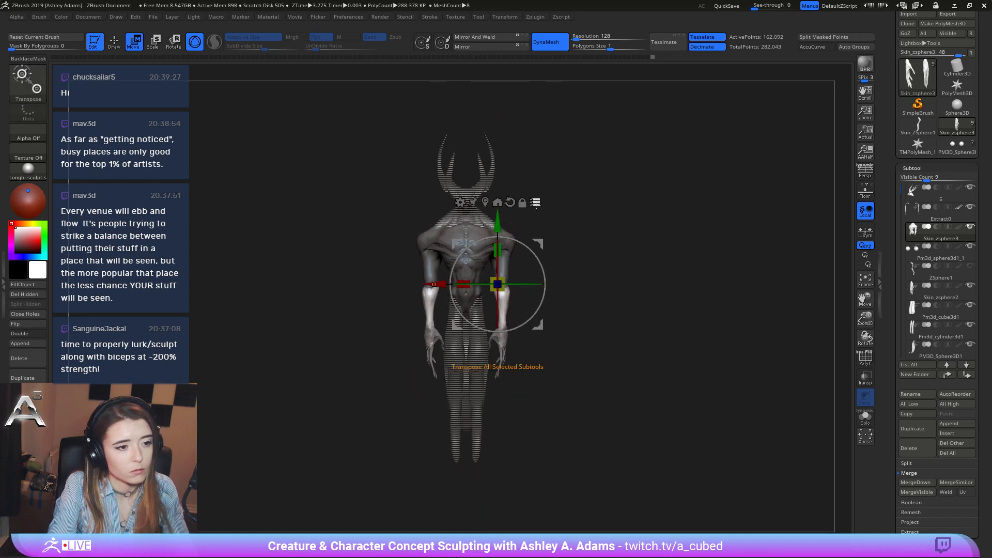
key("q")
mouse_move(539, 287)
left_mouse_down()
mouse_move(643, 292)
mouse_move(571, 288)
left_mouse_up()
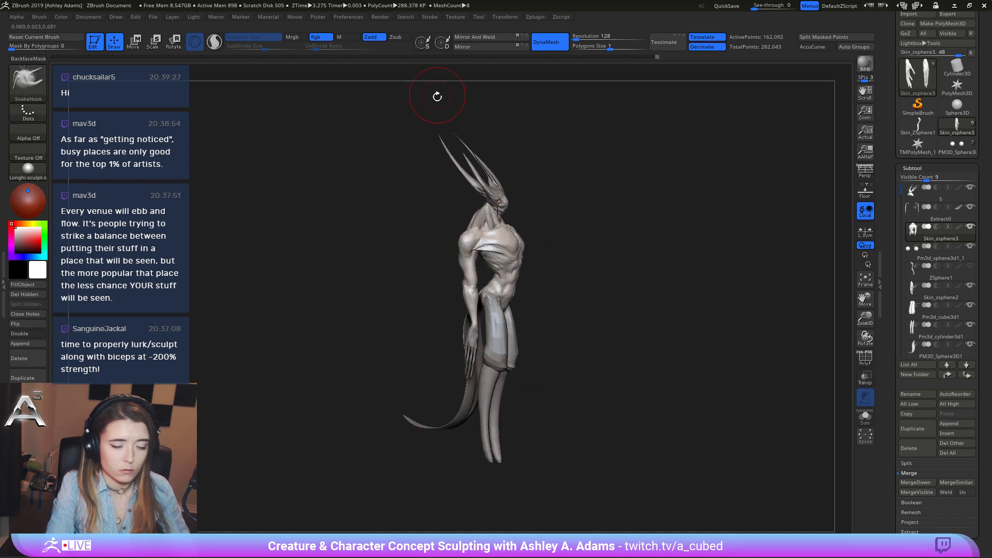
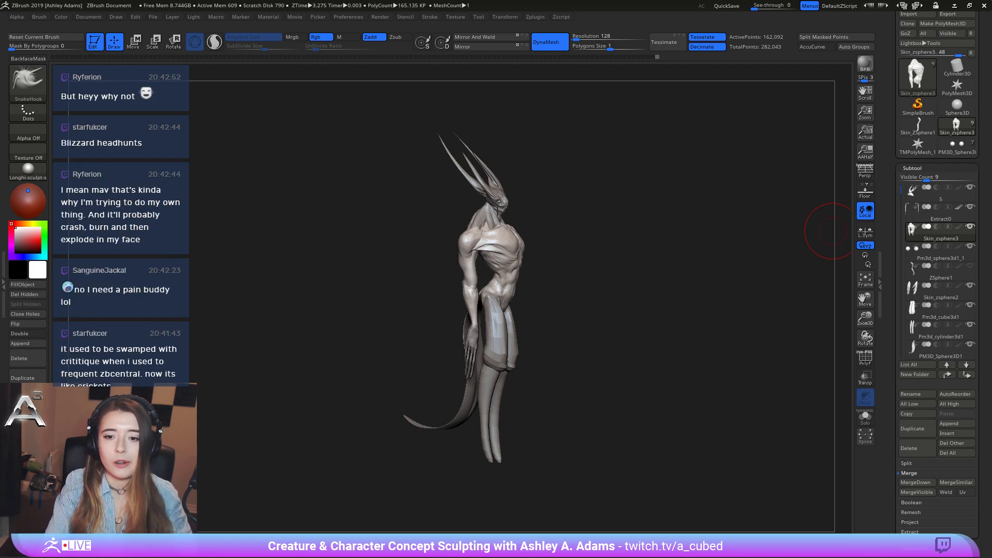
Select the thin strands hanging from the eyes and adjust them with a smaller SnakeHook brush.
mouse_move(580, 295)
right_mouse_down()
mouse_move(525, 212)
mouse_move(569, 296)
mouse_move(597, 301)
right_mouse_up()
mouse_move(597, 301)
right_mouse_down("ctrl")
mouse_move(592, 333)
mouse_move(604, 281)
mouse_move(543, 287)
mouse_move(579, 246)
mouse_move(566, 325)
right_mouse_up("ctrl")
right_click_drag(496, 258, 535, 284)
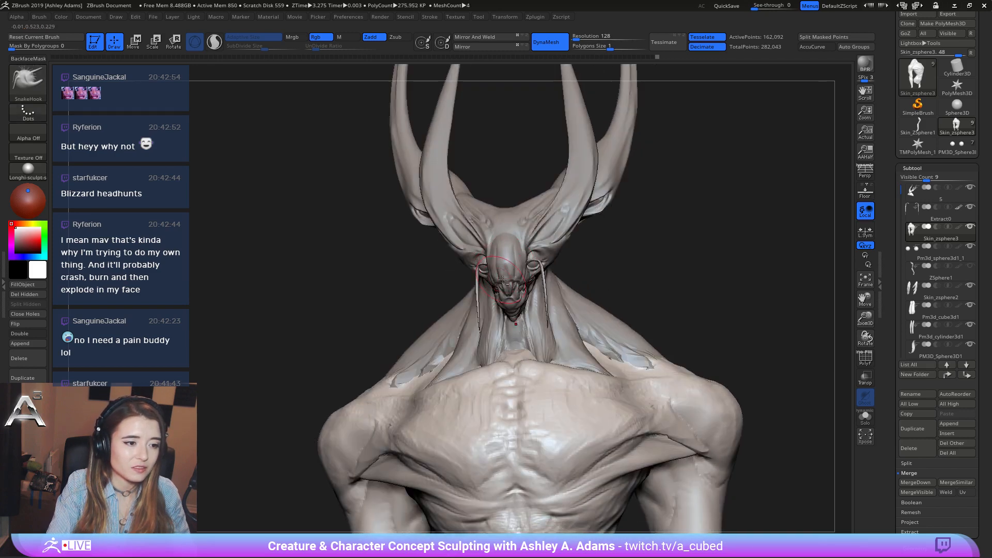
left_click(544, 279, "alt")
mouse_move(542, 331)
right_mouse_down("ctrl")
mouse_move(537, 287)
mouse_move(533, 304)
mouse_move(502, 305)
right_mouse_up("ctrl")
left_click(535, 287, "alt")
right_click(551, 292)
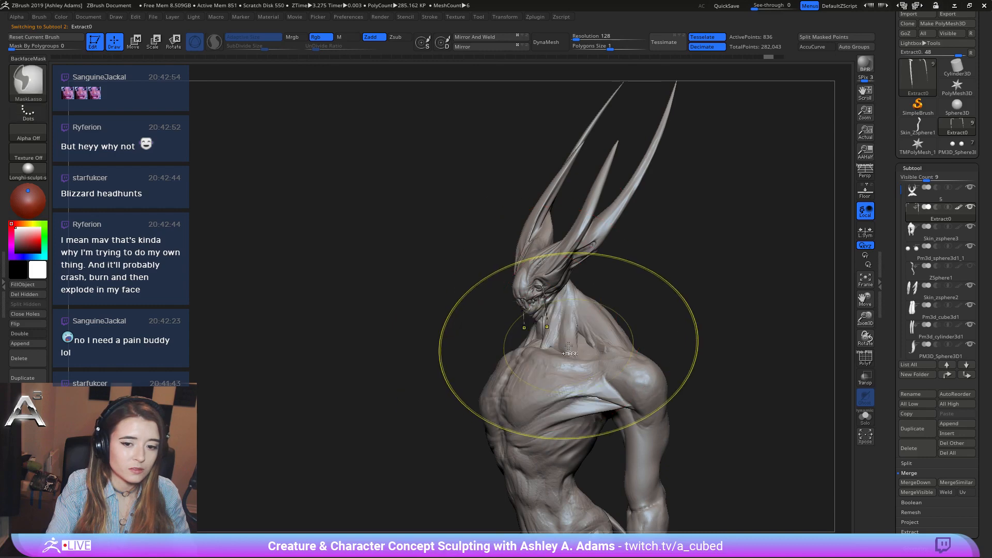
right_click_drag(562, 356, 519, 317)
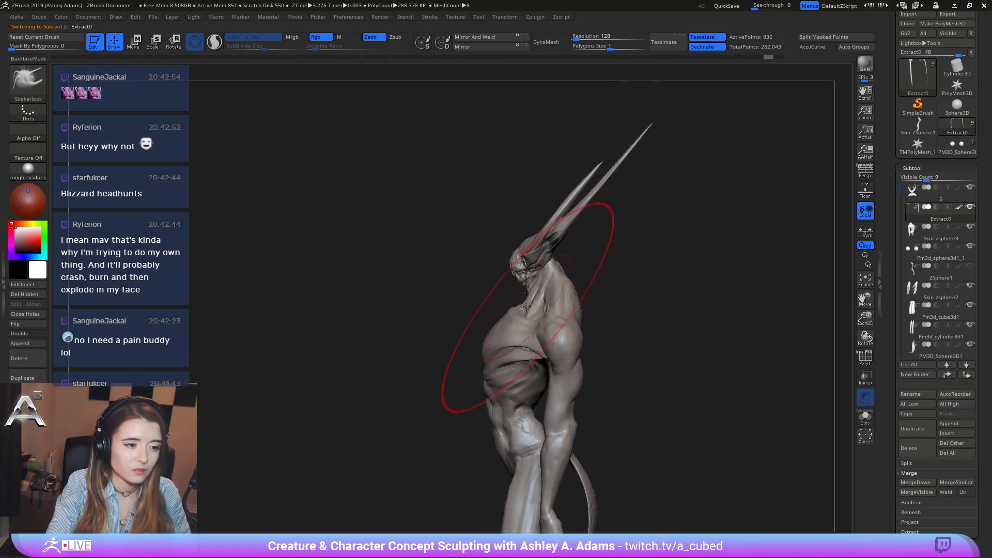
right_click(527, 280)
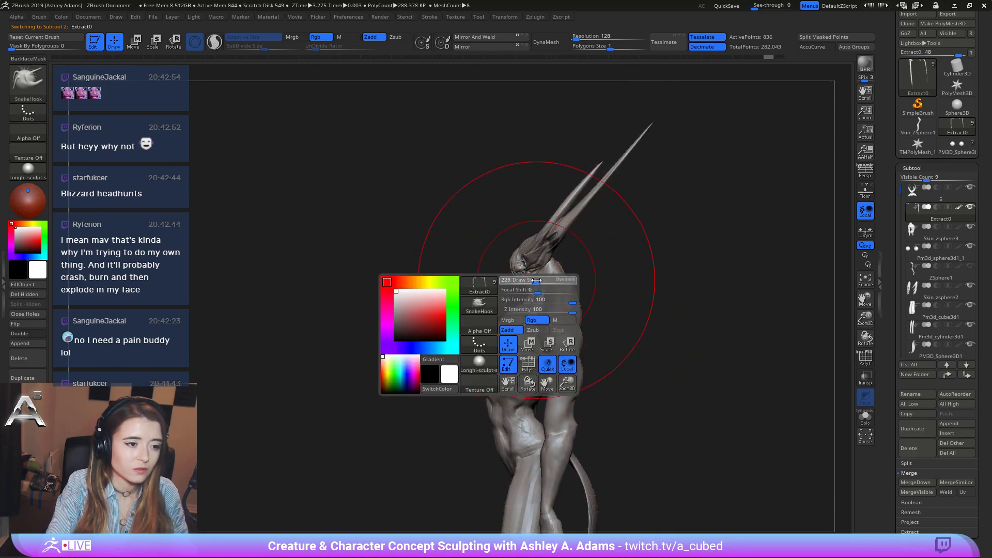
left_click_drag(527, 313, 529, 320)
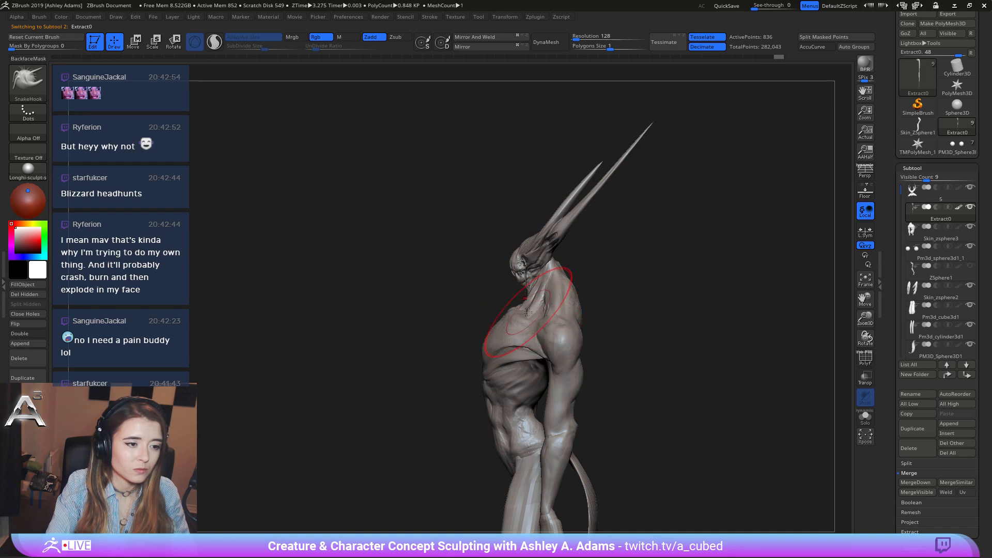
Select the eyeballs and fill them with a dark blue-grey colour and the RGB Levels material in Mrgb mode.
right_click_drag(529, 320, 470, 243)
right_click(509, 276)
left_click(531, 267, "alt")
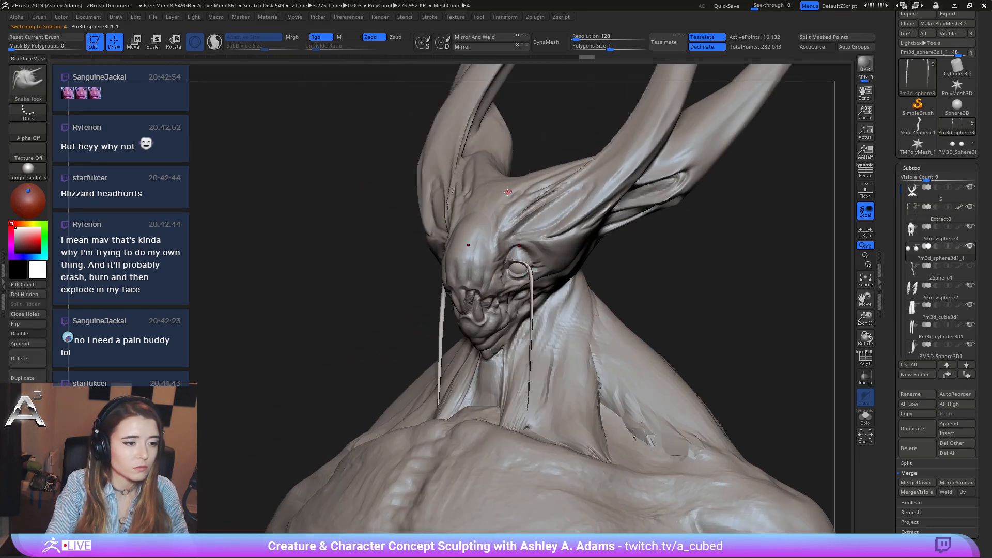
left_click(28, 169)
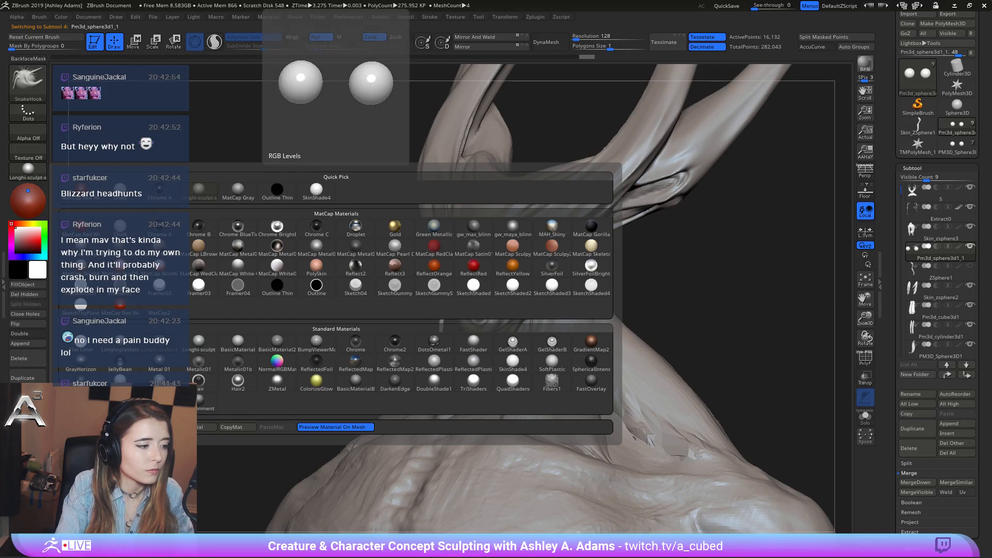
left_click(159, 383)
left_click(34, 175)
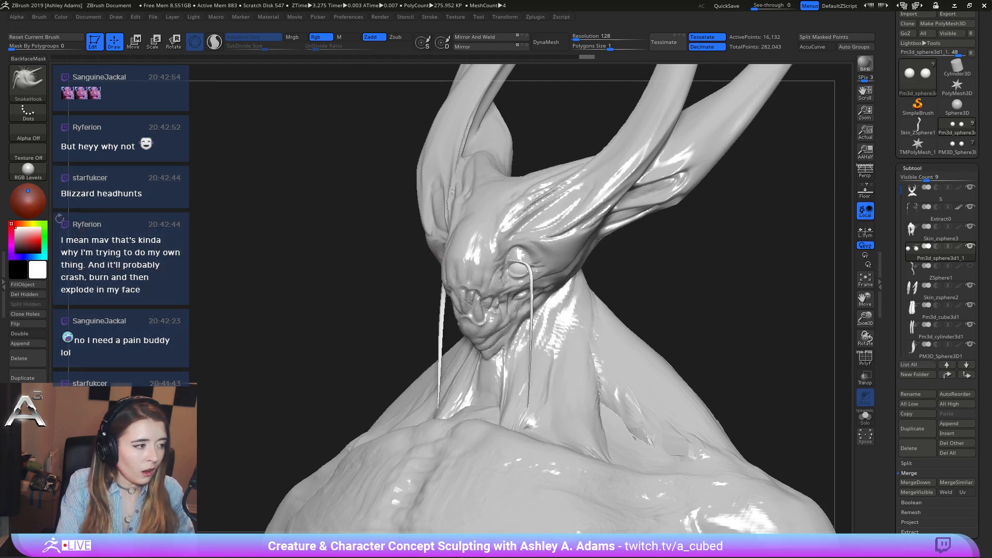
left_click(346, 37)
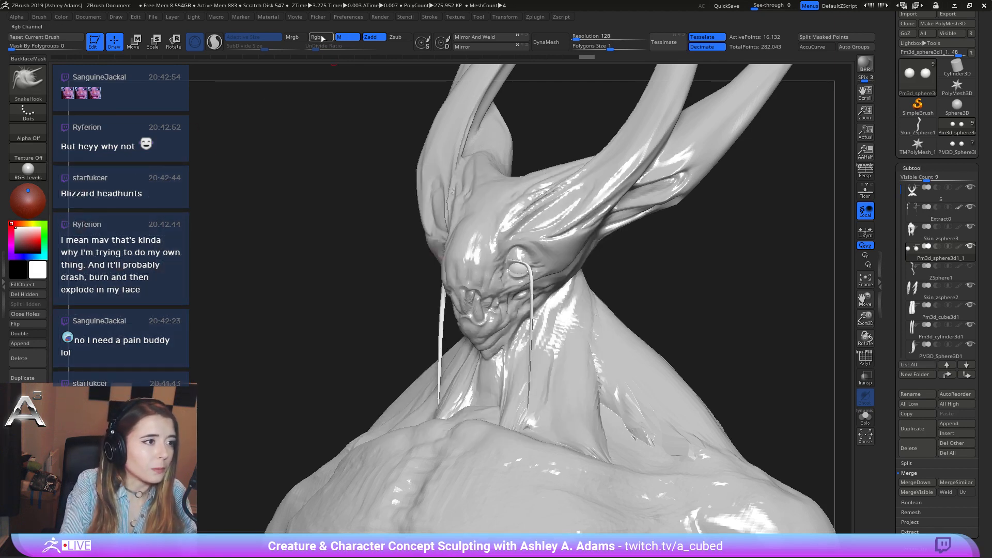
left_click(292, 37)
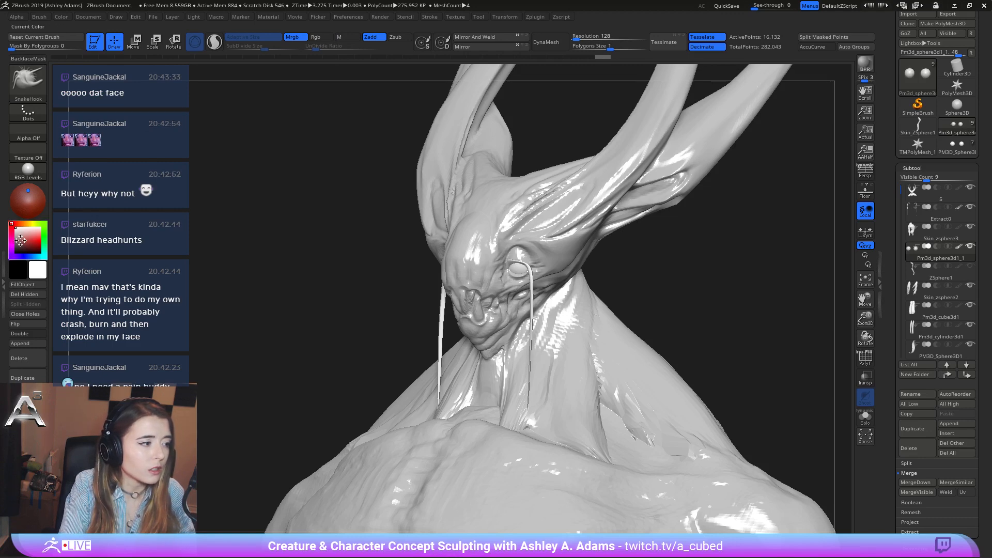
left_click(28, 257)
left_click(18, 243)
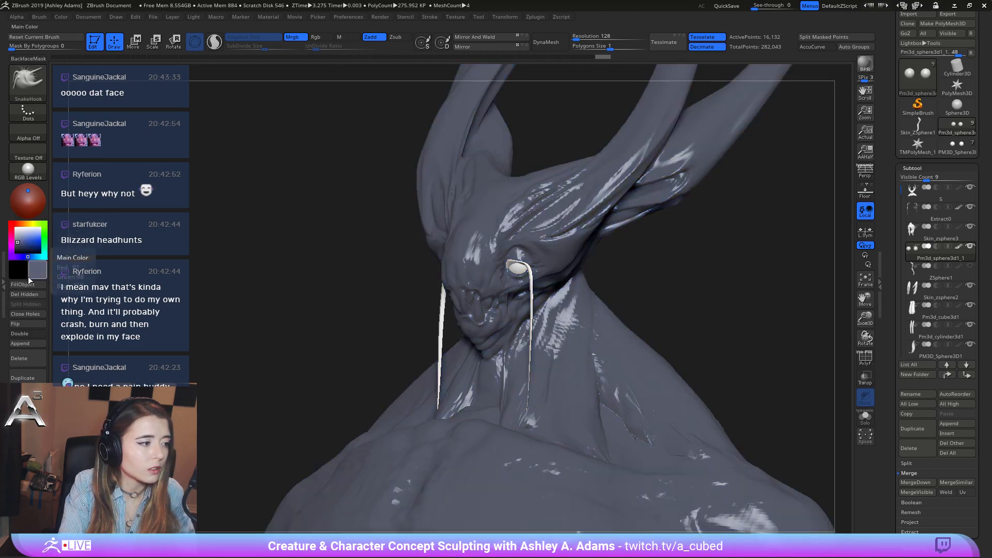
left_click(10, 224)
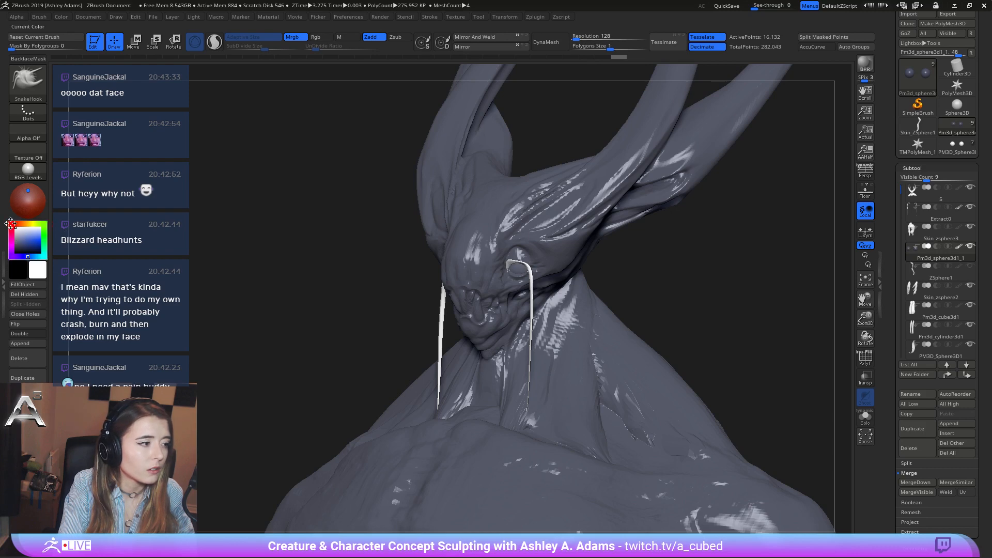
Restore the Longhi-sculpt material for the rest of the model and switch to the Paint brush.
left_click(28, 169)
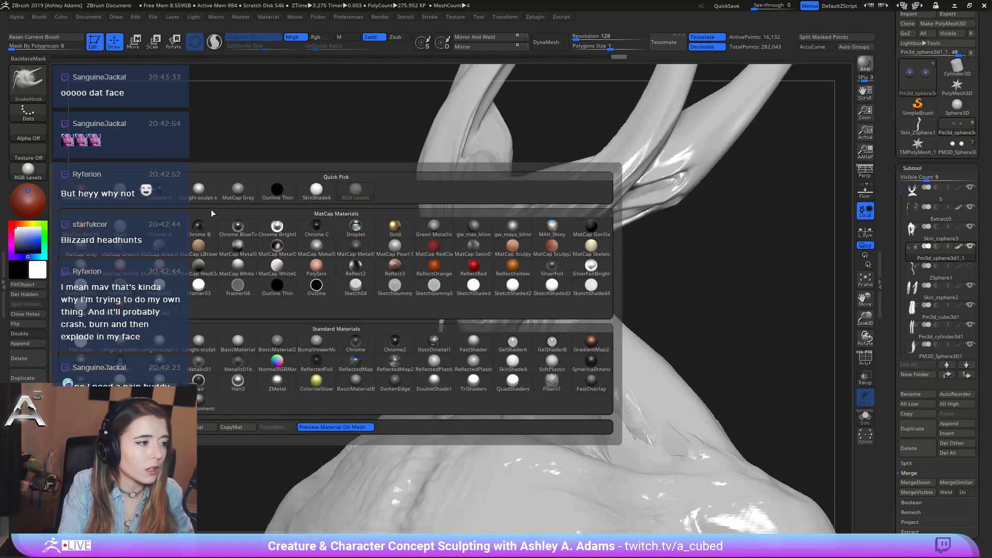
left_click(198, 189)
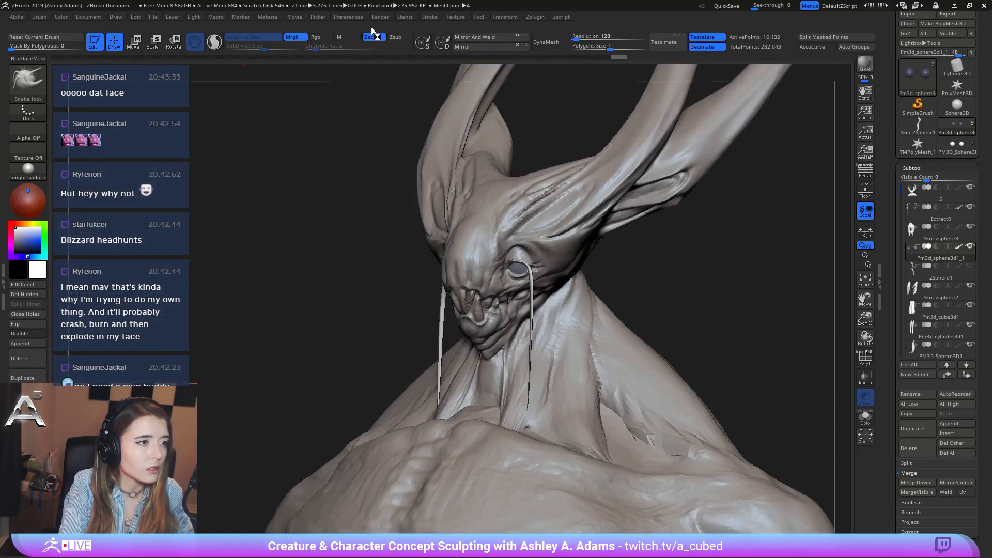
left_click(315, 36)
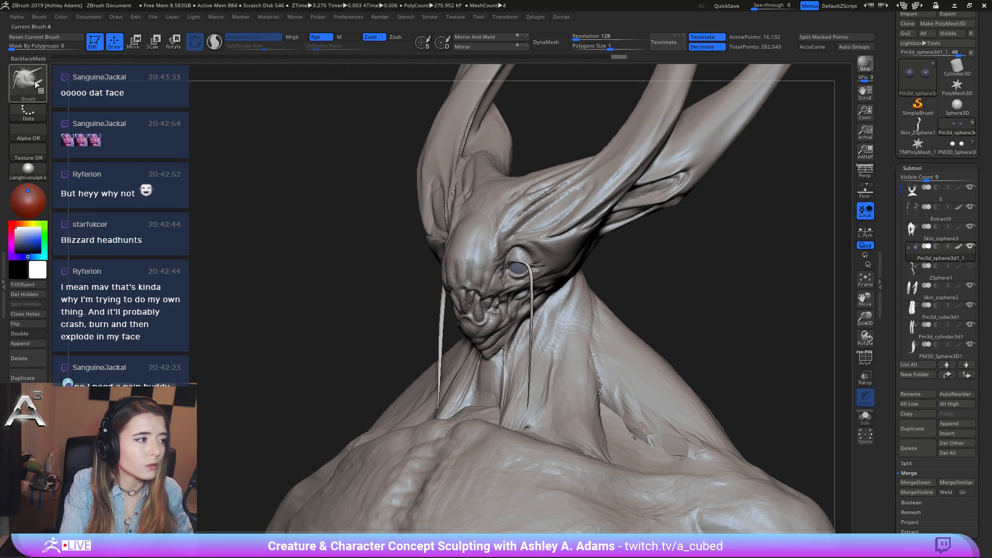
left_click(316, 37)
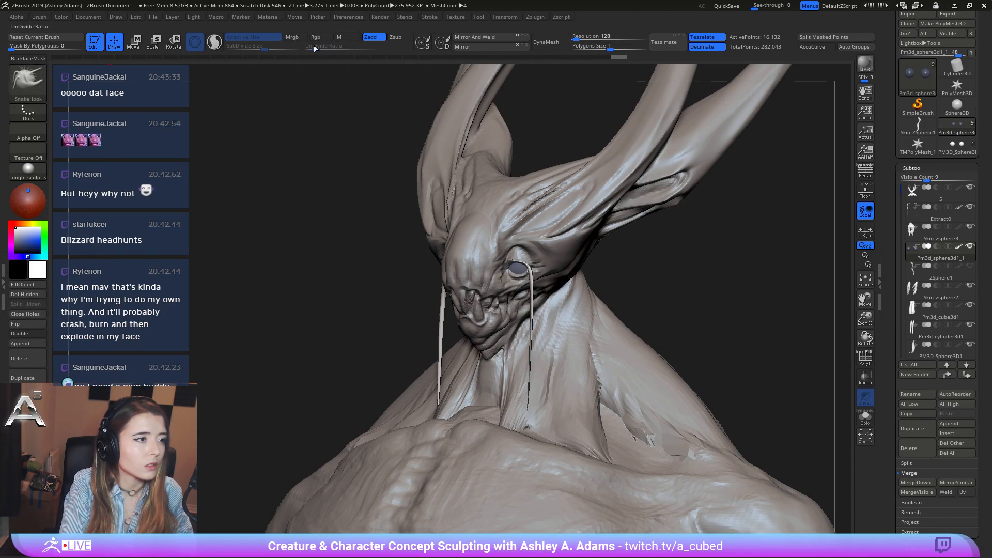
left_click(31, 80)
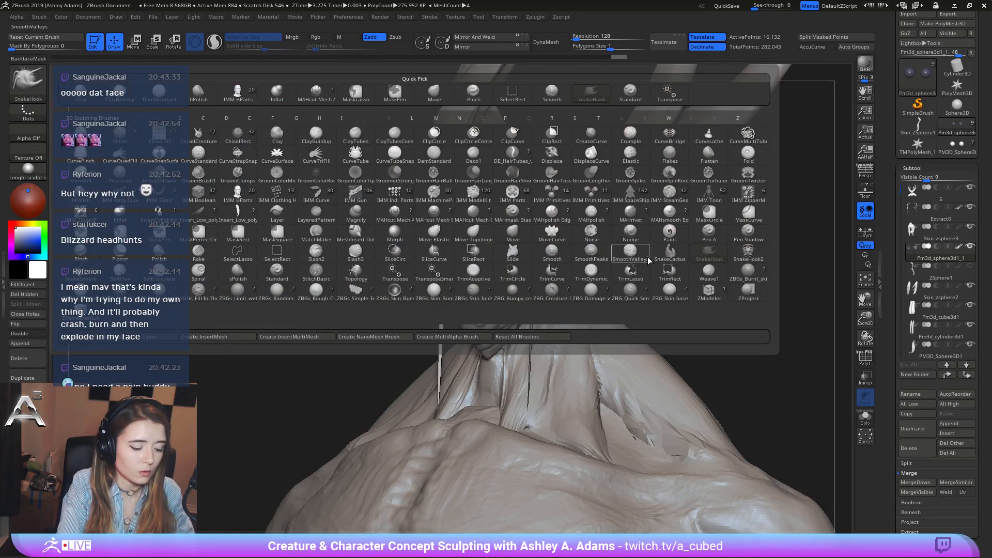
left_click(669, 231)
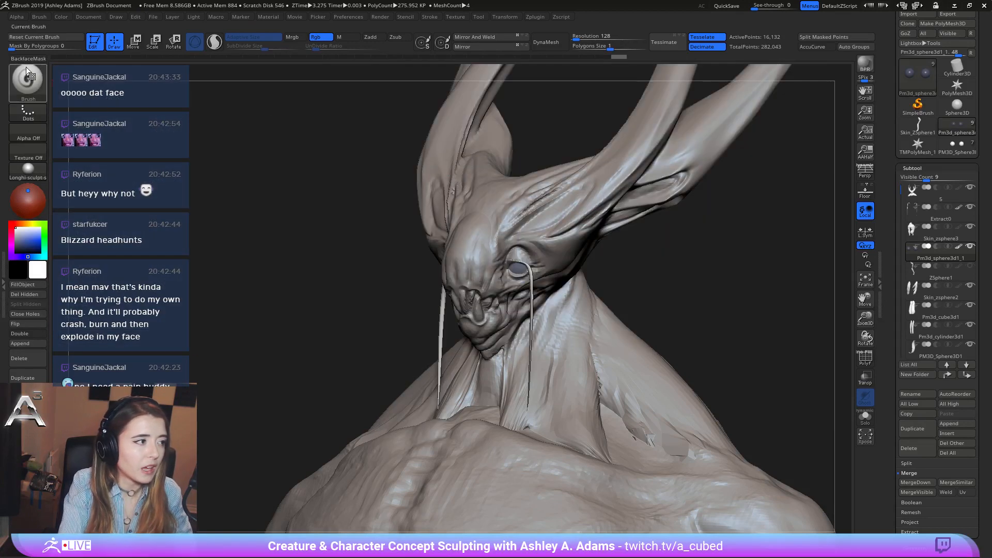
Subdivide the eyeball mesh and colour the eyes white with a resized Paint brush.
right_click(509, 258)
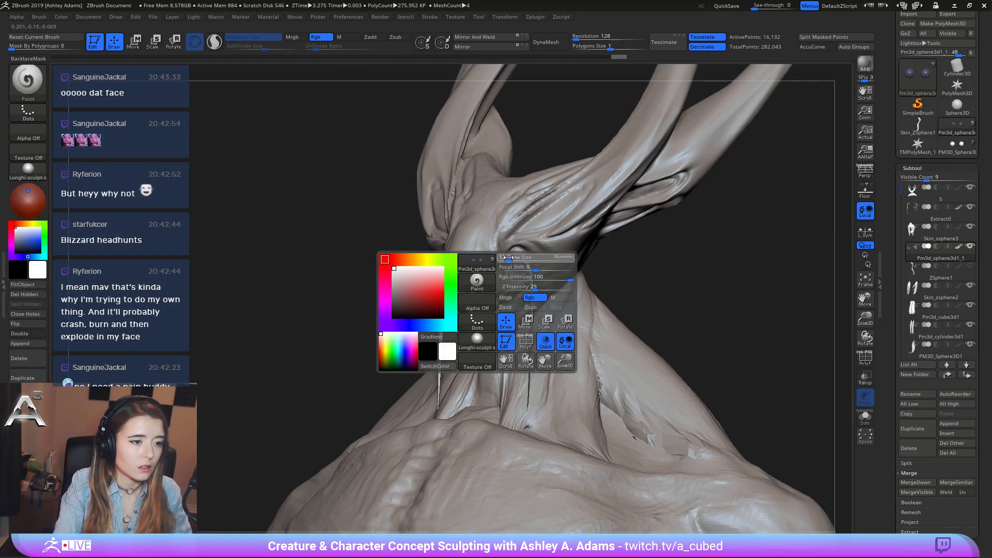
mouse_move(509, 257)
right_mouse_down("ctrl")
mouse_move(496, 284)
mouse_move(524, 283)
right_mouse_up("ctrl")
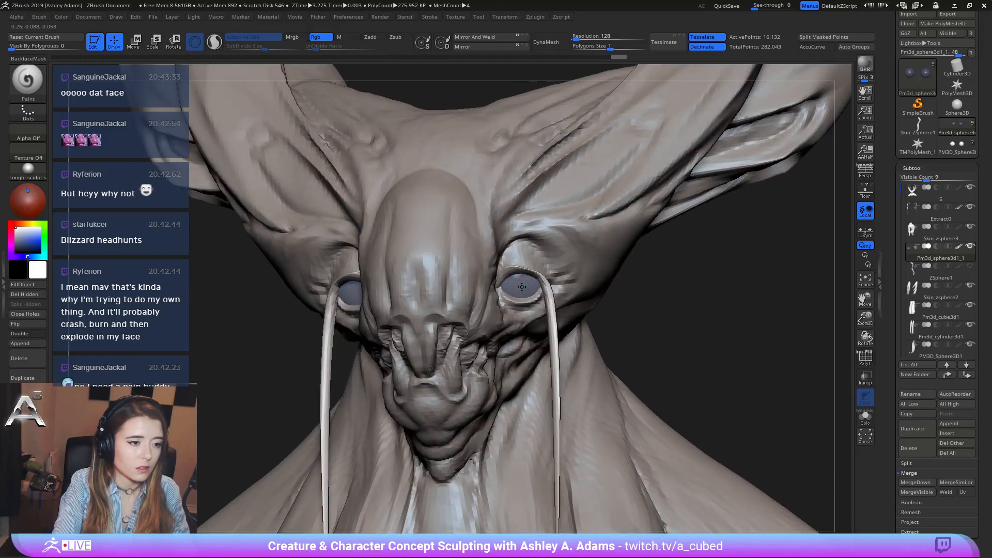
key("ctrl+d")
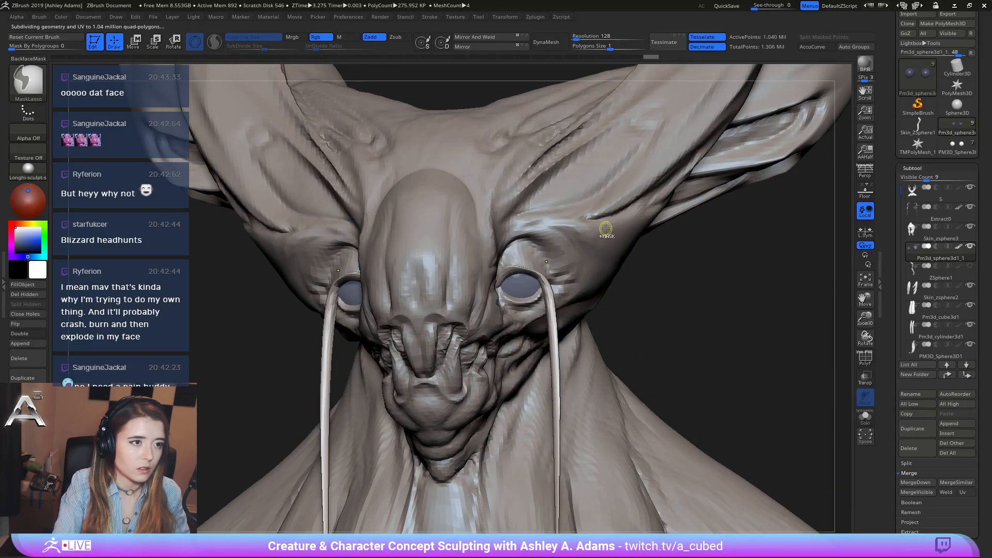
right_click(523, 278)
left_click_drag(522, 277, 526, 277)
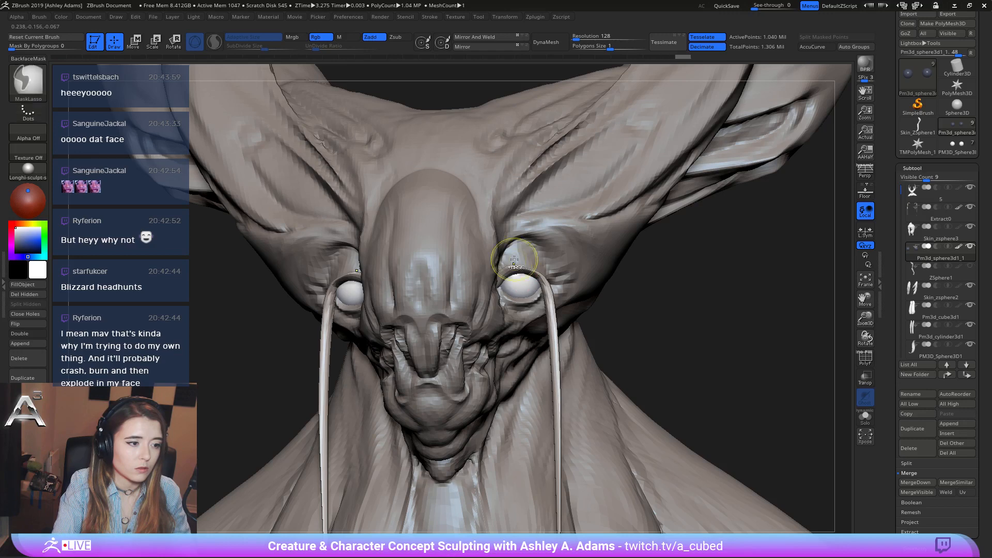
Pick a muted dark red and paint soft iris rings on the eyeballs with a resized Paint brush.
mouse_move(516, 263)
right_mouse_down("ctrl")
mouse_move(465, 222)
mouse_move(527, 203)
mouse_move(611, 268)
mouse_move(530, 247)
right_mouse_up("ctrl")
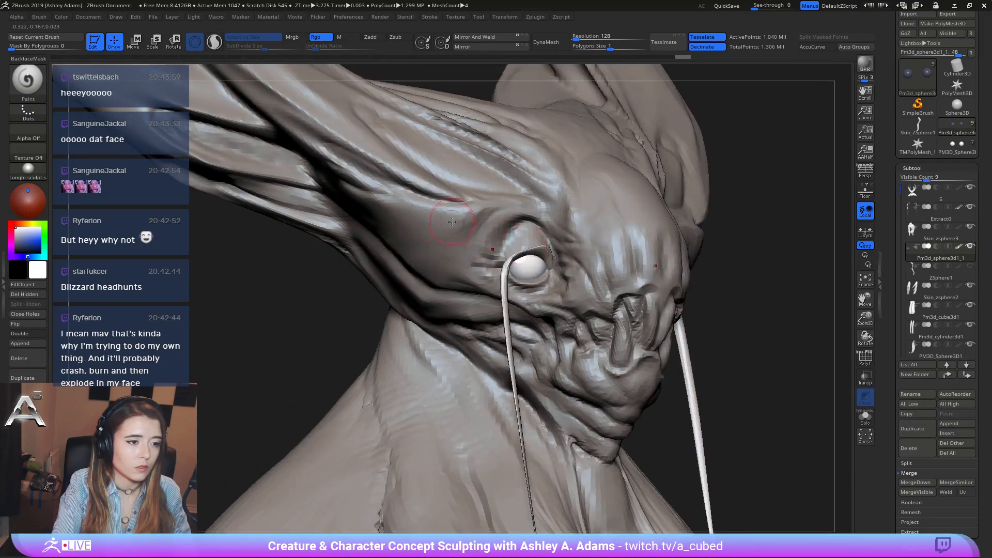
left_click(18, 236)
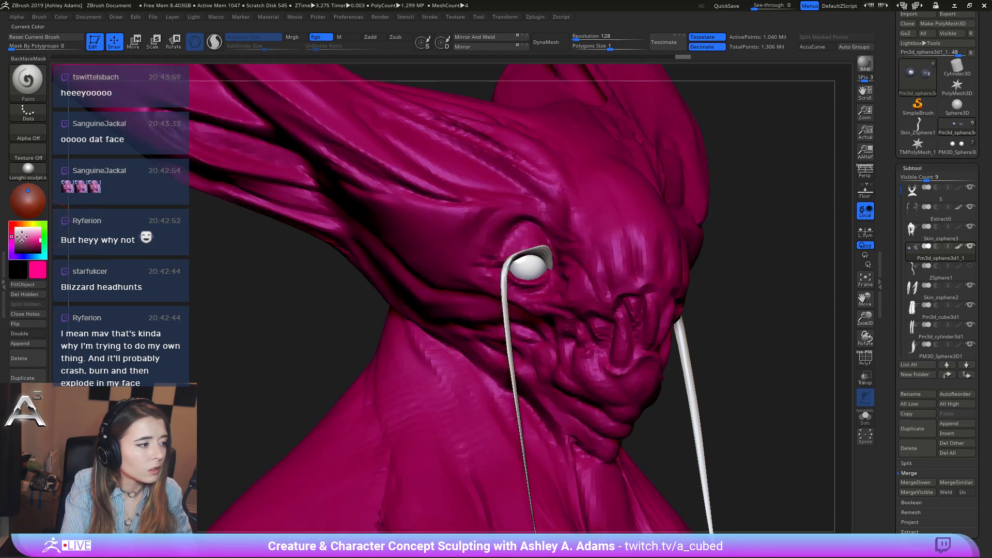
left_click(12, 224)
left_click(26, 242)
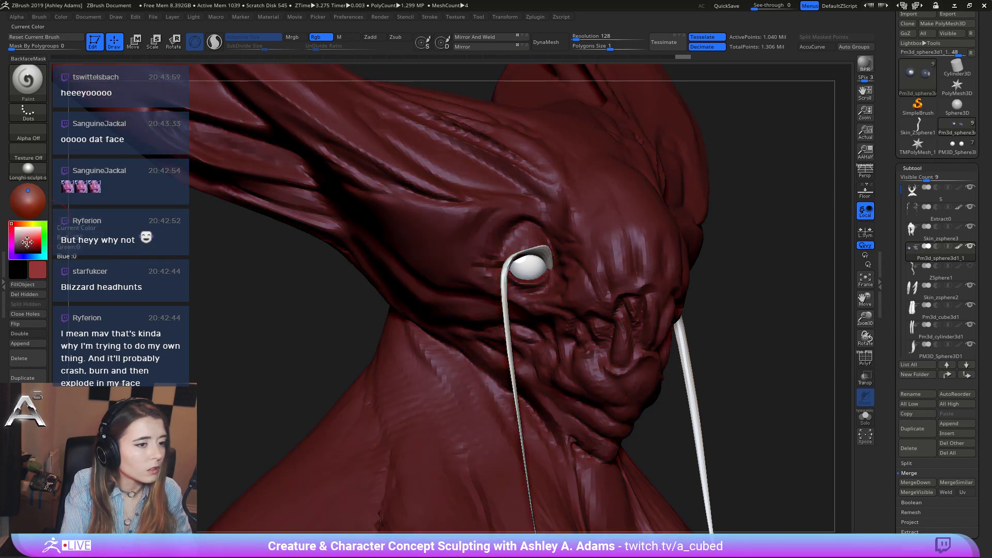
right_click_drag(361, 232, 537, 264)
key("space")
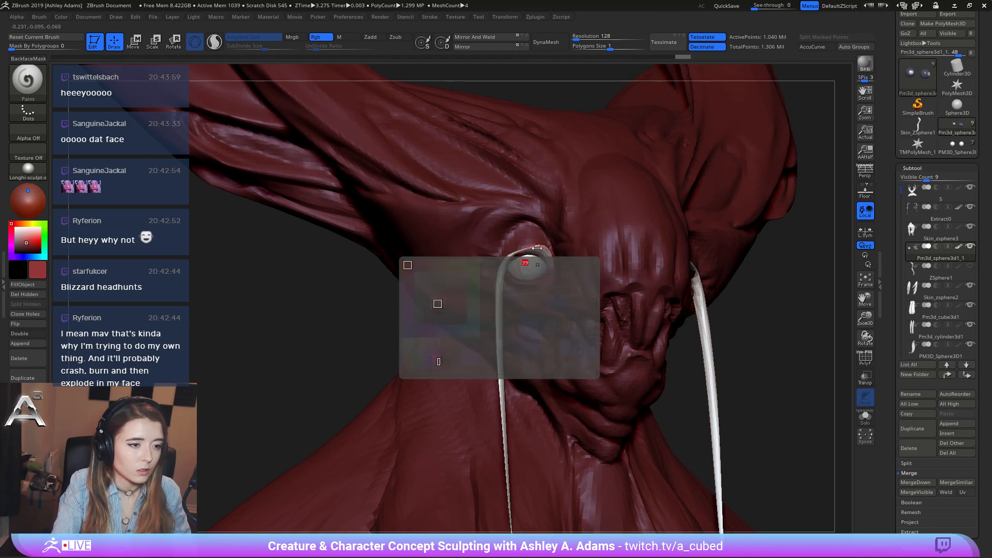
key("space")
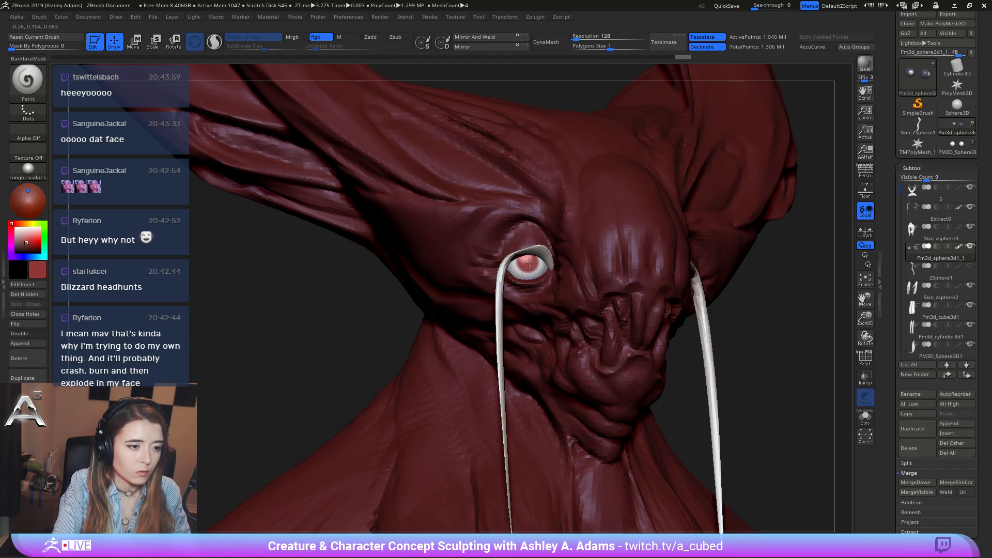
right_click_drag(529, 260, 539, 225)
key("c")
key("ctrl+z")
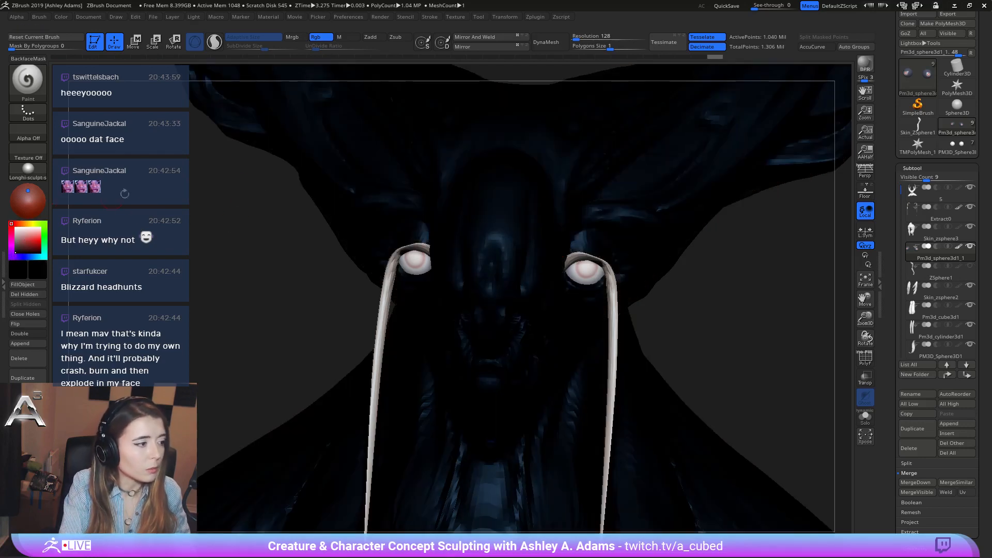
Try black pupils in the centres of the irises and paint over them with white.
left_click(15, 255)
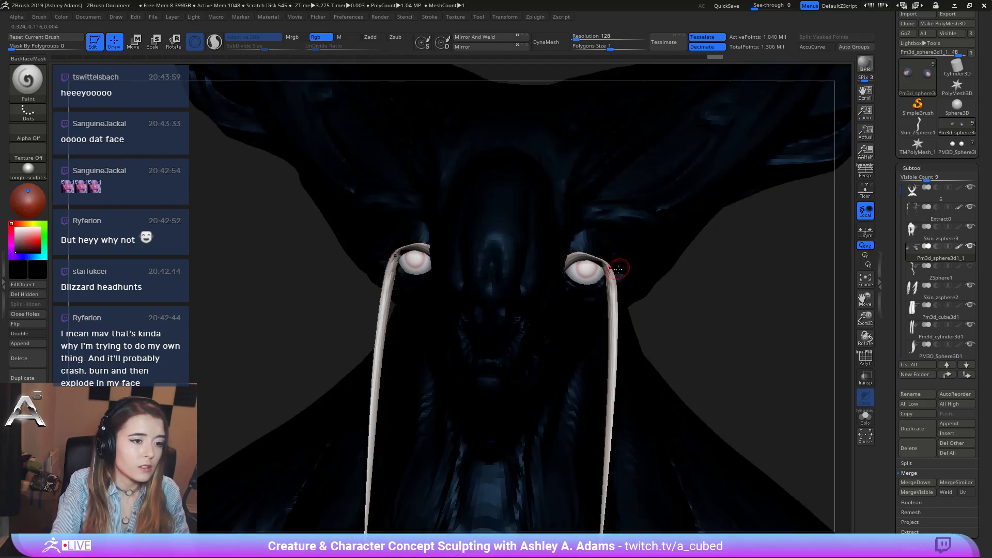
right_click(583, 266)
scroll(590, 267, "up", 3)
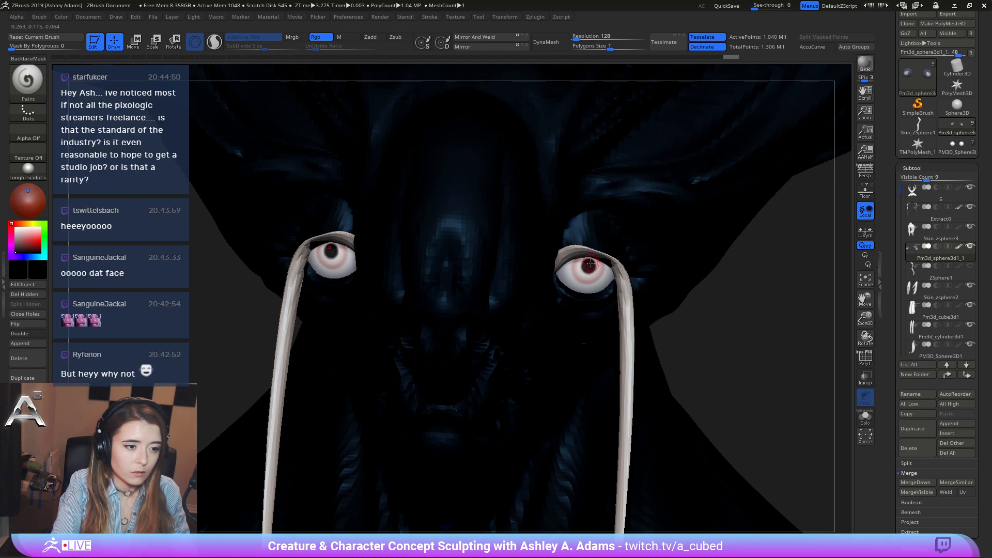
left_click(590, 266)
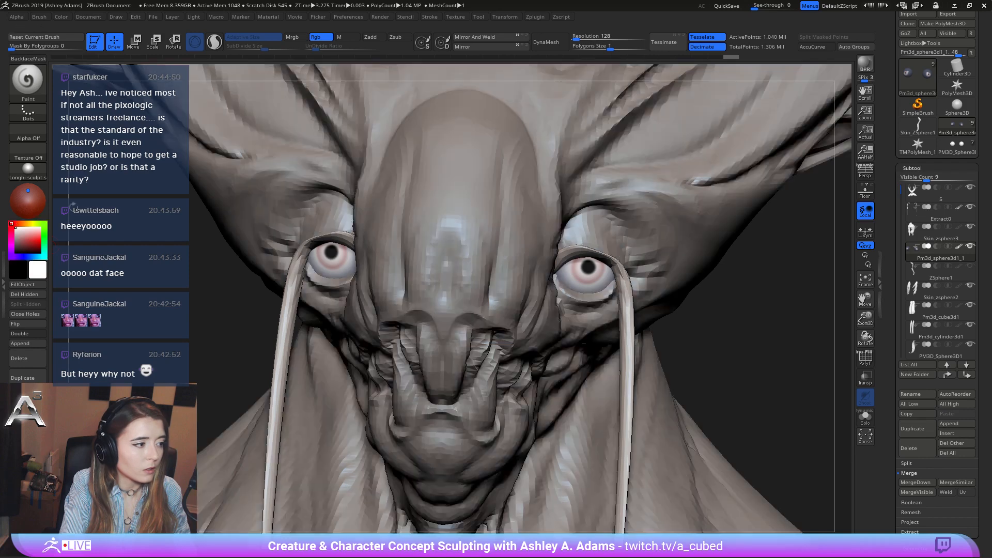
left_click(606, 260)
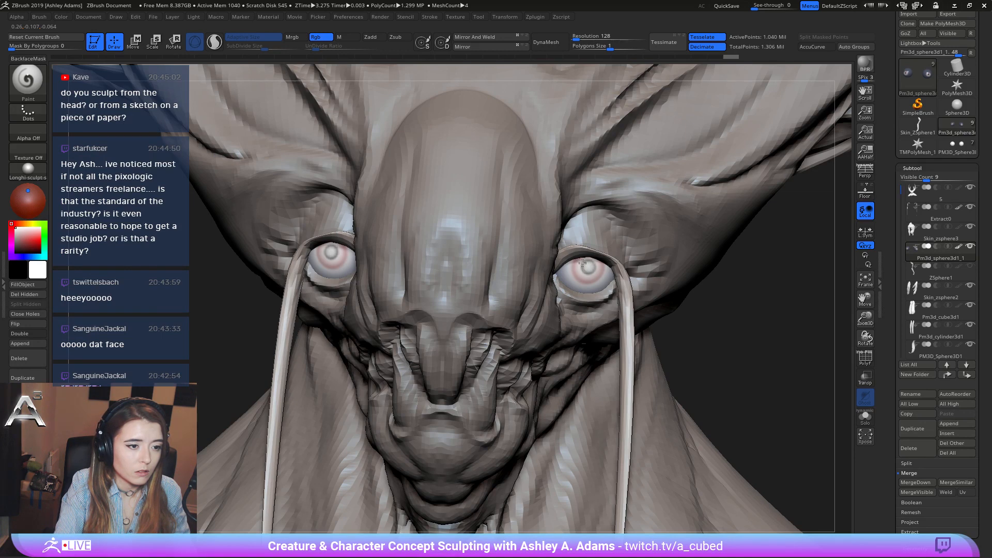
Make the surrounding mesh transparent, paint black pupils on the eyeballs with a resized brush, and restore the opaque display.
key("f")
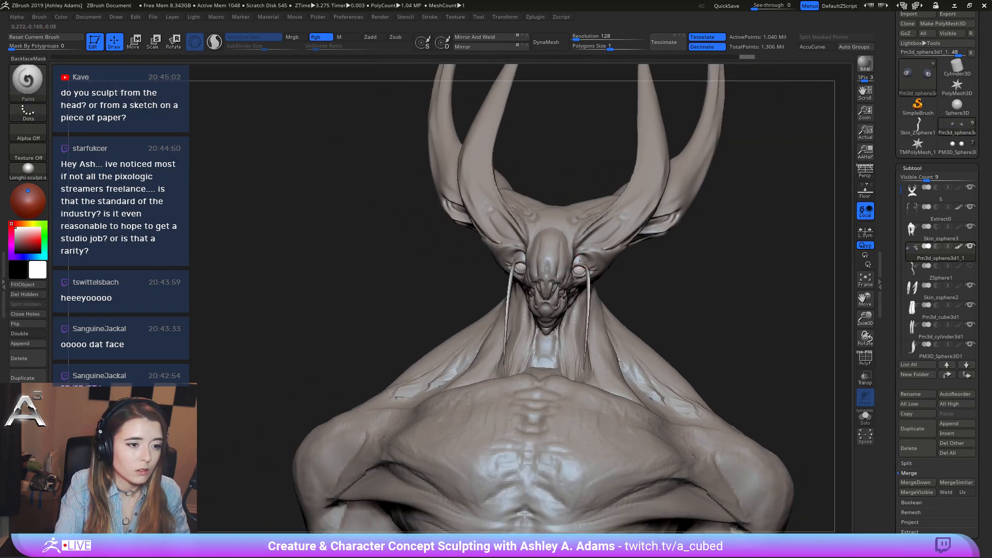
right_click_drag(583, 260, 578, 273, "ctrl")
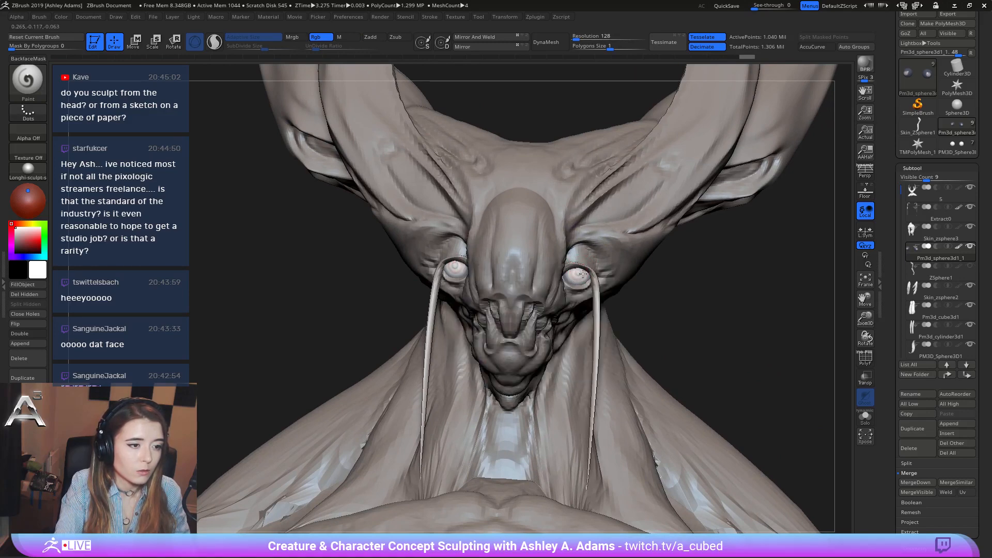
right_click_drag(583, 274, 290, 217)
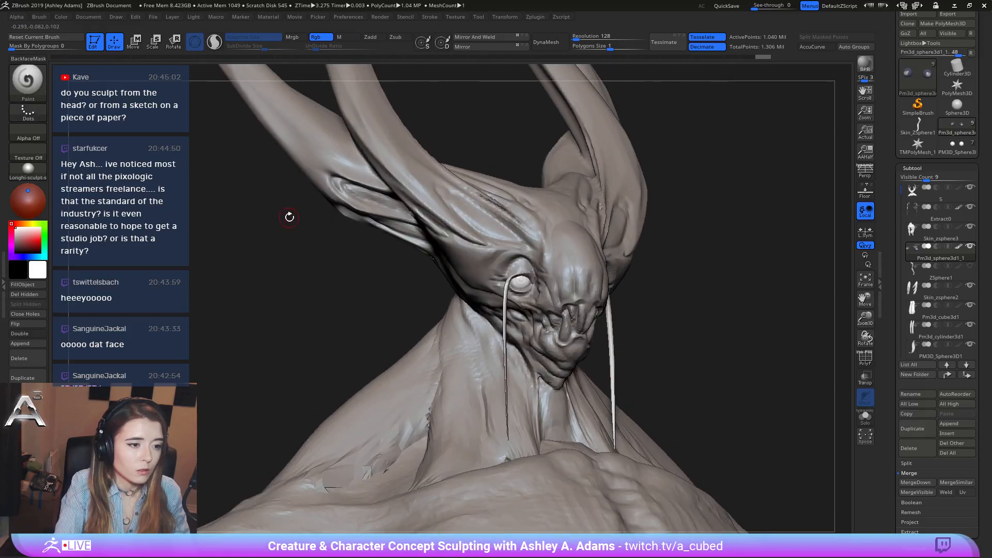
right_click_drag(496, 238, 522, 279, "ctrl")
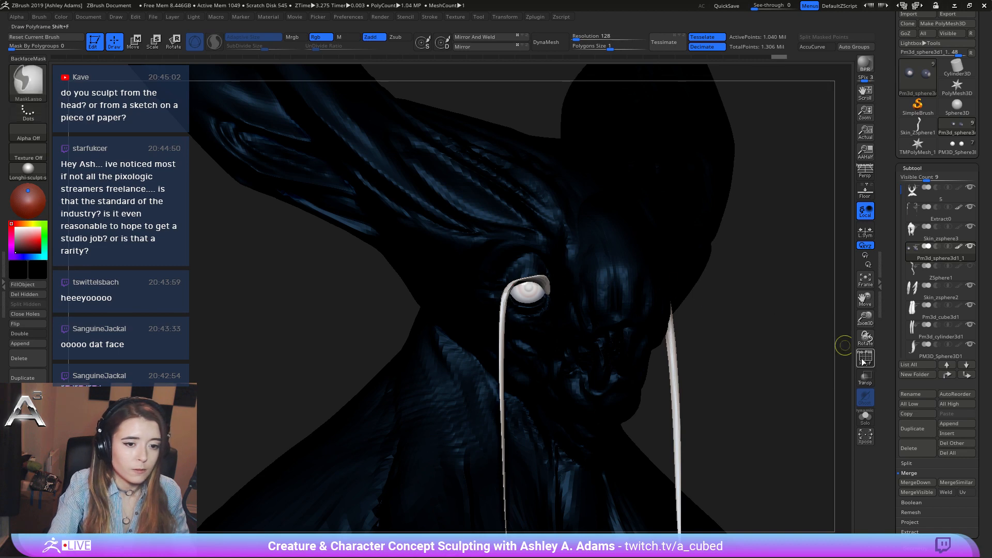
key("shift+f")
right_click_drag(713, 343, 829, 334, "ctrl")
left_click(866, 357)
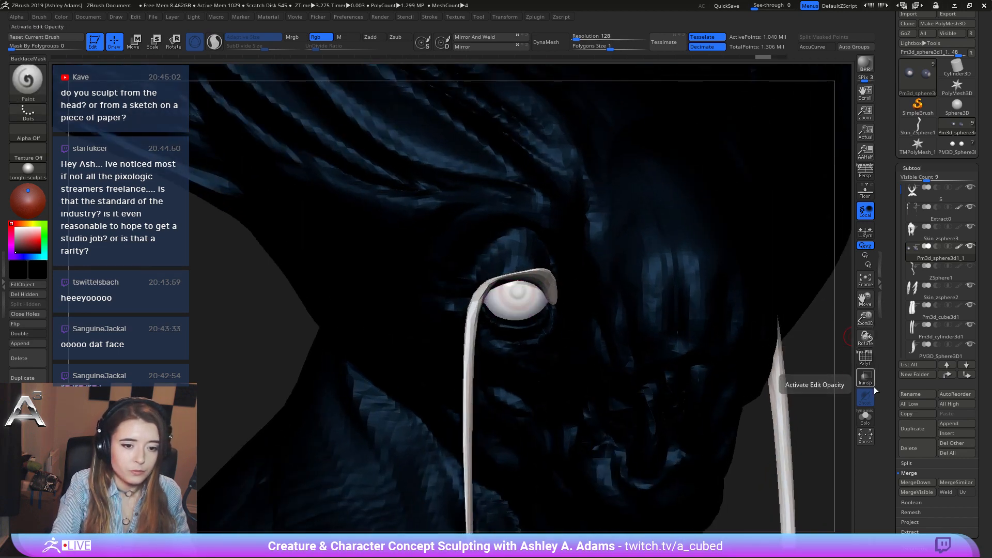
left_click(865, 377)
key("space")
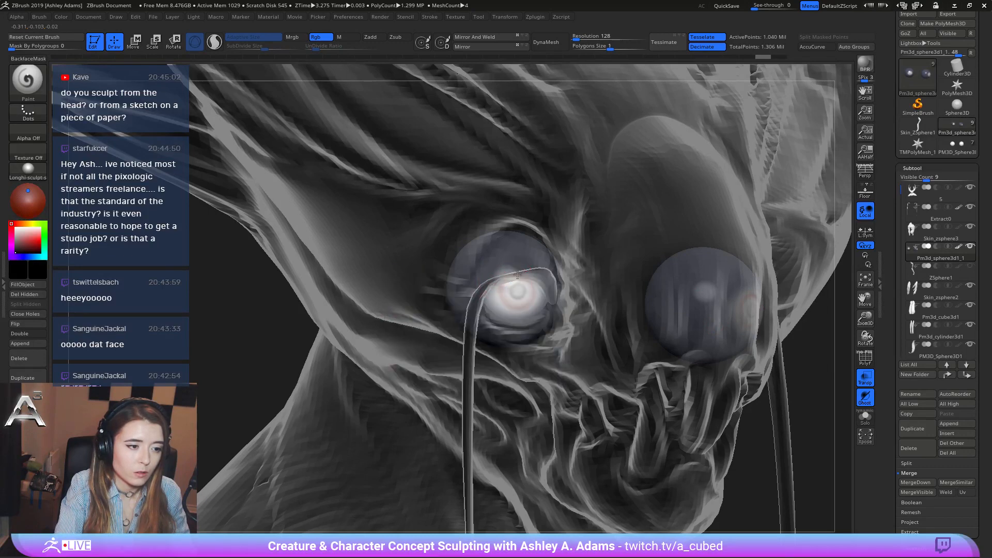
key("space")
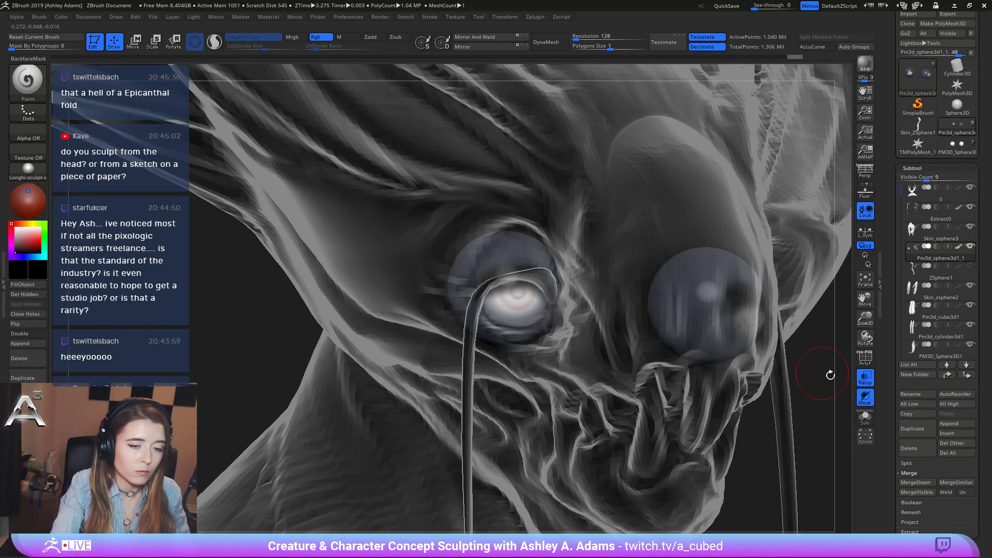
left_click(865, 380)
left_click_drag(594, 414, 269, 285)
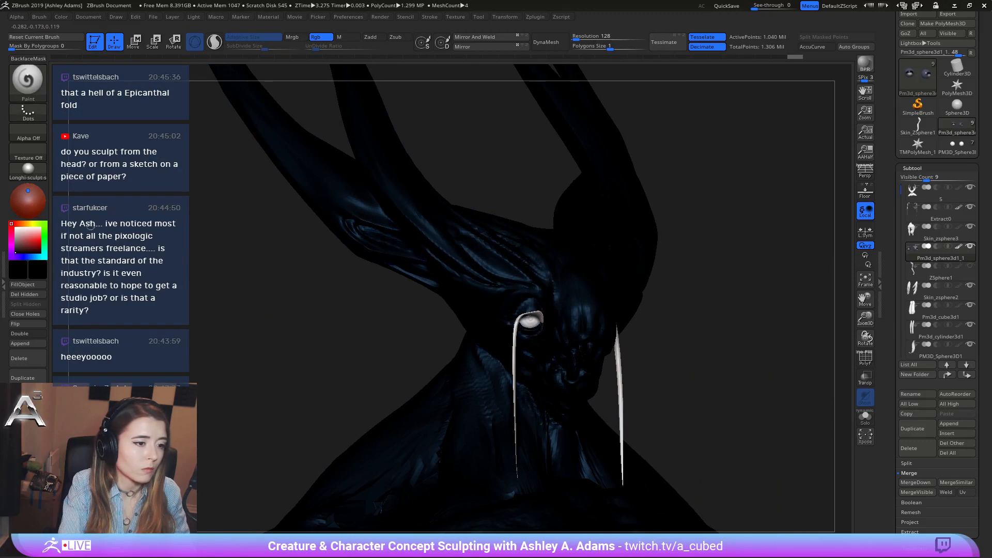
Examine the painted eyes, hanging strands, neck and full-body proportions from several angles.
mouse_move(324, 240)
left_mouse_down()
mouse_move(487, 268)
mouse_move(362, 249)
left_mouse_up()
left_click(510, 330, "alt")
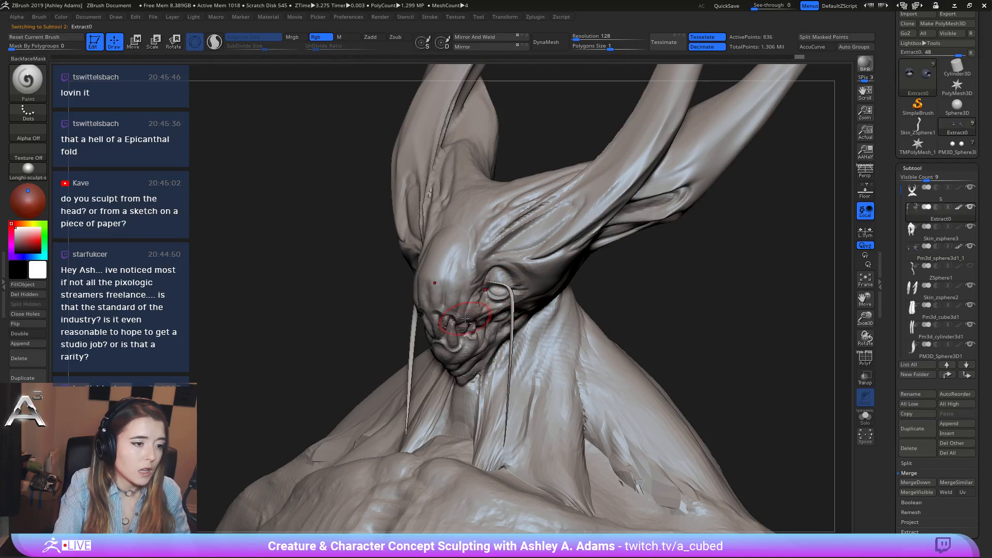
right_click_drag(461, 314, 488, 272, "ctrl")
right_click_drag(504, 310, 528, 236, "ctrl")
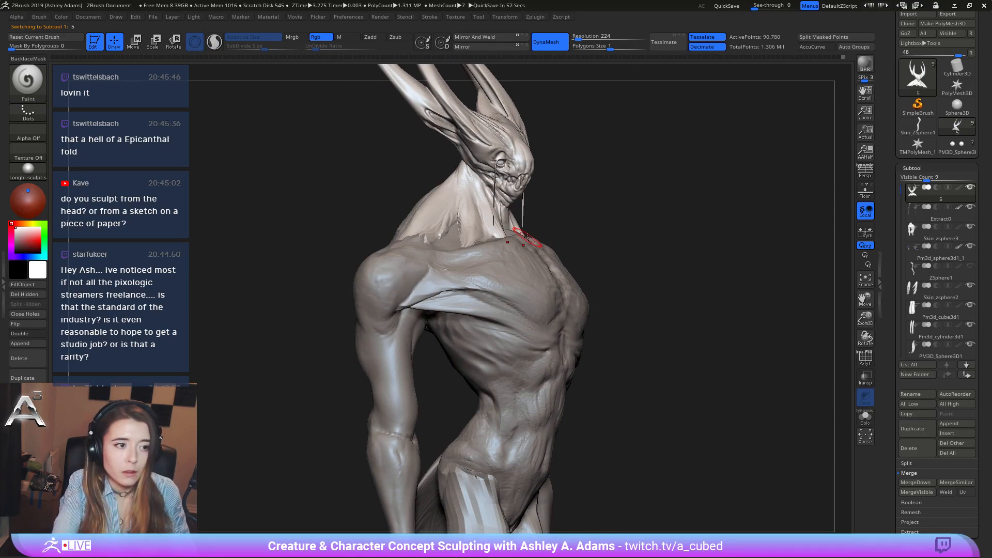
right_click_drag(528, 166, 535, 233)
right_click_drag(535, 232, 594, 197, "ctrl")
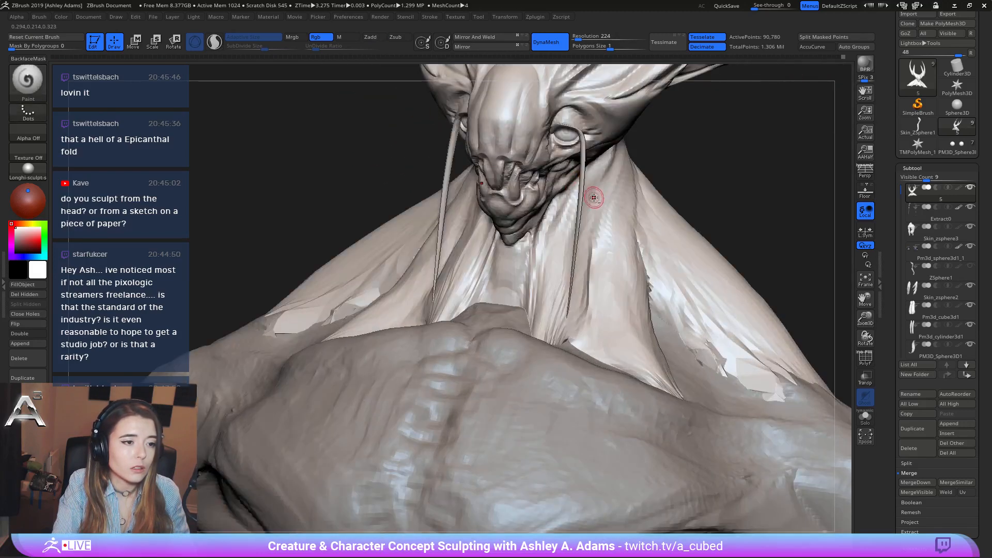
right_click_drag(571, 292, 565, 85, "ctrl")
right_click_drag(538, 325, 498, 279)
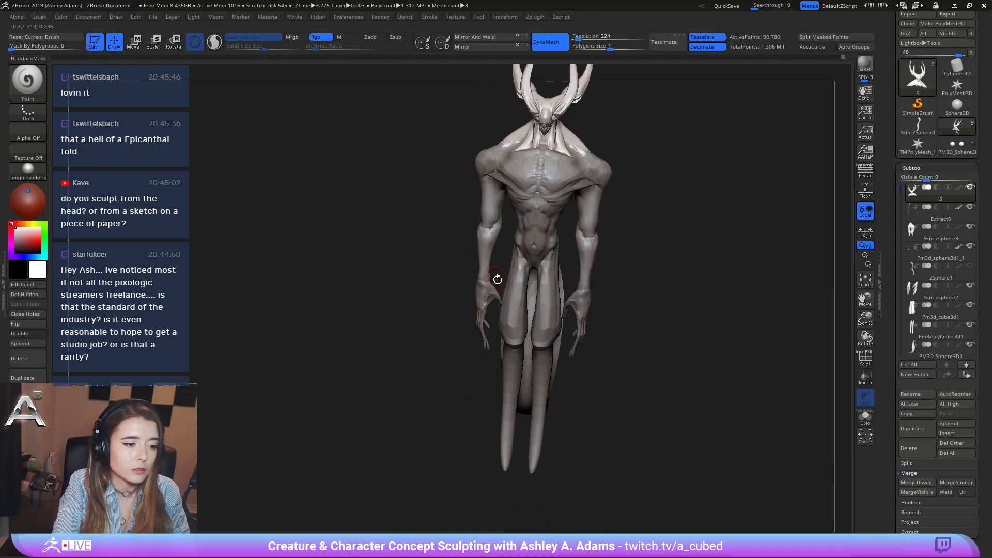
Select the lower legs and append a Cube3D as a new subtool for the foot.
left_click(541, 368, "alt")
right_click_drag(542, 369, 504, 292)
right_click(504, 314)
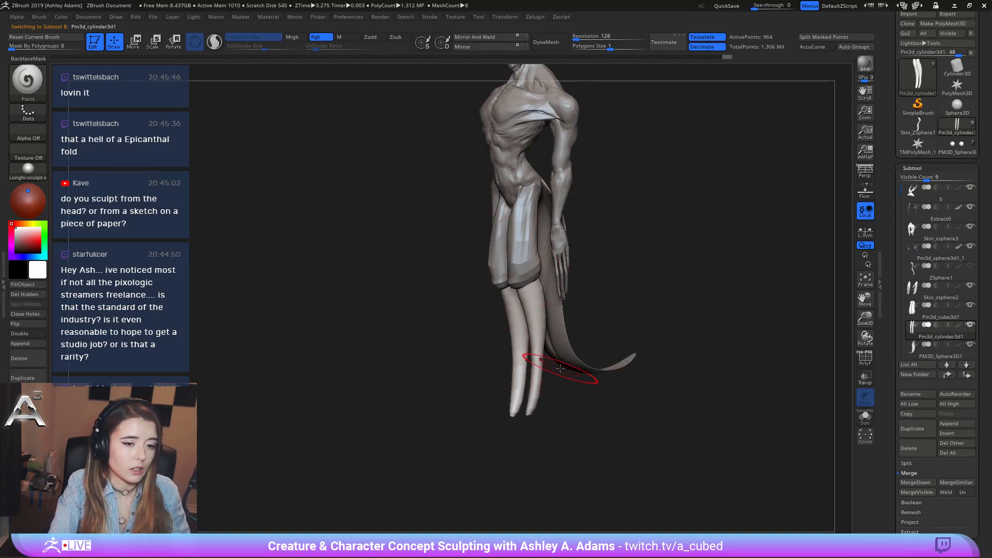
left_click(955, 423)
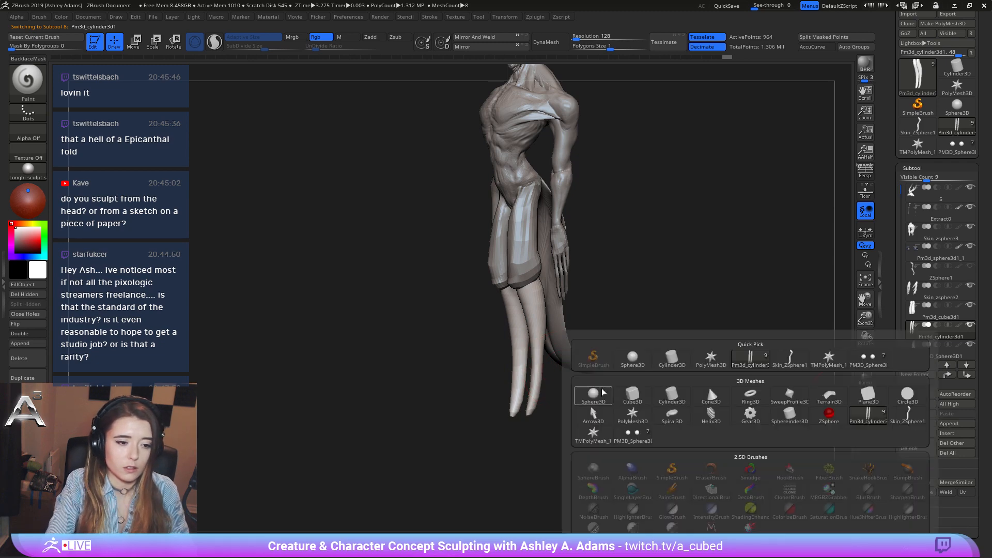
left_click(633, 395)
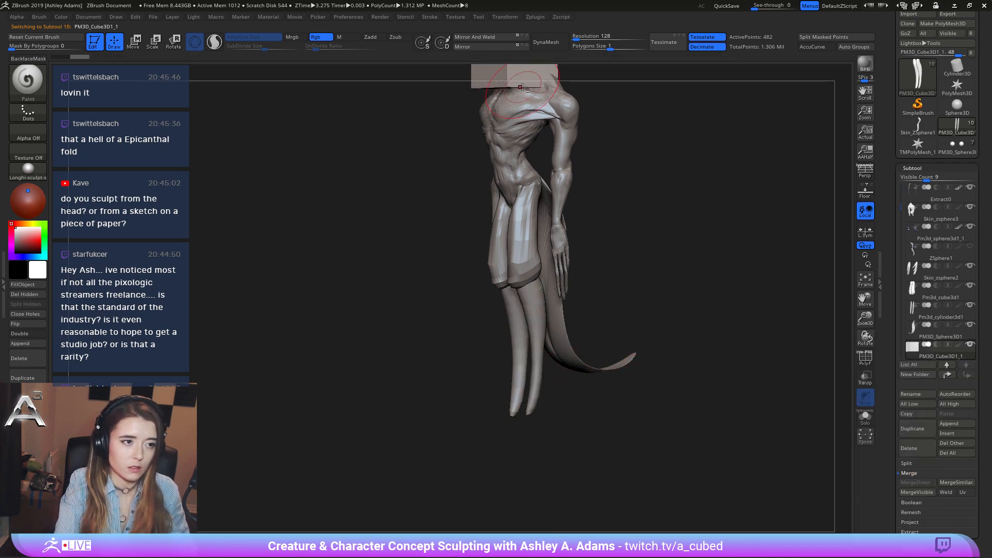
Move the new cube down to the feet, scale it down, and line it up under one lower leg.
right_click_drag(522, 87, 496, 193, "alt")
key("w")
left_click_drag(487, 106, 495, 415)
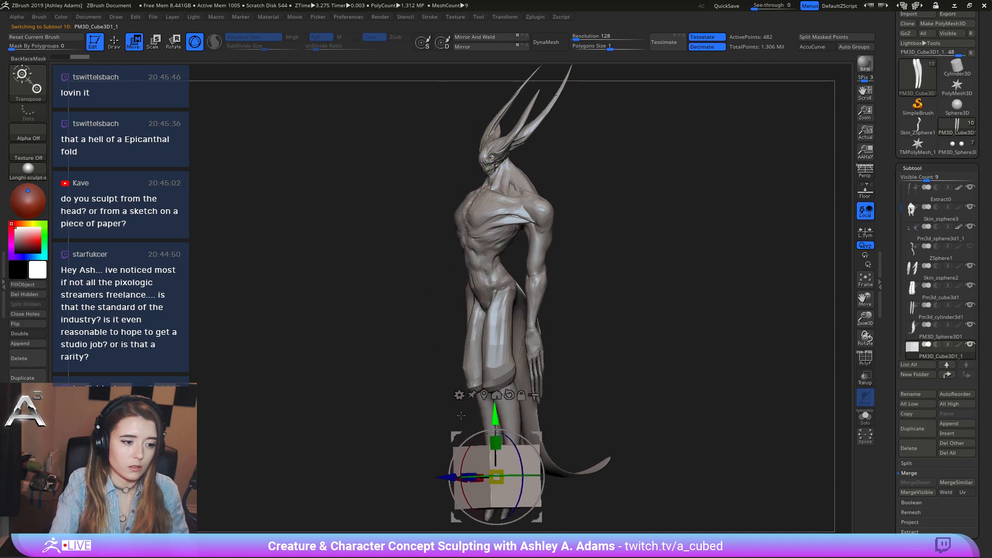
right_click_drag(461, 415, 442, 436, "shift")
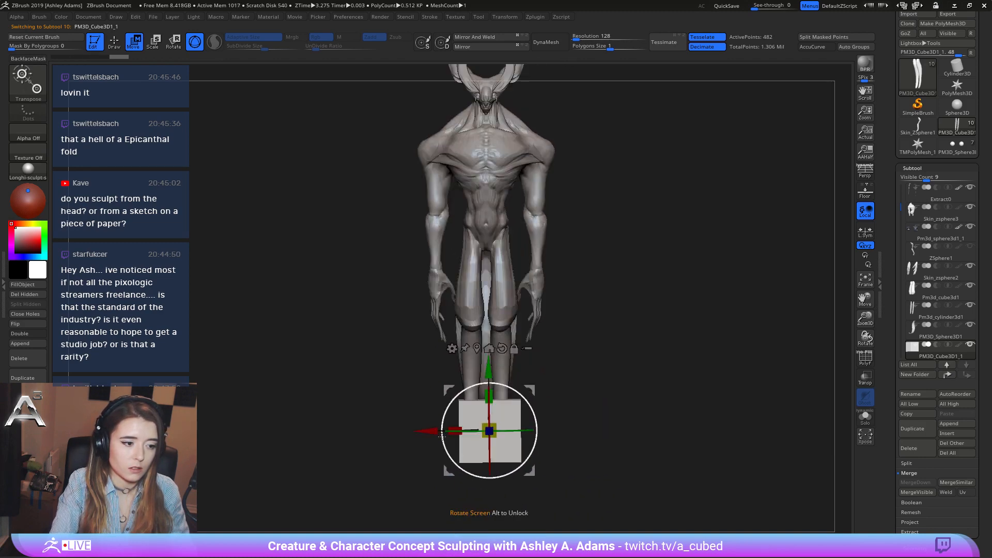
left_click_drag(489, 430, 466, 451)
left_click_drag(489, 370, 489, 392)
left_click_drag(427, 453, 438, 453)
Rotate the foot cube about 40° in side view and stretch it along its length by about 1.31.
right_click_drag(491, 409, 468, 275)
left_click_drag(506, 279, 543, 278)
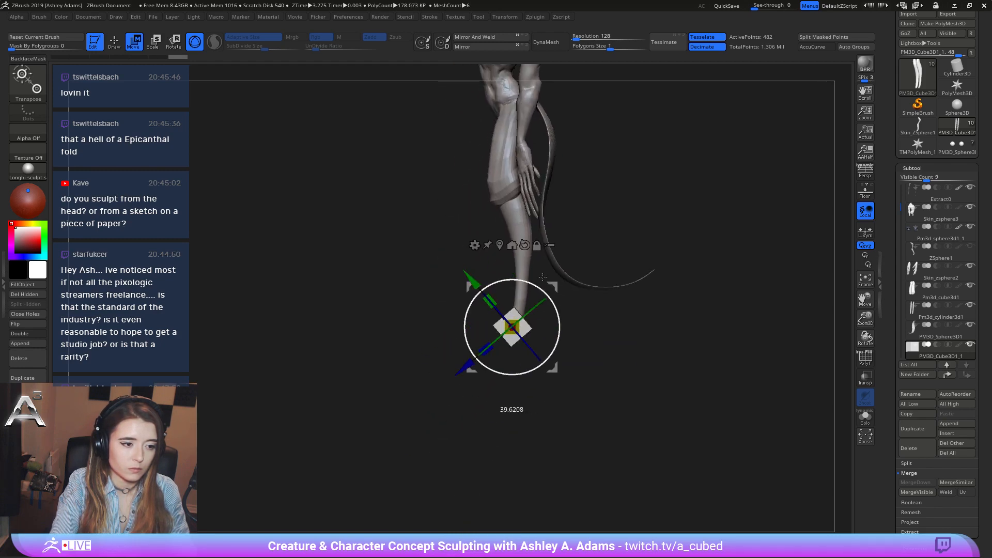
left_click_drag(486, 357, 484, 363)
right_click_drag(484, 364, 579, 326)
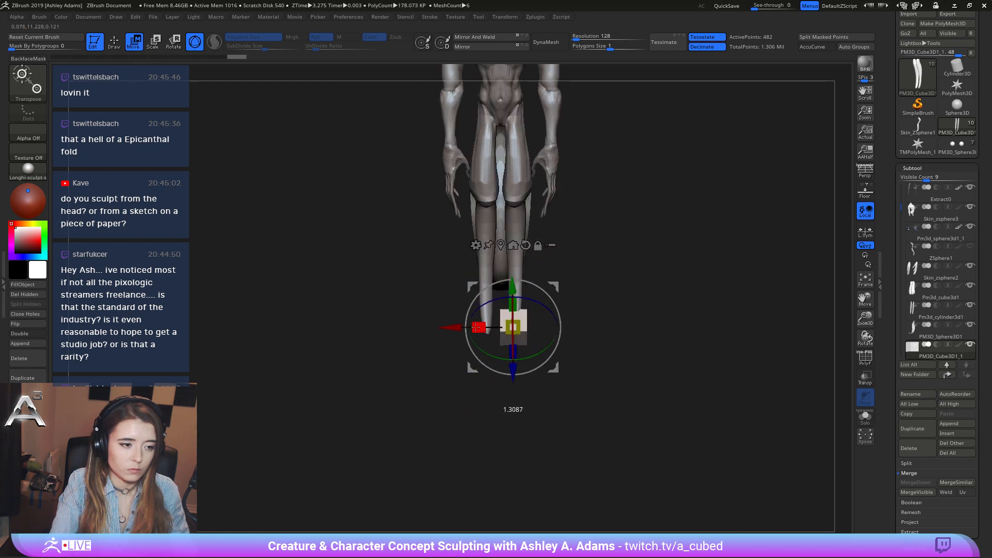
Smooth the foot cube into a rounded block and pull its upper end toward the ankle with the SnakeHook brush.
key("q")
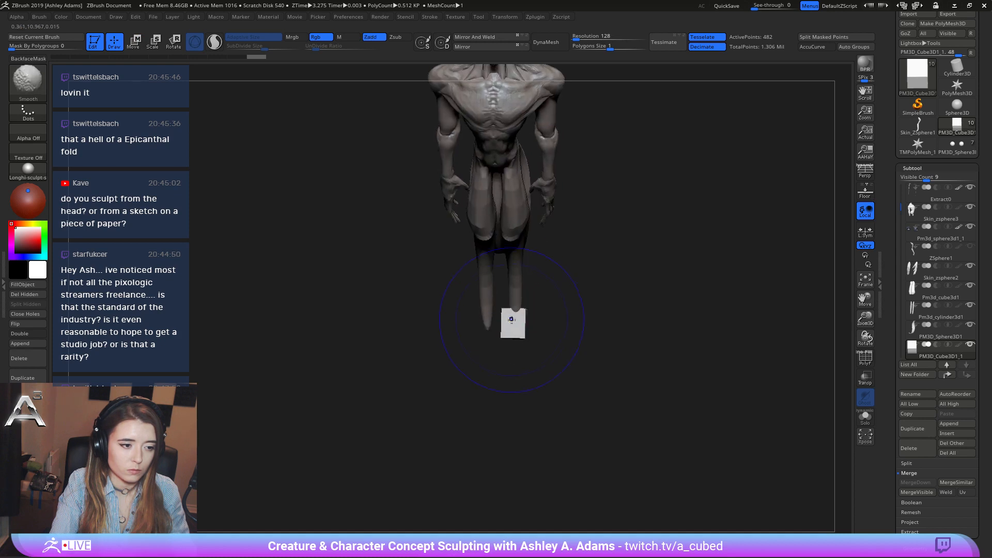
right_click_drag(516, 319, 534, 319)
key("space")
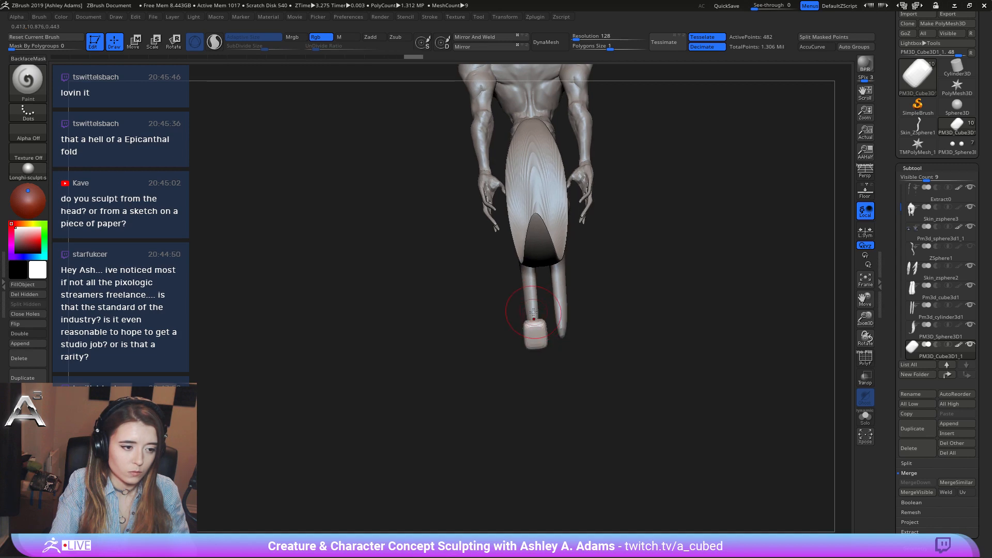
key("b")
key("s")
key("h")
left_click(535, 327)
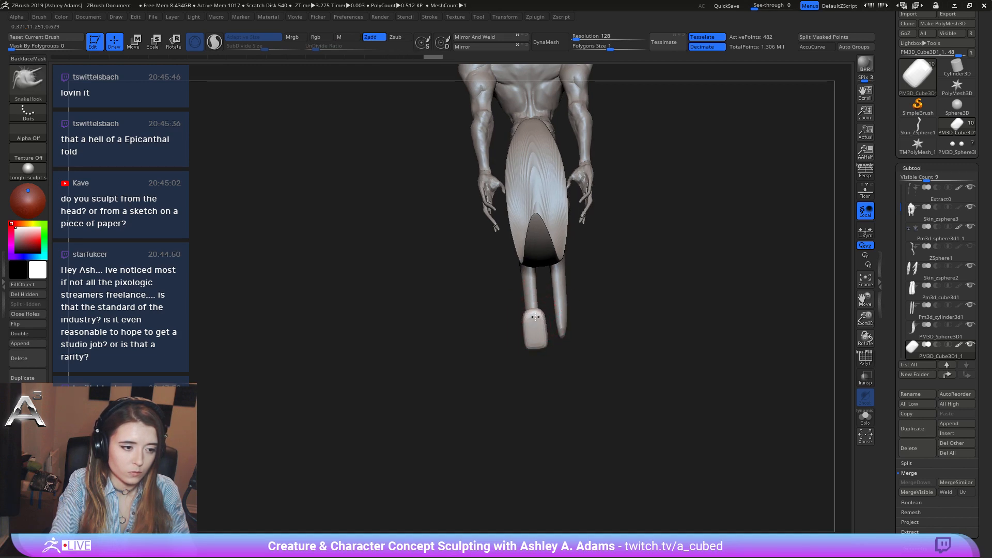
Shape the foot block from the front with a resized SnakeHook brush, tapering its upper end into the lower leg.
mouse_move(526, 315)
right_mouse_down()
mouse_move(627, 328)
mouse_move(604, 281)
mouse_move(599, 289)
right_mouse_up()
key("space")
mouse_move(554, 332)
left_mouse_down()
mouse_move(561, 340)
mouse_move(547, 313)
left_mouse_up()
key("space")
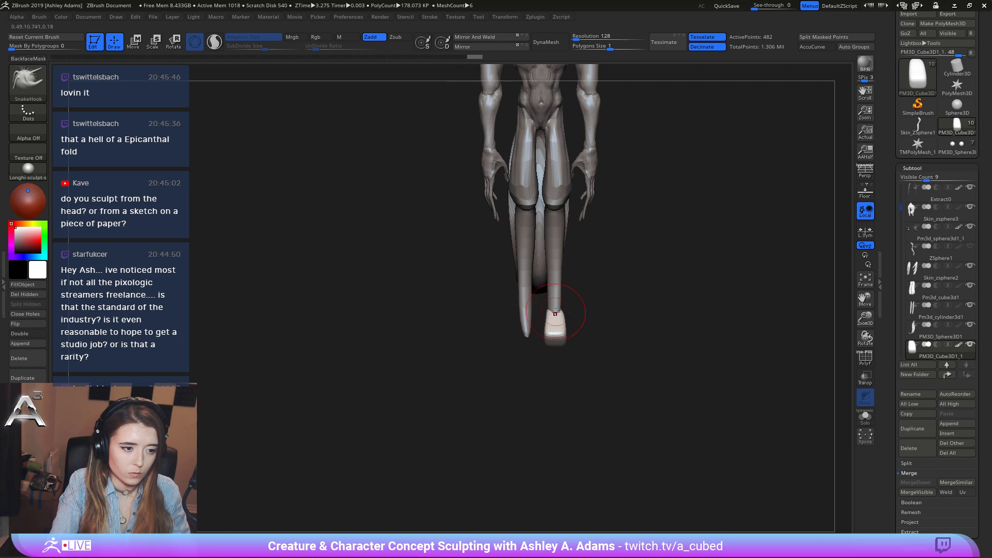
mouse_move(585, 366)
right_mouse_down("ctrl")
mouse_move(563, 374)
mouse_move(538, 350)
mouse_move(515, 268)
right_mouse_up("ctrl")
Append a Sphere3D as another new subtool.
left_click(954, 425)
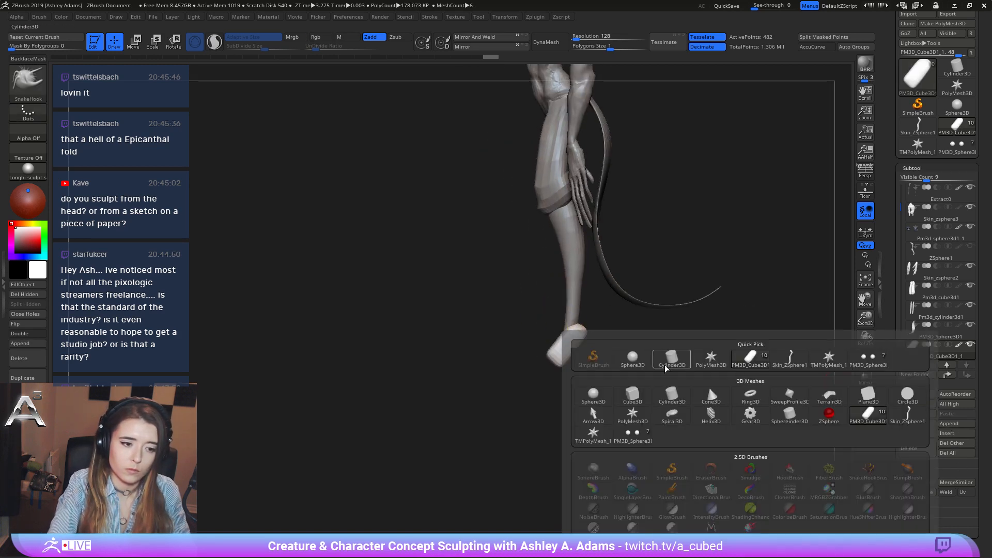
left_click(599, 398)
right_click_drag(618, 430, 575, 303, "ctrl")
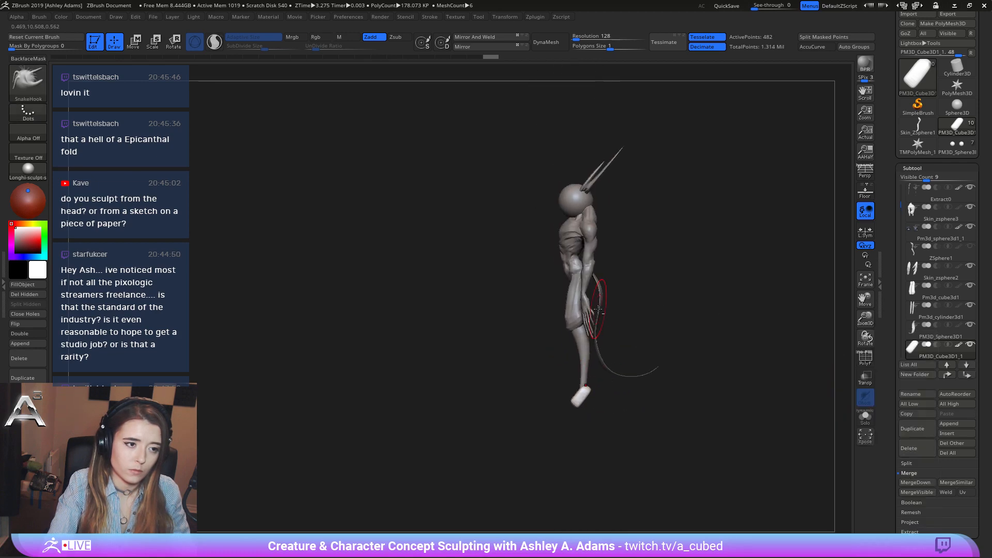
Move the new sphere down to the front of the foot block and stretch it lengthwise into an ellipsoid for the toes.
key("w")
left_click_drag(568, 200, 568, 408)
right_click_drag(573, 406, 605, 395, "ctrl")
left_click_drag(497, 405, 516, 404)
right_click_drag(620, 424, 583, 401)
right_click(584, 401)
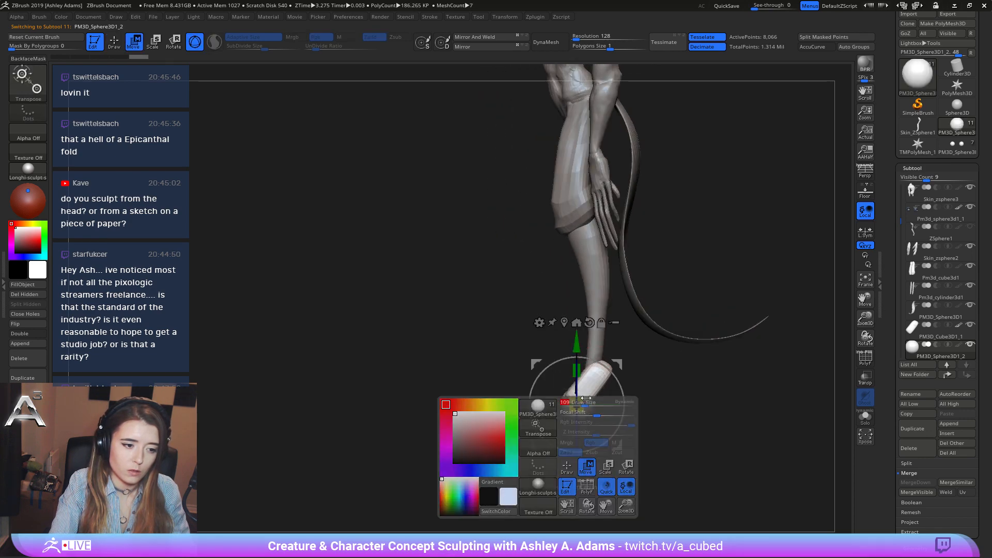
right_click_drag(573, 347, 571, 262, "alt")
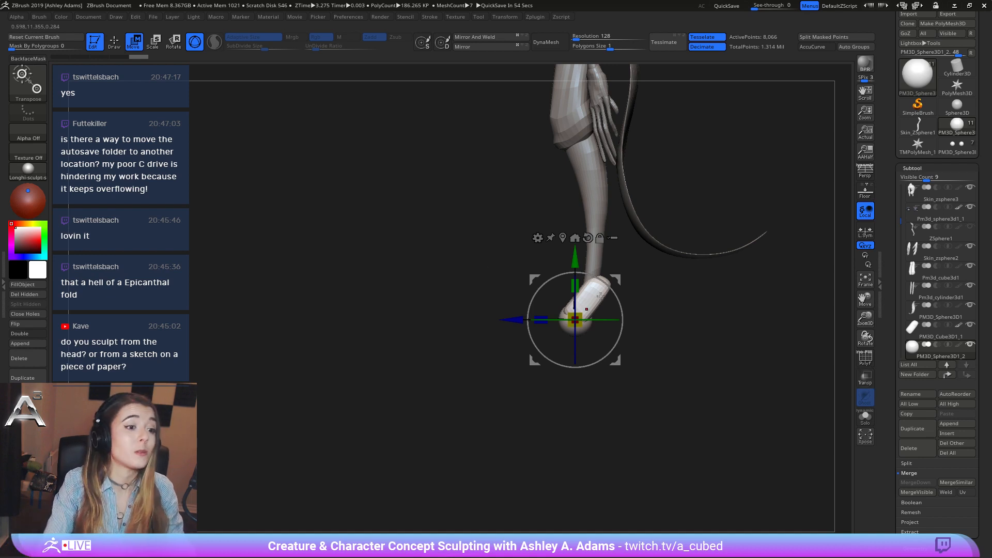
left_click_drag(515, 318, 506, 314)
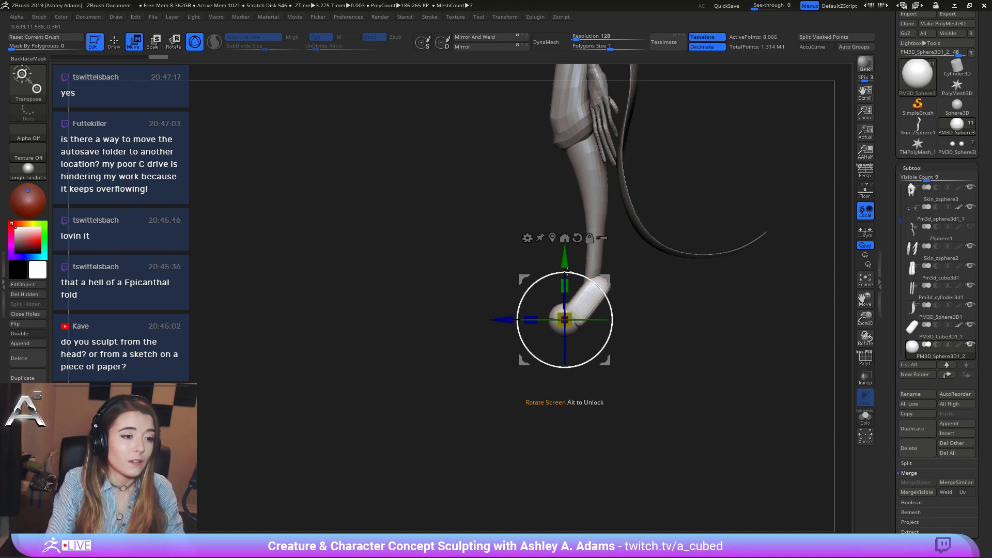
mouse_move(538, 284)
right_mouse_down()
mouse_move(580, 285)
mouse_move(538, 327)
mouse_move(512, 323)
mouse_move(587, 319)
right_mouse_up()
key("q")
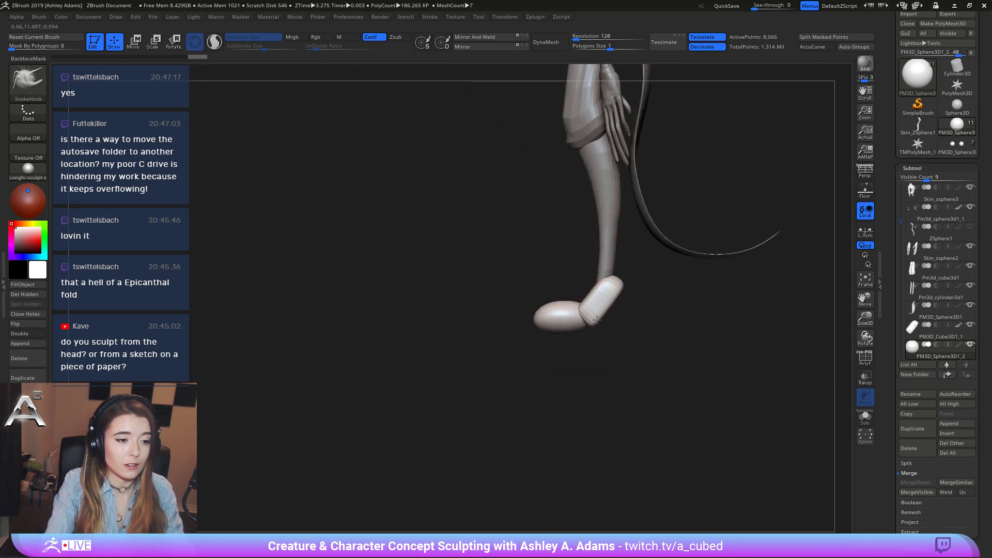
DynaMesh the toe ellipsoid at a resolution of 40 in place of 128.
mouse_move(597, 320)
left_mouse_down()
mouse_move(583, 325)
mouse_move(580, 305)
mouse_move(597, 248)
left_mouse_up()
right_click(578, 309)
left_click(546, 42)
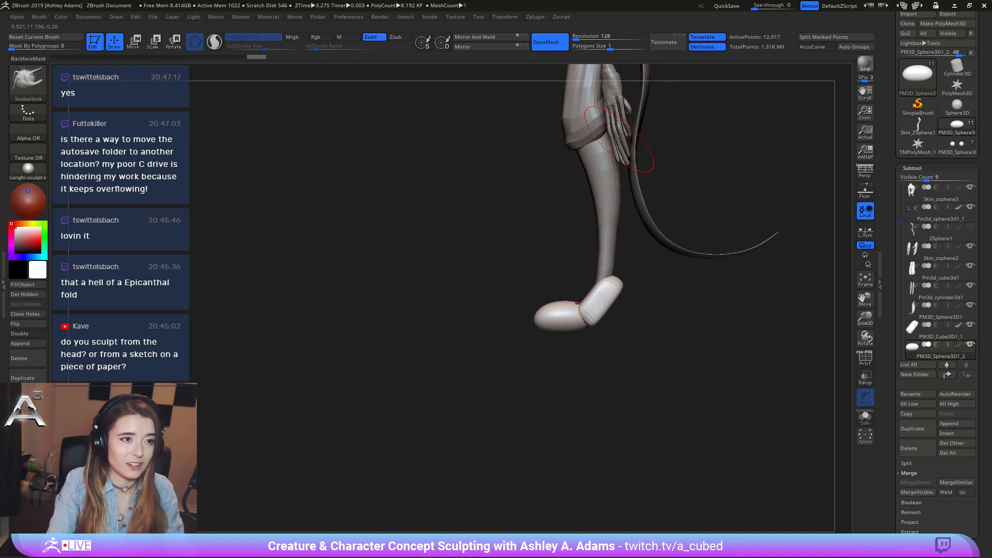
key("ctrl+z")
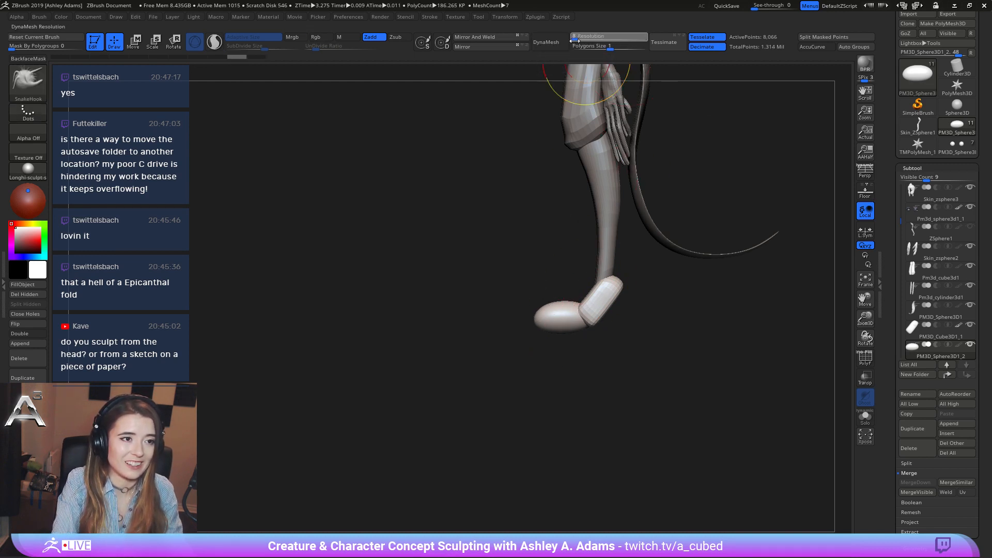
left_click(546, 42)
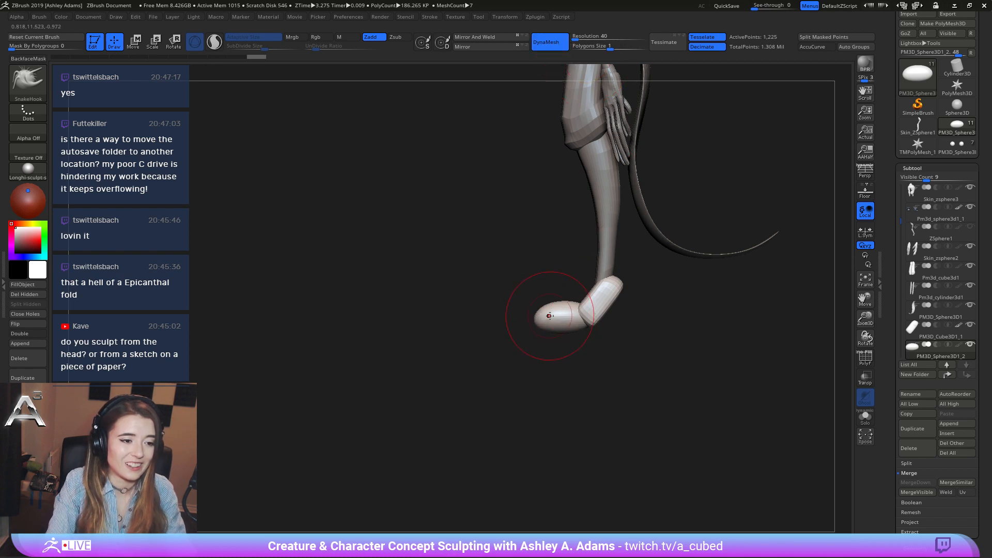
Smooth the toe ellipsoid and taper its tip with the SnakeHook brush, working from the side, front and below.
key("shift")
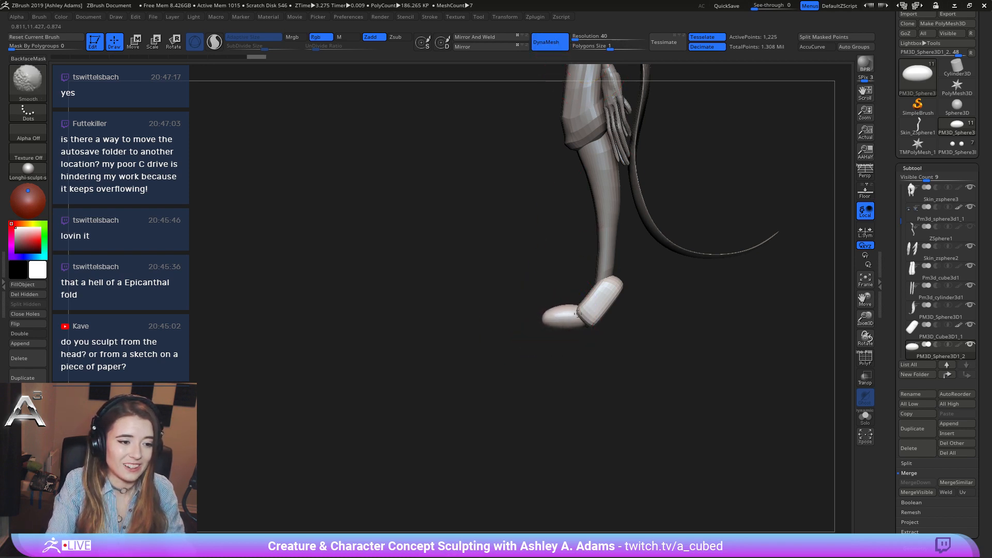
mouse_move(578, 313)
right_mouse_down()
mouse_move(565, 317)
mouse_move(575, 296)
mouse_move(604, 303)
mouse_move(565, 321)
mouse_move(587, 305)
right_mouse_up()
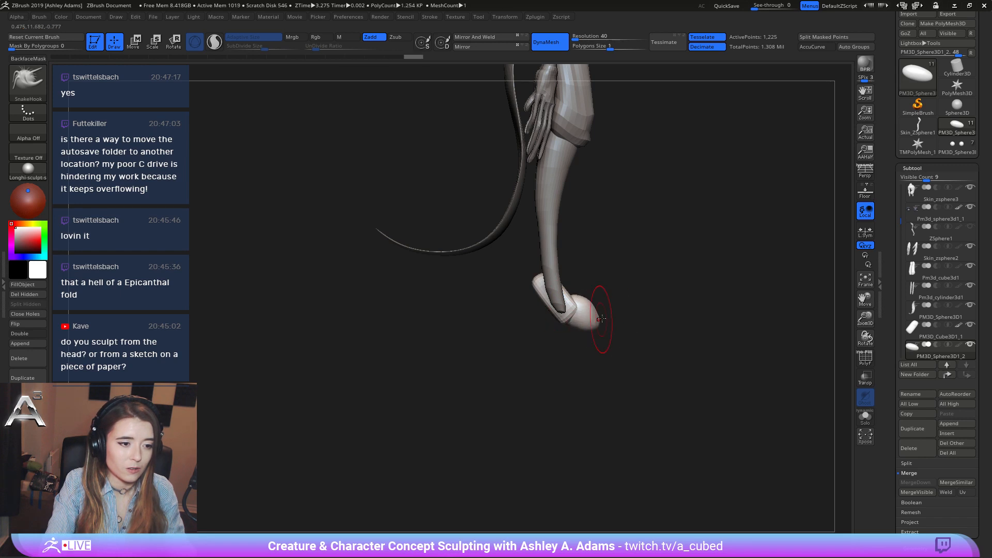
left_click_drag(589, 326, 546, 312, "shift")
key("space")
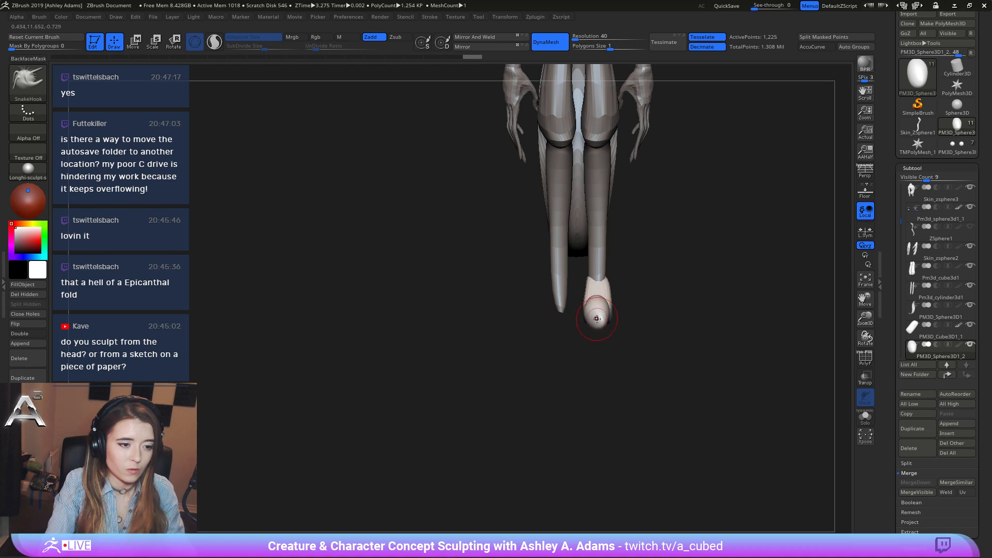
mouse_move(585, 321)
right_mouse_down()
mouse_move(619, 319)
mouse_move(598, 322)
right_mouse_up()
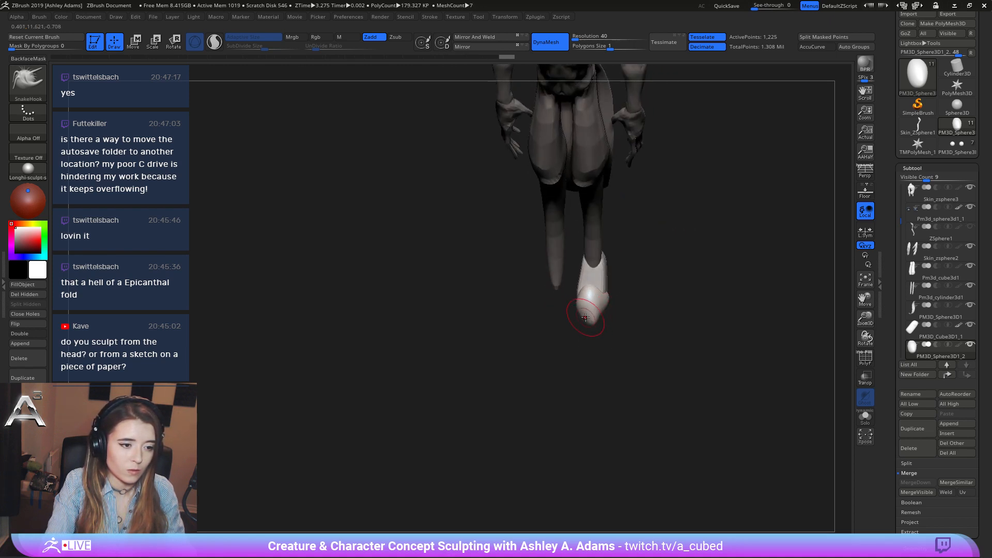
left_click_drag(598, 321, 590, 328)
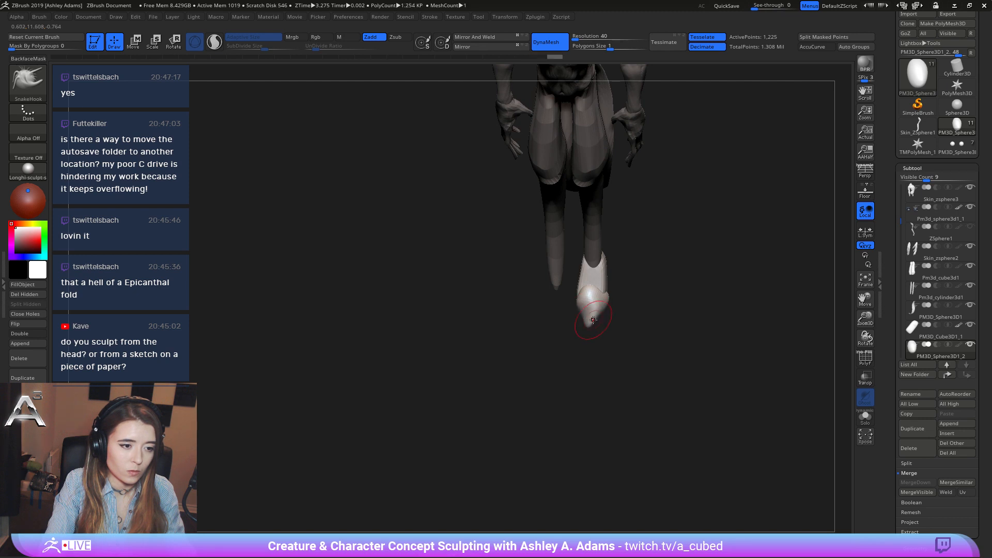
key("shift")
mouse_move(589, 296)
right_mouse_down()
mouse_move(608, 250)
mouse_move(610, 300)
right_mouse_up()
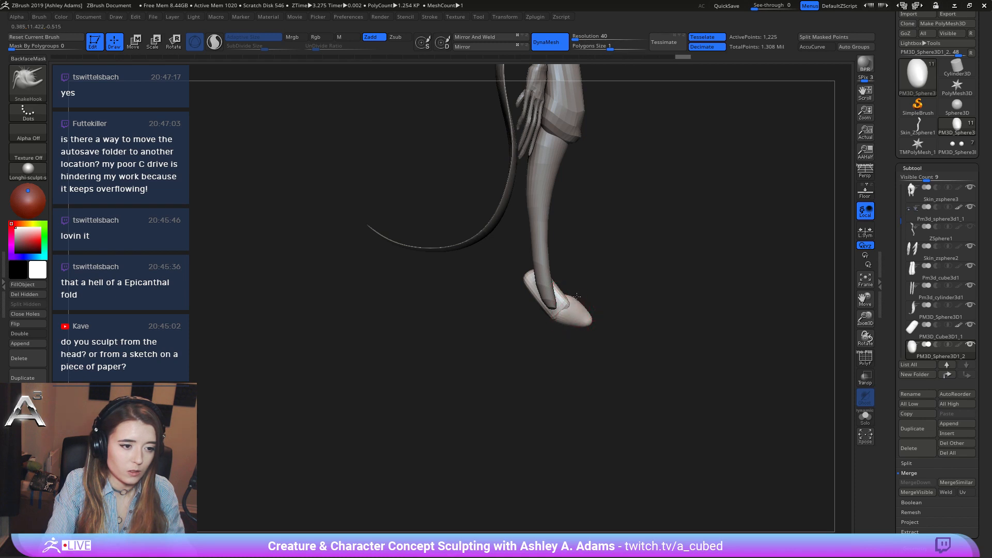
Select the heel block and reshape its upper end around the ankle with the SnakeHook brush.
right_click_drag(568, 296, 547, 277)
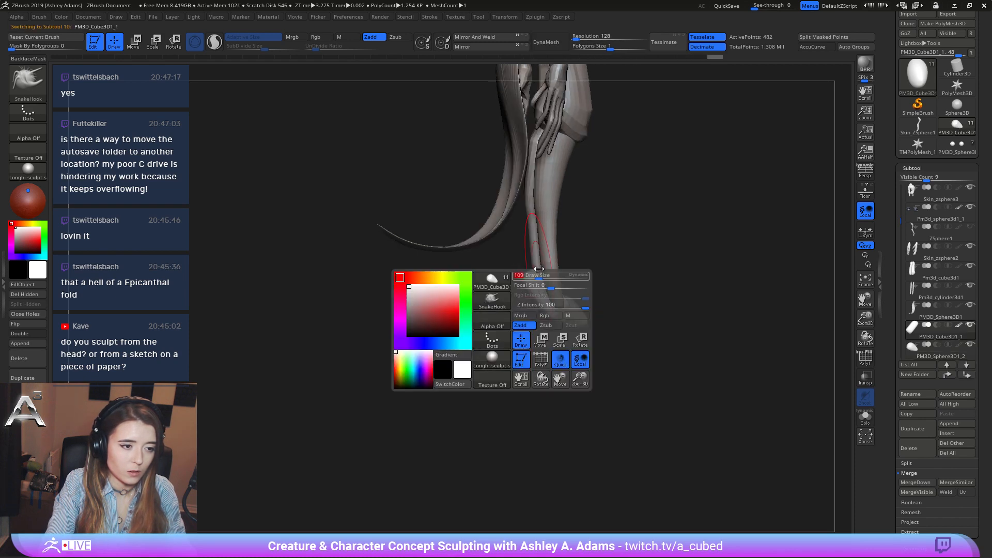
left_click(528, 278, "alt")
right_click_drag(528, 279, 524, 272)
left_click_drag(524, 273, 524, 270)
Select the toe piece and refine it from the front, changing from the SnakeHook to the ClayBuildup brush.
left_click(527, 302, "alt")
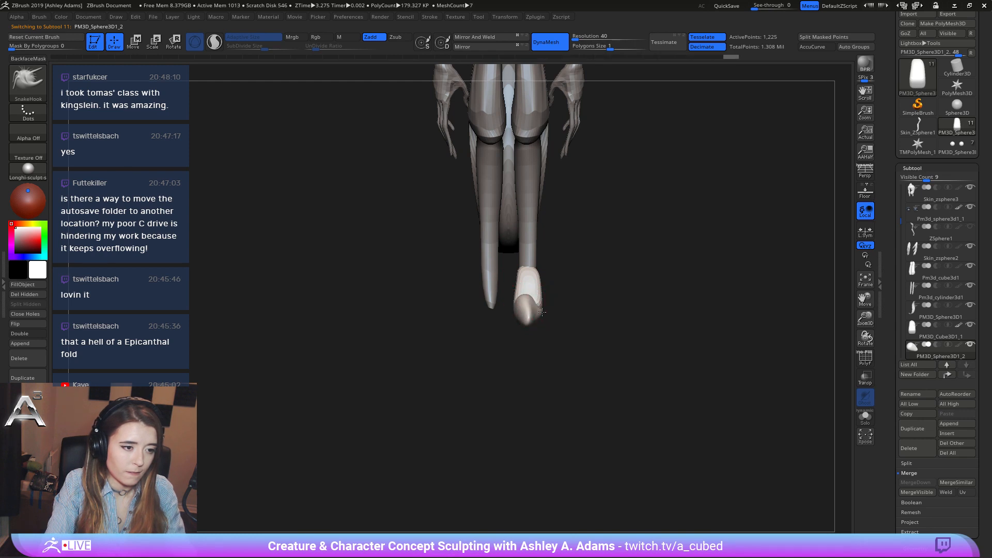
key("space")
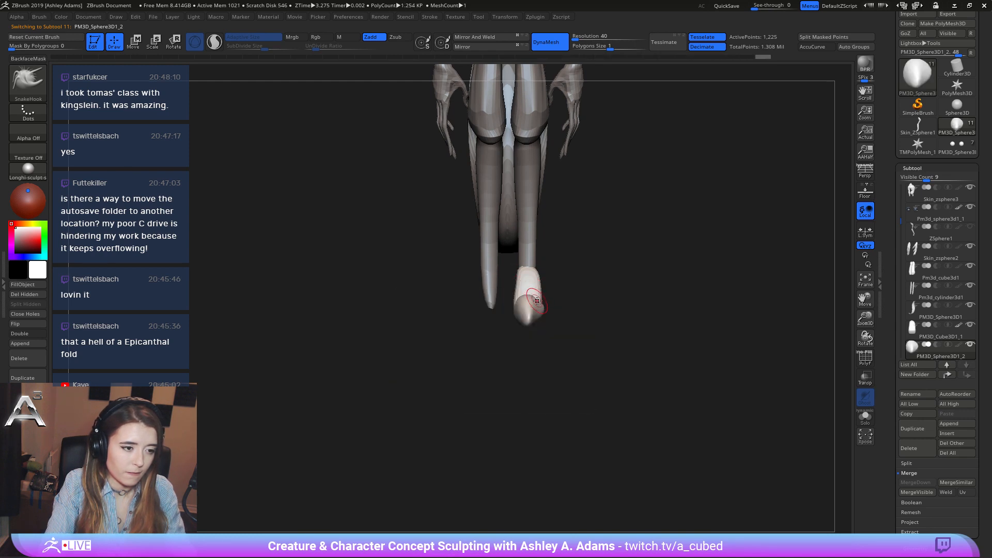
key("b")
key("c")
key("b")
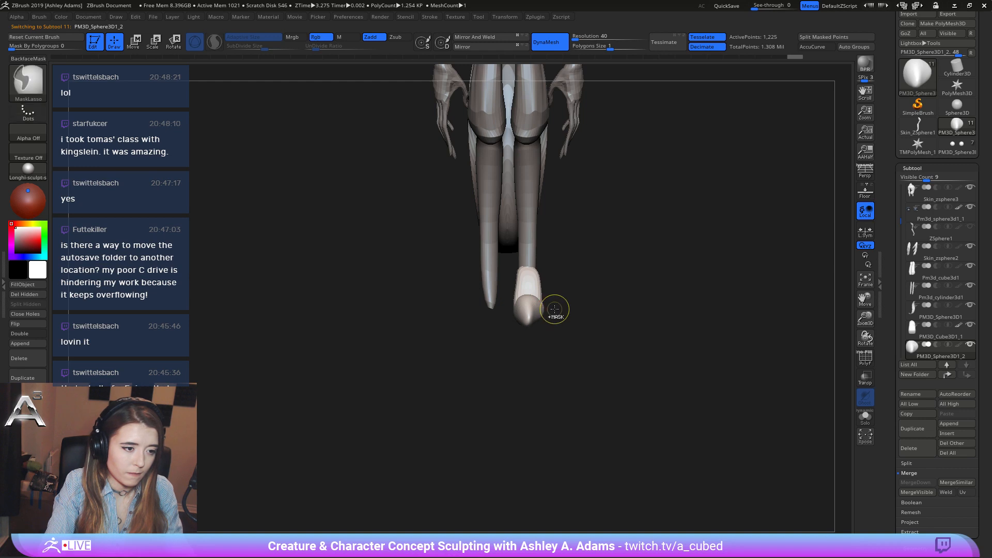
right_click_drag(534, 323, 543, 317)
Reshape the heel block's lower end and the toe piece's underside in side view with a resized SnakeHook brush.
left_click(541, 315, "alt")
key("b")
key("s")
key("h")
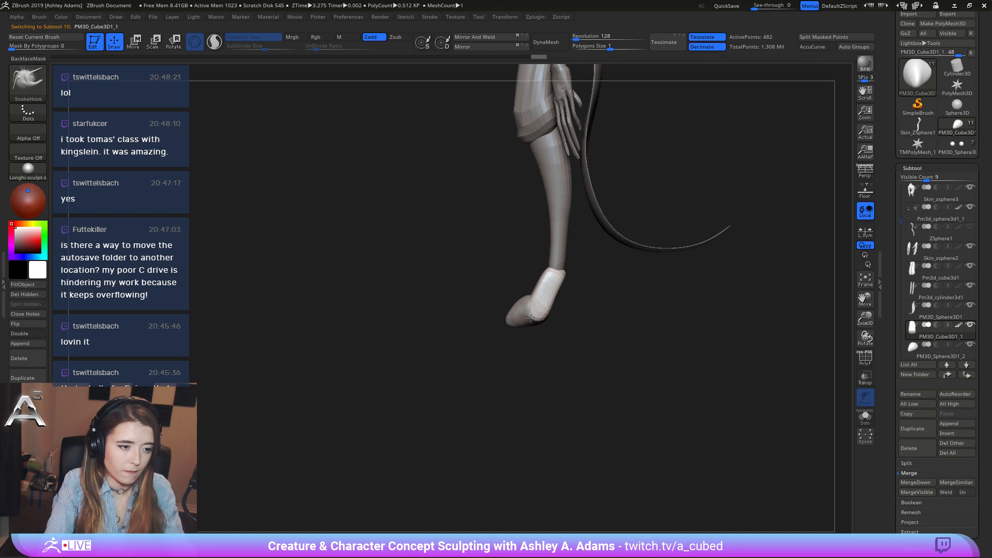
key("space")
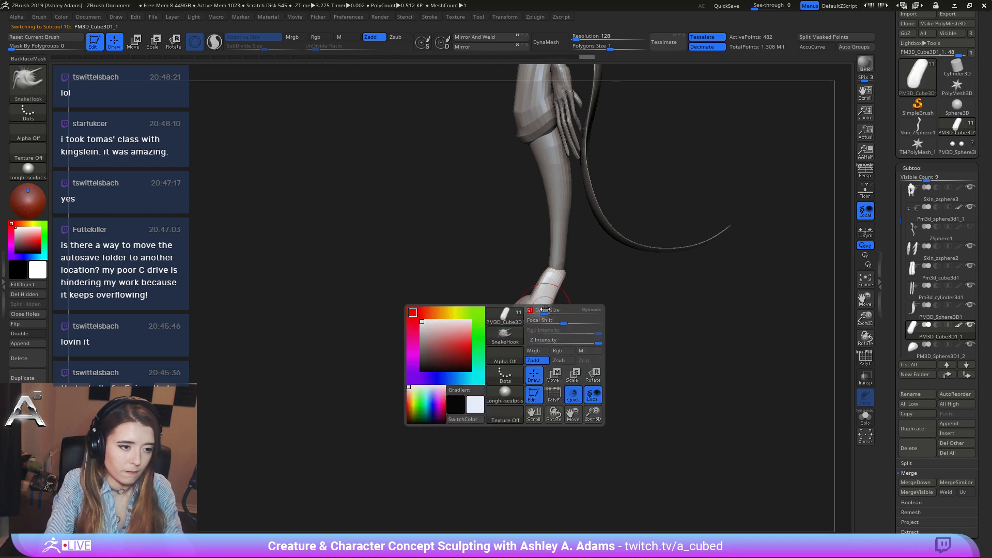
key("space")
left_click(544, 313)
key("space")
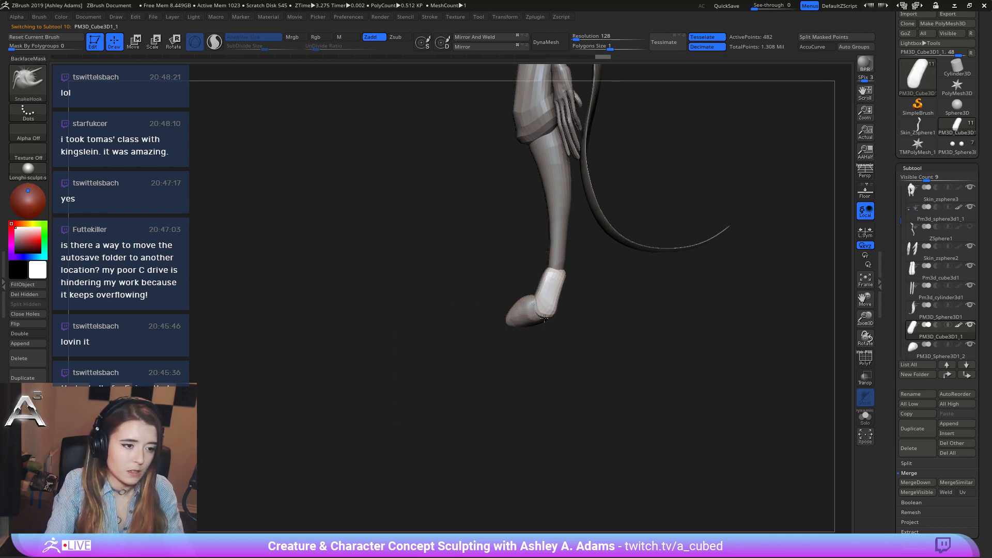
left_click(521, 312, "alt")
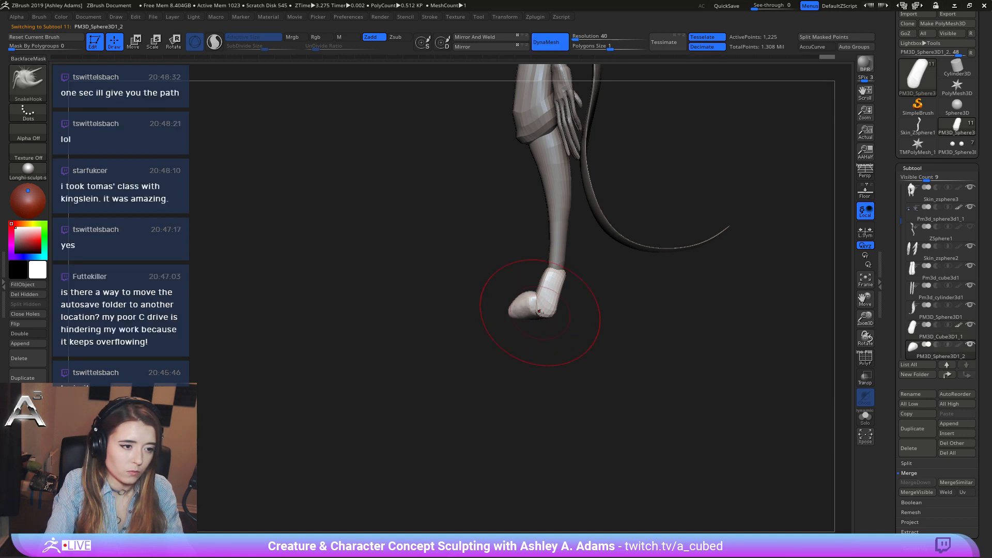
Select the lower legs and adjust the ankle where it meets the heel block with a resized SnakeHook brush.
left_click(556, 243, "alt")
key("space")
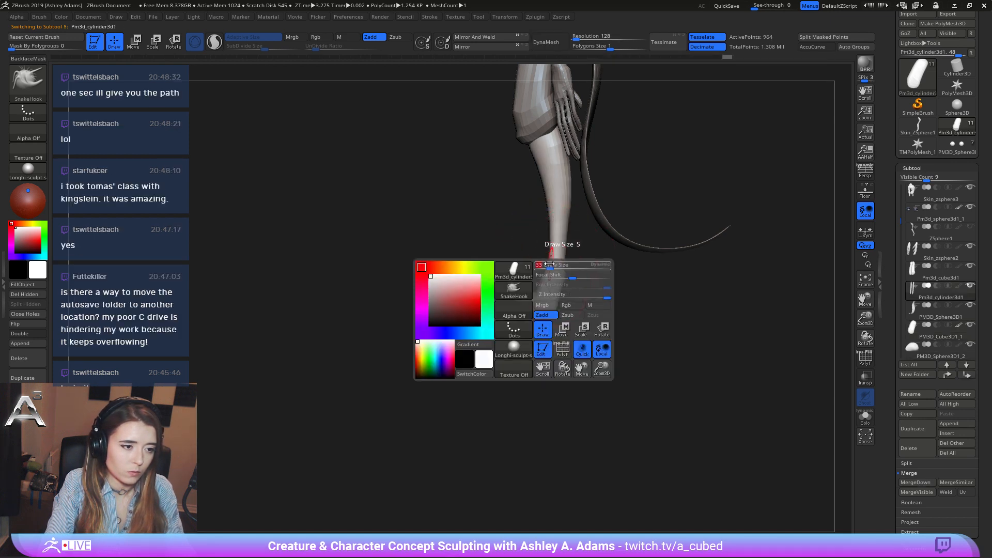
left_click_drag(550, 264, 547, 272)
Build up the heel block around the ankle and along its back with the ClayBuildup brush.
key("b")
key("c")
key("b")
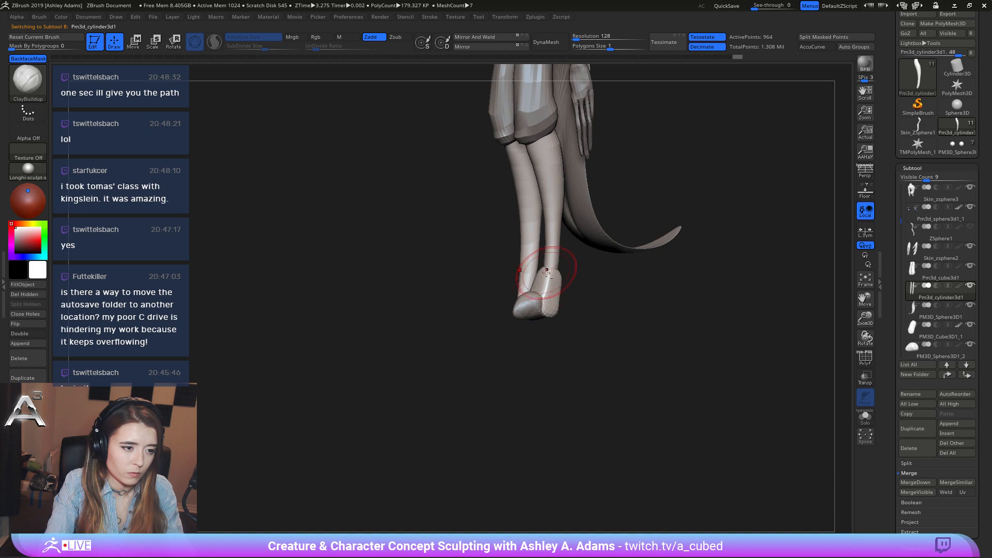
left_click(546, 272, "alt")
key("space")
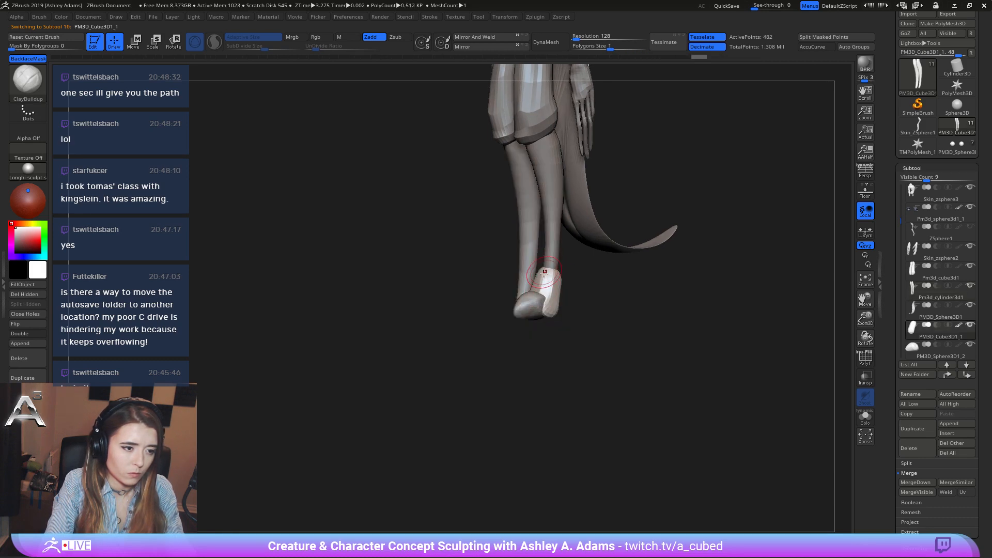
right_click_drag(543, 298, 536, 277)
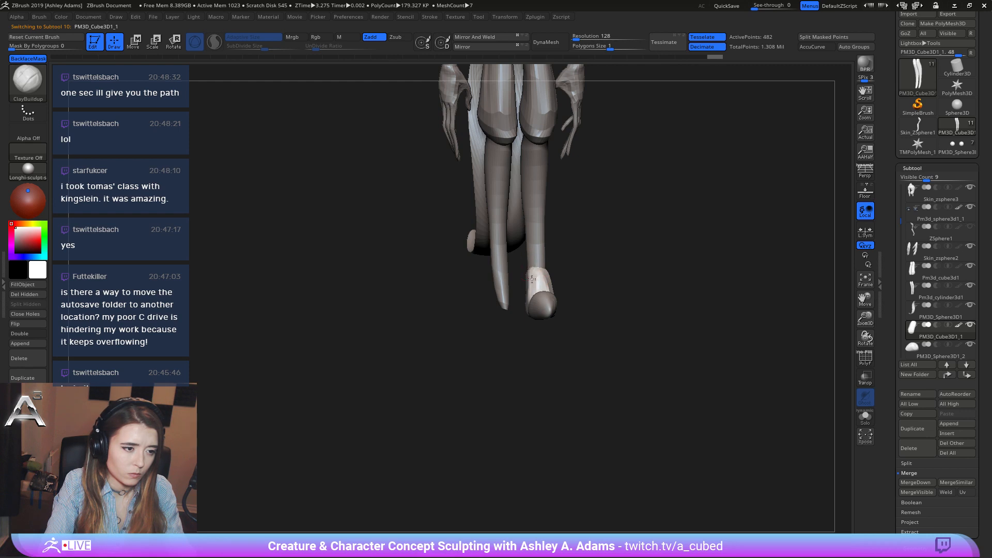
right_click_drag(539, 269, 529, 268)
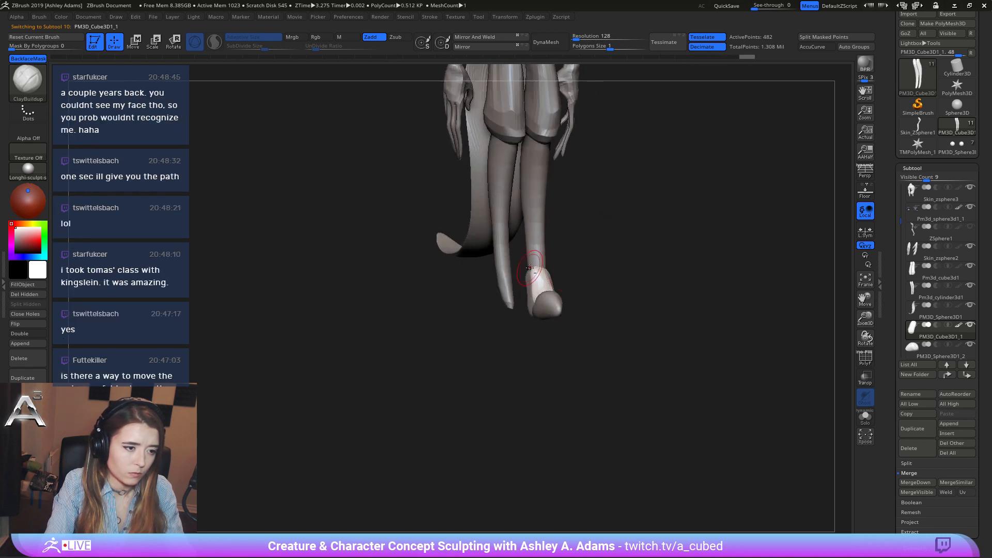
right_click_drag(533, 311, 523, 273)
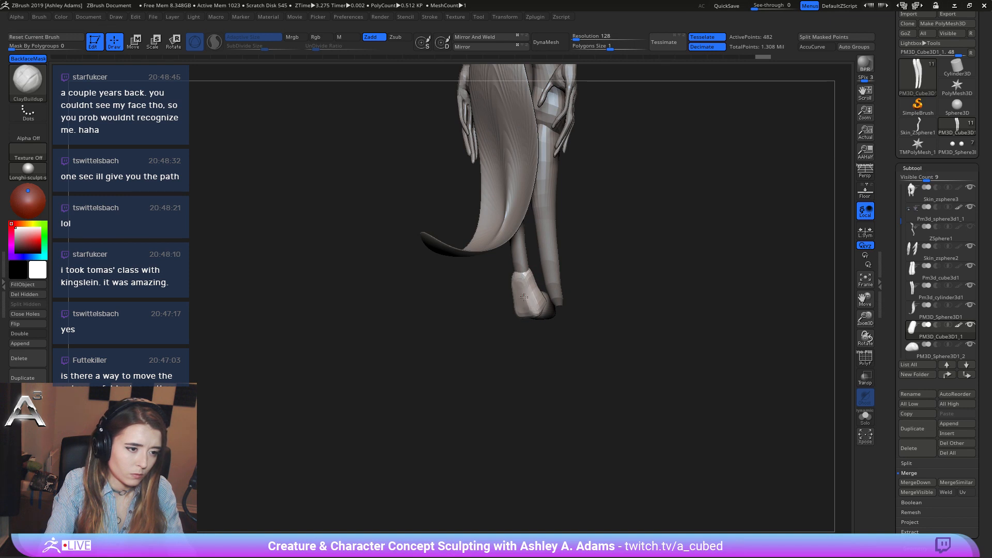
Reshape the toe piece and heel block in full side view with the SnakeHook brush.
mouse_move(530, 292)
right_mouse_down()
mouse_move(522, 279)
mouse_move(613, 330)
mouse_move(552, 314)
right_mouse_up()
key("b")
key("s")
key("h")
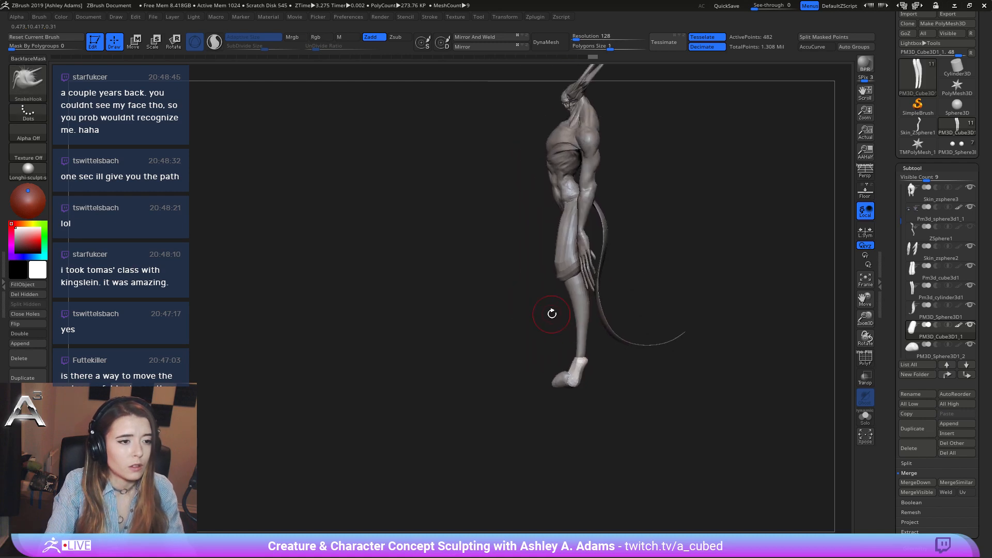
left_click(561, 379, "alt")
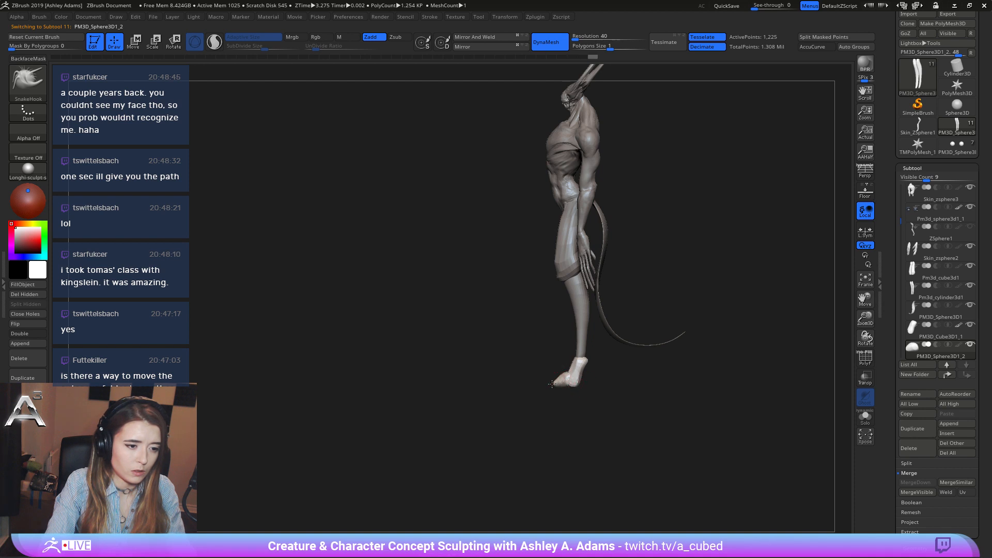
mouse_move(552, 384)
left_mouse_down()
mouse_move(583, 385)
mouse_move(589, 370)
left_mouse_up()
left_click(576, 385, "alt")
key("space")
Select the lower legs and adjust the calf and ankle profile with the SnakeHook brush.
left_click(582, 349, "alt")
key("space")
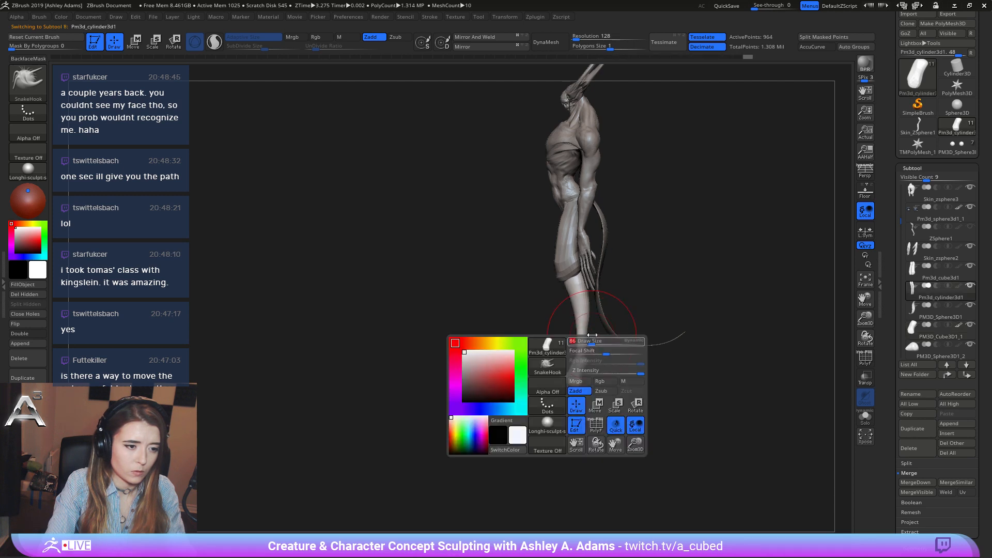
left_click_drag(587, 356, 584, 377)
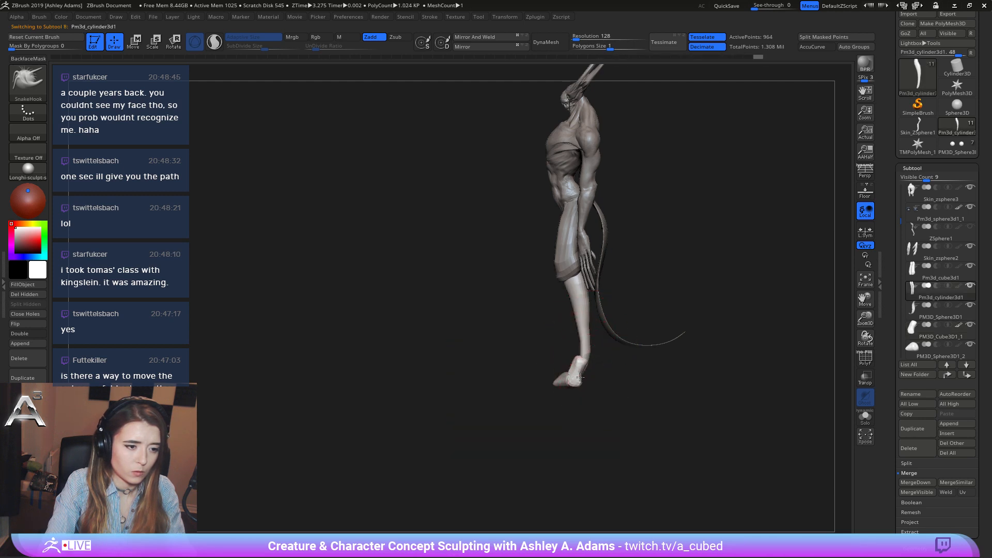
Blend the heel block's upper end into the ankle and refine the toe piece's profile beside it.
left_click(573, 370, "alt")
key("space")
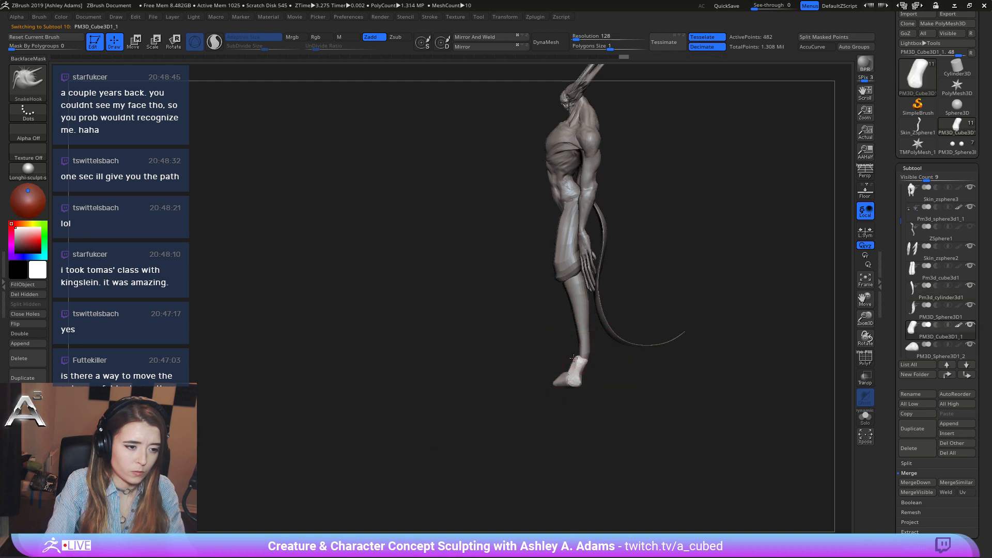
left_click(566, 384, "alt")
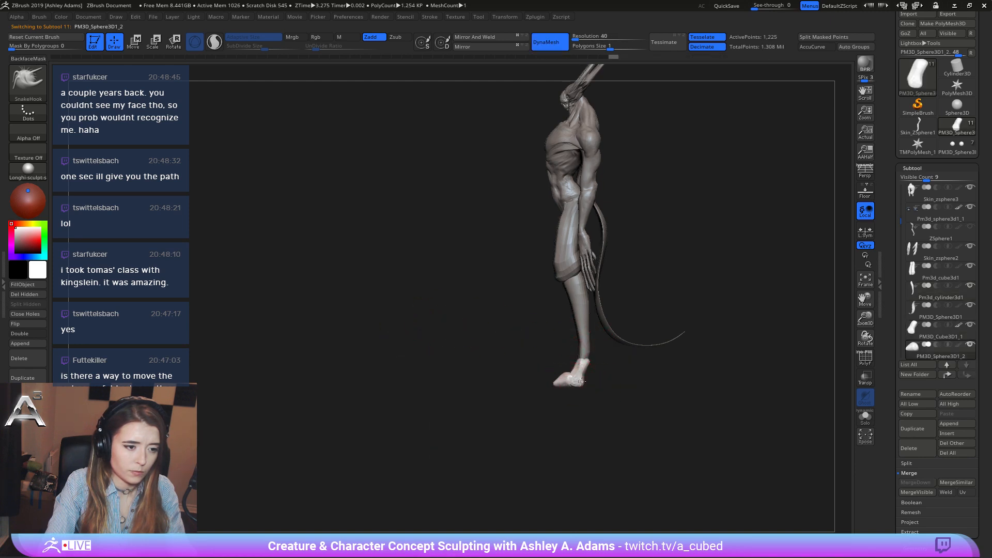
Mirror and weld the heel block and the toe piece across to the opposite leg.
mouse_move(602, 380)
left_mouse_down()
mouse_move(646, 376)
mouse_move(623, 394)
left_mouse_up()
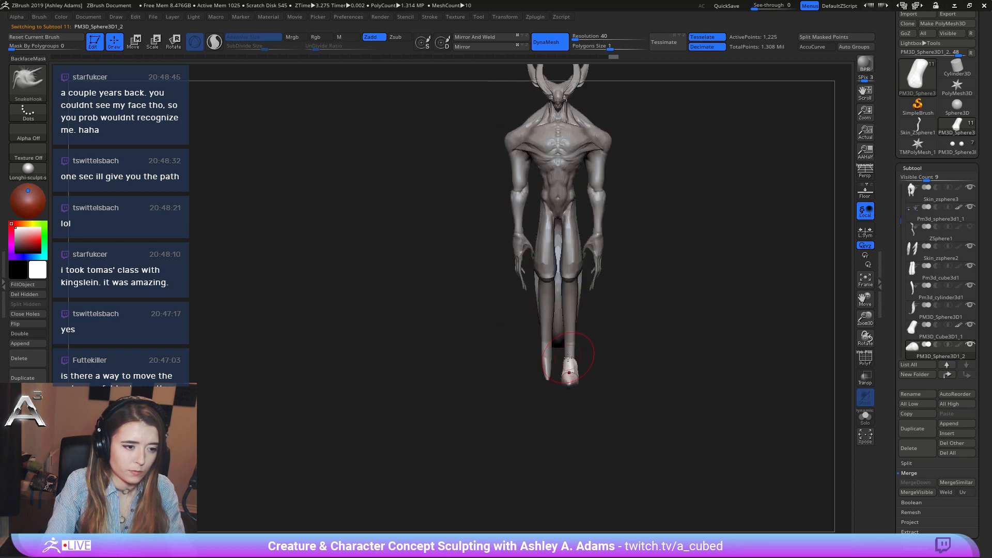
left_click(568, 356, "alt")
left_click(568, 348, "alt")
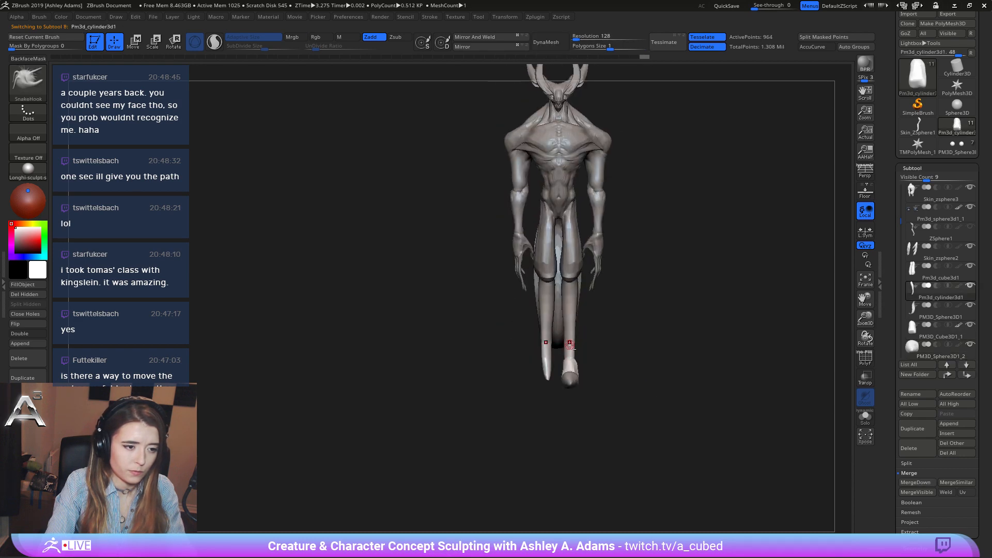
right_click(540, 393)
left_click_drag(583, 334, 527, 321, "shift")
left_click(573, 368, "alt")
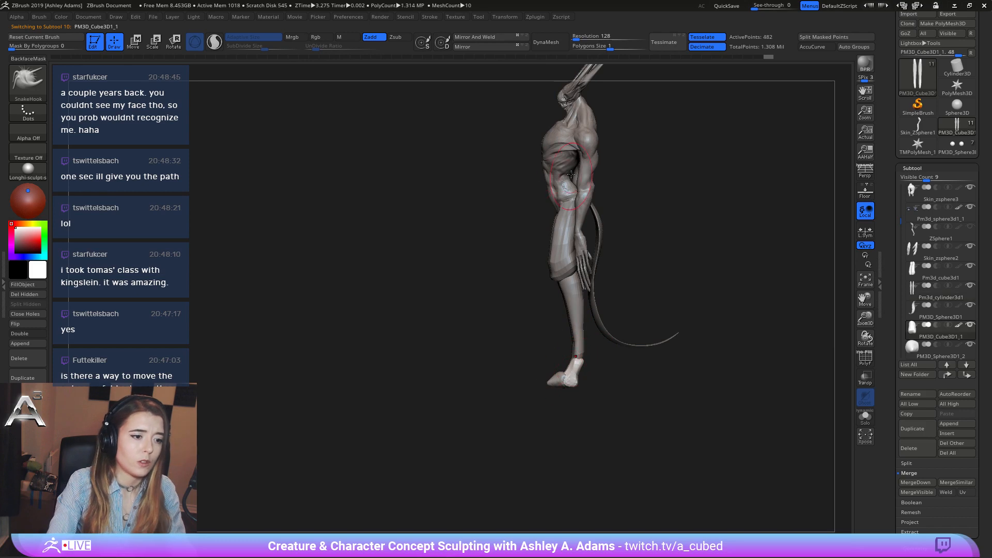
left_click(477, 36)
left_click_drag(472, 145, 525, 184)
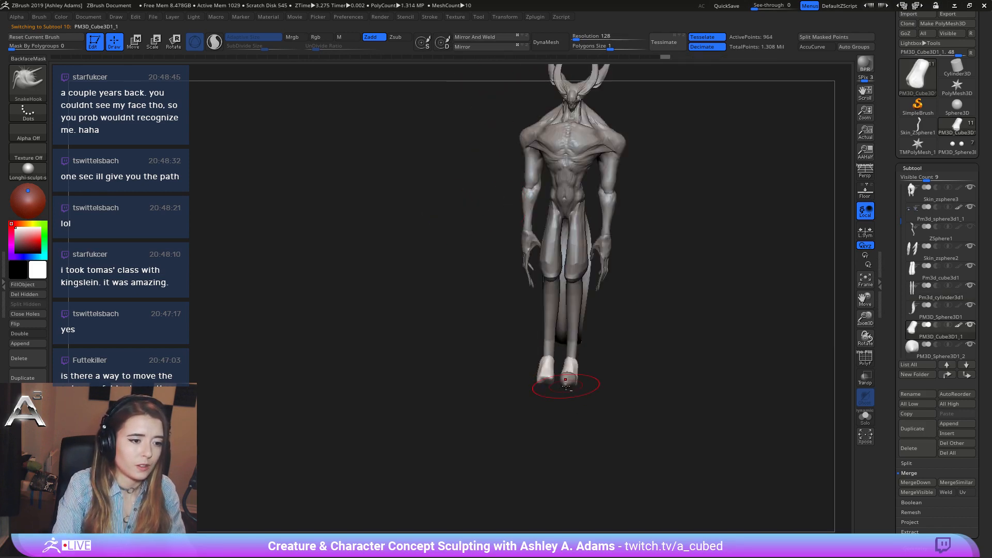
left_click(548, 369, "alt")
left_click(482, 37)
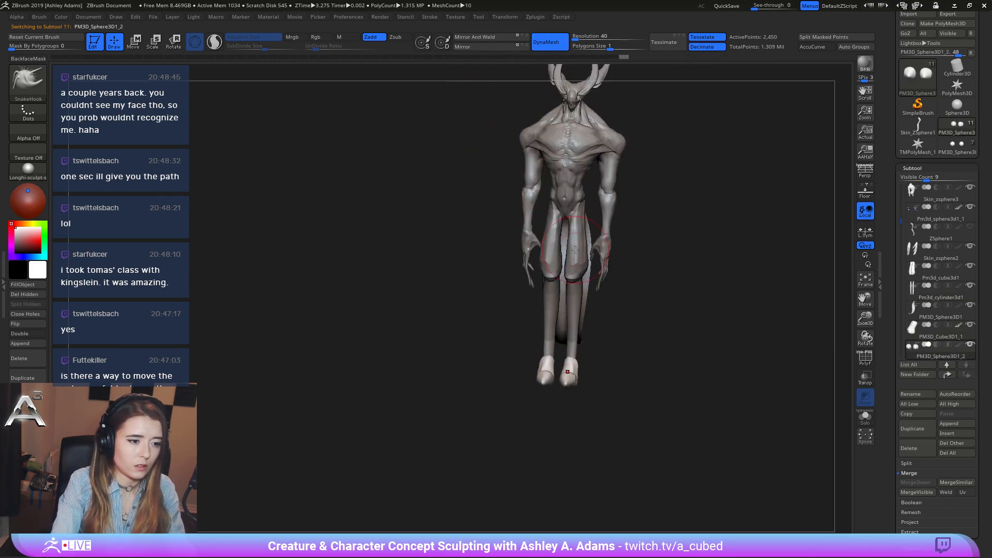
Build up the mirrored heel blocks around the front, sides and back of the ankle with the ClayBuildup brush.
left_click(549, 367, "alt")
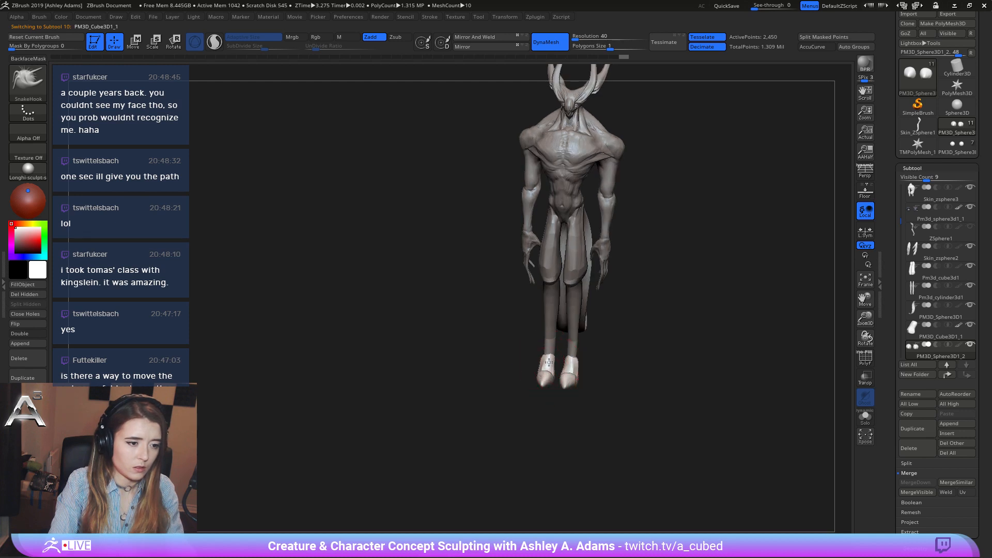
right_click(506, 417)
right_click_drag(506, 417, 547, 387, "ctrl")
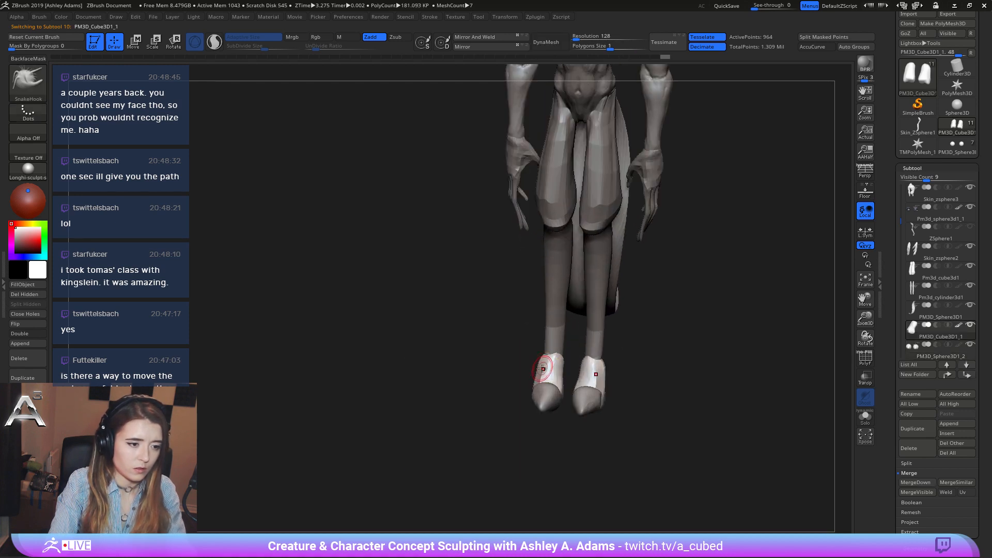
key("b")
key("c")
key("b")
mouse_move(540, 368)
left_mouse_down()
mouse_move(536, 382)
mouse_move(541, 359)
left_mouse_up()
mouse_move(486, 362)
right_mouse_down()
mouse_move(534, 368)
mouse_move(523, 376)
right_mouse_up()
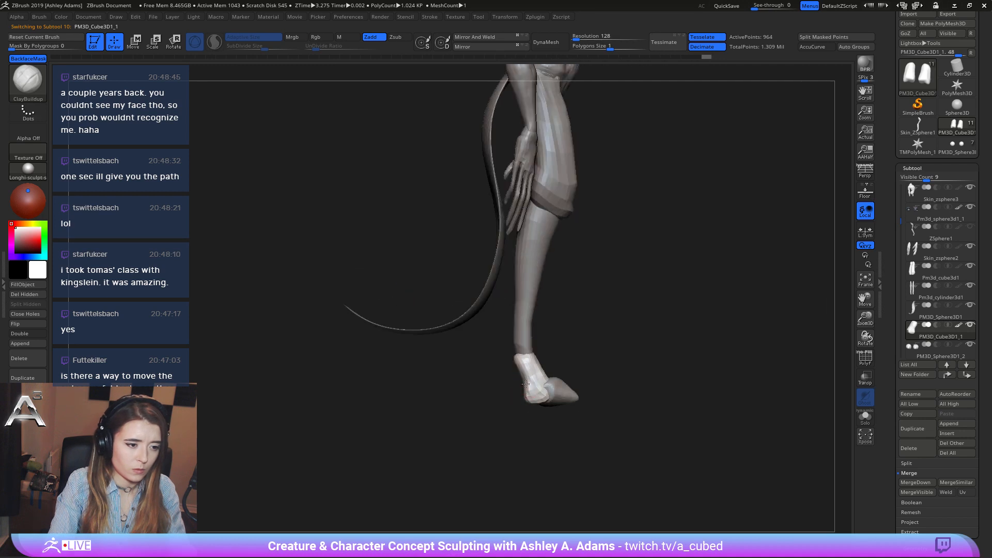
mouse_move(525, 384)
left_mouse_down()
mouse_move(518, 365)
mouse_move(535, 361)
left_mouse_up()
right_click(497, 408)
right_click_drag(542, 364, 545, 377, "ctrl")
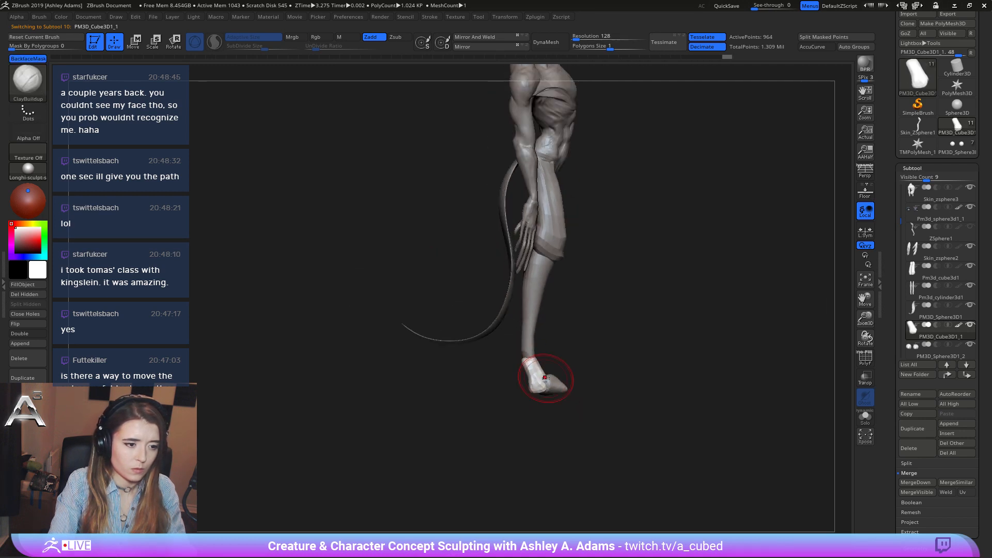
Pull the heel block's front edge toward the toe piece with the SnakeHook brush and check the feet from several angles.
key("b")
key("s")
key("h")
left_click_drag(545, 378, 559, 377)
mouse_move(588, 411)
right_mouse_down("ctrl")
mouse_move(615, 369)
mouse_move(464, 263)
right_mouse_up("ctrl")
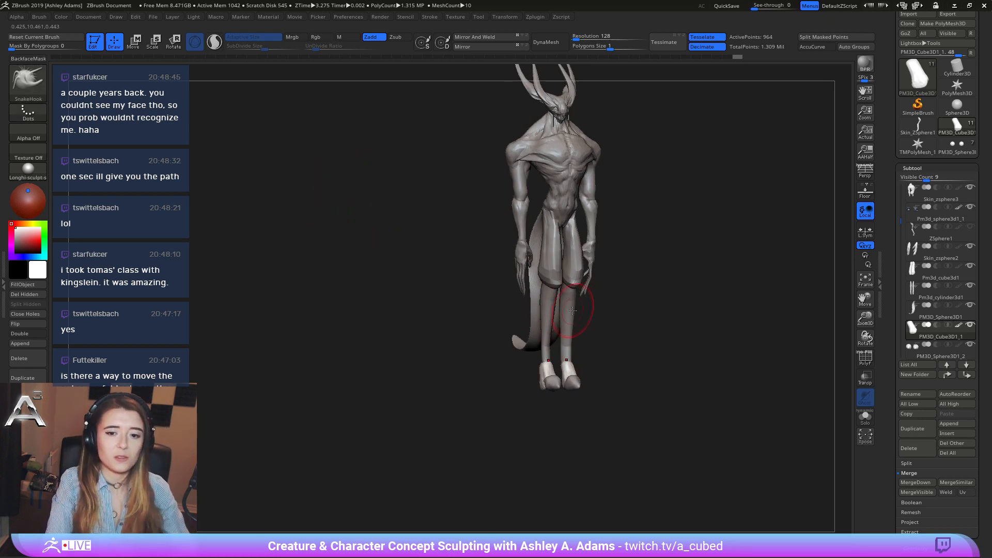
right_click_drag(572, 311, 564, 336, "shift")
right_click_drag(620, 310, 579, 298)
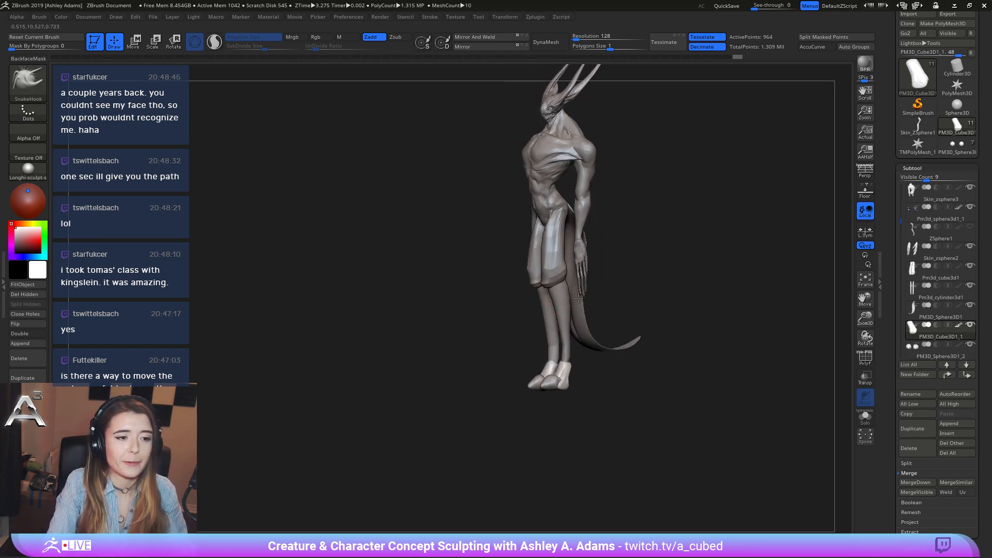
Select the long tail-like piece and thicken it with the Inflat brush.
left_click(579, 298, "alt")
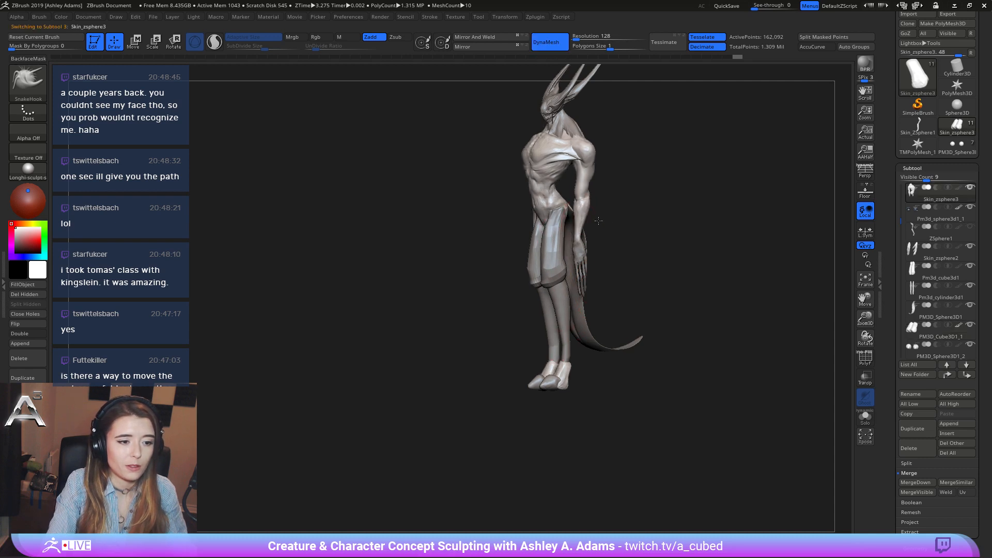
right_click_drag(599, 221, 603, 287)
right_click_drag(582, 249, 514, 365)
left_click(551, 325, "alt")
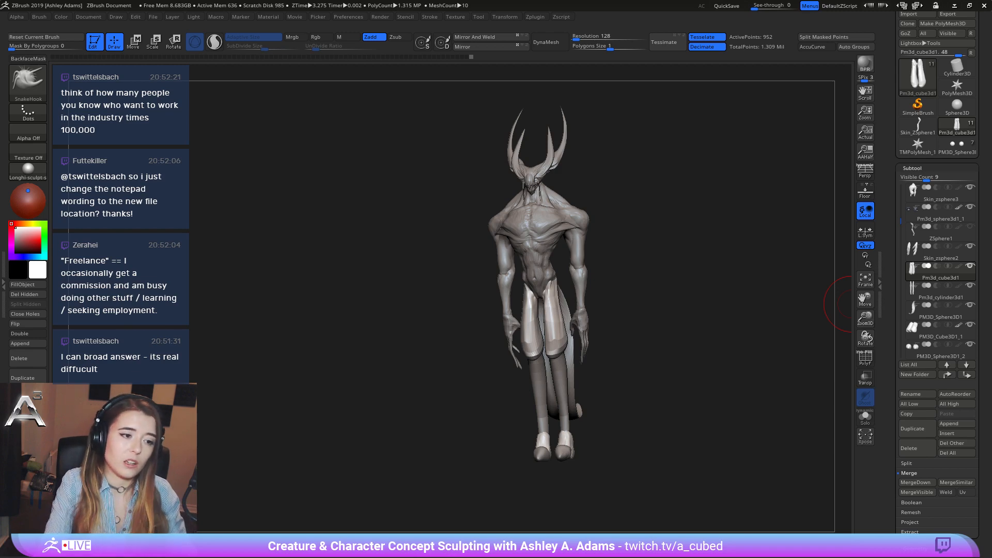
mouse_move(806, 310)
left_mouse_down()
mouse_move(502, 286)
mouse_move(561, 313)
left_mouse_up()
left_click(561, 312, "alt")
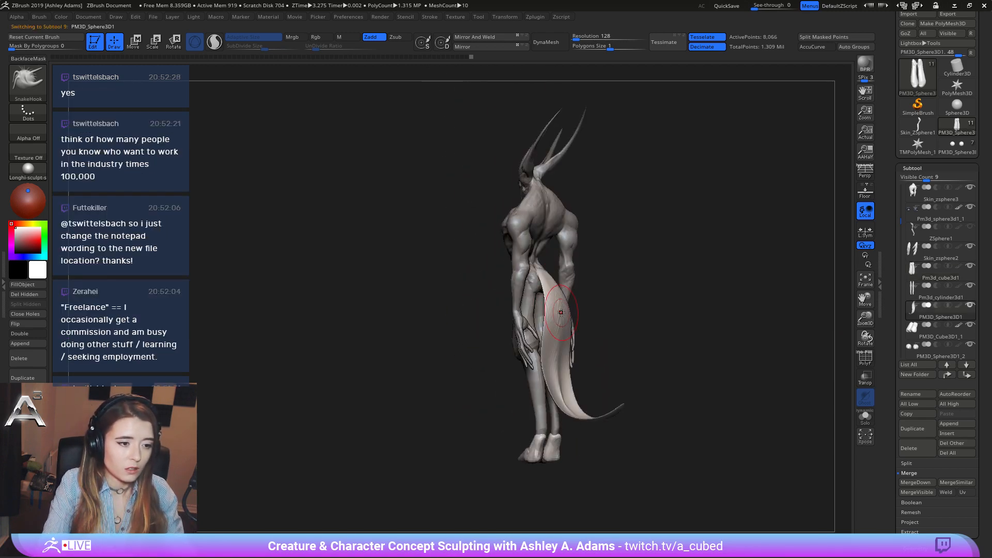
key("space")
key("b")
key("i")
key("n")
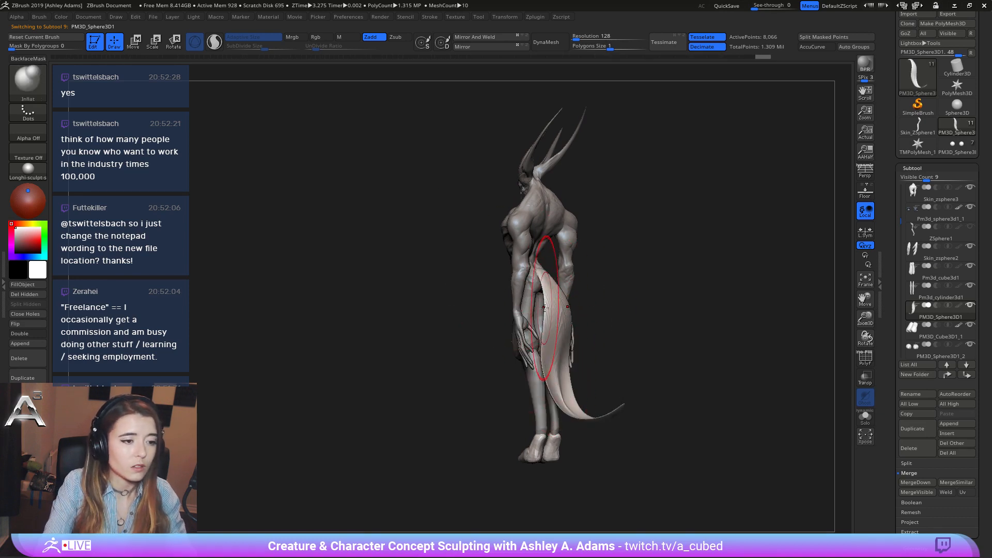
mouse_move(499, 409)
left_mouse_down()
mouse_move(617, 361)
mouse_move(538, 383)
mouse_move(567, 377)
mouse_move(606, 285)
mouse_move(591, 250)
mouse_move(532, 222)
mouse_move(514, 277)
mouse_move(539, 356)
left_mouse_up()
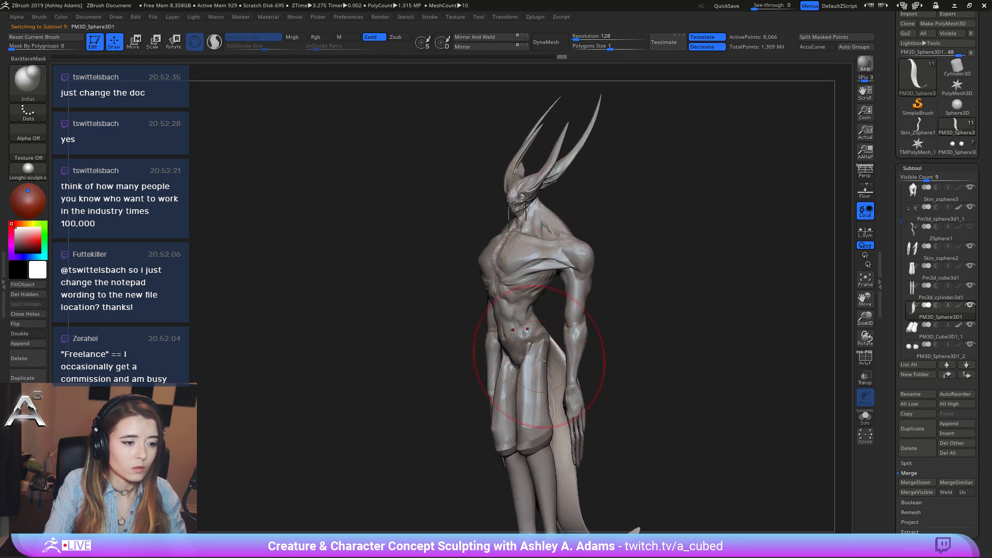
Select the thigh pieces and adjust their lower ends around the knees with the SnakeHook brush.
right_click_drag(539, 356, 548, 199, "alt")
left_click(546, 336, "alt")
right_click(498, 360)
mouse_move(527, 288)
right_mouse_down()
mouse_move(571, 299)
mouse_move(589, 333)
mouse_move(583, 267)
mouse_move(549, 287)
mouse_move(566, 271)
right_mouse_up()
key("b")
key("s")
key("h")
left_click(569, 279, "alt")
left_click_drag(565, 270, 563, 268)
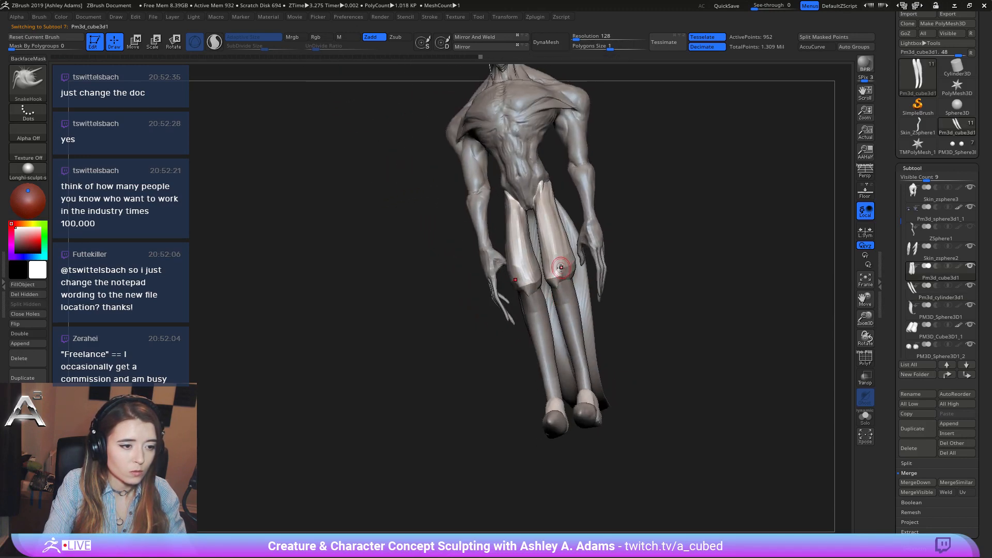
right_click_drag(563, 268, 555, 276)
Refine the knee area of the thigh pieces with the DamStandard, ClayBuildup and SnakeHook brushes.
key("b")
key("d")
key("s")
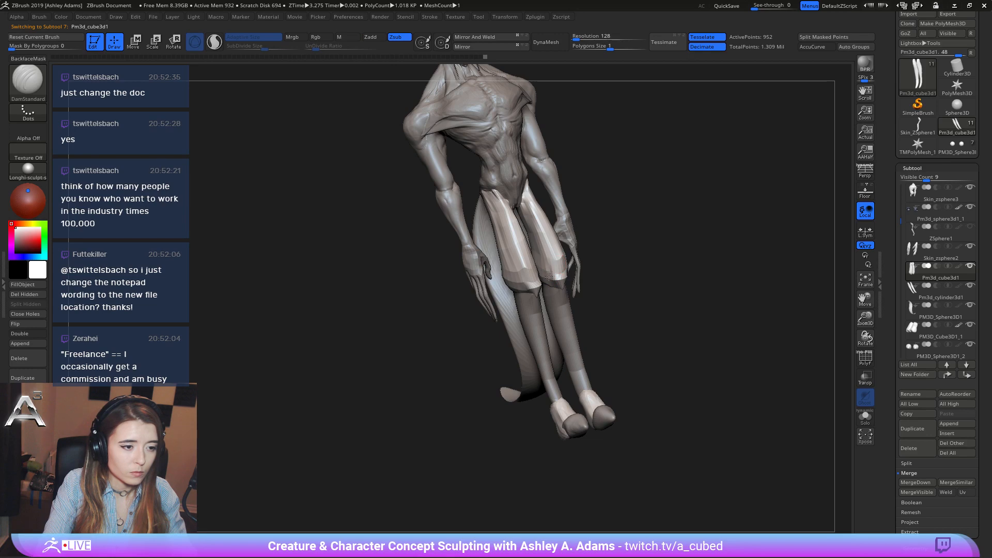
mouse_move(560, 269)
right_mouse_down()
mouse_move(526, 276)
mouse_move(538, 256)
mouse_move(495, 275)
mouse_move(487, 267)
mouse_move(547, 239)
mouse_move(563, 214)
mouse_move(551, 266)
right_mouse_up()
key("b")
key("c")
key("b")
right_click(532, 274)
key("b")
key("s")
key("h")
key("b")
key("c")
key("b")
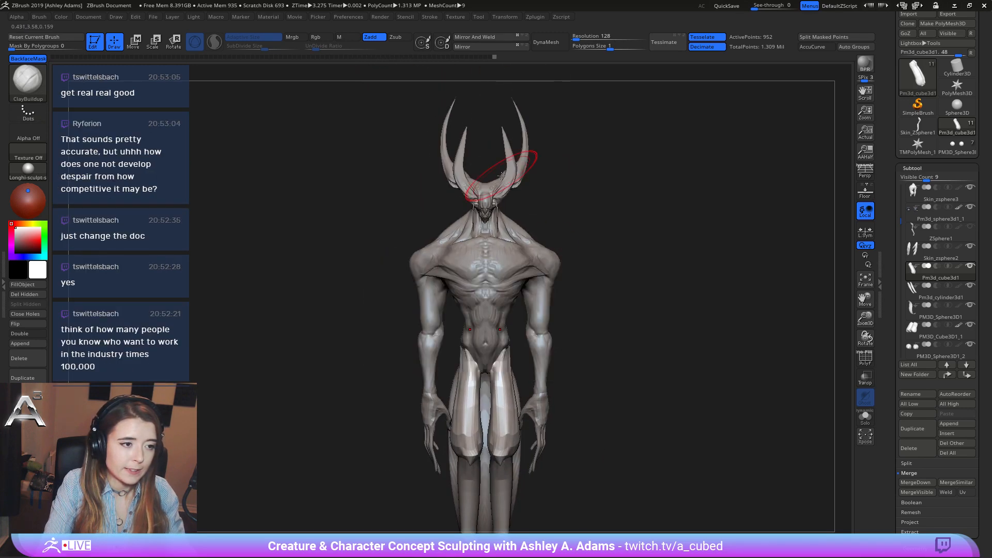
Reset the gizmo orientation on the heel blocks and scale them vertically to about 0.81.
right_click_drag(552, 194, 570, 248, "alt")
mouse_move(496, 282)
right_mouse_down()
mouse_move(594, 336)
mouse_move(582, 261)
mouse_move(528, 397)
mouse_move(521, 274)
right_mouse_up()
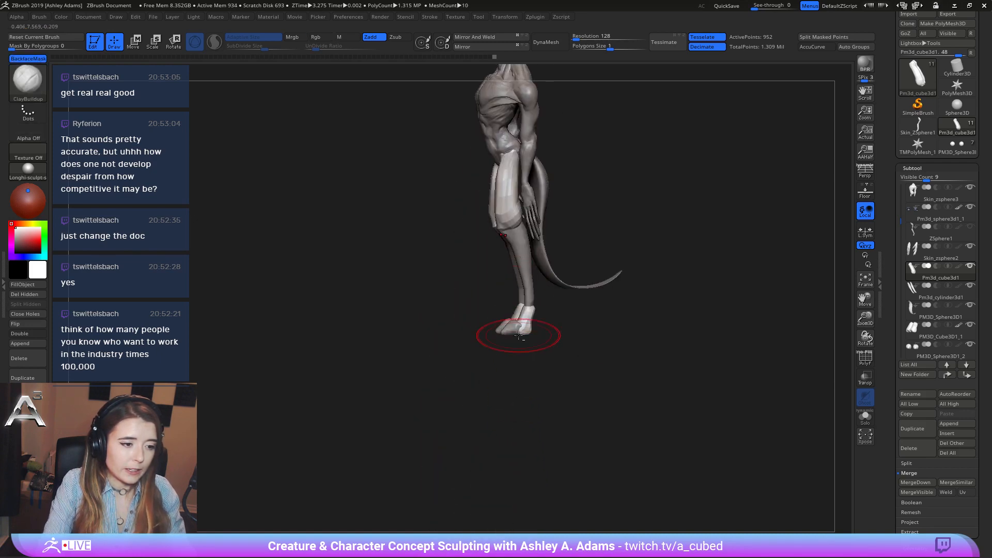
left_click(526, 323, "alt")
right_click_drag(532, 317, 532, 294, "shift")
key("w")
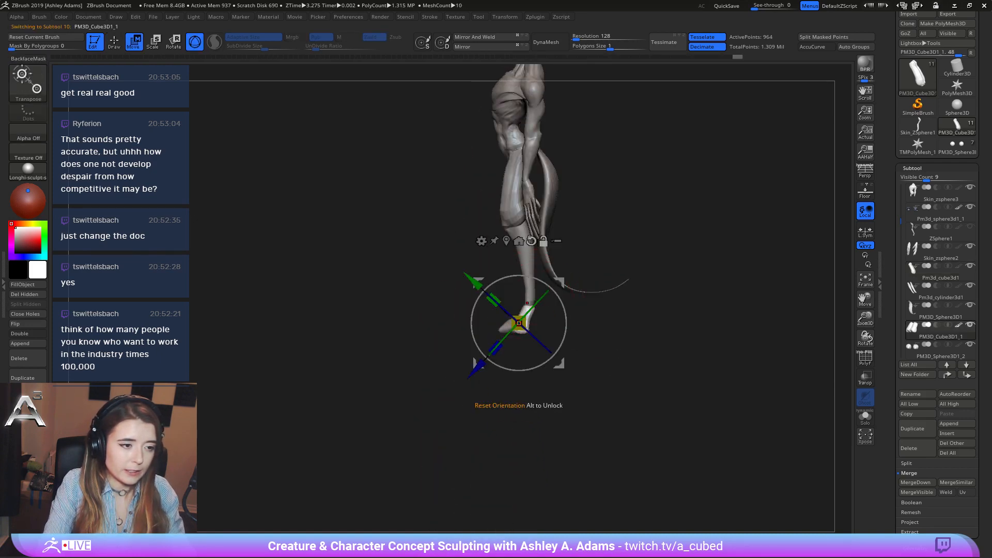
left_click(532, 241, "alt")
left_click_drag(521, 283, 523, 290)
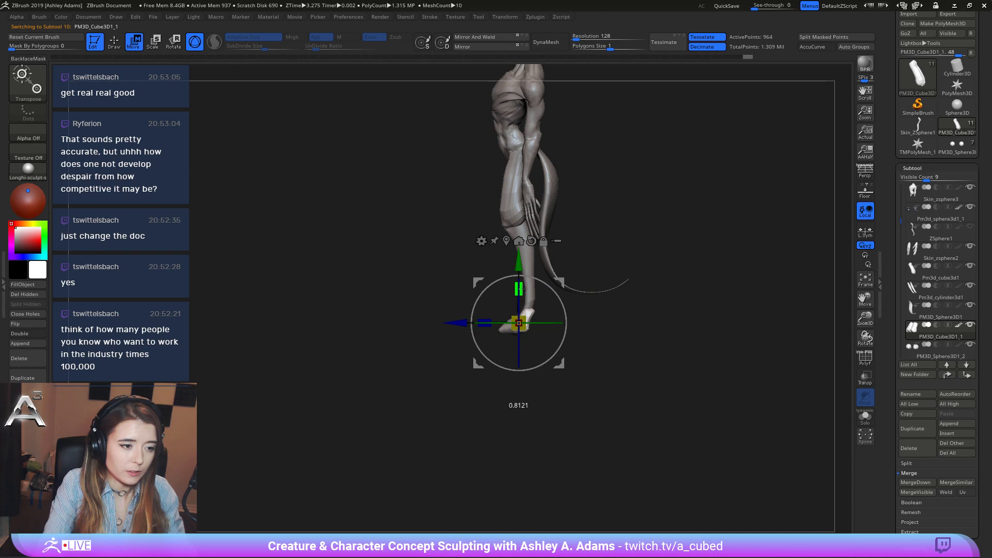
Select the toe pieces and adjust their vertical size with the transform gizmo in side view.
key("q")
left_click(508, 329, "alt")
key("w")
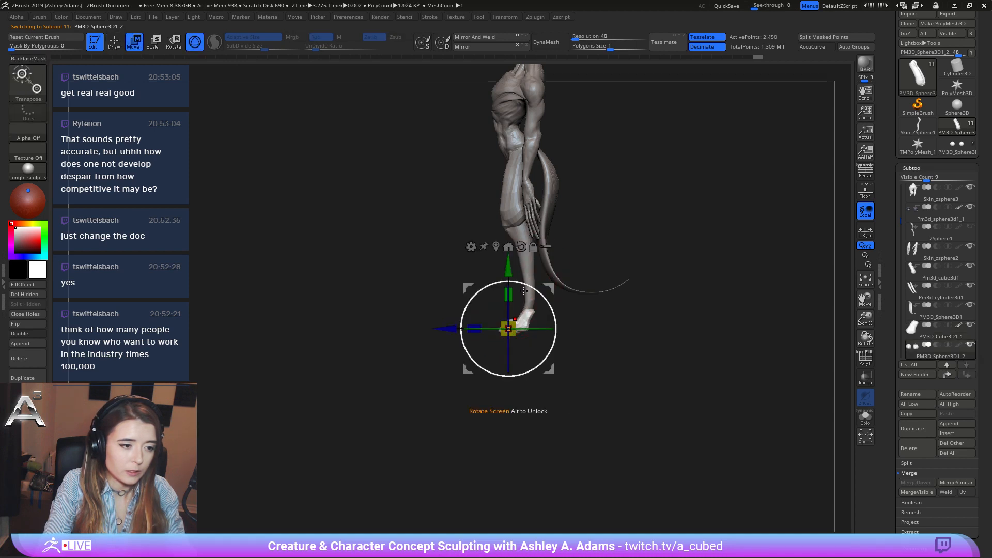
left_click_drag(509, 295, 509, 266)
key("q")
left_click_drag(455, 289, 617, 303, "shift")
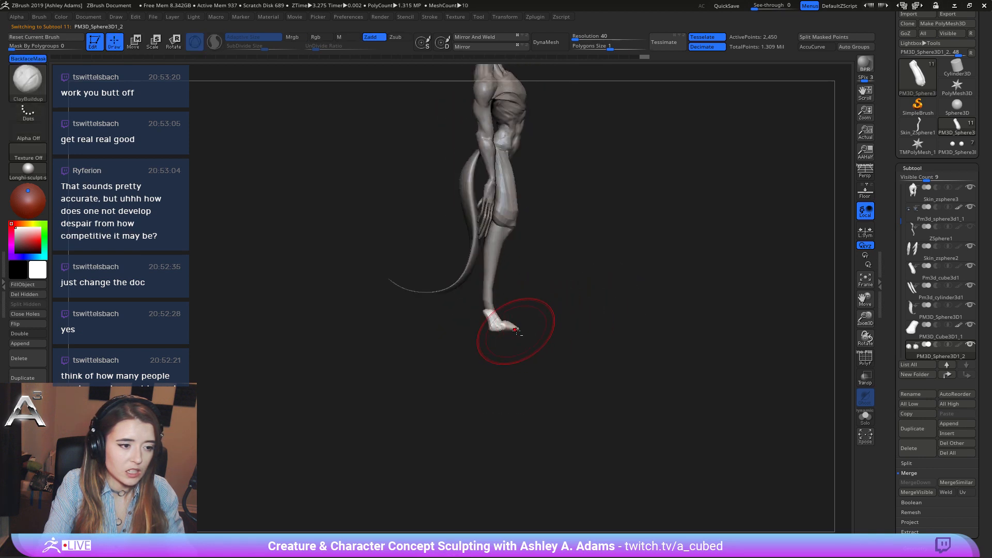
Delete the toe piece subtool and accept the permanent removal.
left_click(909, 448)
left_click(820, 473)
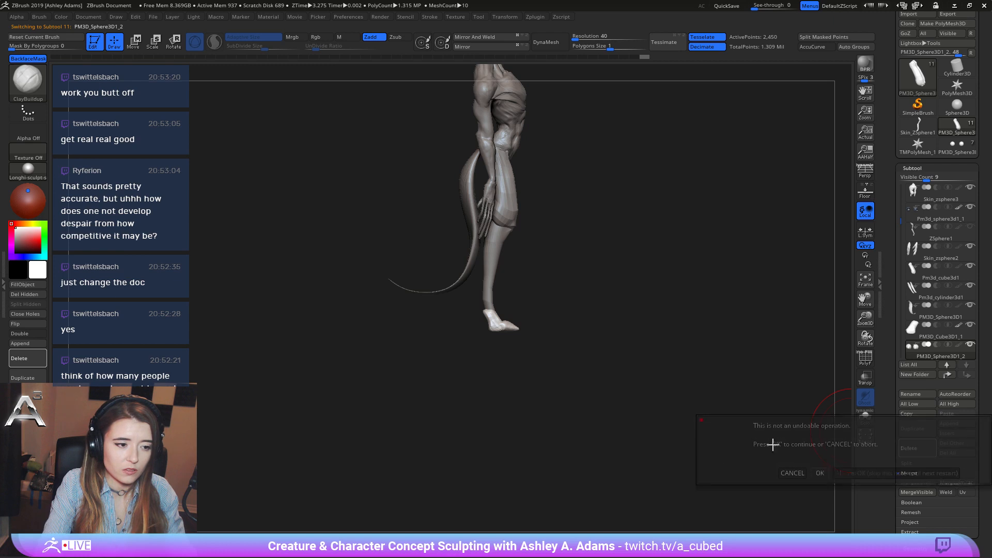
Try reshaping the remaining heel blocks into feet with the SnakeHook brush and undo the last strokes.
mouse_move(510, 310)
left_mouse_down("shift")
mouse_move(465, 303)
mouse_move(512, 308)
mouse_move(521, 328)
mouse_move(511, 317)
mouse_move(524, 310)
mouse_move(505, 325)
mouse_move(594, 315)
mouse_move(535, 294)
left_mouse_up("shift")
key("space")
key("space")
key("b")
key("s")
key("h")
key("ctrl+z")
key("ctrl+z")
key("ctrl+z")
key("ctrl+z")
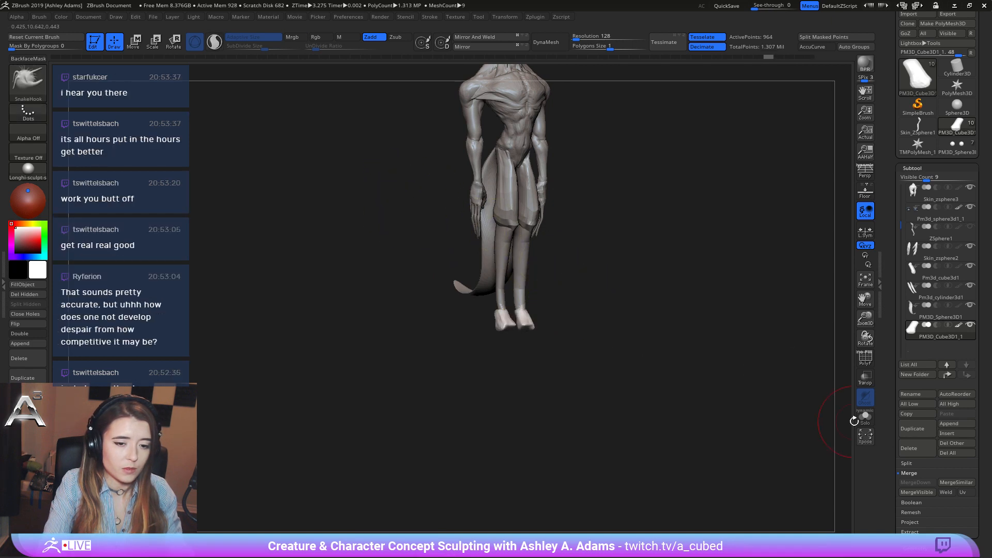
Delete the heel block subtool so the legs have no separate foot pieces.
left_click(909, 448)
left_click(821, 467)
Select the lower legs and bend them backward at mid-shin into a hock with the SnakeHook brush in side view.
mouse_move(592, 285)
left_mouse_down("shift")
mouse_move(583, 385)
mouse_move(538, 306)
mouse_move(496, 297)
mouse_move(543, 309)
mouse_move(525, 361)
mouse_move(600, 280)
mouse_move(549, 262)
mouse_move(517, 333)
mouse_move(557, 341)
mouse_move(543, 342)
left_mouse_up("shift")
left_click(526, 316, "alt")
key("space")
key("space")
key("space")
left_click_drag(518, 392, 511, 391)
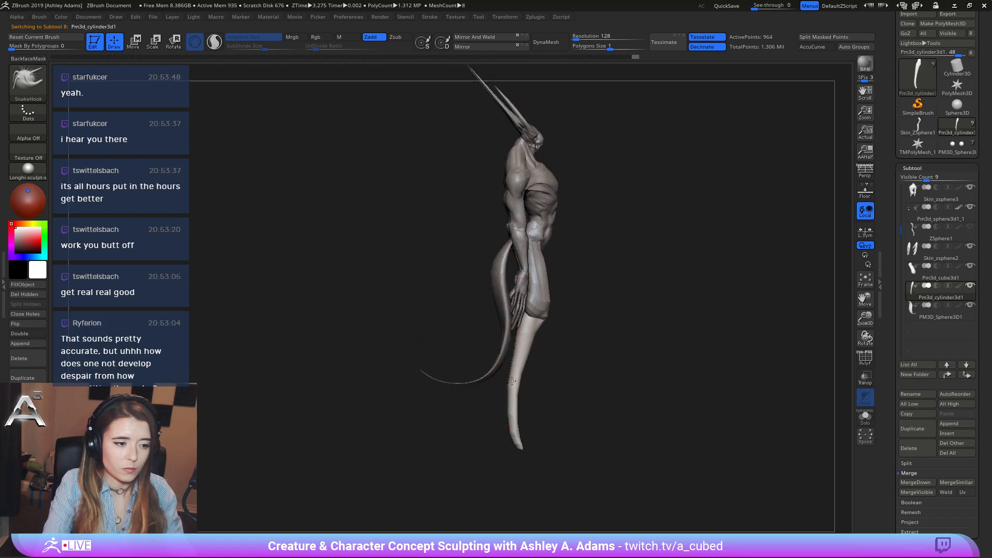
mouse_move(529, 354)
left_mouse_down()
mouse_move(504, 362)
mouse_move(511, 350)
left_mouse_up()
key("space")
right_click_drag(511, 358, 525, 358, "shift")
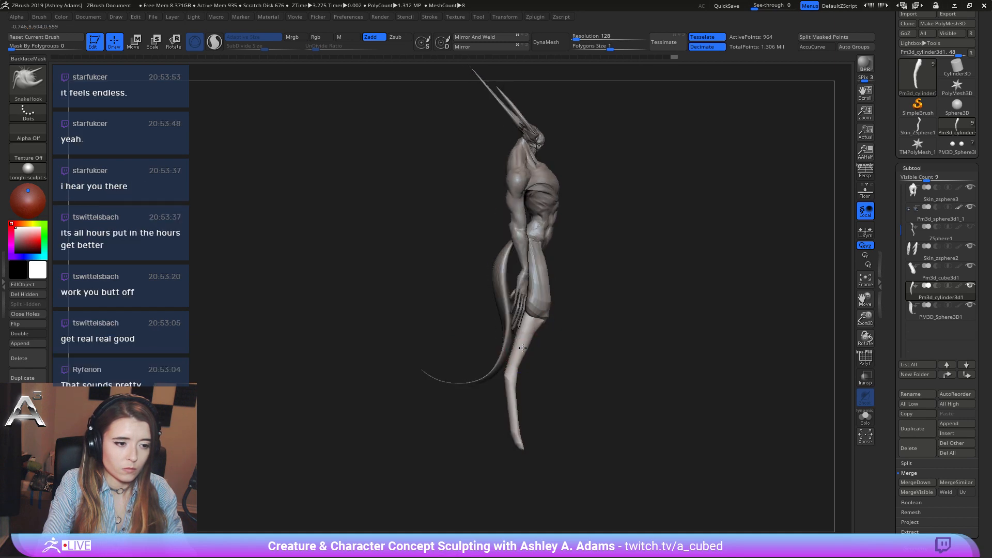
Refine the side profile of the lower legs from the knee down to the hock with the SnakeHook brush.
key("space")
left_click_drag(539, 324, 554, 309)
left_click_drag(362, 315, 539, 308)
key("space")
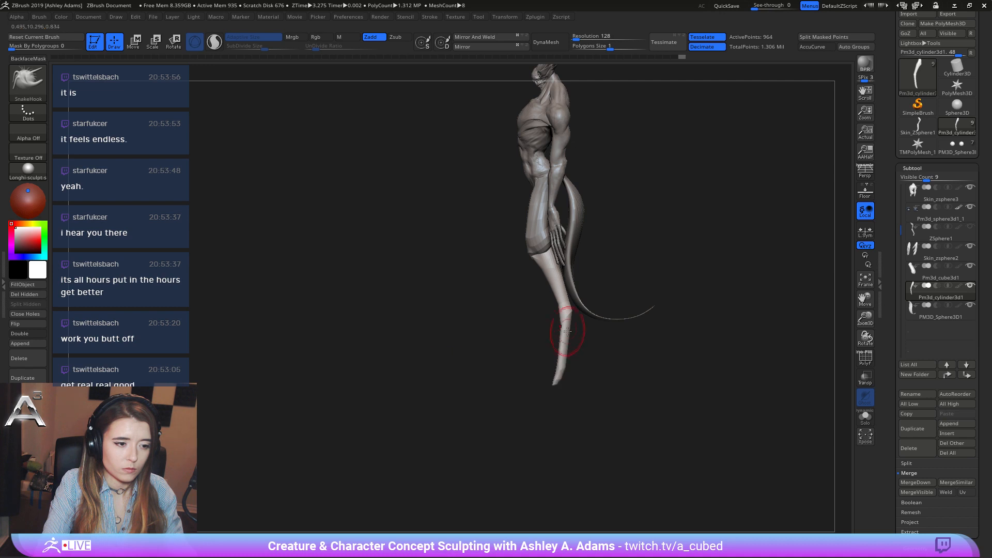
left_click_drag(566, 315, 540, 279)
mouse_move(537, 250)
right_mouse_down()
mouse_move(584, 256)
mouse_move(504, 293)
right_mouse_up()
Adjust the lower legs' contour between knee and hock in front view with the SnakeHook brush.
key("space")
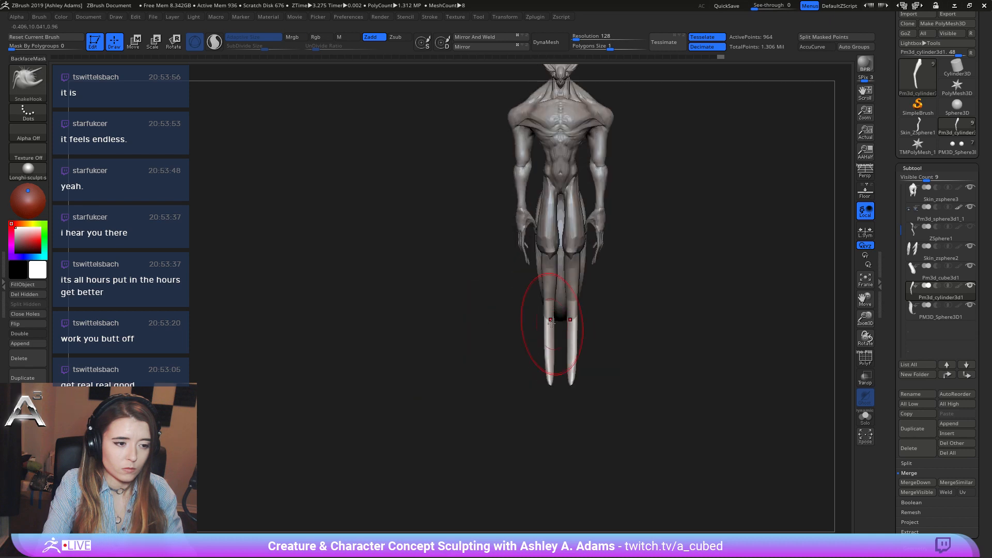
key("space")
mouse_move(552, 320)
left_mouse_down()
mouse_move(560, 318)
mouse_move(552, 282)
left_mouse_up()
key("space")
key("space")
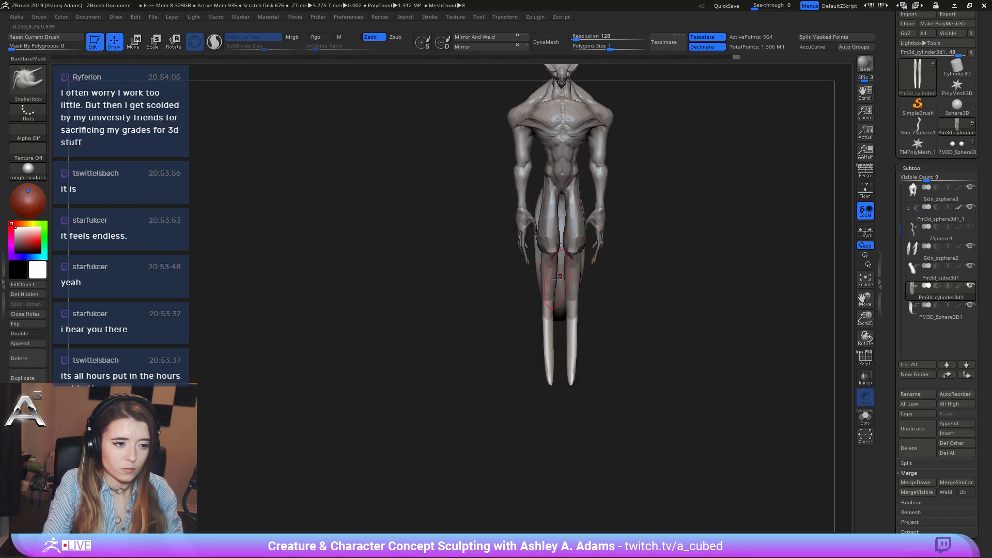
Select the thigh pieces and reshape their lower ends at the knees in front view.
left_click(537, 241, "alt")
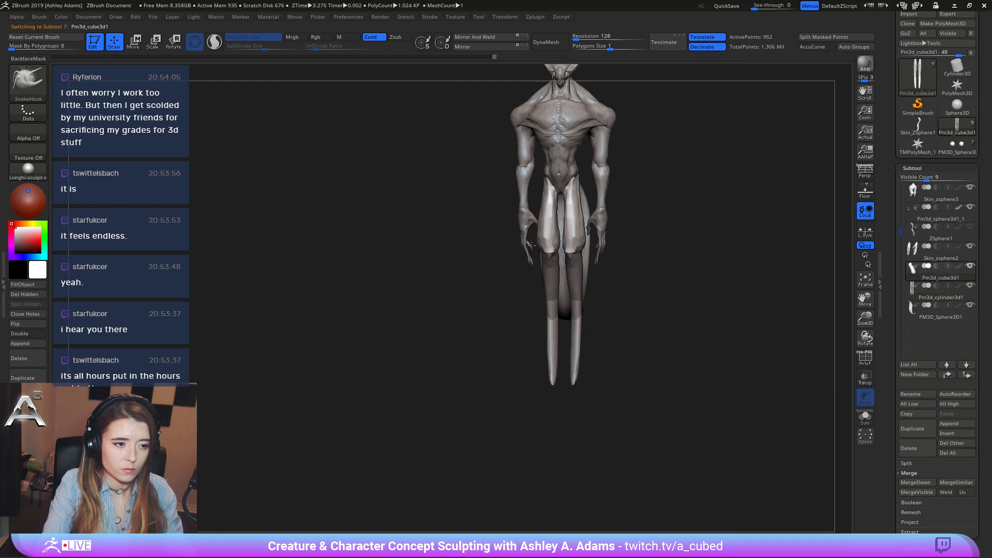
key("space")
mouse_move(553, 237)
left_mouse_down()
mouse_move(532, 244)
mouse_move(547, 244)
left_mouse_up()
key("space")
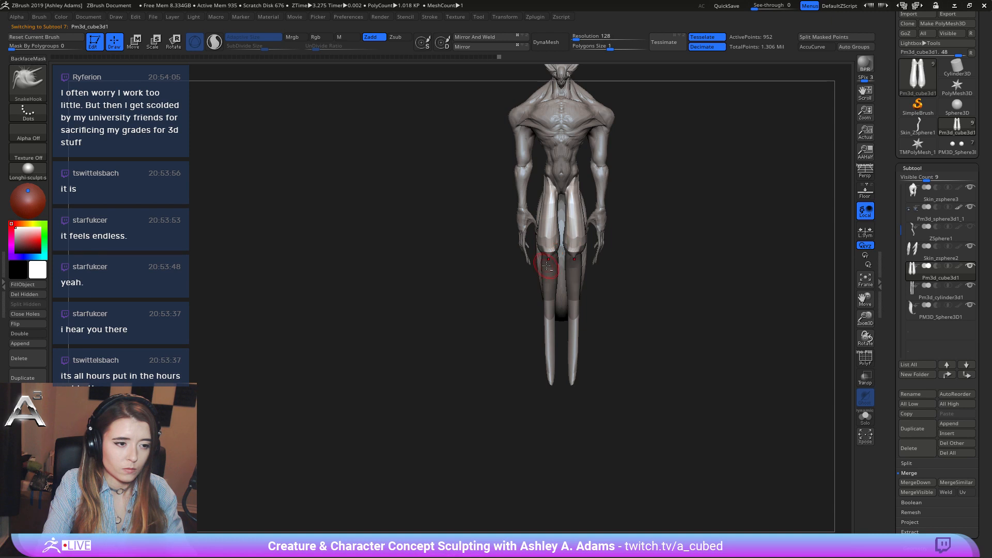
Return to the lower legs and reshape their outer contour below the knees with the SnakeHook brush.
left_click(548, 255, "alt")
key("space")
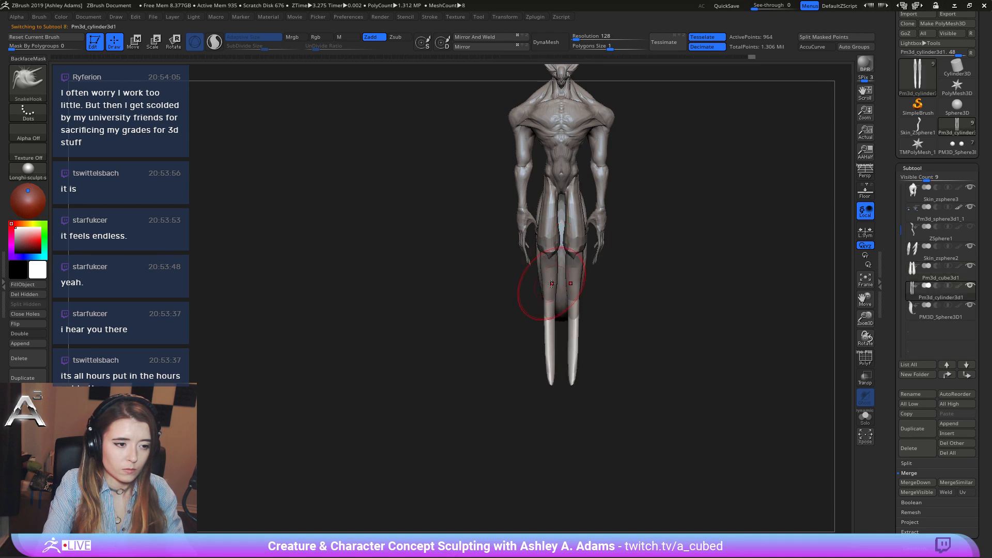
left_click_drag(545, 294, 538, 343)
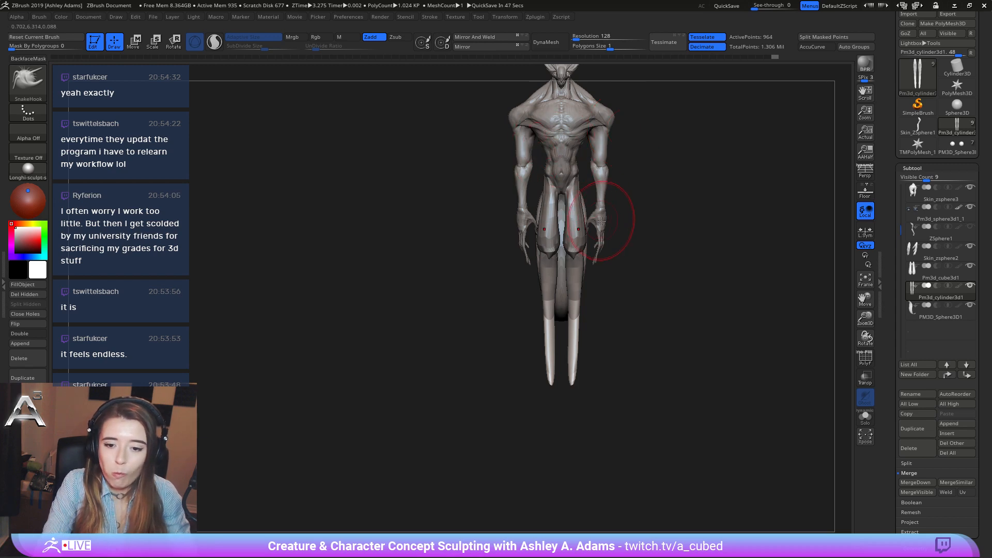
Select the torso and reshape its waist and flanks above the hips with the SnakeHook brush.
mouse_move(614, 248)
left_mouse_down()
mouse_move(635, 294)
mouse_move(584, 296)
left_mouse_up()
left_click(571, 248, "alt")
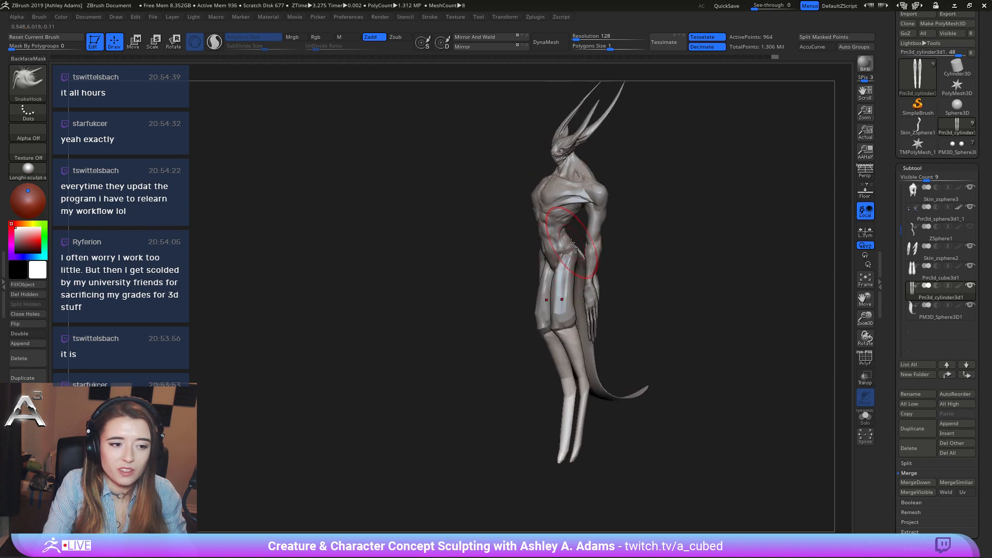
key("space")
scroll(572, 243, "up", 3)
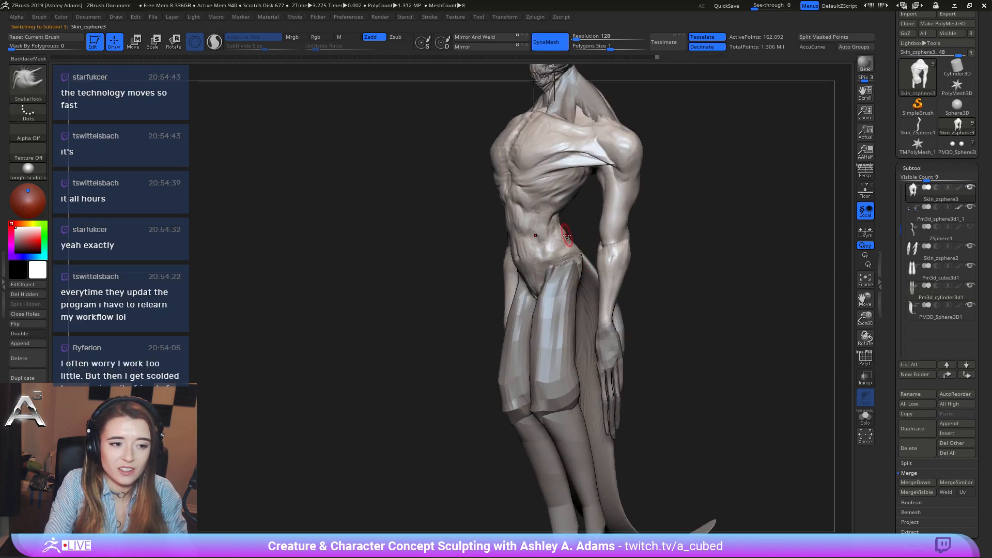
key("space")
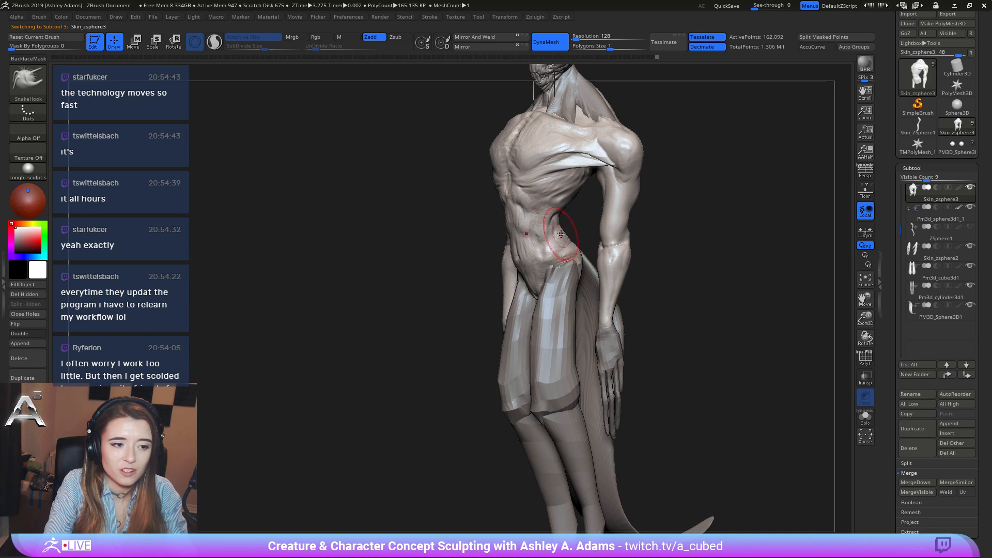
left_click_drag(566, 256, 563, 231)
key("space")
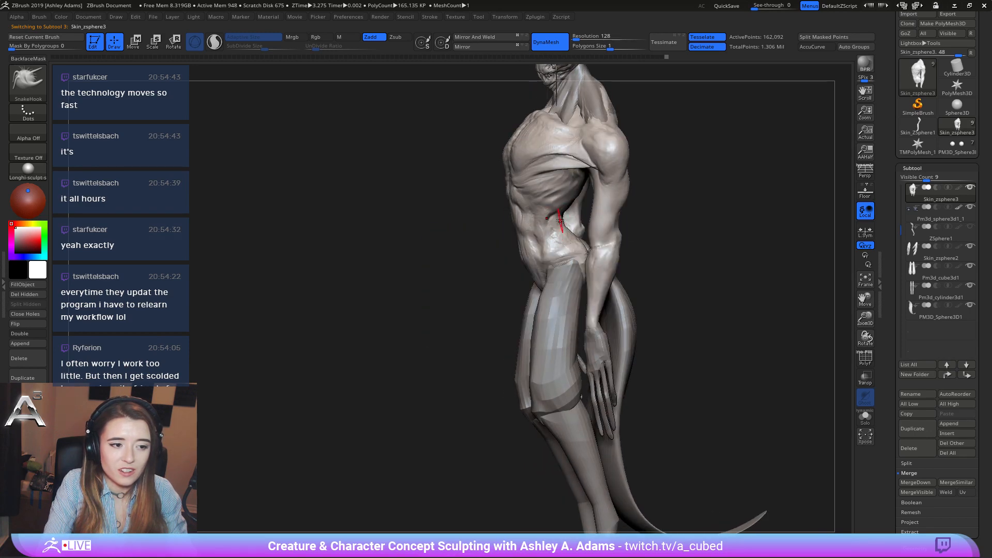
key("space")
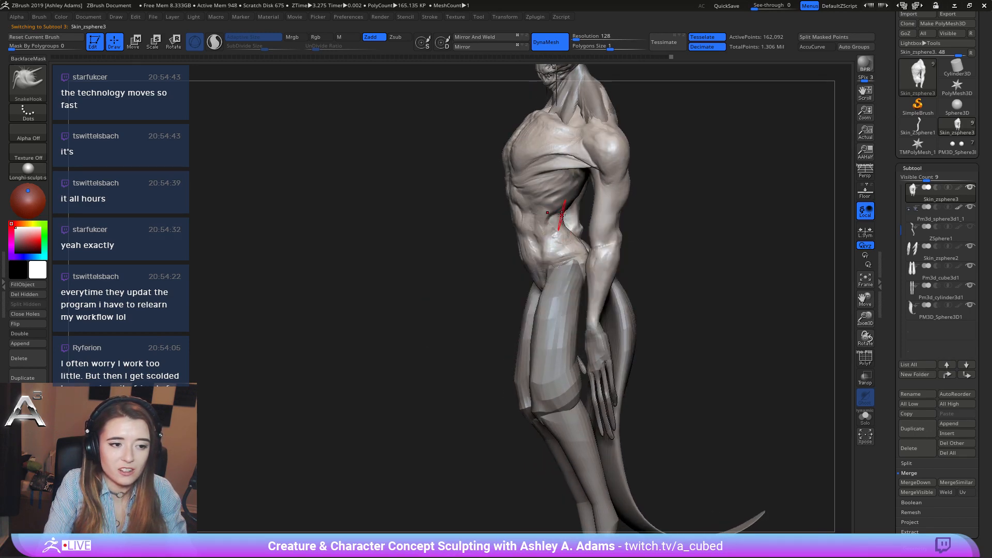
mouse_move(564, 212)
left_mouse_down()
mouse_move(543, 224)
mouse_move(596, 209)
mouse_move(589, 248)
left_mouse_up()
Refine the joint between upper thighs and pelvis in side view with the SnakeHook brush, switching between the thigh pieces and torso.
key("space")
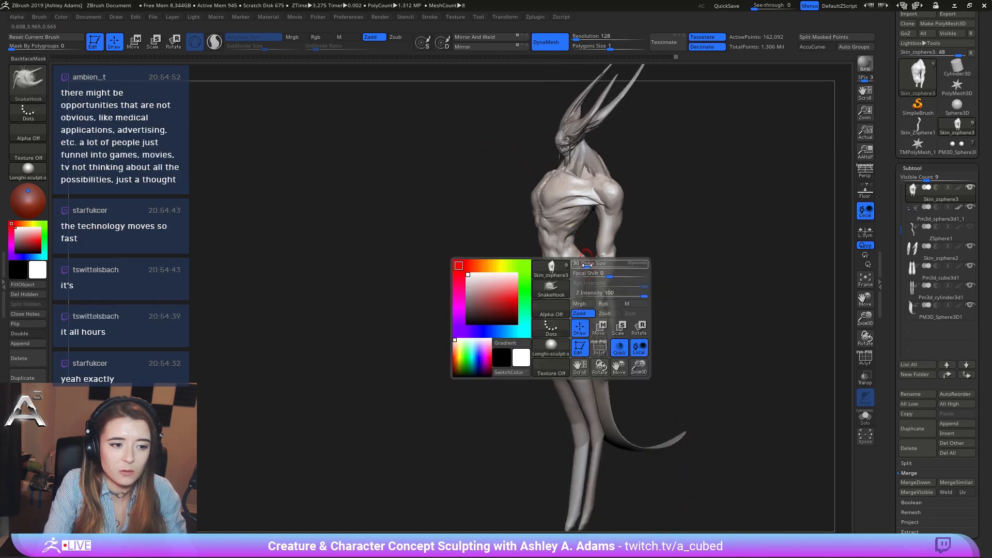
left_click(585, 267, "alt")
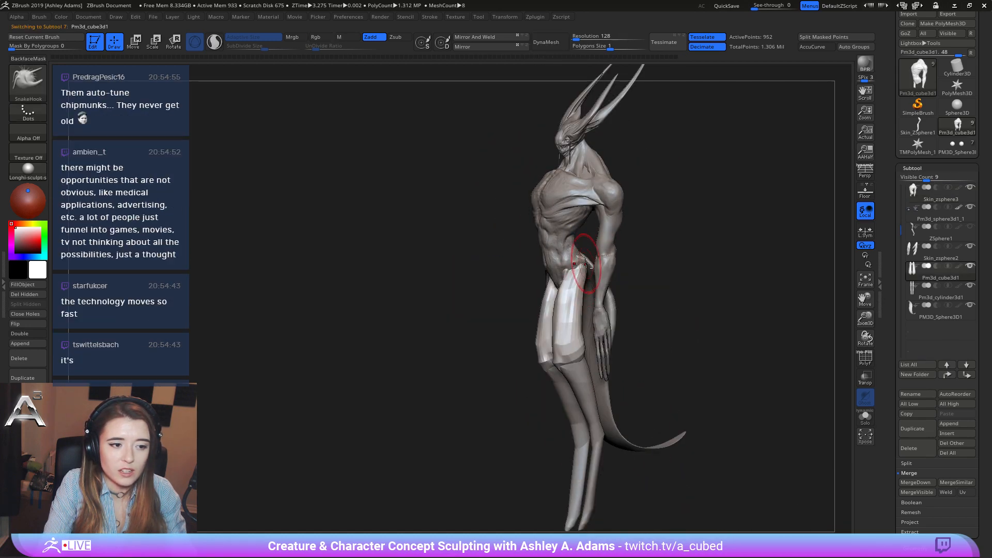
left_click_drag(573, 259, 576, 258)
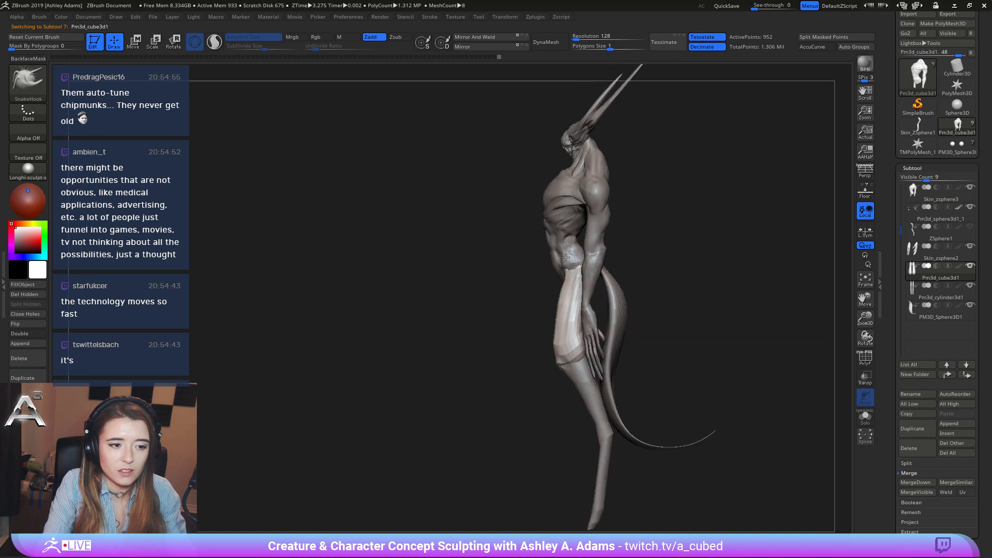
key("space")
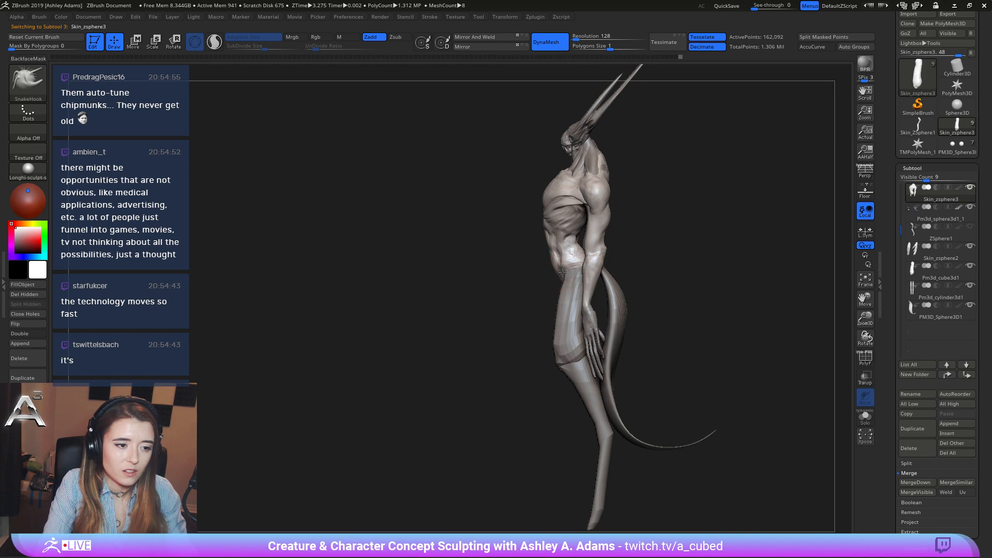
left_click(563, 274, "alt")
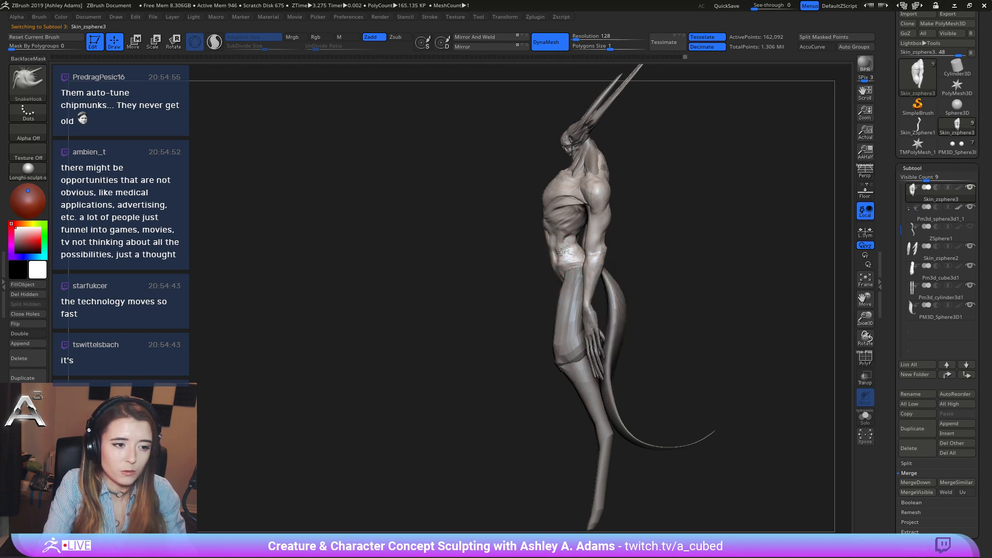
left_click(565, 272, "alt")
key("space")
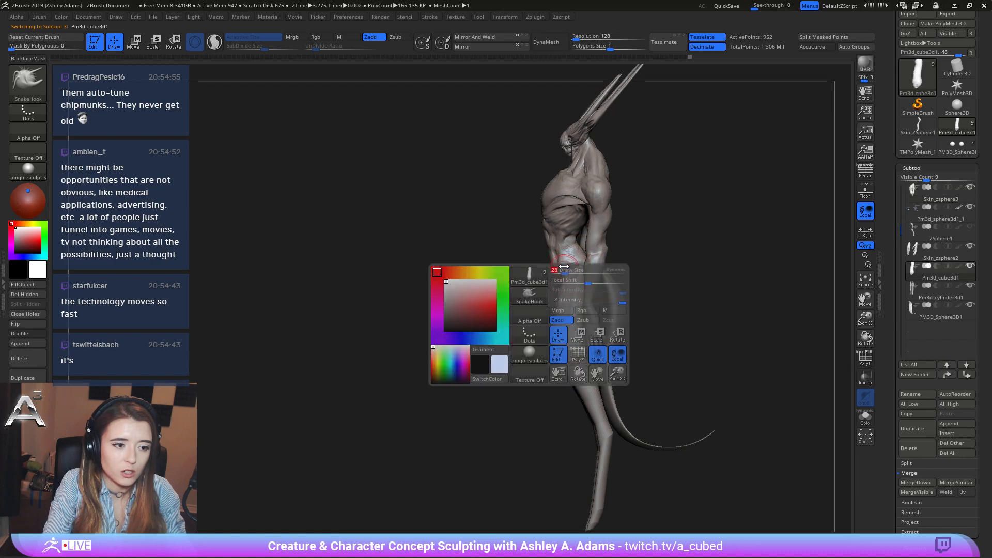
left_click_drag(564, 267, 518, 276)
Select the torso again and adjust the pelvis contour above the thighs in front view.
left_click(567, 281, "alt")
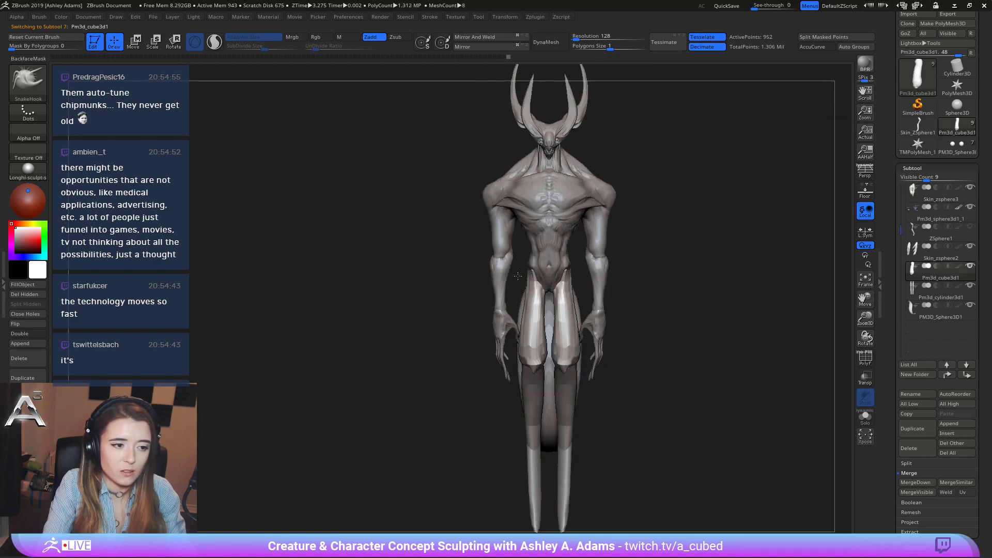
key("space")
left_click(561, 270, "alt")
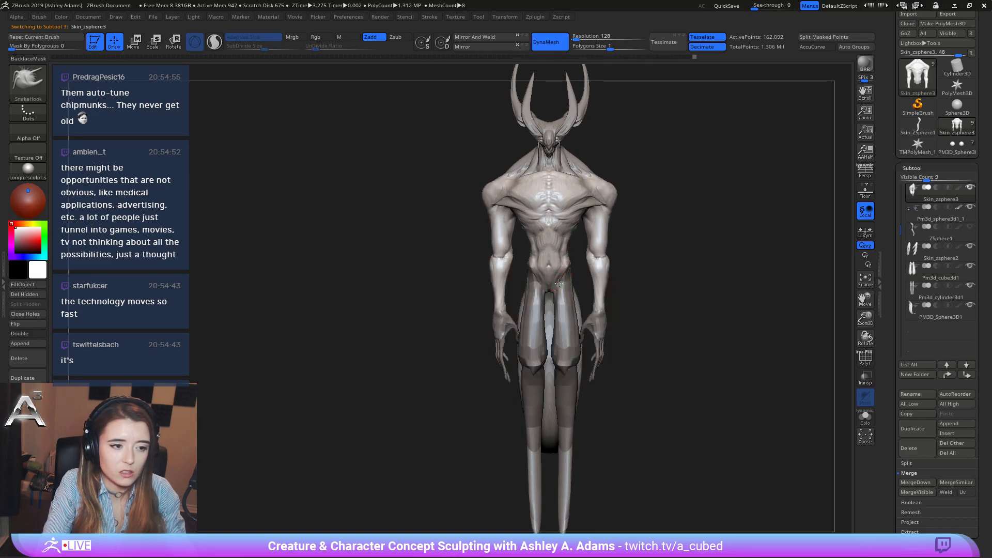
key("space")
right_click_drag(541, 274, 543, 236)
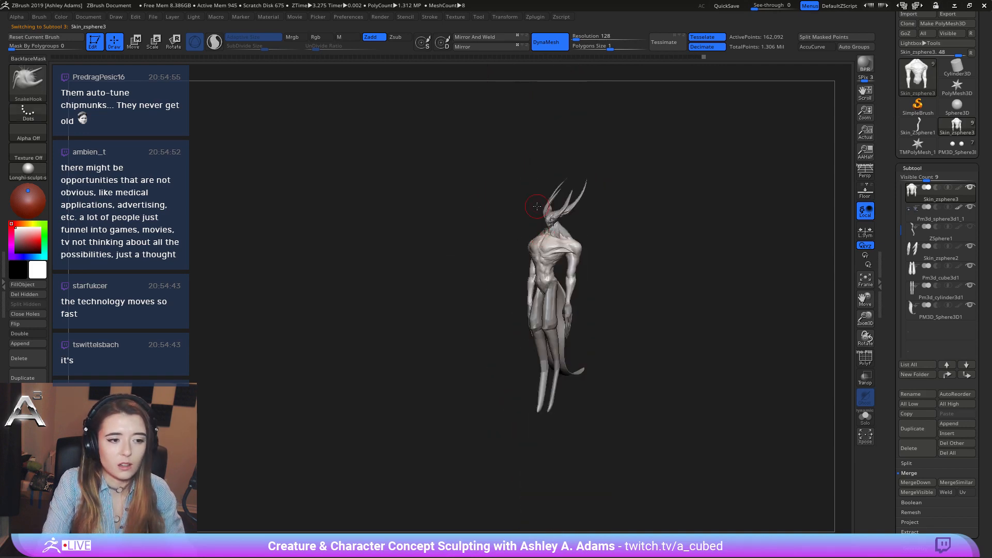
mouse_move(581, 283)
right_mouse_down("ctrl")
mouse_move(558, 326)
mouse_move(545, 308)
right_mouse_up("ctrl")
Select the thigh pieces and reshape their front profile and upper ends with the SnakeHook brush.
left_click(547, 321, "alt")
key("space")
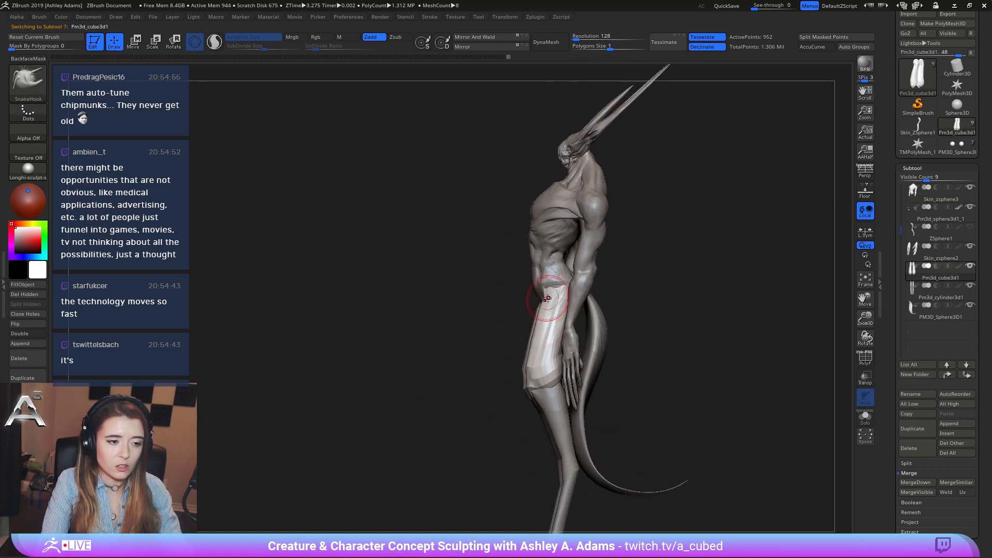
mouse_move(540, 329)
left_mouse_down()
mouse_move(534, 348)
mouse_move(537, 320)
left_mouse_up()
mouse_move(536, 320)
right_mouse_down()
mouse_move(498, 332)
mouse_move(517, 356)
right_mouse_up()
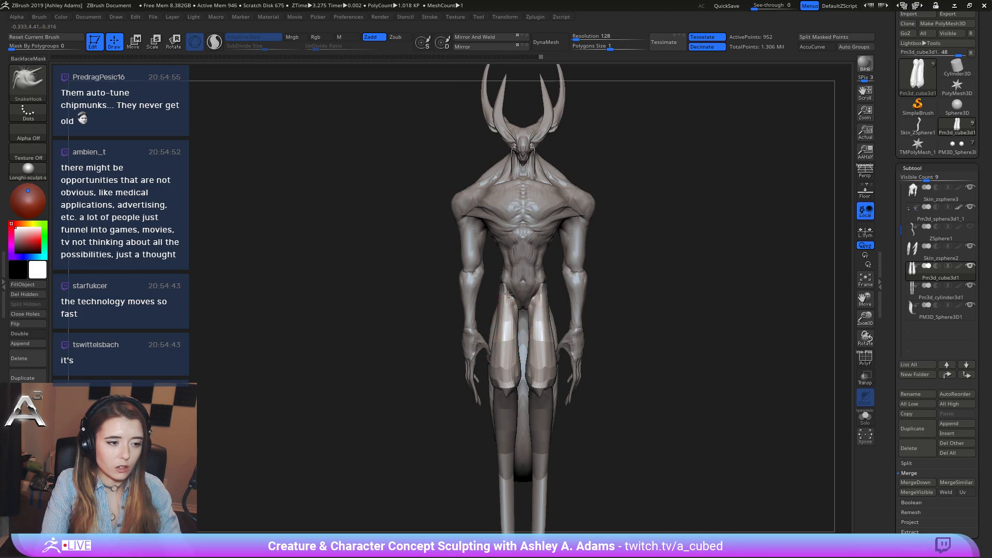
key("ctrl")
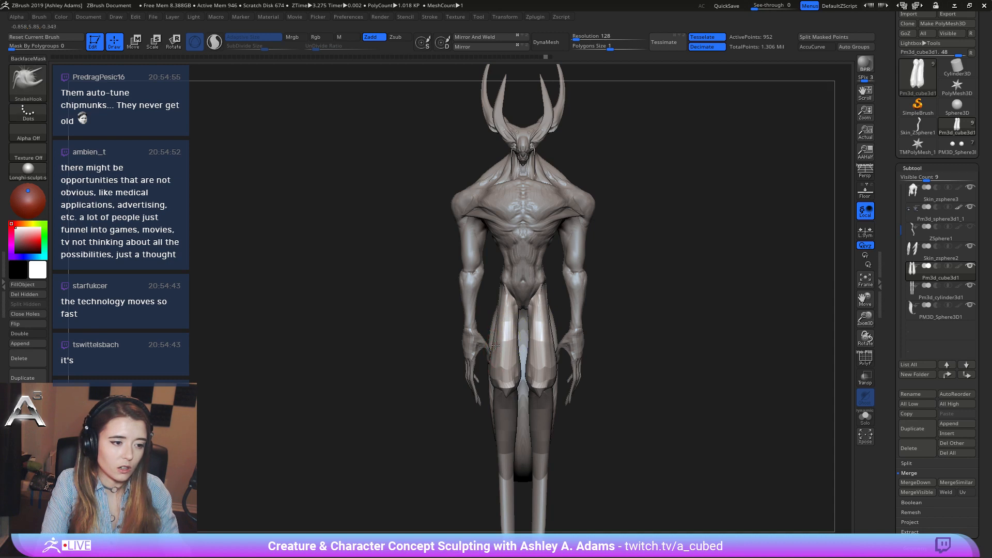
Adjust the thighs' inner and outer contours from hip to knee in front view with the SnakeHook brush.
right_click_drag(507, 381, 512, 350, "alt")
left_click_drag(507, 366, 510, 354)
right_click_drag(565, 378, 568, 340, "ctrl")
mouse_move(520, 295)
right_mouse_down("alt")
mouse_move(527, 288)
mouse_move(507, 303)
right_mouse_up("alt")
left_click_drag(529, 298, 530, 303)
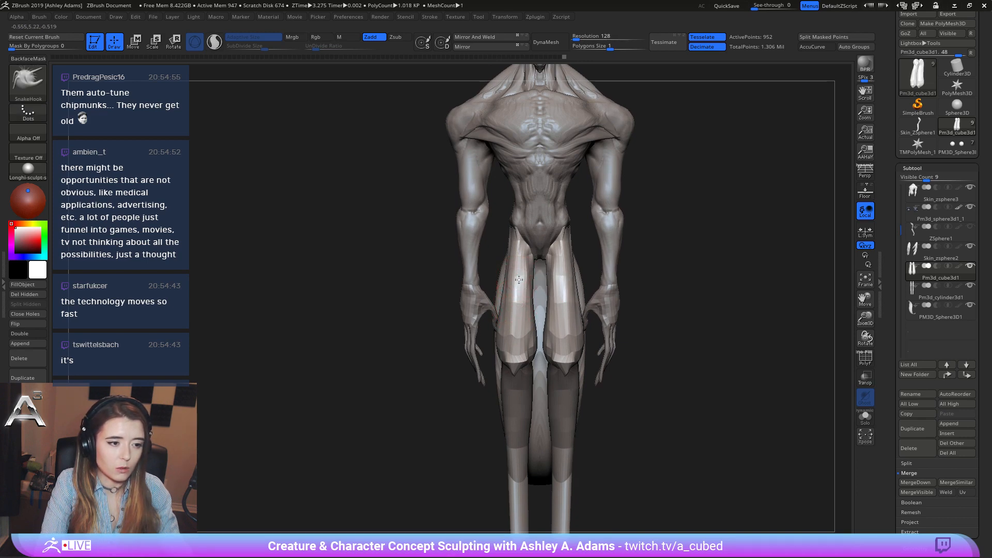
mouse_move(529, 304)
right_mouse_down()
mouse_move(499, 281)
mouse_move(468, 280)
mouse_move(518, 174)
right_mouse_up()
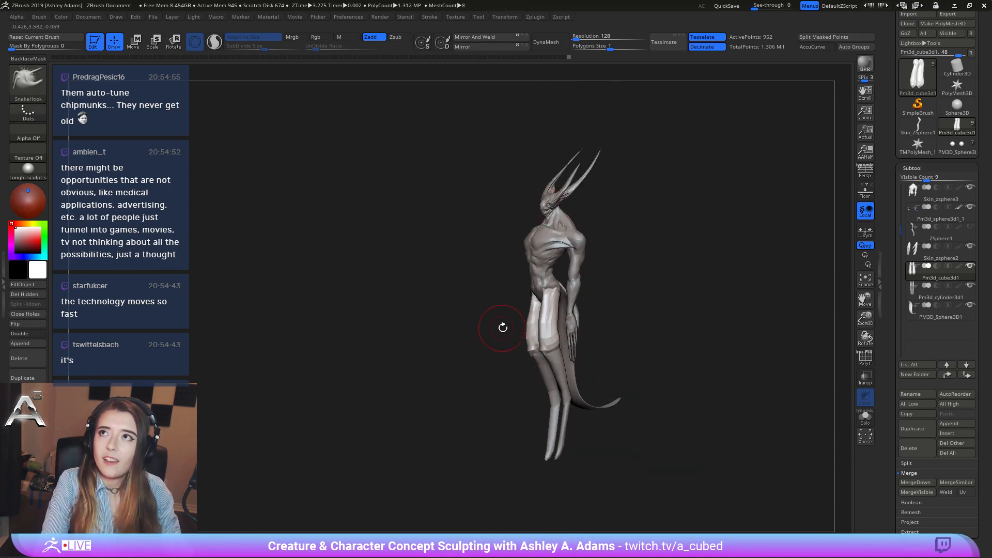
Reshape the upper thighs where they meet the hips from a three-quarter view with the SnakeHook brush.
right_click_drag(616, 209, 631, 253)
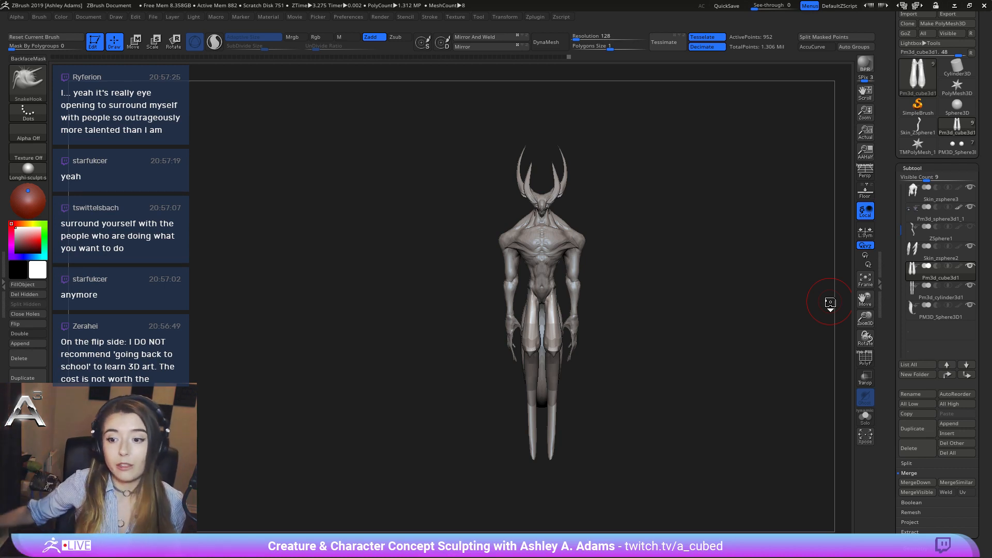
mouse_move(457, 217)
left_mouse_down()
mouse_move(574, 246)
mouse_move(513, 270)
mouse_move(469, 261)
mouse_move(563, 293)
mouse_move(496, 290)
mouse_move(532, 279)
left_mouse_up()
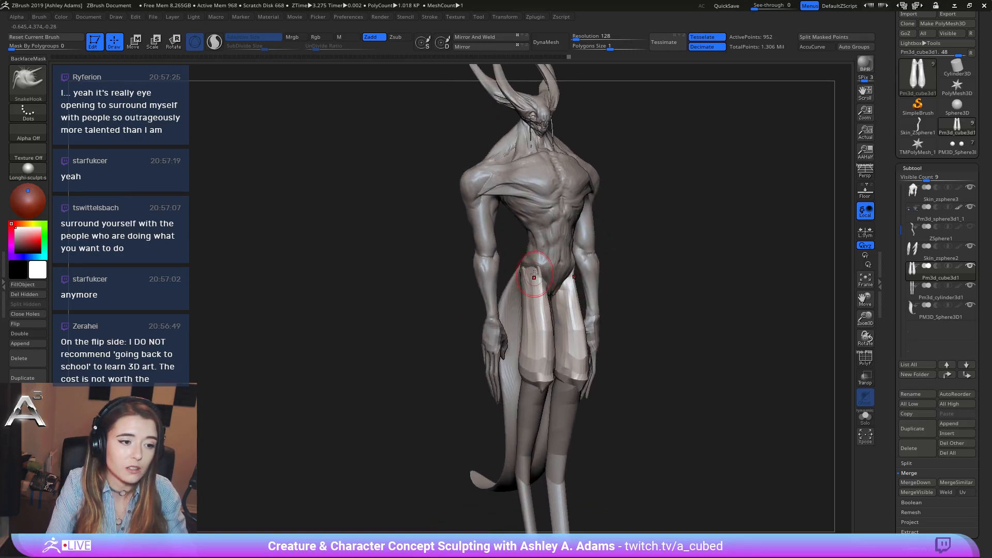
right_click_drag(531, 264, 510, 319, "ctrl")
key("space")
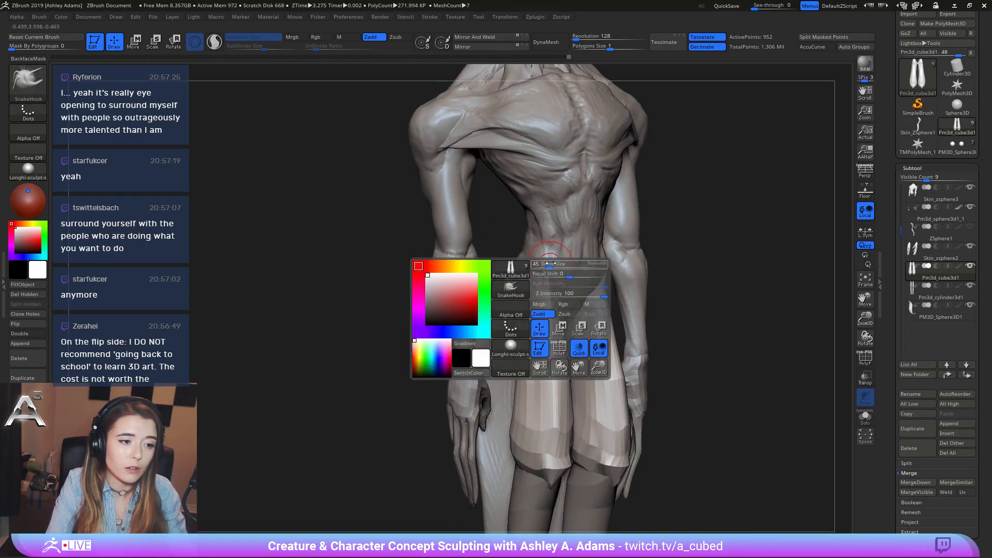
mouse_move(539, 285)
right_mouse_down()
mouse_move(533, 262)
mouse_move(566, 292)
right_mouse_up()
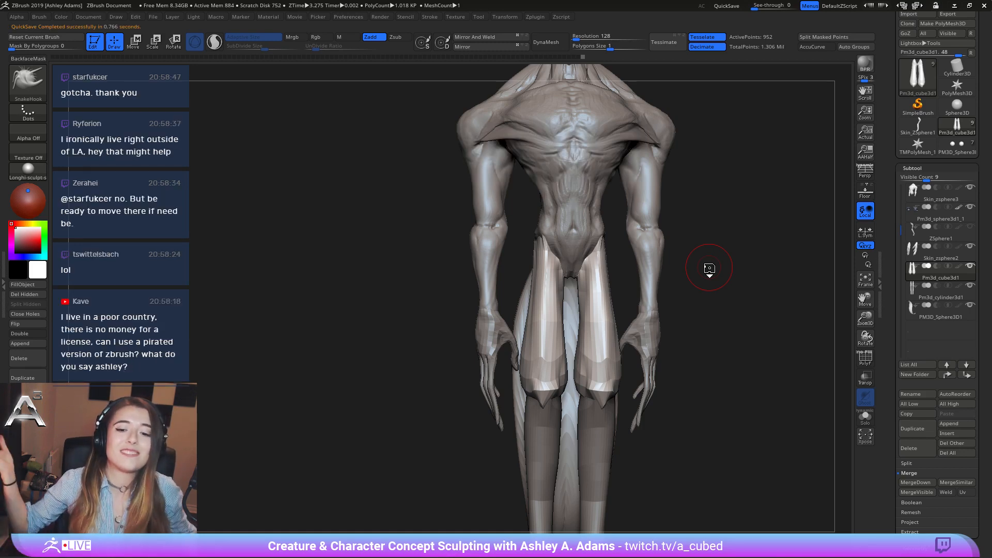
Select the torso and build up the muscle forms below the ribcage with the ClayBuildup brush.
mouse_move(470, 216)
left_mouse_down()
mouse_move(520, 310)
mouse_move(537, 243)
mouse_move(555, 223)
mouse_move(517, 223)
left_mouse_up()
left_click(554, 222, "alt")
key("space")
key("b")
key("c")
key("b")
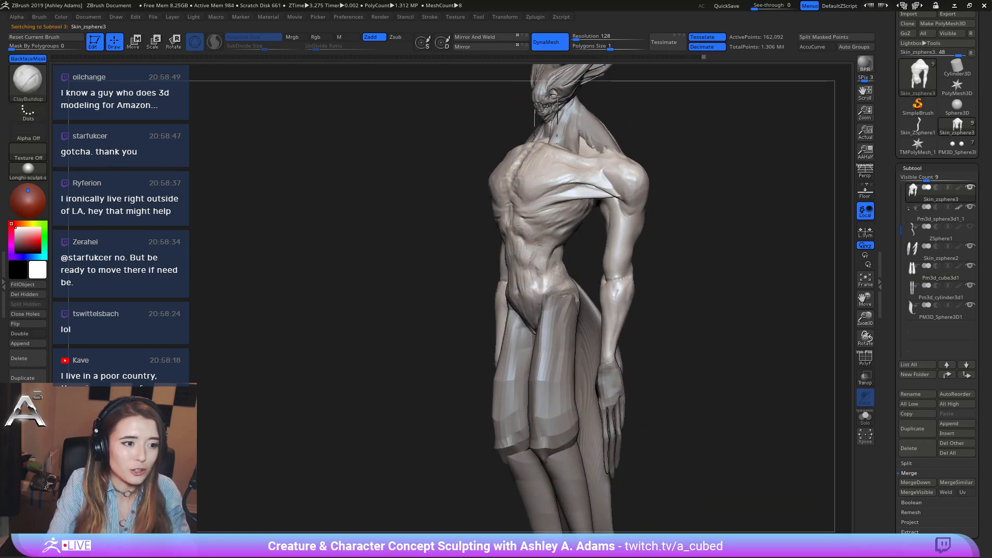
key("space")
left_click_drag(517, 223, 519, 226)
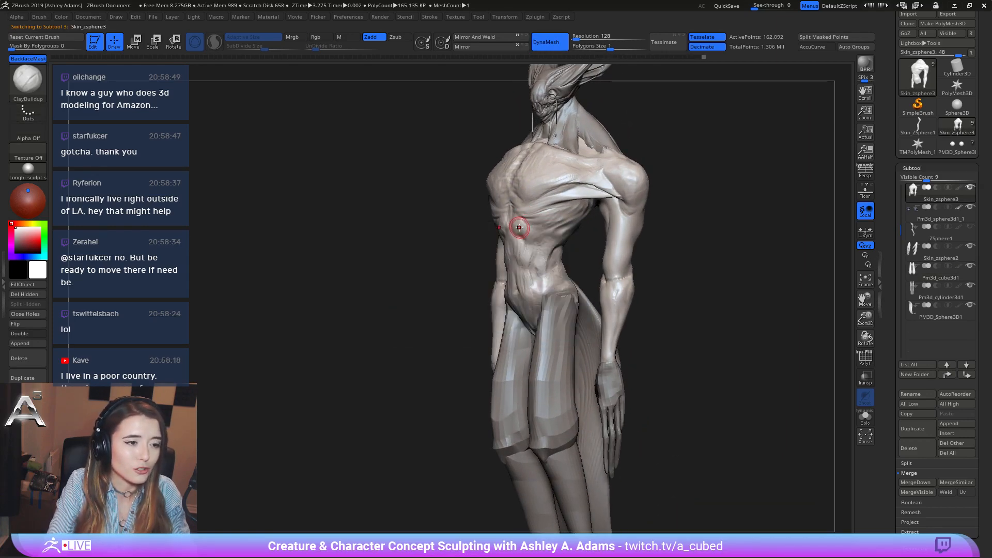
right_click_drag(549, 233, 538, 236, "shift")
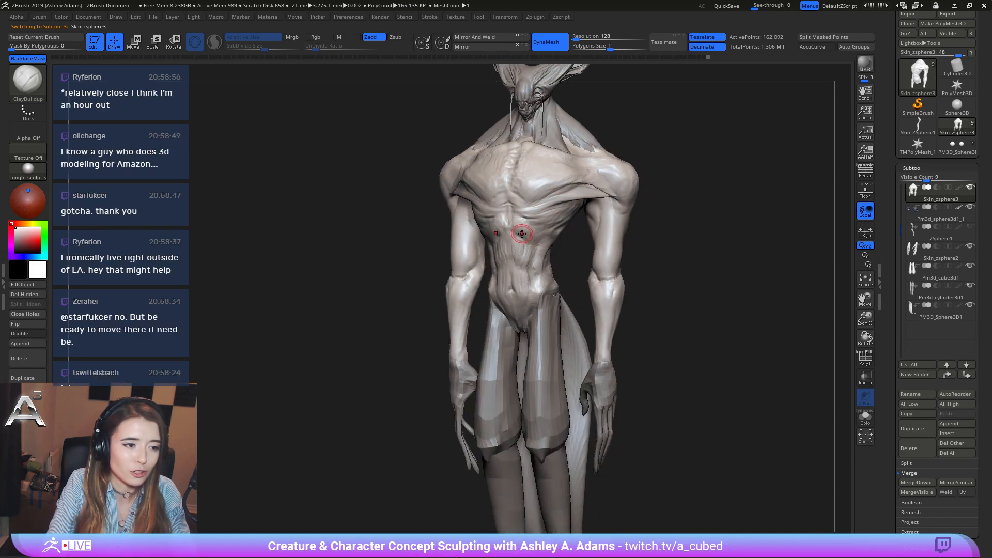
Carve the separations between the abdominal muscles down to the navel with the DamStandard brush.
key("b")
key("d")
key("s")
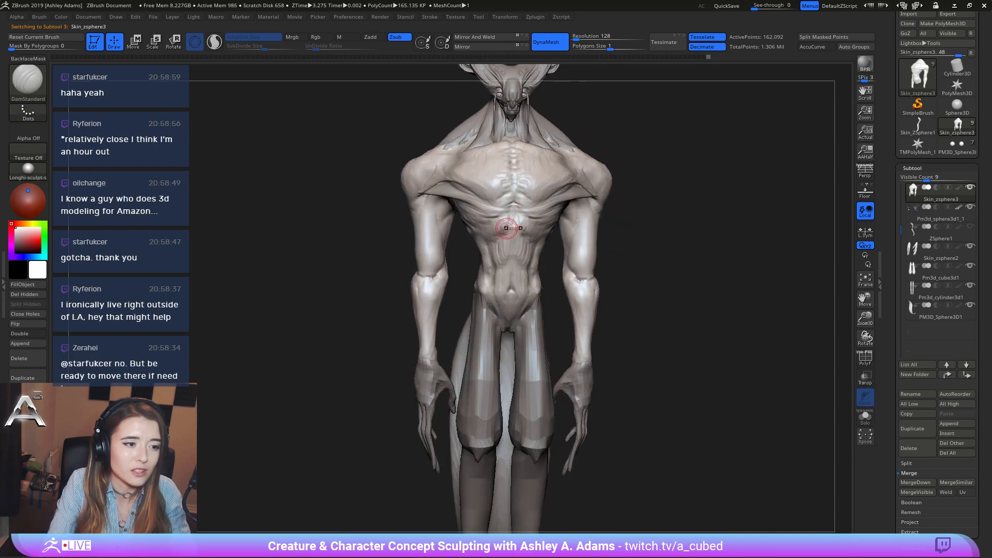
mouse_move(512, 230)
right_mouse_down()
mouse_move(494, 265)
mouse_move(511, 248)
right_mouse_up()
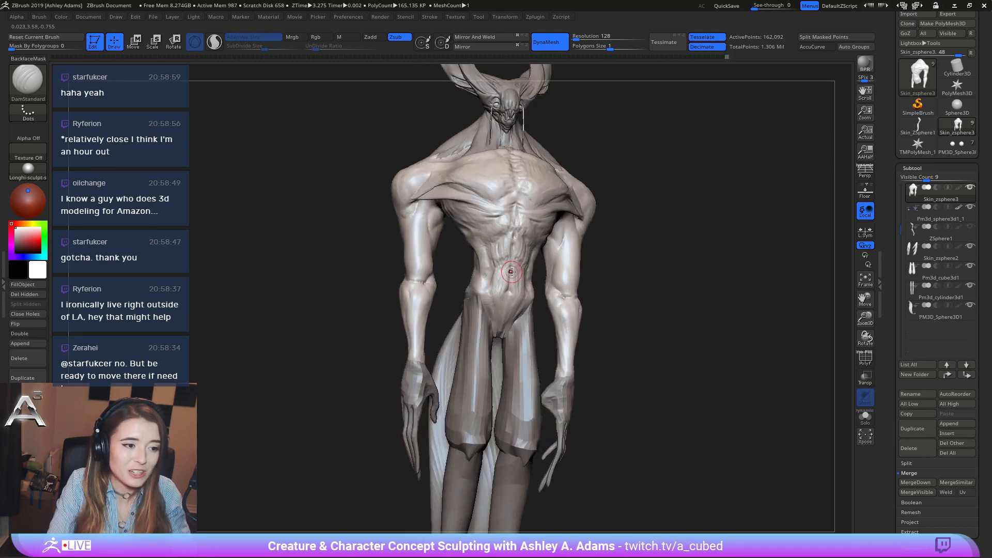
mouse_move(520, 273)
right_mouse_down()
mouse_move(516, 229)
mouse_move(532, 202)
mouse_move(516, 200)
mouse_move(477, 239)
right_mouse_up()
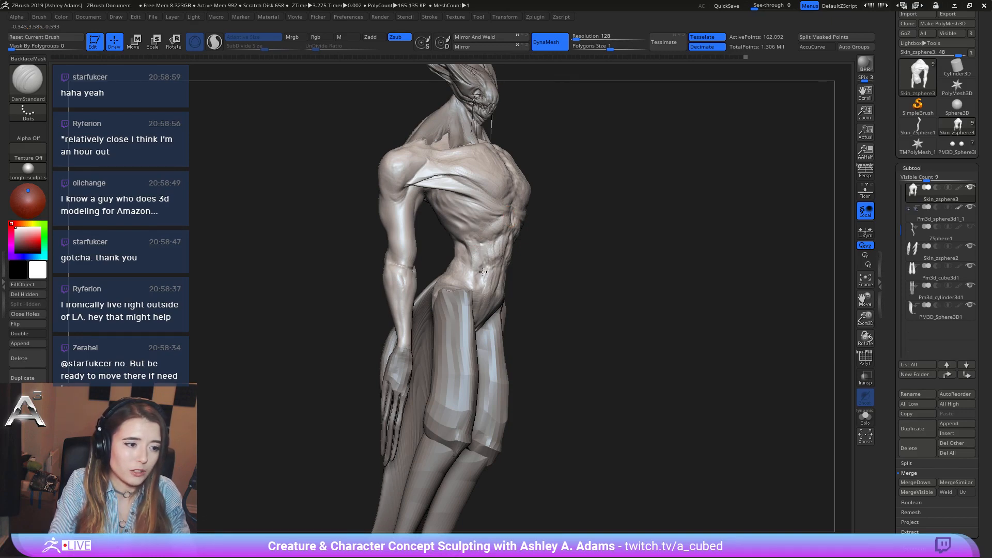
mouse_move(484, 270)
right_mouse_down()
mouse_move(458, 277)
mouse_move(476, 281)
right_mouse_up()
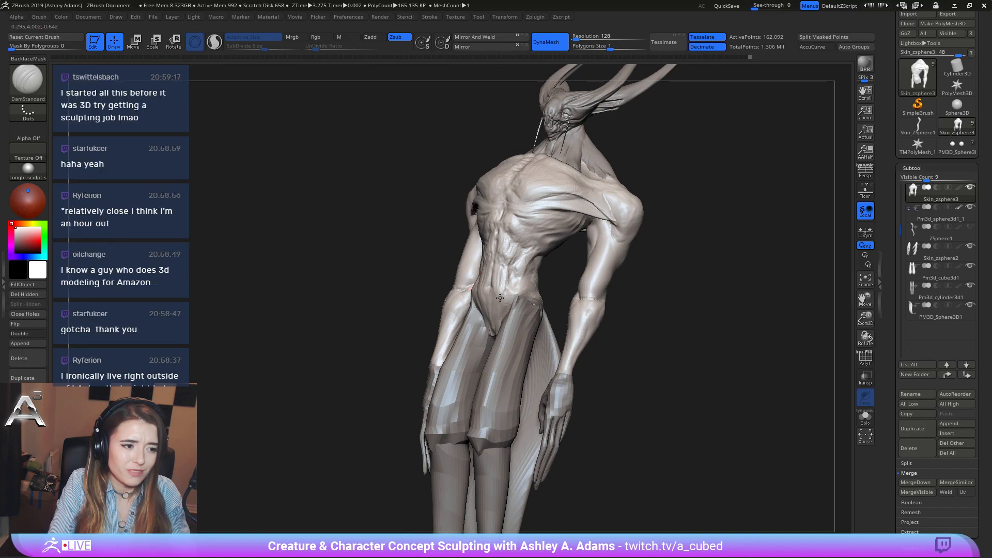
Build up the lower abdomen and pelvic area with the ClayBuildup brush.
key("b")
key("c")
key("b")
right_click_drag(503, 315, 486, 334)
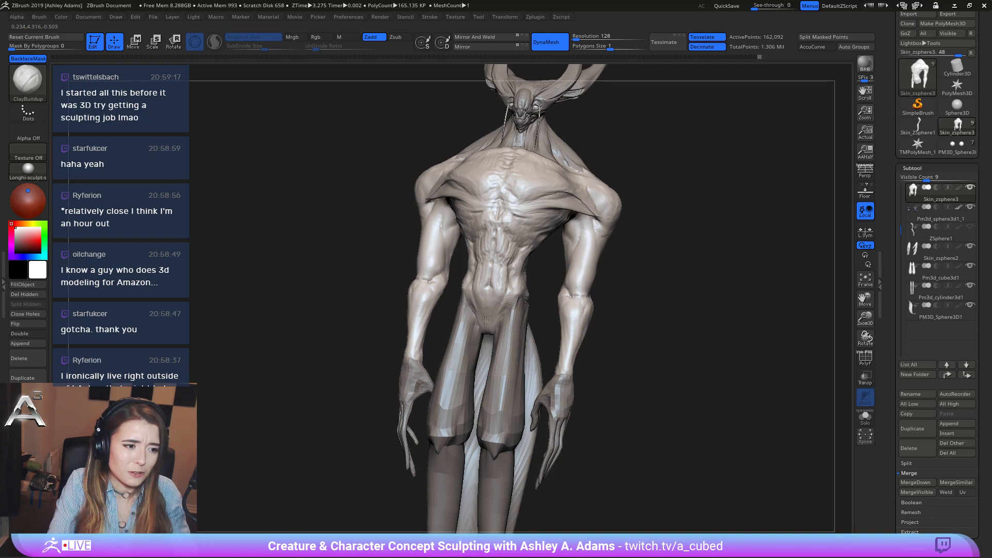
mouse_move(506, 303)
right_mouse_down()
mouse_move(471, 307)
mouse_move(498, 325)
mouse_move(492, 248)
right_mouse_up()
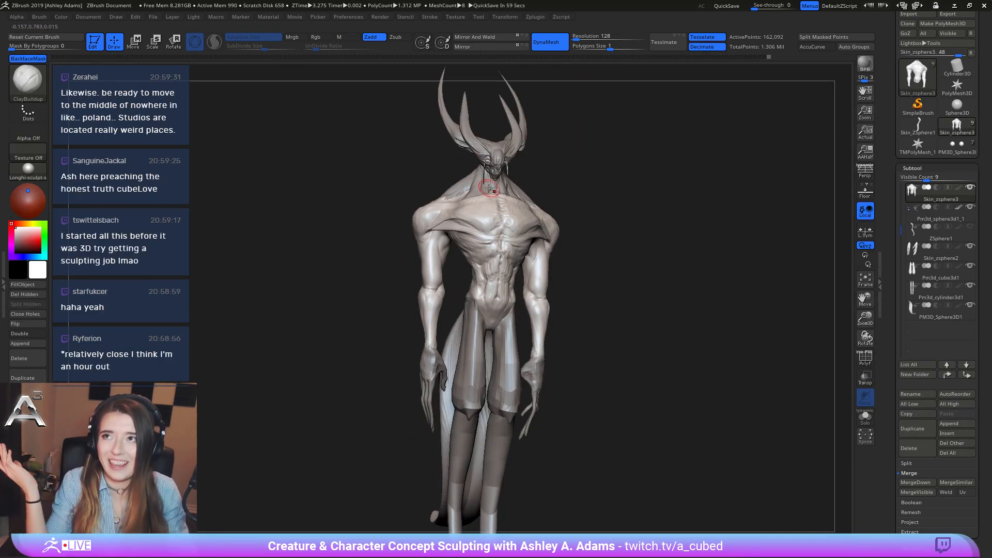
Carve and smooth the rib and side muscle lines along the torso's flank with the DamStandard brush.
mouse_move(438, 241)
right_mouse_down()
mouse_move(499, 265)
mouse_move(466, 236)
mouse_move(478, 246)
mouse_move(415, 254)
right_mouse_up()
key("b")
key("d")
key("s")
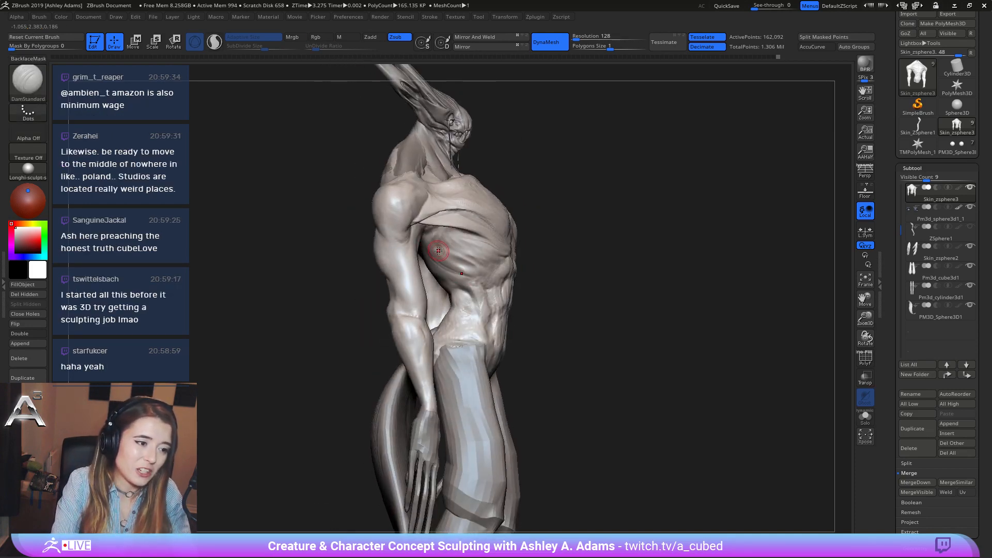
key("shift")
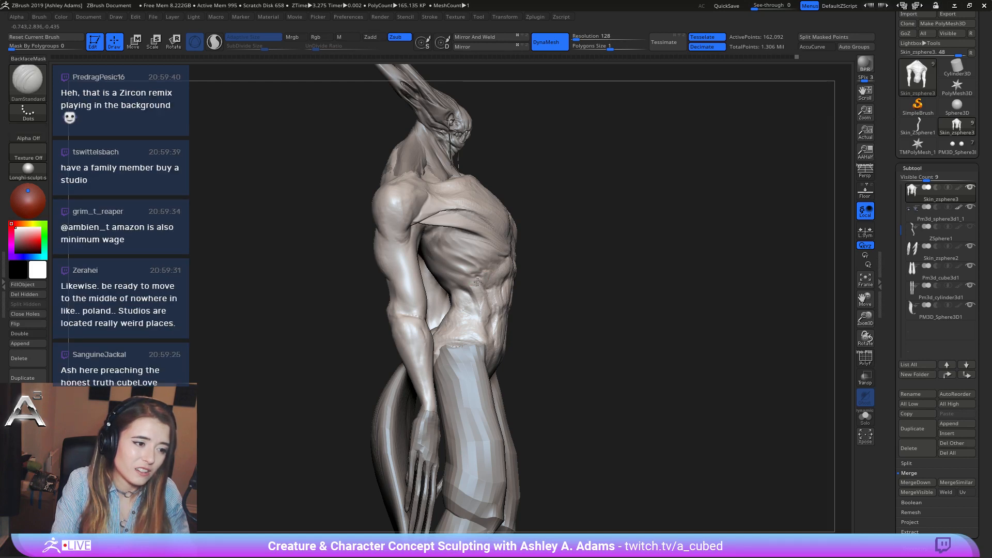
left_click_drag(484, 270, 459, 253)
right_click_drag(537, 262, 483, 270)
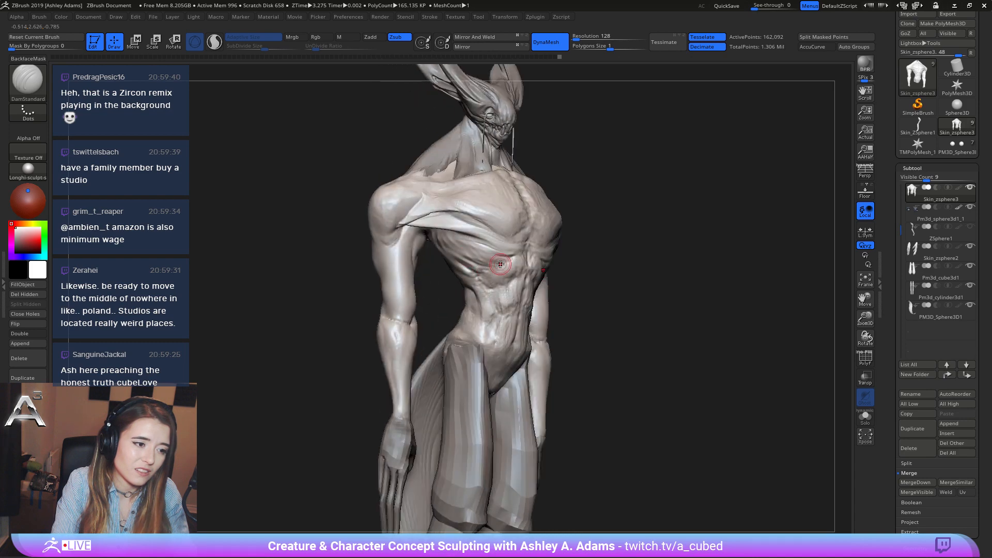
Deepen the crease on the lower ribcage with the DamStandard brush.
mouse_move(500, 265)
left_mouse_down()
mouse_move(479, 256)
mouse_move(507, 261)
mouse_move(495, 273)
left_mouse_up()
mouse_move(533, 295)
right_mouse_down("ctrl")
mouse_move(556, 251)
mouse_move(528, 248)
mouse_move(568, 251)
right_mouse_up("ctrl")
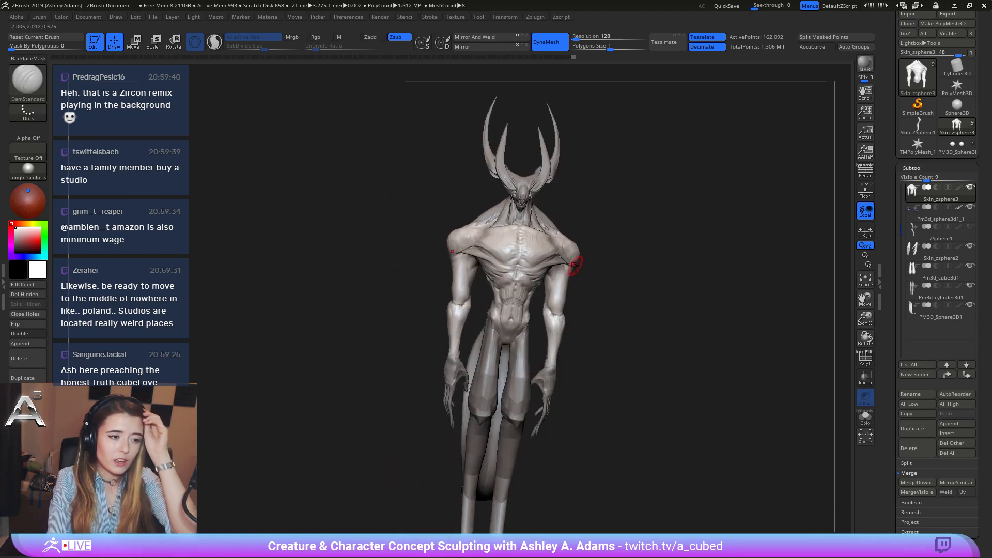
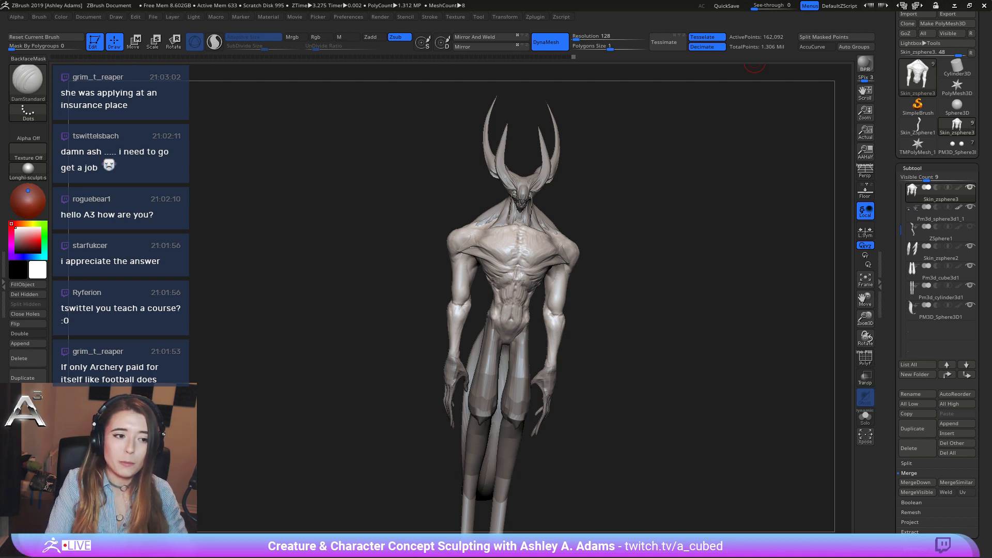
mouse_move(599, 245)
left_mouse_down()
mouse_move(605, 231)
mouse_move(594, 257)
mouse_move(587, 225)
mouse_move(588, 250)
left_mouse_up()
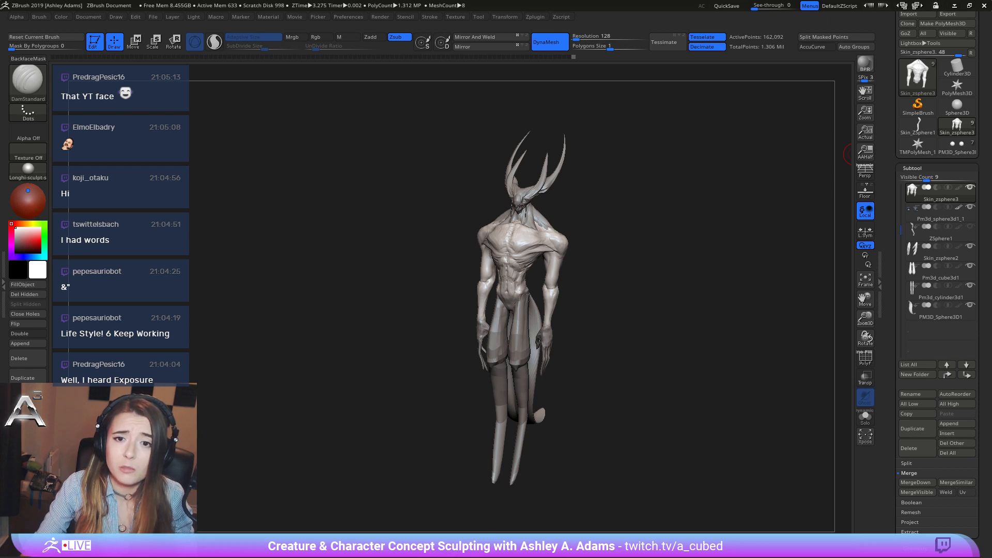
mouse_move(571, 283)
right_mouse_down()
mouse_move(589, 266)
mouse_move(574, 290)
right_mouse_up()
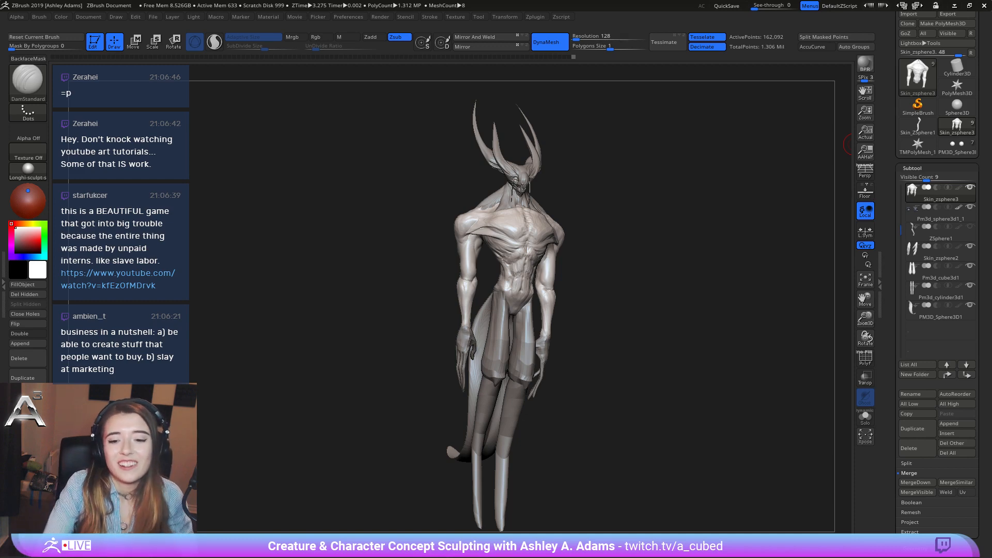
mouse_move(594, 244)
right_mouse_down()
mouse_move(620, 253)
mouse_move(572, 265)
mouse_move(558, 228)
mouse_move(565, 273)
mouse_move(582, 234)
right_mouse_up()
Build up the muscle and joint forms of the upper arms around the elbows with the ClayBuildup brush.
right_click(550, 292)
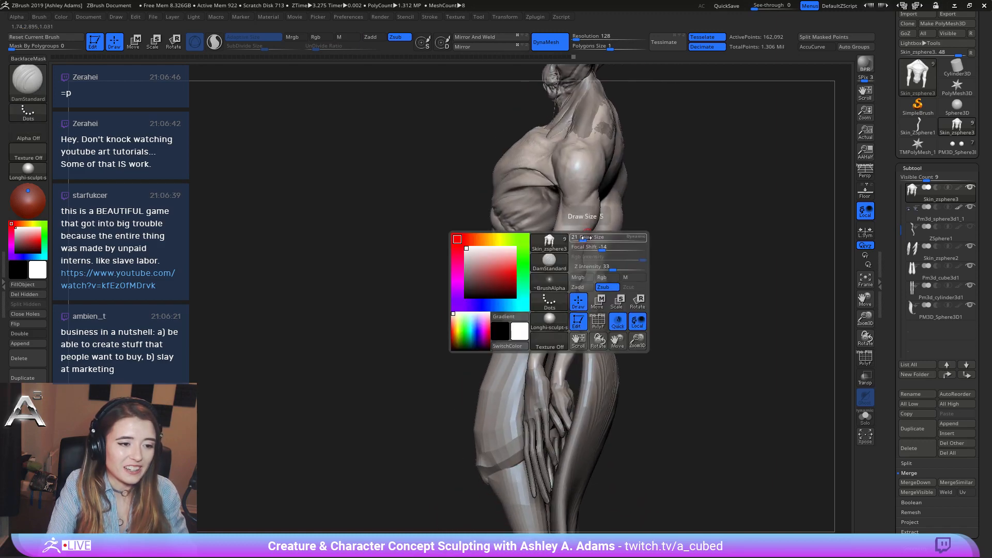
right_click_drag(550, 292, 565, 264)
mouse_move(575, 229)
right_mouse_down()
mouse_move(605, 219)
mouse_move(579, 247)
mouse_move(551, 241)
right_mouse_up()
key("b")
key("c")
key("b")
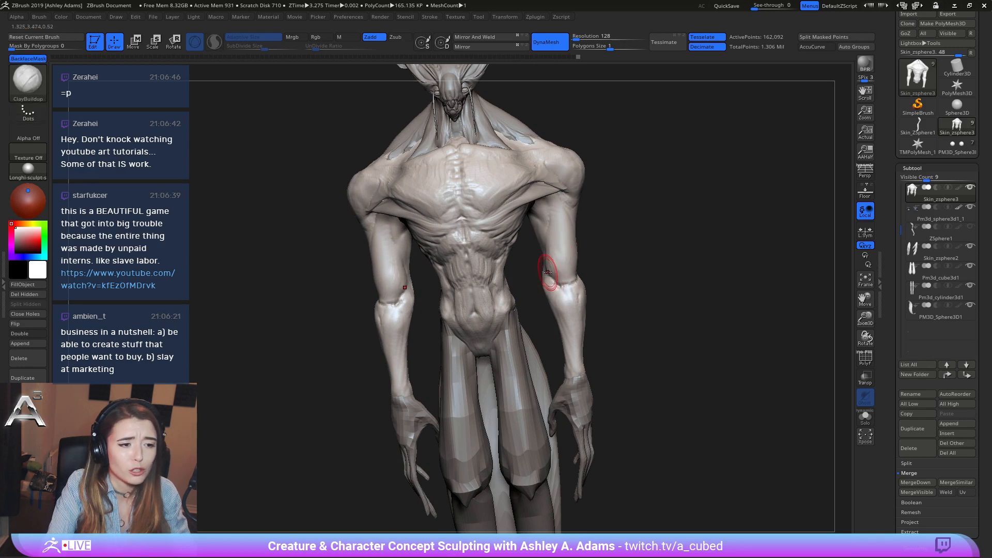
right_click_drag(551, 278, 564, 260)
key("space")
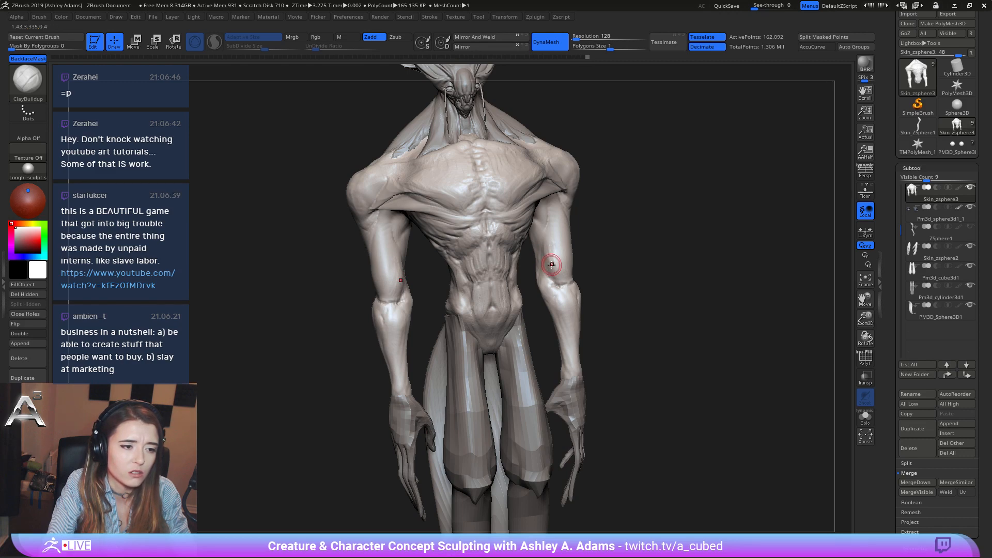
right_click_drag(550, 270, 569, 282)
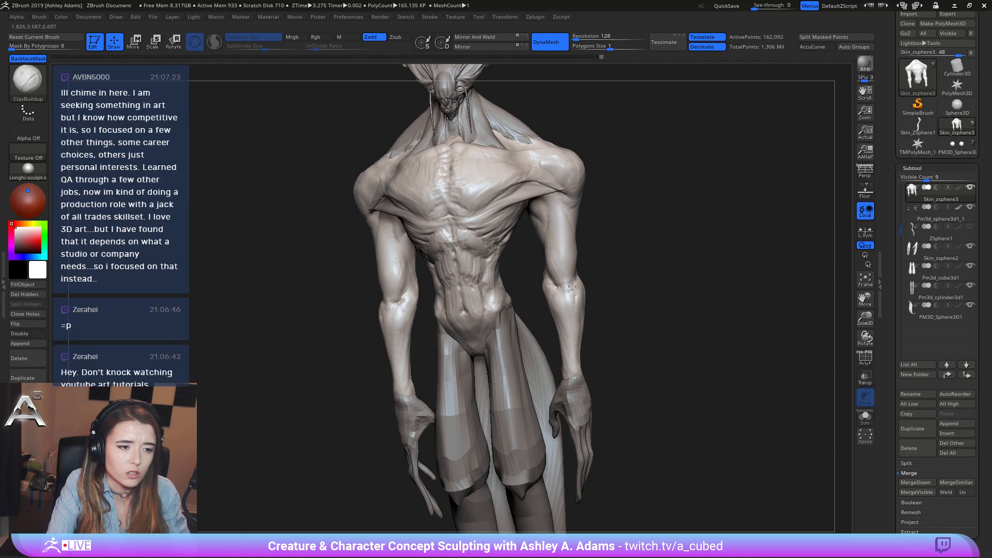
key("space")
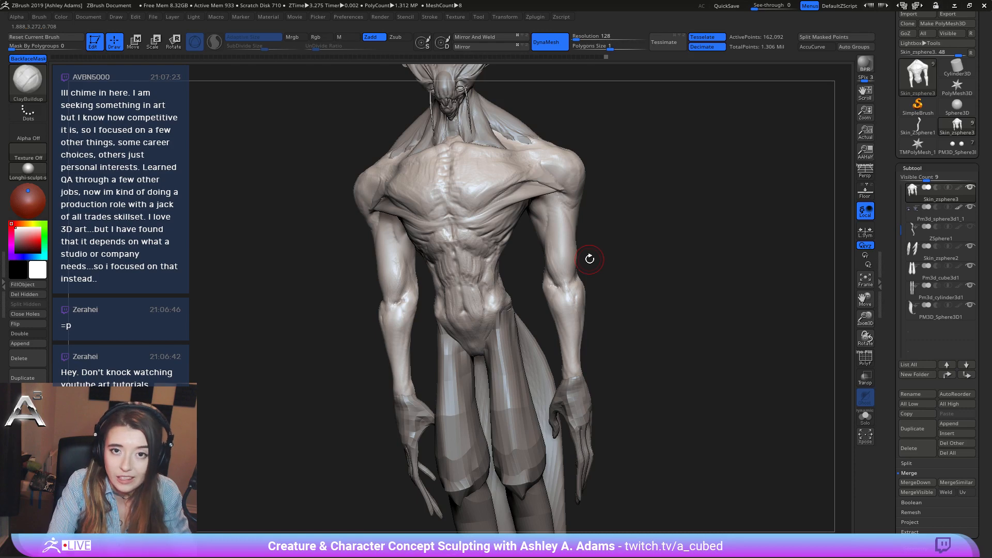
mouse_move(584, 247)
left_mouse_down("alt")
mouse_move(582, 212)
mouse_move(576, 247)
left_mouse_up("alt")
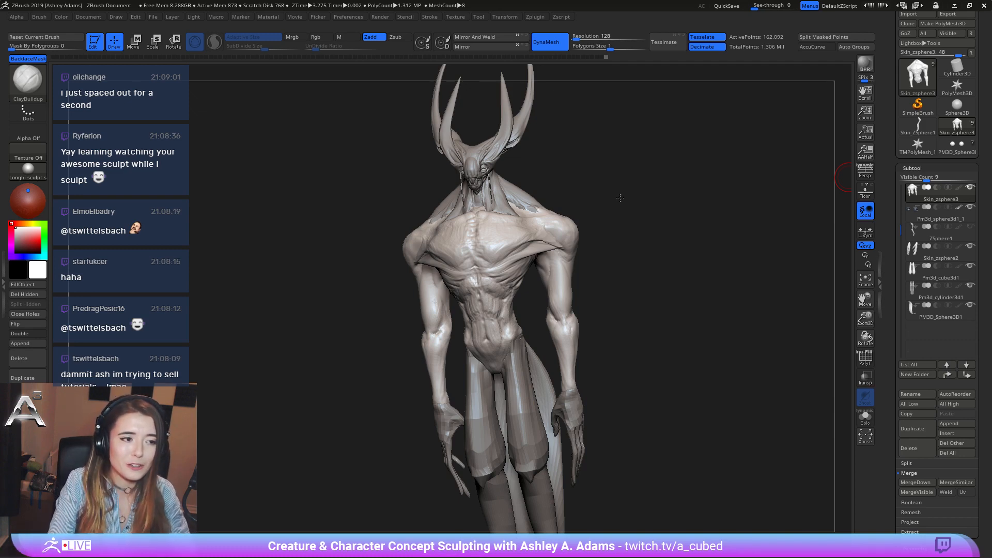
left_click_drag(620, 198, 555, 233)
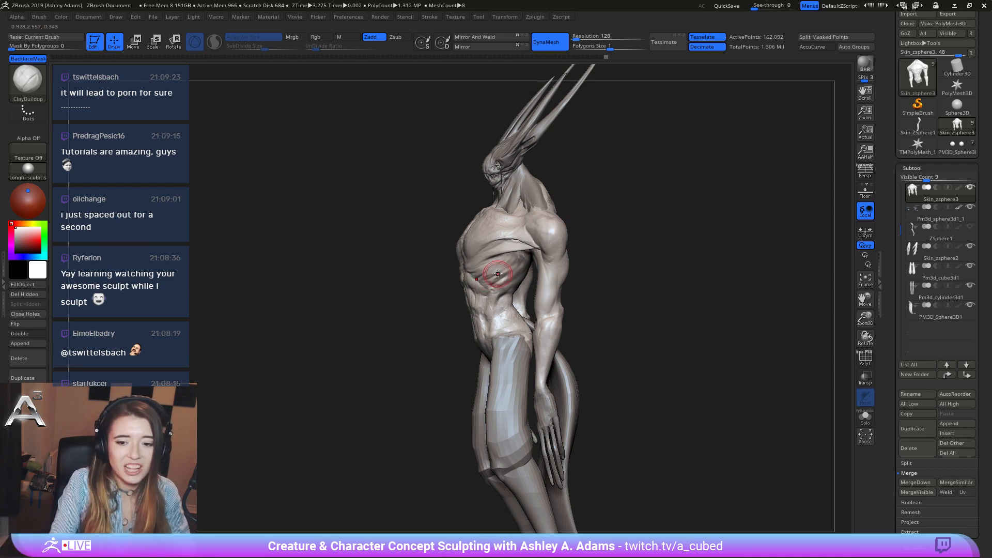
mouse_move(485, 261)
right_mouse_down()
mouse_move(515, 247)
mouse_move(509, 239)
mouse_move(497, 303)
mouse_move(497, 250)
right_mouse_up()
right_click(505, 238)
Select the thigh pieces and adjust their silhouette from the side and front with the SnakeHook brush.
left_click(500, 339, "alt")
right_click_drag(500, 339, 515, 341)
key("b")
key("s")
key("h")
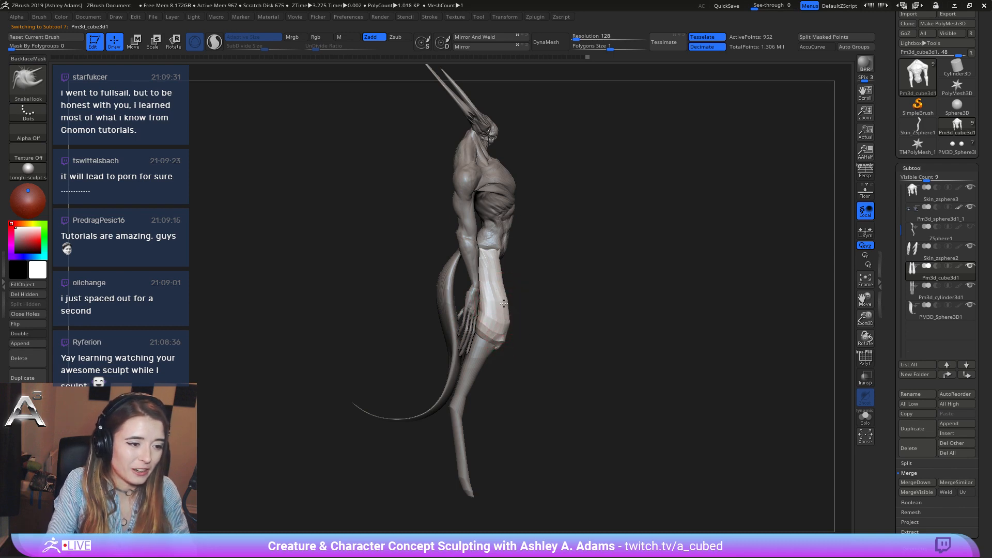
mouse_move(505, 292)
right_mouse_down()
mouse_move(473, 294)
mouse_move(486, 289)
mouse_move(455, 250)
mouse_move(493, 216)
mouse_move(531, 207)
mouse_move(476, 188)
mouse_move(565, 152)
mouse_move(454, 245)
right_mouse_up()
right_click(486, 289)
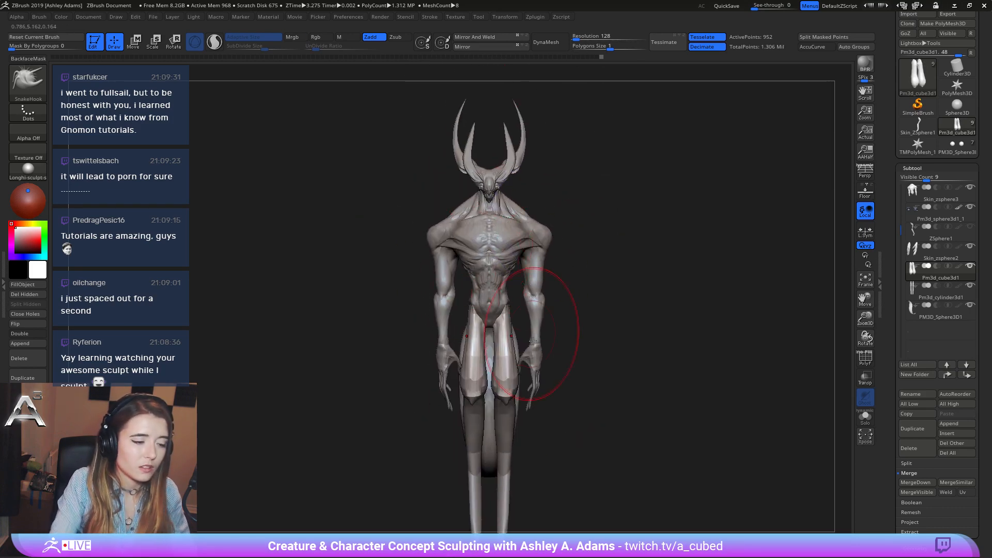
Merge the thigh subtool down with the lower-leg cylinder subtool into one leg mesh.
left_click(476, 429, "alt")
left_click(916, 273)
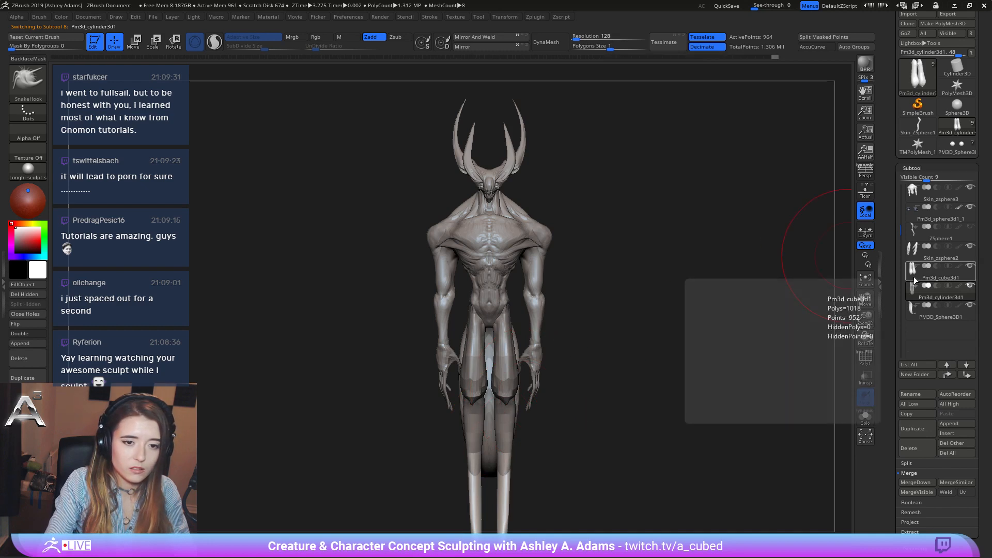
left_click(910, 482)
left_click(820, 504)
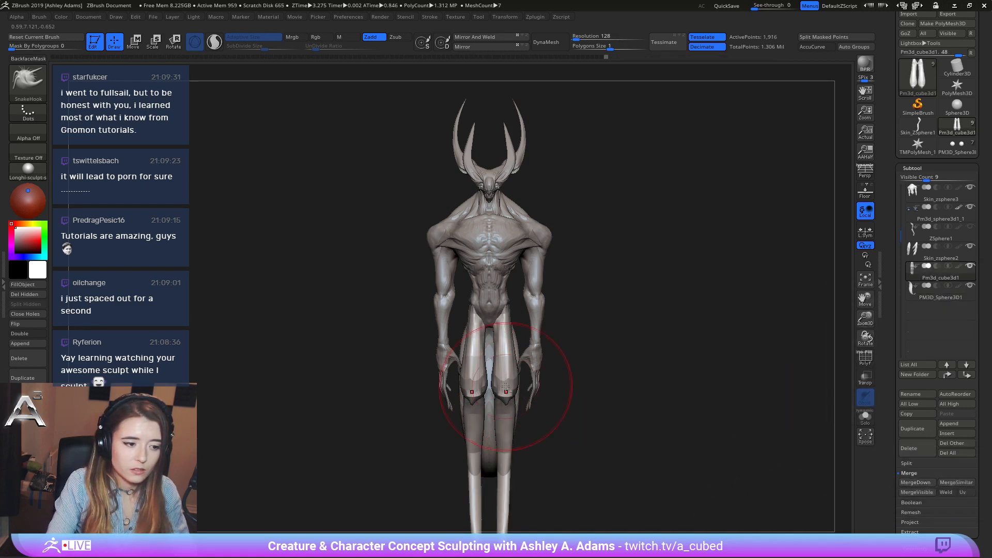
Fuse the merged legs with DynaMesh at resolution 128 and smooth the thighs down to the knees.
right_click_drag(543, 376, 620, 304)
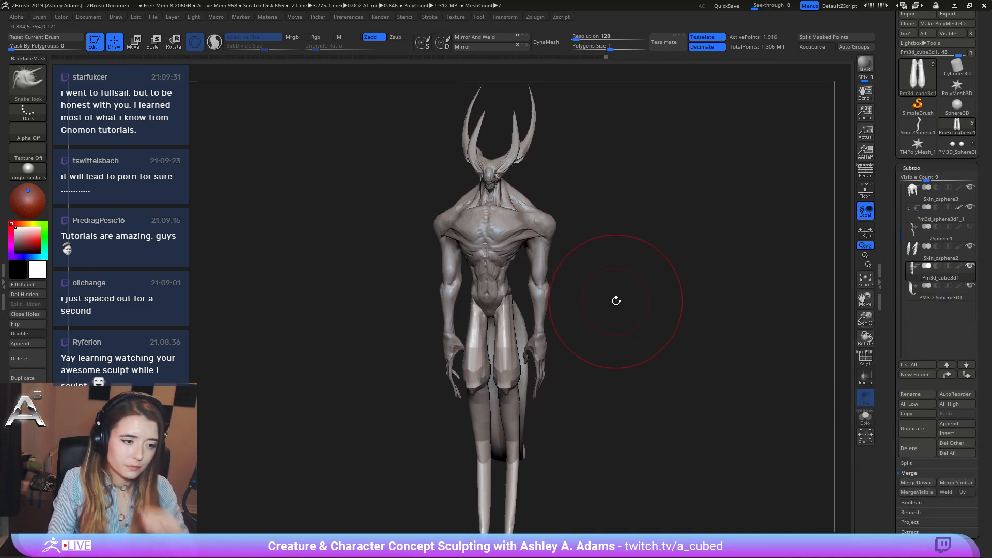
left_click(546, 42)
left_click_drag(512, 380, 506, 341, "shift")
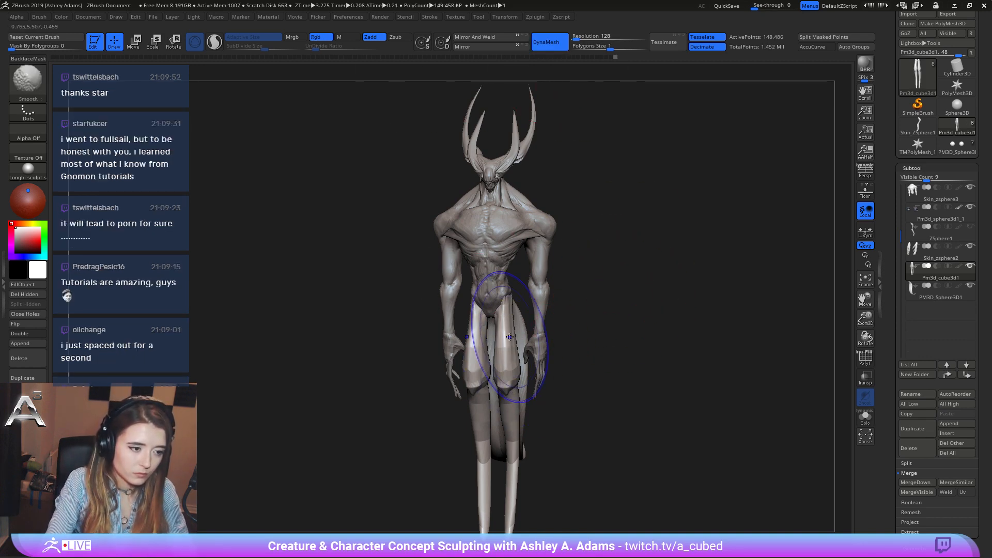
Build up the knee area where the thighs meet the lower legs with the ClayBuildup brush.
mouse_move(554, 325)
right_mouse_down("alt")
mouse_move(554, 267)
mouse_move(520, 336)
mouse_move(476, 365)
right_mouse_up("alt")
right_click(520, 336)
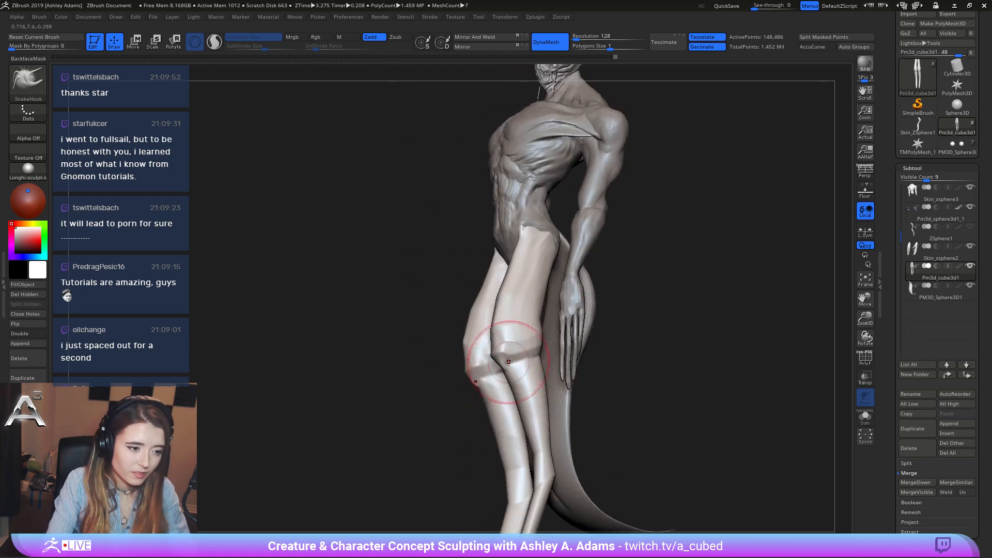
key("b")
key("c")
key("b")
right_click(506, 367)
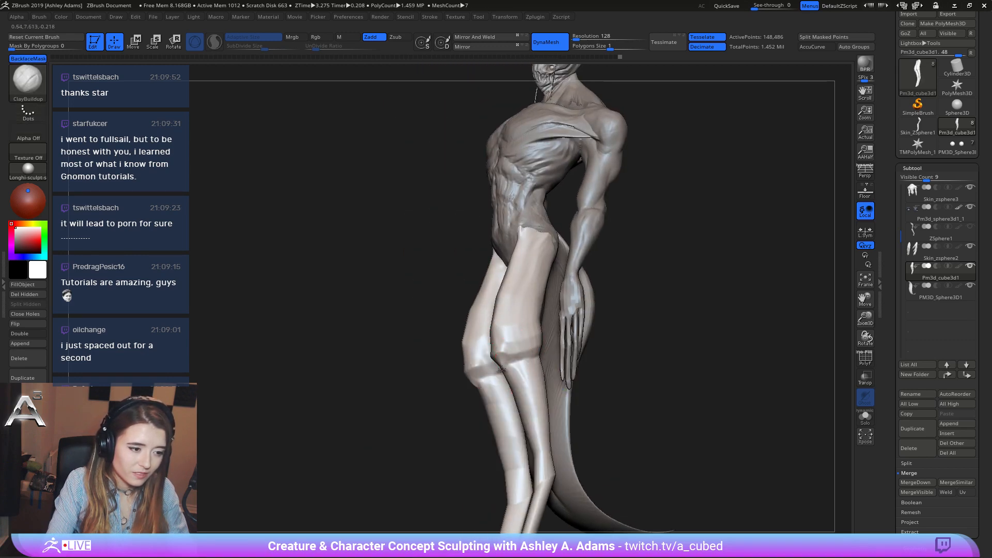
right_click_drag(497, 358, 472, 372)
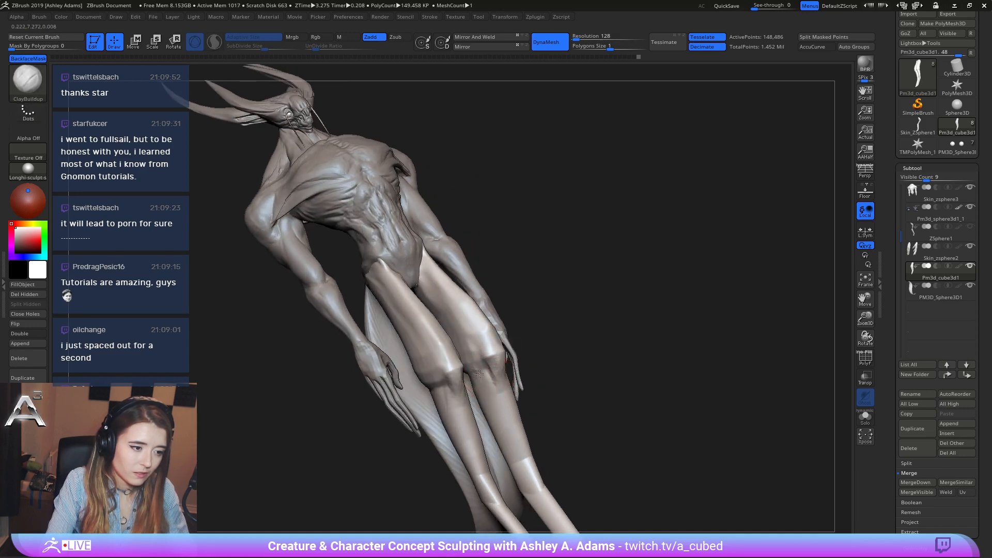
right_click_drag(465, 337, 505, 350)
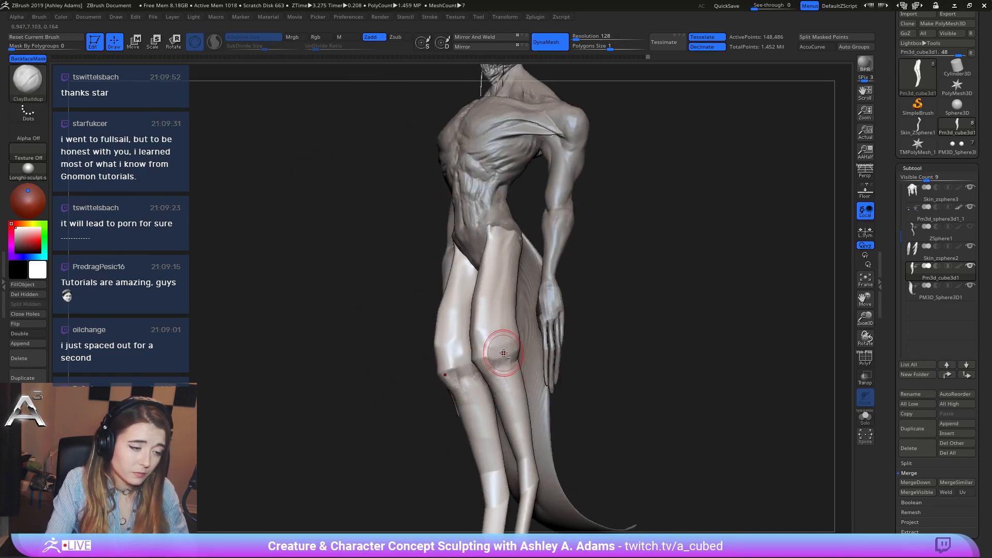
right_click_drag(503, 353, 489, 365)
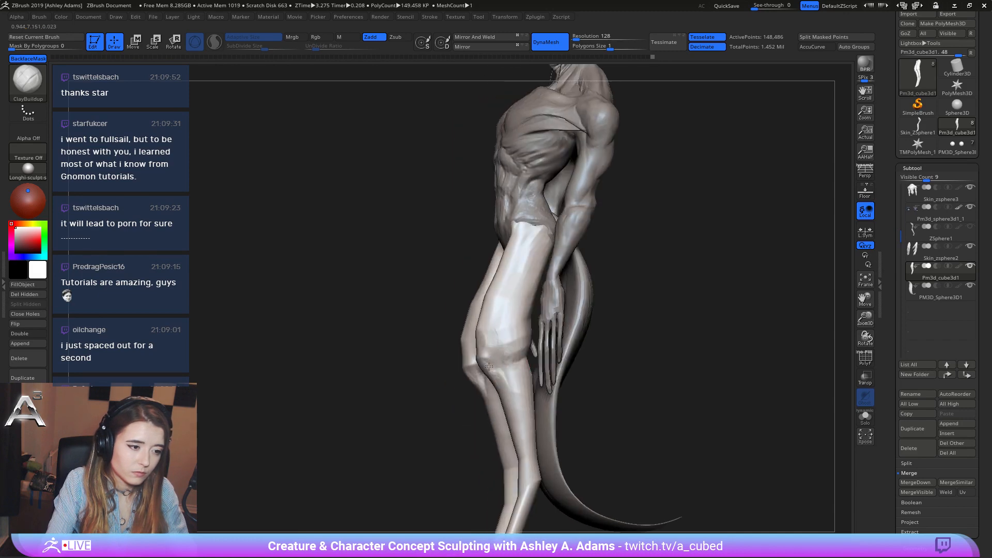
left_click_drag(520, 359, 524, 368)
right_click_drag(523, 366, 536, 368)
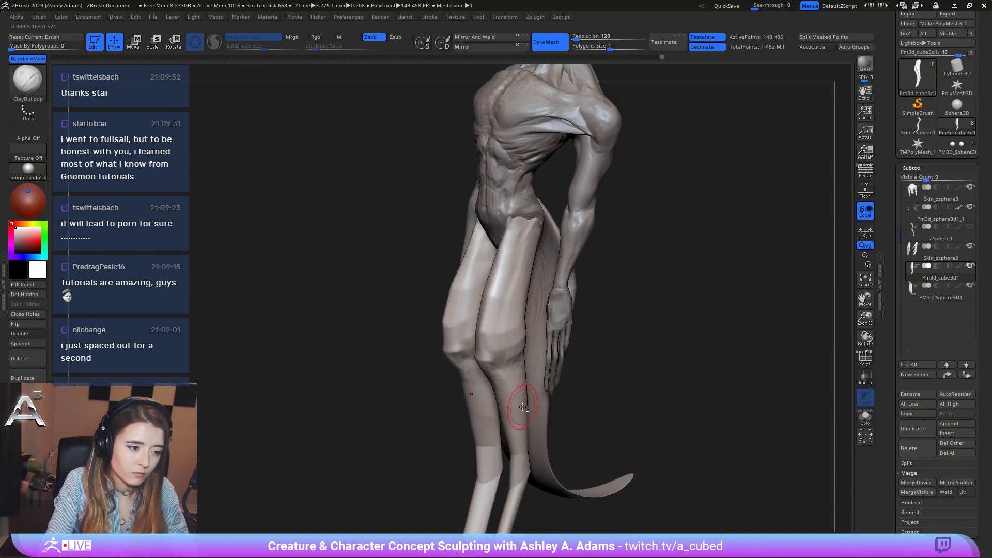
Add volume around the backward-bent joints of the lower legs with the ClayBuildup brush.
right_click_drag(522, 407, 519, 324, "alt")
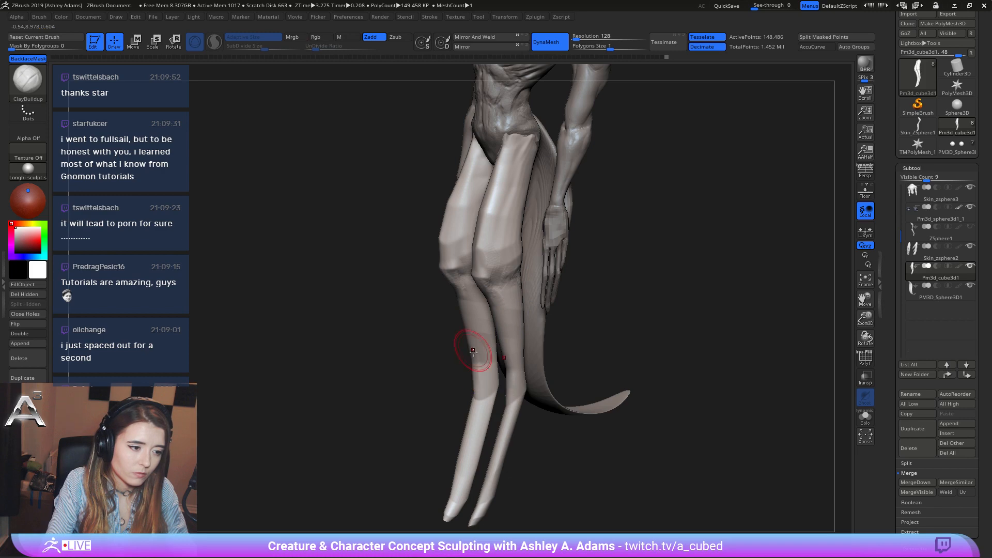
mouse_move(473, 352)
left_mouse_down()
mouse_move(481, 377)
mouse_move(483, 360)
left_mouse_up()
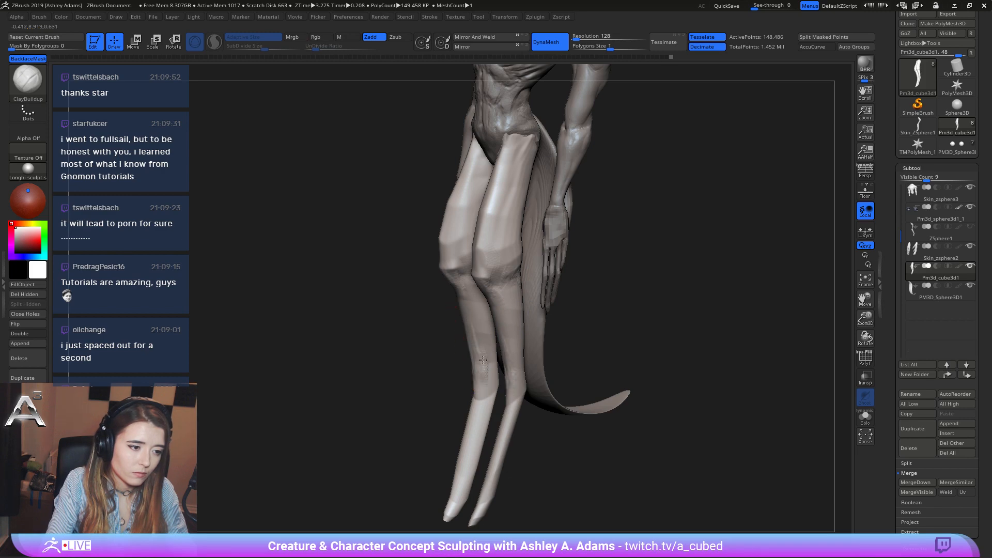
mouse_move(473, 311)
right_mouse_down()
mouse_move(520, 331)
mouse_move(532, 356)
right_mouse_up()
key("space")
left_click_drag(470, 372, 476, 372)
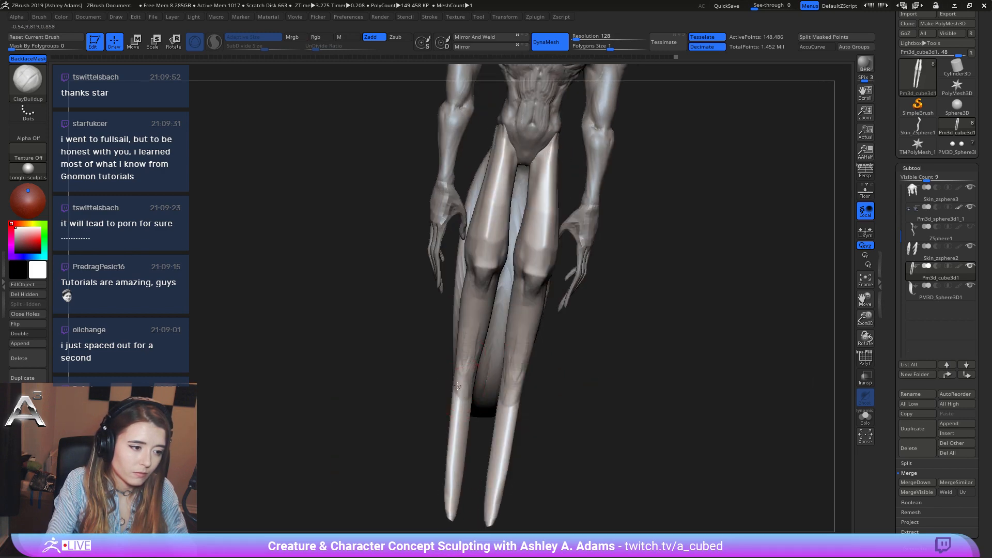
Reshape the lower legs around the backward-bent joints with the SnakeHook brush, smoothing and refining the transitions.
key("b")
key("s")
key("h")
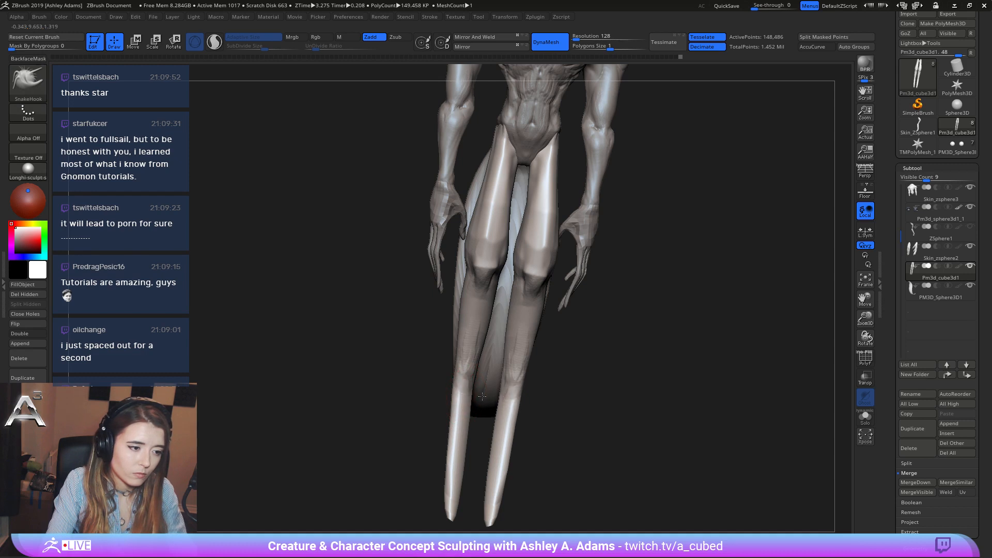
mouse_move(482, 396)
right_mouse_down("shift")
mouse_move(463, 394)
mouse_move(488, 313)
right_mouse_up("shift")
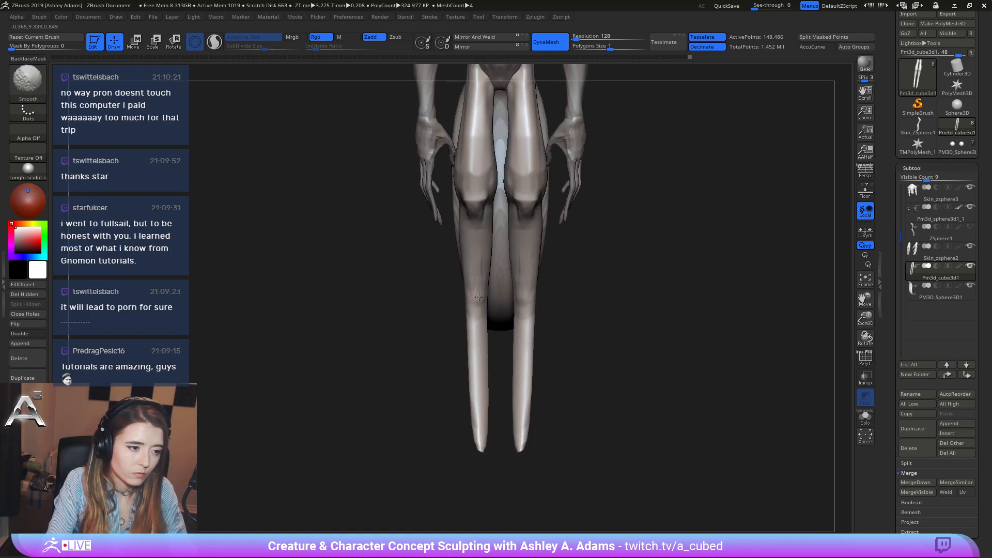
key("b")
key("c")
key("b")
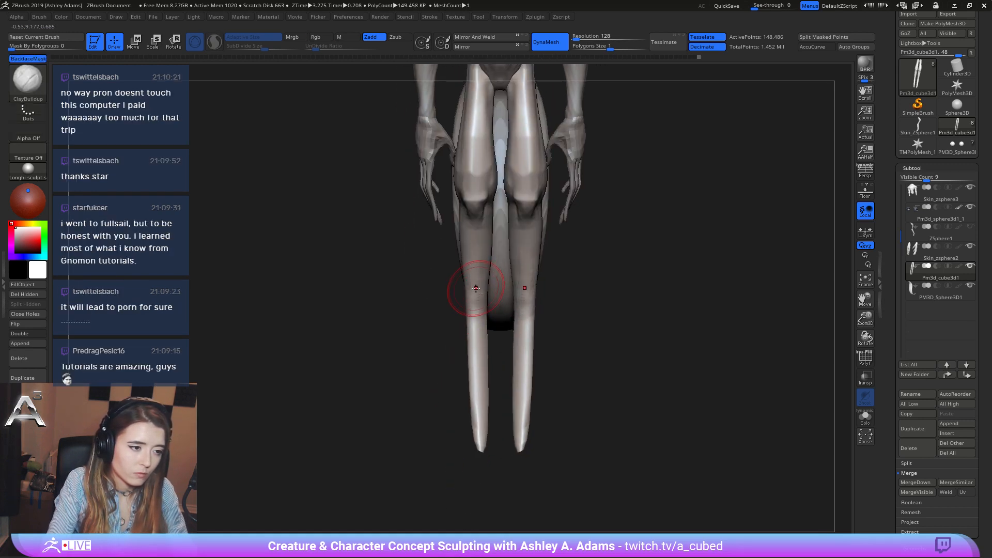
Carve the creases around the knees with the DamStandard brush.
mouse_move(476, 288)
right_mouse_down()
mouse_move(484, 221)
mouse_move(476, 210)
right_mouse_up()
key("b")
key("d")
key("s")
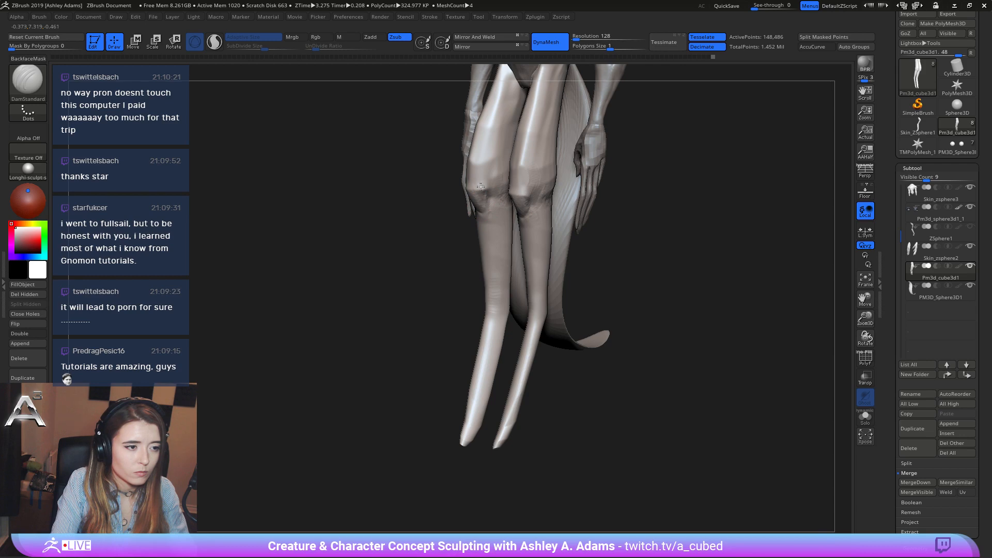
Build up the kneecap forms from both sides of the legs with the ClayBuildup brush.
key("b")
key("c")
key("b")
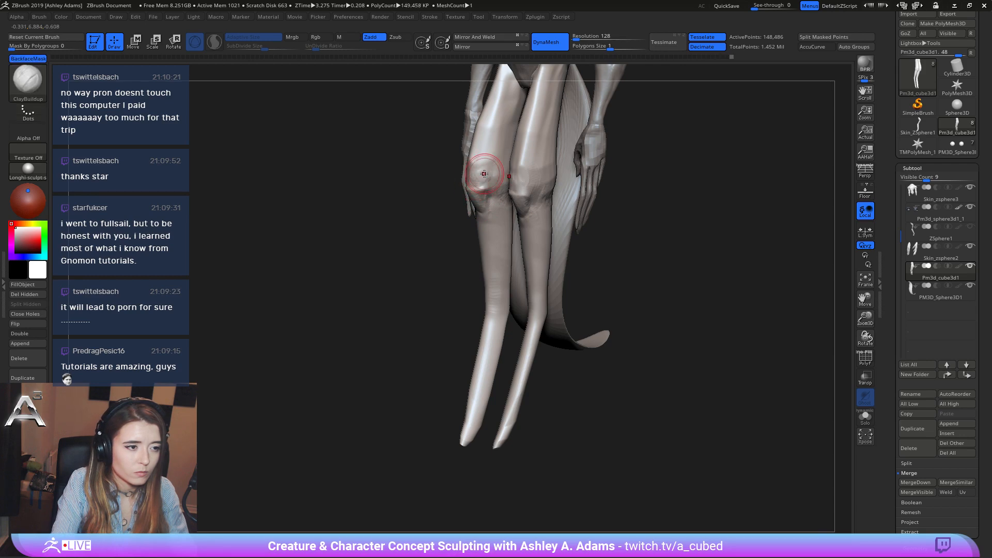
right_click_drag(484, 173, 476, 173, "shift")
key("space")
left_click_drag(469, 177, 460, 178)
right_click_drag(463, 176, 471, 174)
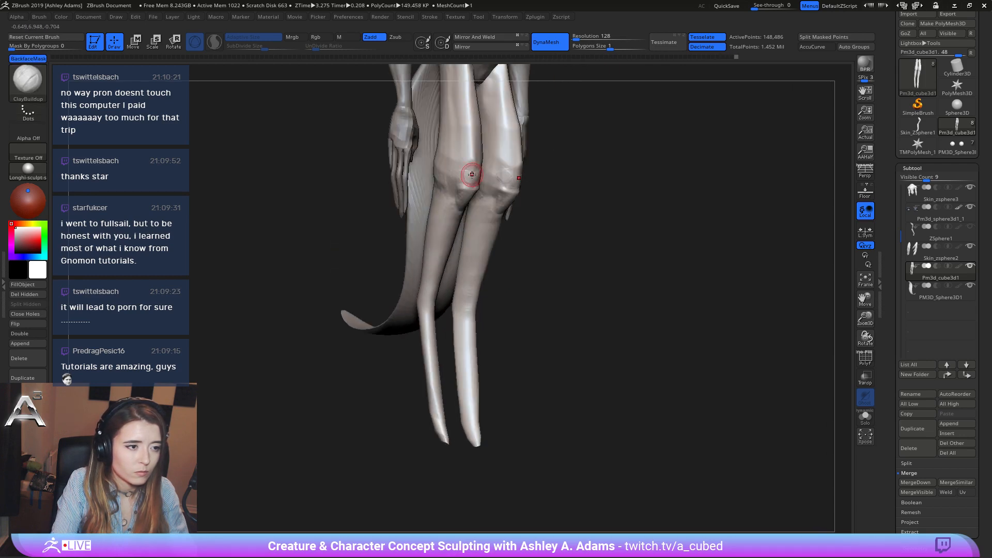
Define the kneecap edges with the DamStandard brush and add more volume with the ClayBuildup brush.
key("b")
key("d")
key("s")
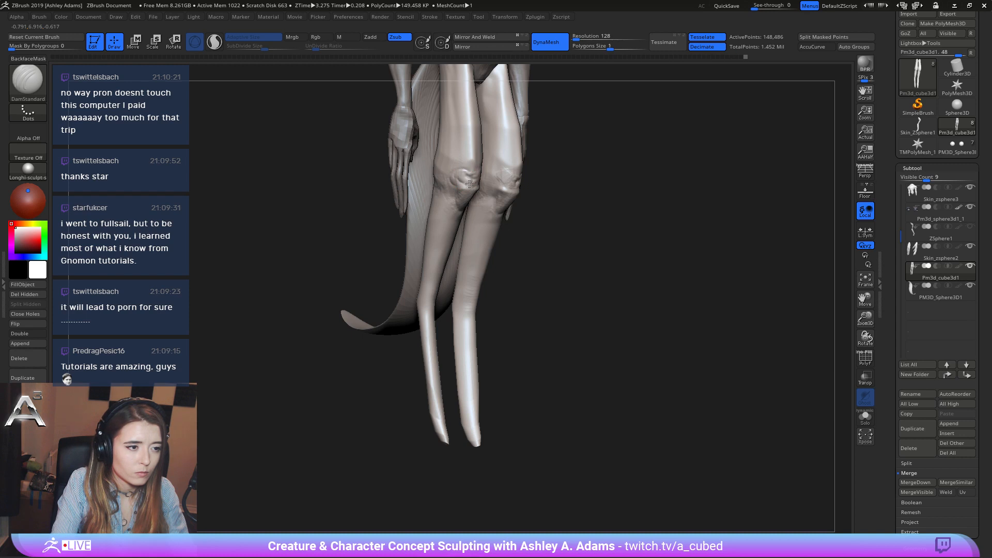
key("b")
key("c")
key("b")
mouse_move(464, 177)
right_mouse_down()
mouse_move(539, 210)
mouse_move(516, 180)
mouse_move(543, 189)
mouse_move(532, 177)
right_mouse_up()
Adjust the knee and leg profile with the SnakeHook brush.
key("b")
key("s")
key("h")
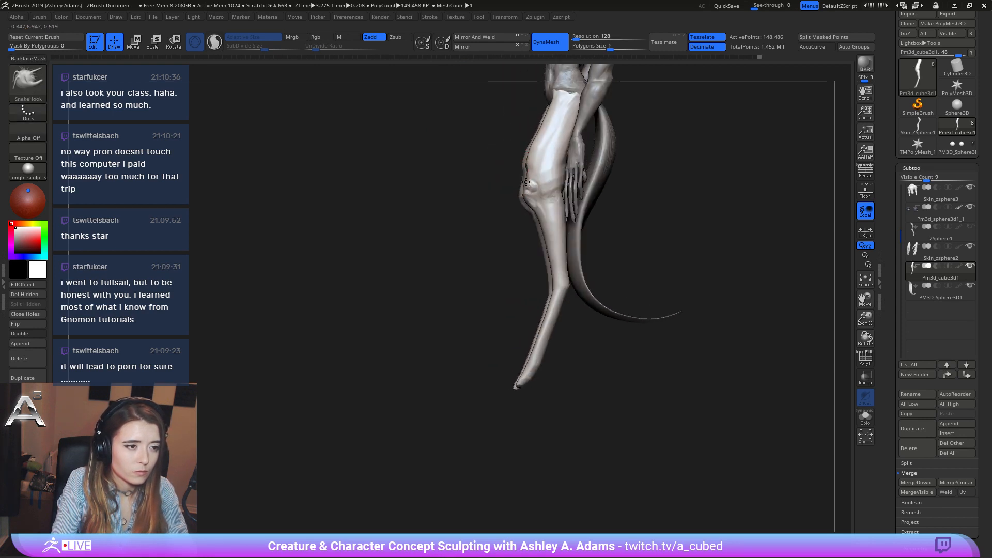
right_click_drag(530, 164, 578, 176)
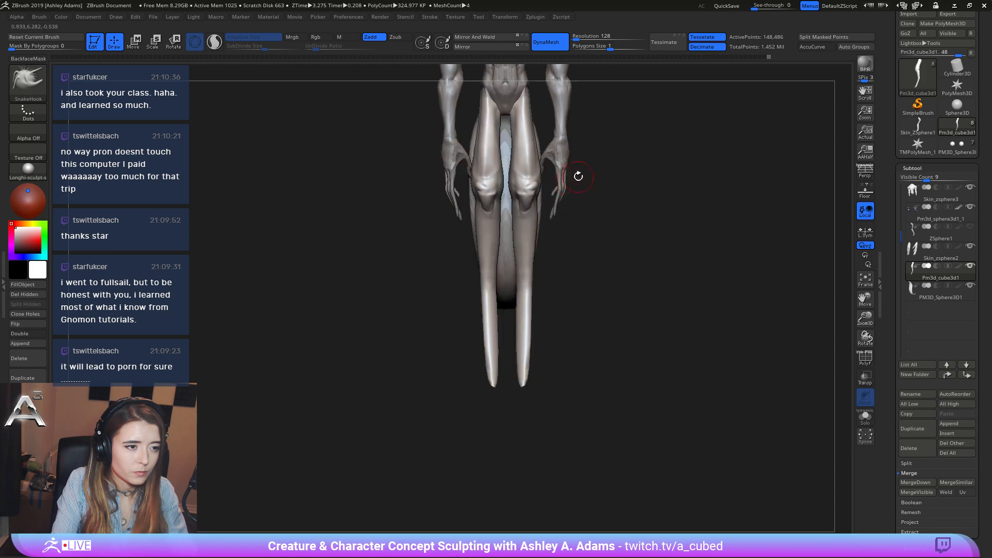
Build up the outer side of the knees and upper shins with the ClayBuildup brush.
right_click(493, 241)
mouse_move(504, 177)
right_mouse_down()
mouse_move(532, 178)
mouse_move(491, 185)
mouse_move(512, 187)
right_mouse_up()
key("b")
key("c")
key("b")
right_click(491, 185)
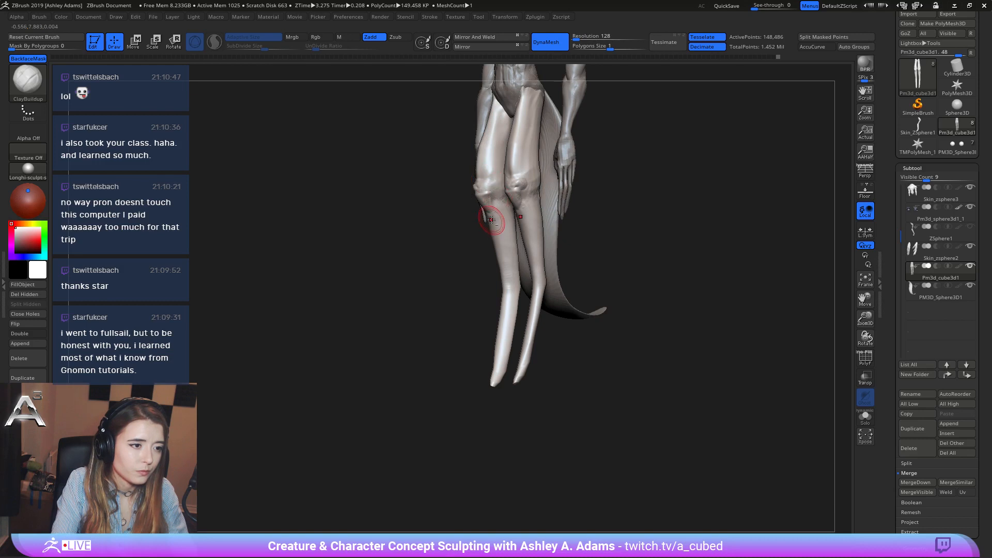
mouse_move(488, 207)
right_mouse_down()
mouse_move(520, 196)
mouse_move(481, 212)
mouse_move(495, 216)
mouse_move(522, 189)
mouse_move(549, 196)
right_mouse_up()
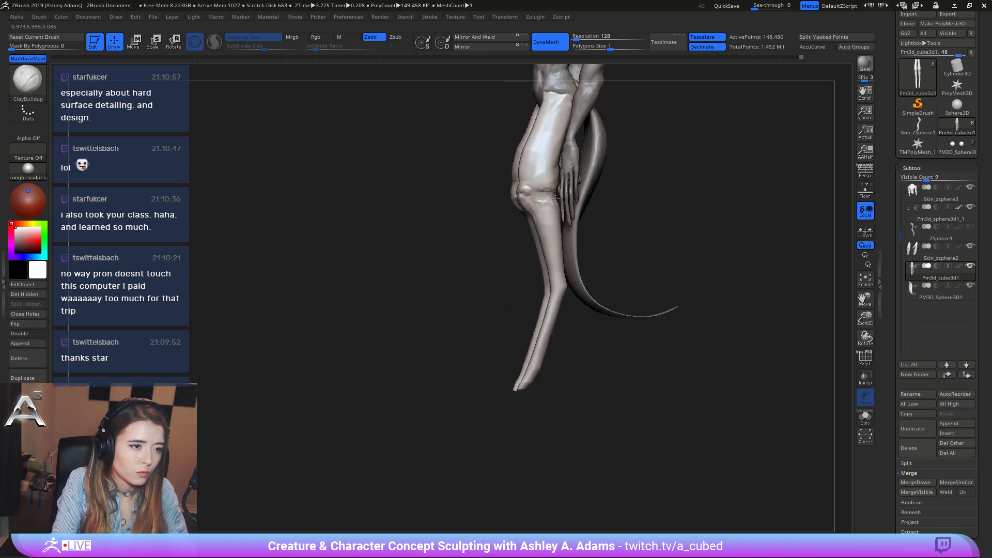
mouse_move(540, 194)
left_mouse_down()
mouse_move(535, 200)
mouse_move(552, 208)
mouse_move(541, 236)
mouse_move(555, 258)
left_mouse_up()
key("shift")
right_click_drag(552, 244, 538, 209, "ctrl")
mouse_move(537, 210)
right_mouse_down()
mouse_move(558, 208)
mouse_move(533, 160)
mouse_move(525, 224)
right_mouse_up()
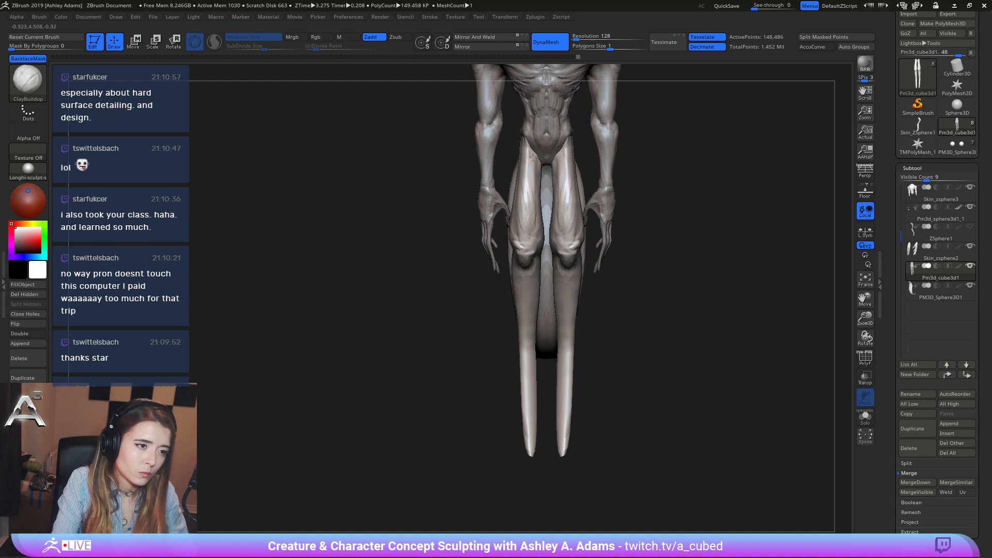
Smooth the inner thighs and build up long muscle forms along the front and outer thighs with the ClayBuildup brush.
left_click_drag(535, 163, 537, 207, "shift")
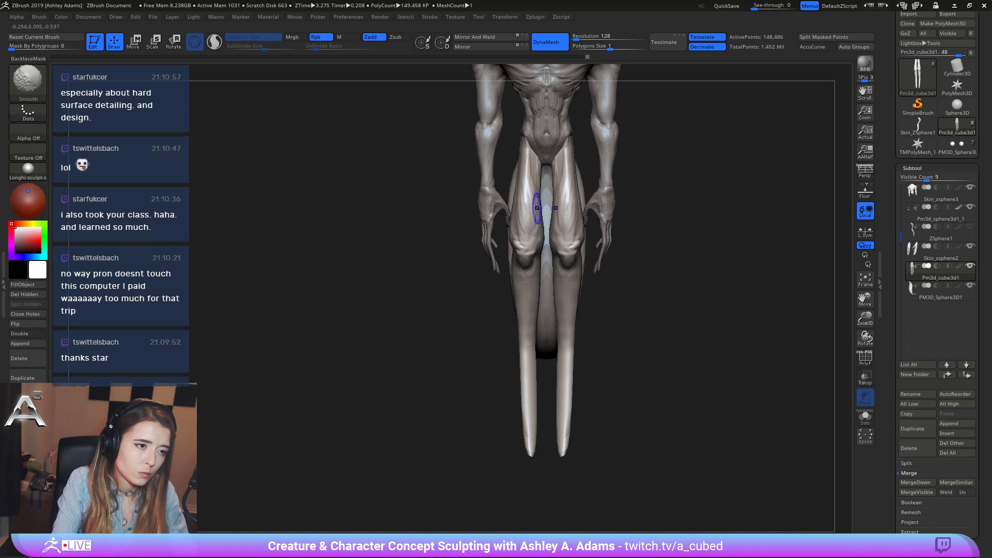
right_click_drag(543, 218, 528, 233)
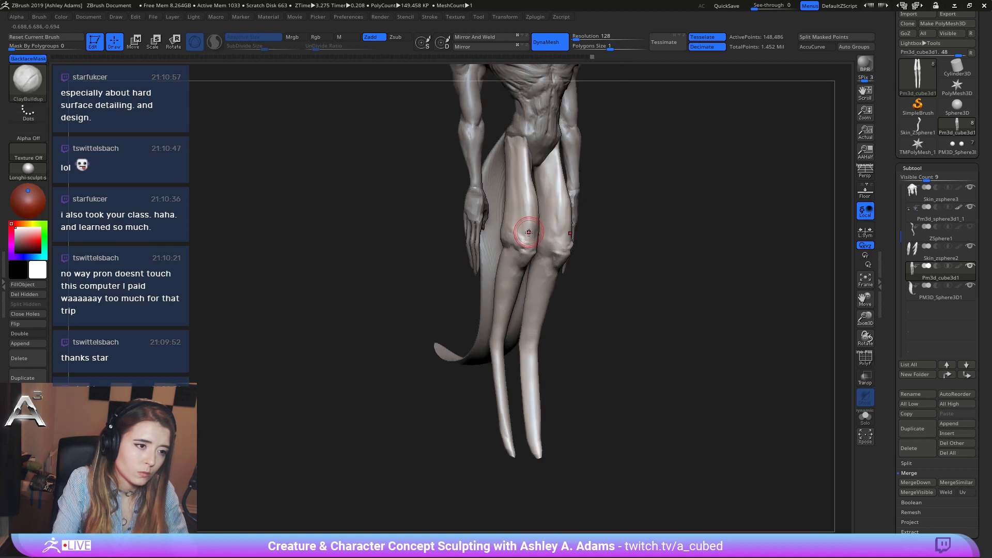
left_click_drag(521, 229, 523, 134)
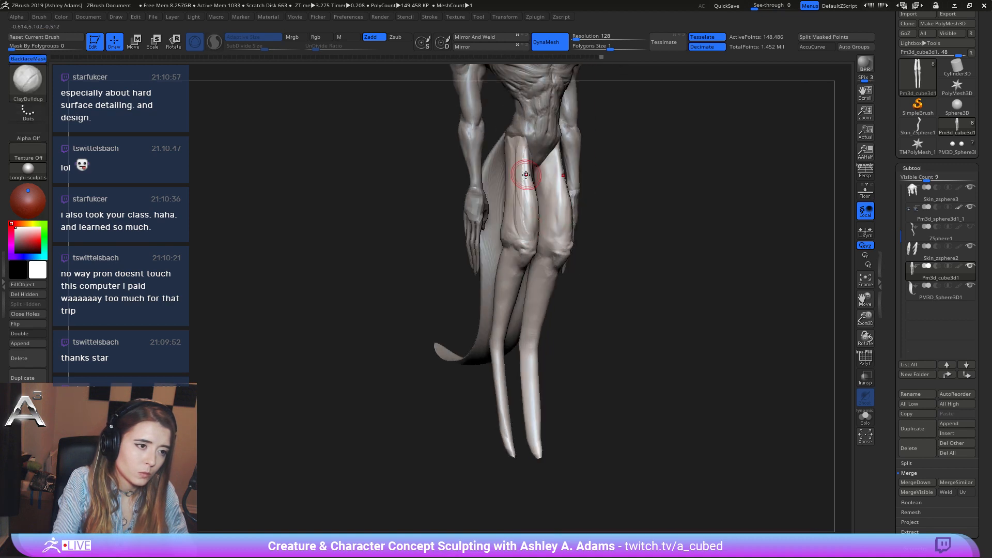
right_click_drag(526, 174, 581, 162)
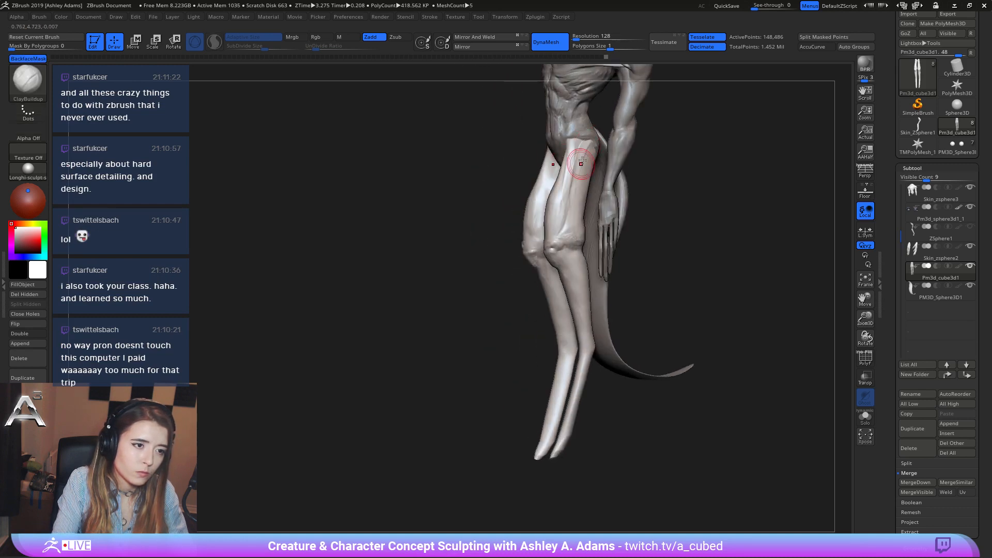
mouse_move(589, 146)
left_mouse_down()
mouse_move(567, 221)
mouse_move(543, 177)
mouse_move(567, 217)
mouse_move(561, 209)
left_mouse_up()
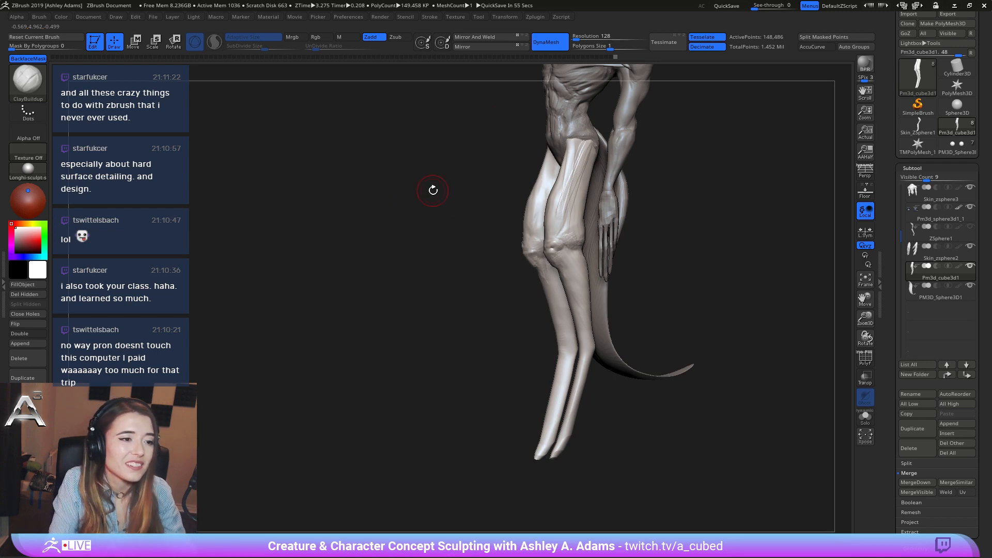
Push the front profile of the thighs just above the knees with the SnakeHook brush in side view.
mouse_move(433, 190)
left_mouse_down()
mouse_move(525, 169)
mouse_move(476, 222)
mouse_move(530, 230)
mouse_move(530, 250)
left_mouse_up()
key("b")
key("s")
key("h")
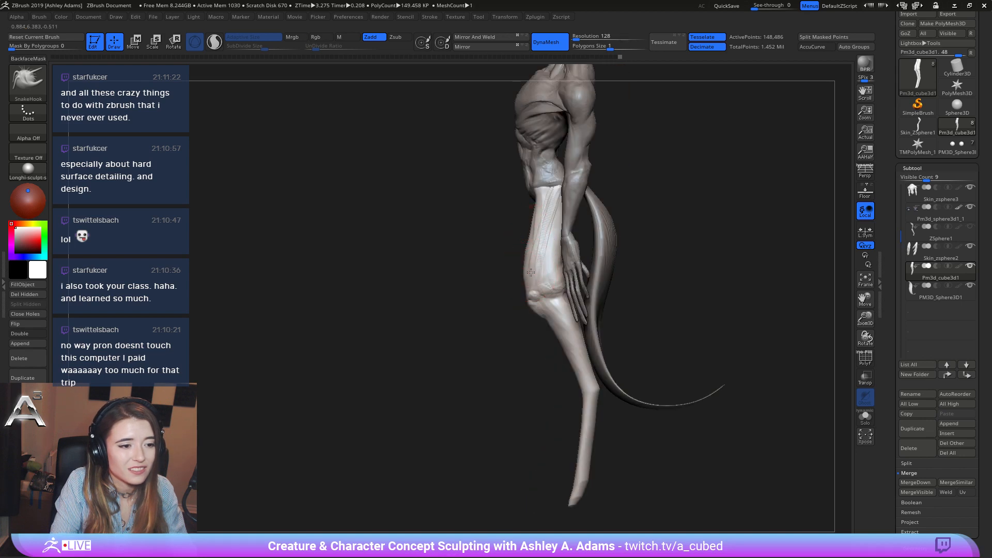
left_click_drag(529, 272, 531, 277)
key("space")
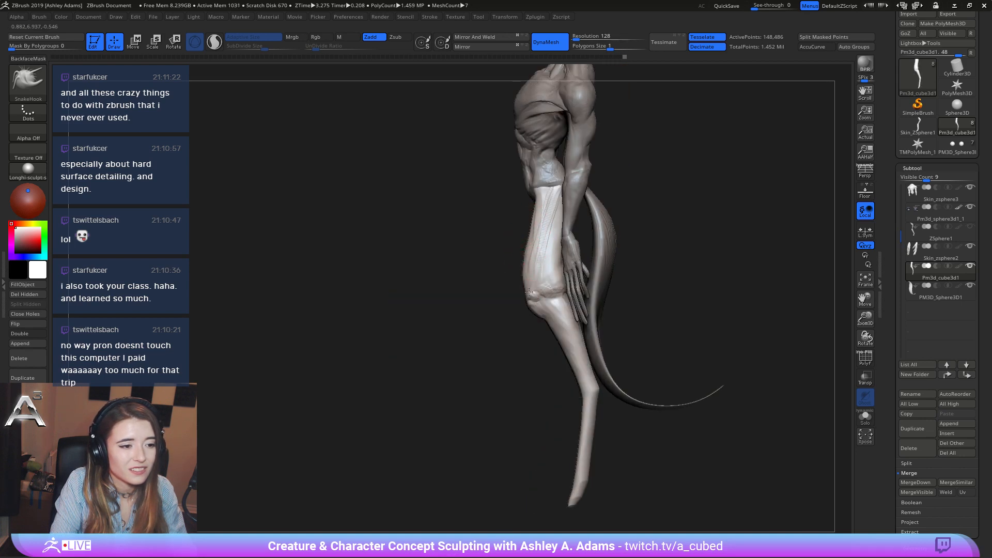
right_click_drag(528, 291, 534, 221, "ctrl")
Make the torso subtool active and examine where the hips meet the thighs.
left_click(543, 222, "alt")
key("space")
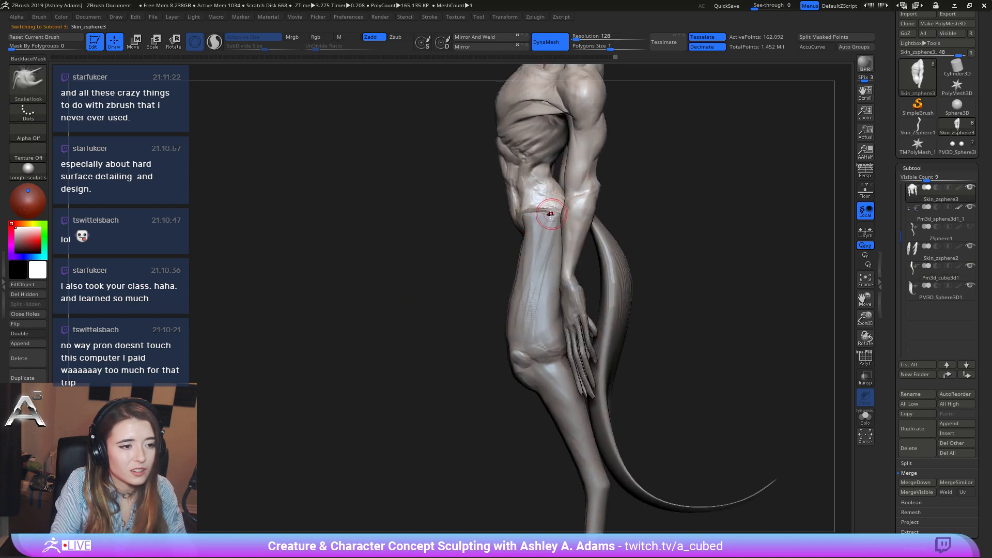
mouse_move(552, 208)
right_mouse_down()
mouse_move(531, 226)
mouse_move(553, 201)
mouse_move(472, 173)
right_mouse_up()
key("space")
mouse_move(500, 421)
right_mouse_down("alt")
mouse_move(492, 361)
mouse_move(517, 331)
mouse_move(538, 328)
right_mouse_up("alt")
Return to the leg subtool, append a Cylinder3D as a new subtool and make it active.
left_click(485, 338, "alt")
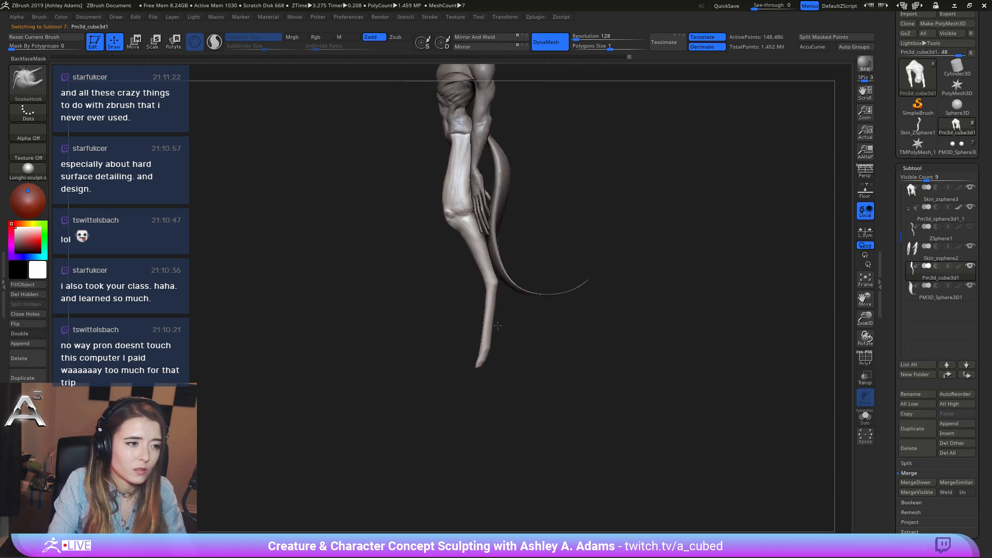
left_click(955, 424)
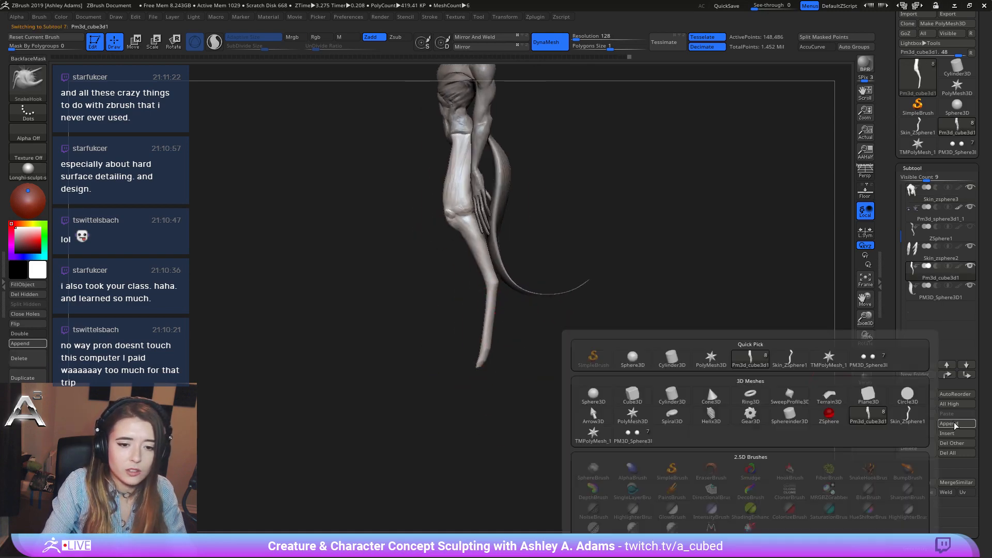
left_click(672, 396)
key("f")
right_click_drag(627, 427, 507, 166)
left_click(486, 189, "alt")
Flatten the cylinder and move it beneath the legs as a round standing base.
key("w")
left_click_drag(480, 130, 523, 410)
left_click_drag(479, 357, 480, 381)
left_click_drag(486, 419, 486, 442)
mouse_move(538, 403)
left_mouse_down("alt")
mouse_move(539, 292)
mouse_move(535, 310)
mouse_move(483, 288)
mouse_move(483, 300)
mouse_move(409, 195)
left_mouse_up("alt")
key("q")
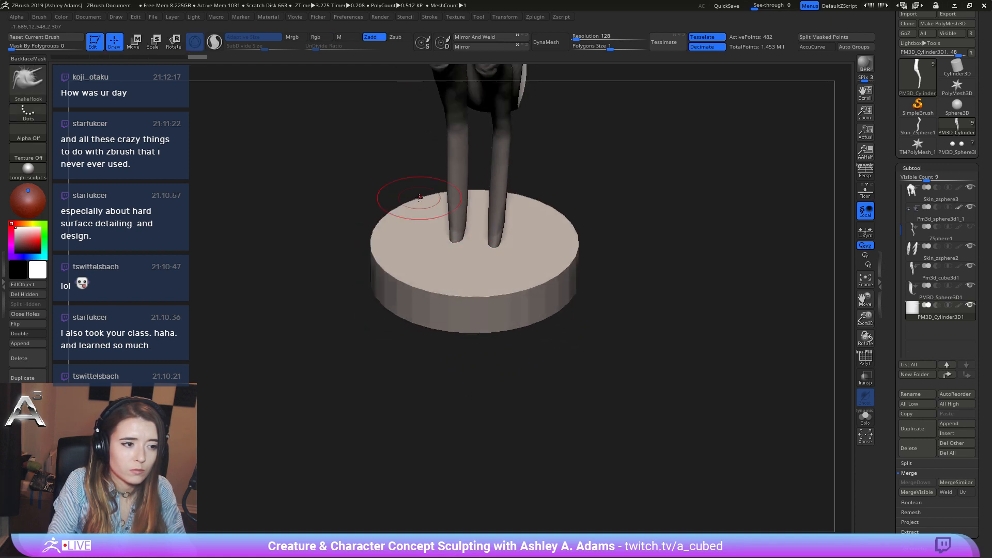
Select the leg subtool and swell the lower ends of the legs into rough feet with the Inflat brush.
right_click_drag(495, 234, 480, 269)
left_click(496, 233, "alt")
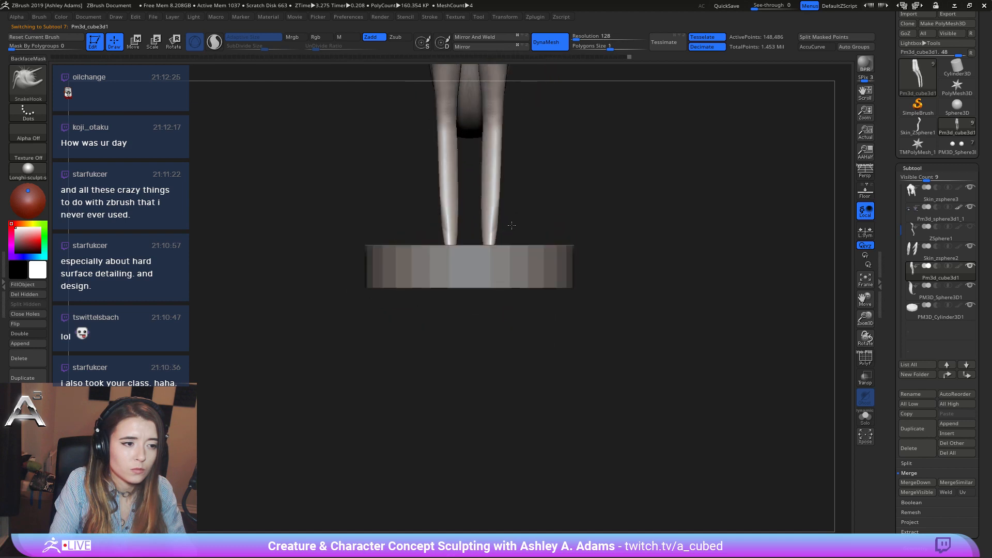
key("b")
key("i")
key("n")
mouse_move(505, 229)
left_mouse_down()
mouse_move(504, 248)
mouse_move(494, 236)
left_mouse_up()
mouse_move(496, 256)
right_mouse_down()
mouse_move(421, 233)
mouse_move(501, 244)
right_mouse_up()
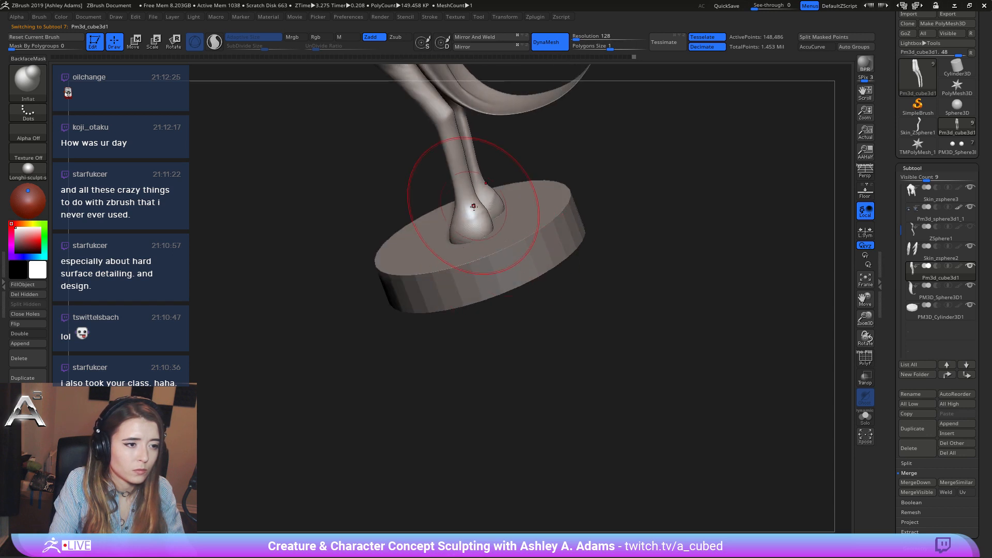
Pull the feet forward and the heels back over the base with the SnakeHook brush, and smooth them.
right_click_drag(474, 206, 491, 213, "shift")
key("space")
key("b")
key("s")
key("h")
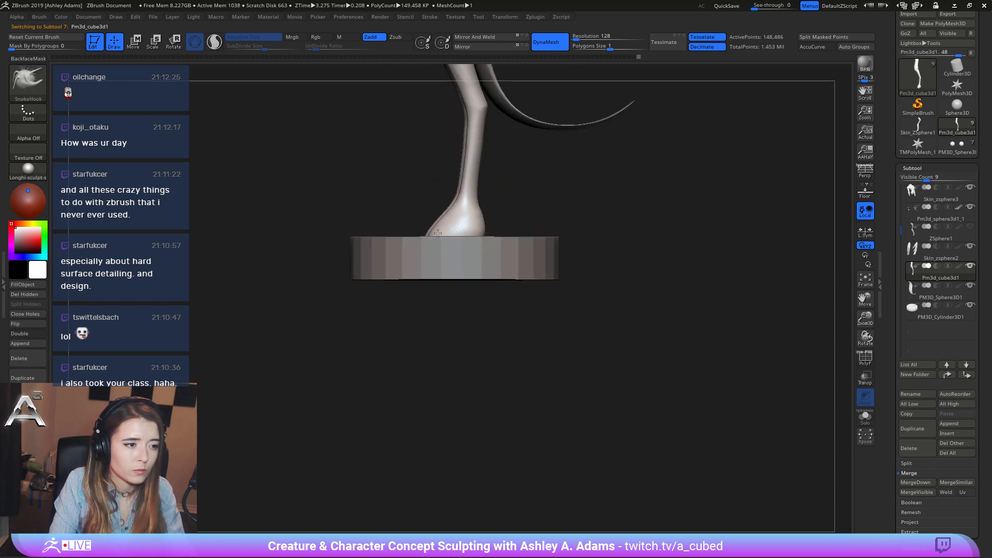
mouse_move(455, 223)
right_mouse_down()
mouse_move(439, 220)
mouse_move(472, 211)
mouse_move(443, 234)
right_mouse_up()
key("space")
left_click(435, 220)
left_click_drag(445, 239, 437, 220, "shift")
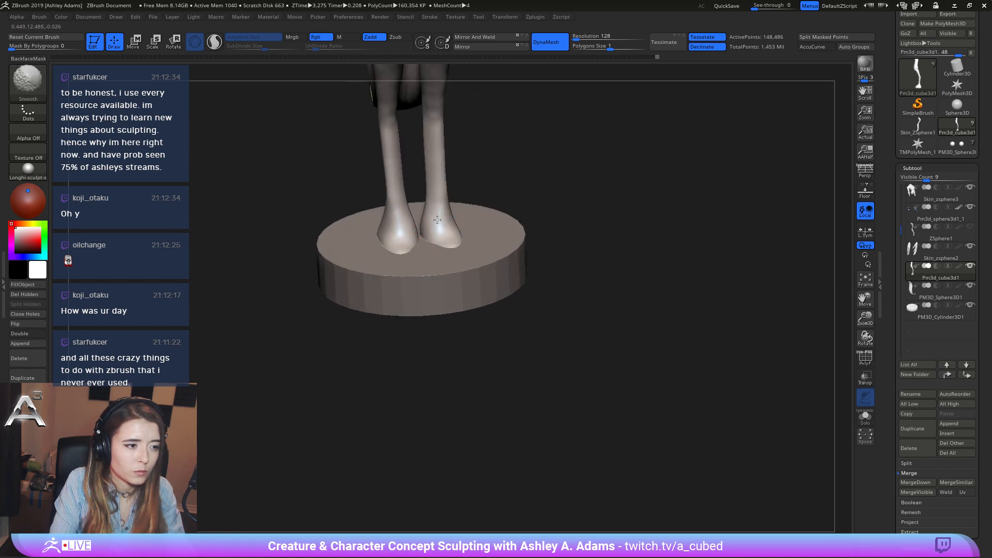
mouse_move(407, 220)
right_mouse_down()
mouse_move(421, 204)
mouse_move(394, 221)
right_mouse_up()
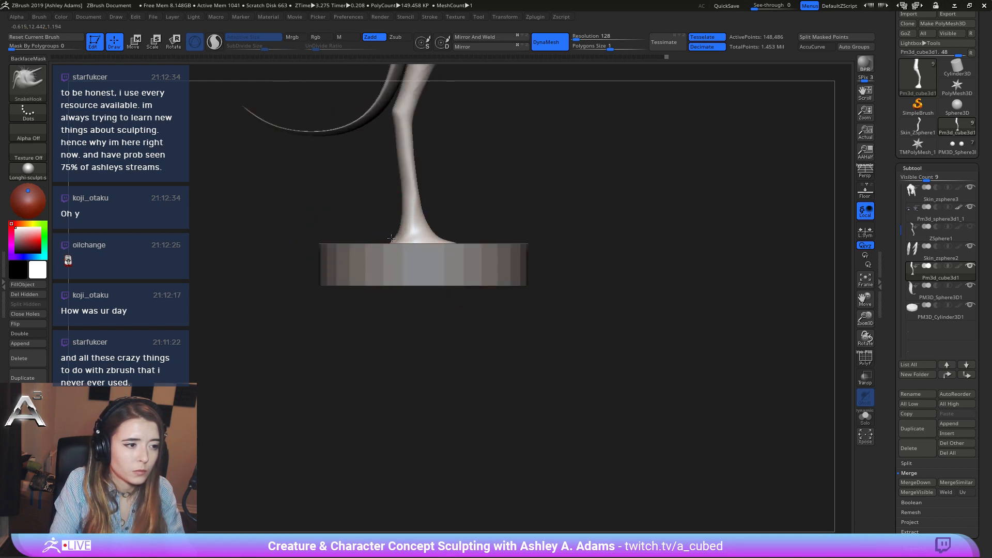
Add volume to the front of the feet with the ClayBuildup and Inflat brushes.
mouse_move(408, 264)
right_mouse_down("ctrl")
mouse_move(428, 228)
mouse_move(417, 243)
mouse_move(463, 261)
right_mouse_up("ctrl")
key("b")
key("c")
key("b")
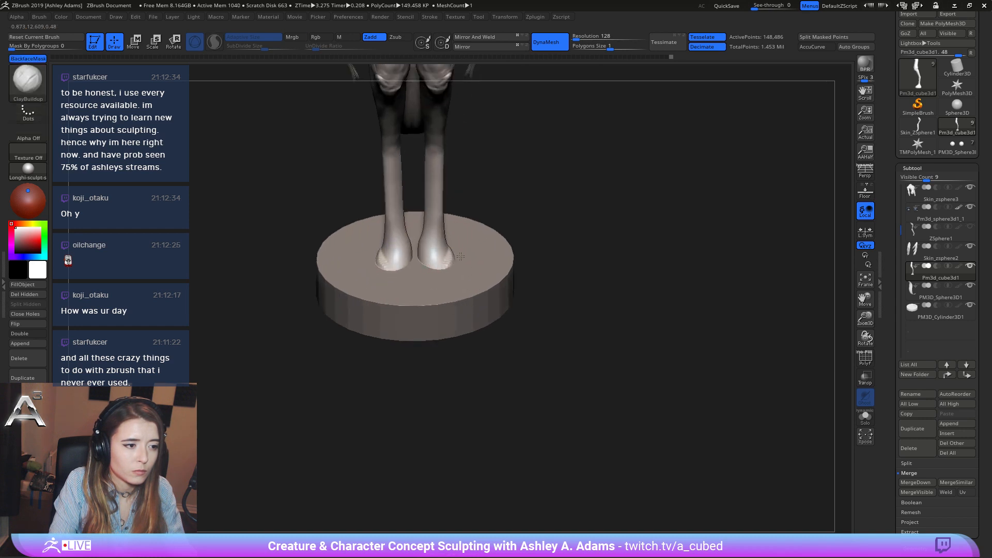
key("shift")
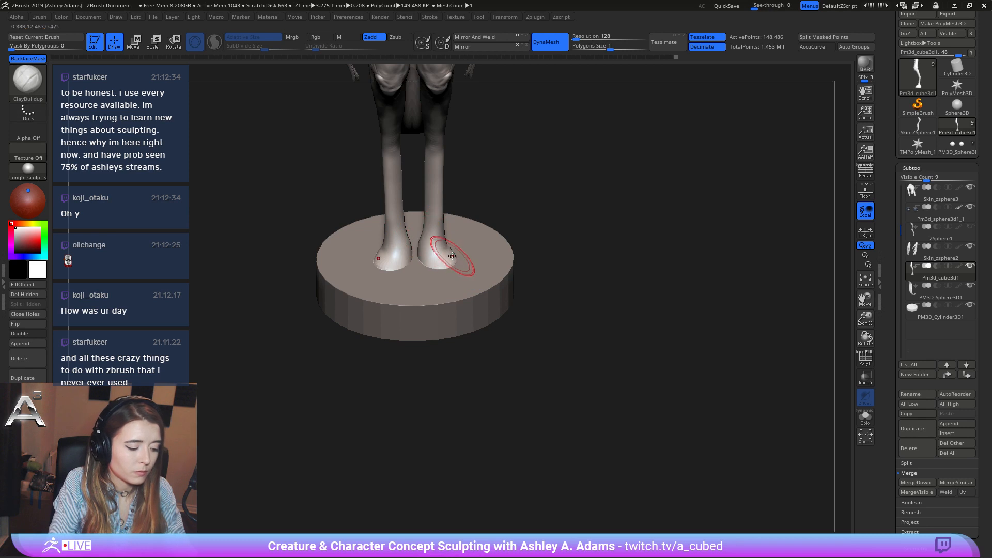
key("b")
key("i")
key("n")
key("space")
left_click_drag(457, 262, 449, 262)
mouse_move(450, 248)
right_mouse_down()
mouse_move(461, 281)
mouse_move(371, 260)
right_mouse_up()
Pull rough toe shapes out of the feet with the SnakeHook brush and smooth them.
key("b")
key("s")
key("h")
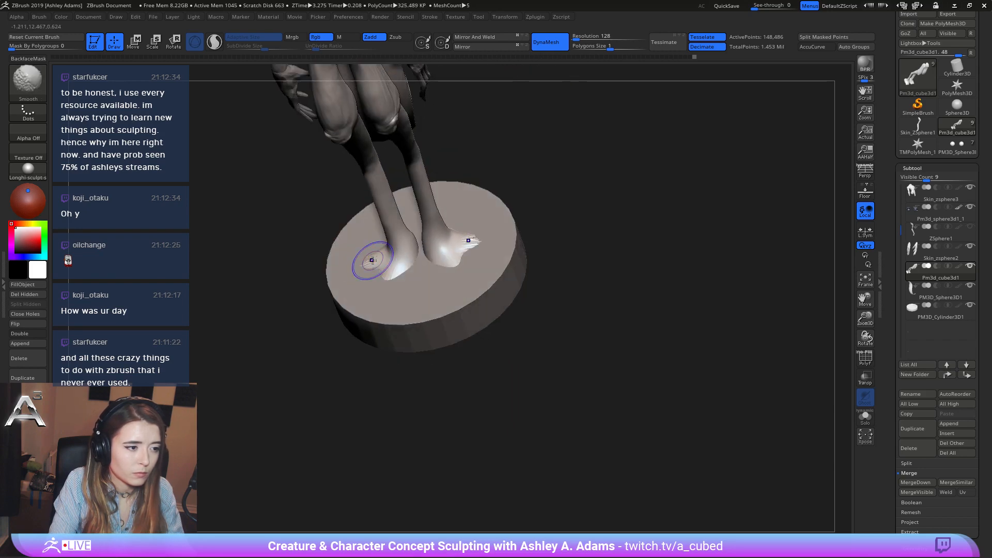
left_click_drag(378, 265, 387, 259, "shift")
right_click_drag(388, 259, 421, 278)
right_click(421, 278)
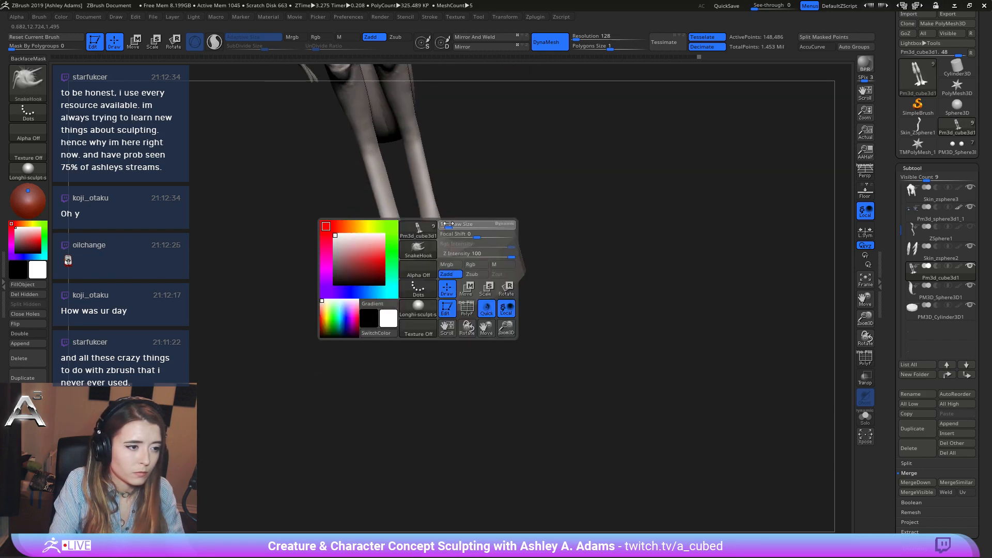
right_click(413, 249)
mouse_move(464, 184)
right_mouse_down()
mouse_move(414, 249)
mouse_move(434, 265)
mouse_move(409, 217)
mouse_move(376, 248)
mouse_move(385, 288)
right_mouse_up()
Carve tendon grooves around the lower legs, ankles and feet with the DamStandard brush.
key("b")
key("d")
key("s")
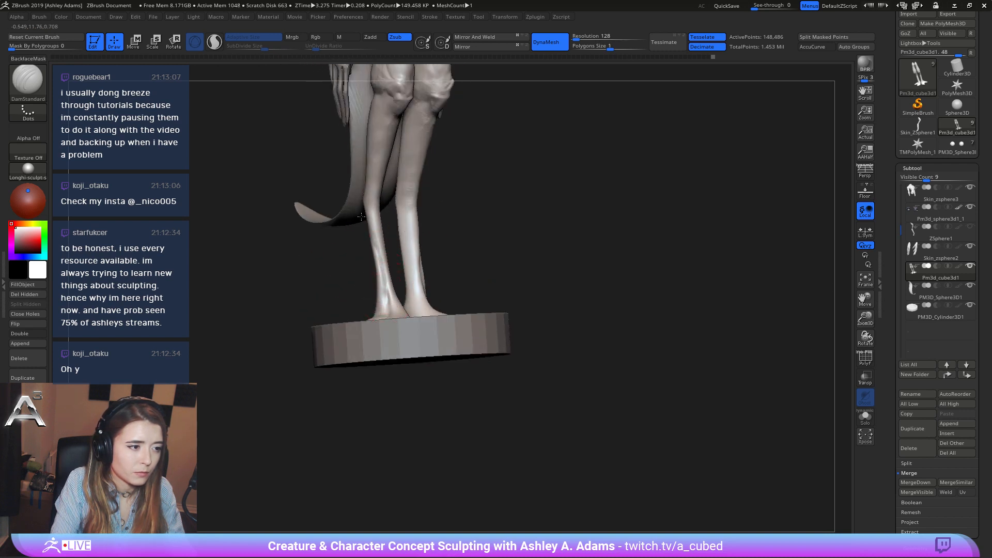
right_click_drag(362, 217, 376, 239)
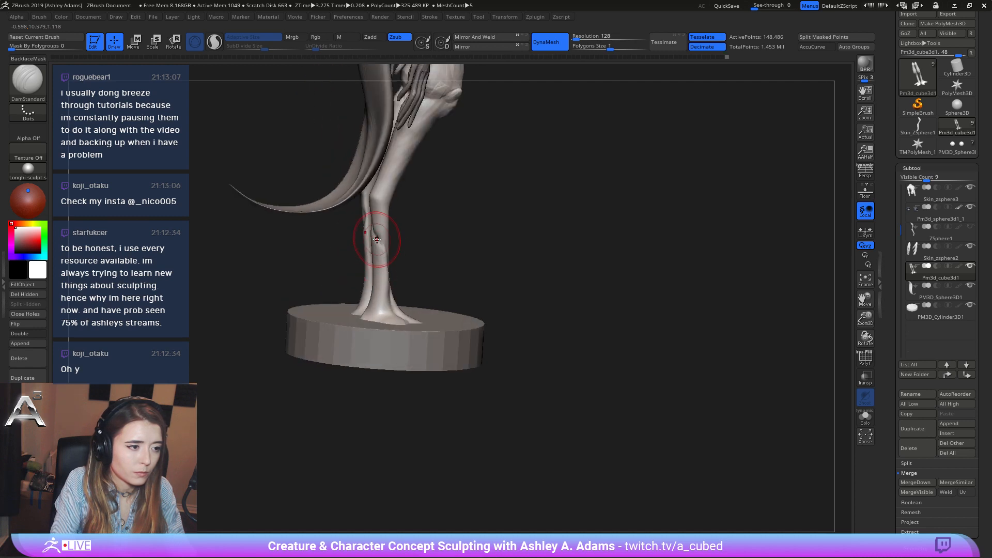
right_click_drag(389, 285, 391, 322)
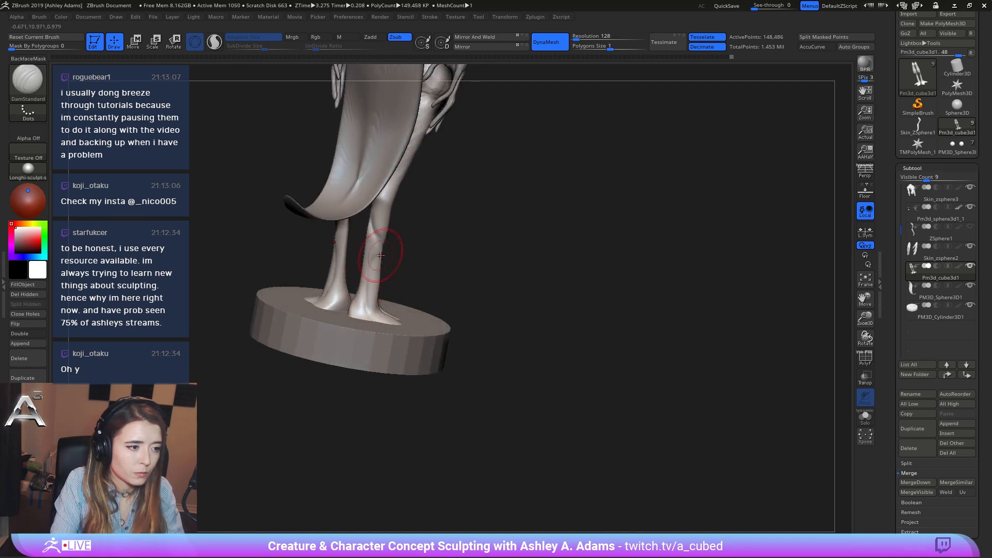
right_click_drag(367, 243, 371, 238)
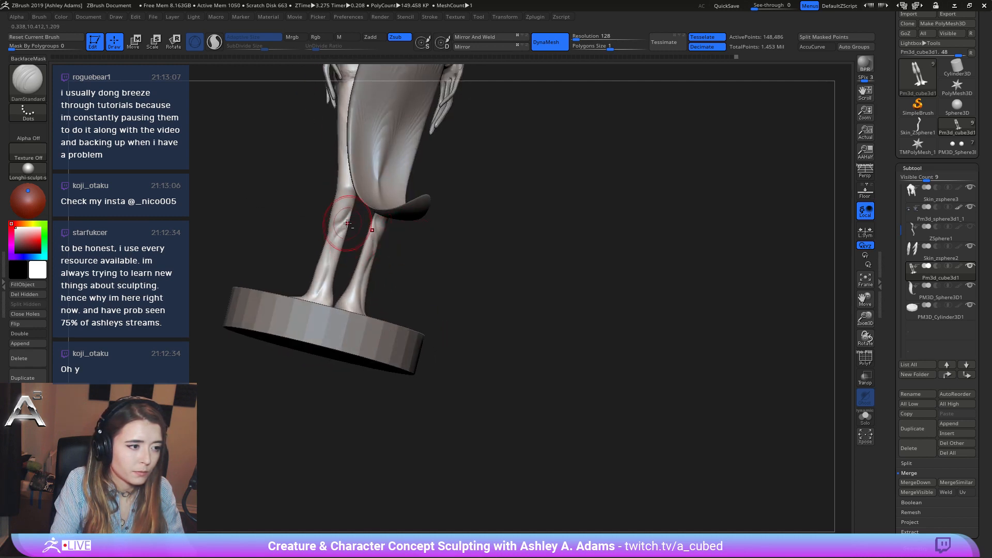
right_click_drag(296, 288, 326, 310)
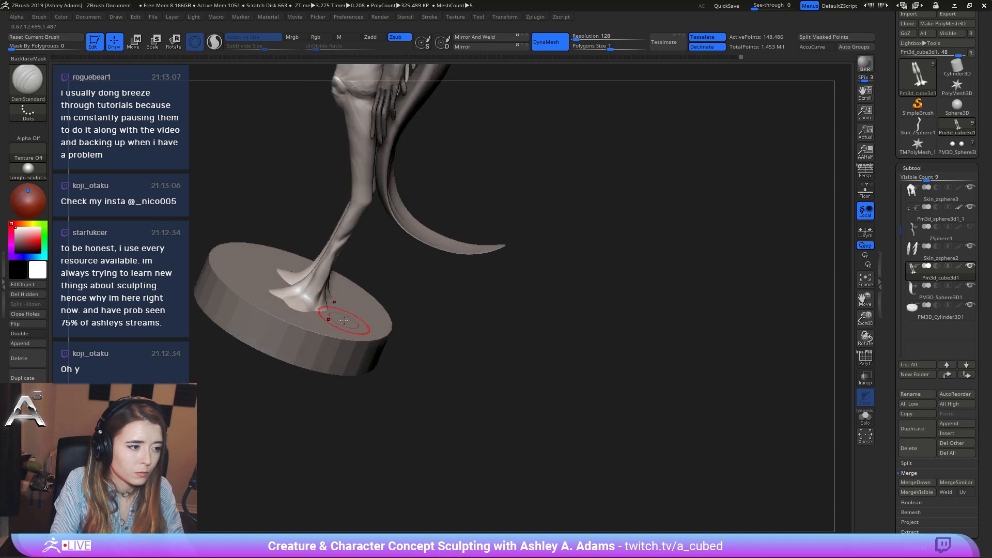
right_click_drag(337, 247, 398, 312)
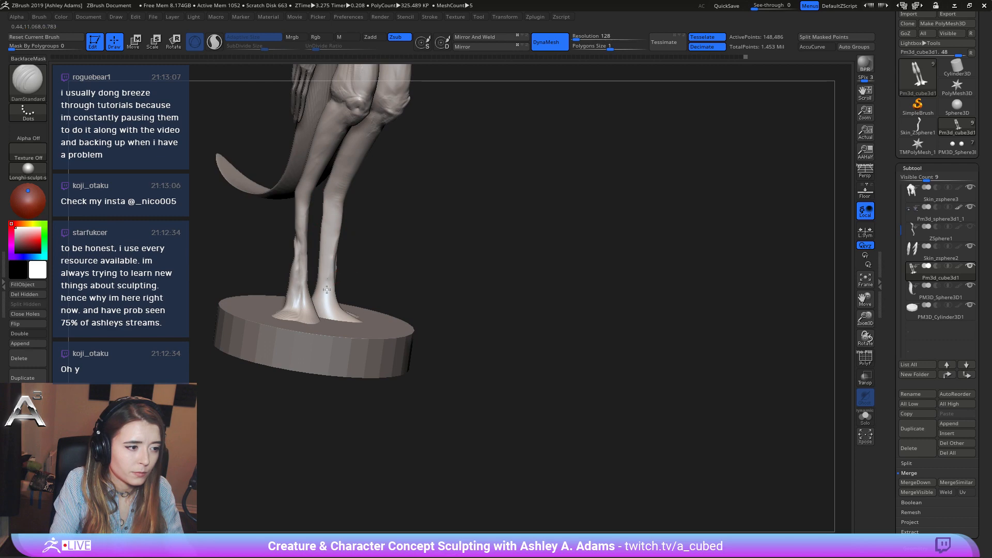
right_click_drag(327, 289, 324, 286)
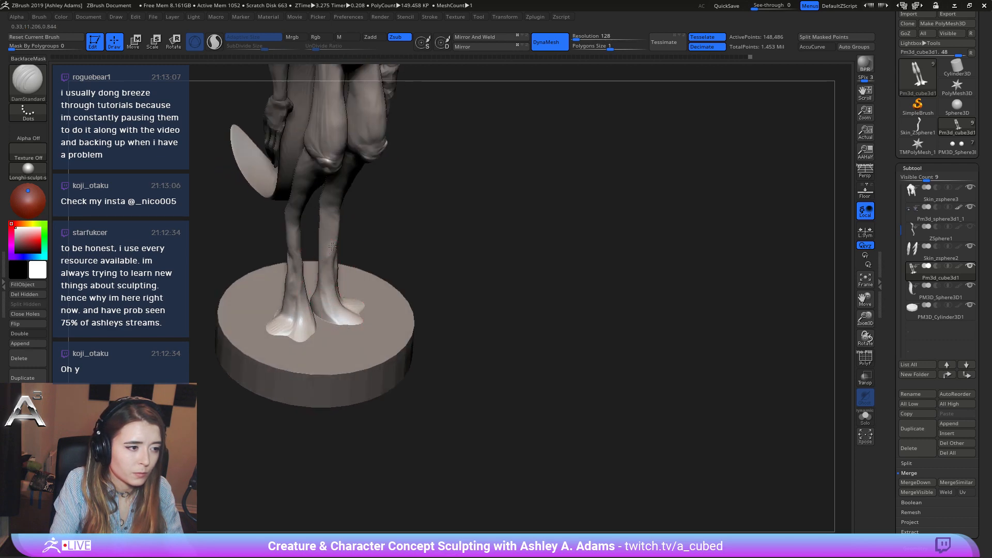
Adjust the brush size and reshape the toes and fronts of the feet with the SnakeHook brush.
mouse_move(333, 235)
right_mouse_down("ctrl")
mouse_move(354, 253)
mouse_move(405, 239)
mouse_move(351, 362)
right_mouse_up("ctrl")
key("space")
left_click_drag(383, 324, 386, 324)
right_click_drag(328, 376, 335, 378)
key("space")
left_click_drag(375, 324, 379, 324)
key("b")
key("s")
key("h")
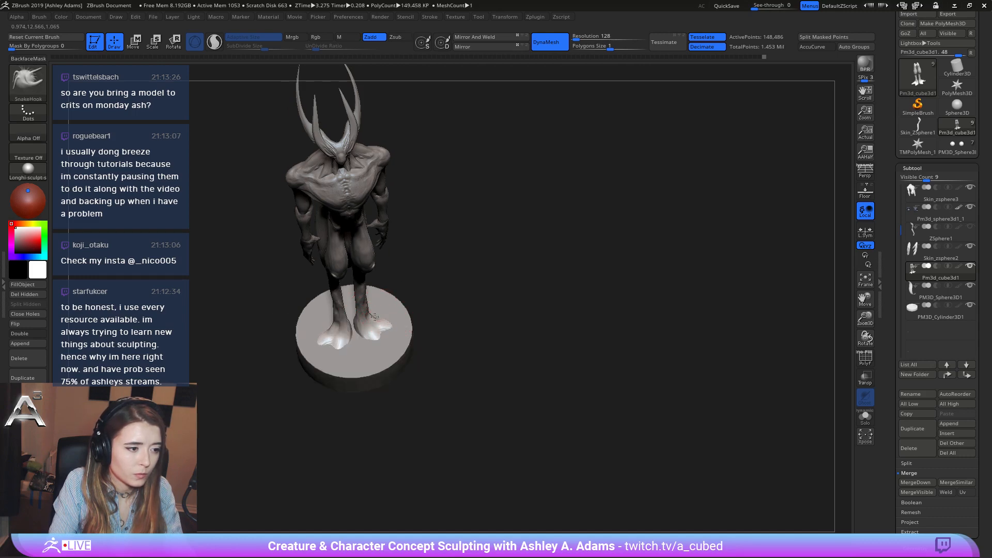
right_click_drag(369, 313, 368, 252)
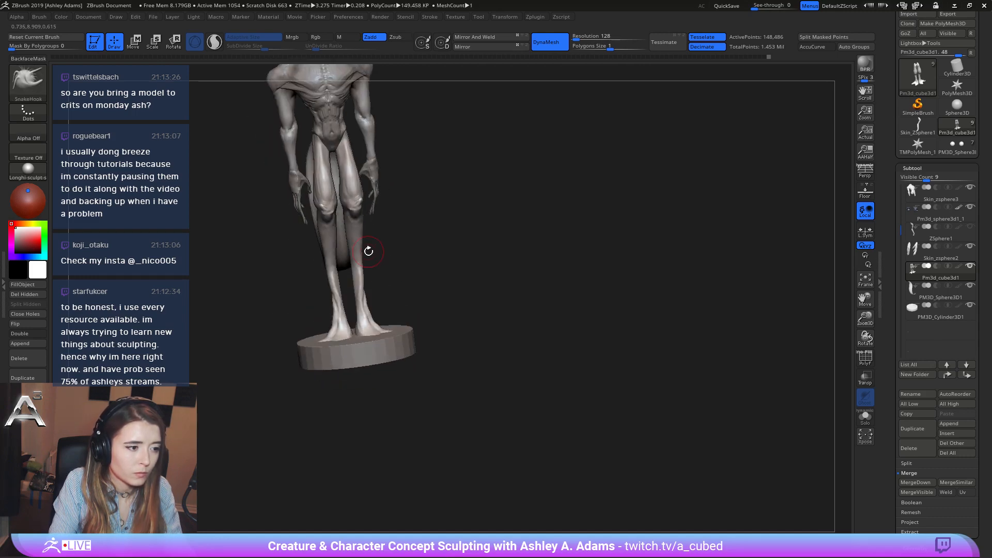
mouse_move(416, 282)
right_mouse_down()
mouse_move(393, 268)
mouse_move(375, 294)
right_mouse_up()
key("space")
left_click_drag(378, 291, 386, 290)
right_click_drag(385, 290, 352, 345)
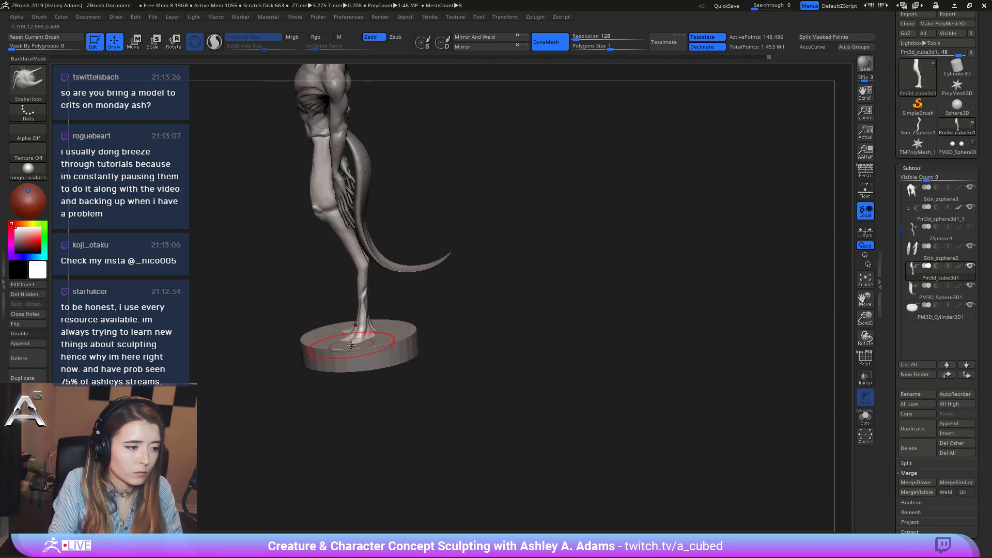
left_click_drag(338, 342, 326, 345)
mouse_move(326, 346)
right_mouse_down()
mouse_move(299, 290)
mouse_move(348, 272)
mouse_move(445, 306)
mouse_move(465, 354)
right_mouse_up()
Thicken the lower legs between the knees and ankles with the Inflat brush.
key("space")
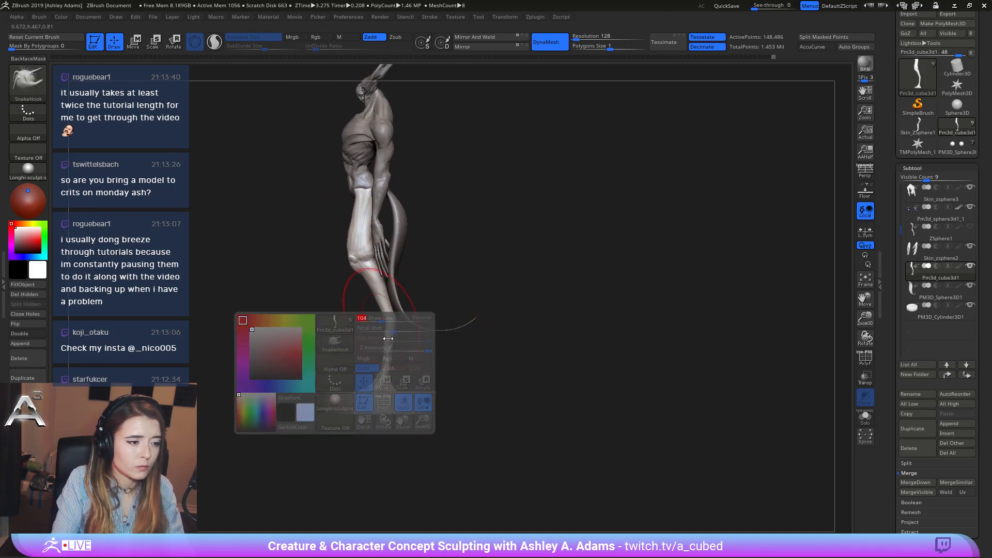
key("b")
key("i")
key("n")
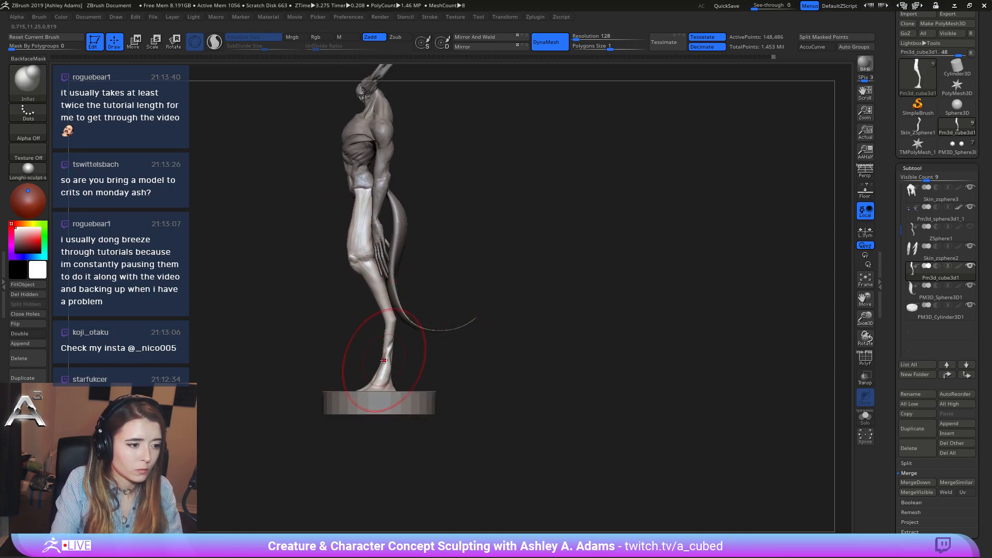
left_click_drag(389, 332, 390, 304)
Reduce the brush size and reshape the front of the knees with the SnakeHook brush.
key("space")
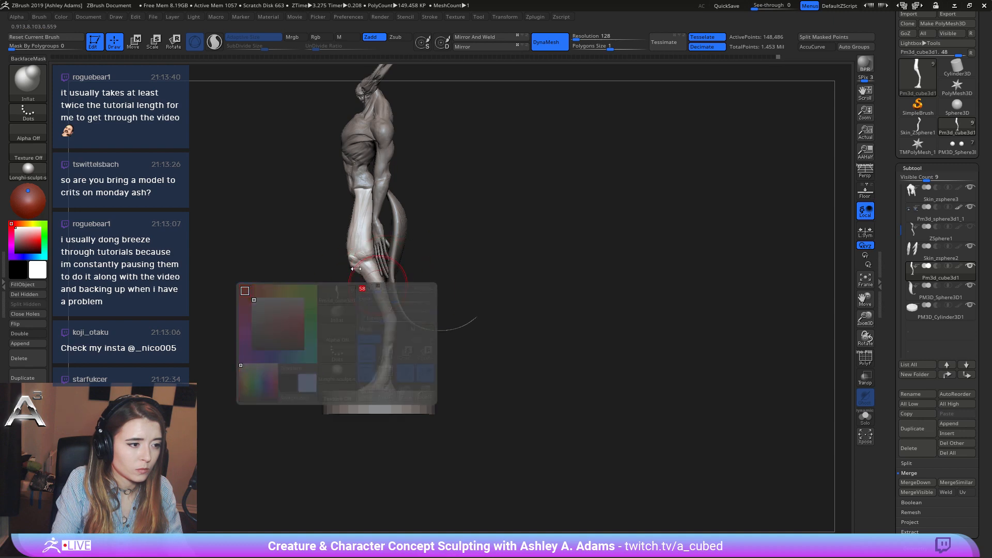
key("b")
key("s")
key("h")
left_click_drag(364, 274, 357, 270)
Adjust the outer contours of the lower legs from the front with the SnakeHook brush.
mouse_move(361, 270)
right_mouse_down()
mouse_move(376, 290)
mouse_move(388, 350)
right_mouse_up()
key("space")
left_click_drag(388, 331, 423, 383, "alt")
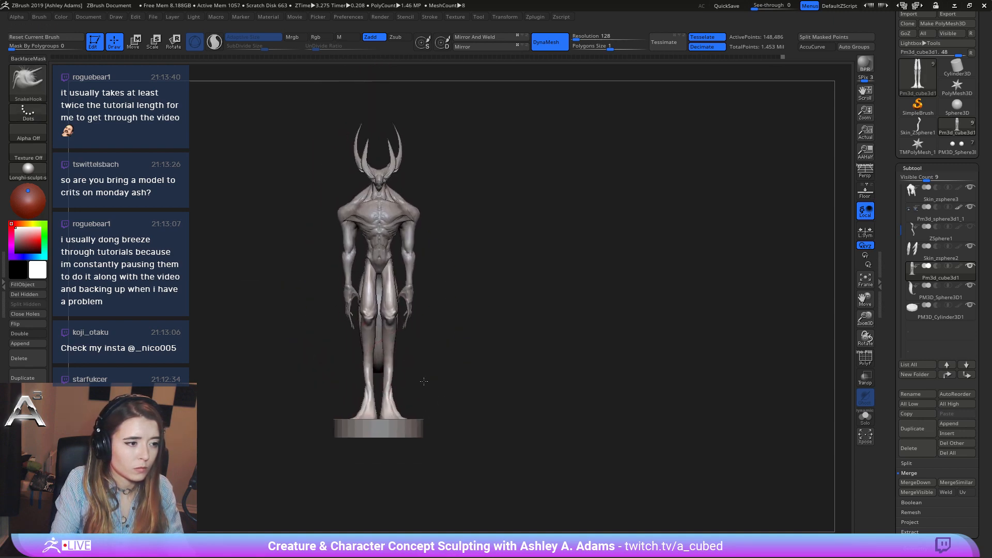
key("space")
left_click_drag(418, 332, 407, 333)
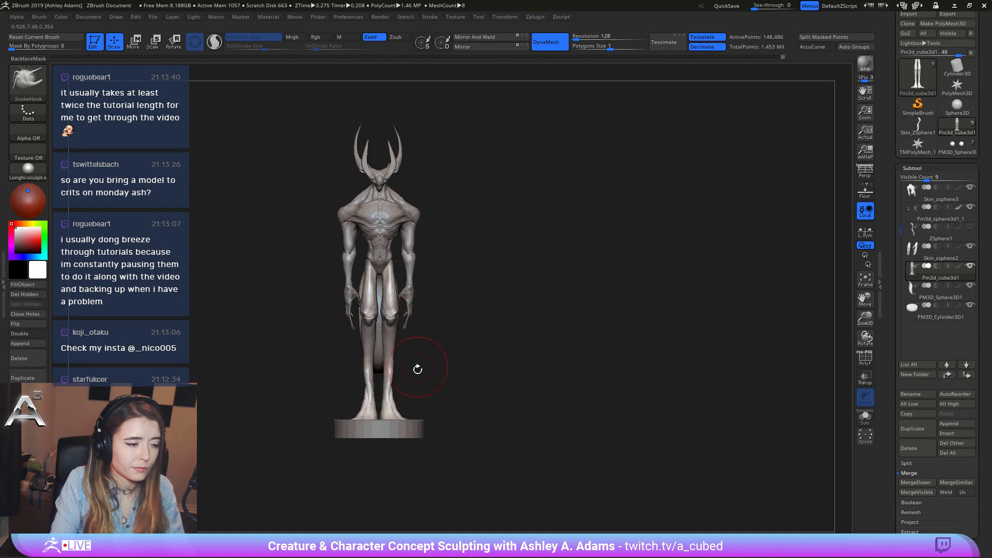
Make the round base the active subtool and try to mask its lower part with a lasso.
left_click(420, 434, "alt")
left_click_drag(553, 461, 283, 425, "ctrl+shift")
right_click_drag(364, 377, 338, 439)
key("ctrl+z")
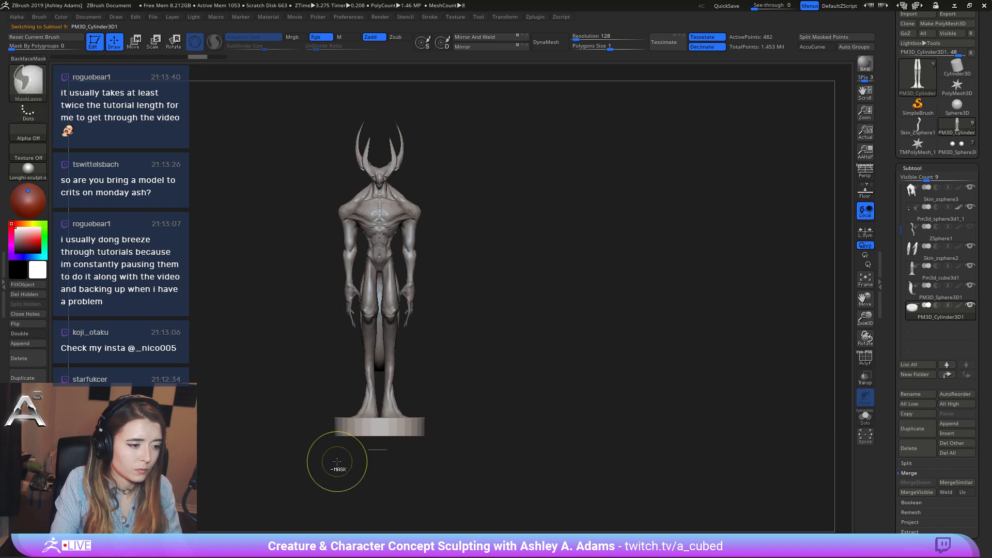
left_click_drag(313, 478, 463, 439, "ctrl")
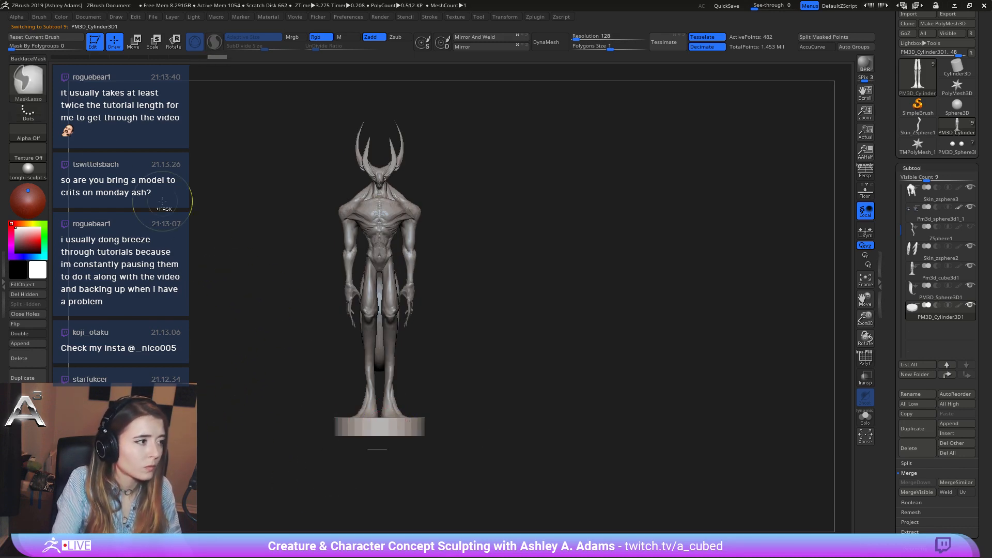
Mask the lower part of the round base with the MaskPen brush and activate the Move gizmo on it.
key("b")
key("m")
key("p")
mouse_move(287, 499)
left_mouse_down("ctrl")
mouse_move(506, 437)
mouse_move(522, 421)
left_mouse_up("ctrl")
key("w")
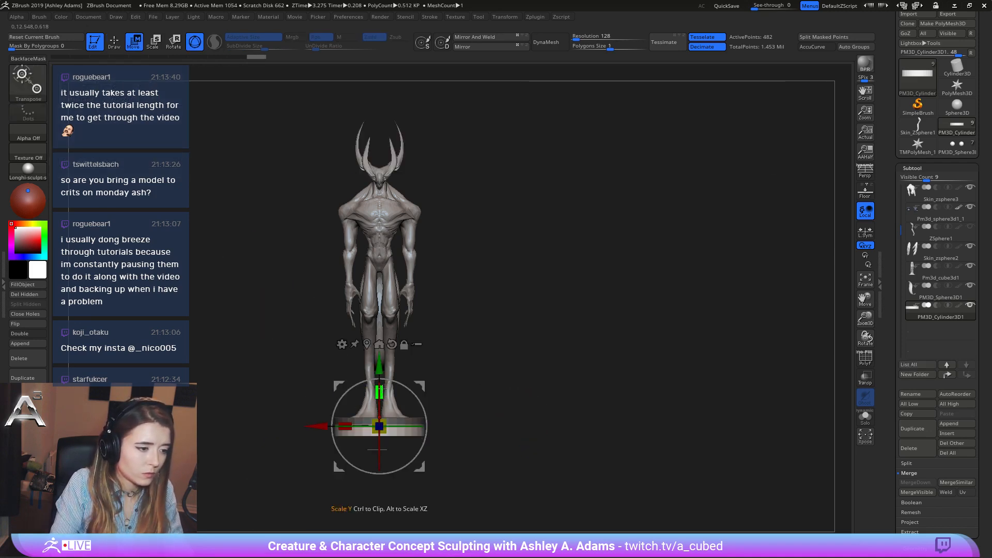
Flatten the cylindrical base under the creature's feet by scaling it along its Y axis.
left_click_drag(383, 389, 385, 403)
key("q")
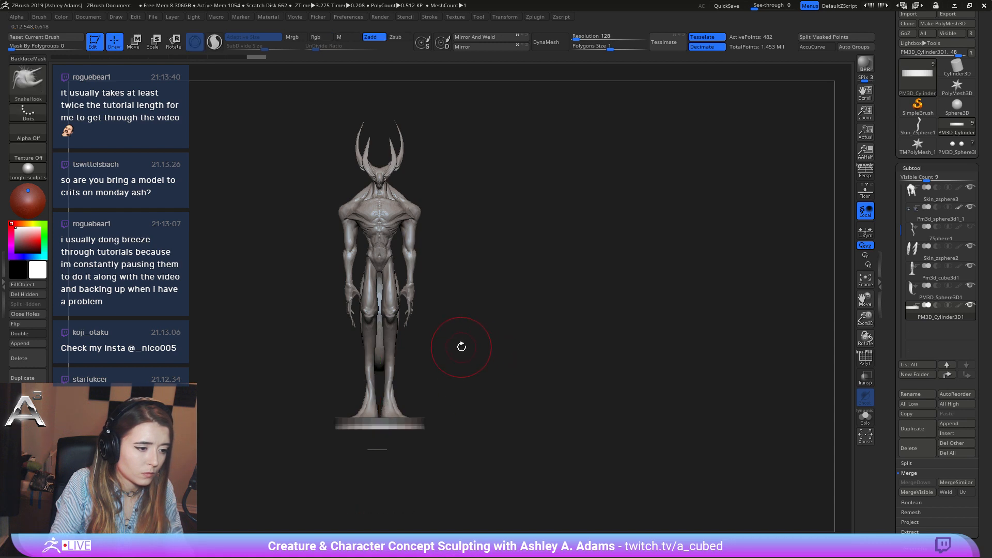
mouse_move(460, 346)
left_mouse_down("shift")
mouse_move(469, 372)
mouse_move(454, 398)
mouse_move(487, 388)
mouse_move(445, 380)
mouse_move(444, 347)
left_mouse_up("shift")
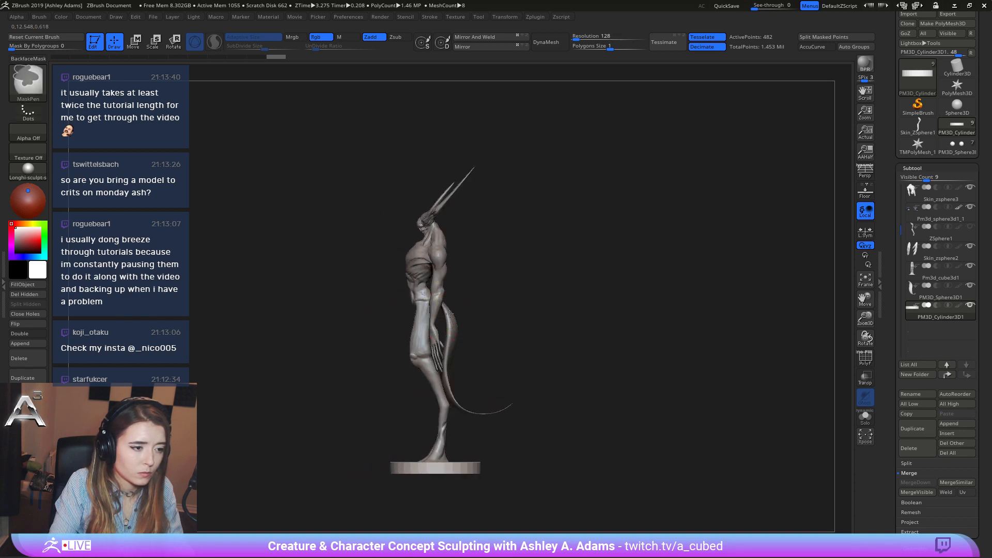
Make the torso-and-arms subtool active, adjust the brush size and reshape the forearm near the wrist with SnakeHook.
right_click_drag(444, 346, 376, 316, "ctrl")
key("space")
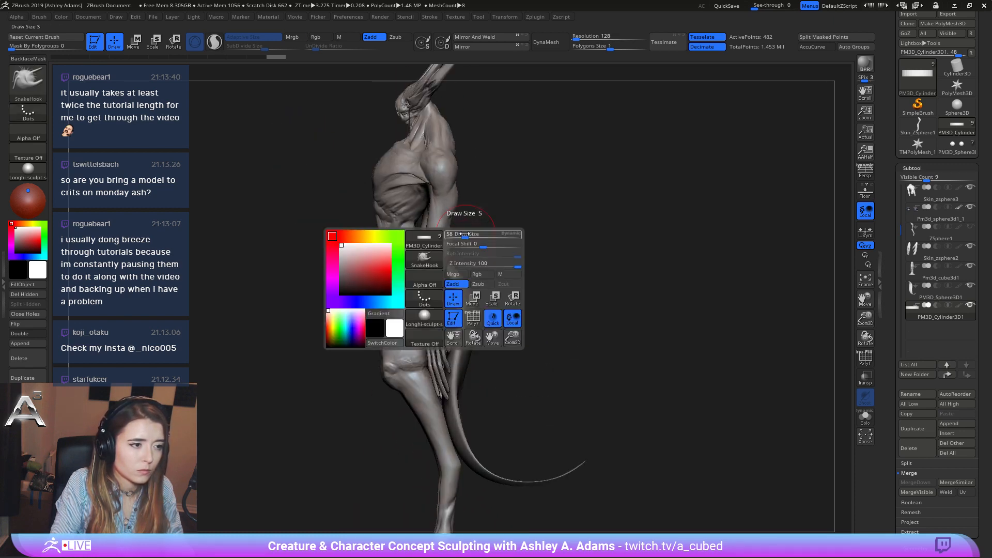
left_click(434, 265, "alt")
key("space")
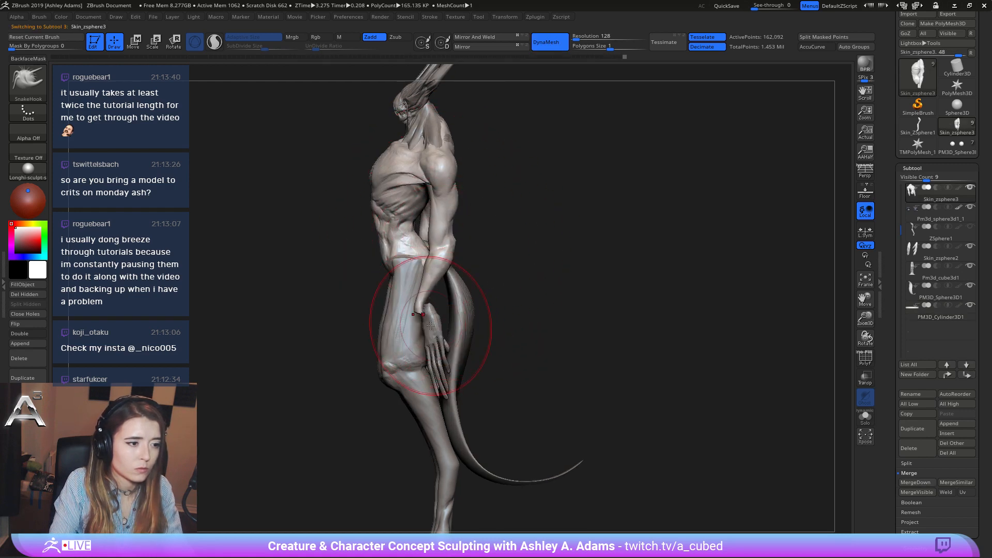
right_click_drag(483, 321, 442, 290, "ctrl")
key("space")
left_click_drag(443, 296, 430, 296)
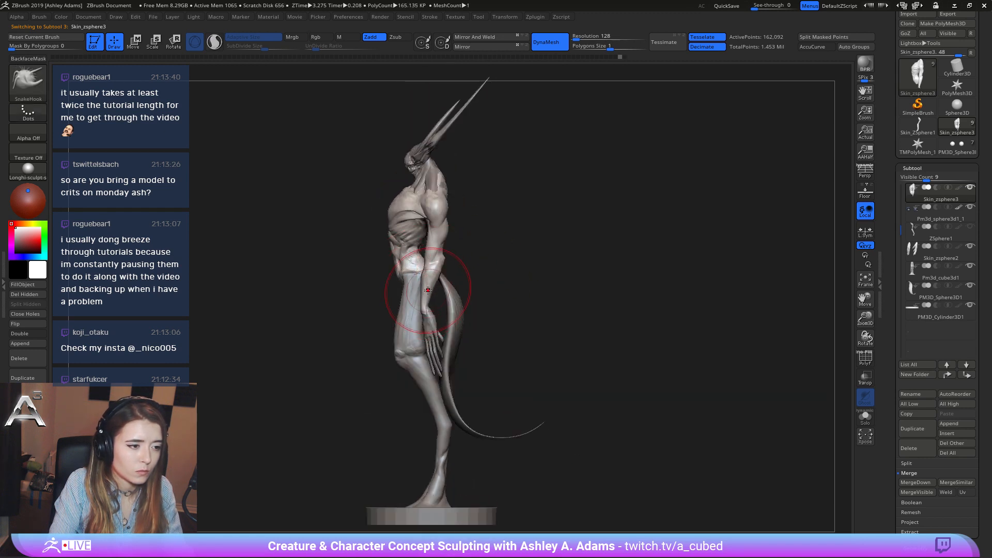
Select the hands subtool, turn the hands about their Y axis and shift them sideways under the wrists.
left_click(426, 327, "alt")
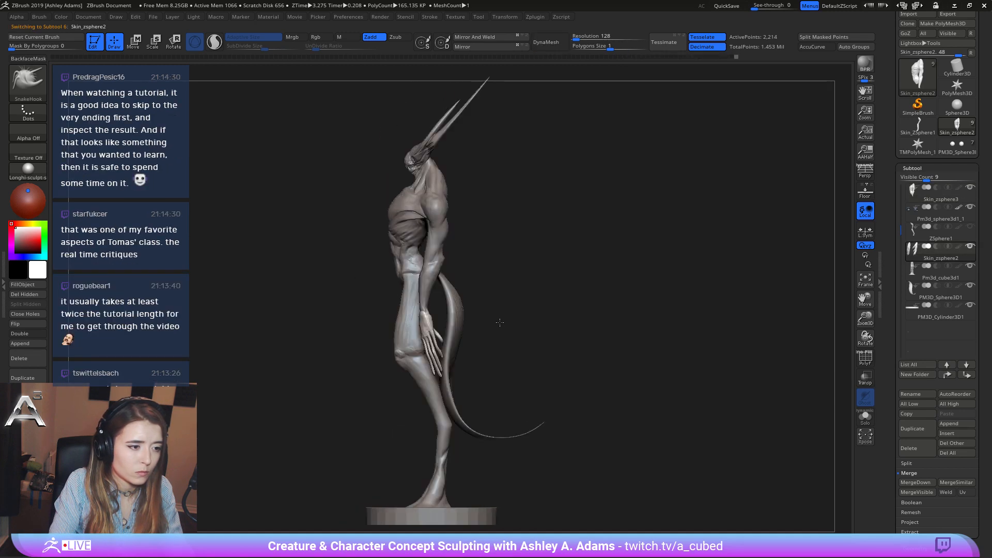
mouse_move(499, 323)
left_mouse_down()
mouse_move(518, 321)
mouse_move(459, 333)
left_mouse_up()
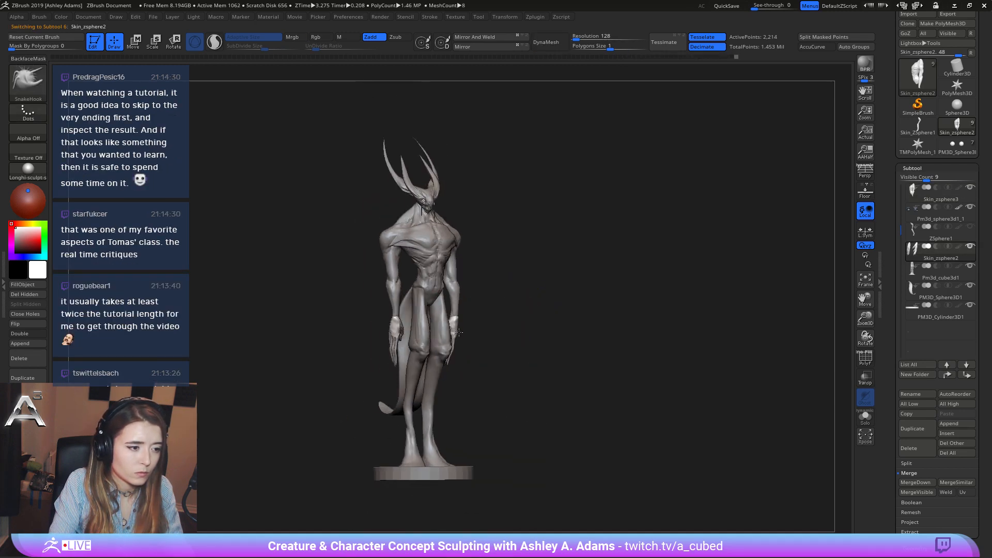
right_click_drag(459, 332, 442, 362)
key("space")
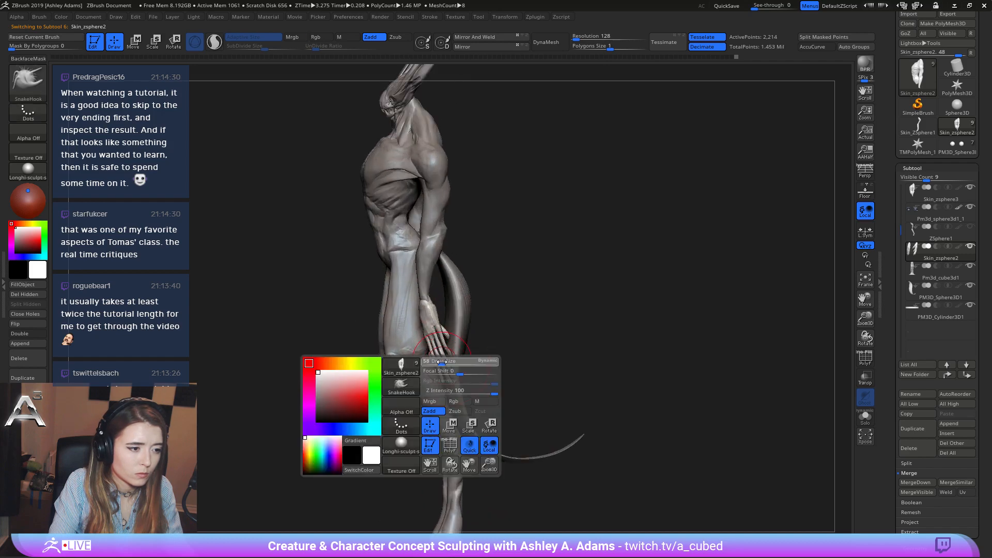
key("f")
left_click_drag(517, 336, 496, 317, "shift")
key("w")
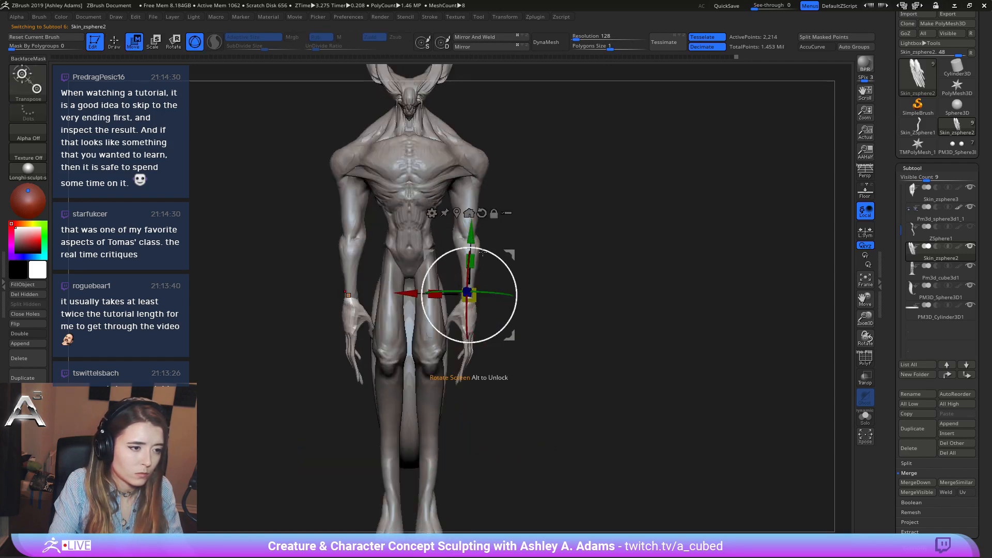
left_click_drag(502, 295, 487, 298)
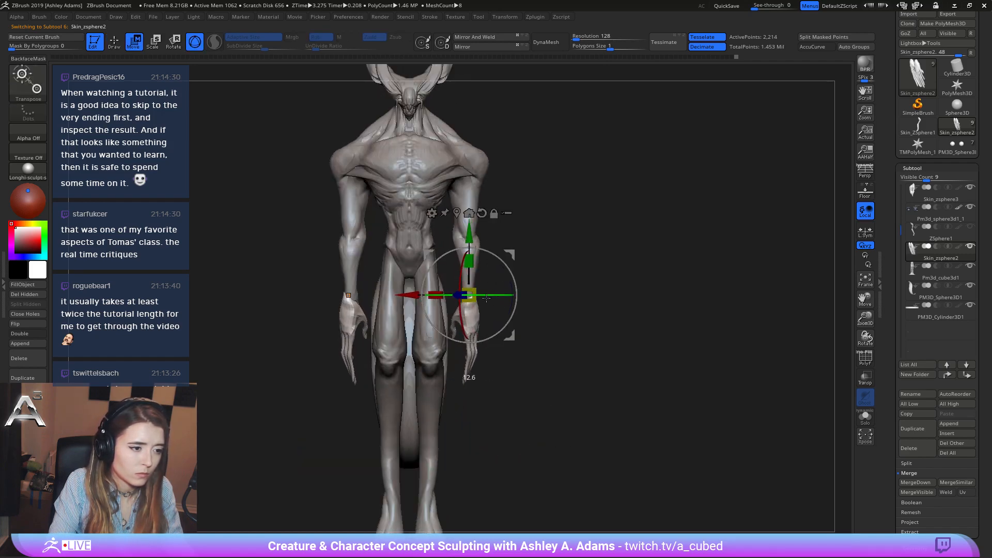
left_click_drag(413, 295, 408, 296)
key("q")
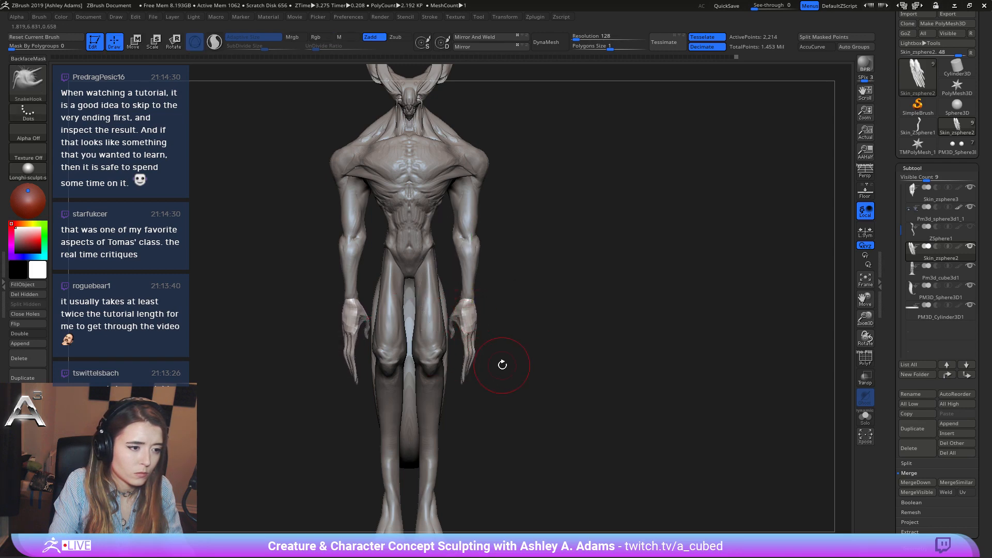
Move the hands in the side view to line them up with the ends of the forearms.
left_click_drag(506, 366, 472, 292)
key("w")
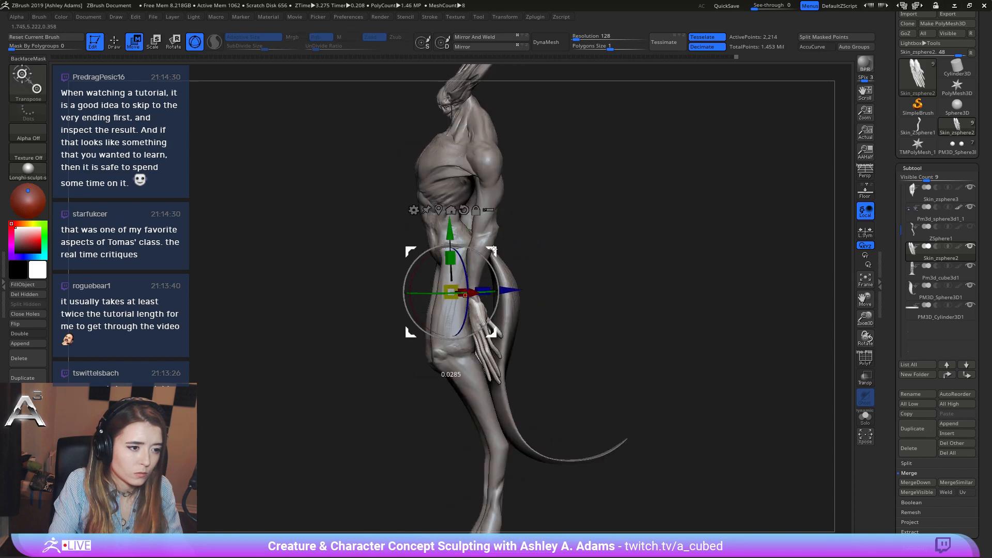
key("q")
key("w")
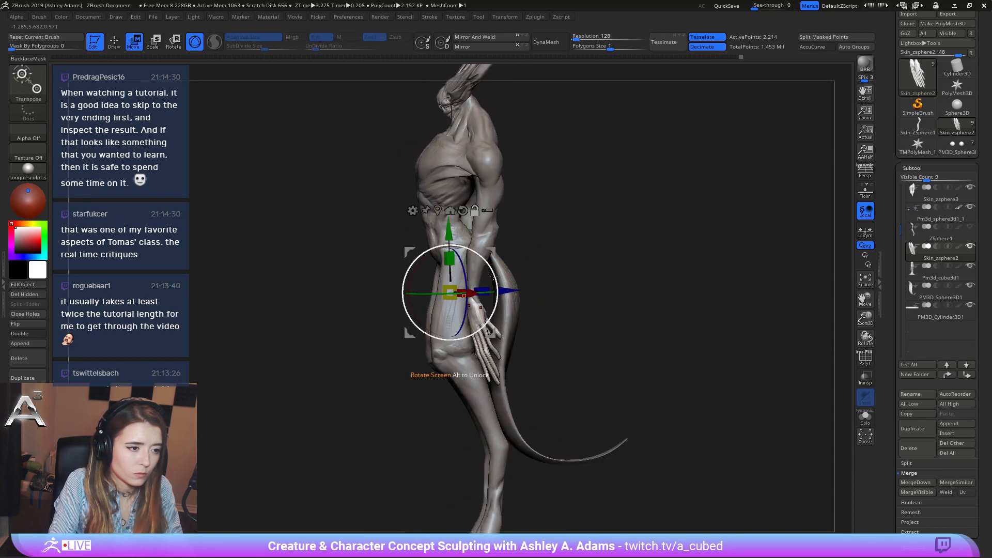
mouse_move(497, 249)
left_mouse_down()
mouse_move(524, 259)
mouse_move(513, 251)
left_mouse_up()
right_click_drag(522, 252, 516, 290)
Fine-tune the hands' placement against the wrists from the opposite side and the front.
left_click(467, 212, "alt")
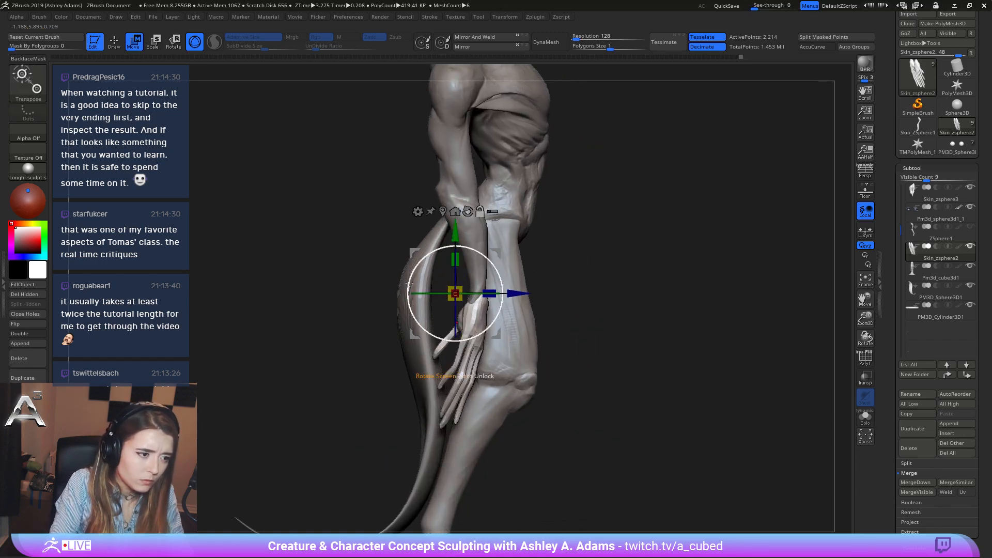
left_click_drag(526, 294, 463, 301, "alt")
right_click_drag(463, 301, 419, 296)
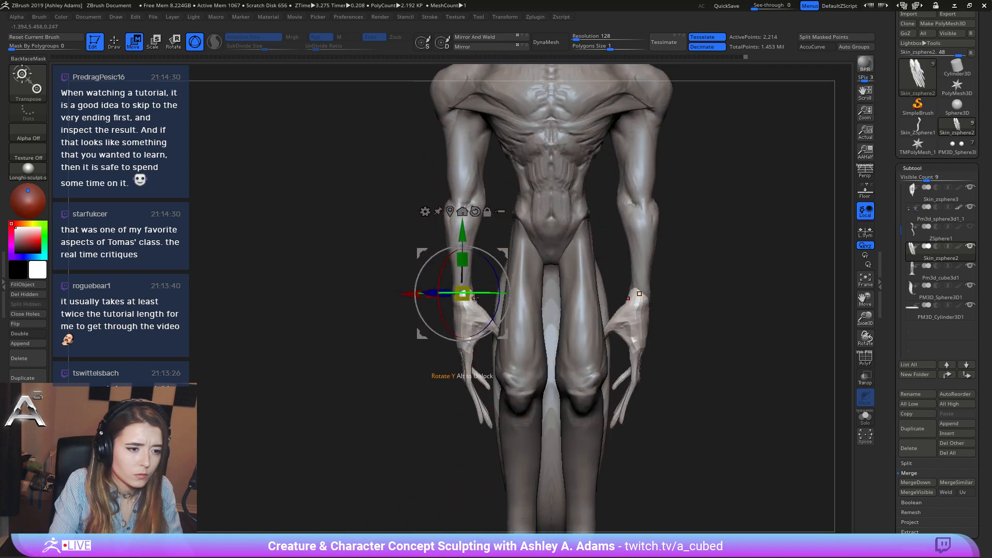
left_click_drag(506, 253, 506, 253)
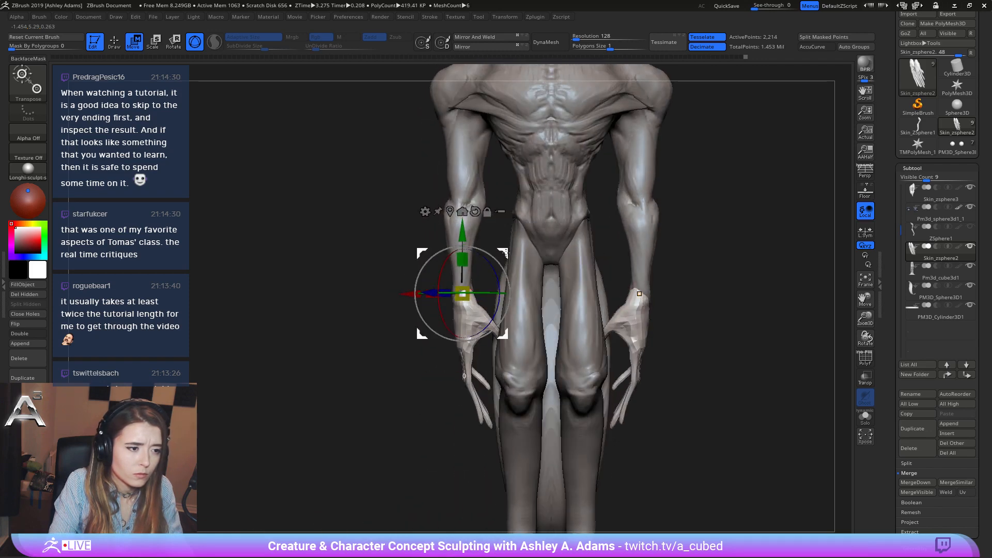
key("q")
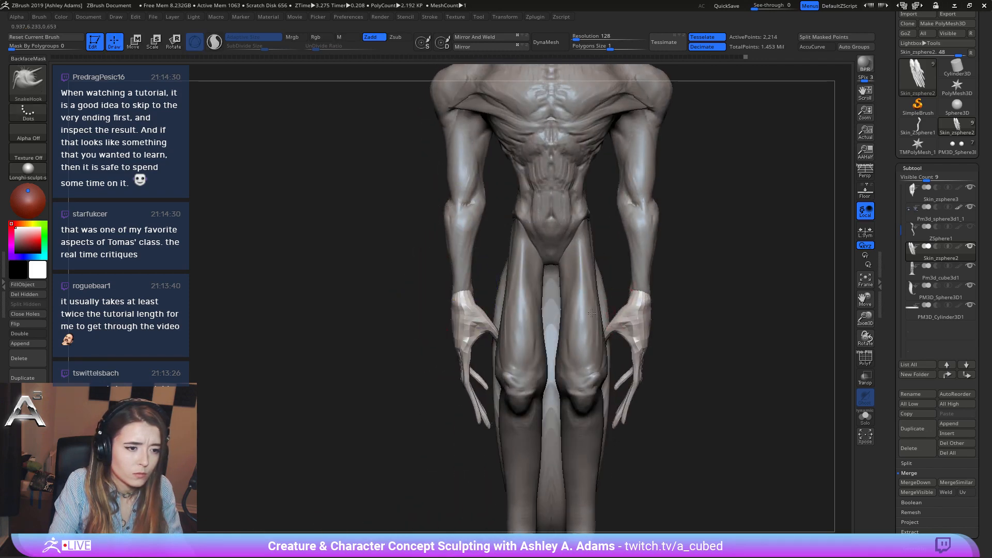
Nudge the hands slightly along their Z axis to seat them at the wrists.
right_click_drag(592, 313, 547, 326)
key("w")
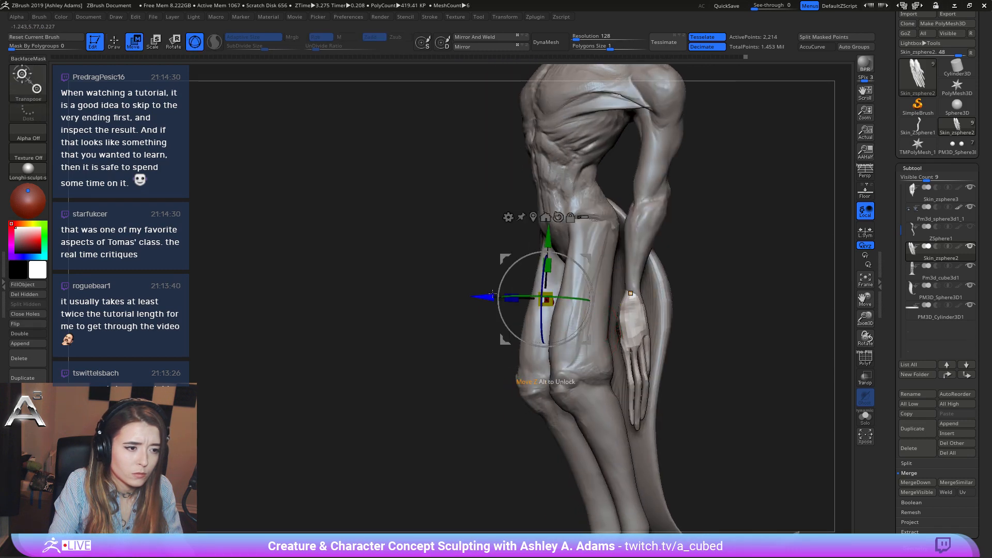
left_click_drag(492, 296, 493, 297)
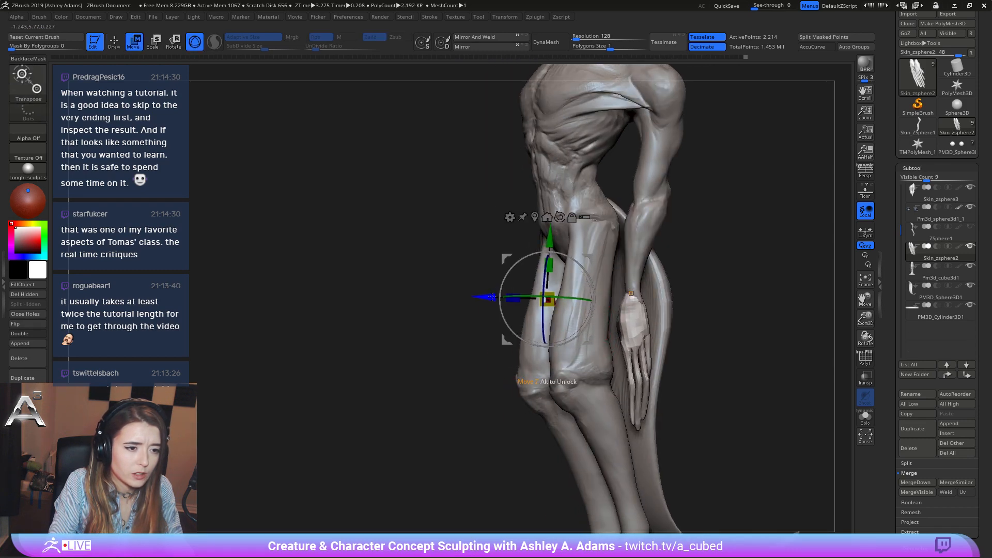
right_click_drag(538, 310, 587, 311)
left_click_drag(490, 300, 492, 300)
key("q")
Switch to the torso-and-arms subtool and pull the wrist toward the hand with SnakeHook, adjusting the draw size.
left_click(703, 297, "alt")
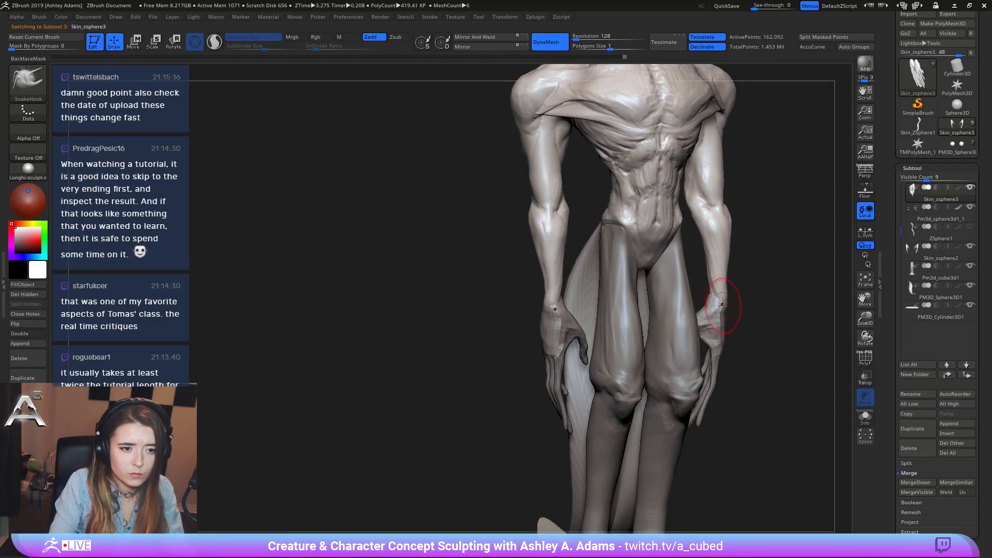
left_click_drag(722, 306, 720, 315)
right_click_drag(720, 325, 561, 333)
key("space")
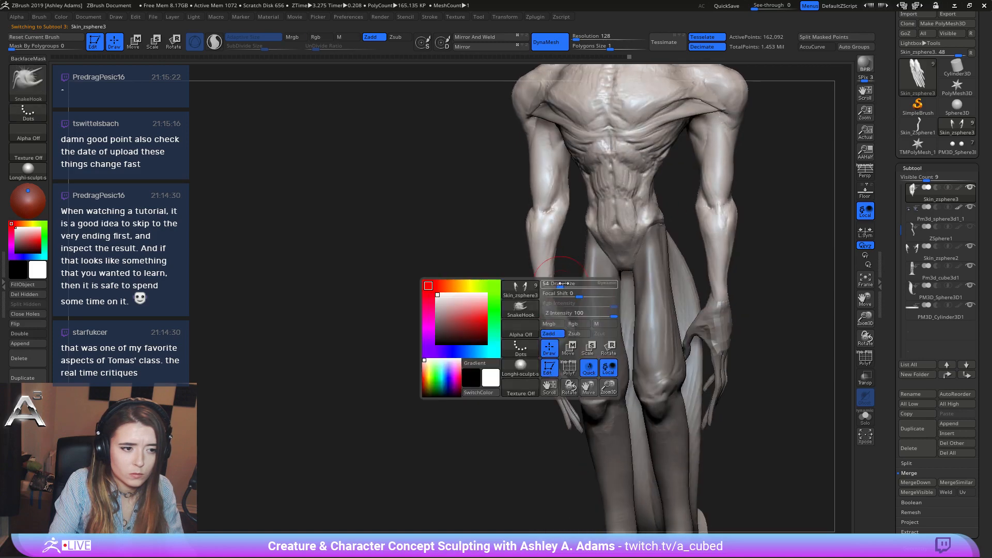
left_click_drag(564, 283, 568, 283)
left_click_drag(549, 284, 540, 279)
right_click_drag(564, 315, 586, 196, "ctrl")
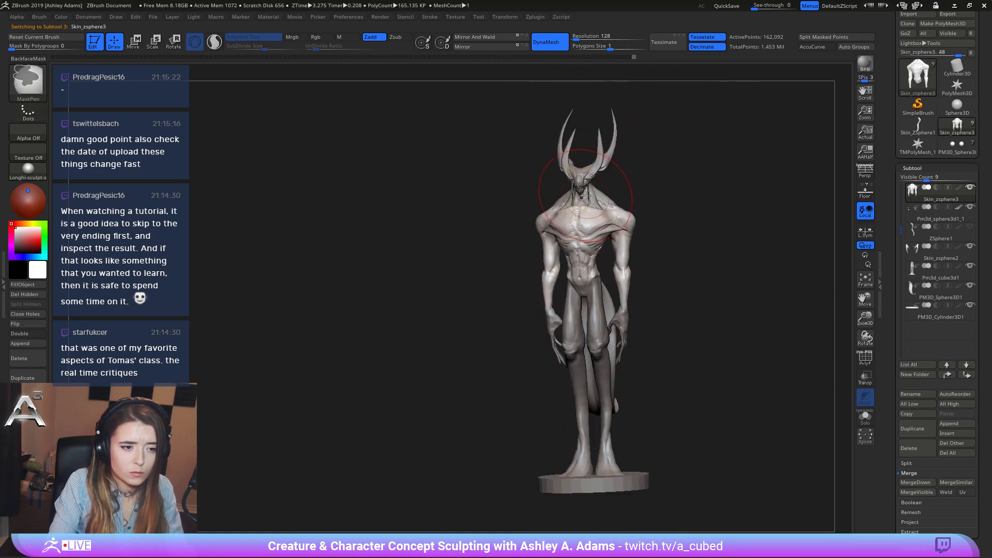
Examine the creature's overall silhouette from the front and side, including the head, horns and upper body.
mouse_move(657, 292)
right_mouse_down("alt")
mouse_move(596, 257)
mouse_move(550, 306)
right_mouse_up("alt")
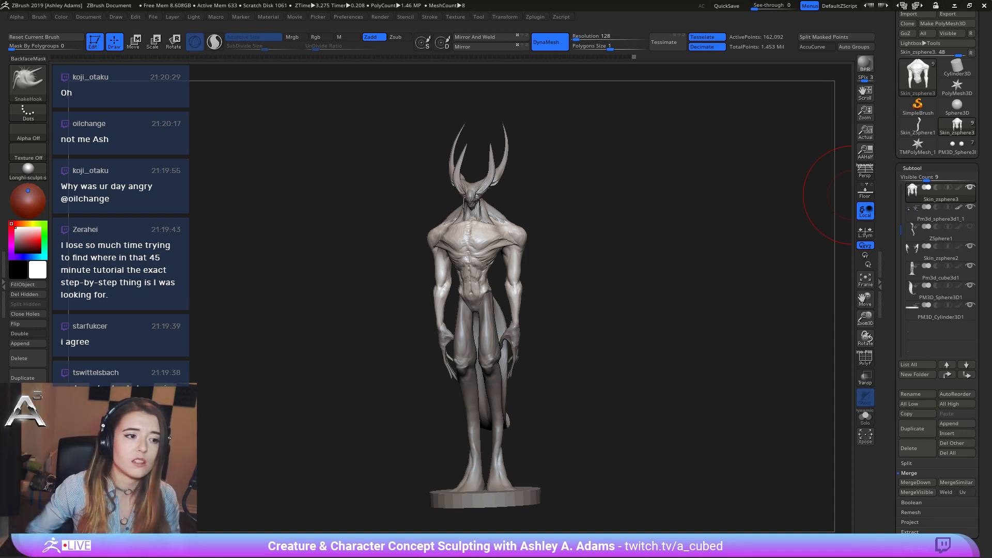
left_click_drag(589, 250, 544, 251)
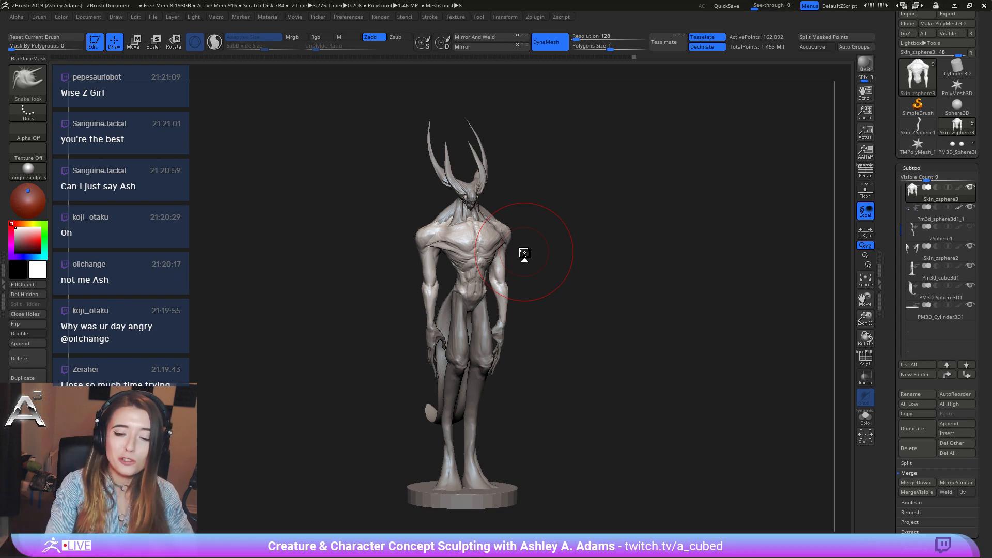
right_click_drag(699, 287, 536, 259)
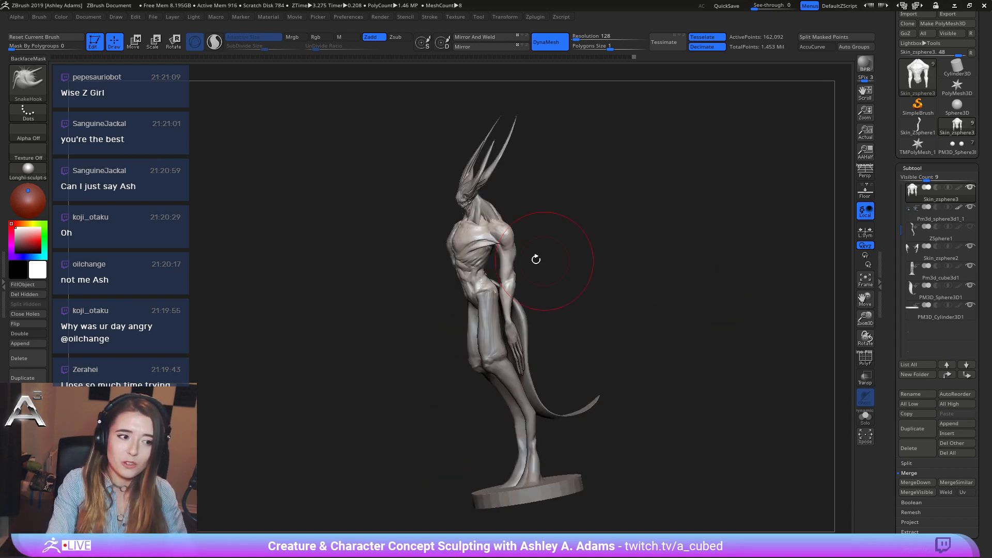
right_click_drag(491, 222, 512, 233)
right_click_drag(505, 277, 597, 302, "ctrl")
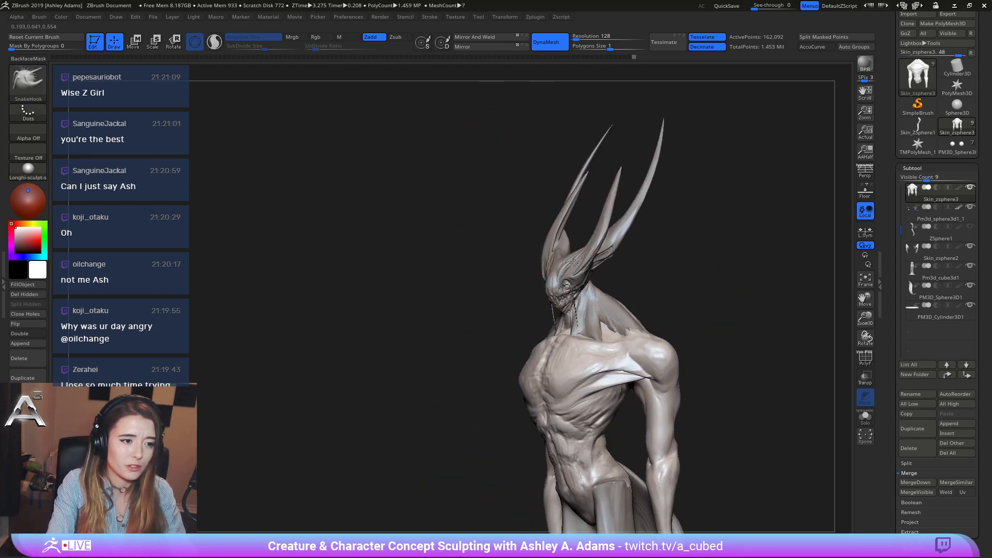
right_click(528, 316)
right_click_drag(372, 103, 466, 88)
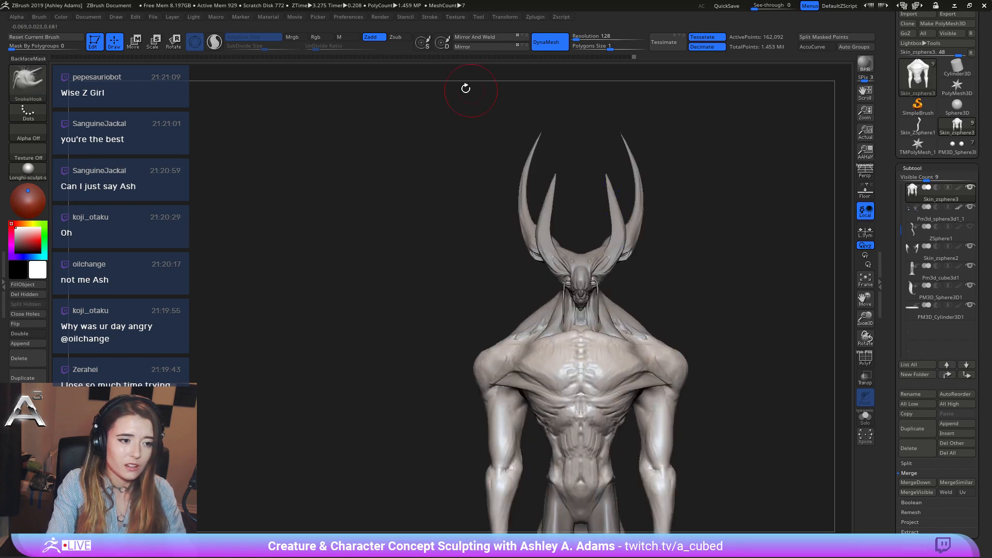
right_click(547, 244)
Select the head subtool and reshape the horns symmetrically with the SnakeHook brush.
left_click(548, 235, "alt")
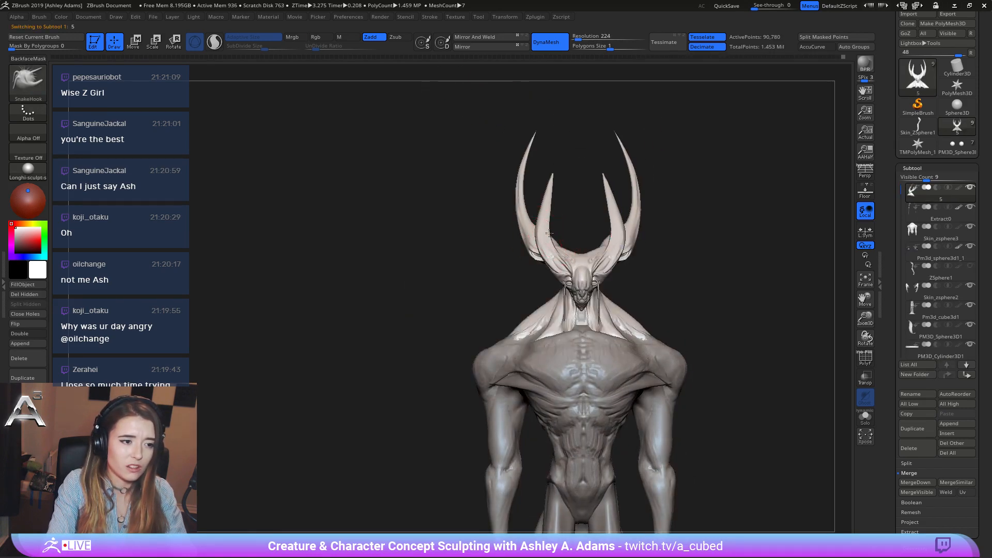
right_click(544, 239)
left_click_drag(545, 238, 539, 240)
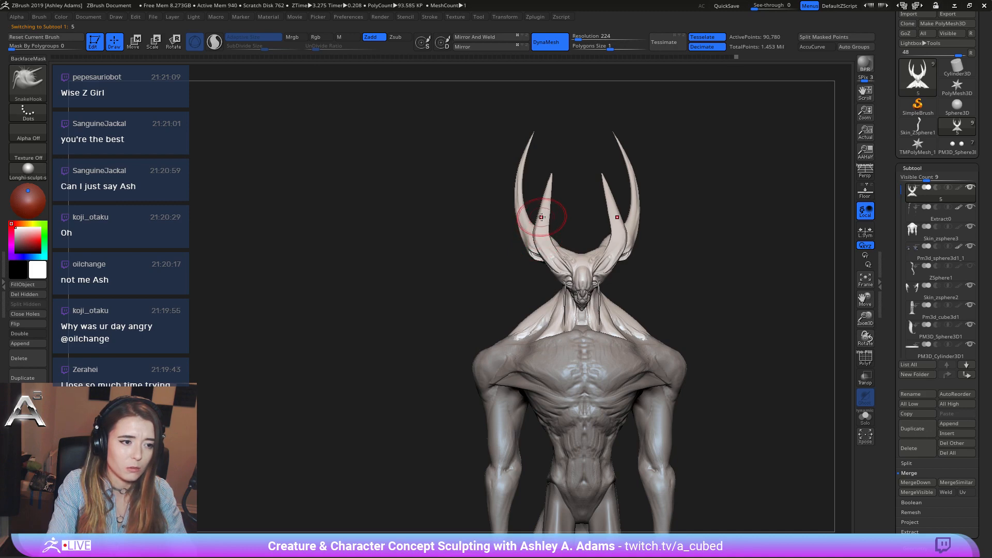
right_click(544, 233)
right_click_drag(544, 233, 558, 256)
right_click(558, 255)
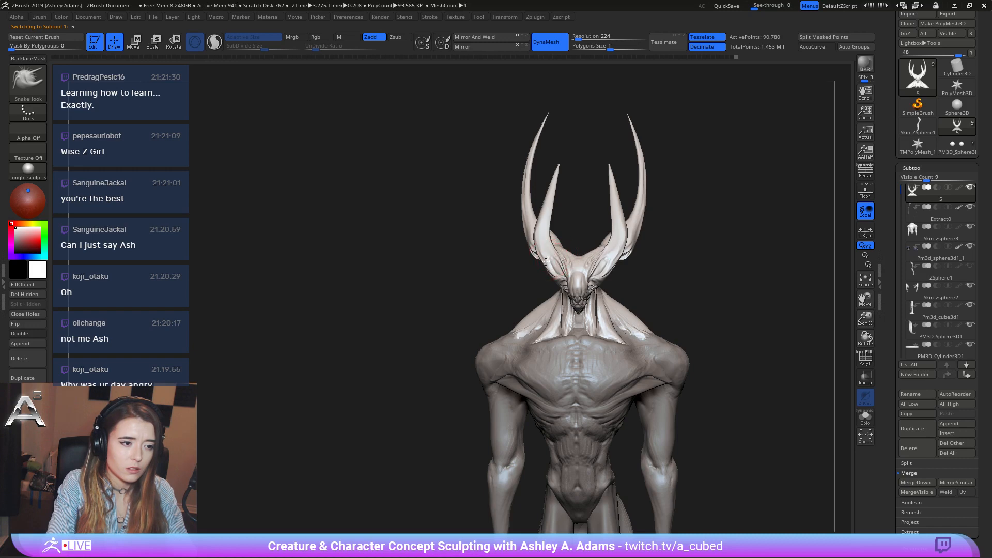
right_click(546, 262)
Make CurveTube the active sculpting brush.
mouse_move(555, 257)
right_mouse_down()
mouse_move(547, 234)
mouse_move(627, 249)
mouse_move(609, 259)
mouse_move(581, 244)
mouse_move(596, 336)
mouse_move(534, 292)
right_mouse_up()
key("b")
key("c")
key("b")
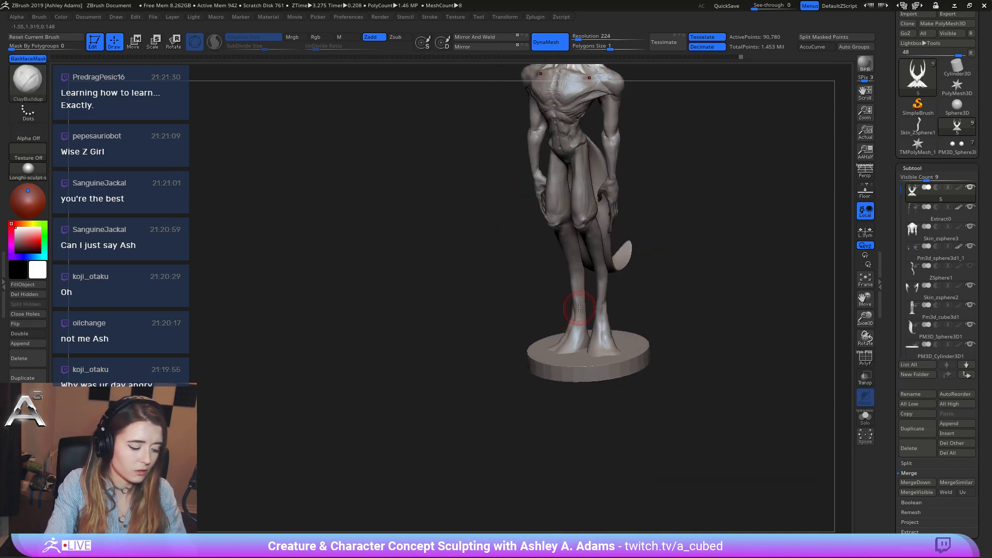
key("b")
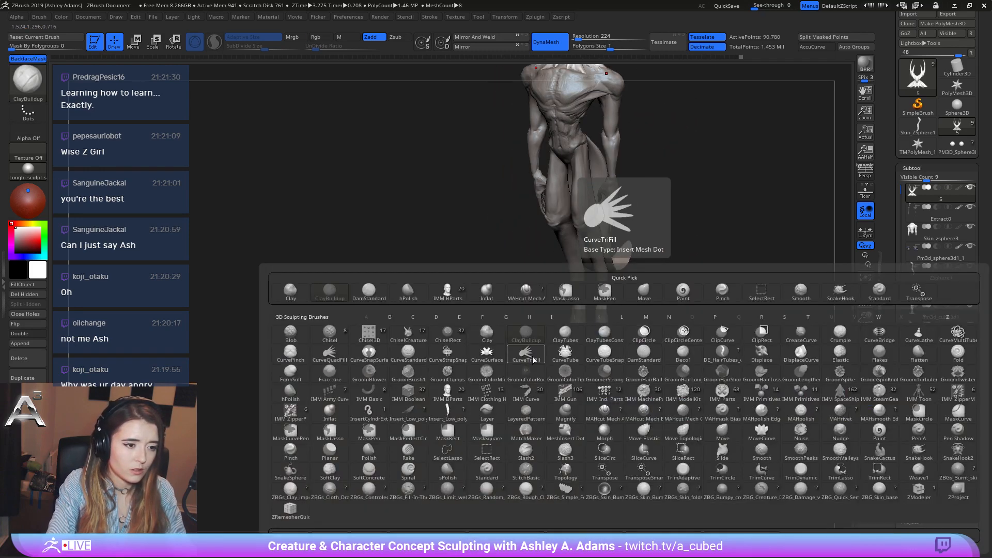
left_click(569, 355)
Move the torso-and-arms subtool directly above the hands subtool and merge the two.
left_click(615, 221, "alt")
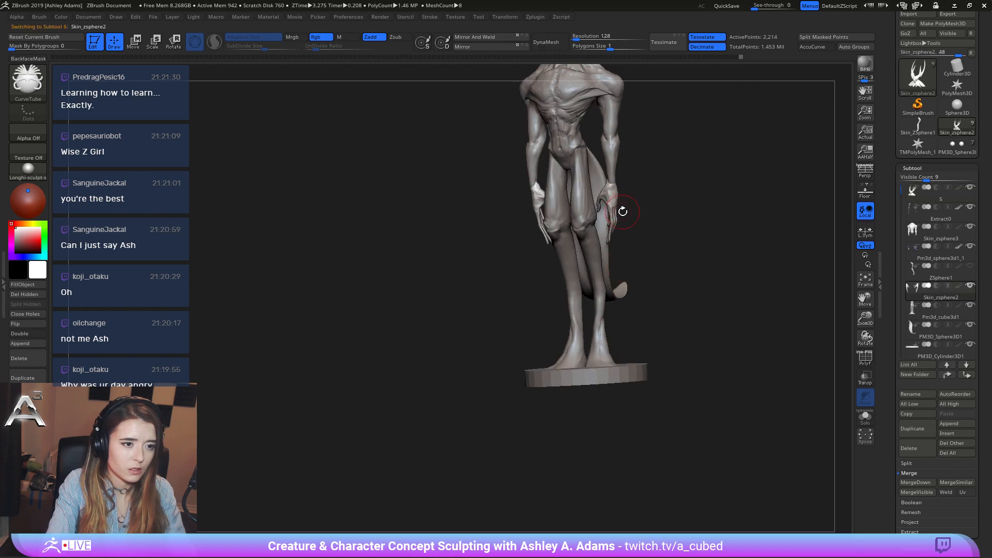
mouse_move(613, 219)
right_mouse_down()
mouse_move(576, 209)
mouse_move(595, 243)
right_mouse_up()
left_click(584, 236, "alt")
mouse_move(913, 230)
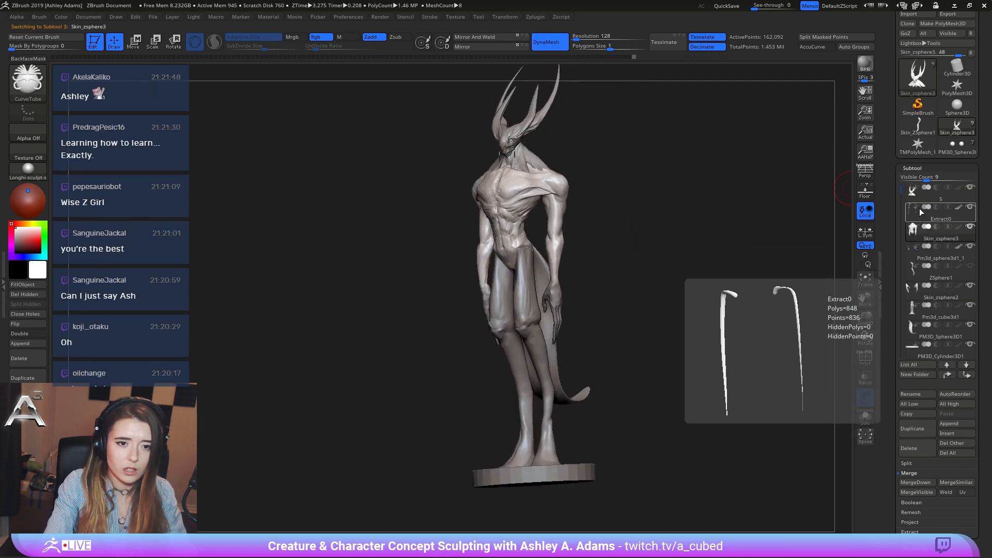
scroll(951, 362, "down", 1)
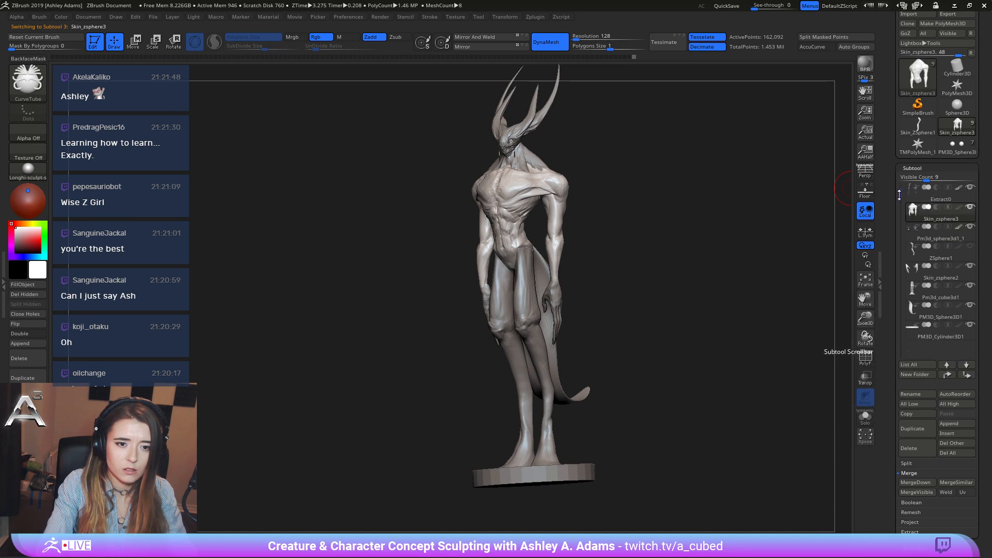
left_click(966, 365)
left_click(967, 365)
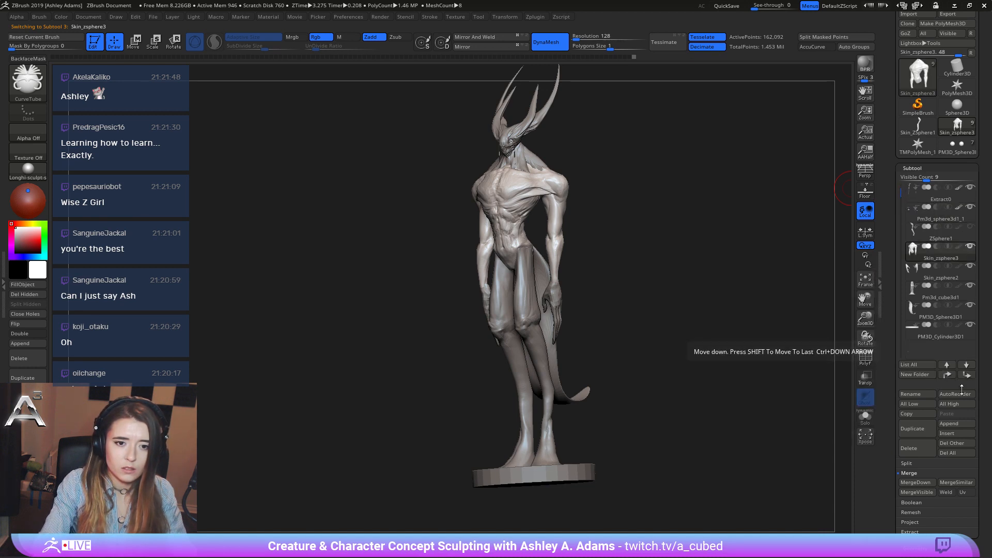
left_click(915, 482)
left_click(819, 503)
On the round base subtool, draw a CurveTube tentacle from the lower leg down onto the base, adjusting its thickness with the draw size.
right_click_drag(545, 288, 565, 413)
left_click(533, 422, "alt")
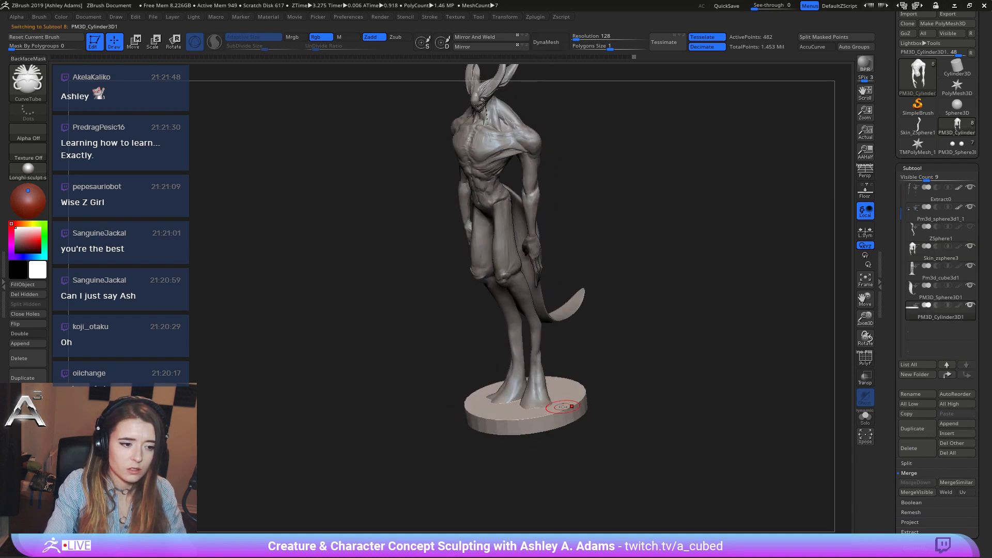
left_click(584, 332)
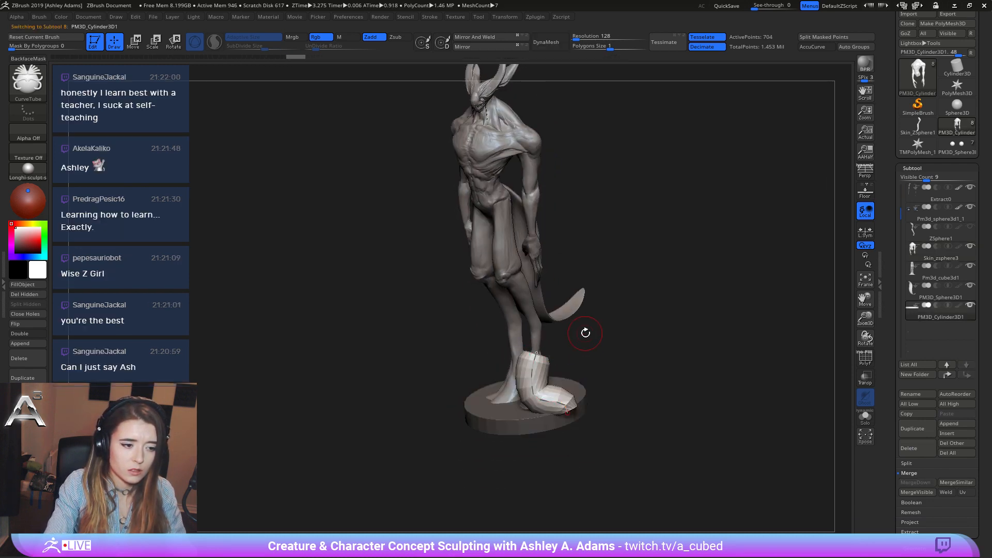
key("space")
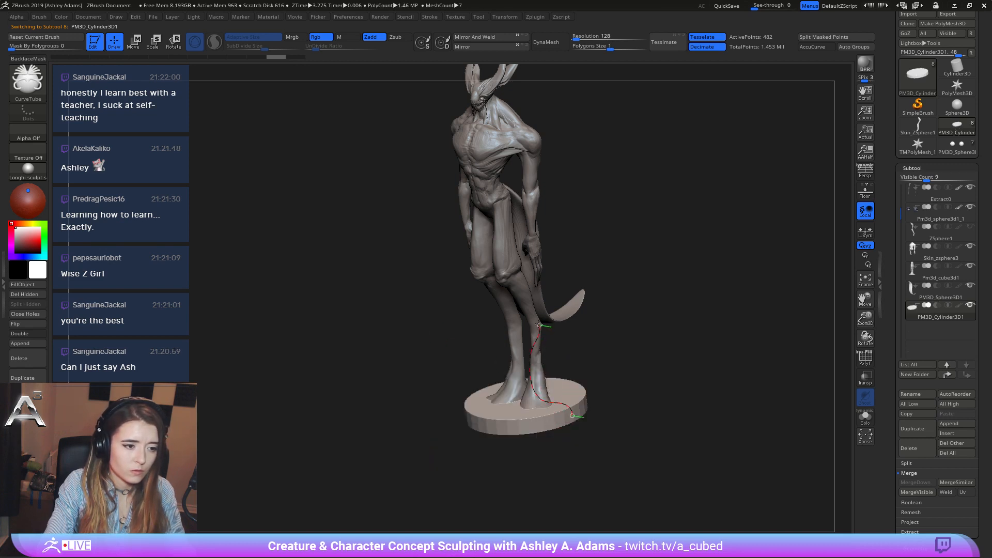
left_click_drag(572, 415, 572, 414)
Enlarge the draw size and bend the new tentacle around the foot with the SnakeHook brush.
key("space")
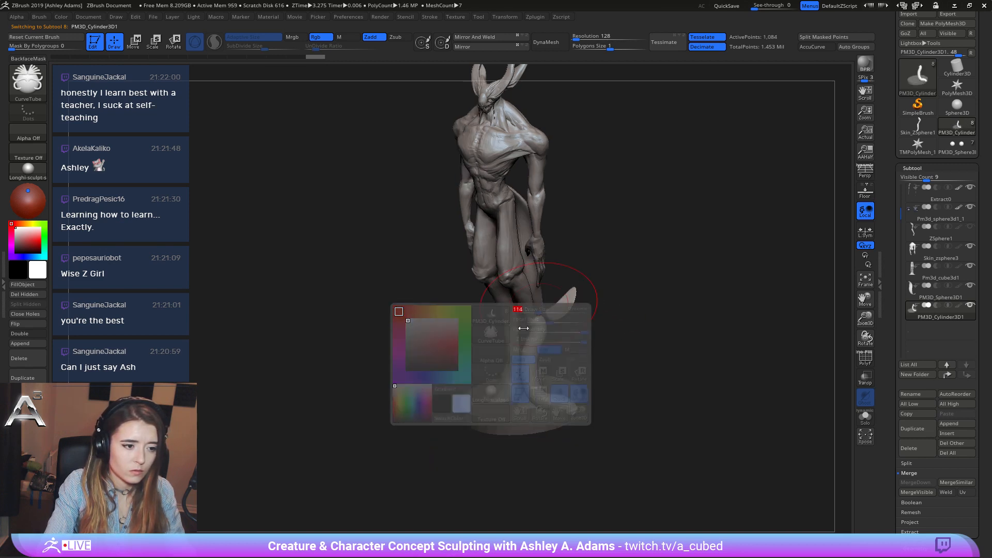
left_click_drag(522, 310, 559, 362)
key("b")
key("s")
key("h")
mouse_move(501, 375)
right_mouse_down()
mouse_move(514, 373)
mouse_move(498, 369)
right_mouse_up()
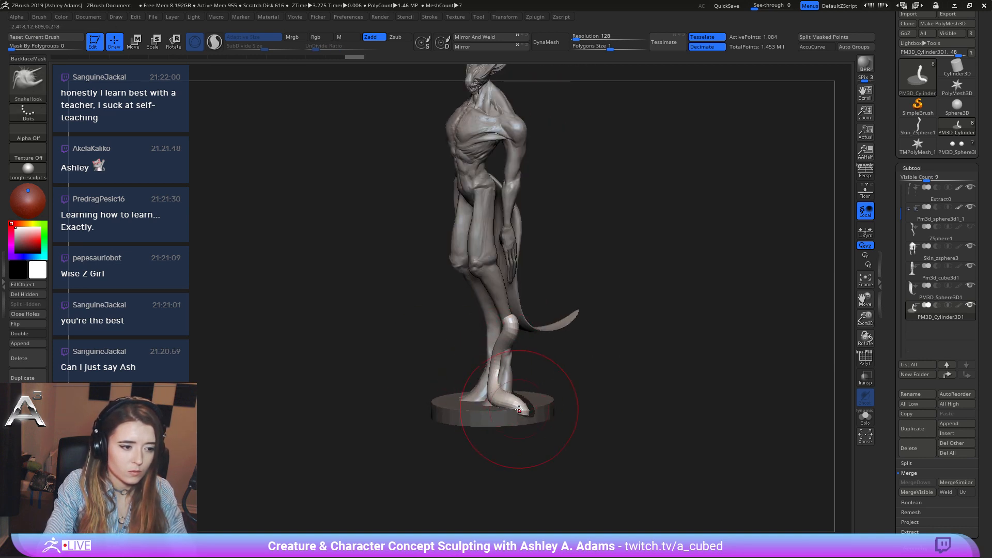
right_click_drag(520, 410, 542, 409)
Reduce the draw size to about 69 and pull the tentacle's free end over the edge of the base.
key("space")
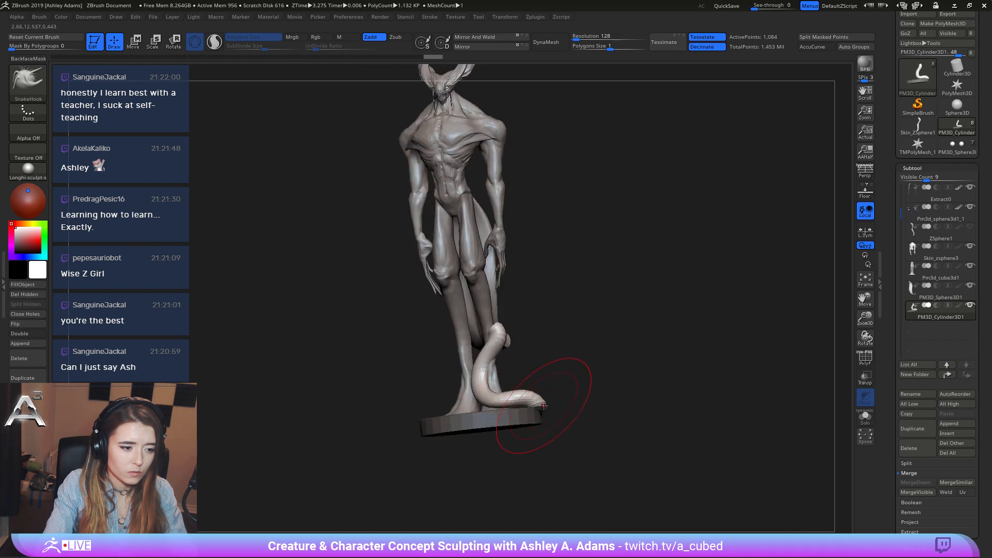
key("space")
left_click_drag(539, 407, 549, 415)
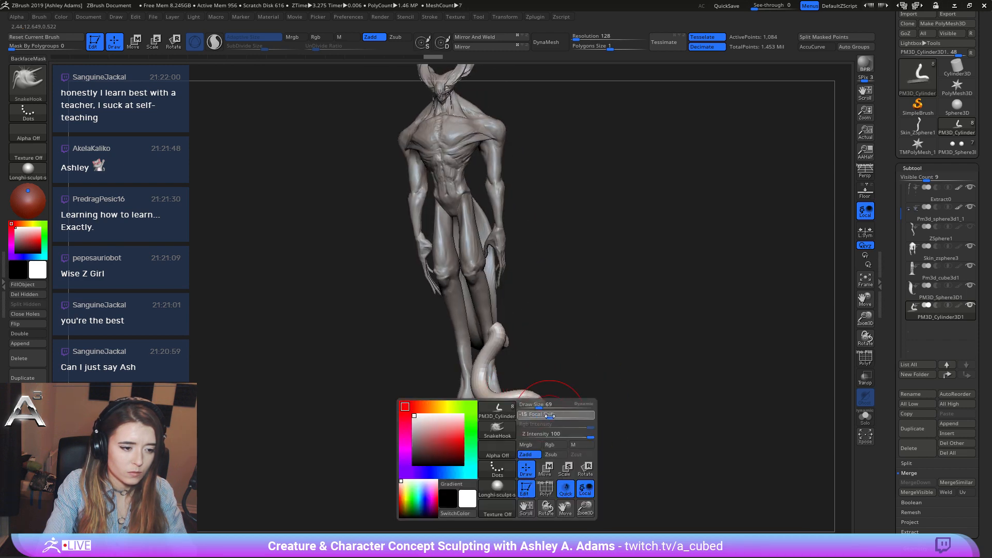
key("space")
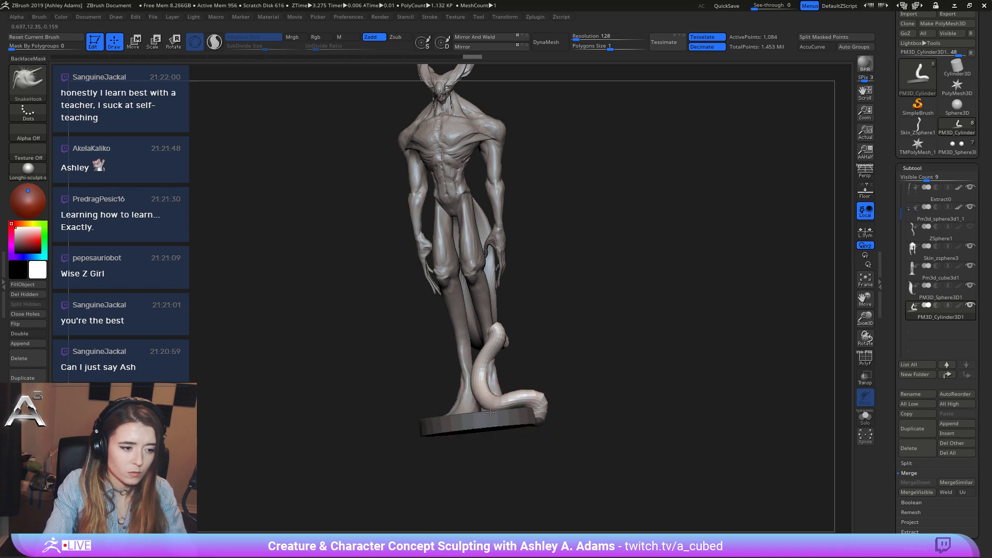
Pull the tentacle's upper part higher around the back of the leg with SnakeHook, adjusting the draw size.
mouse_move(517, 389)
right_mouse_down()
mouse_move(532, 378)
mouse_move(517, 361)
mouse_move(541, 314)
mouse_move(455, 272)
right_mouse_up()
key("space")
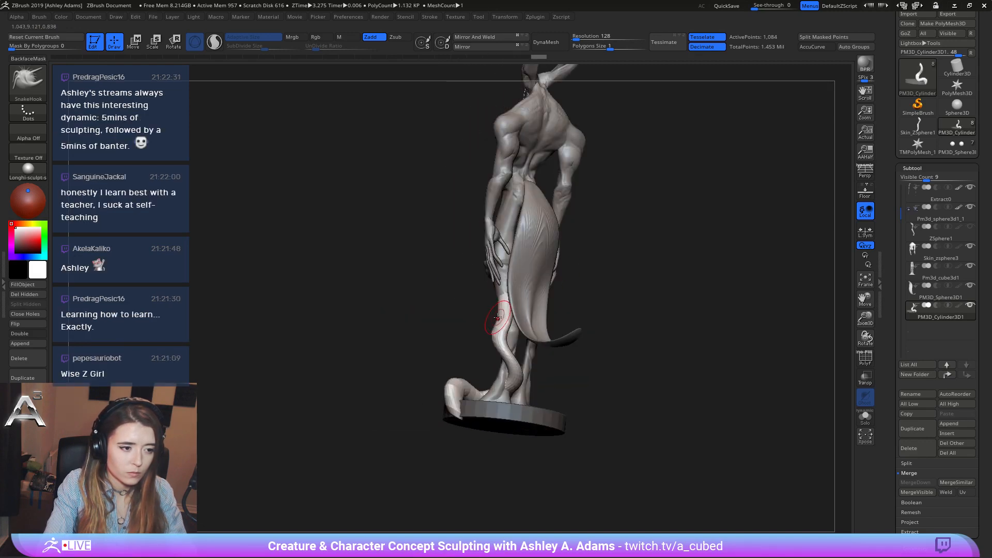
right_click_drag(497, 318, 517, 368)
key("space")
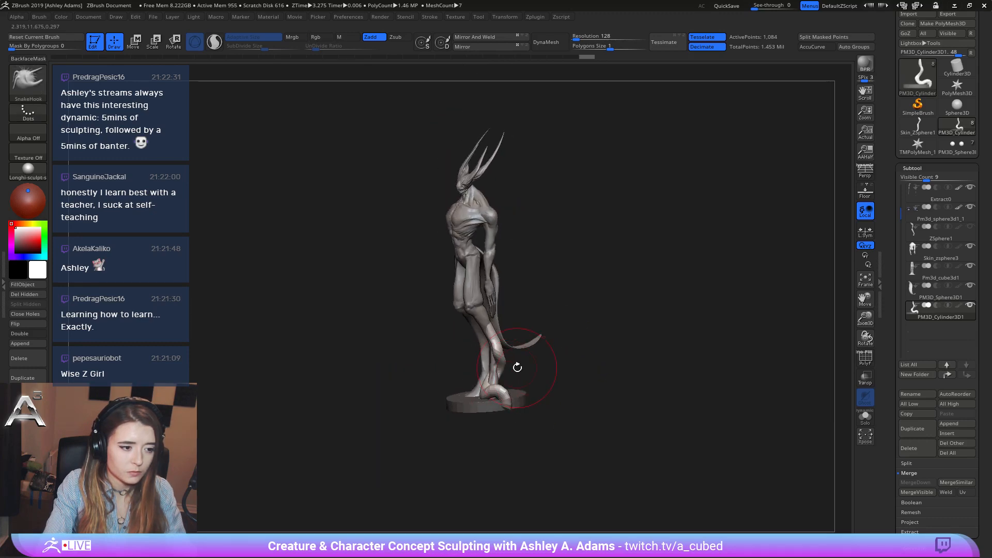
Make CurveTube the active brush and split the masked base from the tentacle into its own subtool.
key("b")
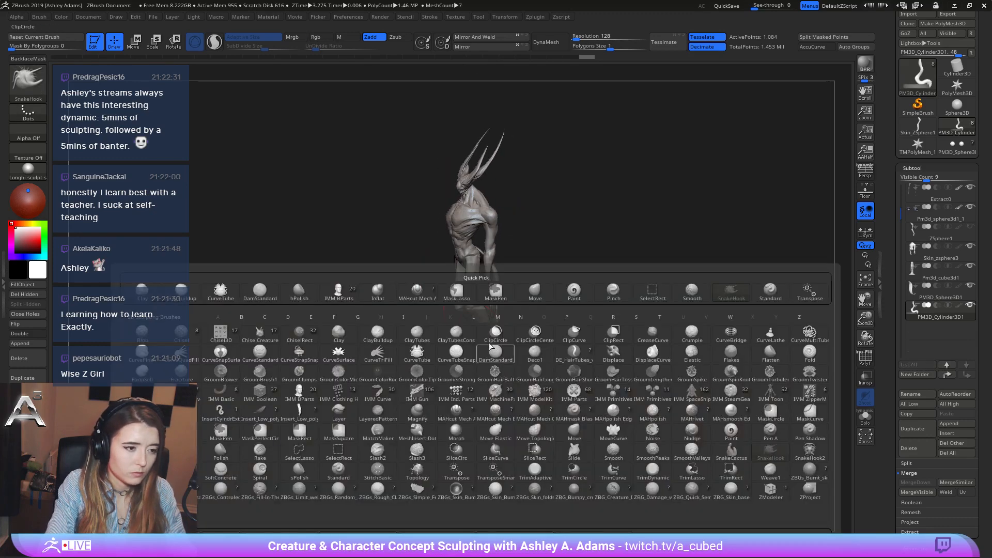
left_click(216, 292)
right_click_drag(496, 321, 507, 393, "ctrl")
mouse_move(485, 465)
right_mouse_down("alt")
mouse_move(589, 374)
mouse_move(584, 396)
right_mouse_up("alt")
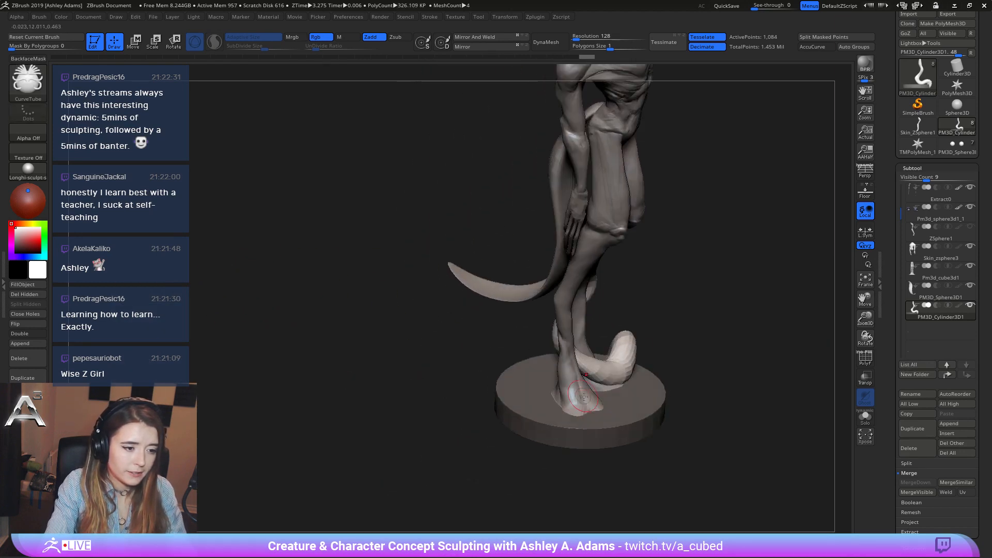
left_click(919, 463)
left_click(931, 513)
Select the base subtool and draw a second, thinner CurveTube tentacle from the other leg down across the base, undoing the first attempt.
right_click_drag(718, 434, 553, 202)
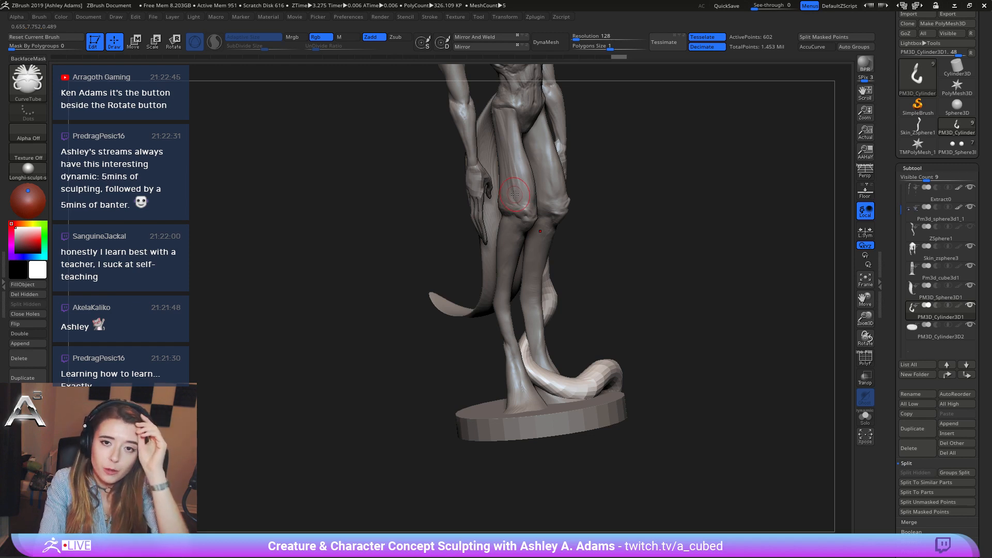
right_click_drag(566, 334, 584, 438)
left_click(583, 431, "alt")
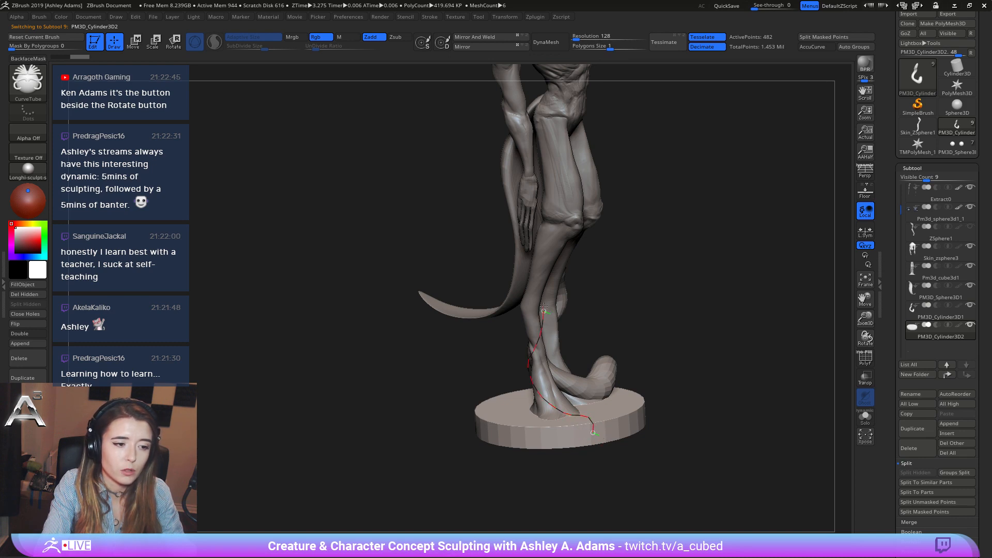
left_click_drag(543, 306, 546, 293)
right_click_drag(565, 282, 630, 308)
key("ctrl+z")
key("space")
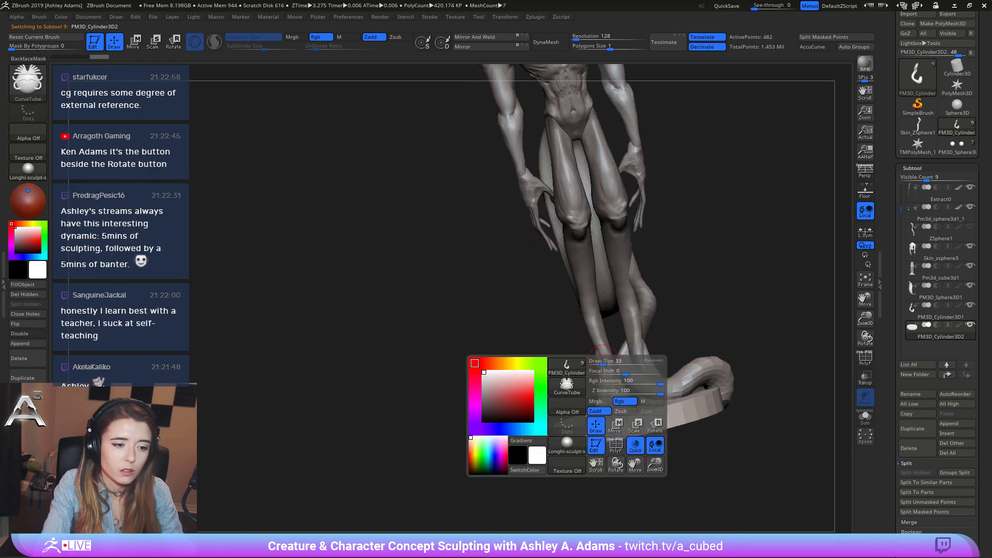
left_click_drag(604, 361, 596, 362)
mouse_move(597, 361)
right_mouse_down()
mouse_move(646, 393)
mouse_move(655, 418)
right_mouse_up()
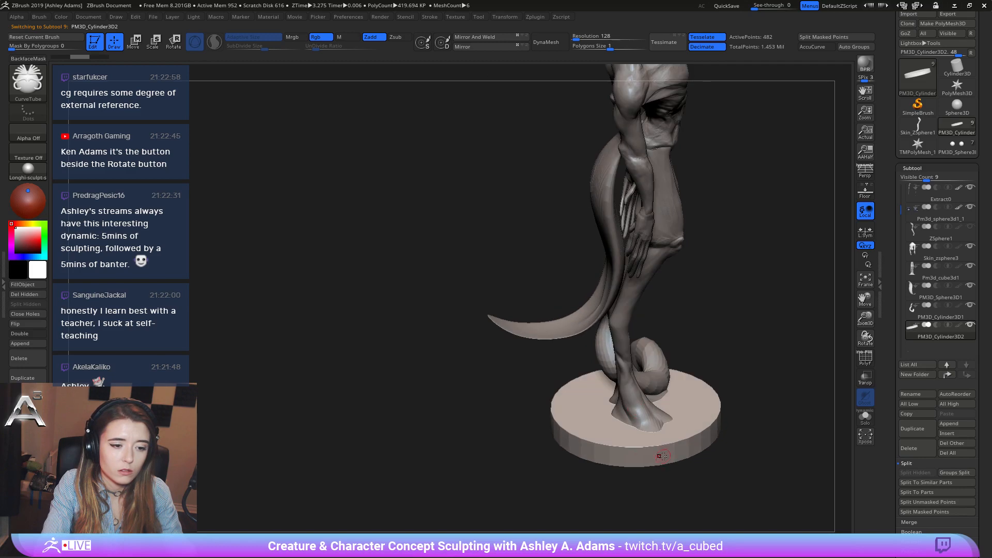
mouse_move(664, 409)
left_mouse_down()
mouse_move(632, 375)
mouse_move(626, 333)
left_mouse_up()
Enlarge the draw size and thicken the second tentacle with the Inflat brush.
key("space")
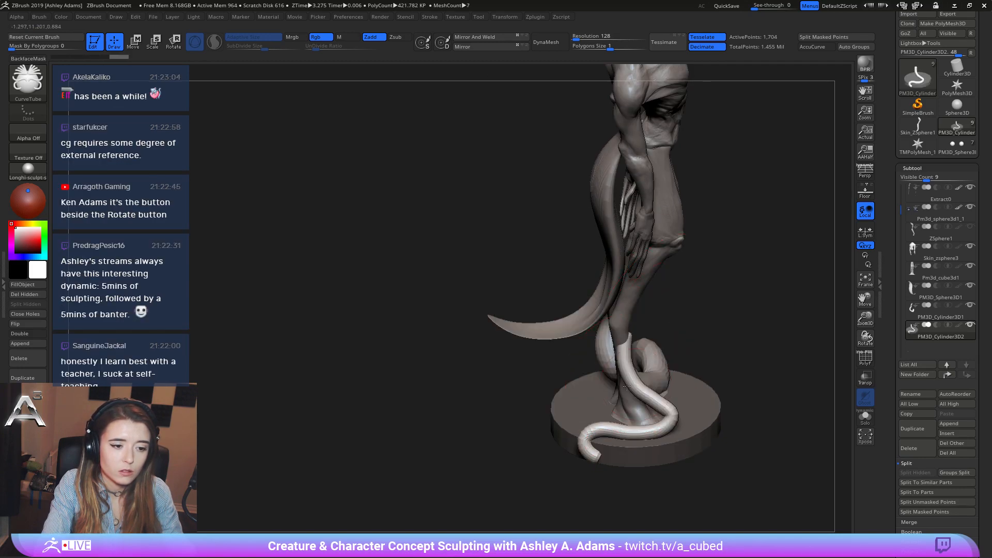
right_click_drag(635, 281, 601, 460)
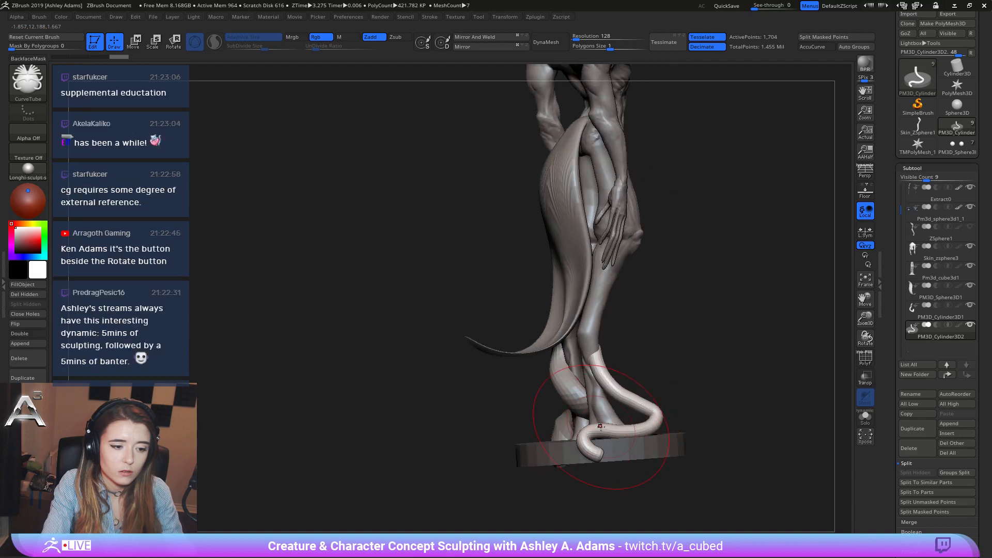
key("b")
key("i")
key("n")
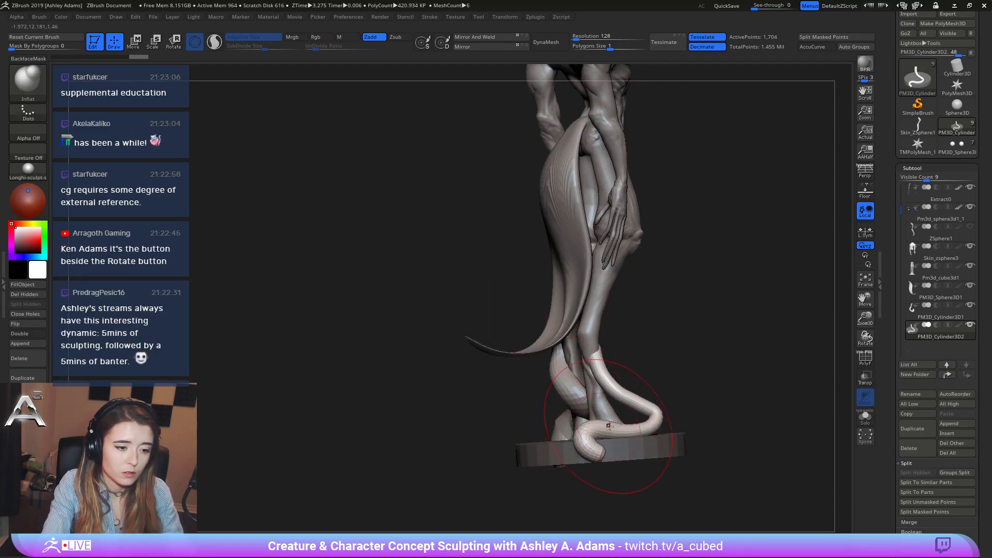
right_click_drag(607, 384, 542, 380)
Reshape the second tentacle with SnakeHook, tapering its upper end along the leg and bending the lower part around the foot.
key("b")
key("s")
key("h")
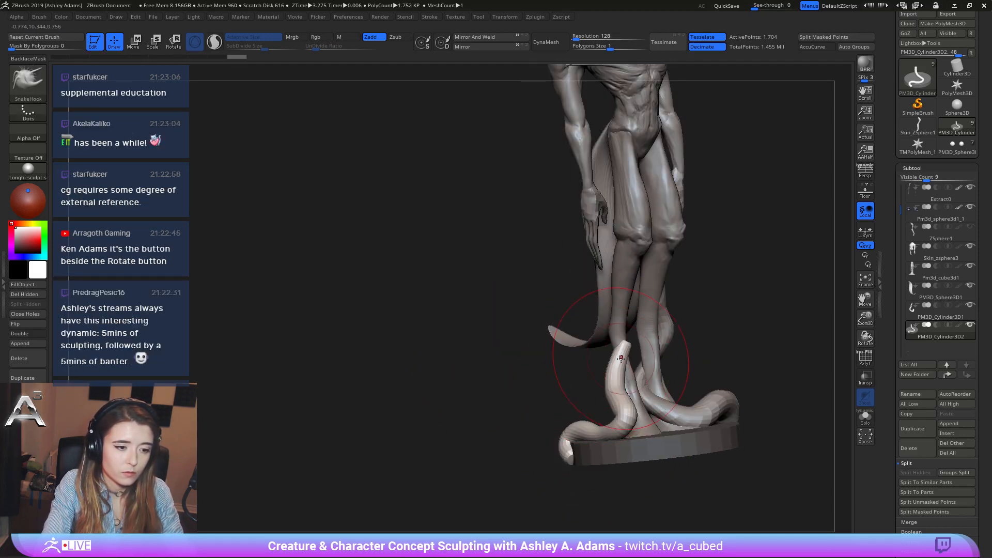
key("space")
right_click_drag(611, 390, 614, 402)
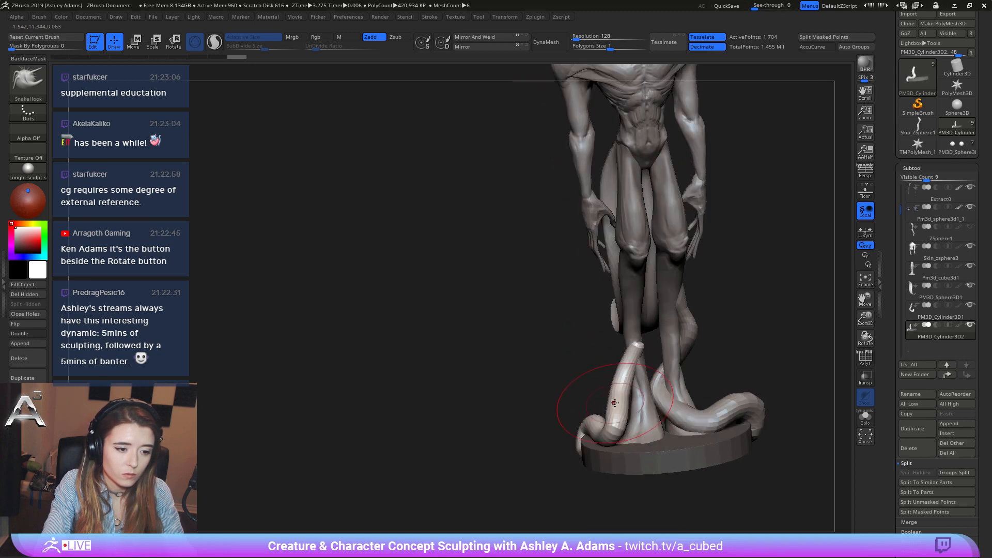
mouse_move(649, 434)
right_mouse_down()
mouse_move(626, 401)
mouse_move(601, 393)
mouse_move(584, 365)
mouse_move(593, 346)
right_mouse_up()
mouse_move(594, 303)
right_mouse_down()
mouse_move(601, 310)
mouse_move(590, 290)
mouse_move(607, 331)
right_mouse_up()
Adjust the SnakeHook draw size and pull the second tentacle's S-shaped bend closer to the leg.
right_click(543, 400)
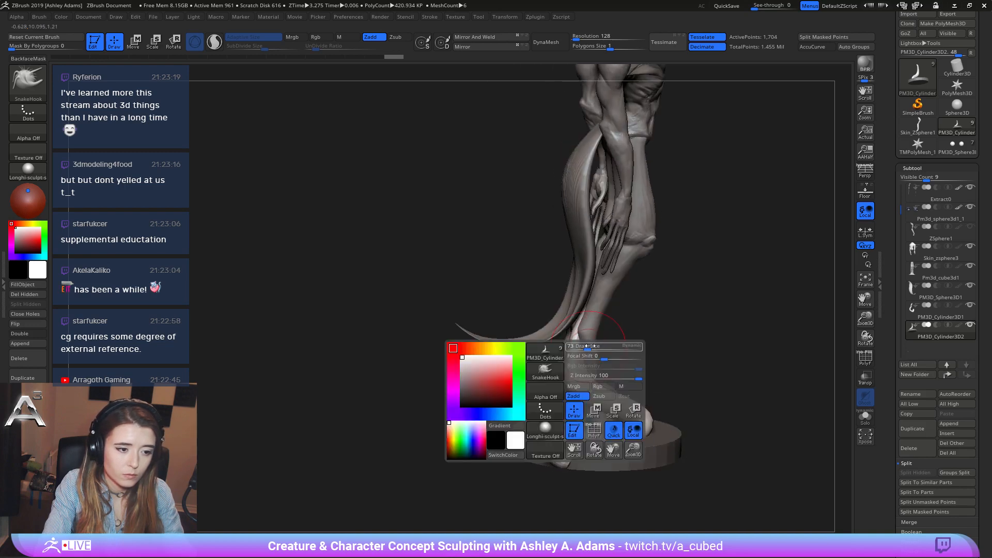
right_click_drag(574, 378, 575, 381, "shift")
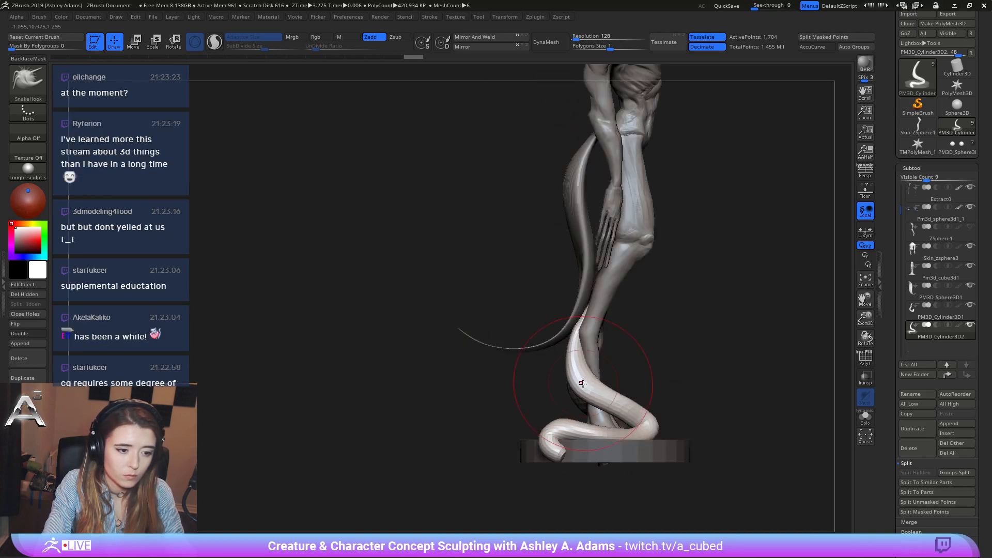
left_click_drag(580, 381, 584, 393)
right_click(640, 413)
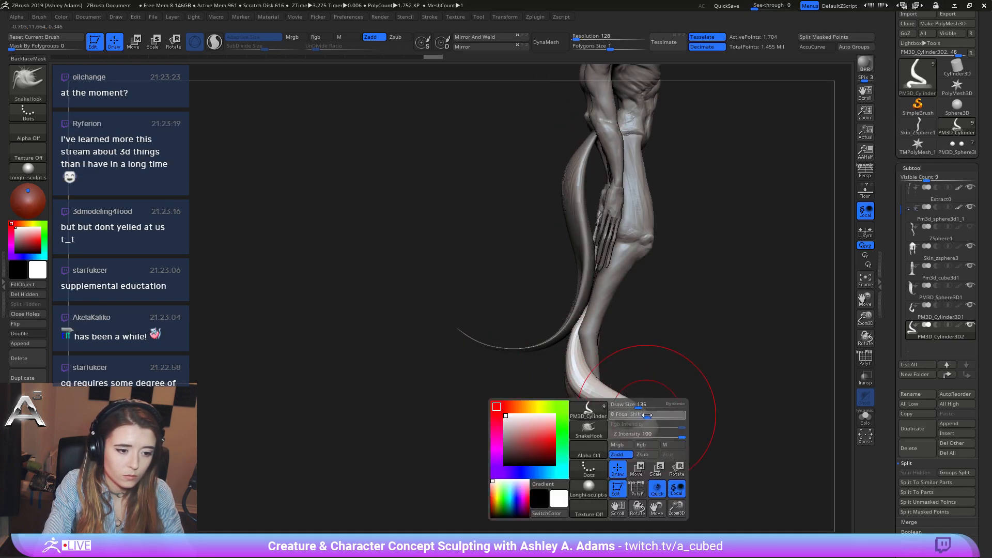
right_click(643, 404)
left_click_drag(653, 417, 620, 430)
Use a smaller draw size to refine the second tentacle's free end where it rests on the base.
right_click_drag(620, 430, 589, 432)
right_click(577, 429)
left_click_drag(567, 405, 558, 404)
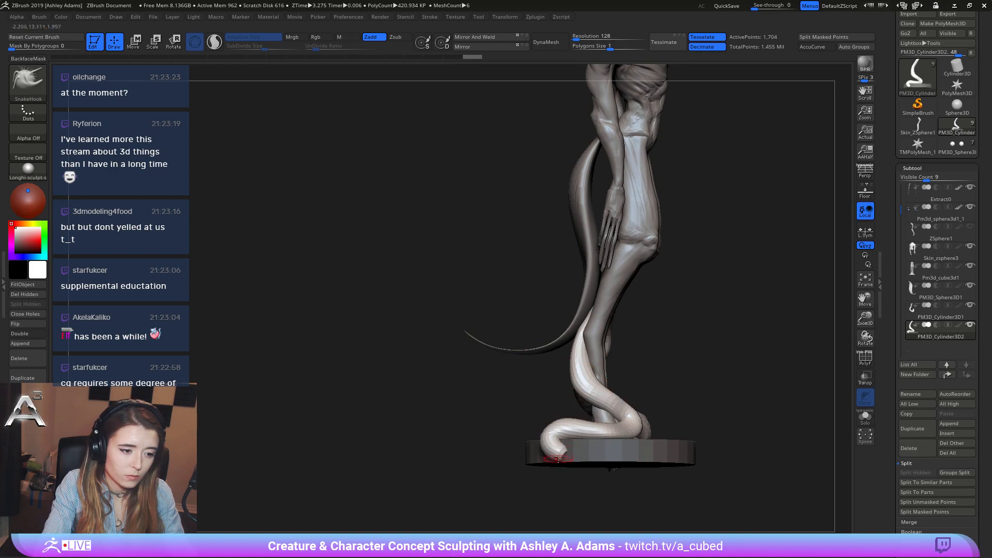
right_click_drag(573, 464, 615, 434)
left_click_drag(582, 501, 537, 417)
key("space")
left_click(538, 414)
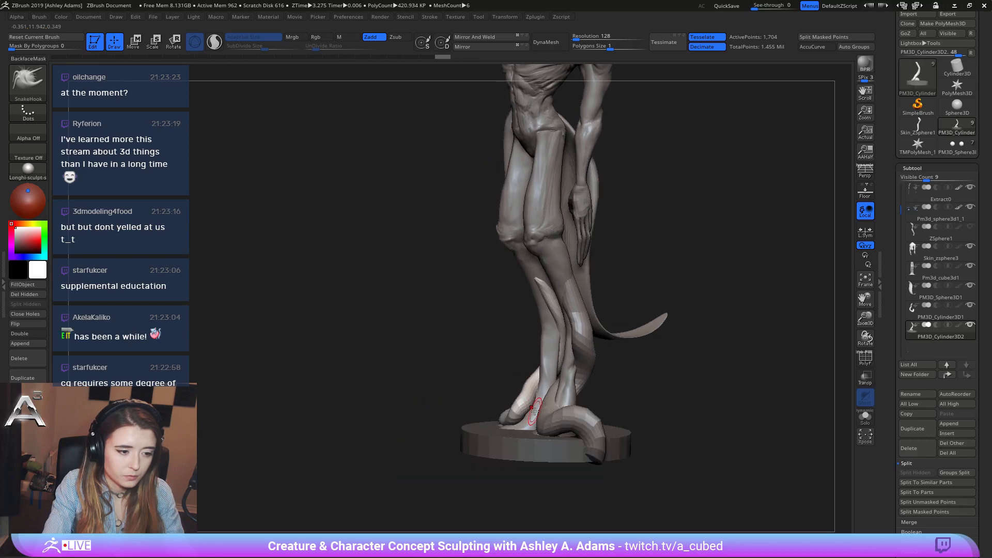
Fit the second tentacle against the foot and curl its free end inward on the base, redoing the last strokes.
key("space")
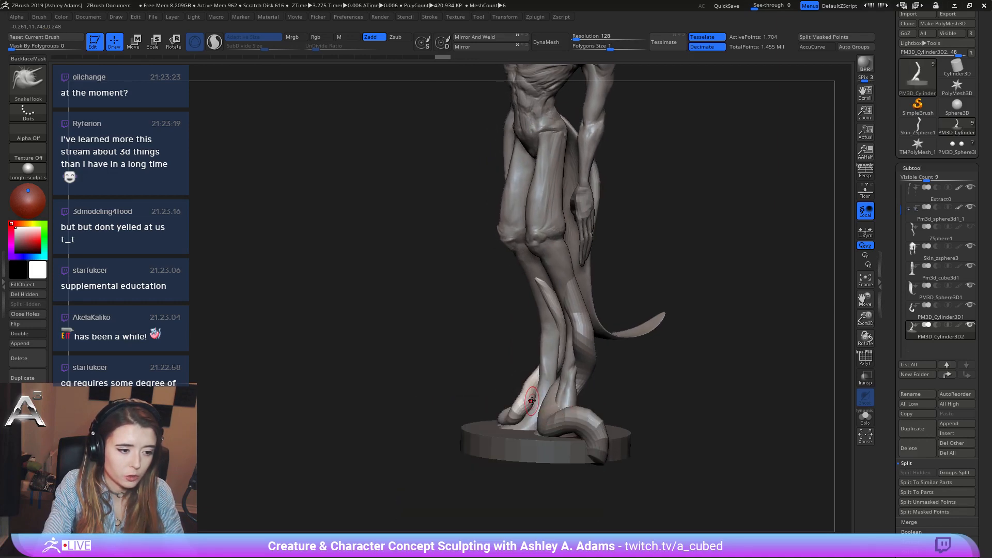
key("space")
left_click(533, 403)
mouse_move(538, 422)
left_mouse_down()
mouse_move(518, 407)
mouse_move(527, 393)
left_mouse_up()
mouse_move(413, 408)
left_mouse_down()
mouse_move(505, 412)
mouse_move(501, 402)
mouse_move(454, 399)
mouse_move(458, 422)
left_mouse_up()
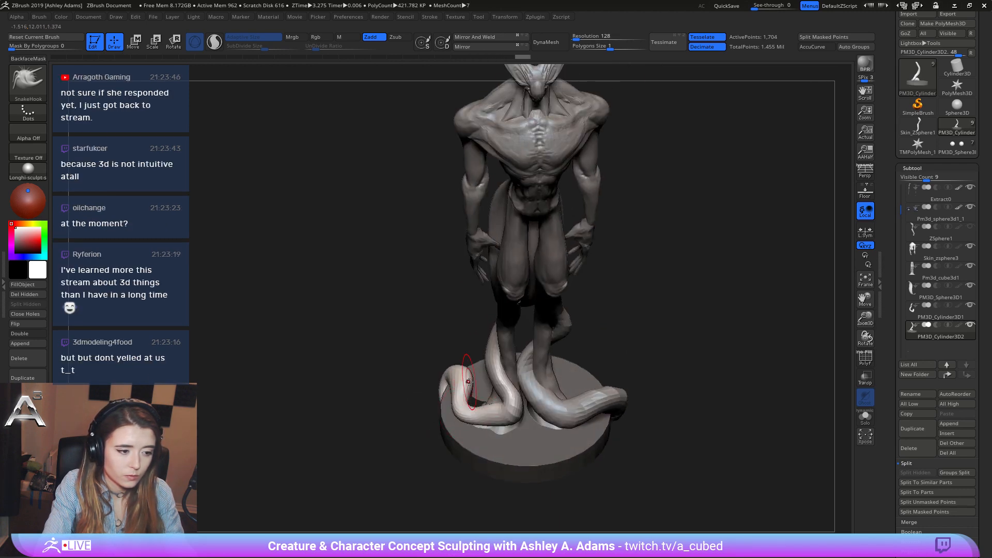
key("ctrl+shift+z")
key("ctrl+shift+z")
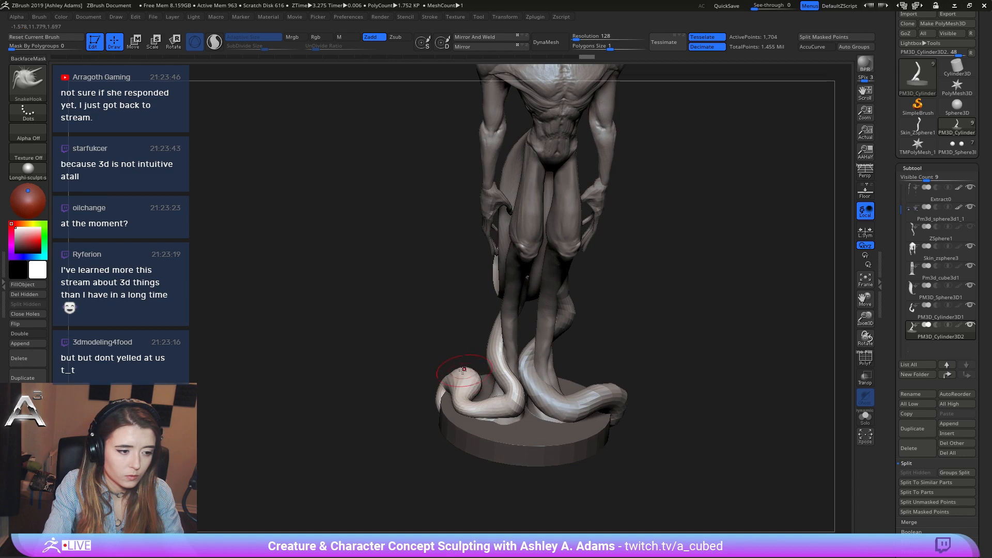
key("ctrl+shift+z")
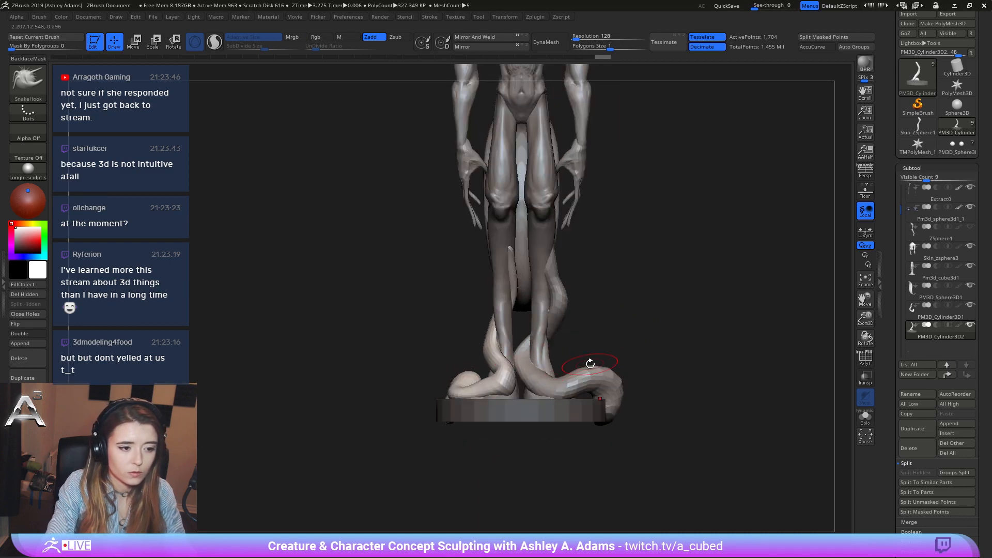
Split the masked base from the second tentacle into its own subtool and select the first tentacle.
left_click(930, 512)
left_click(530, 363, "alt")
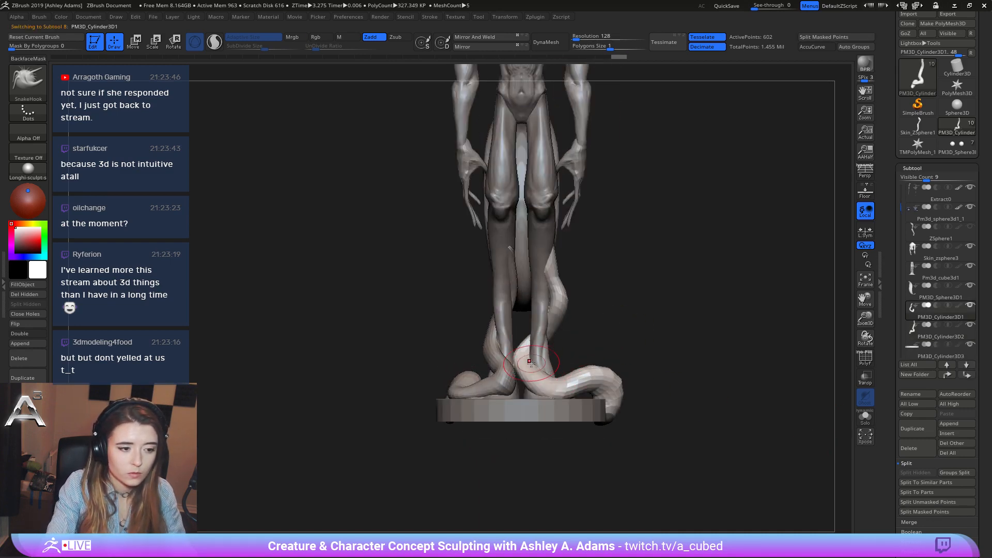
Pull the first tentacle's free end upward over the edge of the base with SnakeHook.
mouse_move(662, 399)
left_mouse_down()
mouse_move(592, 393)
mouse_move(608, 426)
mouse_move(634, 417)
left_mouse_up()
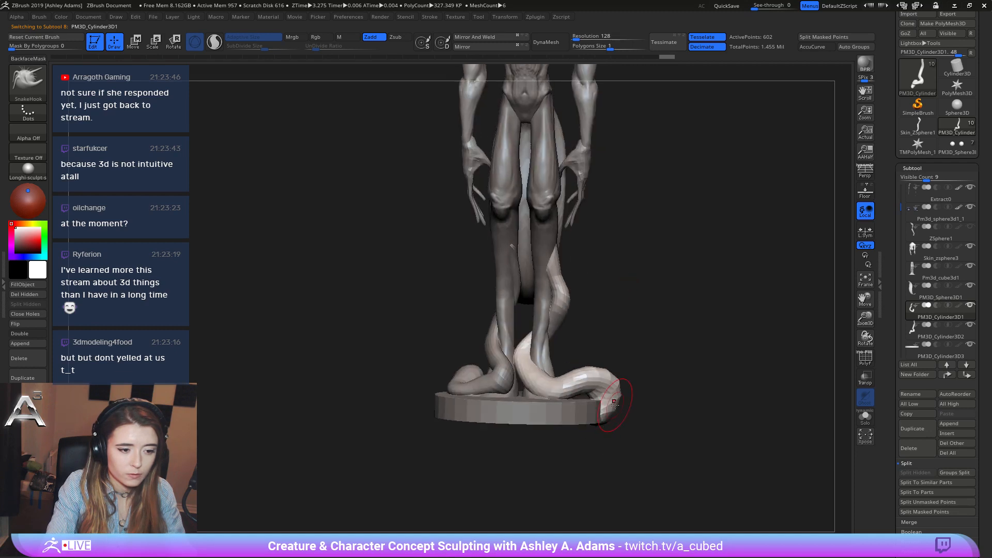
left_click_drag(606, 409, 603, 399)
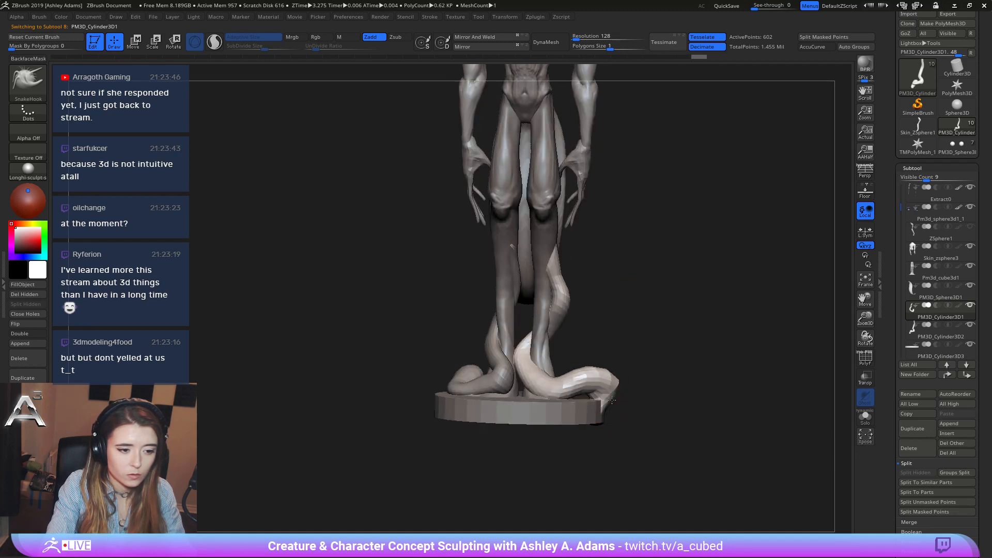
mouse_move(734, 403)
left_mouse_down()
mouse_move(638, 375)
mouse_move(616, 354)
left_mouse_up()
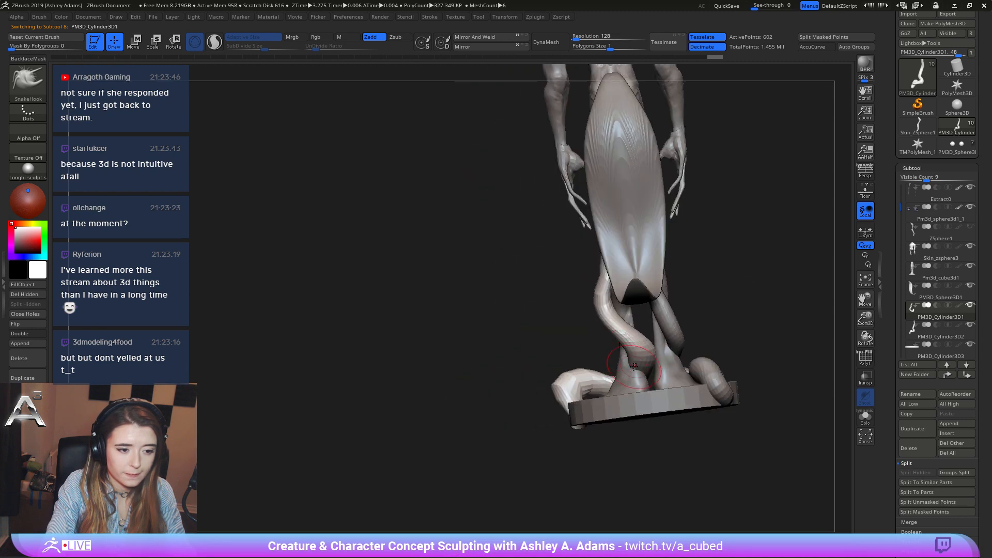
left_click_drag(643, 385, 644, 383)
mouse_move(691, 354)
left_mouse_down()
mouse_move(629, 363)
mouse_move(625, 327)
left_mouse_up()
mouse_move(677, 335)
left_mouse_down()
mouse_move(702, 327)
mouse_move(634, 297)
mouse_move(682, 290)
mouse_move(620, 344)
left_mouse_up()
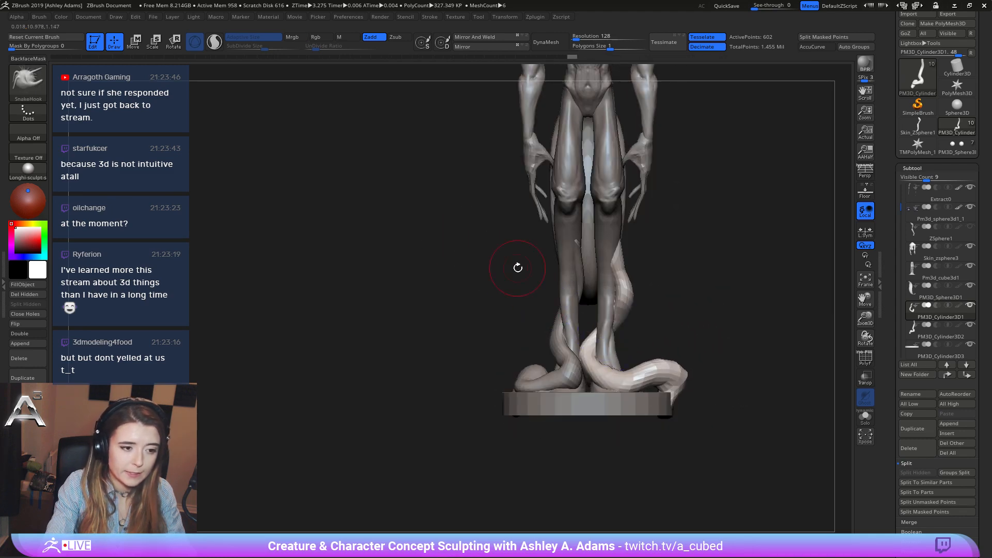
Select the base and draw a third tentacle tube across it in front of the feet with CurveTube, adjusting the draw size.
left_click_drag(519, 268, 609, 380, "alt")
key("b")
key("c")
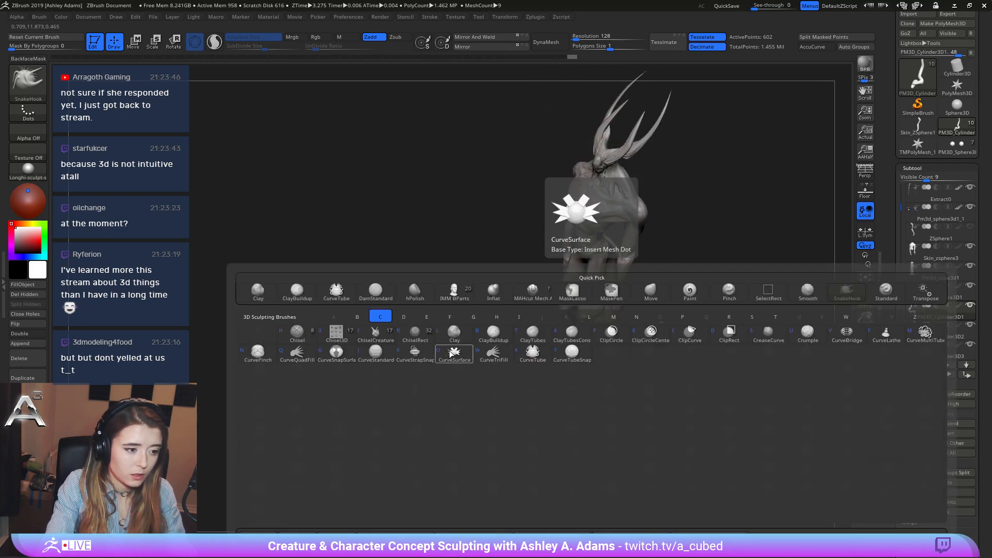
left_click(534, 358)
left_click_drag(533, 361, 537, 440)
left_click(539, 445, "alt")
right_click_drag(539, 444, 541, 390, "alt")
key("space")
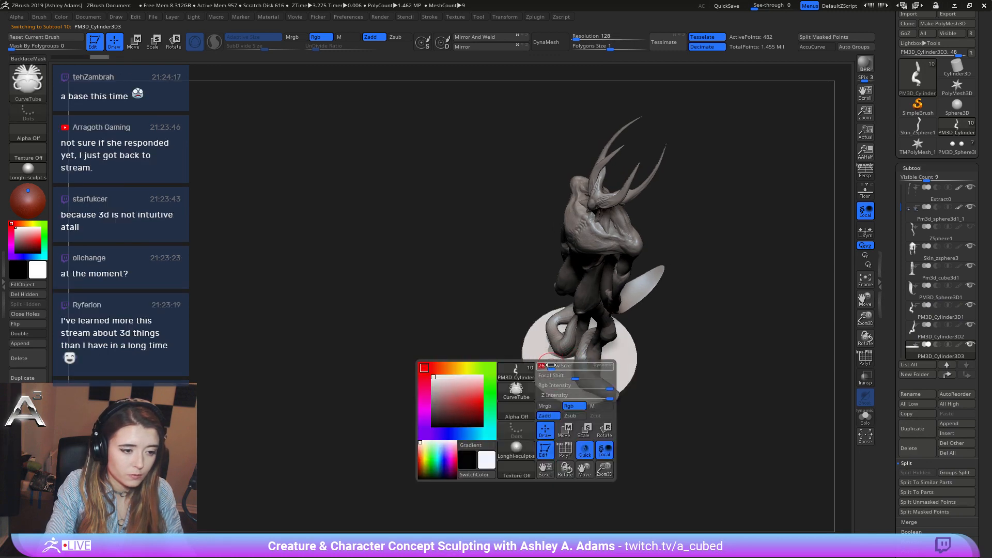
key("space")
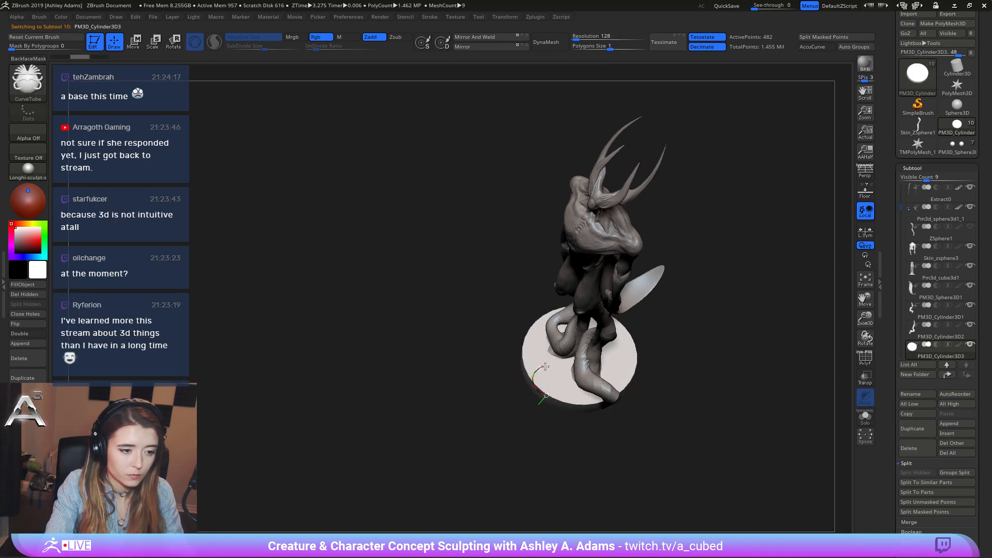
mouse_move(599, 339)
right_mouse_down()
mouse_move(653, 401)
mouse_move(557, 391)
mouse_move(594, 395)
right_mouse_up()
key("space")
Use SnakeHook to shape the third tentacle's curve where it folds back on the base.
key("b")
key("s")
key("h")
left_click_drag(539, 394, 541, 407)
right_click_drag(605, 416, 499, 413)
right_click_drag(560, 401, 575, 387)
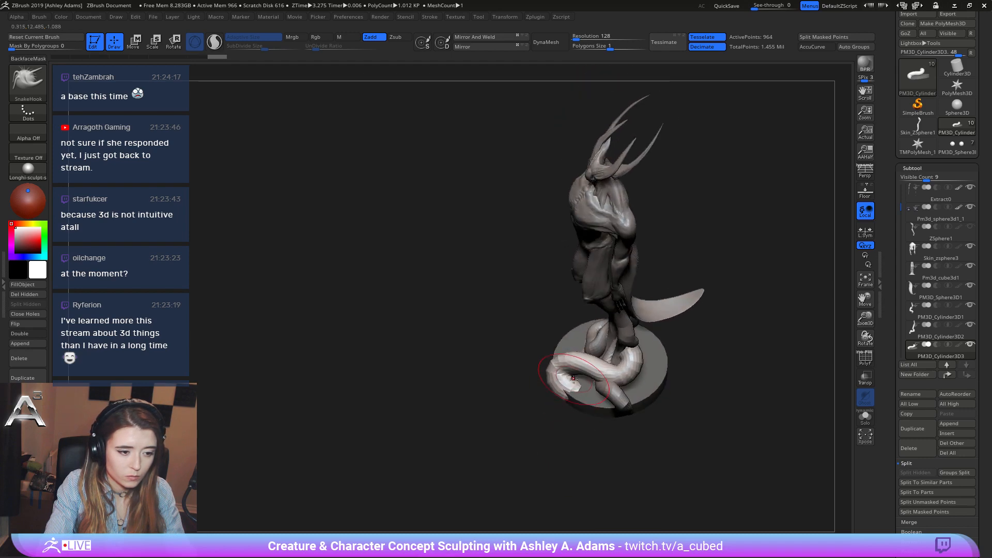
Adjust the SnakeHook draw size and reshape the third tentacle's bend at the front of the base.
key("space")
left_click_drag(579, 383, 573, 383)
right_click_drag(577, 390, 593, 365)
key("shift")
right_click(580, 364)
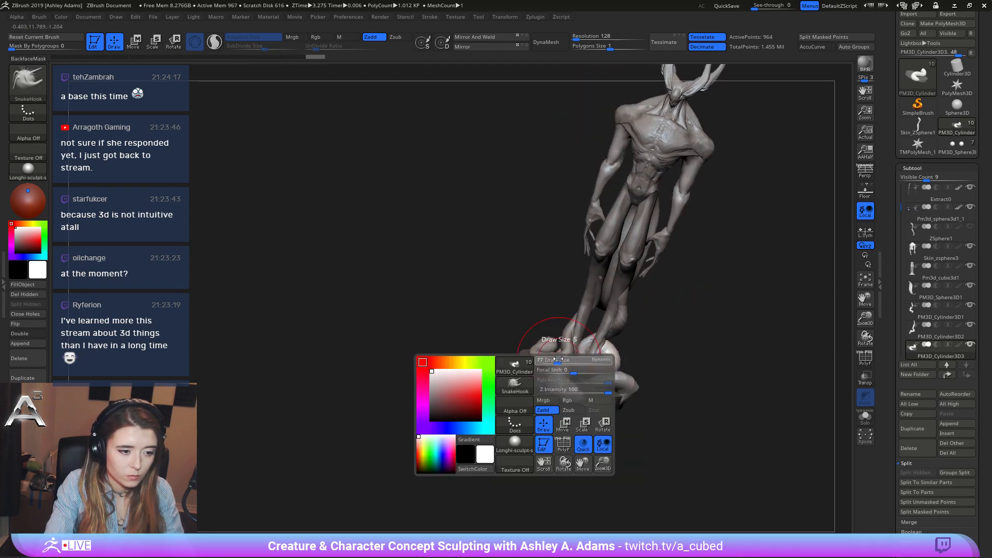
left_click_drag(580, 364, 574, 359)
Arch the third tentacle in front of the feet and lay its end diagonally over the base's front edge.
mouse_move(573, 359)
right_mouse_down()
mouse_move(540, 353)
mouse_move(646, 372)
mouse_move(651, 356)
mouse_move(624, 366)
mouse_move(650, 374)
right_mouse_up()
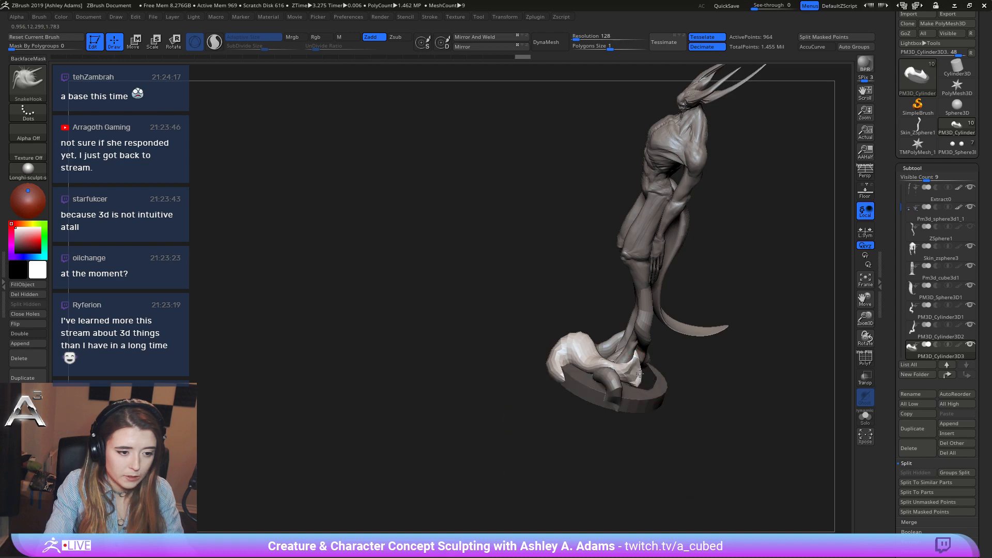
mouse_move(629, 368)
right_mouse_down()
mouse_move(632, 359)
mouse_move(583, 351)
mouse_move(562, 335)
mouse_move(580, 345)
mouse_move(606, 336)
right_mouse_up()
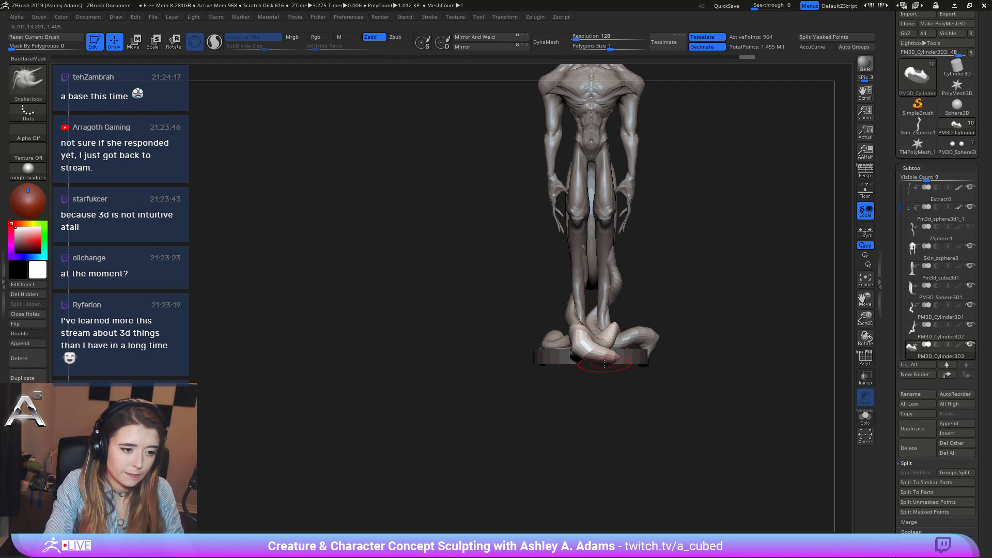
mouse_move(604, 364)
right_mouse_down()
mouse_move(624, 359)
mouse_move(631, 376)
right_mouse_up()
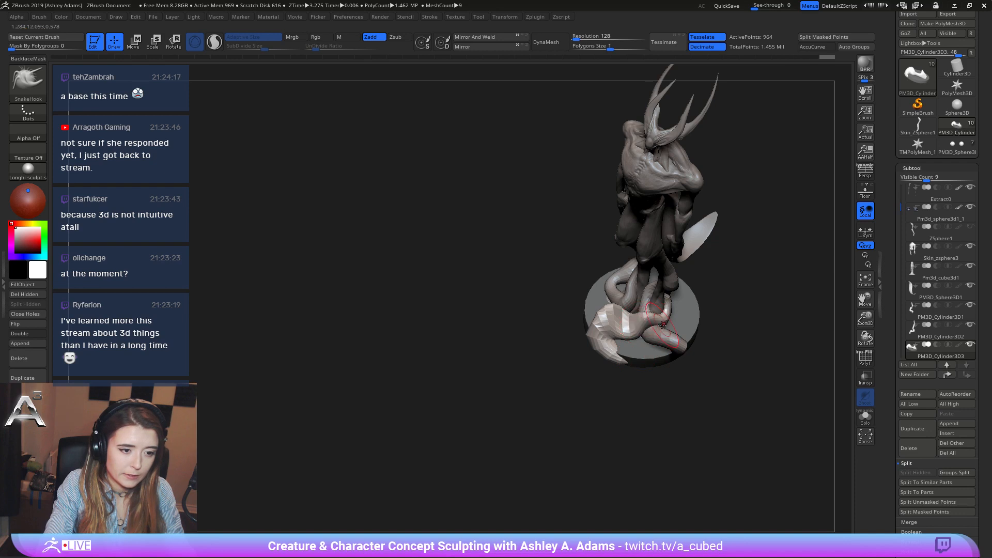
mouse_move(662, 327)
right_mouse_down()
mouse_move(667, 298)
mouse_move(677, 321)
mouse_move(709, 329)
mouse_move(713, 341)
mouse_move(691, 349)
mouse_move(639, 435)
mouse_move(649, 378)
mouse_move(639, 342)
mouse_move(647, 351)
mouse_move(651, 339)
mouse_move(641, 327)
mouse_move(661, 350)
mouse_move(638, 371)
mouse_move(644, 329)
right_mouse_up()
Check the legs subtool's feet against the tentacles, then switch to the front tentacle with the SnakeHook brush.
left_click(639, 348, "alt")
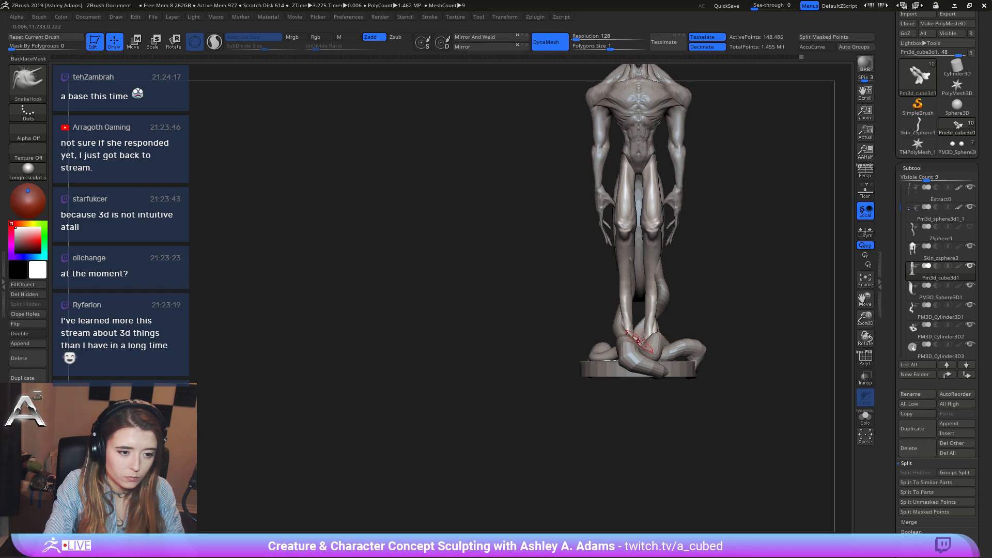
mouse_move(649, 332)
right_mouse_down()
mouse_move(630, 351)
mouse_move(651, 349)
mouse_move(641, 345)
right_mouse_up()
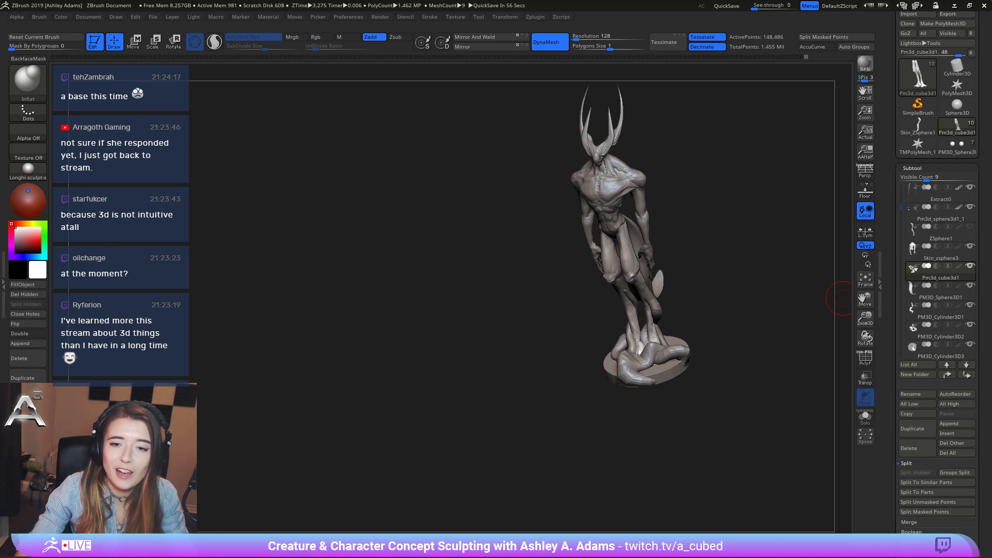
mouse_move(574, 361)
right_mouse_down("ctrl")
mouse_move(502, 315)
mouse_move(490, 333)
mouse_move(504, 321)
mouse_move(525, 330)
mouse_move(512, 288)
mouse_move(528, 289)
mouse_move(493, 265)
mouse_move(569, 250)
mouse_move(504, 209)
mouse_move(496, 219)
mouse_move(512, 216)
right_mouse_up("ctrl")
left_click(502, 315, "alt")
key("b")
key("s")
key("h")
Select the legs subtool again and swell the lower leg with Inflat, adjusting the draw size.
left_click(496, 219, "alt")
key("b")
key("i")
key("n")
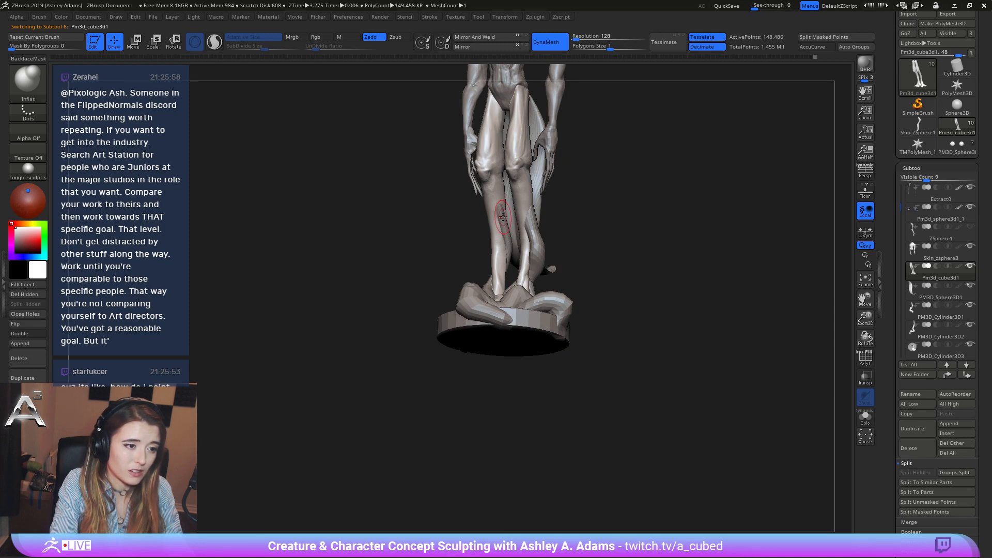
mouse_move(501, 217)
right_mouse_down()
mouse_move(504, 233)
mouse_move(476, 215)
right_mouse_up()
key("space")
left_click_drag(493, 219, 496, 219)
Build up muscle forms on both lower legs below the knees with ClayBuildup and smooth them.
key("b")
key("c")
key("b")
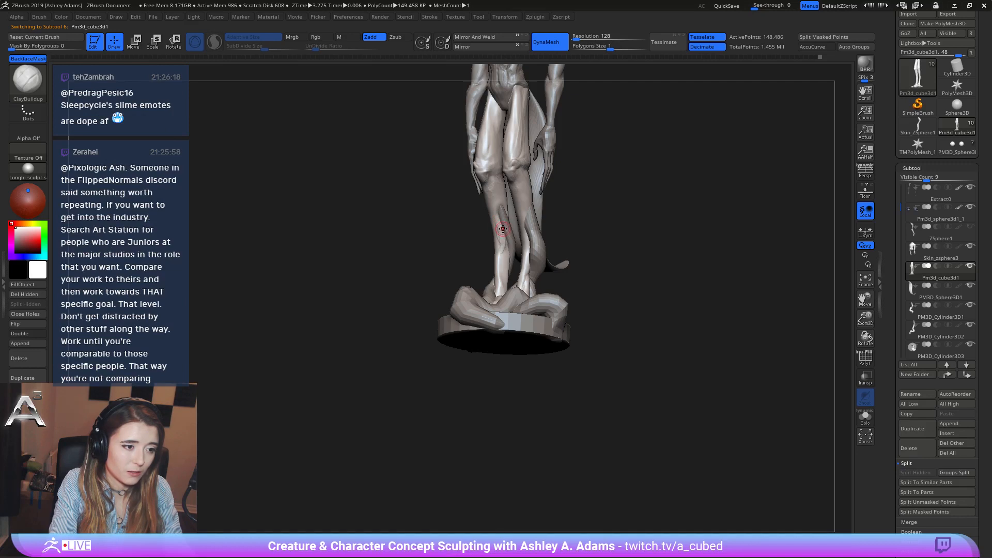
key("shift")
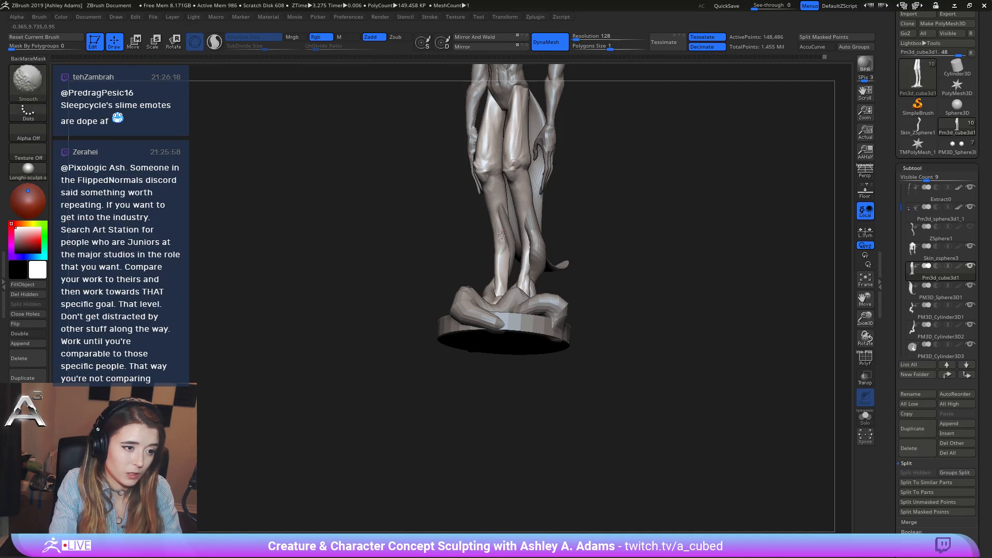
mouse_move(501, 234)
right_mouse_down()
mouse_move(511, 248)
mouse_move(526, 211)
right_mouse_up()
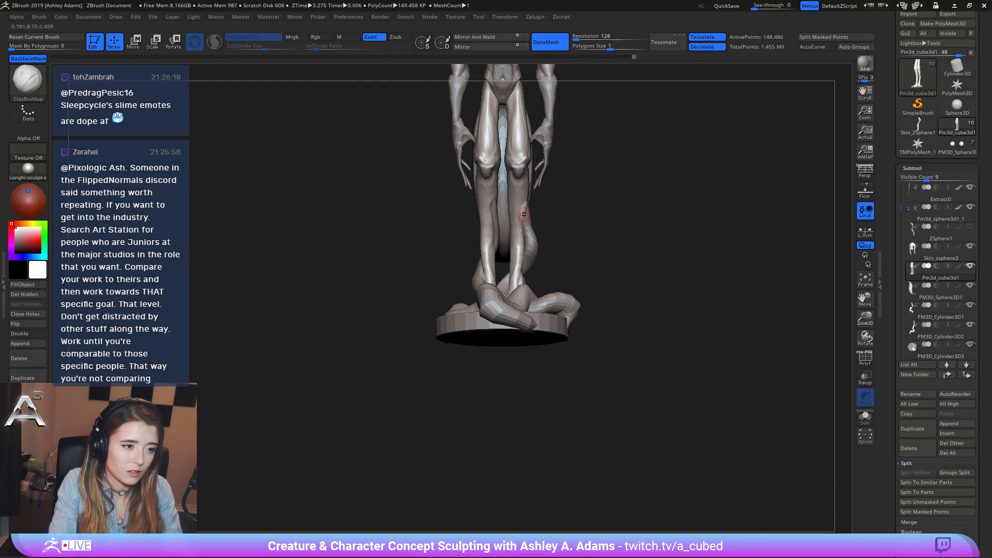
mouse_move(523, 223)
right_mouse_down()
mouse_move(523, 235)
mouse_move(525, 211)
right_mouse_up()
key("shift")
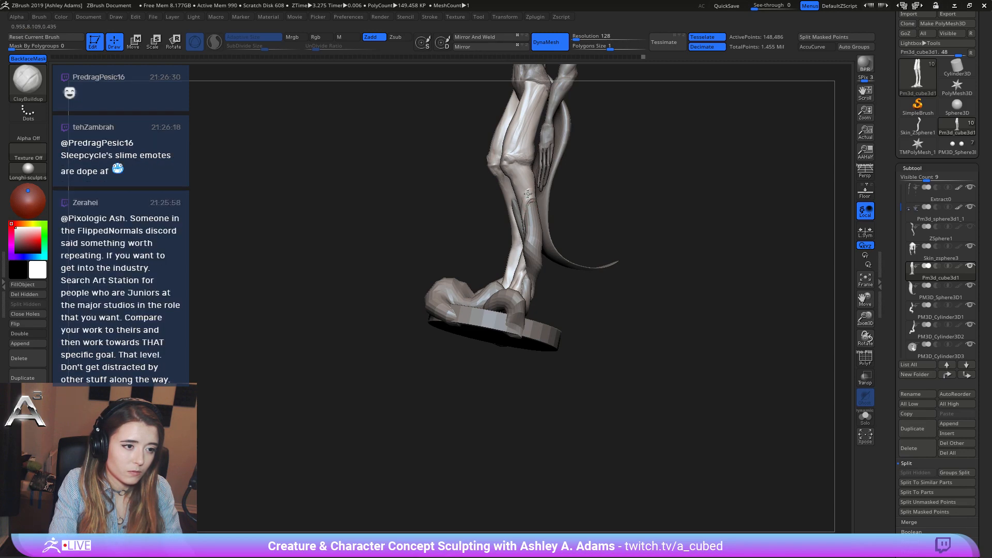
key("shift")
mouse_move(532, 199)
right_mouse_down("shift")
mouse_move(543, 202)
mouse_move(502, 245)
mouse_move(495, 239)
right_mouse_up("shift")
Carve a groove into the lower shin with DamStandard, then build up and smooth the ankle with ClayBuildup.
key("b")
key("d")
key("s")
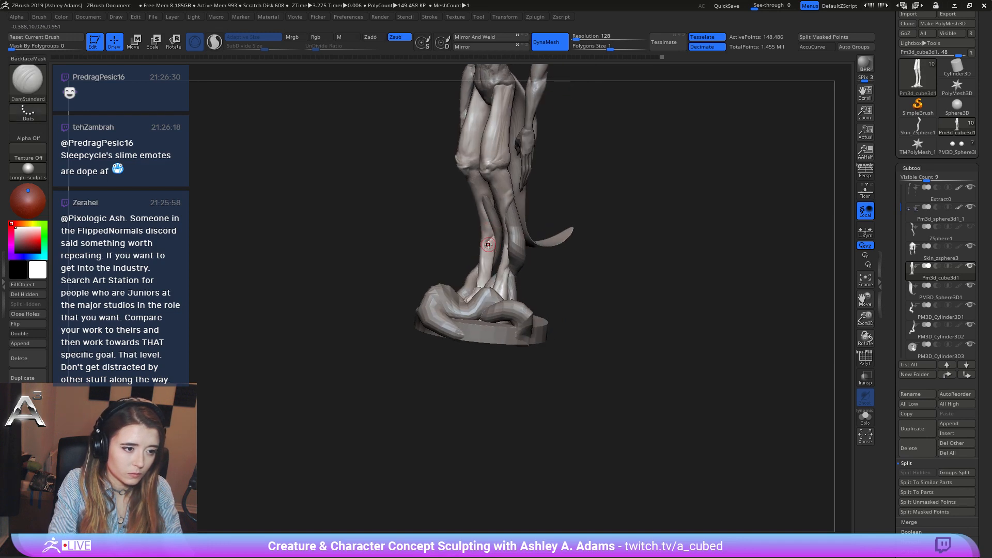
key("b")
key("c")
key("b")
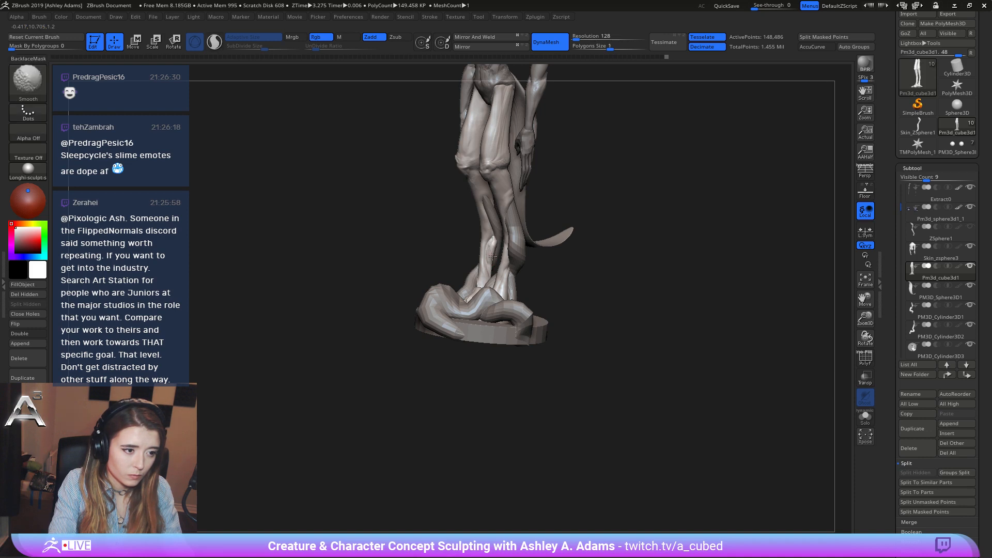
mouse_move(490, 257)
right_mouse_down()
mouse_move(517, 239)
mouse_move(466, 234)
mouse_move(428, 261)
right_mouse_up()
key("shift")
right_click(444, 310)
right_click_drag(443, 310, 495, 261)
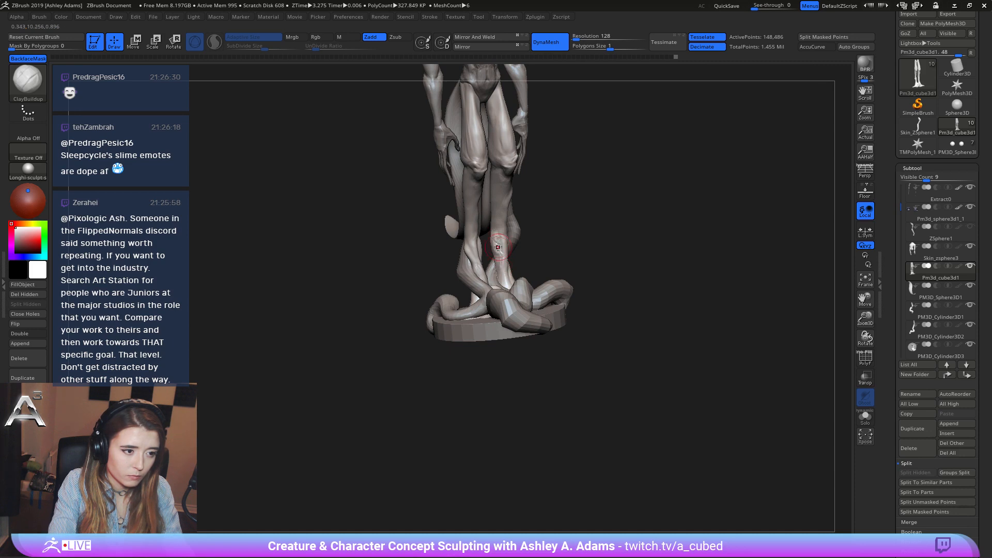
Carve matching DamStandard creases into the other leg's lower shin and ankle.
key("b")
key("d")
key("s")
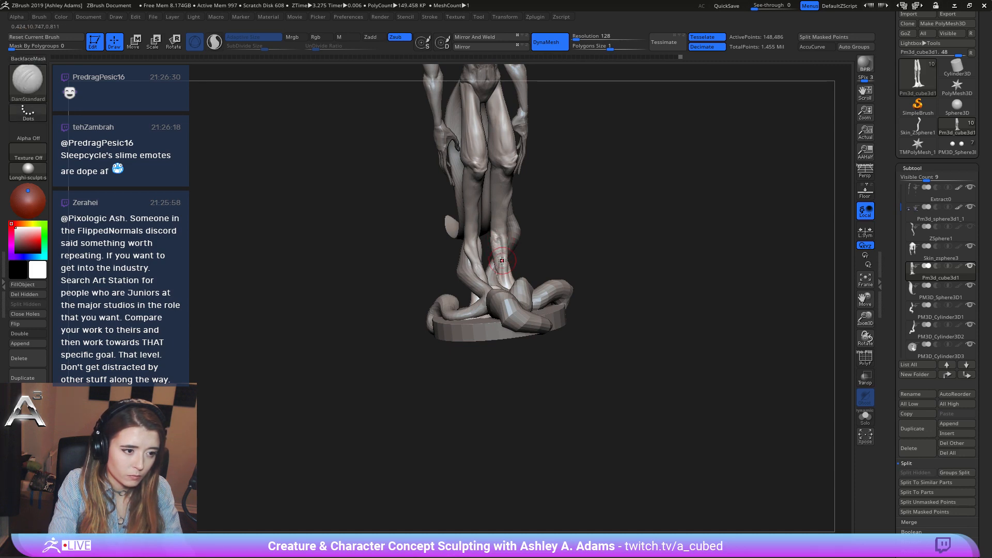
mouse_move(509, 291)
right_mouse_down()
mouse_move(489, 229)
mouse_move(558, 210)
mouse_move(542, 248)
mouse_move(522, 253)
mouse_move(535, 259)
mouse_move(524, 285)
right_mouse_up()
Reshape the back of the ankle and heel, alternating SnakeHook pulls with ClayBuildup strokes.
key("b")
key("s")
key("h")
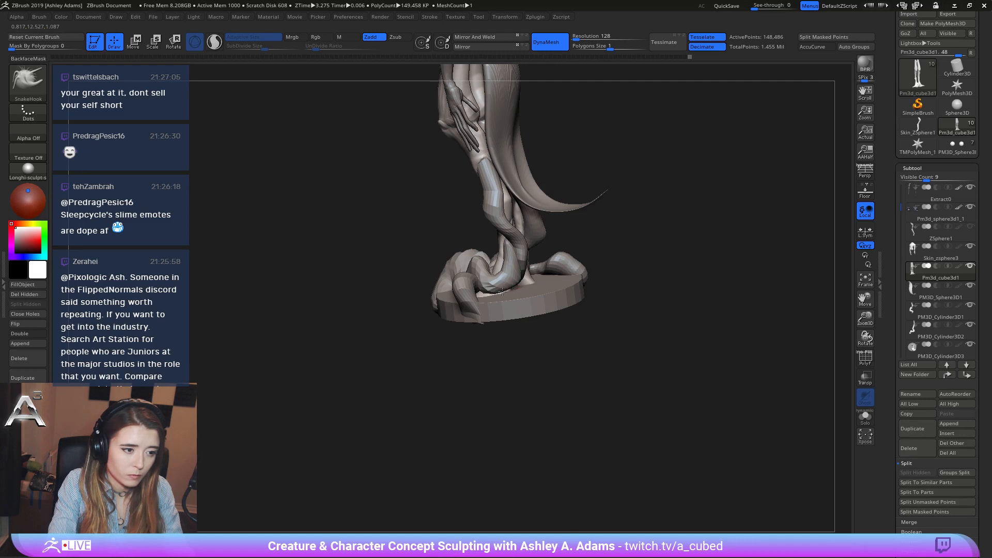
mouse_move(501, 292)
right_mouse_down()
mouse_move(532, 313)
mouse_move(527, 259)
mouse_move(517, 261)
mouse_move(529, 272)
mouse_move(520, 265)
right_mouse_up()
key("b")
key("c")
key("b")
key("b")
key("s")
key("h")
Add volume to the heel behind the tentacles with ClayBuildup and define its tendon with DamStandard.
key("b")
key("c")
key("b")
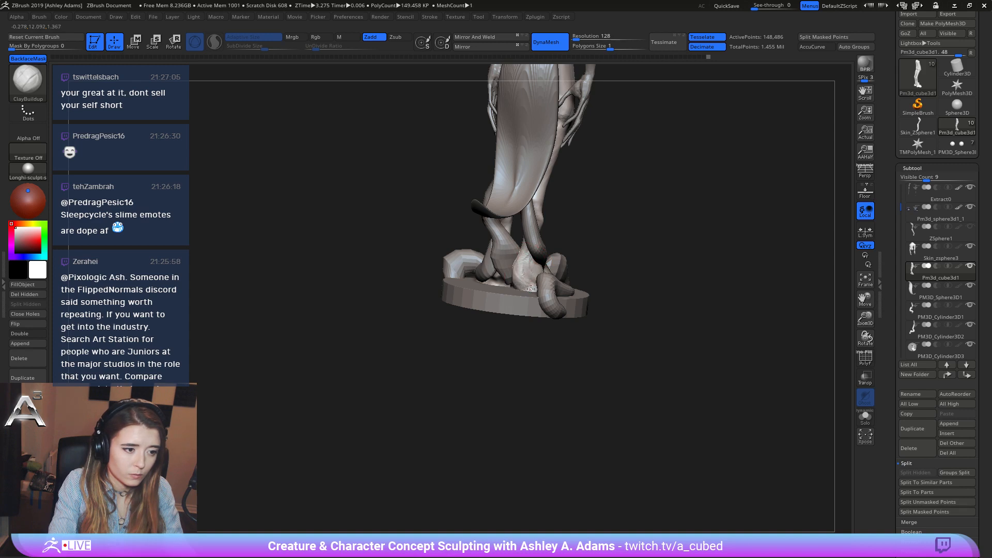
right_click_drag(522, 265, 497, 321)
right_click(497, 321)
key("b")
key("d")
key("s")
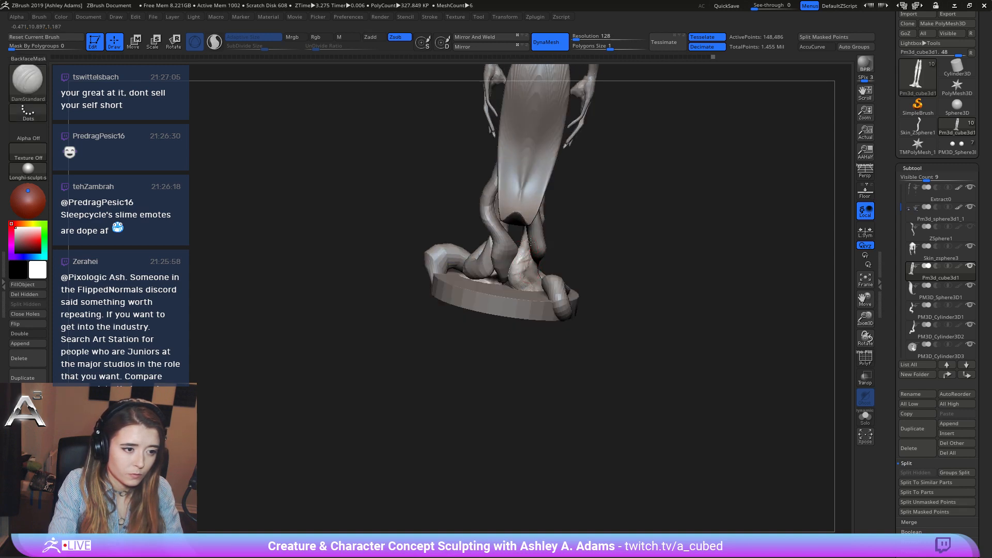
right_click_drag(522, 274, 538, 292)
Build up the rear of the foot on the base with ClayBuildup, then pull and smooth its shape using SnakeHook.
key("b")
key("c")
key("b")
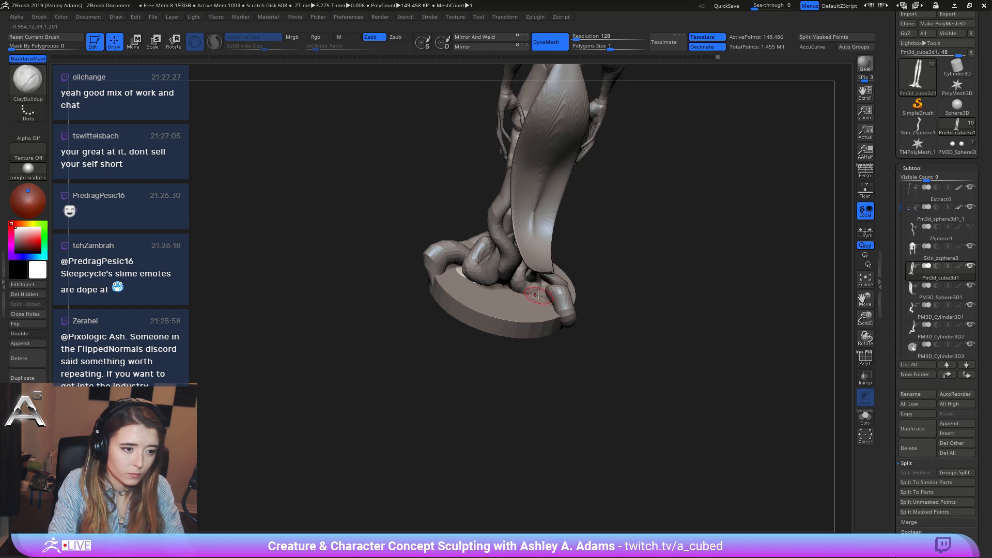
key("b")
key("s")
key("h")
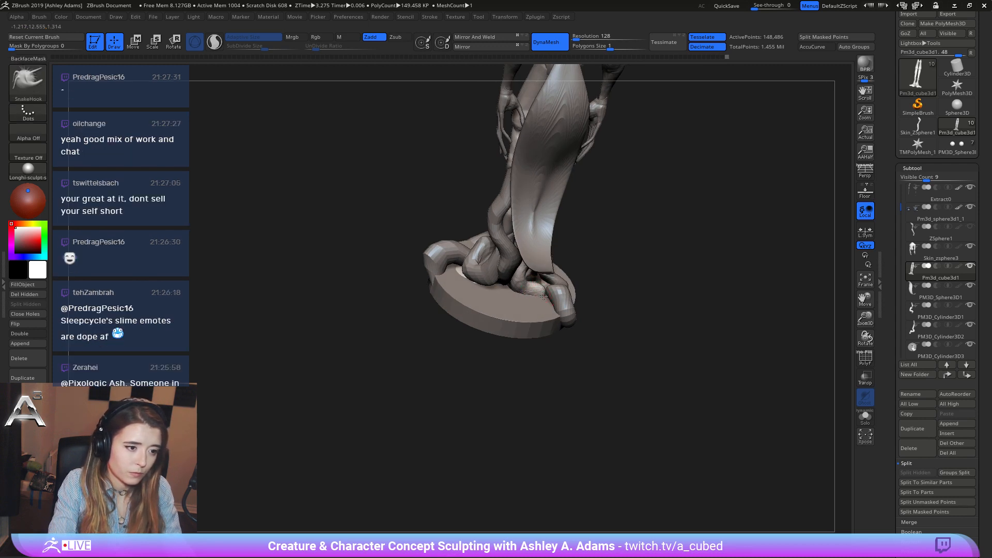
left_click_drag(547, 298, 531, 296, "shift")
mouse_move(527, 274)
right_mouse_down()
mouse_move(589, 285)
mouse_move(591, 298)
mouse_move(631, 261)
mouse_move(578, 281)
mouse_move(501, 204)
mouse_move(522, 295)
right_mouse_up()
key("space")
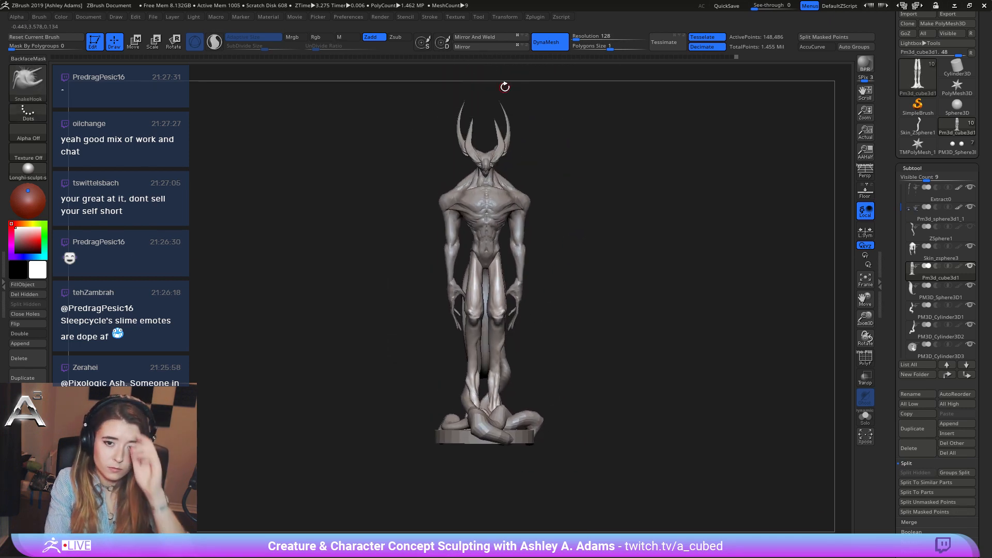
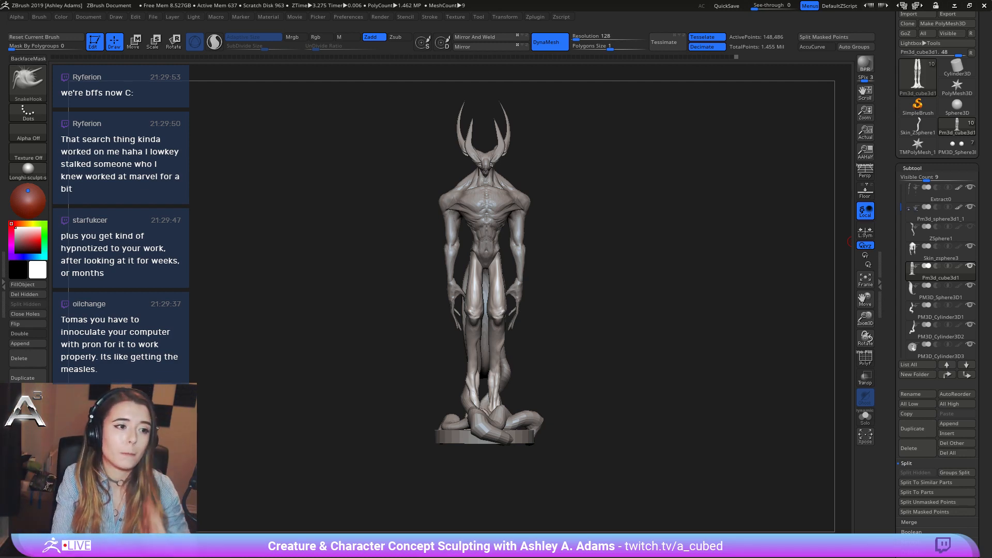
Adjust the SnakeHook draw size and refine the knee's profile from the side and the front.
mouse_move(403, 290)
right_mouse_down()
mouse_move(528, 288)
mouse_move(499, 306)
right_mouse_up()
key("space")
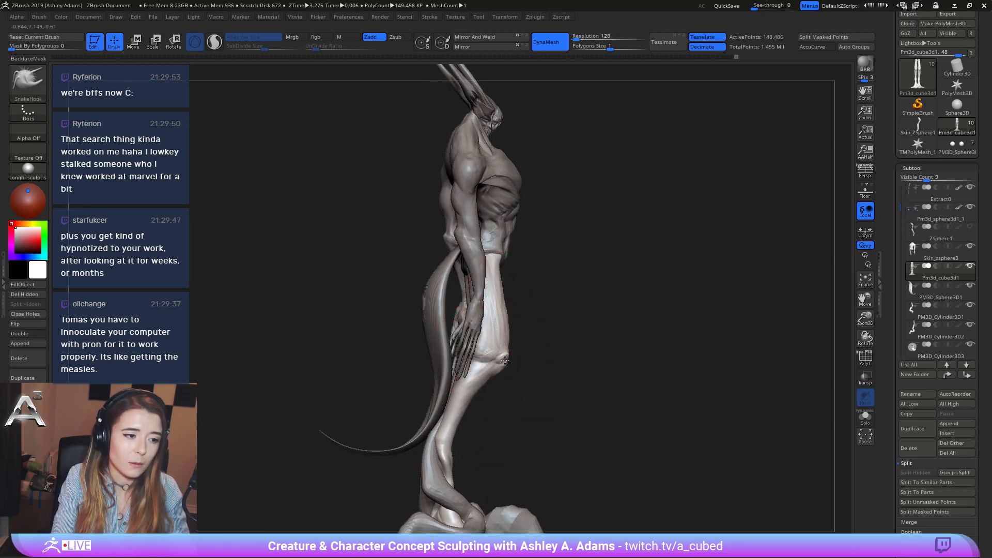
left_click_drag(505, 360, 498, 348)
right_click_drag(497, 347, 455, 346)
left_click_drag(543, 345, 536, 338)
mouse_move(536, 345)
right_mouse_down("shift")
mouse_move(496, 355)
mouse_move(525, 355)
mouse_move(492, 401)
right_mouse_up("shift")
Draw a CurveTube strand on the head subtool, running straight down from the horn alongside the torso.
left_click(520, 210, "alt")
key("space")
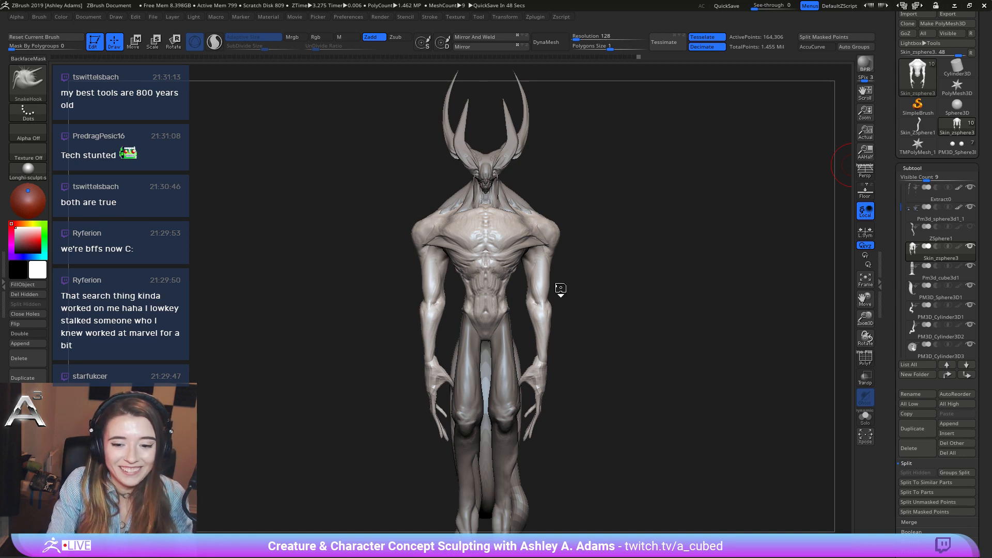
mouse_move(561, 288)
left_mouse_down()
mouse_move(620, 297)
mouse_move(441, 173)
mouse_move(521, 280)
mouse_move(496, 255)
mouse_move(456, 304)
left_mouse_up()
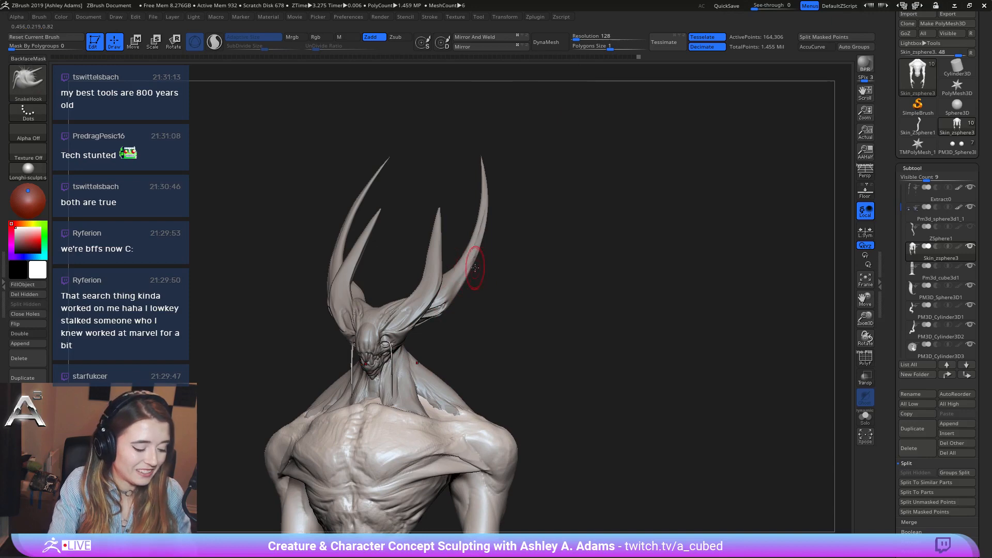
key("b")
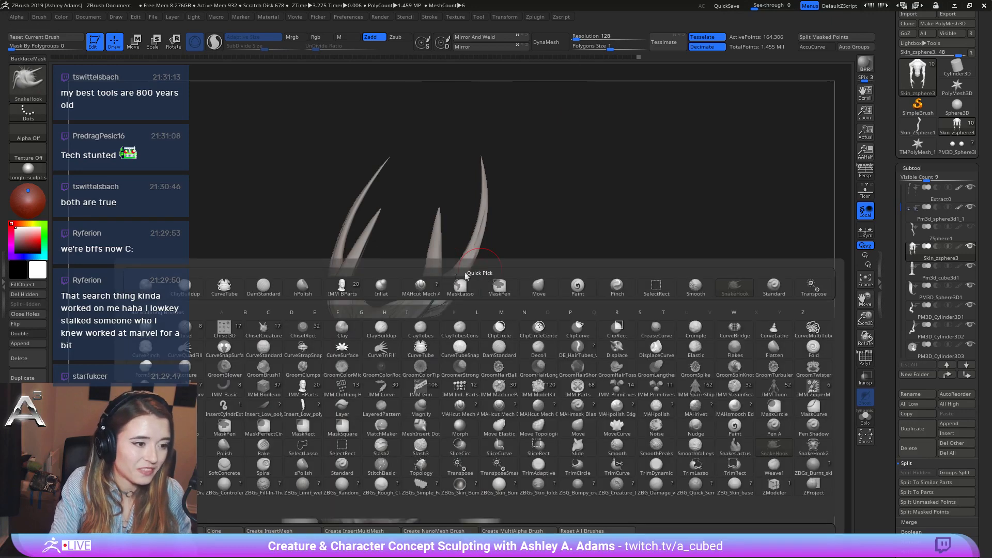
left_click(226, 296)
left_click(449, 283, "alt")
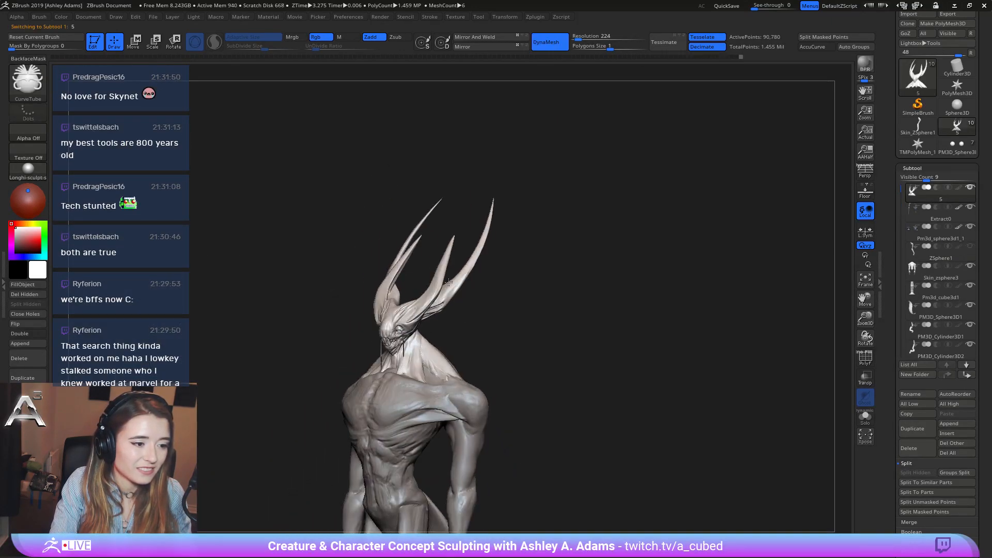
left_click_drag(449, 283, 514, 279)
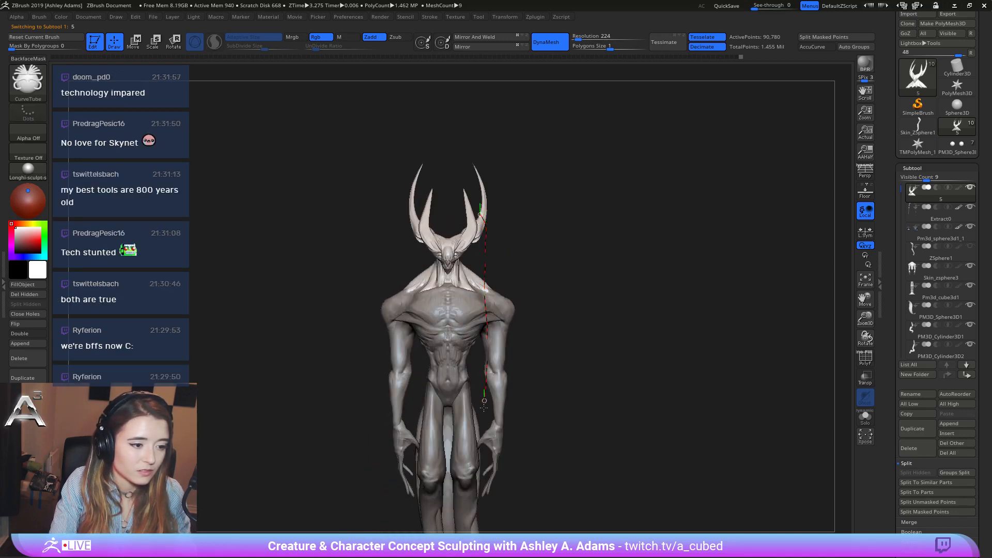
mouse_move(484, 406)
left_mouse_down()
mouse_move(496, 455)
mouse_move(553, 398)
left_mouse_up()
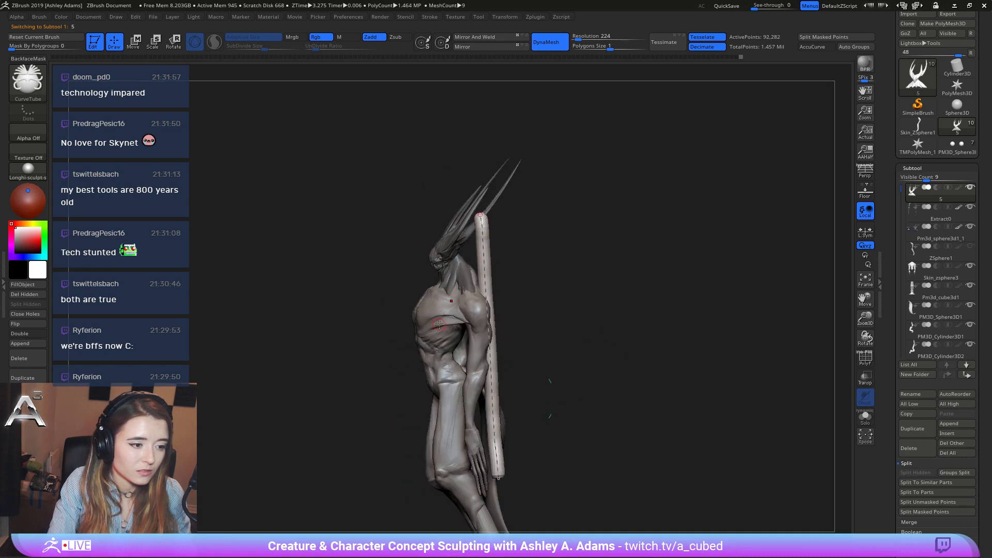
Stretch the strand's lower end down to the statue base with the SnakeHook brush.
key("space")
mouse_move(496, 267)
left_mouse_down()
mouse_move(536, 256)
mouse_move(488, 333)
mouse_move(460, 339)
mouse_move(478, 353)
left_mouse_up()
key("b")
key("s")
key("h")
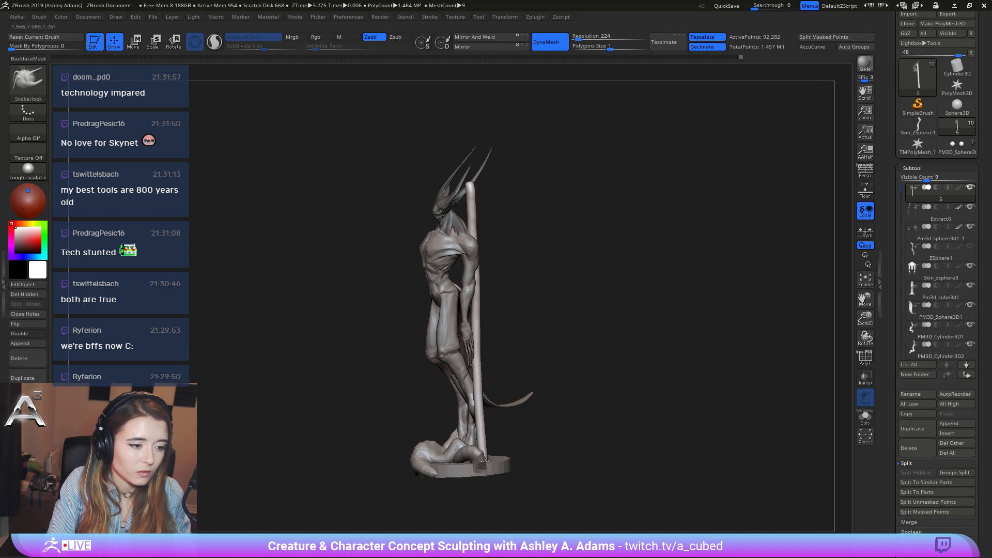
mouse_move(485, 463)
left_mouse_down()
mouse_move(435, 435)
mouse_move(450, 403)
mouse_move(467, 407)
left_mouse_up()
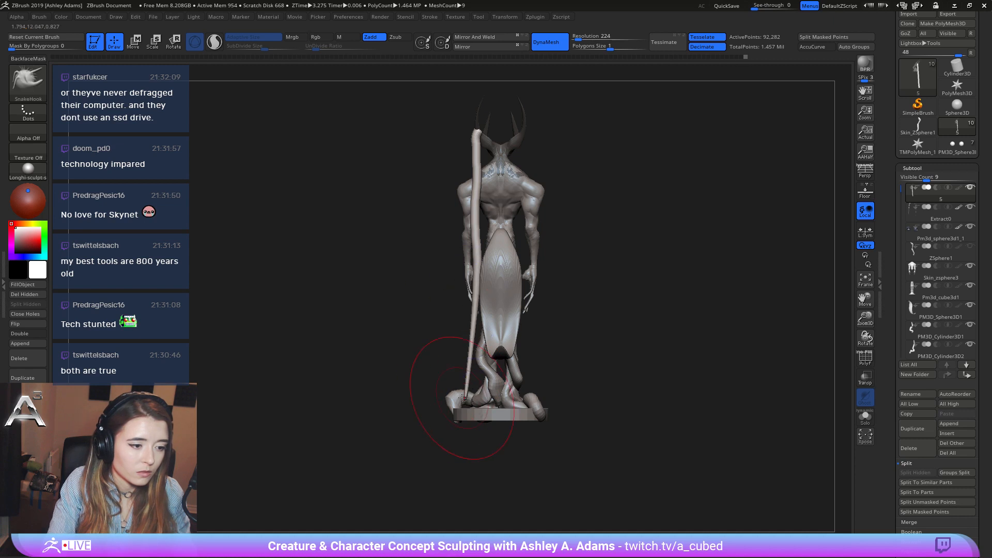
Bend the upper strand around the back of the shoulder with SnakeHook, adjusting the draw size and smoothing it.
key("space")
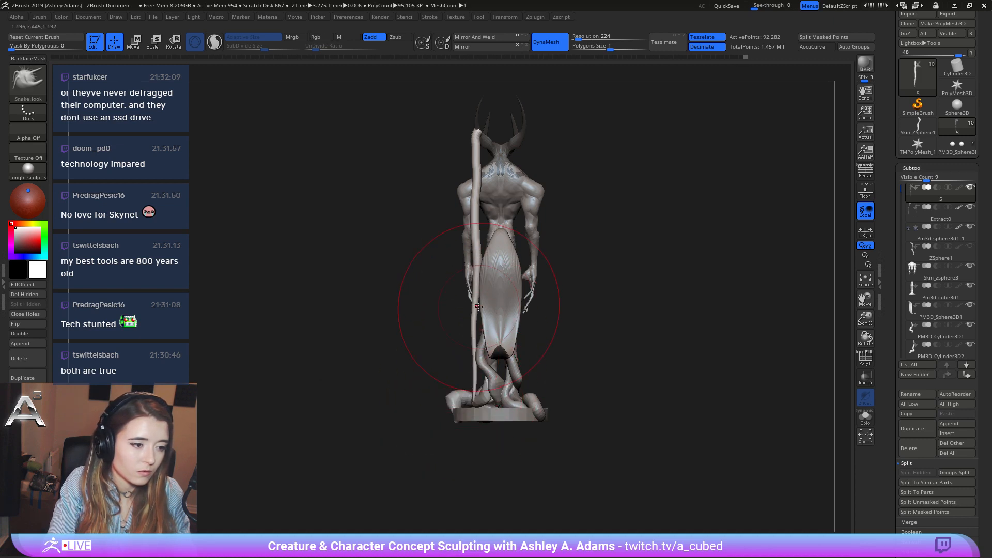
mouse_move(436, 248)
left_mouse_down()
mouse_move(570, 249)
mouse_move(486, 199)
mouse_move(482, 155)
mouse_move(480, 168)
mouse_move(468, 146)
mouse_move(538, 116)
mouse_move(583, 124)
left_mouse_up()
key("space")
key("space")
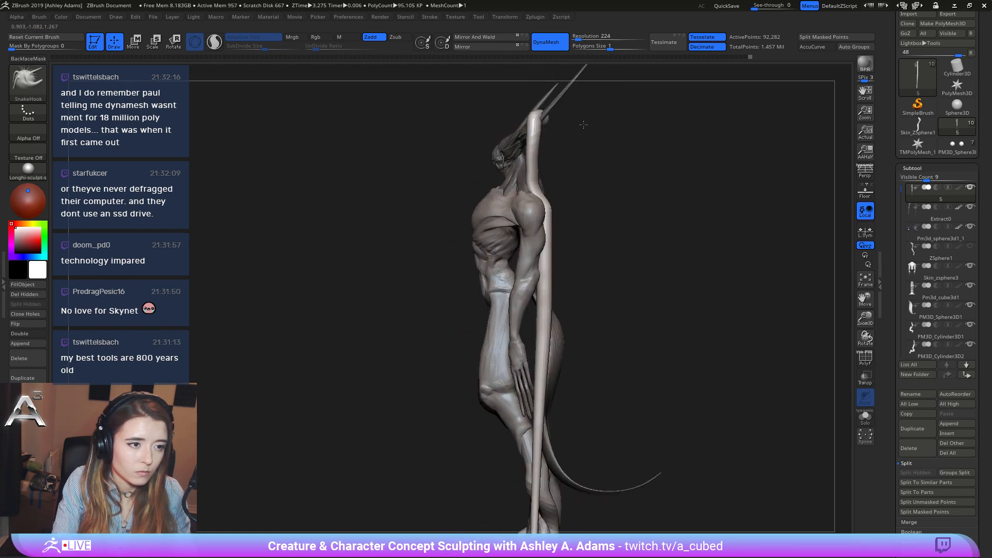
key("shift")
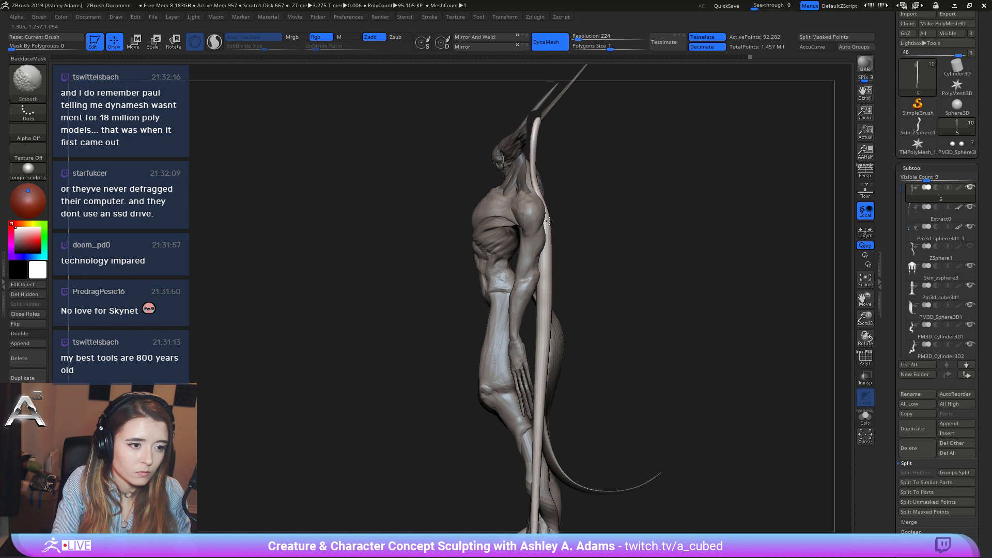
key("space")
mouse_move(548, 222)
left_mouse_down()
mouse_move(543, 186)
mouse_move(517, 173)
mouse_move(547, 184)
left_mouse_up()
Shape the strand's section between the horn and shoulder so it rests on the shoulder in front view.
key("space")
key("space")
key("space")
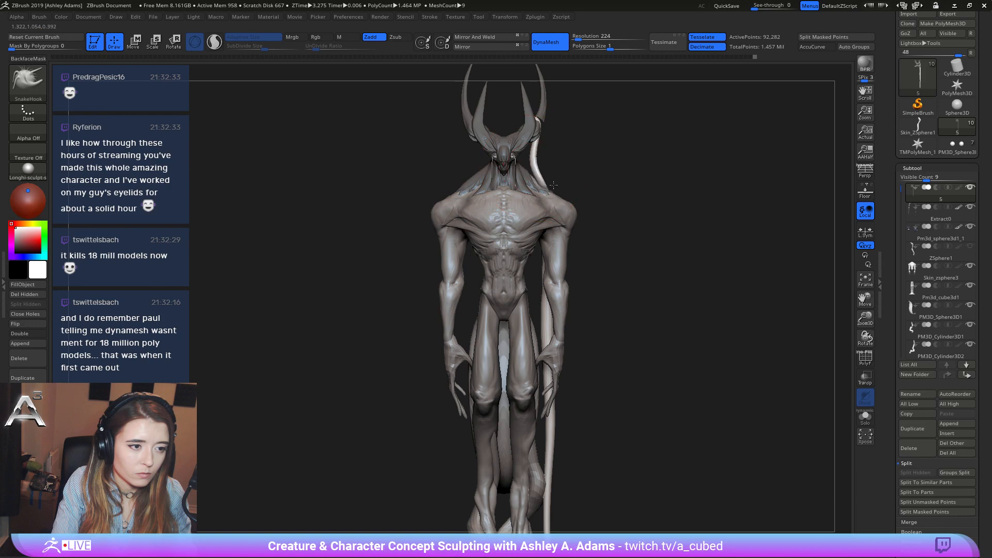
key("space")
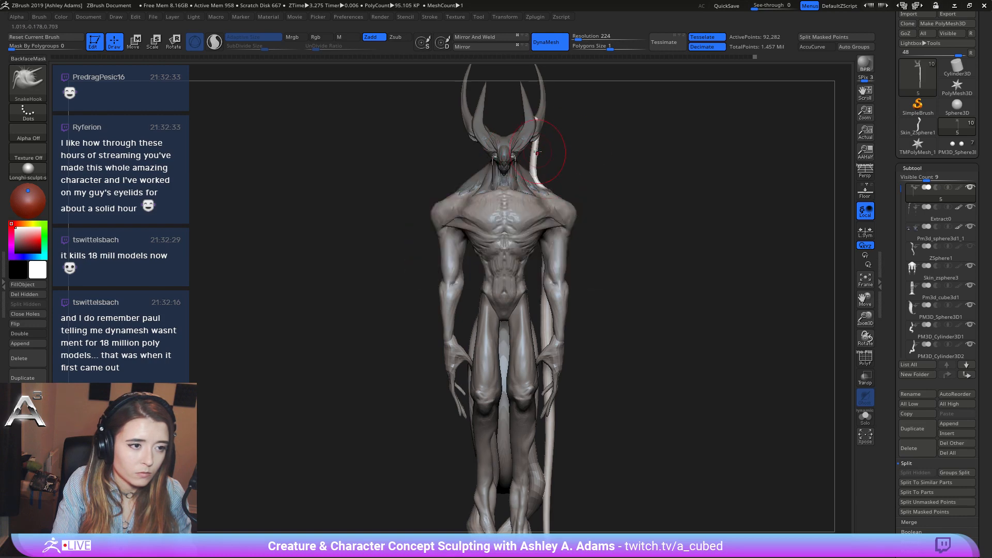
mouse_move(541, 137)
left_mouse_down()
mouse_move(543, 190)
mouse_move(550, 181)
mouse_move(586, 185)
left_mouse_up()
key("space")
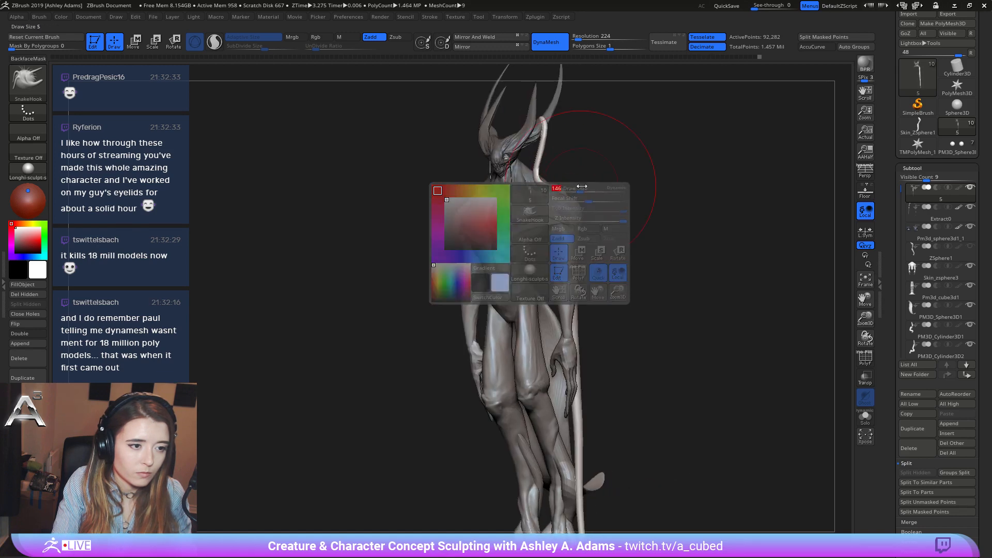
mouse_move(672, 202)
left_mouse_down()
mouse_move(584, 207)
mouse_move(570, 174)
left_mouse_up()
Curve the strand's middle section inward along the back, resizing SnakeHook between pulls.
key("space")
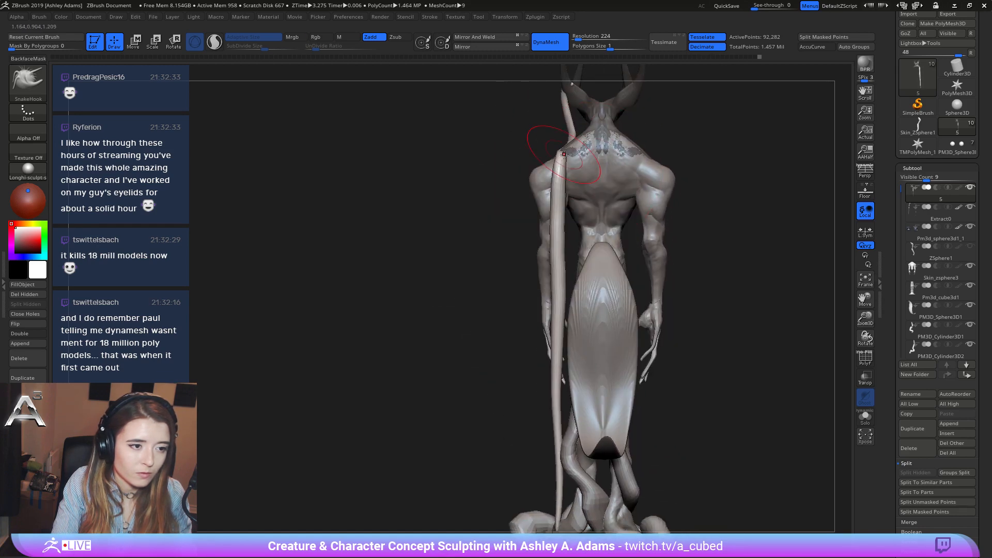
key("space")
mouse_move(542, 137)
left_mouse_down()
mouse_move(575, 158)
mouse_move(580, 176)
left_mouse_up()
key("space")
key("space")
key("space")
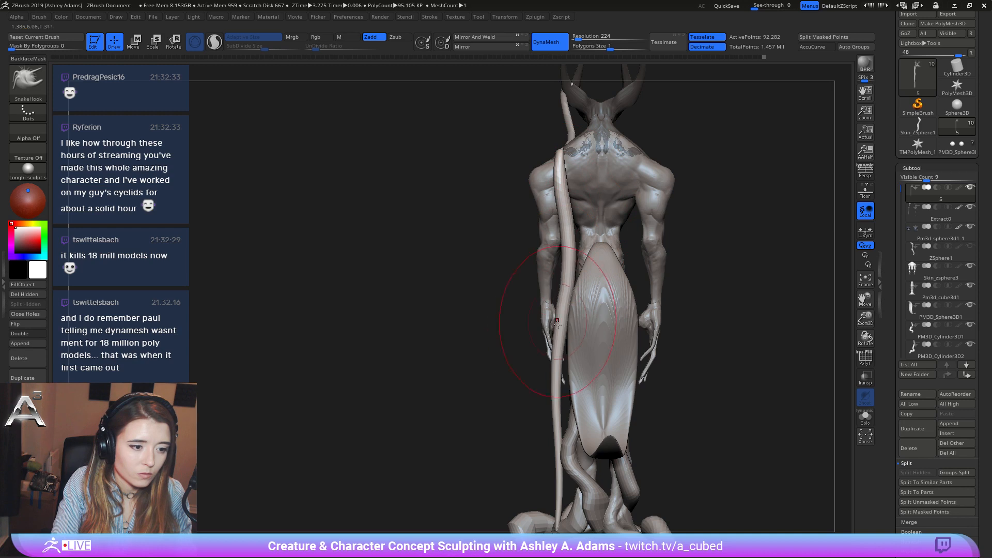
Pull the strand's lower section in against the lower leg and toward the foot.
right_click_drag(566, 434, 547, 365, "alt")
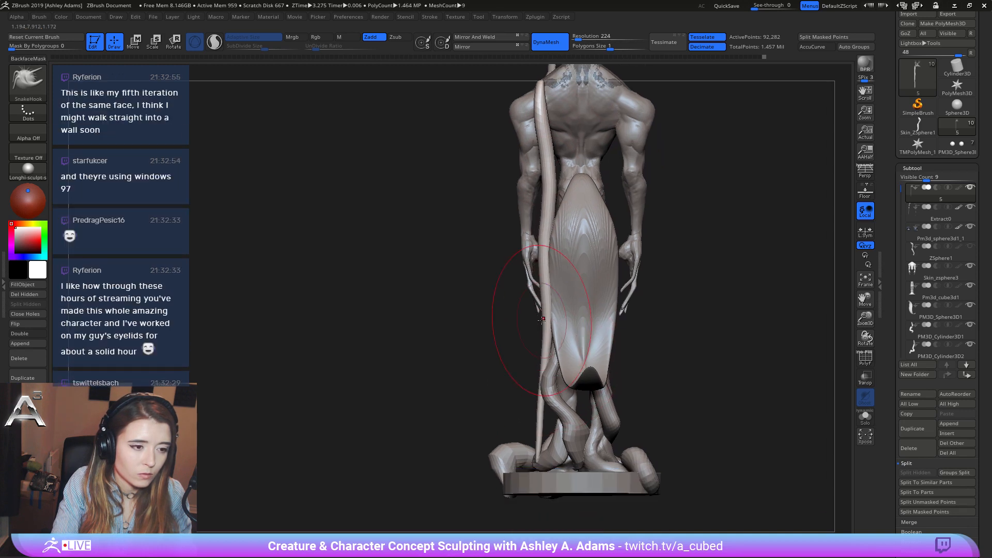
mouse_move(556, 204)
left_mouse_down("shift")
mouse_move(541, 95)
mouse_move(545, 145)
left_mouse_up("shift")
right_click_drag(554, 334, 564, 389)
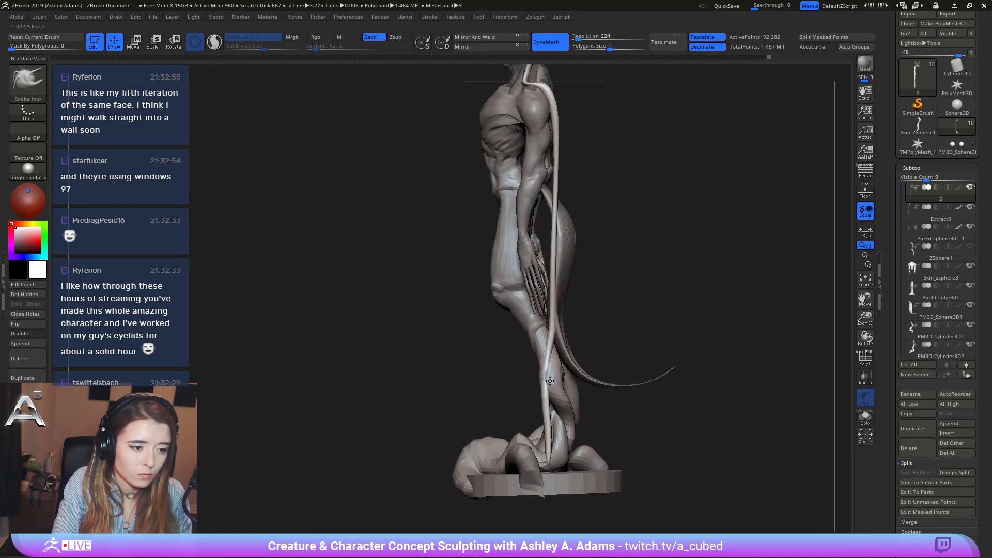
mouse_move(538, 434)
right_mouse_down()
mouse_move(563, 437)
mouse_move(529, 436)
mouse_move(595, 409)
mouse_move(639, 414)
mouse_move(546, 341)
right_mouse_up()
key("space")
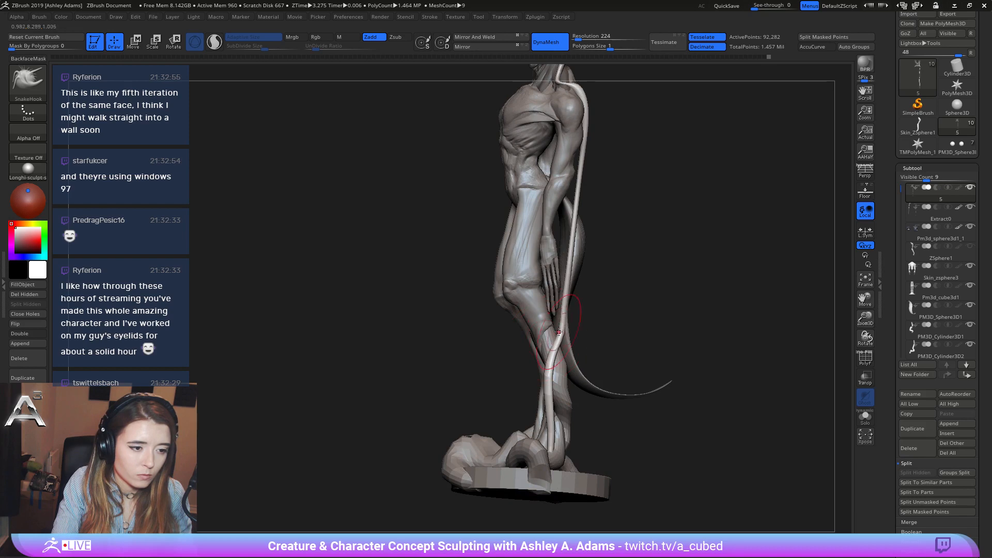
Bow the strand backward behind the hand and calf with SnakeHook pulls in side view.
key("space")
right_click_drag(563, 286, 574, 296)
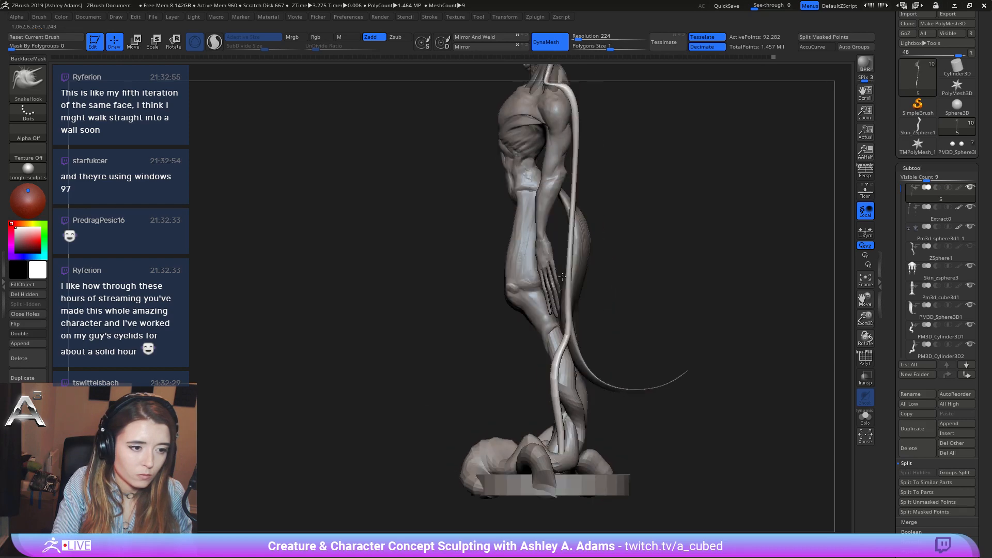
left_click_drag(574, 296, 578, 323)
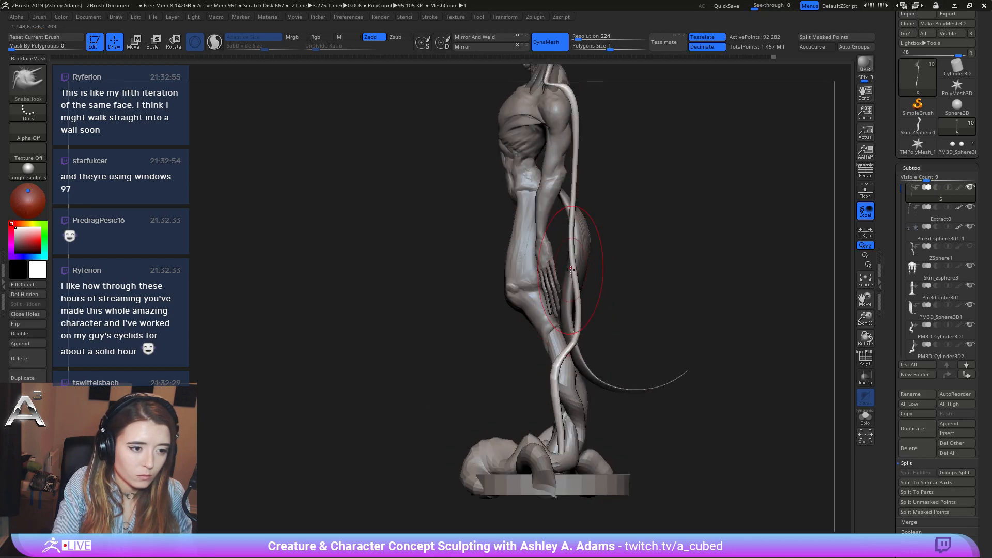
left_click_drag(571, 243, 575, 223)
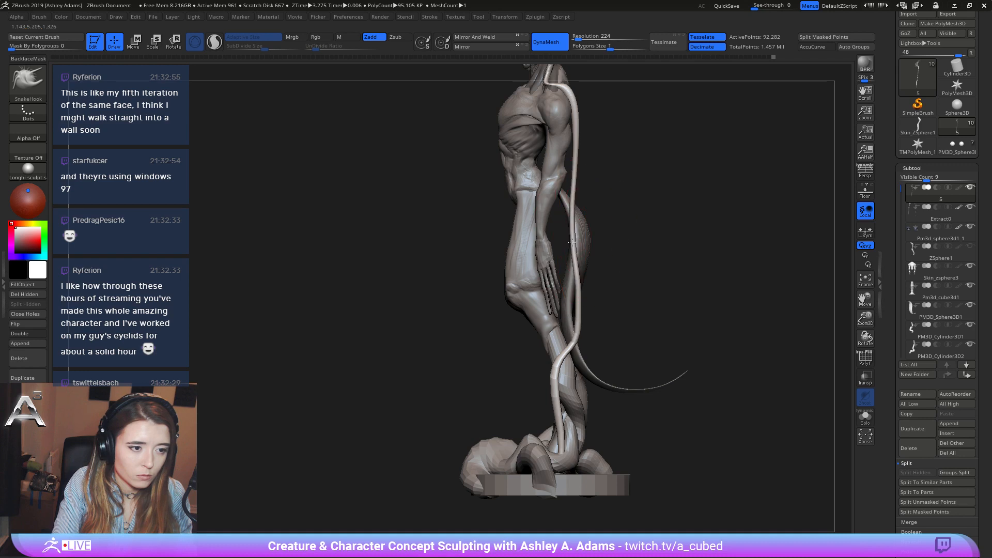
left_click_drag(589, 279, 578, 333)
key("space")
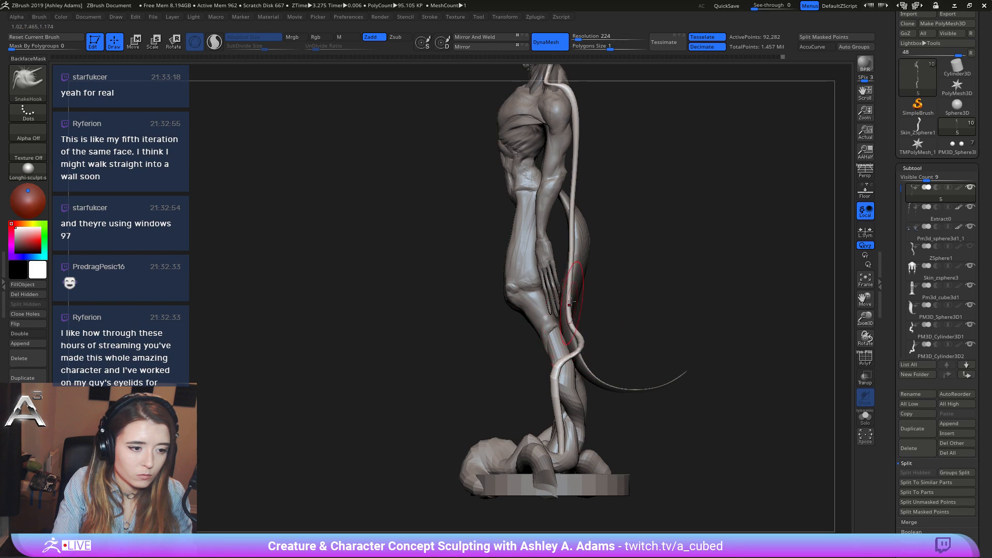
Move the strand's long section closer to the arm and thigh, and smooth it beside the hand.
key("space")
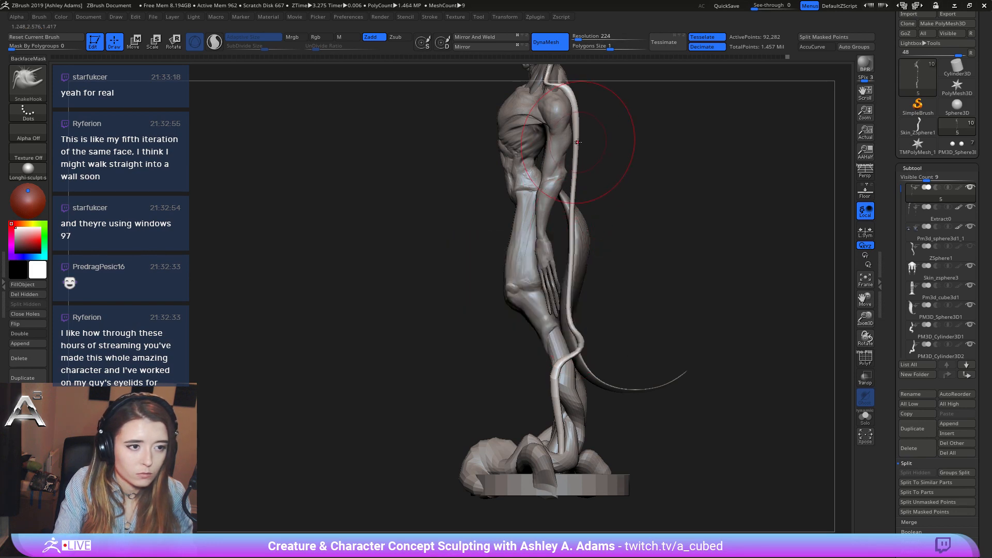
key("space")
mouse_move(577, 146)
left_mouse_down()
mouse_move(565, 176)
mouse_move(568, 254)
left_mouse_up()
key("space")
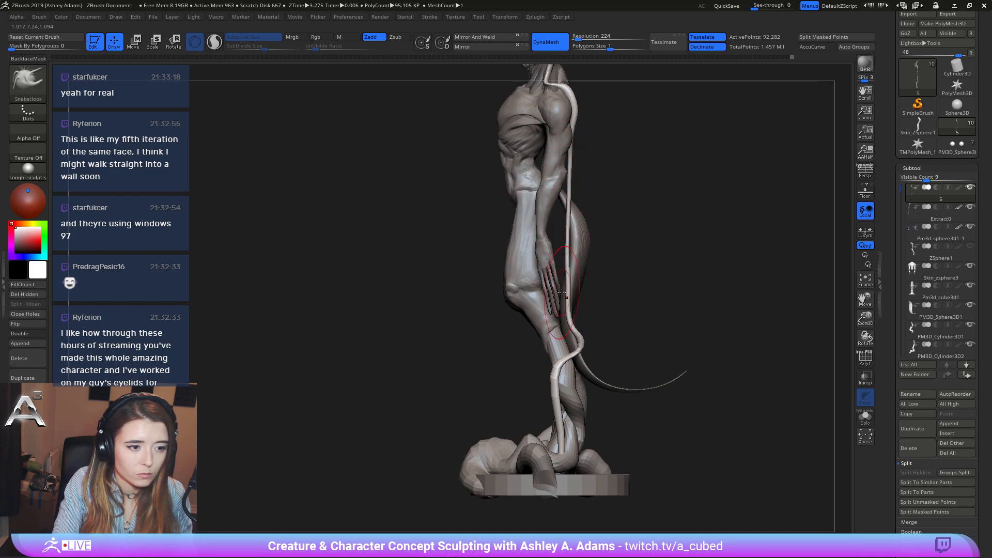
mouse_move(562, 292)
left_mouse_down("shift")
mouse_move(568, 211)
mouse_move(568, 297)
left_mouse_up("shift")
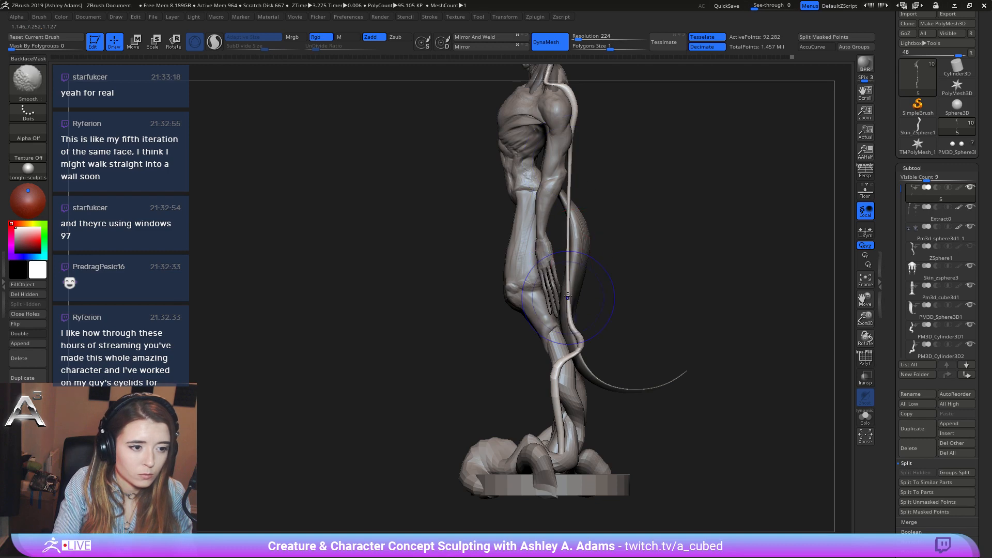
Curl the strand's upper end beside the horn and bend it outward where it meets the shoulder.
mouse_move(574, 259)
right_mouse_down("ctrl")
mouse_move(494, 241)
mouse_move(571, 243)
right_mouse_up("ctrl")
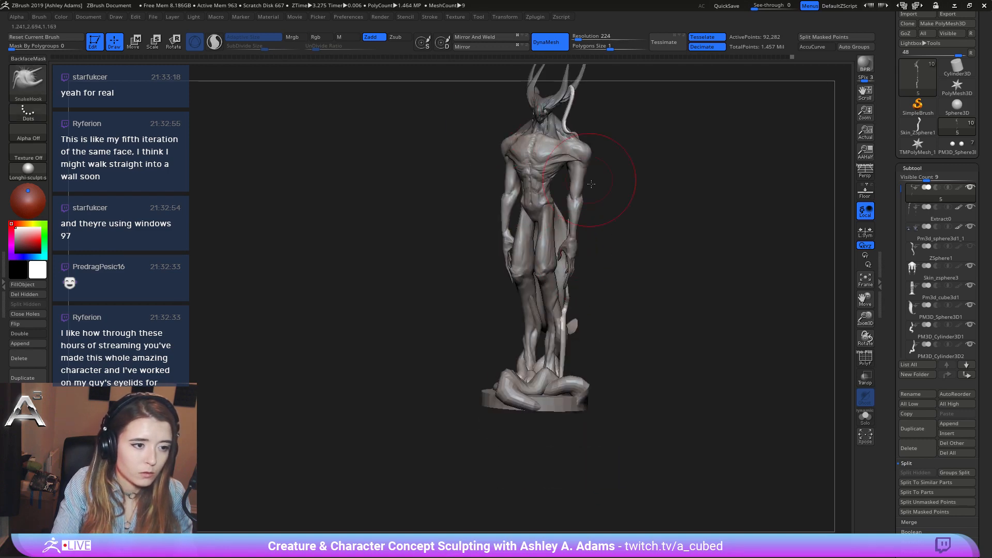
right_click_drag(591, 184, 638, 222, "shift")
right_click_drag(605, 127, 611, 217, "alt")
key("space")
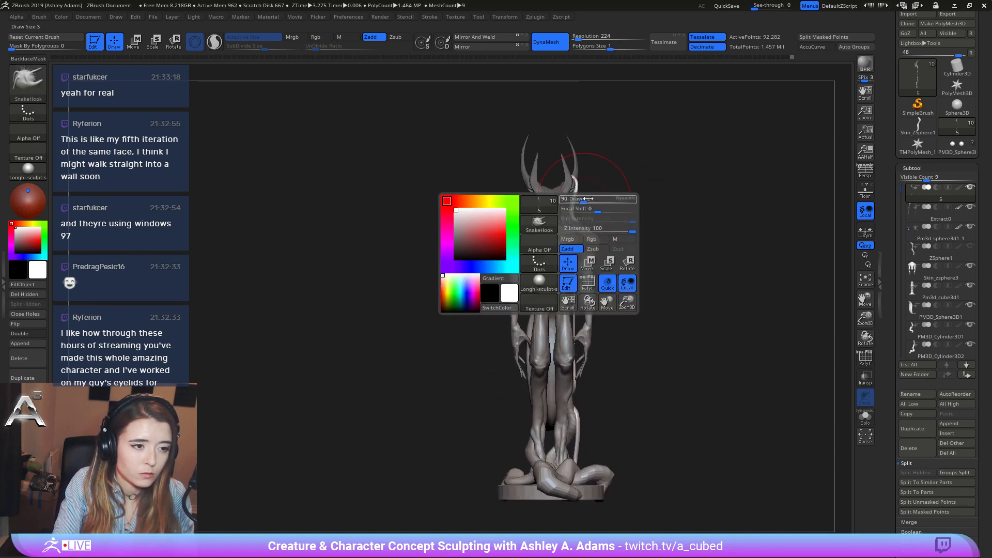
right_click_drag(599, 155, 594, 233, "alt")
mouse_move(594, 129)
right_mouse_down("alt")
mouse_move(589, 279)
mouse_move(521, 260)
mouse_move(538, 279)
mouse_move(605, 294)
right_mouse_up("alt")
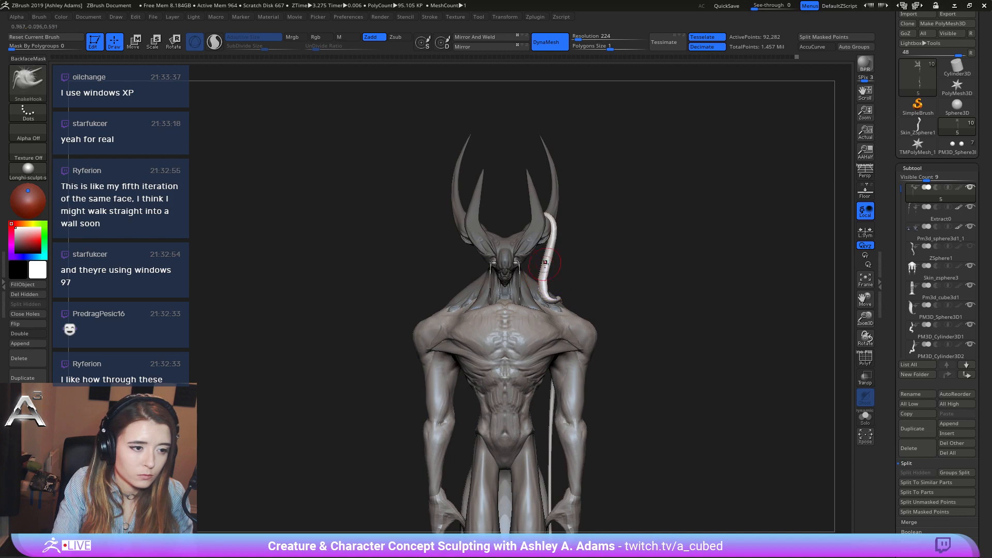
mouse_move(548, 212)
right_mouse_down()
mouse_move(508, 227)
mouse_move(691, 210)
mouse_move(654, 314)
mouse_move(662, 211)
right_mouse_up()
right_click_drag(662, 374, 654, 344, "ctrl")
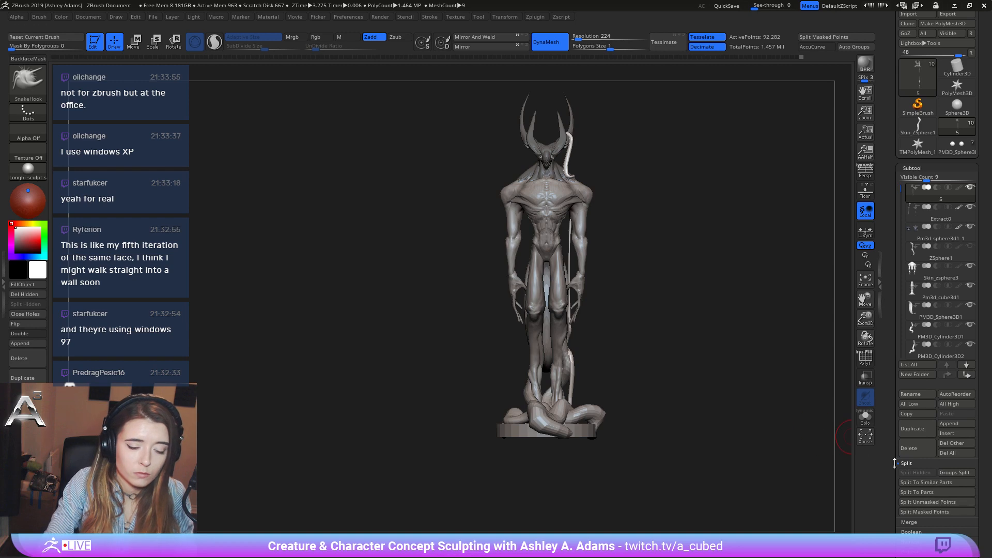
Split the masked head from the strand into a separate subtool, and reshape the strand's tip near the horn.
left_click(921, 512)
right_click(582, 176)
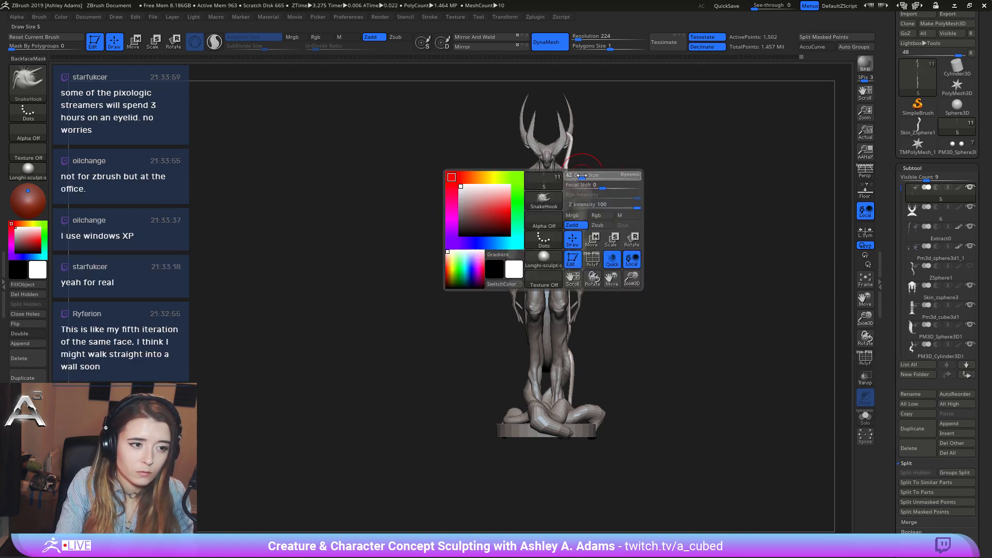
left_click_drag(582, 176, 592, 176)
right_click_drag(574, 87, 567, 150, "ctrl")
mouse_move(652, 253)
right_mouse_down()
mouse_move(600, 267)
mouse_move(305, 262)
mouse_move(629, 261)
mouse_move(574, 226)
right_mouse_up()
right_click(537, 202)
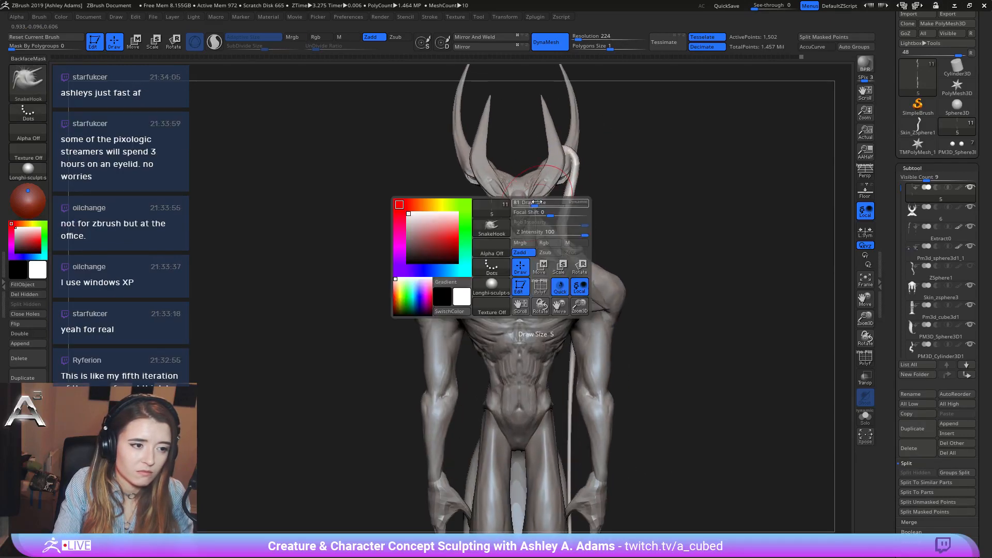
left_click_drag(537, 201, 529, 202)
mouse_move(530, 217)
right_mouse_down()
mouse_move(687, 224)
mouse_move(604, 226)
mouse_move(570, 276)
mouse_move(635, 207)
mouse_move(591, 157)
right_mouse_up()
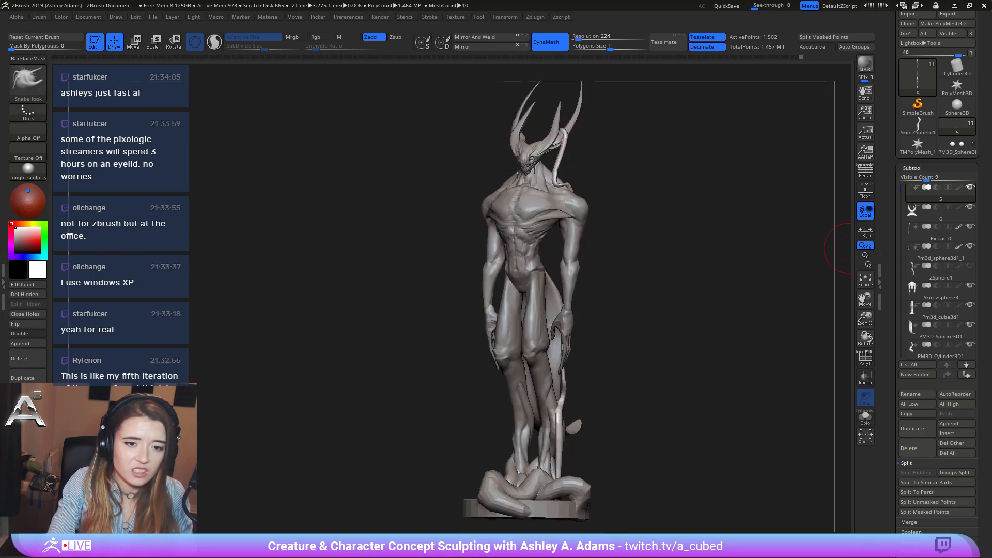
Delete the strand's subtool.
left_click(906, 448)
left_click(798, 479)
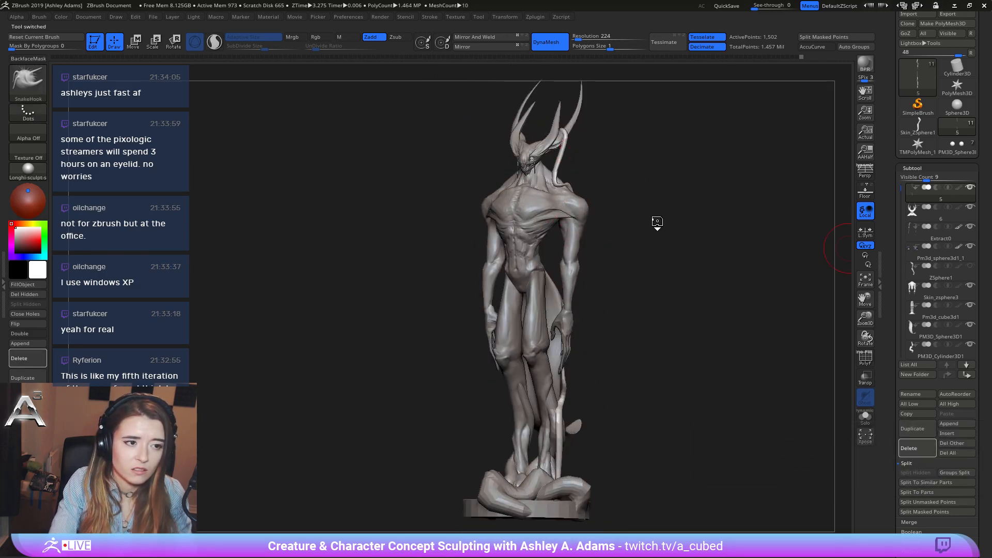
Select the body subtool, mask the shoulder areas on the upper back, and invert the mask.
right_click_drag(657, 222, 417, 331)
left_click(476, 268, "alt")
right_click_drag(509, 290, 592, 276)
right_click(520, 319)
right_click_drag(523, 248, 528, 254, "ctrl")
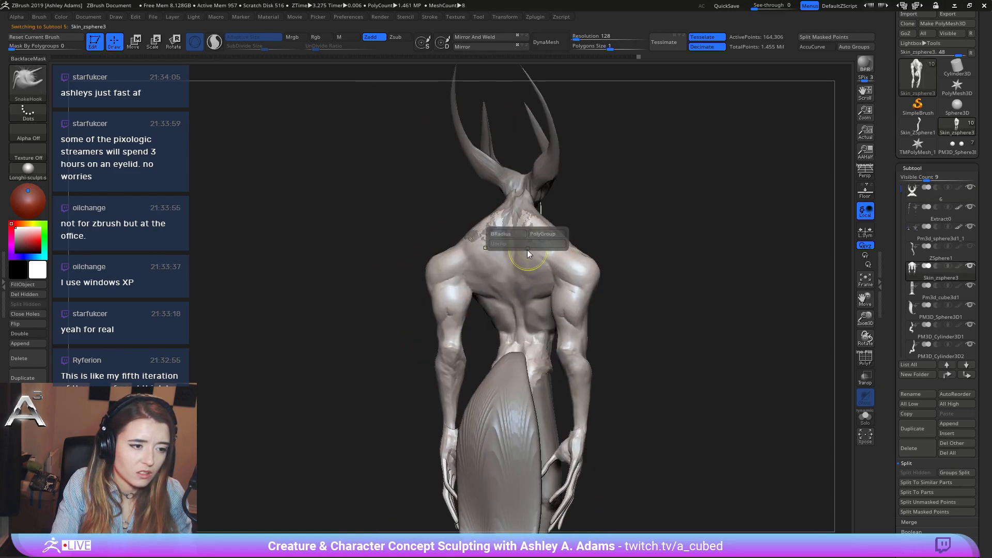
right_click(517, 255)
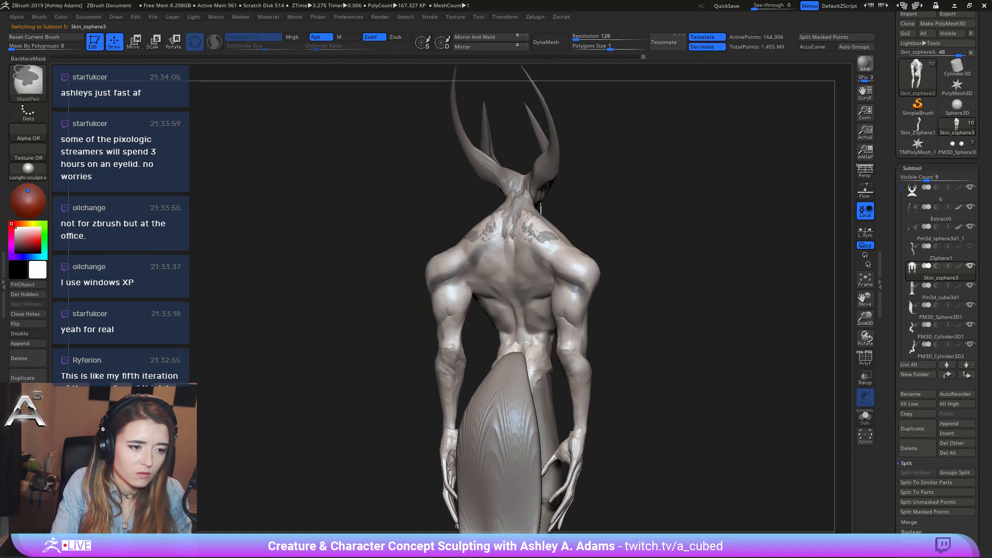
left_click(649, 251, "ctrl")
right_click(587, 260)
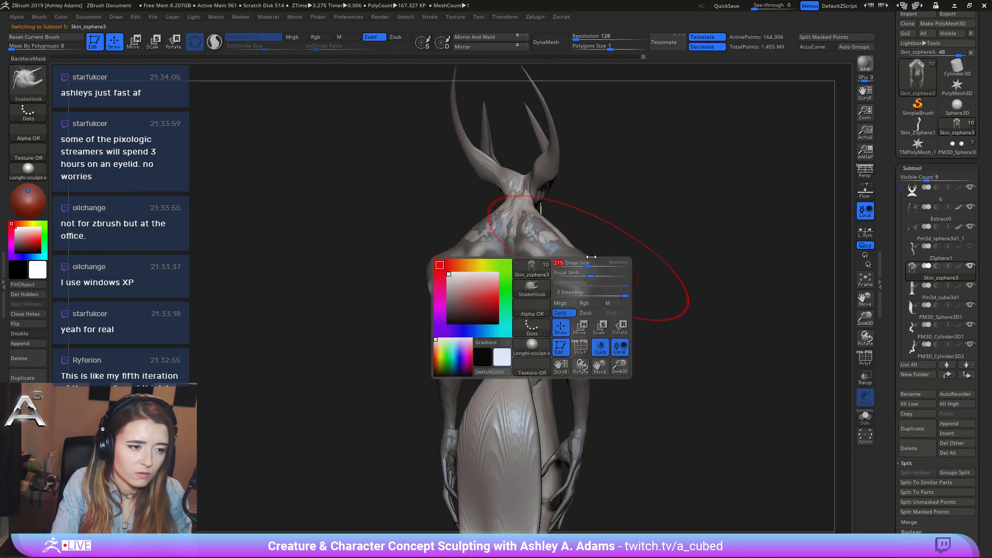
Try to pull the unmasked shoulder areas backward into spikes with the SnakeHook brush.
right_click_drag(587, 260, 559, 268)
left_click_drag(560, 268, 532, 263)
mouse_move(549, 265)
right_mouse_down("ctrl")
mouse_move(547, 243)
mouse_move(553, 270)
right_mouse_up("ctrl")
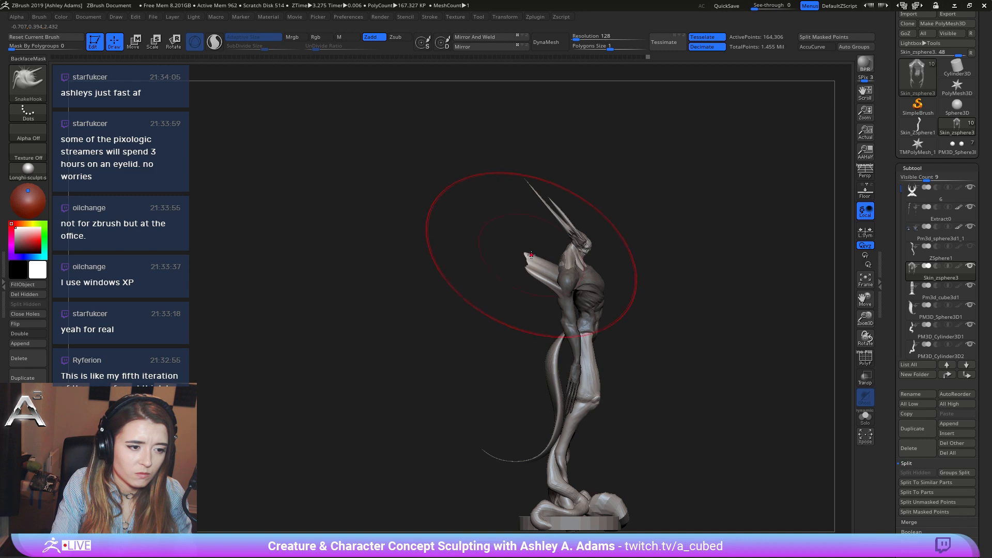
left_click_drag(531, 255, 578, 227)
left_click_drag(649, 265, 594, 293)
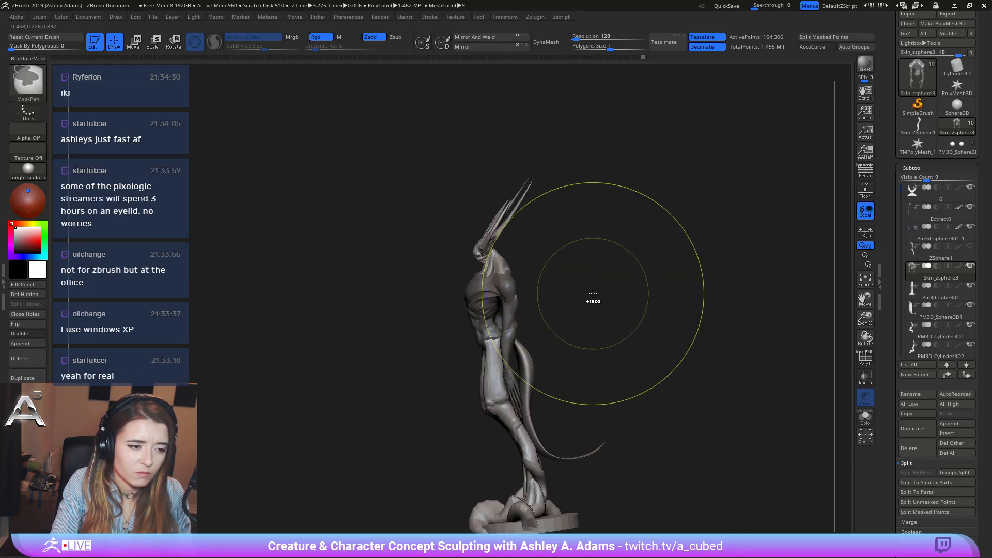
Pull the unmasked shoulder areas outward into a symmetrical pair of upturned spikes with the SnakeHook brush.
key("space")
key("b")
key("s")
key("h")
mouse_move(377, 221)
left_mouse_down()
mouse_move(517, 261)
mouse_move(518, 307)
mouse_move(508, 300)
left_mouse_up()
key("space")
key("space")
key("space")
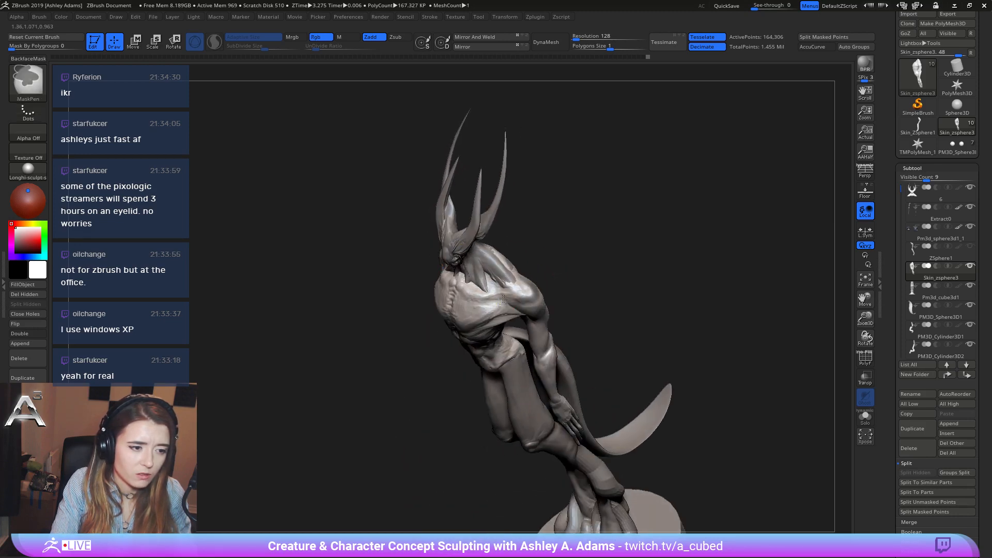
key("space")
left_click_drag(567, 277, 569, 228, "shift")
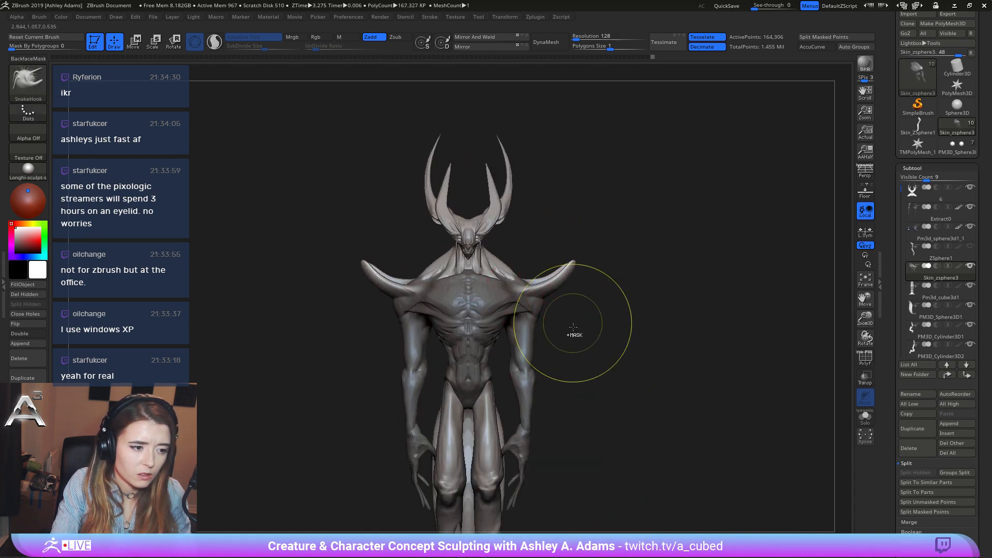
Broaden the shoulder spikes and adjust their sweep from the front and from above.
key("f")
mouse_move(595, 272)
left_mouse_down()
mouse_move(611, 287)
mouse_move(568, 259)
mouse_move(478, 233)
left_mouse_up()
key("space")
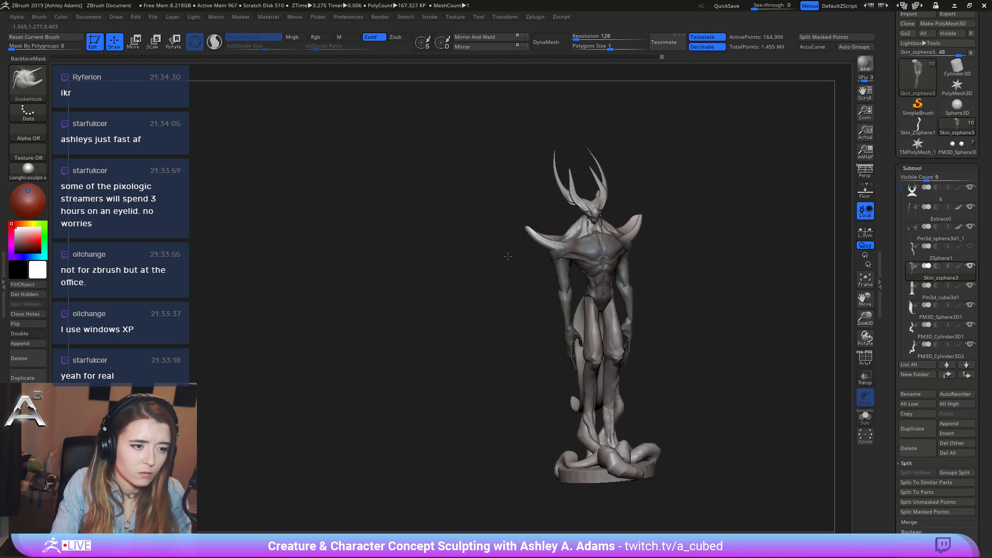
mouse_move(552, 242)
left_mouse_down()
mouse_move(552, 255)
mouse_move(656, 228)
mouse_move(616, 301)
left_mouse_up()
key("space")
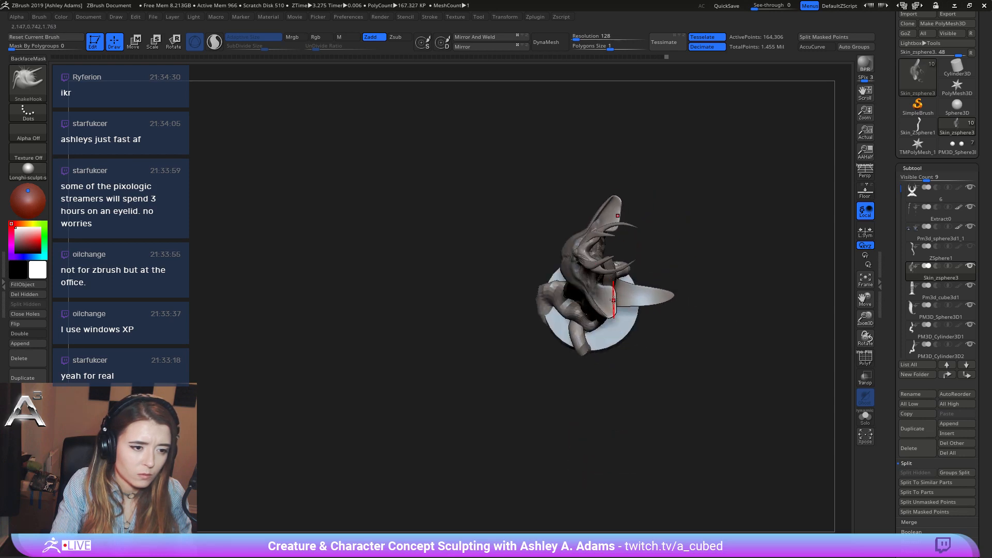
key("space")
mouse_move(612, 301)
left_mouse_down()
mouse_move(574, 296)
mouse_move(603, 292)
left_mouse_up()
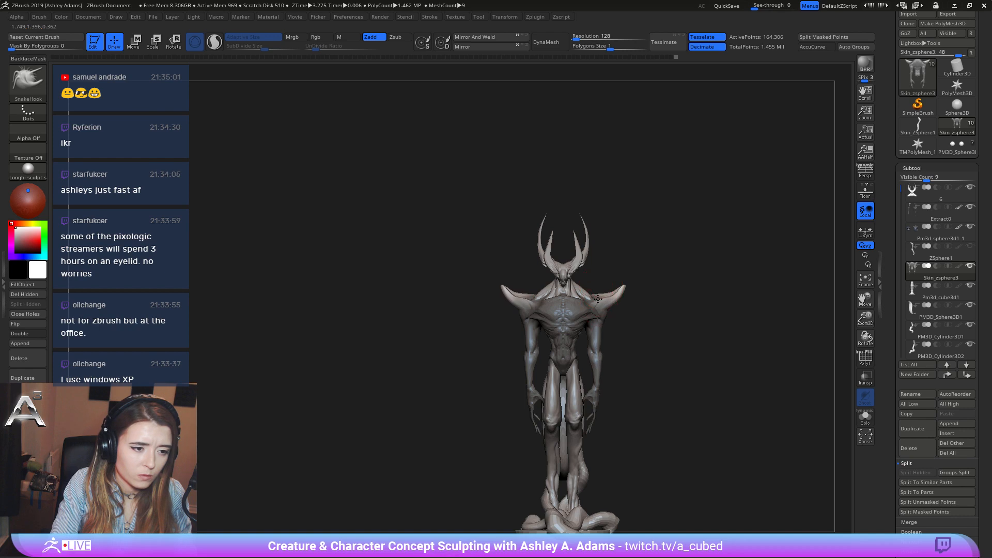
Refine the shoulder spikes with a smaller brush, drawing their tips upward into slender curved points.
right_click_drag(599, 294, 589, 287)
key("space")
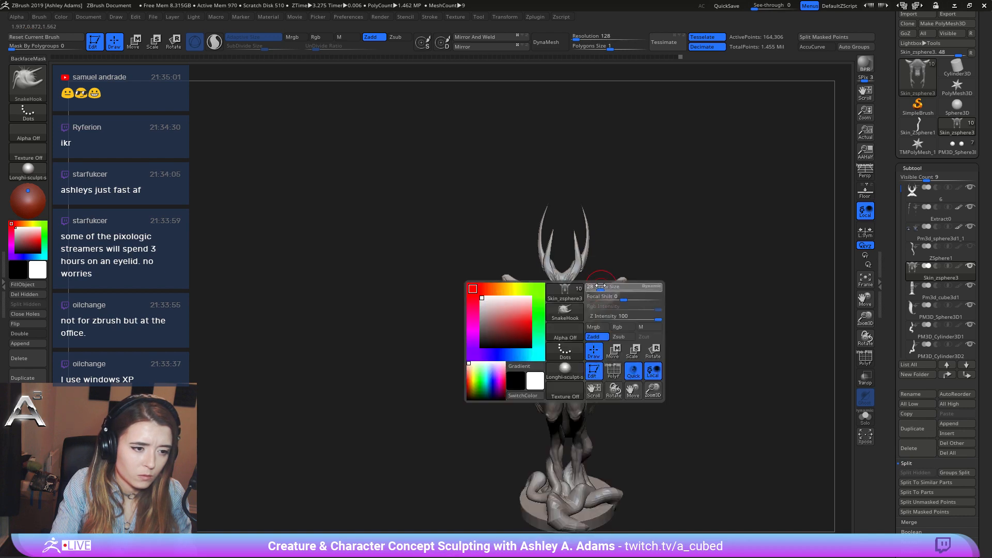
left_click_drag(600, 271, 603, 284)
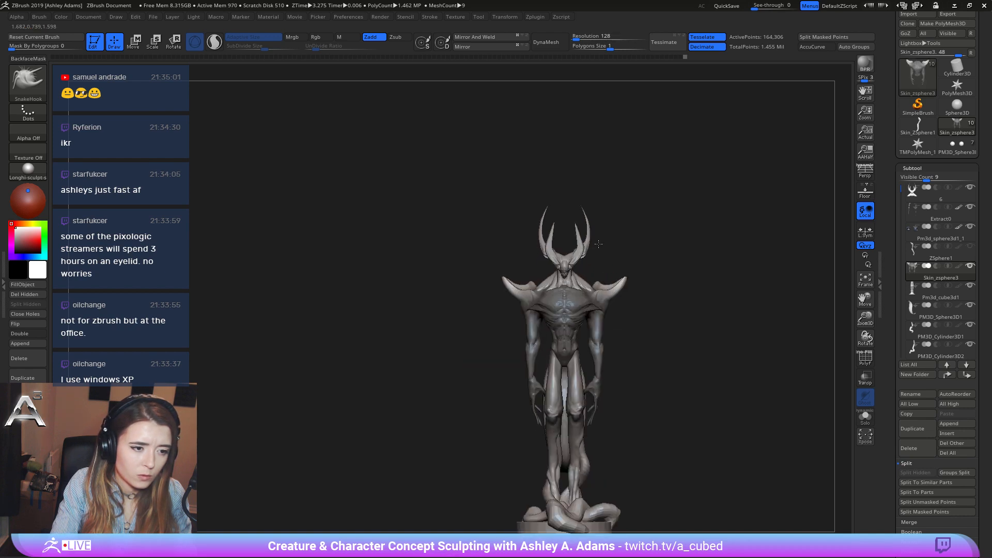
key("space")
mouse_move(600, 285)
right_mouse_down()
mouse_move(615, 282)
mouse_move(608, 271)
mouse_move(625, 275)
right_mouse_up()
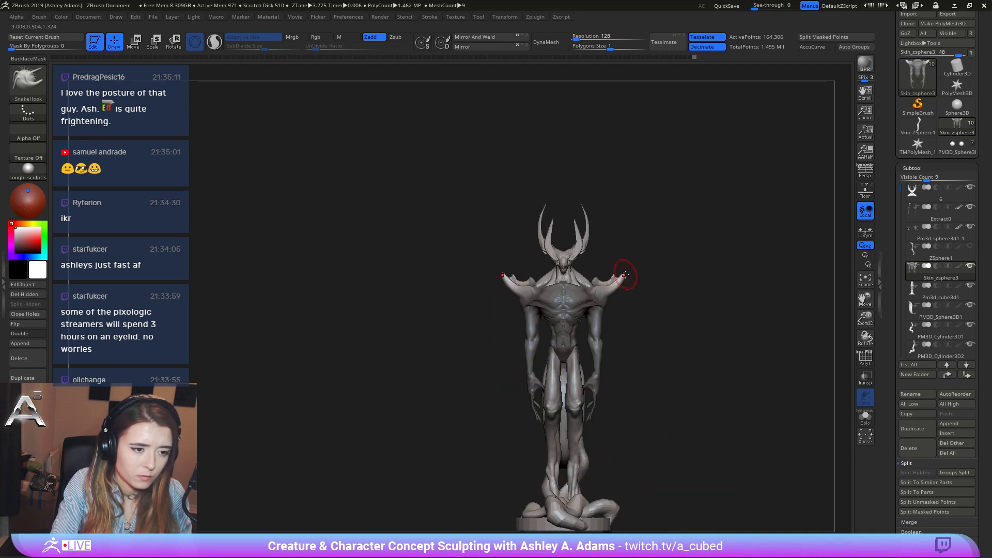
mouse_move(626, 266)
left_mouse_down()
mouse_move(612, 280)
mouse_move(595, 279)
left_mouse_up()
key("space")
mouse_move(594, 278)
right_mouse_down()
mouse_move(601, 290)
mouse_move(581, 182)
right_mouse_up()
key("space")
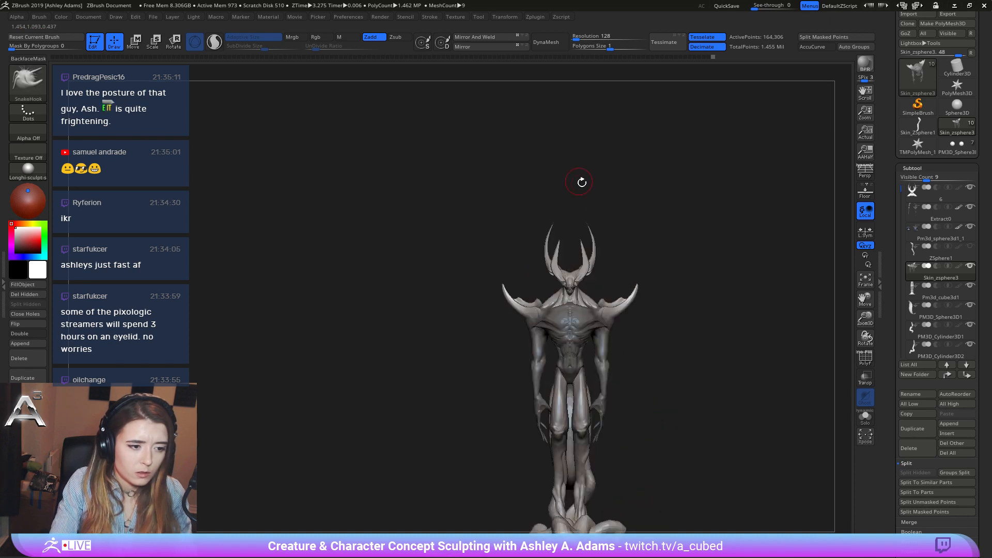
Lengthen the shoulder spikes into tall, curved horns and adjust their profile from the side.
right_click_drag(611, 275, 599, 270, "ctrl")
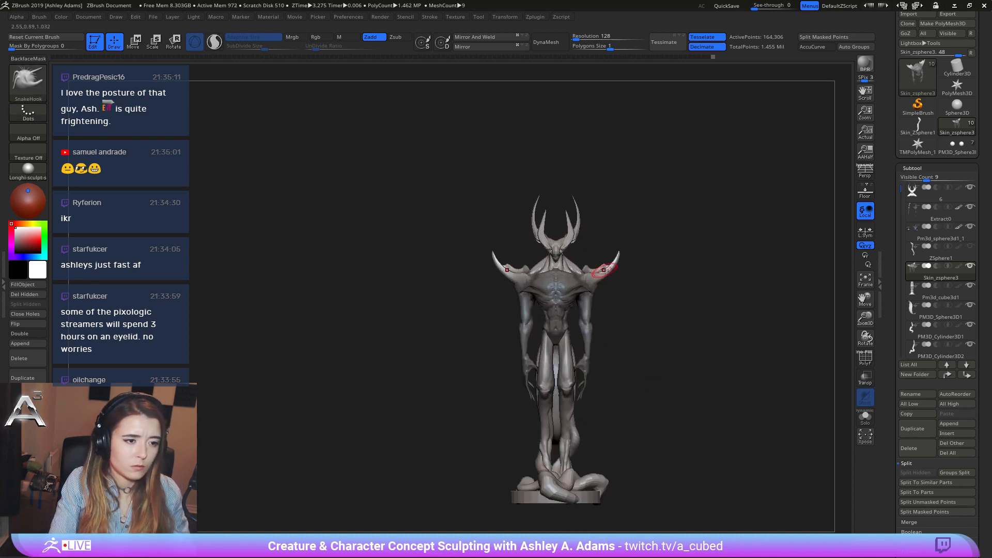
key("s")
mouse_move(599, 270)
left_mouse_down()
mouse_move(628, 252)
mouse_move(613, 234)
mouse_move(622, 254)
mouse_move(621, 239)
left_mouse_up()
key("s")
mouse_move(623, 272)
right_mouse_down()
mouse_move(653, 279)
mouse_move(641, 276)
mouse_move(660, 271)
right_mouse_up()
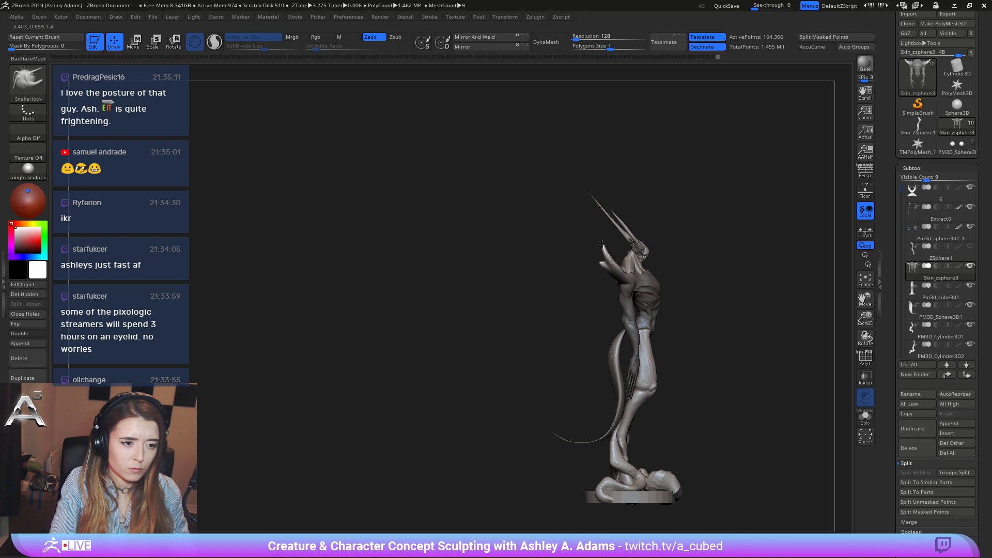
mouse_move(605, 252)
right_mouse_down()
mouse_move(622, 265)
mouse_move(646, 260)
mouse_move(629, 254)
mouse_move(704, 265)
mouse_move(665, 284)
mouse_move(675, 292)
mouse_move(605, 300)
mouse_move(672, 290)
mouse_move(640, 392)
right_mouse_up()
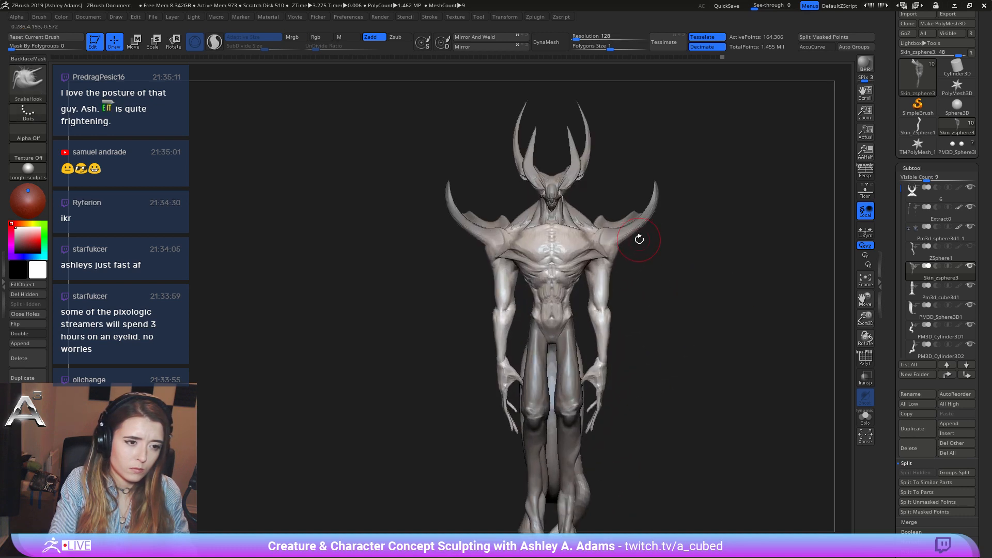
Build up the surface of the shoulder horns with the ClayBuildup brush.
mouse_move(751, 217)
right_mouse_down()
mouse_move(580, 373)
mouse_move(561, 300)
right_mouse_up()
key("b")
key("c")
key("b")
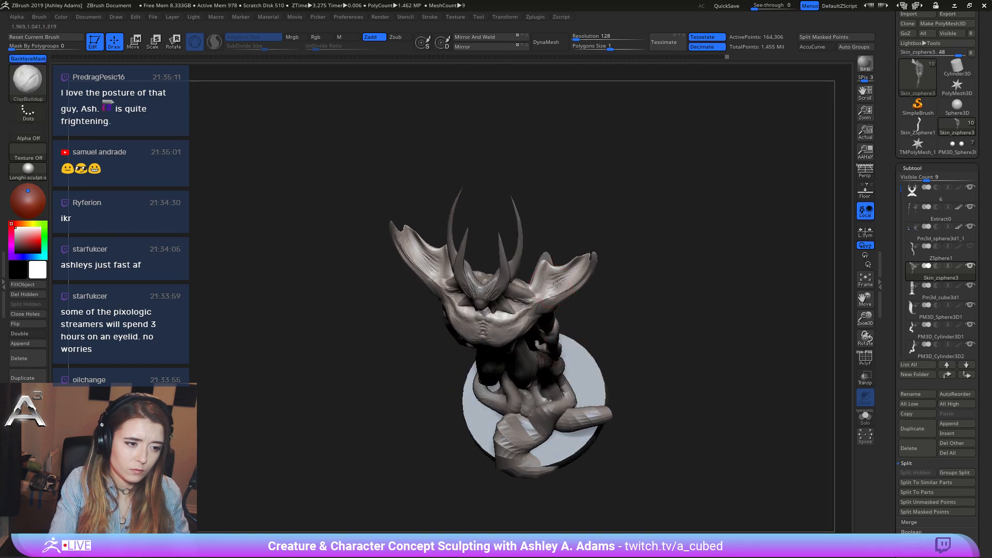
mouse_move(557, 284)
right_mouse_down("shift")
mouse_move(581, 286)
mouse_move(564, 309)
mouse_move(567, 243)
mouse_move(472, 217)
mouse_move(540, 195)
mouse_move(558, 243)
mouse_move(560, 224)
mouse_move(592, 194)
right_mouse_up("shift")
right_click(567, 241)
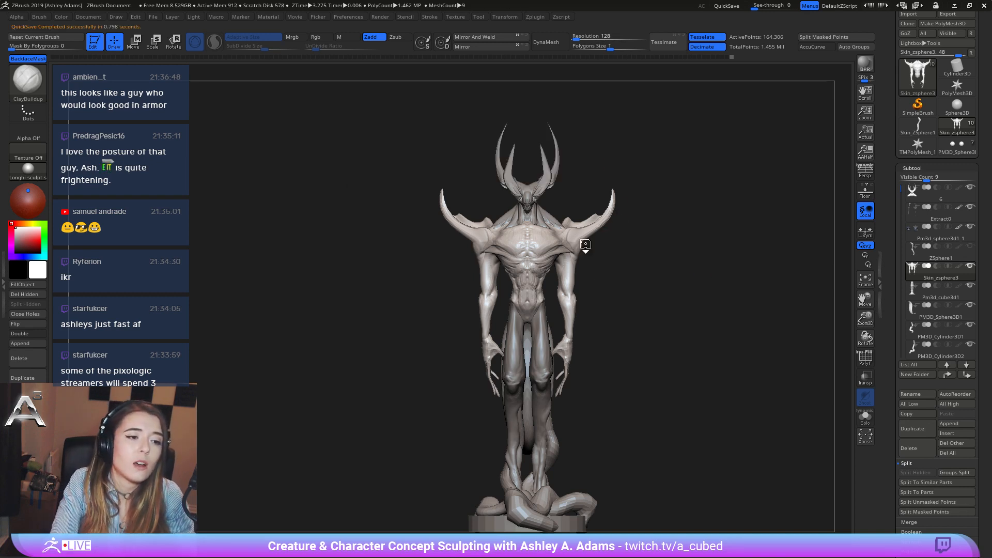
mouse_move(602, 246)
left_mouse_down()
mouse_move(615, 260)
mouse_move(609, 273)
mouse_move(598, 256)
mouse_move(643, 272)
mouse_move(572, 259)
mouse_move(548, 294)
mouse_move(583, 295)
mouse_move(569, 328)
mouse_move(580, 309)
mouse_move(535, 354)
left_mouse_up()
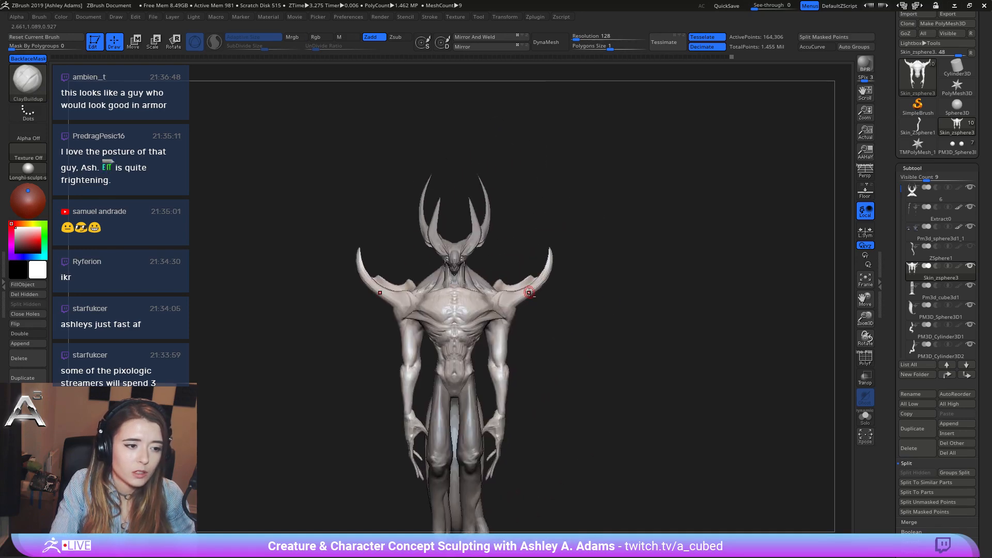
Remesh the body with DynaMesh at a resolution of 344 and smooth the shoulder horns.
left_click(580, 40)
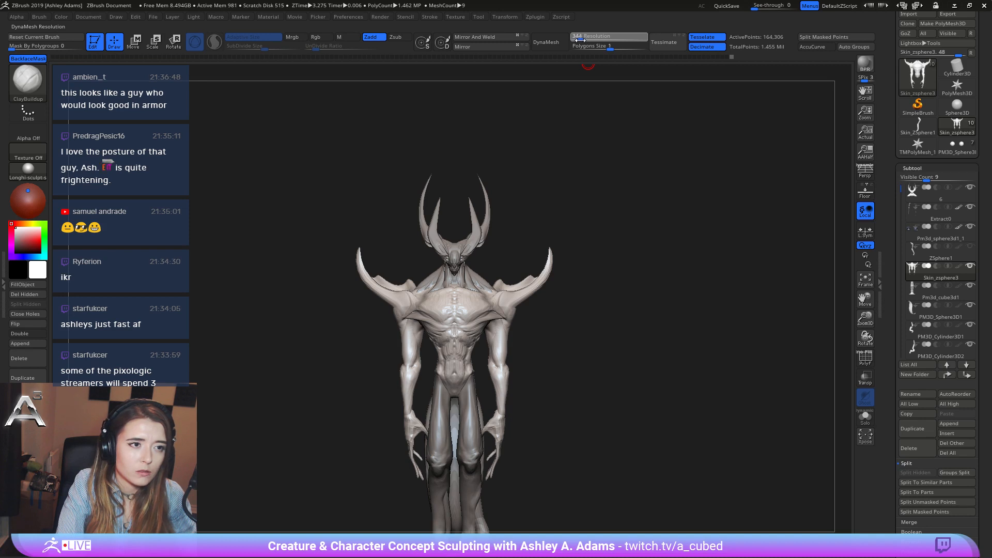
left_click_drag(892, 21, 892, 70)
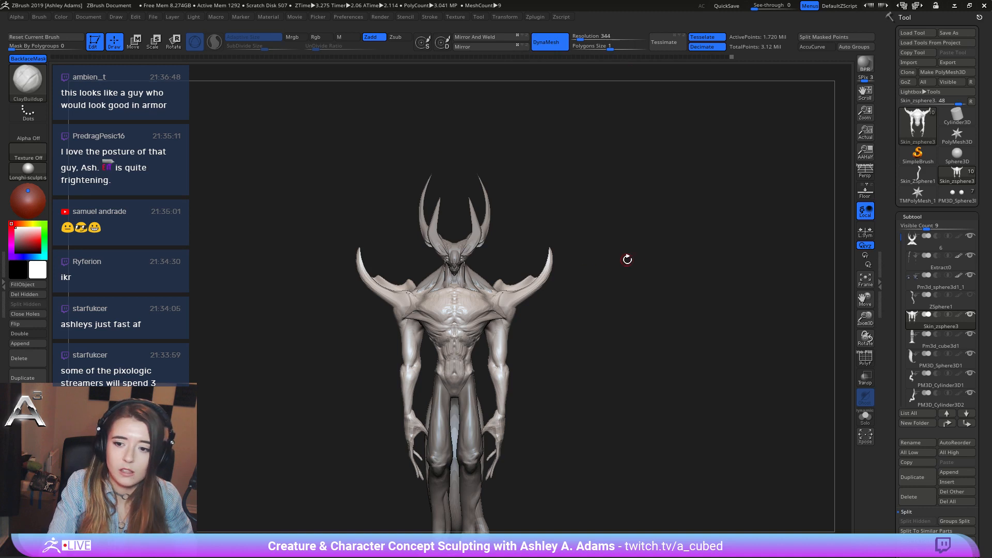
right_click(531, 295)
key("shift")
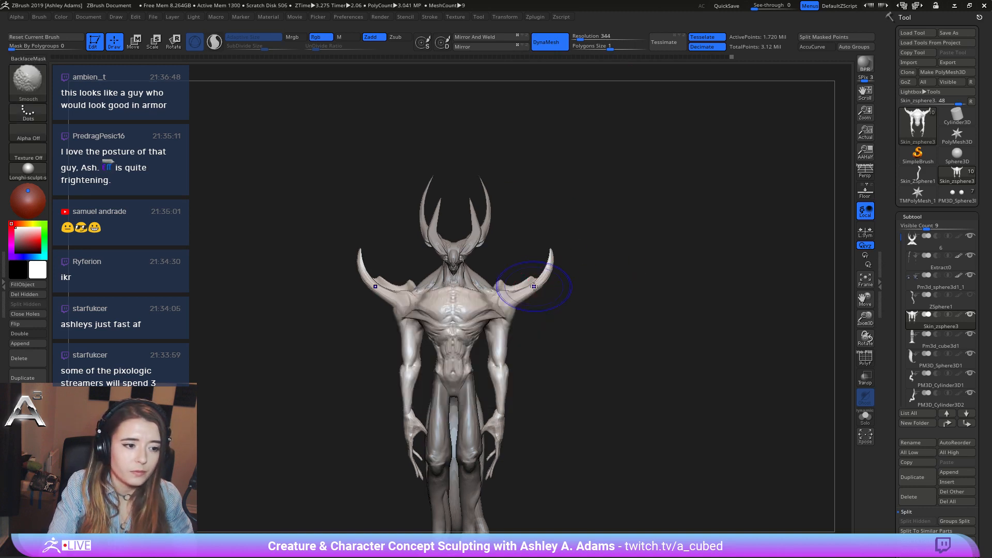
Append a Sphere3D as a new subtool and make it ready for moving.
left_click(950, 482)
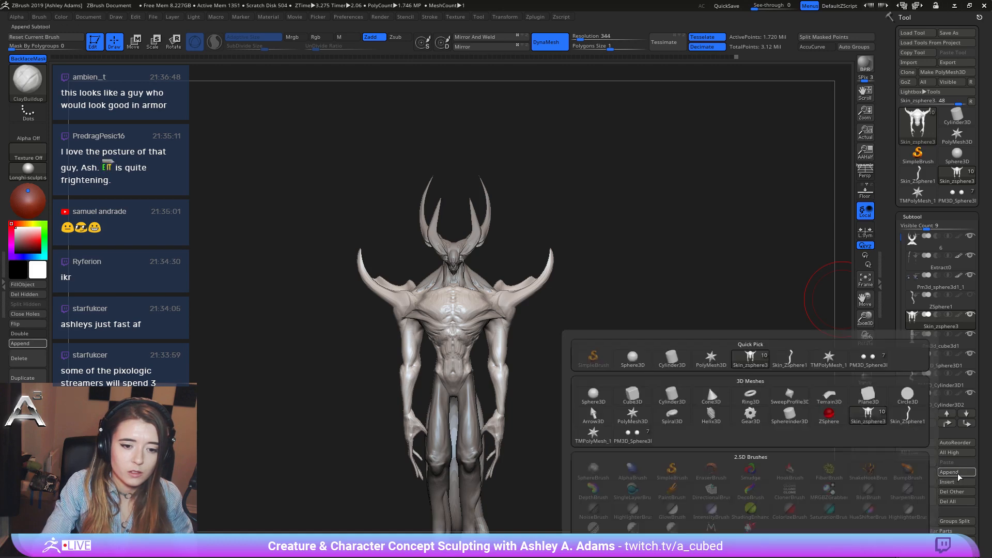
left_click(582, 396)
key("w")
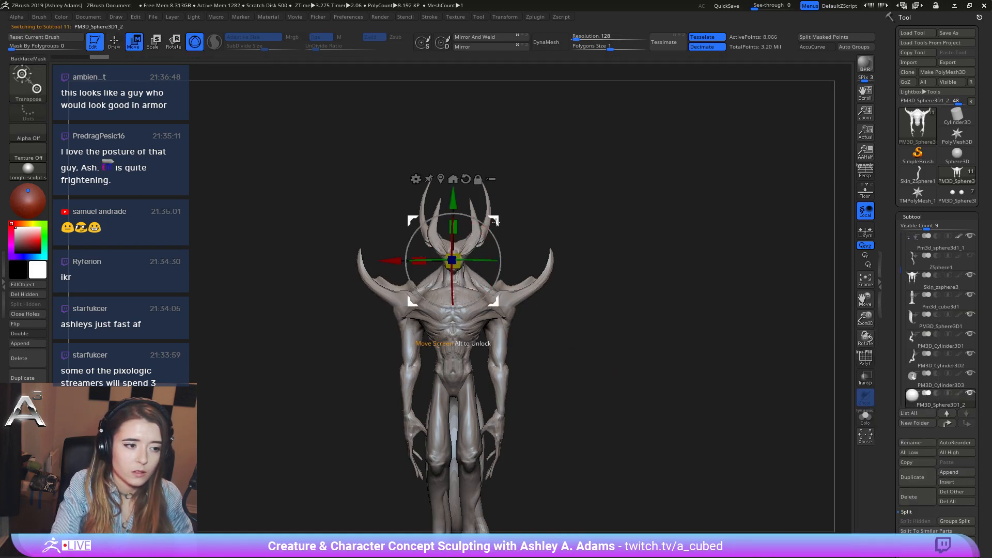
Move the sphere out of the head into the empty space beside the horns.
left_click_drag(497, 222, 605, 163)
key("q")
right_click_drag(554, 191, 523, 251, "ctrl")
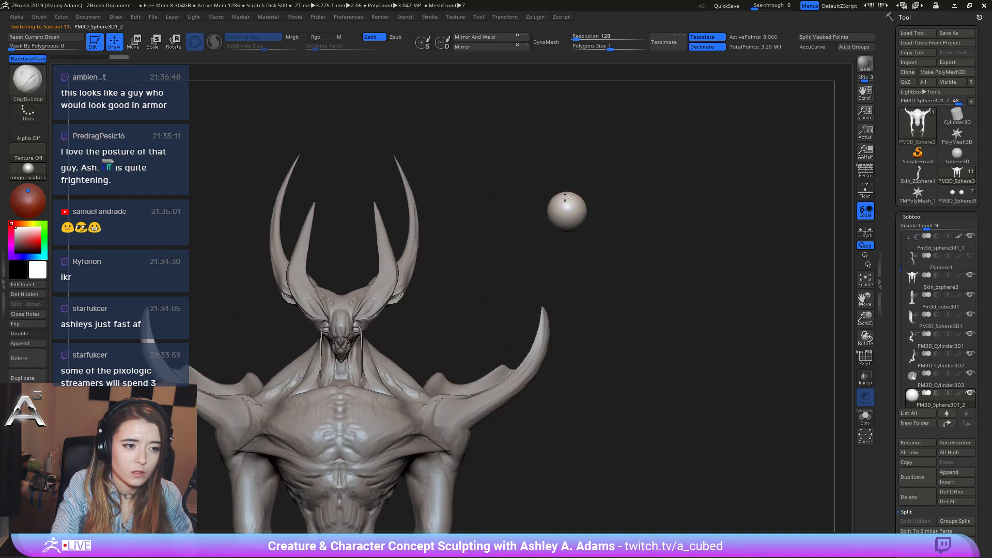
Try stretching the sphere with the SnakeHook brush and adding volume to it with ClayBuildup.
key("space")
mouse_move(558, 199)
left_mouse_down()
mouse_move(568, 200)
mouse_move(545, 225)
mouse_move(533, 222)
mouse_move(531, 206)
left_mouse_up()
key("b")
key("s")
key("h")
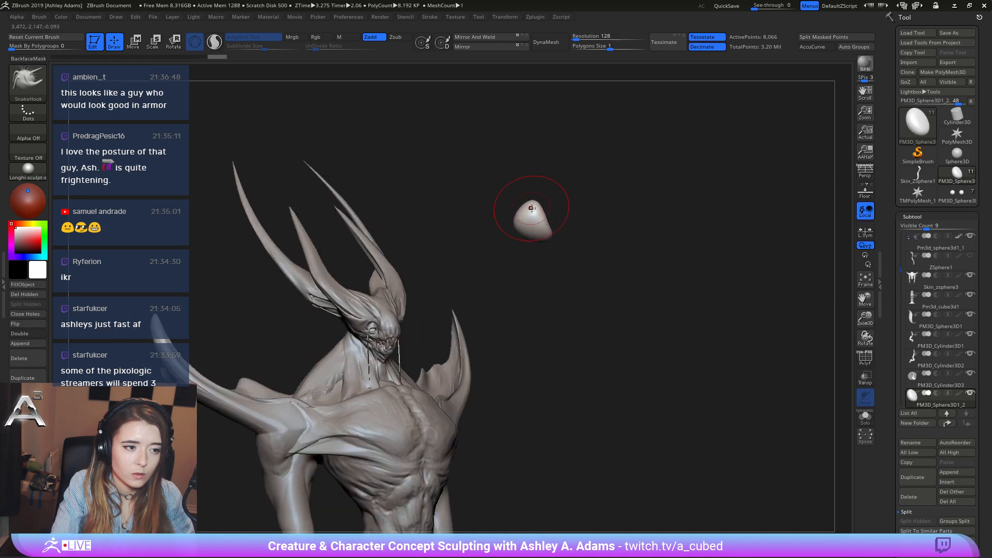
right_click_drag(531, 208, 465, 216)
key("b")
key("c")
key("b")
key("space")
left_click_drag(540, 213, 536, 214)
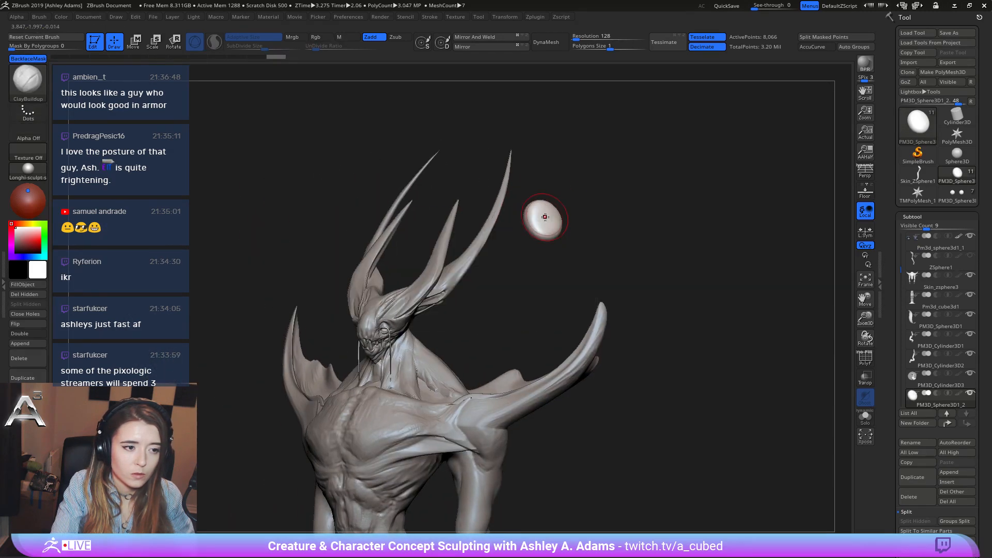
Undo the sphere's reshaping and its move away from the head.
key("ctrl+z")
key("ctrl+z")
key("ctrl+z")
key("ctrl+z")
key("ctrl+z")
key("ctrl+z")
key("ctrl+z")
key("ctrl+z")
key("ctrl+z")
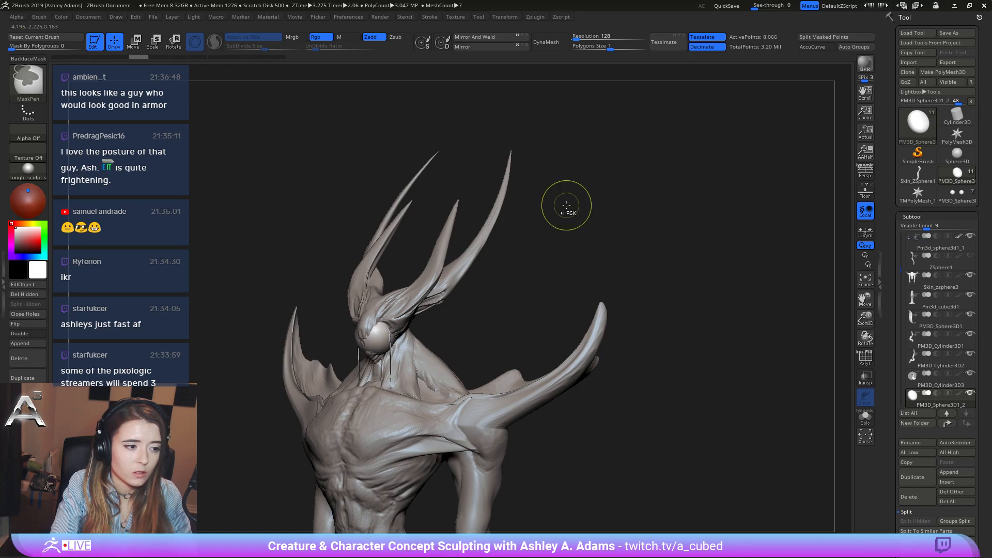
Move the sphere straight up from the head into the empty space above the face.
key("w")
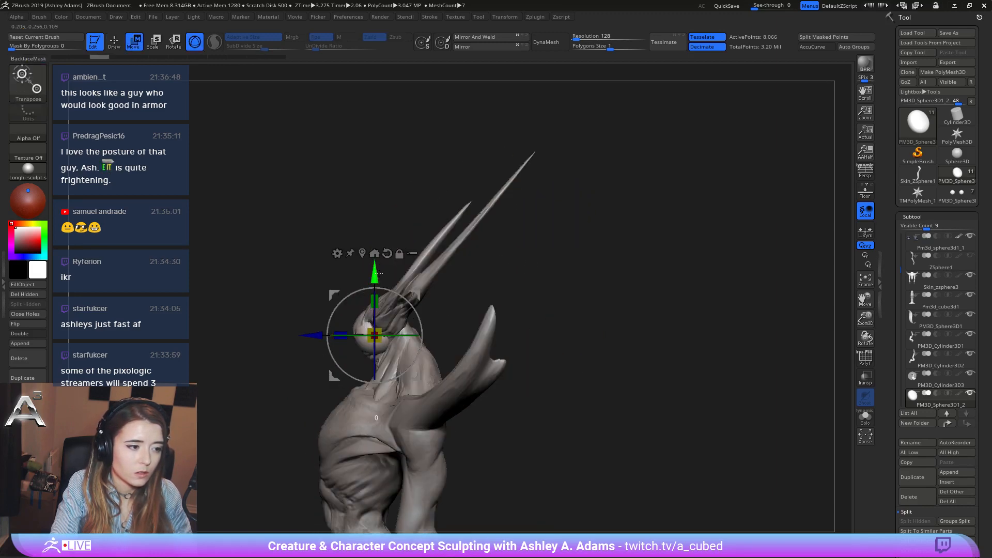
left_click_drag(374, 273, 374, 123)
key("q")
right_click_drag(379, 171, 428, 243, "alt")
key("ctrl")
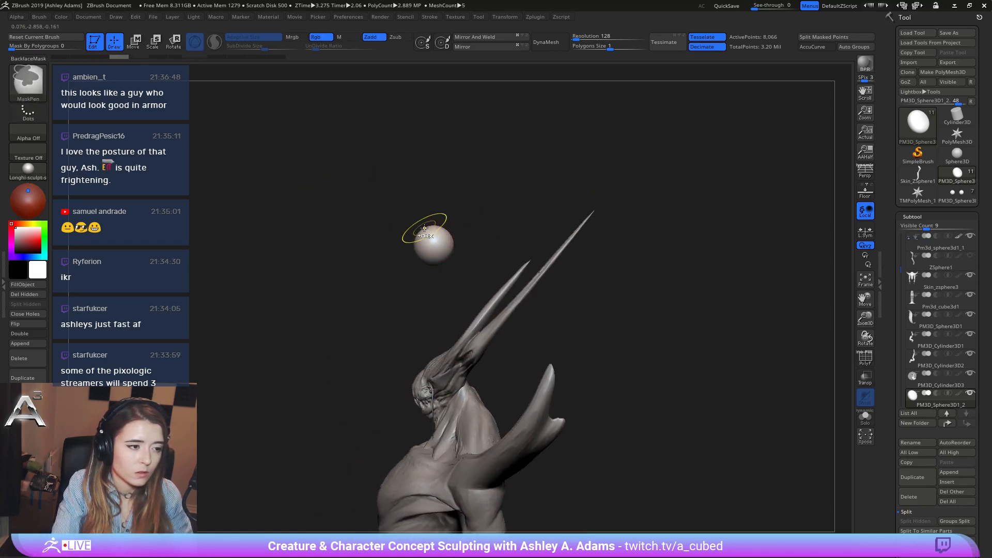
mouse_move(361, 232)
right_mouse_down()
mouse_move(424, 244)
mouse_move(419, 236)
right_mouse_up()
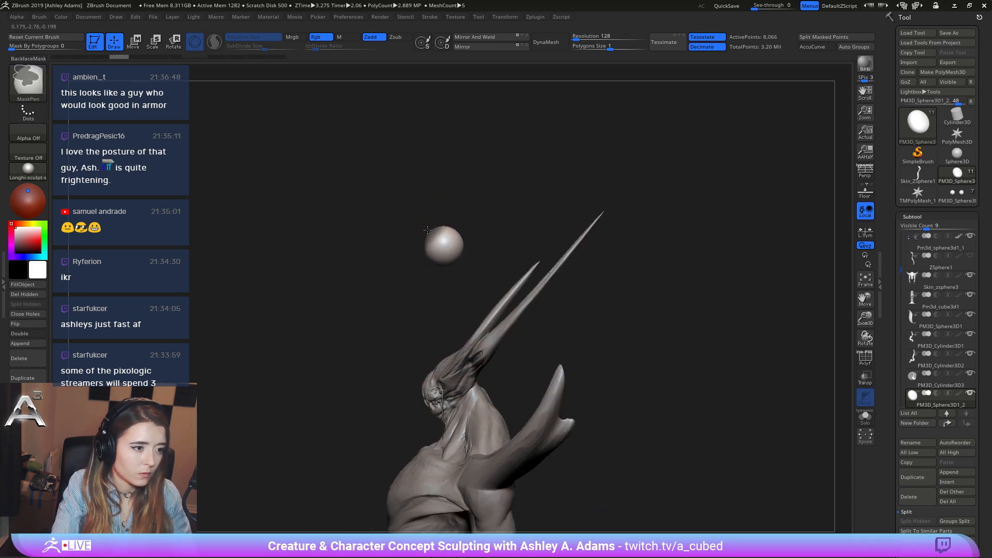
Stretch the sphere above the head into an elongated, rounded form with the SnakeHook brush.
key("space")
mouse_move(417, 238)
left_mouse_down()
mouse_move(434, 238)
mouse_move(430, 223)
left_mouse_up()
key("b")
key("s")
key("h")
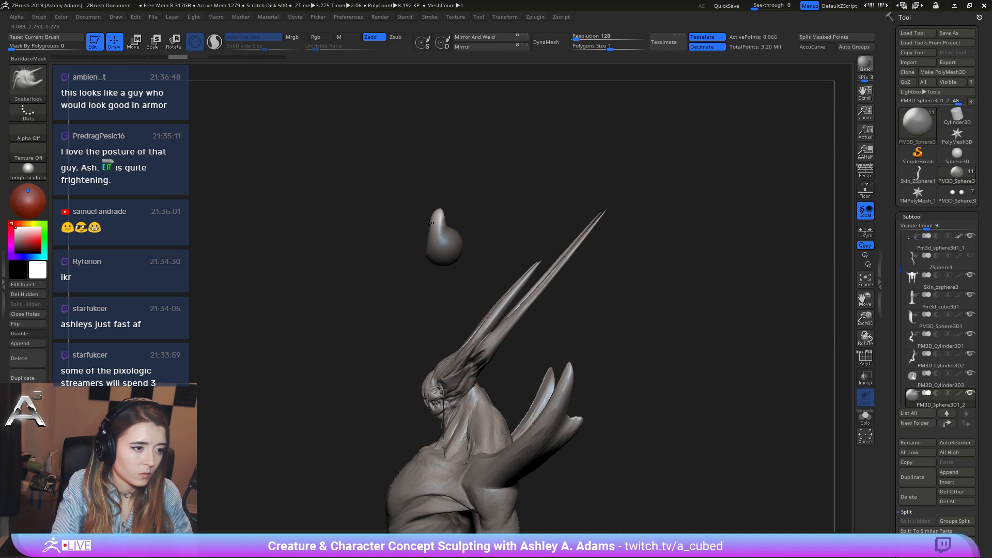
left_click_drag(517, 226, 313, 357, "ctrl")
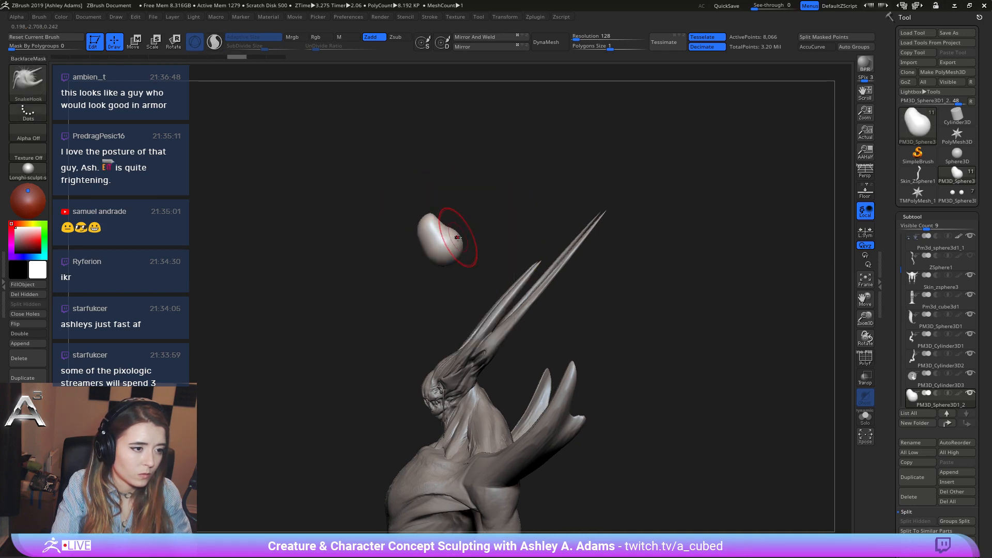
mouse_move(461, 238)
left_mouse_down()
mouse_move(456, 275)
mouse_move(356, 265)
mouse_move(472, 276)
mouse_move(470, 268)
left_mouse_up()
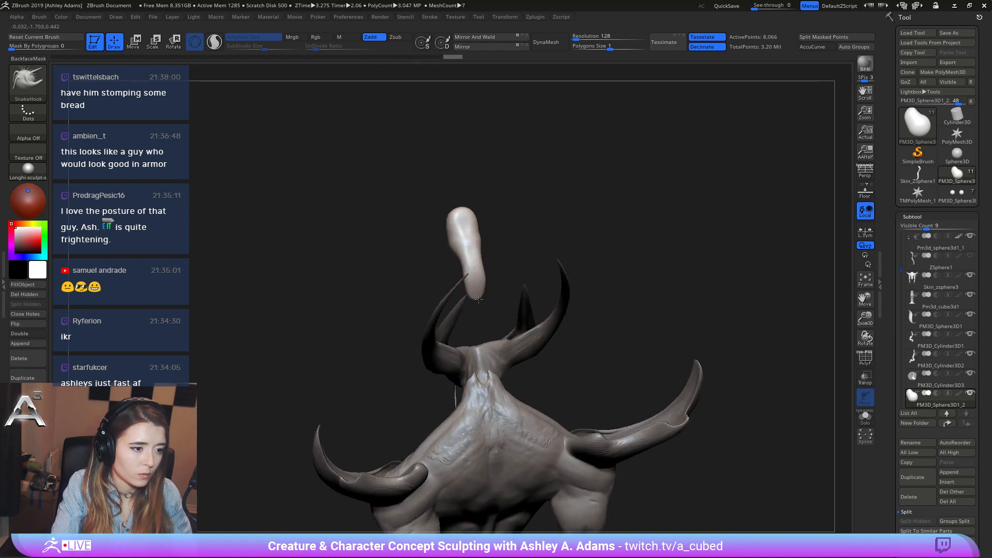
Add volume to the elongated form above the head with ClayBuildup and carve creases into its side with DamStandard.
key("shift")
right_click_drag(453, 225, 517, 227)
right_click(424, 291)
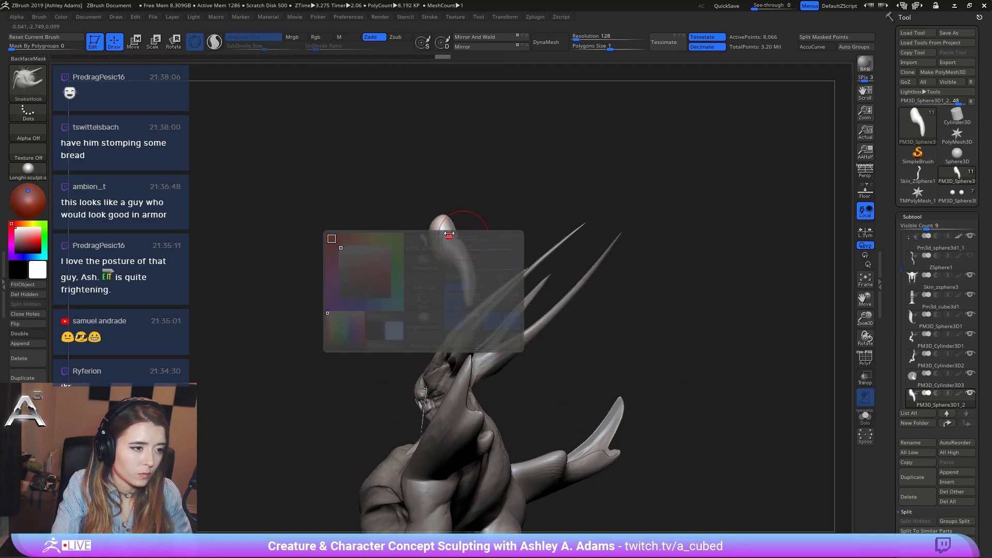
key("b")
key("c")
key("b")
mouse_move(447, 232)
right_mouse_down()
mouse_move(436, 233)
mouse_move(446, 251)
right_mouse_up()
key("b")
key("d")
key("s")
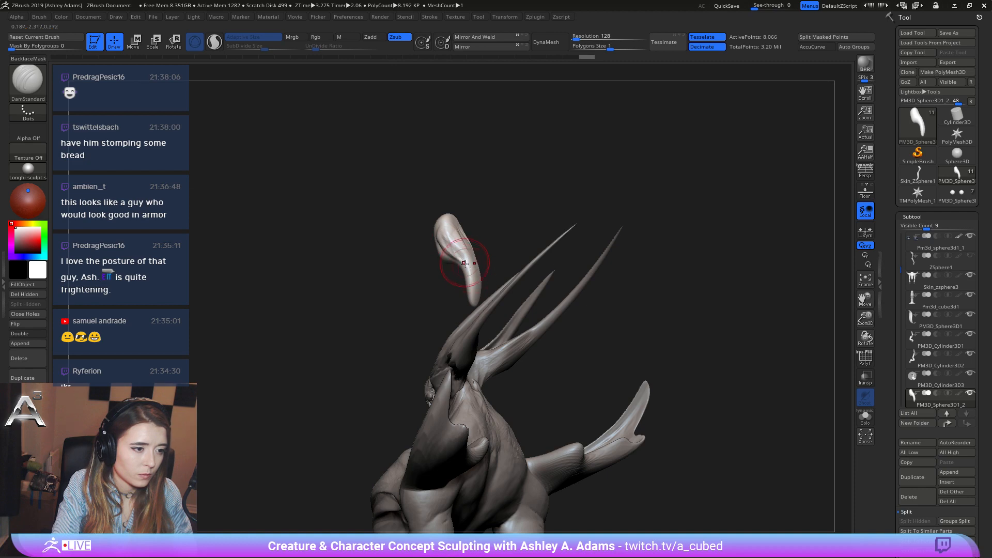
mouse_move(452, 251)
right_mouse_down()
mouse_move(456, 240)
mouse_move(480, 244)
right_mouse_up()
Build up the chest and upper body of the small form above the head with ClayBuildup.
key("b")
key("c")
key("b")
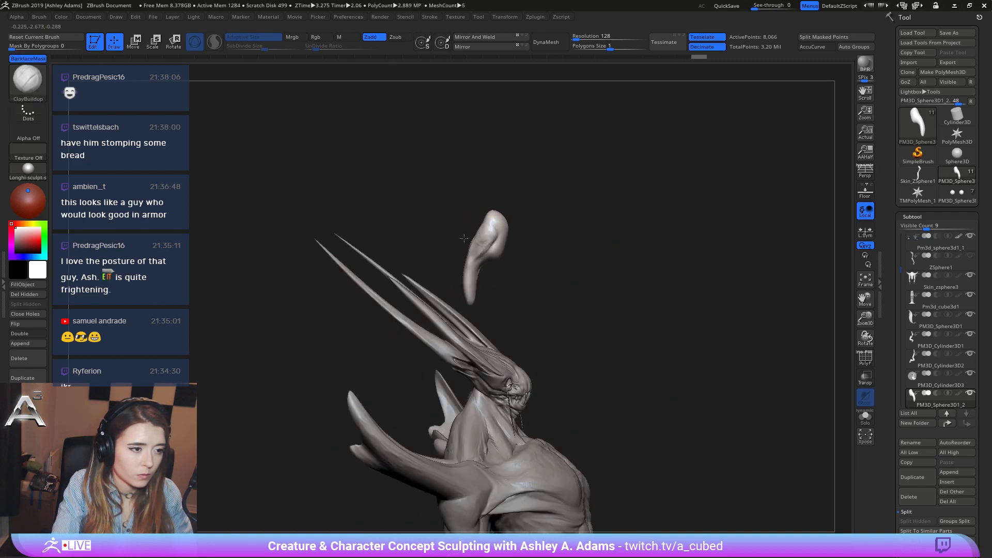
right_click(496, 245)
right_click(502, 245)
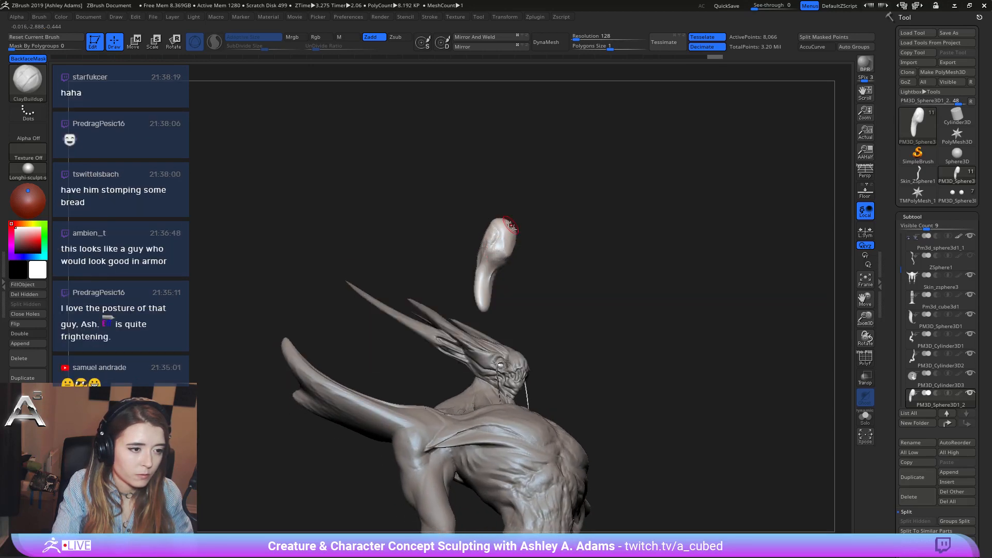
right_click_drag(511, 225, 490, 184)
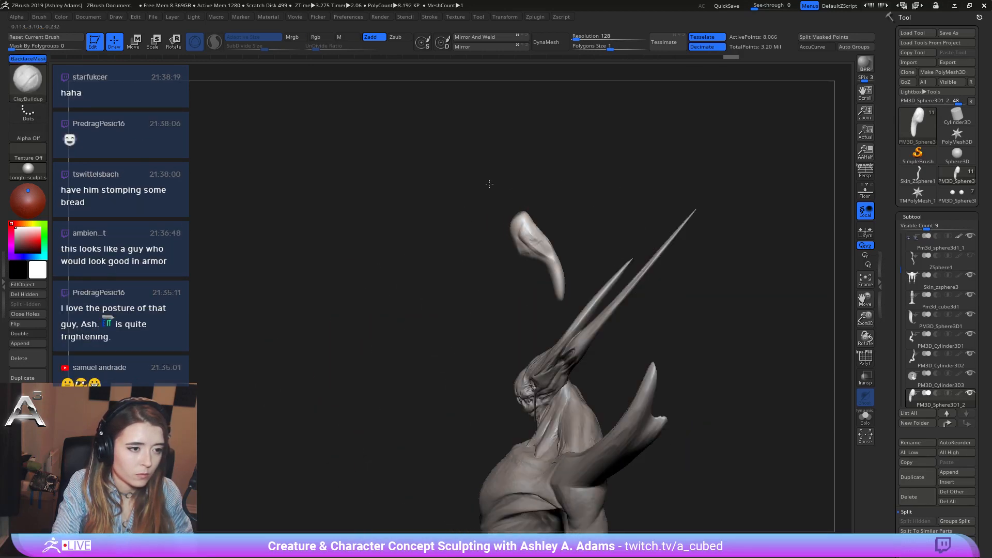
Pull a bird-like head out of the upper end of the small form with SnakeHook and fill it out with ClayBuildup.
key("b")
key("s")
key("h")
mouse_move(522, 212)
left_mouse_down()
mouse_move(529, 203)
mouse_move(512, 212)
left_mouse_up()
key("b")
key("c")
key("b")
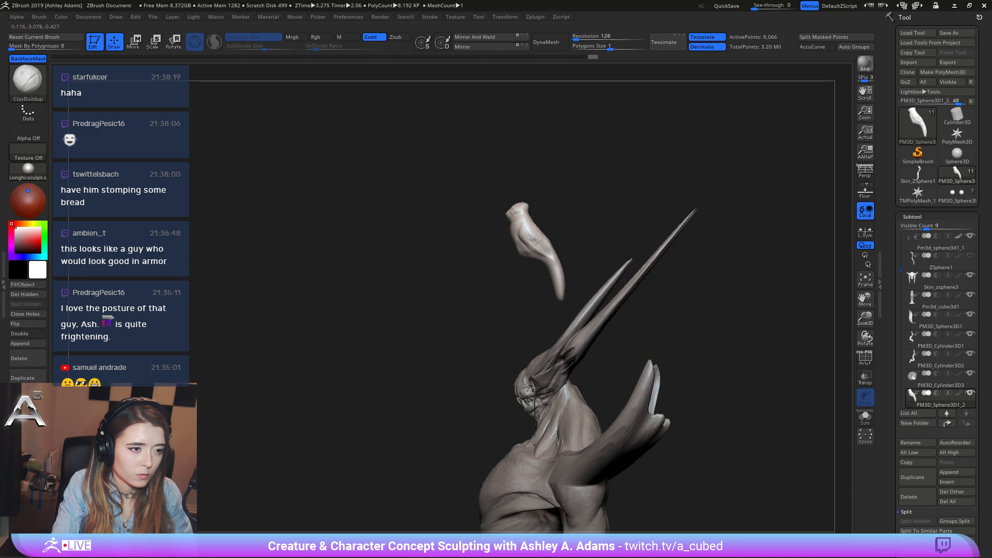
Pull a short beak out of the front of the bird's head with SnakeHook.
key("b")
key("s")
key("h")
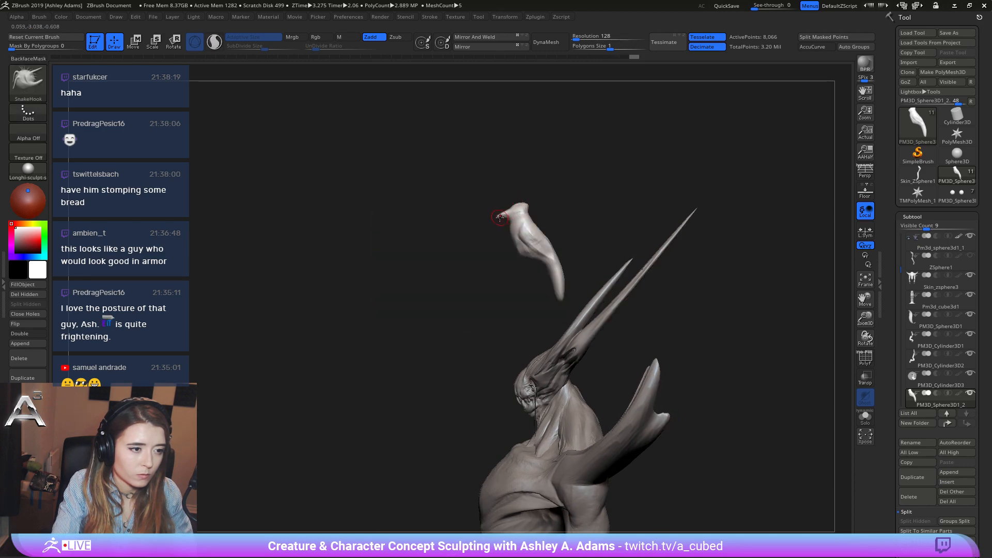
key("space")
key("shift")
mouse_move(505, 216)
left_mouse_down()
mouse_move(541, 217)
mouse_move(527, 225)
mouse_move(541, 243)
mouse_move(523, 238)
mouse_move(554, 269)
left_mouse_up()
Build up the bird's chest and body with ClayBuildup, adjusting the brush size between strokes.
key("space")
key("b")
key("c")
key("b")
key("space")
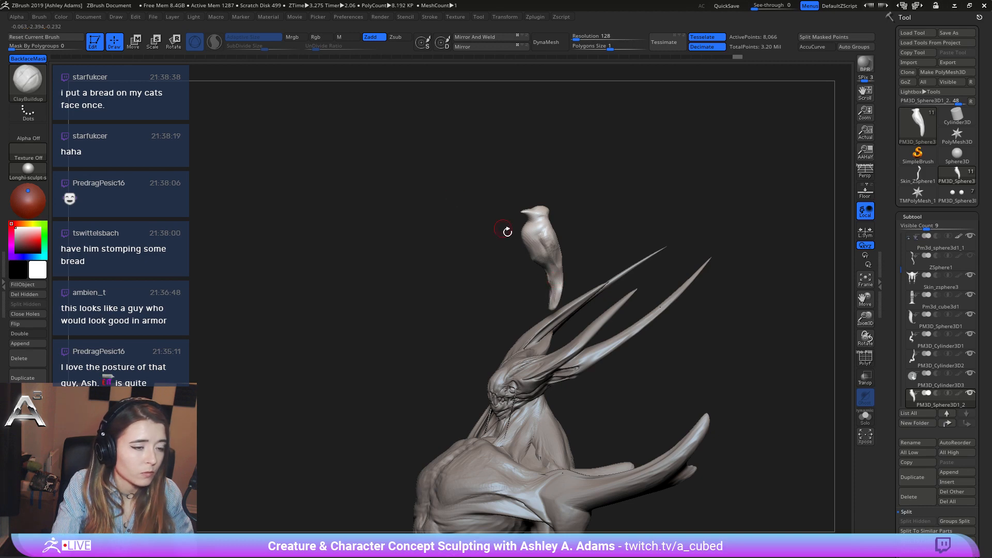
left_click_drag(507, 231, 519, 242)
key("space")
mouse_move(555, 271)
left_mouse_down()
mouse_move(532, 219)
mouse_move(486, 276)
left_mouse_up()
key("space")
Draw the bird's tail out into a longer taper and pull a pointed crest from the back of its head with SnakeHook.
key("b")
key("s")
key("h")
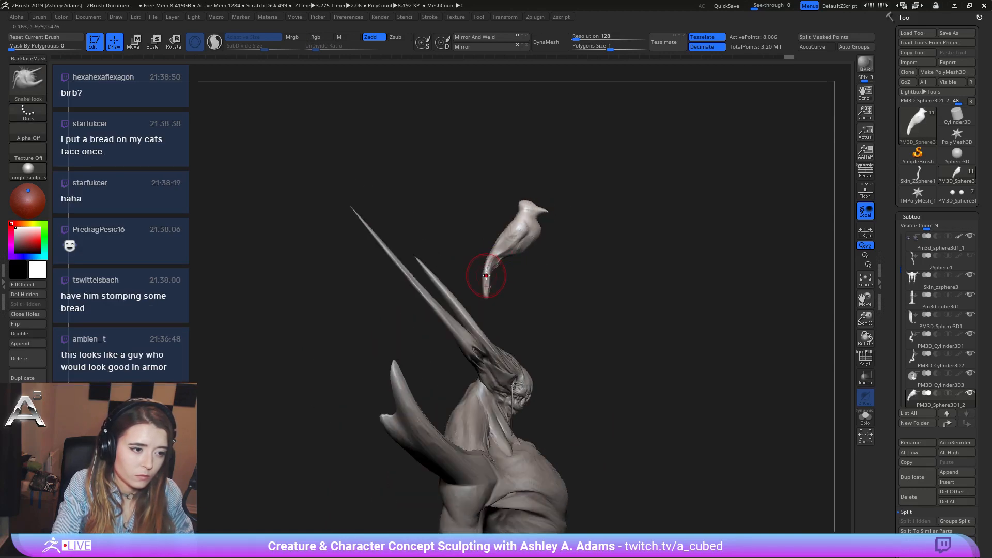
key("shift")
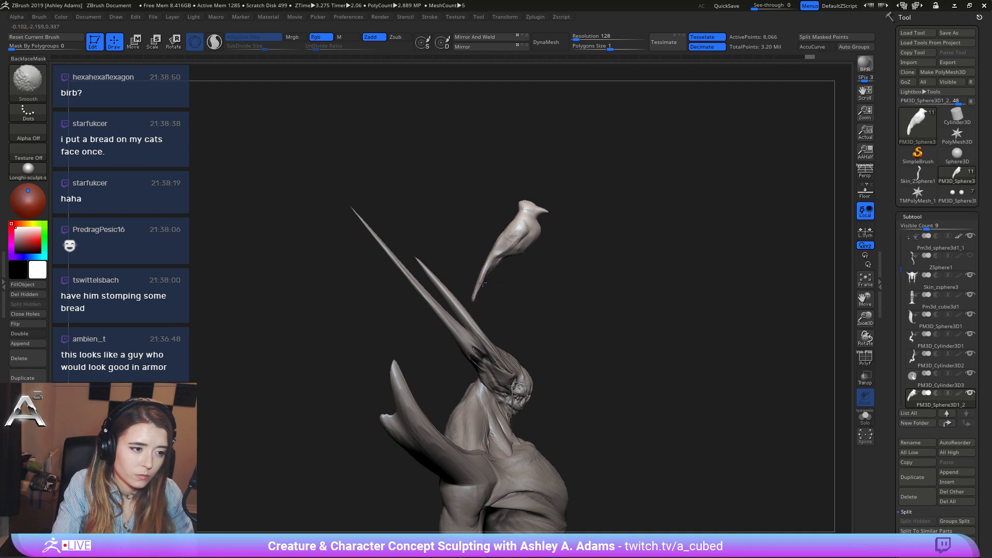
left_click_drag(504, 202, 516, 131)
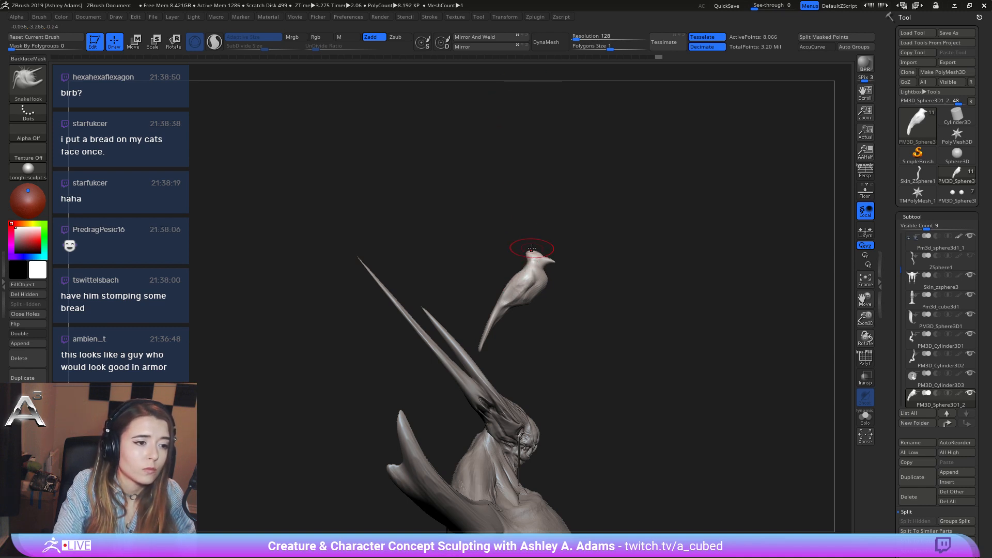
key("space")
mouse_move(526, 251)
left_mouse_down()
mouse_move(458, 239)
mouse_move(552, 140)
left_mouse_up()
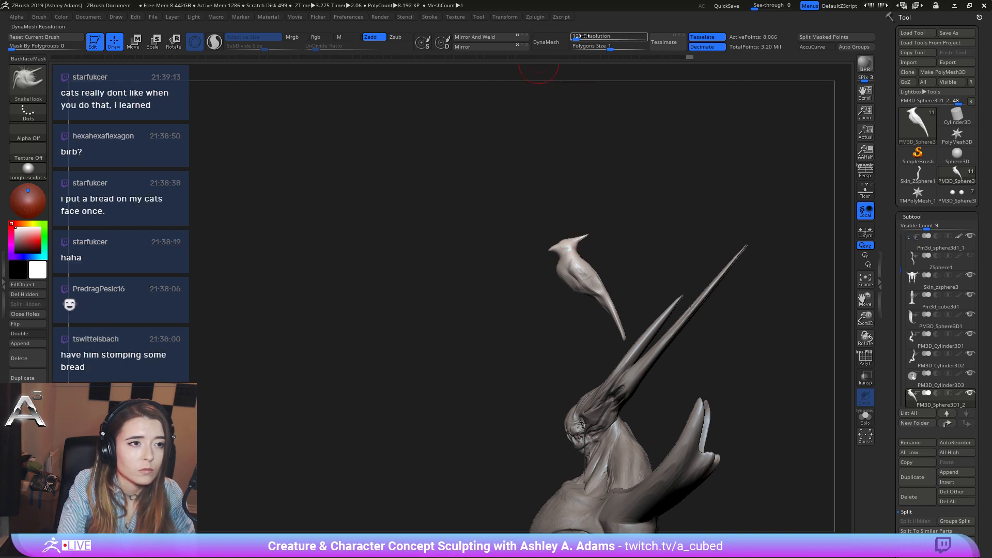
Remesh the bird with DynaMesh at resolution 128.
left_click(546, 42)
right_click_drag(566, 270, 553, 304, "ctrl")
right_click(553, 304)
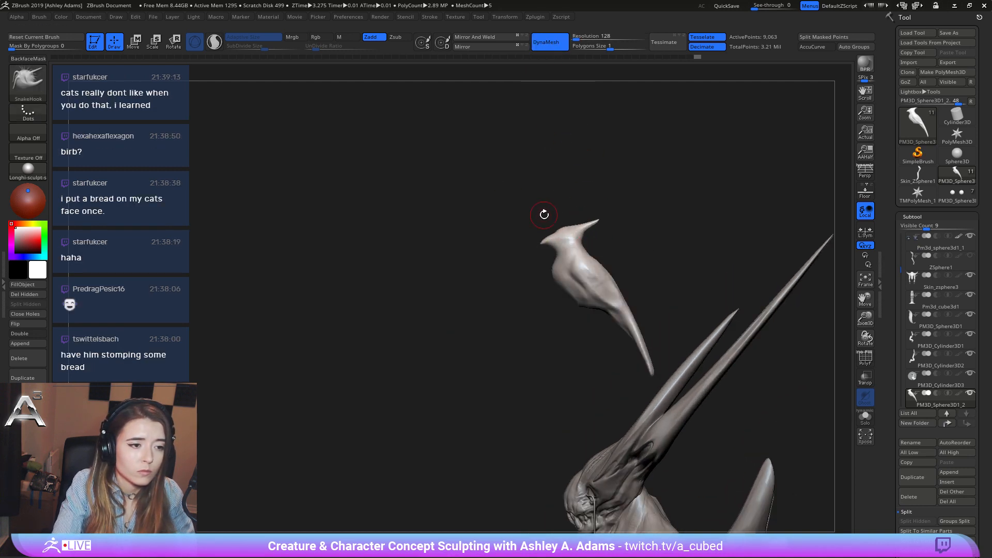
Carve the folded wings' outlines into the bird's sides and back with DamStandard.
key("b")
key("d")
key("s")
left_click_drag(573, 262, 590, 282)
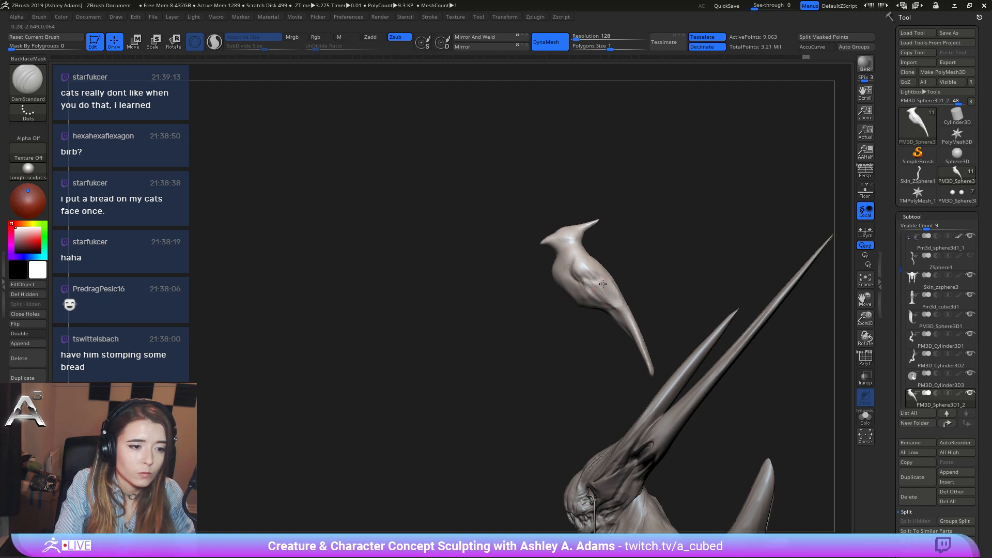
right_click_drag(603, 283, 631, 309)
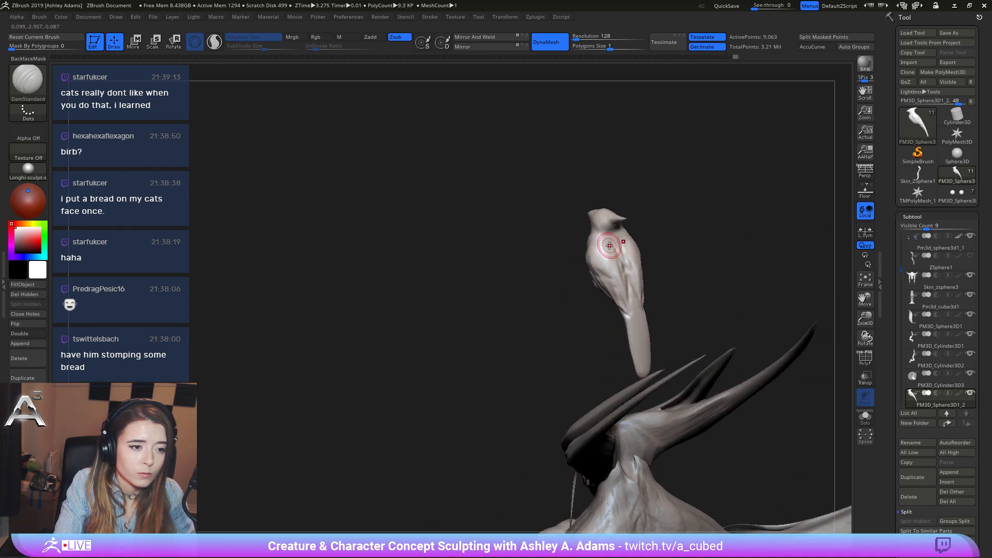
left_click_drag(609, 245, 614, 275)
right_click_drag(618, 257, 578, 265)
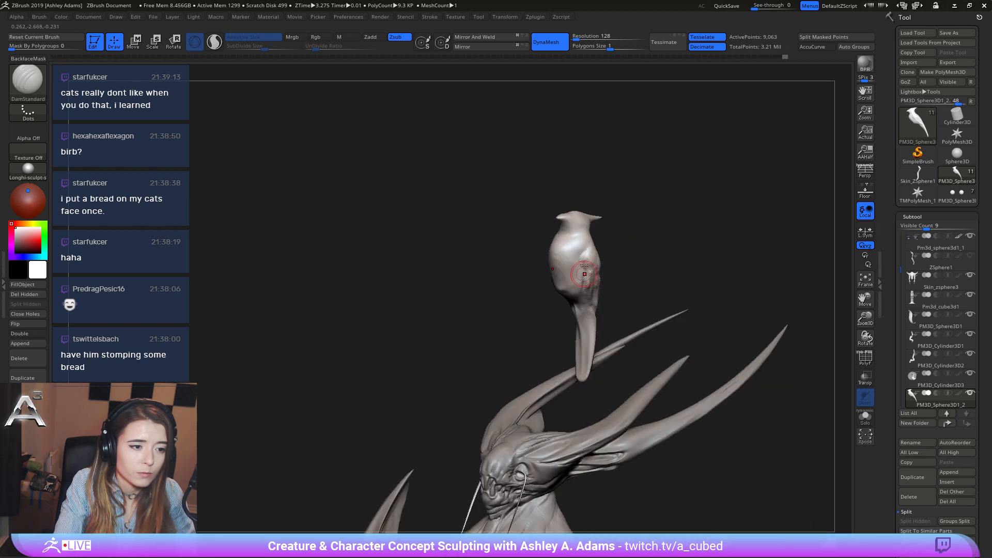
Build up the bird's lower belly and thigh area with ClayBuildup.
key("b")
key("c")
key("b")
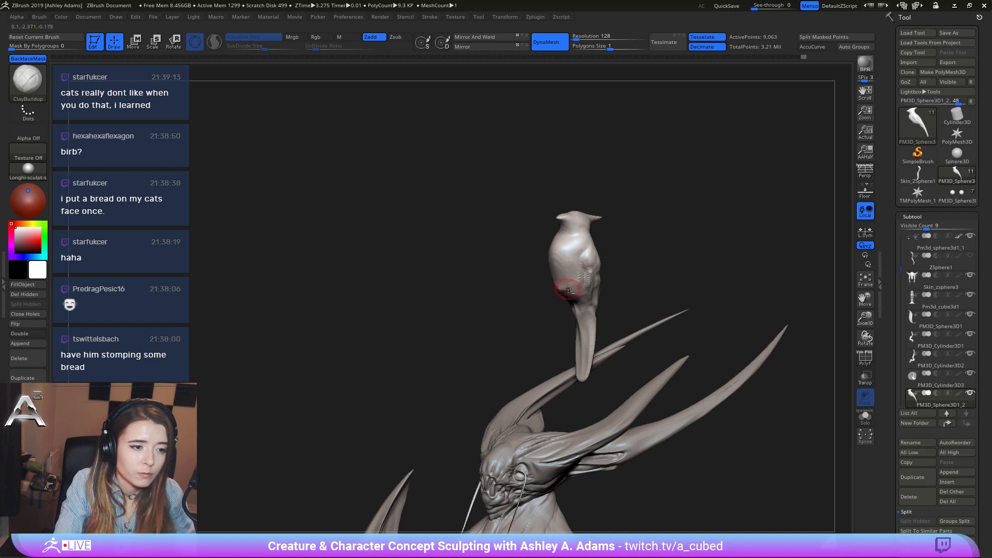
mouse_move(565, 291)
right_mouse_down()
mouse_move(518, 272)
mouse_move(492, 310)
mouse_move(541, 286)
right_mouse_up()
right_click(490, 329)
Mask everything on the bird except the thigh area and pull two legs down from its underside with SnakeHook.
key("ctrl")
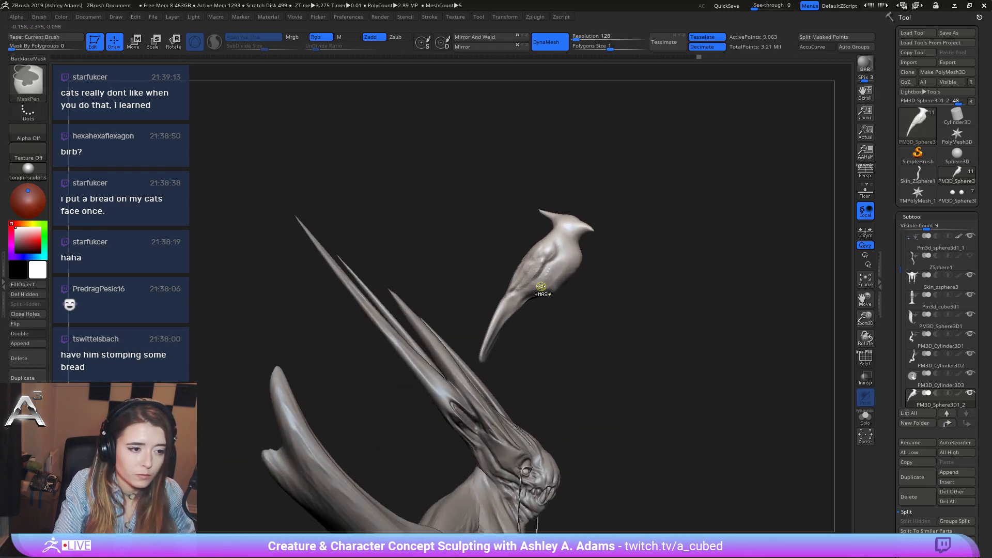
left_click(578, 282, "ctrl")
right_click(547, 335)
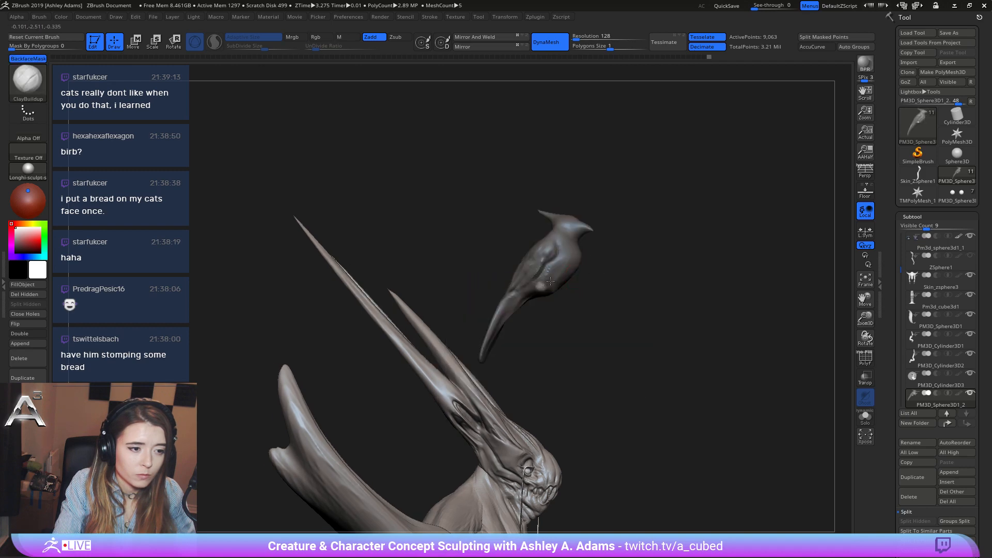
right_click_drag(546, 335, 581, 290, "shift")
key("b")
key("s")
key("h")
left_click_drag(587, 287, 577, 308)
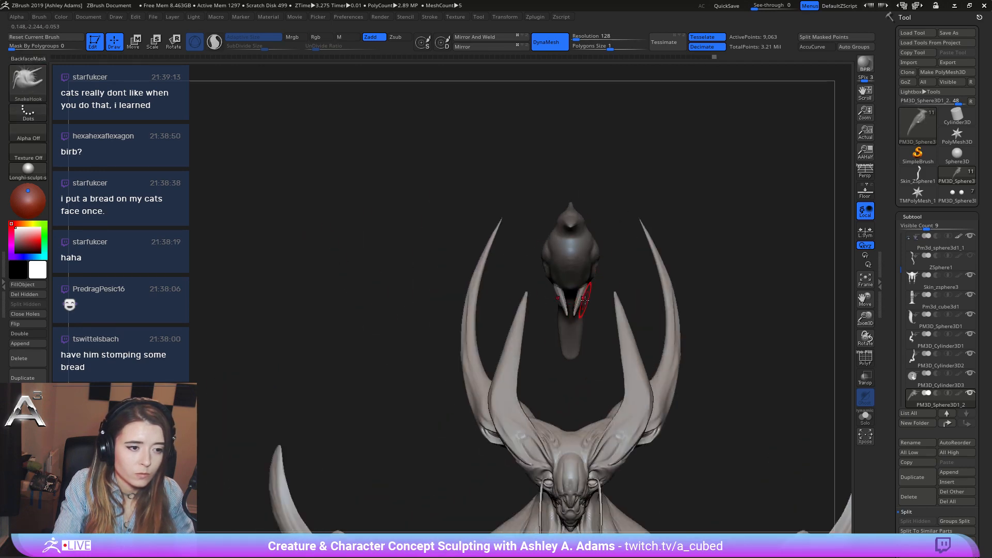
right_click_drag(585, 298, 563, 284)
right_click(593, 303)
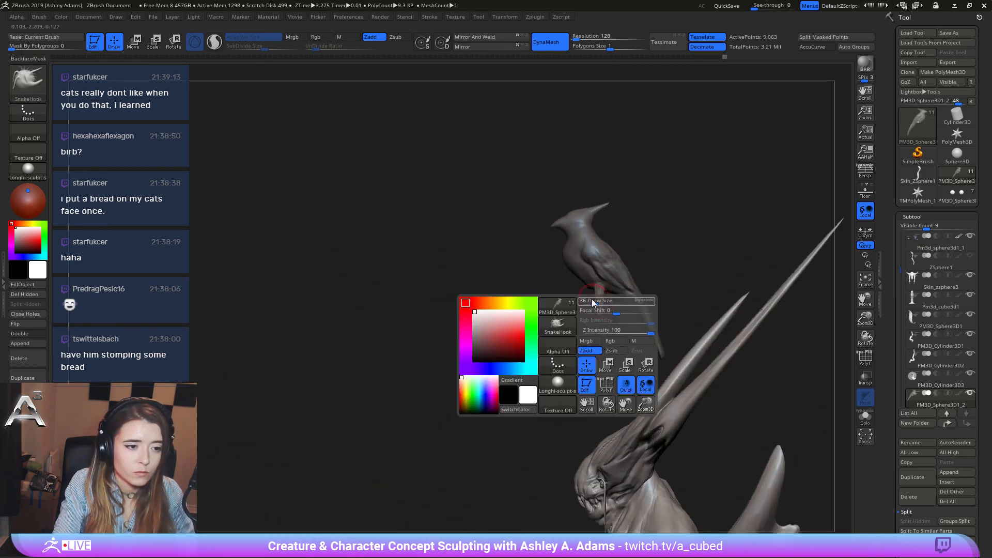
Reshape and smooth the bird's legs, and clear the mask from its body.
left_click_drag(593, 302, 594, 299)
key("space")
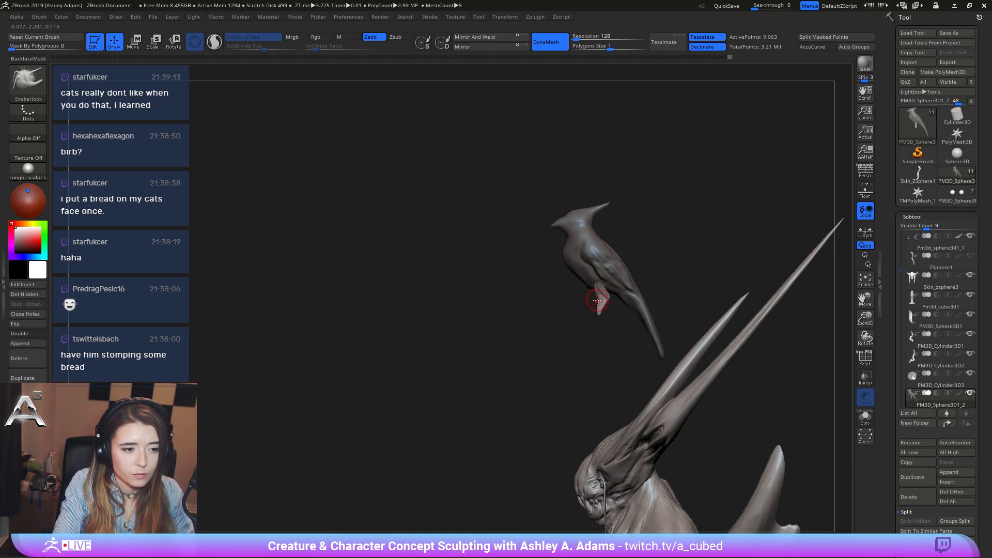
key("shift")
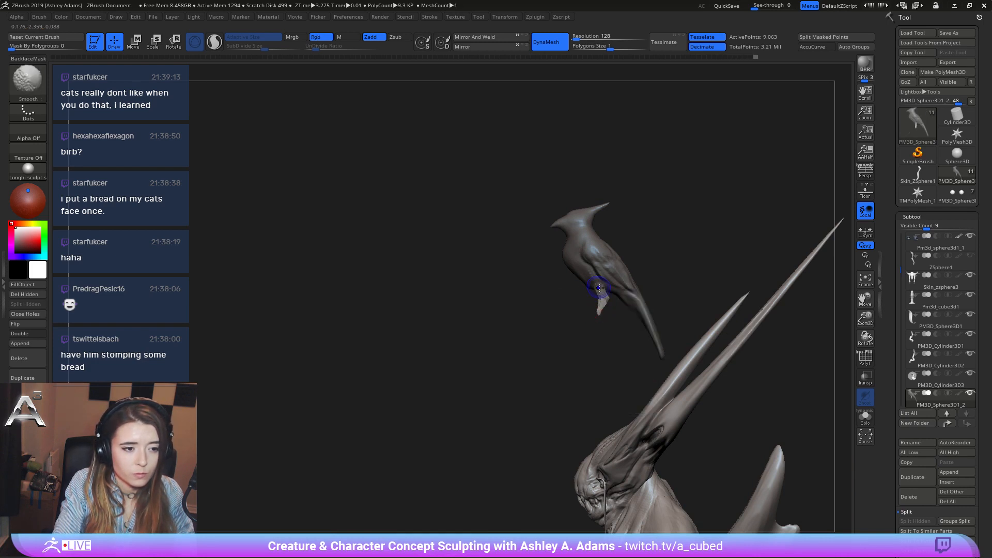
left_click_drag(599, 293, 573, 320)
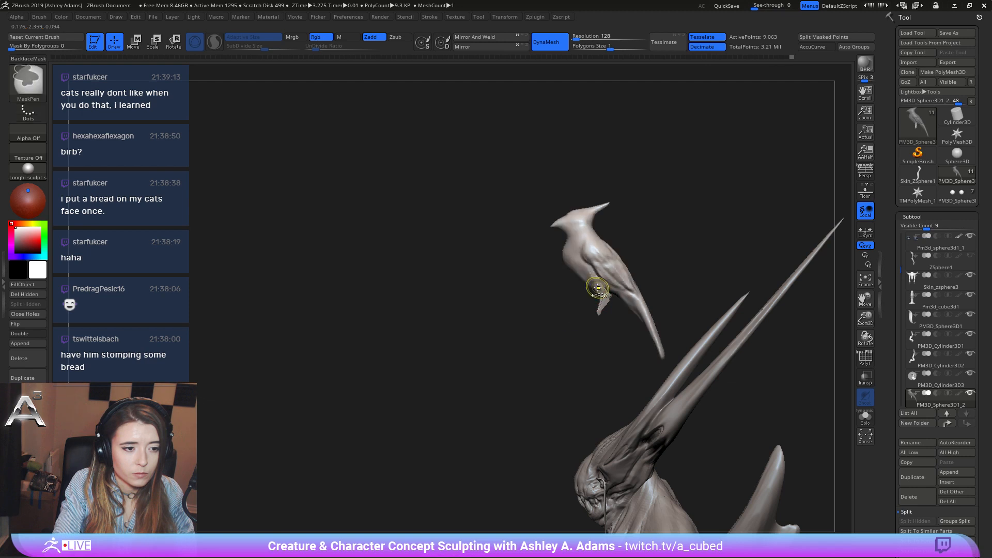
Thicken the bird's thighs where they meet the belly with ClayBuildup and refine their shape with SnakeHook.
key("b")
key("c")
key("b")
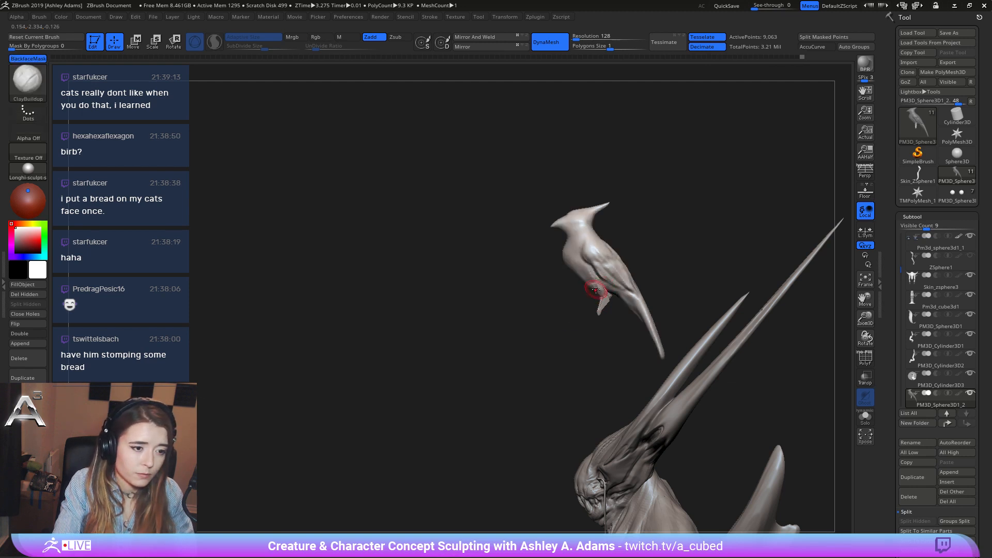
key("b")
key("s")
key("h")
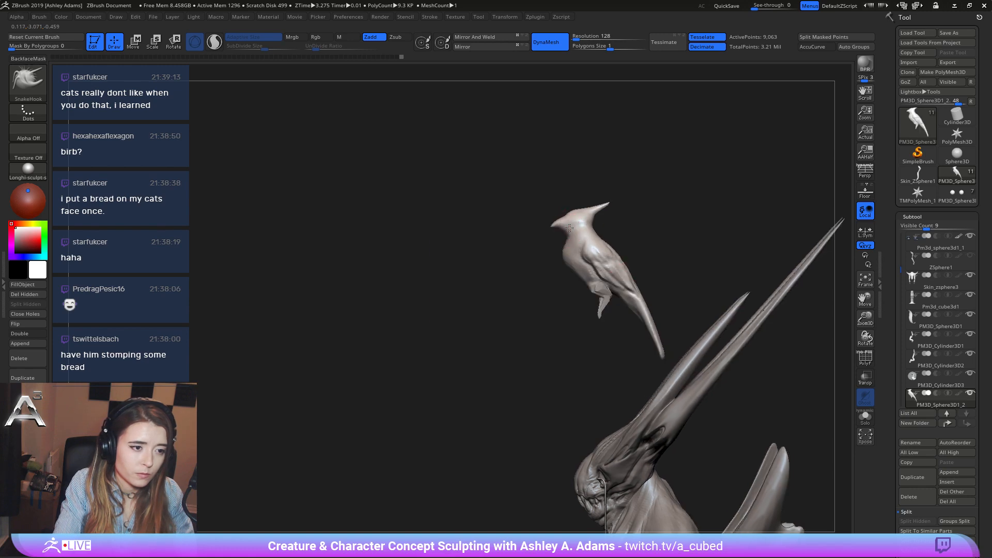
Carve the beak line and face details into the bird's head with DamStandard, and switch to ClayBuildup for the head.
key("b")
key("d")
key("s")
mouse_move(563, 226)
right_mouse_down()
mouse_move(572, 224)
mouse_move(539, 280)
mouse_move(566, 230)
mouse_move(534, 237)
mouse_move(574, 222)
right_mouse_up()
right_click(539, 280)
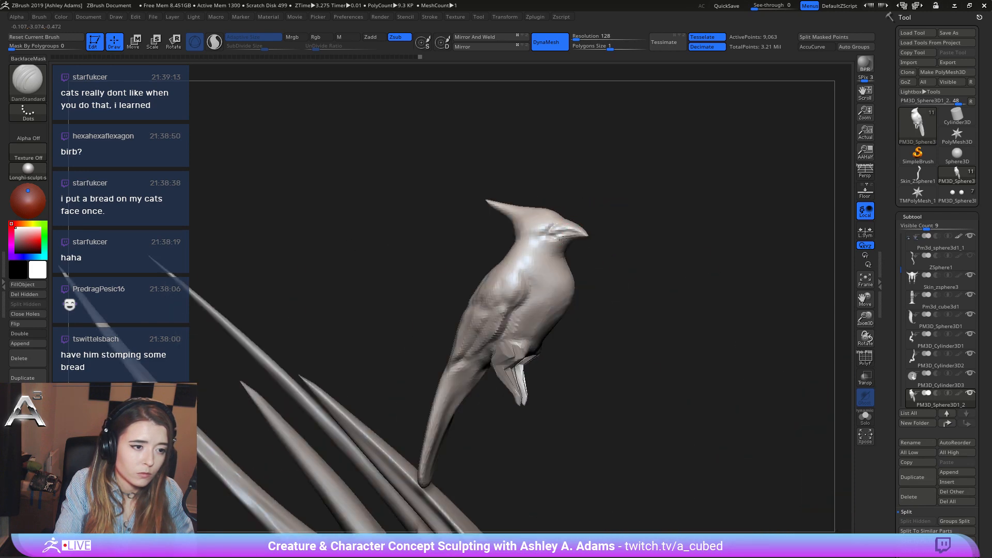
mouse_move(547, 238)
right_mouse_down()
mouse_move(565, 232)
mouse_move(507, 204)
mouse_move(538, 224)
mouse_move(494, 155)
mouse_move(576, 296)
mouse_move(566, 298)
mouse_move(550, 239)
right_mouse_up()
key("b")
key("c")
key("b")
Move the bird from above the head down onto the creature's left shoulder horn, positioning it from the front, side and back.
key("w")
left_click_drag(535, 269, 536, 264)
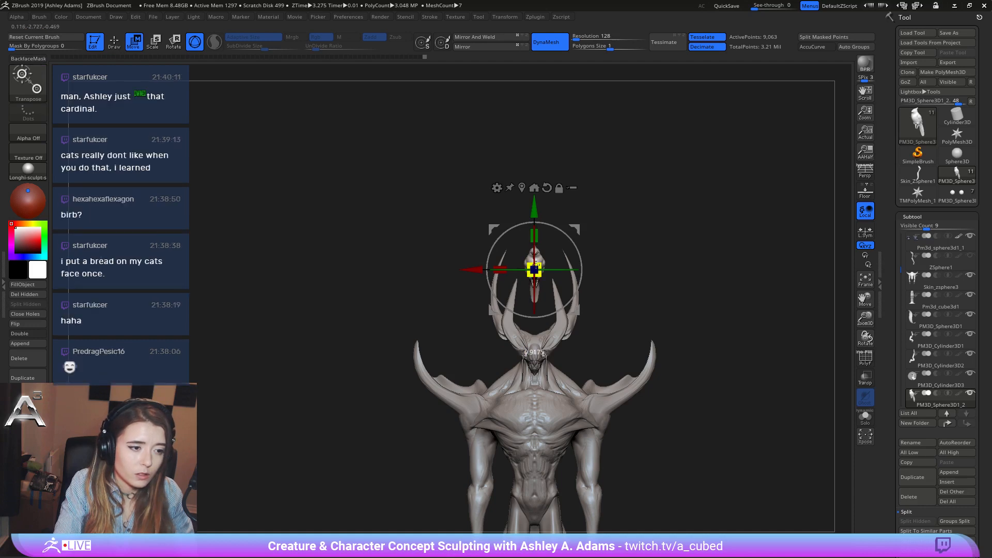
left_click_drag(574, 229, 678, 336)
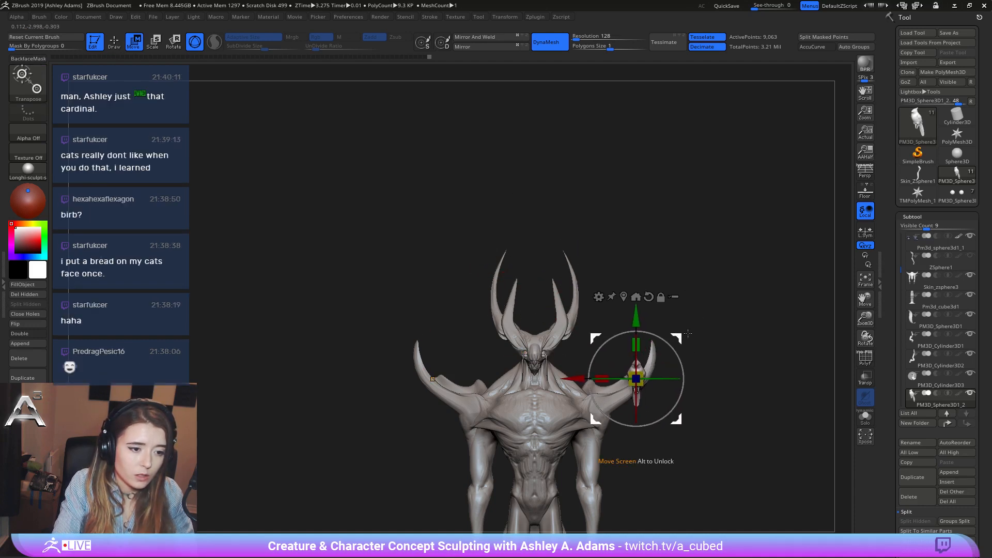
right_click_drag(614, 293, 618, 266, "alt")
left_click_drag(650, 304, 602, 308)
right_click_drag(723, 289, 652, 266)
left_click_drag(651, 261, 793, 236)
right_click_drag(791, 239, 589, 232)
left_click_drag(508, 218, 554, 209)
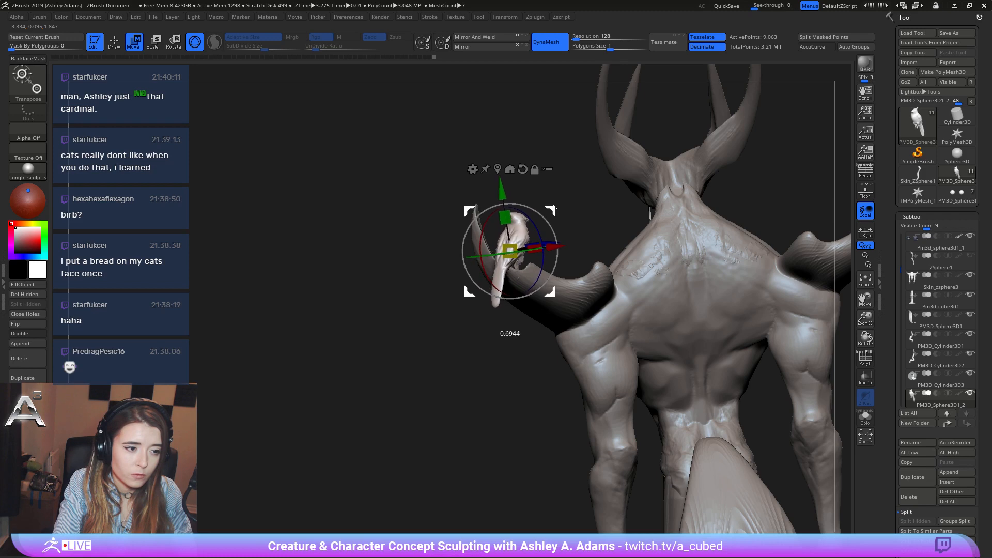
Rotate the bird slightly and lower it so that it perches on the shoulder horn.
right_click_drag(556, 212, 658, 223)
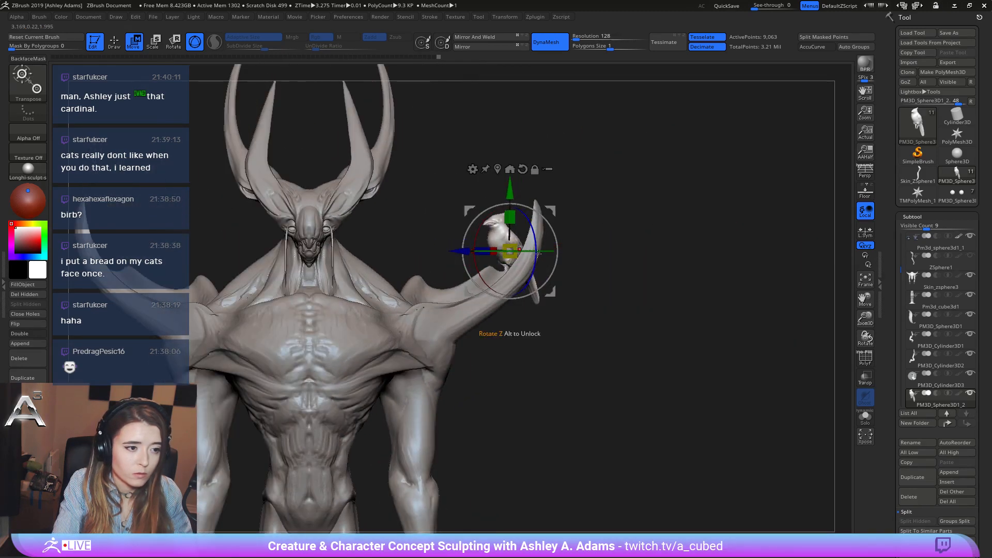
left_click_drag(537, 252, 549, 252)
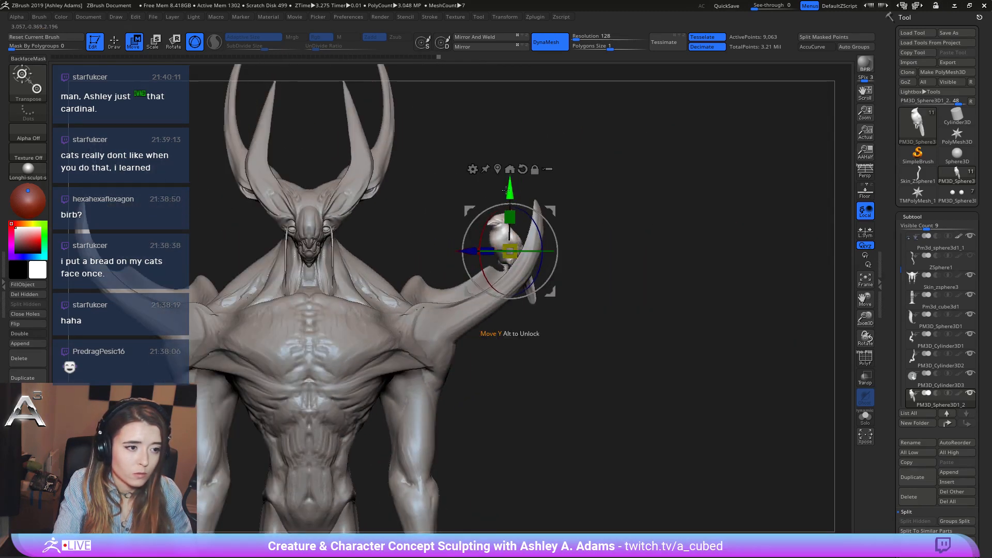
left_click_drag(507, 190, 507, 191)
left_click_drag(514, 246, 508, 247)
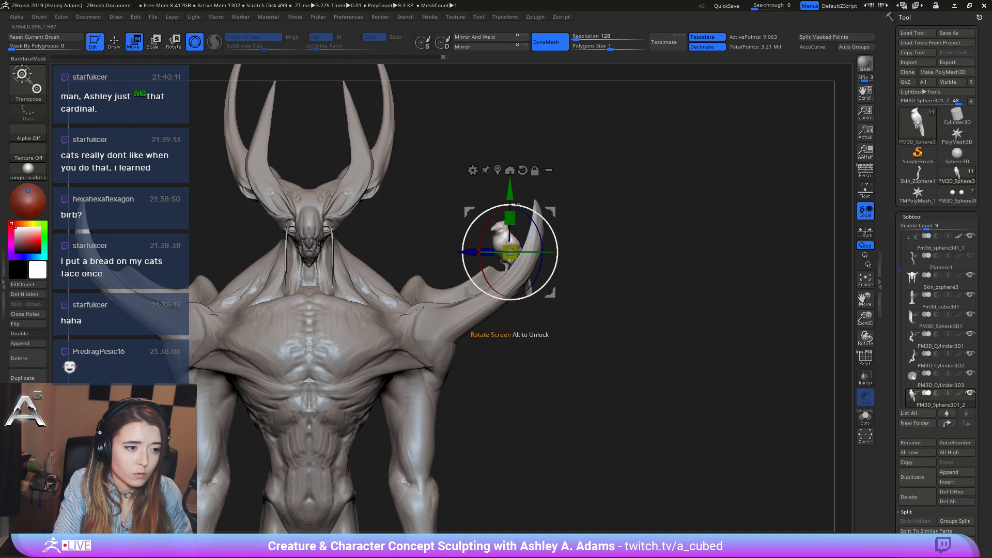
left_click_drag(510, 191, 511, 195)
Reshape the pointed crest on the perched bird's head with SnakeHook and smooth it.
key("q")
mouse_move(583, 281)
right_mouse_down("alt")
mouse_move(554, 259)
mouse_move(626, 275)
mouse_move(598, 385)
mouse_move(605, 414)
right_mouse_up("alt")
right_click_drag(517, 155, 509, 248)
right_click_drag(483, 119, 483, 156, "alt")
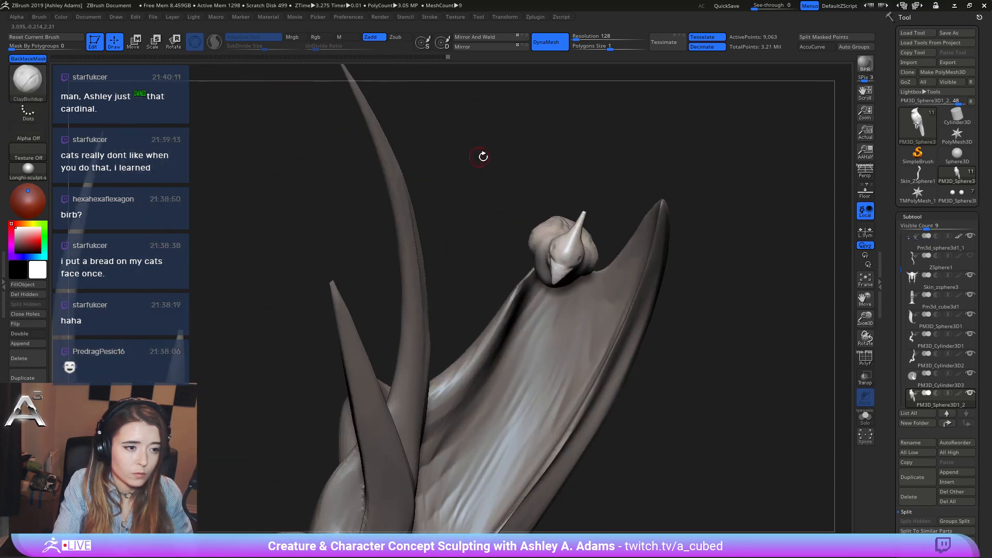
key("b")
key("s")
key("h")
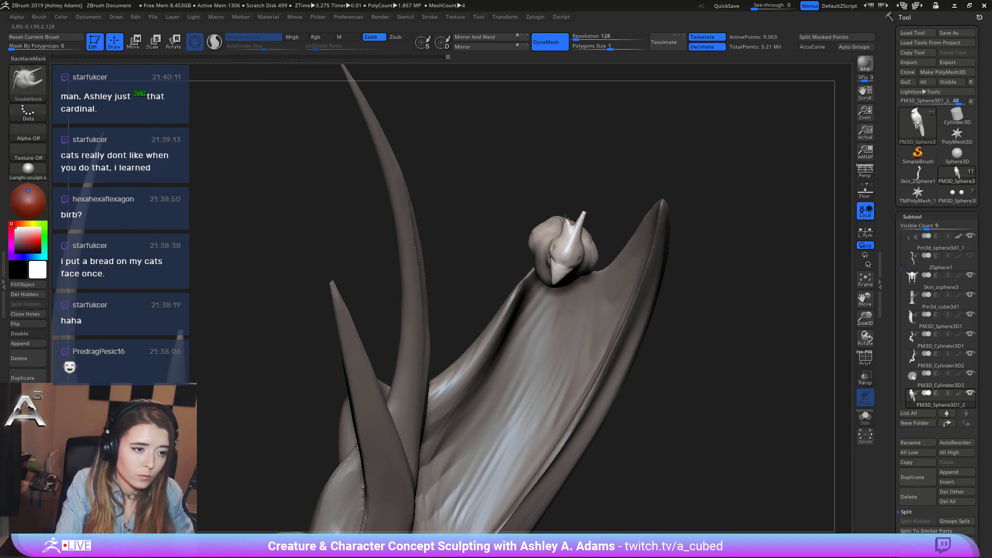
key("shift")
right_click_drag(579, 241, 528, 207)
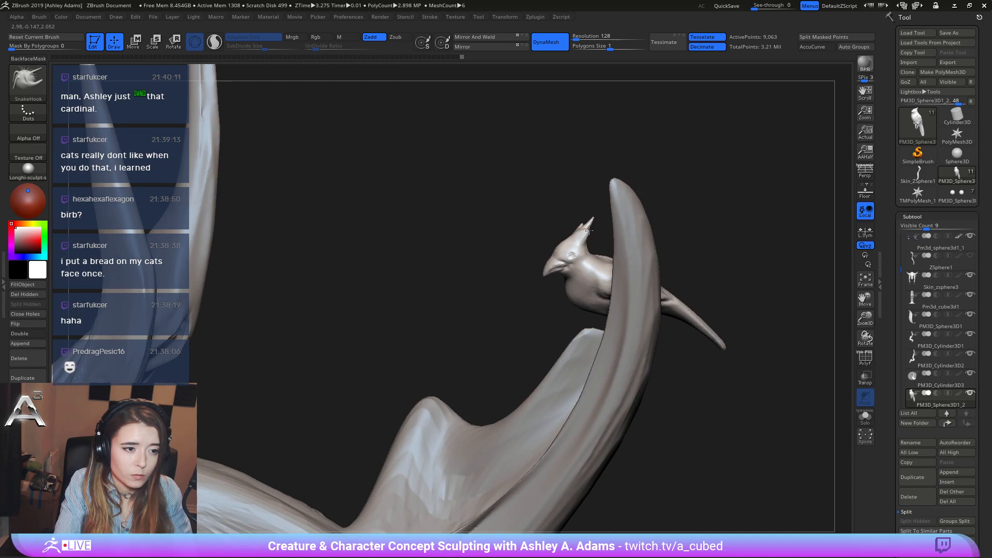
key("shift")
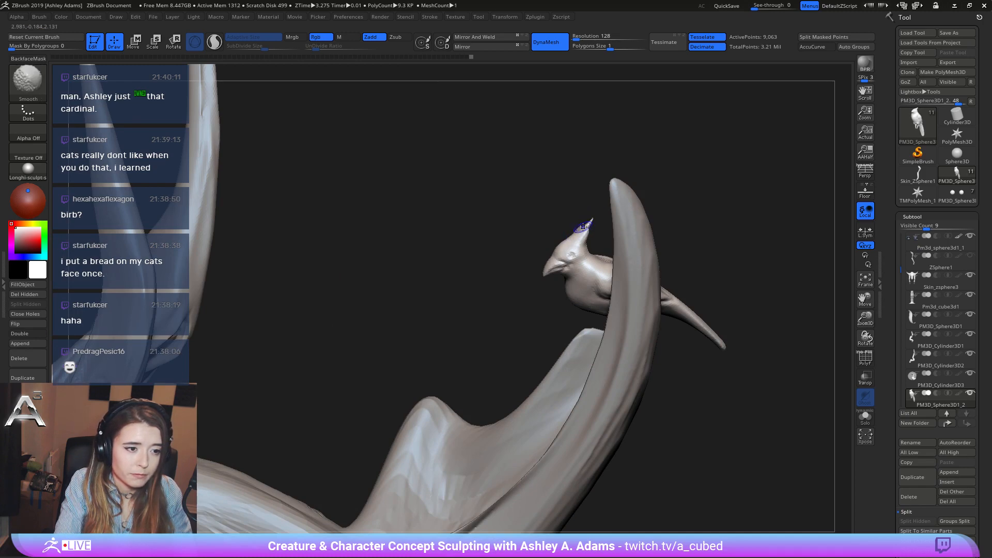
right_click_drag(583, 227, 621, 292)
right_click(614, 259)
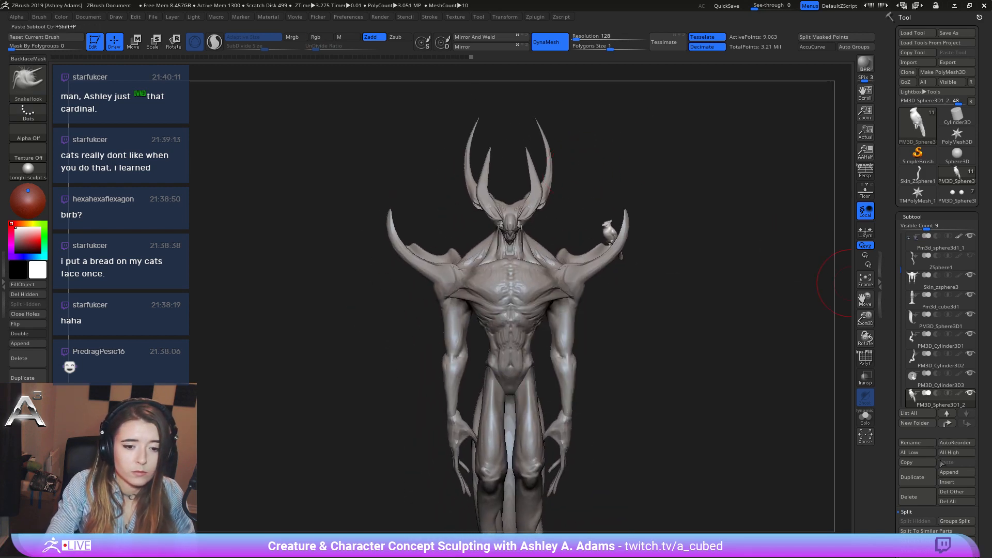
Duplicate the bird on the creature's left shoulder horn and move the copy up between the head horns.
left_click(925, 478)
key("w")
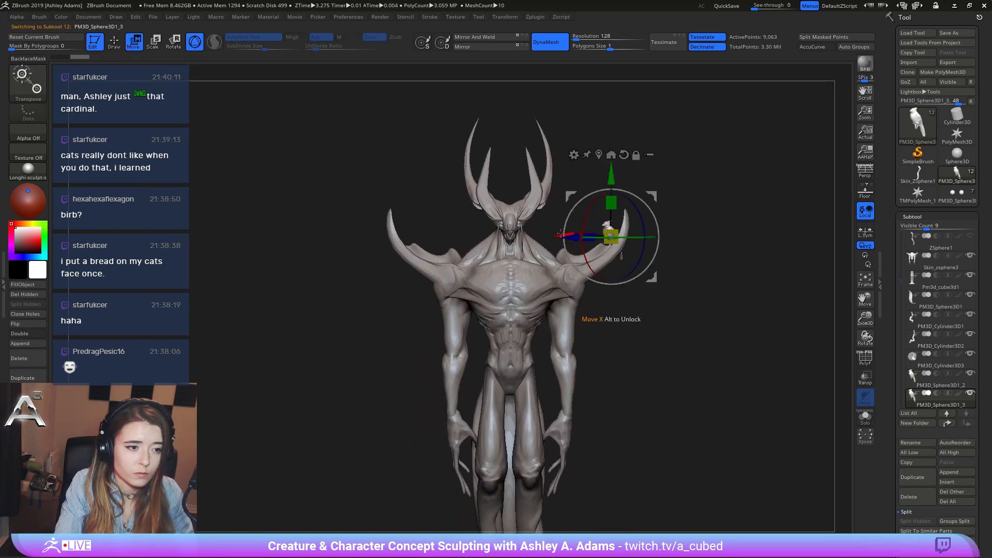
left_click_drag(561, 233, 674, 234)
mouse_move(634, 191)
left_mouse_down()
mouse_move(594, 195)
mouse_move(512, 121)
mouse_move(532, 149)
left_mouse_up()
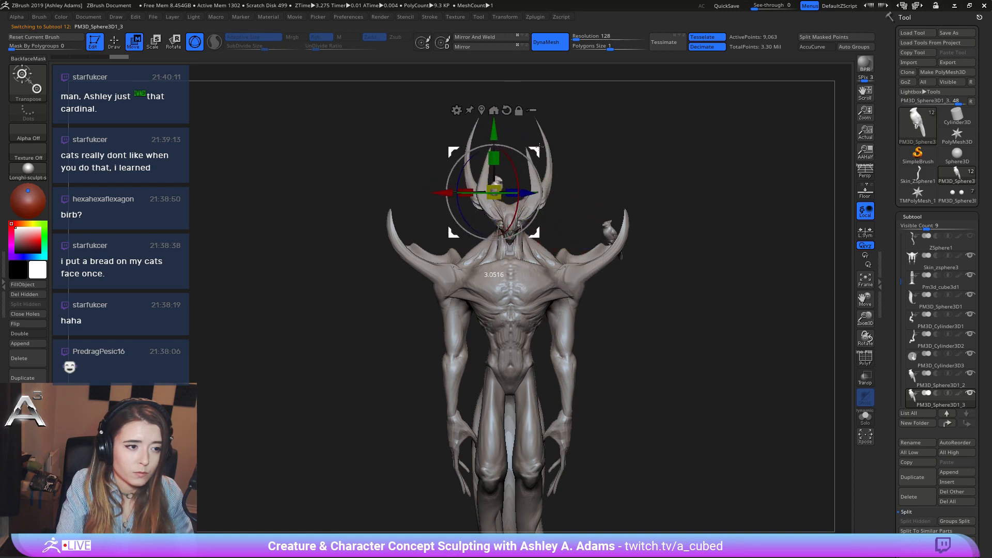
Lower the copied bird toward the top of the creature's head, between the horns.
key("b")
key("s")
key("h")
key("w")
right_click_drag(568, 118, 602, 258, "ctrl")
left_click_drag(572, 300, 529, 273)
right_click_drag(584, 262, 468, 252)
left_click_drag(517, 254, 462, 283)
right_click_drag(463, 283, 468, 267)
left_click_drag(498, 207, 521, 231)
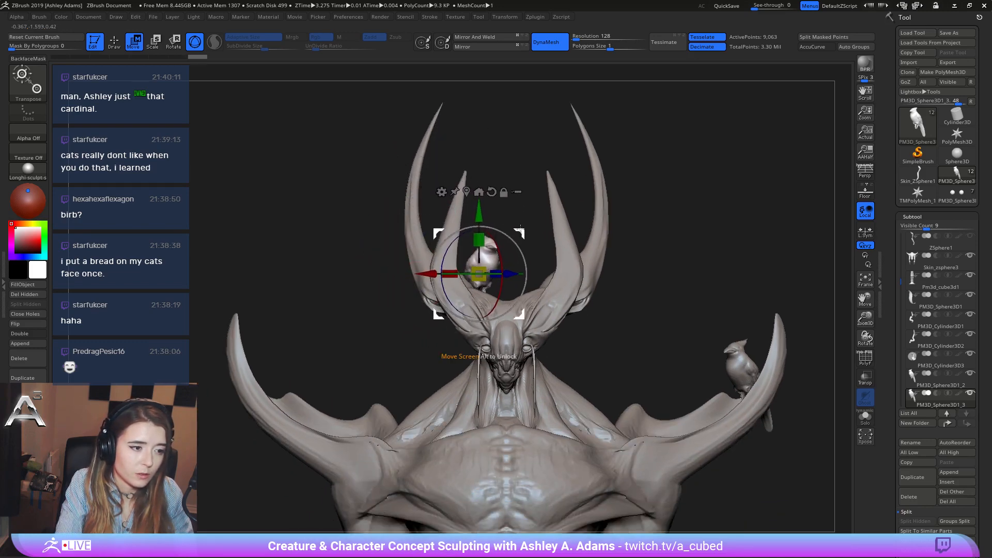
Adjust the copied bird from the side and turn it to face more toward the front.
right_click_drag(520, 230, 532, 271)
left_click_drag(549, 271, 550, 272)
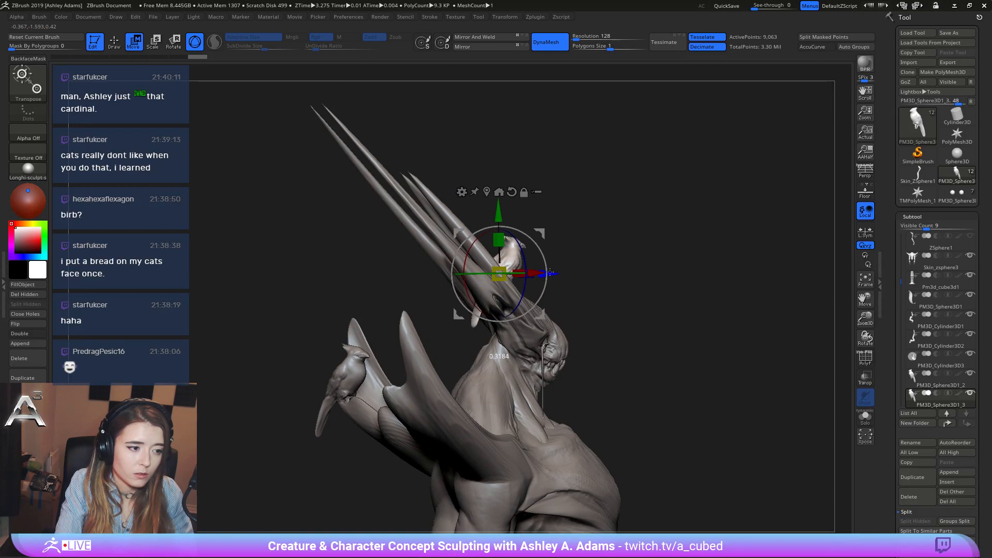
left_click_drag(646, 268, 499, 248)
left_click_drag(441, 274, 427, 274)
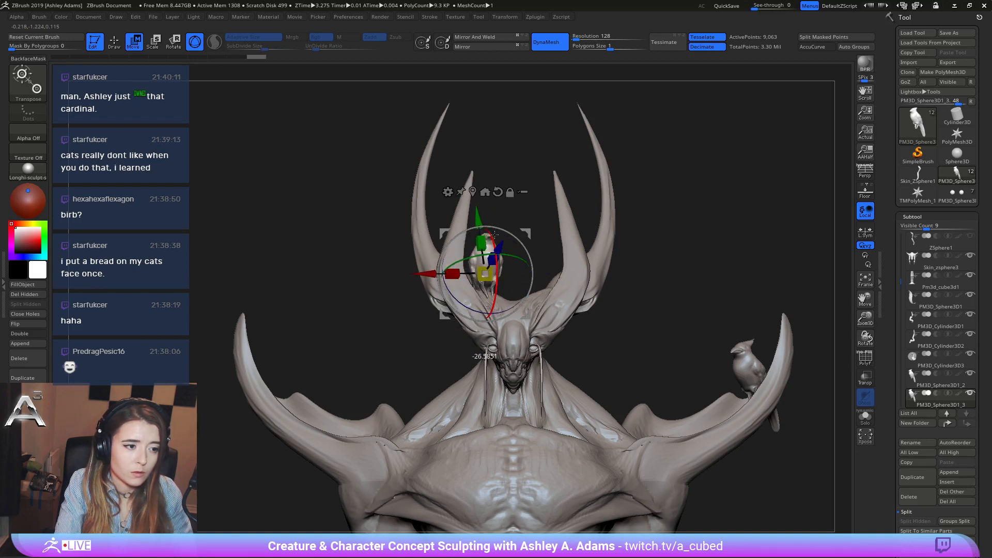
Move the copied bird onto the creature's right shoulder horn, adjust its placement from the side and front, and scale it down.
left_click_drag(486, 273, 365, 401)
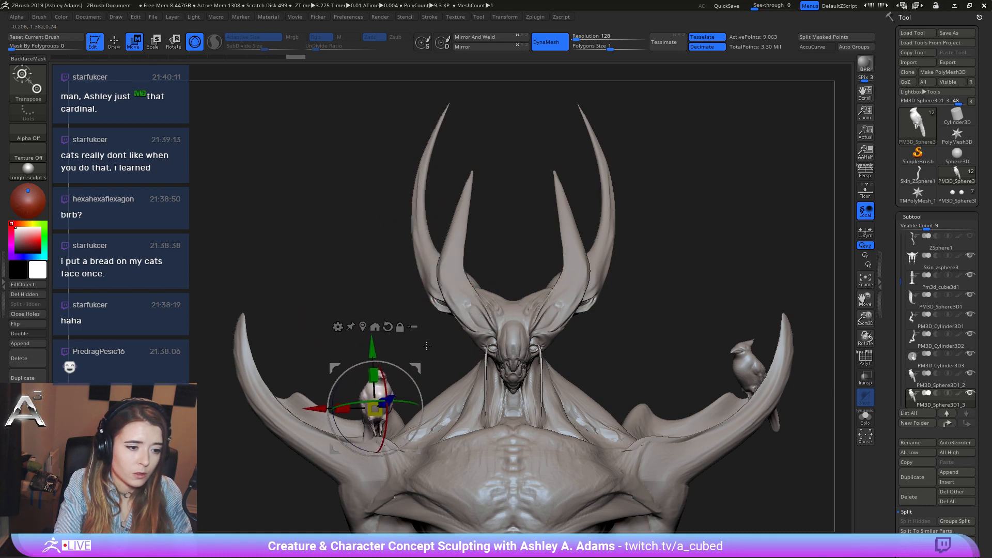
left_click_drag(468, 303, 657, 217, "alt")
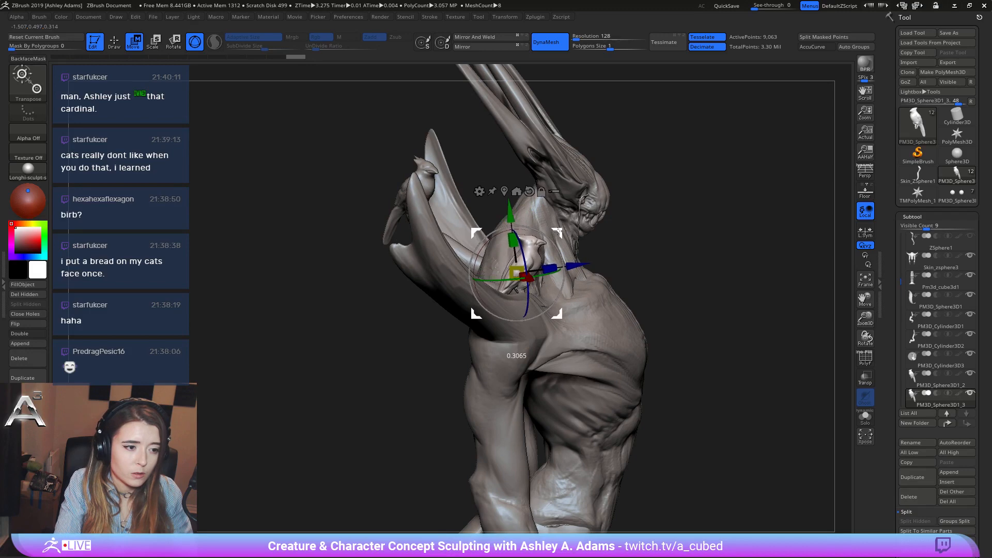
mouse_move(548, 238)
left_mouse_down()
mouse_move(506, 235)
mouse_move(557, 213)
mouse_move(558, 241)
left_mouse_up()
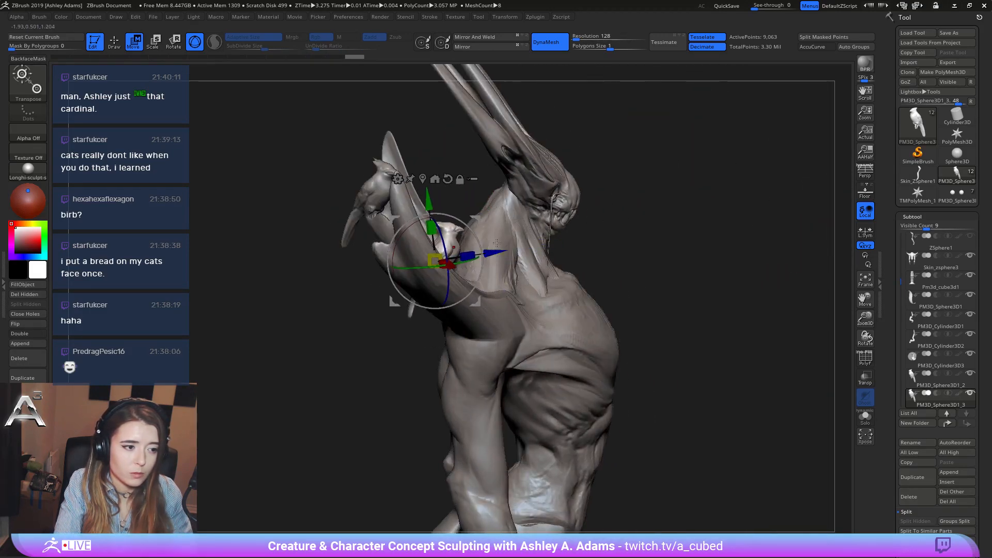
left_click_drag(393, 279, 556, 215)
left_click_drag(466, 248, 437, 243)
left_click_drag(450, 198, 501, 247)
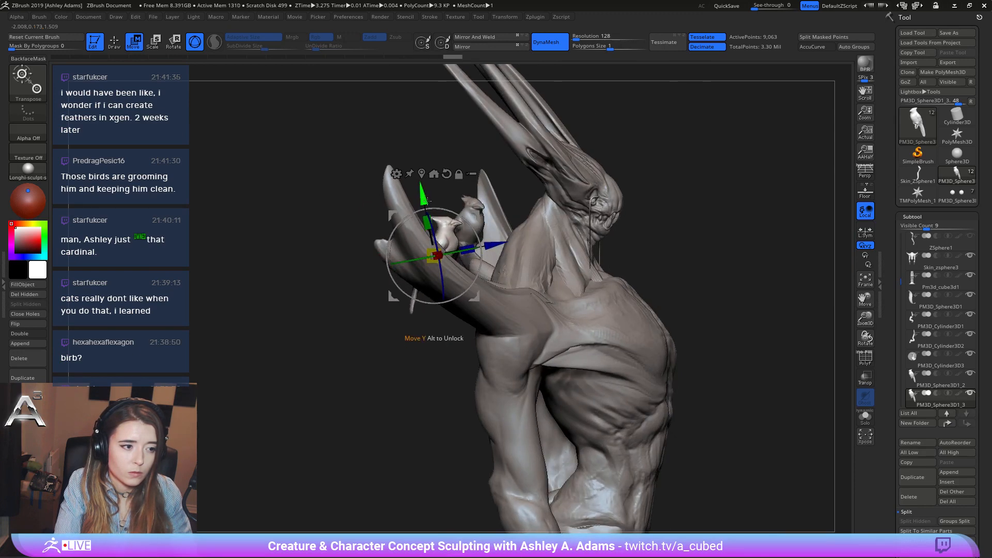
left_click_drag(427, 200, 422, 258)
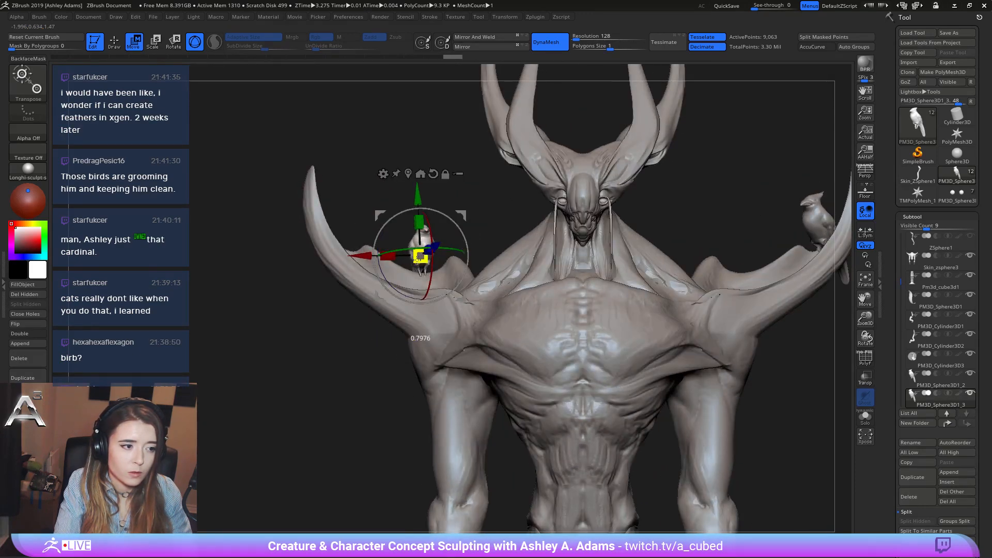
key("q")
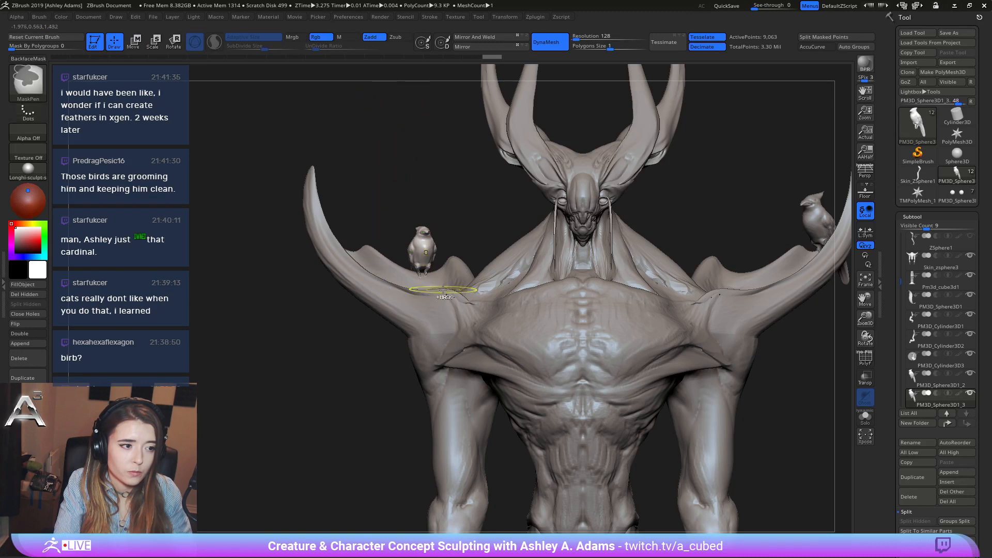
right_click_drag(416, 179, 634, 133, "ctrl")
right_click_drag(714, 319, 742, 339, "alt")
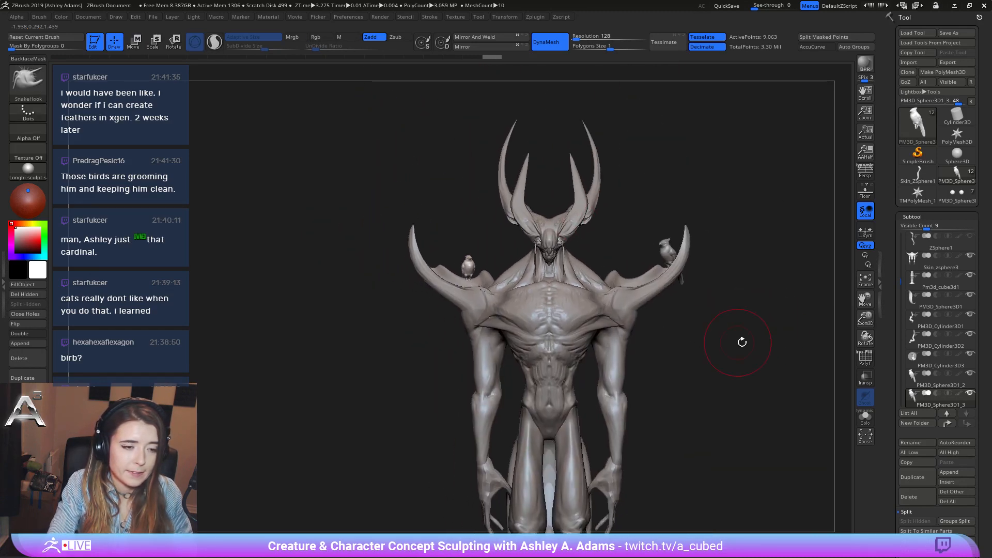
Duplicate the right-shoulder bird, enlarge the copy slightly and place it right beside the first, closer to the horn's tip.
left_click(919, 475)
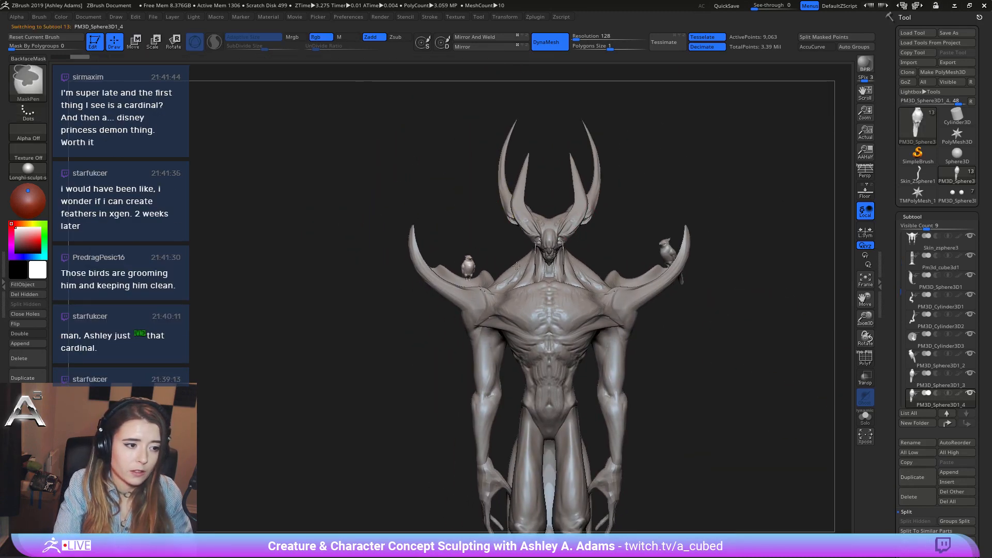
key("w")
left_click_drag(402, 274, 384, 274)
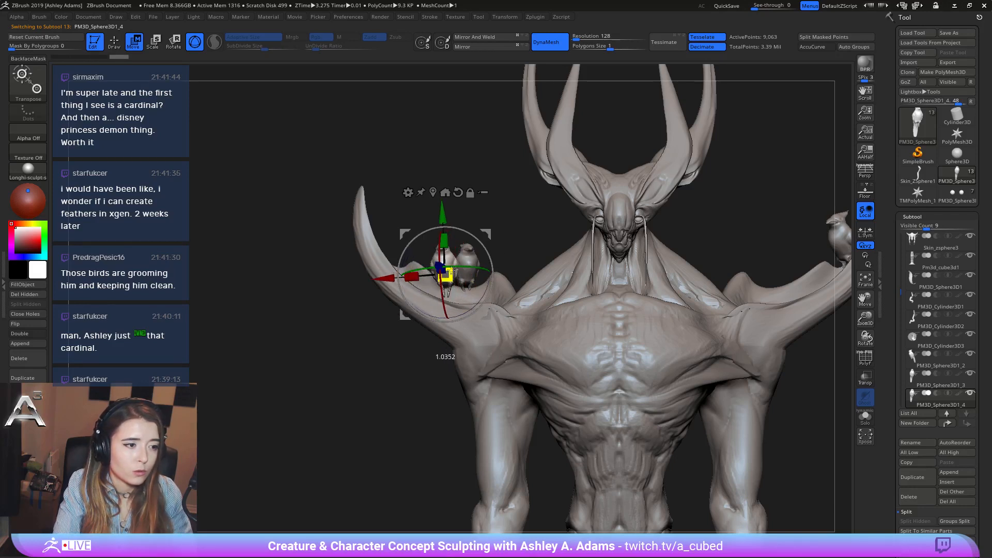
left_click_drag(452, 218, 449, 210)
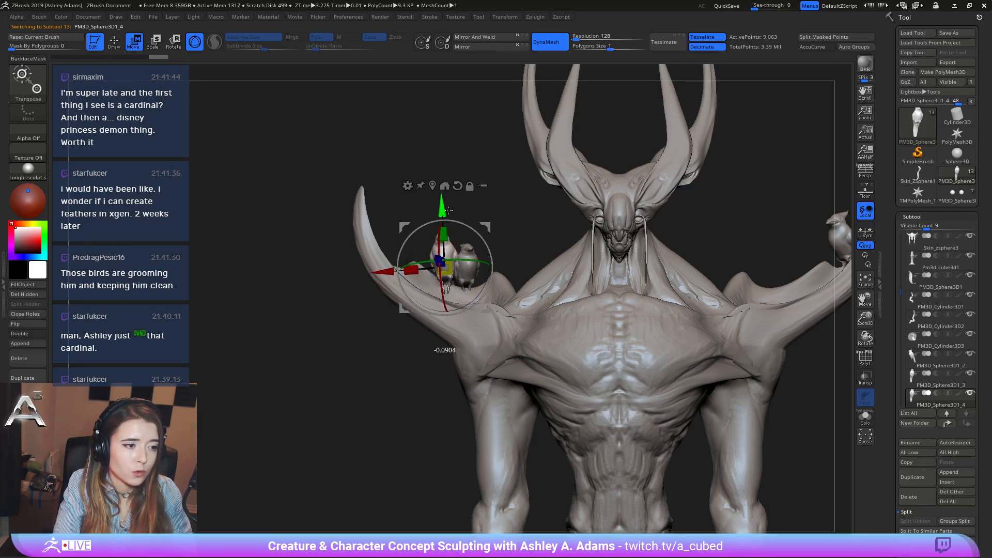
left_click_drag(488, 241, 490, 244)
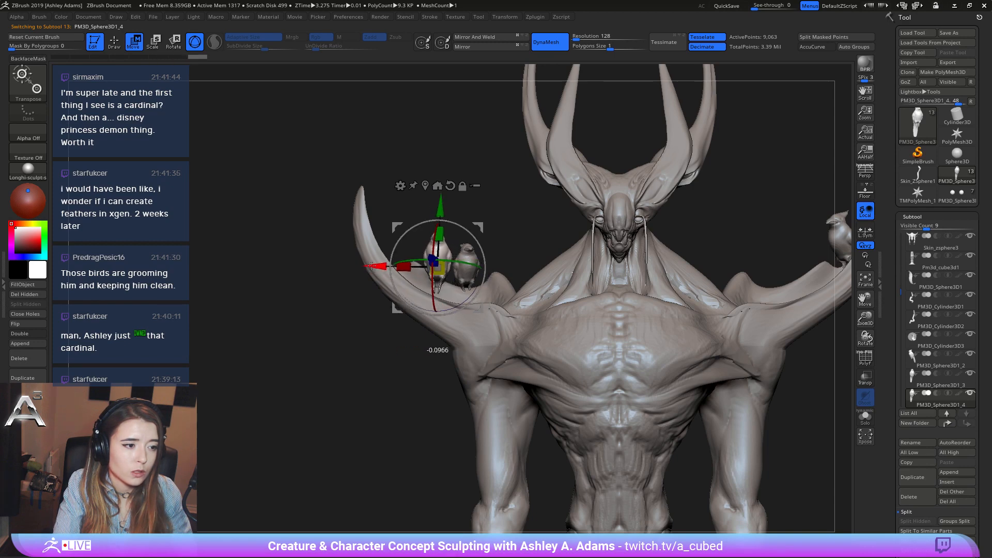
mouse_move(403, 173)
left_mouse_down()
mouse_move(513, 264)
mouse_move(457, 263)
mouse_move(434, 249)
mouse_move(398, 256)
mouse_move(522, 261)
mouse_move(618, 212)
mouse_move(540, 207)
left_mouse_up()
key("q")
key("ctrl")
left_click_drag(373, 288, 431, 132)
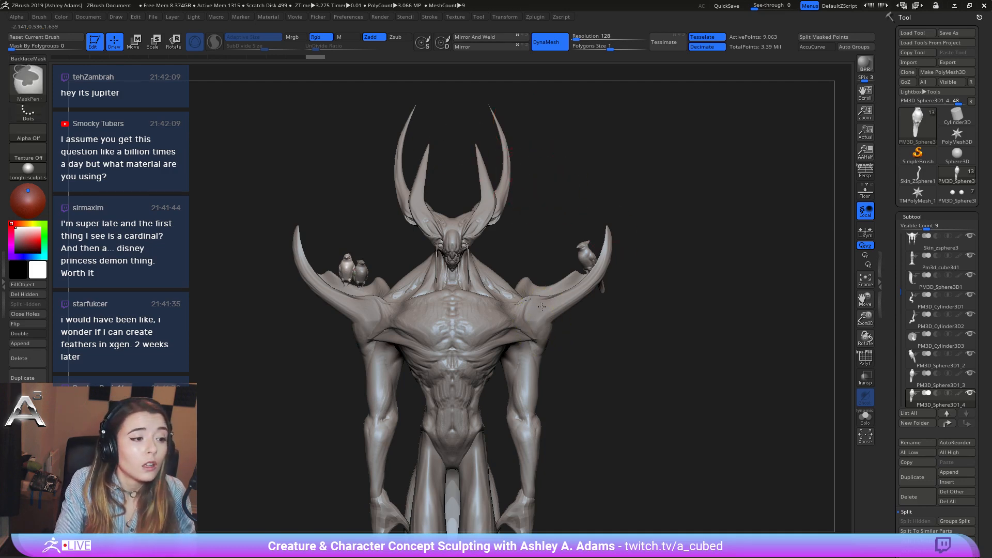
Duplicate the crested bird on the left shoulder horn and move the copy up toward the head horns.
left_click_drag(593, 273, 538, 256, "alt")
left_click(529, 259, "alt")
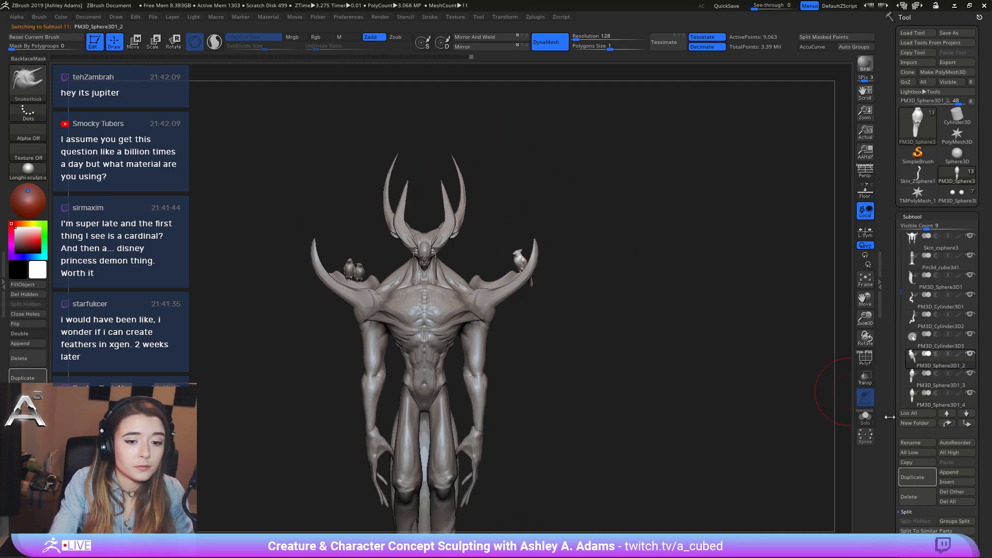
left_click(916, 479)
key("w")
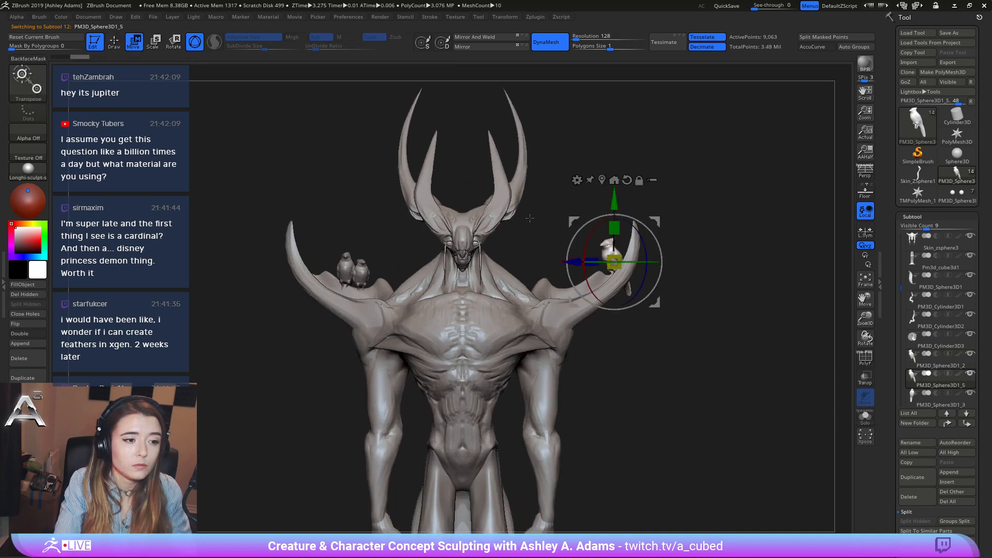
left_click_drag(653, 226, 596, 183)
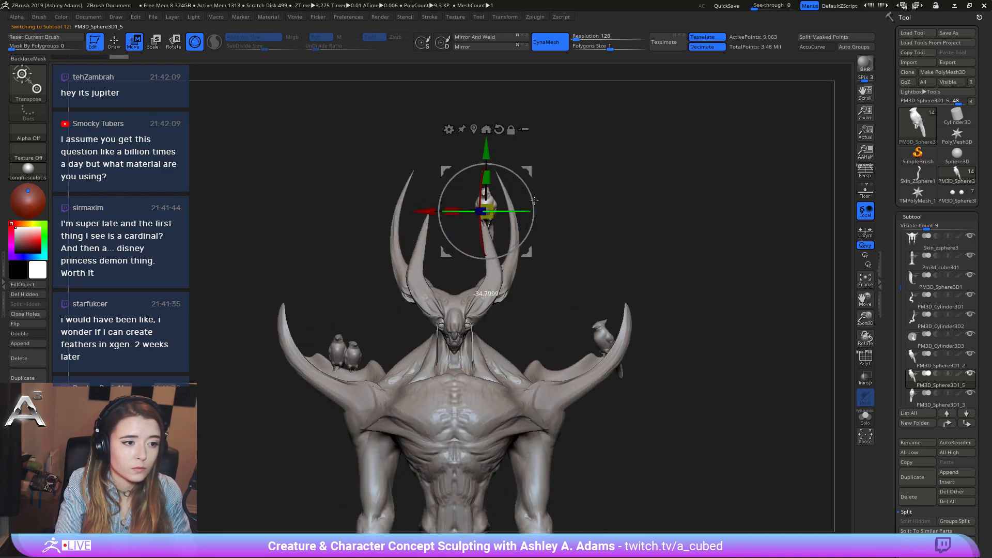
Turn the new bird copy and try perching it on the tip of an inner head horn.
key("q")
left_click_drag(531, 202, 483, 206)
key("w")
left_click_drag(531, 171, 531, 176)
key("q")
mouse_move(544, 200)
right_mouse_down("ctrl")
mouse_move(548, 221)
mouse_move(530, 232)
right_mouse_up("ctrl")
key("w")
left_click_drag(519, 181, 524, 193)
mouse_move(524, 192)
right_mouse_down()
mouse_move(536, 223)
mouse_move(595, 223)
right_mouse_up()
Check the bird on the head horn from further away and delete that copy.
key("q")
right_click_drag(597, 177, 605, 255, "ctrl")
right_click_drag(536, 182, 718, 253)
left_click(910, 497)
left_click(820, 521)
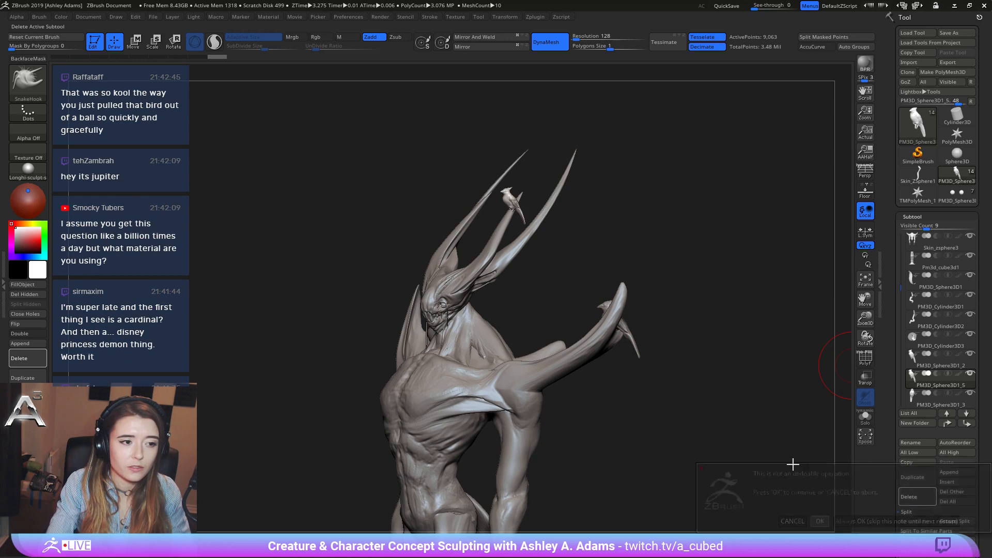
right_click_drag(570, 186, 569, 171, "alt")
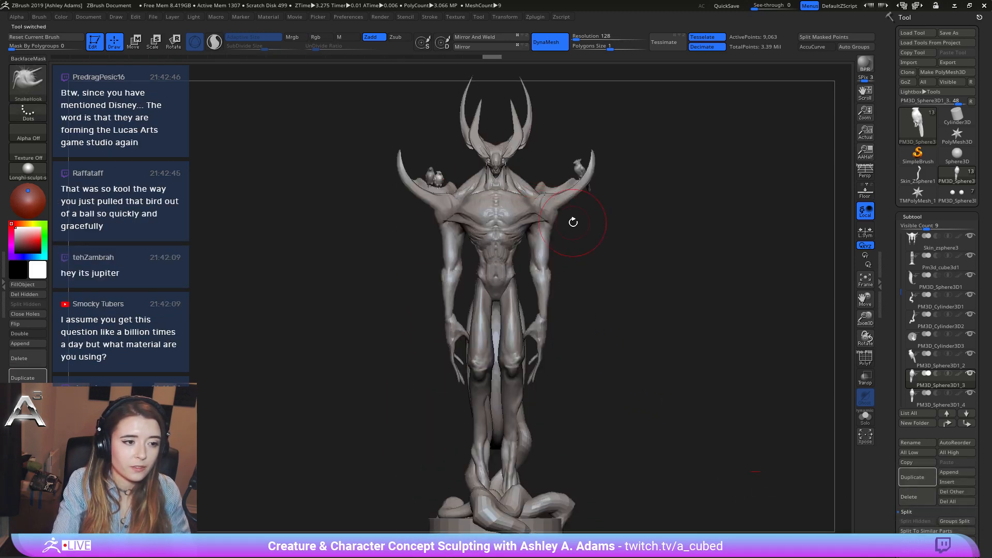
key("c")
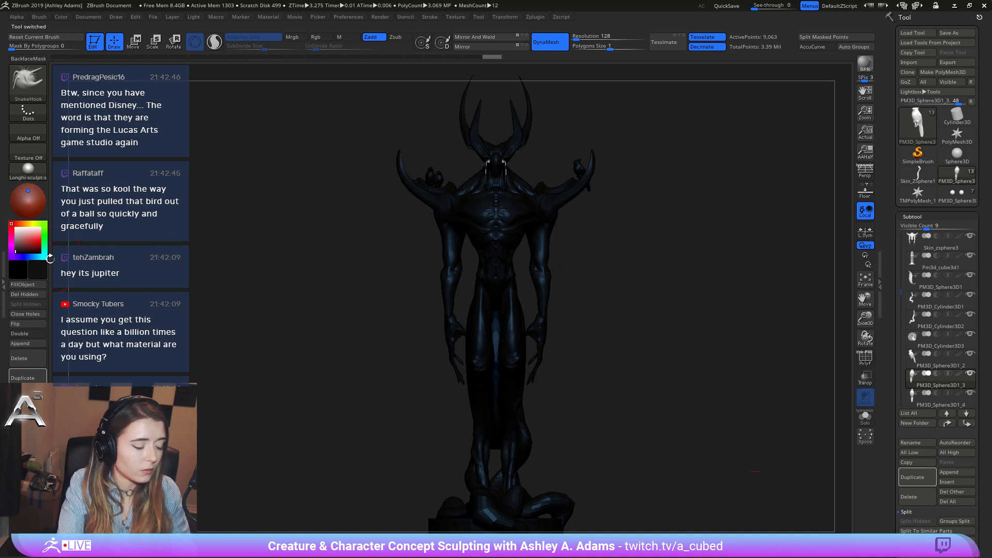
key("v")
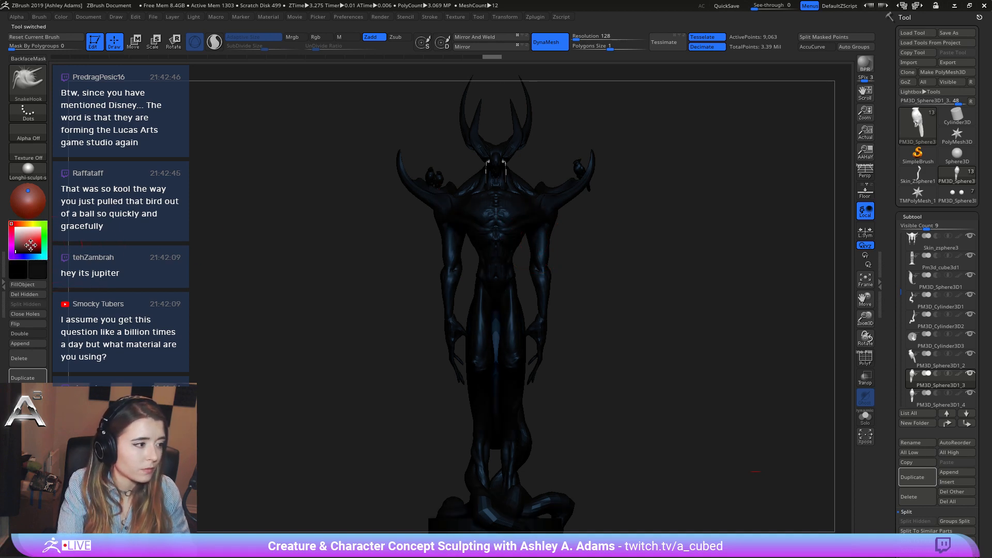
left_click(14, 228)
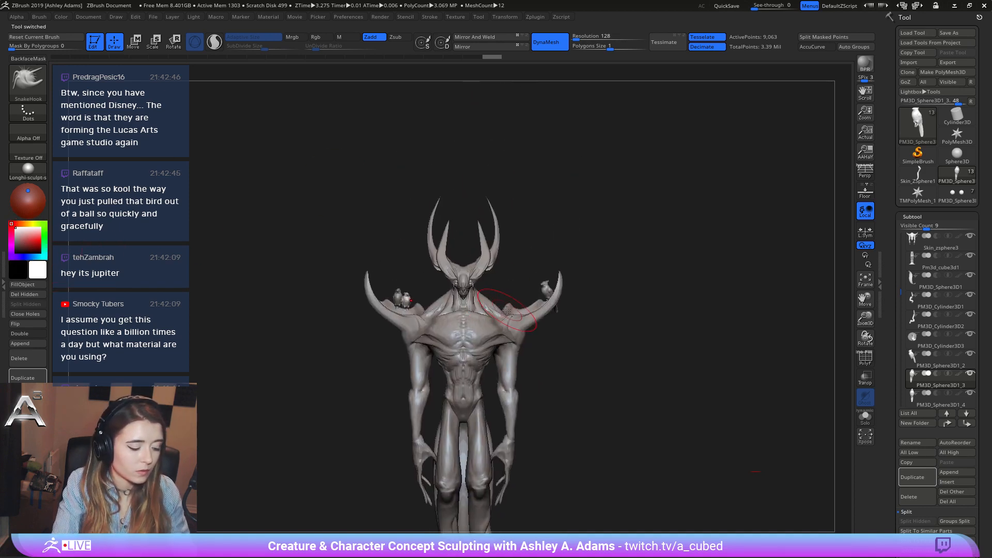
Choose the CurveTube brush with the whole creature in view.
key("b")
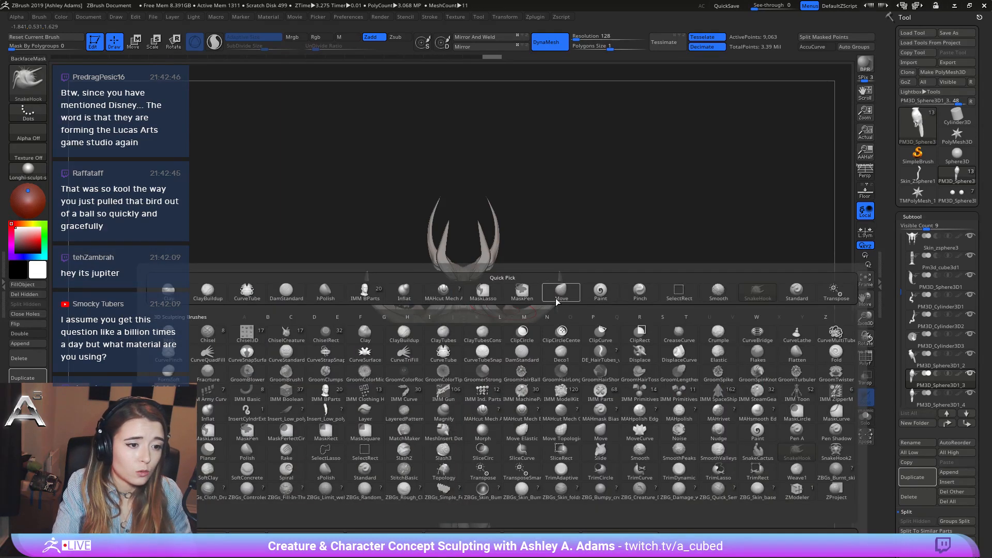
left_click(247, 291)
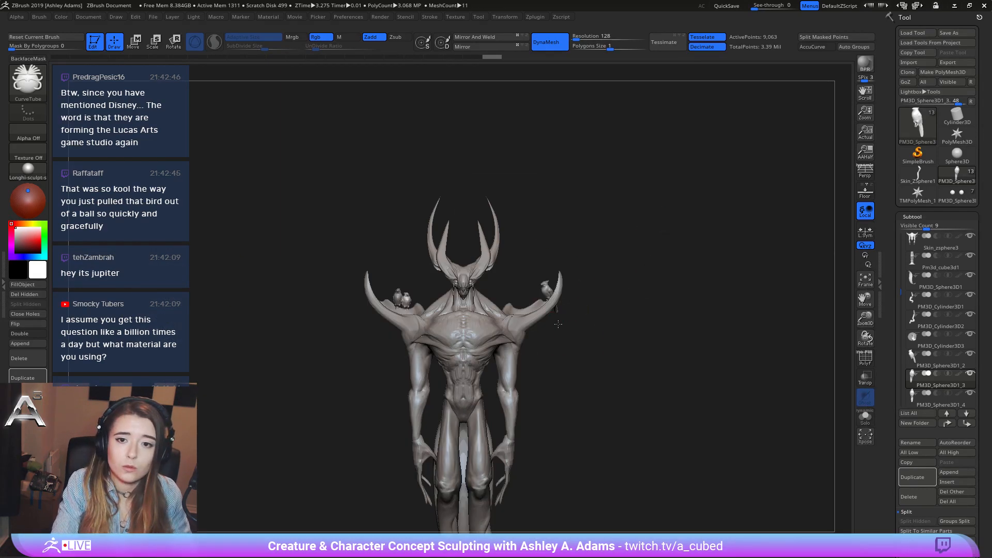
right_click_drag(558, 324, 541, 297, "alt")
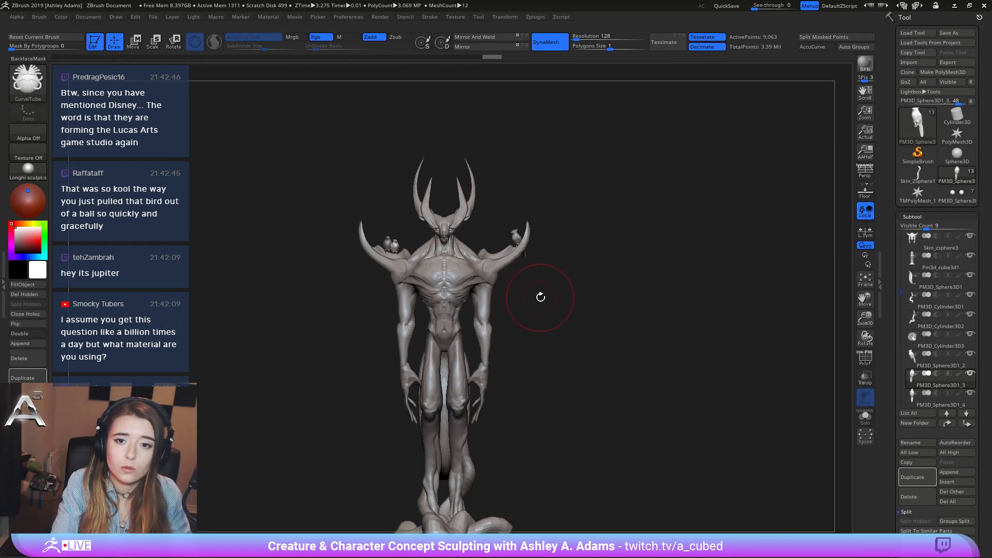
right_click(476, 266)
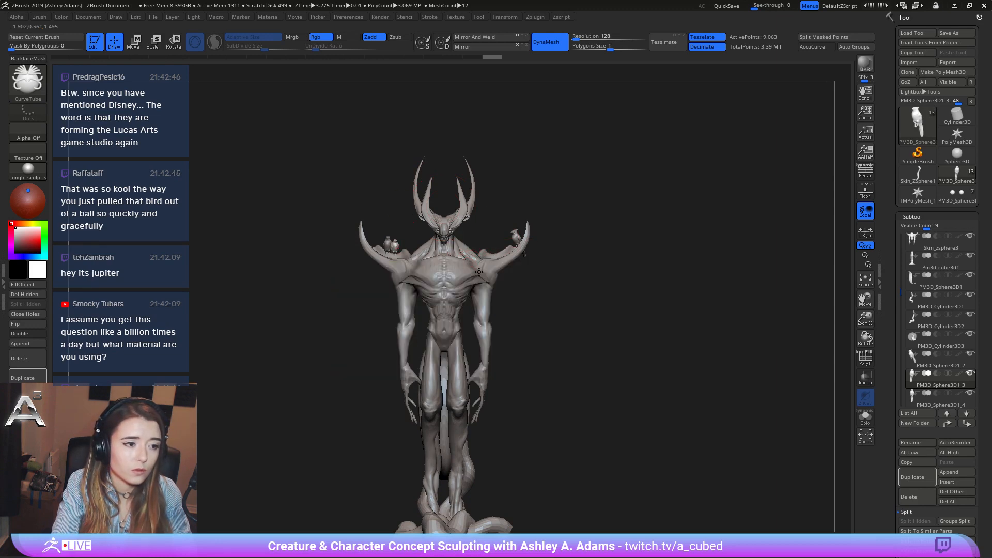
right_click_drag(471, 256, 496, 262, "alt")
right_click(495, 262)
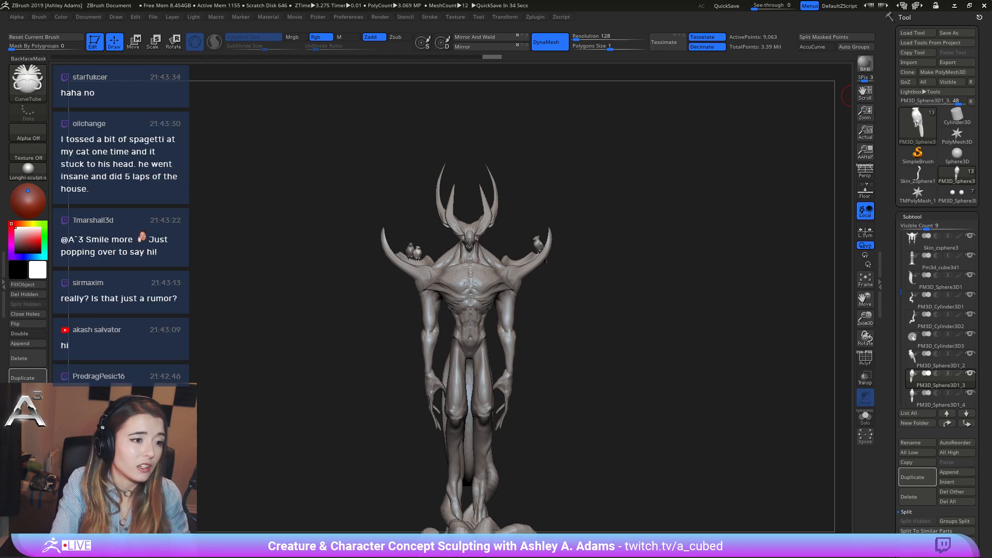
Select the creature's body and draw symmetrical CurveTube strands hanging from the shoulder horns down to about the pedestal's height.
left_click_drag(852, 96, 838, 96, "shift")
left_click_drag(543, 309, 565, 250, "alt")
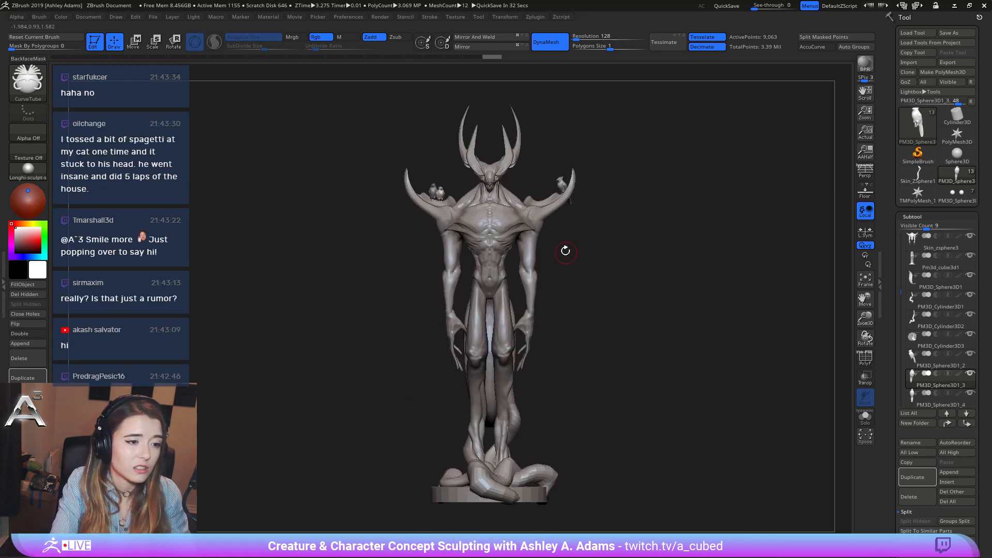
left_click(565, 205, "alt")
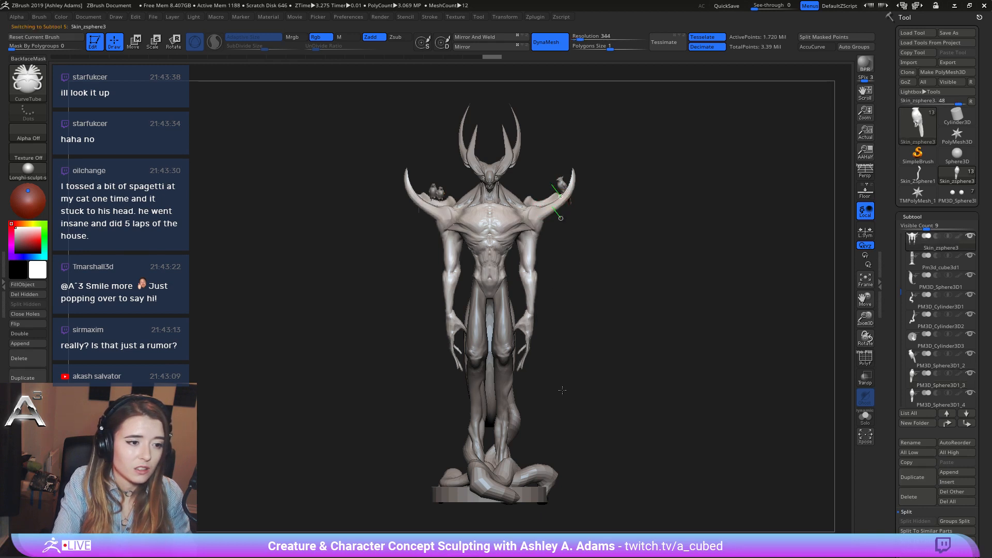
left_click(560, 211, "alt")
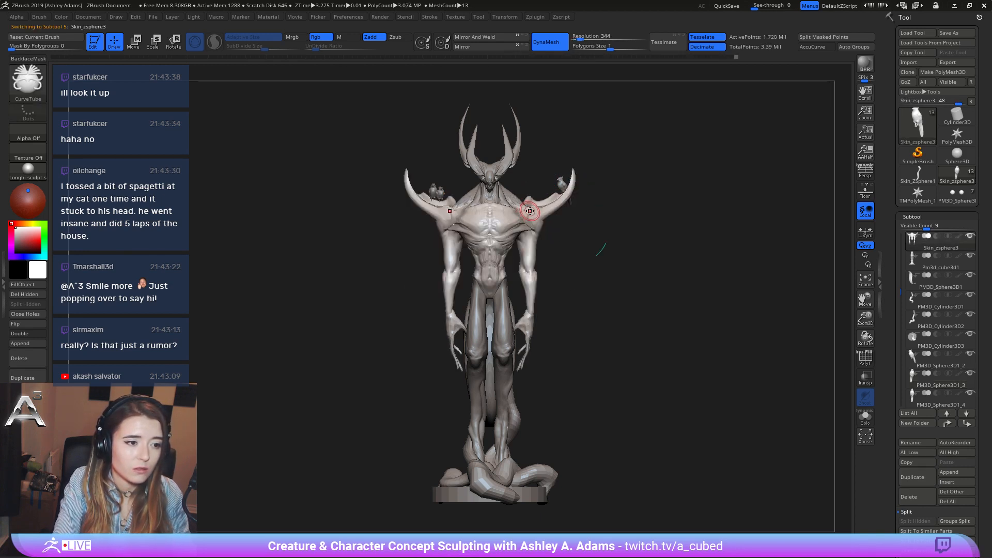
key("space")
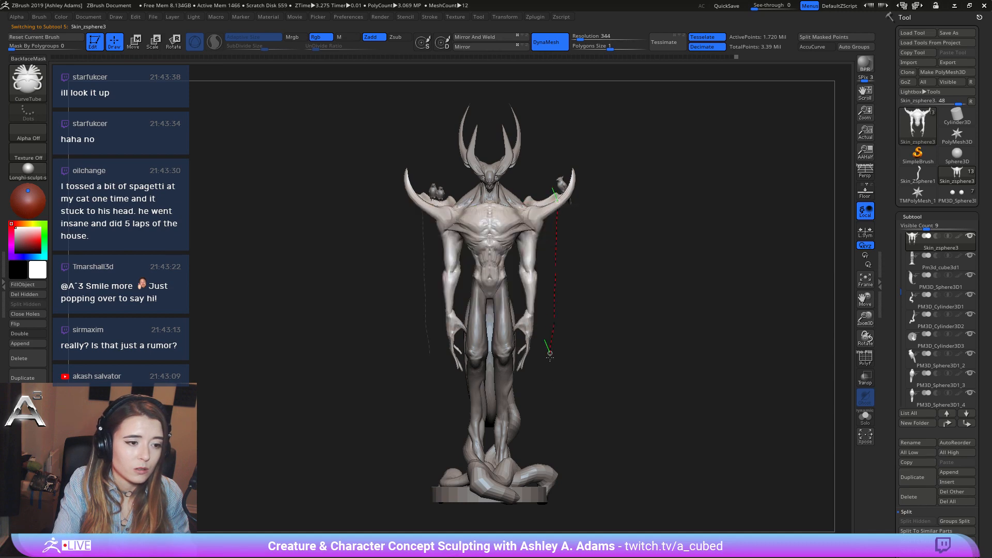
left_click_drag(554, 434, 560, 476)
Split the masked body from the new tubes so the hanging strands become a separate subtool.
key("space")
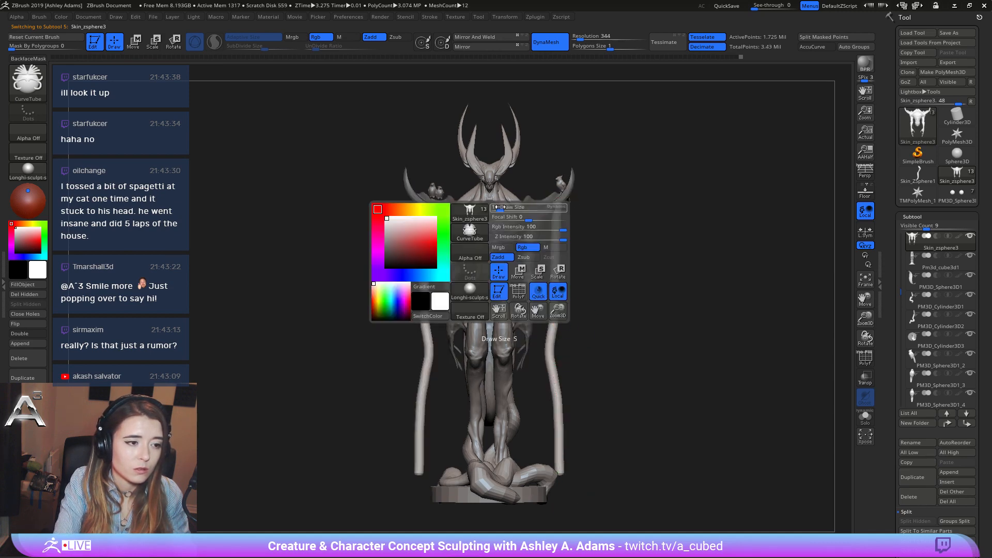
scroll(909, 517, "down", 2)
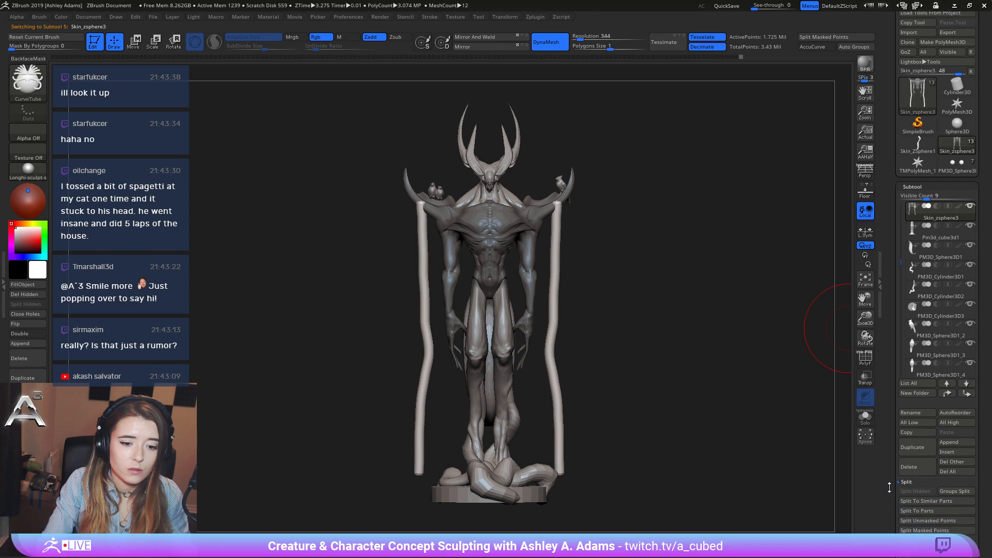
left_click(915, 531)
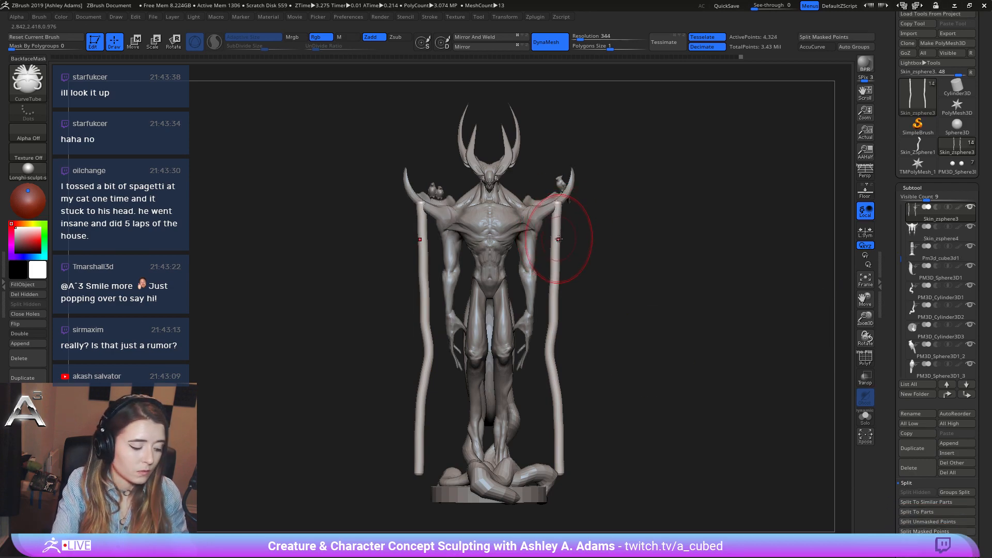
Choose the SnakeHook brush and bend the tubes in side view so they hang from behind the shoulder horns.
left_click_drag(591, 234, 548, 235, "shift")
key("space")
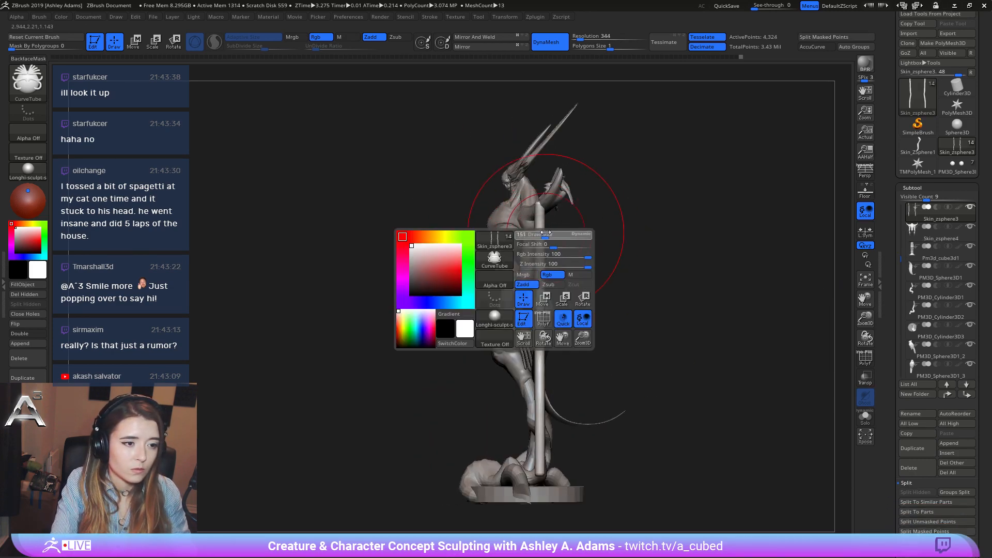
key("b")
key("s")
key("h")
left_click_drag(540, 309, 546, 237)
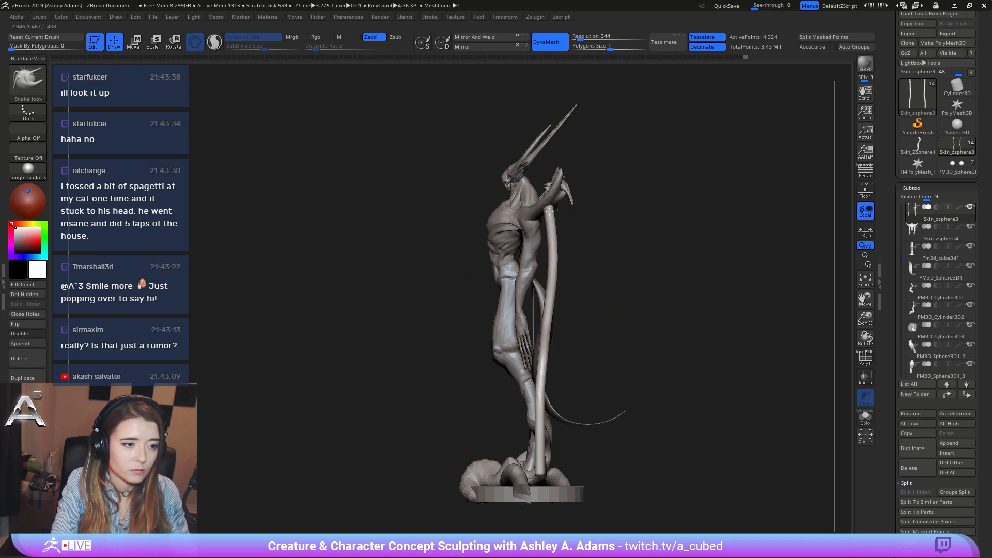
right_click_drag(543, 331, 550, 330)
key("space")
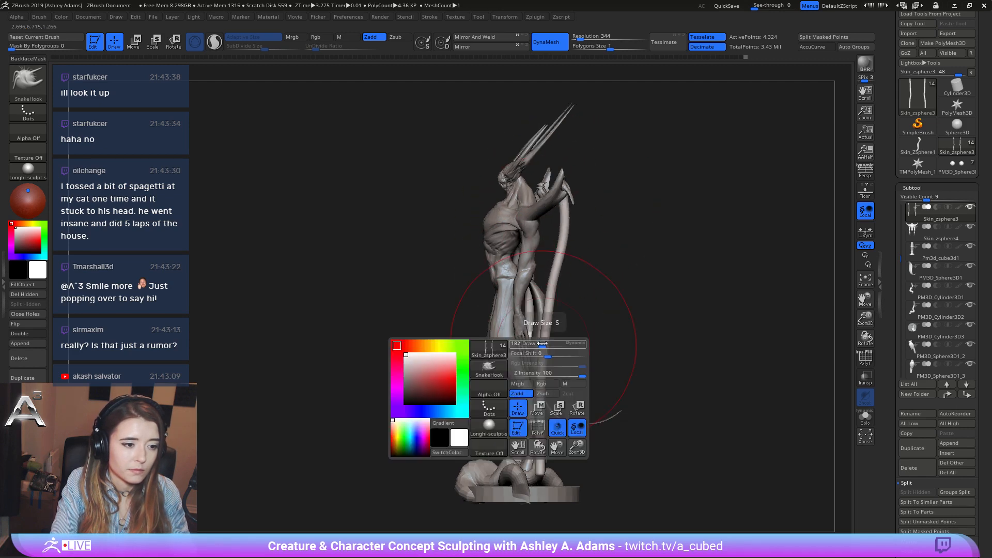
left_click_drag(545, 346, 561, 347)
left_click_drag(544, 414, 558, 399)
left_click_drag(548, 336, 567, 330)
Smooth the strand below the single bird into a thin cord and pull it inward in front view.
left_click_drag(578, 305, 628, 301, "shift")
mouse_move(569, 447)
left_mouse_down()
mouse_move(562, 450)
mouse_move(558, 361)
mouse_move(556, 420)
mouse_move(563, 249)
left_mouse_up()
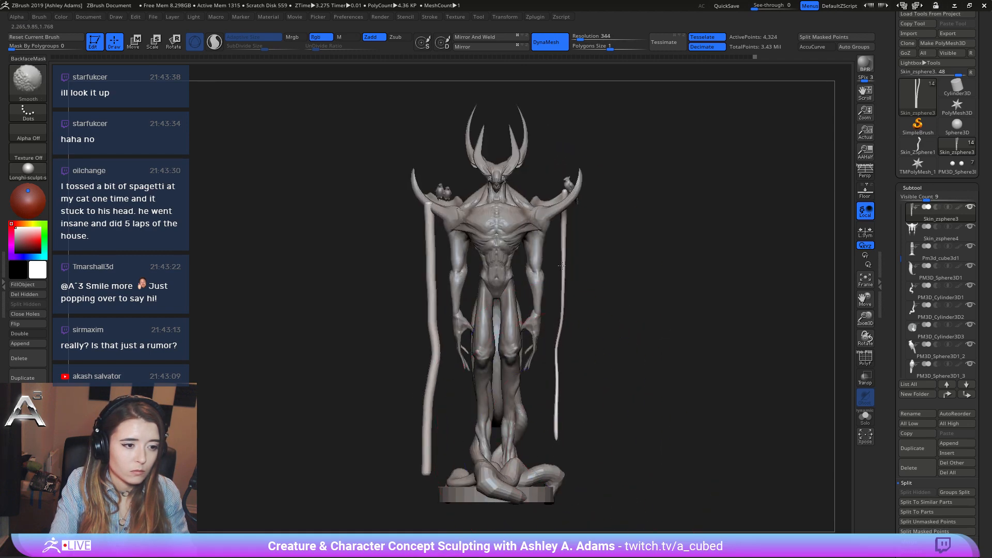
right_click_drag(558, 316, 562, 316)
key("space")
left_click_drag(570, 292, 562, 293)
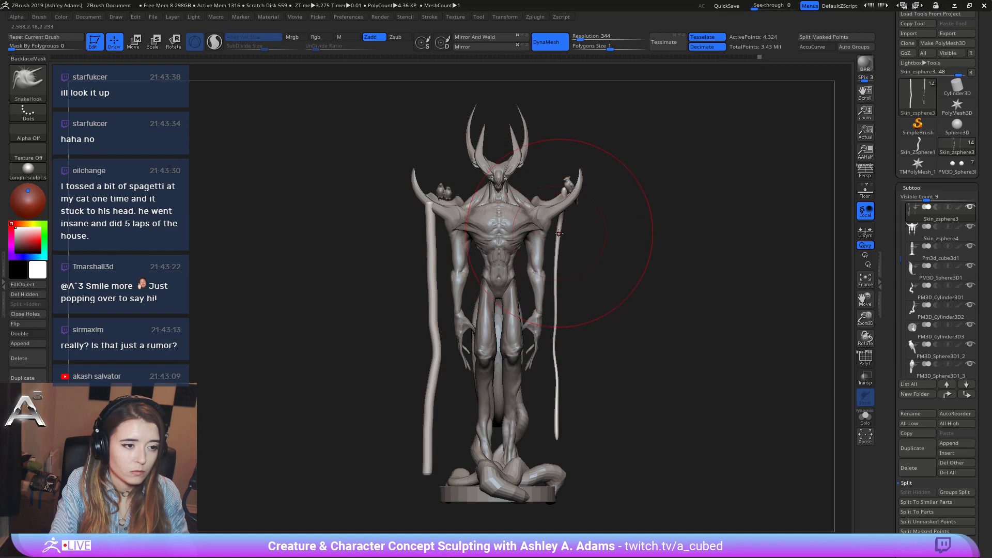
Pull the thin cord's upper end up so it rests over the shoulder horn beside the single bird.
key("space")
mouse_move(560, 199)
right_mouse_down()
mouse_move(550, 197)
mouse_move(557, 189)
mouse_move(572, 203)
mouse_move(562, 217)
right_mouse_up()
key("space")
key("space")
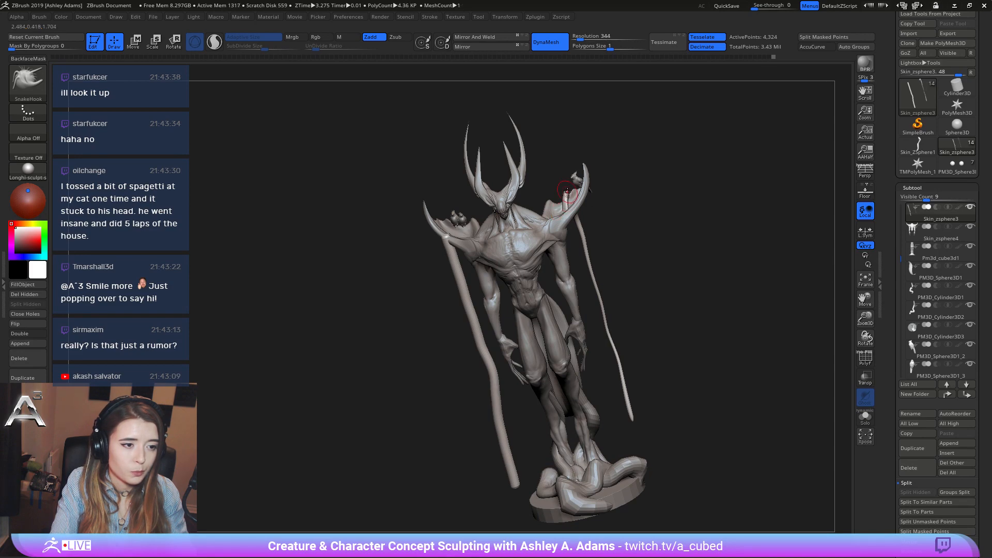
mouse_move(567, 191)
right_mouse_down()
mouse_move(584, 177)
mouse_move(567, 205)
mouse_move(584, 218)
mouse_move(568, 239)
right_mouse_up()
key("space")
key("space")
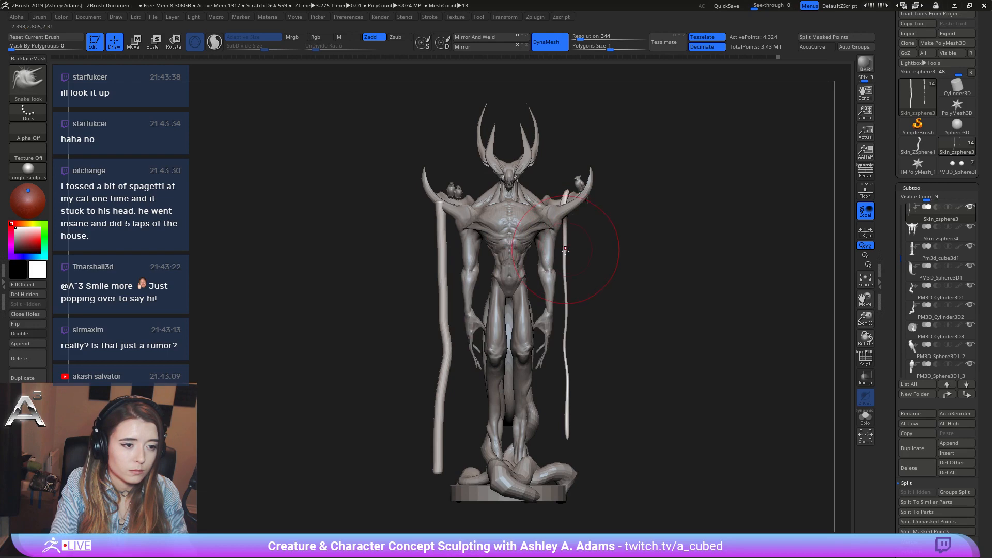
Straighten the thin cord's middle and lower end in front view and smooth along its length.
left_click_drag(567, 315, 564, 317)
left_click_drag(568, 405, 563, 371)
left_click_drag(563, 371, 563, 379, "shift")
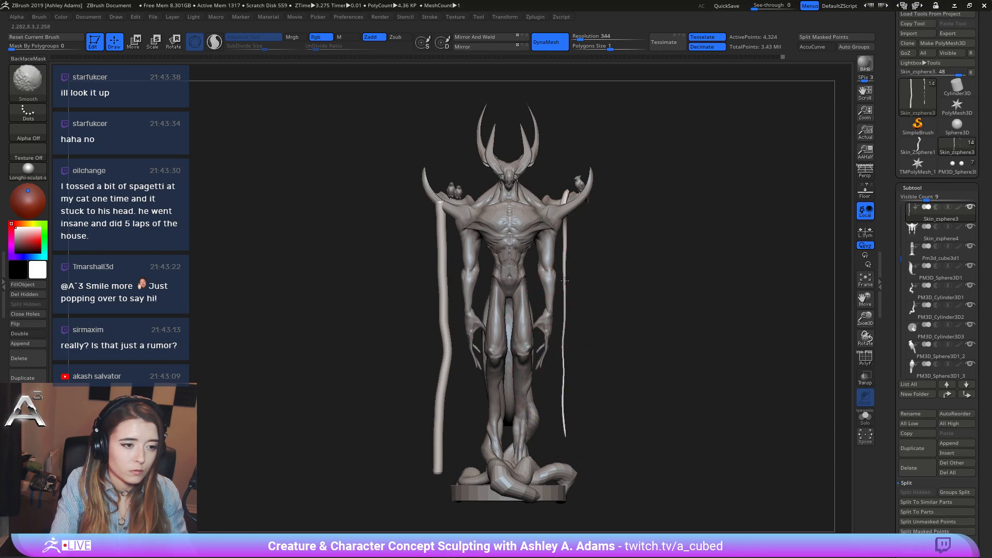
left_click_drag(565, 281, 566, 255, "shift")
Reshape the thin cord in side view so it drops almost straight down from the shoulder horn.
right_click_drag(572, 222, 481, 242)
key("space")
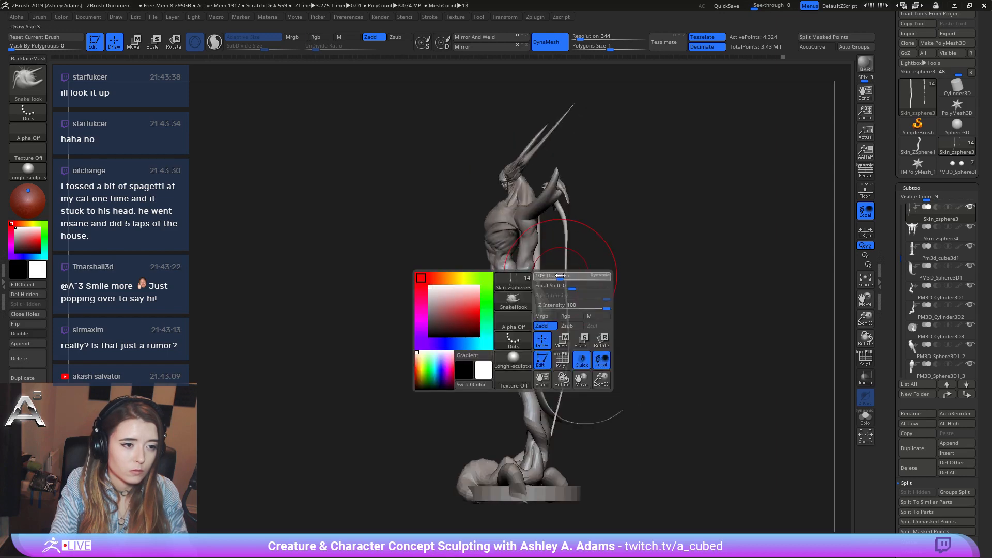
left_click_drag(559, 275, 556, 275)
left_click_drag(571, 232, 563, 233)
left_click_drag(562, 233, 575, 234)
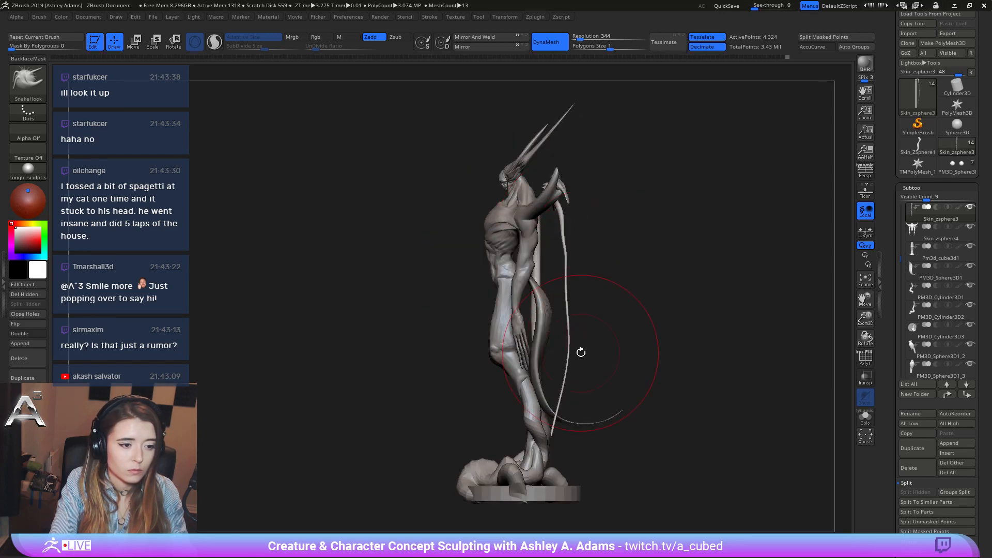
left_click_drag(573, 351, 559, 348)
left_click_drag(571, 270, 558, 264)
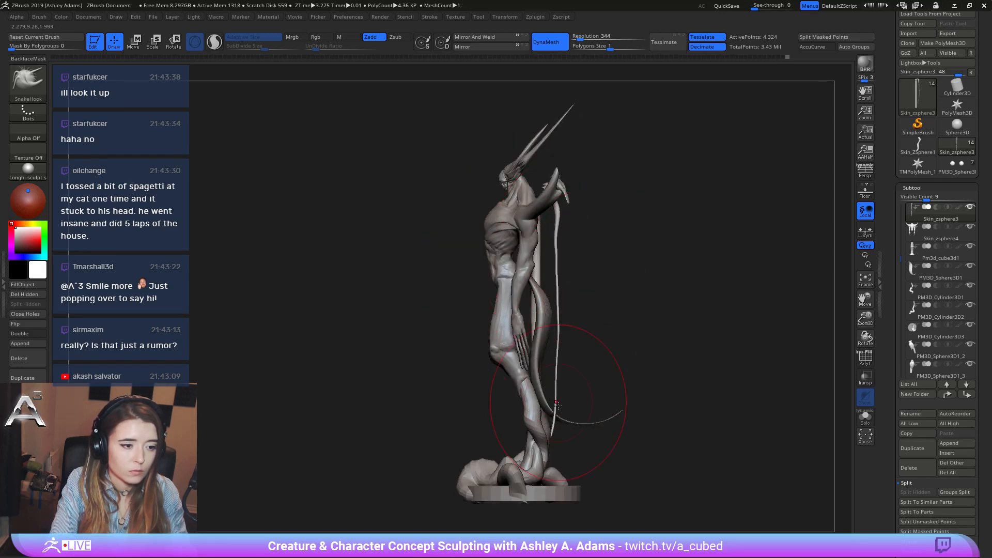
left_click_drag(553, 433, 562, 437)
mouse_move(575, 365)
left_mouse_down()
mouse_move(559, 371)
mouse_move(560, 338)
left_mouse_up()
left_click_drag(587, 274, 625, 269)
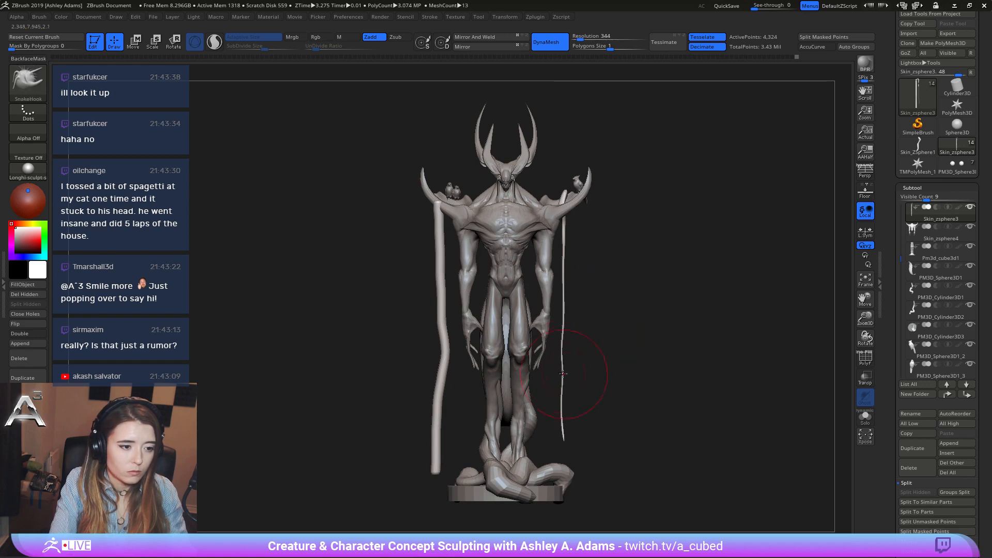
Bend the thick strand on the two-bird side so its upper end sits on the shoulder horn and its length hangs below.
right_click_drag(440, 248, 496, 212, "alt")
right_click(485, 276)
right_click(491, 218)
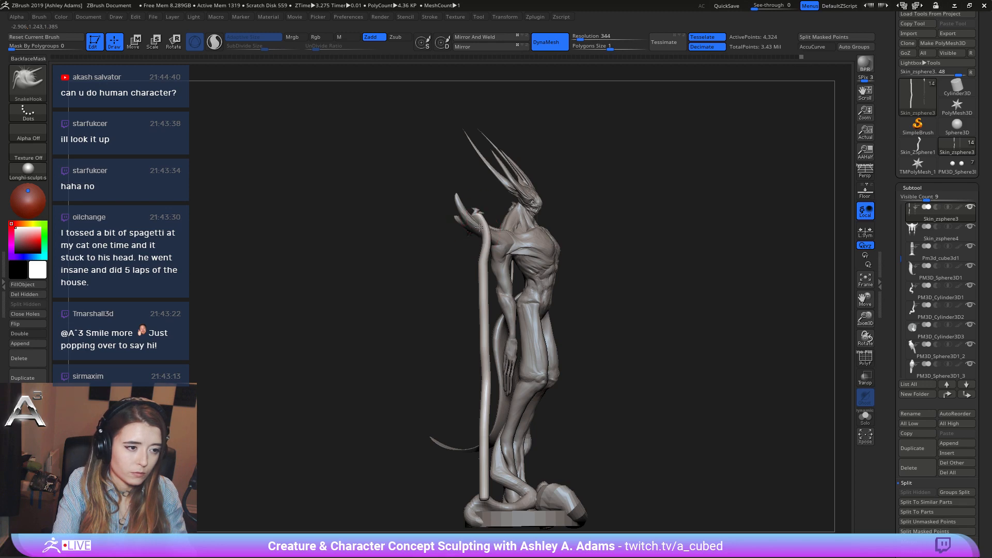
right_click_drag(479, 228, 476, 218)
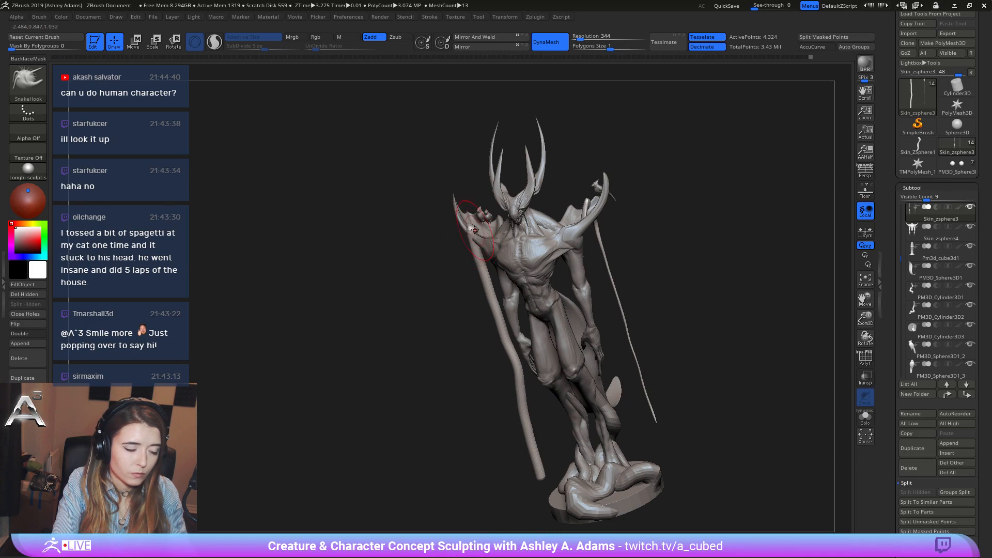
left_click_drag(475, 230, 474, 239, "shift")
right_click_drag(474, 244, 477, 281, "shift")
left_click_drag(477, 282, 489, 395)
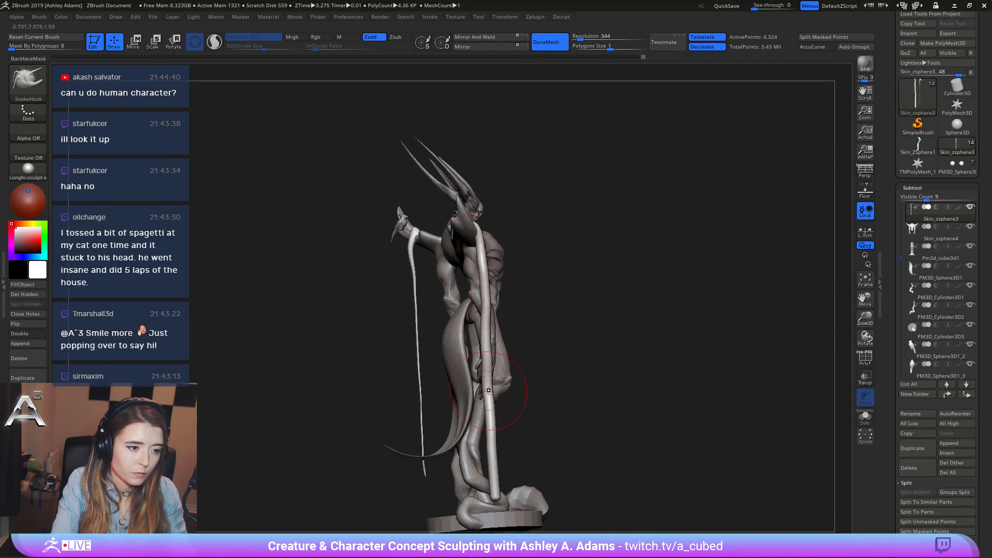
Smooth the thick strand on the two-bird side from its upper end to its lower end to slim it down.
mouse_move(488, 395)
right_mouse_down()
mouse_move(471, 362)
mouse_move(530, 251)
mouse_move(504, 212)
right_mouse_up()
right_click(472, 363)
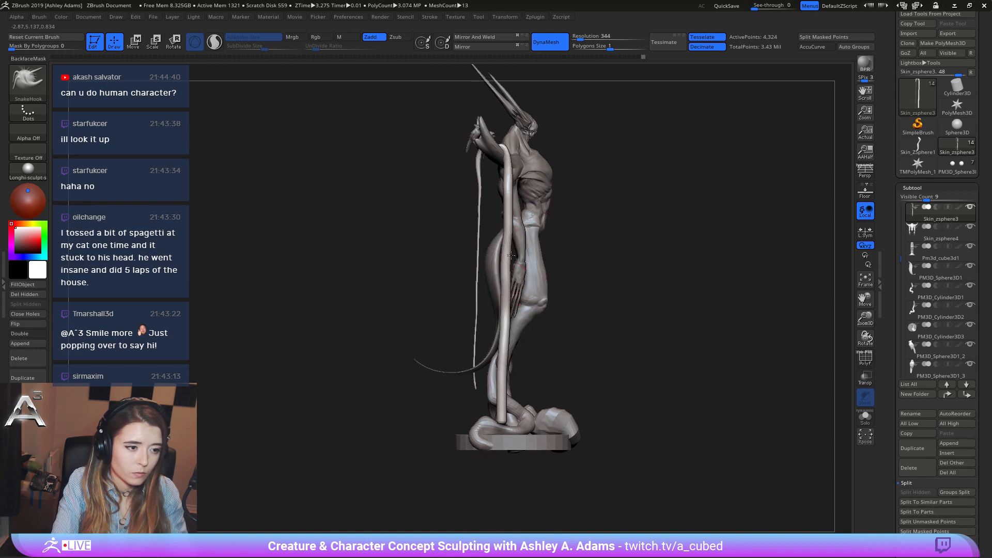
mouse_move(504, 212)
left_mouse_down("shift")
mouse_move(505, 394)
mouse_move(509, 152)
left_mouse_up("shift")
mouse_move(508, 415)
left_mouse_down("shift")
mouse_move(512, 246)
mouse_move(509, 429)
left_mouse_up("shift")
right_click_drag(509, 429, 469, 329)
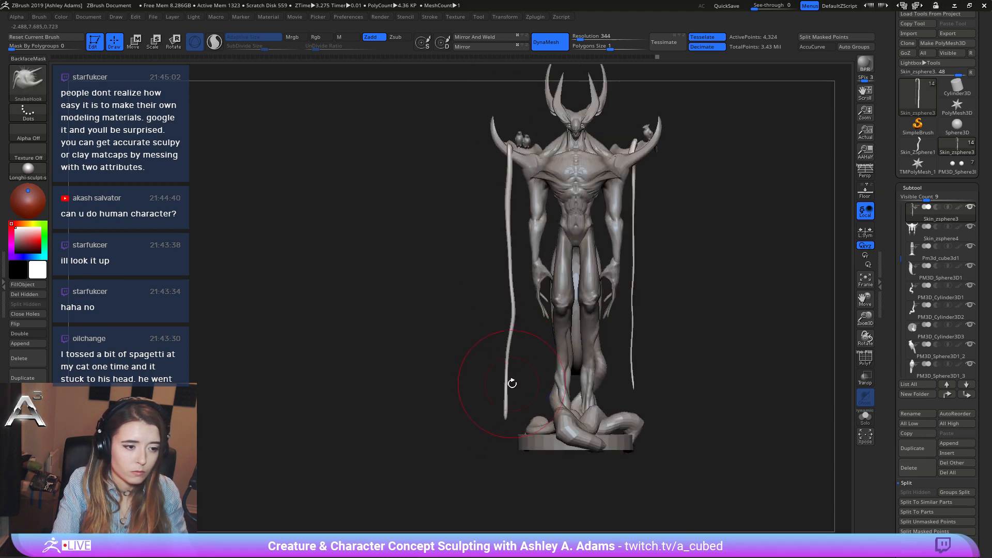
Pull the slimmed strand's lower end inward to the pedestal edge and smooth along its length.
left_click_drag(512, 383, 523, 420)
mouse_move(511, 368)
left_mouse_down("shift")
mouse_move(514, 331)
mouse_move(518, 393)
left_mouse_up("shift")
key("space")
mouse_move(500, 215)
left_mouse_down("shift")
mouse_move(509, 160)
mouse_move(516, 426)
left_mouse_up("shift")
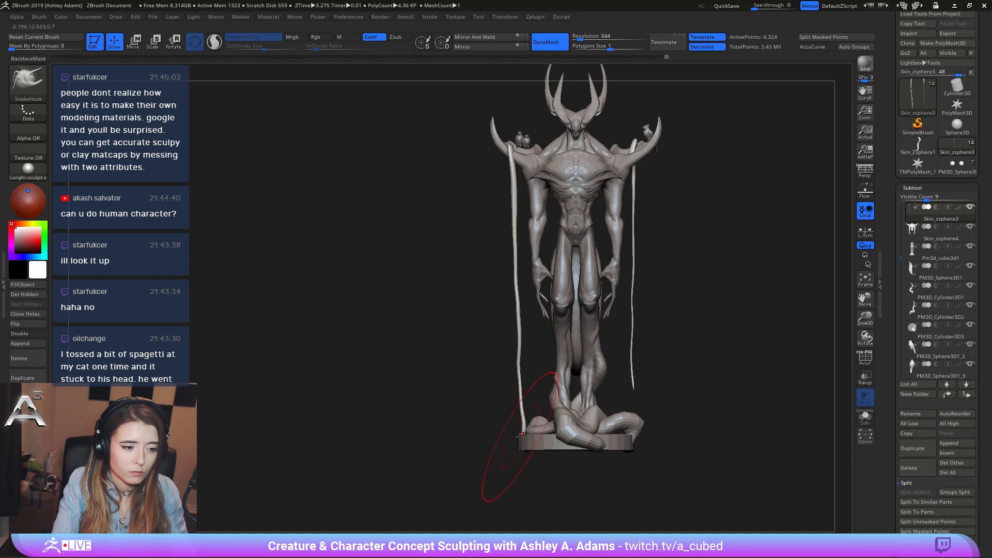
Extend the strand's lower end over the pedestal edge so that it bends and drapes down the side.
mouse_move(522, 400)
left_mouse_down()
mouse_move(523, 446)
mouse_move(532, 436)
mouse_move(524, 458)
left_mouse_up()
key("space")
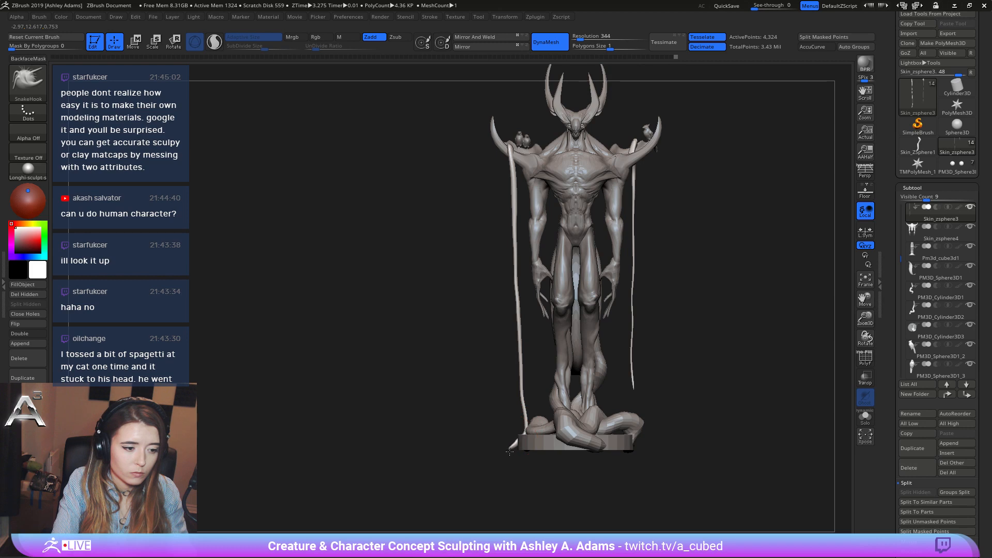
key("space")
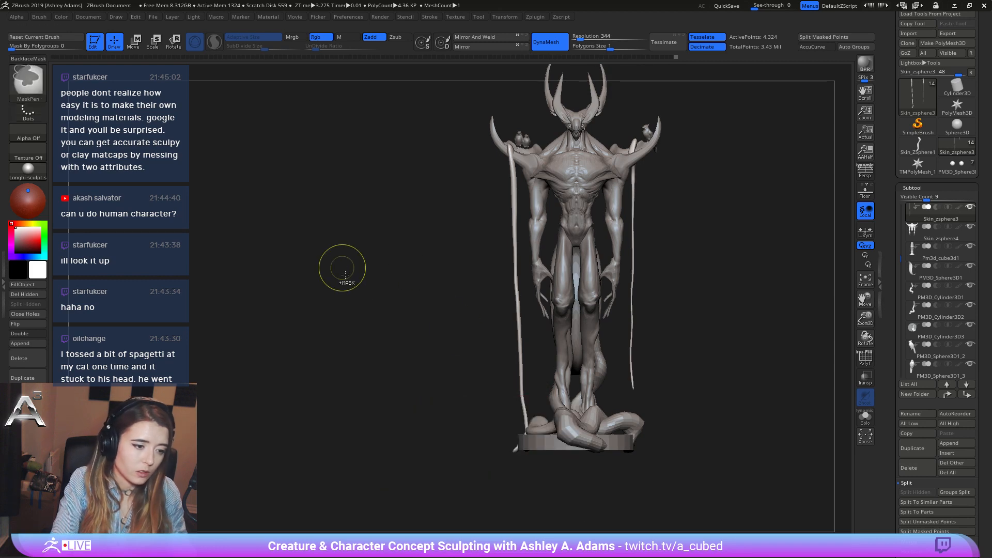
key("ctrl")
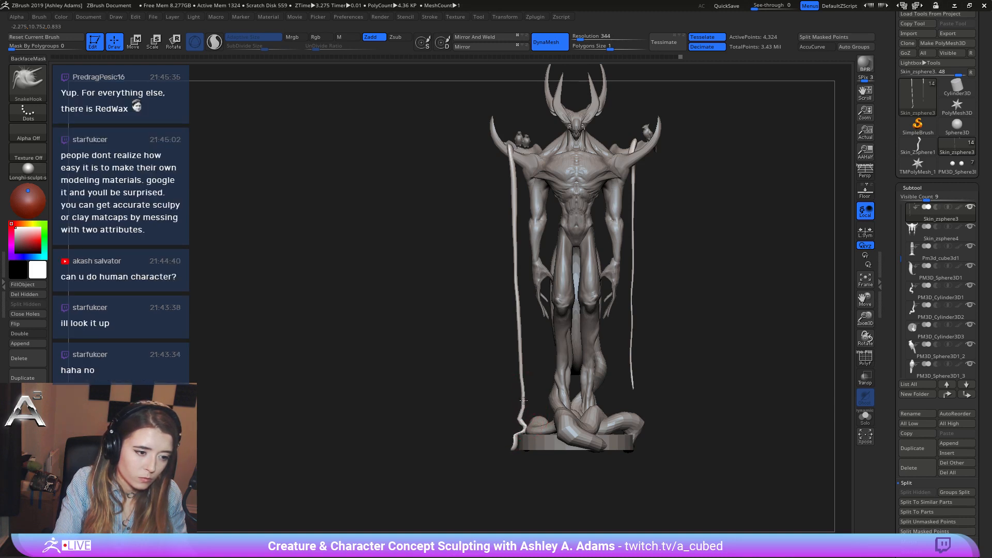
right_click(531, 383)
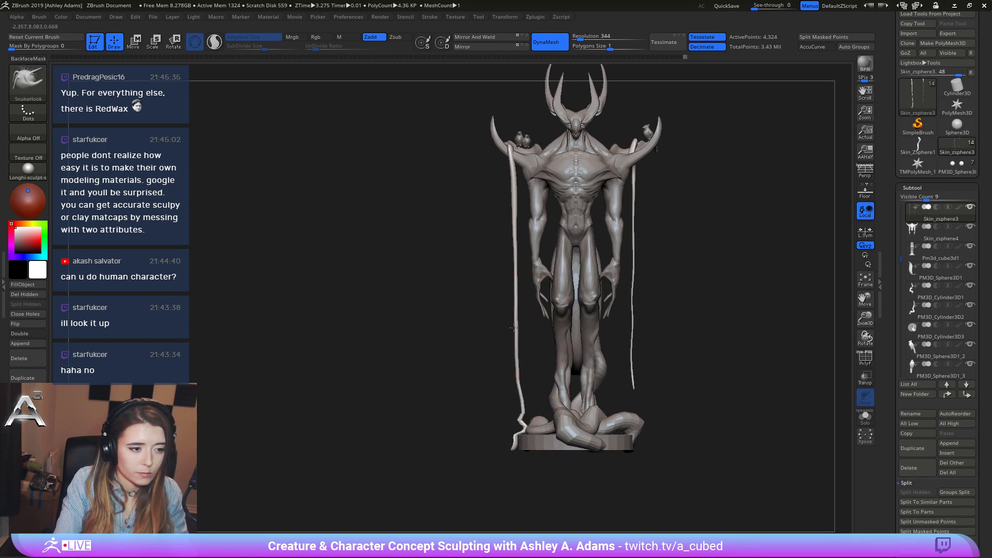
Smooth the middle of the draped strand and adjust its upper end at the shoulder horn.
key("shift")
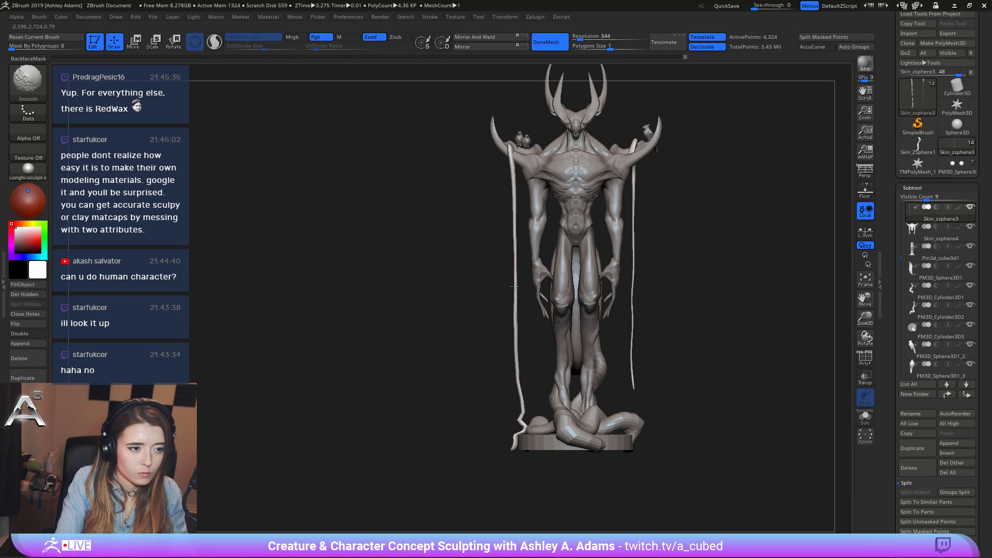
left_click_drag(515, 366, 519, 260)
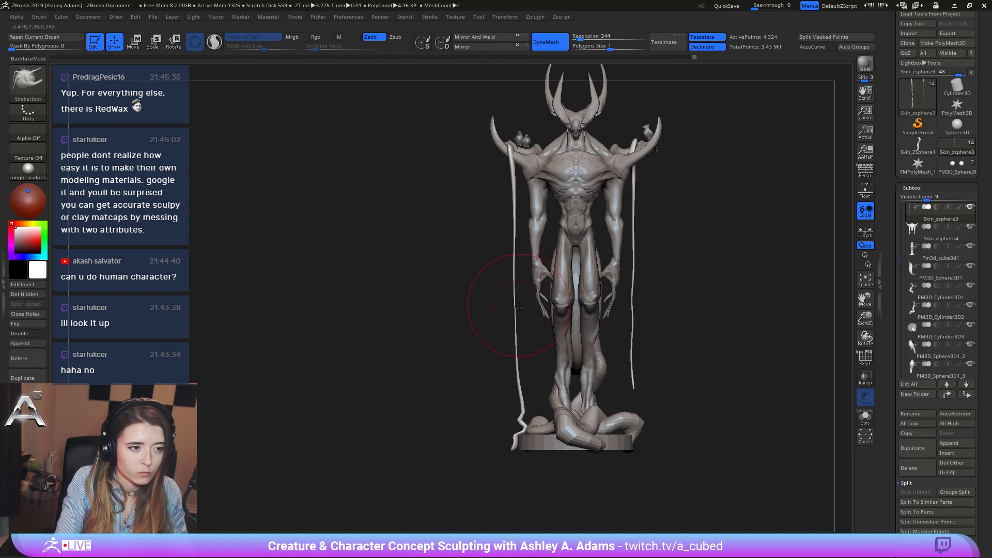
key("space")
left_click_drag(537, 144, 517, 158)
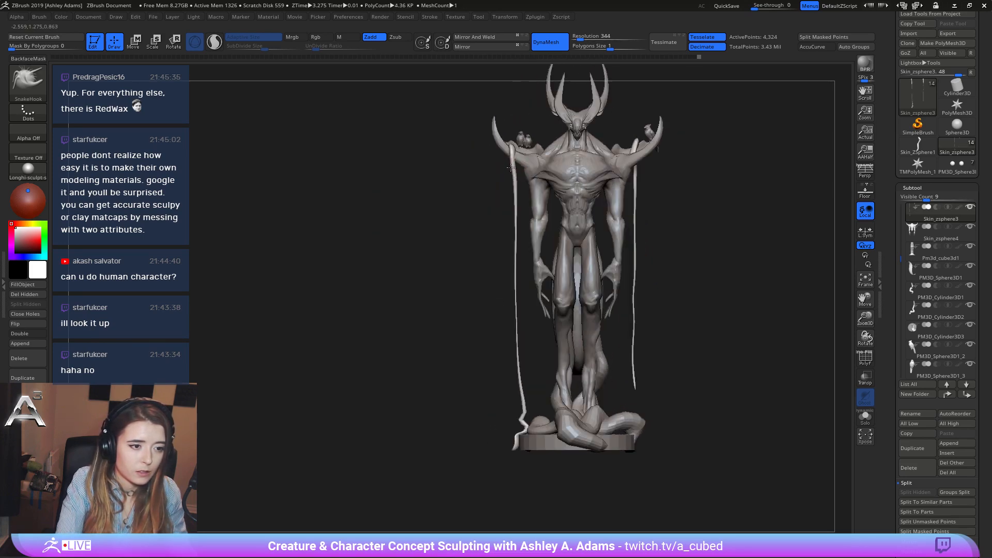
Bow the middle sections of both hanging strands outward, away from the creature's arms.
key("space")
key("space")
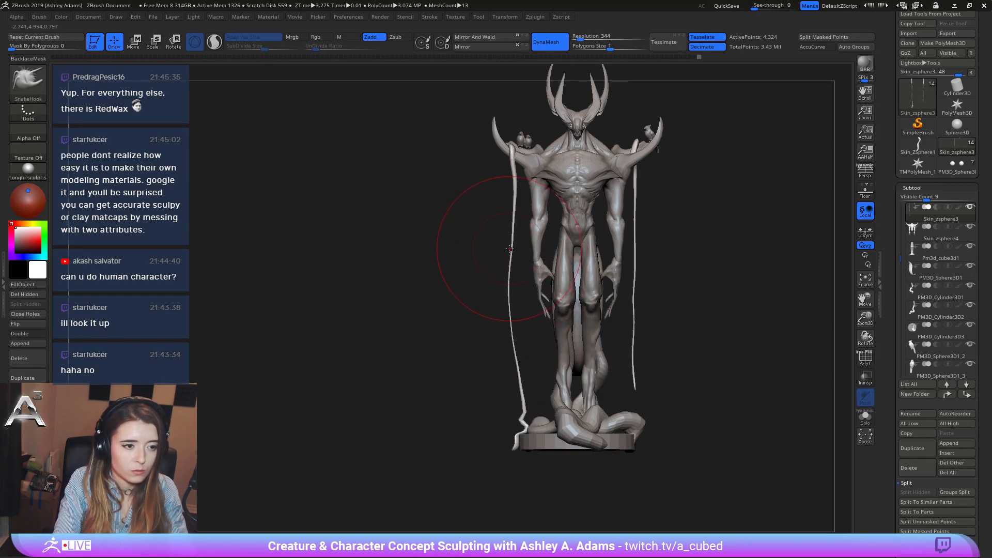
key("space")
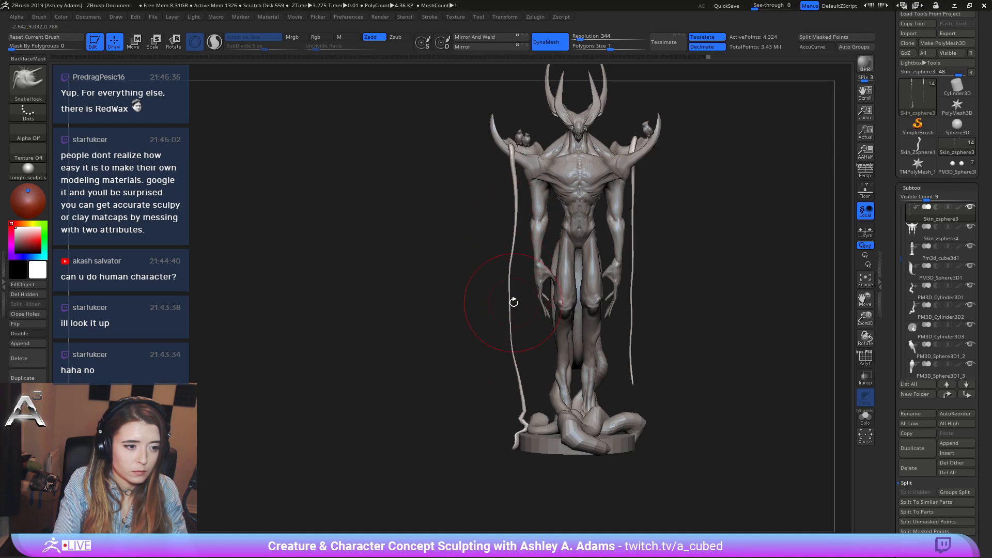
mouse_move(509, 269)
left_mouse_down()
mouse_move(593, 296)
mouse_move(639, 277)
left_mouse_up()
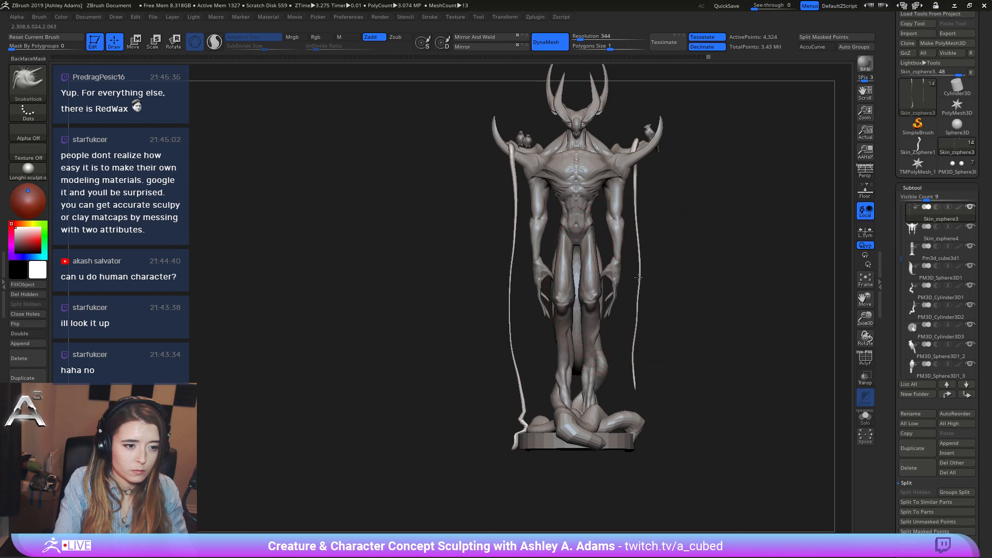
Adjust the lower length of the strand hanging from the creature's left shoulder horn.
left_click_drag(632, 368, 634, 370)
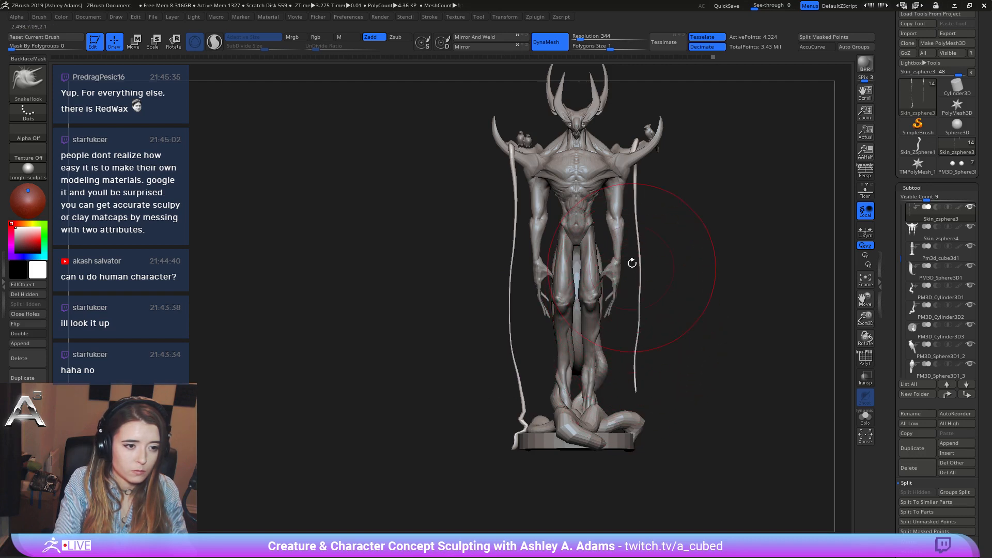
mouse_move(641, 253)
left_mouse_down()
mouse_move(656, 266)
mouse_move(659, 241)
left_mouse_up()
right_click_drag(659, 240, 594, 228)
mouse_move(759, 235)
right_mouse_down("alt")
mouse_move(630, 257)
mouse_move(622, 309)
mouse_move(504, 305)
right_mouse_up("alt")
mouse_move(700, 237)
right_mouse_down("alt")
mouse_move(602, 250)
mouse_move(600, 216)
right_mouse_up("alt")
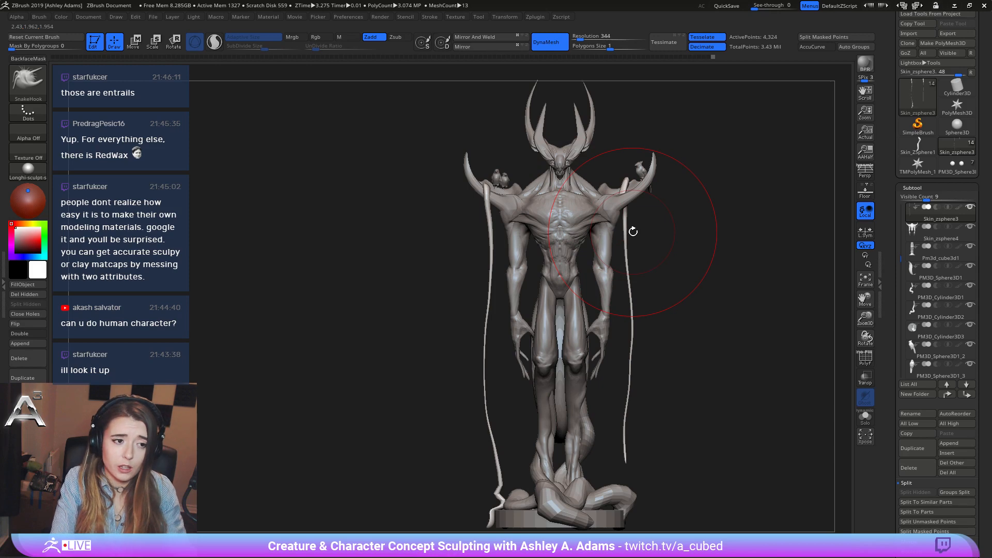
right_click_drag(634, 277, 628, 264, "ctrl")
mouse_move(708, 261)
right_mouse_down()
mouse_move(667, 260)
mouse_move(673, 266)
mouse_move(641, 213)
mouse_move(511, 193)
right_mouse_up()
Smooth the left strand's upper section below the shoulder horn and refine its outward bow beside the arm.
right_click(598, 210)
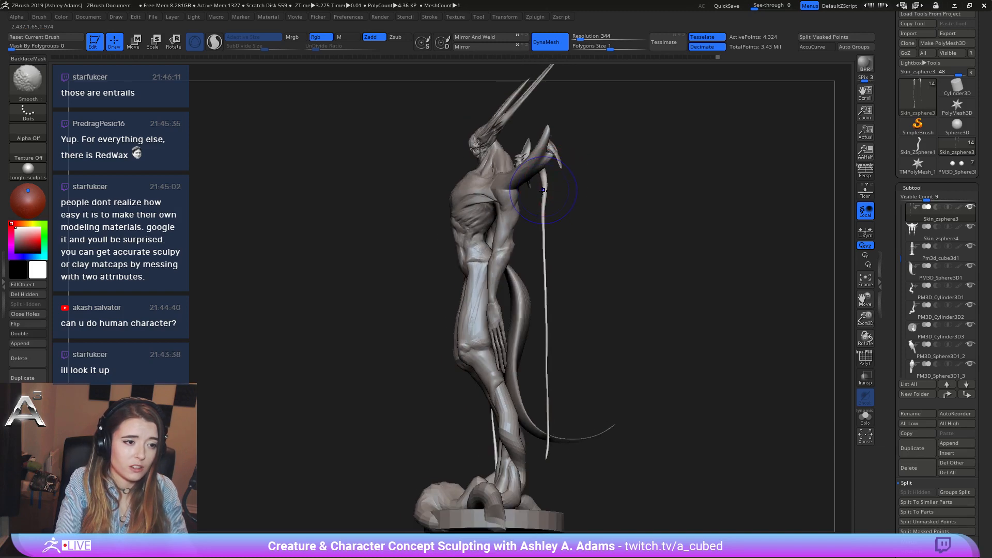
right_click_drag(583, 192, 590, 194, "shift")
right_click(537, 257)
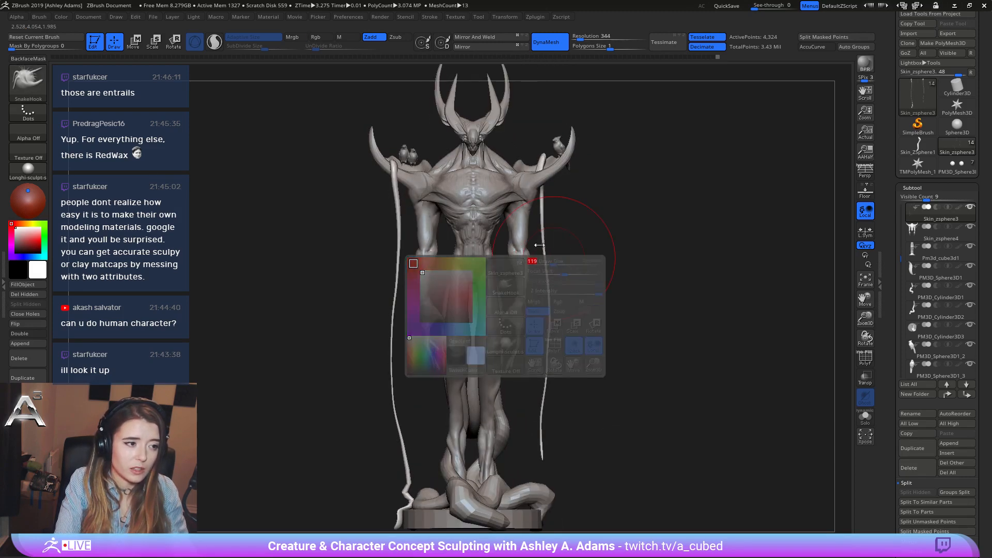
right_click(389, 185)
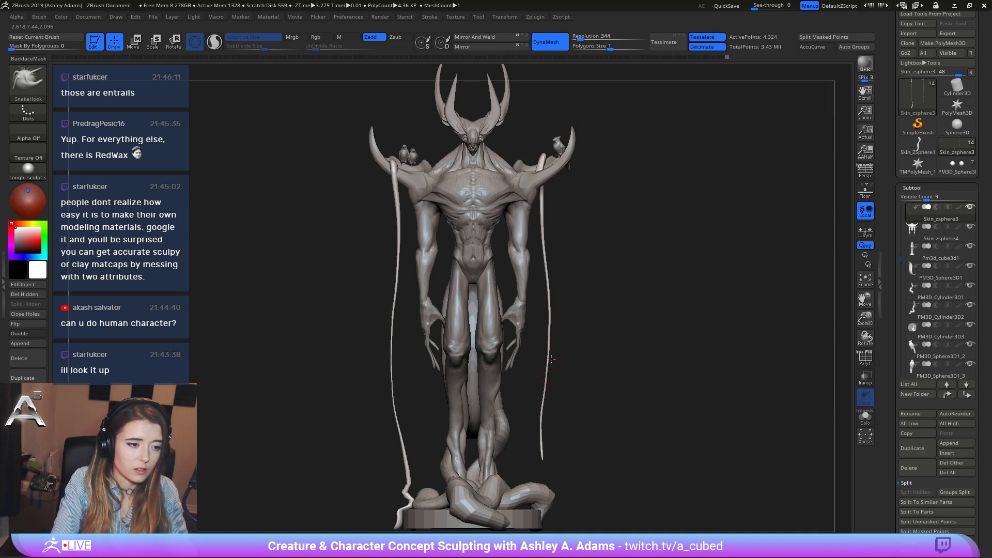
right_click(577, 299)
left_click_drag(577, 298, 522, 313)
Duplicate the hanging strands' subtool and split the copy into separate parts.
left_click(912, 449)
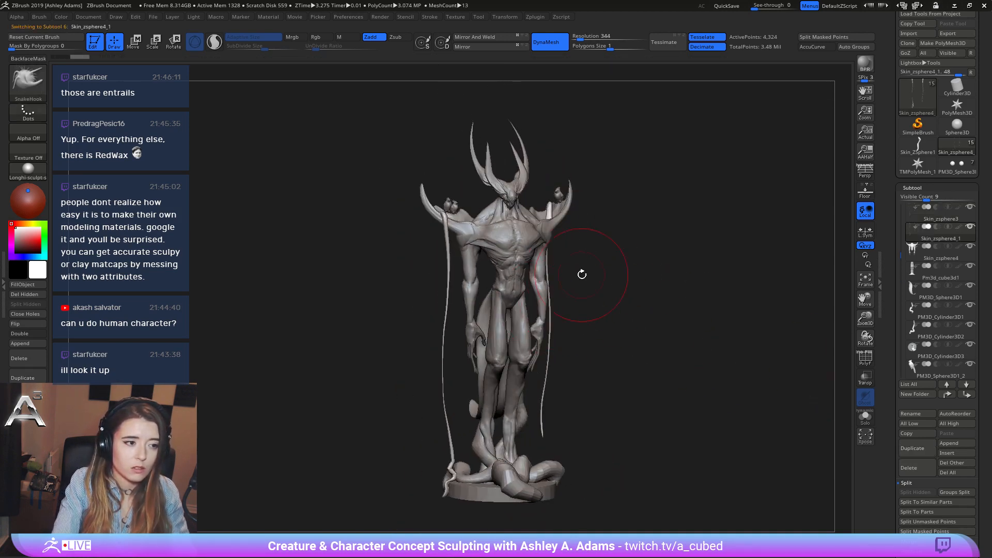
left_click_drag(653, 363, 703, 327, "alt")
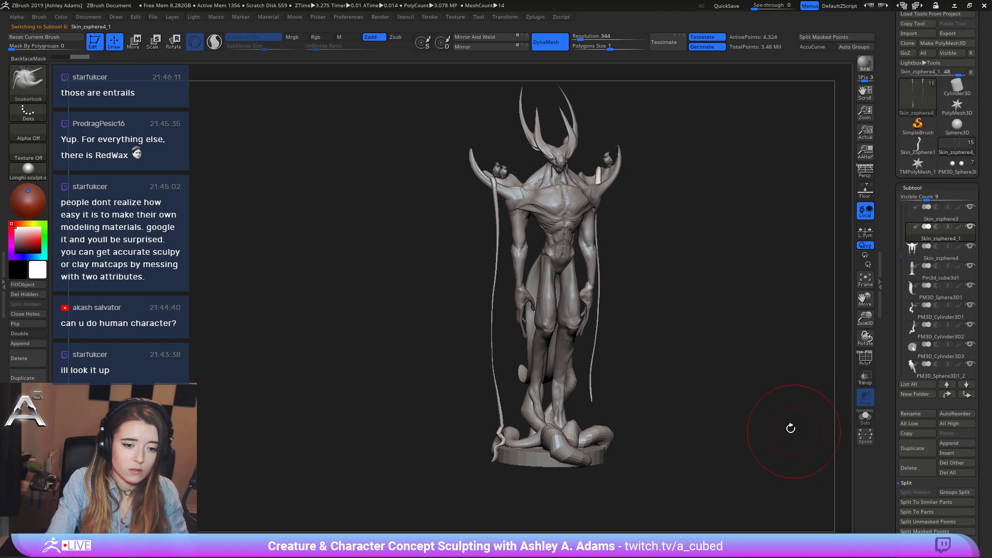
key("space")
left_click_drag(507, 270, 541, 270)
right_click_drag(543, 274, 518, 302)
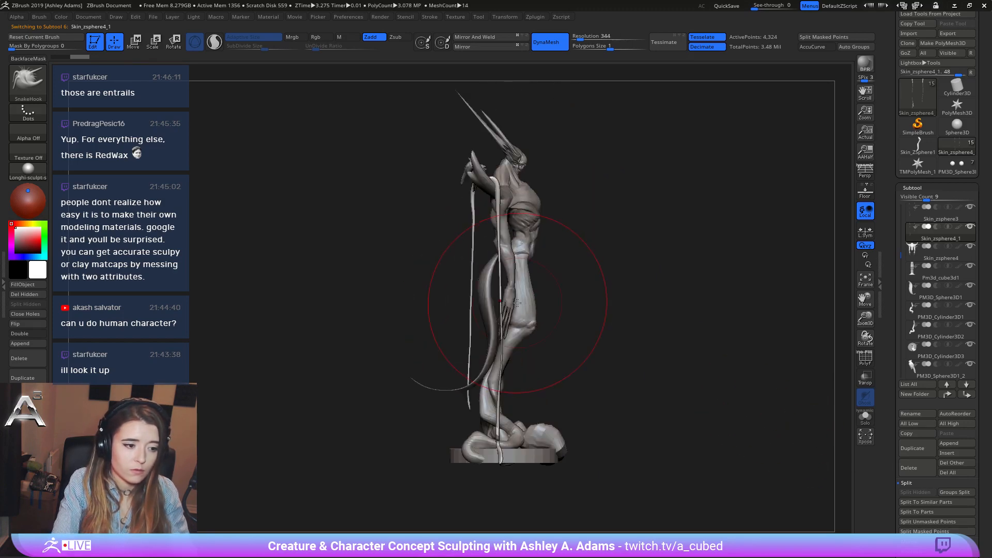
left_click(932, 512)
left_click(820, 533)
Move the copied strand on the creature's left side inward along the shoulder with the Transpose gizmo.
key("w")
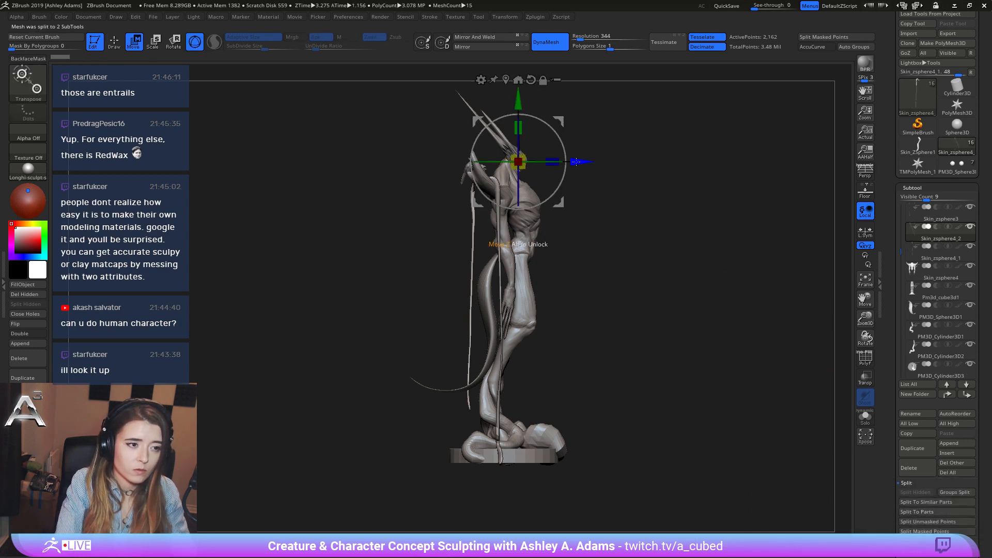
right_click_drag(584, 161, 522, 173)
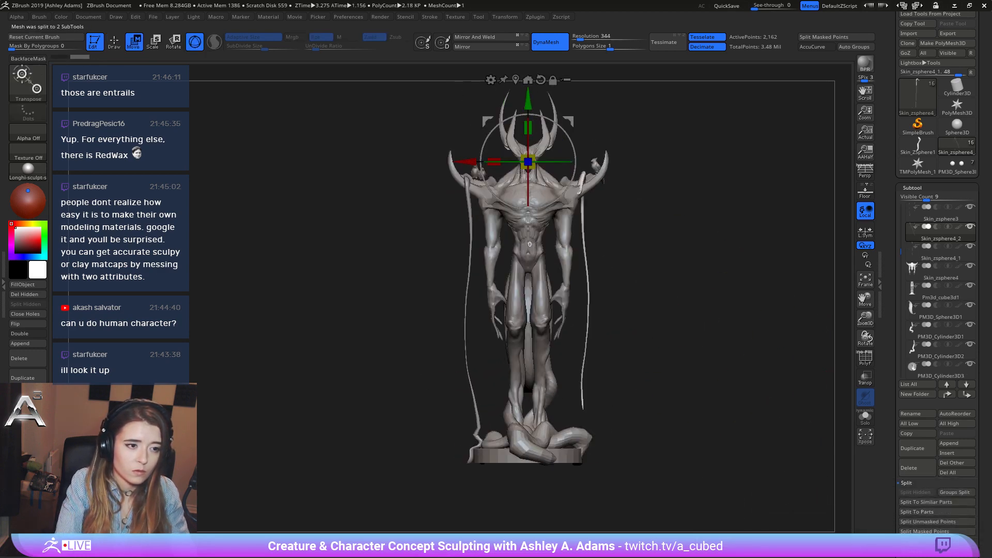
left_click_drag(575, 119, 554, 115)
right_click_drag(594, 127, 546, 116)
left_click_drag(547, 115, 541, 114)
mouse_move(491, 259)
right_mouse_down()
mouse_move(538, 281)
mouse_move(523, 294)
mouse_move(556, 285)
mouse_move(569, 257)
mouse_move(568, 341)
mouse_move(577, 316)
mouse_move(576, 334)
mouse_move(569, 299)
mouse_move(586, 349)
right_mouse_up()
Bend the copied left strand with SnakeHook so that its middle passes around the creature's left forearm.
key("q")
right_click(538, 281)
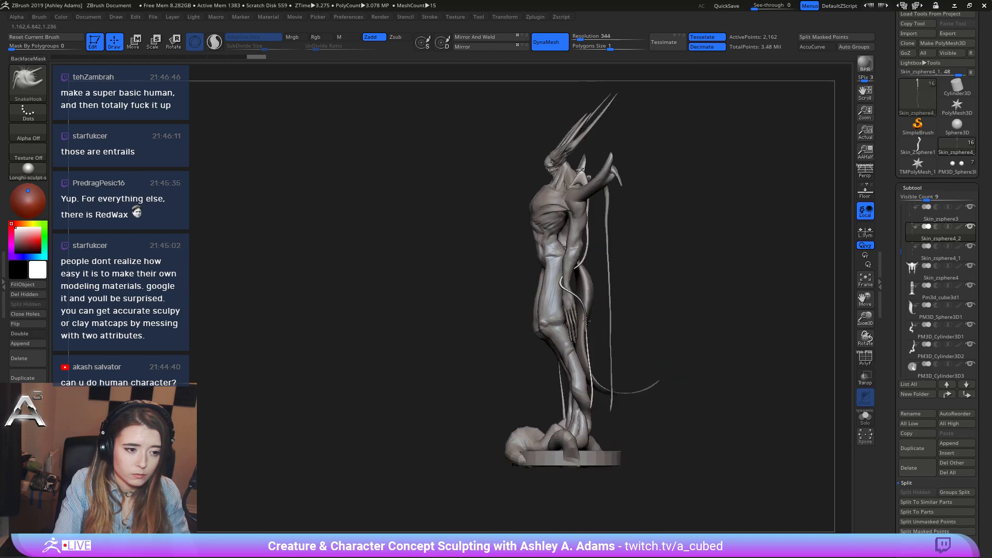
key("space")
mouse_move(586, 351)
left_mouse_down()
mouse_move(600, 352)
mouse_move(575, 359)
left_mouse_up()
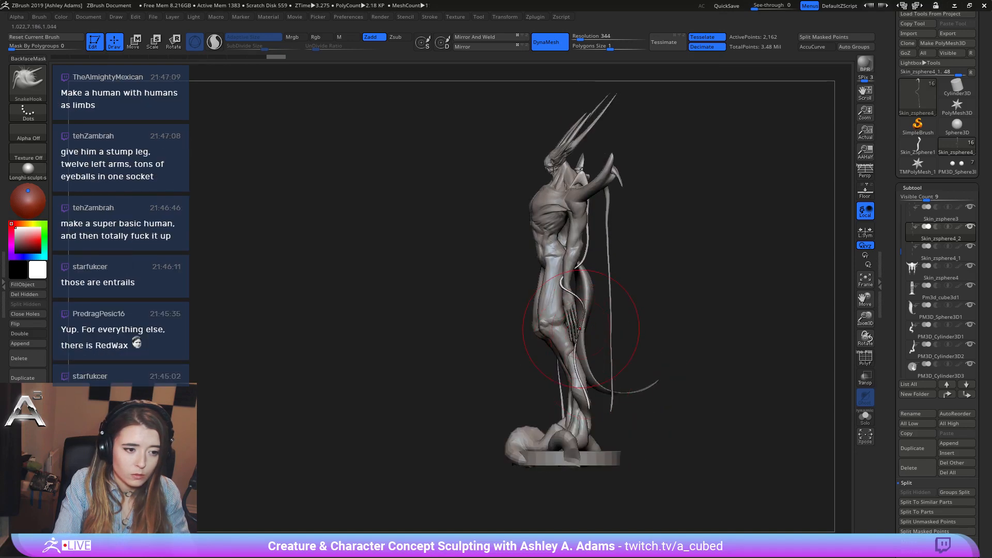
right_click_drag(572, 328, 588, 296)
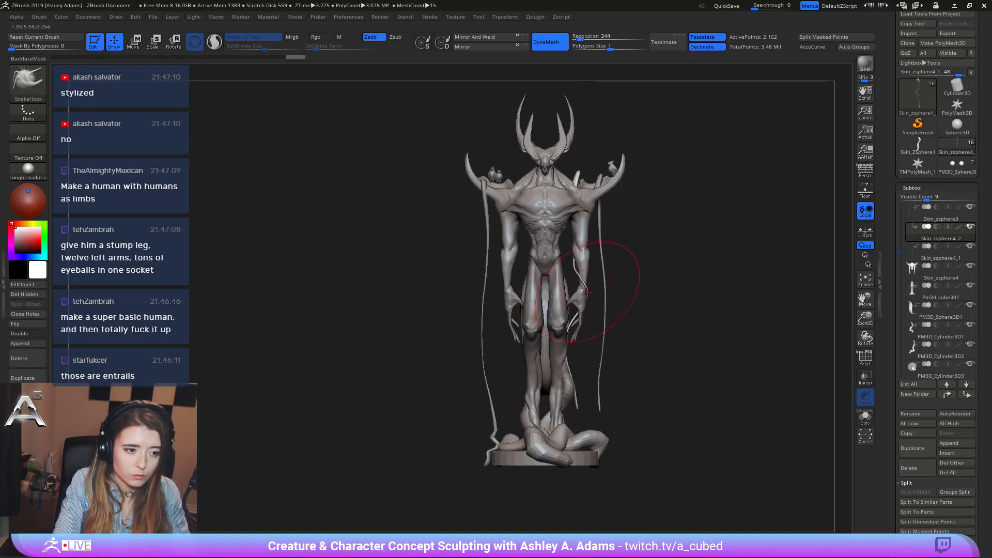
Curve the copied left strand's lower end around the creature's lower left leg with a smaller SnakeHook brush.
key("space")
right_click_drag(575, 388, 555, 354)
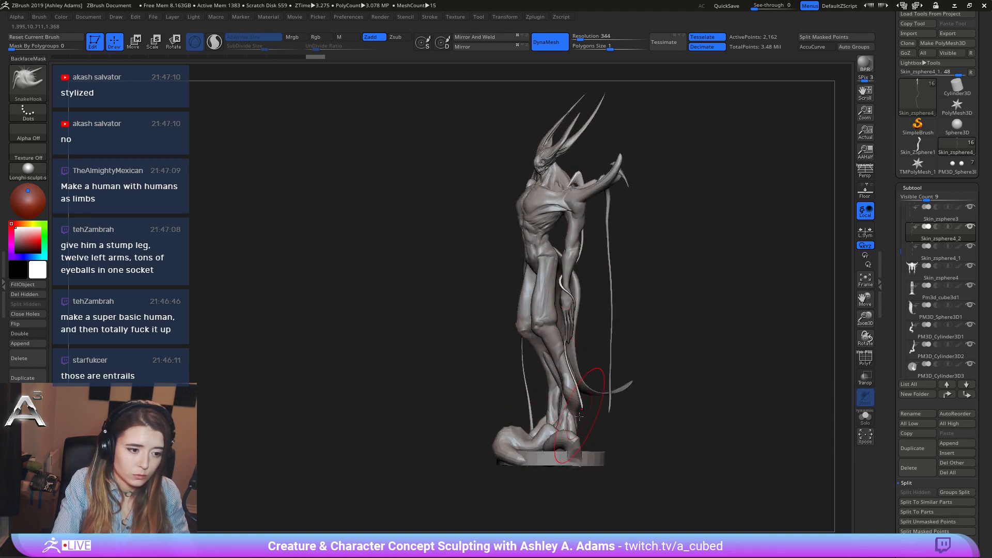
mouse_move(576, 415)
right_mouse_down()
mouse_move(565, 387)
mouse_move(600, 403)
mouse_move(622, 396)
right_mouse_up()
key("space")
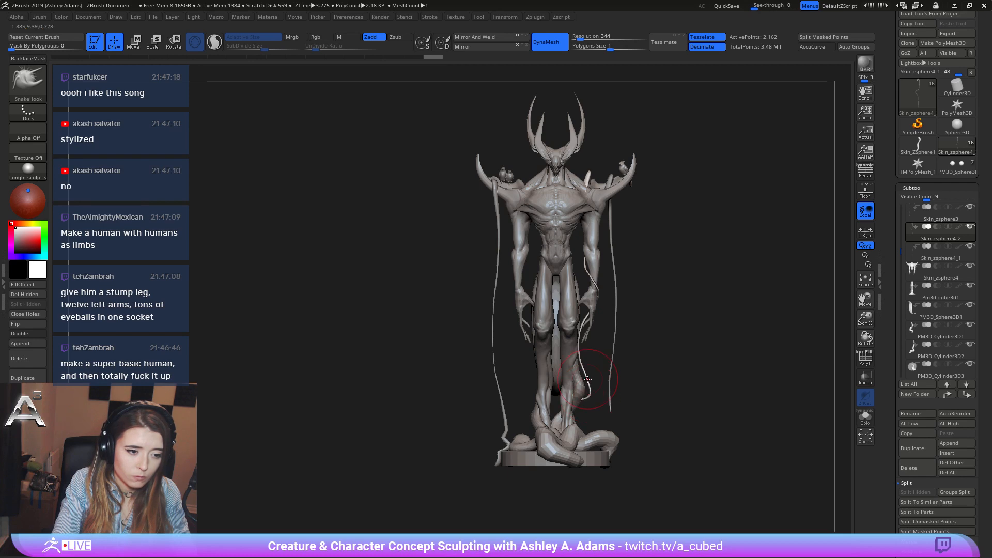
key("space")
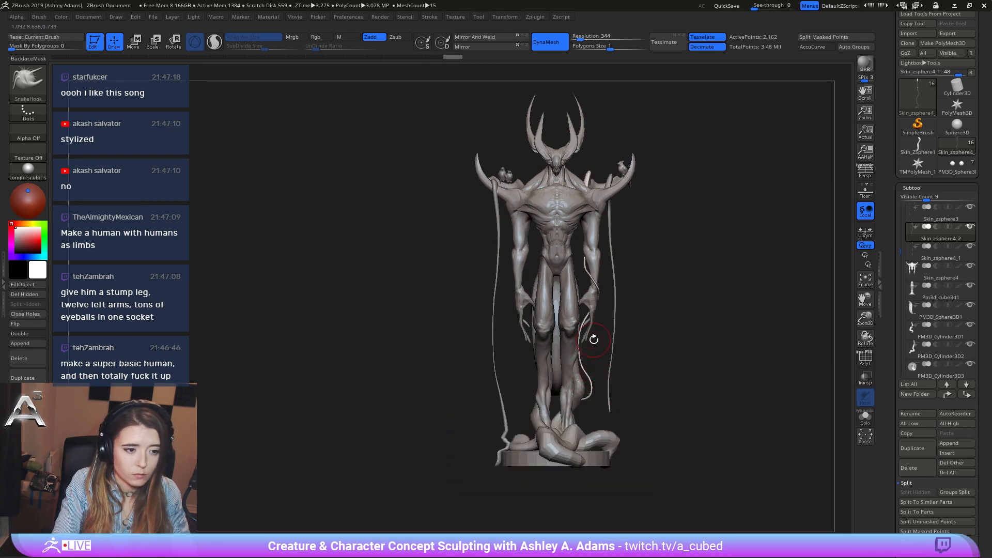
key("space")
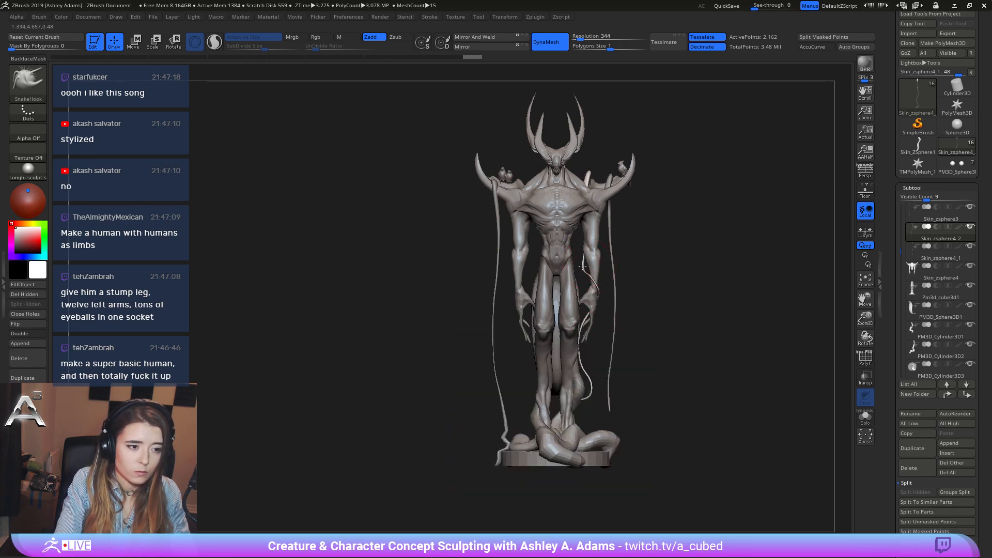
Widen the copied strand's loop around the creature's left wrist and pull it around the back of the hand.
left_click_drag(589, 273, 594, 277)
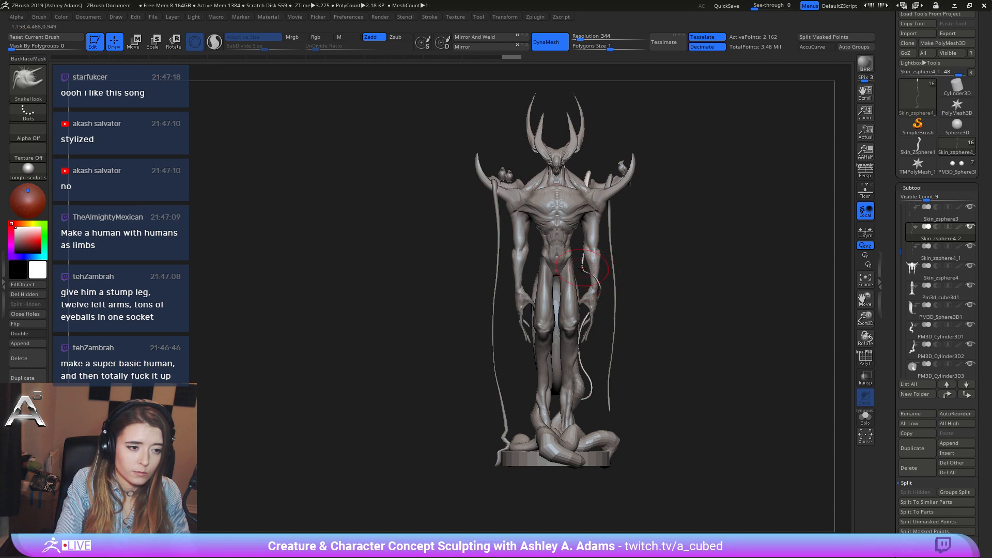
right_click_drag(582, 269, 616, 310)
key("space")
mouse_move(620, 305)
left_mouse_down()
mouse_move(608, 305)
mouse_move(618, 325)
mouse_move(608, 305)
left_mouse_up()
key("space")
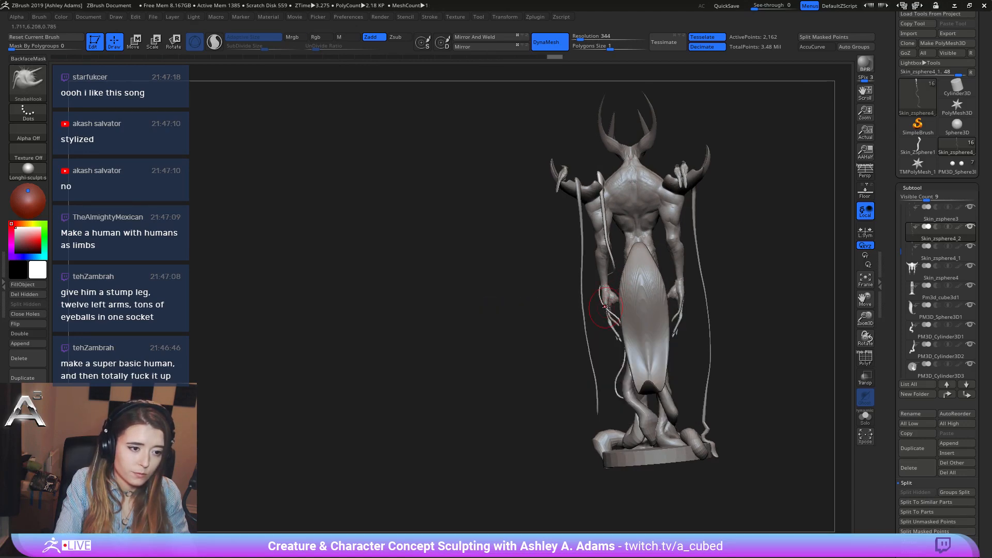
Curve the copied left strand's upper section behind the upper arm and fit its top over the shoulder.
right_click_drag(605, 307, 617, 232)
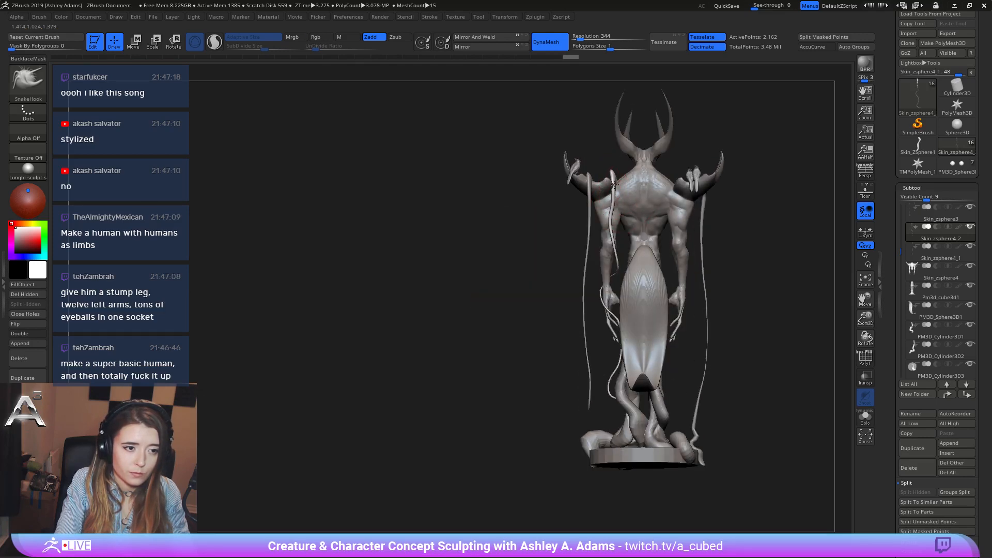
right_click(607, 237)
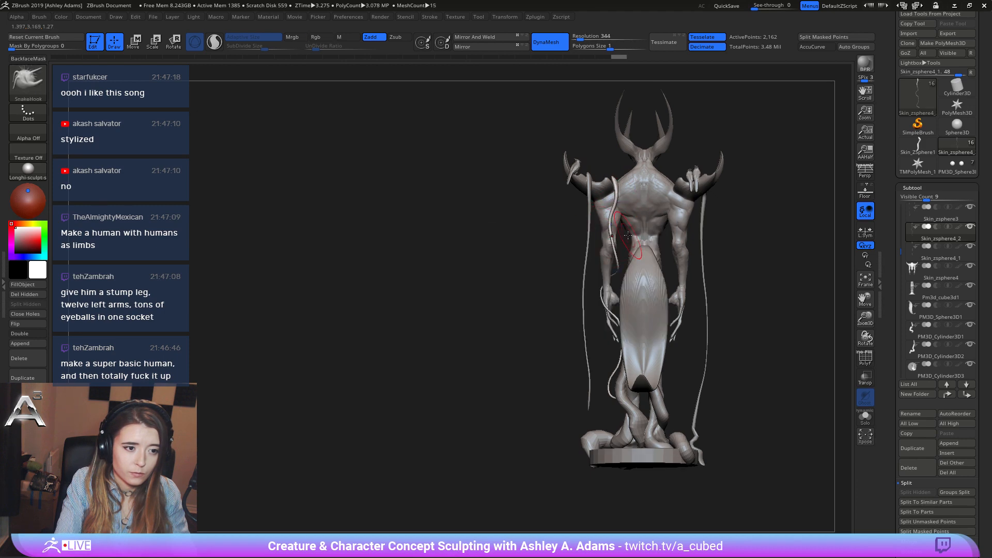
mouse_move(630, 235)
right_mouse_down()
mouse_move(727, 228)
mouse_move(656, 274)
right_mouse_up()
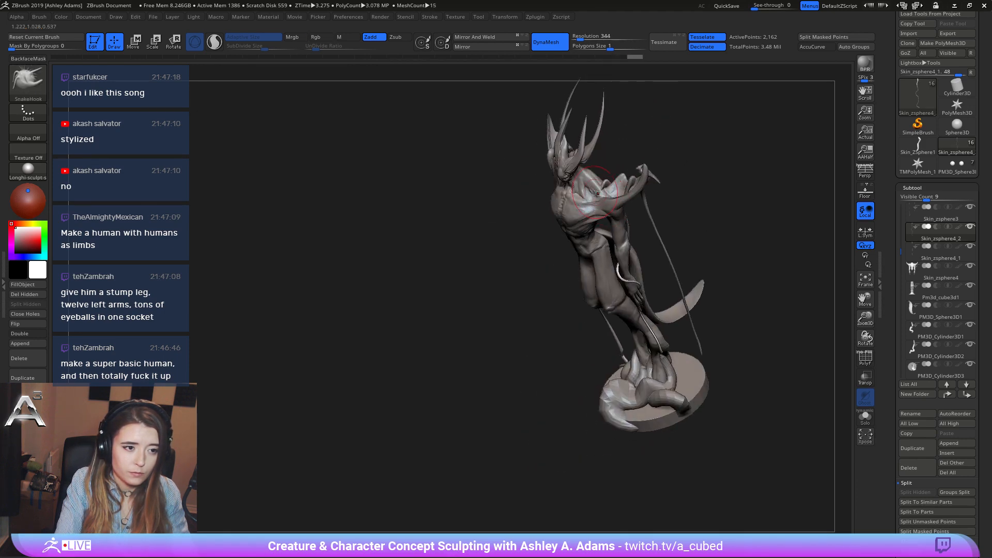
right_click_drag(611, 199, 612, 181)
key("shift")
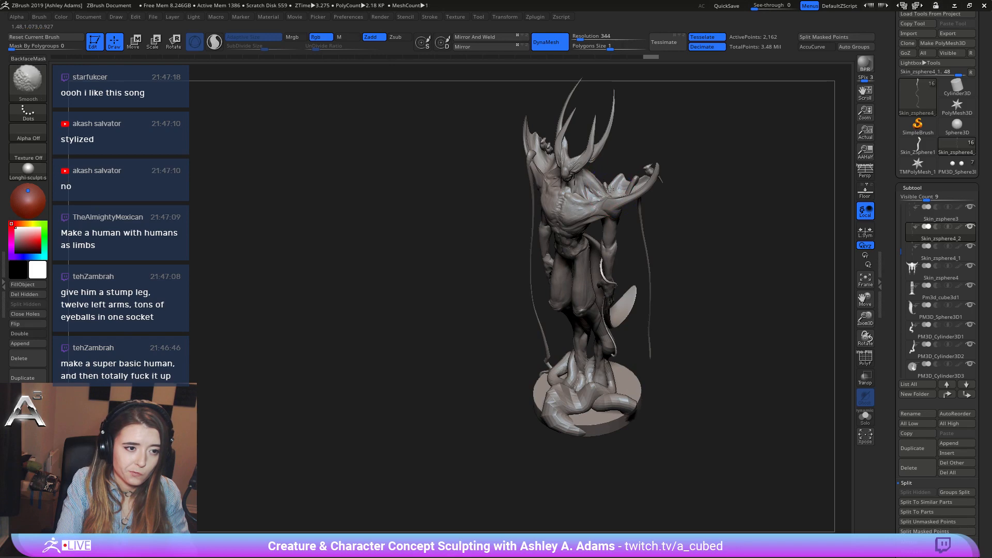
mouse_move(615, 196)
right_mouse_down()
mouse_move(565, 272)
mouse_move(604, 187)
mouse_move(631, 228)
right_mouse_up()
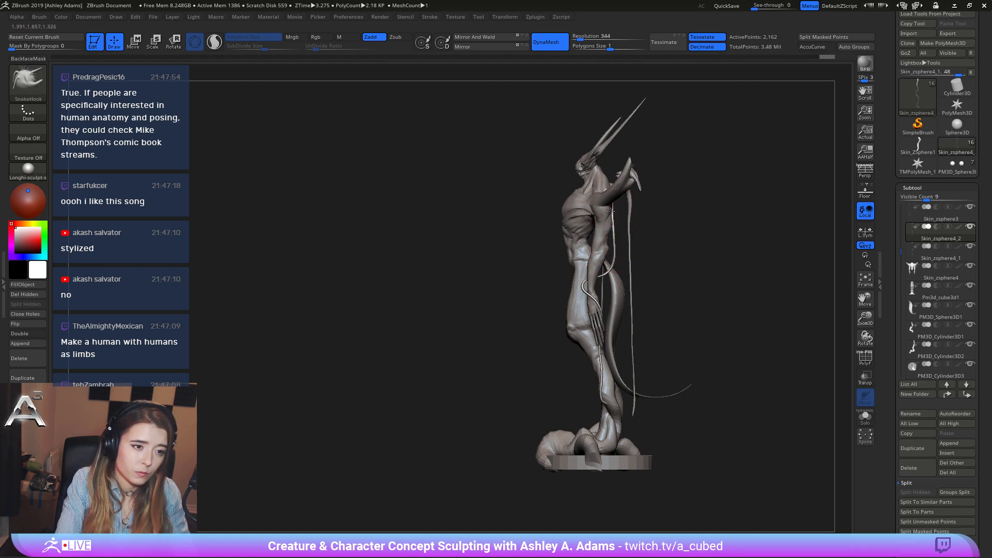
Smooth the copied left strand along the arm and refine its curves beside the hand and lower leg.
left_click_drag(610, 212, 607, 274, "shift")
right_click_drag(640, 266, 682, 252)
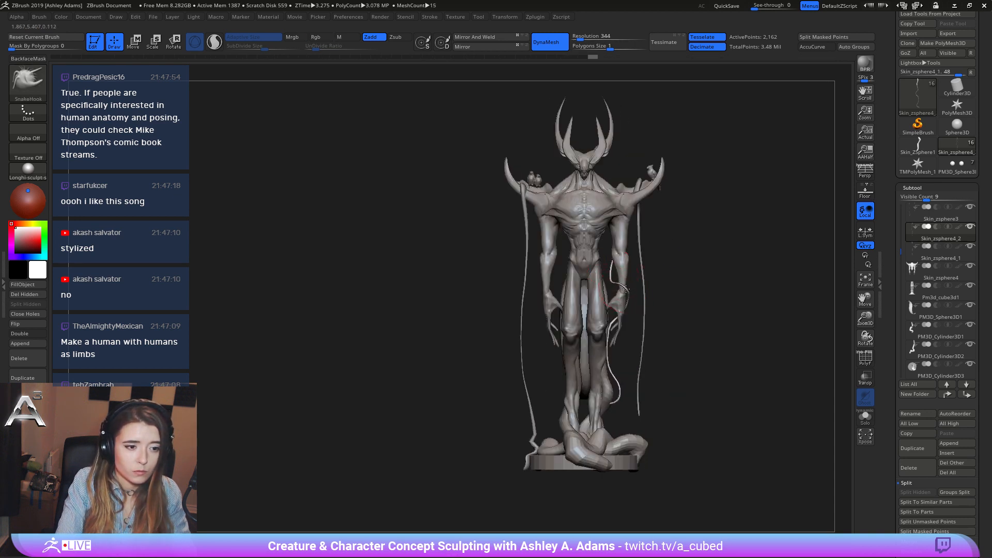
key("shift")
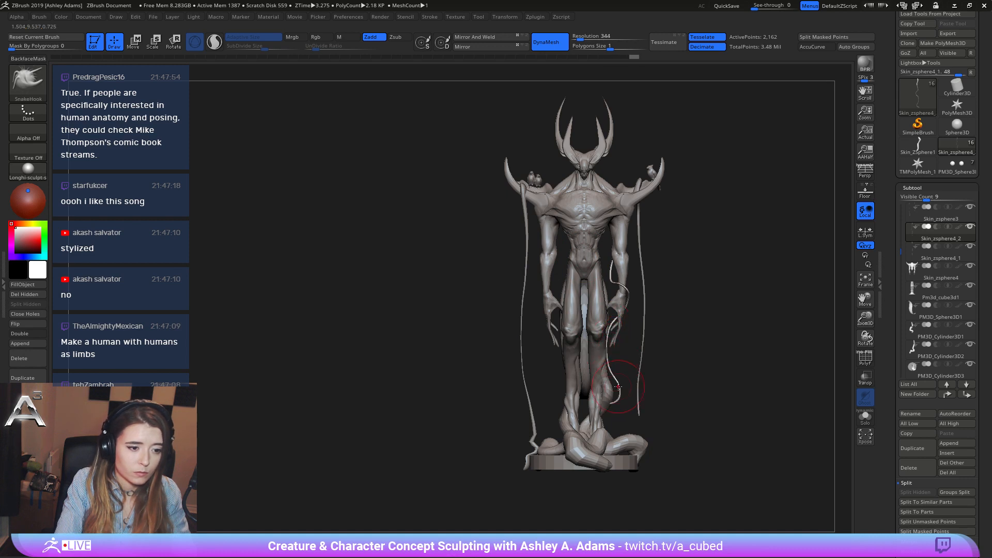
right_click_drag(611, 331, 624, 373, "alt")
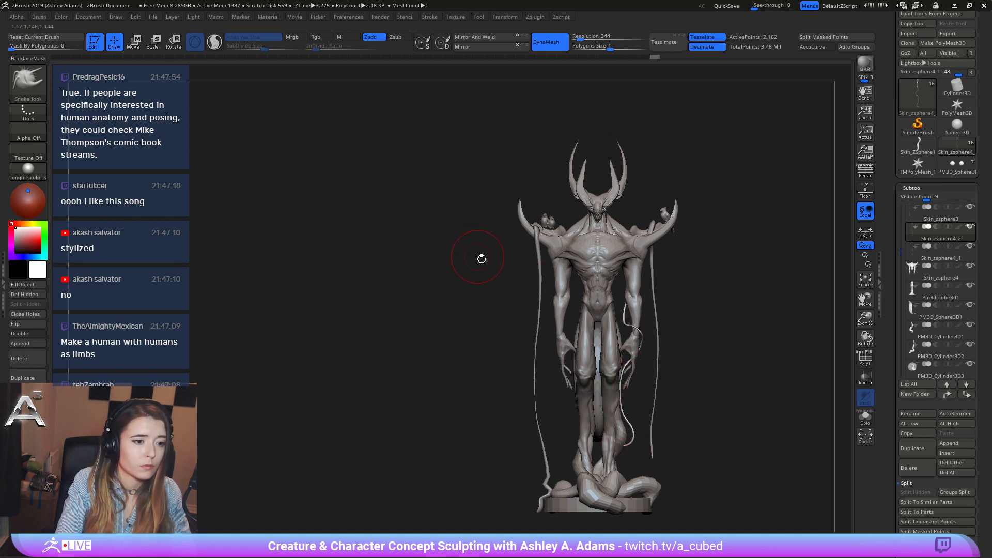
Select the copied strand on the creature's right side and move it inward along the shoulder with the Transpose gizmo.
left_click(538, 251, "alt")
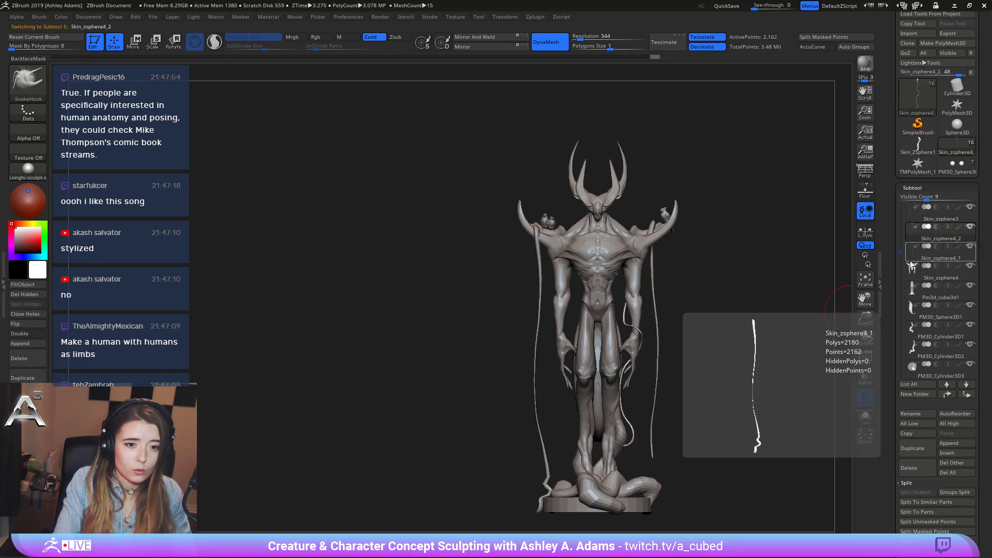
left_click(910, 254)
right_click_drag(535, 247, 595, 217)
key("w")
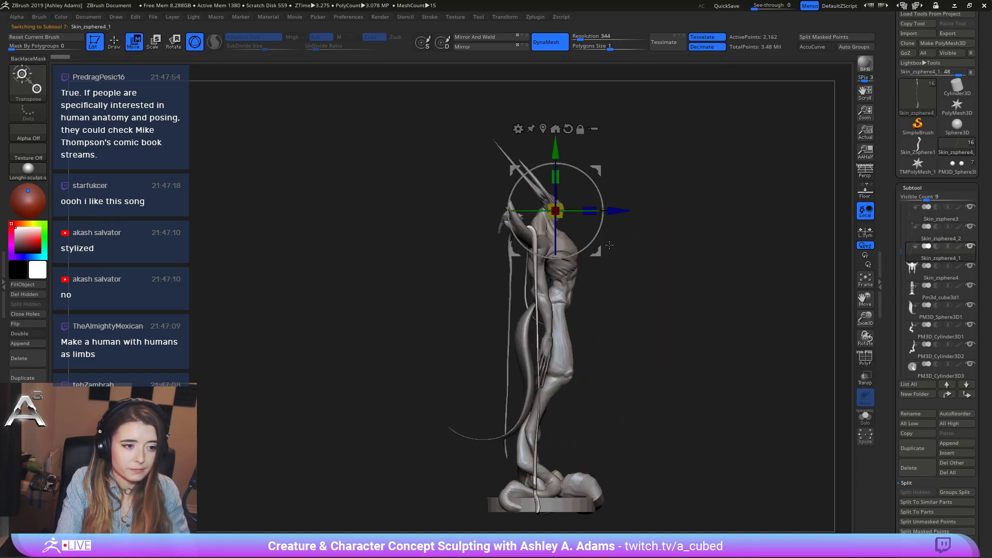
right_click_drag(605, 167, 629, 175)
left_click_drag(629, 174, 630, 174)
right_click_drag(630, 175, 595, 295)
left_click_drag(622, 212, 606, 211)
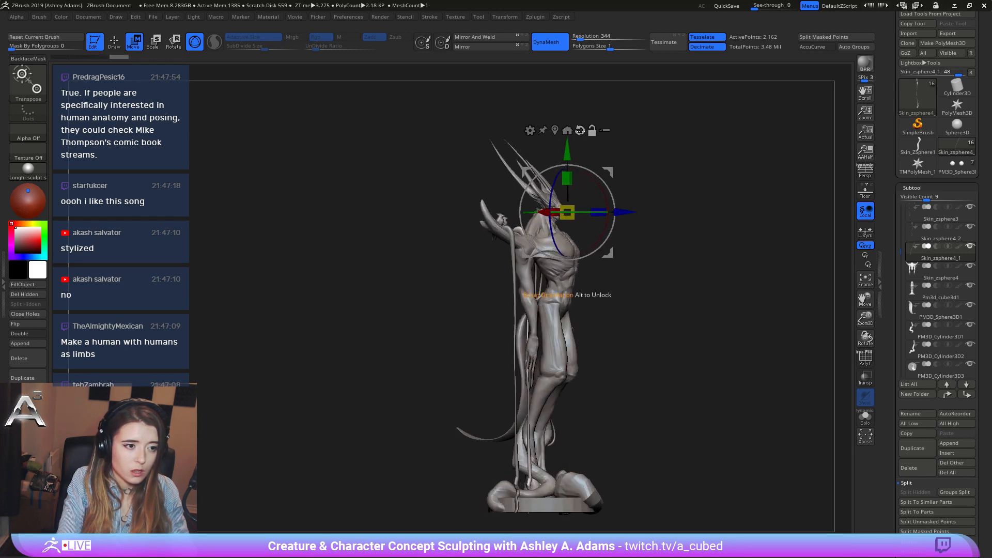
left_click_drag(559, 150, 507, 154, "alt")
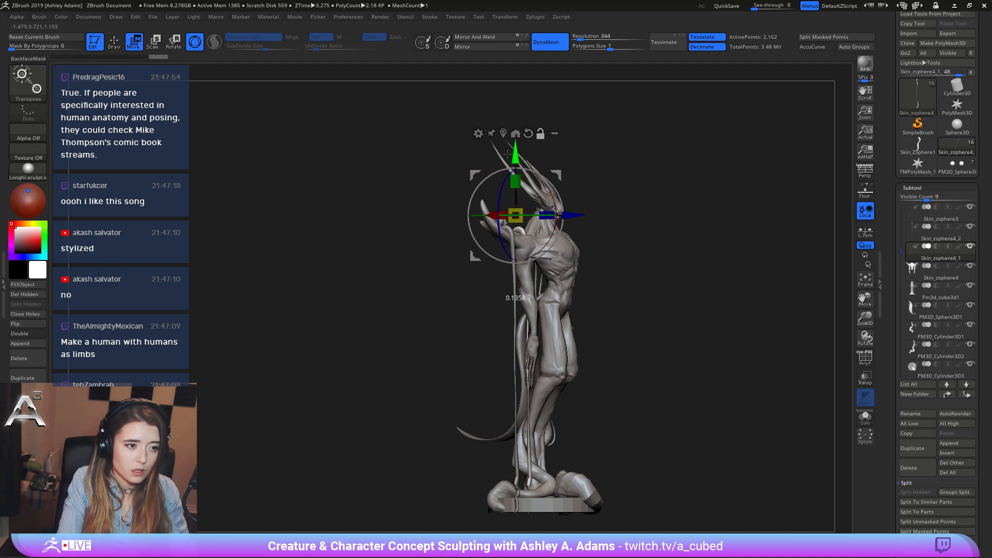
right_click_drag(508, 153, 551, 243)
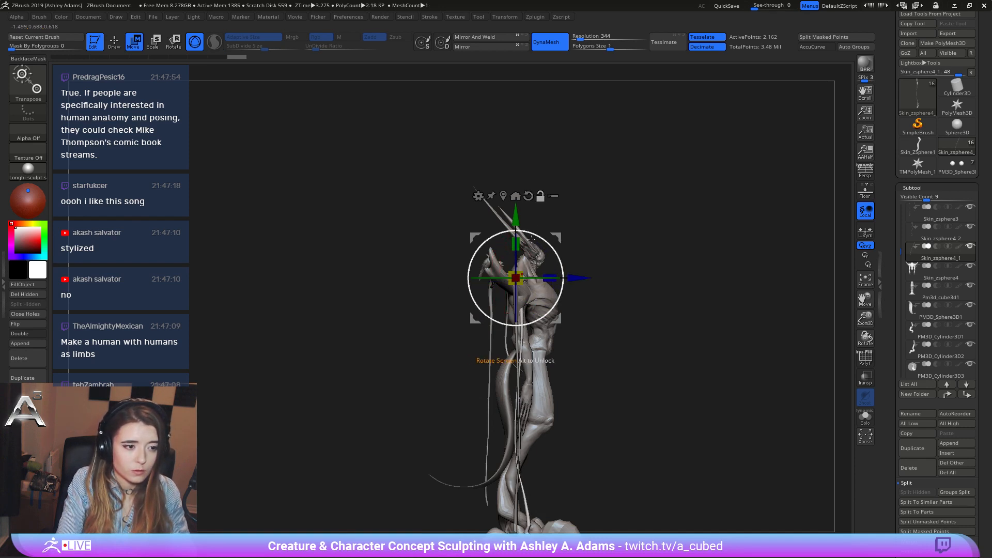
Wrap the copied right strand around the creature's right forearm with SnakeHook and route its lower length past the legs to the pedestal.
mouse_move(574, 276)
right_mouse_down()
mouse_move(566, 272)
mouse_move(598, 289)
mouse_move(593, 332)
right_mouse_up()
key("q")
key("space")
mouse_move(542, 434)
left_mouse_down()
mouse_move(520, 389)
mouse_move(531, 326)
left_mouse_up()
key("space")
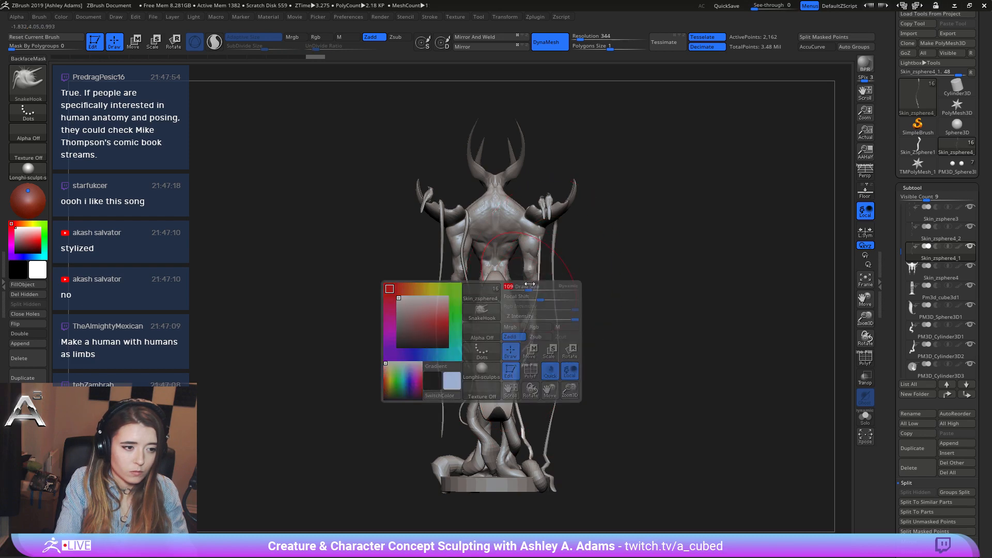
mouse_move(537, 286)
right_mouse_down()
mouse_move(546, 230)
mouse_move(537, 344)
mouse_move(564, 347)
mouse_move(569, 336)
mouse_move(548, 295)
mouse_move(572, 280)
mouse_move(571, 268)
mouse_move(589, 303)
mouse_move(569, 288)
mouse_move(576, 303)
right_mouse_up()
key("space")
key("space")
key("space")
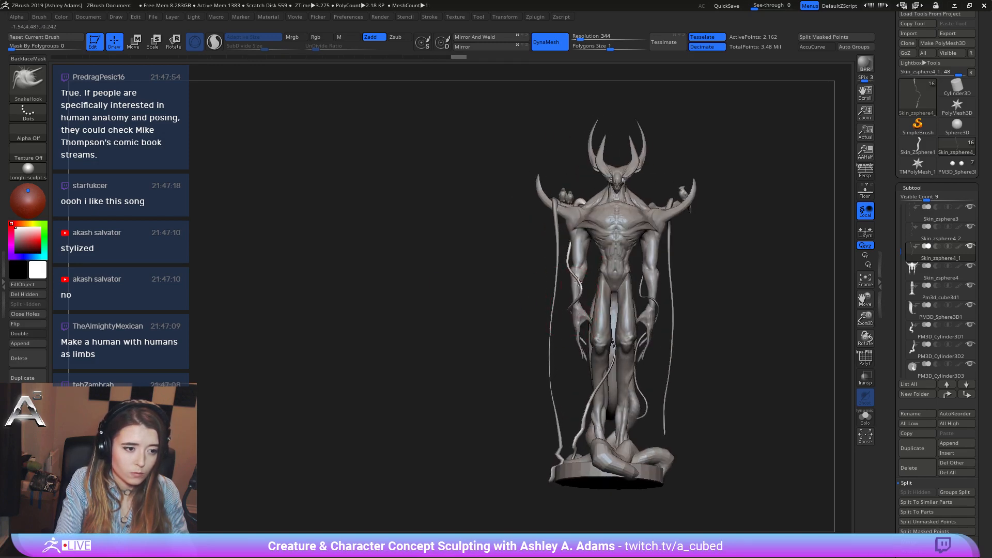
mouse_move(578, 282)
right_mouse_down()
mouse_move(578, 273)
mouse_move(585, 279)
mouse_move(559, 281)
mouse_move(562, 267)
mouse_move(551, 269)
mouse_move(564, 239)
mouse_move(612, 283)
mouse_move(603, 323)
mouse_move(626, 261)
mouse_move(654, 311)
right_mouse_up()
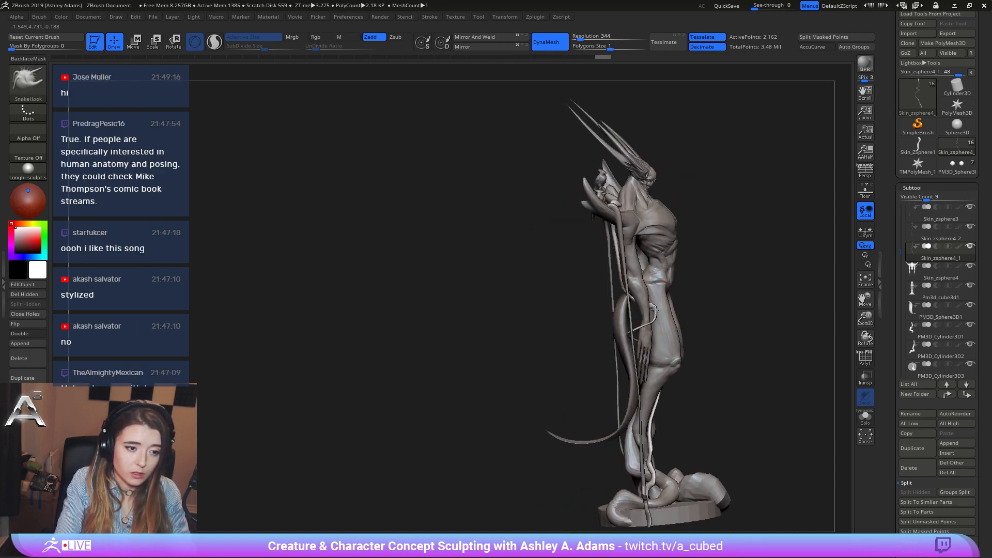
Refine and smooth the copied right strand's curve where it wraps around the creature's right forearm and wrist.
key("shift")
left_click_drag(649, 309, 653, 311)
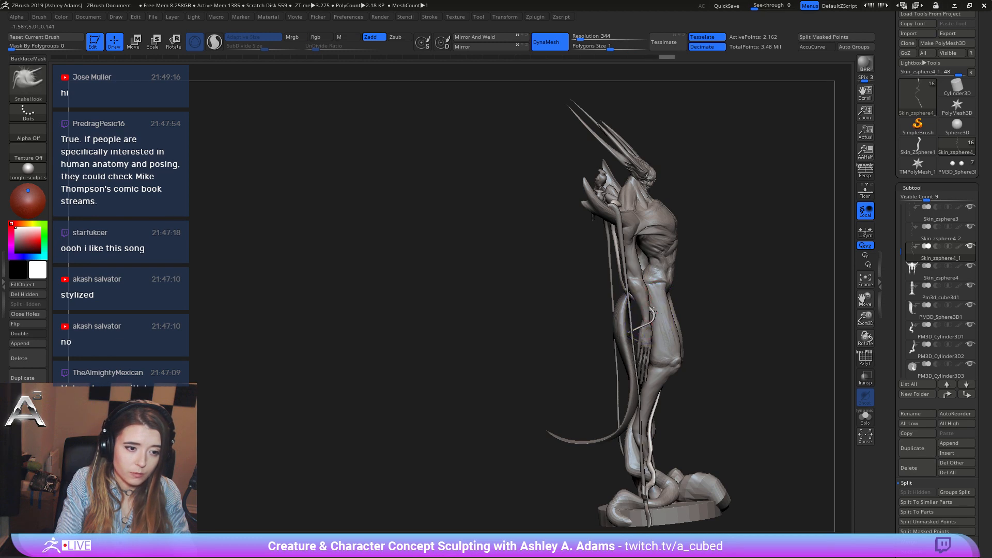
right_click_drag(628, 327, 639, 330)
left_click_drag(639, 329, 640, 335)
right_click_drag(632, 331, 641, 314)
key("shift")
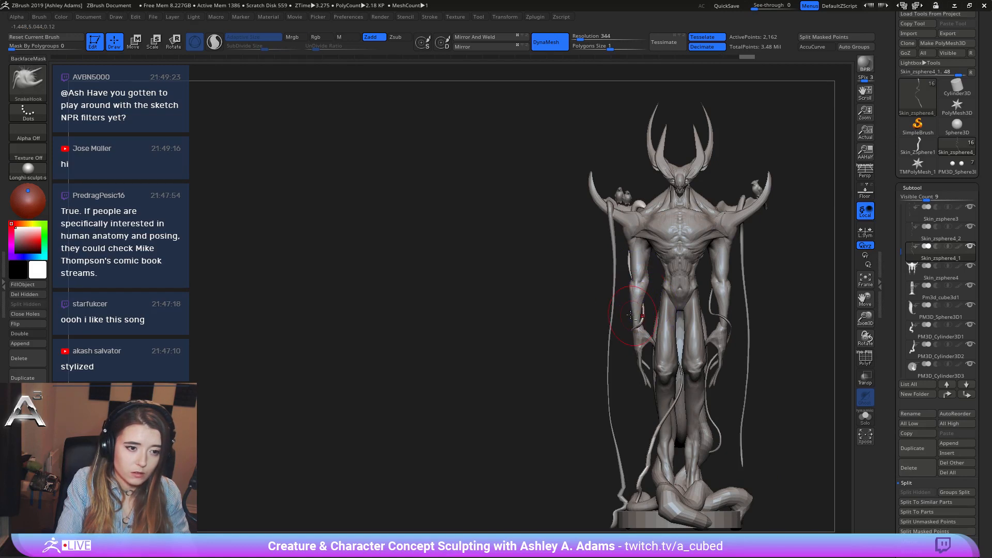
Reshape the copied right strand's lower length with SnakeHook so it bows outward and drops beside the right foot.
right_click_drag(637, 273, 628, 233, "alt")
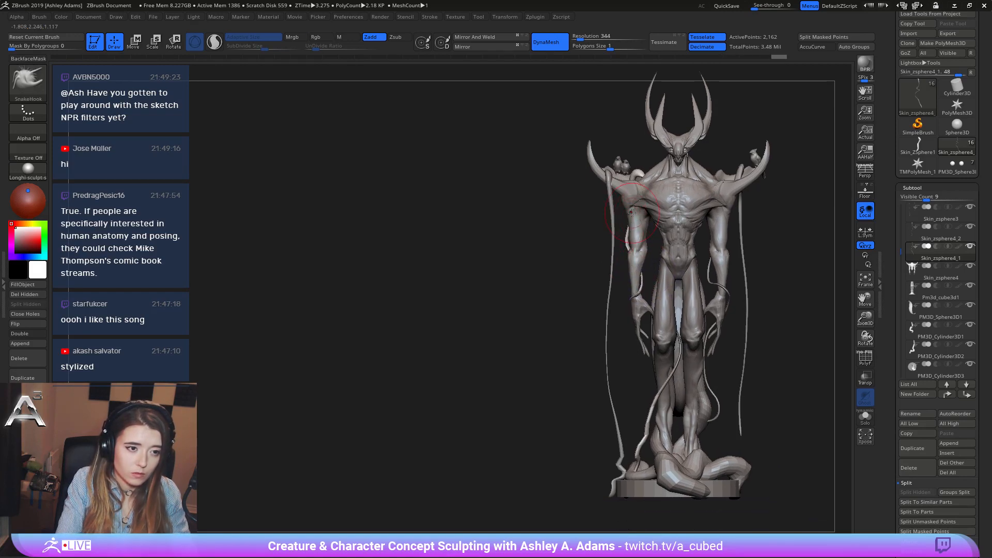
mouse_move(638, 179)
right_mouse_down()
mouse_move(646, 197)
mouse_move(655, 185)
mouse_move(666, 199)
right_mouse_up()
right_click_drag(650, 355, 658, 311, "alt")
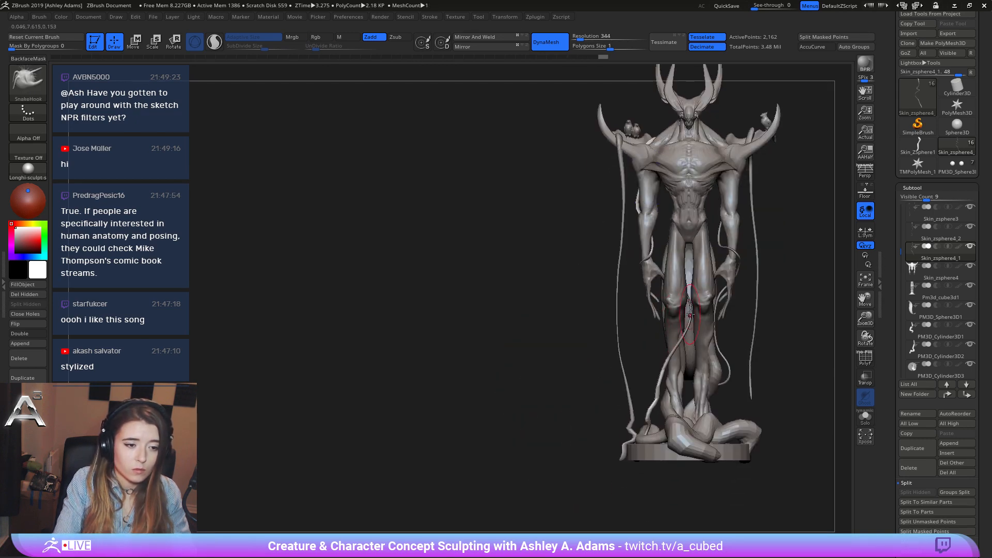
mouse_move(645, 427)
left_mouse_down()
mouse_move(670, 429)
mouse_move(658, 368)
left_mouse_up()
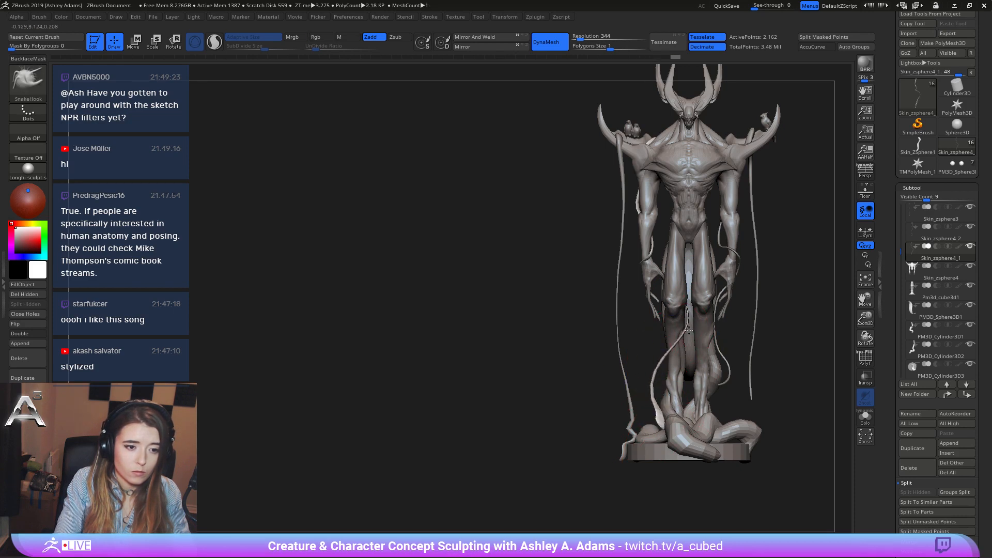
mouse_move(679, 363)
right_mouse_down("ctrl")
mouse_move(669, 303)
mouse_move(630, 349)
mouse_move(712, 347)
mouse_move(676, 355)
mouse_move(664, 337)
mouse_move(716, 273)
right_mouse_up("ctrl")
right_click(629, 349)
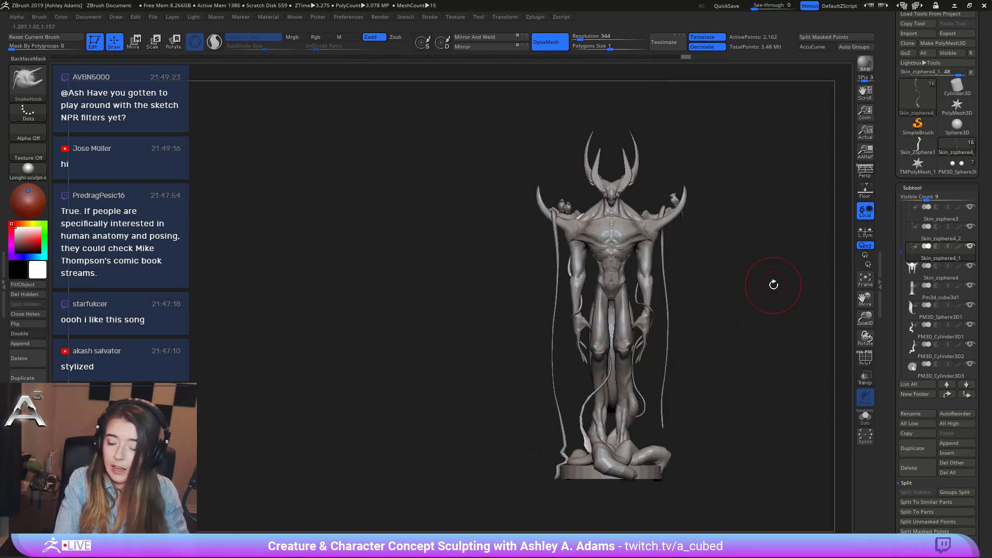
mouse_move(693, 234)
right_mouse_down("ctrl")
mouse_move(683, 290)
mouse_move(627, 333)
mouse_move(590, 327)
mouse_move(587, 310)
mouse_move(546, 316)
mouse_move(692, 264)
right_mouse_up("ctrl")
Select the creature's body and insert mirrored capsules just below the fingertips with the IMM Primitives brush.
left_click(556, 315, "alt")
right_click(557, 315)
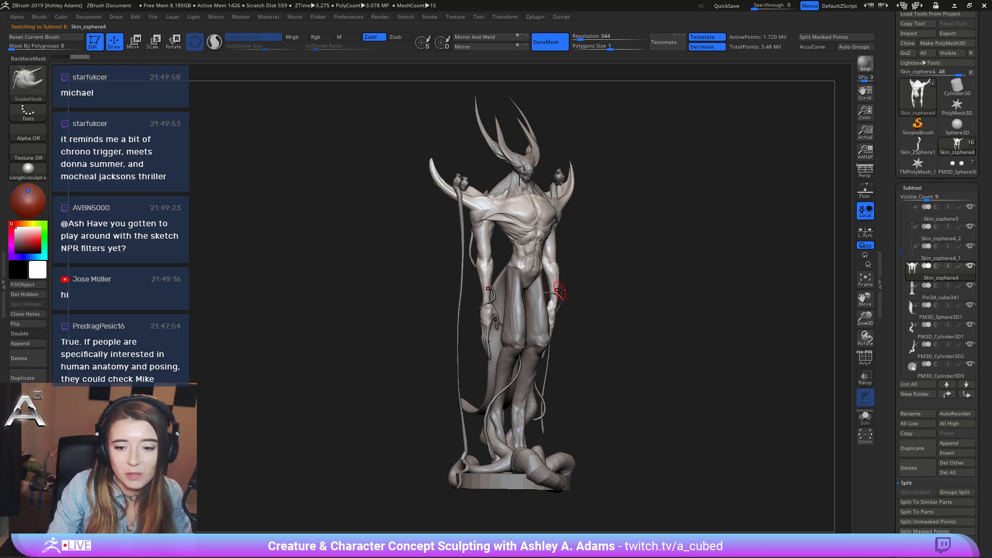
right_click_drag(576, 285, 548, 285)
mouse_move(548, 285)
right_mouse_down("alt")
mouse_move(537, 247)
mouse_move(537, 289)
right_mouse_up("alt")
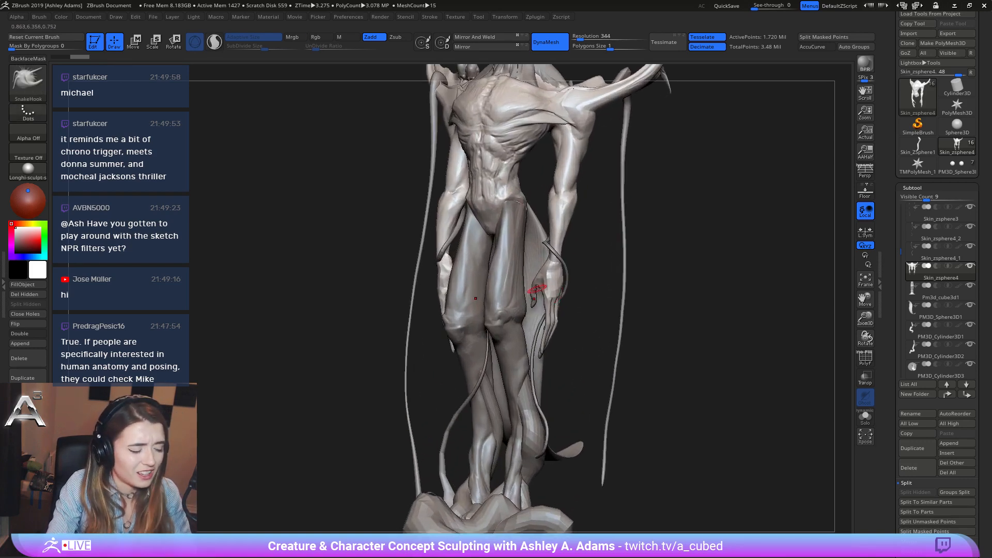
key("b")
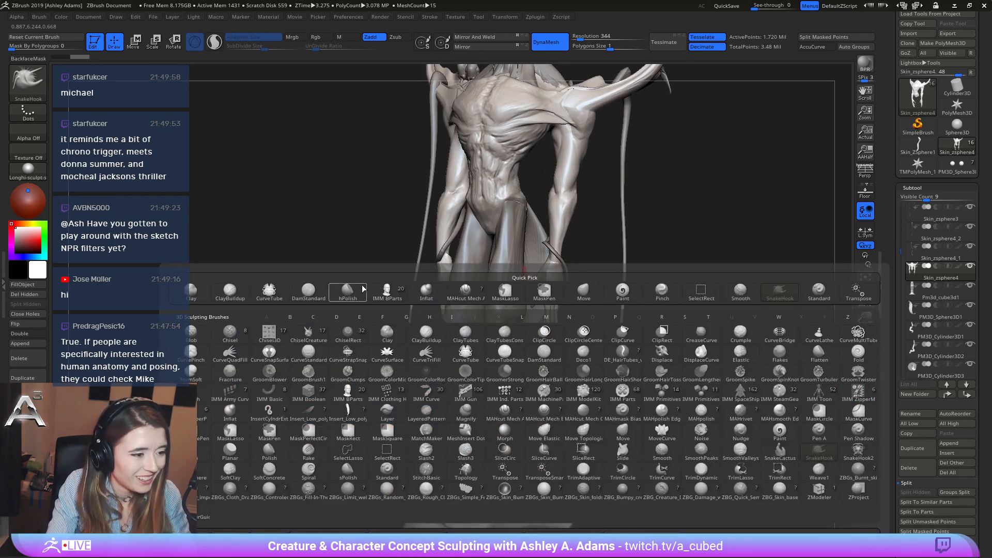
key("i")
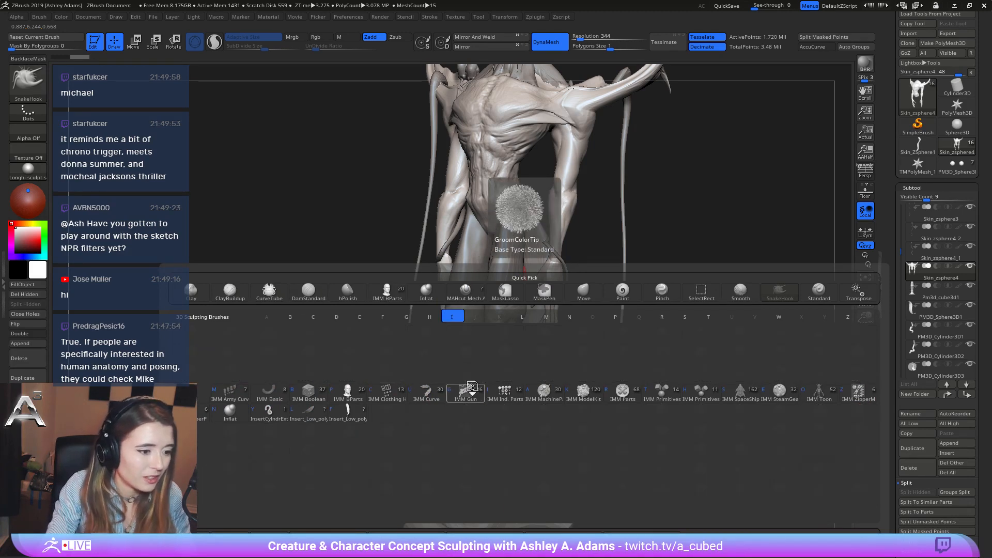
left_click(667, 393)
mouse_move(534, 297)
right_mouse_down("alt")
mouse_move(523, 211)
mouse_move(533, 279)
right_mouse_up("alt")
right_click_drag(615, 284, 545, 239)
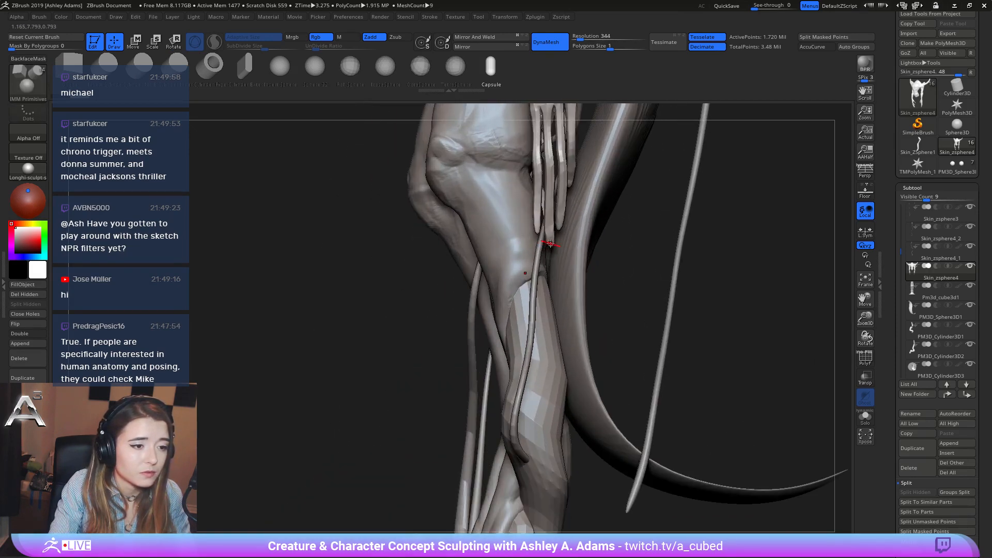
left_click_drag(545, 240, 546, 251)
right_click_drag(546, 252, 548, 220, "ctrl")
Move the capsules with the gizmo and split the masked body points from them into a separate subtool.
key("w")
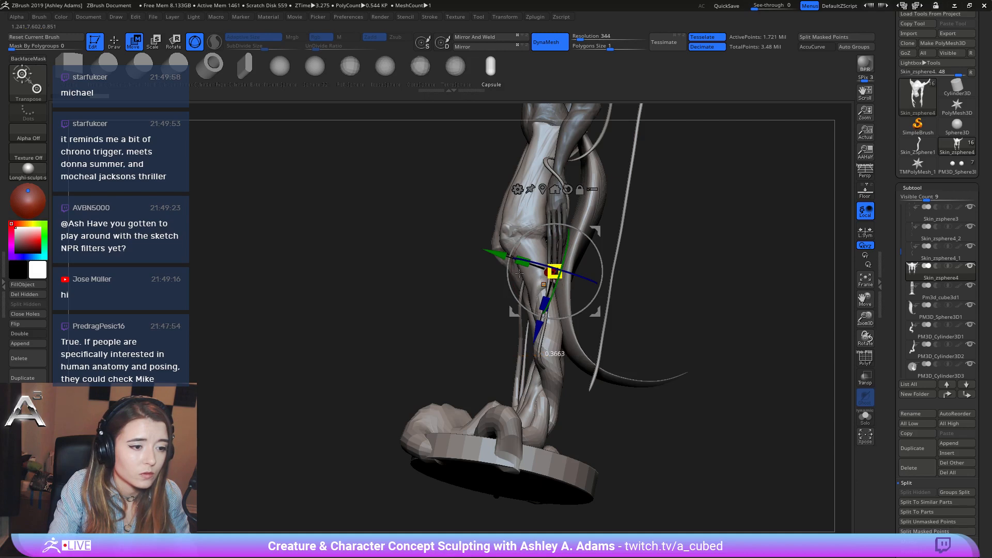
right_click_drag(532, 273, 607, 273)
left_click_drag(503, 267, 536, 268)
left_click(925, 531)
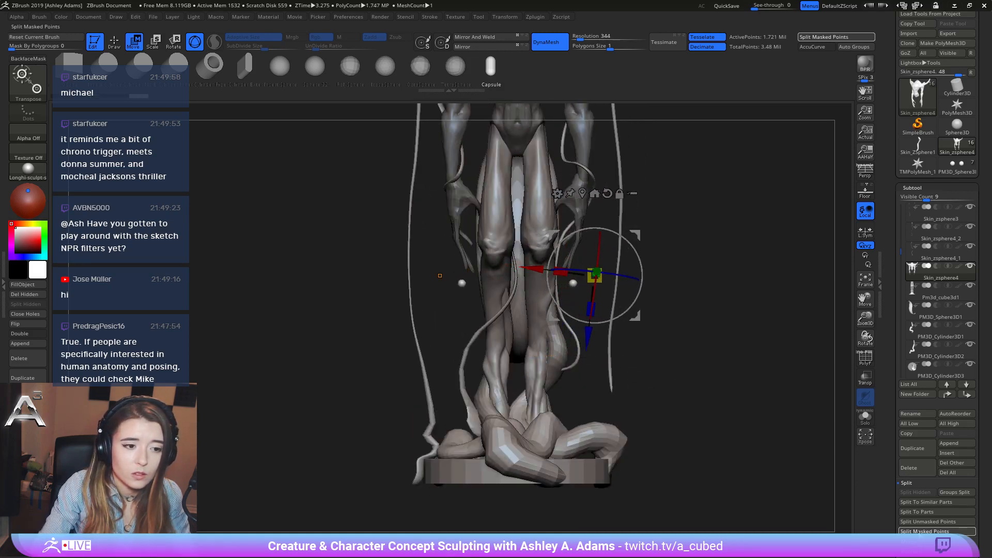
Reset and centre the gizmo on the capsule beside the left leg and rotate the capsule upright.
left_click(607, 193)
left_click(582, 193)
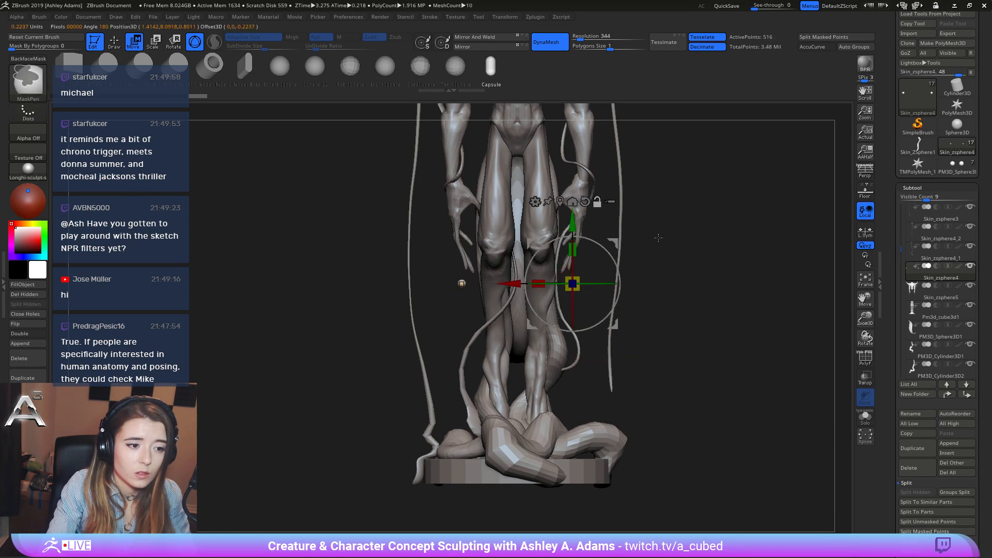
right_click_drag(659, 237, 661, 274, "ctrl")
left_click_drag(572, 263, 573, 188)
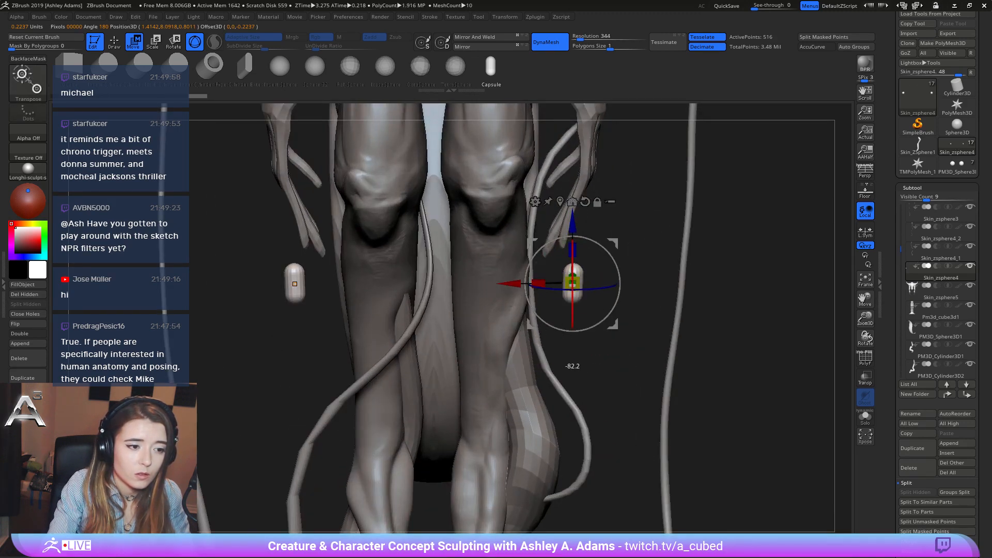
mouse_move(563, 271)
left_mouse_down()
mouse_move(514, 274)
mouse_move(562, 283)
left_mouse_up()
Position the capsule against the tip of a left-hand finger and tilt it to follow the finger's direction.
right_click_drag(718, 269, 613, 262)
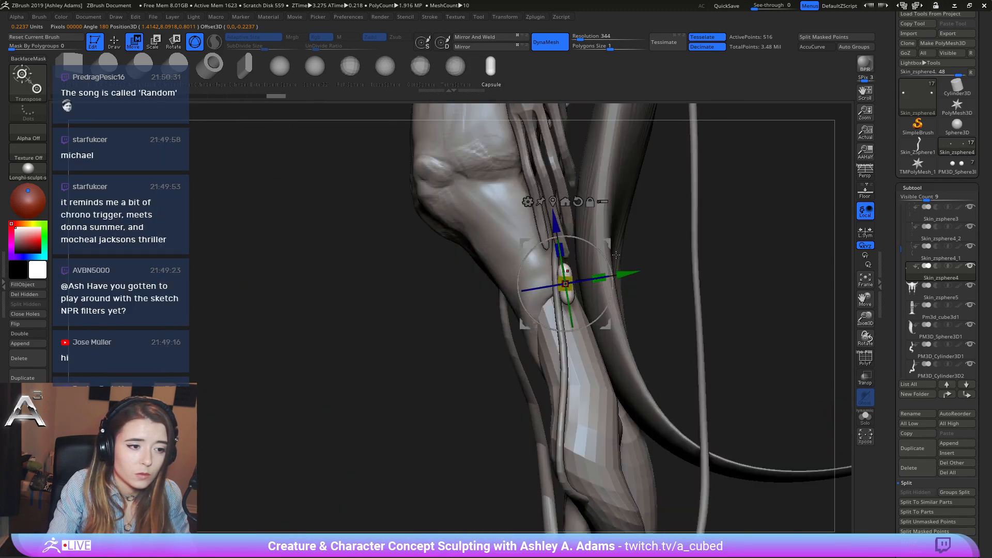
left_click_drag(610, 241, 608, 220)
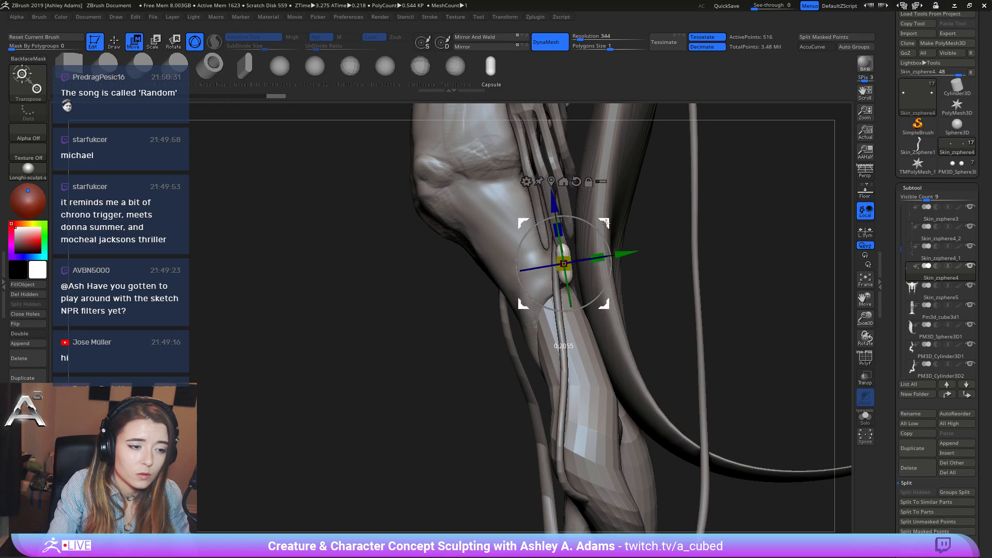
right_click_drag(615, 227, 736, 260, "ctrl")
left_click_drag(602, 263, 586, 267)
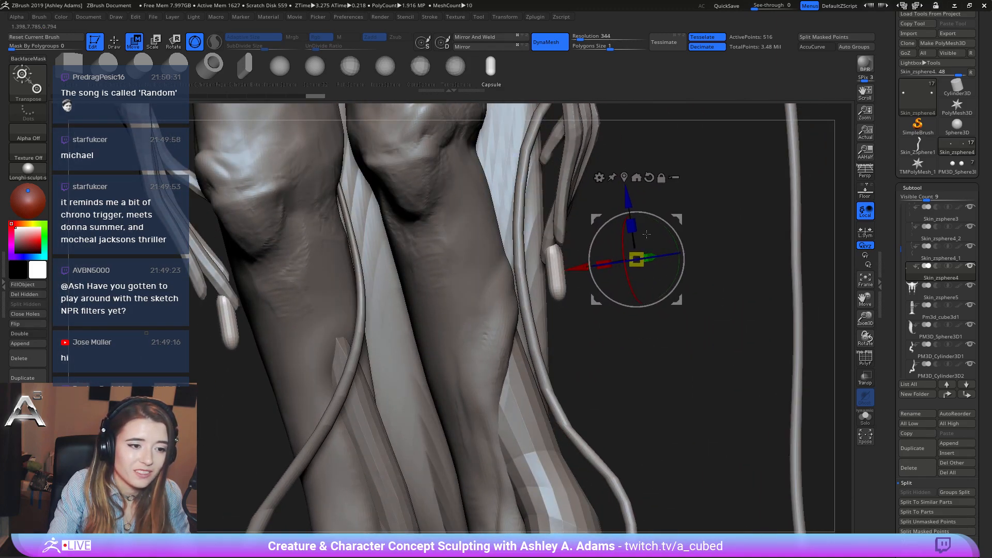
left_click_drag(647, 234, 626, 174)
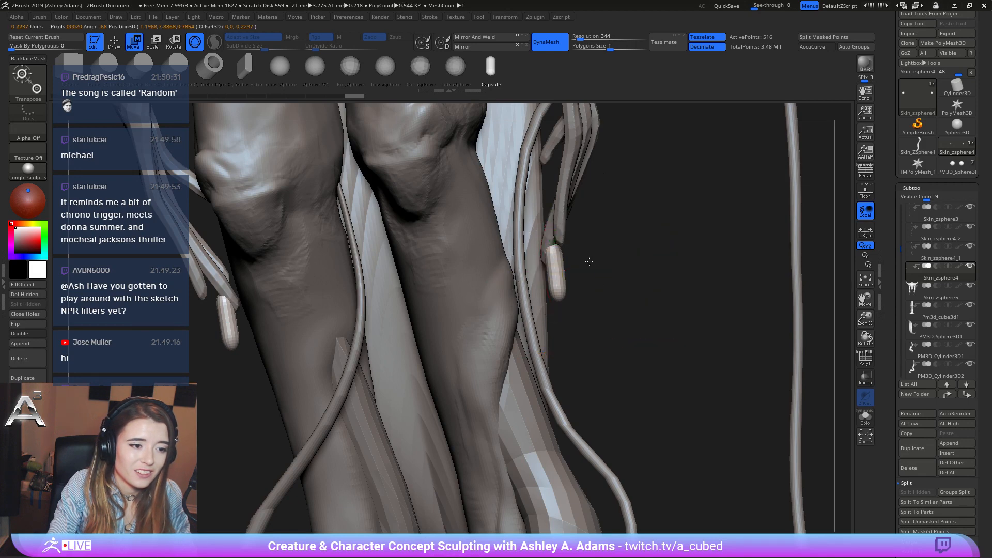
right_click_drag(571, 250, 614, 278)
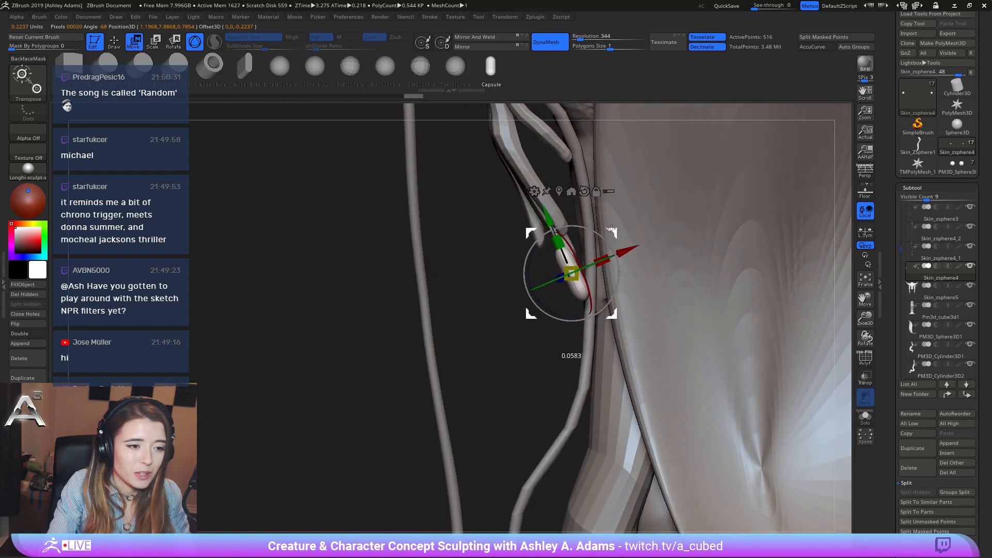
Smooth the capsule at the fingertip into a thin, tapered claw.
key("q")
right_click(574, 248)
right_click_drag(576, 243, 637, 246)
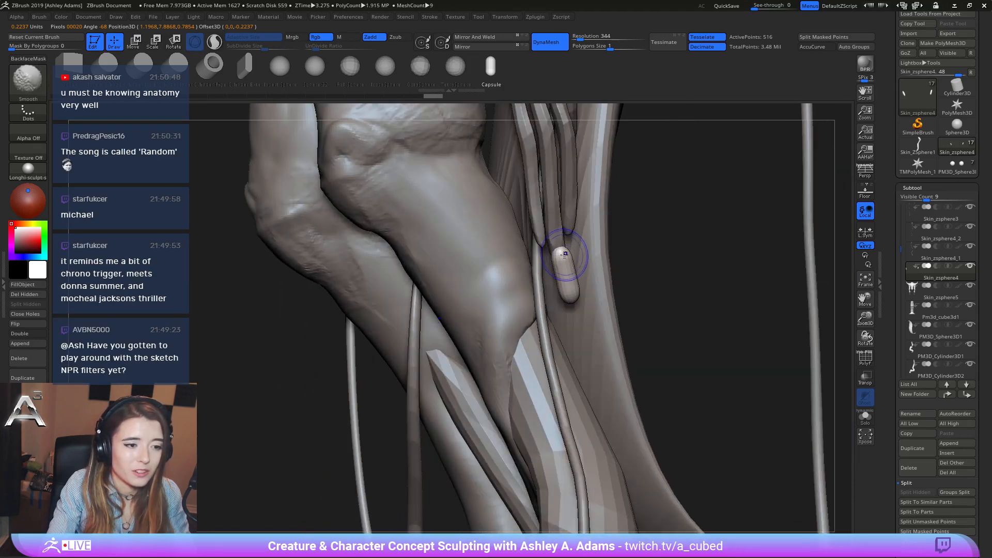
left_click_drag(570, 298, 562, 252, "shift")
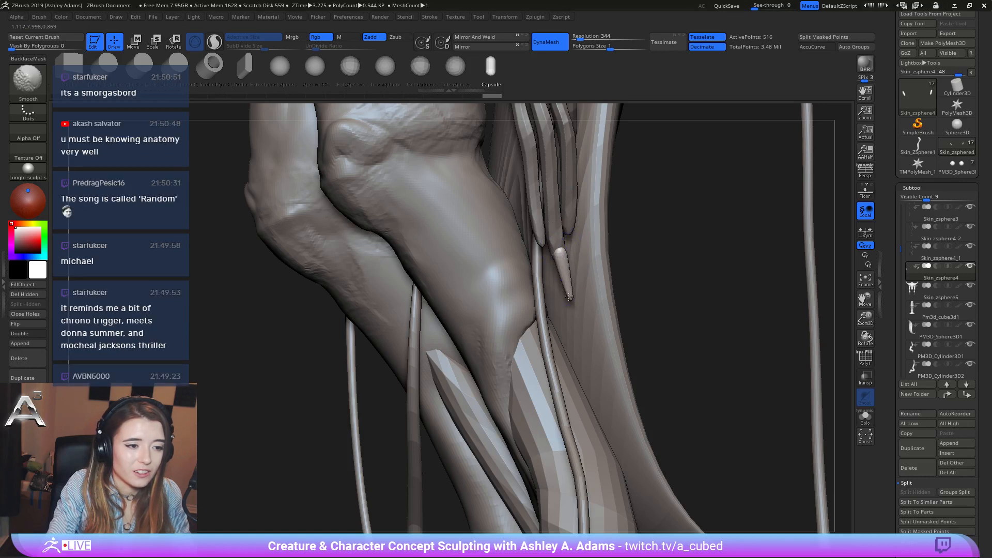
right_click_drag(563, 253, 559, 301)
right_click(559, 301)
left_click_drag(601, 242, 603, 242)
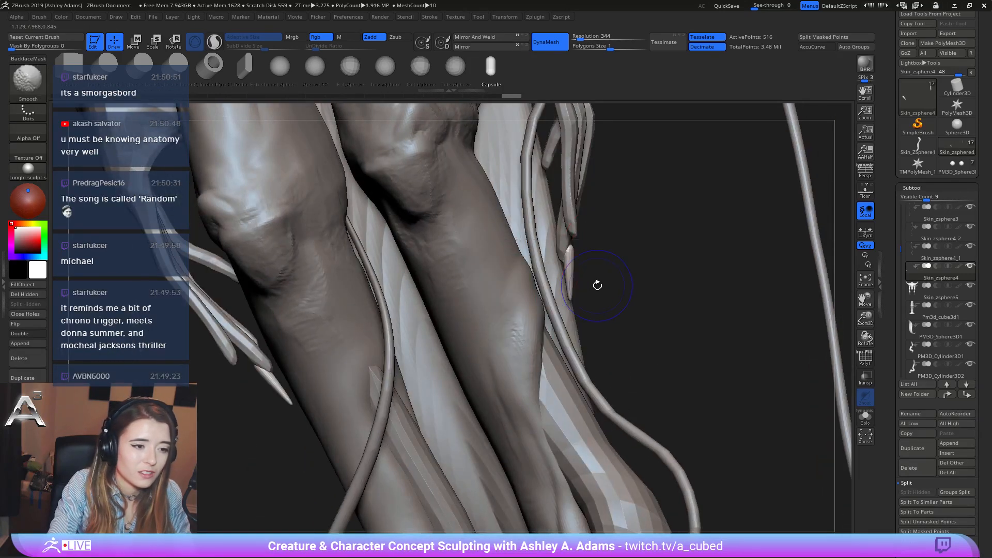
left_click_drag(572, 274, 567, 297, "shift")
Bend the claw with SnakeHook and smooth it to fit the fingertip.
key("b")
key("s")
key("h")
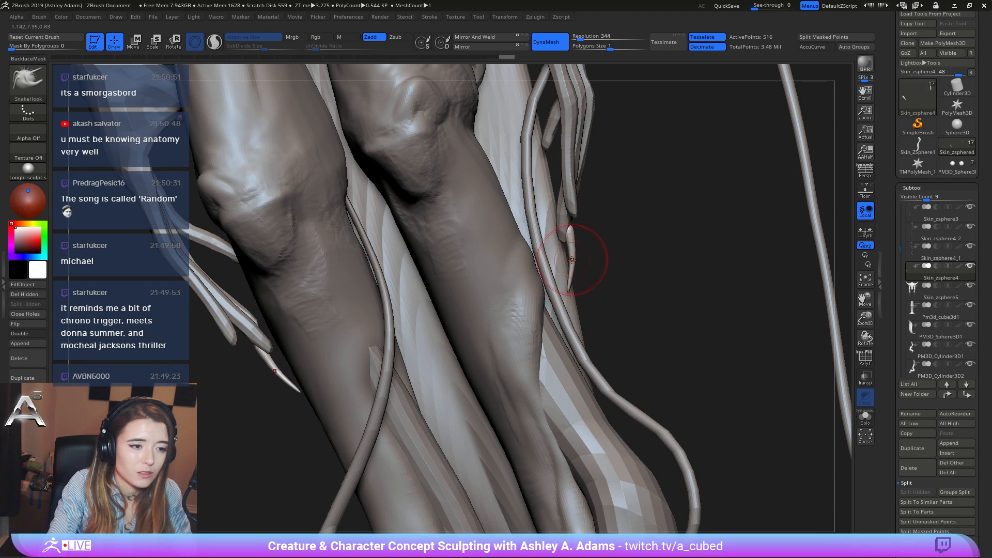
mouse_move(572, 259)
right_mouse_down()
mouse_move(565, 217)
mouse_move(575, 211)
right_mouse_up()
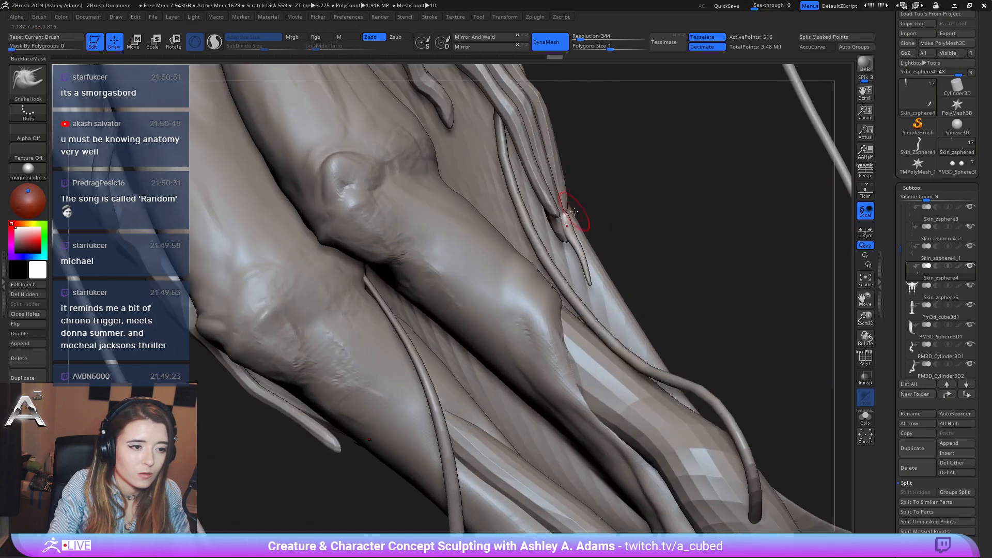
key("shift")
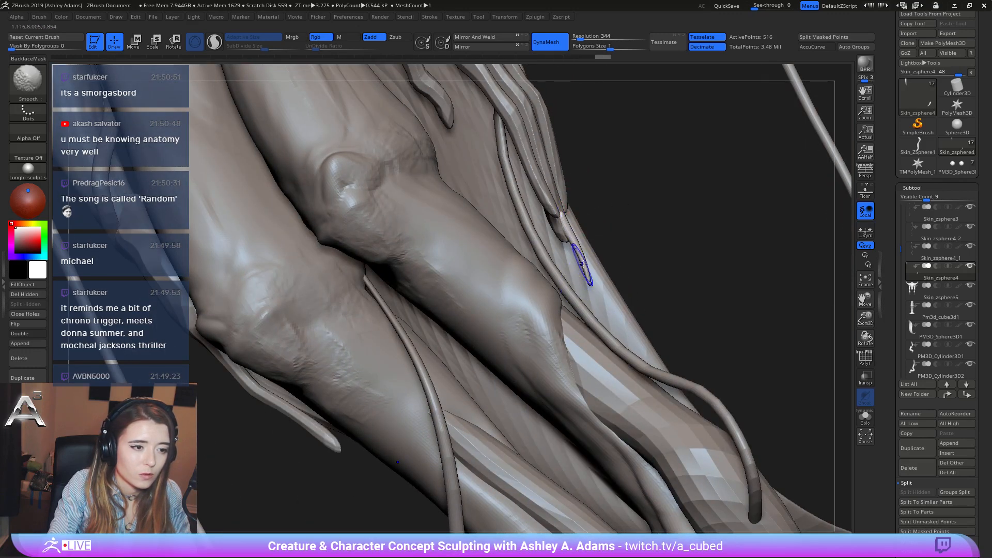
mouse_move(563, 217)
right_mouse_down()
mouse_move(554, 232)
mouse_move(589, 265)
right_mouse_up()
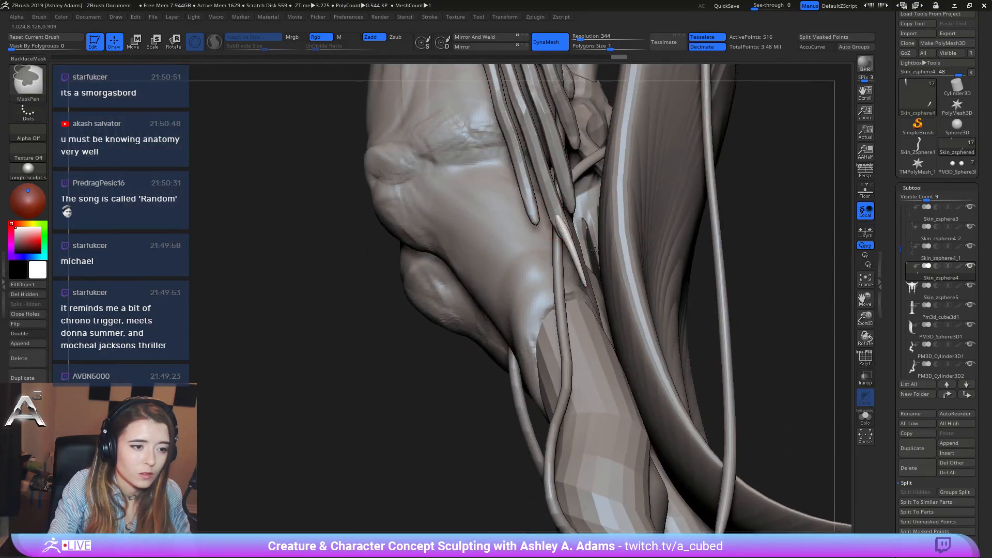
Duplicate the claw, fit the copy to a neighbouring fingertip with the gizmo, and prepare SnakeHook for shaping it.
key("space")
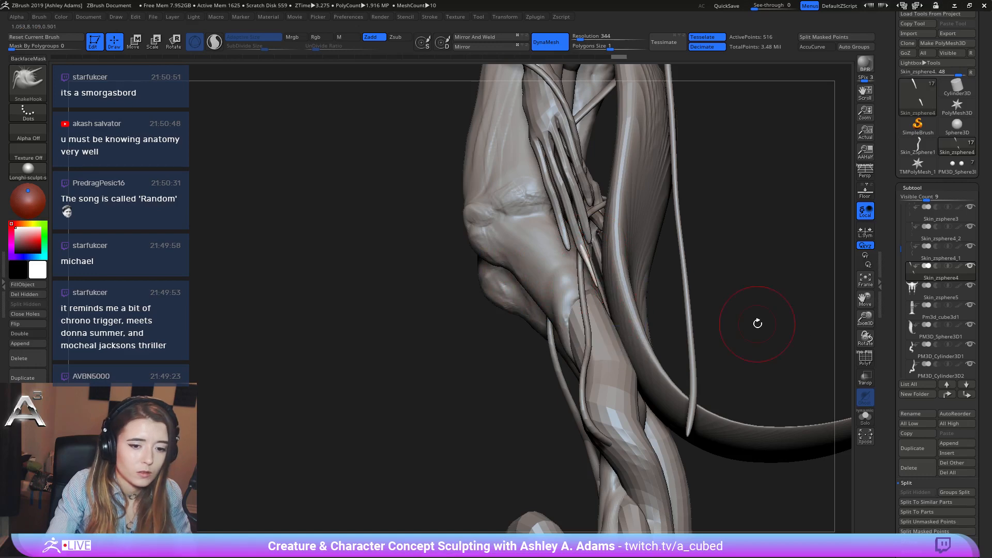
key("w")
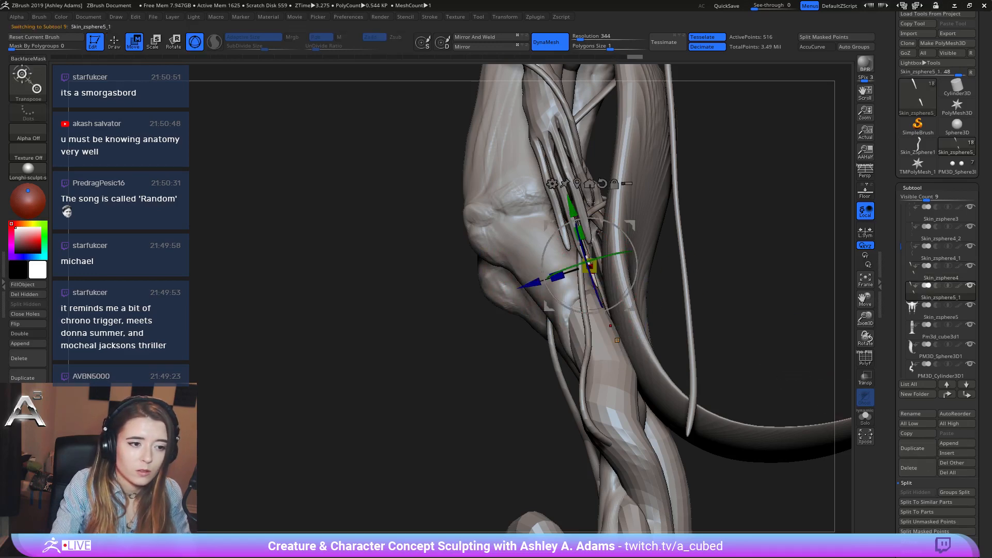
left_click_drag(640, 192, 640, 253)
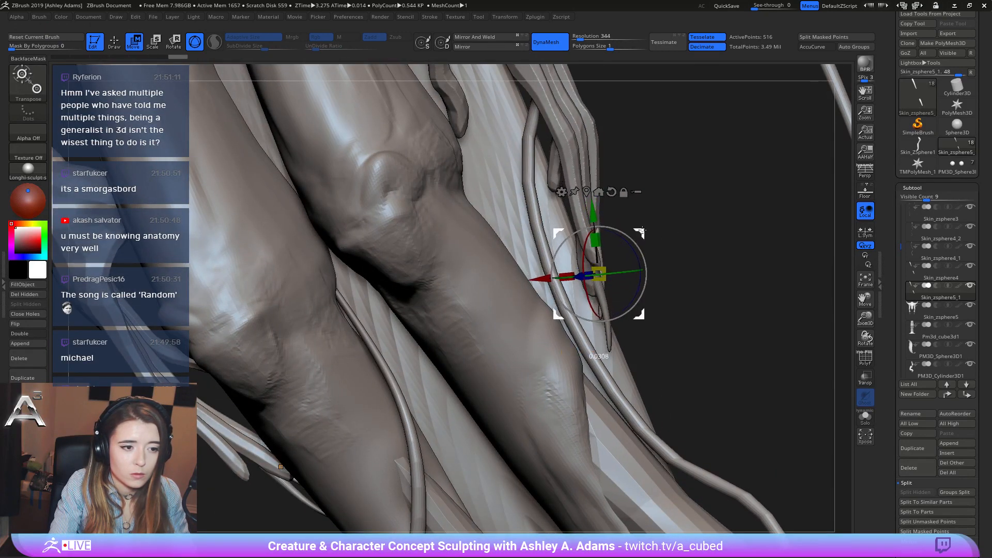
mouse_move(617, 236)
left_mouse_down()
mouse_move(631, 229)
mouse_move(620, 258)
mouse_move(644, 280)
mouse_move(665, 255)
mouse_move(651, 254)
mouse_move(660, 246)
mouse_move(622, 263)
mouse_move(640, 283)
left_mouse_up()
key("q")
key("b")
key("s")
key("h")
Duplicate the claw again and place the second copy on another fingertip of the same hand.
left_click(913, 451)
key("w")
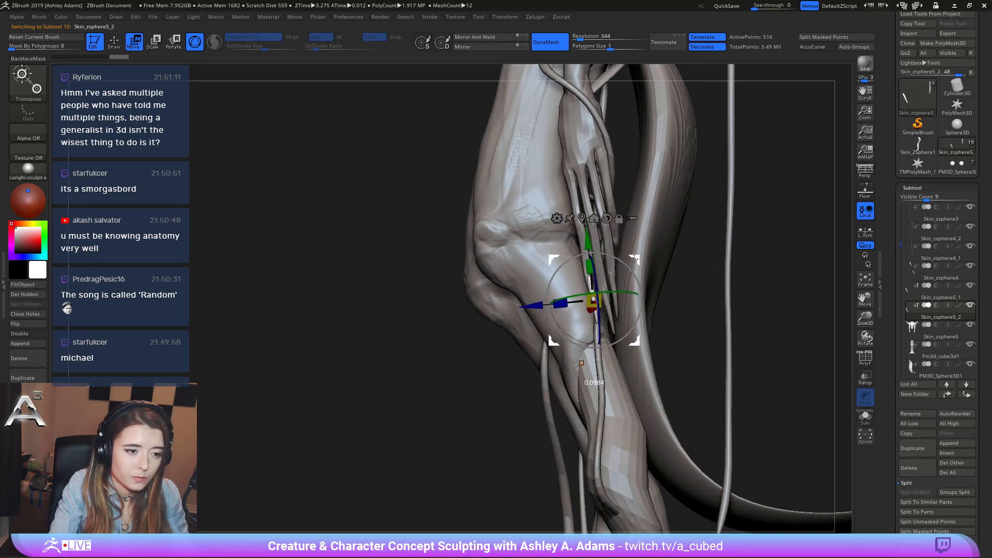
left_click_drag(582, 364, 564, 398)
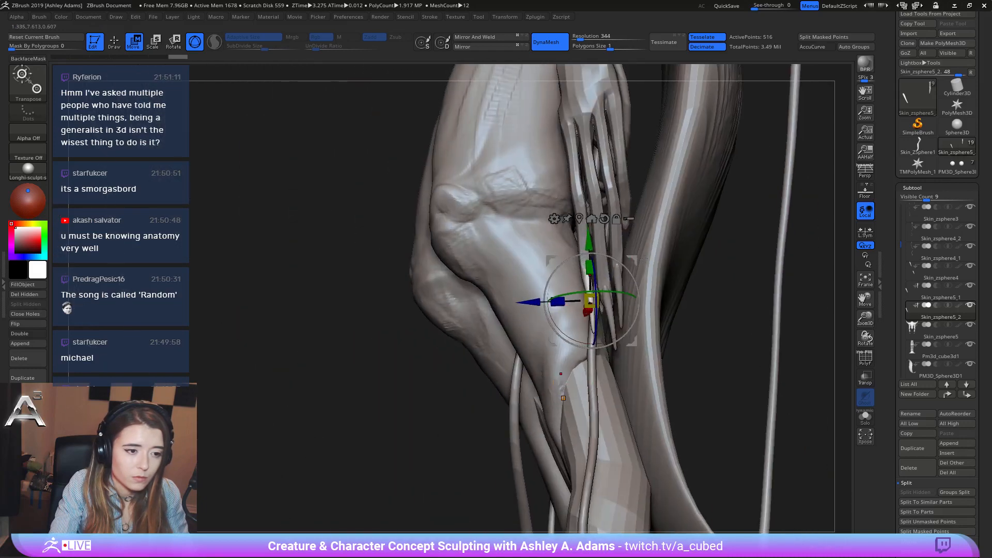
mouse_move(644, 259)
left_mouse_down()
mouse_move(606, 245)
mouse_move(651, 279)
mouse_move(624, 294)
left_mouse_up()
key("q")
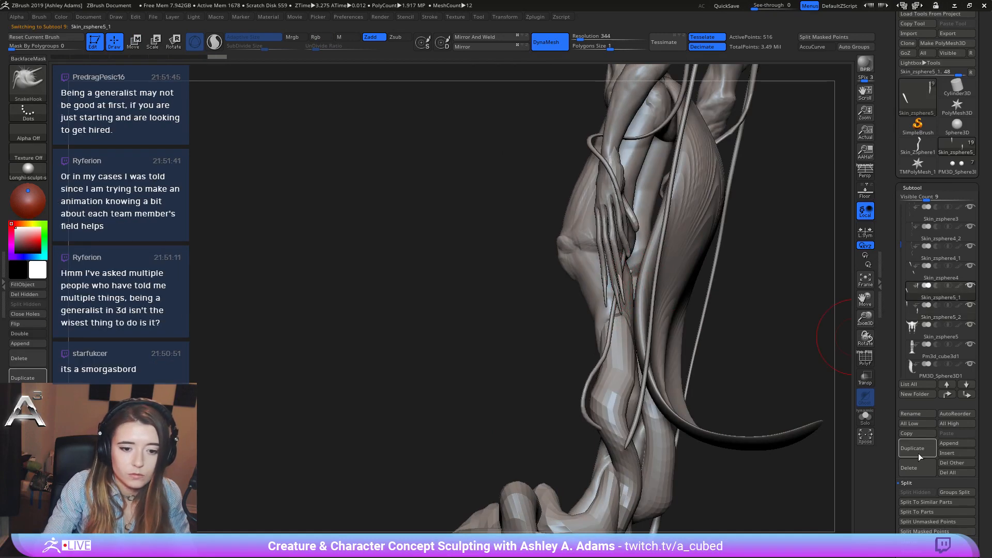
Duplicate the claw once more and position the third copy on another fingertip of the same hand.
left_click(912, 449)
key("w")
scroll(661, 246, "up", 6)
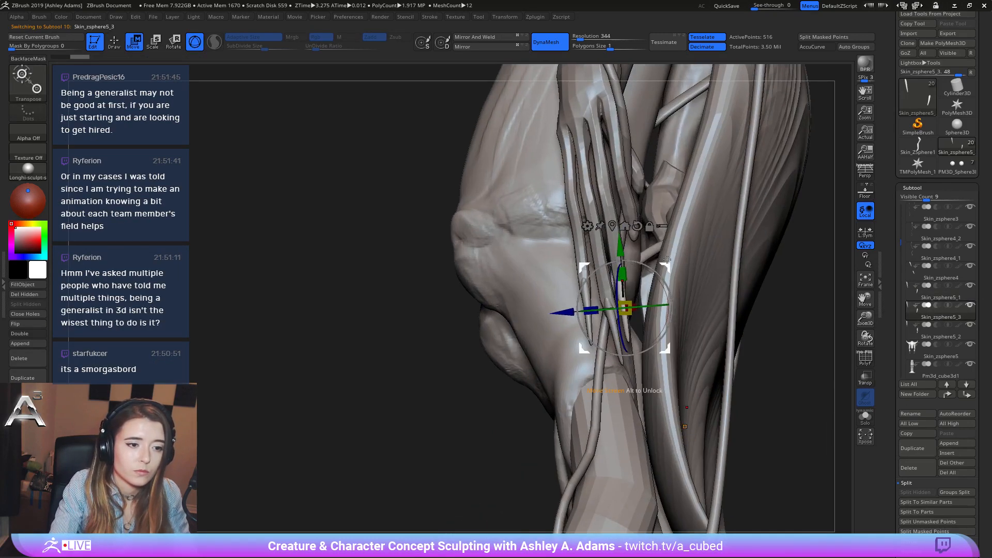
left_click_drag(642, 210, 408, 239)
key("q")
key("w")
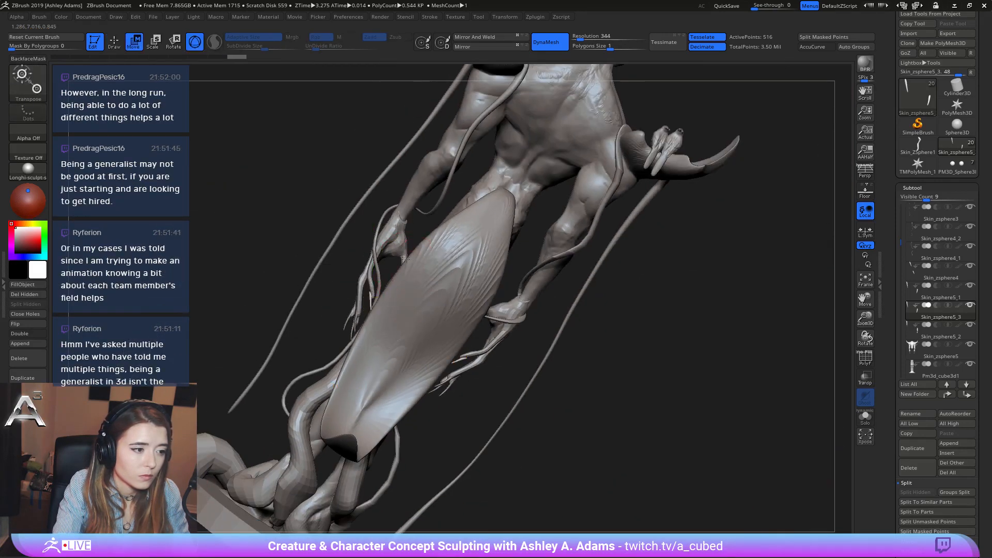
key("q")
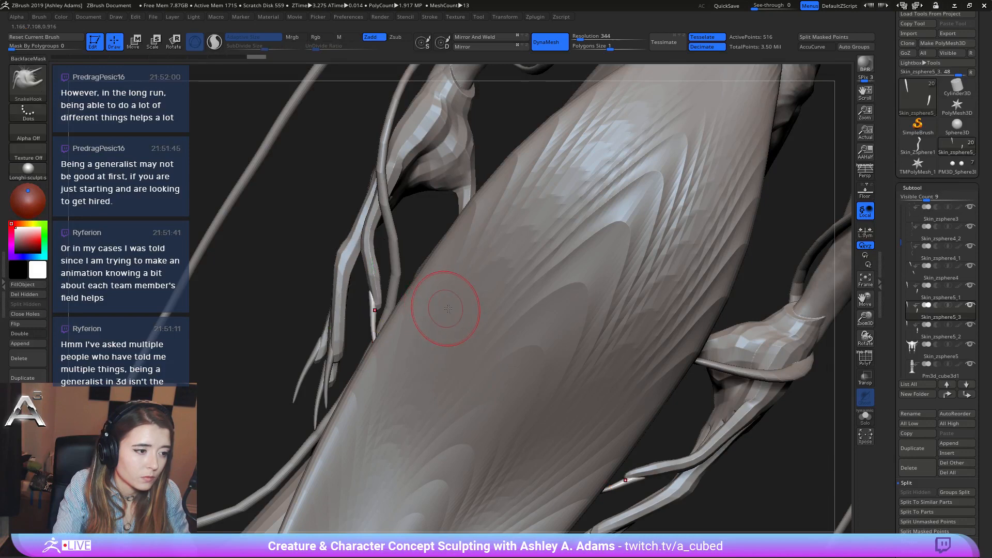
Duplicate the claw again and move the copy from its fingertip toward the thumb.
key("ctrl")
mouse_move(375, 181)
left_mouse_down()
mouse_move(479, 324)
mouse_move(405, 226)
mouse_move(405, 243)
mouse_move(485, 173)
mouse_move(485, 184)
left_mouse_up()
left_click(370, 247, "alt")
left_click(911, 450)
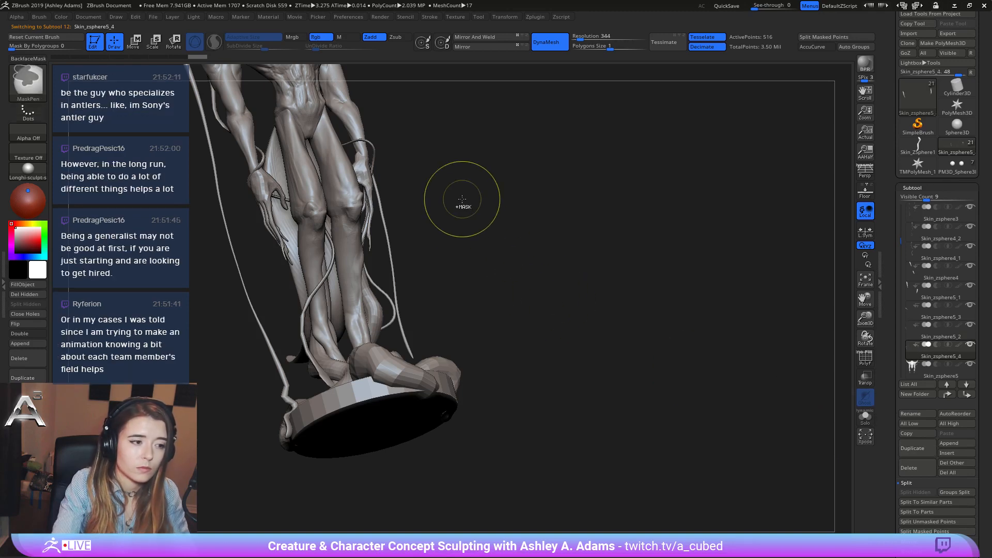
right_click_drag(463, 203, 524, 265, "ctrl")
key("w")
left_click_drag(524, 265, 485, 269)
left_click_drag(508, 279, 488, 253)
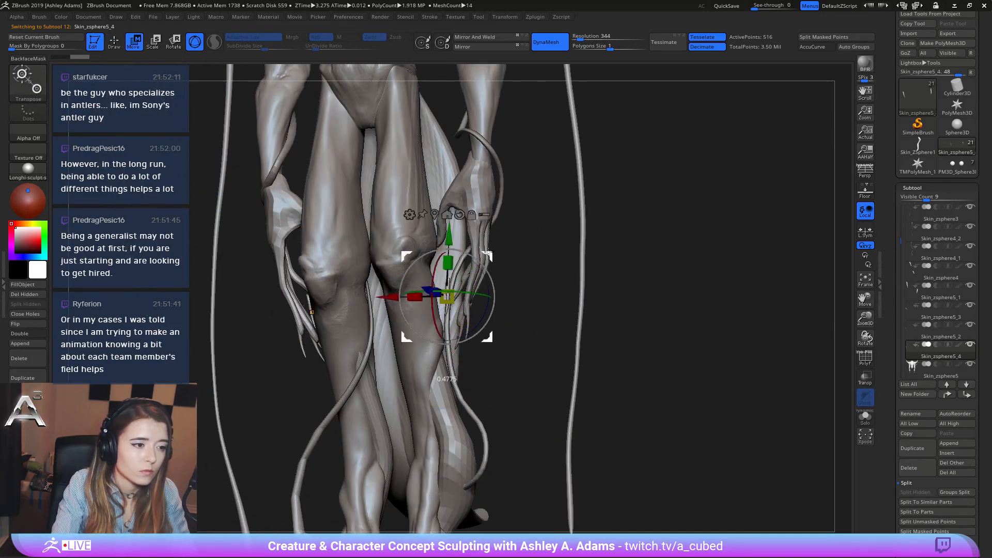
Rotate the copied claw and nudge it closer to the thumb's tip.
left_click_drag(479, 220, 478, 211)
right_click_drag(479, 211, 457, 266)
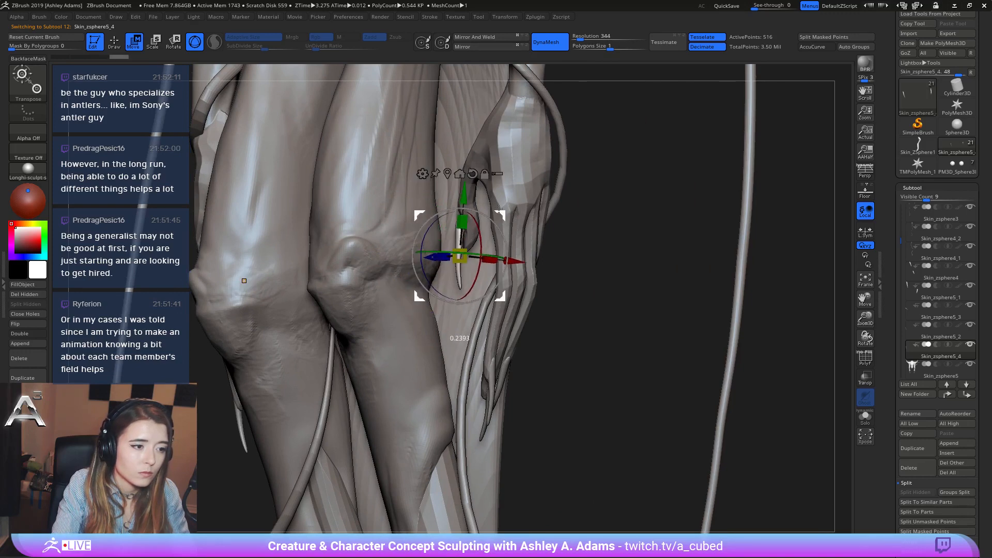
right_click_drag(514, 219, 499, 266)
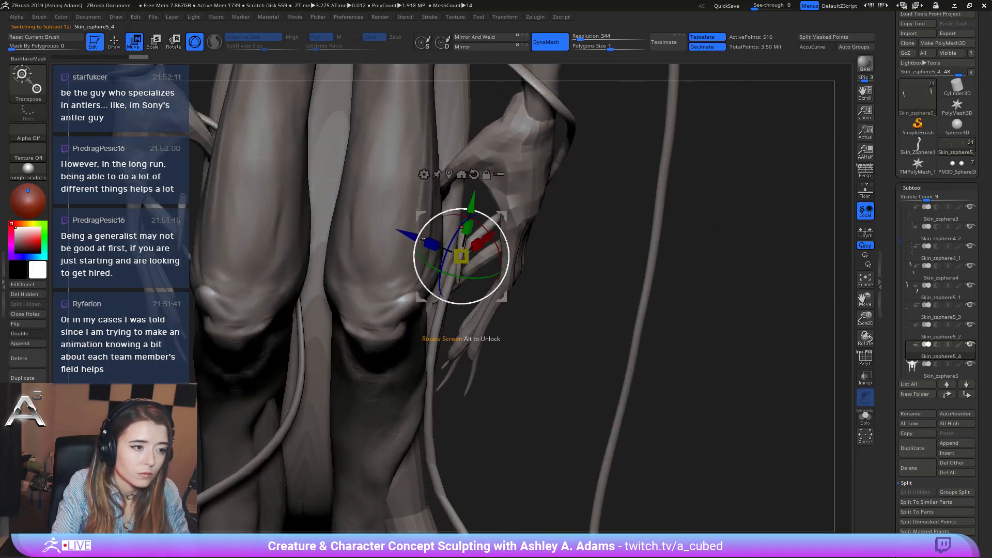
right_click_drag(379, 215, 384, 182)
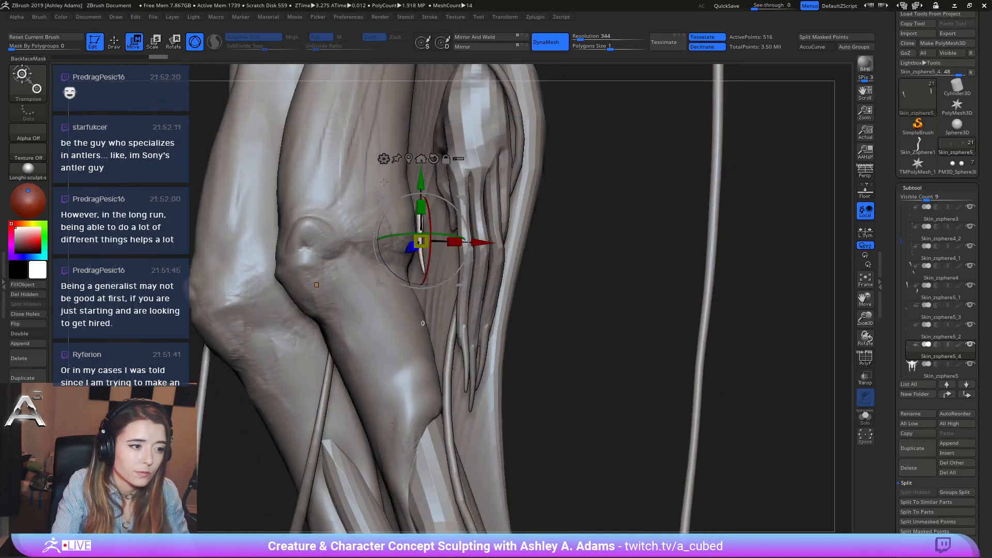
right_click_drag(331, 290, 286, 267)
right_click_drag(516, 232, 414, 228)
Hide the legs subtool and move the thumb claw onto the tip of the thumb.
left_click(403, 226, "alt")
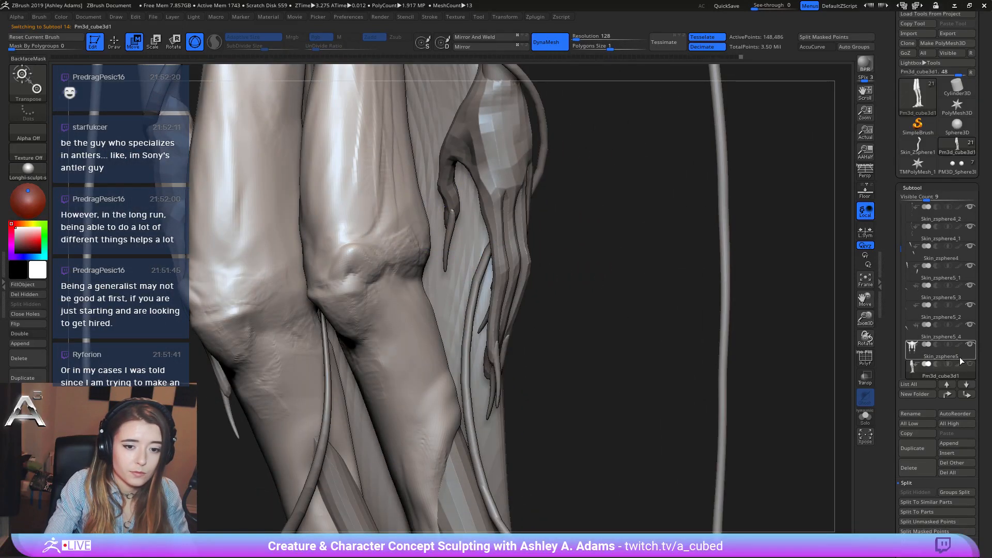
left_click(453, 220, "alt")
right_click_drag(453, 220, 413, 258, "ctrl")
left_click_drag(406, 231, 378, 219)
left_click_drag(448, 195, 444, 201)
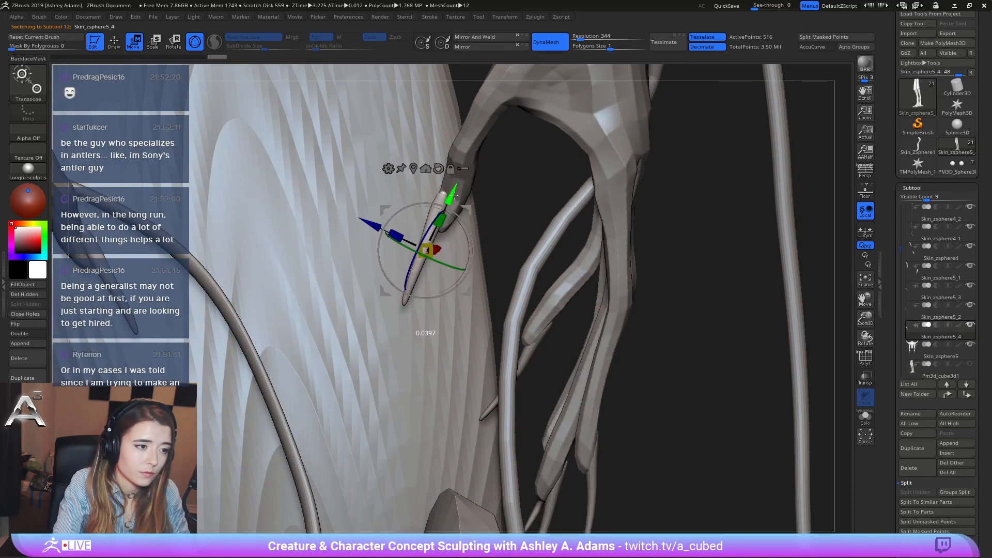
left_click_drag(397, 234, 373, 215)
Rotate the claw to follow the thumb's angle and return to sculpting mode.
right_click_drag(372, 215, 397, 212)
right_click_drag(389, 172, 422, 173)
right_click_drag(449, 232, 474, 233)
left_click_drag(460, 243, 486, 243)
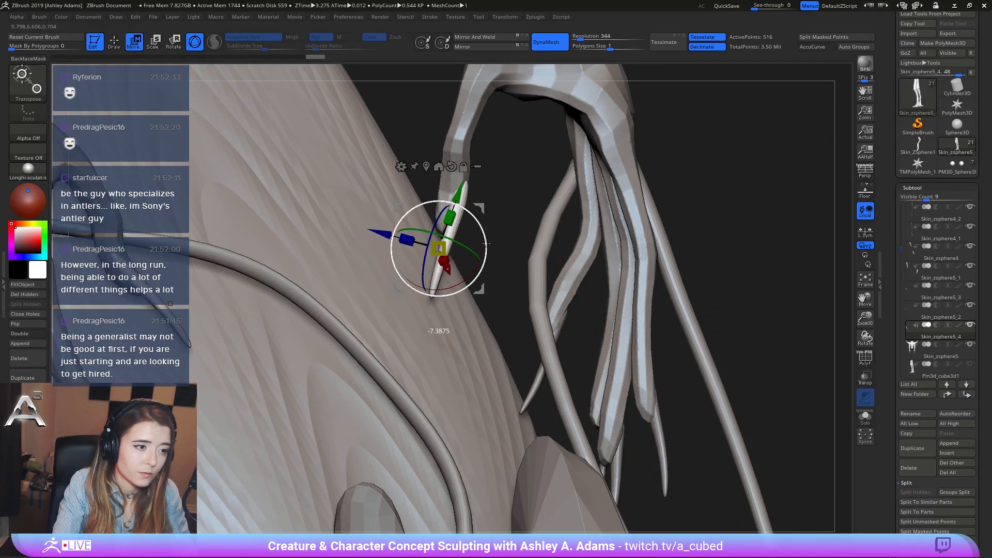
key("q")
mouse_move(476, 222)
right_mouse_down("ctrl")
mouse_move(562, 213)
mouse_move(545, 287)
mouse_move(543, 252)
right_mouse_up("ctrl")
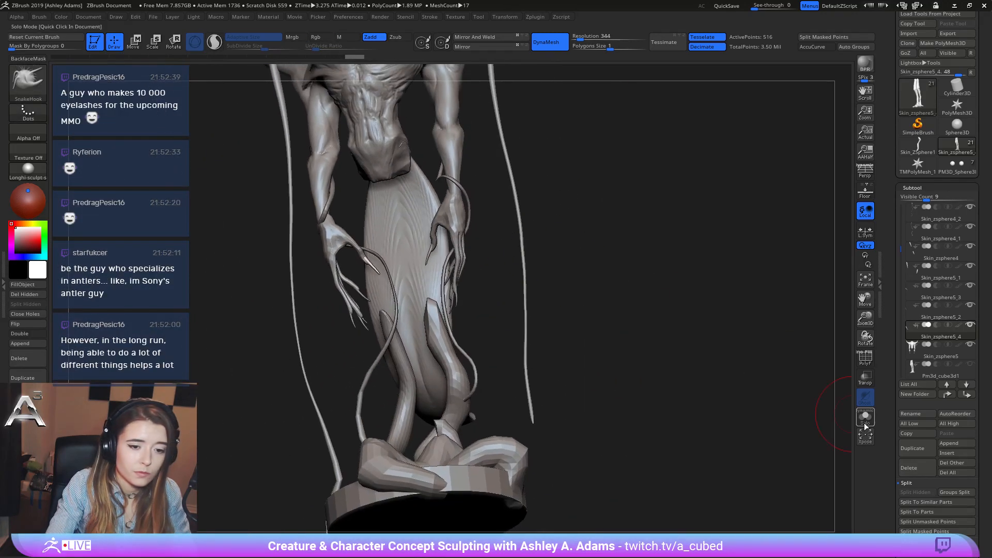
Show the legs subtool again and check the whole figure from the front.
left_click(970, 365)
right_click_drag(616, 335, 555, 310, "ctrl")
right_click(506, 260)
mouse_move(506, 260)
right_mouse_down()
mouse_move(492, 239)
mouse_move(520, 294)
mouse_move(468, 313)
mouse_move(543, 281)
right_mouse_up()
right_click(467, 312)
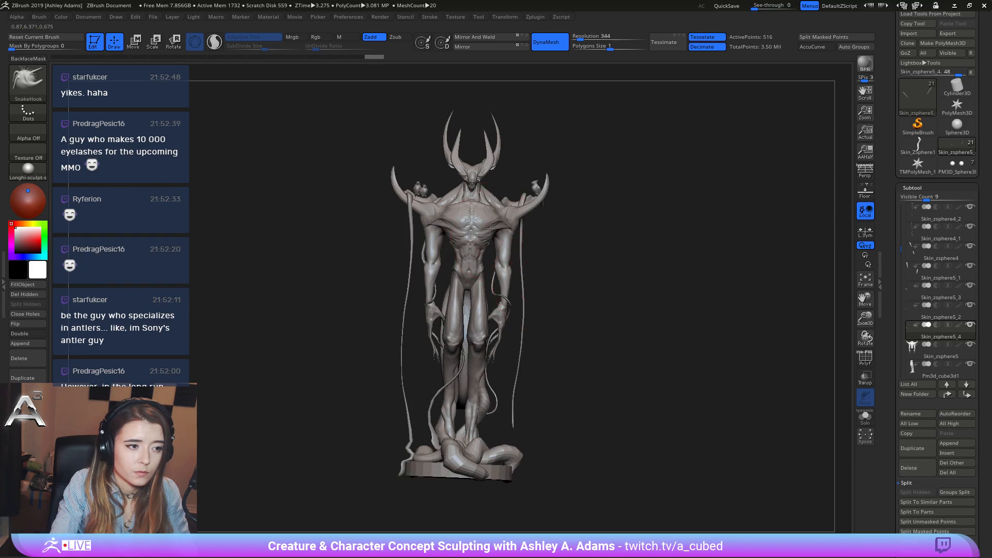
Select the single bird on the shoulder horn and save the sculpt.
left_click(472, 217, "alt")
right_click_drag(478, 222, 530, 238)
right_click(471, 295)
mouse_move(600, 221)
right_mouse_down()
mouse_move(571, 223)
mouse_move(618, 251)
mouse_move(653, 235)
mouse_move(569, 213)
right_mouse_up()
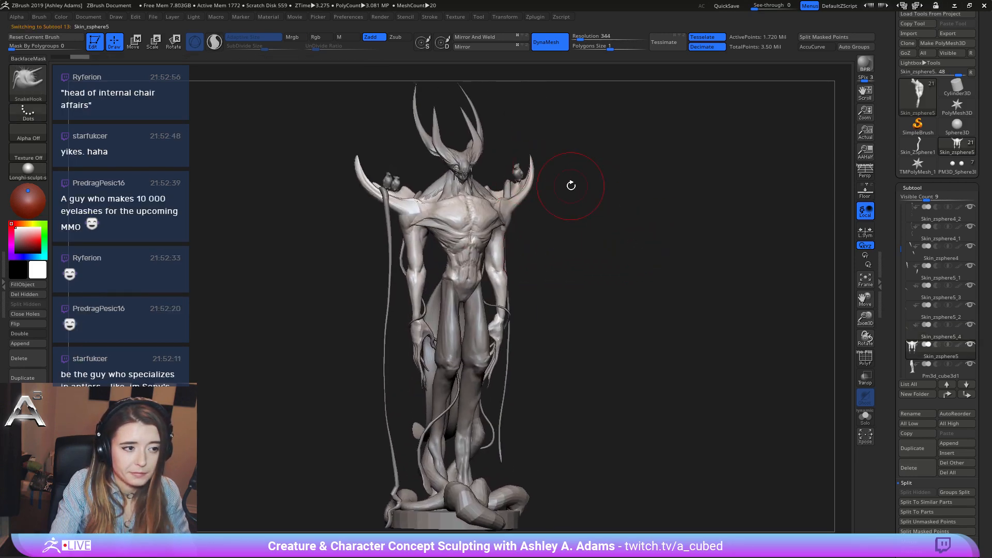
left_click(515, 171, "alt")
right_click_drag(633, 200, 633, 191)
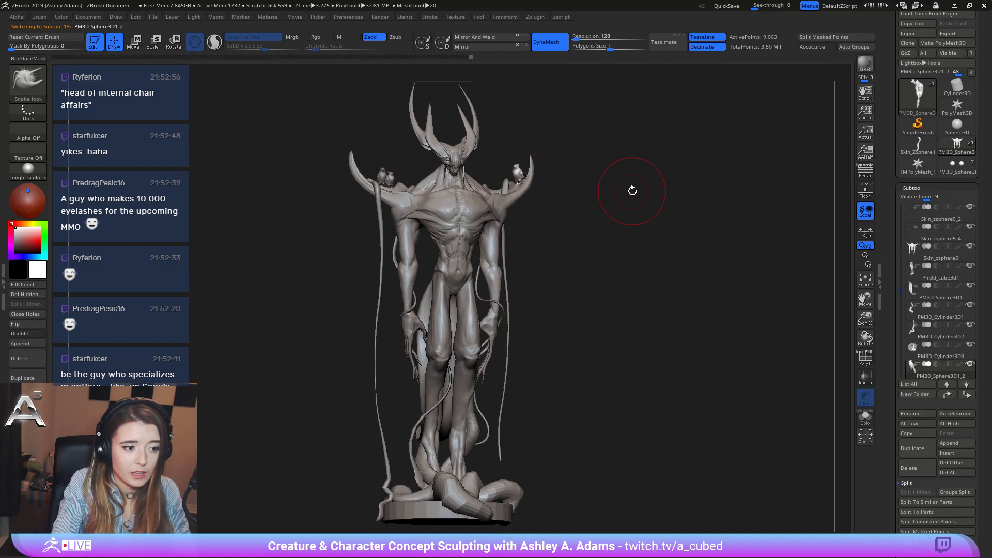
scroll(918, 31, "up", 2)
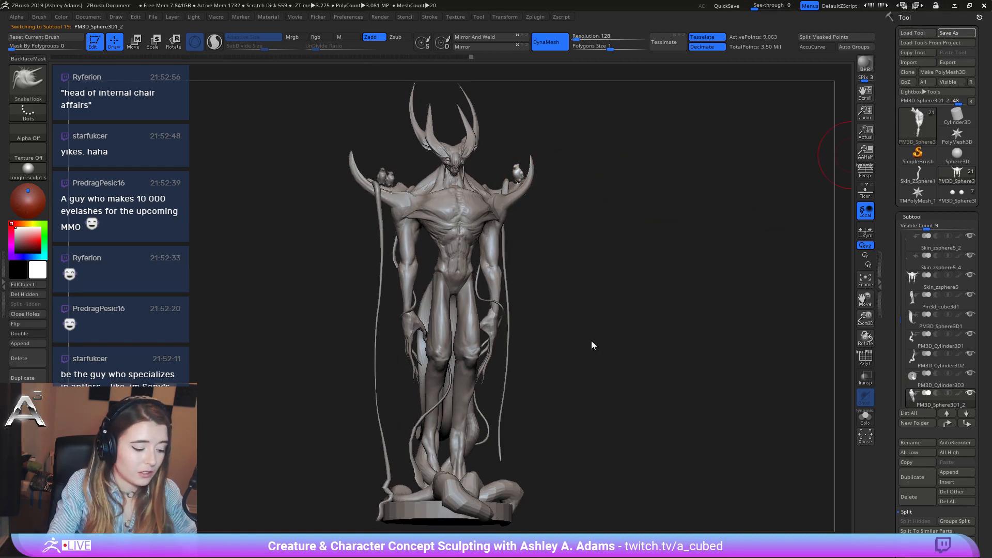
key("ctrl+s")
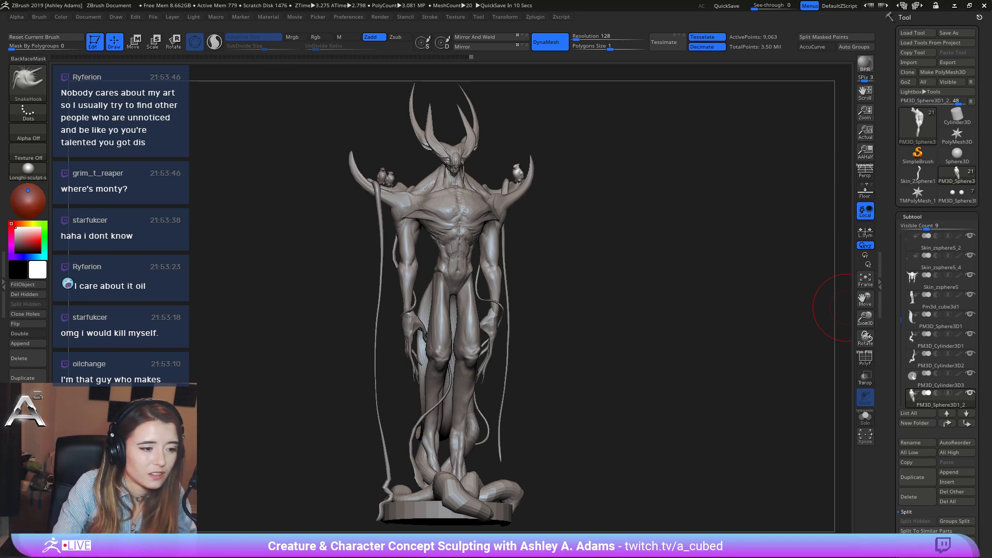
Mask the round pedestal and split its masked points from the coiled form into a separate subtool.
left_click_drag(589, 260, 598, 272)
left_click_drag(597, 324, 568, 312)
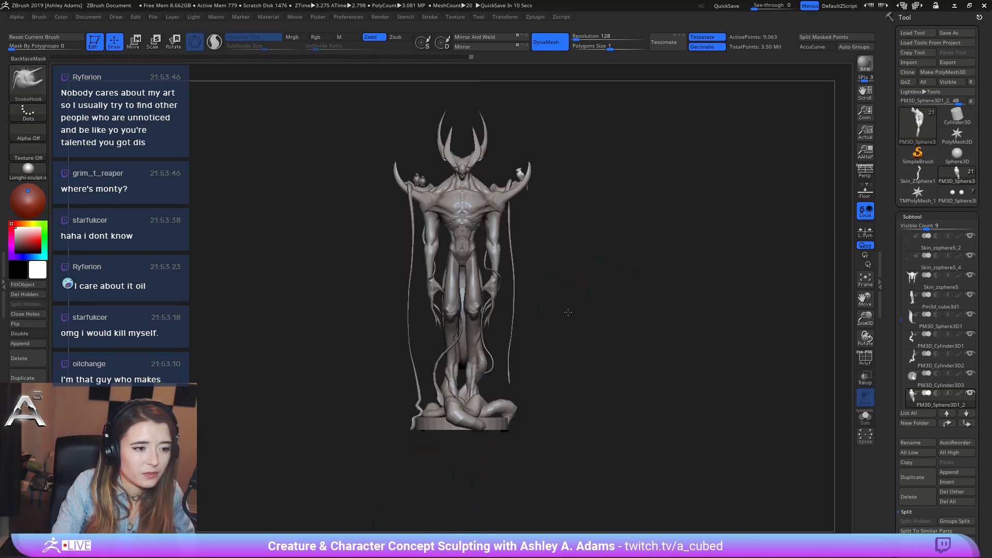
mouse_move(589, 281)
right_mouse_down("alt")
mouse_move(705, 281)
mouse_move(789, 310)
mouse_move(790, 325)
mouse_move(786, 303)
mouse_move(801, 295)
right_mouse_up("alt")
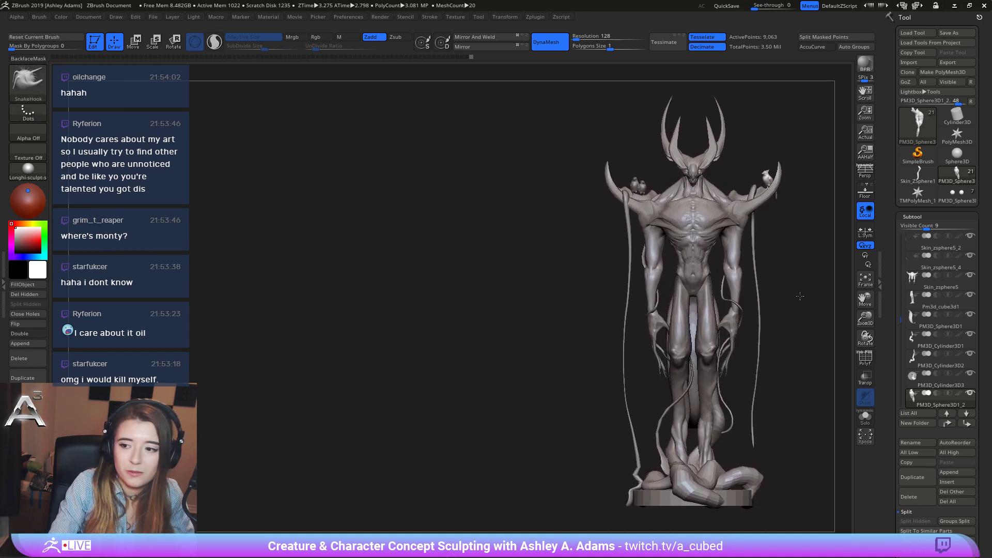
left_click(660, 500, "alt")
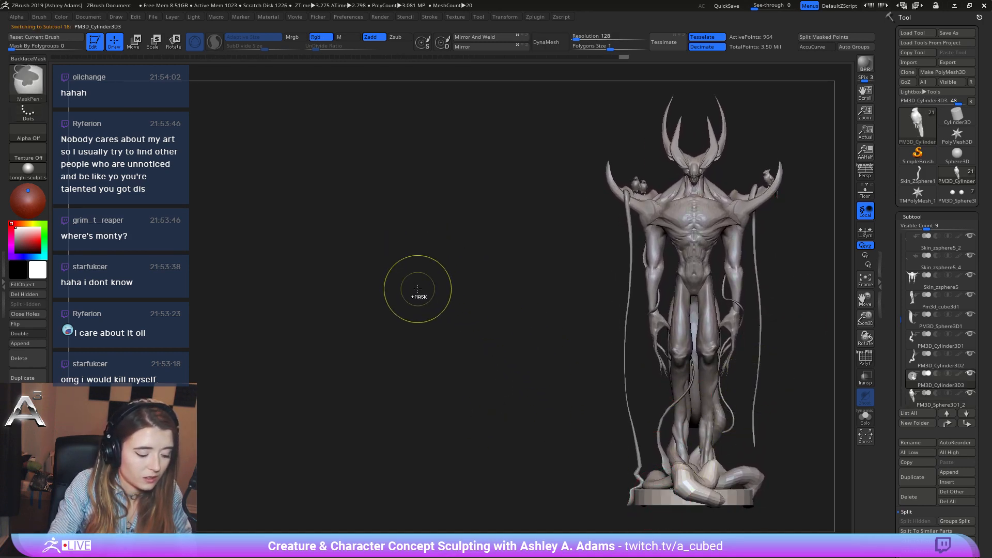
scroll(889, 399, "down", 1)
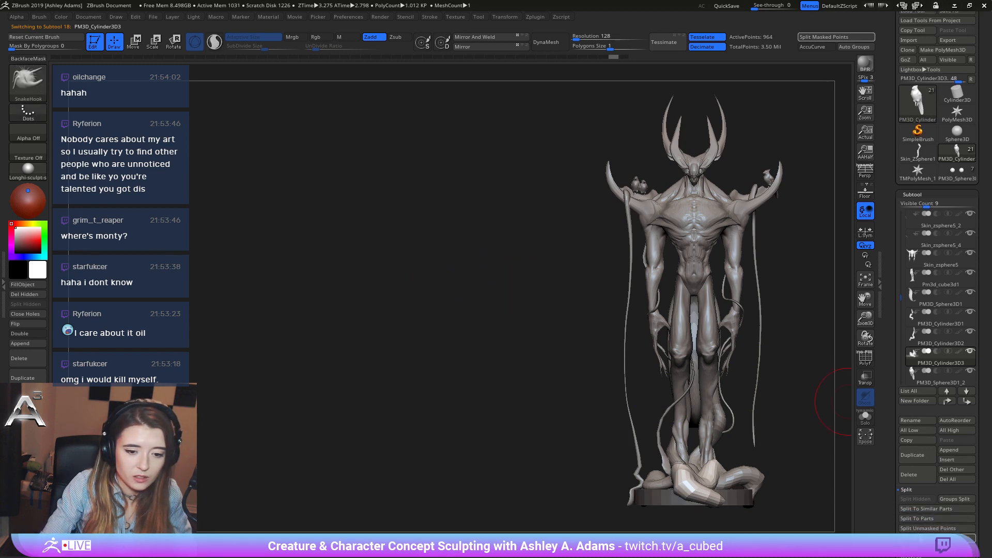
left_click(938, 538)
left_click(676, 498, "alt")
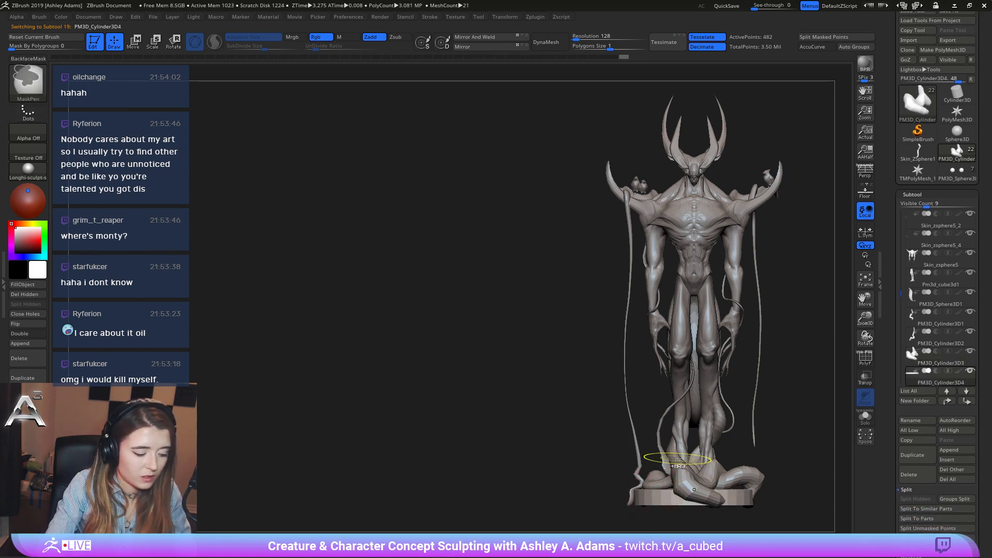
Subdivide the coiled base pieces and the pedestal to smooth their faceted surfaces.
key("ctrl+d")
key("ctrl+d")
key("ctrl+d")
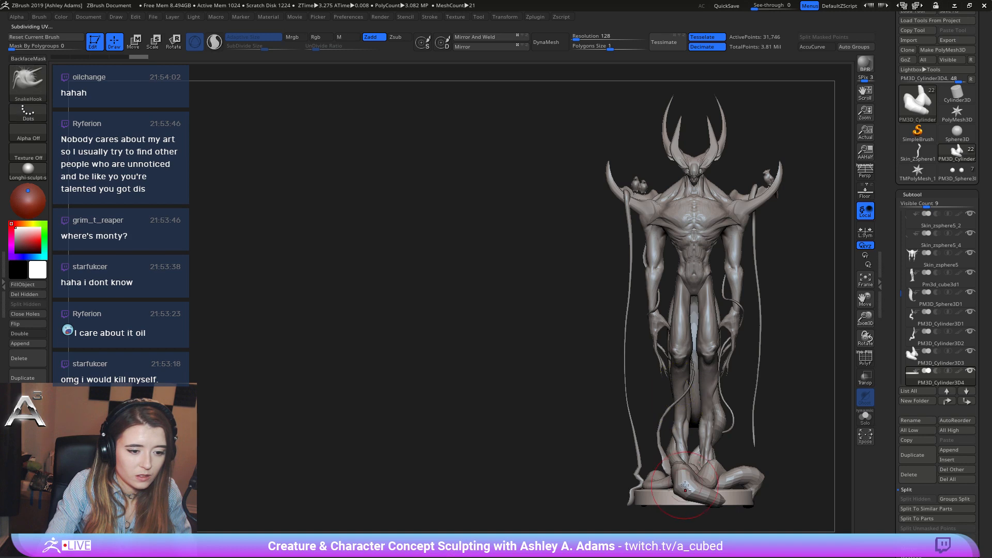
left_click(658, 482, "alt")
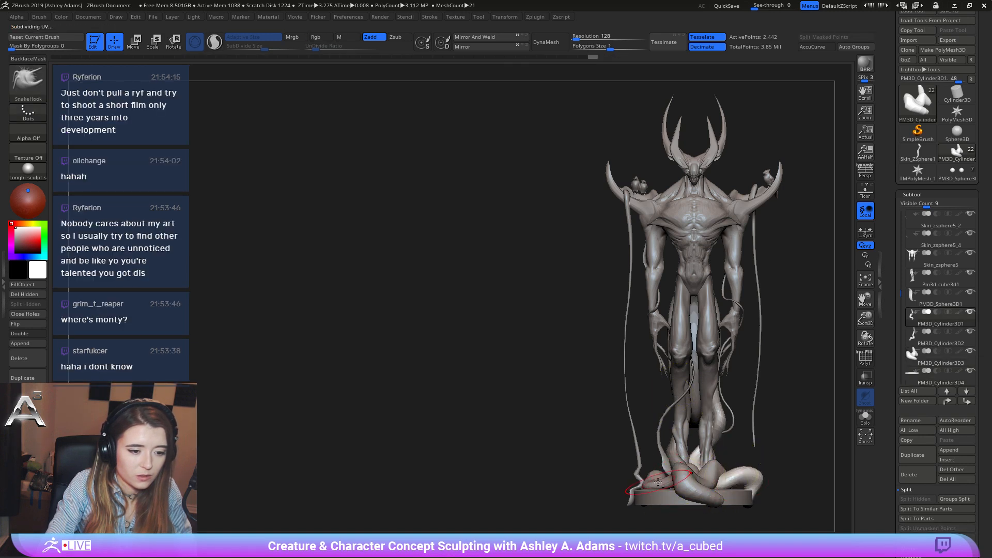
left_click(677, 476, "alt")
Select the body subtool and smooth the wrist and back of the hand.
mouse_move(696, 460)
right_mouse_down()
mouse_move(694, 337)
mouse_move(726, 342)
mouse_move(679, 370)
right_mouse_up()
left_click(695, 323, "alt")
mouse_move(549, 263)
right_mouse_down()
mouse_move(605, 273)
mouse_move(605, 296)
right_mouse_up()
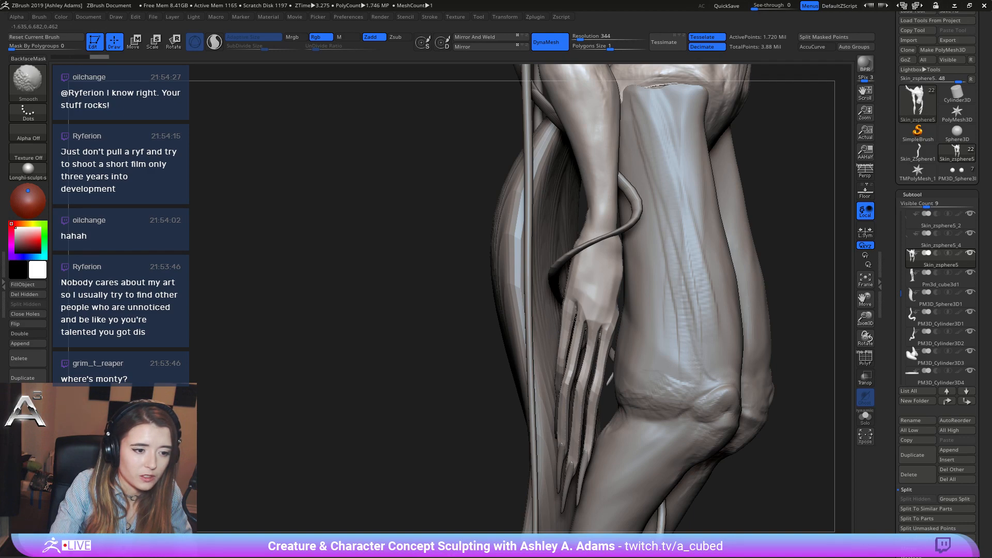
right_click_drag(576, 321, 596, 308)
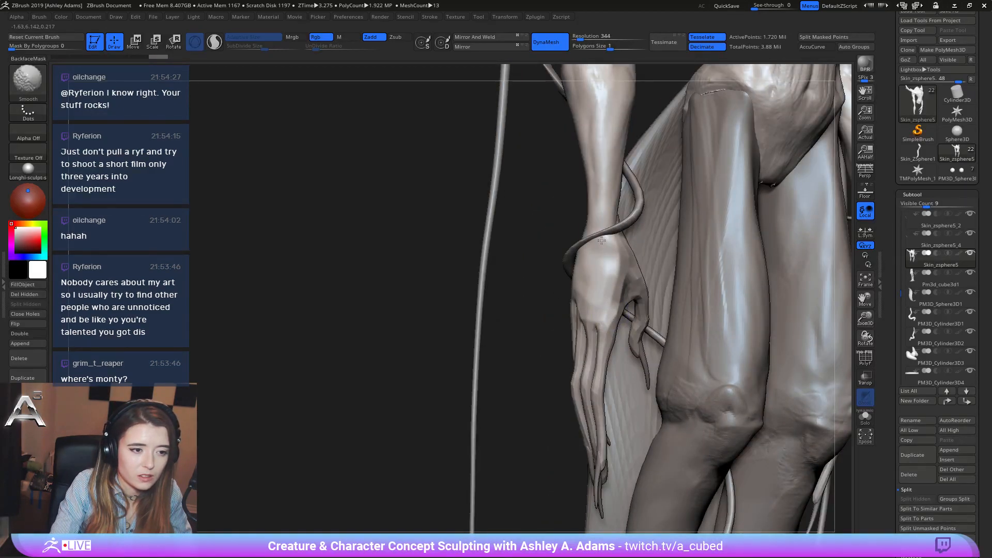
right_click_drag(601, 241, 624, 289)
mouse_move(615, 243)
left_mouse_down("shift")
mouse_move(634, 270)
mouse_move(603, 272)
mouse_move(610, 249)
mouse_move(589, 316)
mouse_move(600, 272)
left_mouse_up("shift")
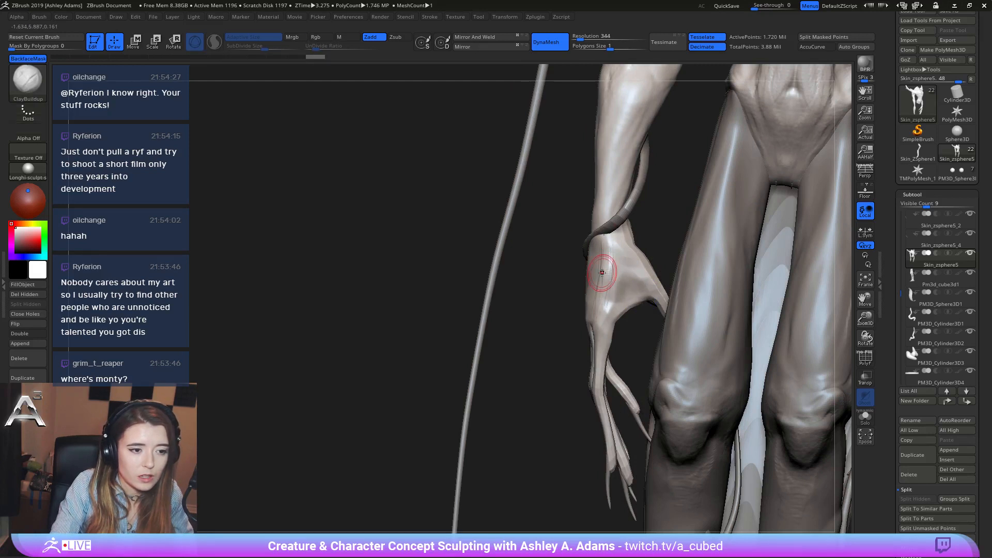
Build up the area between thumb and palm with ClayBuildup and smooth the strokes.
mouse_move(602, 330)
left_mouse_down()
mouse_move(620, 289)
mouse_move(596, 245)
mouse_move(650, 279)
mouse_move(642, 259)
left_mouse_up()
right_click_drag(642, 259, 663, 335)
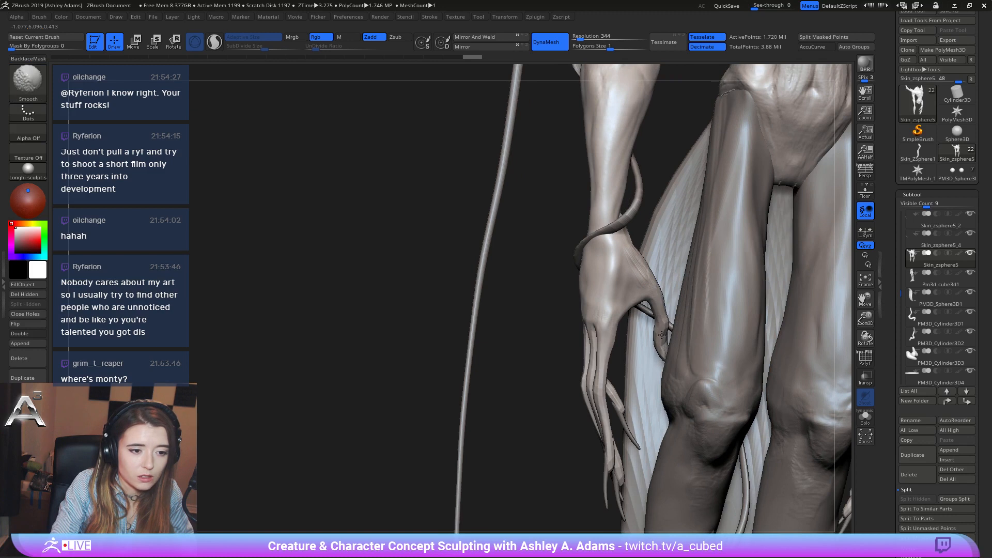
left_click_drag(639, 294, 633, 302)
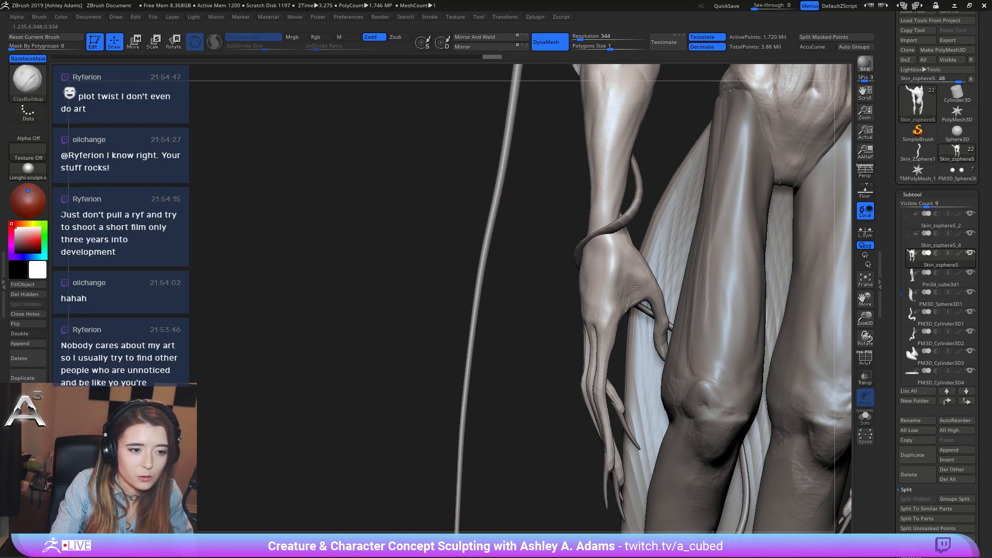
left_click_drag(637, 286, 624, 294, "shift")
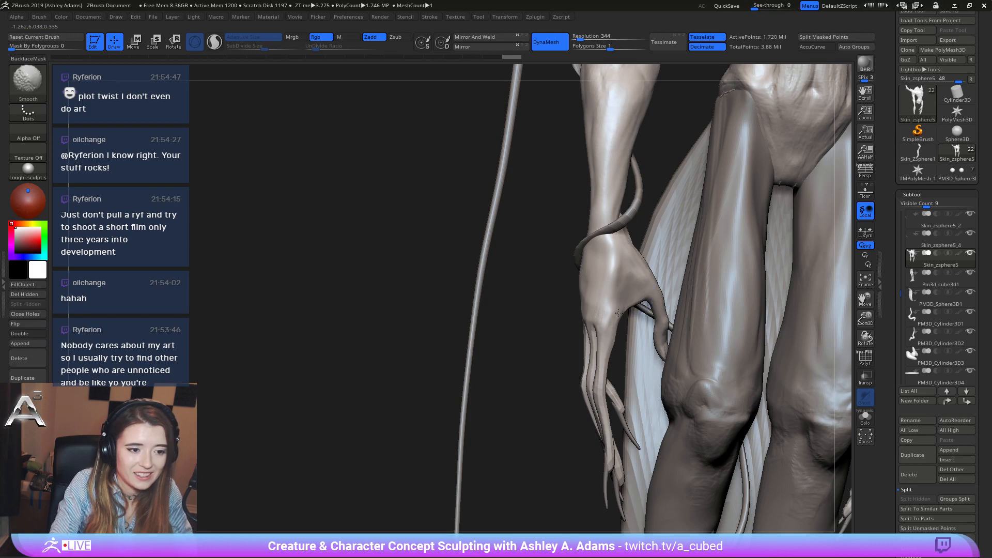
Build up the knuckles, carve grooves between the knuckles and fingers with DamStandard, and smooth the transitions.
right_click_drag(619, 313, 584, 317)
mouse_move(568, 311)
left_mouse_down()
mouse_move(552, 302)
mouse_move(563, 290)
left_mouse_up()
key("b")
key("d")
key("s")
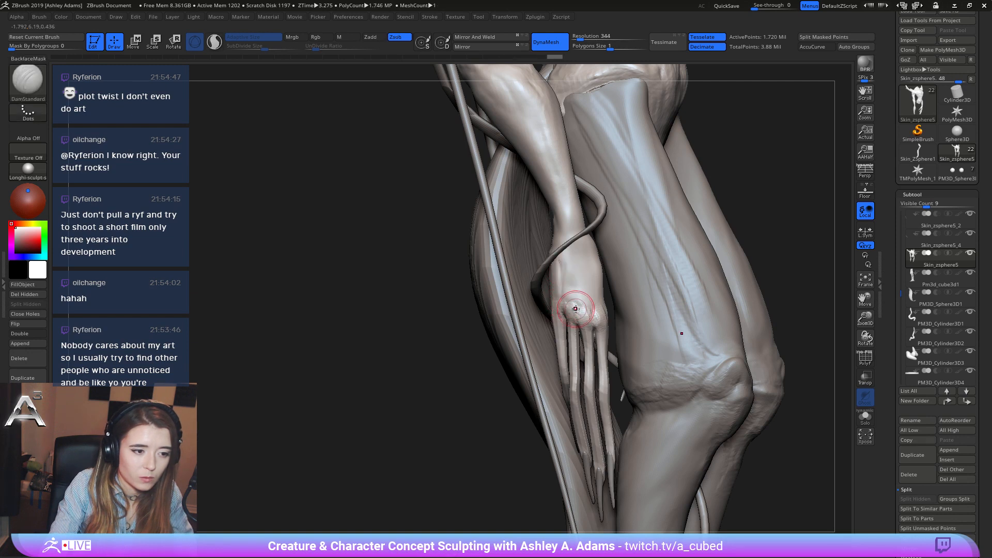
mouse_move(581, 310)
left_mouse_down()
mouse_move(591, 325)
mouse_move(557, 312)
mouse_move(595, 427)
left_mouse_up()
key("shift")
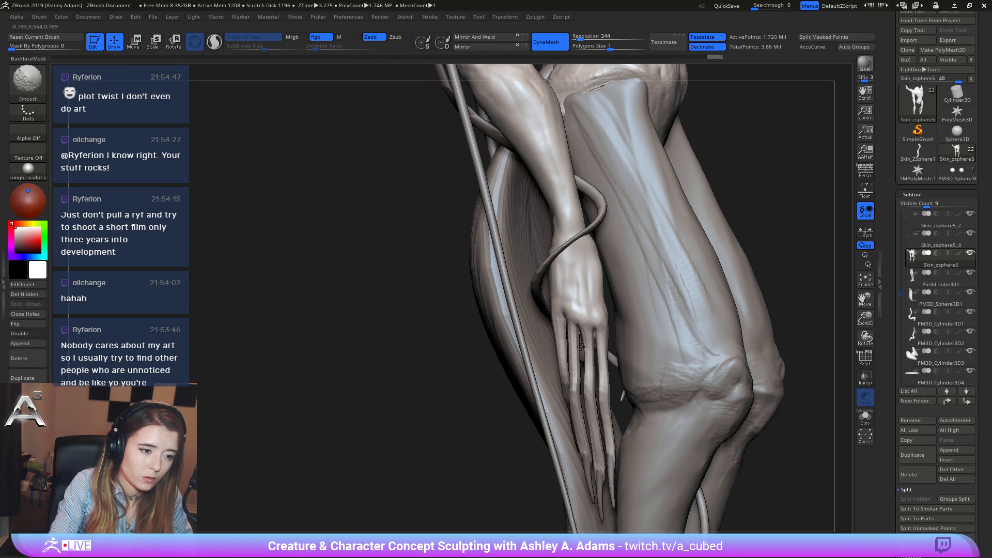
left_click_drag(581, 347, 582, 333)
Thicken the thin finger segments below the knuckles with the Inflat brush.
key("b")
key("i")
key("n")
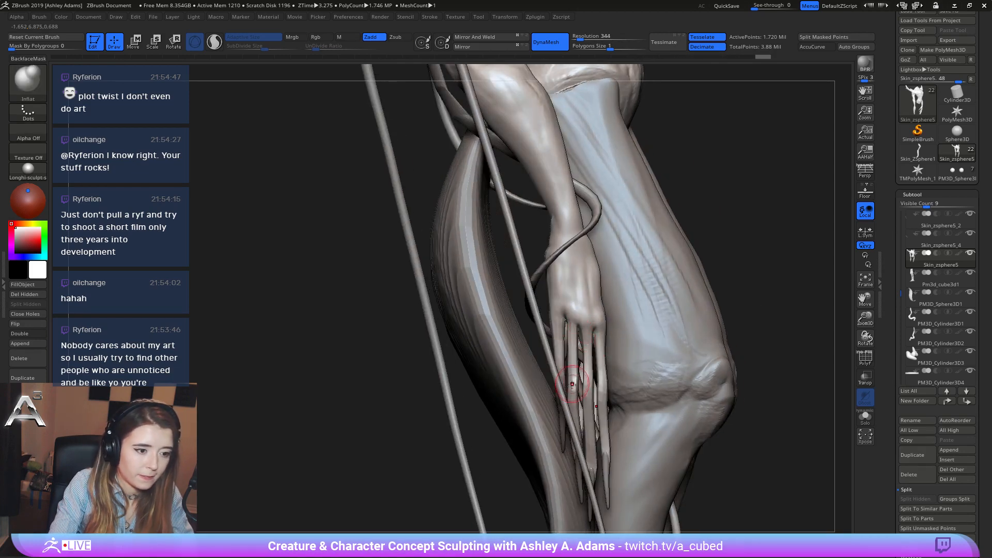
mouse_move(583, 393)
left_mouse_down()
mouse_move(599, 404)
mouse_move(583, 397)
left_mouse_up()
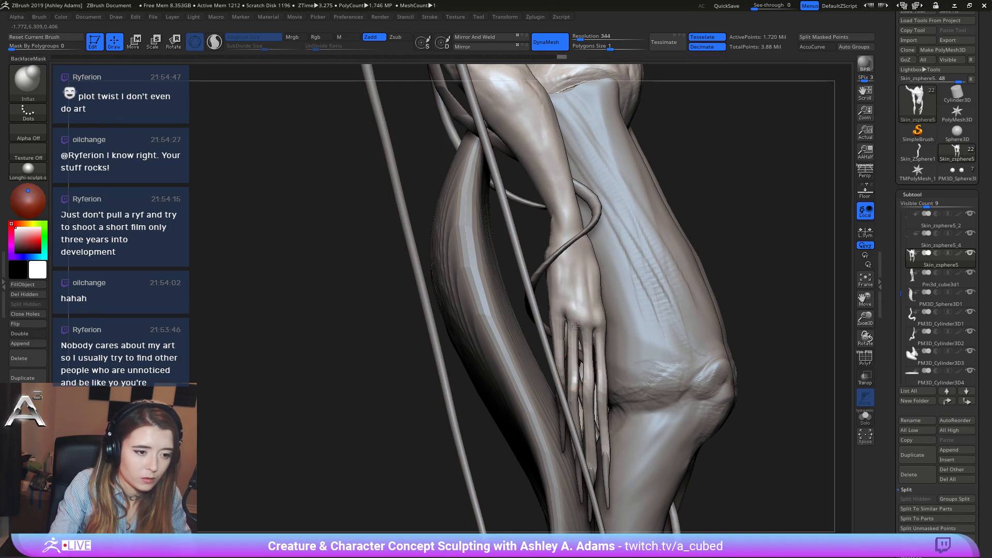
left_click_drag(555, 341, 555, 357)
left_click_drag(583, 404, 583, 405)
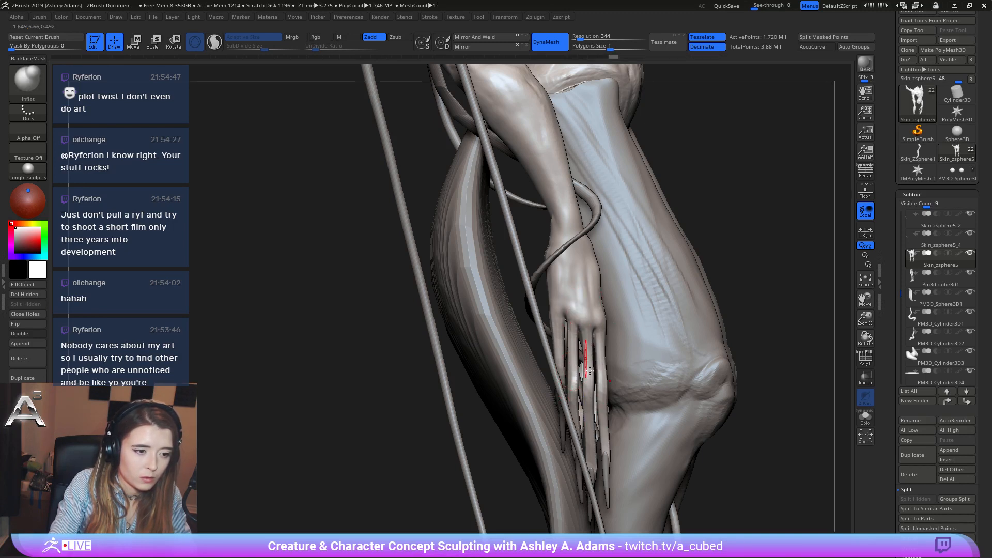
Switch to the ClayBuildup brush and examine the whole figure from the front and from a three-quarter angle.
key("f")
mouse_move(627, 288)
left_mouse_down()
mouse_move(583, 346)
mouse_move(594, 333)
left_mouse_up()
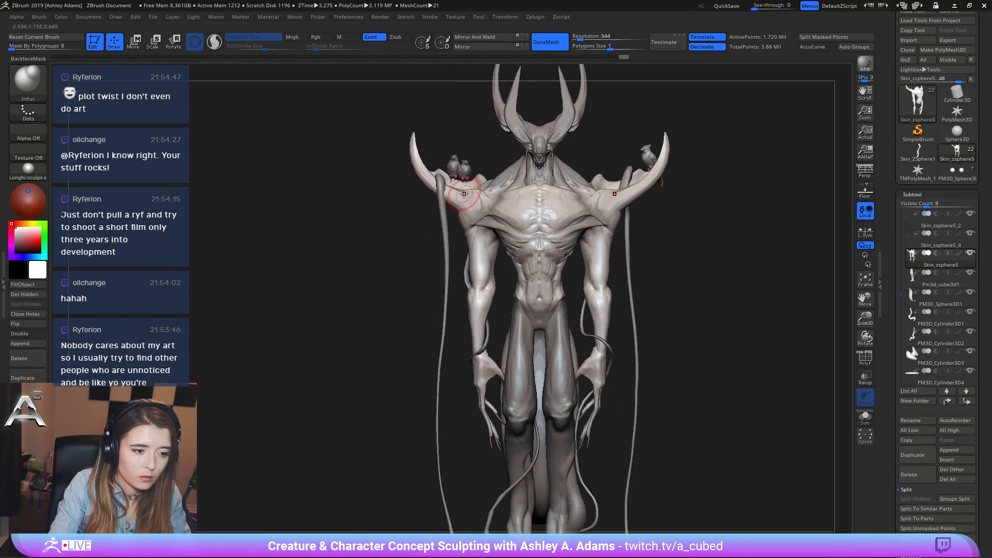
mouse_move(594, 333)
right_mouse_down("ctrl")
mouse_move(603, 322)
mouse_move(601, 341)
mouse_move(608, 337)
mouse_move(593, 336)
right_mouse_up("ctrl")
right_click(604, 322)
key("b")
key("c")
key("b")
right_click(602, 336)
right_click(608, 337)
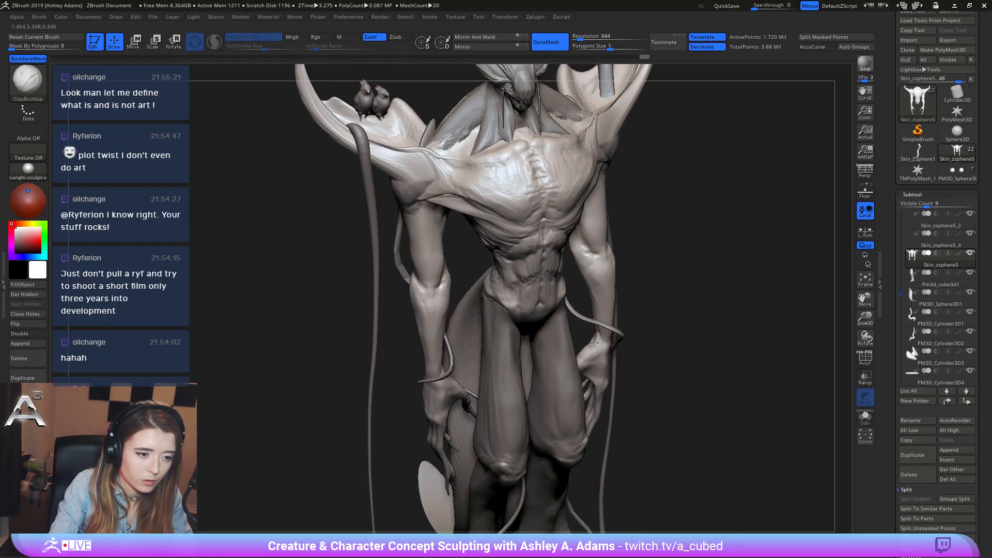
mouse_move(595, 342)
right_mouse_down()
mouse_move(606, 350)
mouse_move(844, 105)
right_mouse_up()
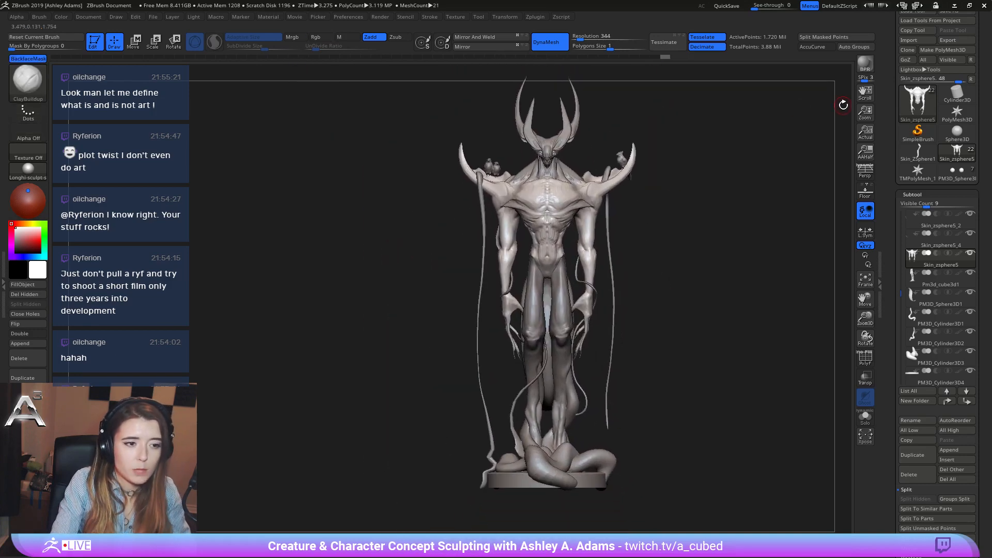
Save the sculpt as a tool, shift the figure to one side of the canvas, and make the eyes the active subtool.
scroll(956, 16, "up", 1)
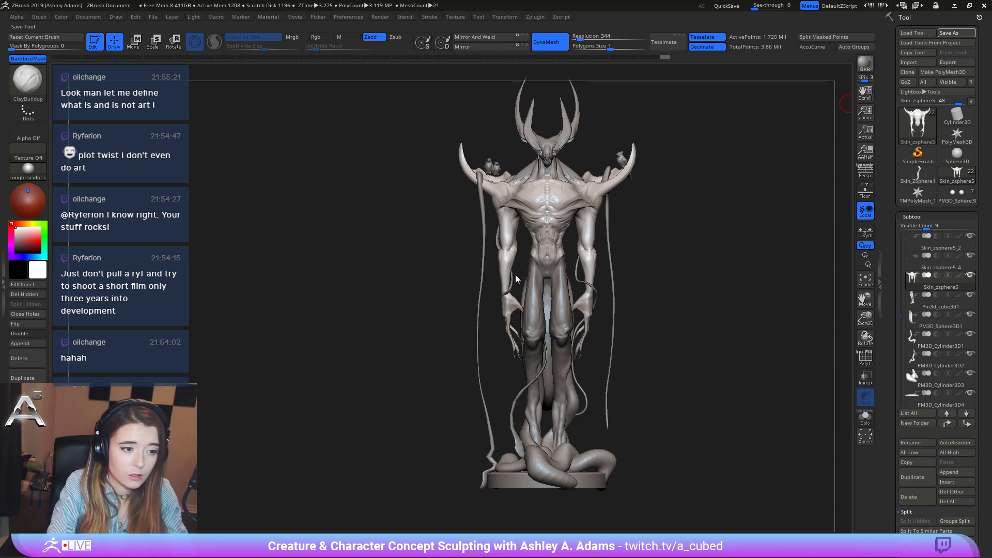
mouse_move(587, 322)
right_mouse_down("ctrl")
mouse_move(726, 283)
mouse_move(684, 244)
mouse_move(708, 250)
mouse_move(729, 235)
mouse_move(739, 190)
right_mouse_up("ctrl")
key("ctrl")
left_click(684, 244, "alt")
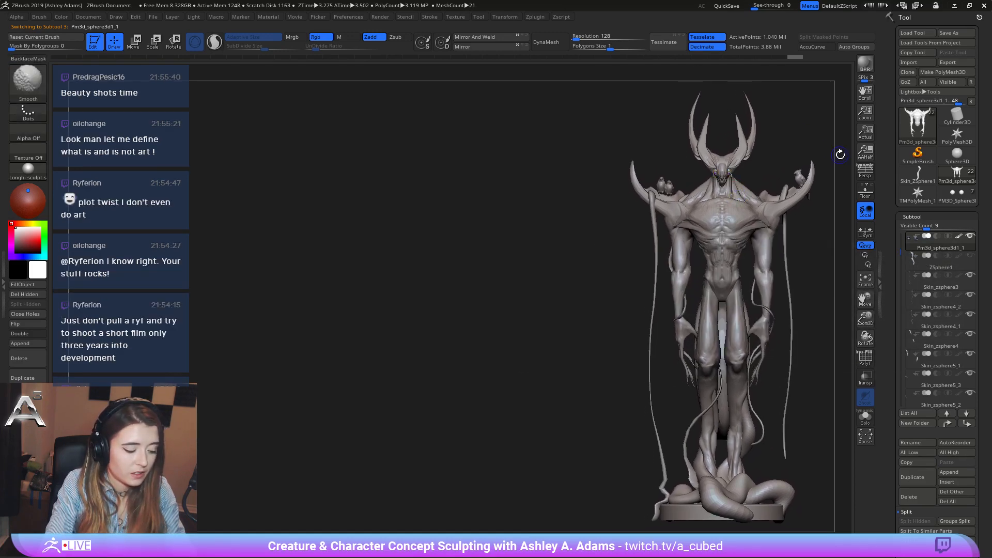
key("shift+s")
mouse_move(765, 278)
right_mouse_down("alt")
mouse_move(397, 283)
mouse_move(429, 283)
mouse_move(406, 268)
mouse_move(425, 270)
mouse_move(289, 278)
mouse_move(306, 276)
right_mouse_up("alt")
key("shift")
key("shift+s")
key("shift+s")
key("ctrl+n")
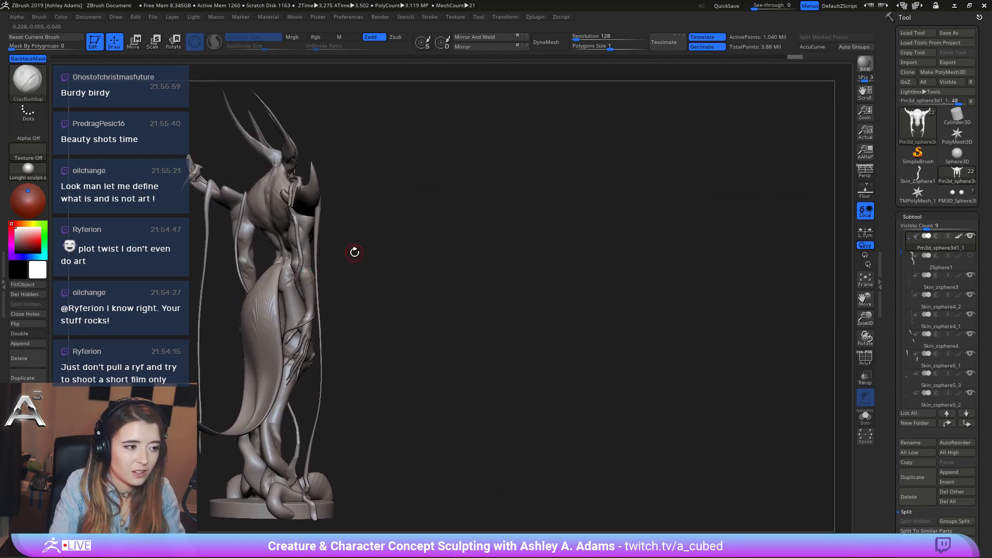
Lay out canvas snapshots of the creature side by side in front, three-quarter, side and rear three-quarter views with perspective off.
right_click_drag(355, 252, 744, 256, "alt")
left_click(872, 175)
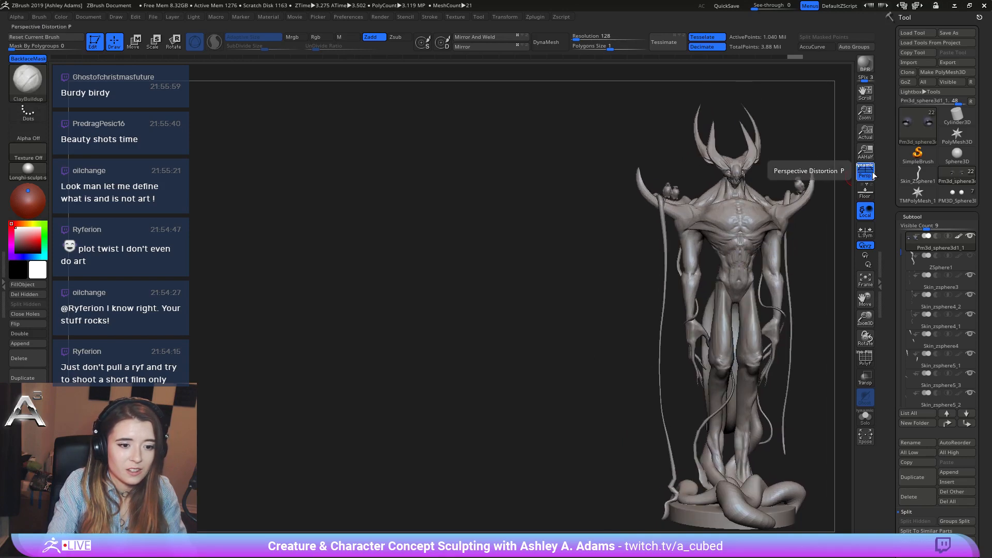
left_click(872, 174)
mouse_move(747, 249)
right_mouse_down()
mouse_move(527, 248)
mouse_move(593, 240)
mouse_move(455, 252)
mouse_move(463, 242)
mouse_move(306, 236)
mouse_move(311, 256)
mouse_move(340, 239)
right_mouse_up()
key("shift+s")
key("shift+d")
key("shift+s")
key("shift+s")
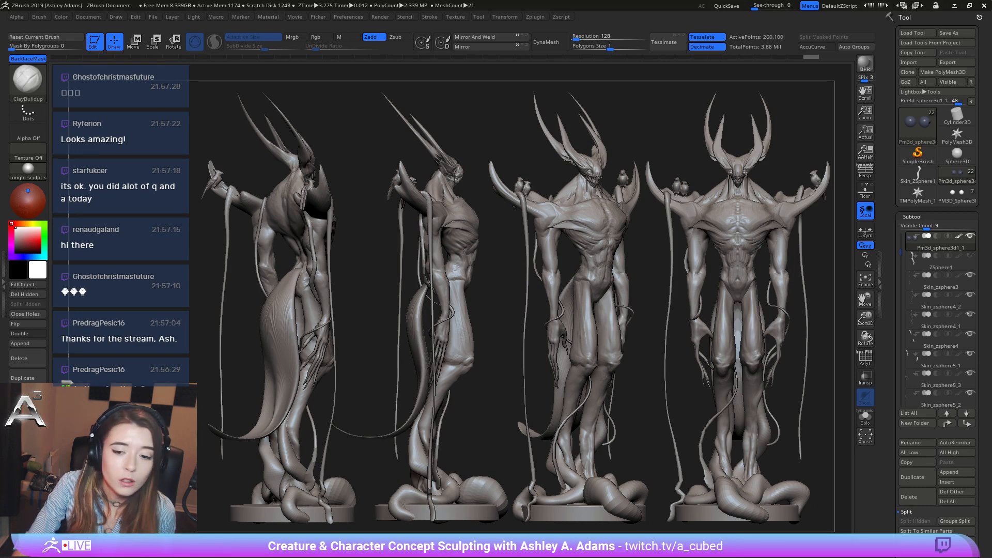
Switch to links.txt in Notepad and widen its window so each social link fits on one line.
key("alt+Tab")
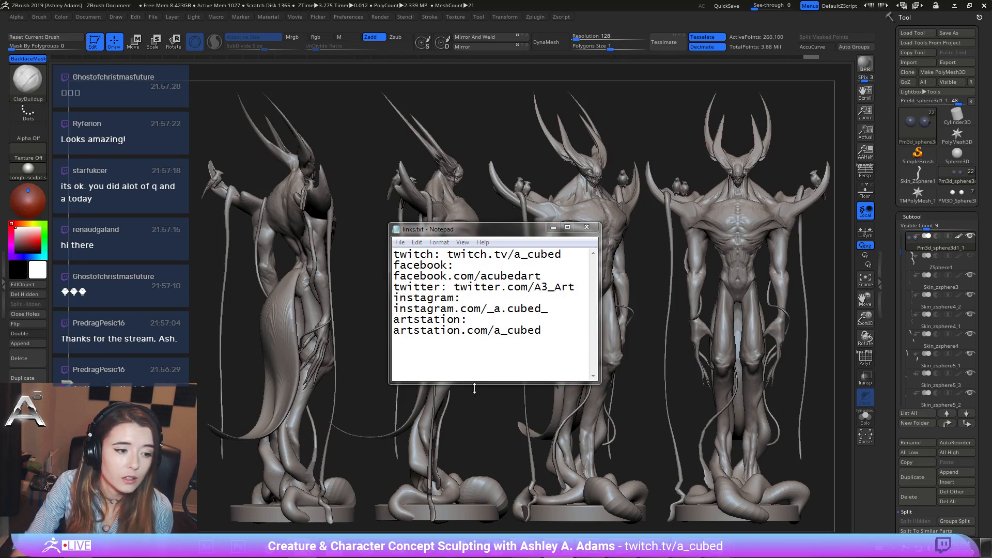
left_click_drag(600, 347, 681, 335)
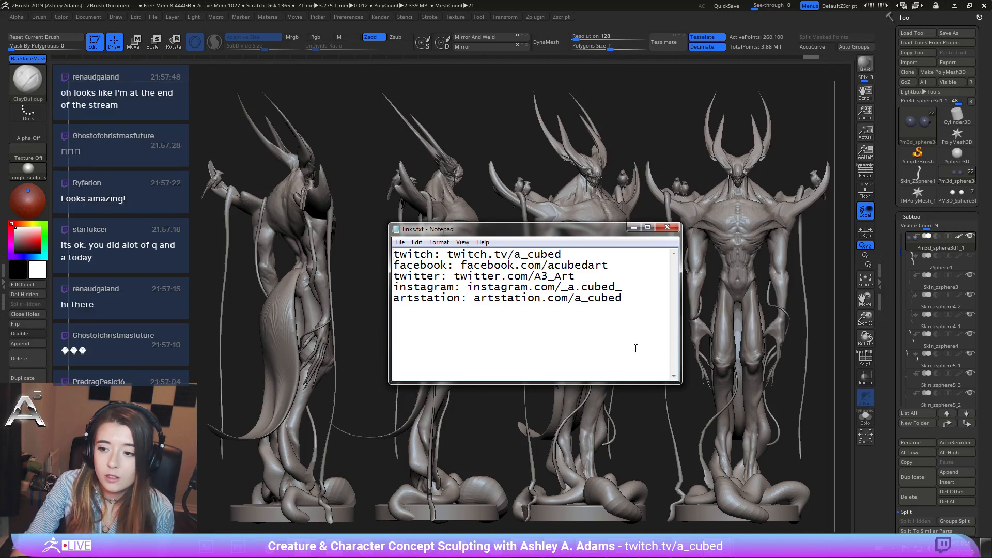